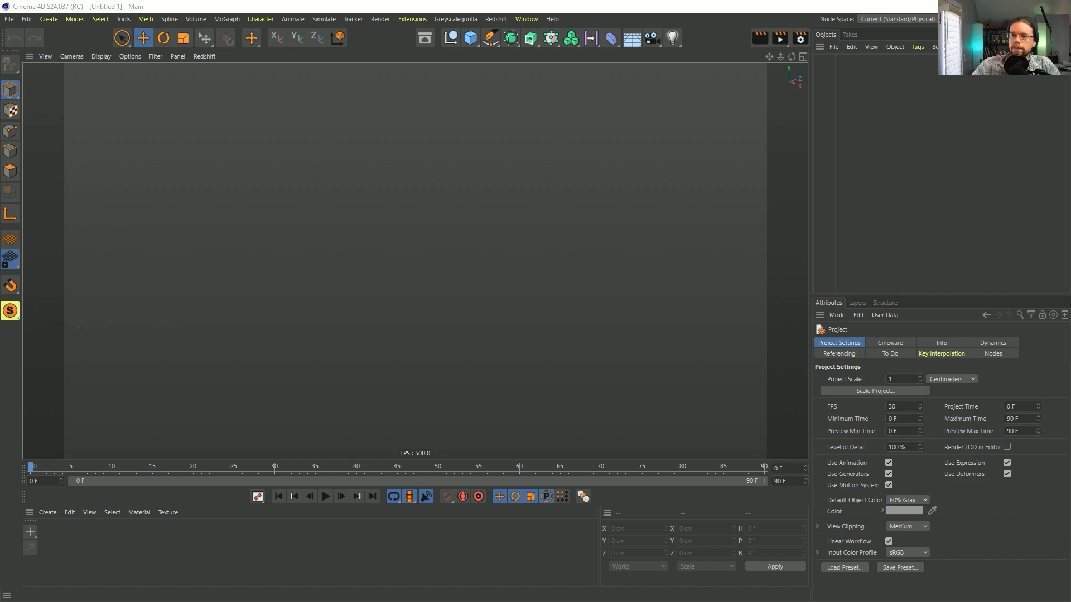
Enlarge the browser window, watch the first 11 seconds of the "Writing In Sand" reference video, and return to Cinema 4D.
{"action": "left_click_drag", "start_coordinate": [387, 90], "coordinate": [385, 100]}
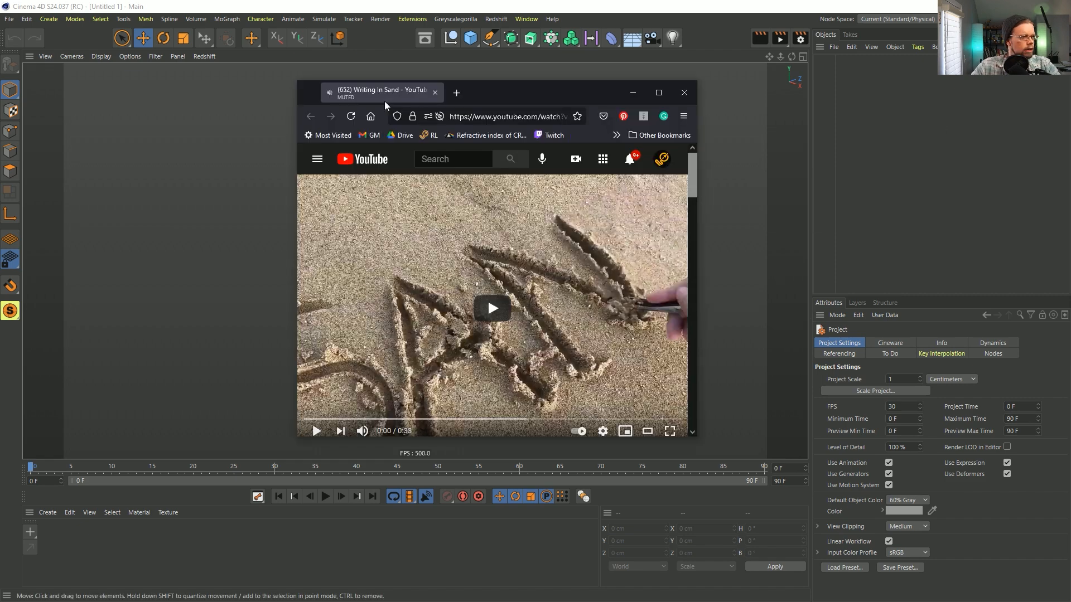
{"action": "left_click_drag", "start_coordinate": [697, 437], "coordinate": [964, 539]}
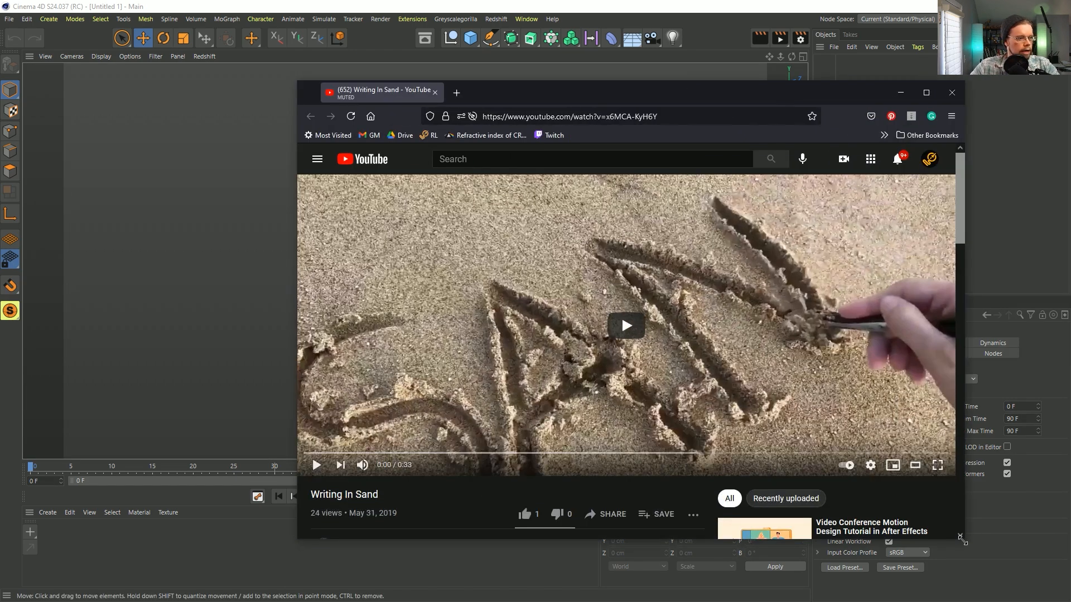
{"action": "scroll", "coordinate": [423, 474], "scroll_direction": "down", "scroll_amount": 1}
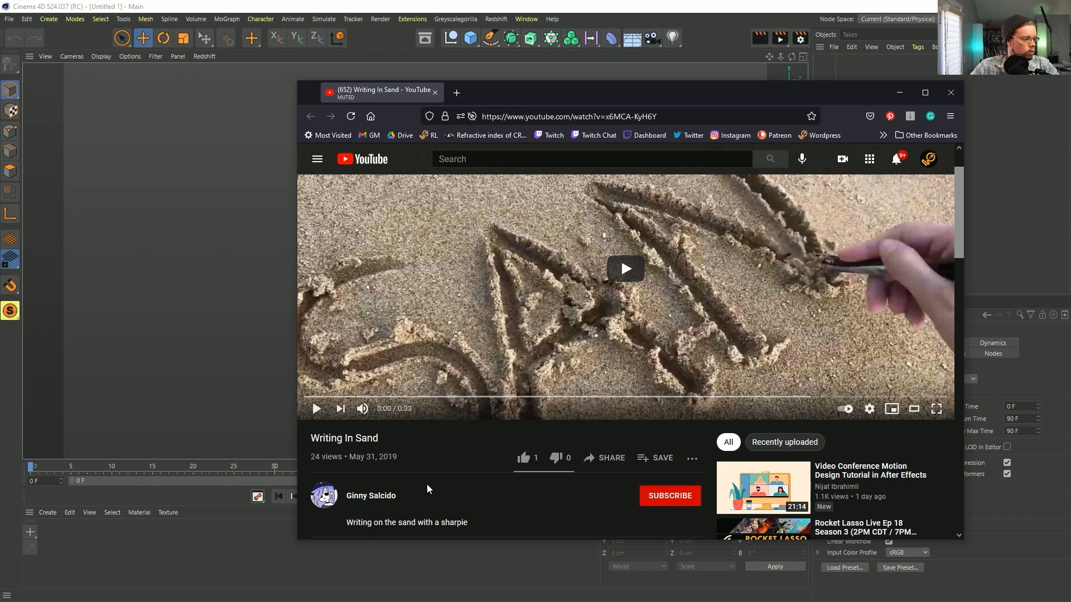
{"action": "left_click", "coordinate": [444, 352]}
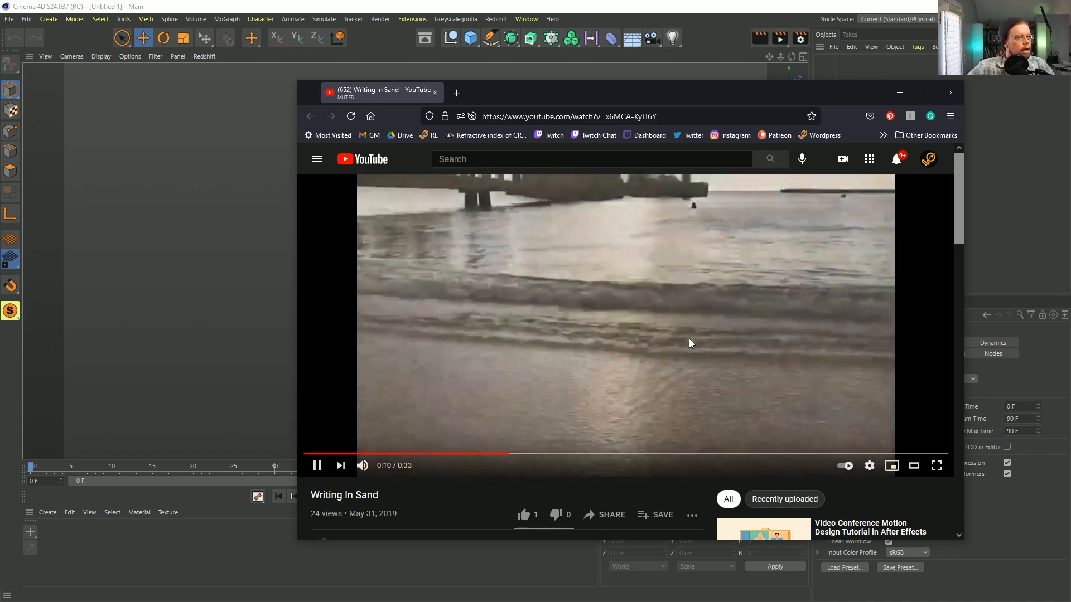
{"action": "left_click", "coordinate": [691, 344]}
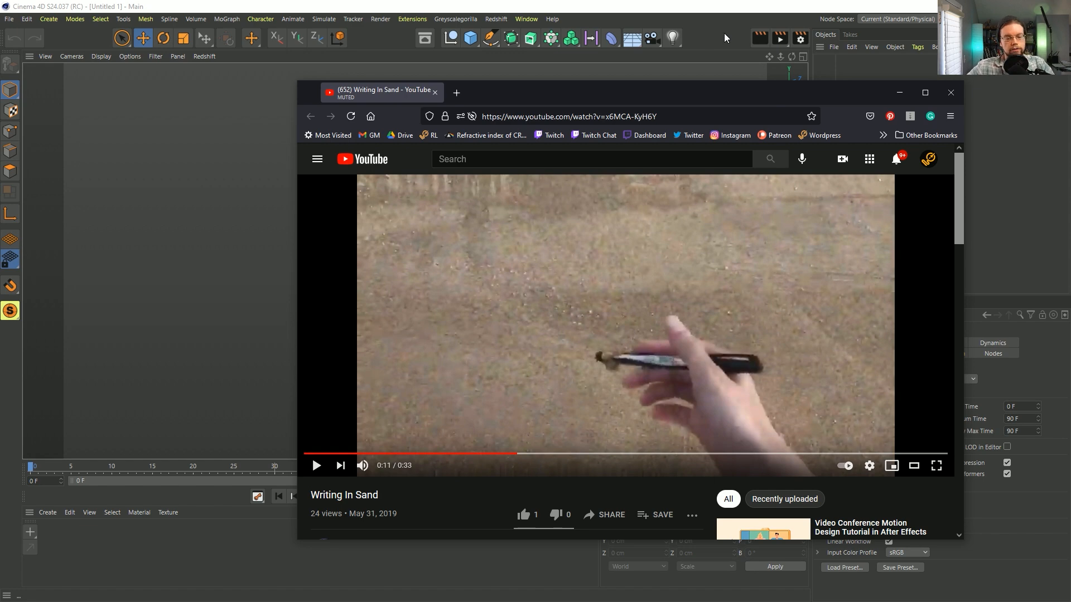
{"action": "left_click", "coordinate": [724, 37]}
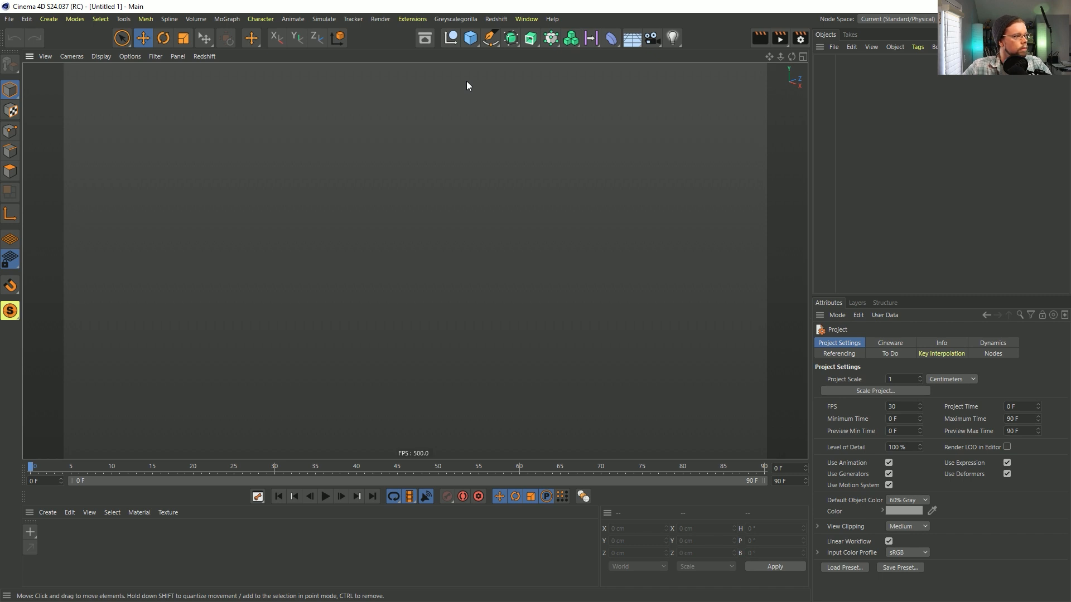
Add a plane primitive to the scene and display its segment lines.
{"action": "left_click_drag", "start_coordinate": [468, 46], "coordinate": [509, 51]}
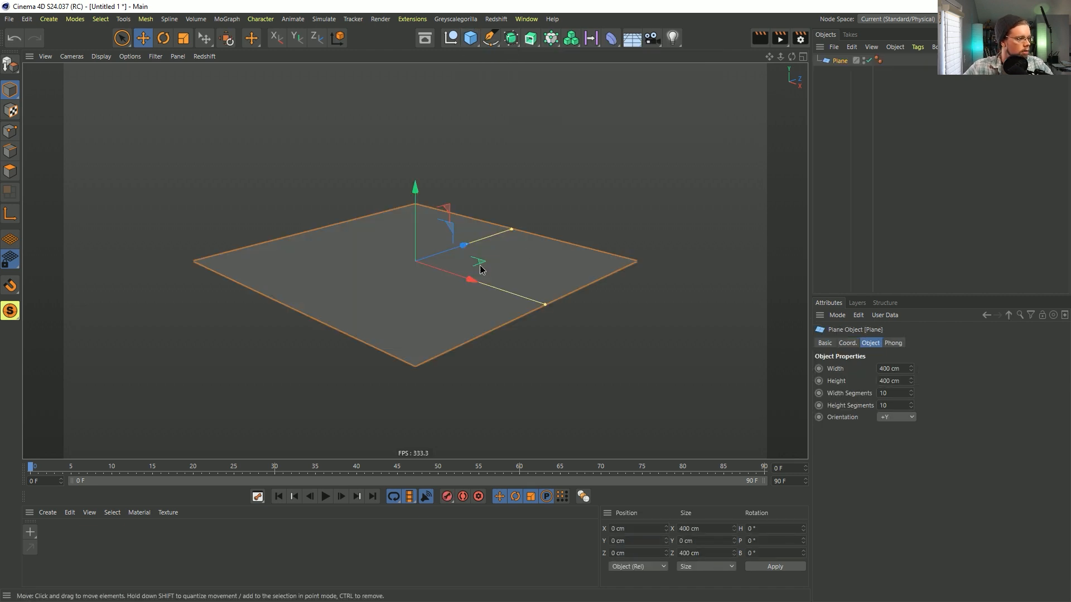
{"action": "scroll", "coordinate": [423, 258], "scroll_direction": "up", "scroll_amount": 3}
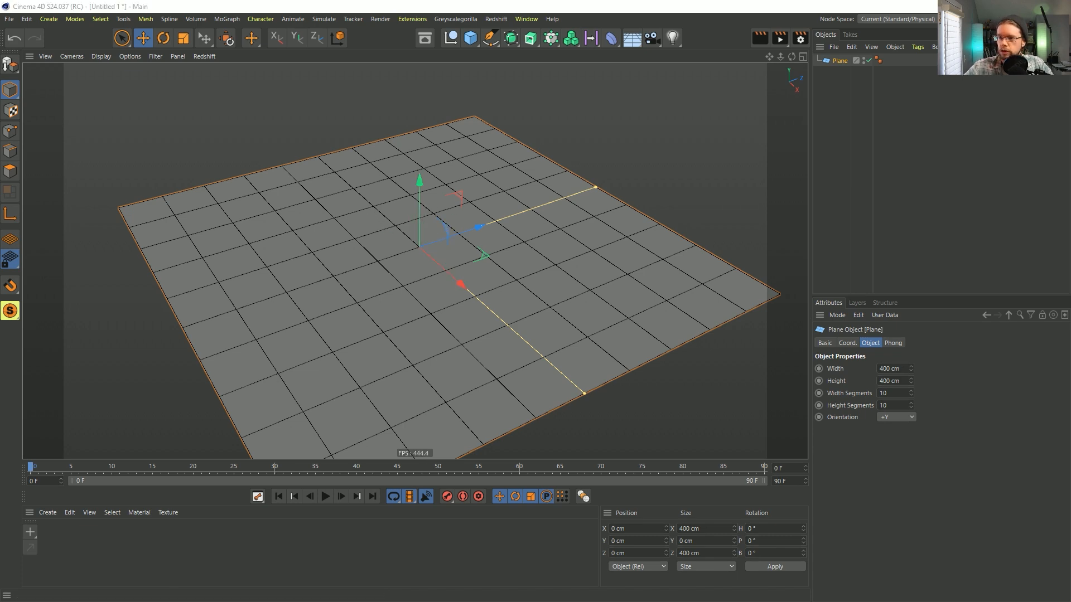
Switch to the browser, rewind the sand-writing reference video to its start and set the playback quality to 720p.
{"action": "key", "text": "alt+Tab"}
{"action": "key", "text": "Left"}
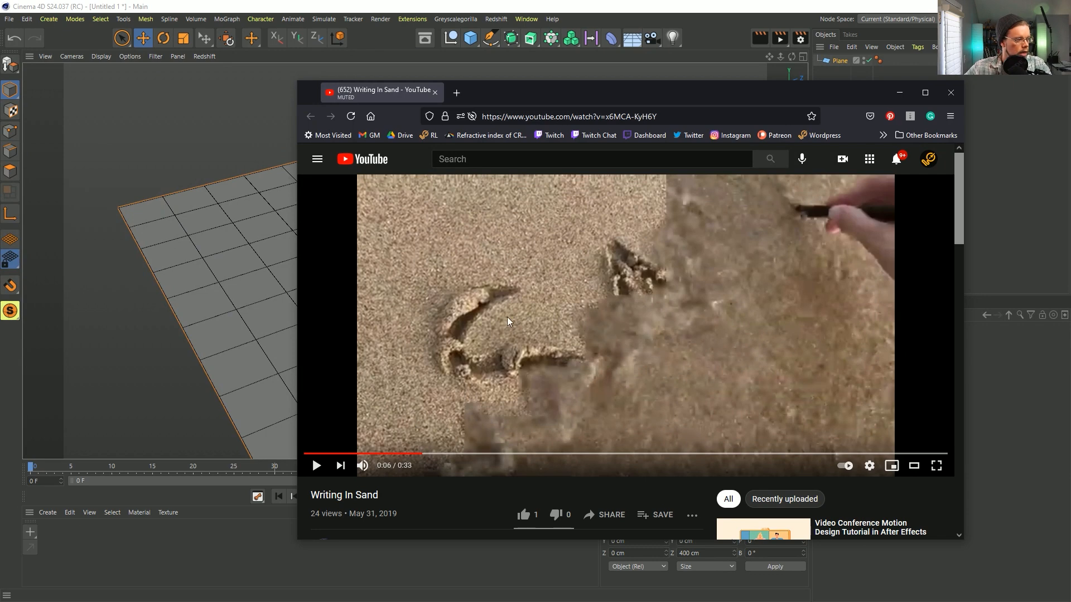
{"action": "key", "text": "Left"}
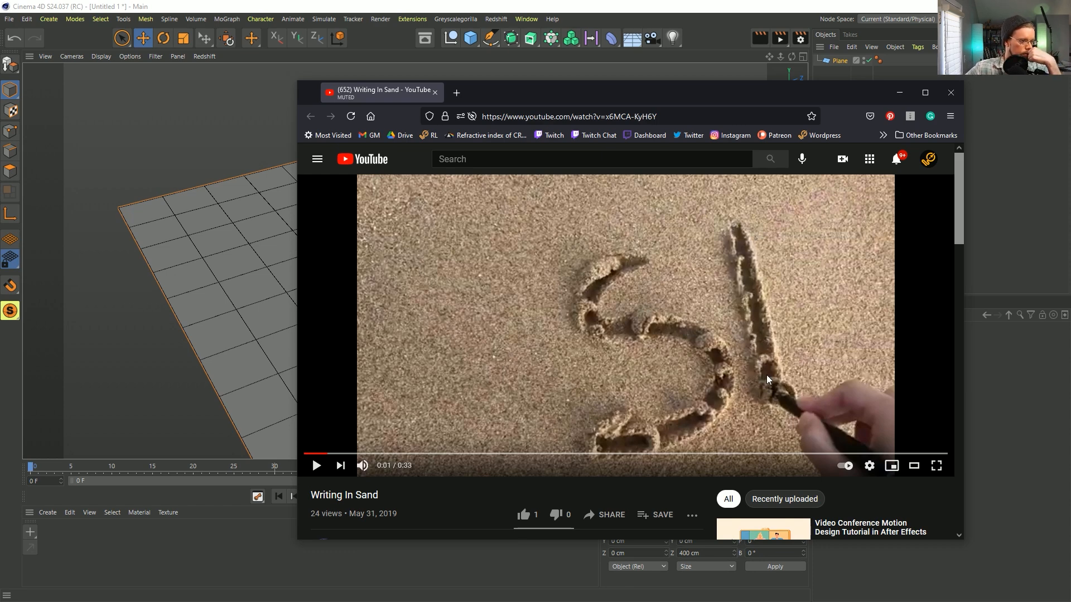
{"action": "key", "text": "Left"}
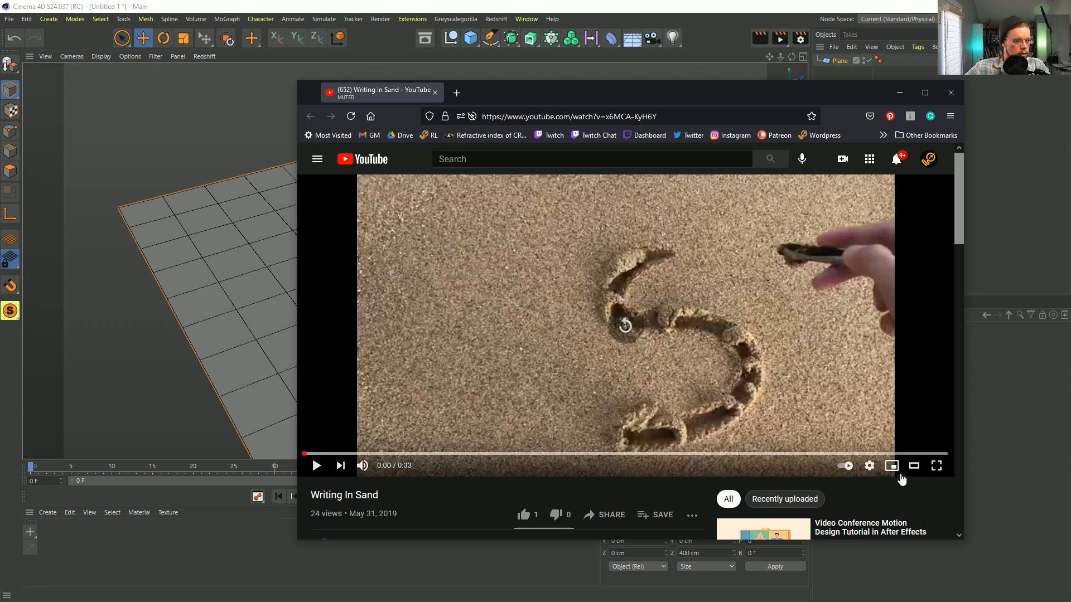
{"action": "left_click", "coordinate": [872, 469]}
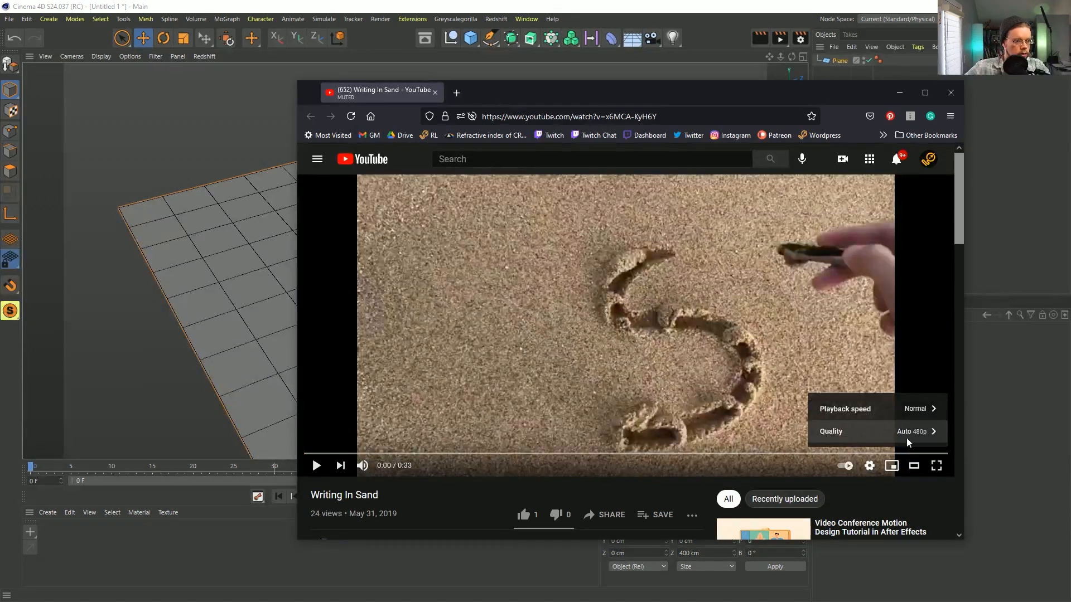
{"action": "left_click", "coordinate": [908, 441]}
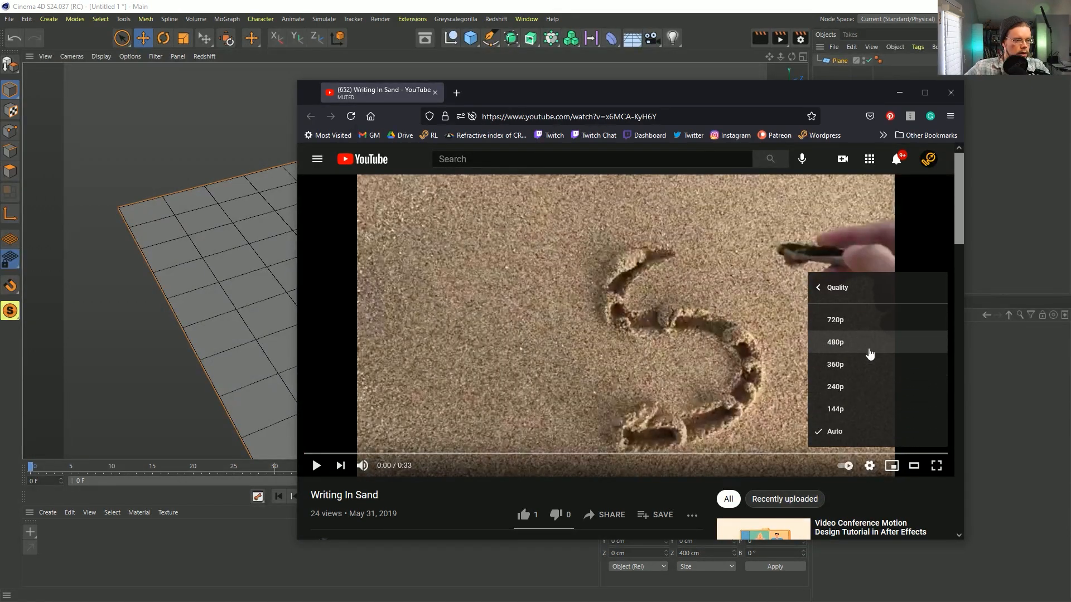
{"action": "left_click", "coordinate": [873, 319]}
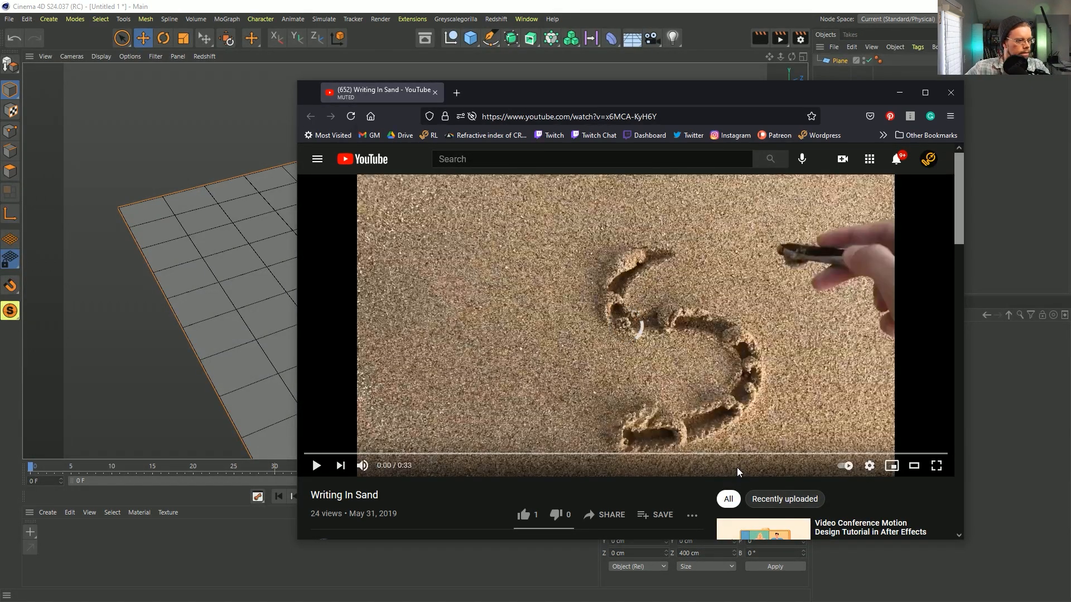
Watch the opening of the sand-writing video, replay it from the start, and return to Cinema 4D.
{"action": "key", "text": "space"}
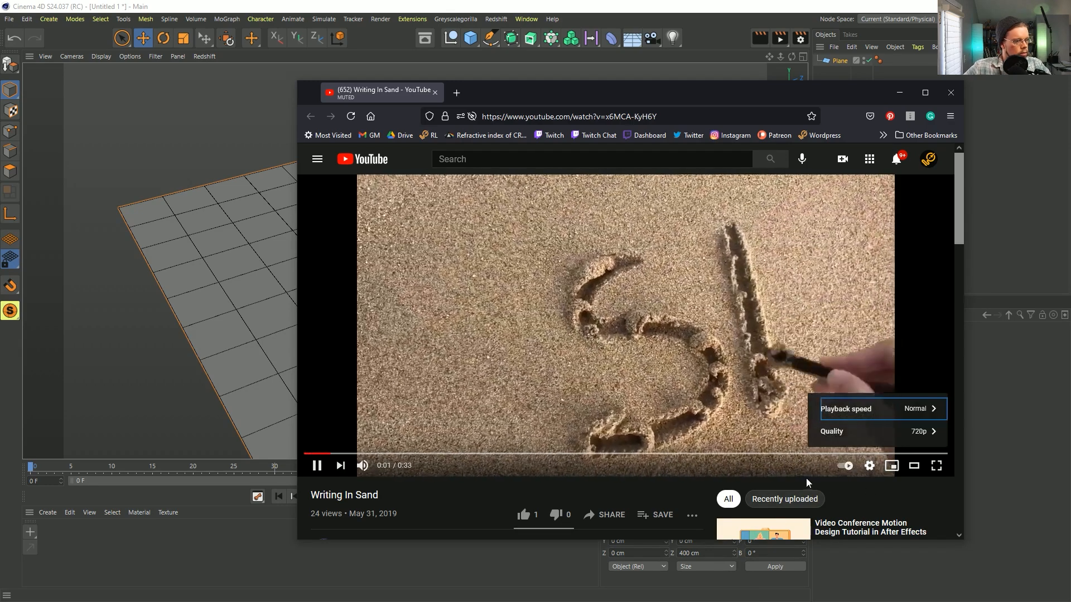
{"action": "left_click", "coordinate": [810, 482]}
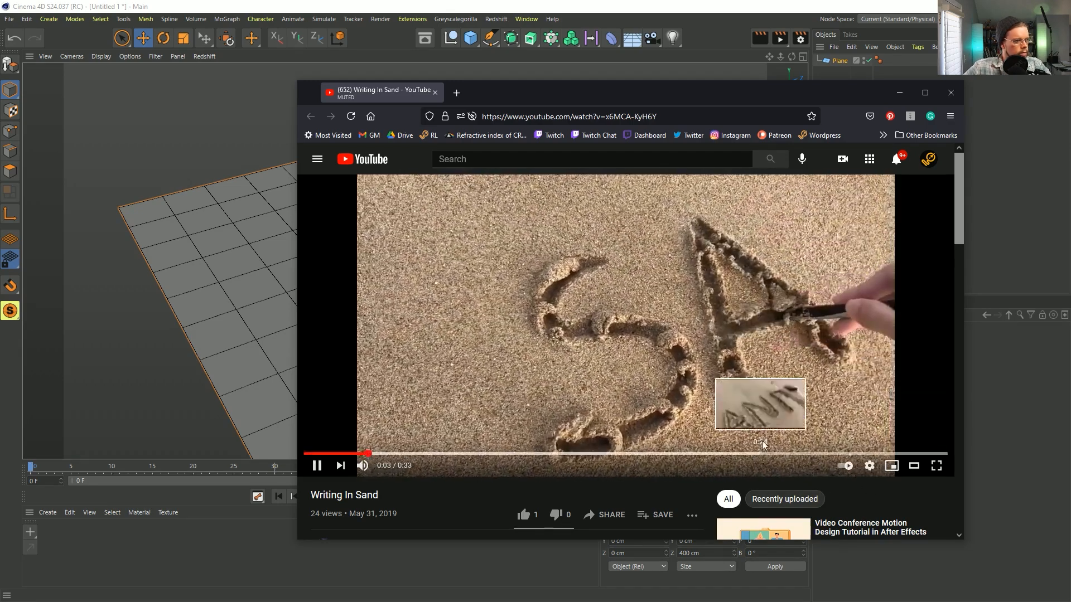
{"action": "left_click", "coordinate": [755, 223]}
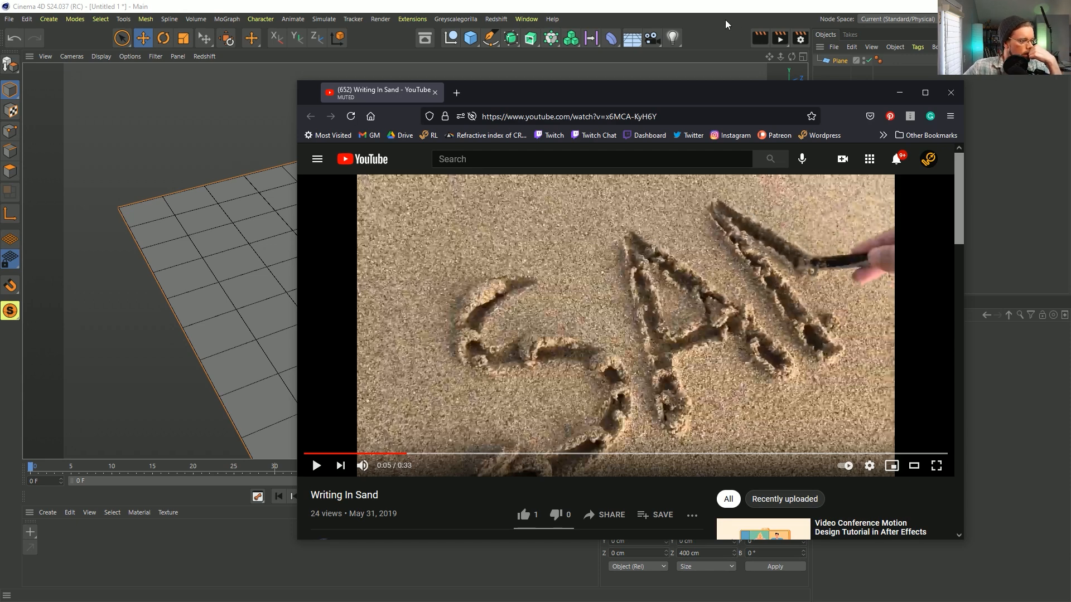
{"action": "left_click", "coordinate": [655, 415]}
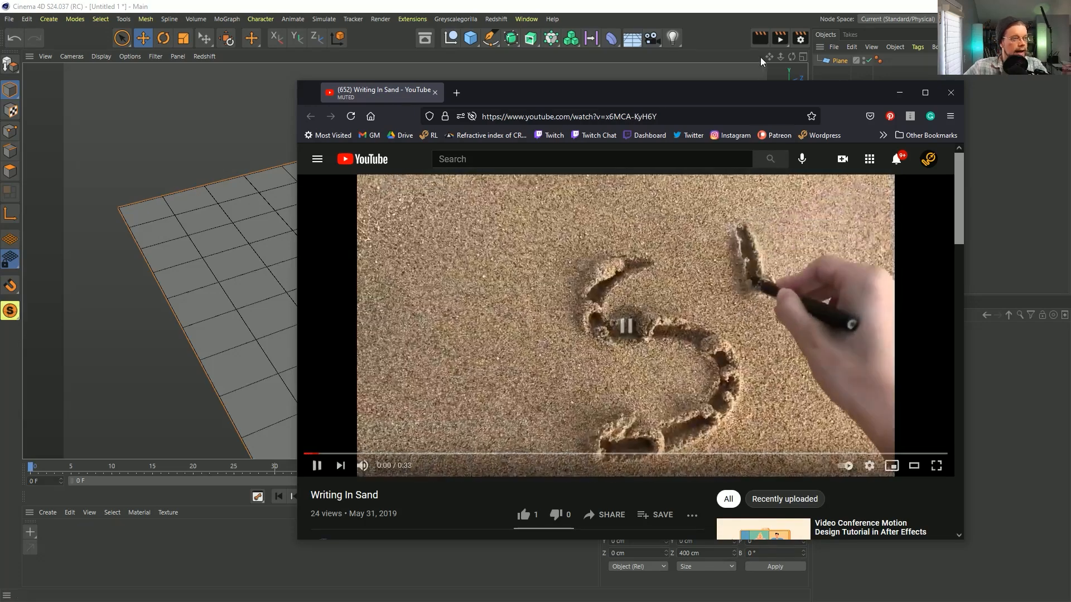
{"action": "left_click", "coordinate": [711, 45]}
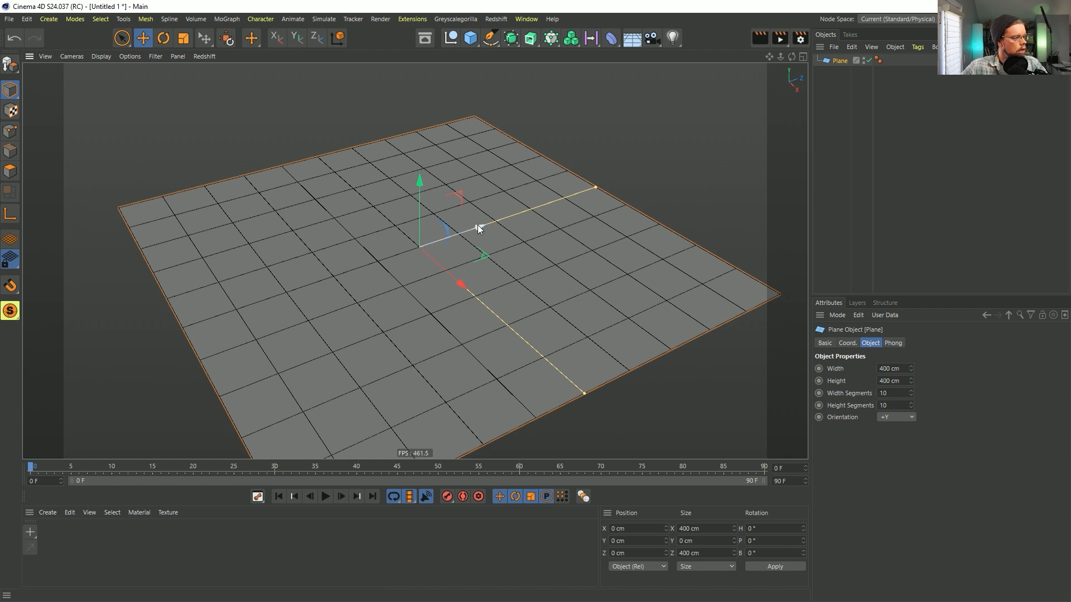
Set both the width segments and the height segments of the plane to 50.
{"action": "left_click_drag", "start_coordinate": [411, 236], "coordinate": [441, 258], "text": "alt"}
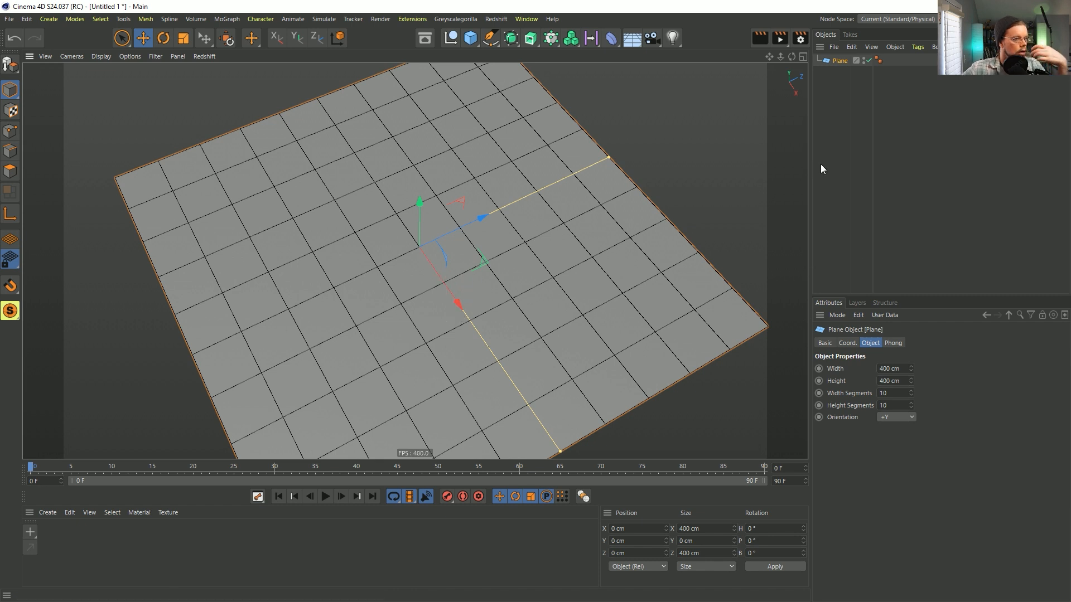
{"action": "double_click", "coordinate": [907, 394]}
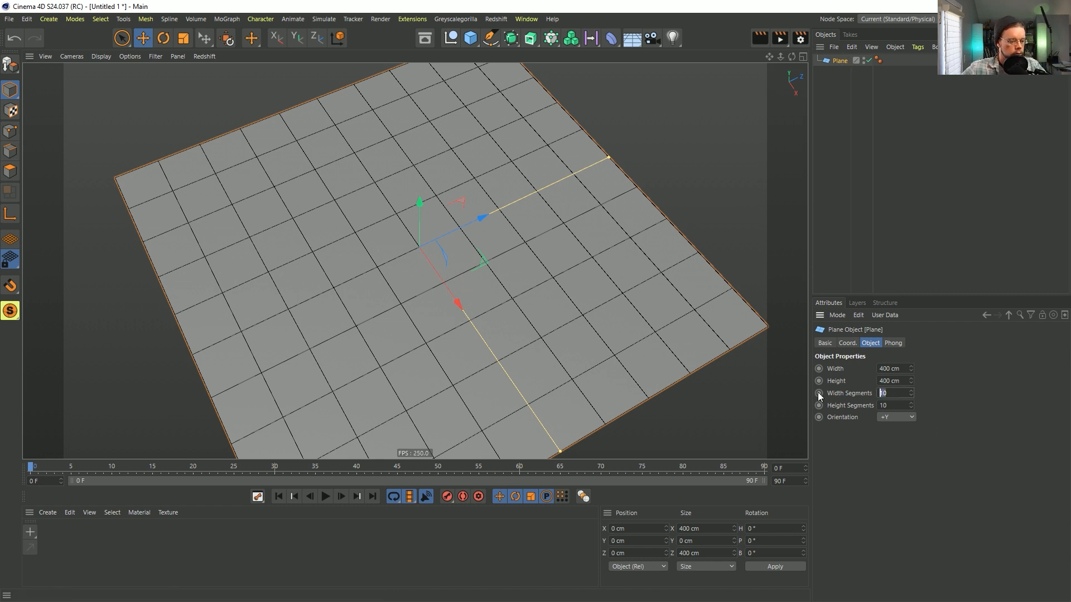
{"action": "type", "text": "50"}
{"action": "key", "text": "Tab"}
{"action": "type", "text": "50"}
{"action": "key", "text": "Return"}
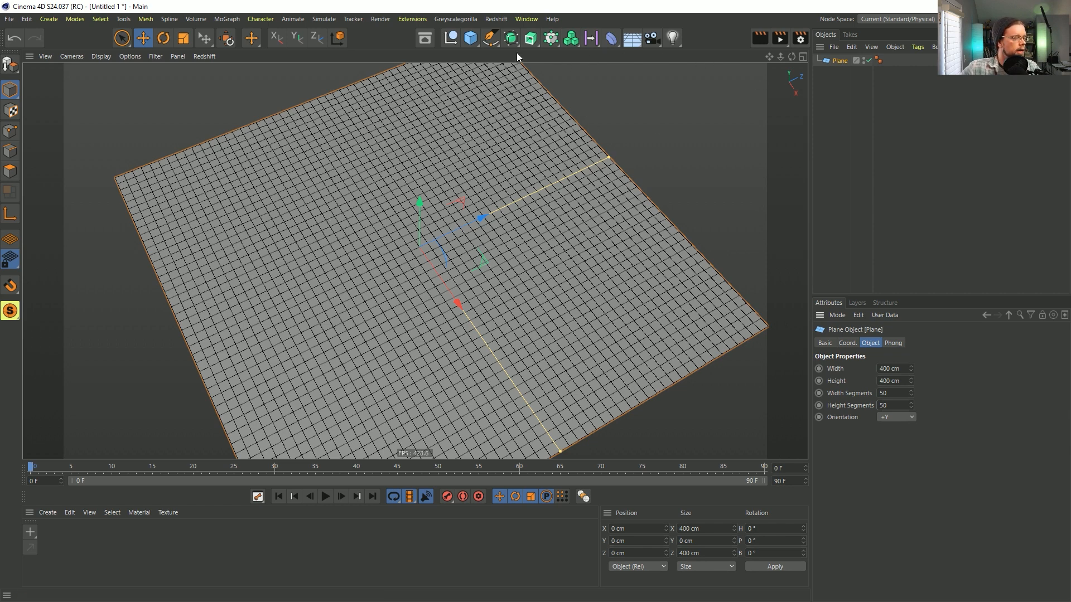
Create a new project with a cube and a copy of it offset about 97, 102 and 77 cm in X, Y and Z.
{"action": "key", "text": "ctrl+n"}
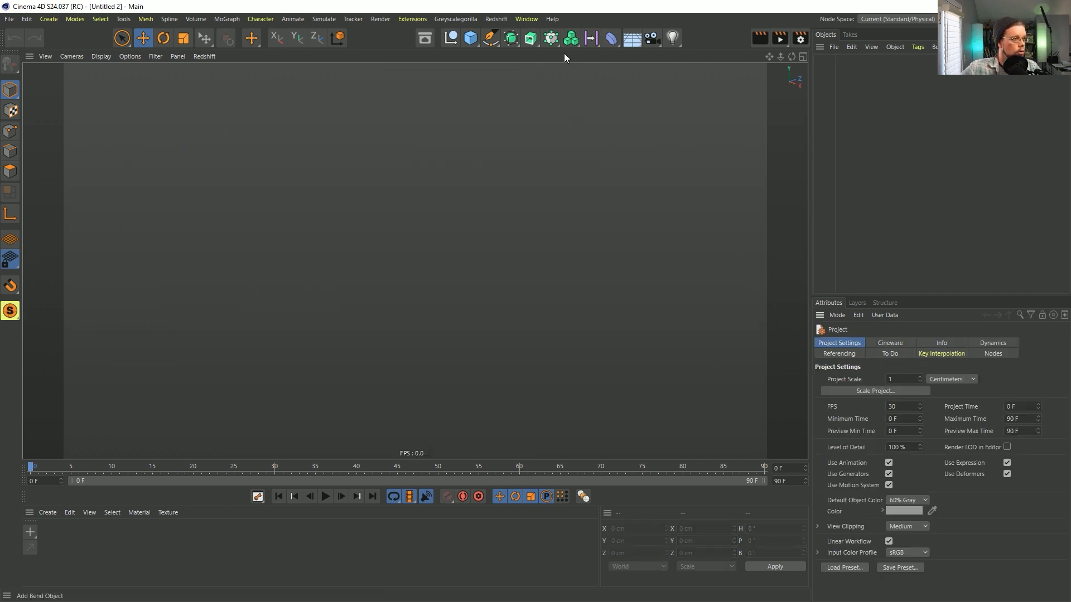
{"action": "left_click", "coordinate": [470, 38]}
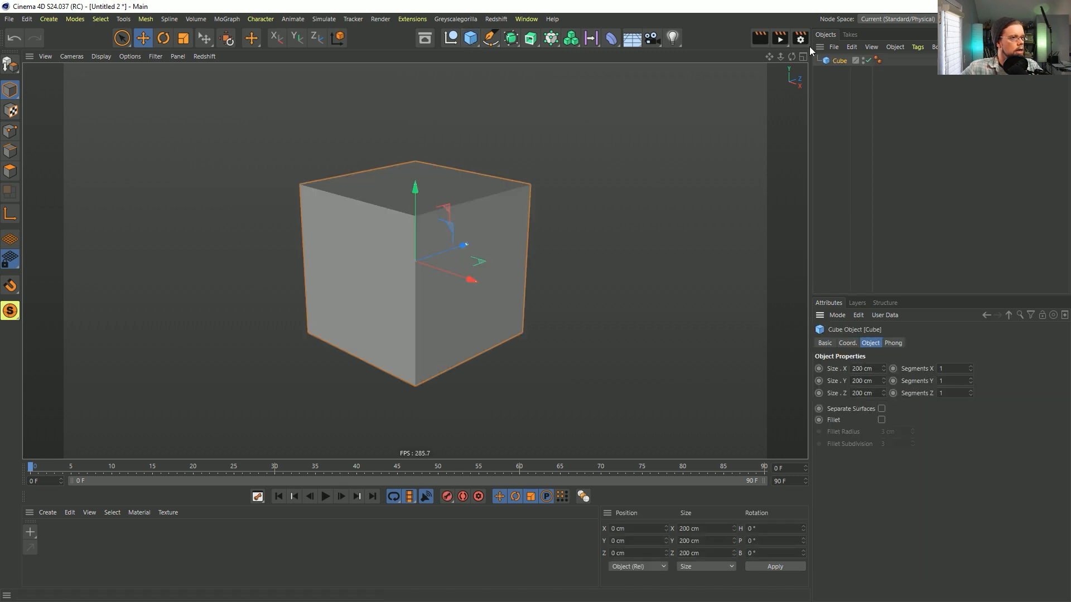
{"action": "left_click_drag", "start_coordinate": [406, 233], "coordinate": [519, 183], "text": "ctrl"}
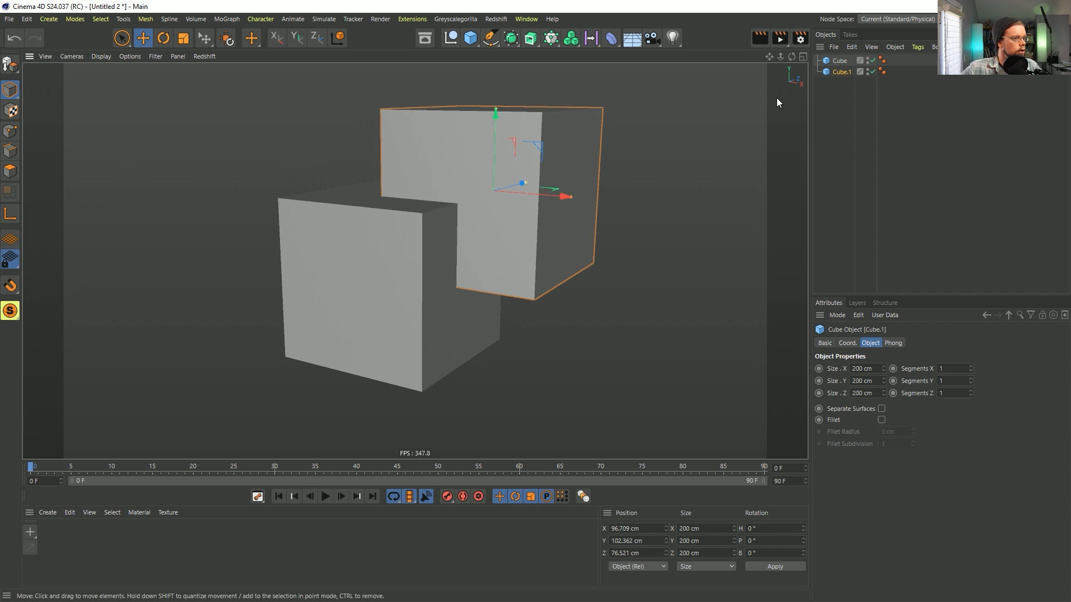
Apply a dynamics body simulation tag with Dynamic on to the copied cube.
{"action": "right_click", "coordinate": [838, 71]}
{"action": "mouse_move", "coordinate": [882, 165]}
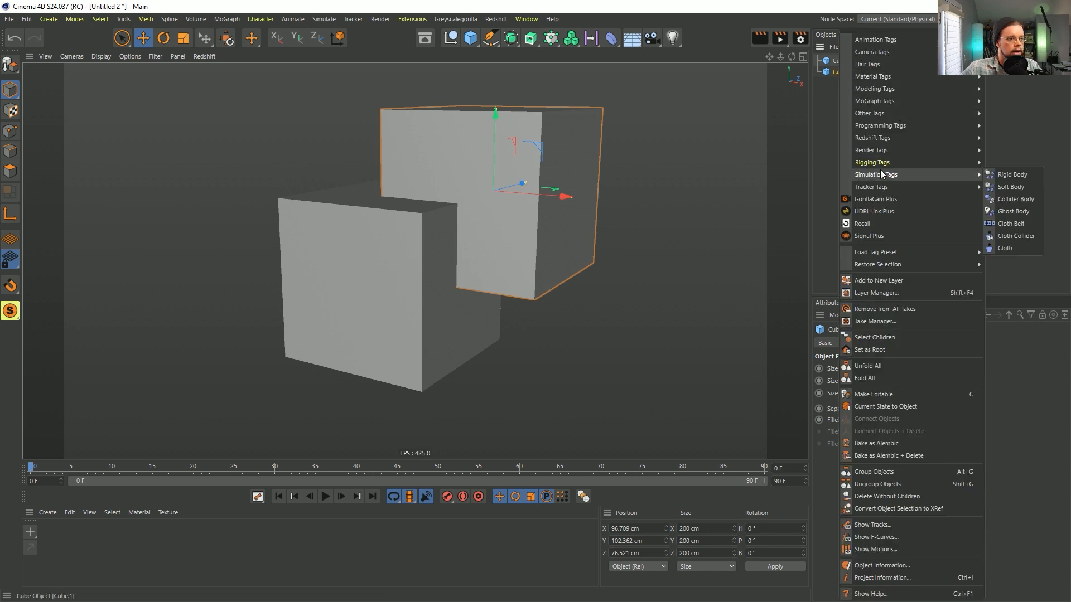
{"action": "left_click", "coordinate": [1006, 191]}
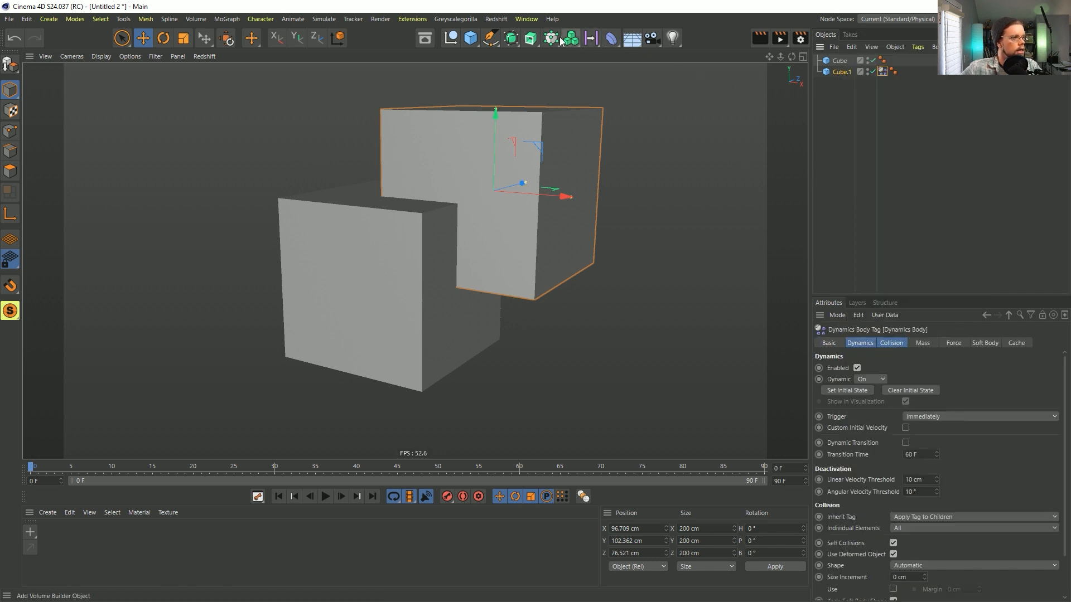
Subtract the copied cube from the original with a Boole, and preview the simulation before rewinding to the first frame.
{"action": "left_click", "coordinate": [516, 40]}
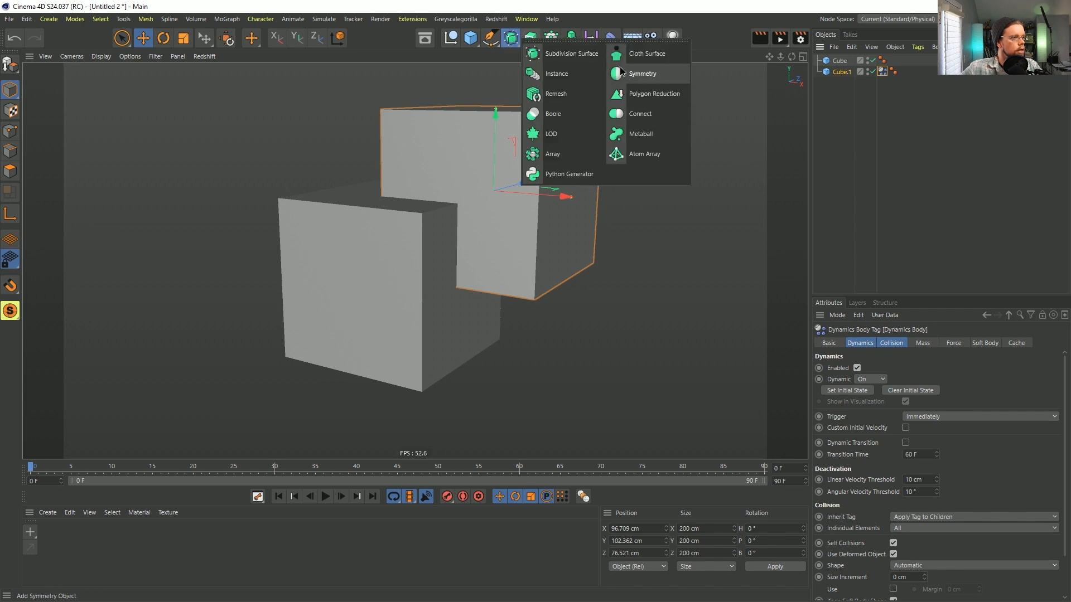
{"action": "left_click", "coordinate": [563, 113]}
{"action": "left_click", "coordinate": [840, 72]}
{"action": "left_click", "coordinate": [841, 82], "text": "shift"}
{"action": "left_click_drag", "start_coordinate": [842, 73], "coordinate": [845, 60]}
{"action": "left_click_drag", "start_coordinate": [583, 389], "coordinate": [544, 398], "text": "alt"}
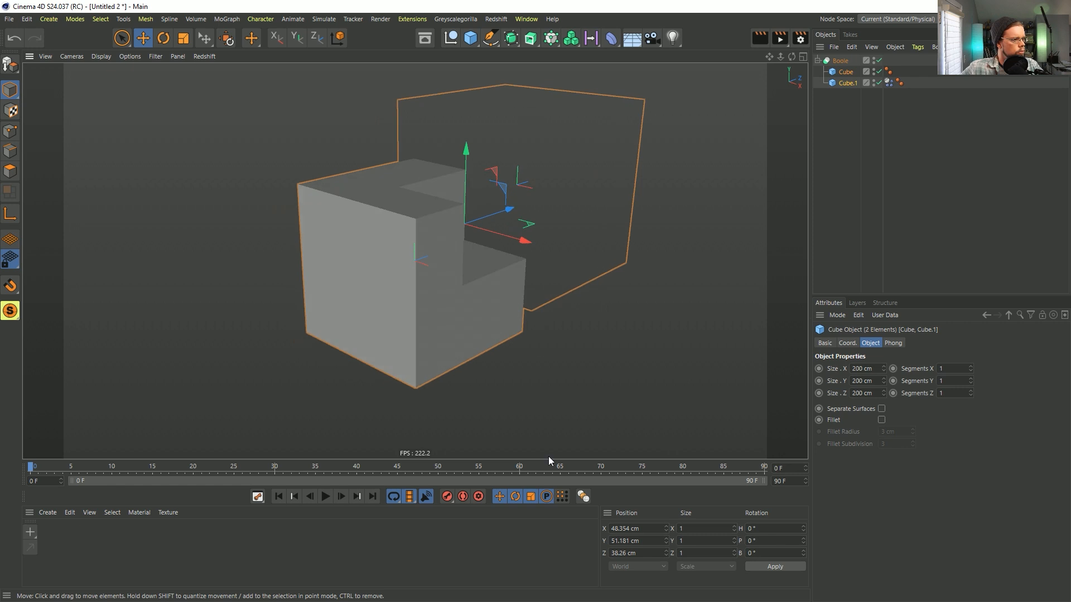
{"action": "left_click_drag", "start_coordinate": [334, 495], "coordinate": [332, 497]}
{"action": "left_click", "coordinate": [284, 497]}
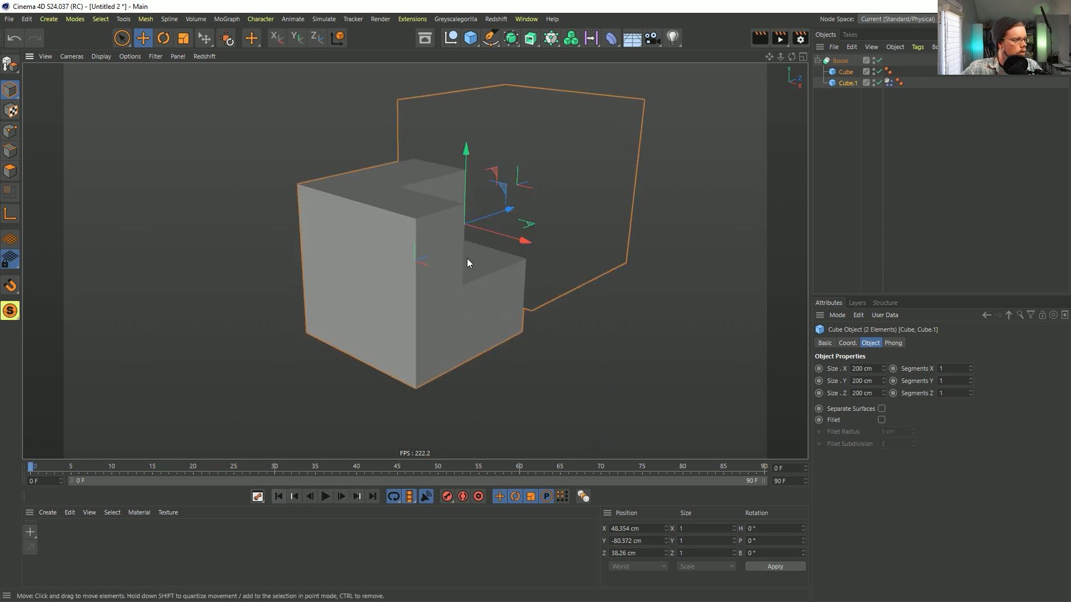
Add a floor about 168 cm below the origin and show environment objects in the viewport.
{"action": "left_click", "coordinate": [630, 39]}
{"action": "left_click_drag", "start_coordinate": [423, 212], "coordinate": [419, 318]}
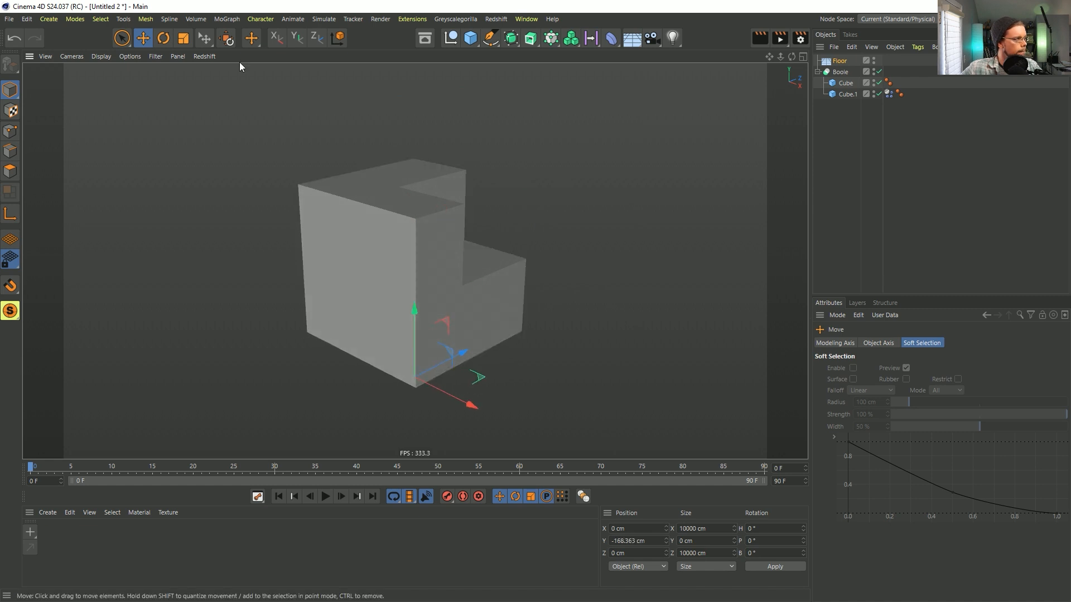
{"action": "left_click", "coordinate": [156, 56]}
{"action": "left_click", "coordinate": [189, 267]}
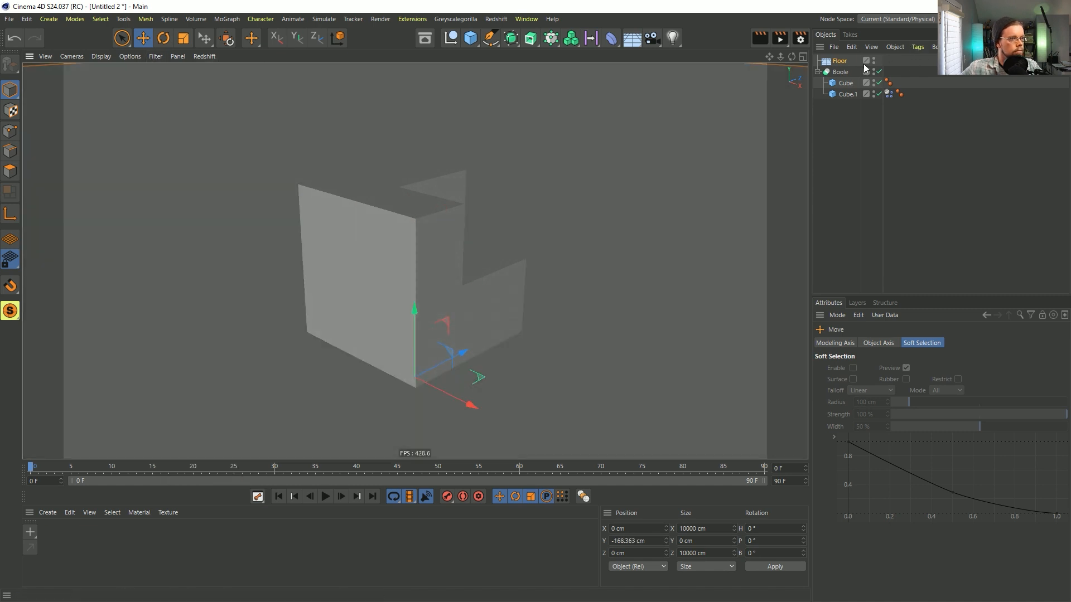
Give the floor a dynamics body tag with Dynamic off, and enable ambient occlusion shading in the viewport.
{"action": "left_click_drag", "start_coordinate": [893, 96], "coordinate": [904, 62], "text": "ctrl"}
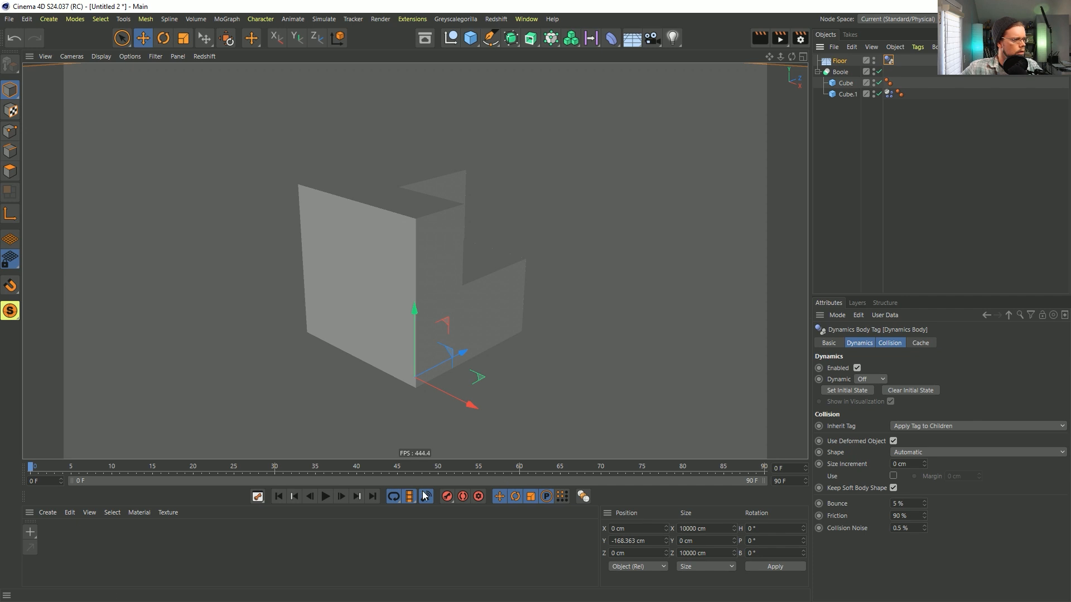
{"action": "left_click", "coordinate": [130, 56]}
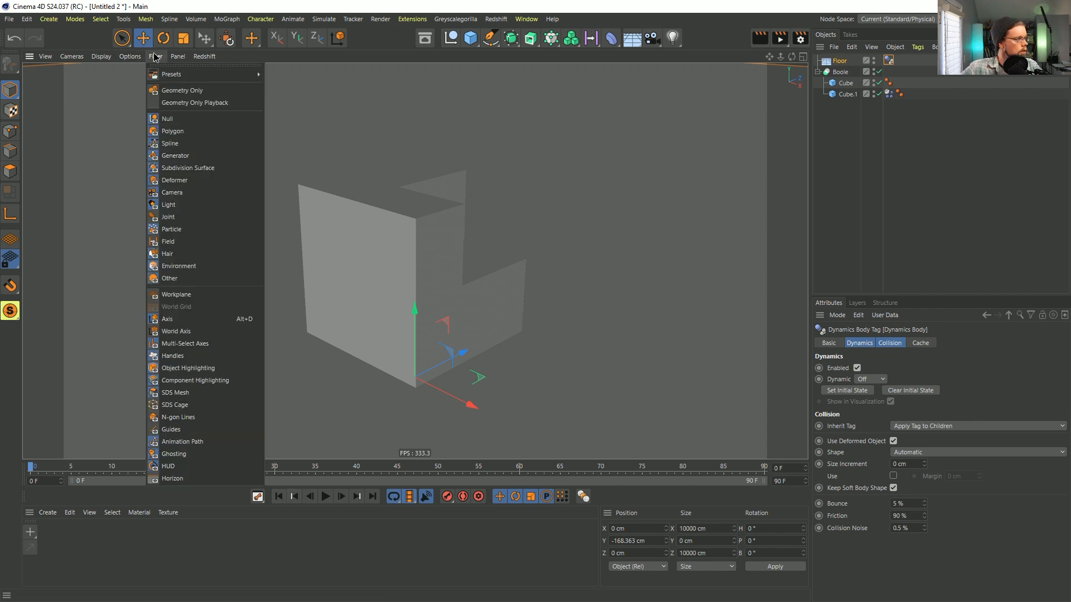
{"action": "left_click", "coordinate": [140, 217]}
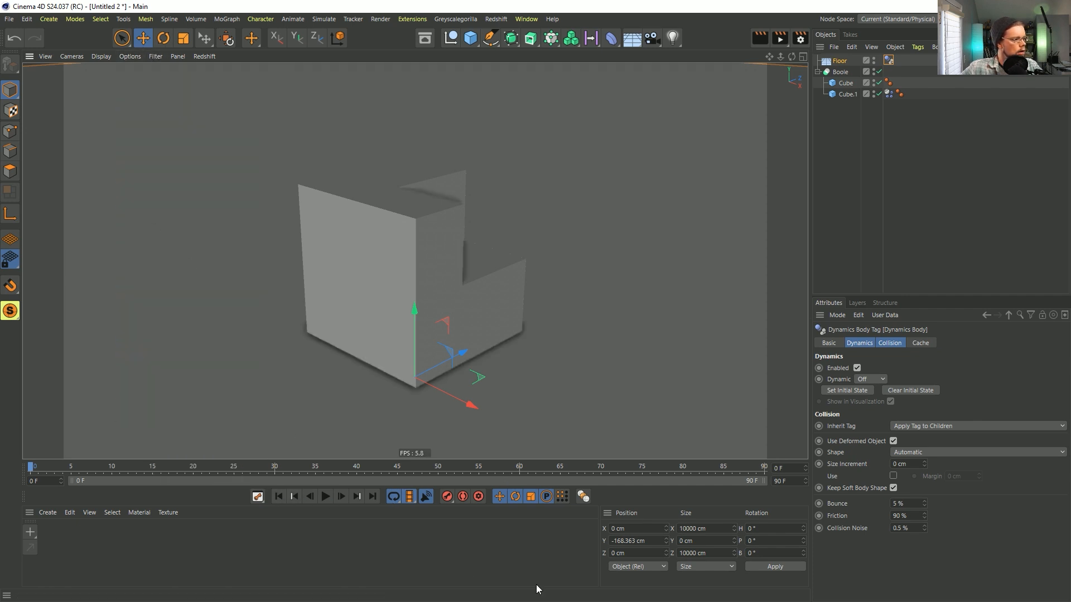
Preview how the Boole cutter falls onto the floor collider and rewind to the first frame.
{"action": "left_click", "coordinate": [329, 496]}
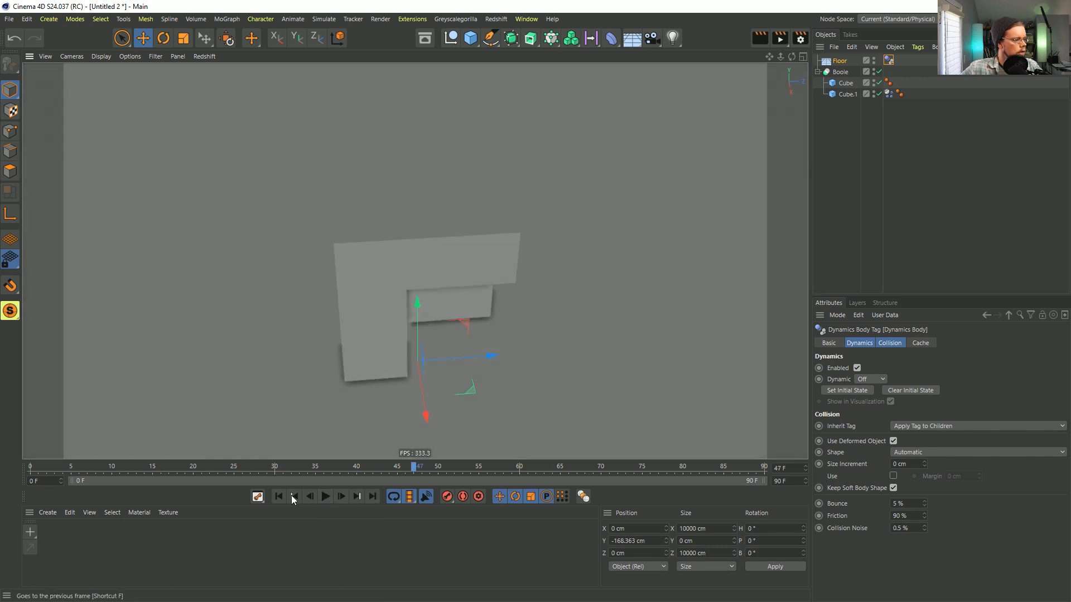
{"action": "left_click", "coordinate": [305, 496]}
Set the copied cube's X, Y and Z segments to 5, and preview the simulation before rewinding to the first frame.
{"action": "left_click", "coordinate": [844, 94]}
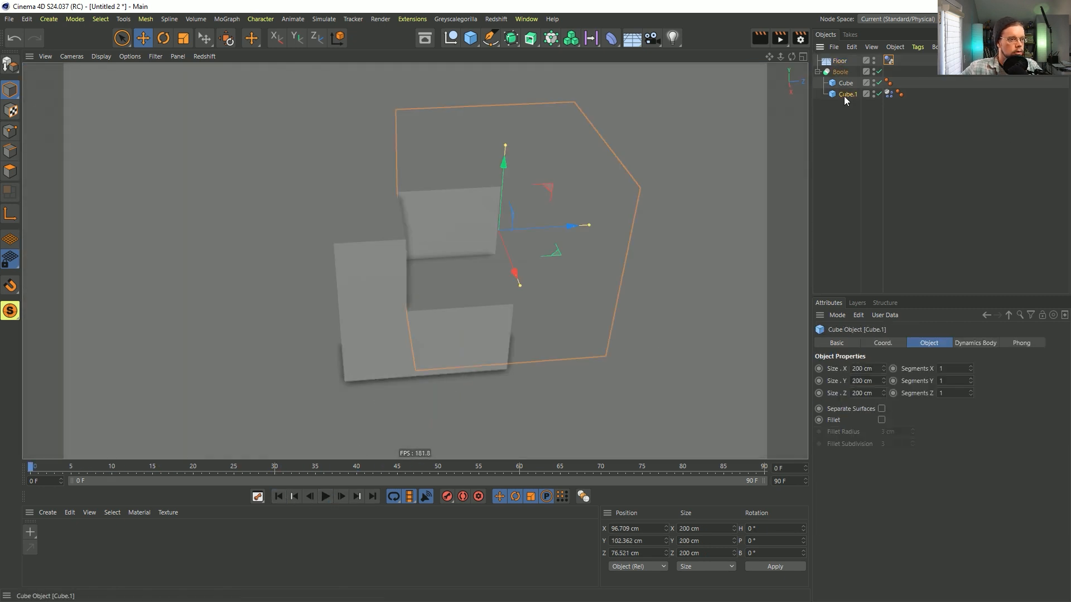
{"action": "type", "text": "5"}
{"action": "left_click_drag", "start_coordinate": [959, 383], "coordinate": [931, 382]}
{"action": "type", "text": "5"}
{"action": "left_click_drag", "start_coordinate": [959, 395], "coordinate": [932, 395]}
{"action": "type", "text": "5"}
{"action": "left_click", "coordinate": [326, 497]}
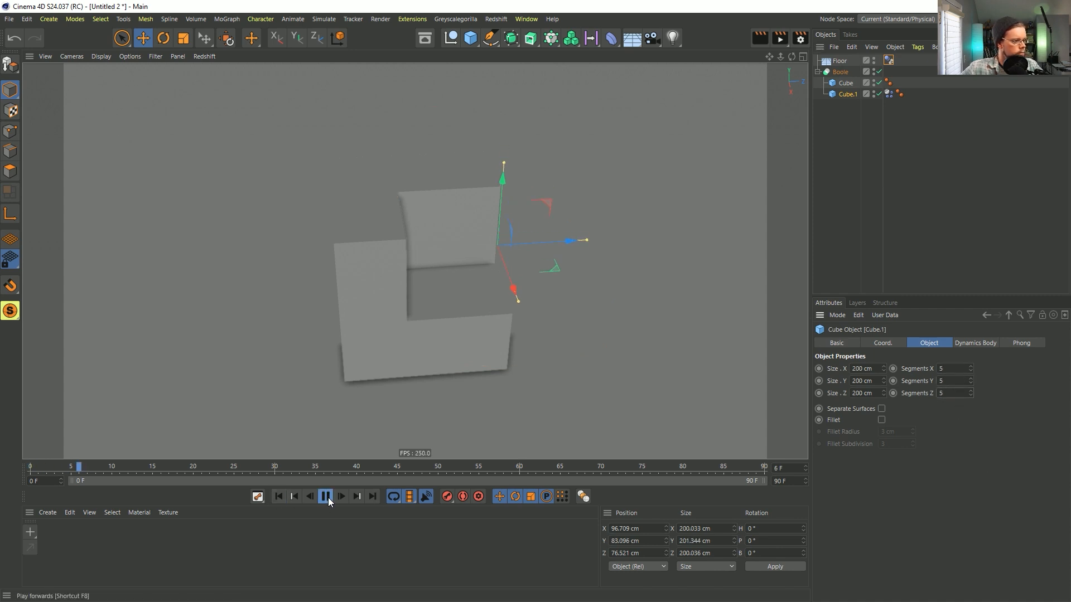
{"action": "left_click", "coordinate": [326, 497]}
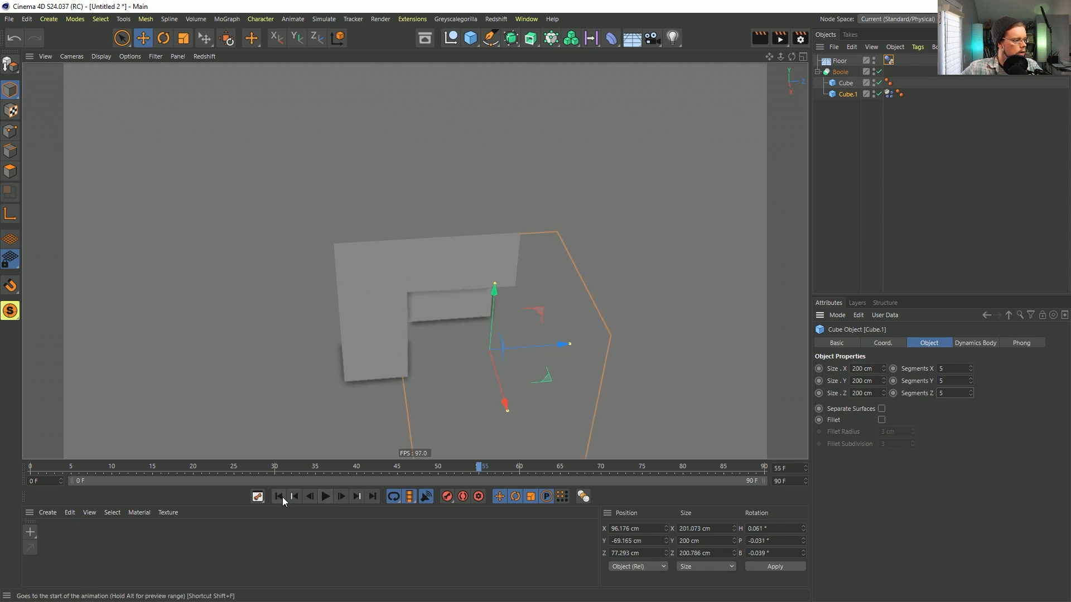
{"action": "left_click", "coordinate": [279, 496]}
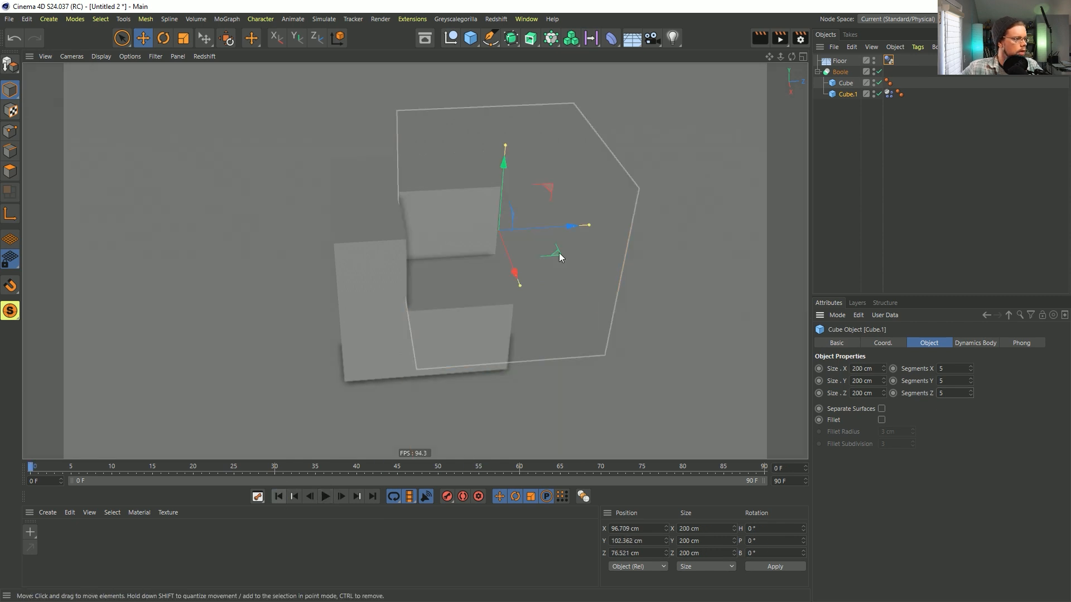
Close the Boole test project without saving its changes.
{"action": "left_click", "coordinate": [714, 162]}
{"action": "key", "text": "ctrl+F4"}
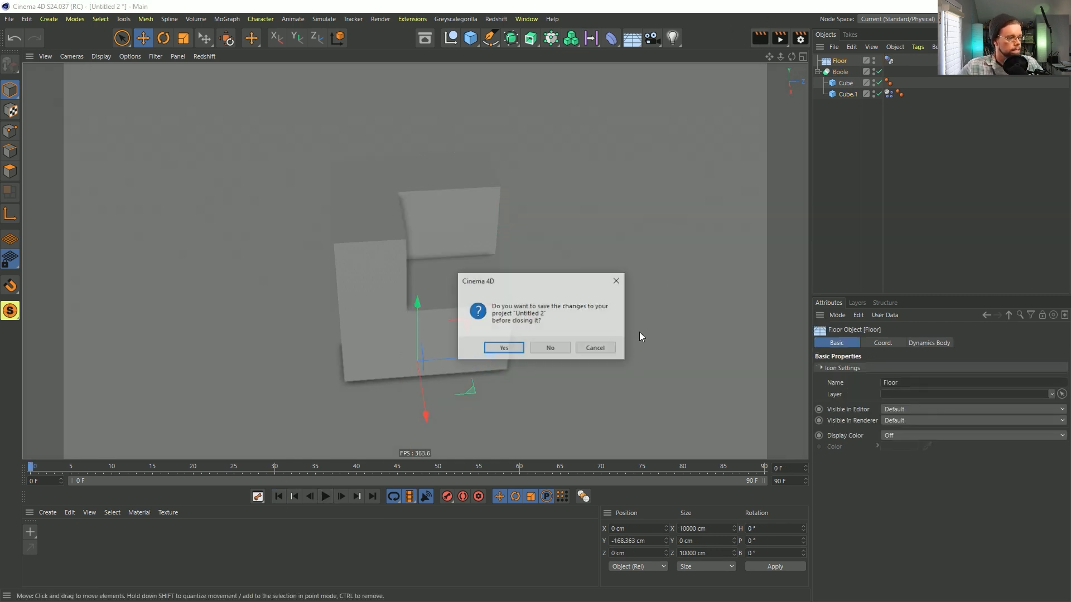
{"action": "left_click", "coordinate": [555, 350]}
Set the gravity to 0 cm in the subdivided plane project's dynamics settings.
{"action": "left_click_drag", "start_coordinate": [440, 270], "coordinate": [448, 237], "text": "alt"}
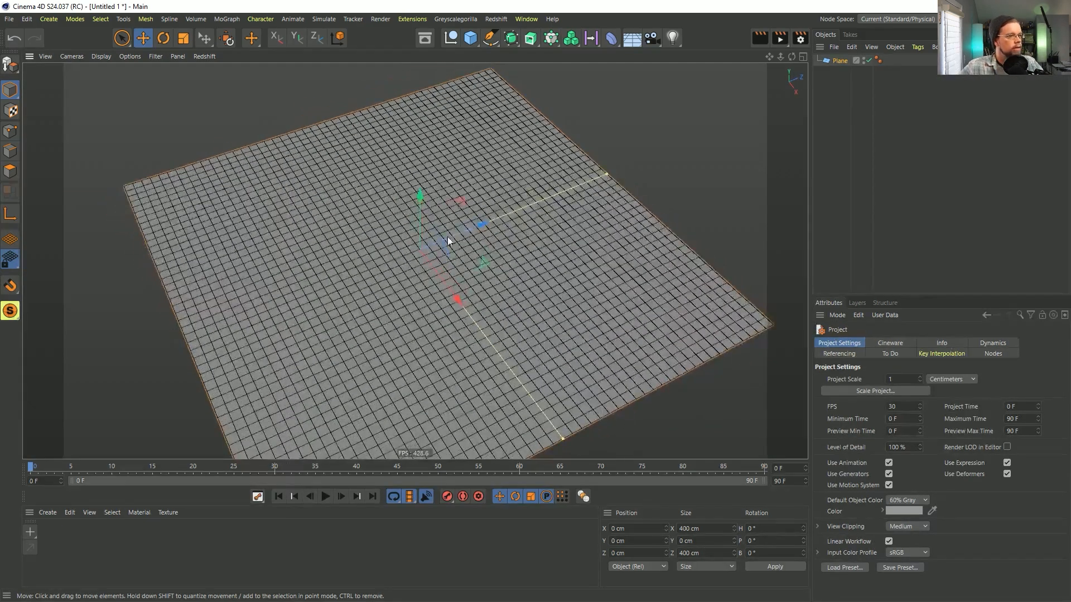
{"action": "left_click", "coordinate": [832, 62]}
{"action": "key", "text": "ctrl+d"}
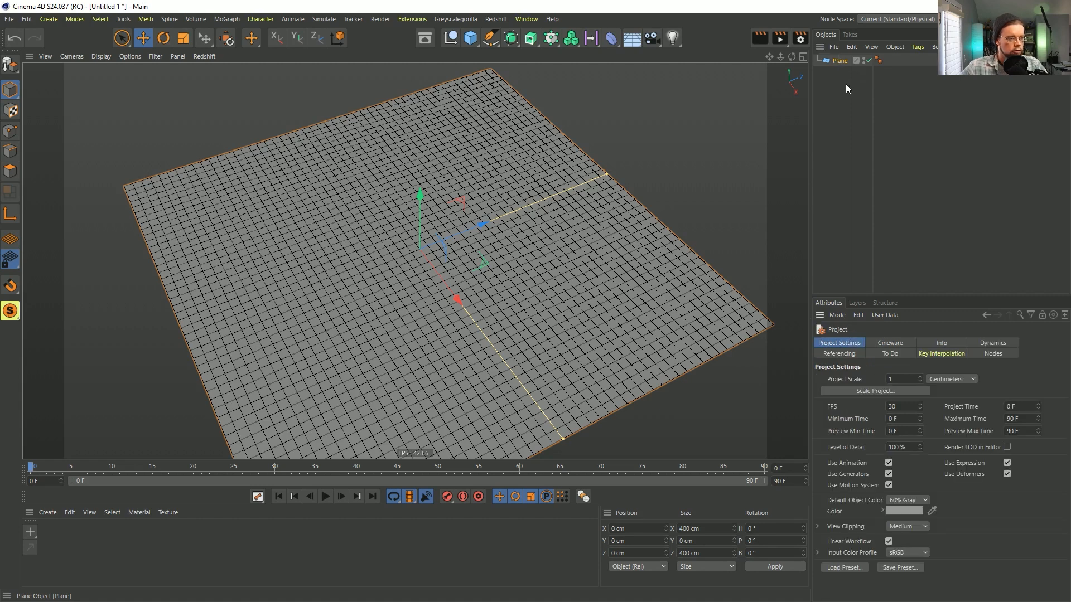
{"action": "left_click", "coordinate": [994, 344]}
{"action": "double_click", "coordinate": [919, 442]}
{"action": "type", "text": "0"}
{"action": "key", "text": "Return"}
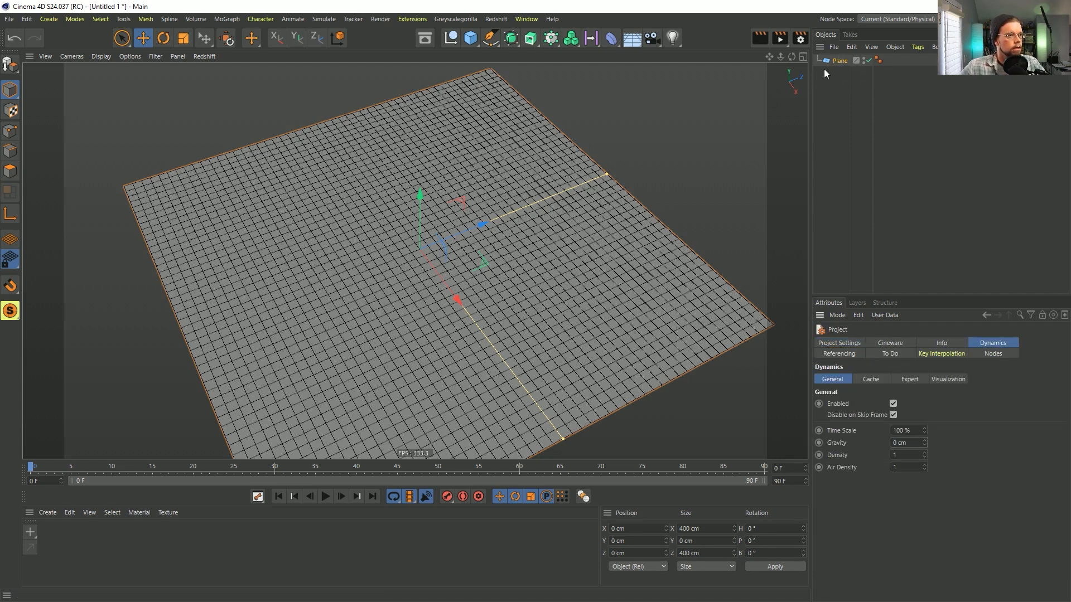
Give the plane a soft body simulation tag and turn off its Self Collisions.
{"action": "right_click", "coordinate": [836, 61]}
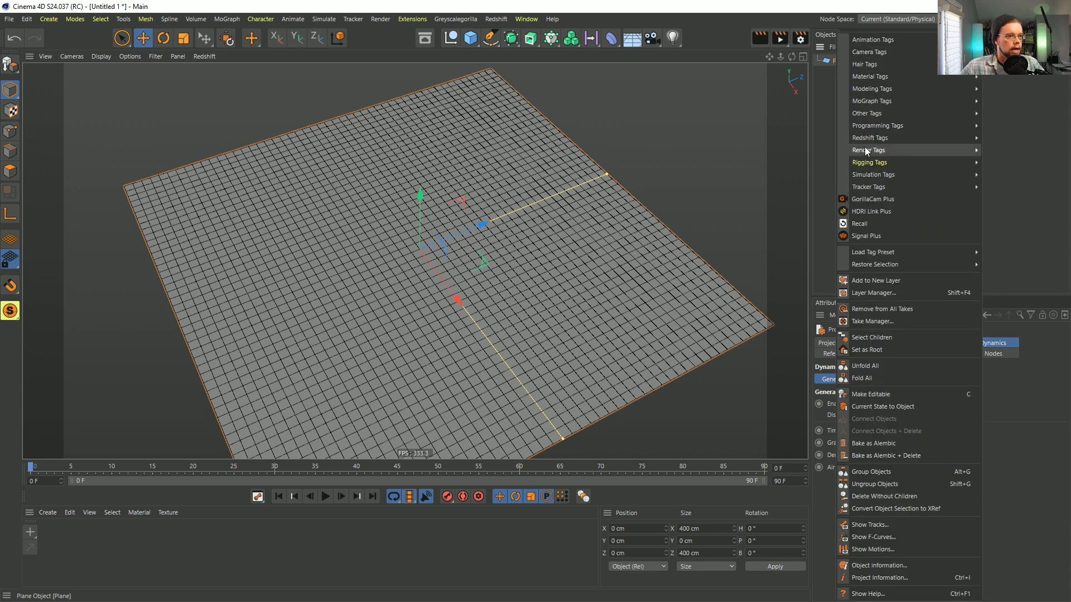
{"action": "mouse_move", "coordinate": [868, 176]}
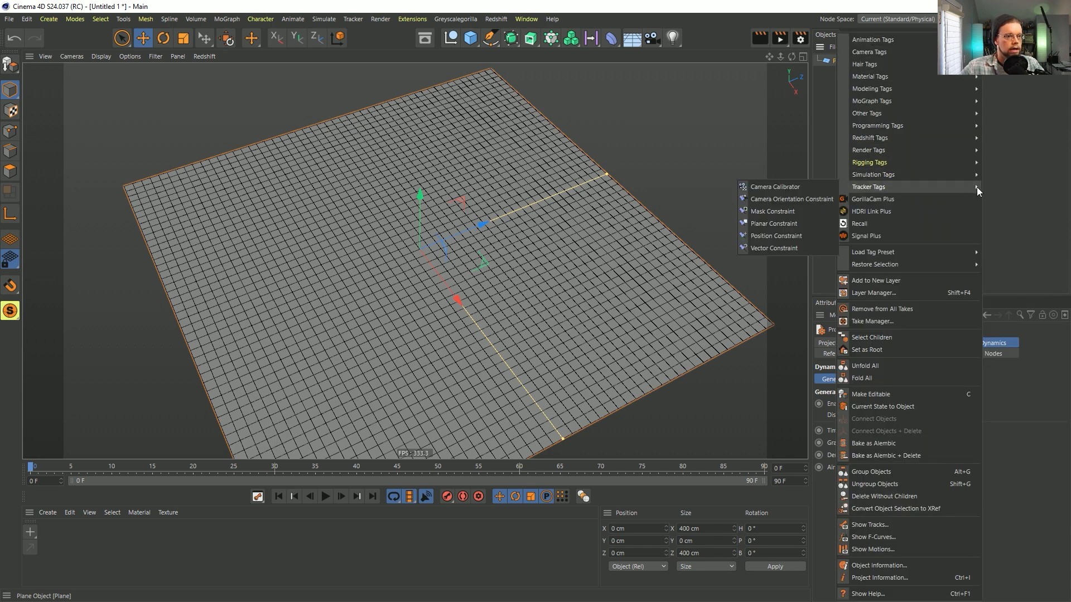
{"action": "left_click", "coordinate": [1017, 192]}
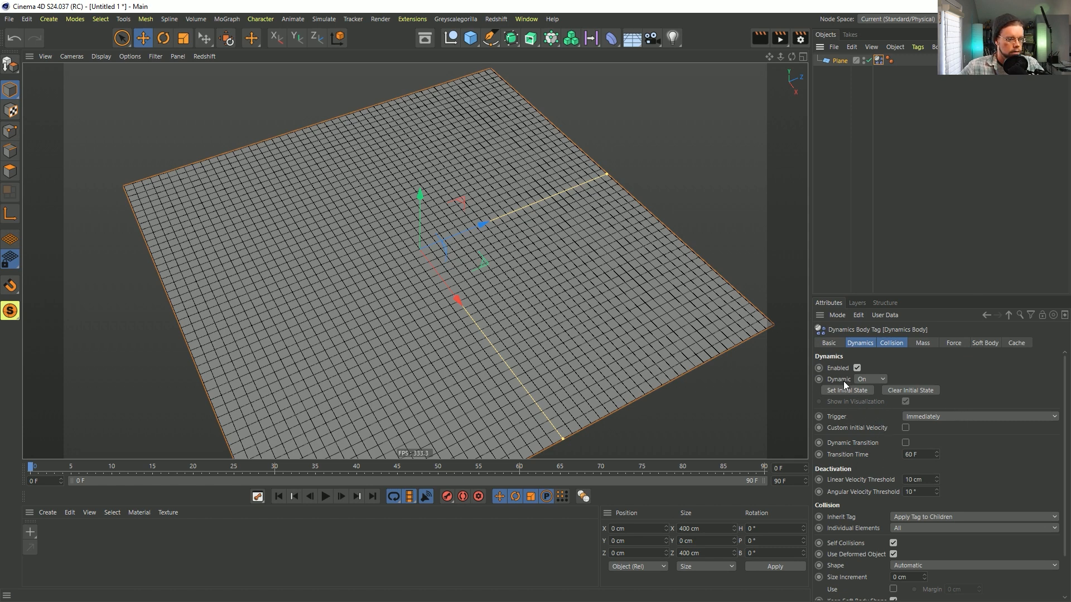
{"action": "left_click", "coordinate": [891, 342]}
{"action": "left_click", "coordinate": [893, 394]}
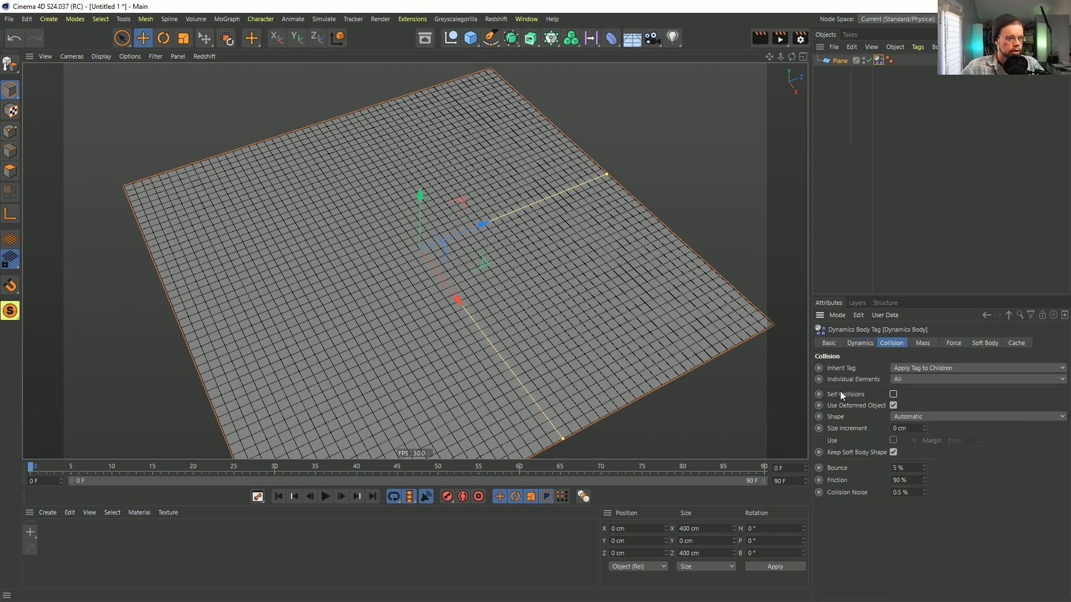
Set the Structural, Shear and Flexion spring values of the plane's soft body to 0.
{"action": "left_click_drag", "start_coordinate": [905, 294], "coordinate": [905, 181]}
{"action": "left_click", "coordinate": [983, 229]}
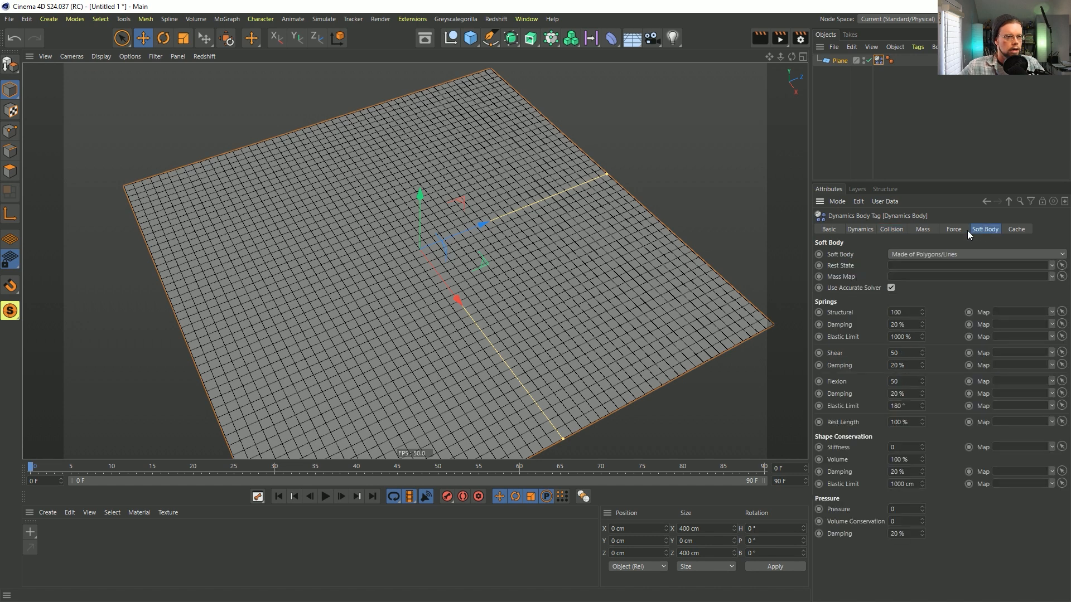
{"action": "left_click", "coordinate": [955, 233]}
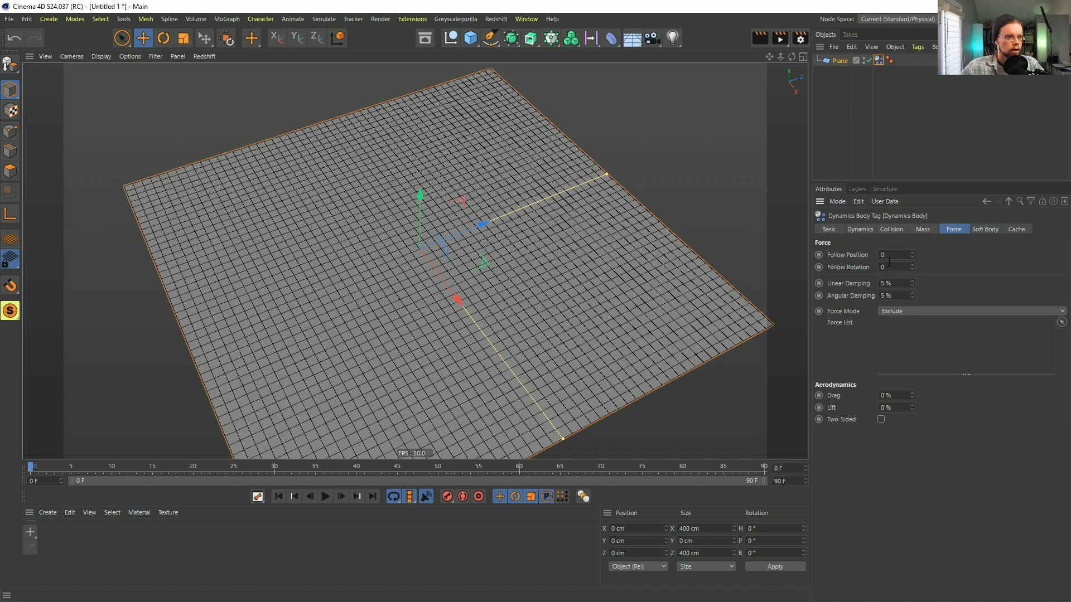
{"action": "left_click", "coordinate": [983, 232]}
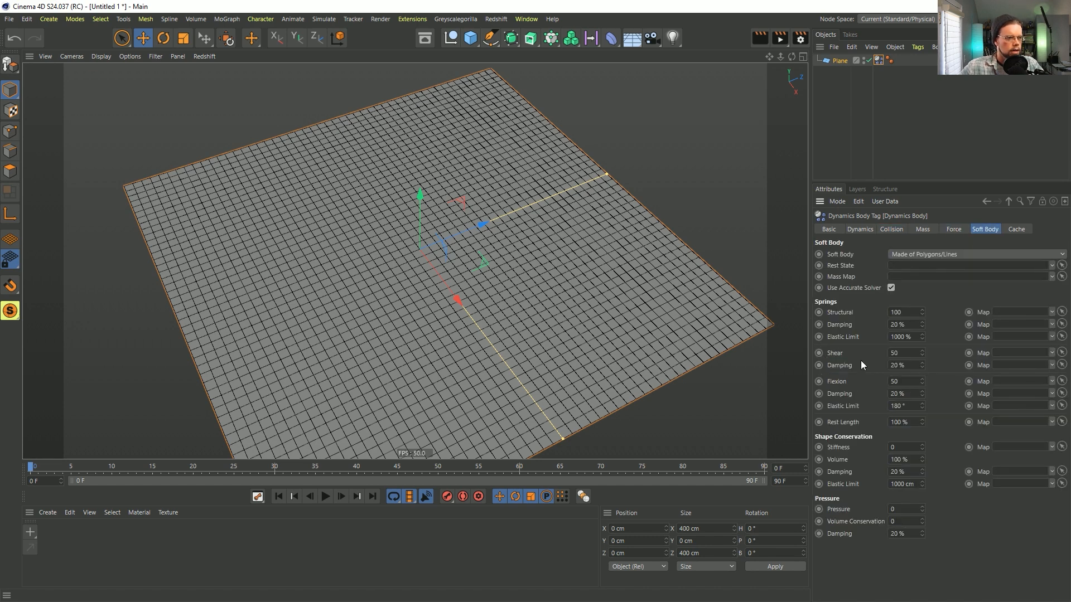
{"action": "double_click", "coordinate": [906, 352]}
{"action": "type", "text": "0"}
{"action": "double_click", "coordinate": [897, 381]}
{"action": "type", "text": "0"}
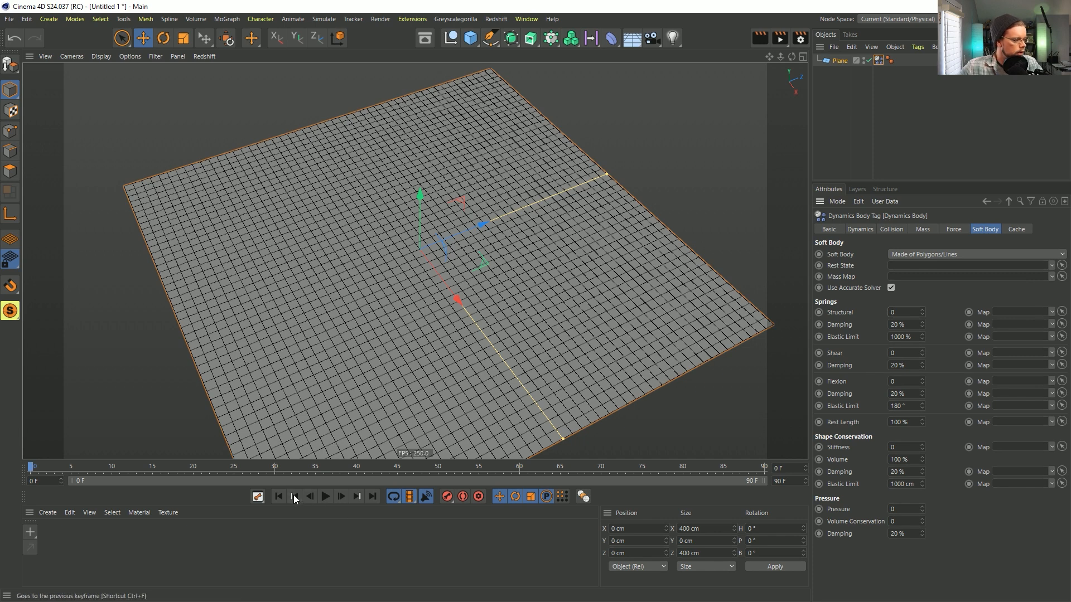
Preview the plane's soft body simulation and rewind to the first frame.
{"action": "left_click", "coordinate": [325, 496]}
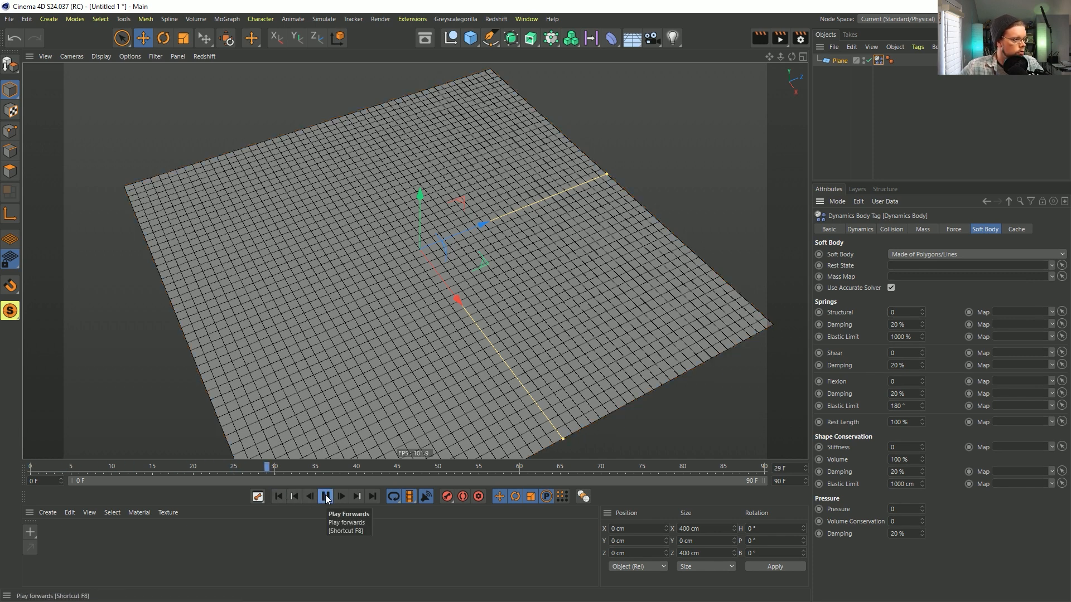
{"action": "left_click", "coordinate": [325, 496]}
{"action": "left_click", "coordinate": [279, 496]}
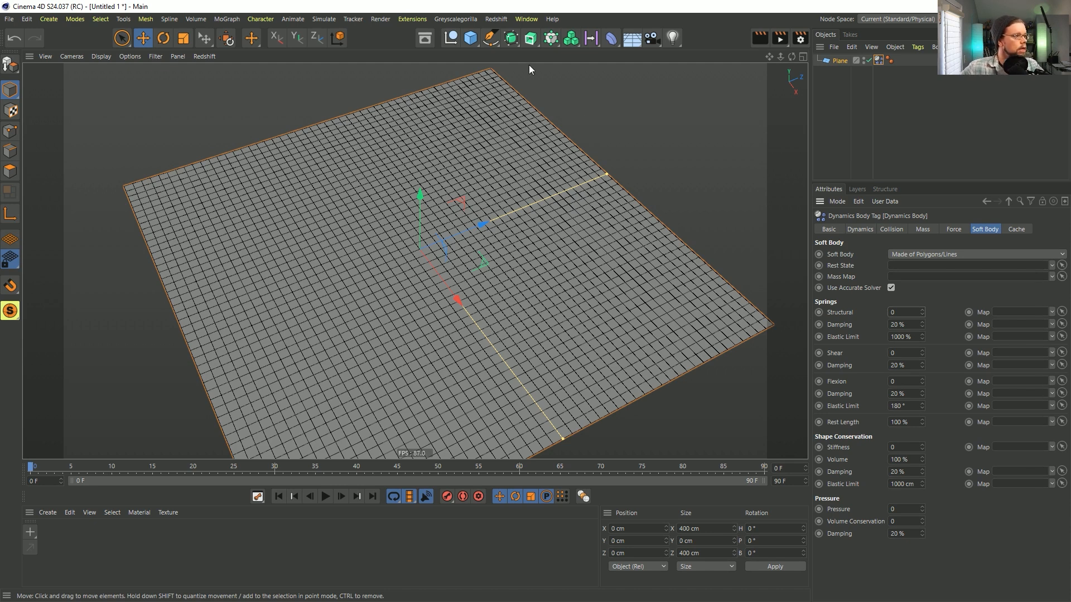
Add a capsule with a 5 cm radius and raise it to Y 95 cm above the plane.
{"action": "left_click", "coordinate": [470, 37]}
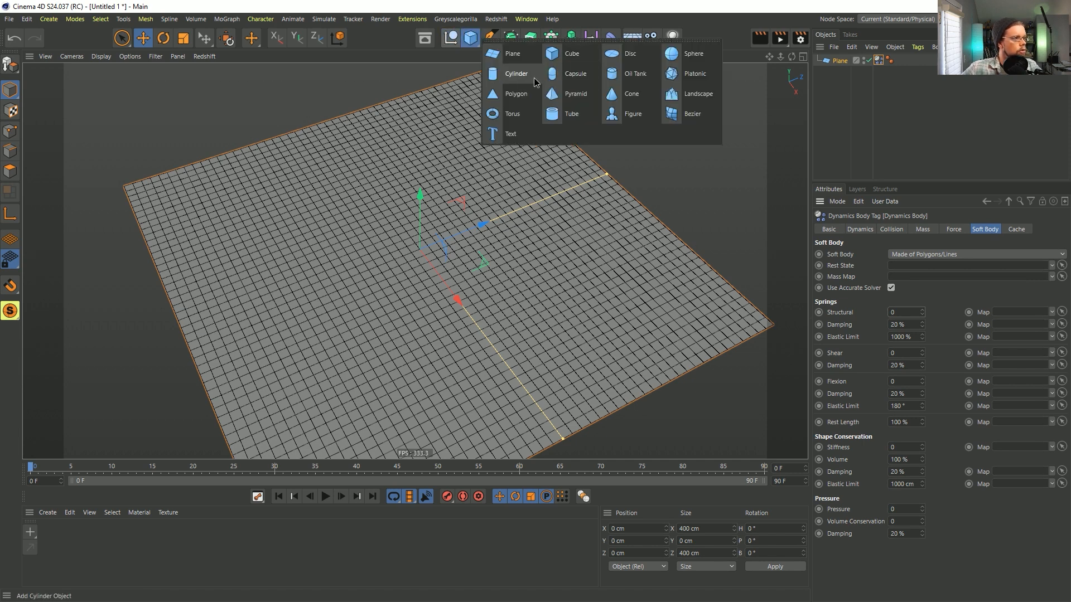
{"action": "left_click", "coordinate": [570, 77]}
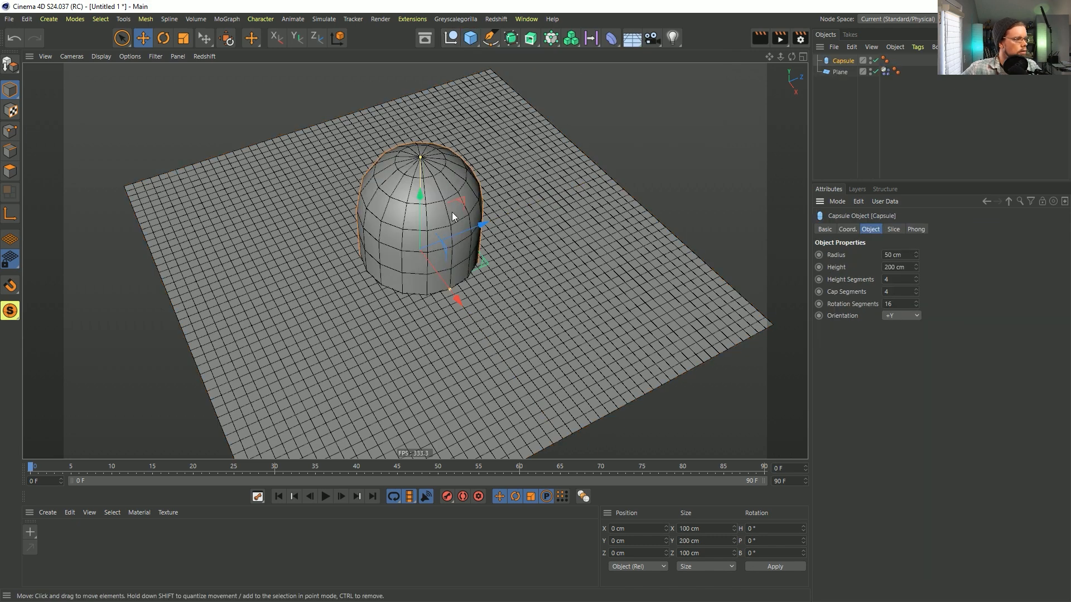
{"action": "left_click_drag", "start_coordinate": [908, 256], "coordinate": [846, 261]}
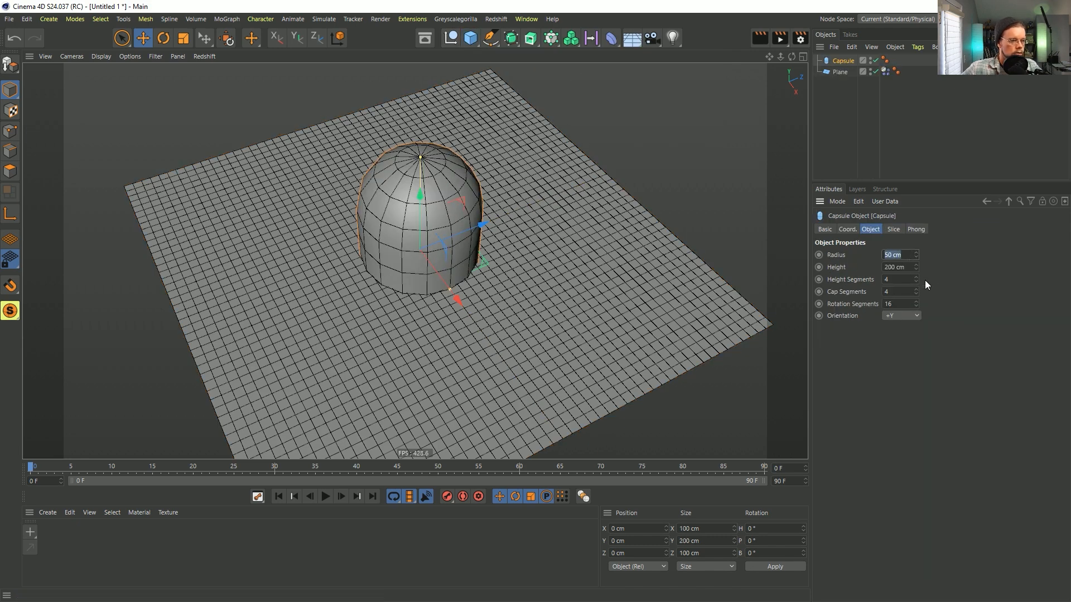
{"action": "type", "text": "5"}
{"action": "key", "text": "Return"}
{"action": "left_click_drag", "start_coordinate": [382, 281], "coordinate": [431, 110], "text": "alt"}
{"action": "mouse_move", "coordinate": [438, 213]}
{"action": "left_mouse_down", "text": "alt"}
{"action": "mouse_move", "coordinate": [443, 198]}
{"action": "mouse_move", "coordinate": [437, 227]}
{"action": "mouse_move", "coordinate": [449, 211]}
{"action": "left_mouse_up", "text": "alt"}
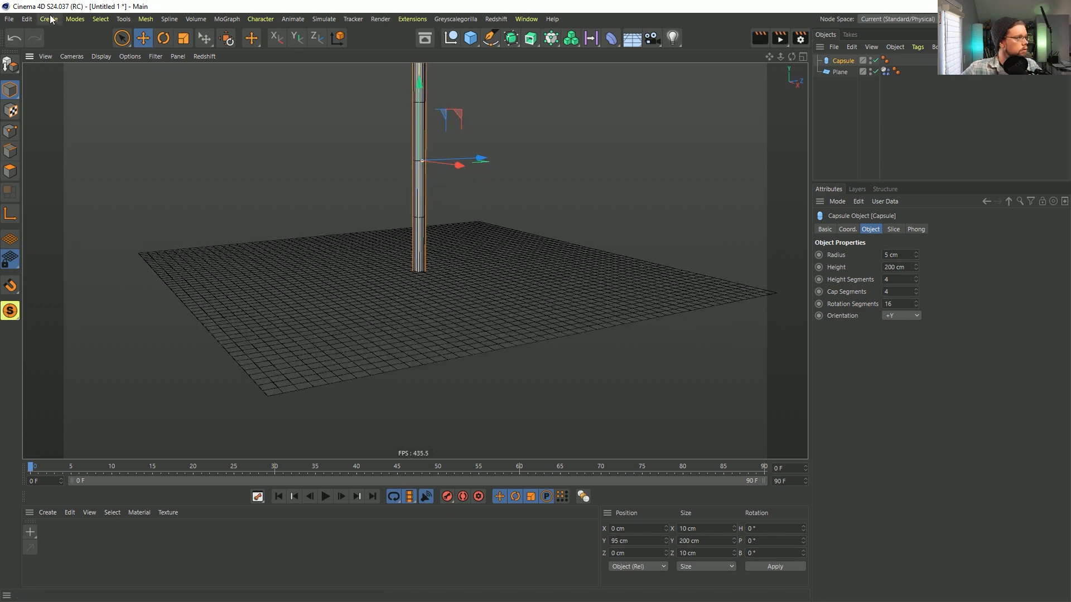
Add a null at the origin and parent the capsule to it.
{"action": "left_click", "coordinate": [10, 65]}
{"action": "left_click", "coordinate": [74, 33]}
{"action": "left_click_drag", "start_coordinate": [843, 72], "coordinate": [836, 60]}
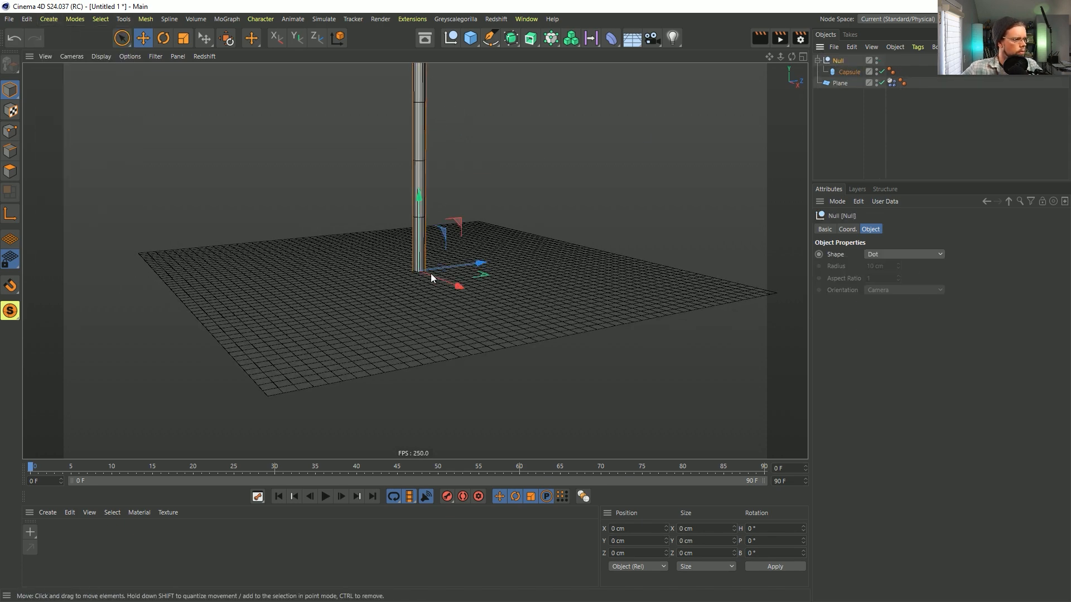
{"action": "left_click_drag", "start_coordinate": [433, 271], "coordinate": [475, 300], "text": "alt"}
Nest the capsule's null in a second null and tilt the inner null so the capsule leans like a stick.
{"action": "key", "text": "r"}
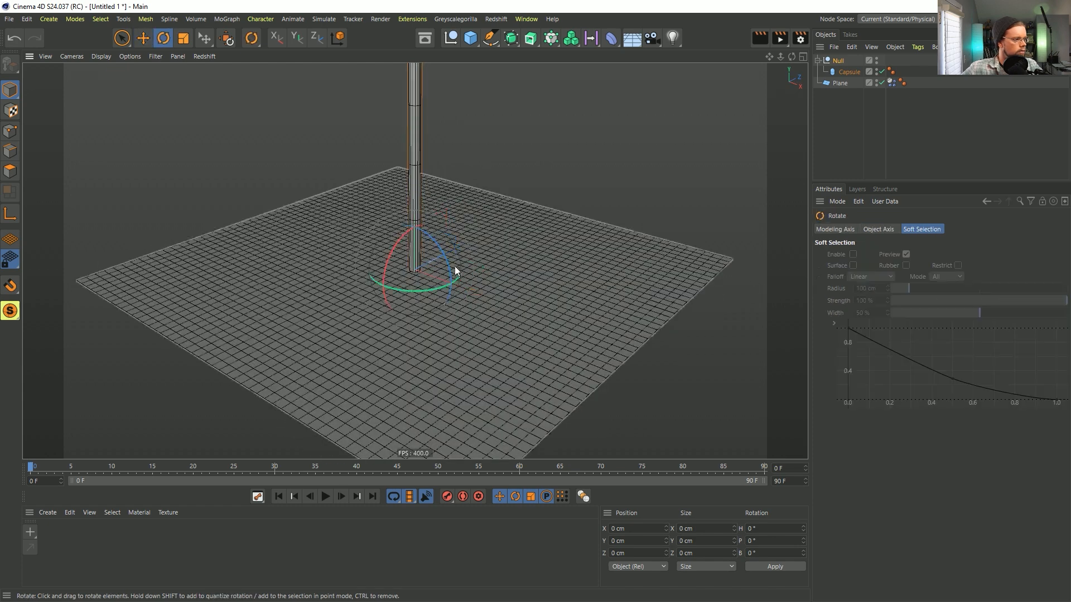
{"action": "left_click", "coordinate": [836, 61]}
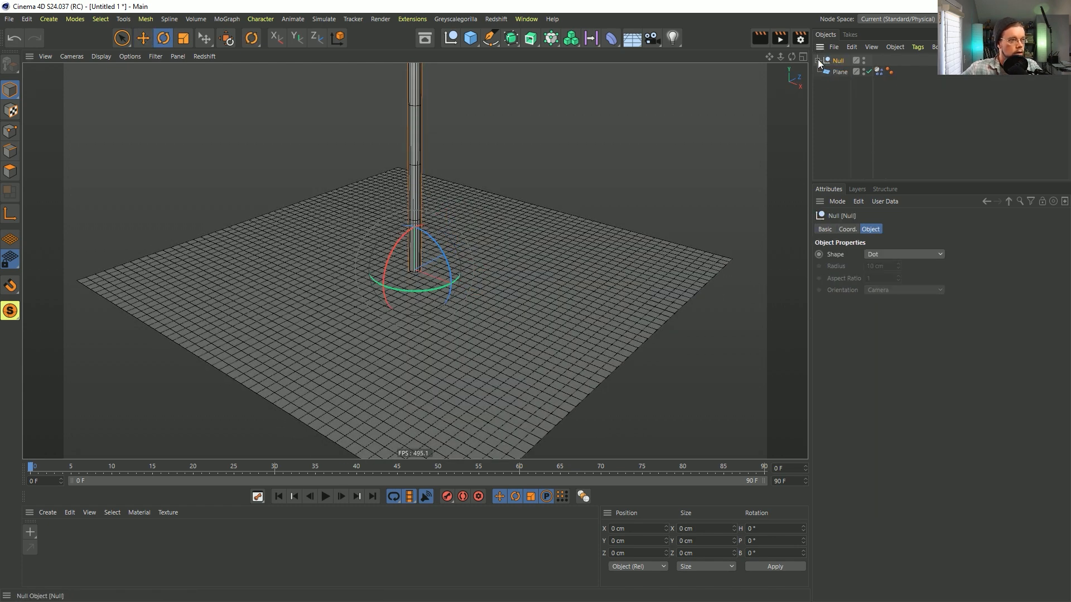
{"action": "left_click", "coordinate": [818, 60]}
{"action": "key", "text": "r"}
{"action": "left_click_drag", "start_coordinate": [433, 242], "coordinate": [528, 287]}
{"action": "left_click", "coordinate": [837, 61]}
{"action": "key", "text": "e"}
{"action": "key", "text": "ctrl+z"}
{"action": "key", "text": "ctrl+z"}
{"action": "left_click_drag", "start_coordinate": [405, 162], "coordinate": [481, 247], "text": "alt"}
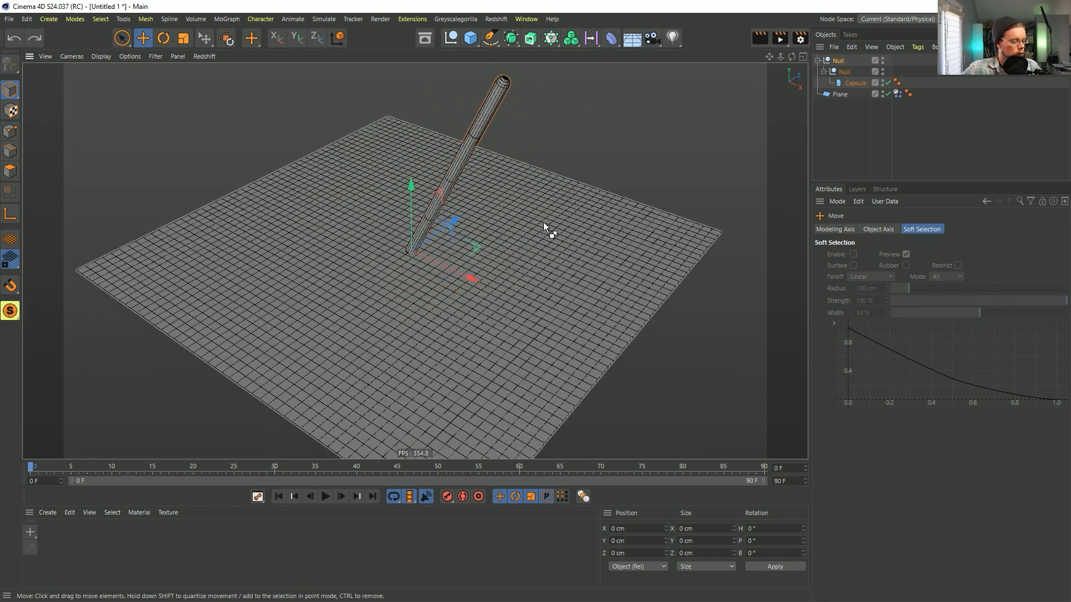
{"action": "left_click", "coordinate": [550, 181]}
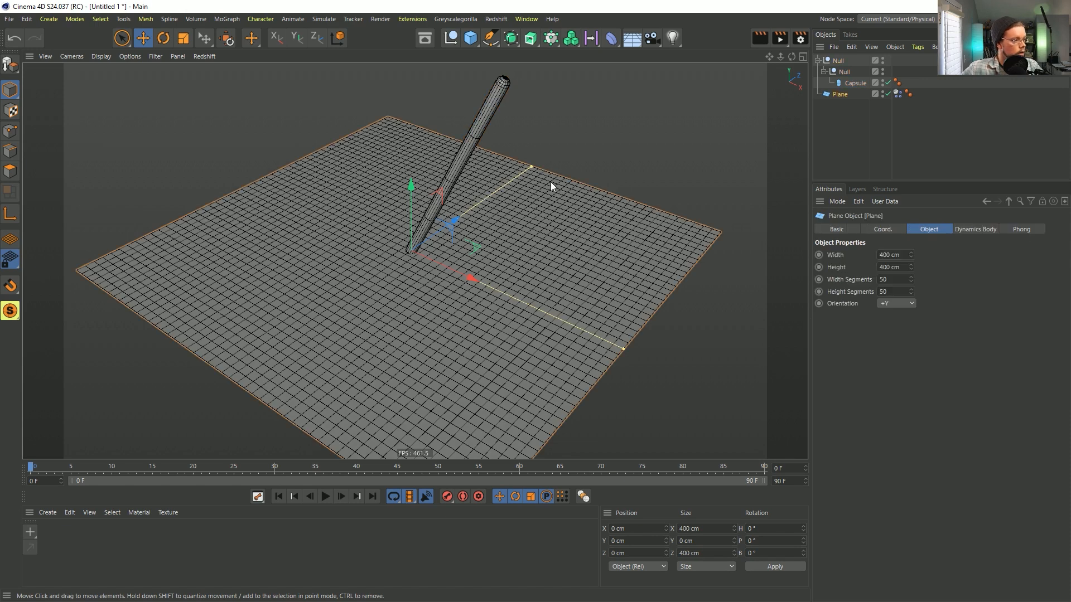
Save the project as [1a]DrawingInTheSand.c4d in the SceneFiles folder of Episode 18.
{"action": "key", "text": "ctrl+s"}
{"action": "left_click_drag", "start_coordinate": [144, 306], "coordinate": [143, 94]}
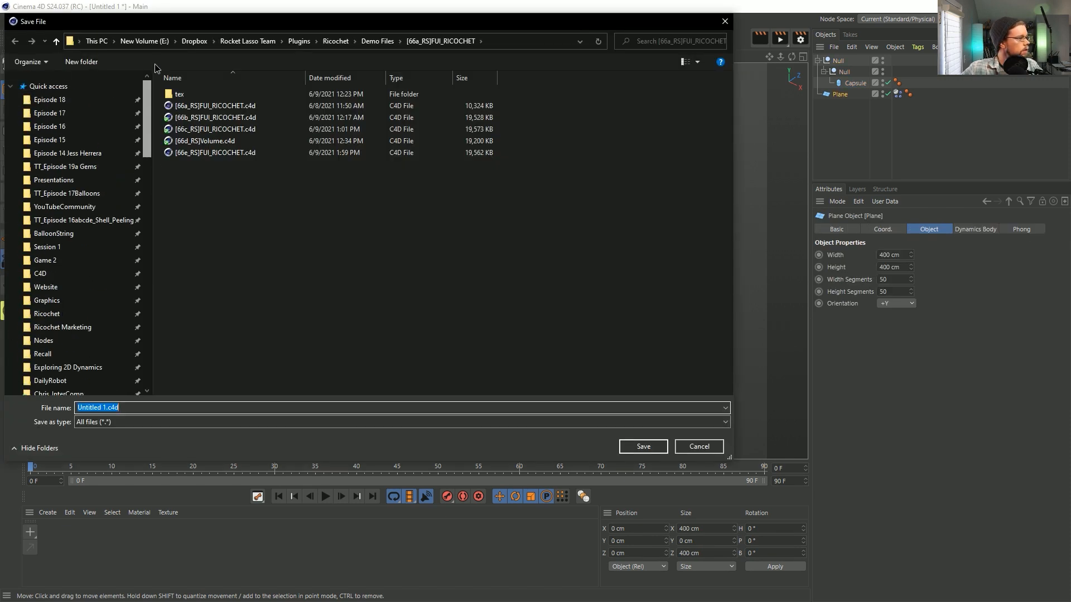
{"action": "left_click", "coordinate": [94, 100]}
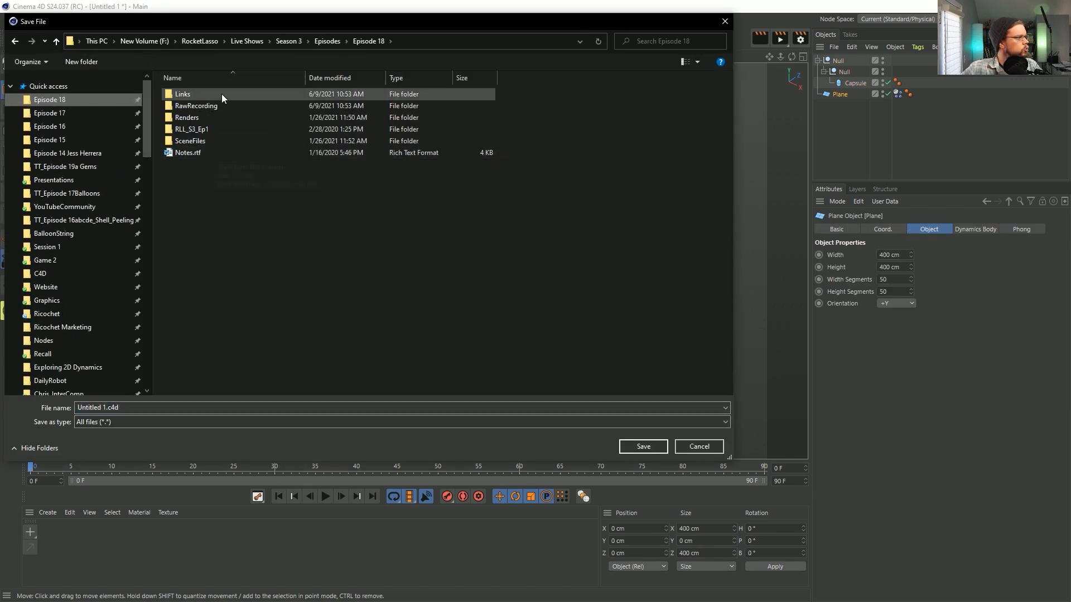
{"action": "left_click", "coordinate": [202, 106]}
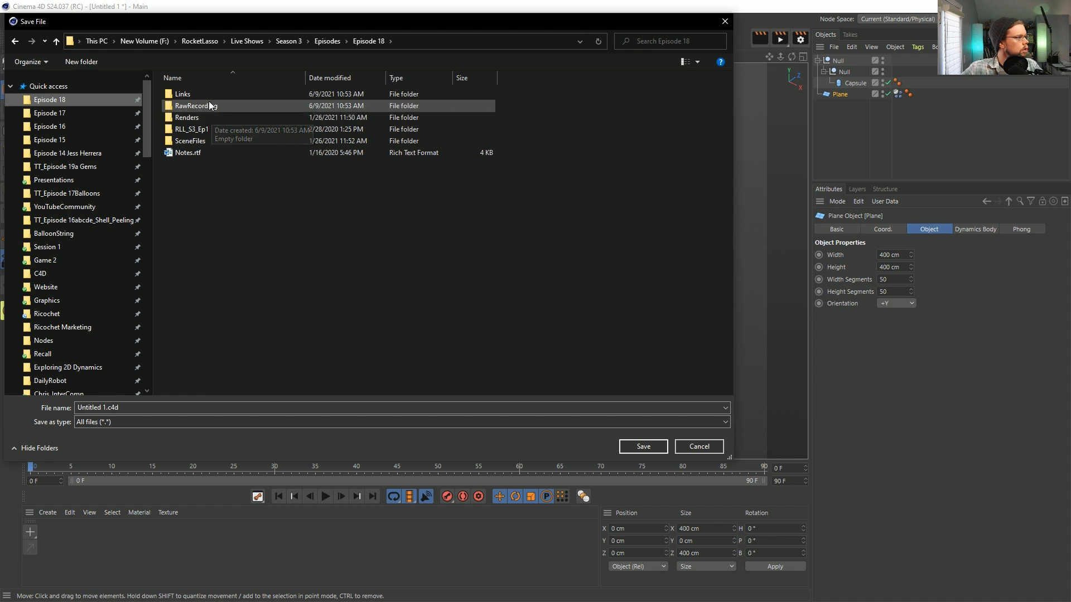
{"action": "left_click", "coordinate": [197, 141]}
{"action": "double_click", "coordinate": [196, 141]}
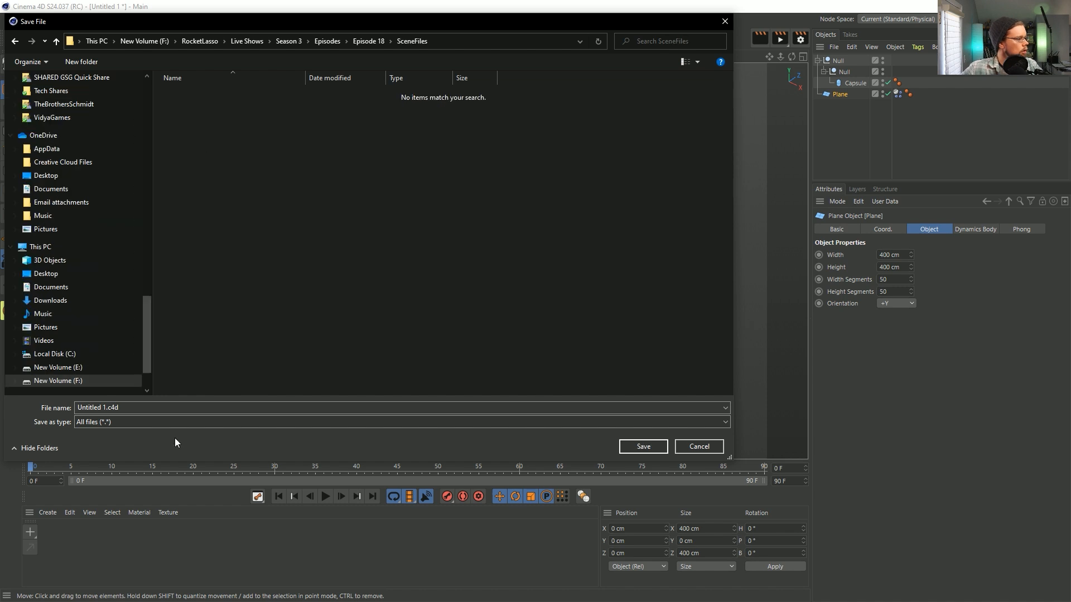
{"action": "left_click", "coordinate": [106, 410]}
{"action": "left_click_drag", "start_coordinate": [107, 410], "coordinate": [5, 402]}
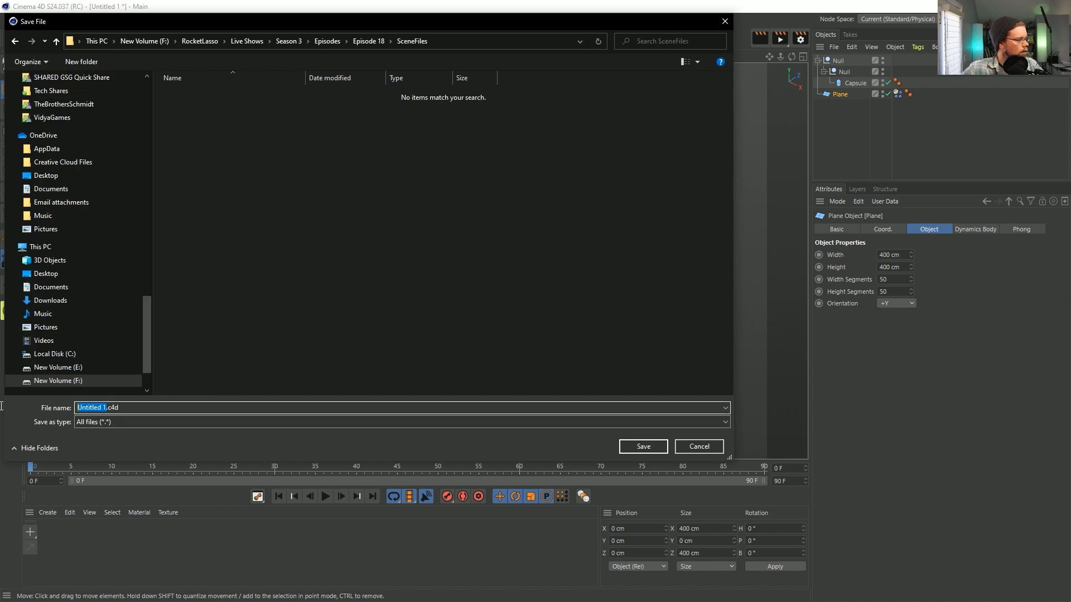
{"action": "type", "text": "[1a]DrawingInTheSan"}
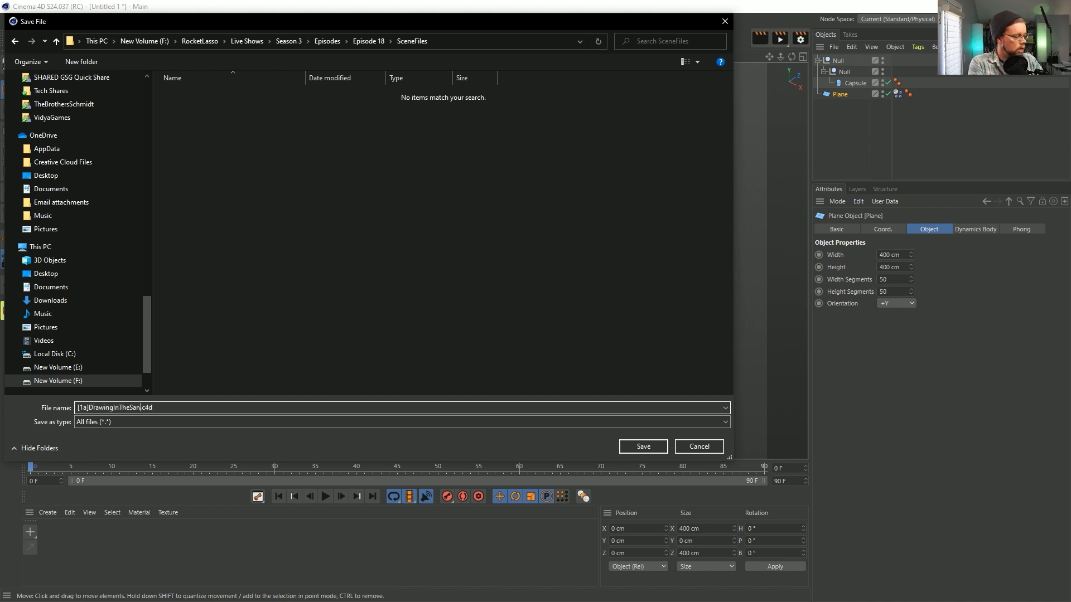
{"action": "key", "text": "Return"}
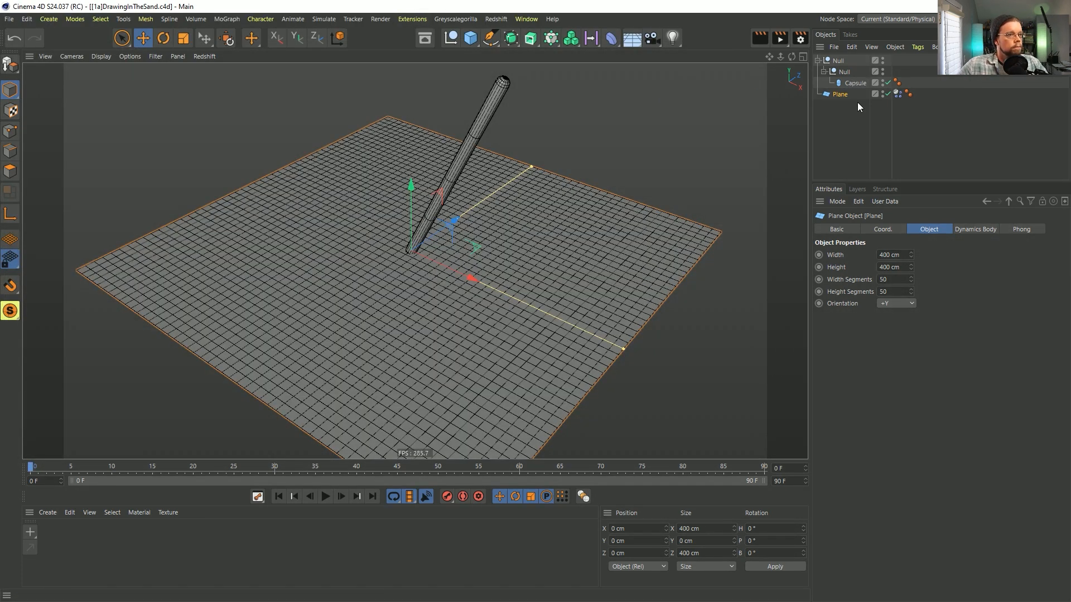
Add a Cylinder Field and make it a child of the stick's outer null.
{"action": "left_click", "coordinate": [594, 41]}
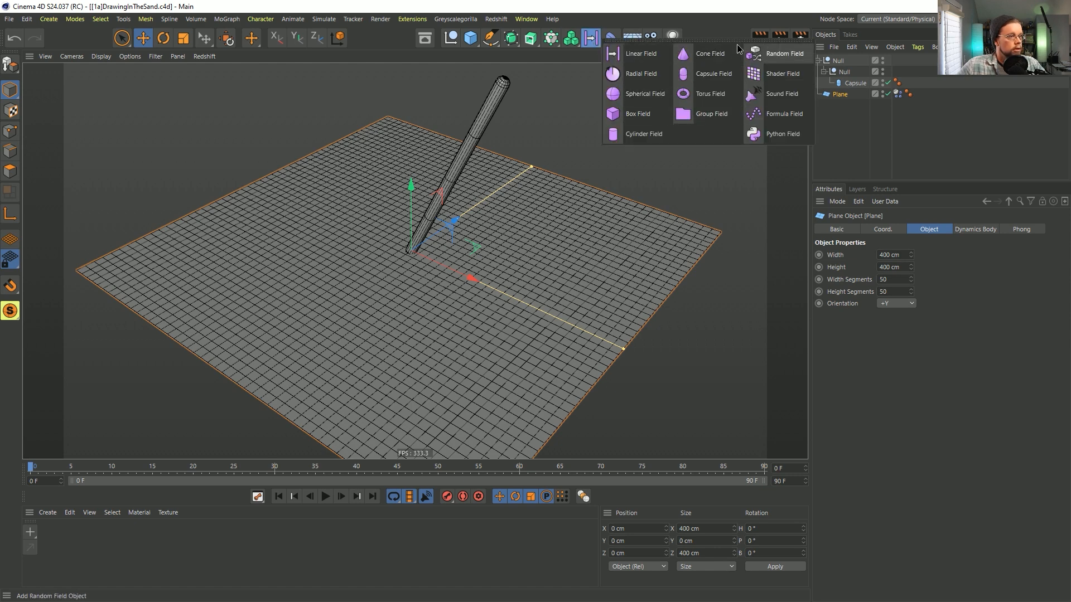
{"action": "left_click", "coordinate": [632, 135]}
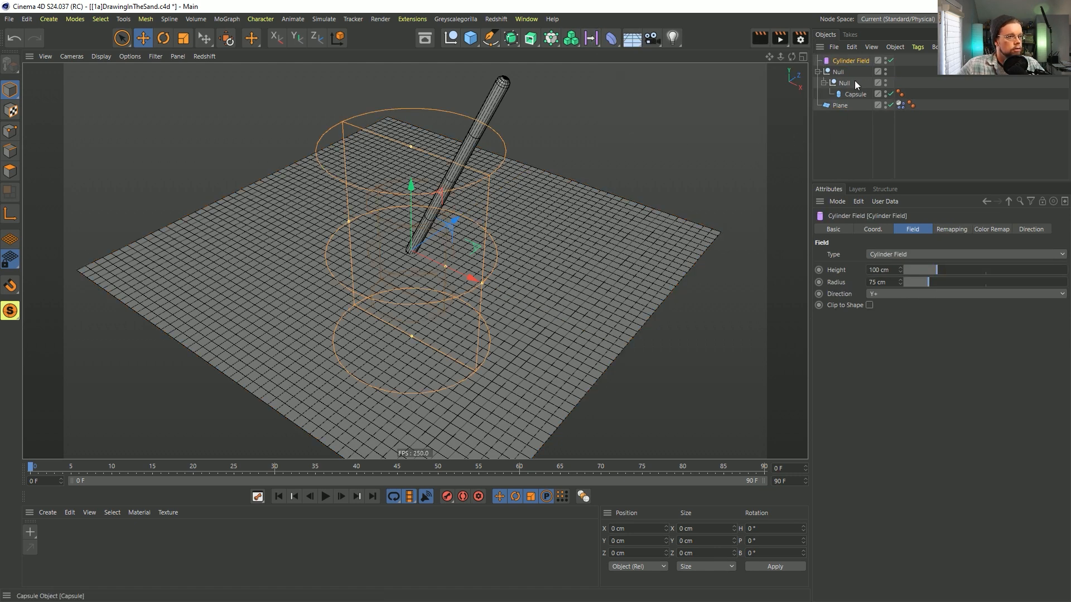
{"action": "mouse_move", "coordinate": [845, 60]}
{"action": "left_mouse_down"}
{"action": "mouse_move", "coordinate": [852, 94]}
{"action": "mouse_move", "coordinate": [847, 72]}
{"action": "left_mouse_up"}
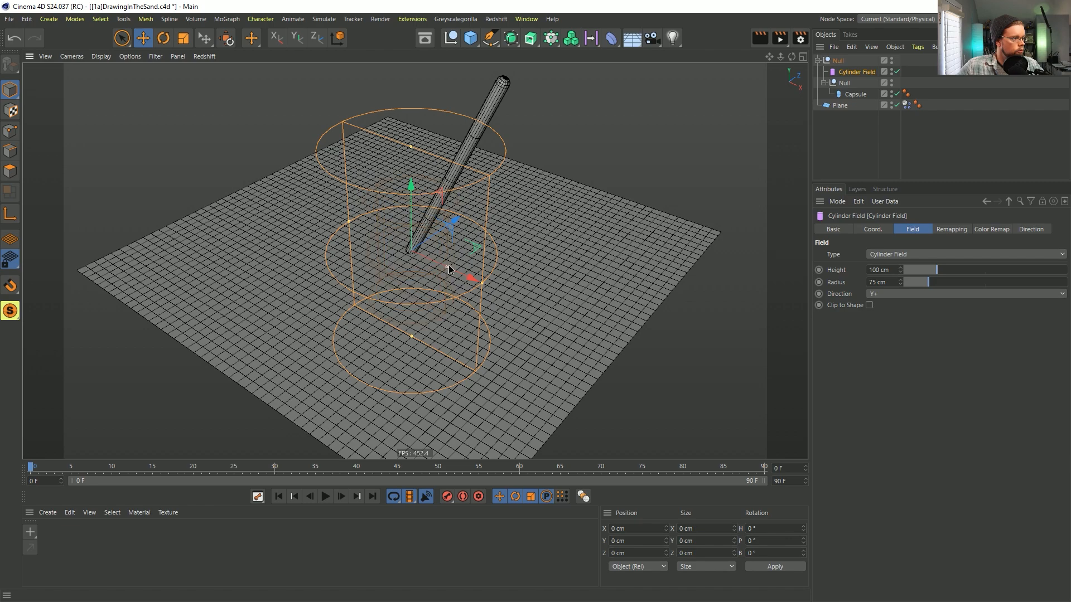
Shrink the cylinder field's radius to about 6.4 cm so that it closely surrounds the capsule's tip.
{"action": "left_click_drag", "start_coordinate": [473, 281], "coordinate": [417, 252]}
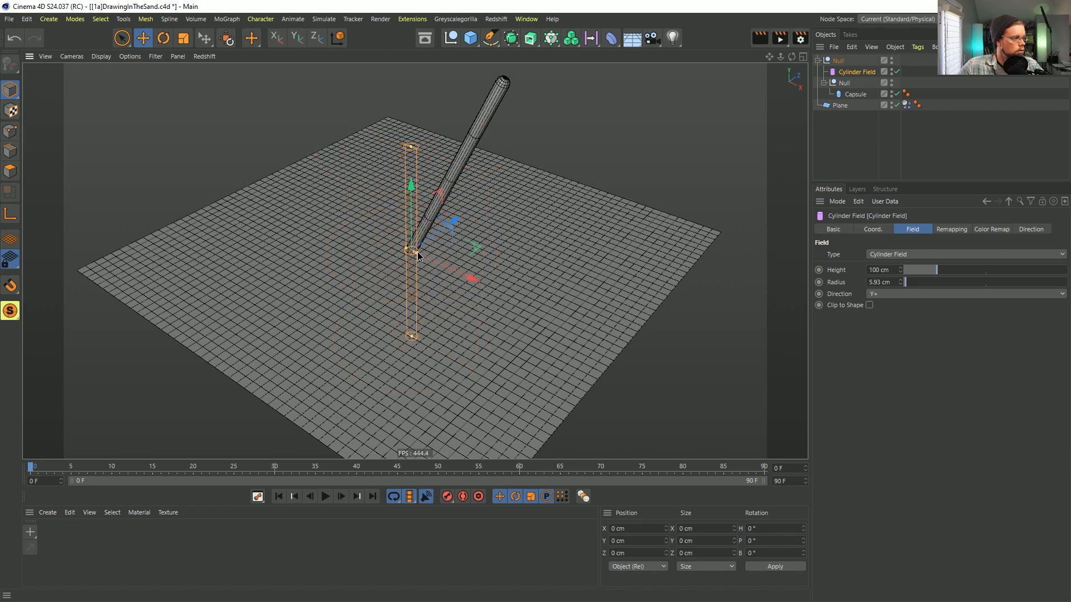
{"action": "scroll", "coordinate": [429, 260], "scroll_direction": "up", "scroll_amount": 6}
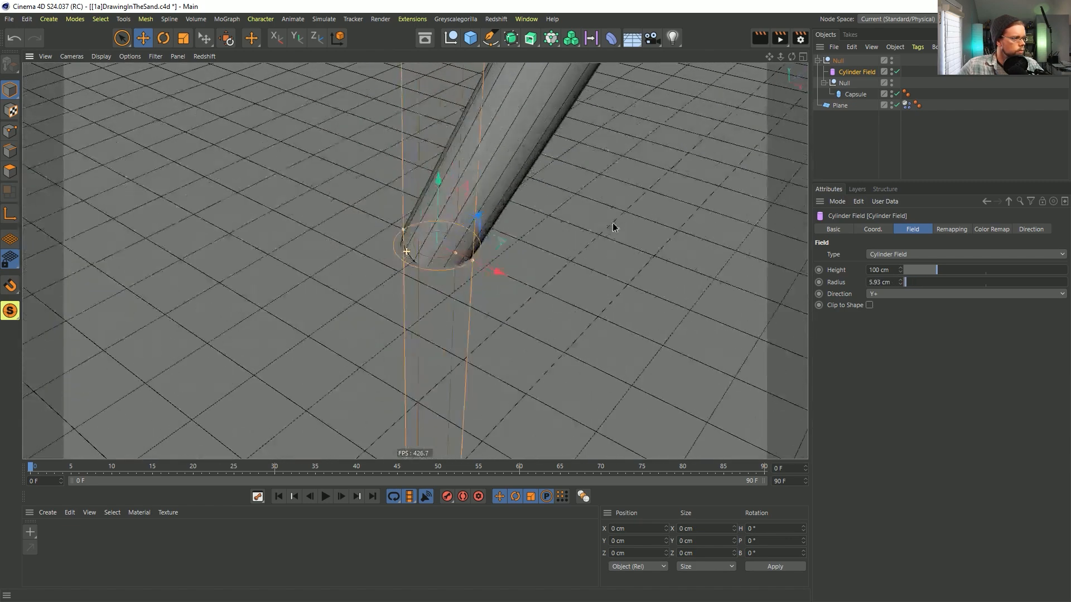
{"action": "left_click_drag", "start_coordinate": [441, 265], "coordinate": [409, 246], "text": "alt"}
{"action": "right_click_drag", "start_coordinate": [521, 236], "coordinate": [413, 261], "text": "alt"}
{"action": "mouse_move", "coordinate": [487, 264]}
{"action": "left_mouse_down", "text": "alt"}
{"action": "mouse_move", "coordinate": [436, 262]}
{"action": "mouse_move", "coordinate": [390, 237]}
{"action": "mouse_move", "coordinate": [456, 270]}
{"action": "mouse_move", "coordinate": [501, 251]}
{"action": "left_mouse_up", "text": "alt"}
{"action": "right_click_drag", "start_coordinate": [502, 250], "coordinate": [463, 253], "text": "alt"}
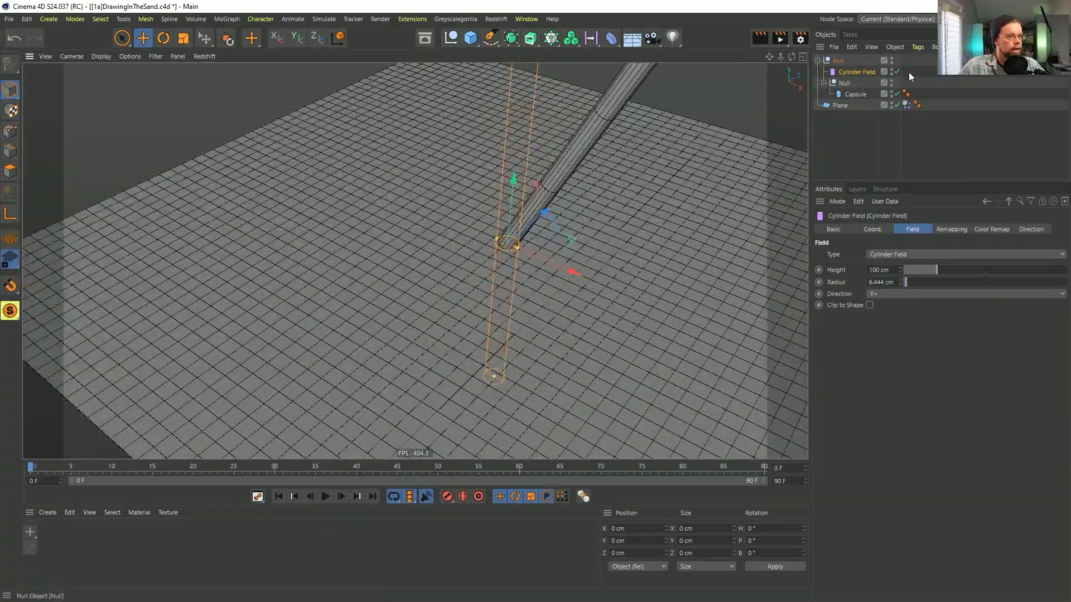
Scale the plane down uniformly to about 140 cm square.
{"action": "left_click", "coordinate": [843, 106]}
{"action": "key", "text": "t"}
{"action": "scroll", "coordinate": [445, 283], "scroll_direction": "down", "scroll_amount": 6}
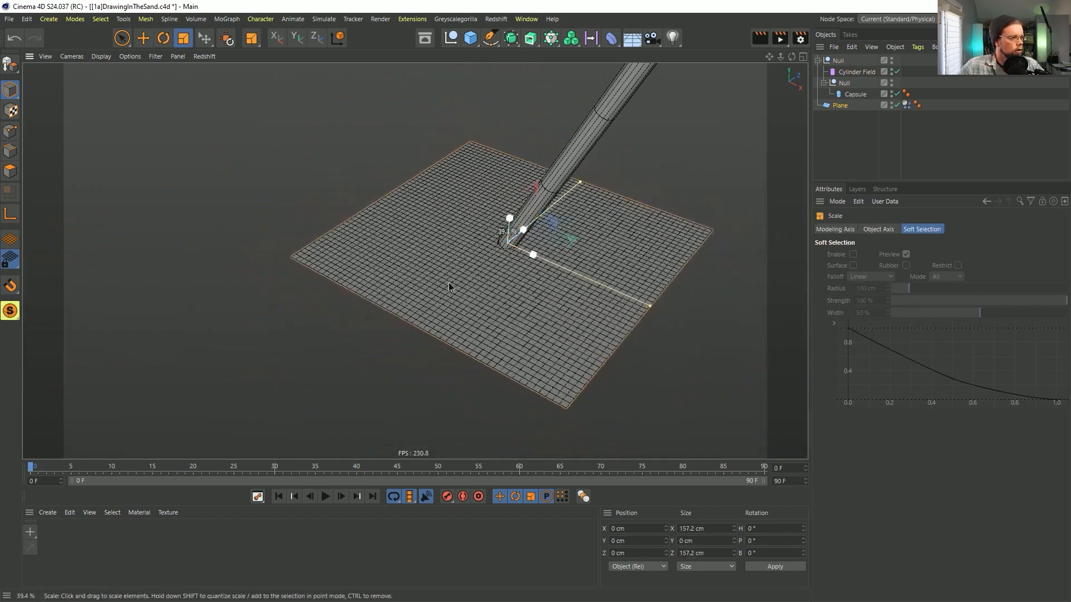
{"action": "left_click_drag", "start_coordinate": [443, 284], "coordinate": [437, 289]}
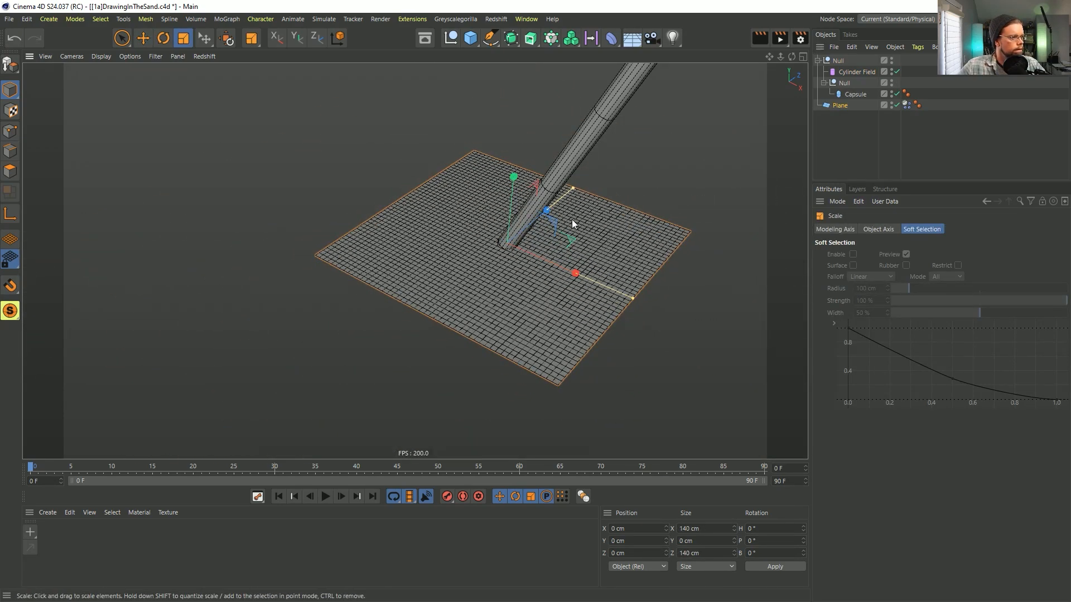
{"action": "scroll", "coordinate": [574, 219], "scroll_direction": "up", "scroll_amount": 4}
Add a Field Force object to the scene.
{"action": "left_click", "coordinate": [859, 72]}
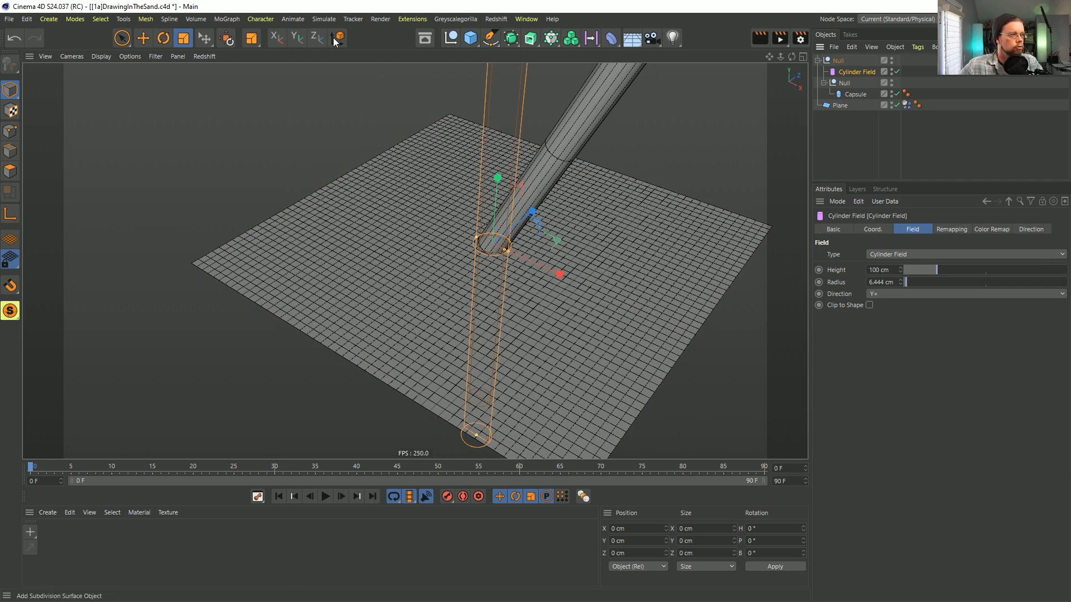
{"action": "left_click", "coordinate": [323, 19]}
{"action": "mouse_move", "coordinate": [328, 72]}
{"action": "mouse_move", "coordinate": [339, 95]}
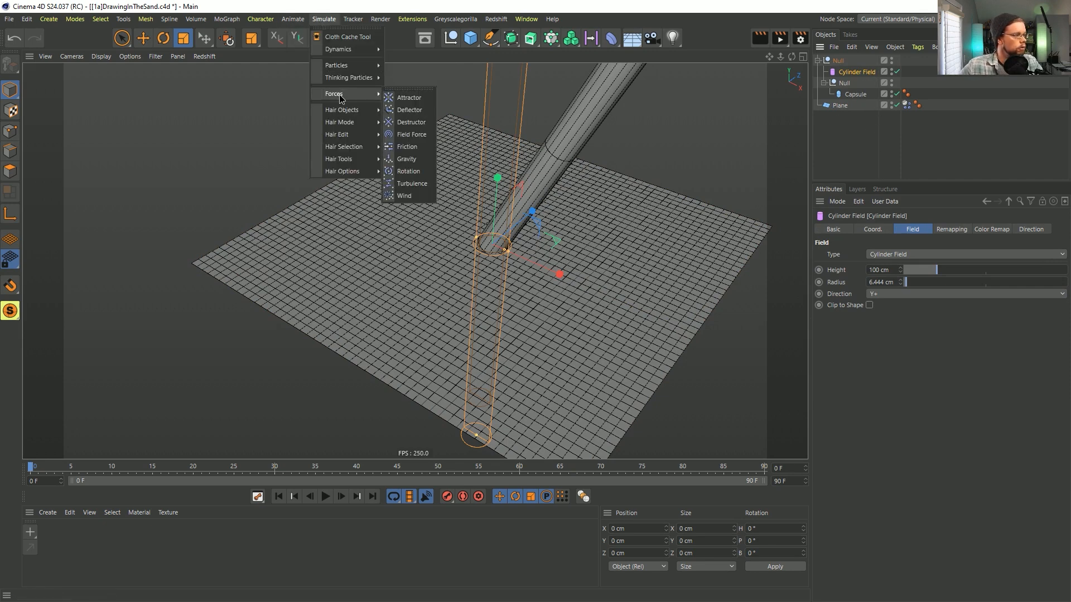
{"action": "left_click", "coordinate": [420, 133]}
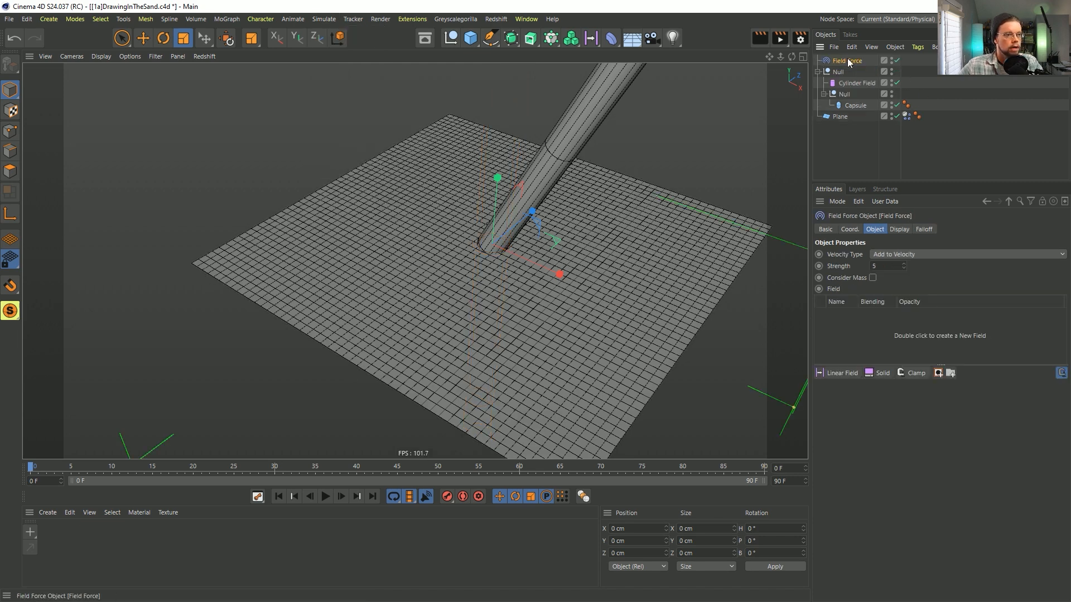
Set the Field Force's strength to 25.
{"action": "left_click", "coordinate": [889, 266]}
{"action": "type", "text": "25"}
{"action": "key", "text": "Return"}
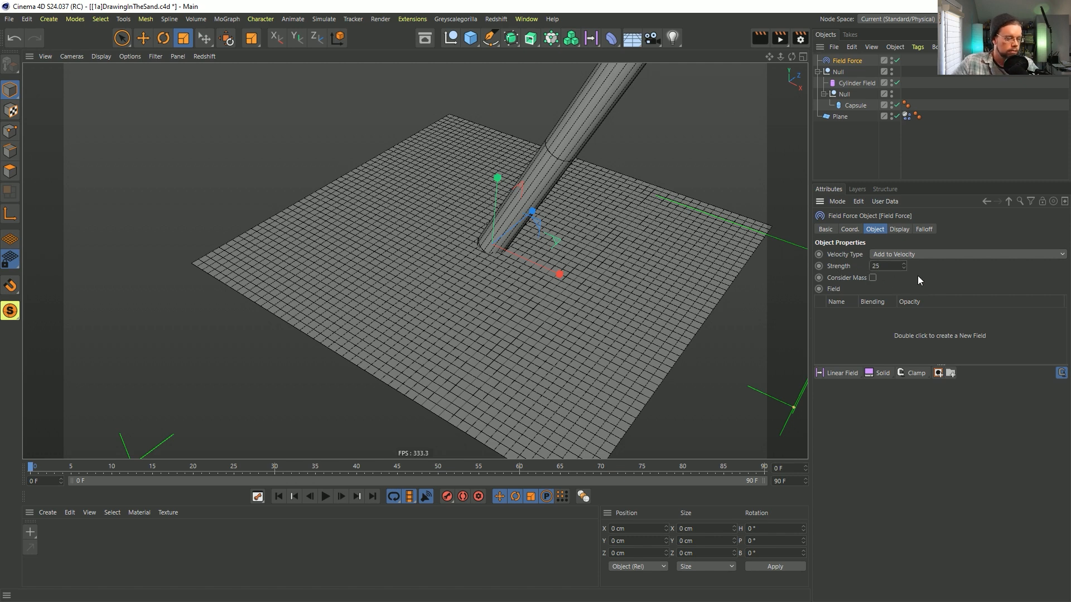
Assign the cylinder field as the field that drives the Field Force.
{"action": "left_click_drag", "start_coordinate": [854, 84], "coordinate": [861, 311]}
{"action": "left_click", "coordinate": [861, 314]}
{"action": "left_click_drag", "start_coordinate": [502, 255], "coordinate": [476, 227], "text": "alt"}
{"action": "scroll", "coordinate": [488, 262], "scroll_direction": "up", "scroll_amount": 5}
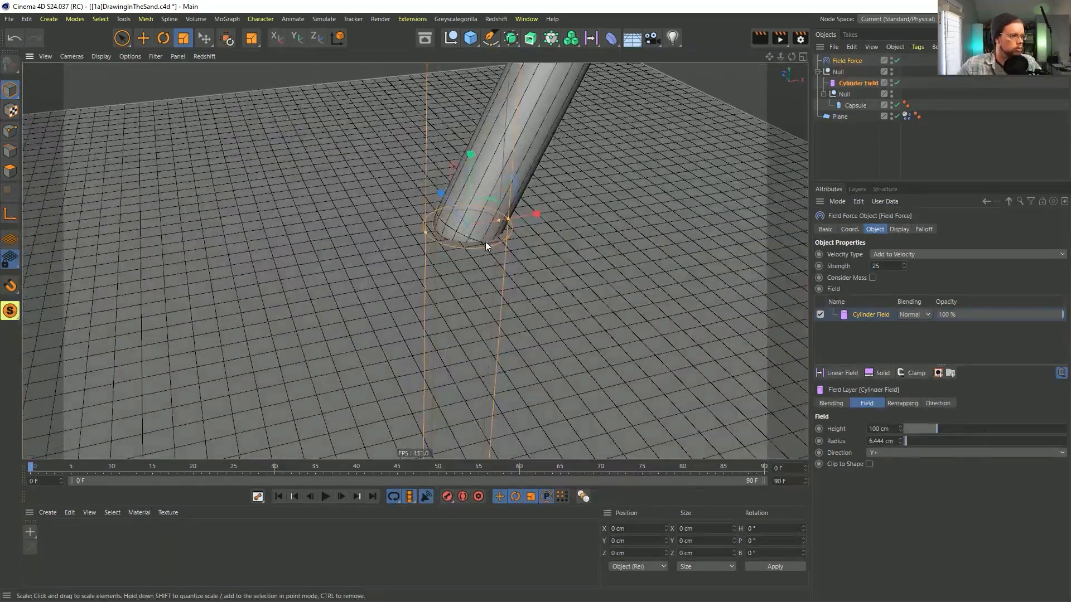
{"action": "left_click_drag", "start_coordinate": [501, 273], "coordinate": [698, 195], "text": "alt"}
Check the plane's soft body settings and play the simulation, returning to the first frame.
{"action": "left_click", "coordinate": [906, 117]}
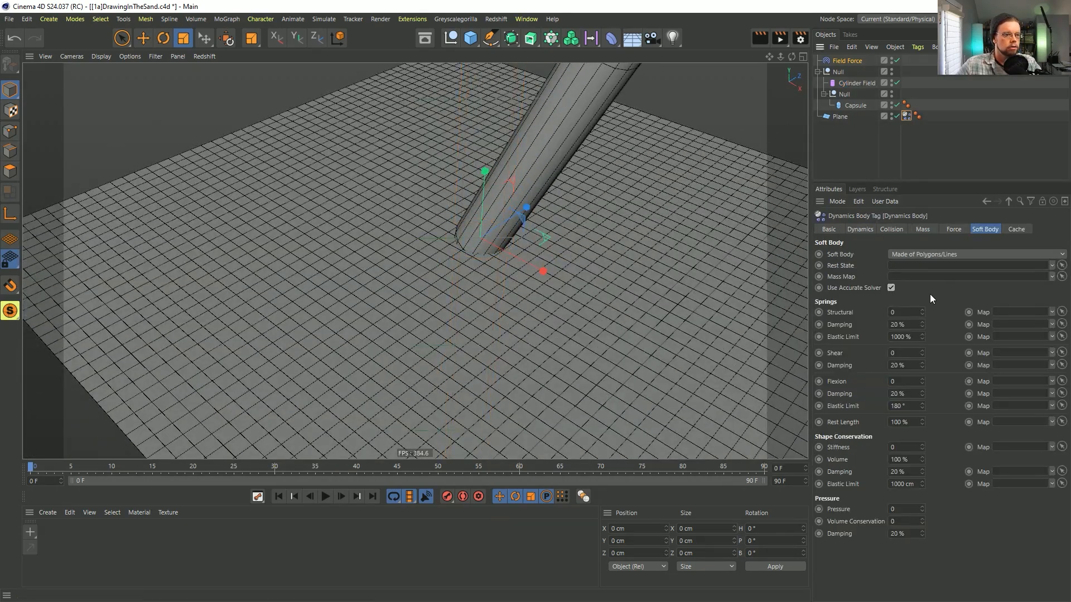
{"action": "left_click_drag", "start_coordinate": [523, 260], "coordinate": [501, 335], "text": "alt"}
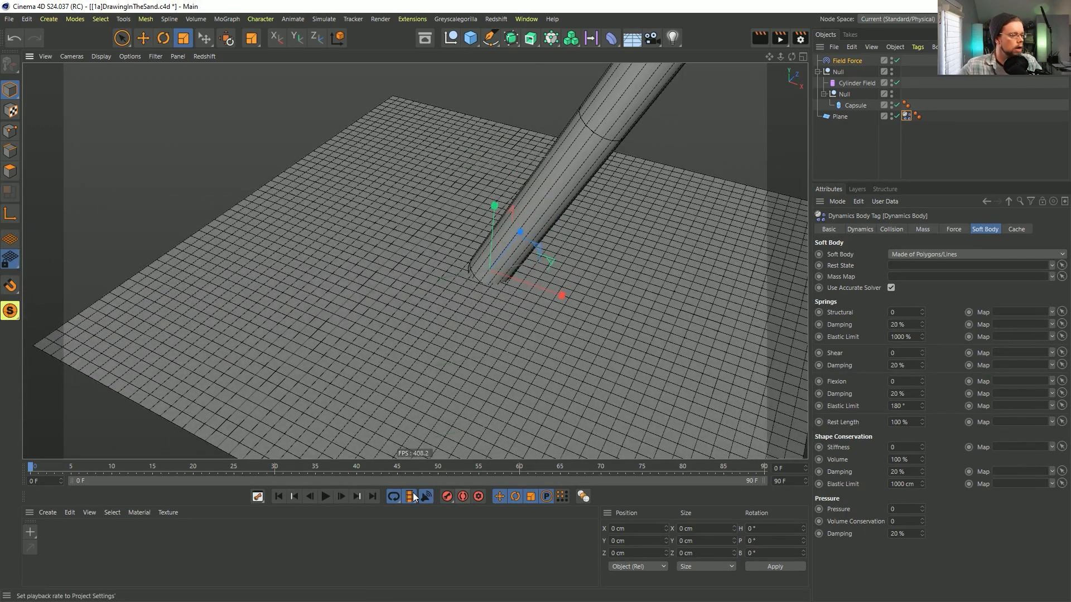
{"action": "left_click", "coordinate": [327, 497]}
{"action": "left_click", "coordinate": [326, 496]}
{"action": "left_click", "coordinate": [278, 496]}
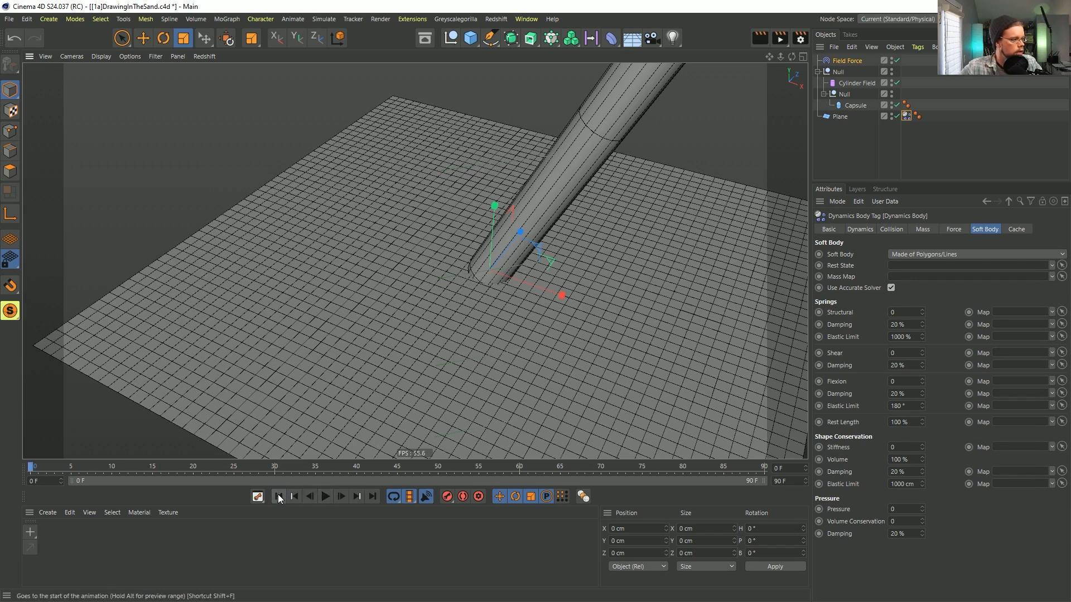
Inspect the Field Force's falloff and the cylinder field layer's direction options, and replay the simulation from the first frame.
{"action": "left_click", "coordinate": [845, 60]}
{"action": "left_click", "coordinate": [925, 229]}
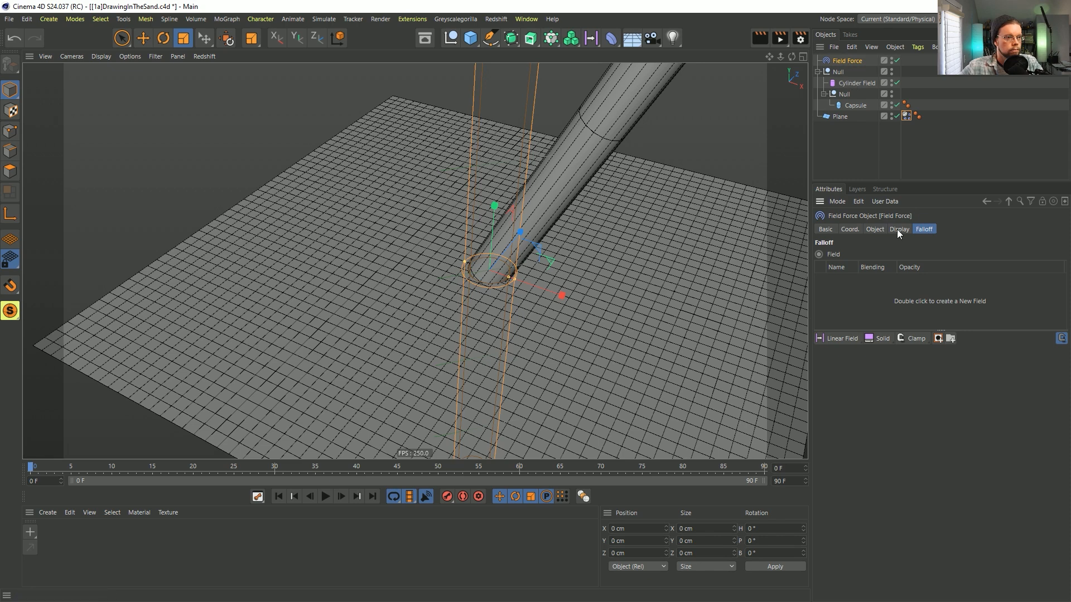
{"action": "left_click", "coordinate": [875, 229]}
{"action": "left_click", "coordinate": [940, 404]}
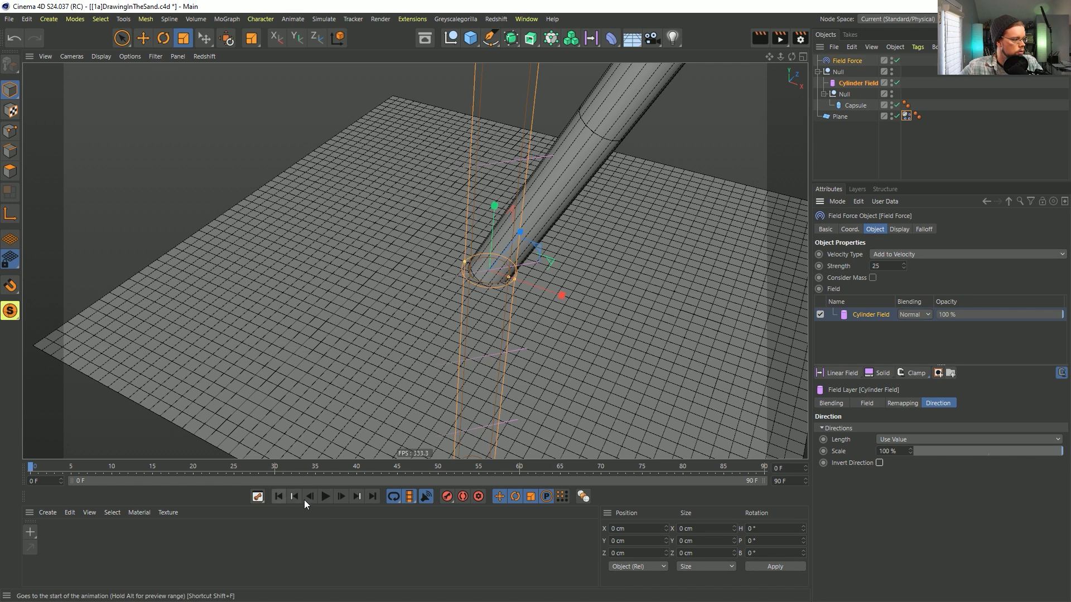
{"action": "left_click", "coordinate": [327, 497]}
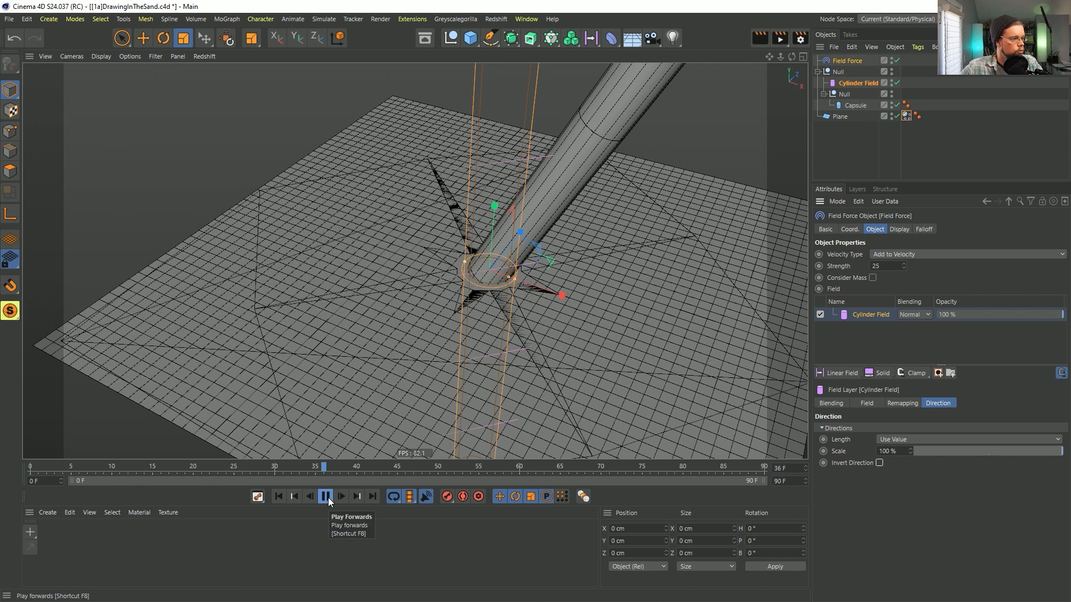
{"action": "left_click", "coordinate": [320, 497]}
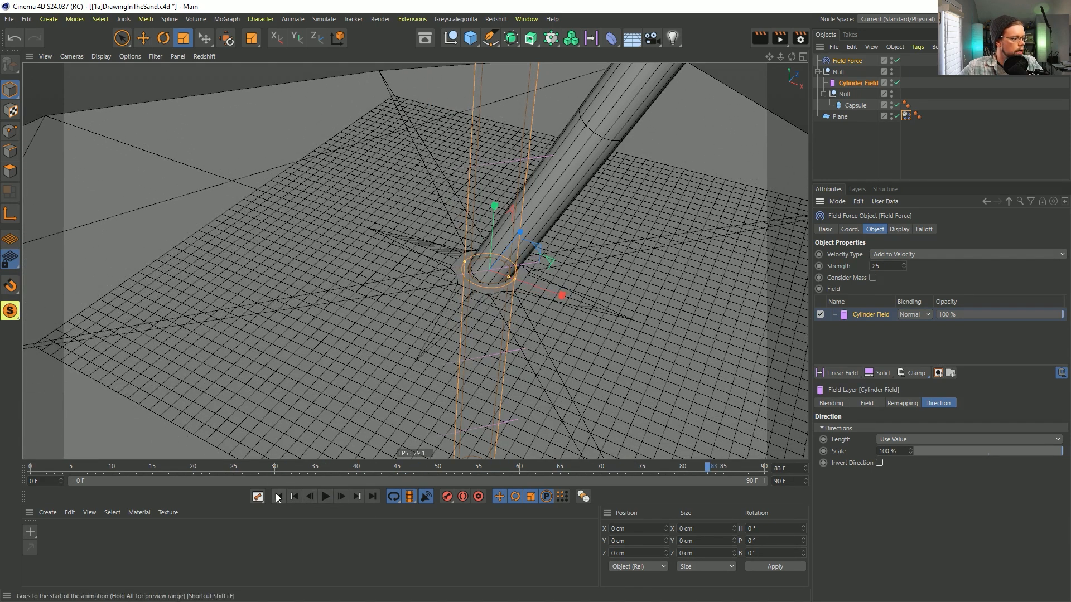
{"action": "left_click", "coordinate": [278, 497]}
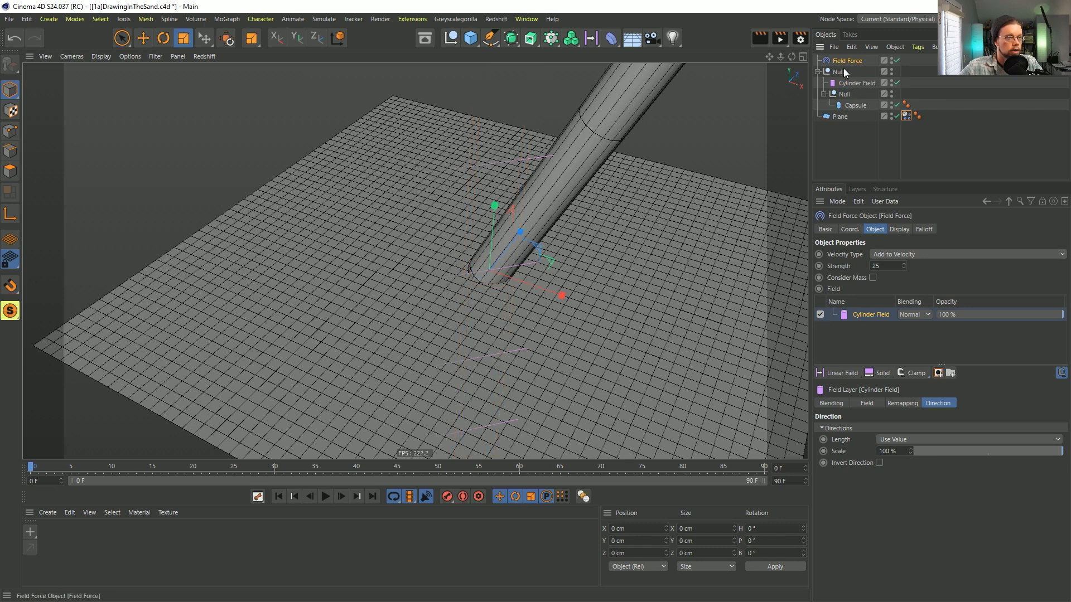
Set the Field Force's strength to 5 and test the simulation, returning to the first frame.
{"action": "key", "text": "Return"}
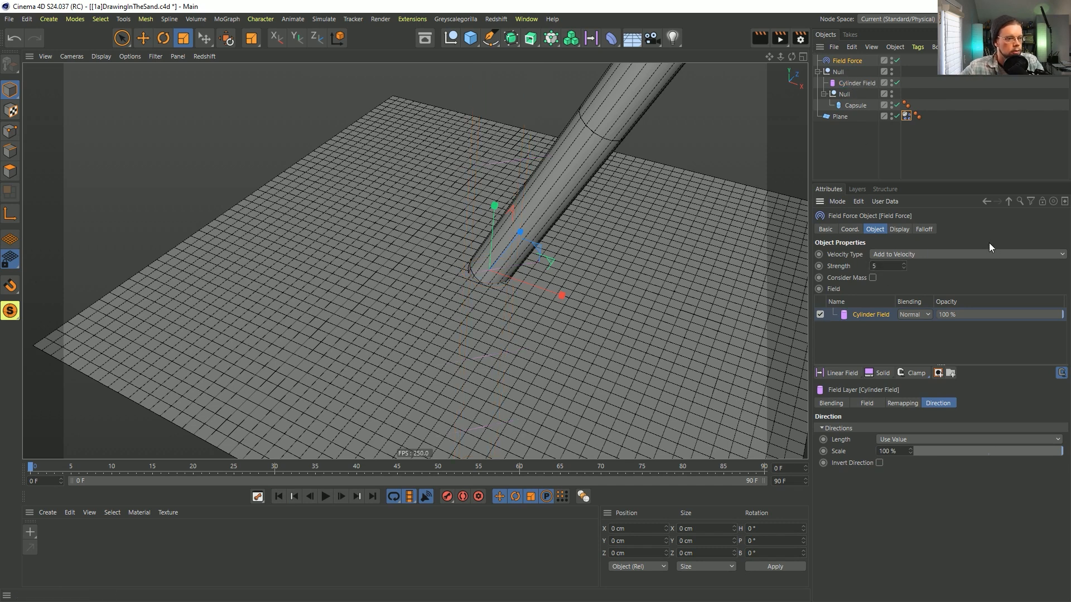
{"action": "left_click", "coordinate": [326, 497]}
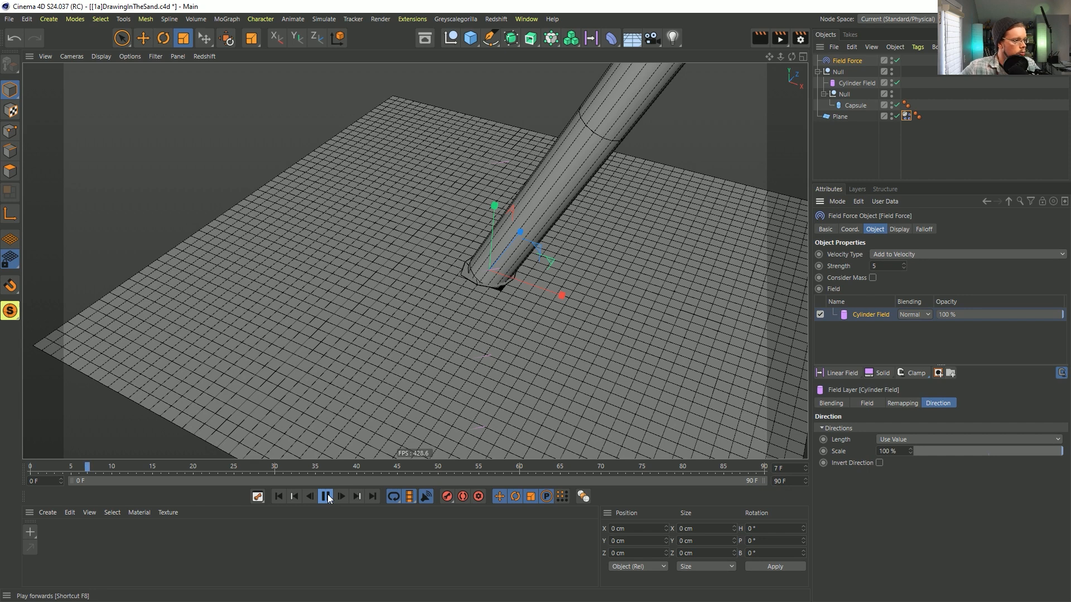
{"action": "left_click", "coordinate": [278, 496]}
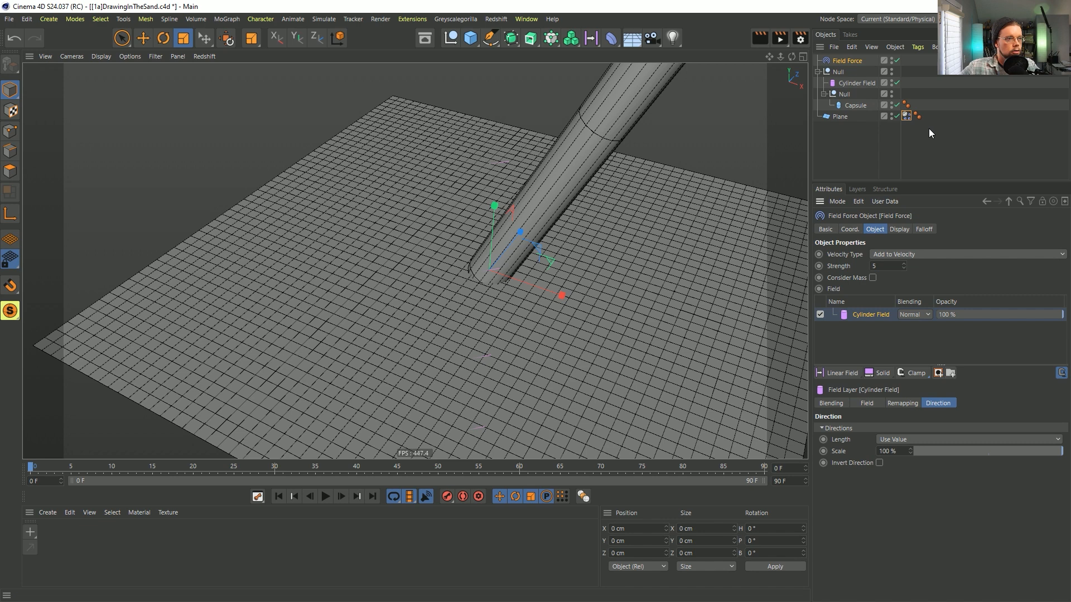
Set the structural, shear and flexion damping of the plane's soft body to 99% and test the simulation.
{"action": "left_click", "coordinate": [906, 115]}
{"action": "left_click", "coordinate": [919, 326]}
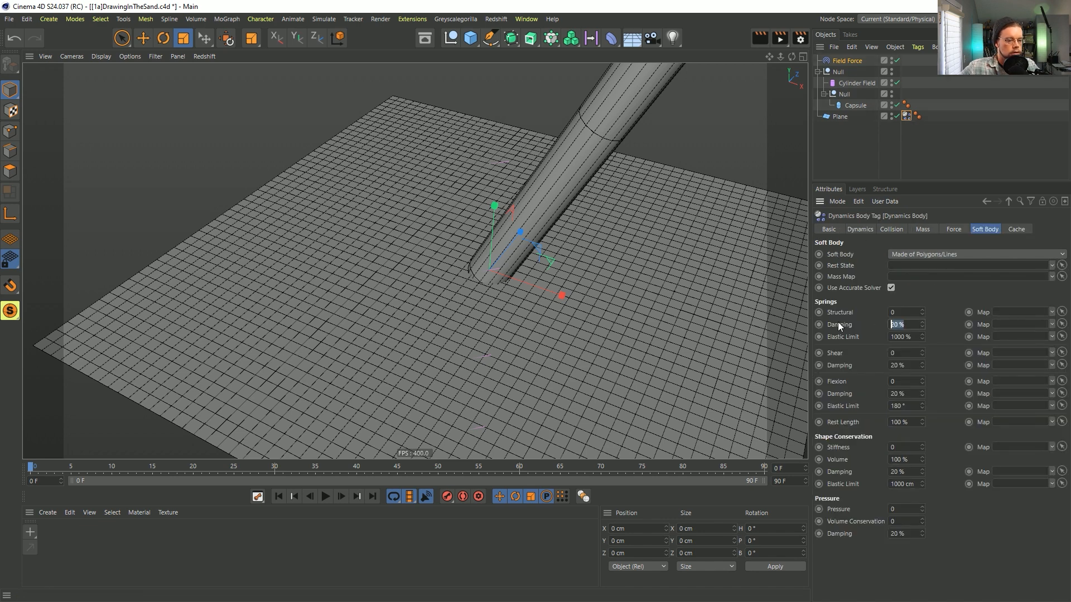
{"action": "type", "text": "99"}
{"action": "left_click", "coordinate": [905, 365]}
{"action": "type", "text": "99"}
{"action": "left_click", "coordinate": [915, 394]}
{"action": "type", "text": "9"}
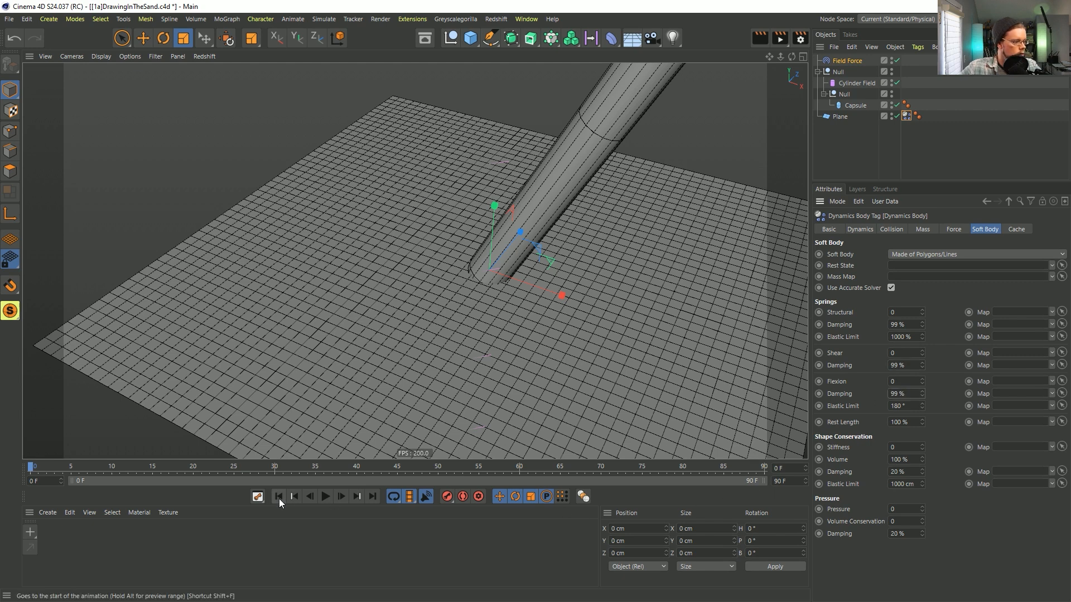
{"action": "left_click", "coordinate": [330, 496]}
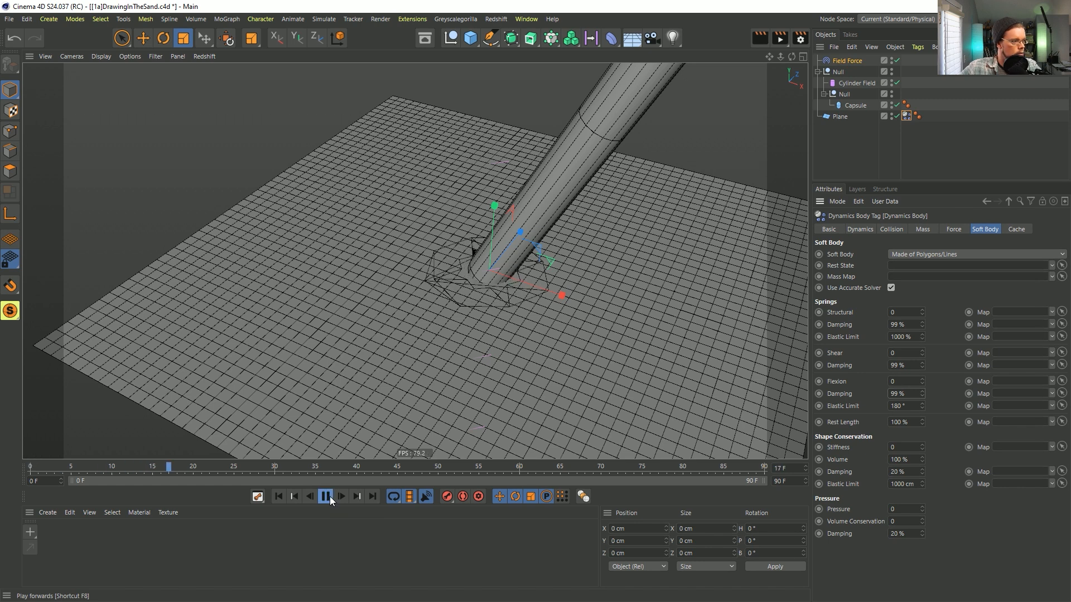
{"action": "left_click", "coordinate": [282, 497]}
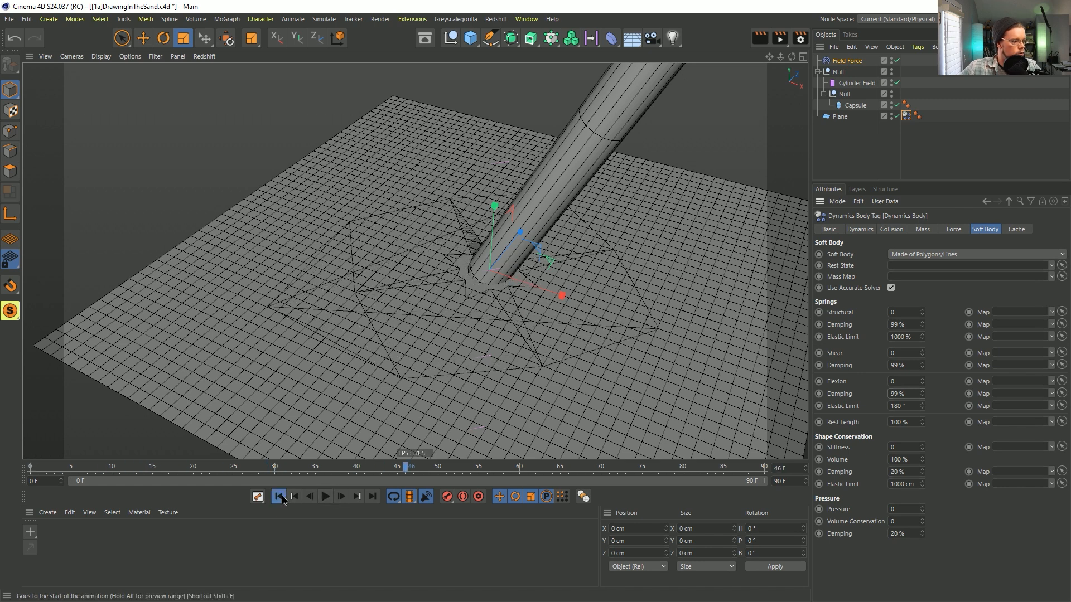
Set the plane's shape conservation stiffness to 1 and its elastic limit to 5 cm.
{"action": "double_click", "coordinate": [906, 456]}
{"action": "key", "text": "shift+Tab"}
{"action": "type", "text": "1"}
{"action": "key", "text": "Return"}
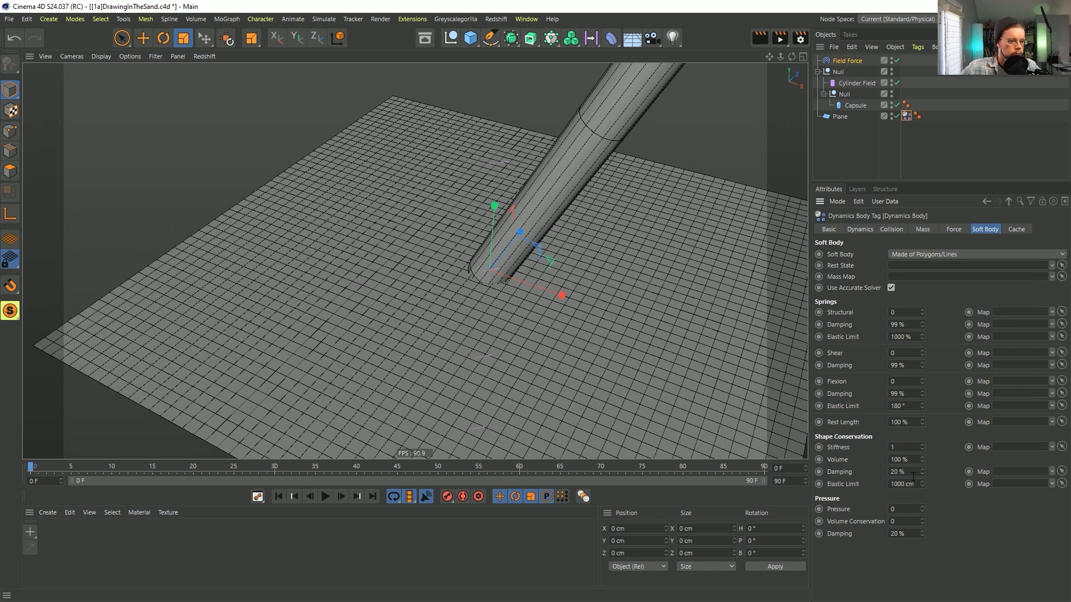
{"action": "double_click", "coordinate": [903, 485]}
{"action": "type", "text": "5"}
{"action": "key", "text": "Return"}
Set the shape conservation damping to 99% and play the simulation from the first frame.
{"action": "double_click", "coordinate": [909, 471]}
{"action": "type", "text": "5"}
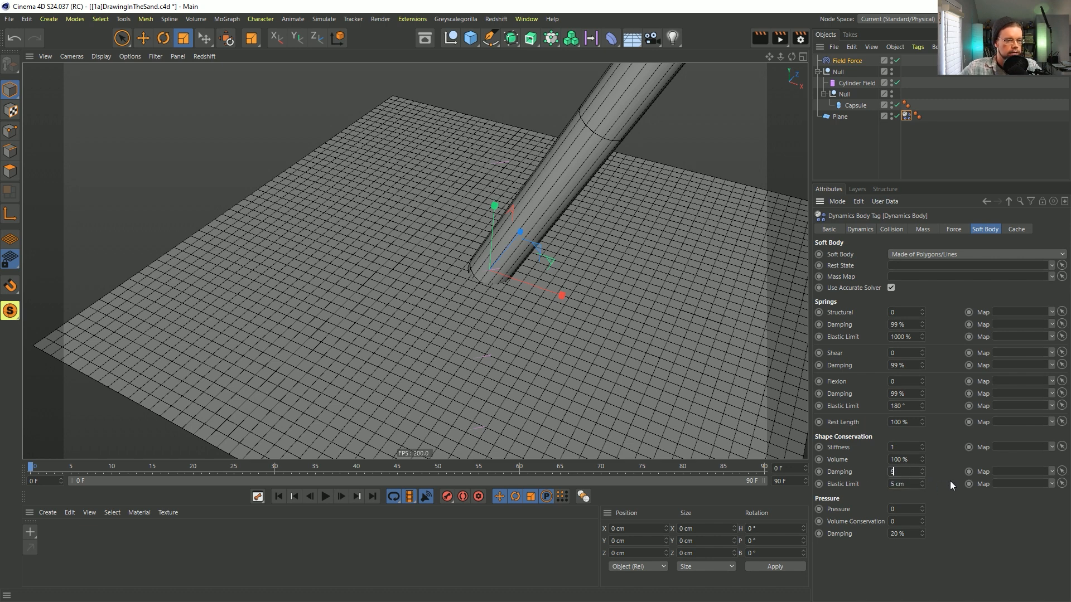
{"action": "left_click", "coordinate": [326, 497]}
{"action": "left_click", "coordinate": [278, 497]}
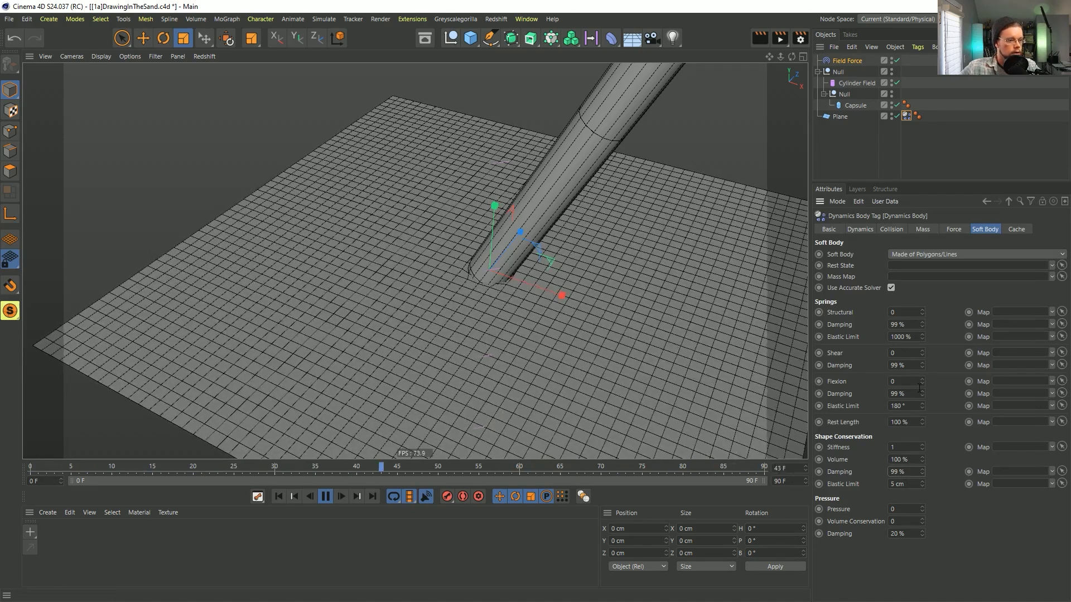
Set the shape conservation damping to 5% and the elastic limit to 1 cm while the simulation plays.
{"action": "double_click", "coordinate": [896, 472]}
{"action": "type", "text": "5"}
{"action": "key", "text": "Return"}
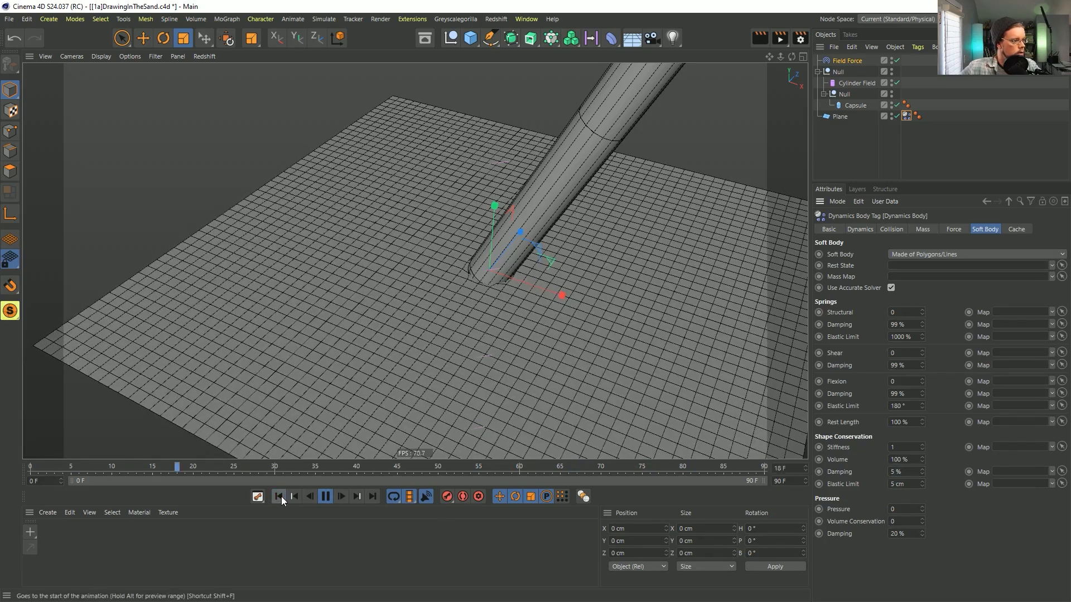
{"action": "key", "text": "BackSpace"}
{"action": "key", "text": "BackSpace"}
{"action": "key", "text": "BackSpace"}
{"action": "key", "text": "BackSpace"}
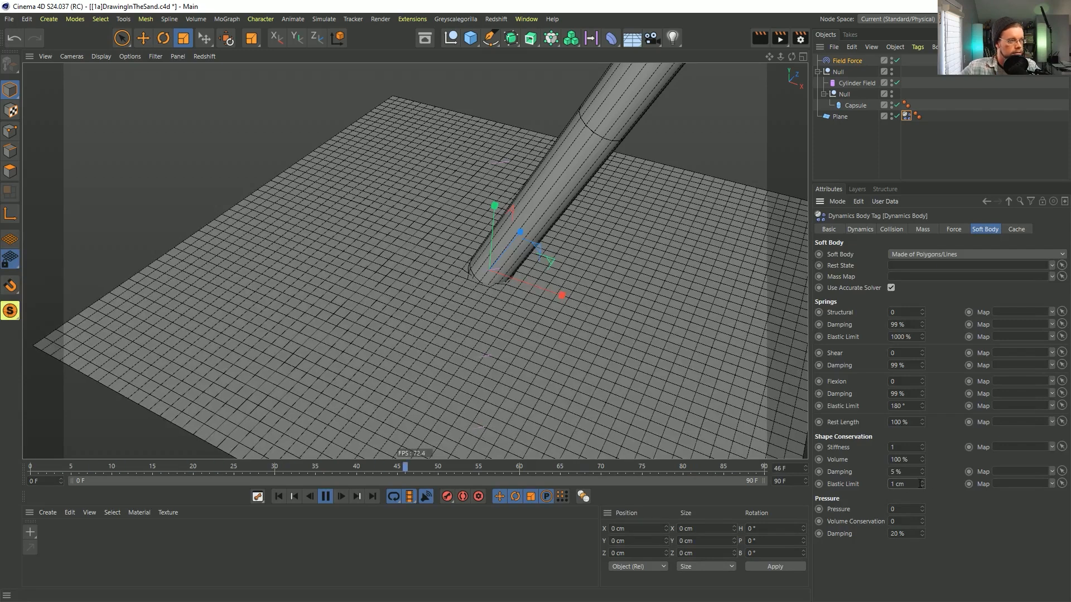
{"action": "left_click", "coordinate": [470, 38]}
{"action": "left_click", "coordinate": [701, 56]}
{"action": "left_click_drag", "start_coordinate": [647, 328], "coordinate": [357, 405]}
{"action": "left_click", "coordinate": [841, 62]}
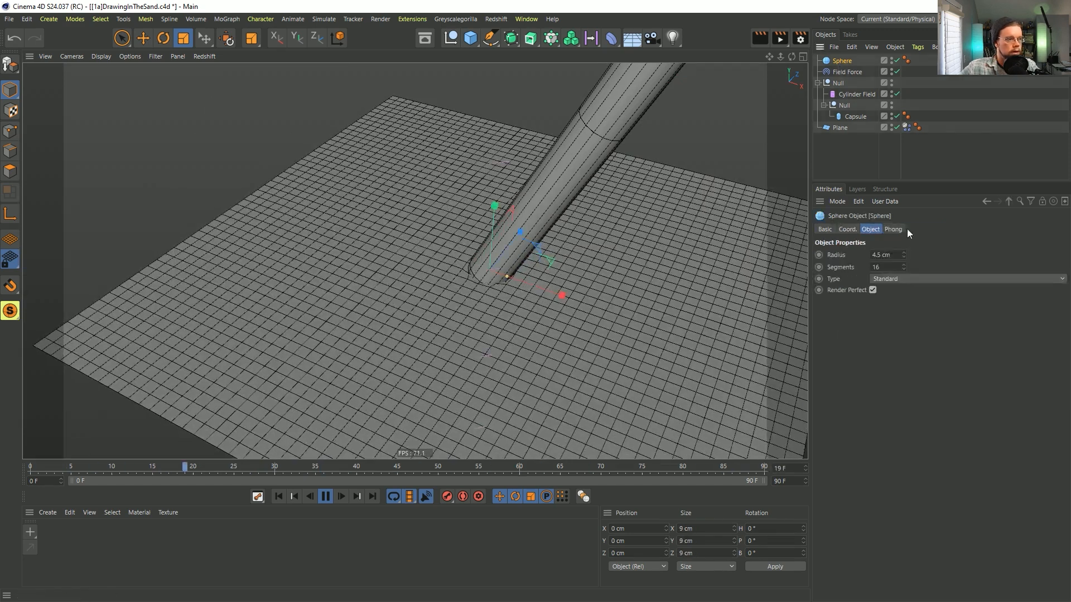
{"action": "key", "text": "Delete"}
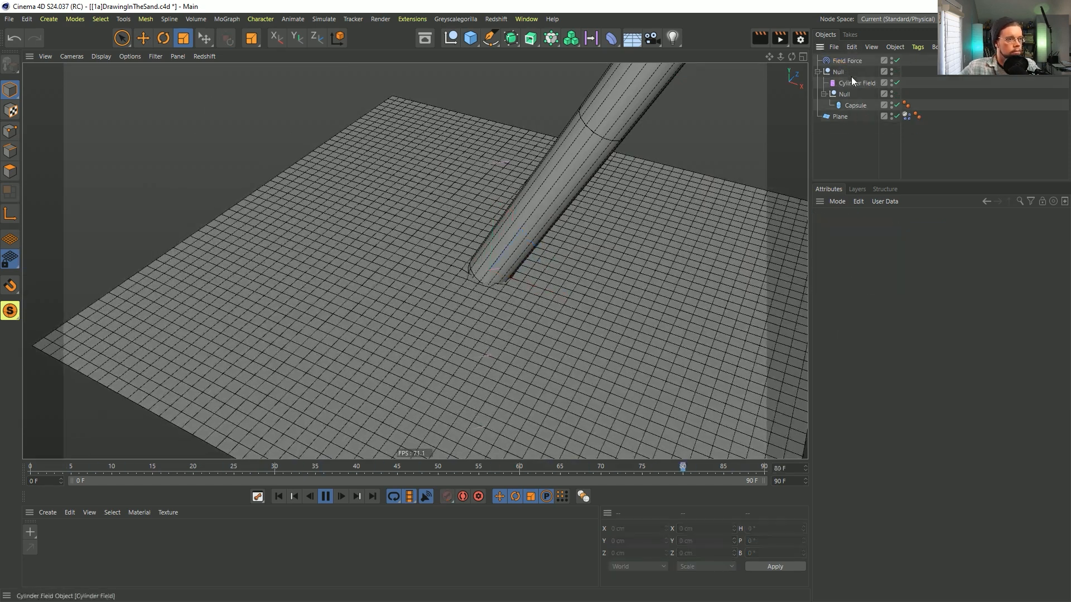
Set the shape conservation elastic limit of the plane's soft body to 0.1 cm while the simulation plays.
{"action": "left_click", "coordinate": [856, 82]}
{"action": "left_click", "coordinate": [912, 229]}
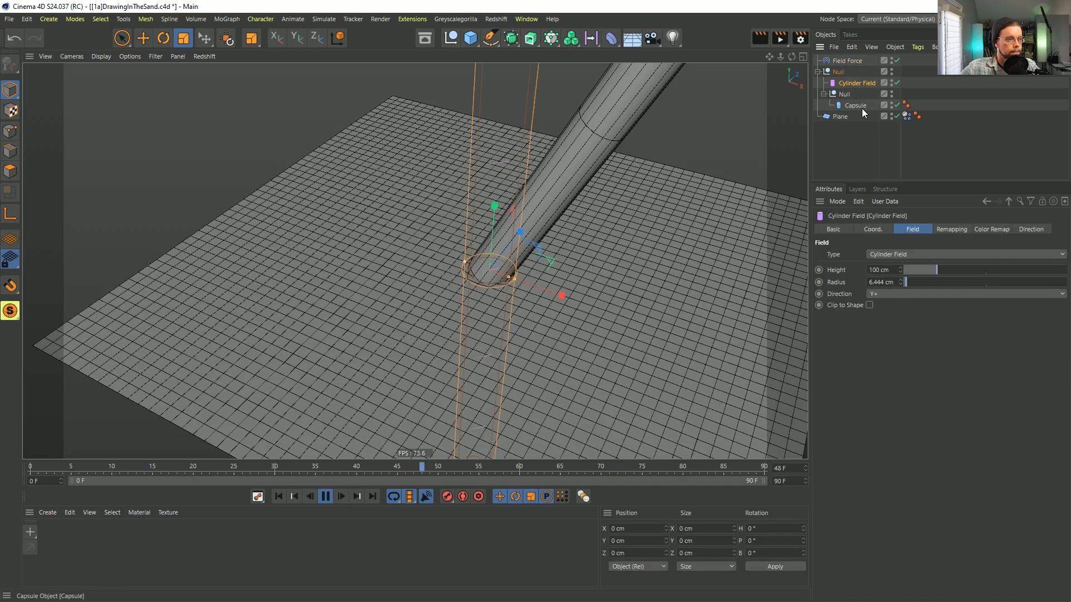
{"action": "left_click", "coordinate": [906, 116]}
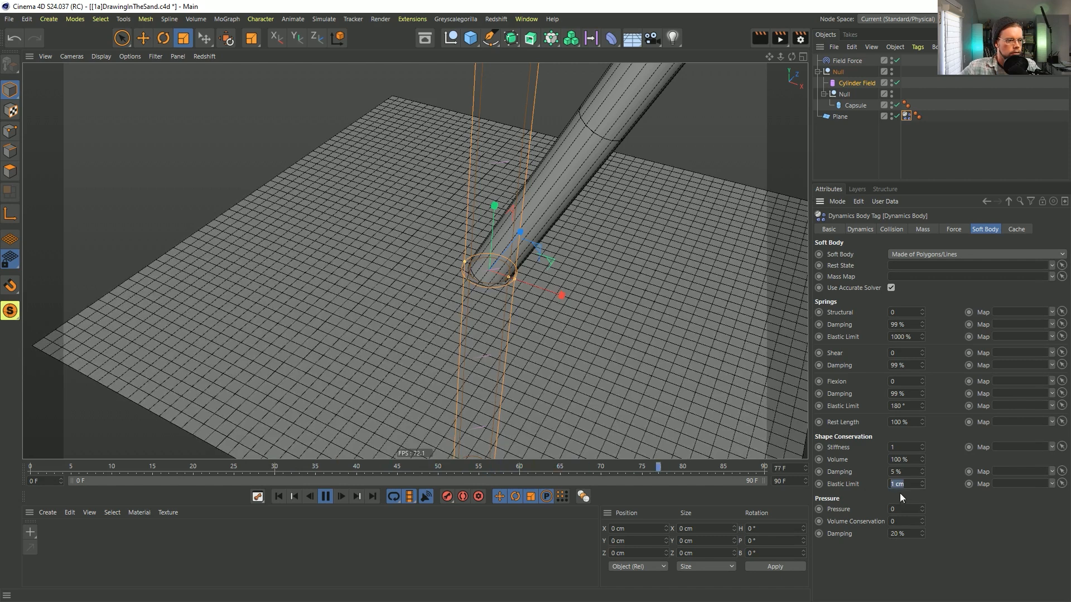
{"action": "type", "text": "."}
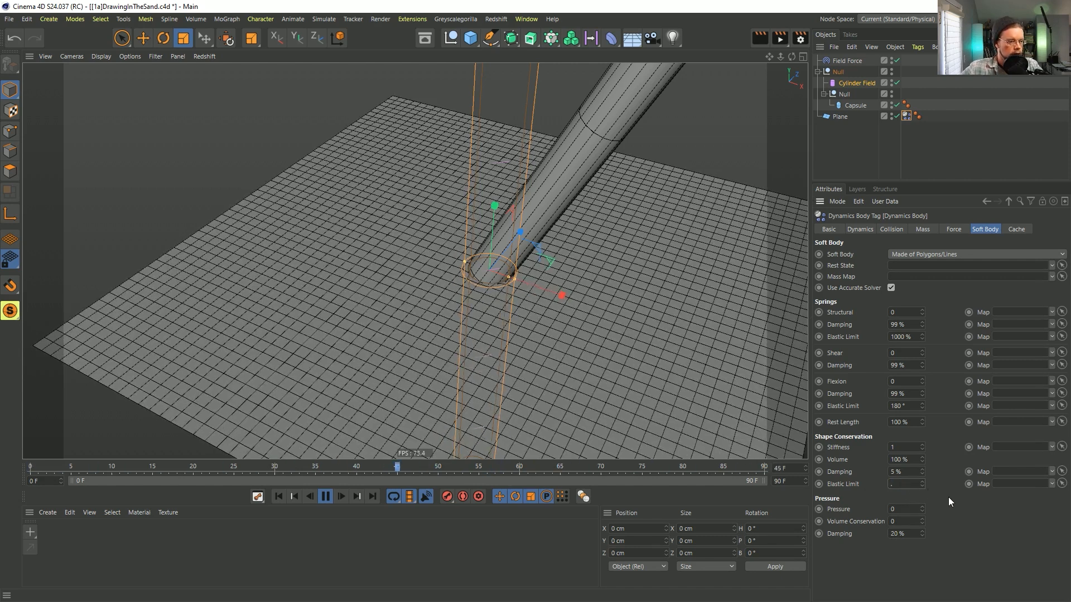
{"action": "type", "text": "1"}
{"action": "key", "text": "Return"}
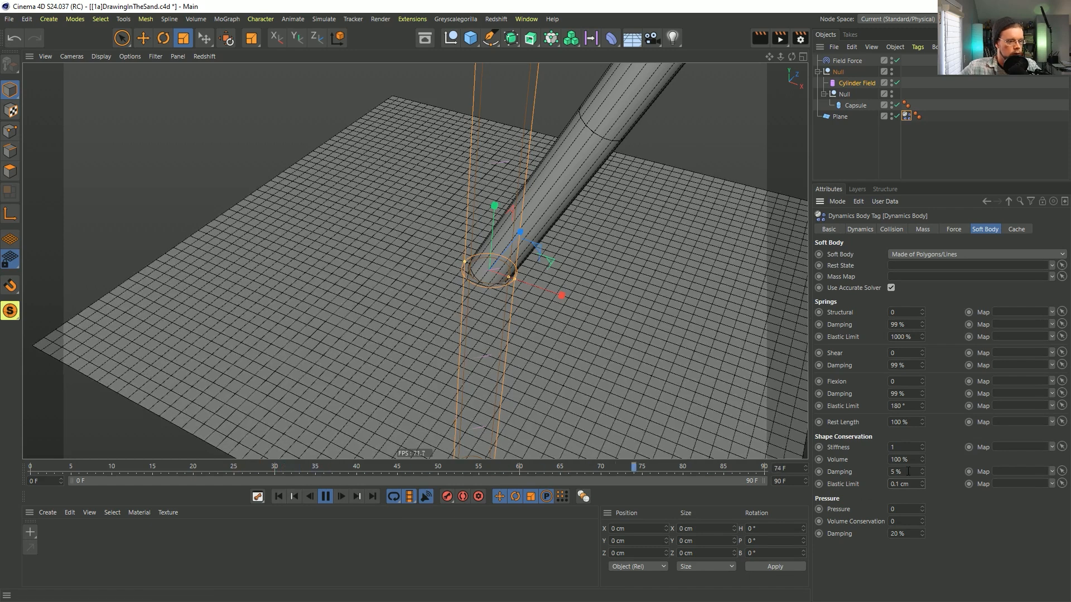
Set the plane's shape conservation stiffness to 0.1 and damping to 90%, with a structural elastic limit of 1%.
{"action": "left_click_drag", "start_coordinate": [903, 447], "coordinate": [851, 444]}
{"action": "type", "text": ".1"}
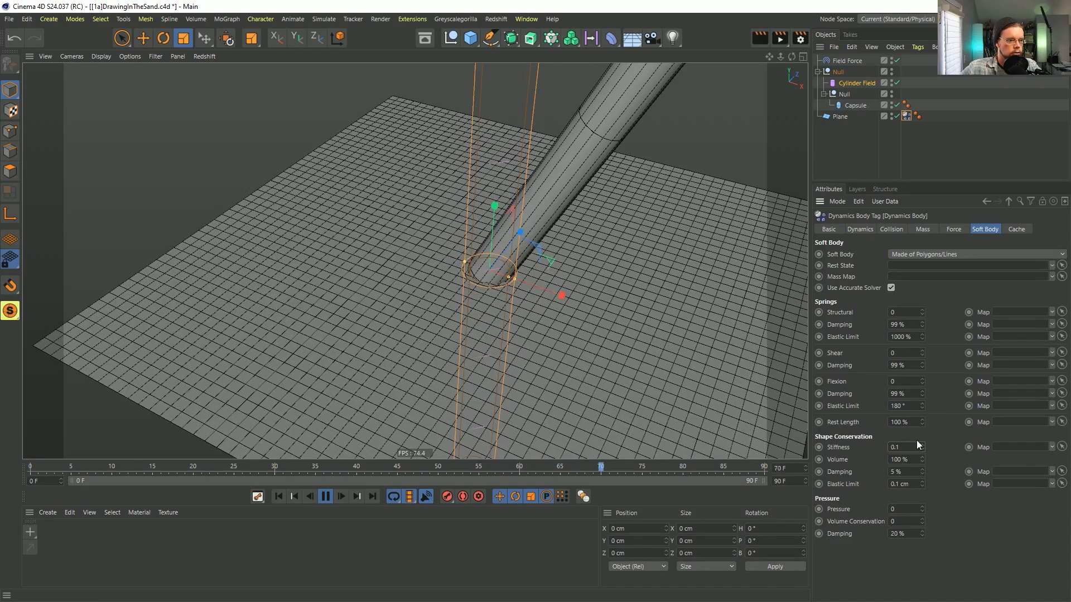
{"action": "left_click", "coordinate": [912, 335]}
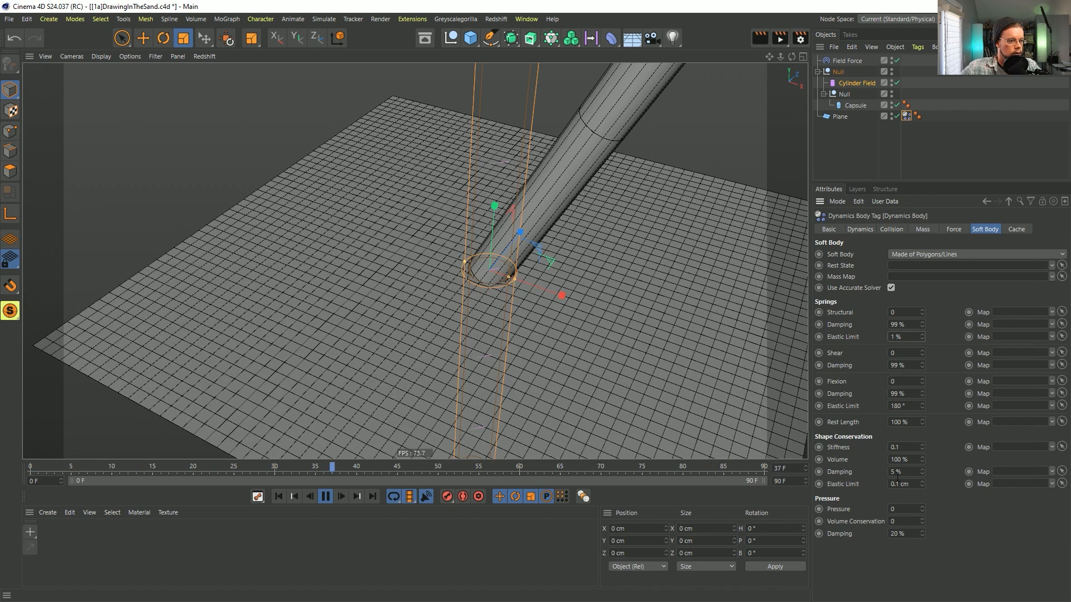
{"action": "left_click", "coordinate": [905, 472]}
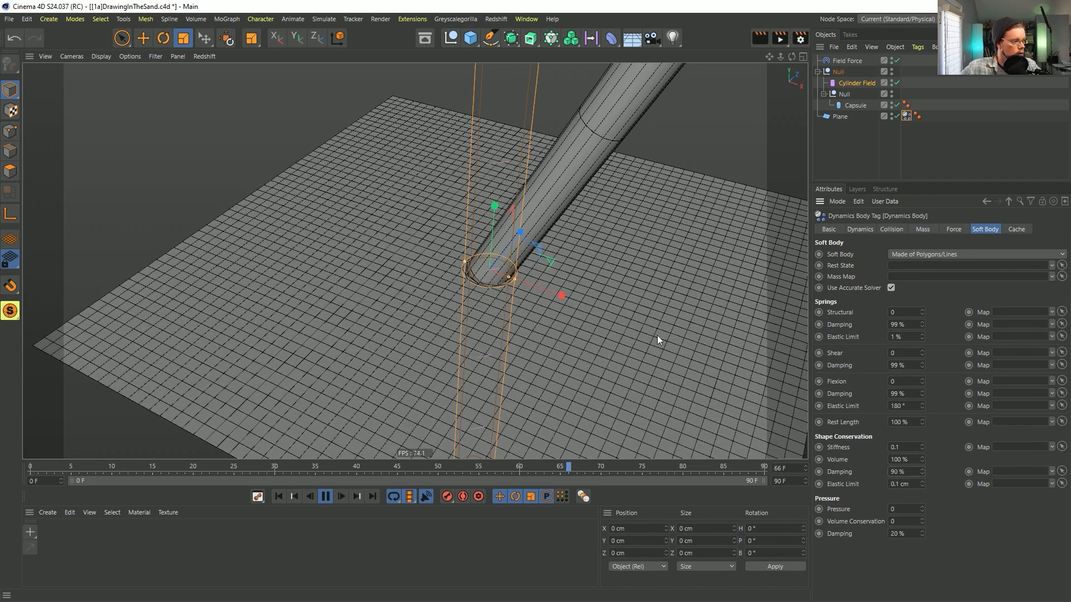
Add a Vibrate tag to the parent null that holds the cylinder field and the capsule stick.
{"action": "left_click", "coordinate": [842, 69]}
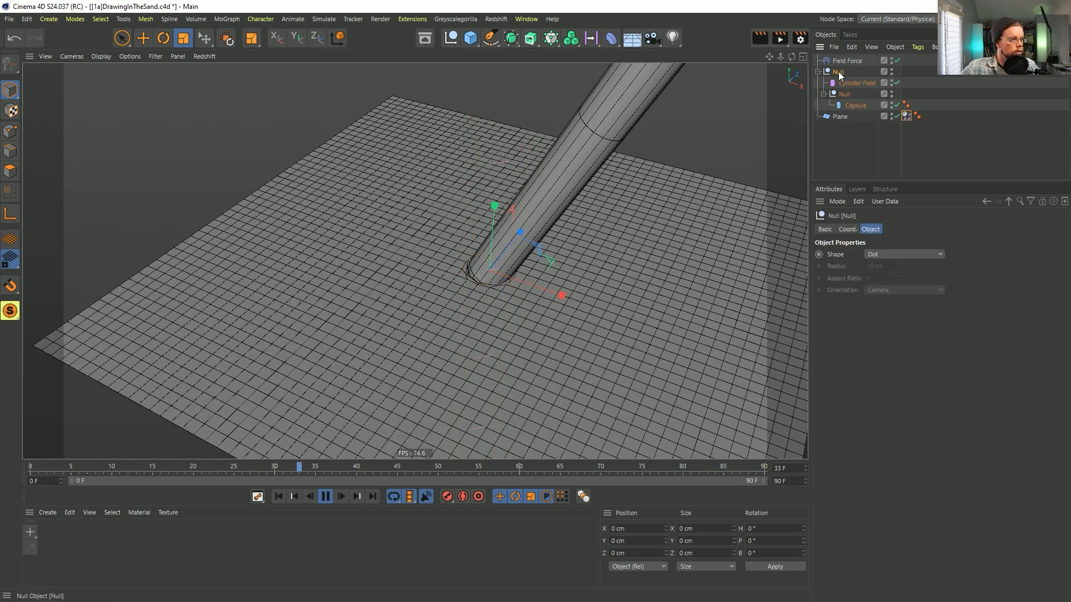
{"action": "right_click", "coordinate": [841, 69]}
{"action": "mouse_move", "coordinate": [873, 39]}
{"action": "left_click", "coordinate": [1015, 89]}
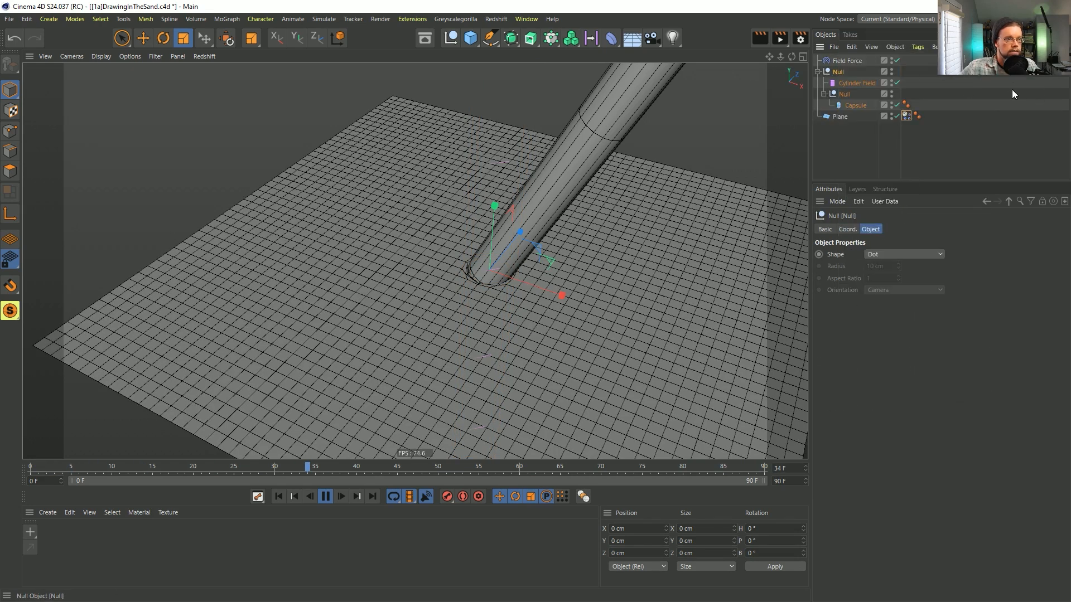
{"action": "left_click", "coordinate": [843, 72]}
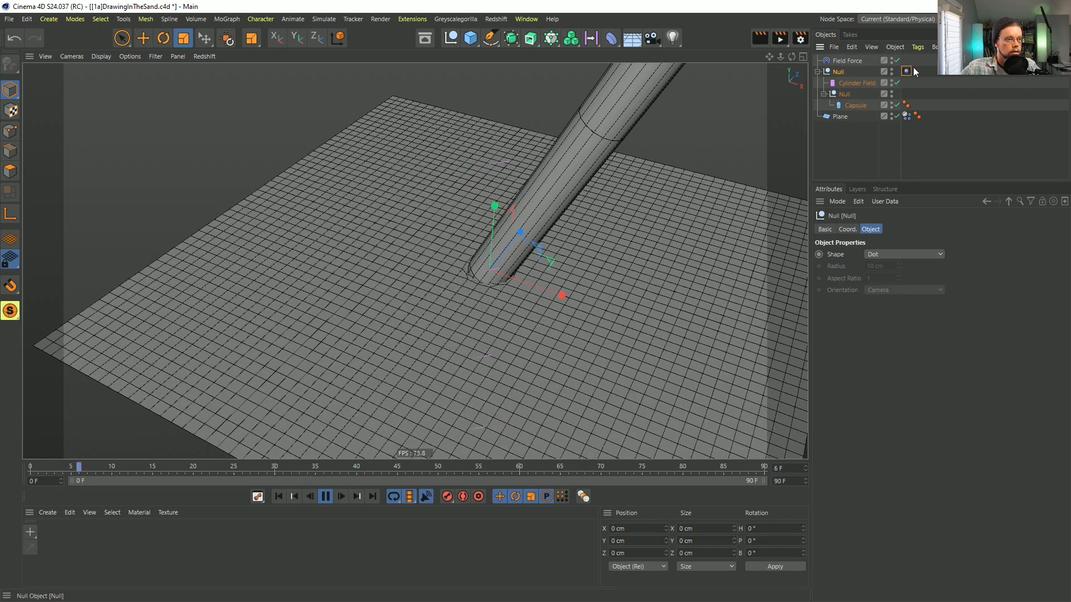
{"action": "left_click", "coordinate": [904, 116]}
Enable position vibration with an amplitude of 222 cm in X, 0 cm in Y and 22 cm in Z, at frequency 0.1.
{"action": "left_click", "coordinate": [876, 294]}
{"action": "double_click", "coordinate": [886, 305]}
{"action": "type", "text": "222"}
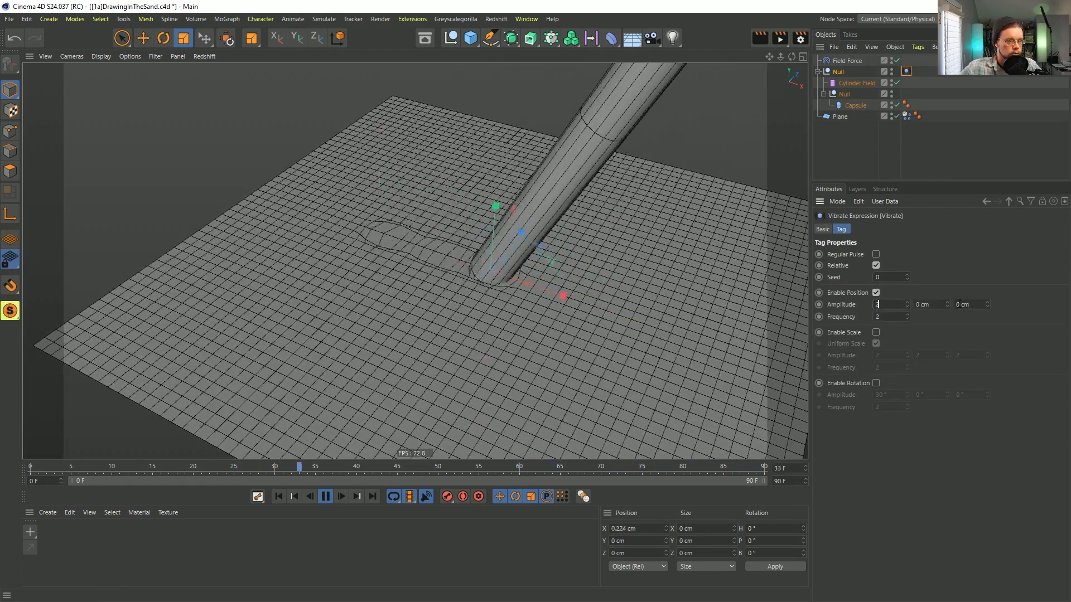
{"action": "key", "text": "Tab"}
{"action": "key", "text": "Tab"}
{"action": "type", "text": "22"}
{"action": "key", "text": "Tab"}
{"action": "key", "text": "BackSpace"}
{"action": "type", "text": "0.1"}
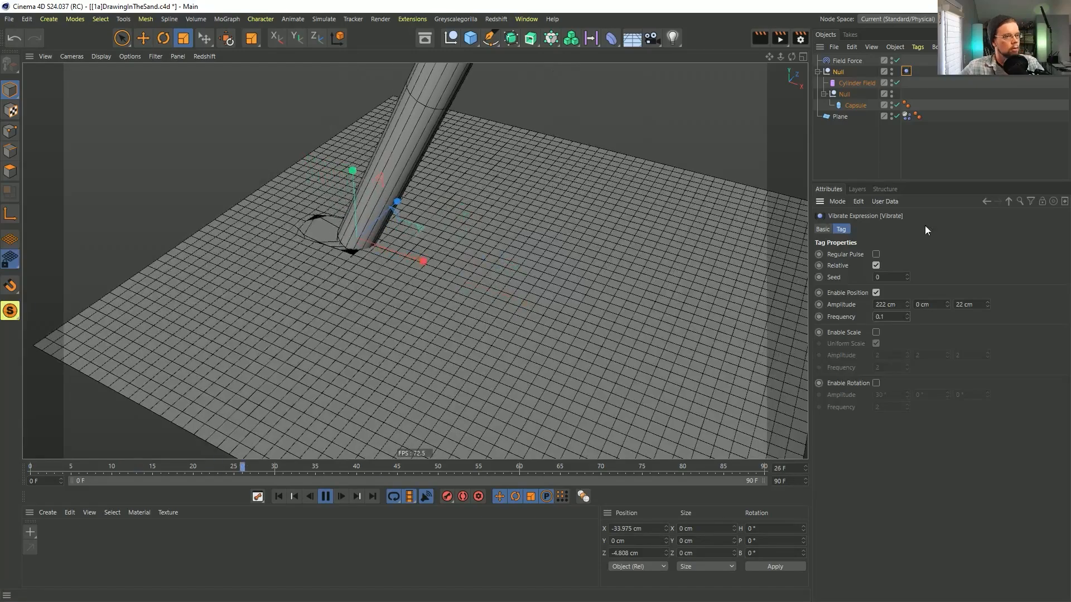
Set Follow Position and Follow Rotation to 15 in the plane's dynamics body force settings.
{"action": "left_click", "coordinate": [907, 116]}
{"action": "left_click", "coordinate": [892, 229]}
{"action": "left_click", "coordinate": [953, 230]}
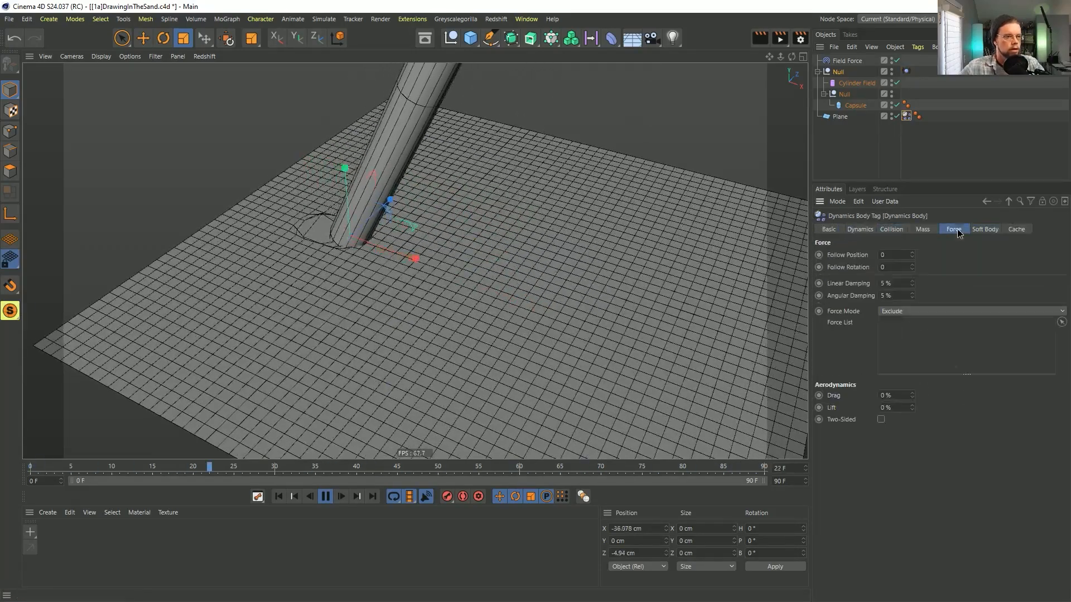
{"action": "double_click", "coordinate": [891, 255]}
{"action": "type", "text": "15"}
{"action": "key", "text": "Tab"}
{"action": "type", "text": "15"}
{"action": "key", "text": "Return"}
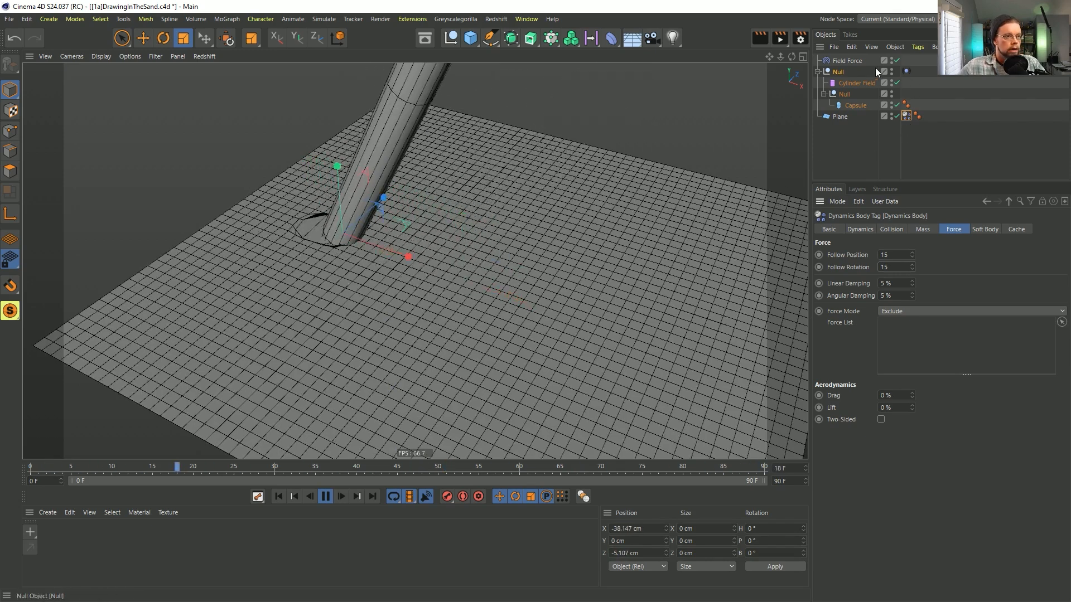
Test a shape conservation stiffness of 1 on the plane's soft body and reduce it to 0.
{"action": "left_click", "coordinate": [985, 229]}
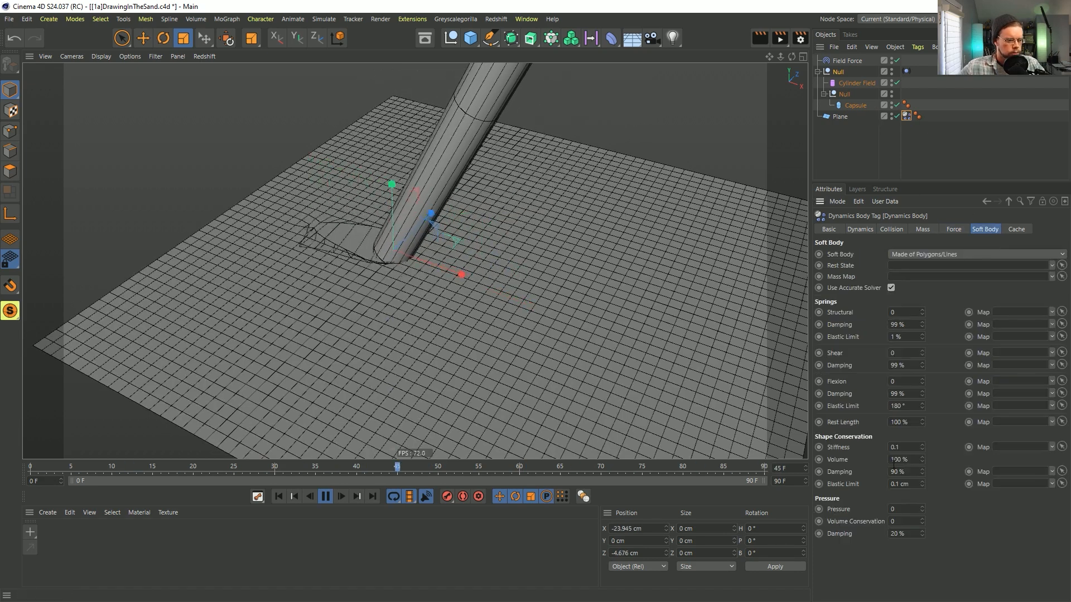
{"action": "double_click", "coordinate": [897, 447]}
{"action": "type", "text": "1"}
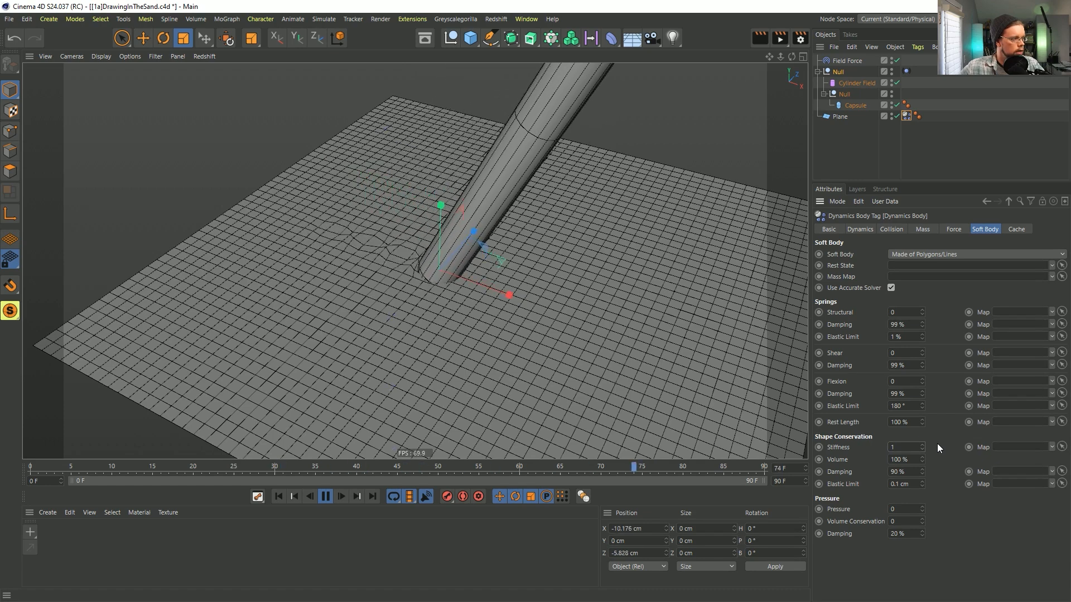
{"action": "left_click", "coordinate": [922, 450]}
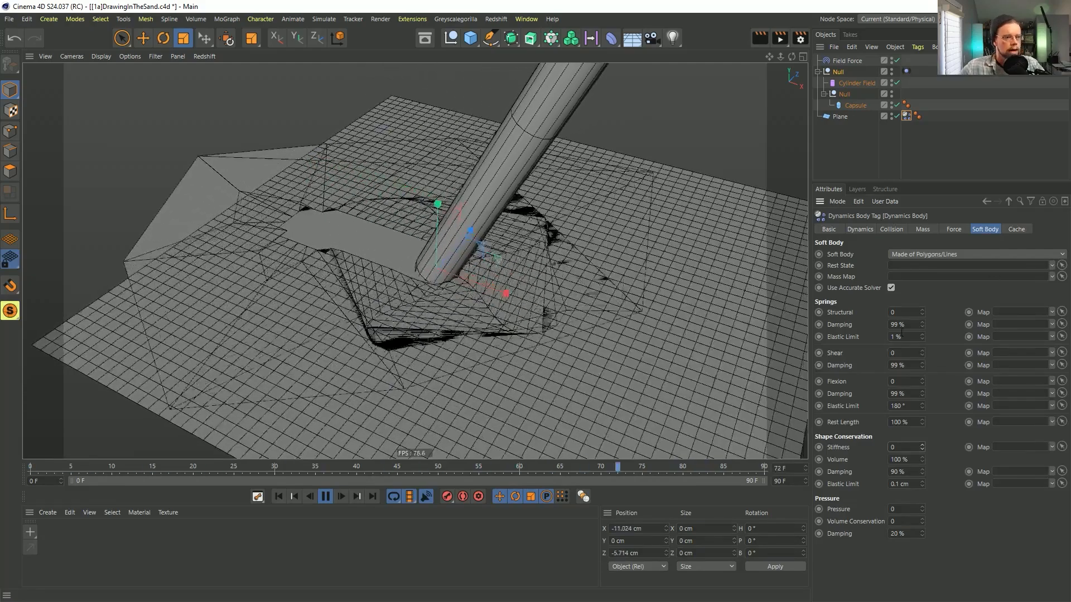
Add a Friction force to the scene with a strength of 101.
{"action": "left_click", "coordinate": [322, 20]}
{"action": "mouse_move", "coordinate": [341, 67]}
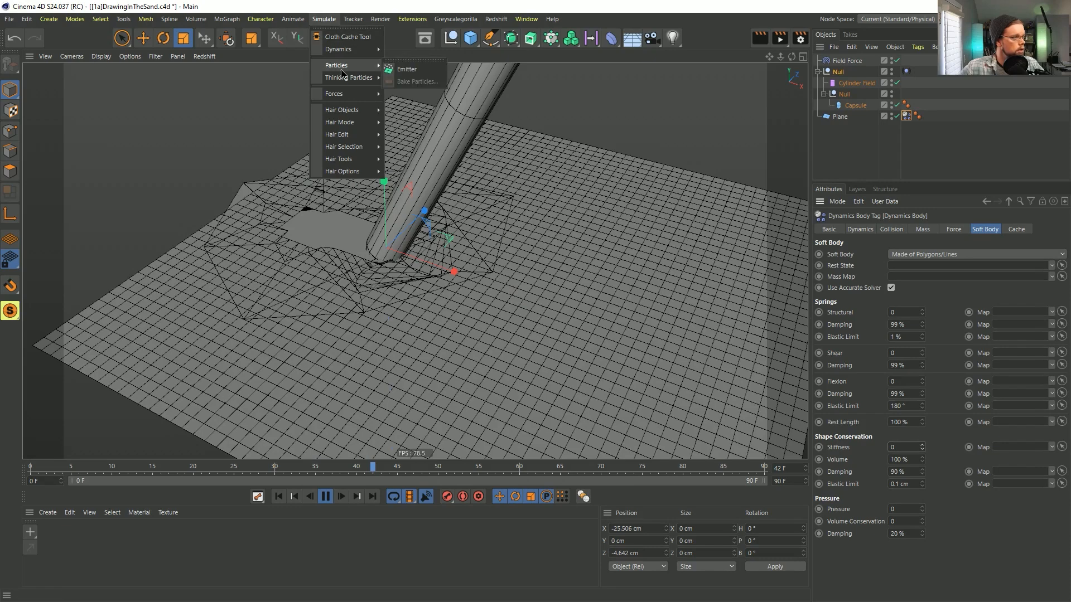
{"action": "mouse_move", "coordinate": [334, 94]}
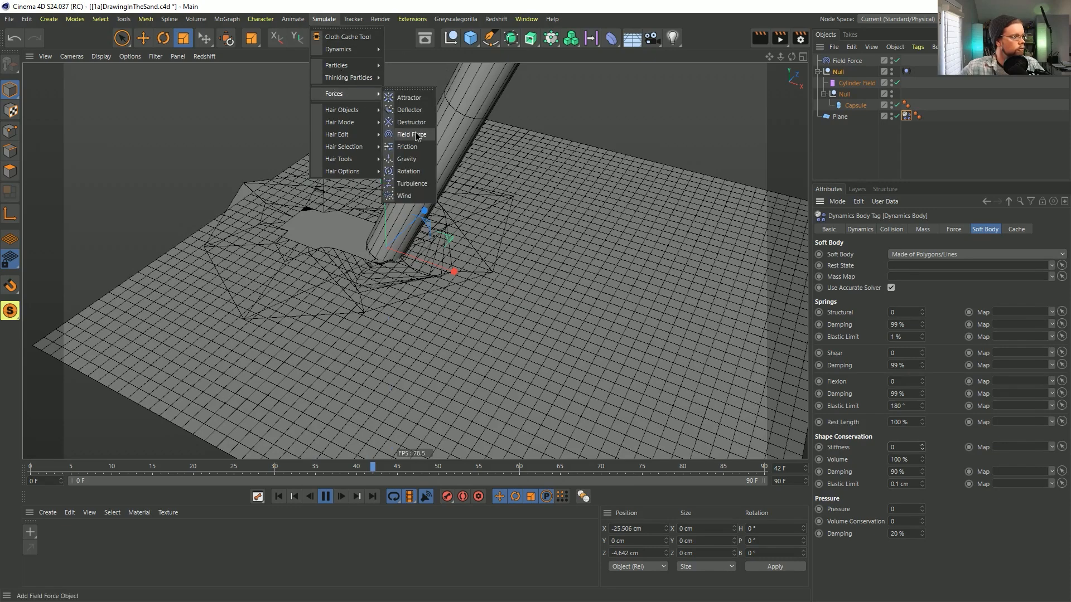
{"action": "left_click", "coordinate": [407, 147]}
{"action": "double_click", "coordinate": [892, 255]}
{"action": "type", "text": "101"}
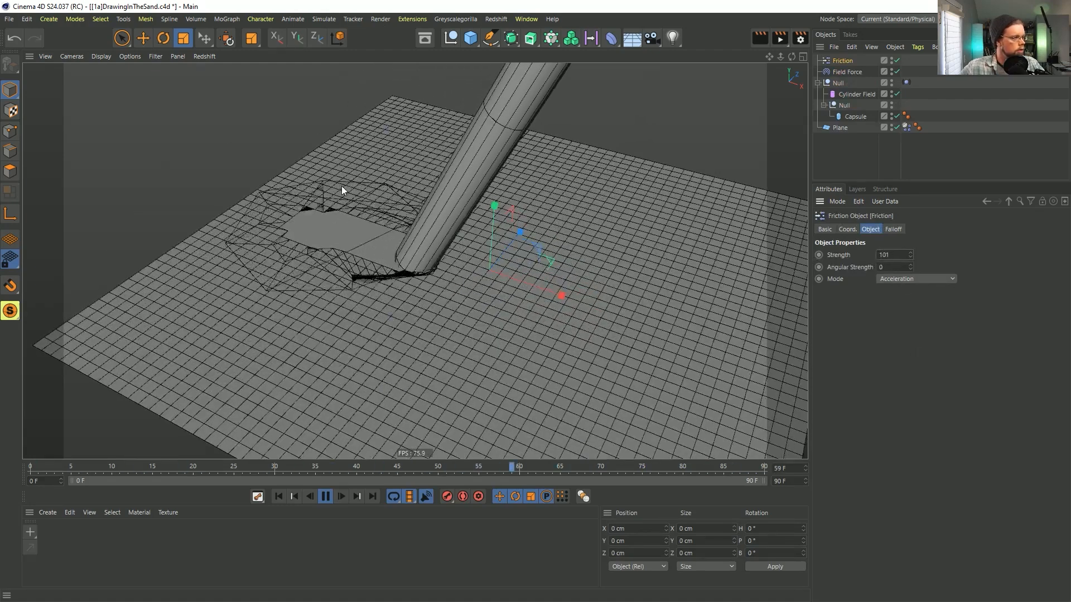
Raise the Friction force's strength to 555.
{"action": "left_click_drag", "start_coordinate": [890, 256], "coordinate": [835, 259]}
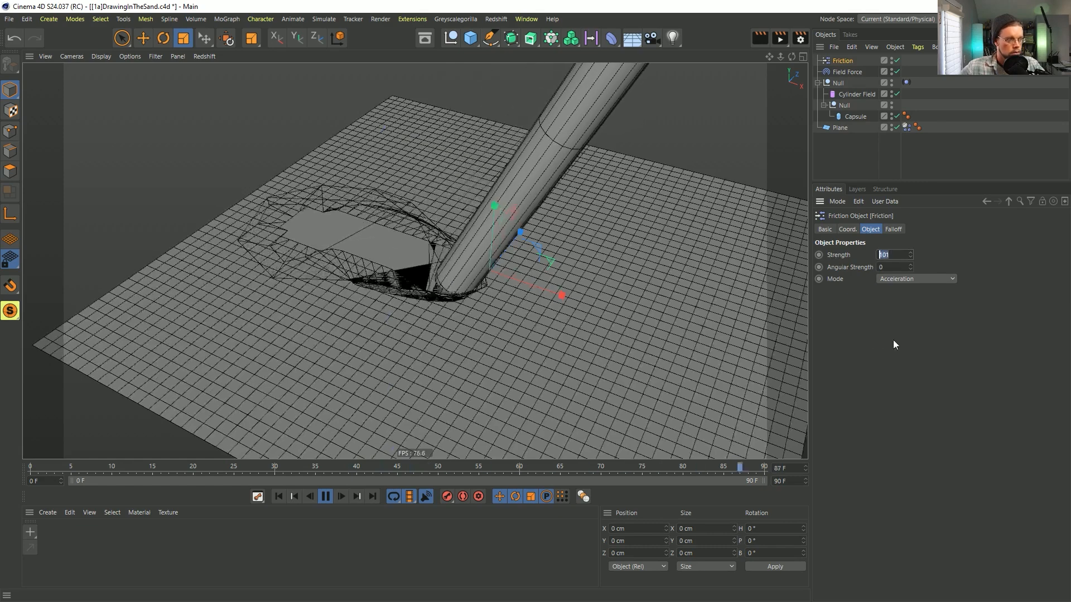
{"action": "type", "text": "5"}
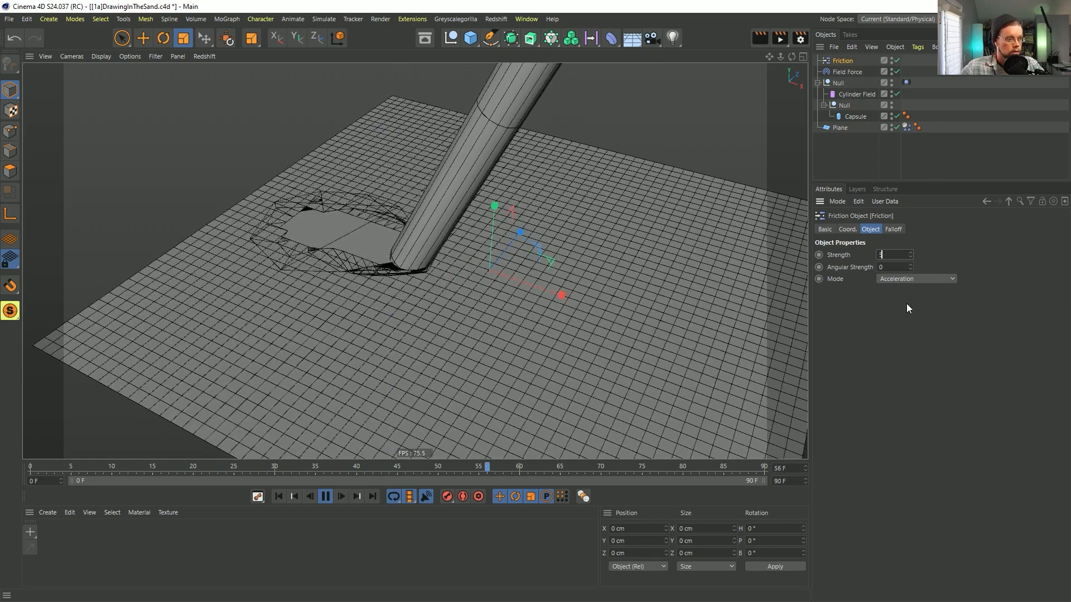
{"action": "type", "text": "55"}
{"action": "key", "text": "Return"}
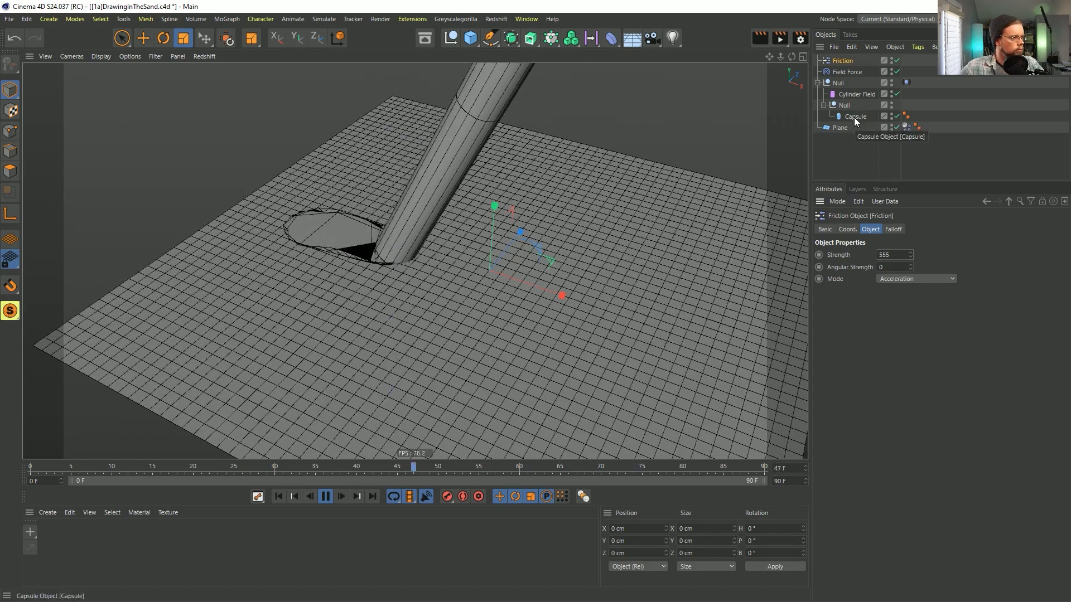
Set the shear and flexion springs of the plane's soft body to 1 with 9% damping each.
{"action": "left_click", "coordinate": [907, 127]}
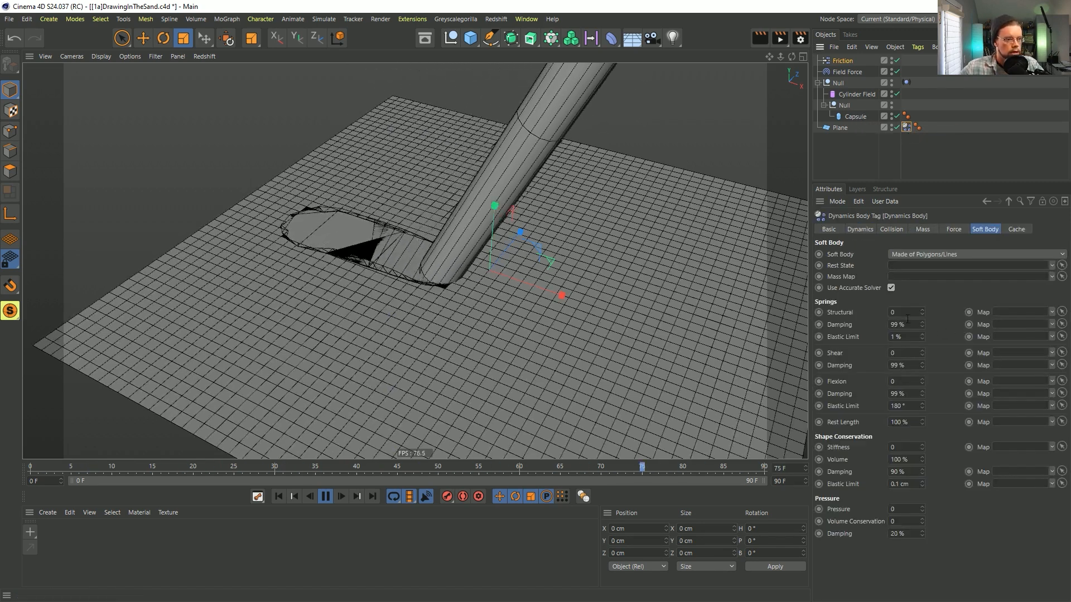
{"action": "left_click_drag", "start_coordinate": [898, 353], "coordinate": [928, 377]}
{"action": "type", "text": "11"}
{"action": "key", "text": "Return"}
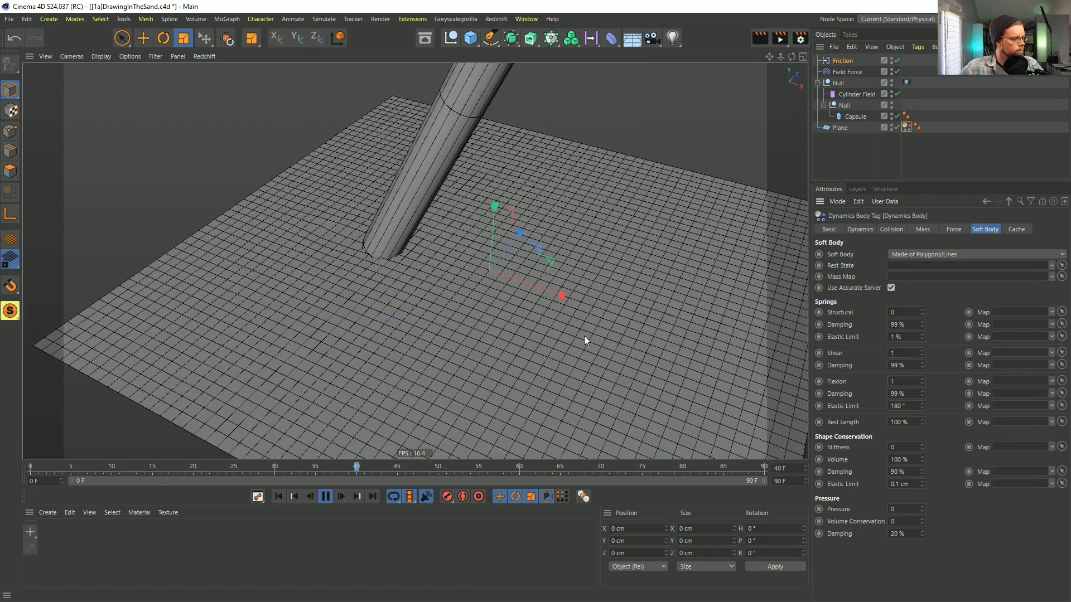
{"action": "left_click", "coordinate": [903, 365]}
{"action": "type", "text": "5"}
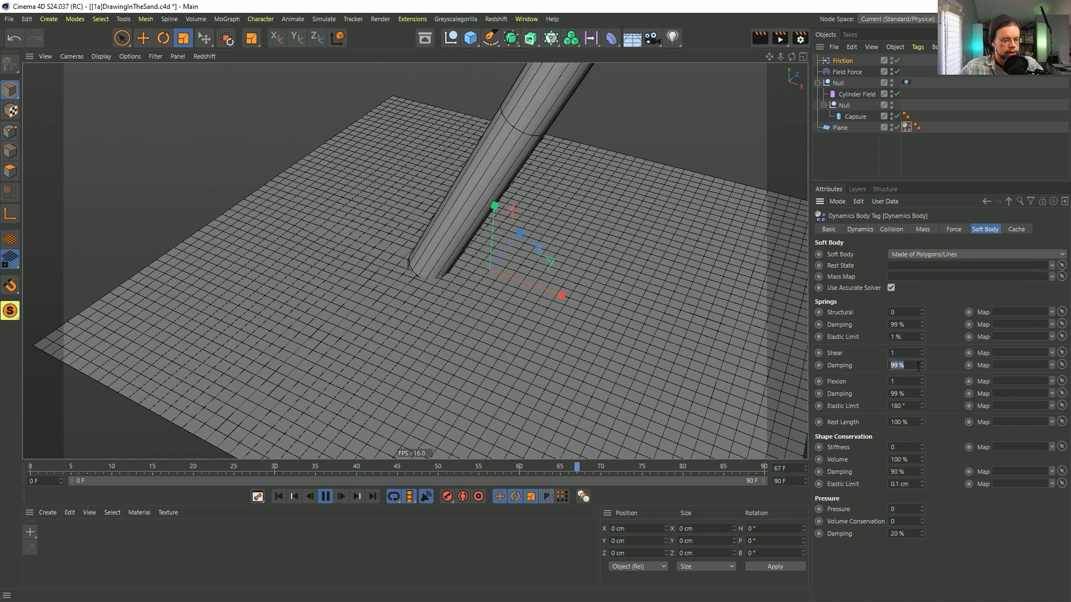
{"action": "left_click", "coordinate": [904, 394]}
{"action": "type", "text": "9"}
{"action": "key", "text": "Return"}
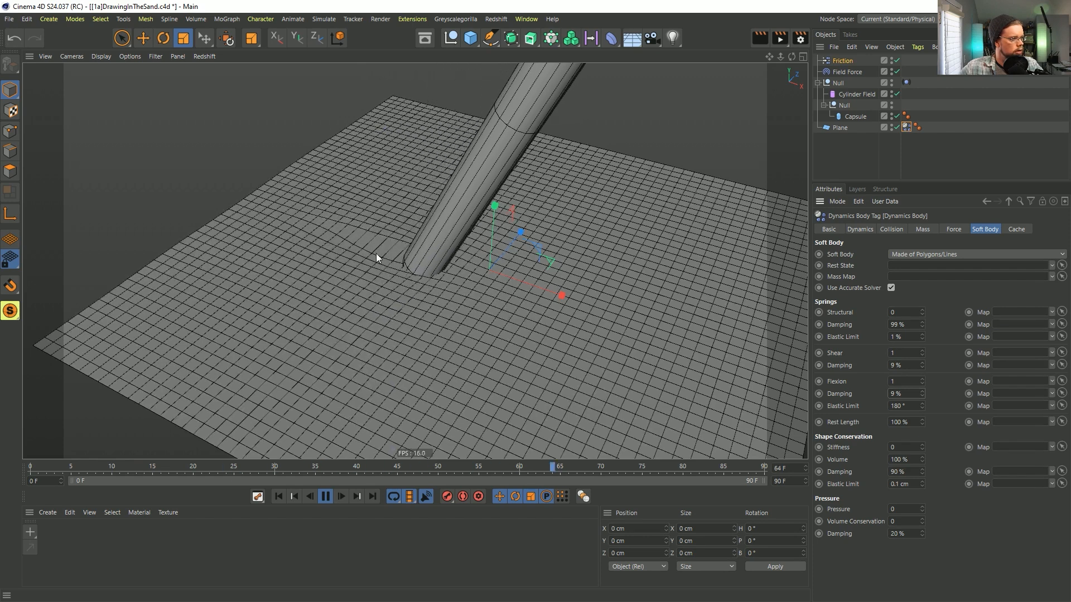
Set the shear springs of the plane's soft body to 0.
{"action": "left_click_drag", "start_coordinate": [903, 354], "coordinate": [862, 359]}
{"action": "type", "text": "0"}
{"action": "key", "text": "Return"}
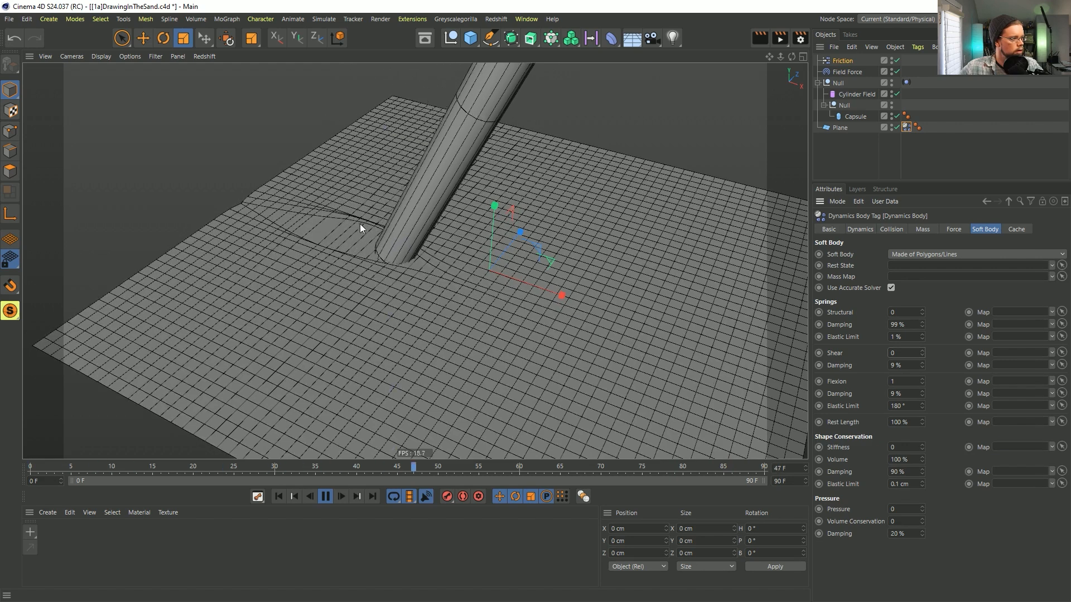
Set the plane's flexion elastic limit to 2° and its flexion to 5.
{"action": "double_click", "coordinate": [899, 406]}
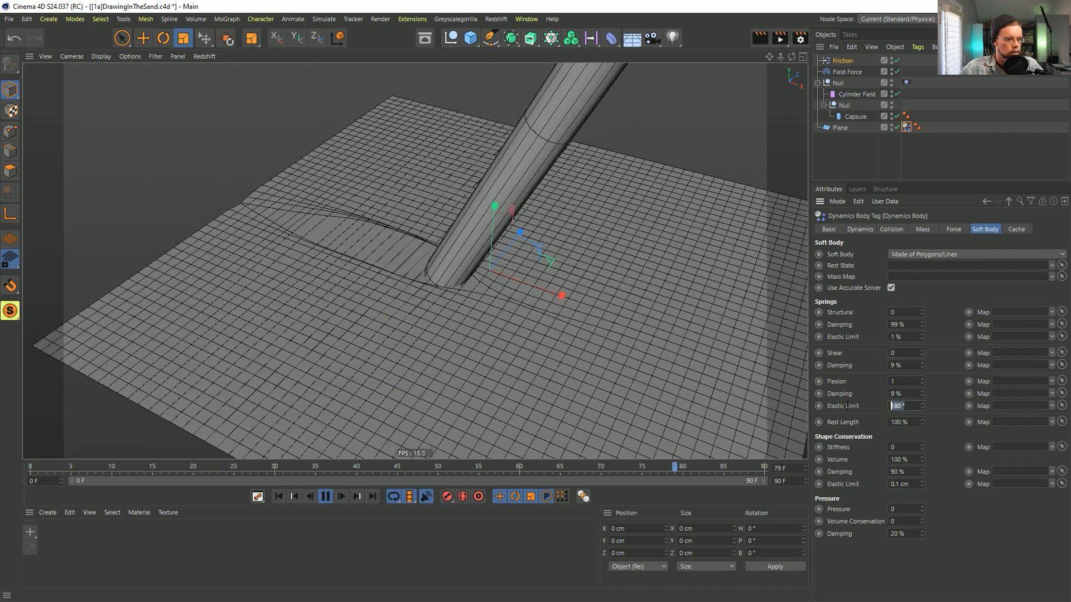
{"action": "type", "text": "2"}
{"action": "key", "text": "Return"}
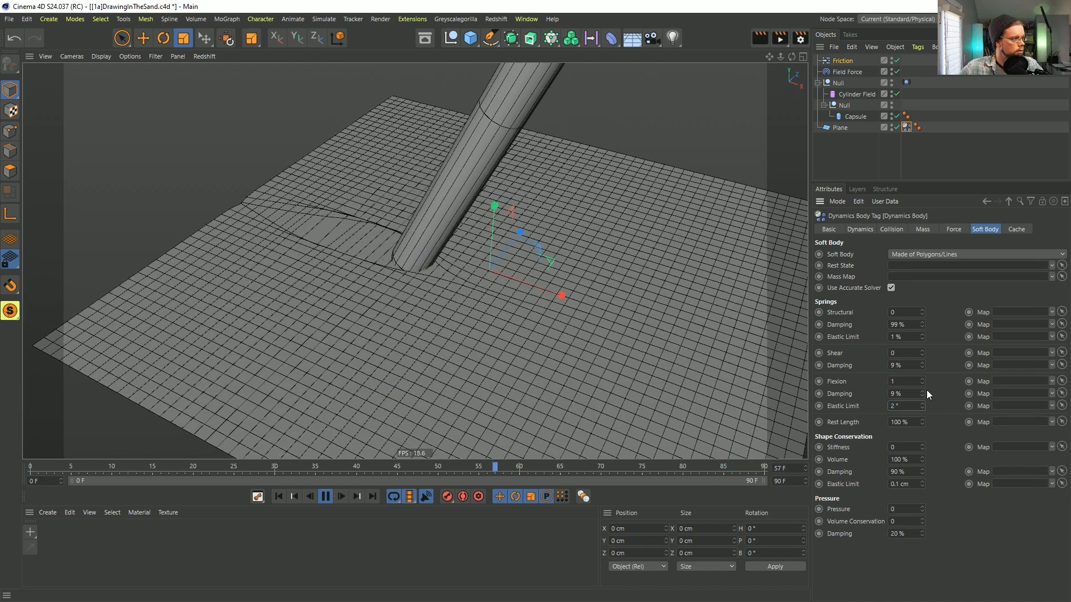
{"action": "double_click", "coordinate": [896, 381]}
{"action": "type", "text": "5"}
{"action": "key", "text": "Return"}
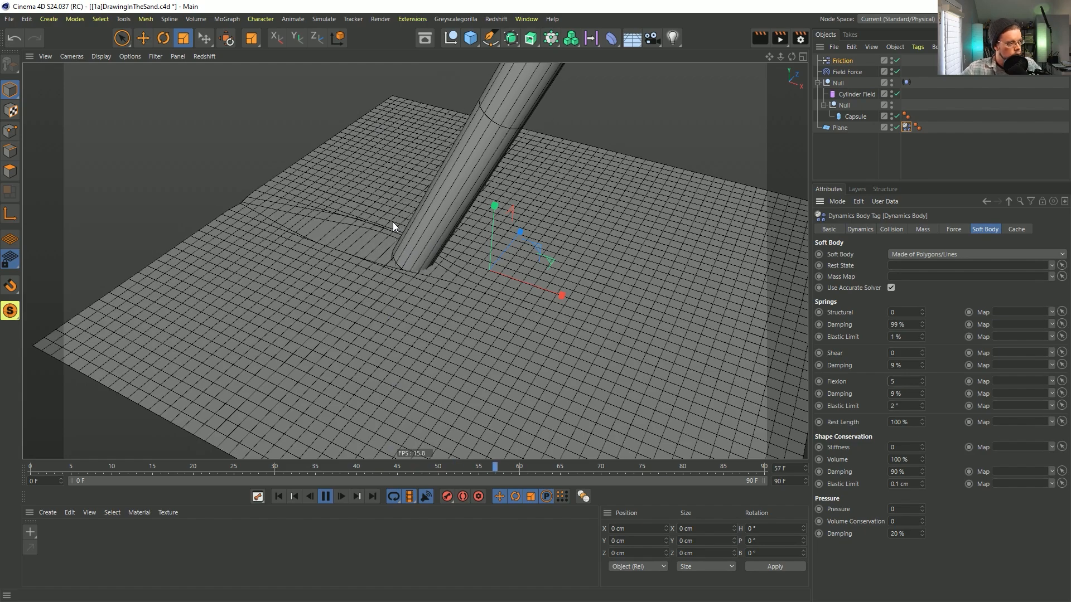
Extend the project timeline to 999 frames.
{"action": "mouse_move", "coordinate": [438, 267]}
{"action": "left_mouse_down", "text": "alt"}
{"action": "mouse_move", "coordinate": [527, 263]}
{"action": "mouse_move", "coordinate": [418, 305]}
{"action": "mouse_move", "coordinate": [418, 271]}
{"action": "left_mouse_up", "text": "alt"}
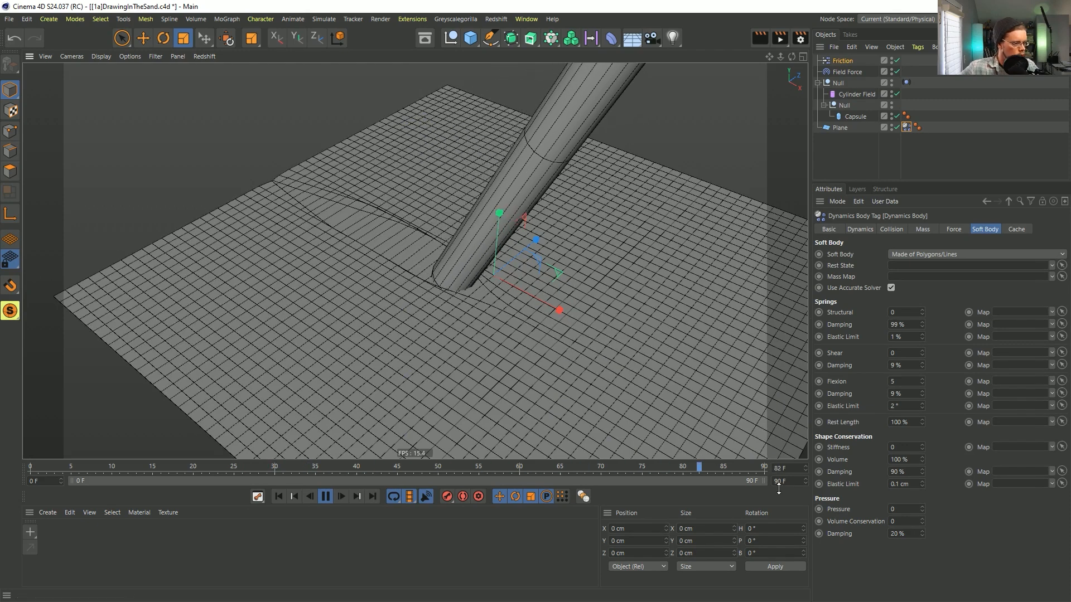
{"action": "left_click_drag", "start_coordinate": [796, 481], "coordinate": [772, 497]}
{"action": "type", "text": "999"}
{"action": "key", "text": "Return"}
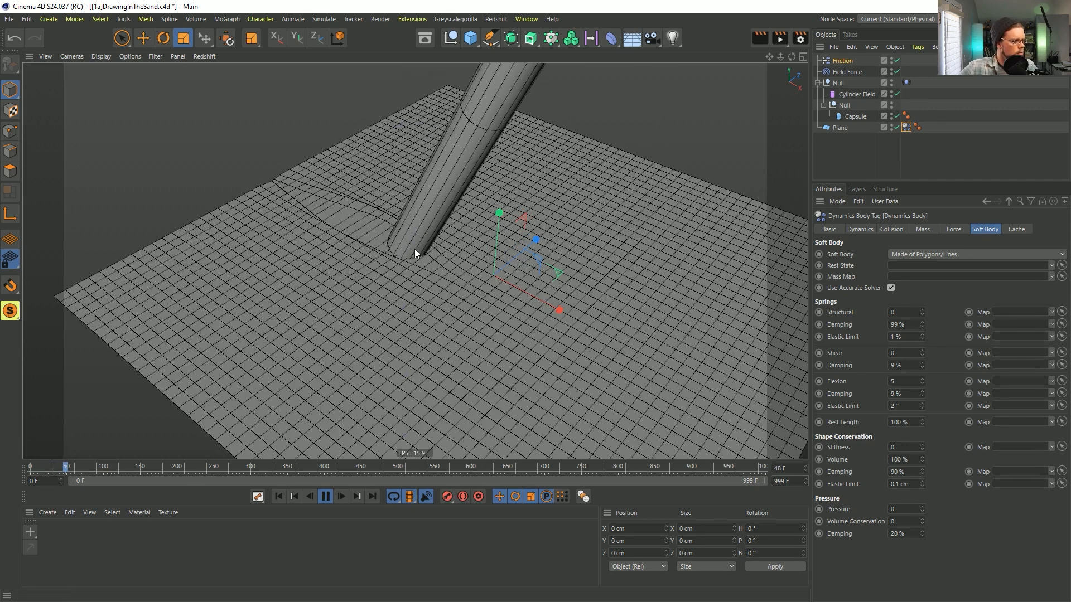
Set the Vibrate tag's position amplitude to 111 cm in both X and Z.
{"action": "left_click", "coordinate": [907, 82]}
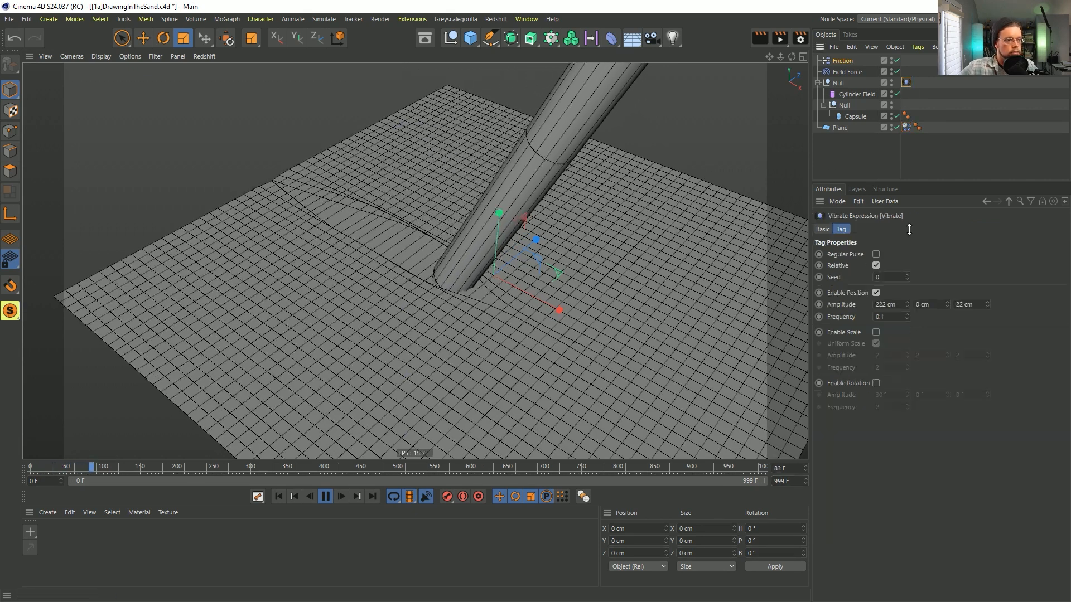
{"action": "left_click", "coordinate": [973, 303]}
{"action": "type", "text": "2"}
{"action": "left_click_drag", "start_coordinate": [977, 303], "coordinate": [953, 304]}
{"action": "type", "text": "111"}
{"action": "key", "text": "shift+Tab"}
{"action": "key", "text": "shift+Tab"}
{"action": "type", "text": "111"}
{"action": "key", "text": "Return"}
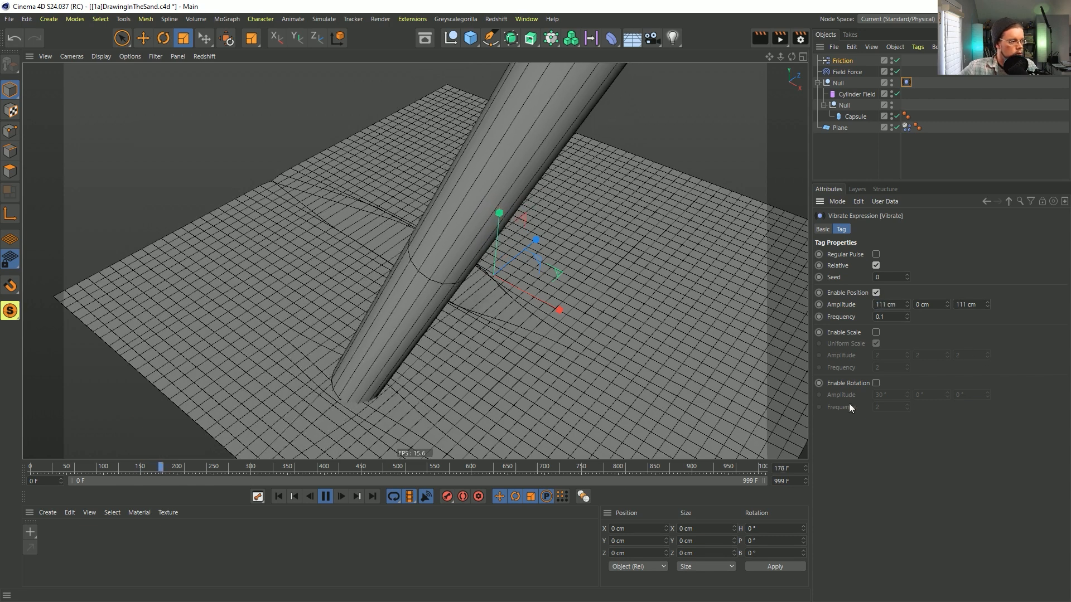
Set the Field Force strength to 3 and replay the simulation from the first frame.
{"action": "left_click", "coordinate": [278, 497]}
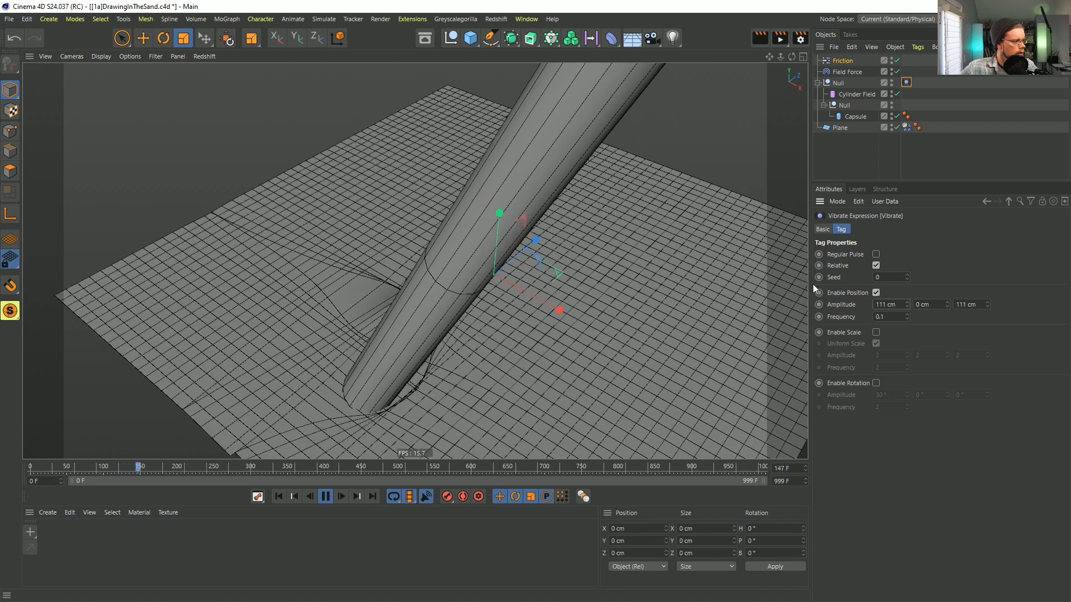
{"action": "left_click", "coordinate": [842, 72]}
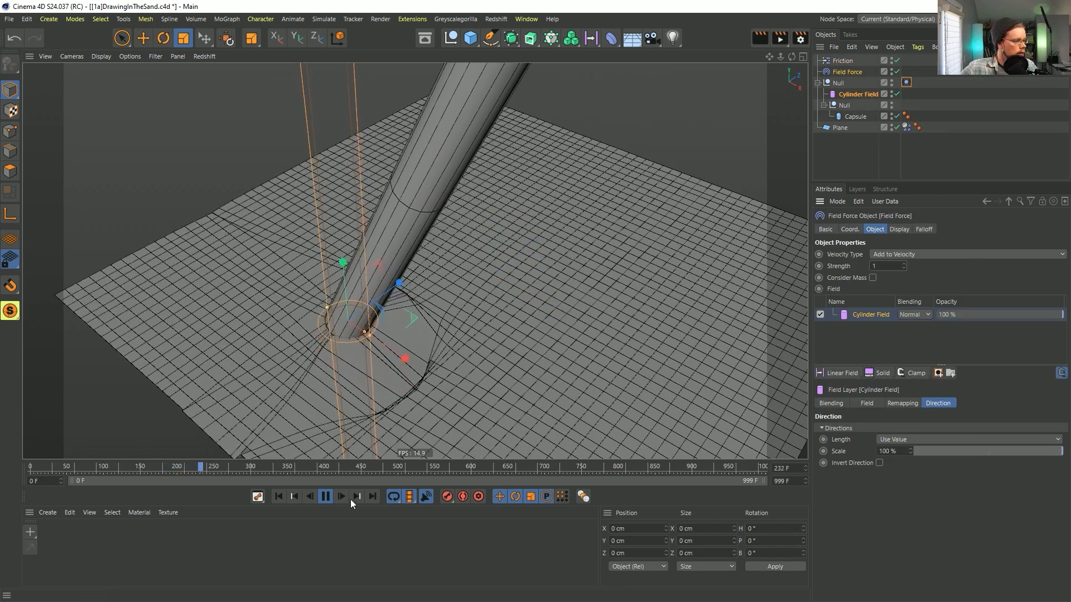
{"action": "left_click", "coordinate": [278, 497]}
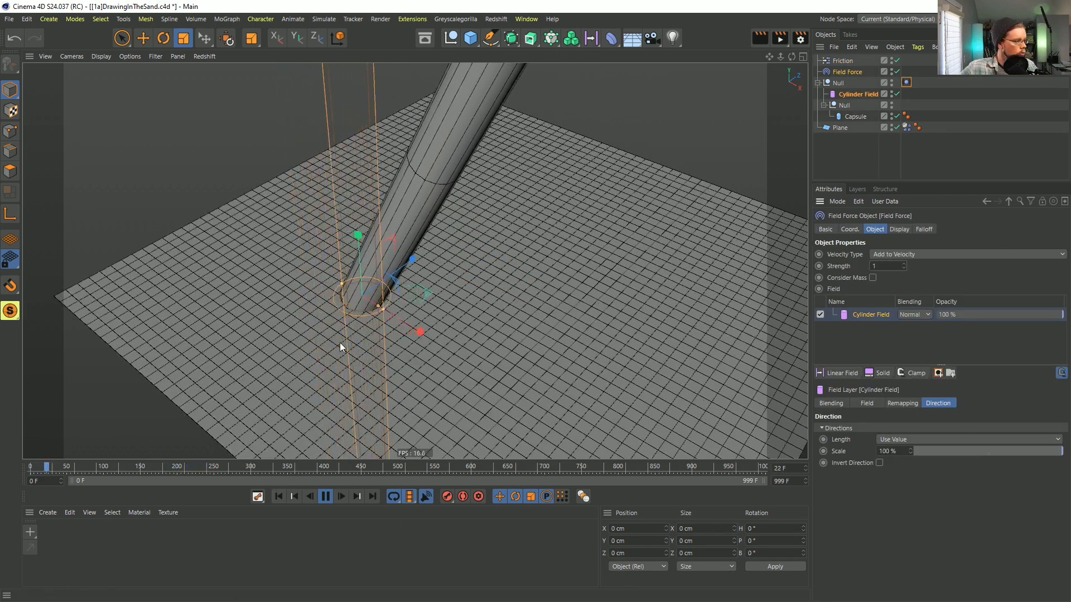
{"action": "type", "text": "3"}
{"action": "key", "text": "Return"}
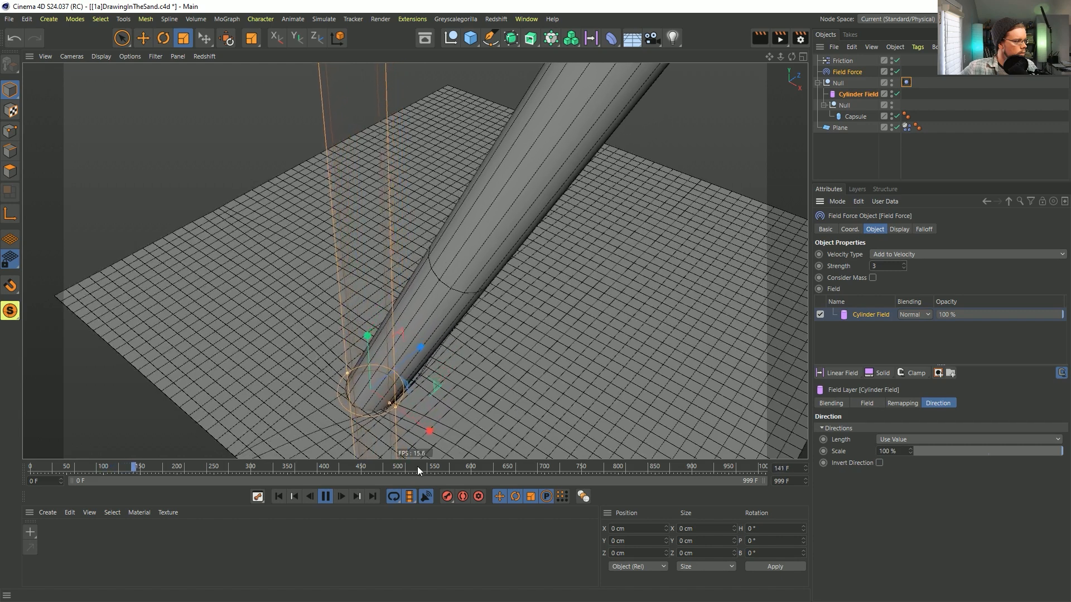
{"action": "left_click", "coordinate": [326, 497]}
{"action": "left_click", "coordinate": [278, 497]}
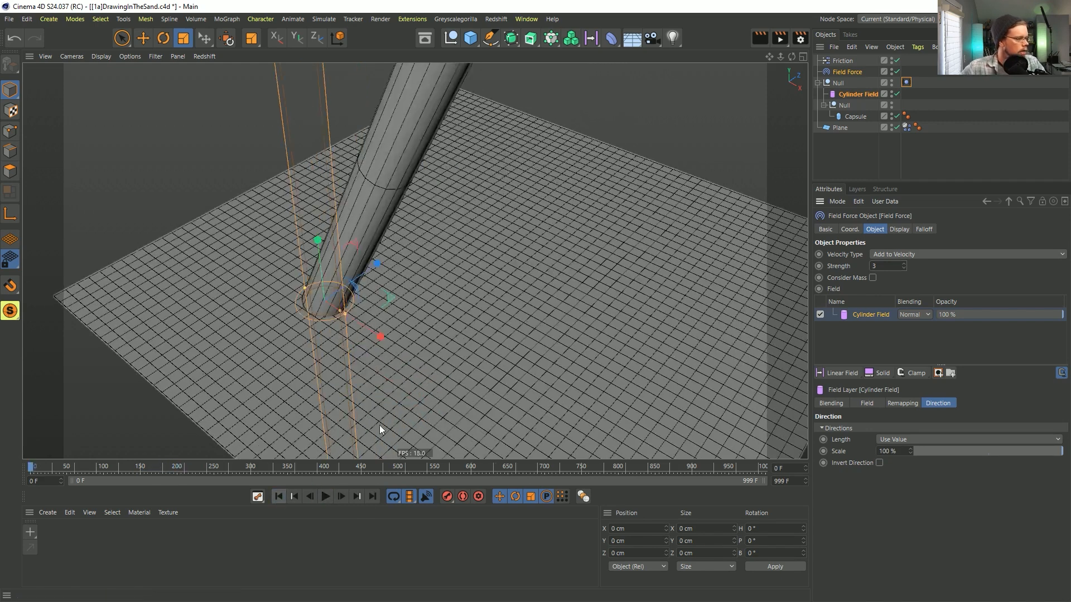
Create a new standard material and apply it to the plane.
{"action": "left_click", "coordinate": [59, 537]}
{"action": "left_click", "coordinate": [47, 512]}
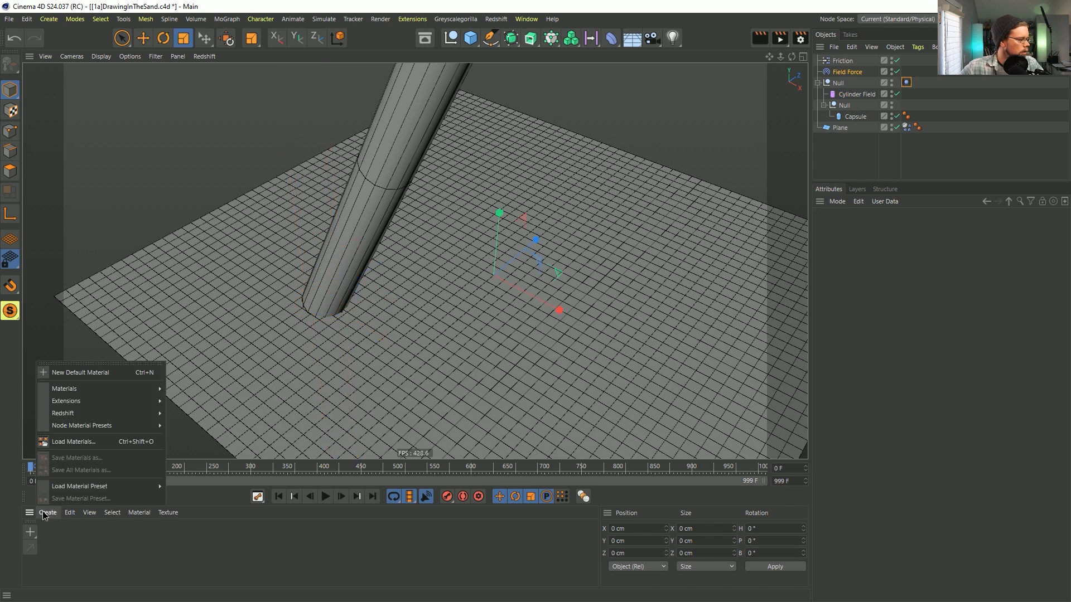
{"action": "mouse_move", "coordinate": [102, 395]}
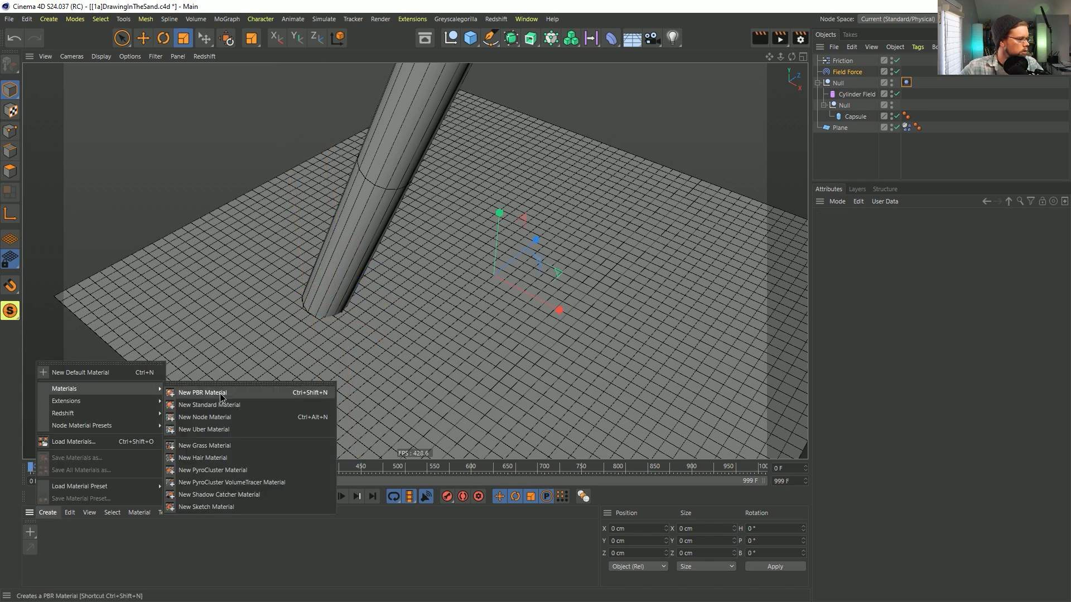
{"action": "mouse_move", "coordinate": [109, 414]}
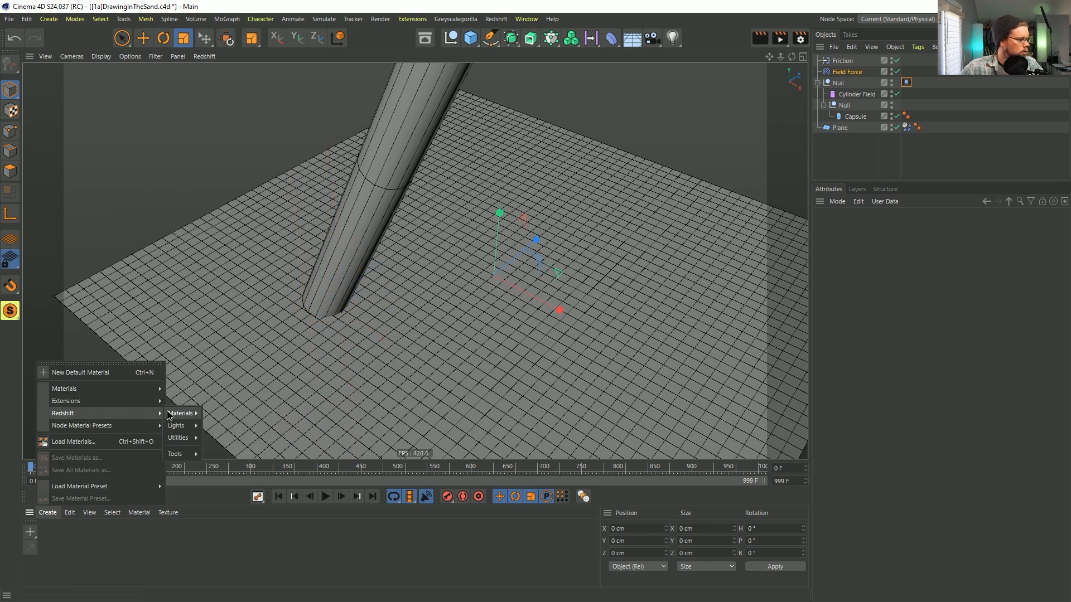
{"action": "mouse_move", "coordinate": [155, 389]}
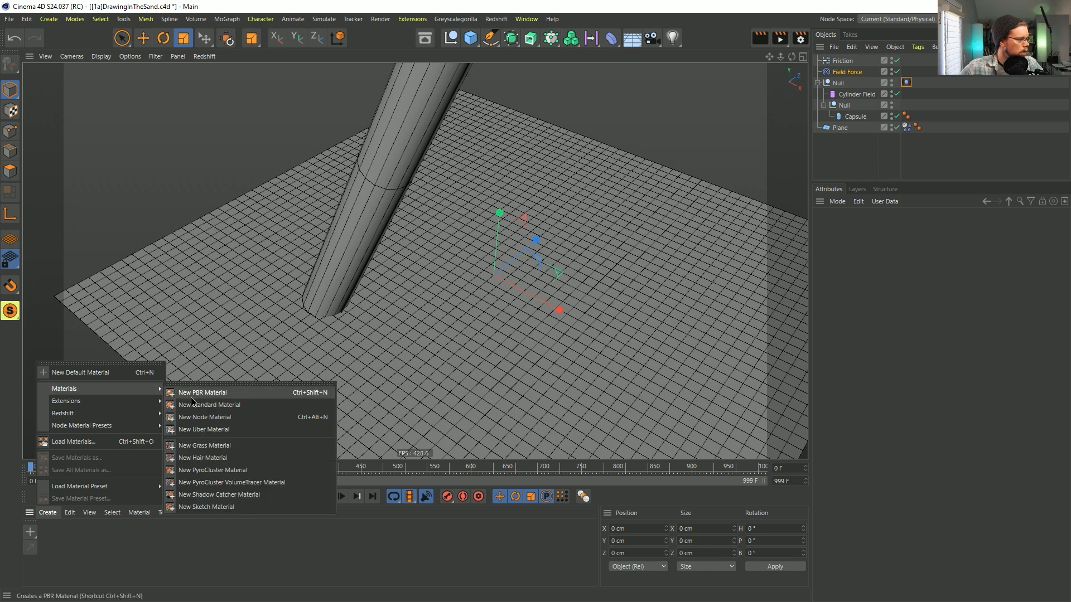
{"action": "left_click", "coordinate": [193, 405]}
{"action": "left_click_drag", "start_coordinate": [307, 323], "coordinate": [293, 347]}
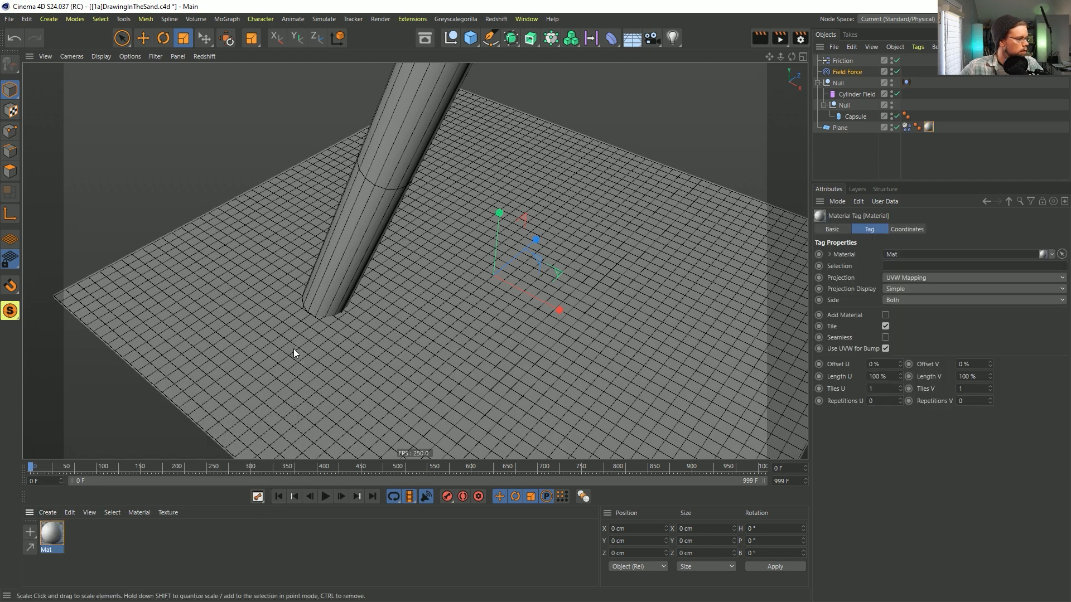
Disable the material's reflectance and load a Checkerboard shader as its color texture.
{"action": "double_click", "coordinate": [51, 534]}
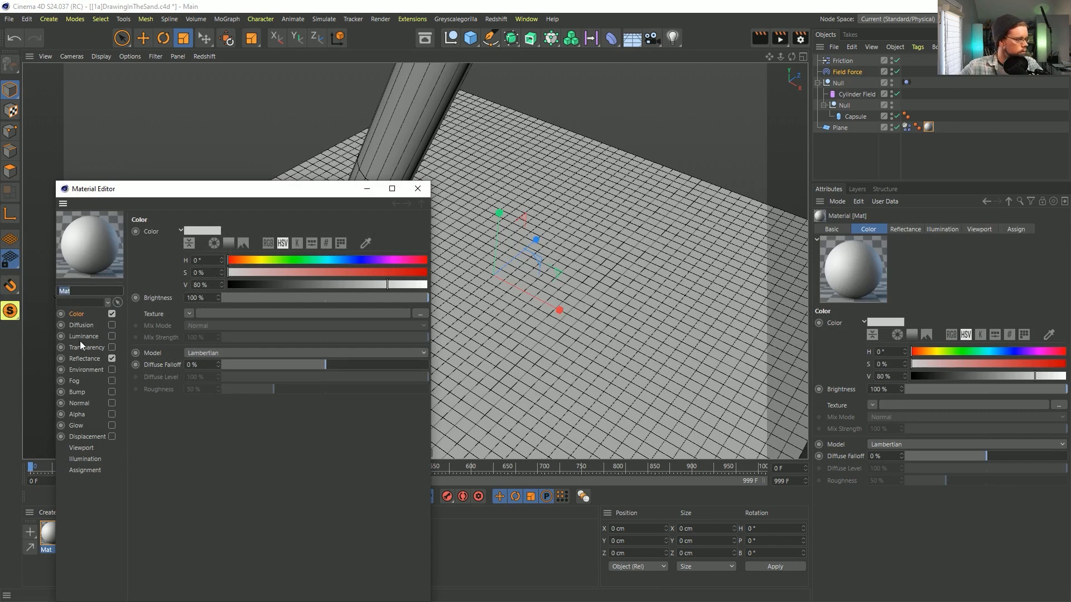
{"action": "left_click", "coordinate": [112, 358]}
{"action": "left_click", "coordinate": [189, 314]}
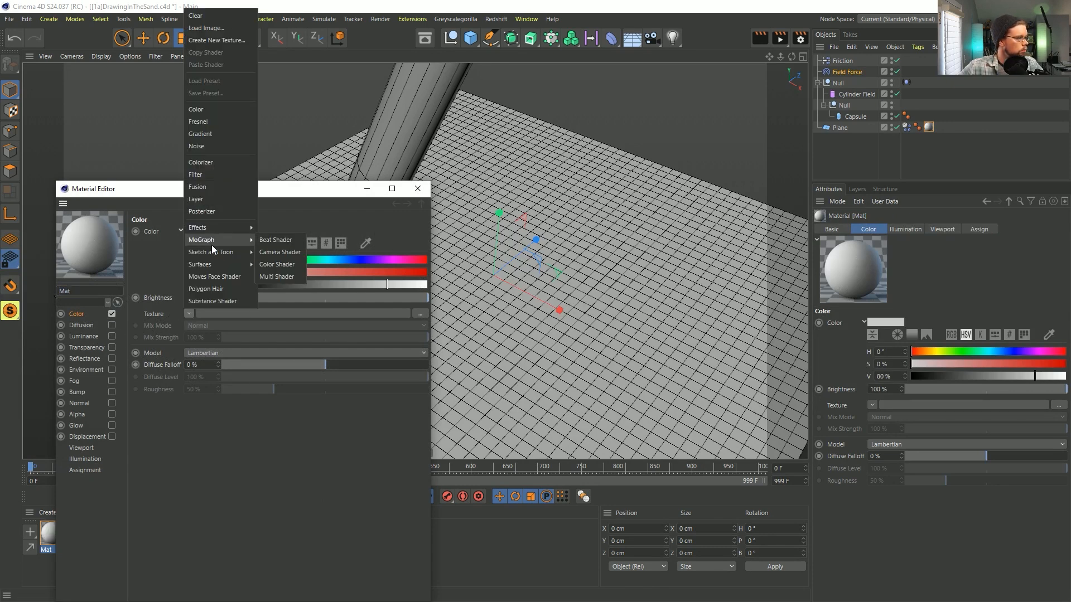
{"action": "mouse_move", "coordinate": [213, 251]}
{"action": "left_click", "coordinate": [276, 272]}
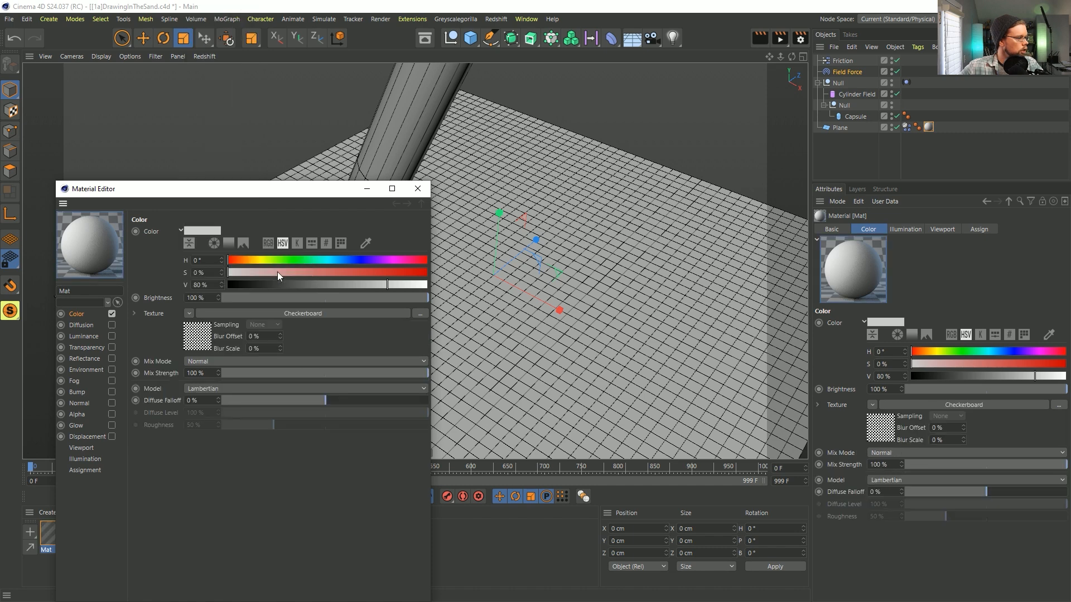
Set the checkerboard's U and V frequency to 55 and close the material editor.
{"action": "left_click", "coordinate": [196, 346]}
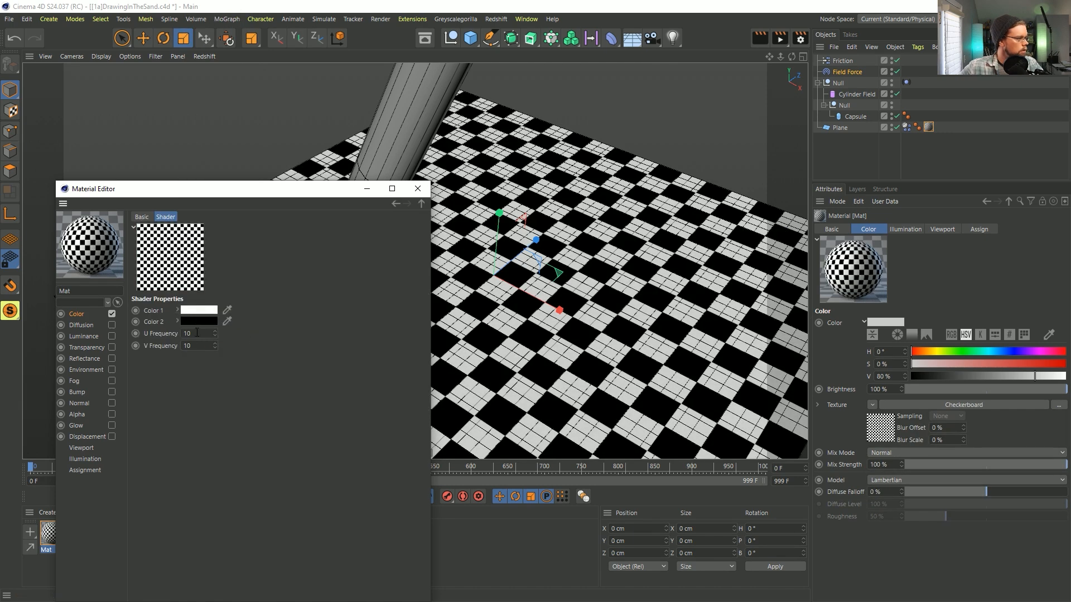
{"action": "type", "text": "55"}
{"action": "key", "text": "Tab"}
{"action": "type", "text": "55"}
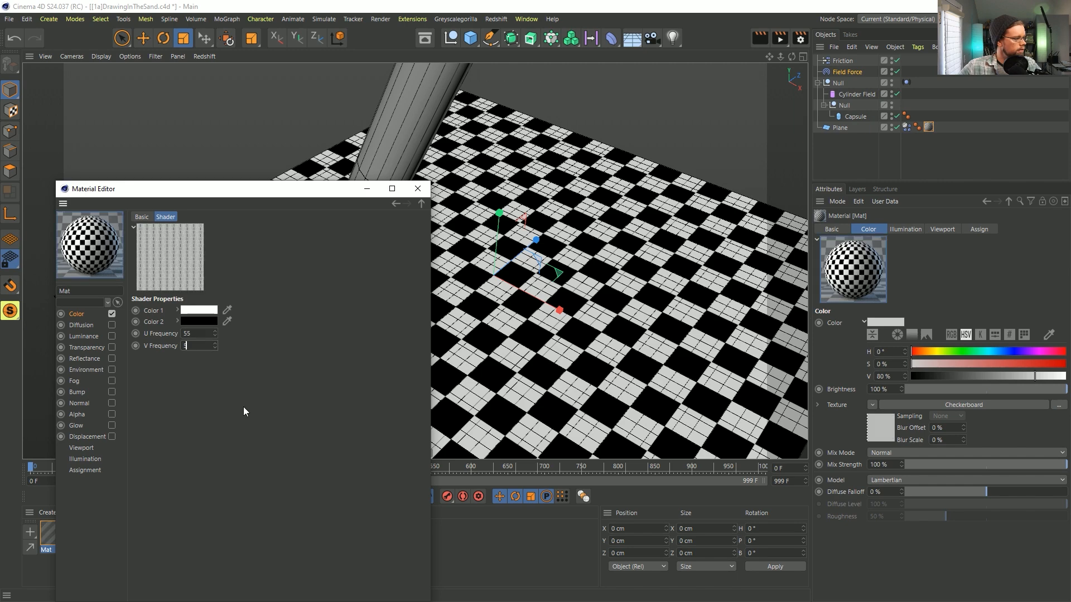
{"action": "key", "text": "Return"}
{"action": "left_click", "coordinate": [417, 189]}
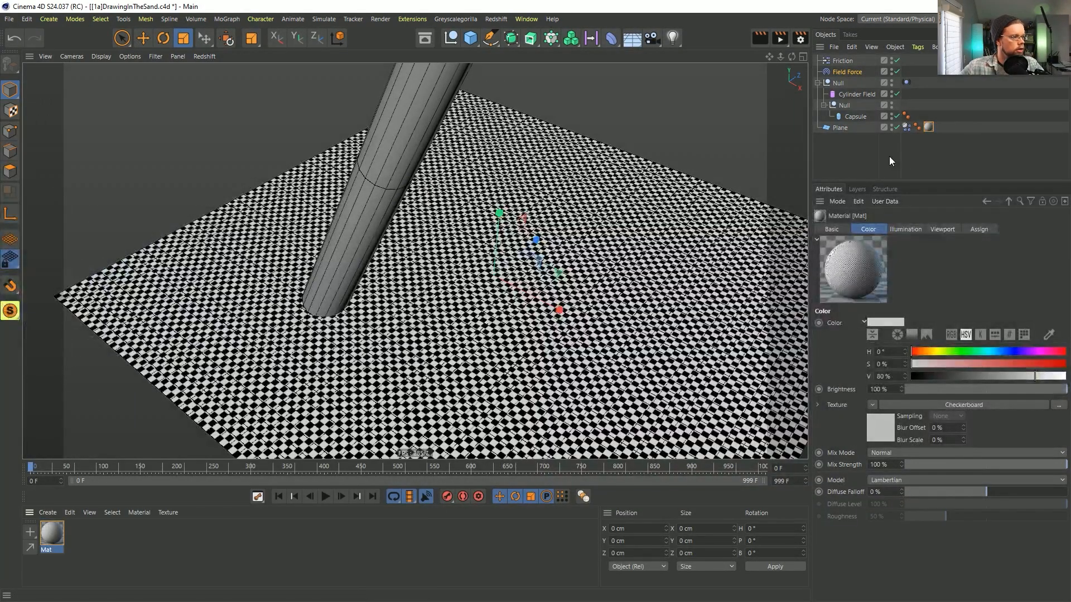
Switch the viewport to Gouraud shading without lines and play the simulation.
{"action": "key", "text": "n"}
{"action": "key", "text": "a"}
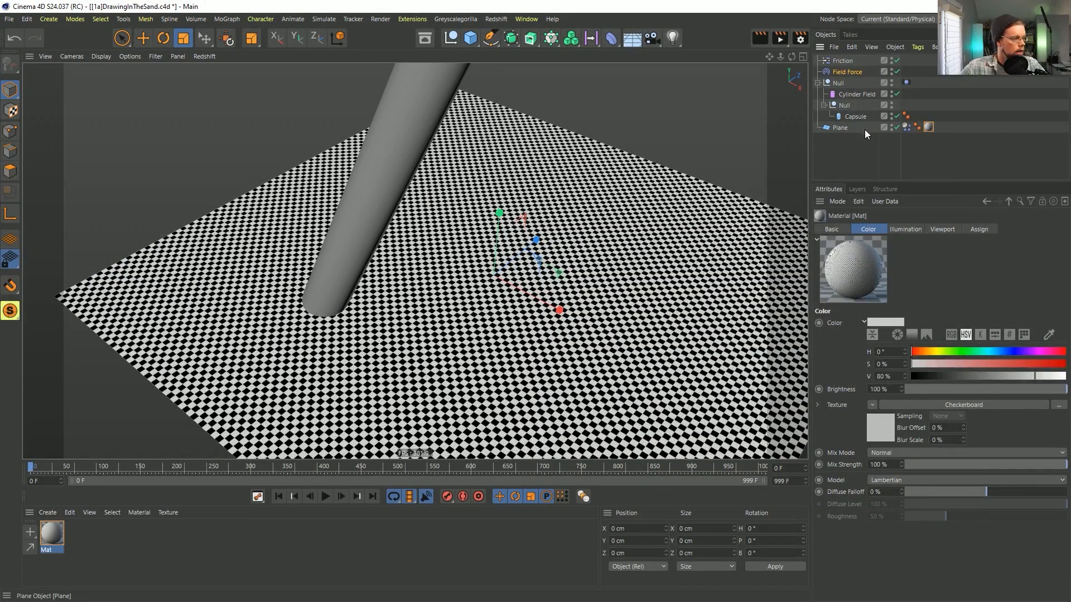
{"action": "left_click", "coordinate": [326, 496]}
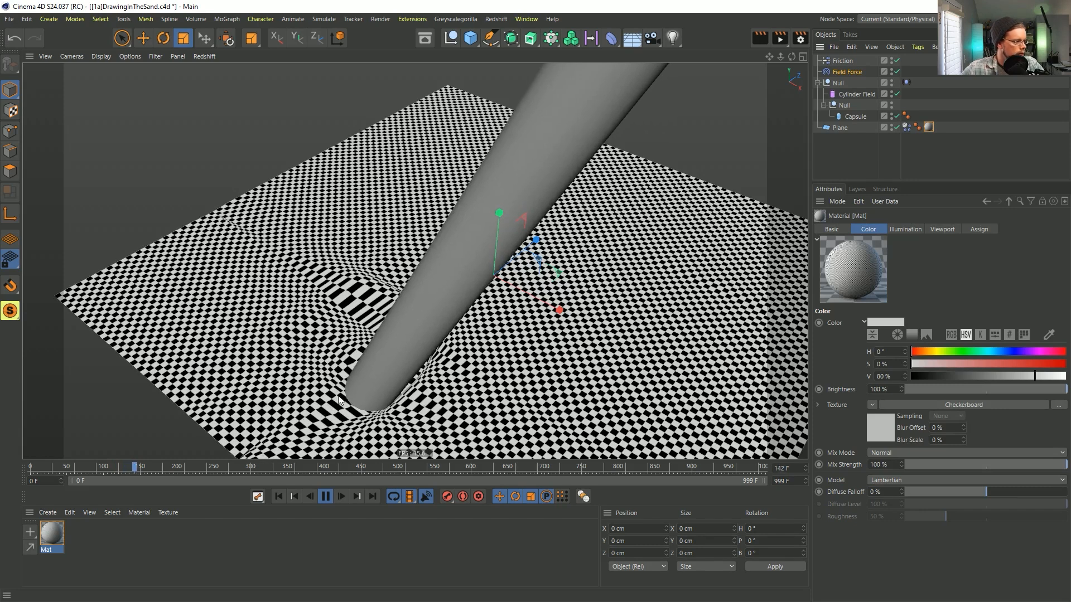
Set the flexion springs of the plane's soft body to 0 and replay the simulation from the start.
{"action": "left_click", "coordinate": [907, 128]}
{"action": "double_click", "coordinate": [893, 381]}
{"action": "type", "text": "0"}
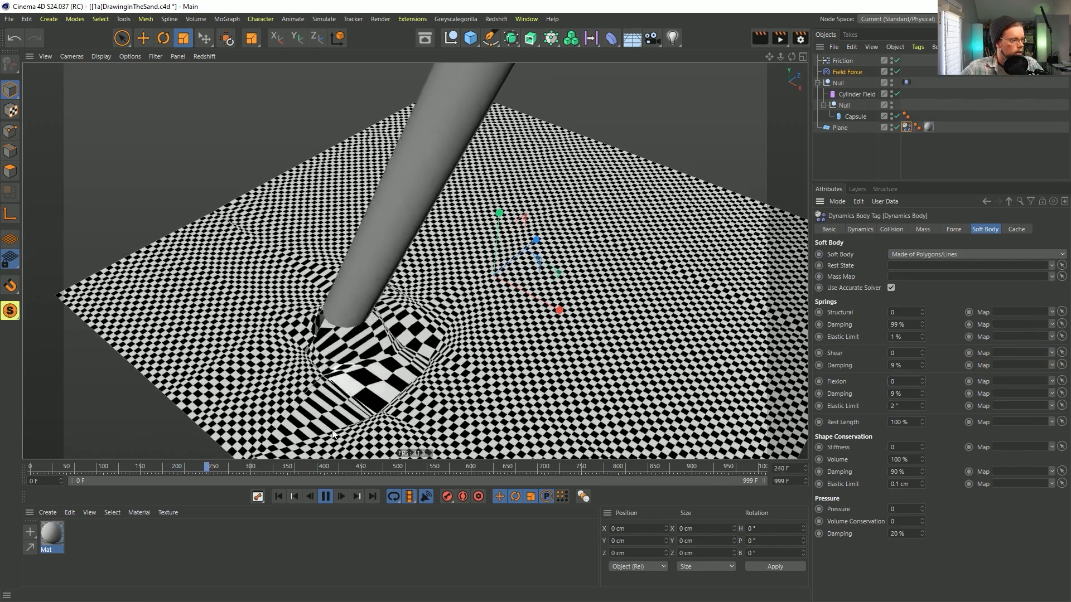
{"action": "left_click", "coordinate": [278, 496]}
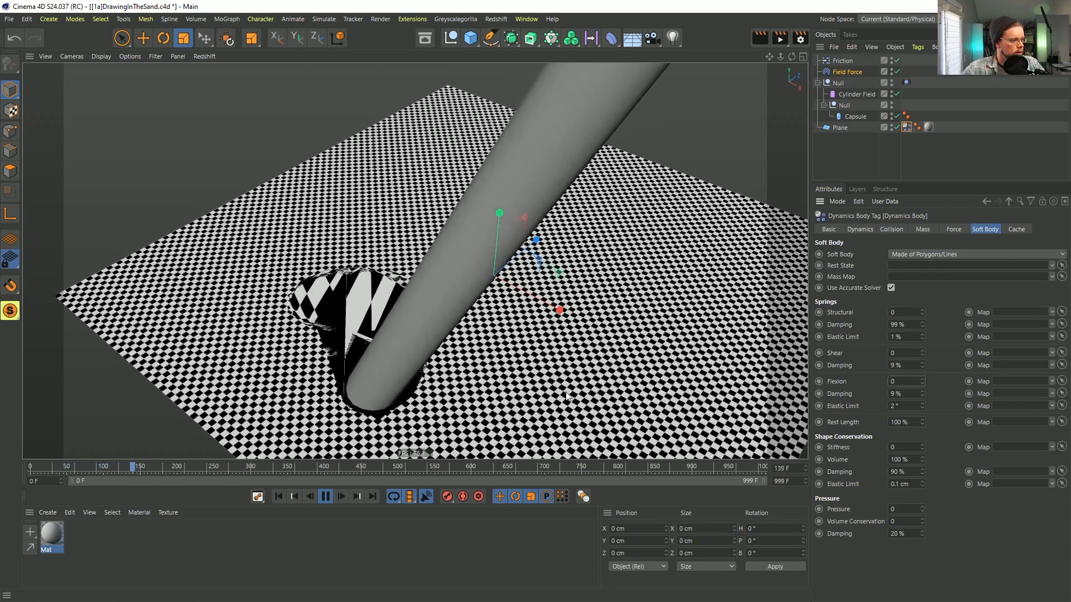
Try adding a Smoothing deformer as a child of the plane, with the simulation rewound to the first frame.
{"action": "left_click", "coordinate": [612, 39]}
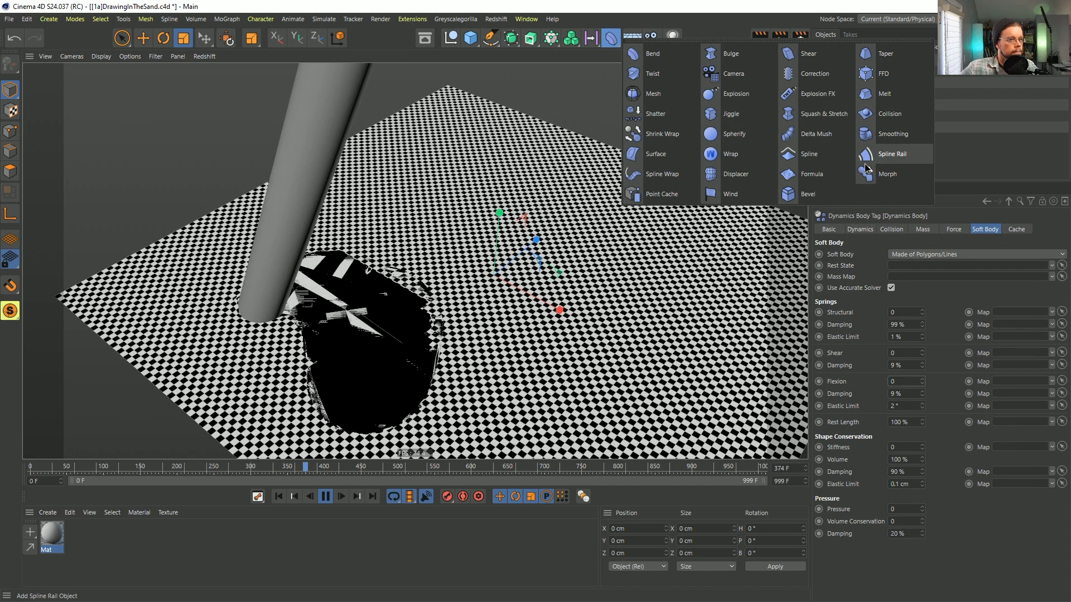
{"action": "left_click", "coordinate": [884, 139]}
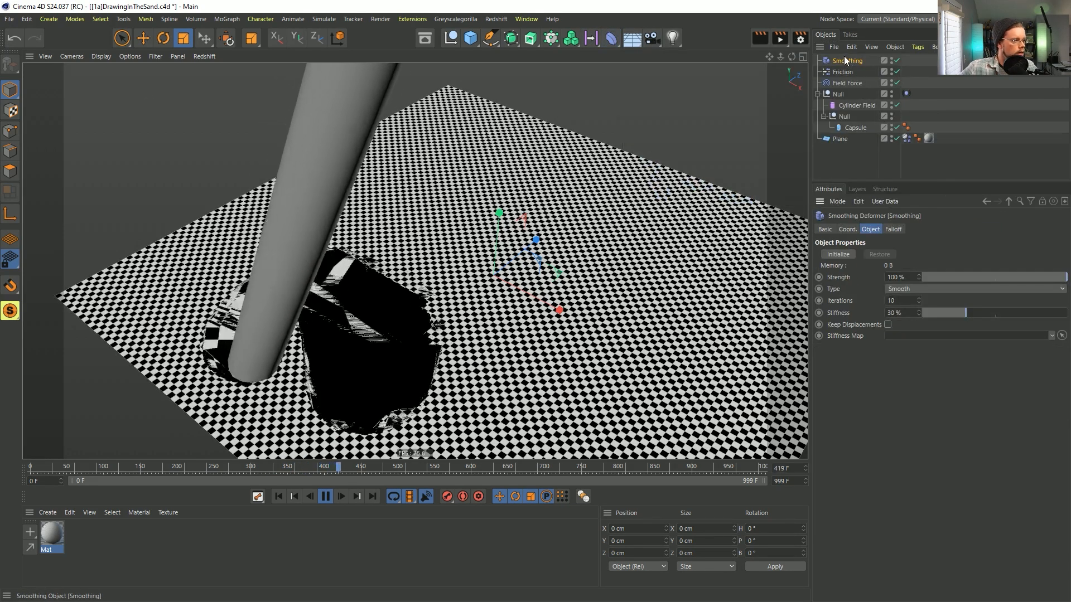
{"action": "left_click", "coordinate": [326, 496]}
{"action": "left_click", "coordinate": [279, 496]}
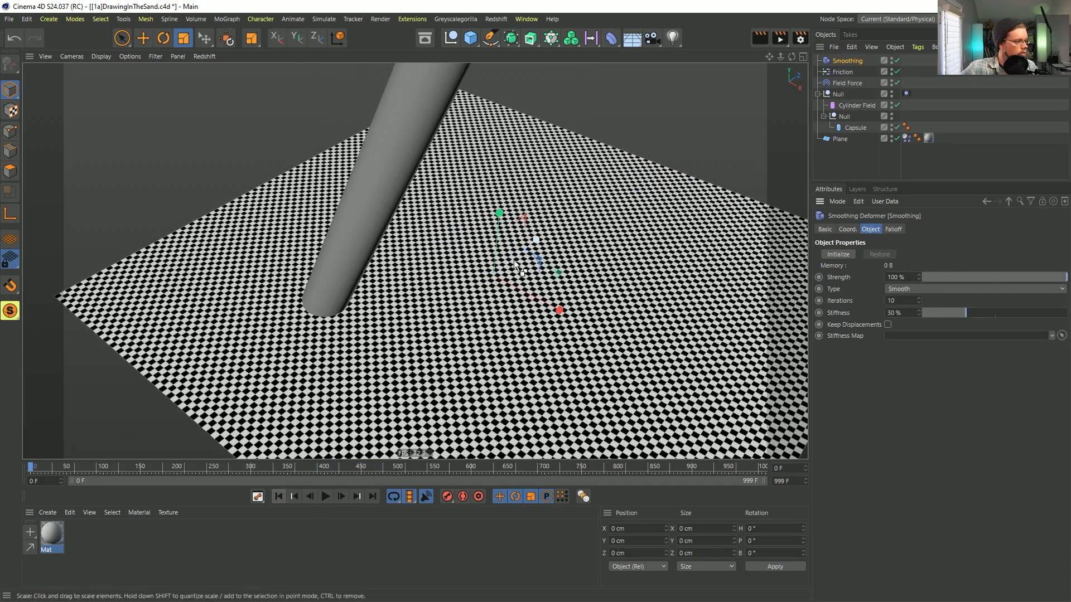
{"action": "left_click_drag", "start_coordinate": [840, 138], "coordinate": [842, 139]}
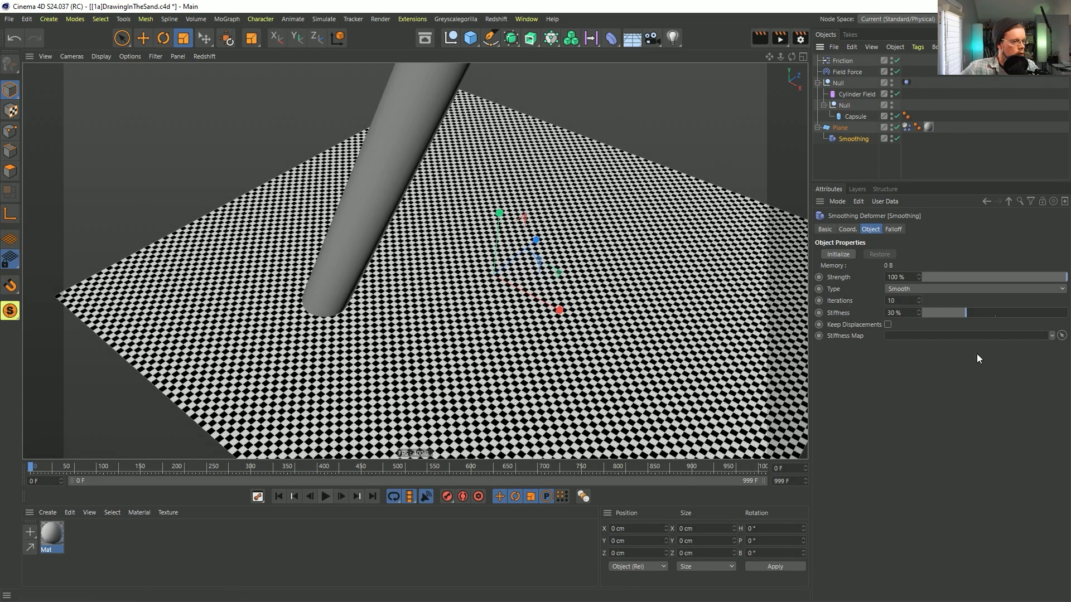
Try the Smoothing deformer with a stiffness of 0% and replay the simulation from the start.
{"action": "left_click_drag", "start_coordinate": [947, 316], "coordinate": [426, 501]}
{"action": "left_click", "coordinate": [326, 497]}
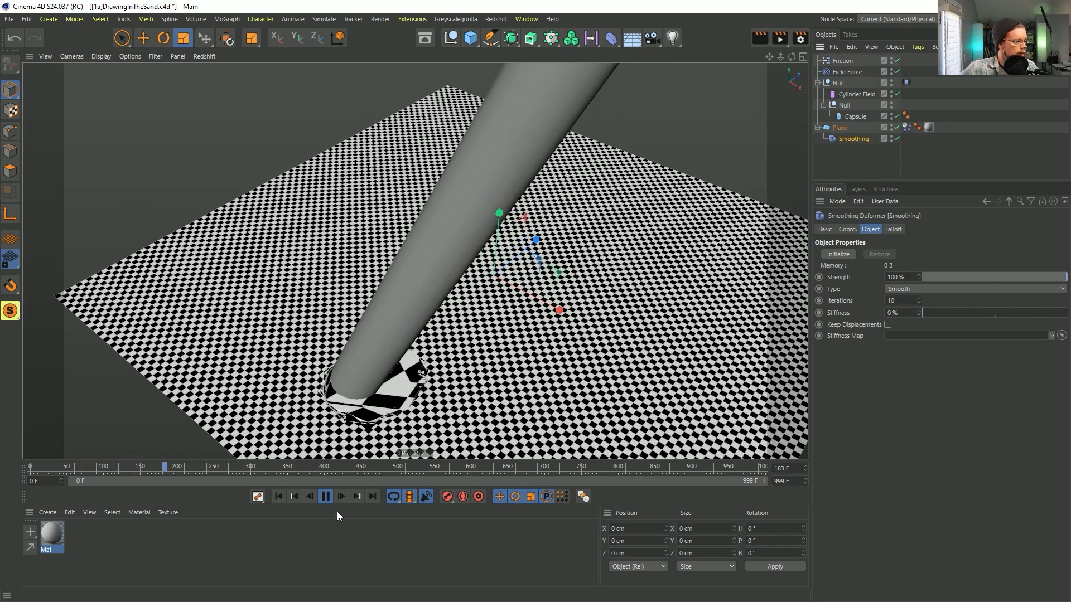
{"action": "left_click", "coordinate": [327, 497]}
{"action": "left_click", "coordinate": [281, 498]}
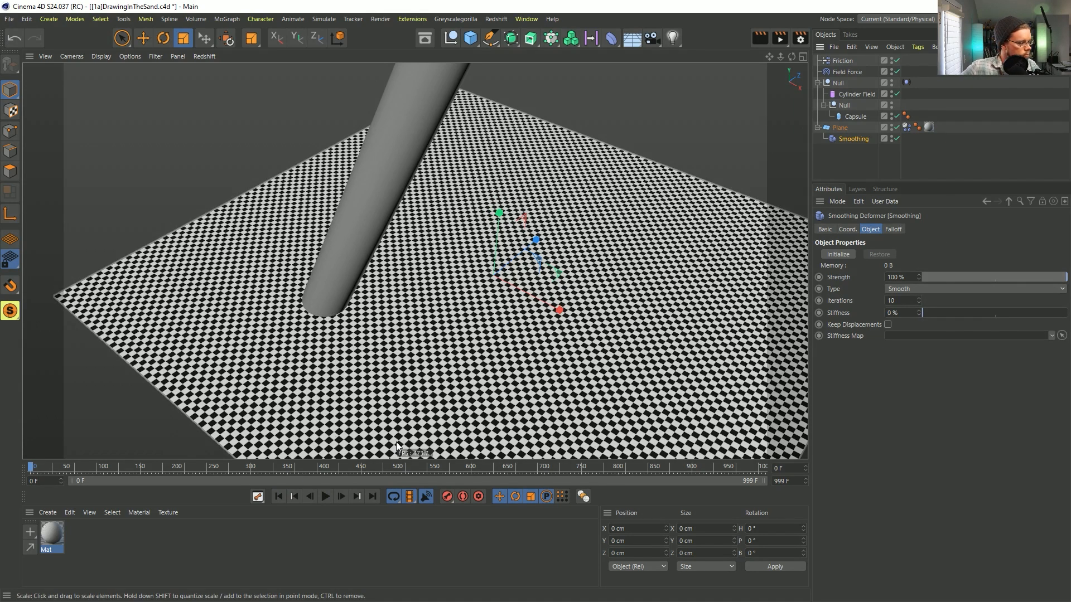
{"action": "left_click", "coordinate": [323, 498]}
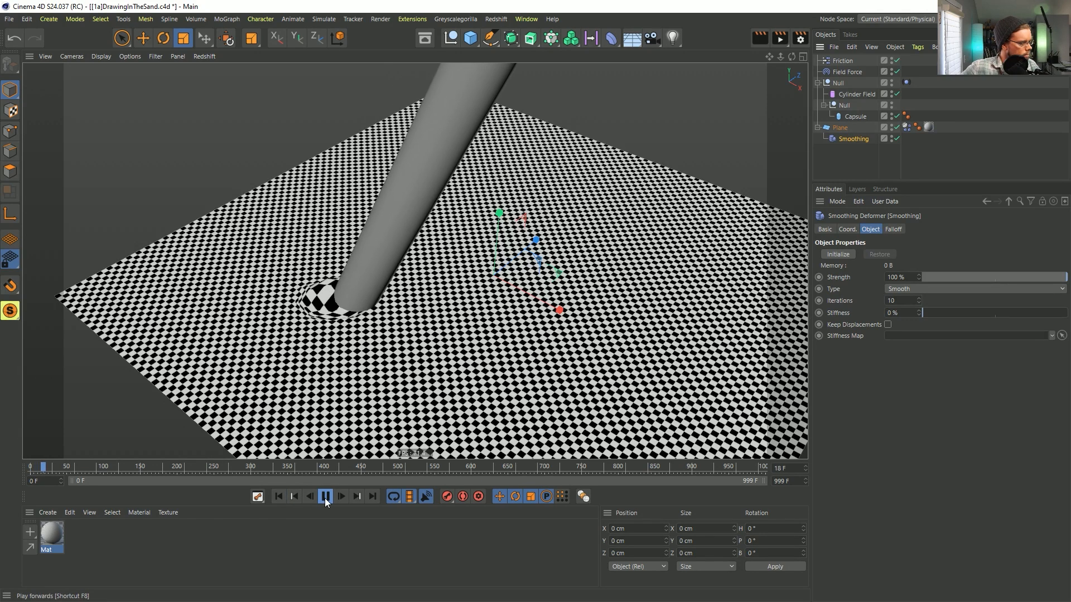
{"action": "left_click", "coordinate": [279, 498]}
Duplicate the soft body plane without its Dynamics Body tag and remove the Smoothing deformer.
{"action": "left_click", "coordinate": [840, 128]}
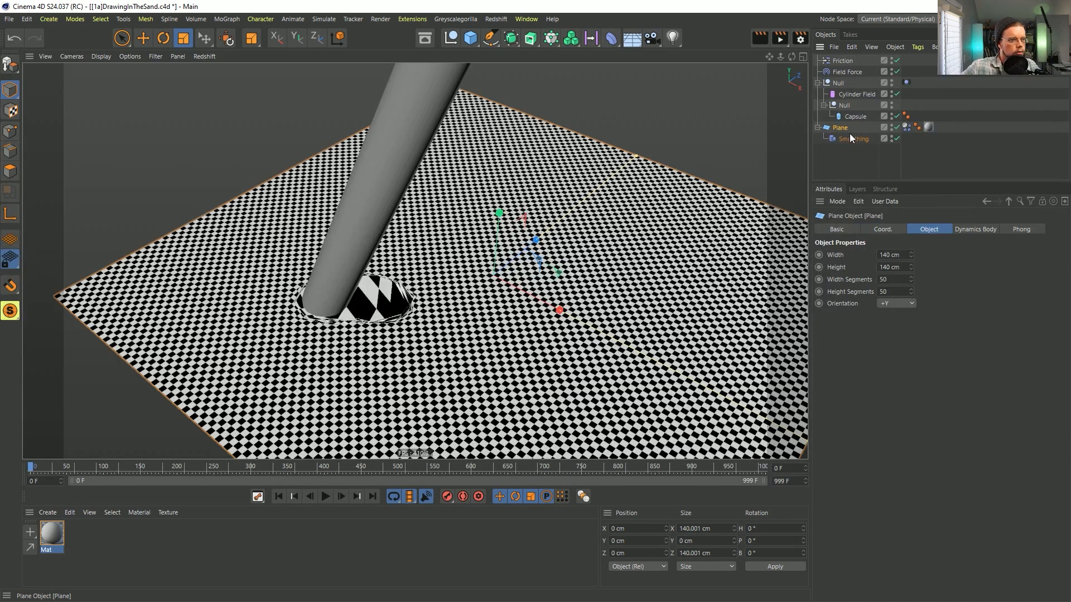
{"action": "mouse_move", "coordinate": [849, 136]}
{"action": "left_mouse_down"}
{"action": "mouse_move", "coordinate": [837, 128]}
{"action": "mouse_move", "coordinate": [844, 146]}
{"action": "left_mouse_up"}
{"action": "left_click", "coordinate": [906, 139]}
{"action": "key", "text": "Delete"}
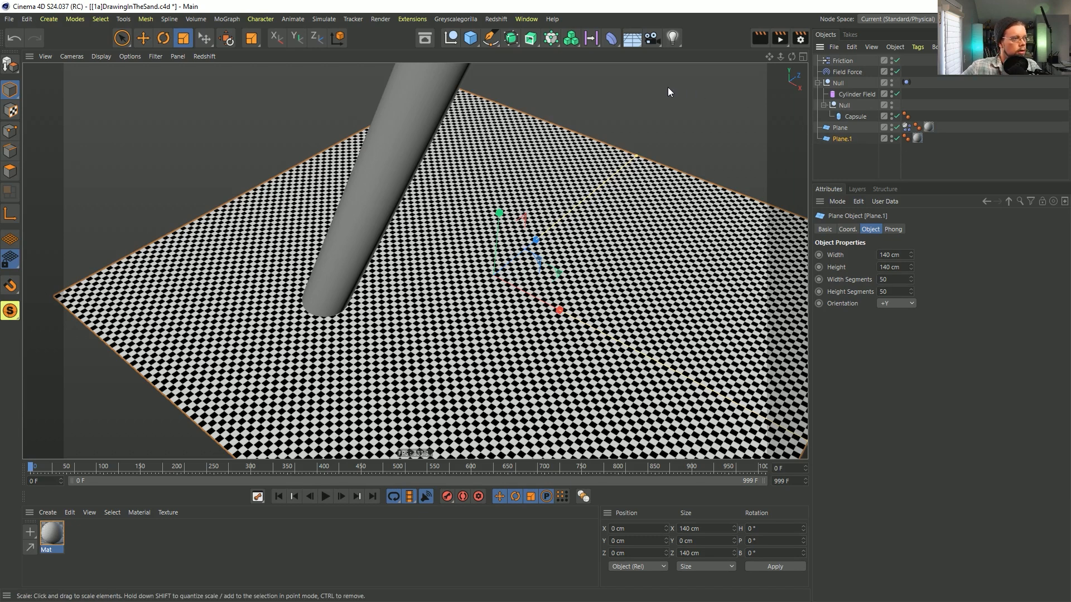
{"action": "left_click", "coordinate": [615, 40]}
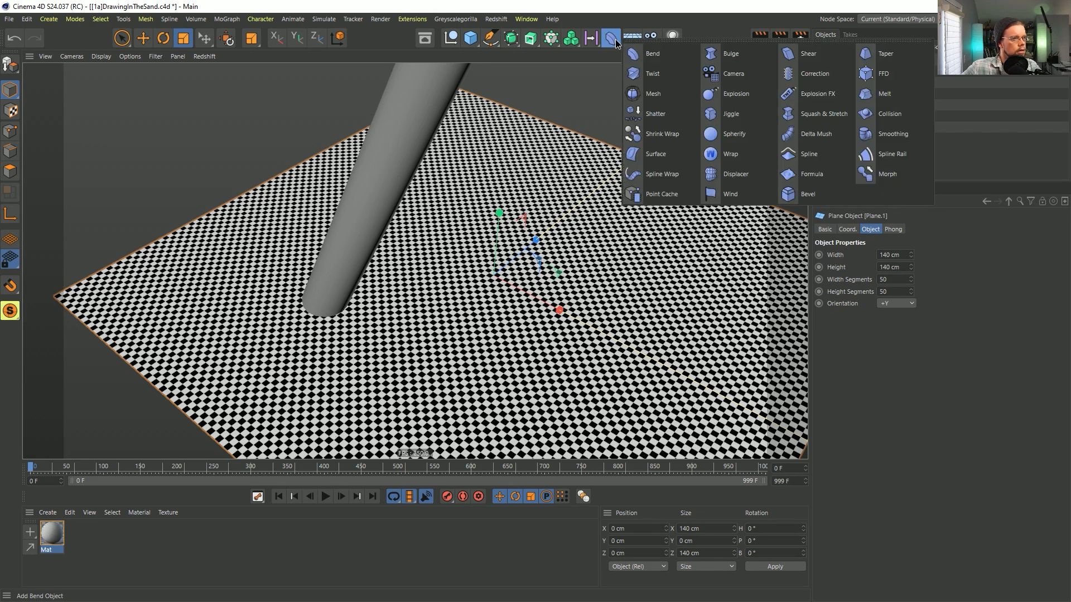
{"action": "left_click", "coordinate": [880, 174]}
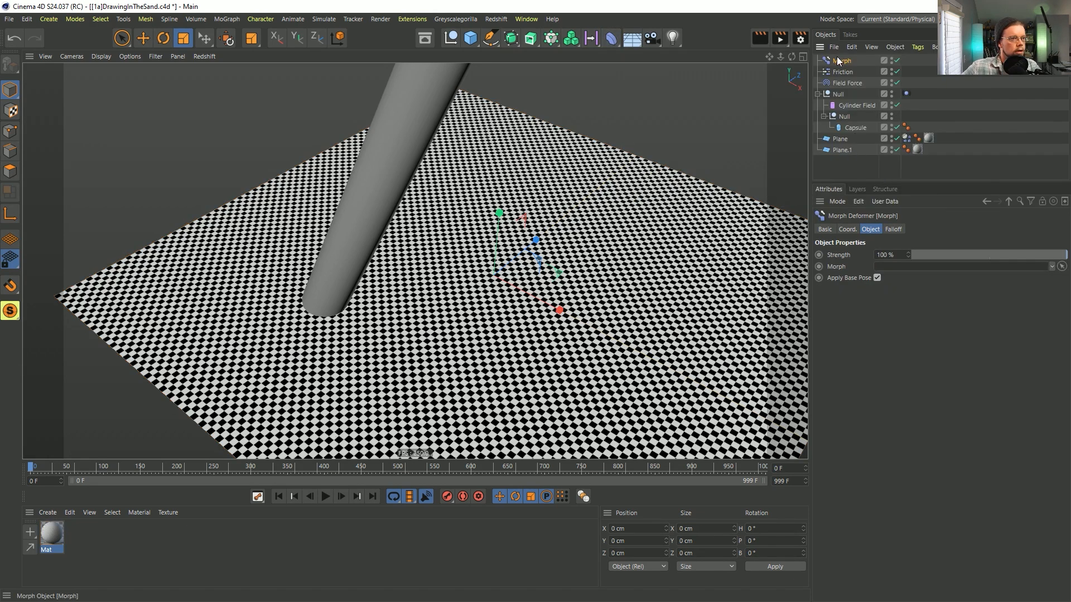
{"action": "key", "text": "Delete"}
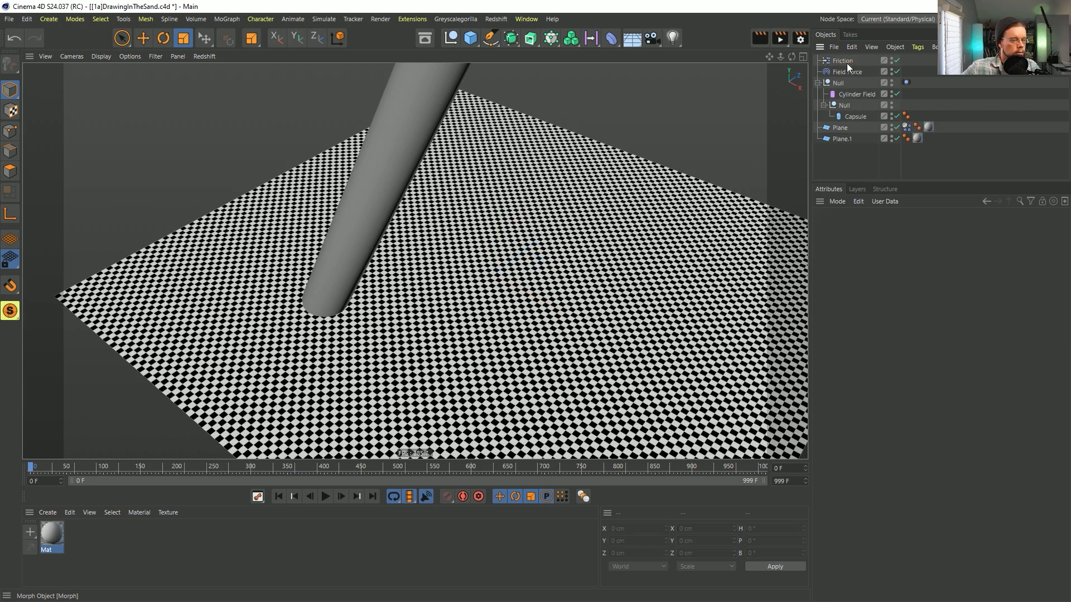
Add a Pose Morph tag with Points mixing to the duplicated plane.
{"action": "right_click", "coordinate": [843, 142]}
{"action": "mouse_move", "coordinate": [890, 164]}
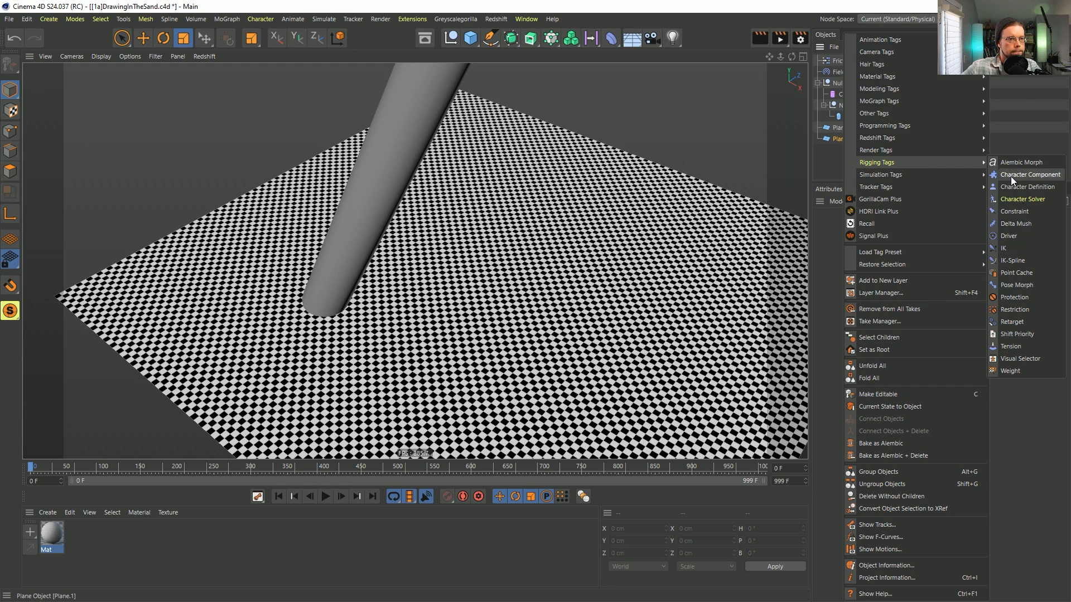
{"action": "left_click", "coordinate": [1015, 286]}
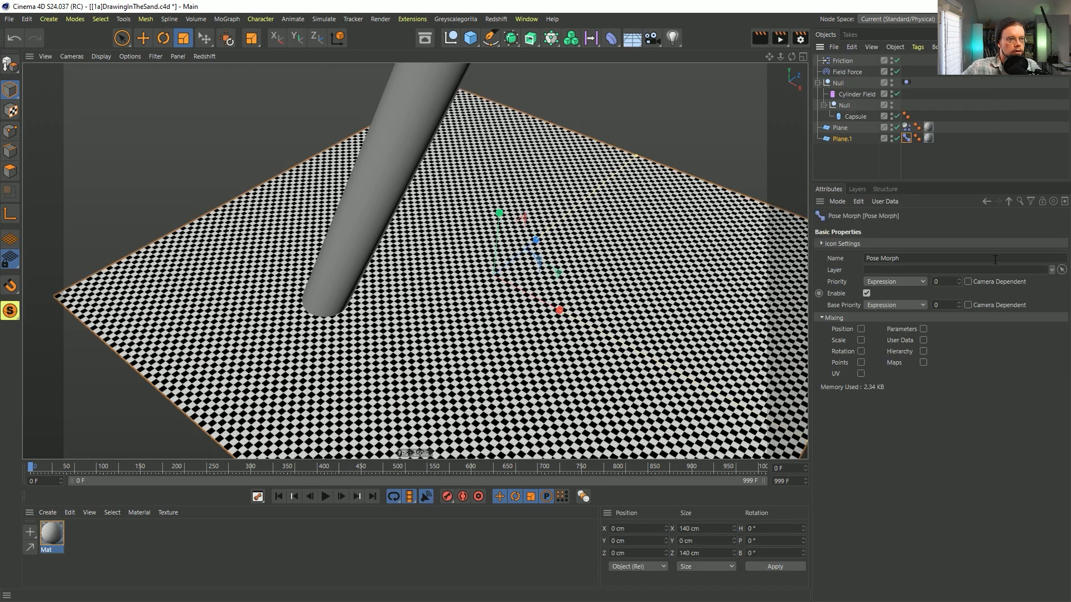
{"action": "left_click", "coordinate": [861, 363]}
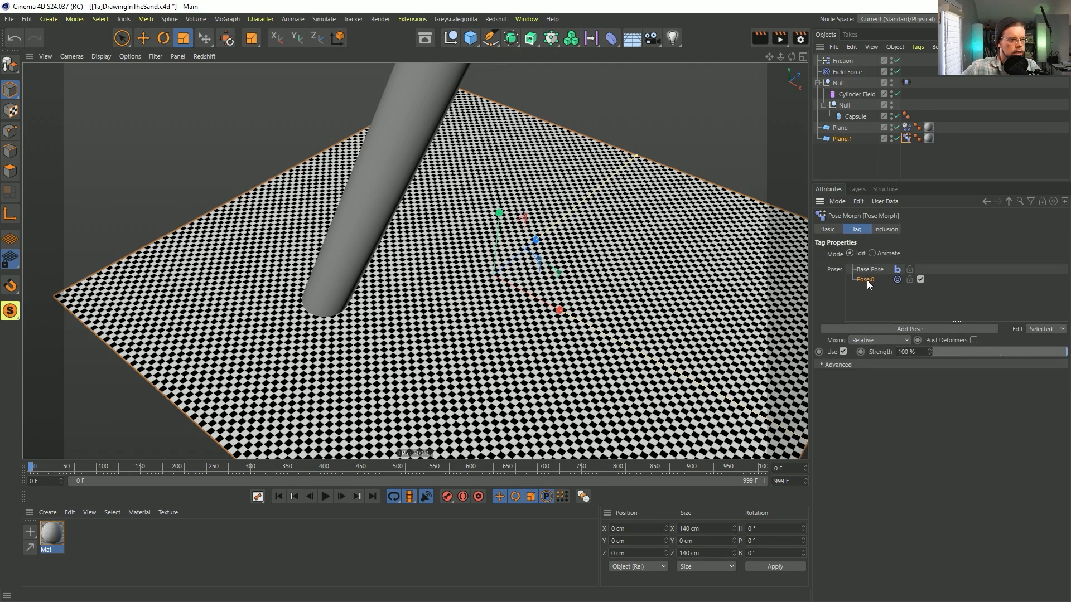
Set the original soft body plane as Pose.0's target, with that plane hidden, and play the simulation to check the morph in Animate mode.
{"action": "left_click", "coordinate": [852, 364]}
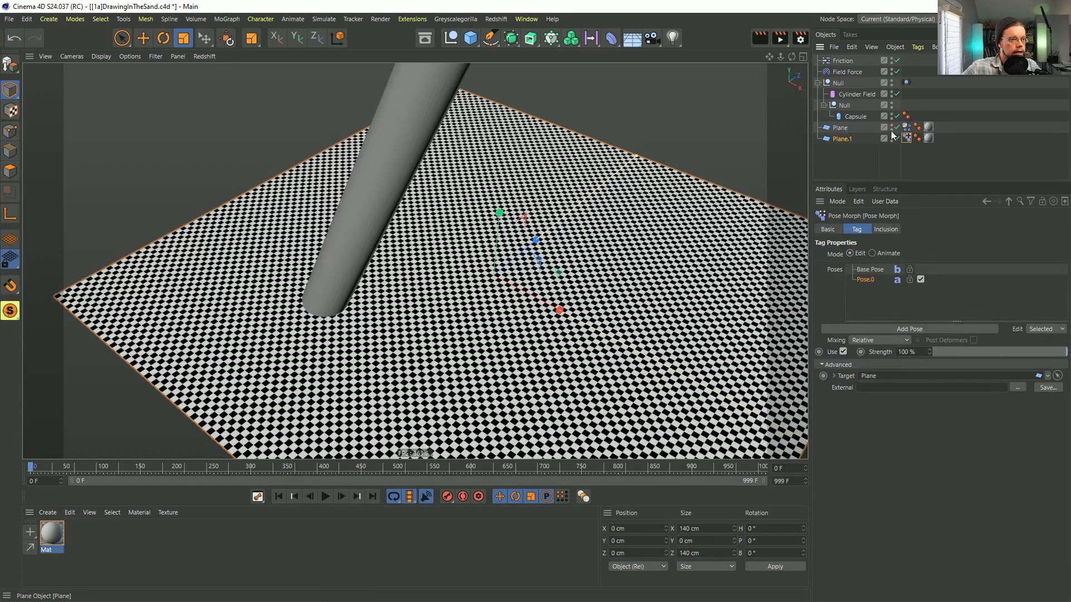
{"action": "left_click", "coordinate": [319, 497]}
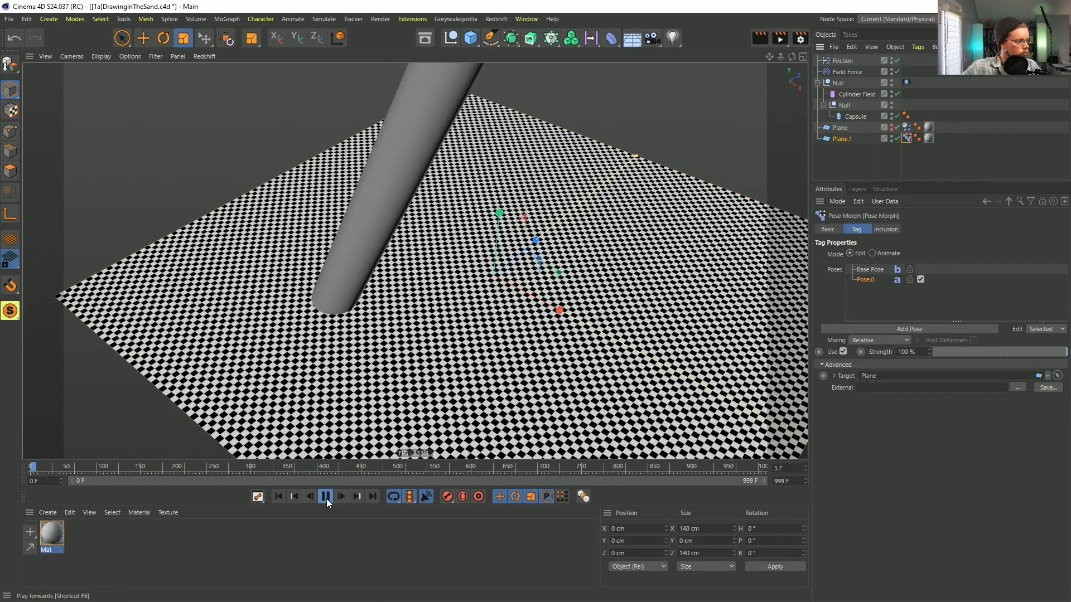
{"action": "left_click", "coordinate": [879, 253]}
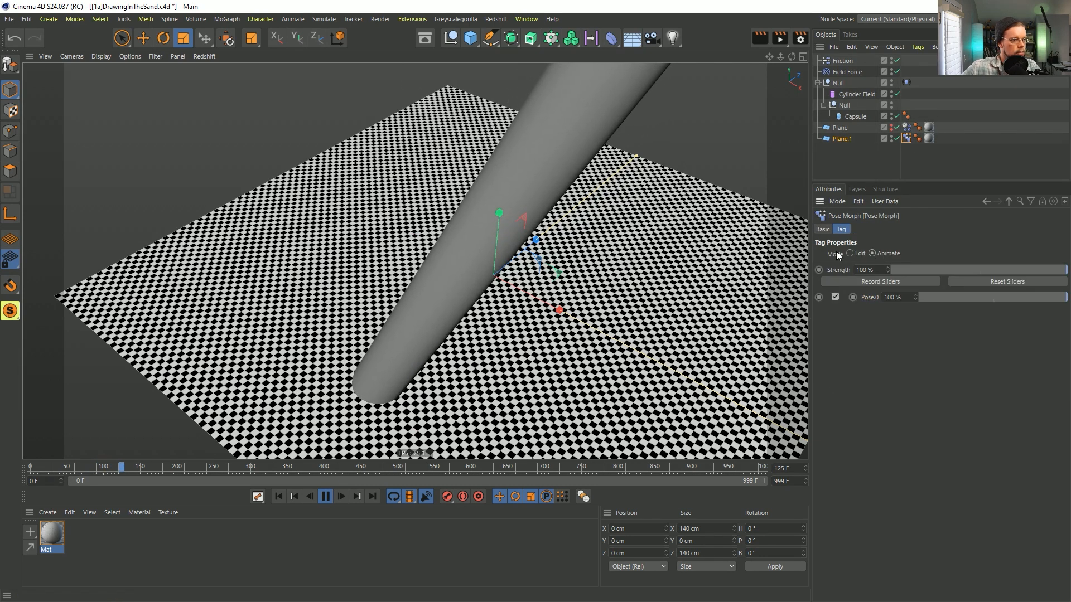
{"action": "left_click", "coordinate": [851, 253]}
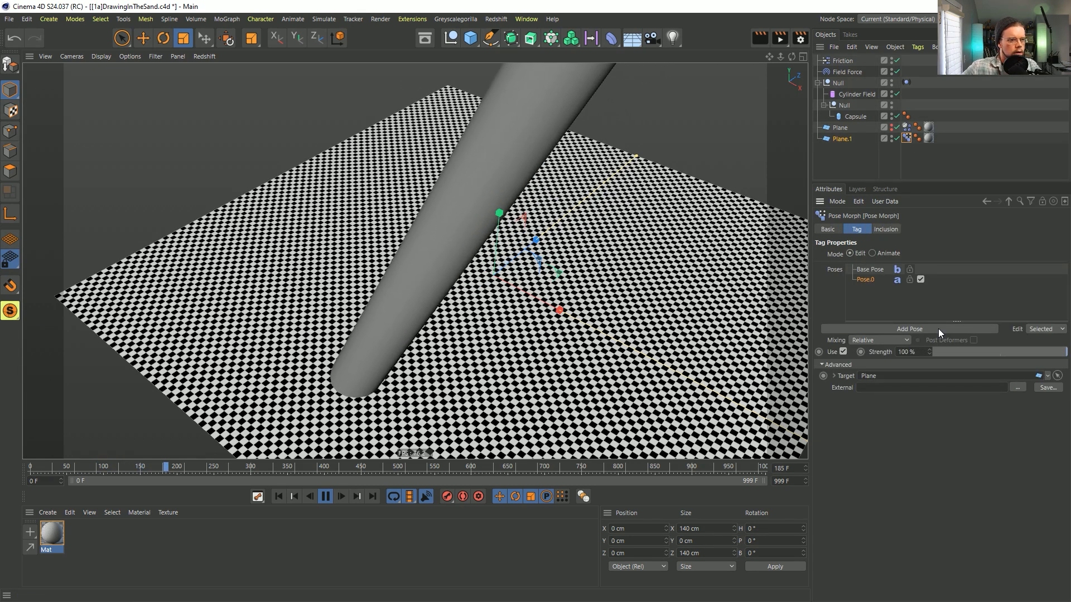
Set the Pose Morph tag's Expression priority to 1 and its base priority to 0.
{"action": "left_click", "coordinate": [833, 229]}
{"action": "left_click", "coordinate": [859, 229]}
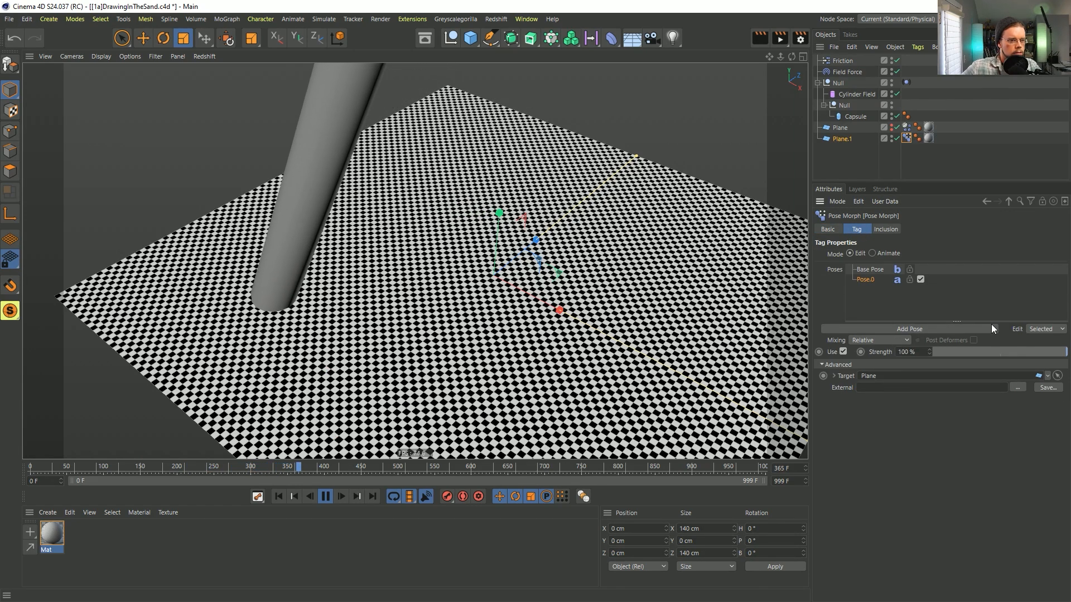
{"action": "left_click", "coordinate": [828, 228]}
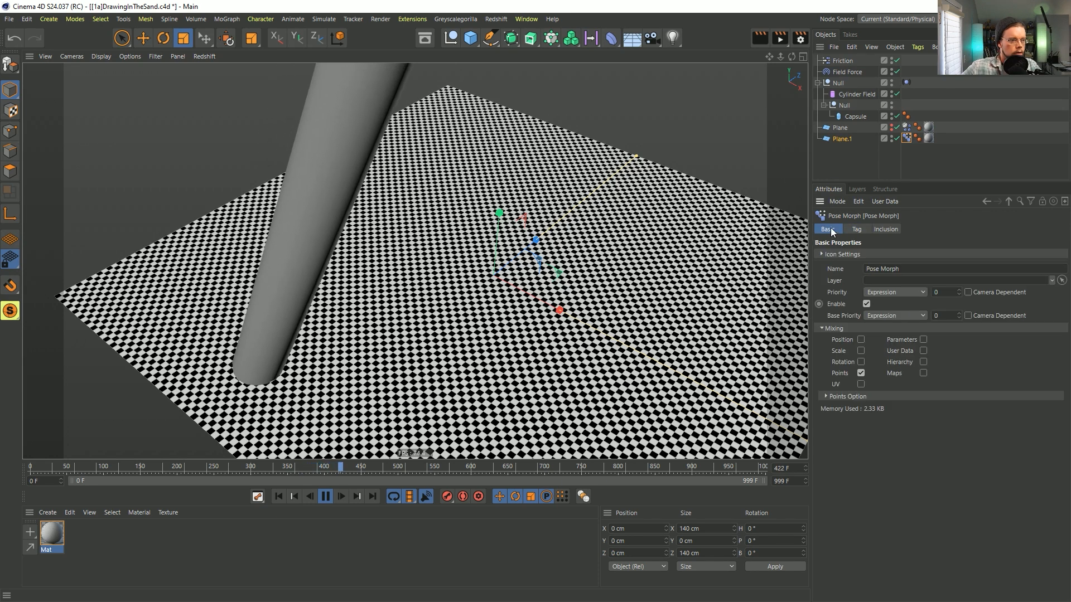
{"action": "left_click", "coordinate": [960, 313]}
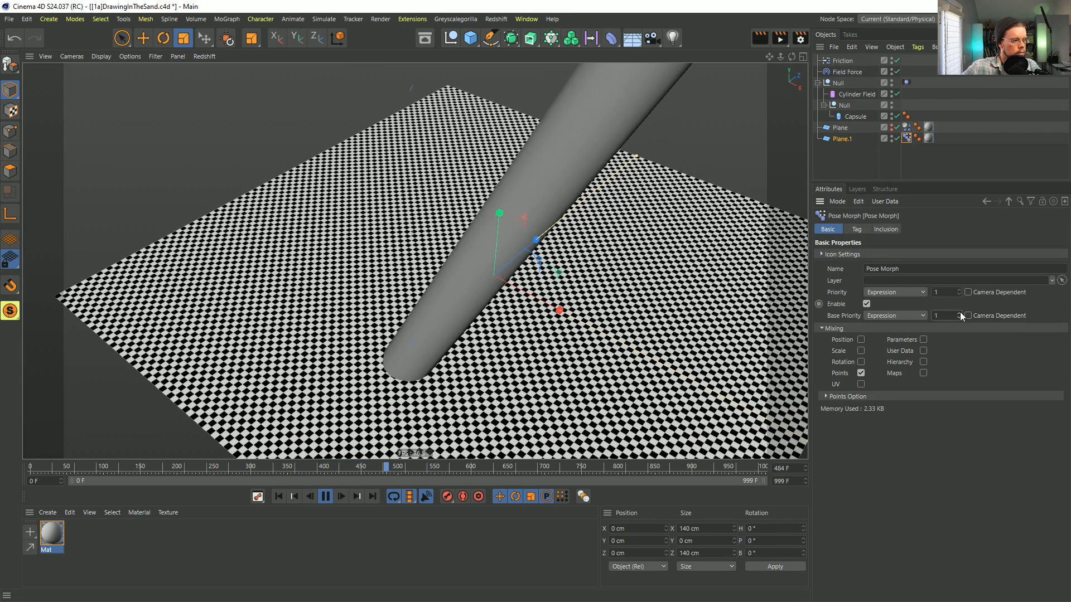
{"action": "left_click", "coordinate": [959, 294]}
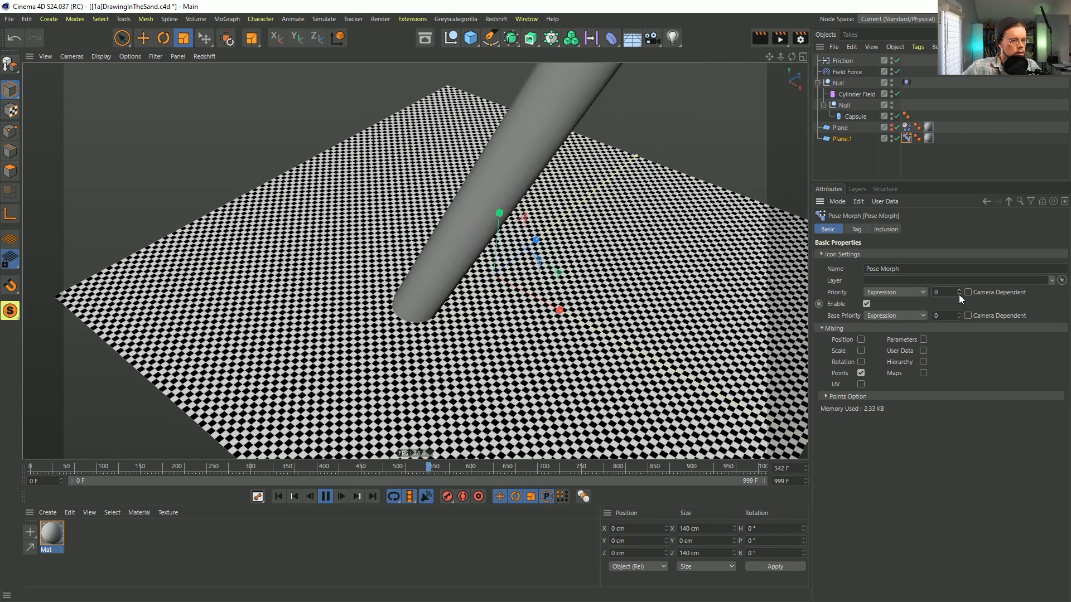
{"action": "left_click", "coordinate": [959, 290]}
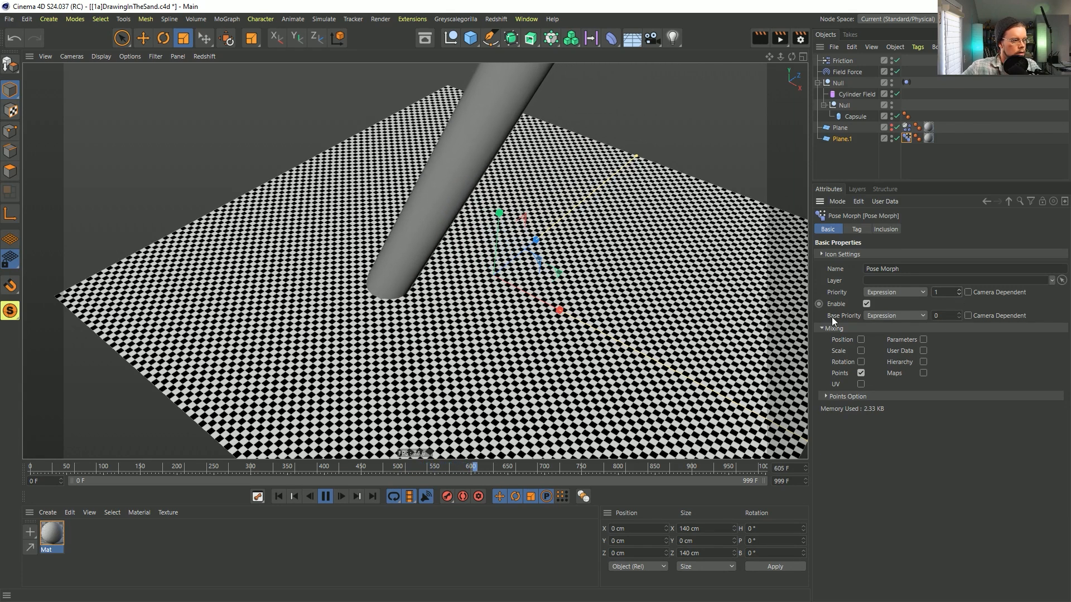
Switch the Pose Morph tag to Animate mode and rewind the animation to the first frame.
{"action": "left_click", "coordinate": [857, 228]}
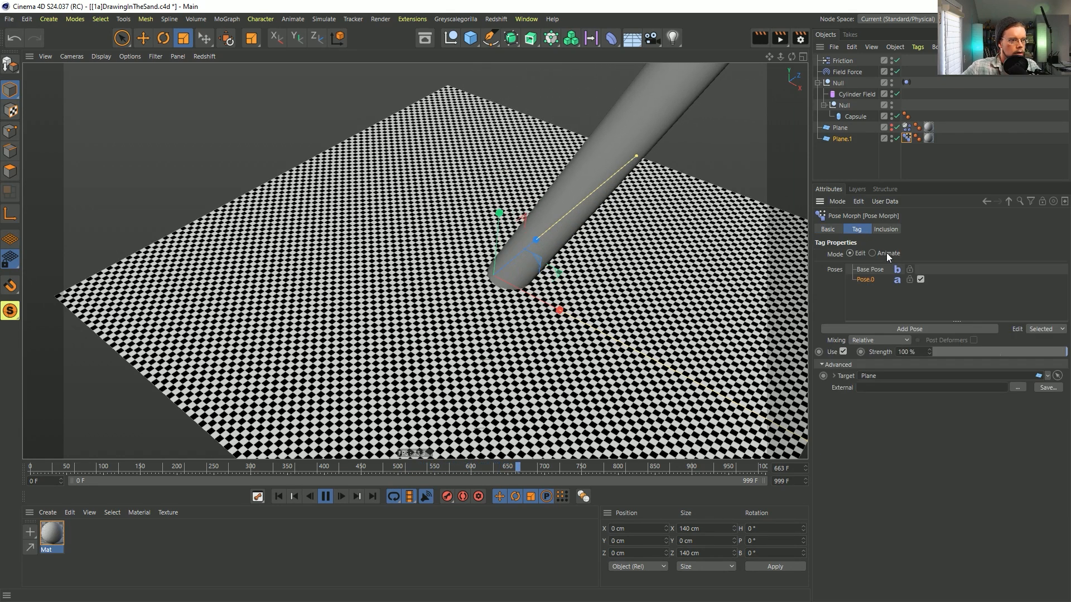
{"action": "left_click", "coordinate": [884, 253]}
{"action": "left_click", "coordinate": [325, 496]}
{"action": "left_click", "coordinate": [279, 496]}
Try converting both planes to editable polygon objects, test the simulation playback, and undo the conversion.
{"action": "left_click", "coordinate": [842, 128], "text": "ctrl"}
{"action": "key", "text": "c"}
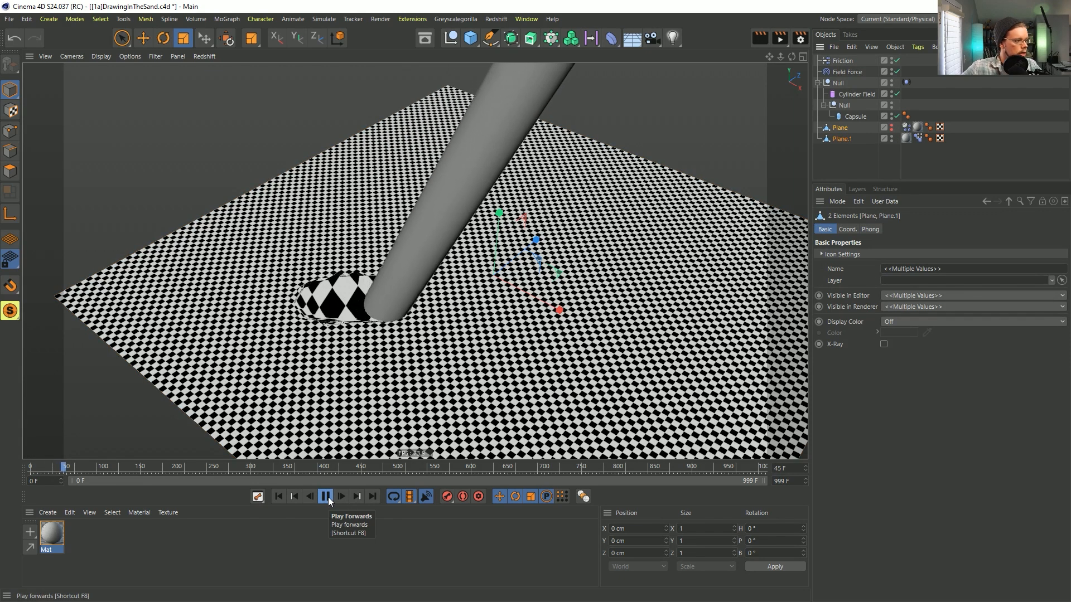
{"action": "left_click", "coordinate": [326, 496]}
{"action": "left_click", "coordinate": [280, 497]}
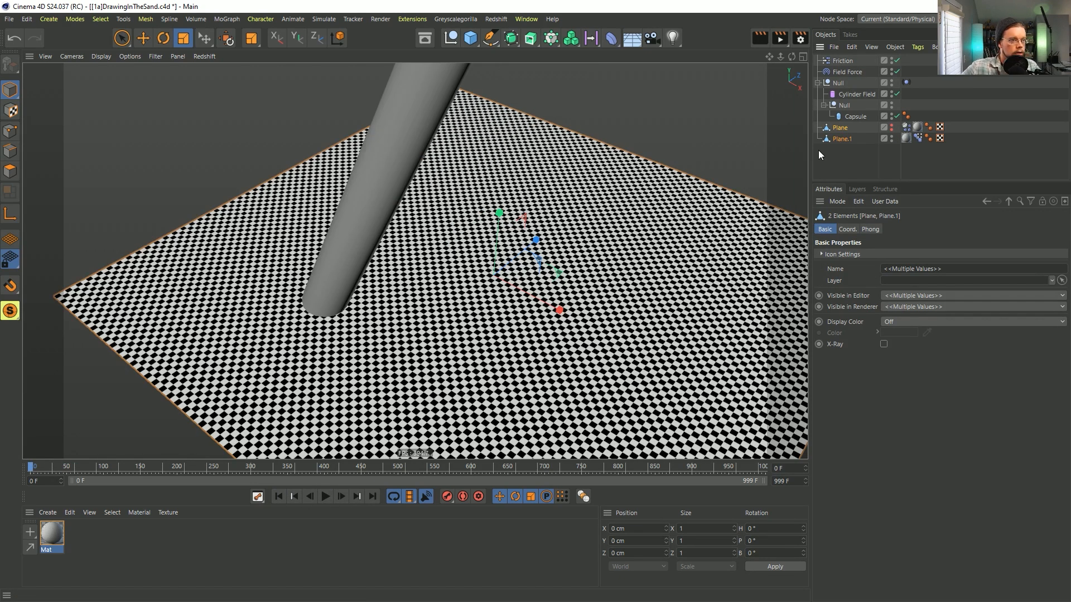
{"action": "key", "text": "ctrl+z"}
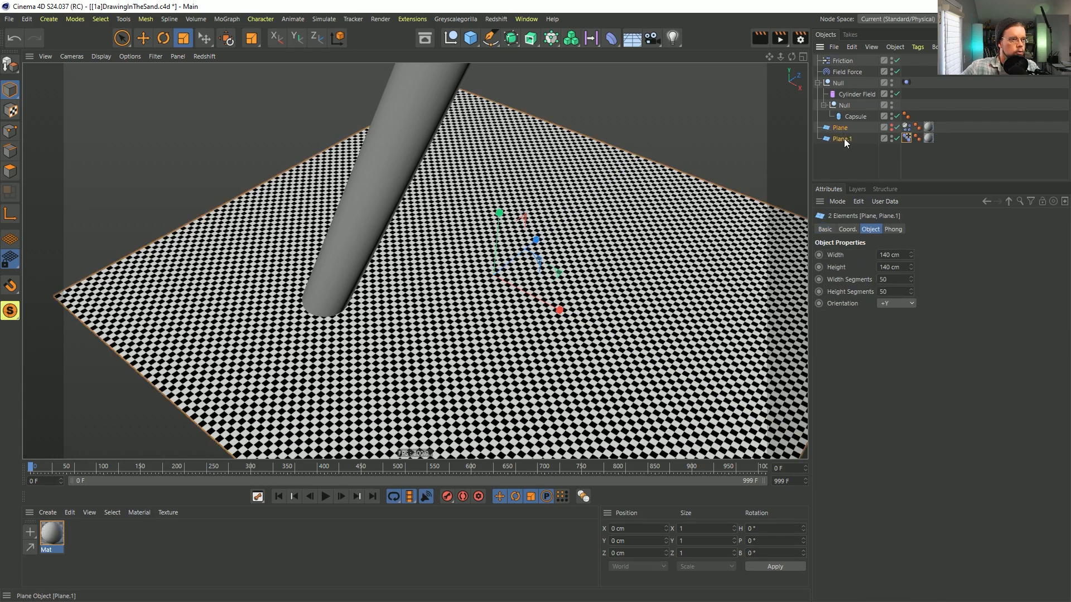
Add a Recall tag to the original soft body plane.
{"action": "left_click", "coordinate": [840, 129]}
{"action": "right_click", "coordinate": [841, 129]}
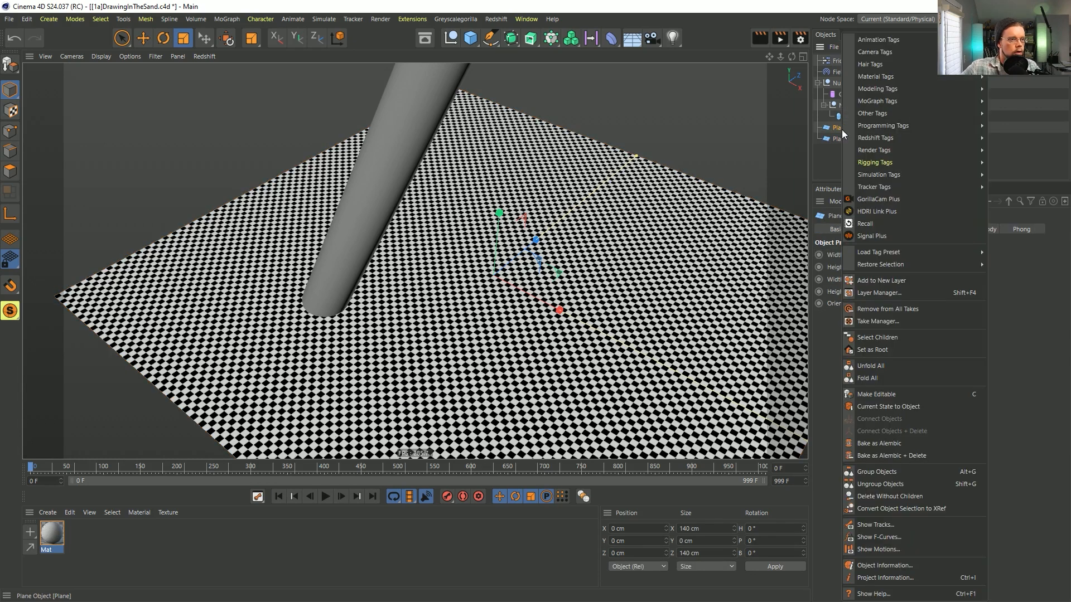
{"action": "left_click", "coordinate": [874, 226]}
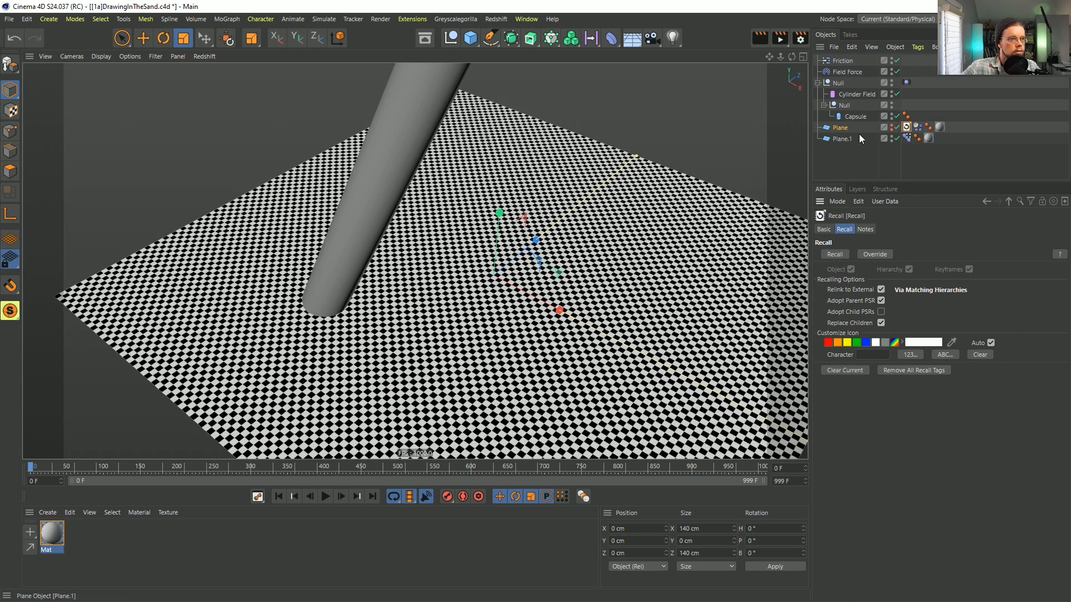
Try the simulation once more with both planes made editable and the Recall tag in place, and undo the conversion.
{"action": "left_click", "coordinate": [840, 128]}
{"action": "left_click", "coordinate": [840, 140], "text": "shift"}
{"action": "key", "text": "c"}
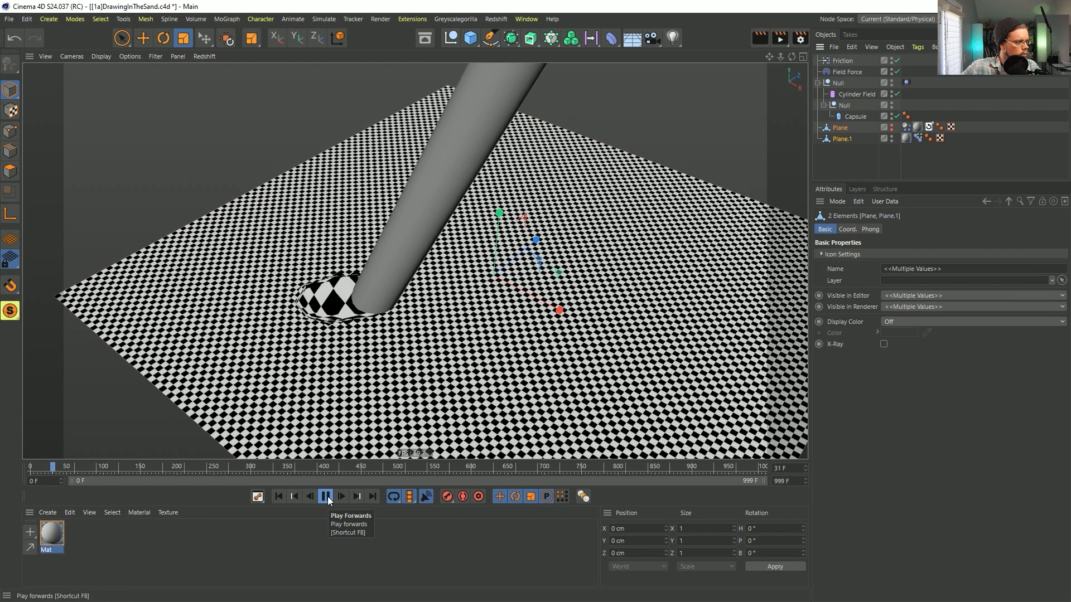
{"action": "left_click", "coordinate": [842, 140]}
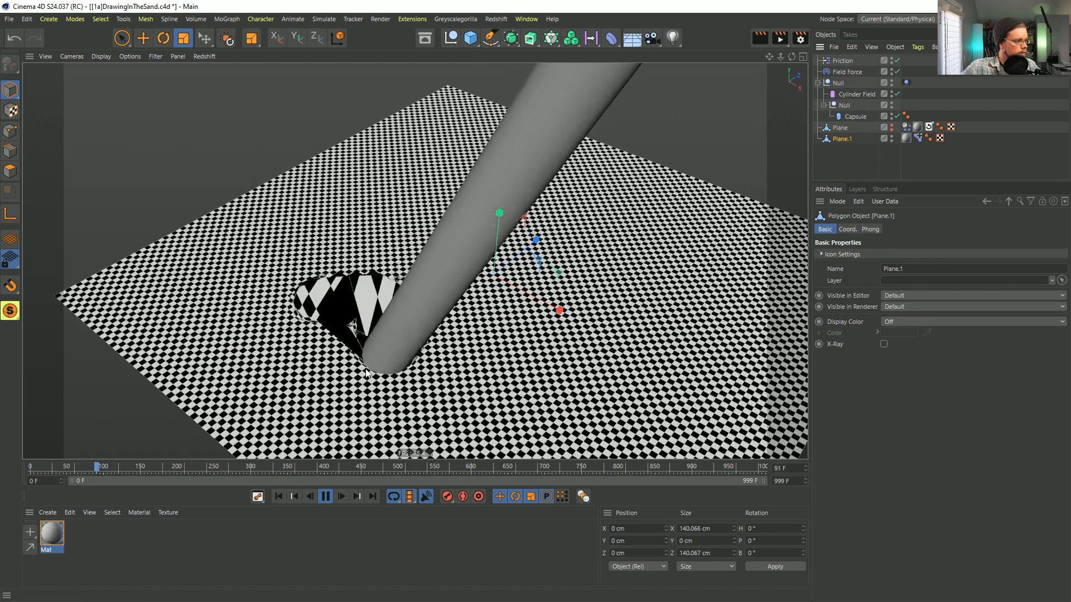
{"action": "left_click", "coordinate": [325, 497]}
{"action": "left_click", "coordinate": [278, 497]}
{"action": "left_click", "coordinate": [872, 130], "text": "ctrl"}
{"action": "key", "text": "ctrl+z"}
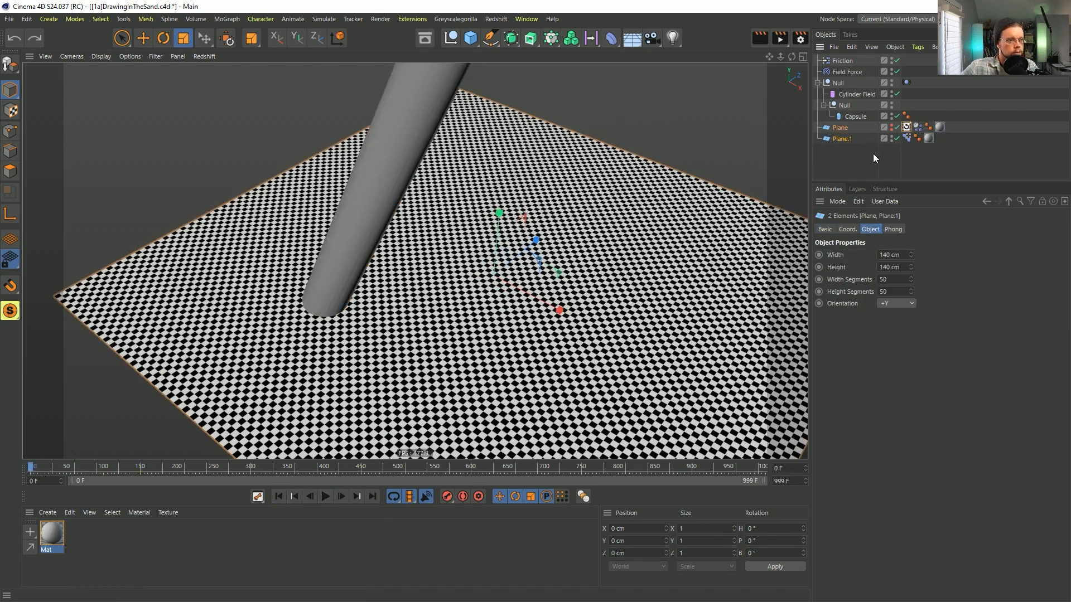
Make only the duplicate Plane.1 editable and play the simulation from the first frame.
{"action": "left_click", "coordinate": [838, 139]}
{"action": "key", "text": "c"}
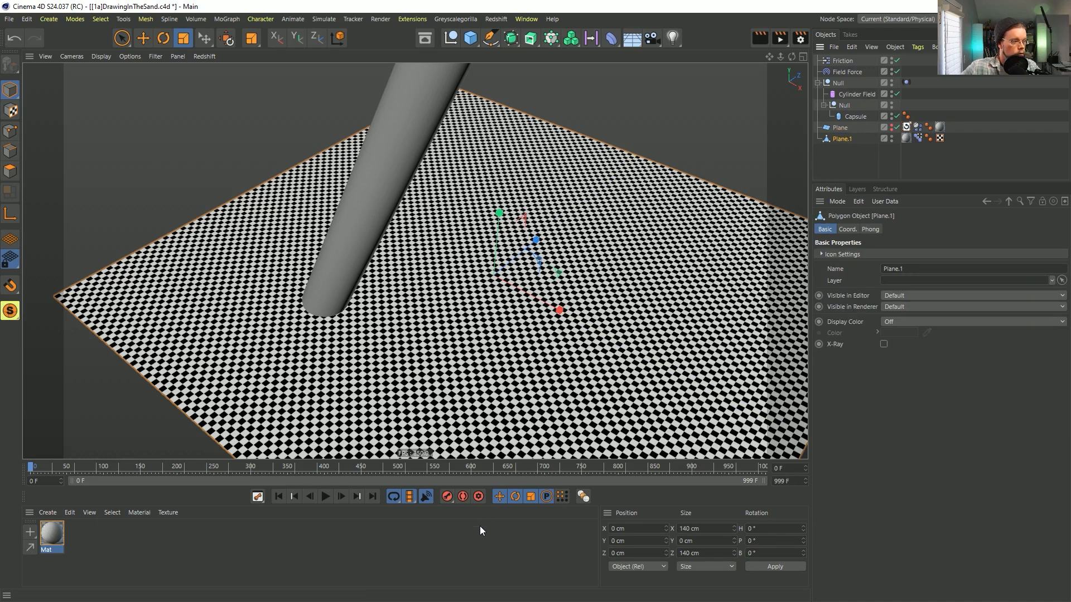
{"action": "left_click", "coordinate": [326, 496]}
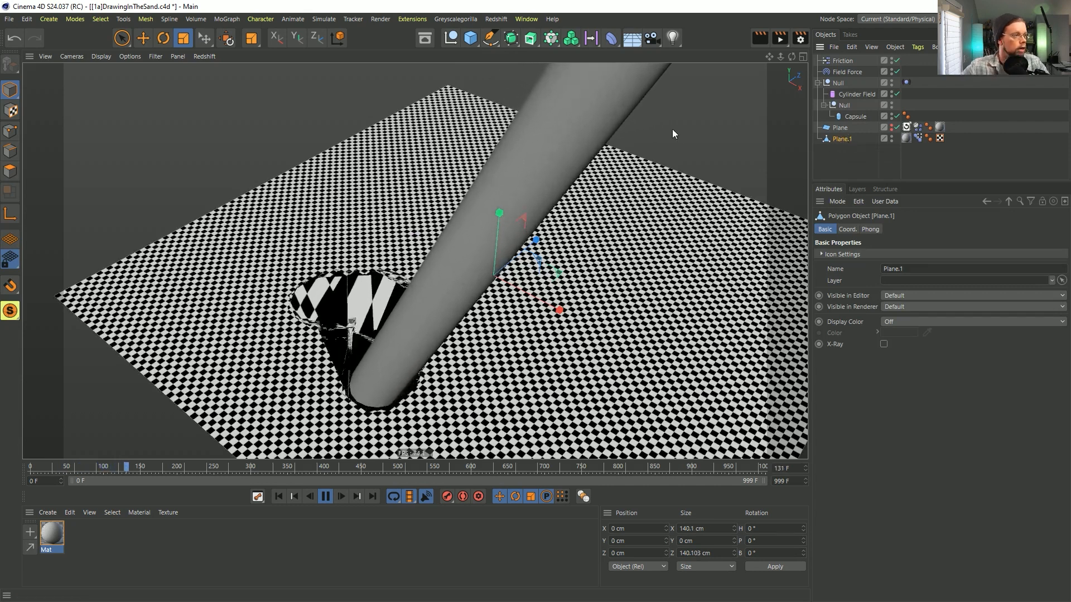
Add a Smoothing deformer as a child of Plane.1.
{"action": "left_click", "coordinate": [611, 37]}
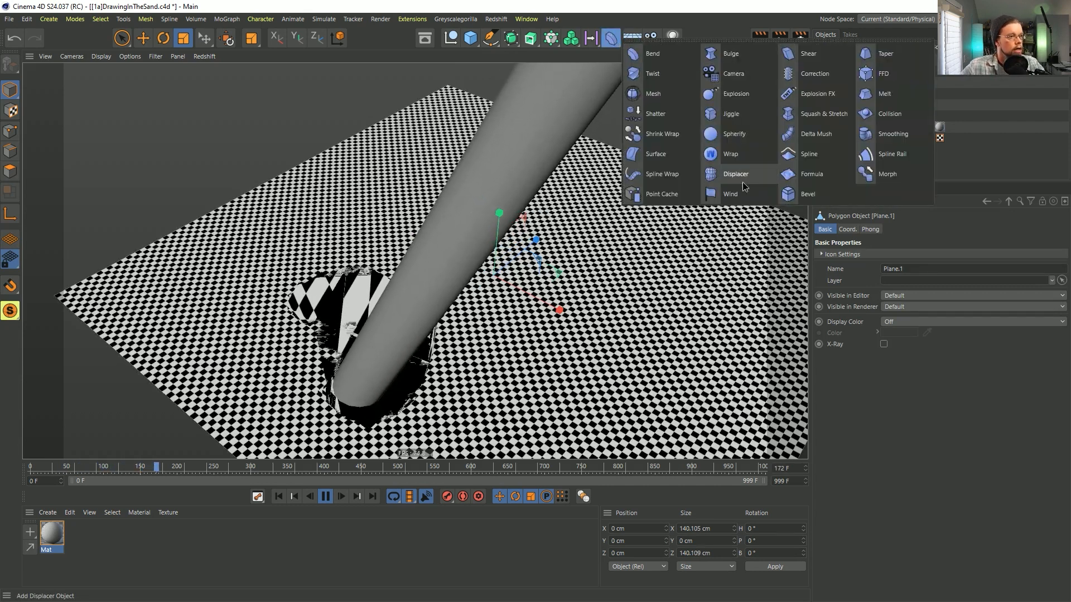
{"action": "left_click", "coordinate": [612, 39]}
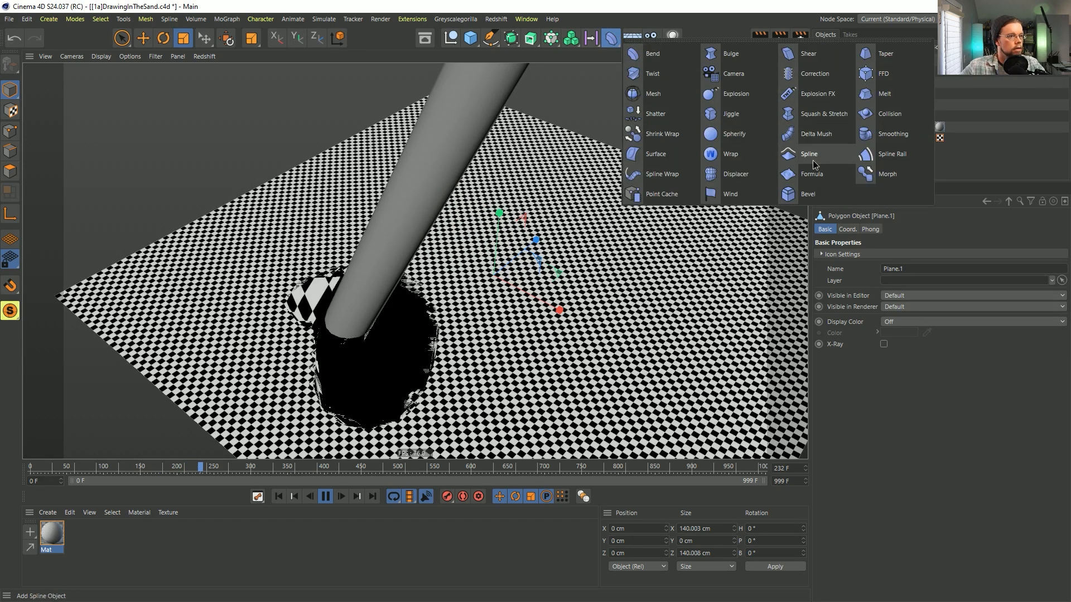
{"action": "left_click", "coordinate": [894, 132]}
{"action": "left_click_drag", "start_coordinate": [862, 62], "coordinate": [839, 150]}
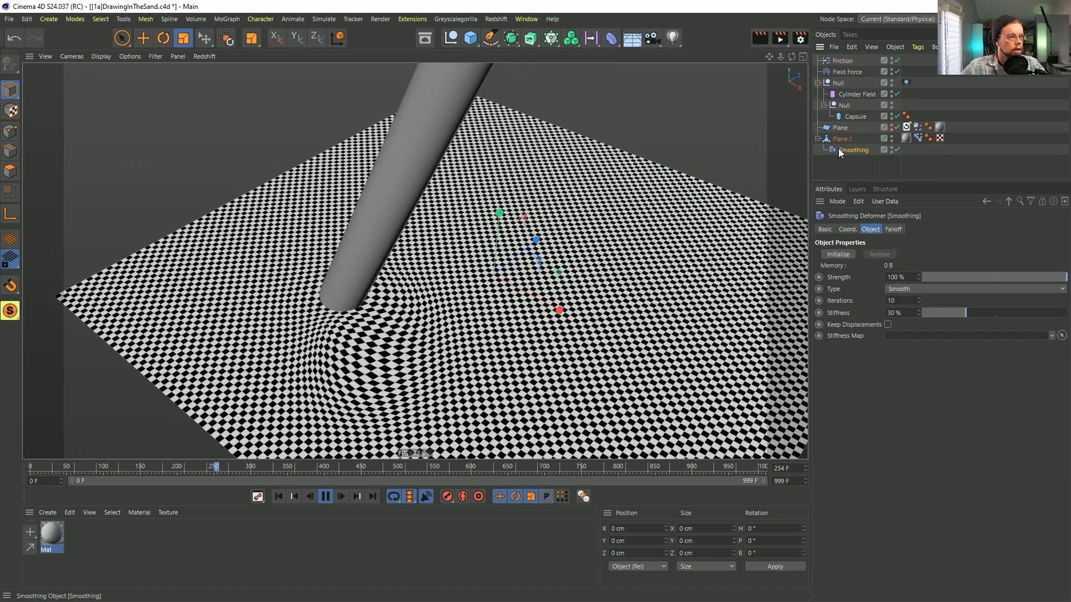
Try the Smoothing deformer with 0% stiffness and 1 iteration, replaying the simulation from the start.
{"action": "left_click_drag", "start_coordinate": [973, 316], "coordinate": [959, 396]}
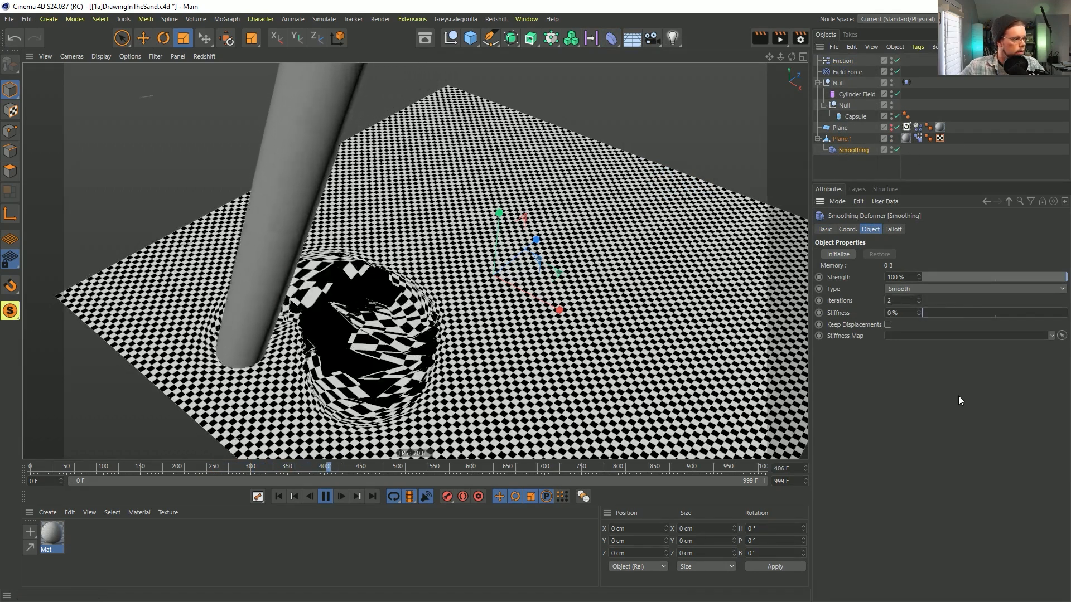
{"action": "left_click", "coordinate": [919, 303]}
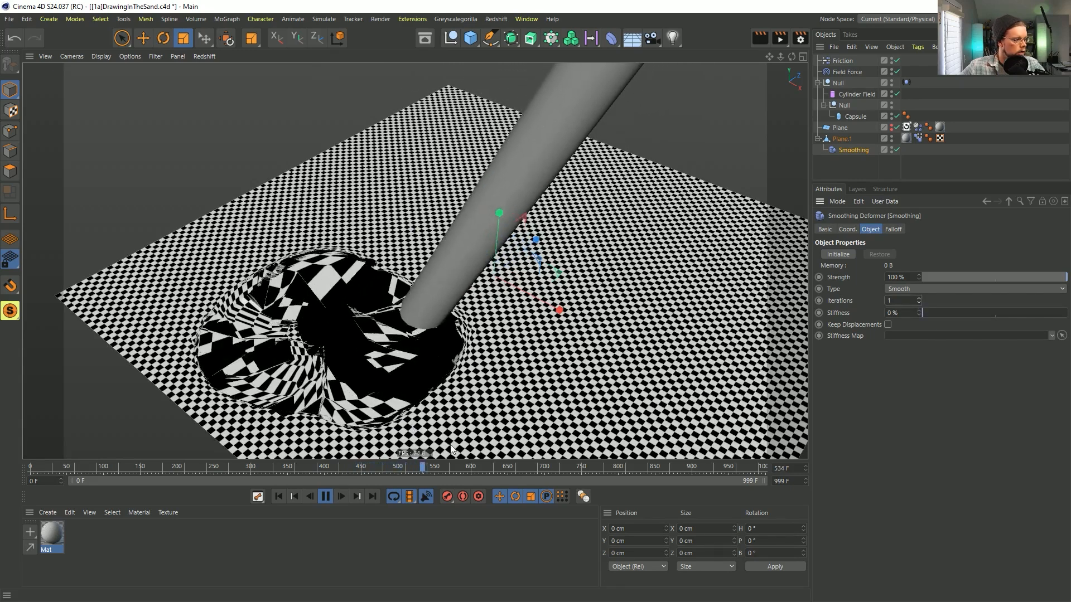
{"action": "left_click", "coordinate": [325, 496]}
{"action": "left_click", "coordinate": [278, 496]}
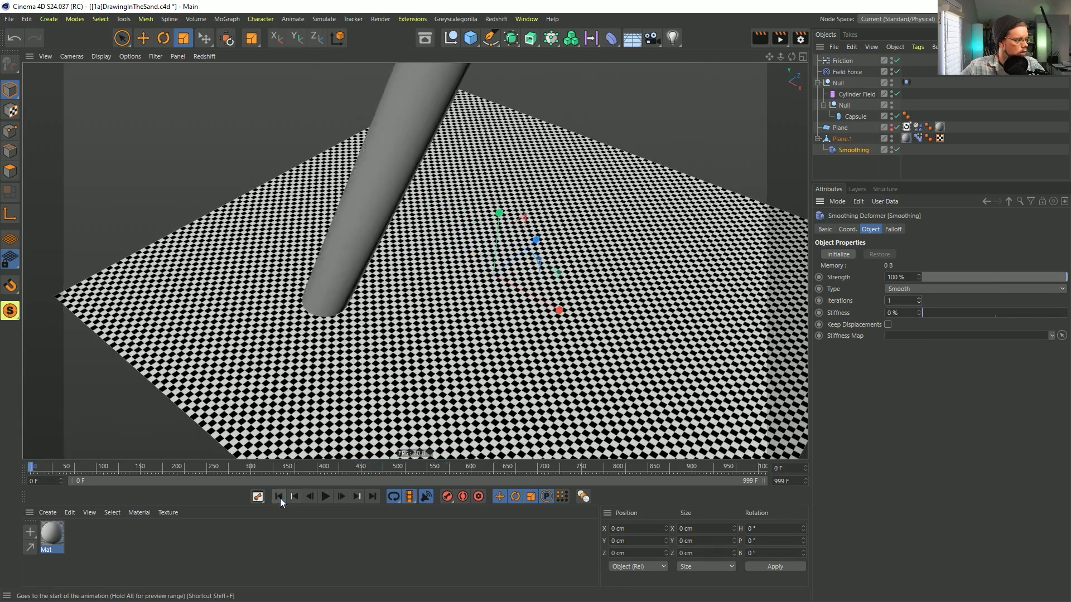
{"action": "left_click", "coordinate": [326, 496]}
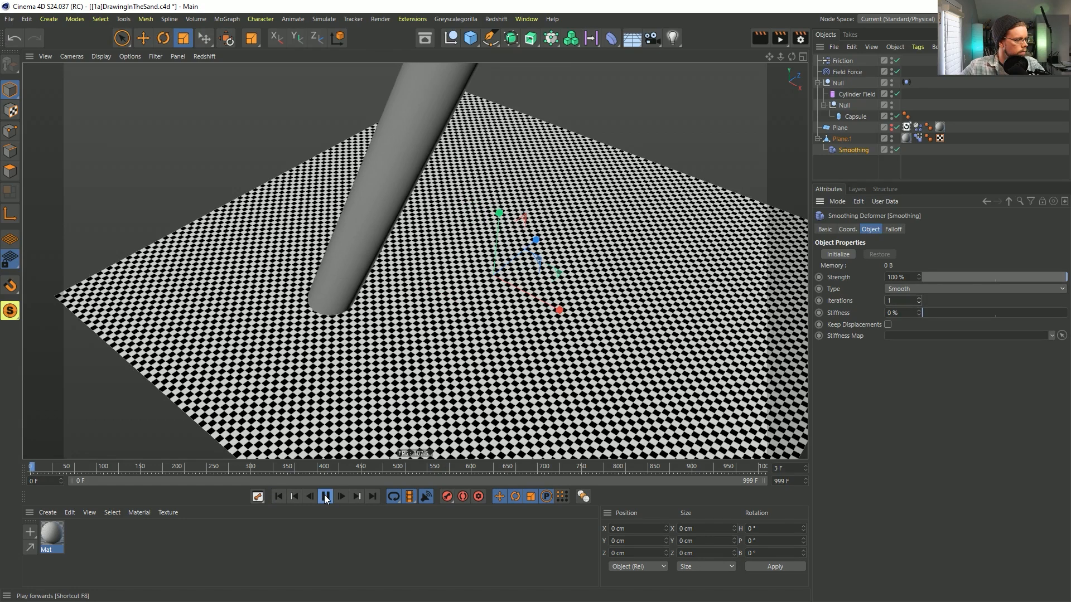
Try 5 iterations on the Smoothing deformer while the simulation plays, and stop playback at frame 490.
{"action": "left_click", "coordinate": [919, 297]}
{"action": "left_click", "coordinate": [920, 298]}
{"action": "left_click", "coordinate": [920, 297]}
{"action": "left_click", "coordinate": [919, 298]}
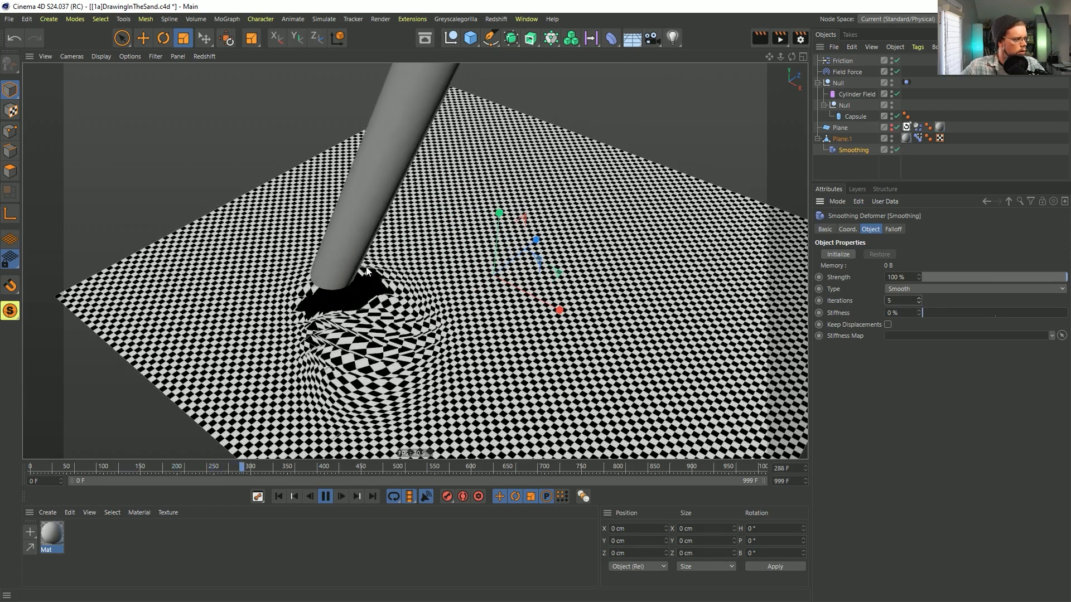
{"action": "left_click", "coordinate": [279, 497]}
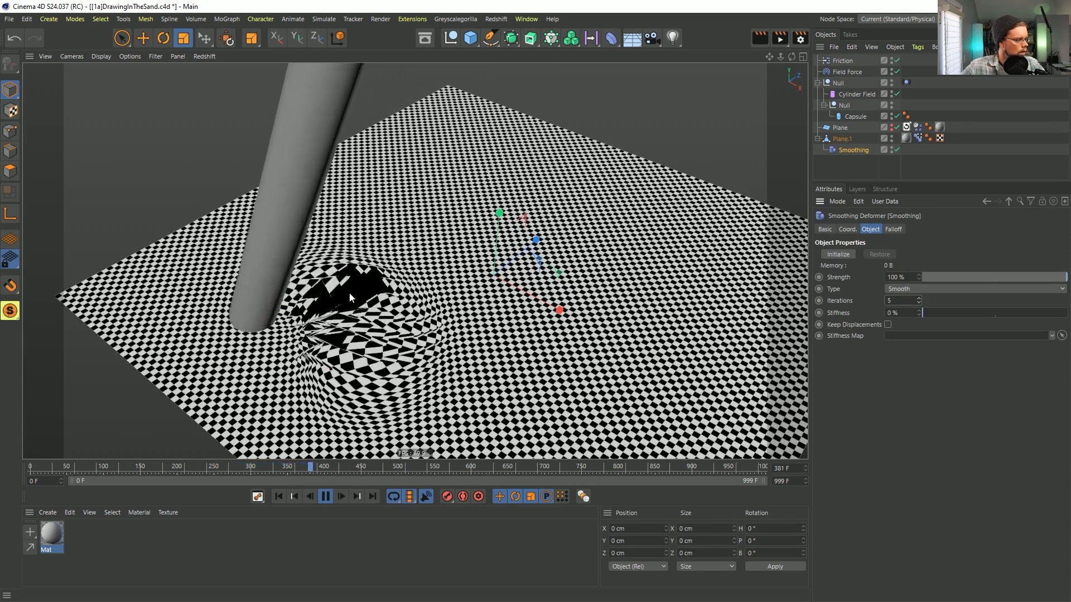
{"action": "left_click", "coordinate": [325, 496]}
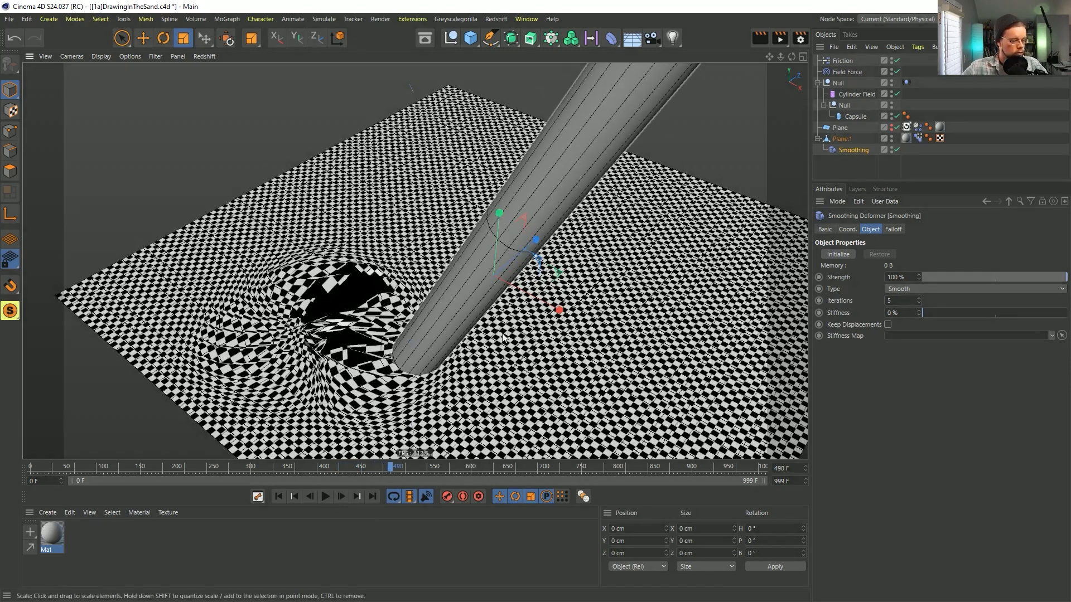
Move the checker material tag from Plane.1 to the Smoothing deformer to inspect the dented mesh without its texture.
{"action": "left_click_drag", "start_coordinate": [911, 154], "coordinate": [909, 151]}
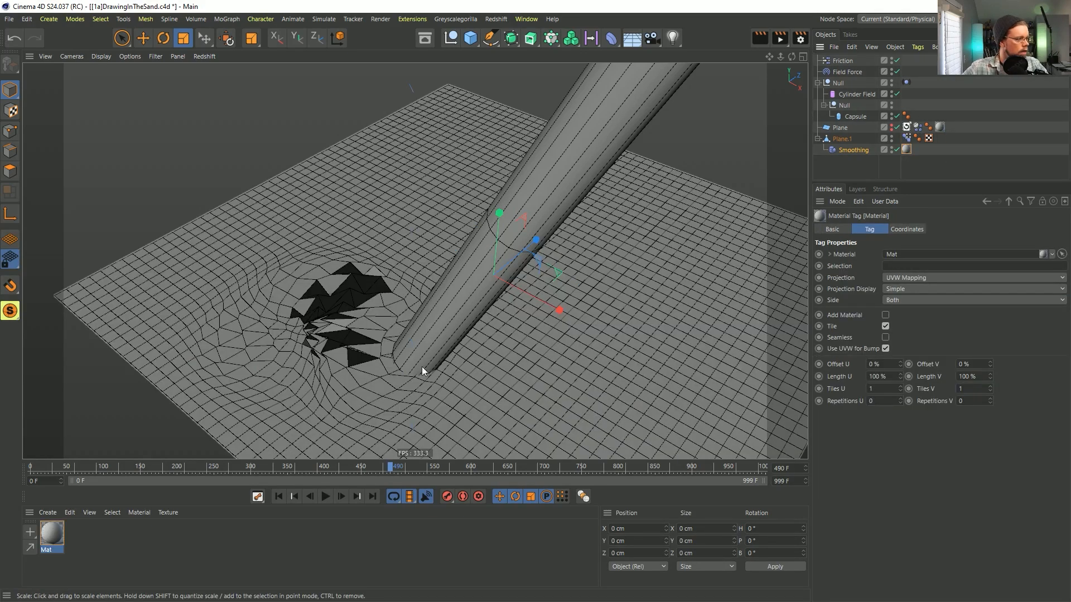
{"action": "left_click_drag", "start_coordinate": [334, 344], "coordinate": [336, 365], "text": "alt"}
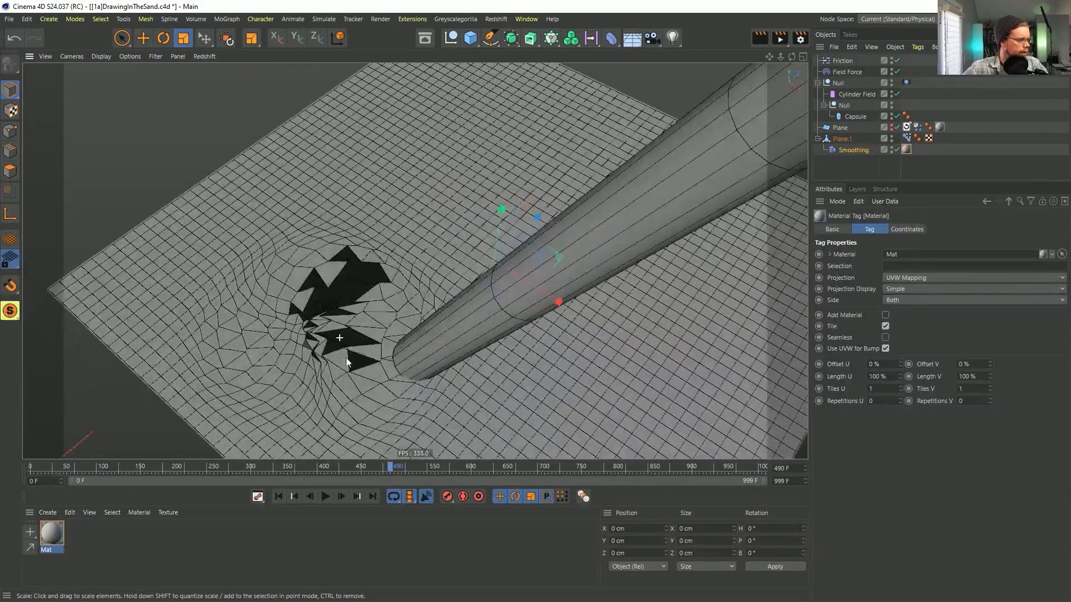
Set the Smoothing deformer's stiffness to 22% and iterations to 7, and replay the simulation from the first frame.
{"action": "left_click", "coordinate": [862, 150]}
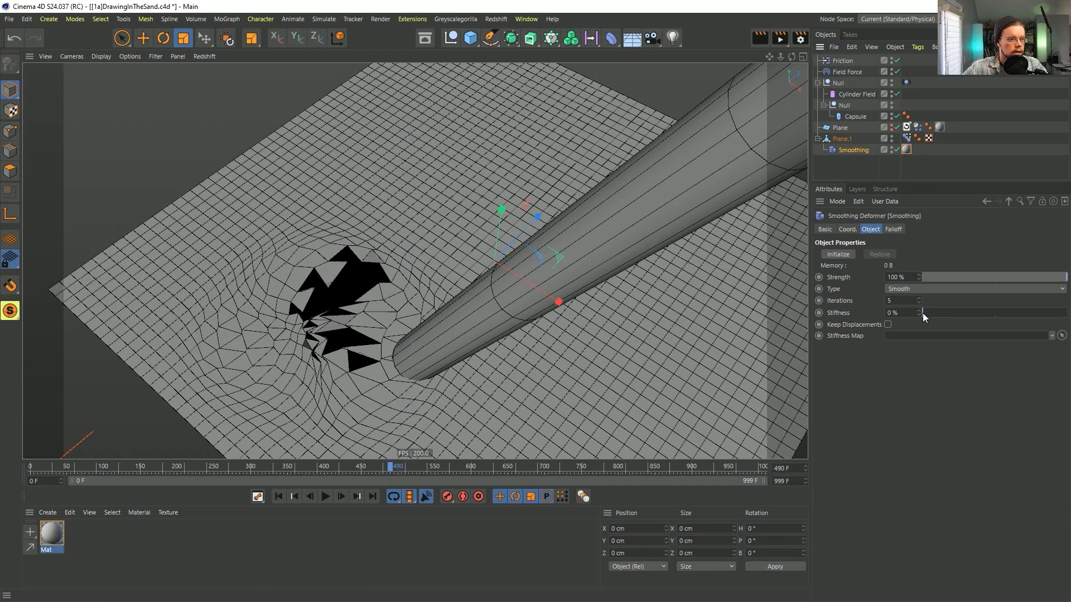
{"action": "left_click_drag", "start_coordinate": [927, 312], "coordinate": [954, 320]}
{"action": "left_click", "coordinate": [919, 297]}
{"action": "left_click", "coordinate": [919, 298]}
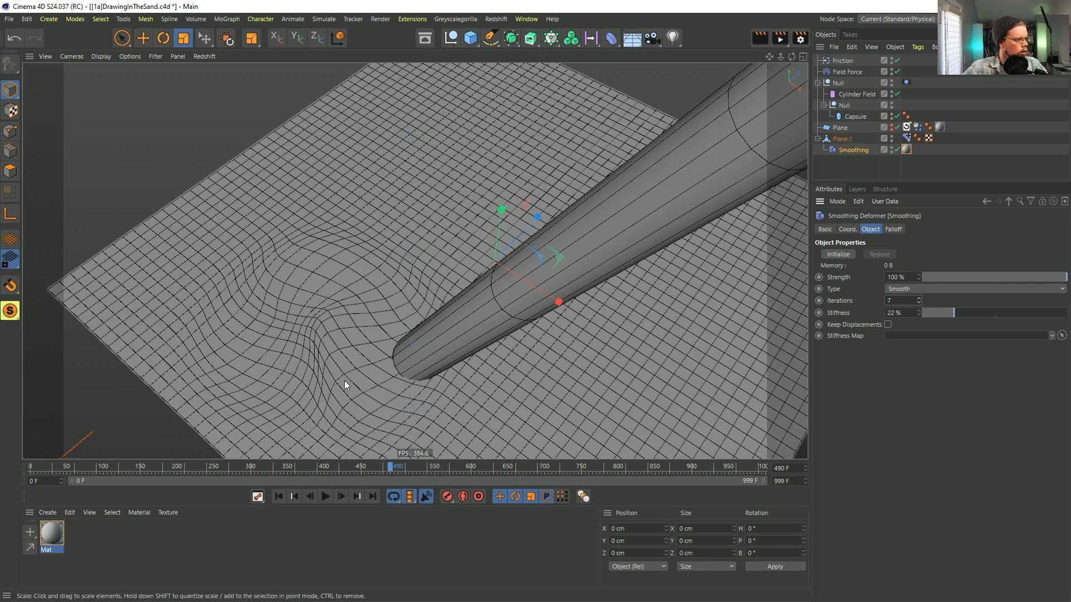
{"action": "left_click", "coordinate": [278, 496]}
{"action": "left_click", "coordinate": [327, 497]}
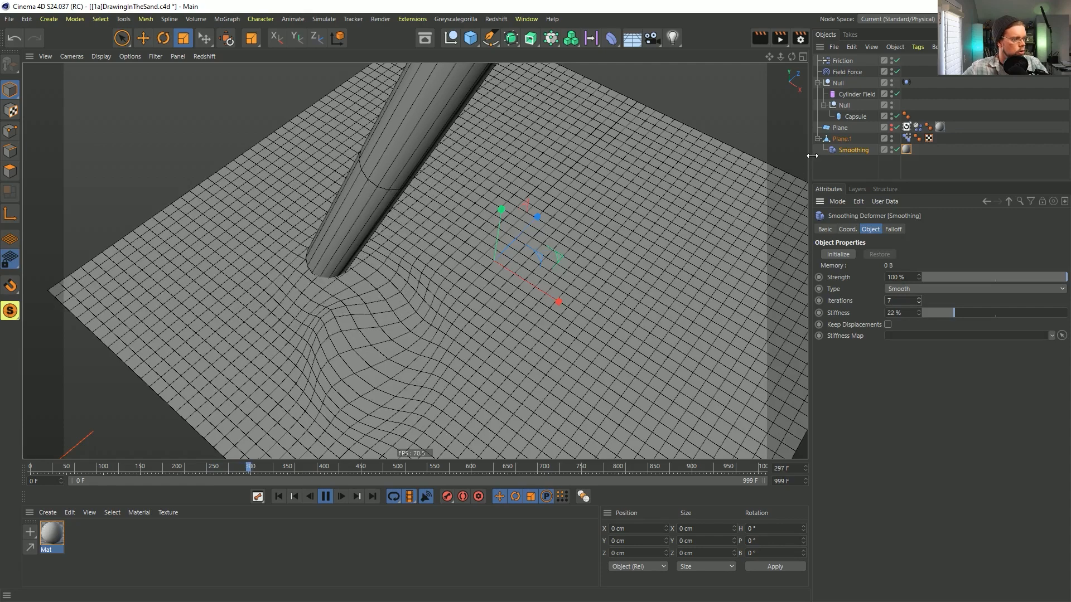
Move the checker material tag from the Smoothing deformer back to Plane.1, replay the simulation from the start, and return to the first frame.
{"action": "left_click_drag", "start_coordinate": [948, 134], "coordinate": [949, 140]}
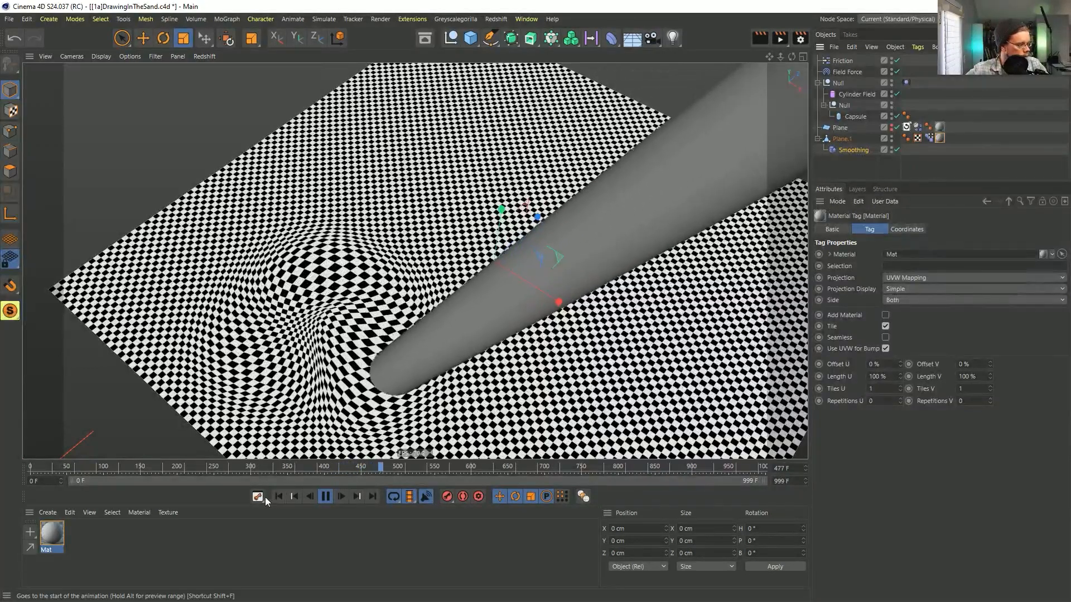
{"action": "left_click", "coordinate": [277, 497]}
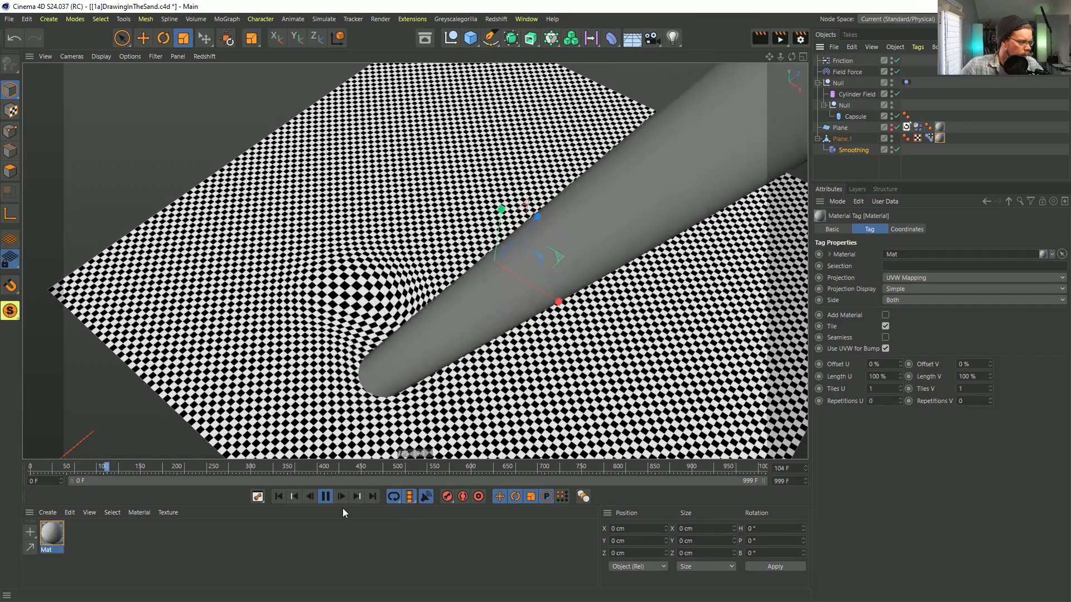
{"action": "left_click", "coordinate": [326, 496]}
{"action": "left_click", "coordinate": [279, 497]}
Save the scene file with the simulation at its first frame.
{"action": "left_click_drag", "start_coordinate": [361, 266], "coordinate": [377, 233], "text": "alt"}
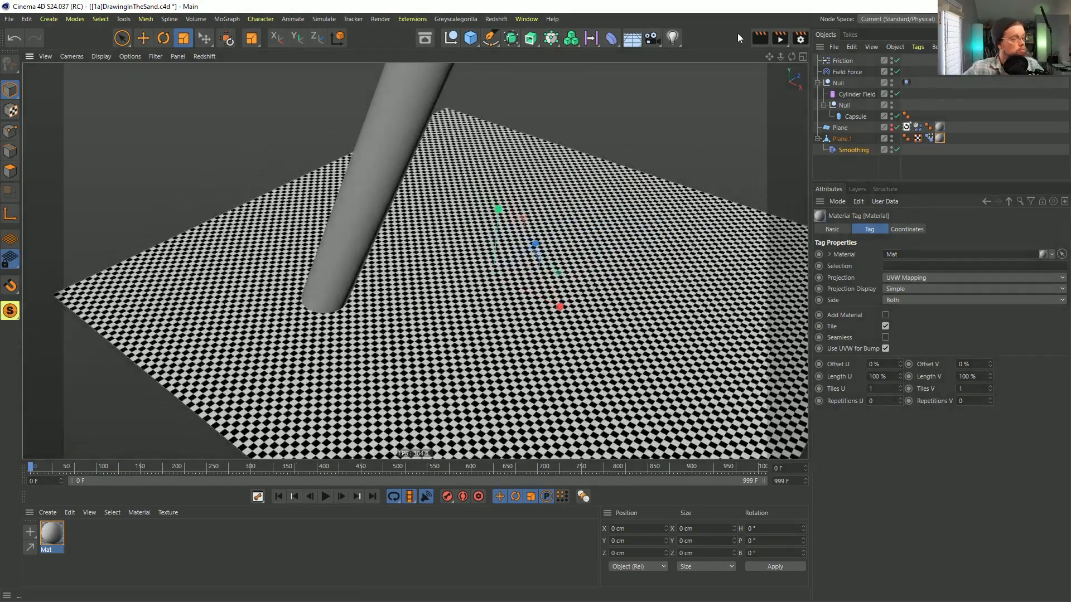
{"action": "key", "text": "ctrl+s"}
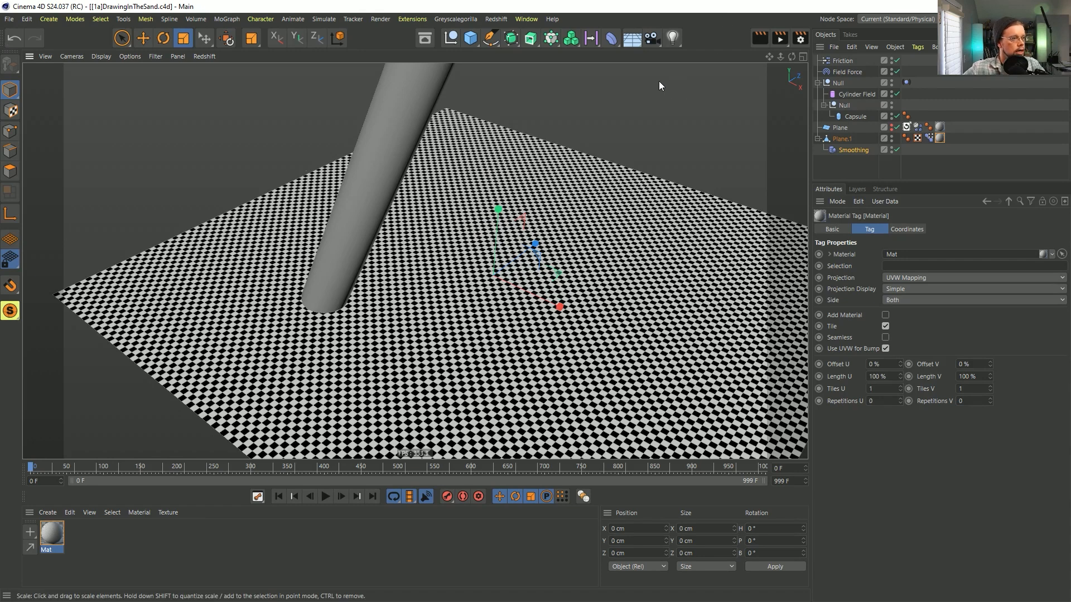
{"action": "left_click_drag", "start_coordinate": [418, 282], "coordinate": [365, 351], "text": "alt"}
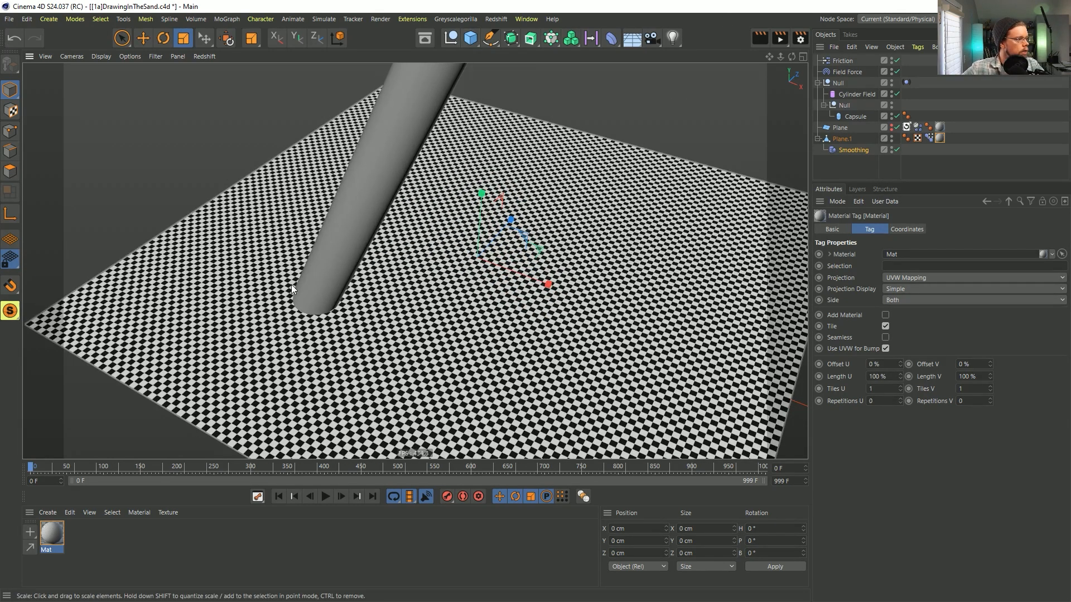
Add a MoGraph Tracer linked to the top Null that carries the capsule, and play the simulation to frame 76.
{"action": "left_click", "coordinate": [841, 138]}
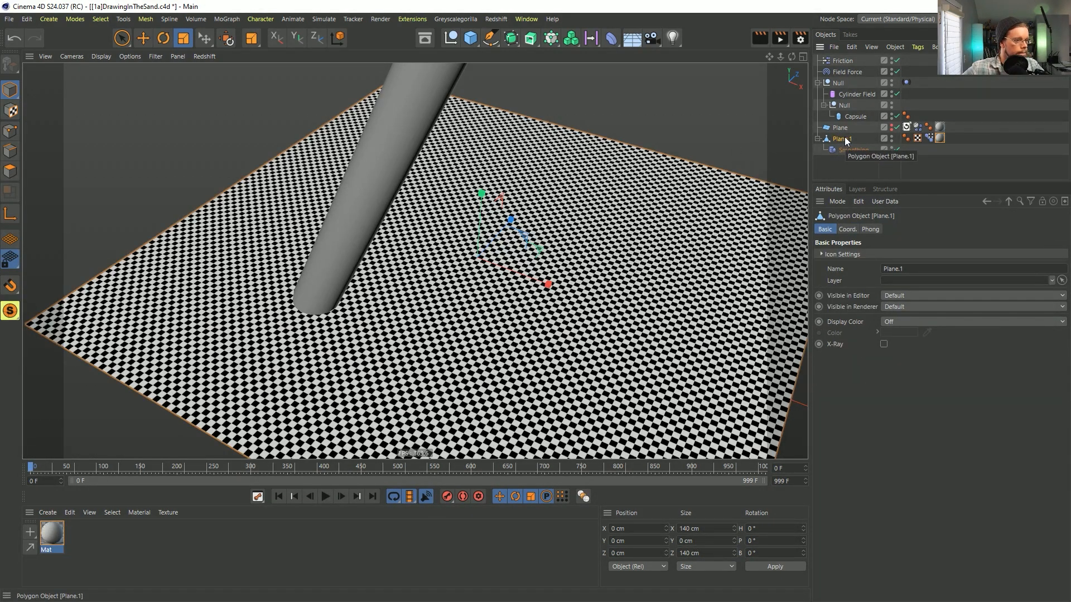
{"action": "left_click", "coordinate": [576, 43]}
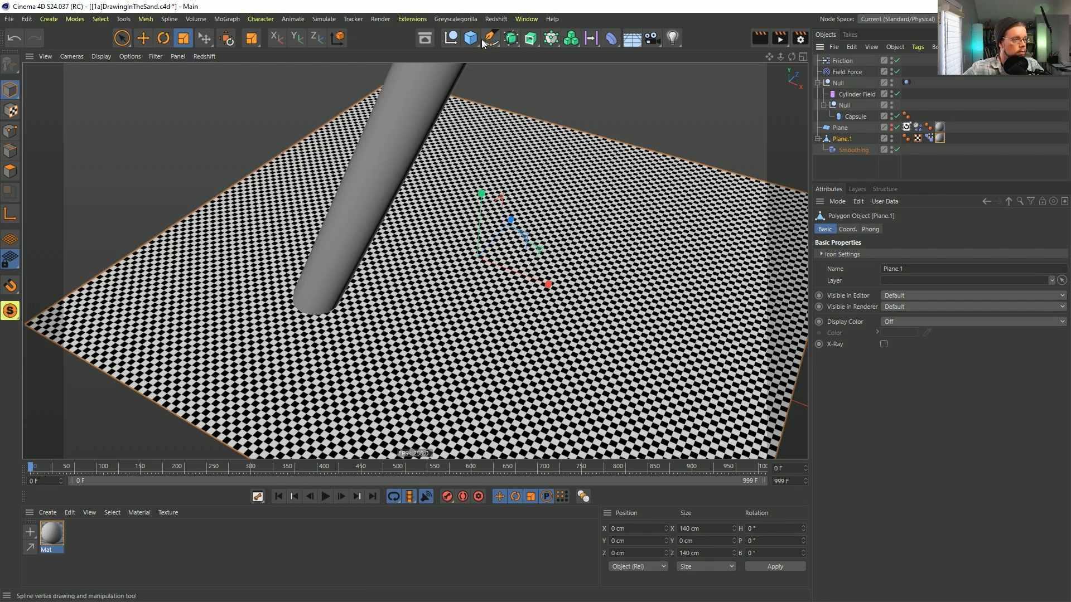
{"action": "left_click", "coordinate": [841, 83]}
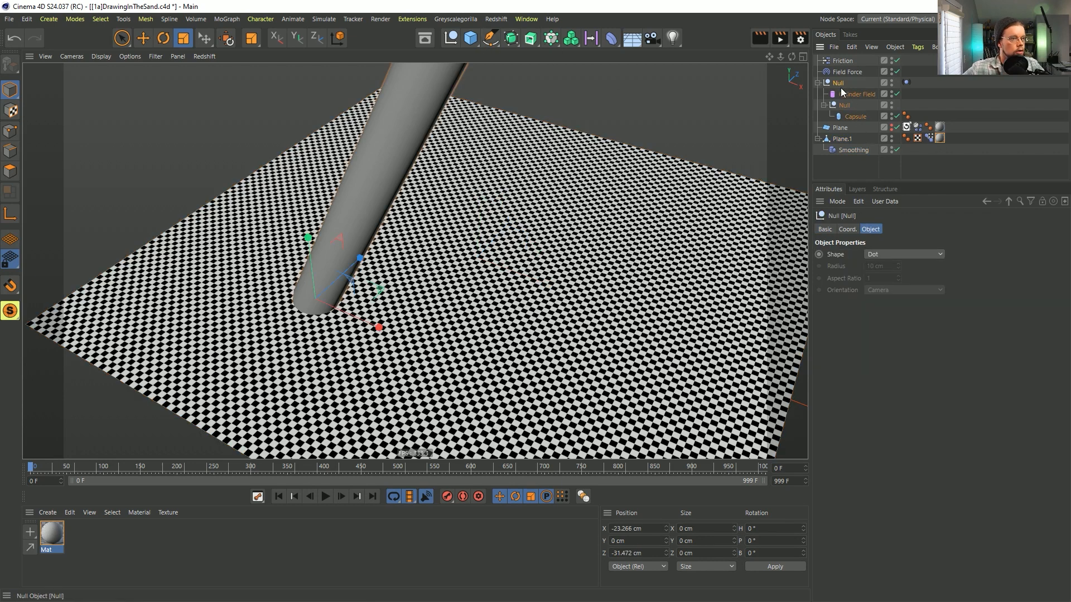
{"action": "left_click", "coordinate": [547, 39]}
{"action": "left_click", "coordinate": [608, 77]}
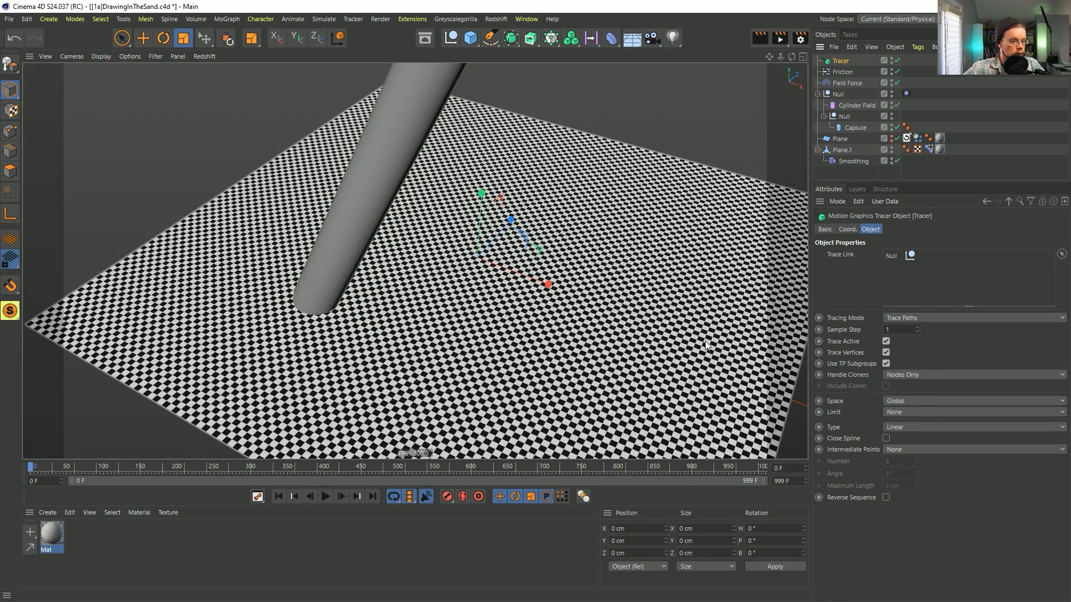
{"action": "left_click", "coordinate": [328, 497]}
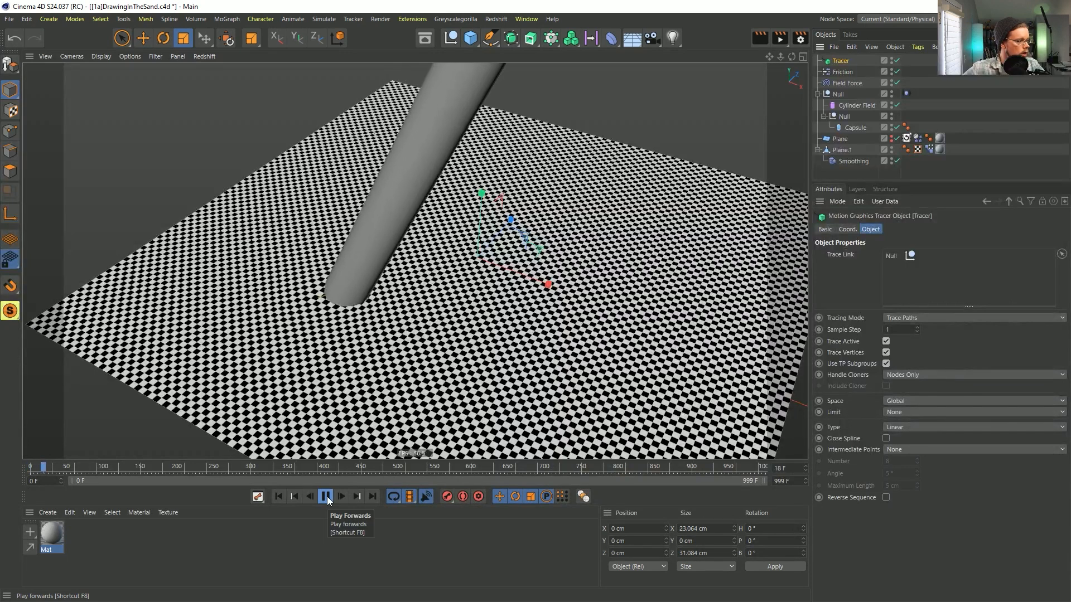
{"action": "left_click", "coordinate": [326, 497]}
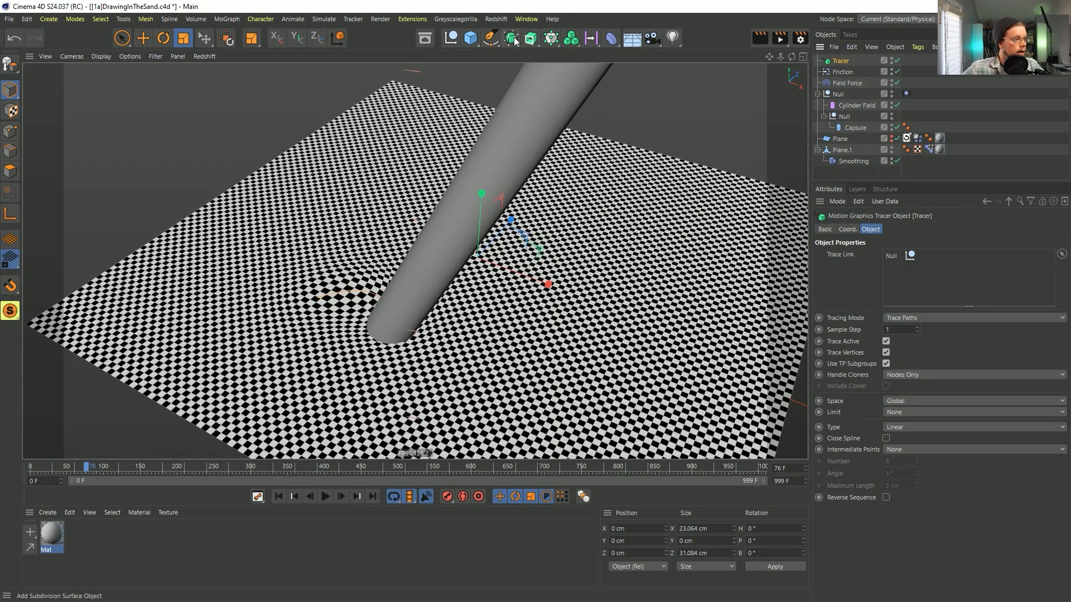
Place the Tracer in a Volume Builder and the Volume Builder in a Volume Mesher.
{"action": "left_click", "coordinate": [573, 41]}
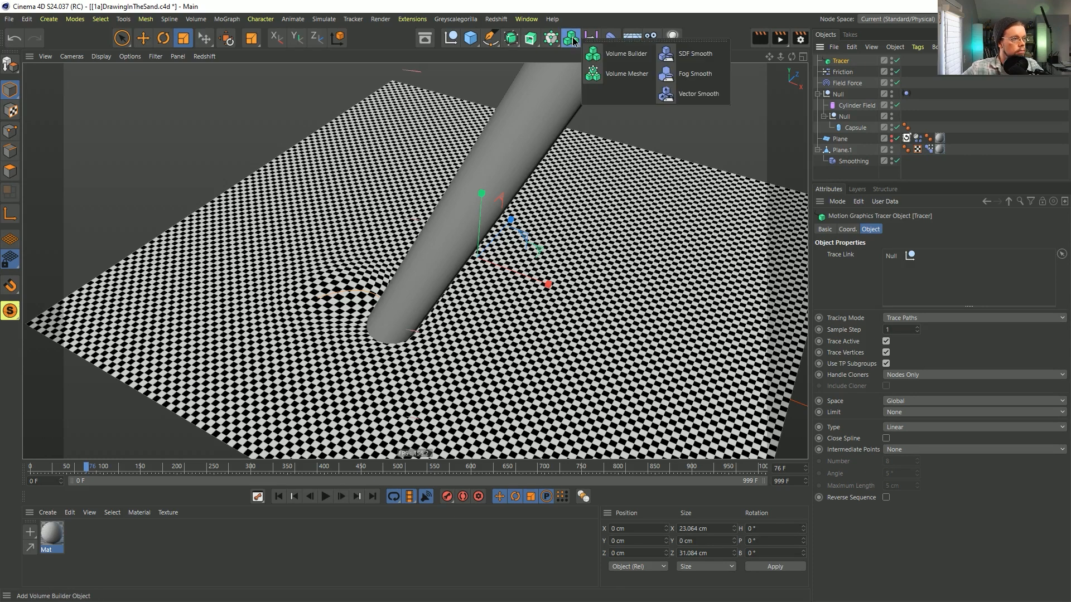
{"action": "left_click", "coordinate": [626, 53]}
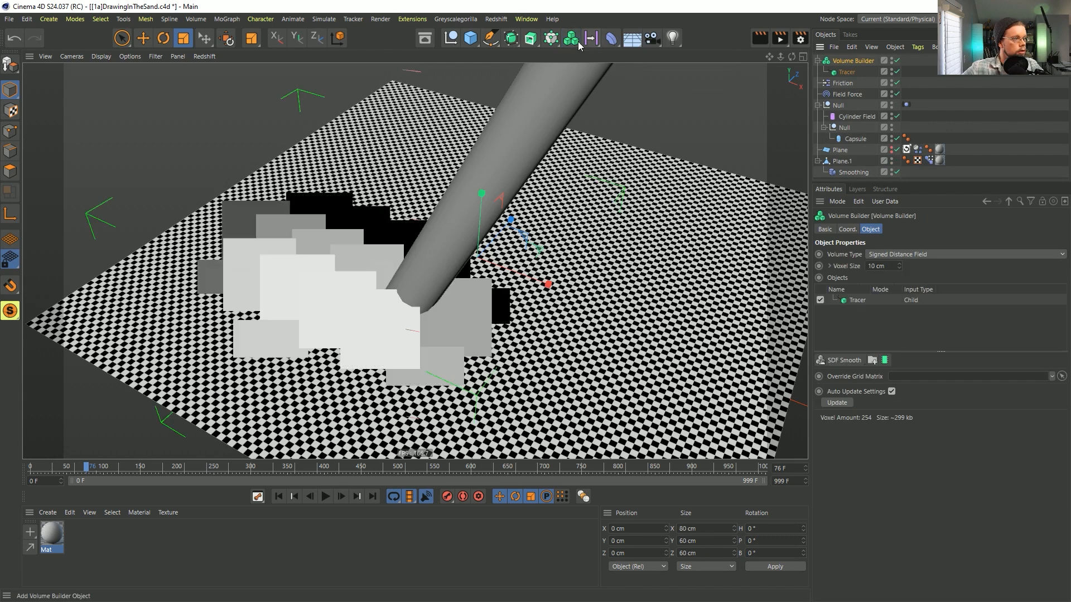
{"action": "left_click", "coordinate": [569, 43]}
{"action": "left_click", "coordinate": [631, 79]}
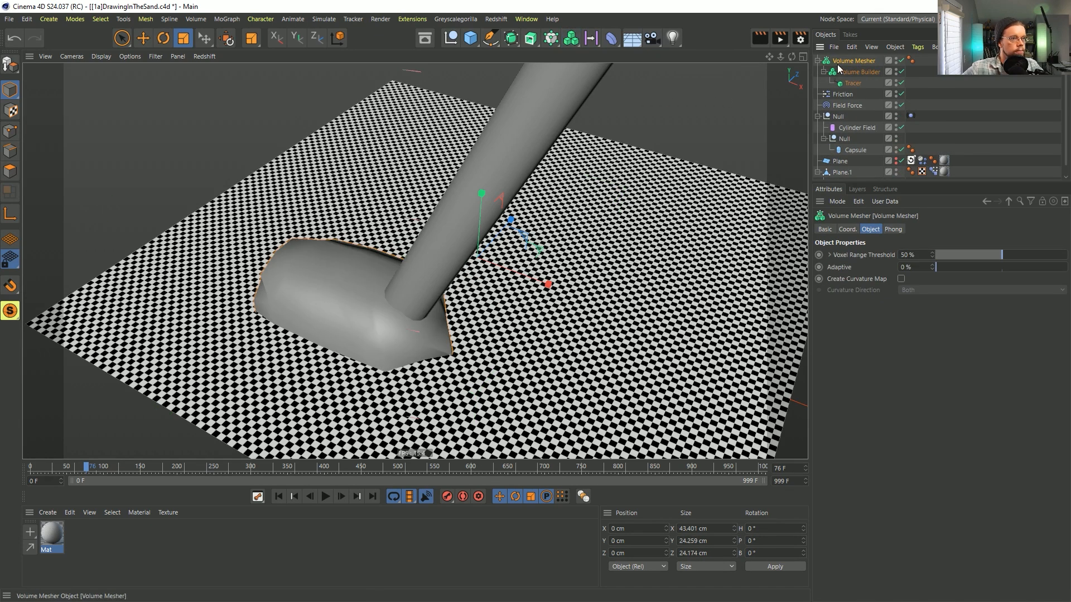
Set the Volume Builder's voxel size to 5 cm and its Tracer entry's density to 1.
{"action": "left_click", "coordinate": [855, 73]}
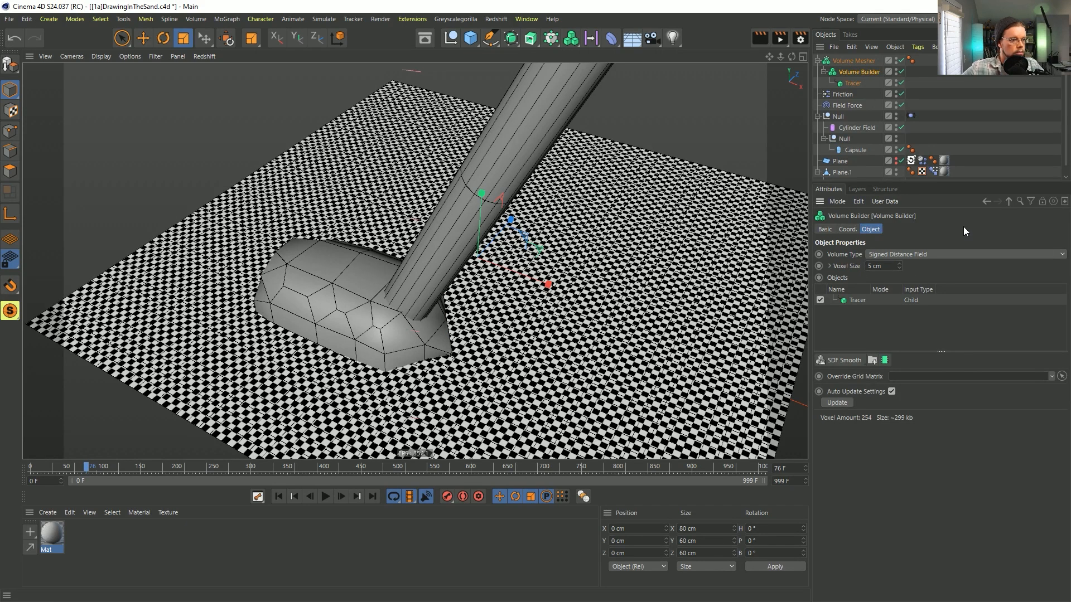
{"action": "left_click", "coordinate": [859, 300]}
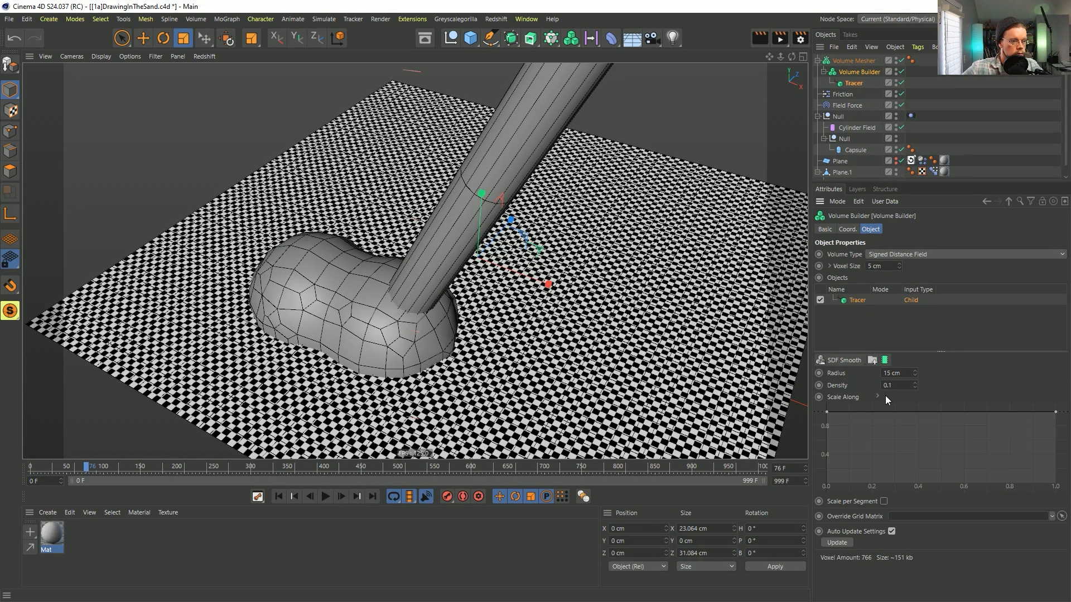
{"action": "type", "text": "1"}
{"action": "key", "text": "Return"}
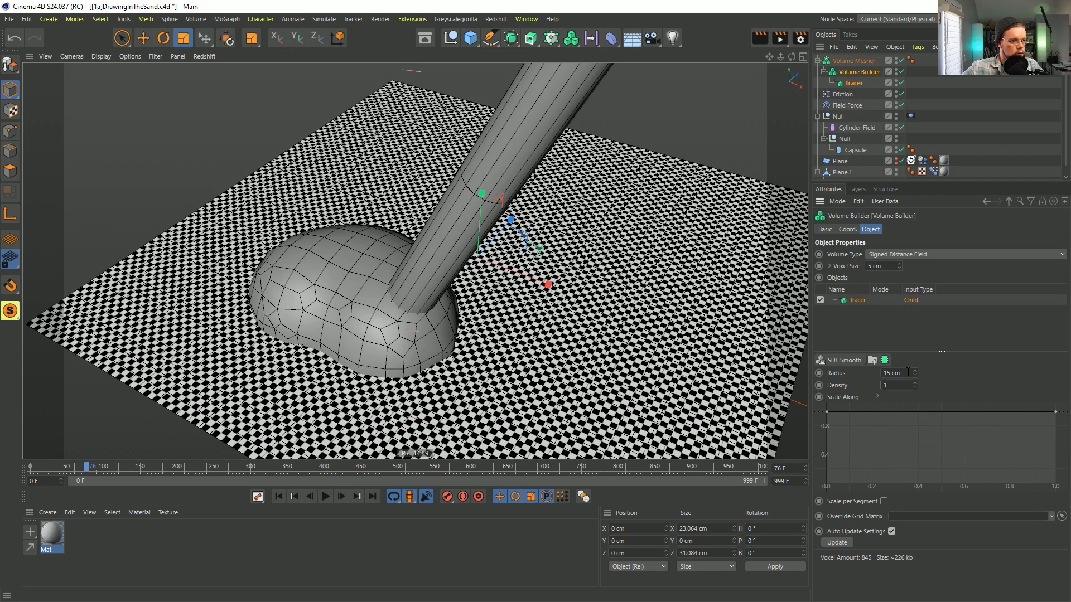
Check the capsule's radius, match the Tracer entry's radius to it at 5 cm, and set the Volume Builder's voxel size to 3 cm.
{"action": "double_click", "coordinate": [907, 373]}
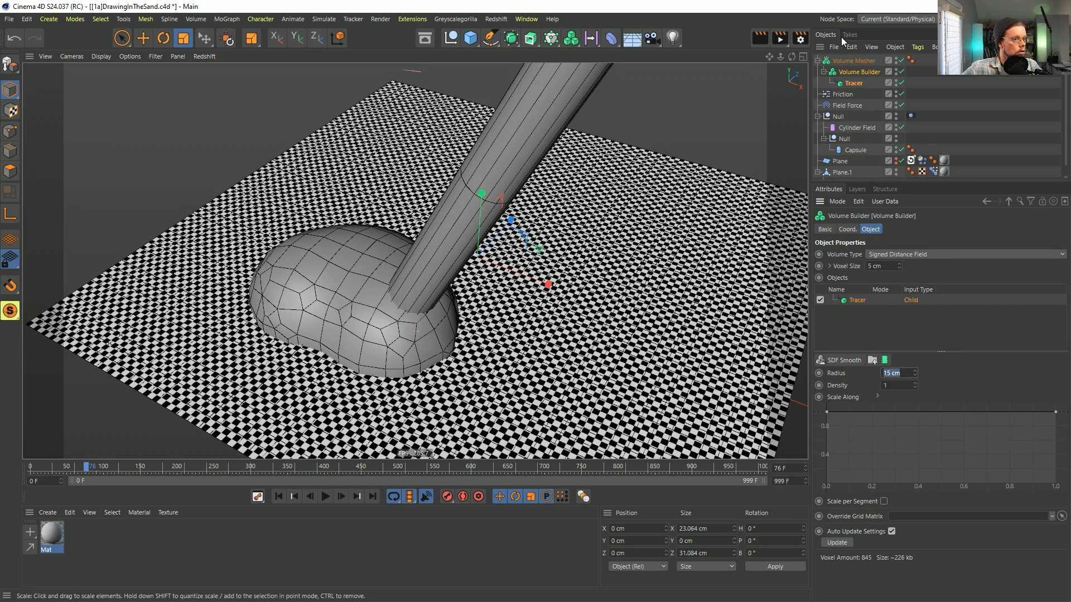
{"action": "left_click", "coordinate": [856, 150]}
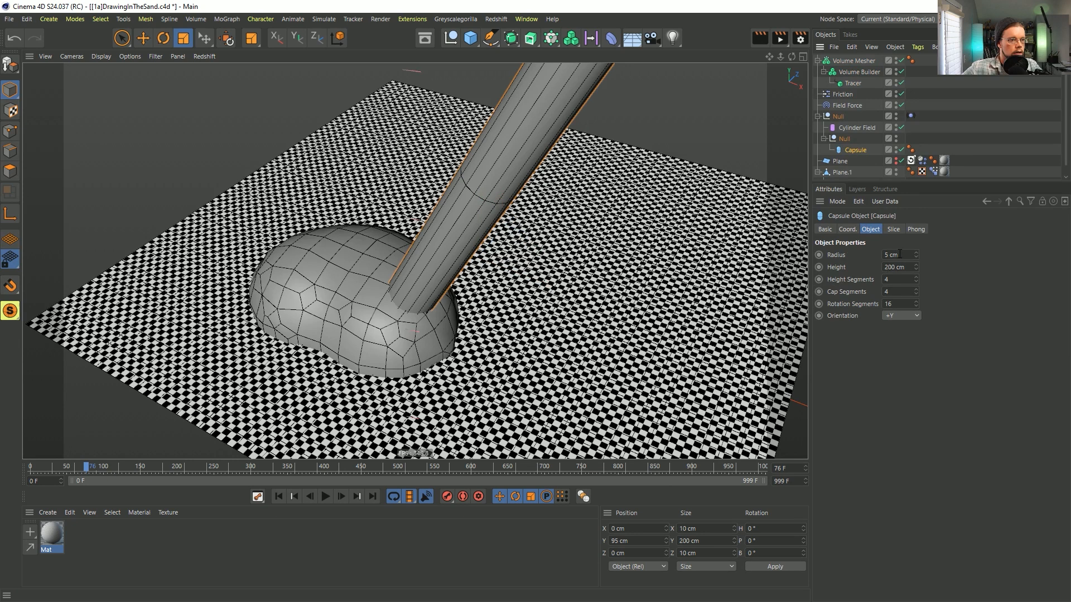
{"action": "left_click", "coordinate": [853, 83]}
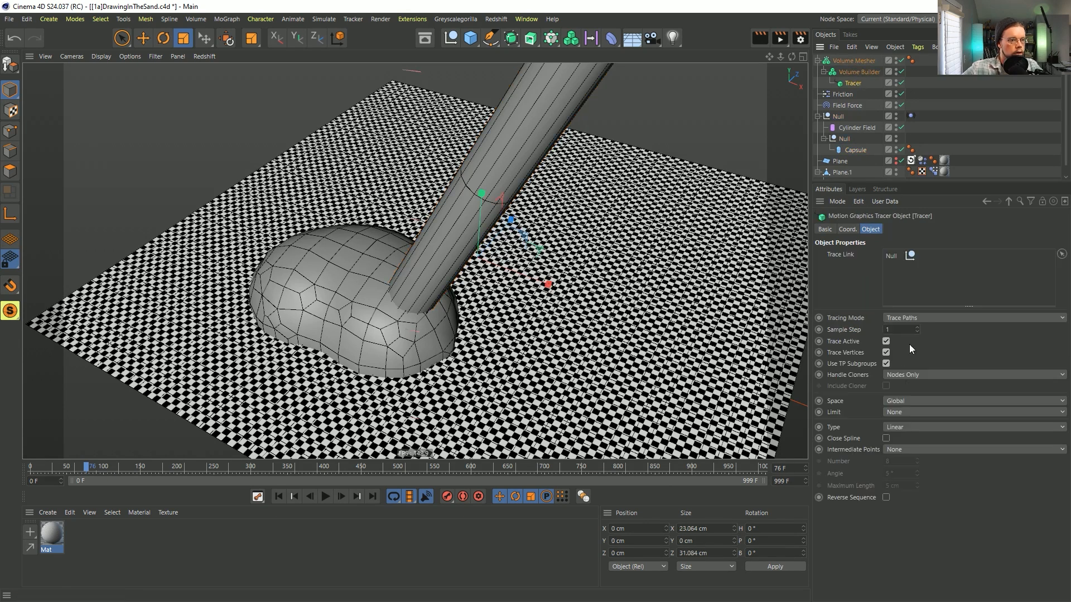
{"action": "left_click", "coordinate": [853, 71]}
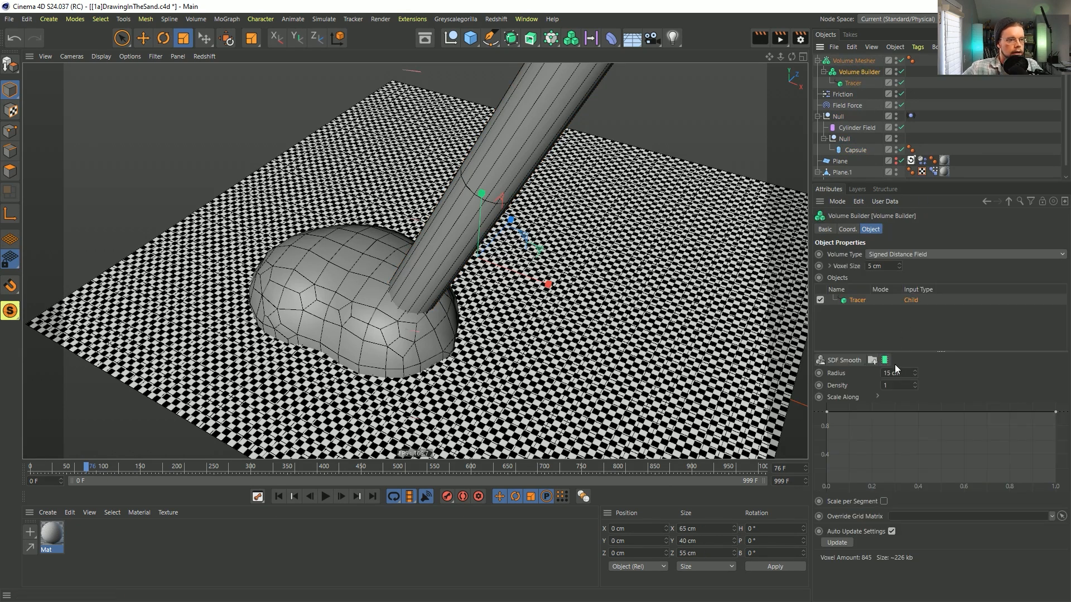
{"action": "type", "text": "5"}
{"action": "key", "text": "Return"}
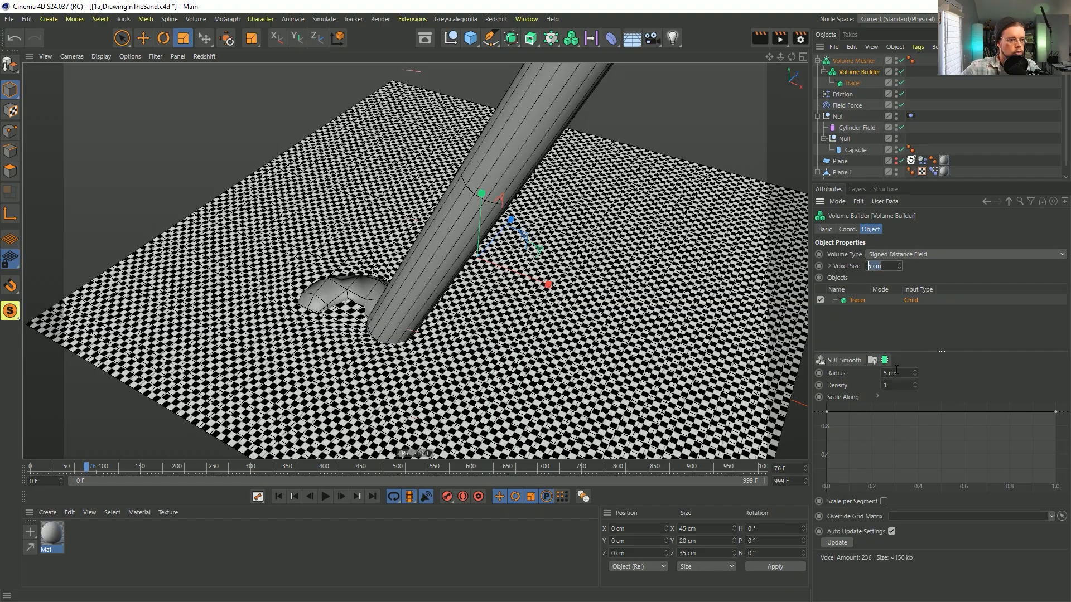
{"action": "type", "text": "3"}
{"action": "key", "text": "Return"}
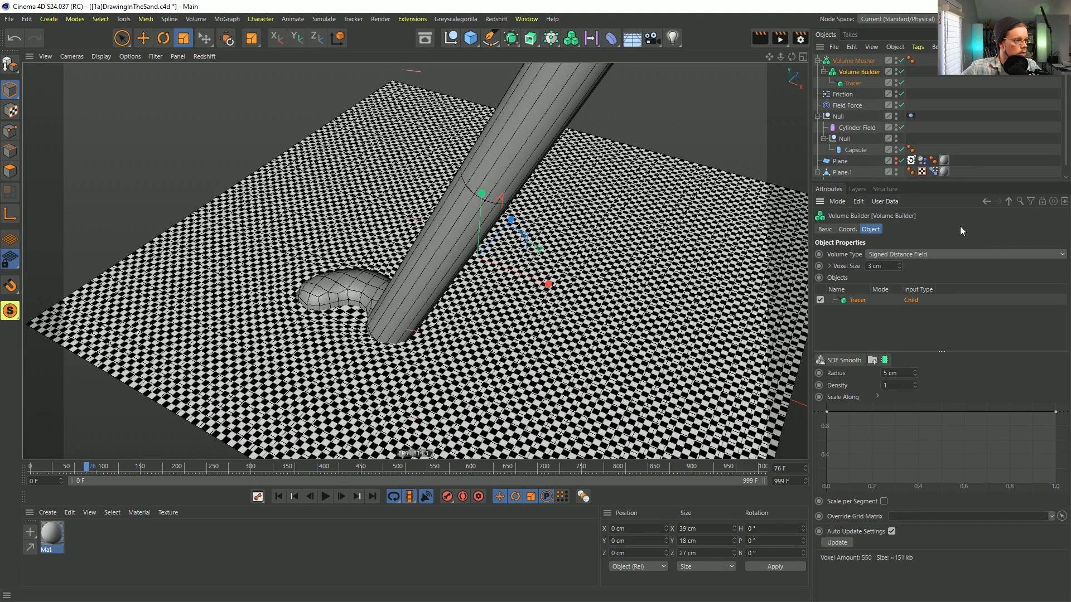
Replay the simulation from the first frame and set the Tracer entry's density to 5 in the Volume Builder.
{"action": "left_click_drag", "start_coordinate": [342, 331], "coordinate": [373, 330], "text": "alt"}
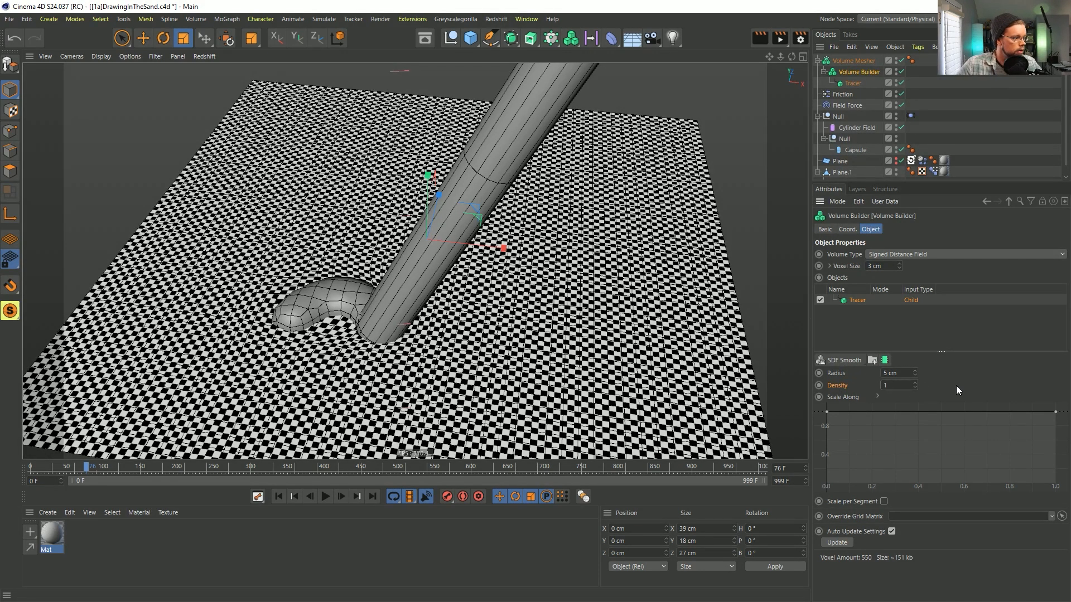
{"action": "left_click_drag", "start_coordinate": [429, 330], "coordinate": [375, 336], "text": "alt"}
{"action": "left_click", "coordinate": [277, 498]}
{"action": "left_click", "coordinate": [326, 497]}
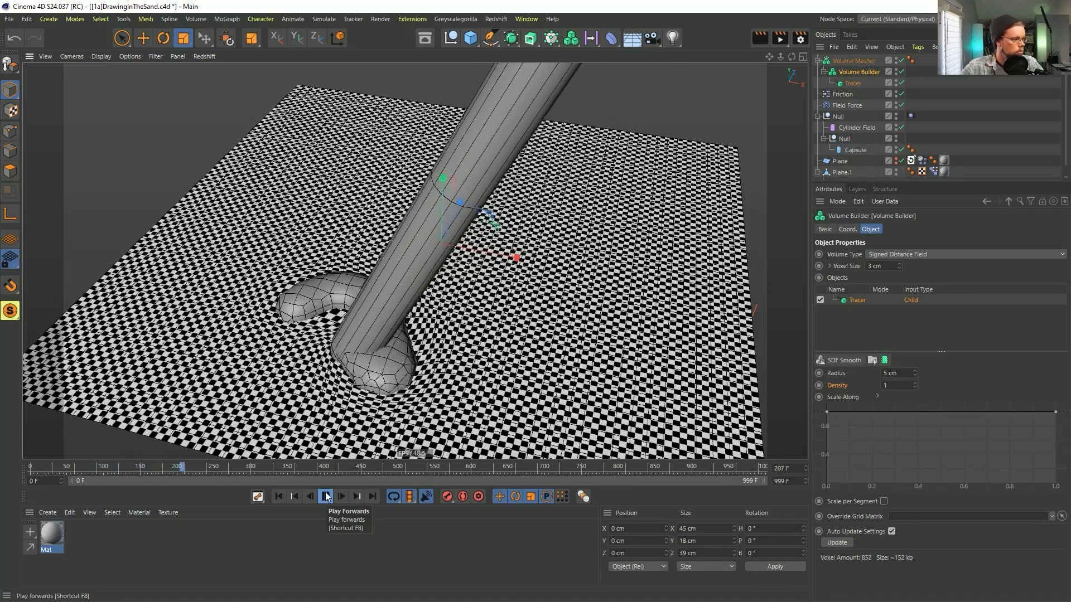
{"action": "left_click", "coordinate": [328, 496]}
{"action": "left_click", "coordinate": [328, 496]}
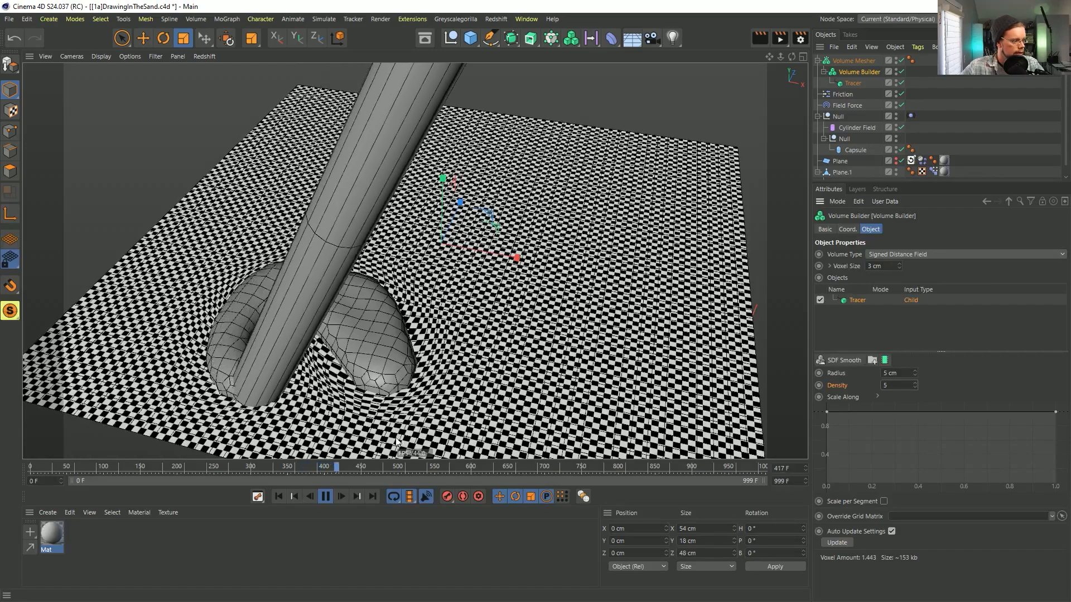
Replay the simulation up close and try a Tracer density of 1 before restoring it to 5.
{"action": "left_click", "coordinate": [278, 496]}
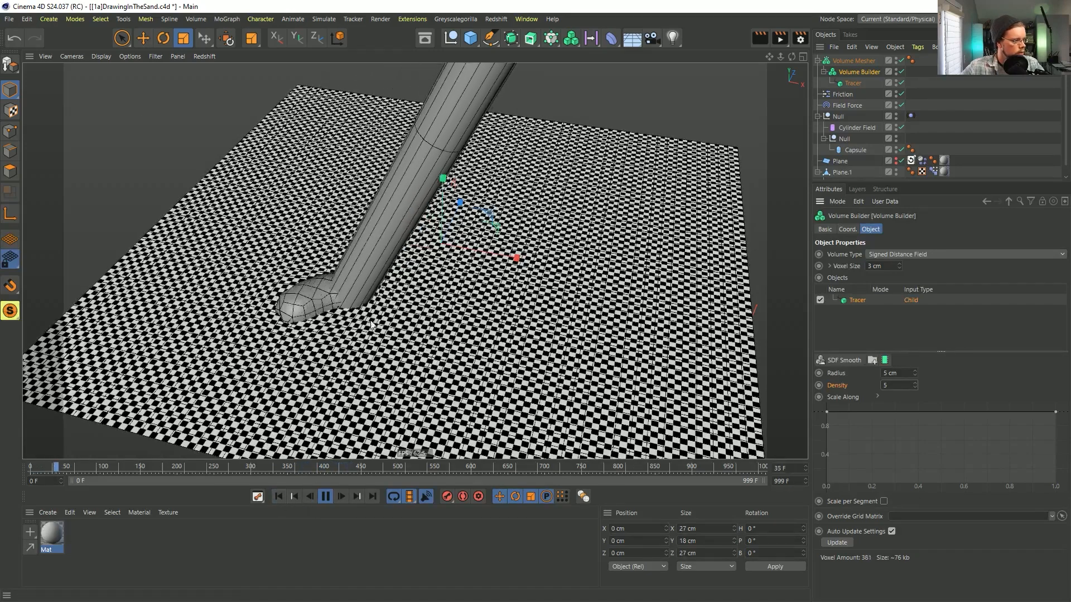
{"action": "scroll", "coordinate": [419, 318], "scroll_direction": "up", "scroll_amount": 5}
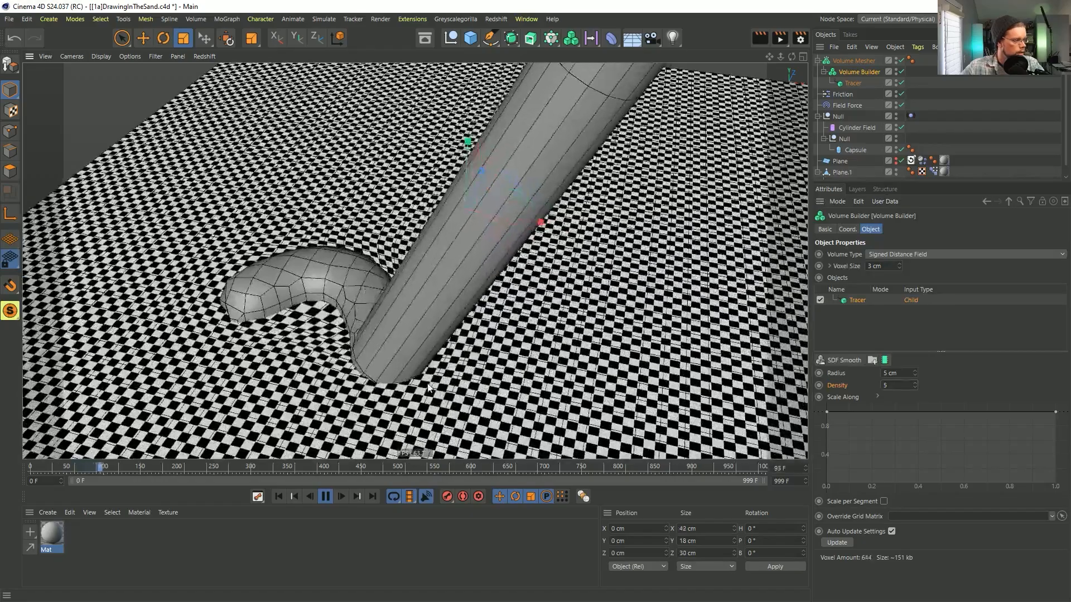
{"action": "scroll", "coordinate": [465, 334], "scroll_direction": "up", "scroll_amount": 3}
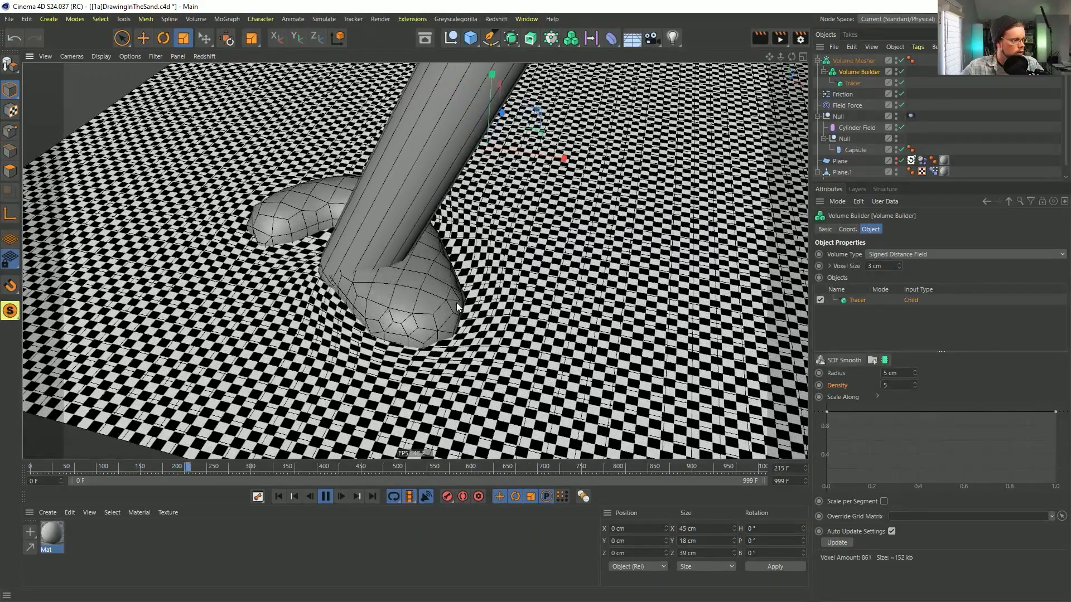
{"action": "double_click", "coordinate": [893, 385]}
{"action": "type", "text": "1"}
{"action": "key", "text": "Return"}
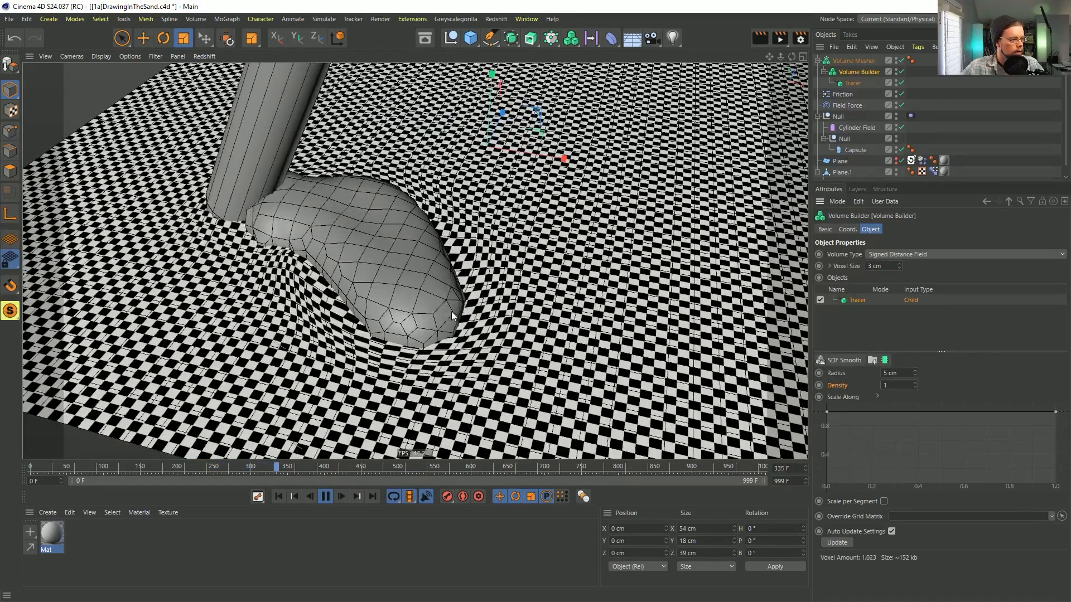
{"action": "double_click", "coordinate": [899, 385]}
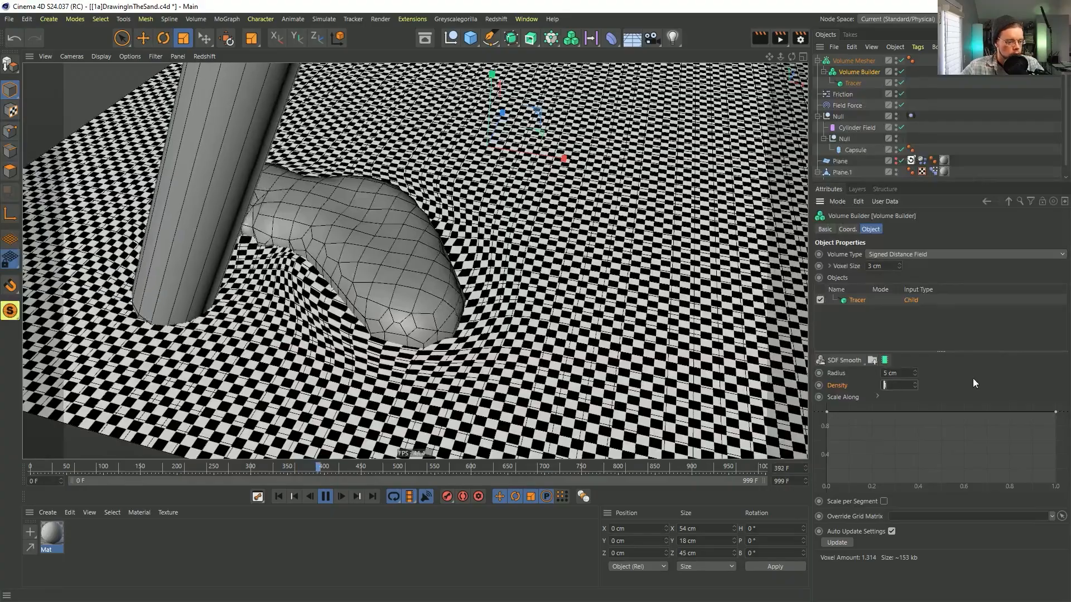
{"action": "type", "text": "5"}
{"action": "key", "text": "Return"}
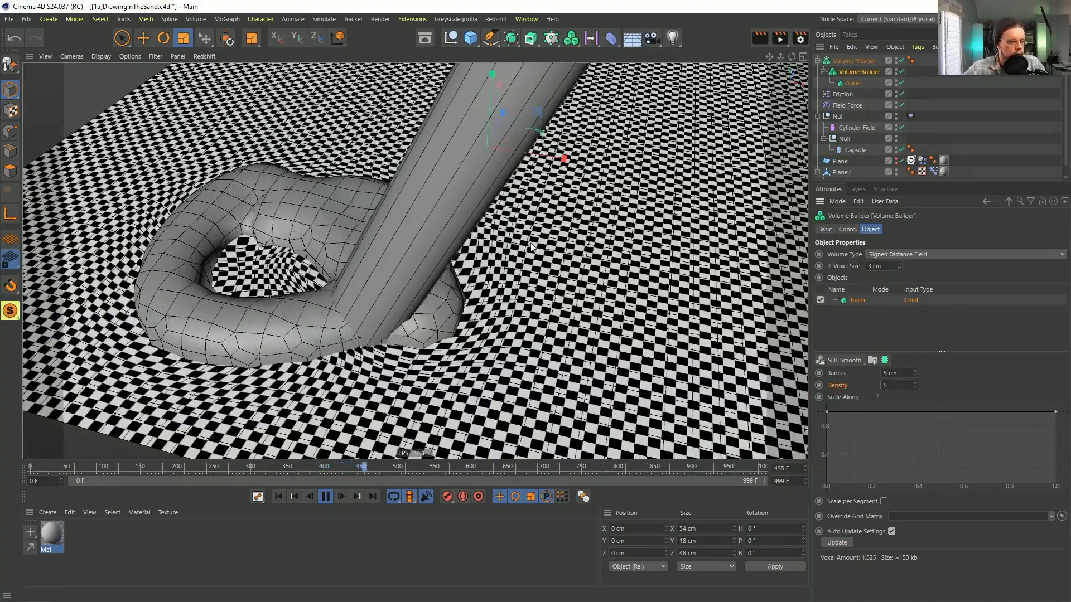
Show the whole traced trail mesh, stop the playback, and return to the first frame.
{"action": "scroll", "coordinate": [410, 258], "scroll_direction": "down", "scroll_amount": 4}
{"action": "middle_click_drag", "start_coordinate": [414, 265], "coordinate": [426, 322], "text": "alt"}
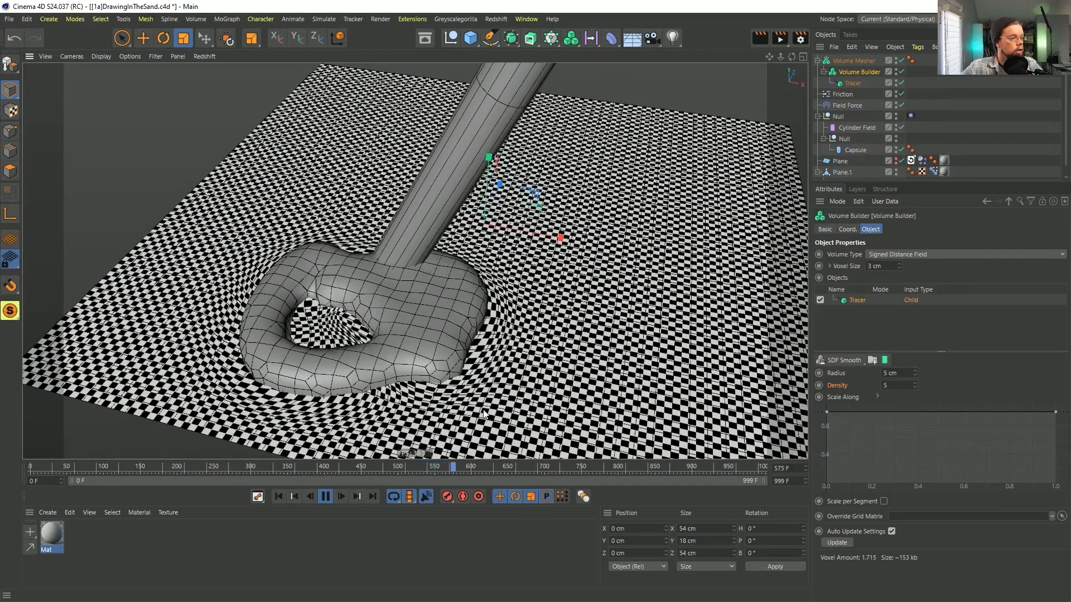
{"action": "left_click", "coordinate": [326, 496]}
{"action": "left_click", "coordinate": [278, 496]}
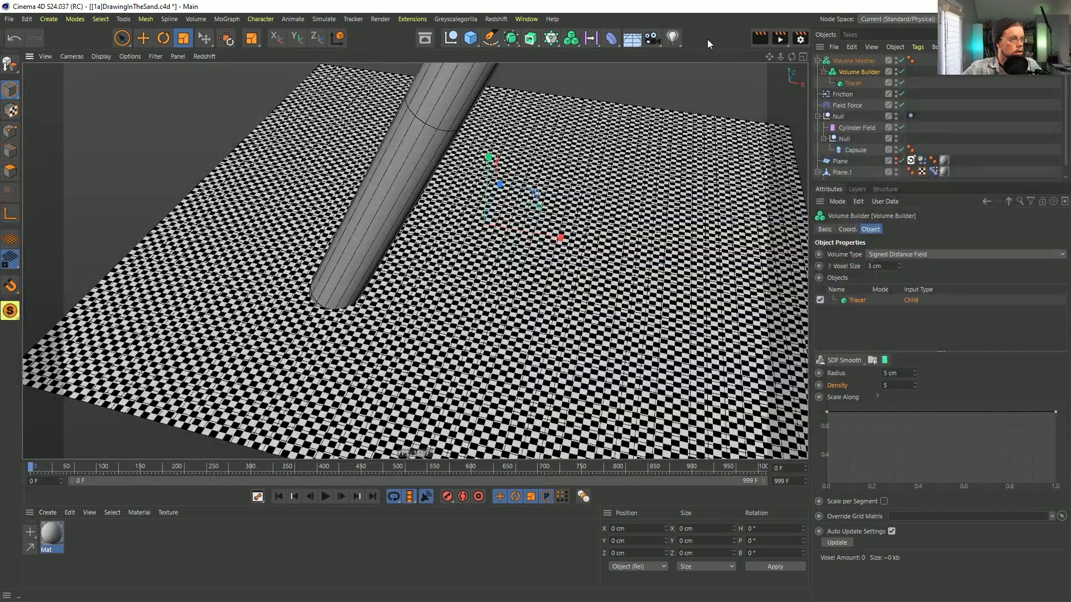
Wrap Plane.1 in a Boole and place the Volume Mesher inside it below the plane as the second operand.
{"action": "left_click", "coordinate": [818, 61]}
{"action": "left_click", "coordinate": [844, 149]}
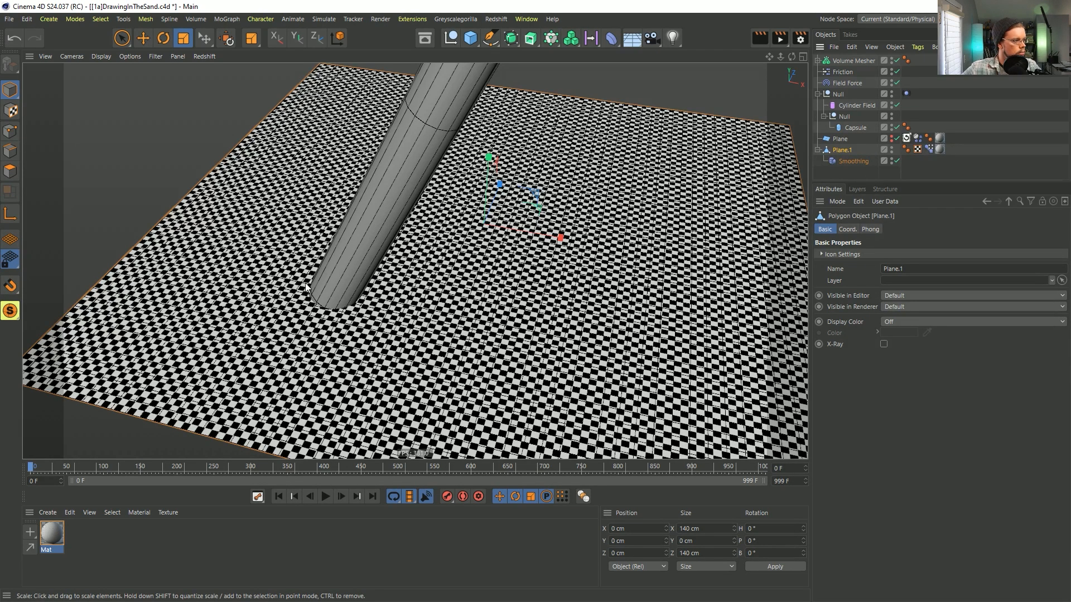
{"action": "scroll", "coordinate": [403, 353], "scroll_direction": "down", "scroll_amount": 5}
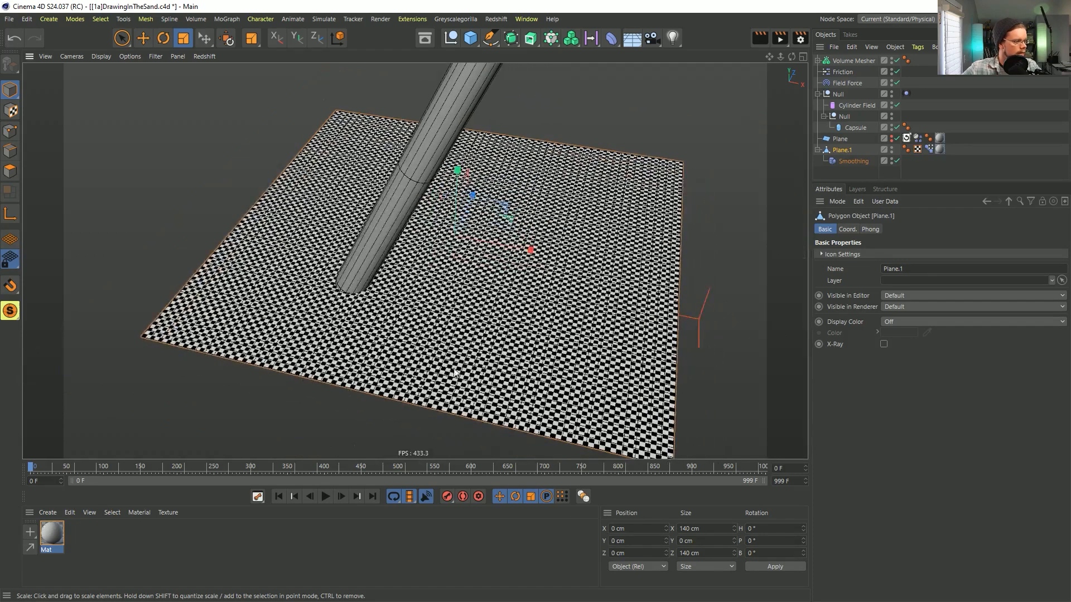
{"action": "left_click", "coordinate": [505, 42]}
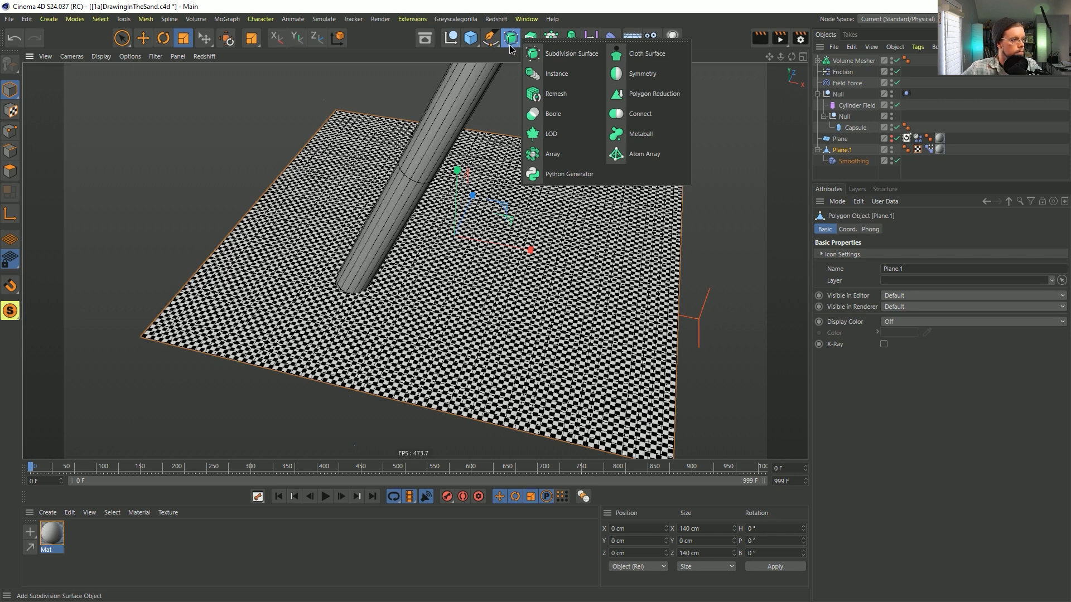
{"action": "left_click", "coordinate": [554, 113], "text": "alt"}
{"action": "left_click", "coordinate": [825, 161]}
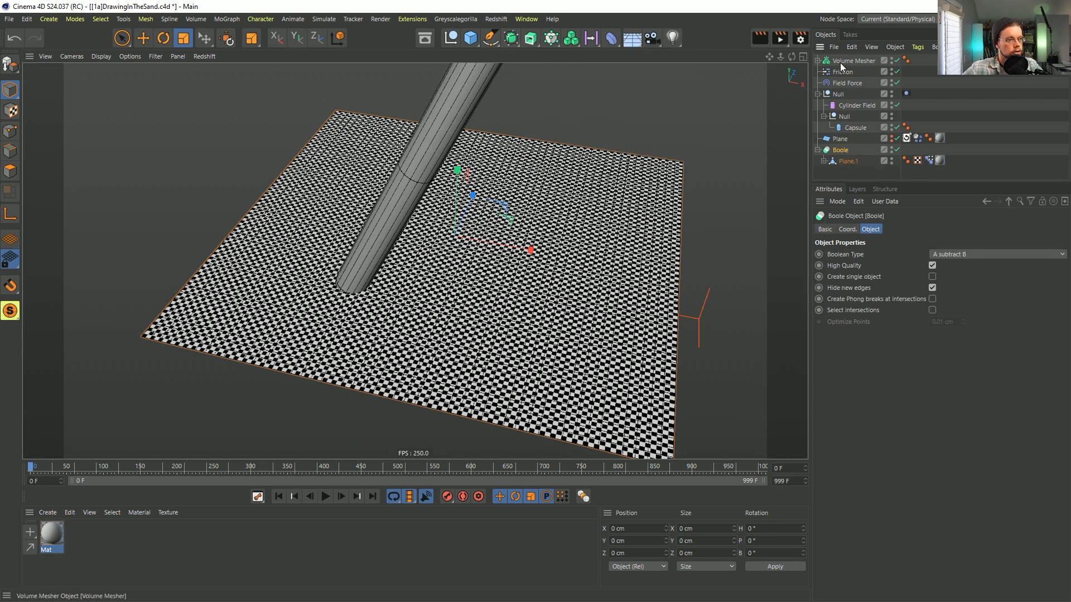
{"action": "left_click_drag", "start_coordinate": [847, 167], "coordinate": [848, 166]}
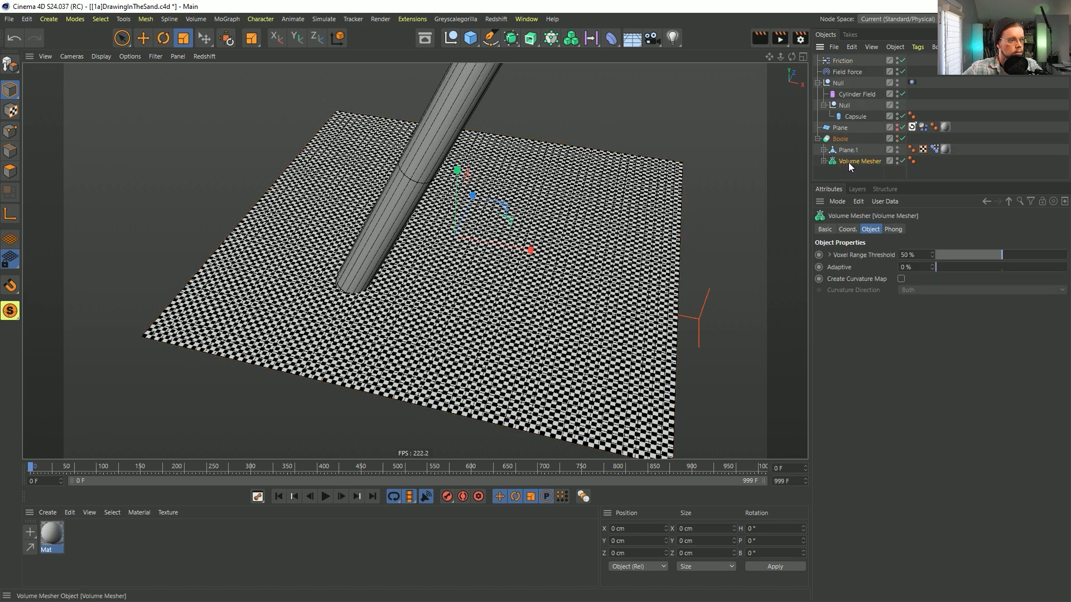
{"action": "left_click", "coordinate": [842, 140]}
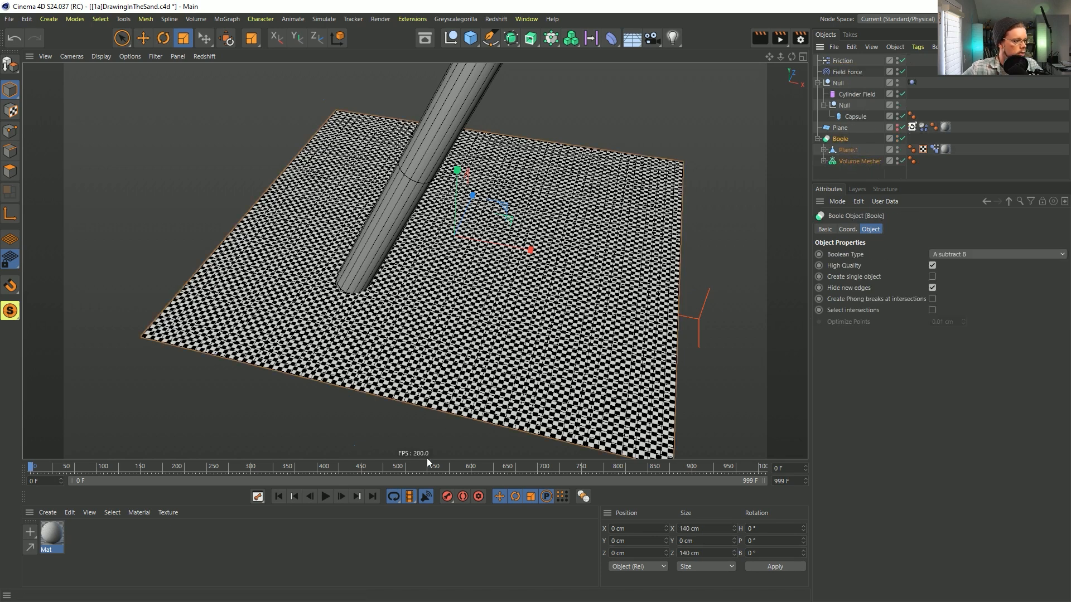
Set the Boole's type to A without B, check the cut-out during playback, and return to the first frame.
{"action": "left_click", "coordinate": [968, 255]}
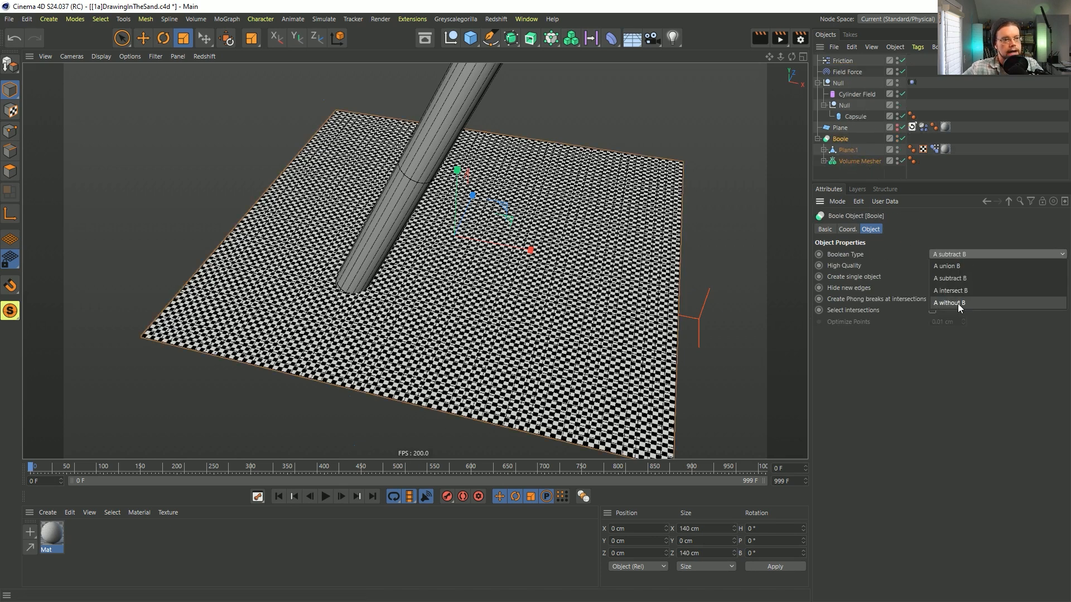
{"action": "left_click", "coordinate": [324, 496]}
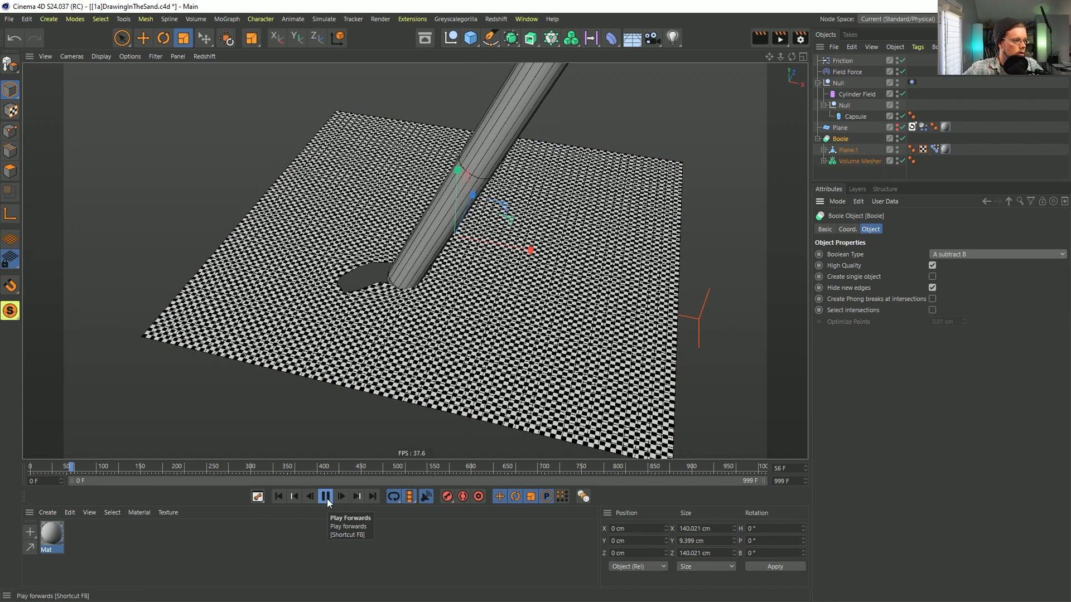
{"action": "left_click", "coordinate": [969, 255]}
{"action": "left_click", "coordinate": [971, 303]}
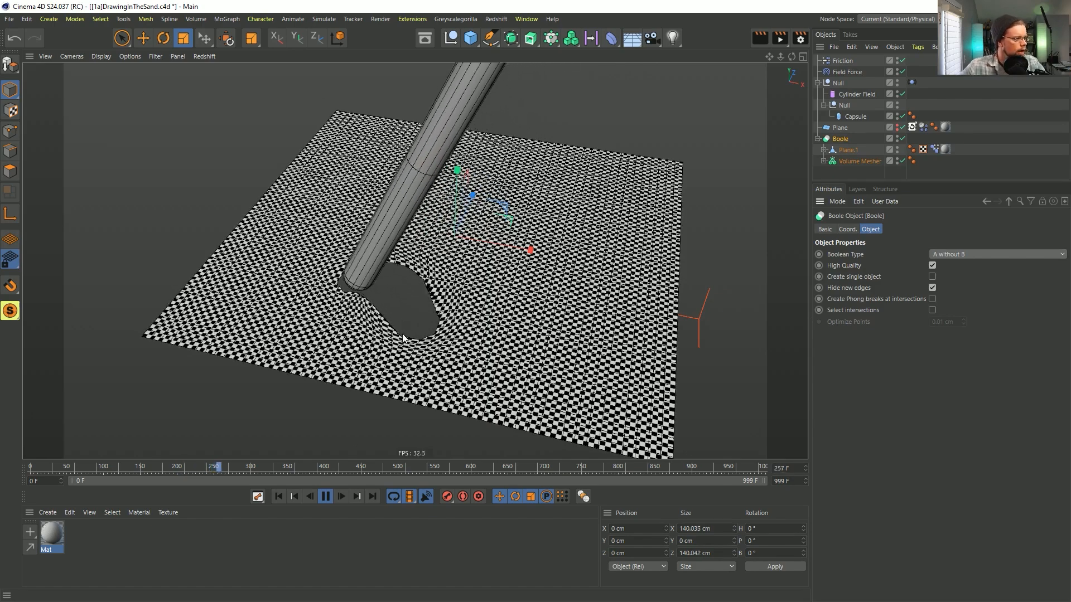
{"action": "right_click_drag", "start_coordinate": [445, 310], "coordinate": [503, 308], "text": "alt"}
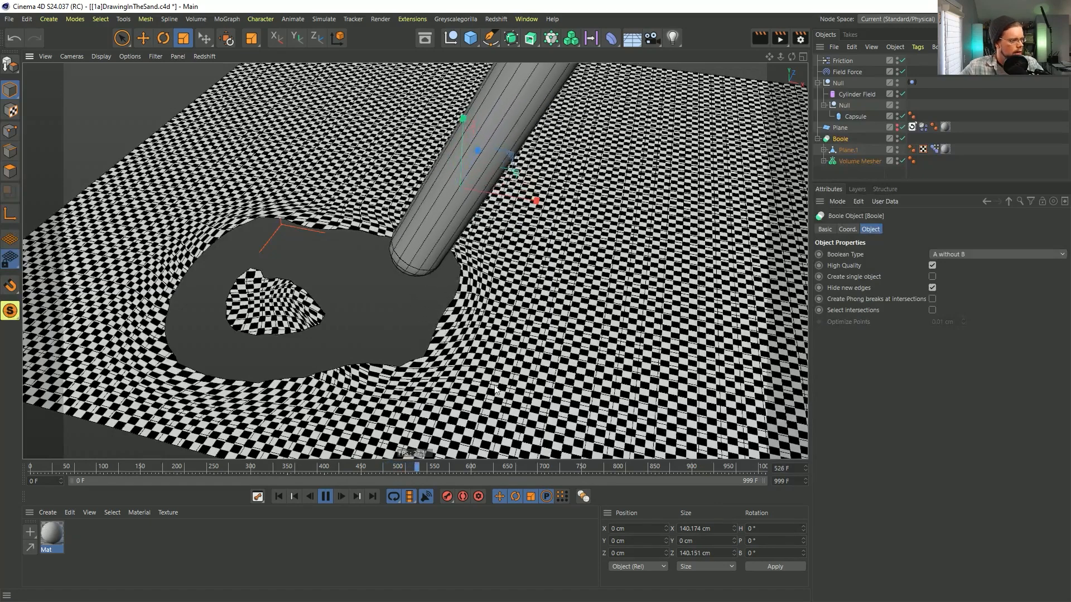
{"action": "left_click", "coordinate": [279, 497]}
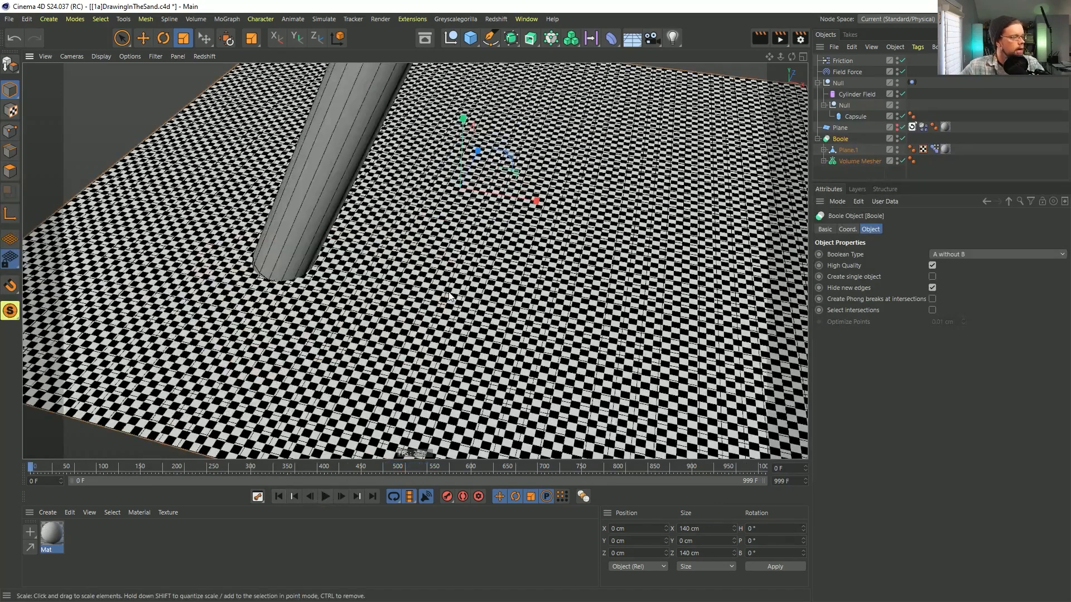
Create an instance of the Volume Mesher, place it below the Boole hierarchy, and wrap it in a second Boole.
{"action": "left_click", "coordinate": [876, 162]}
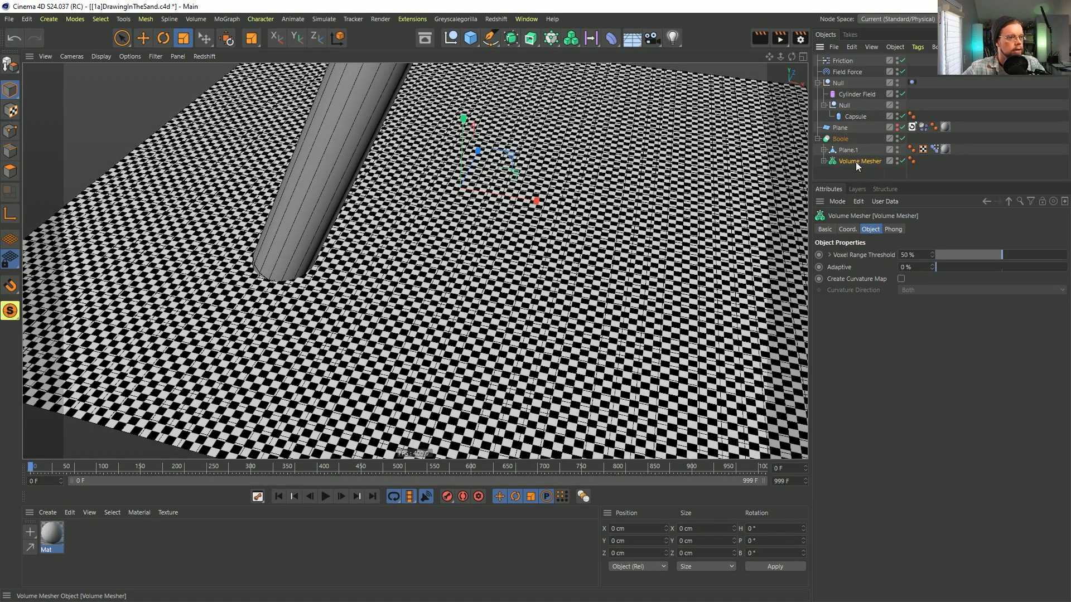
{"action": "left_click", "coordinate": [512, 39]}
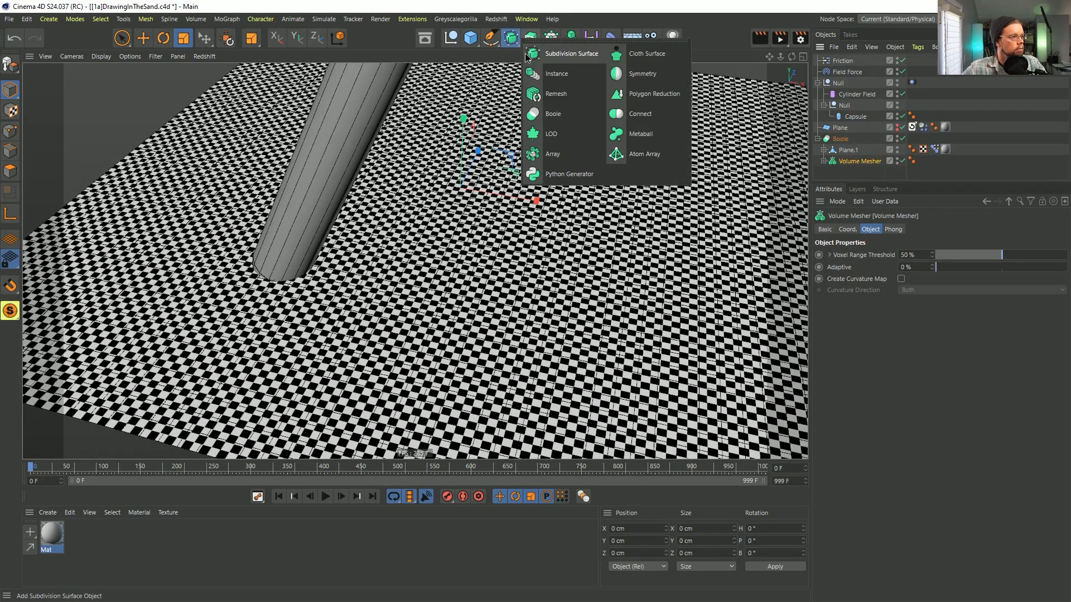
{"action": "left_click", "coordinate": [575, 73]}
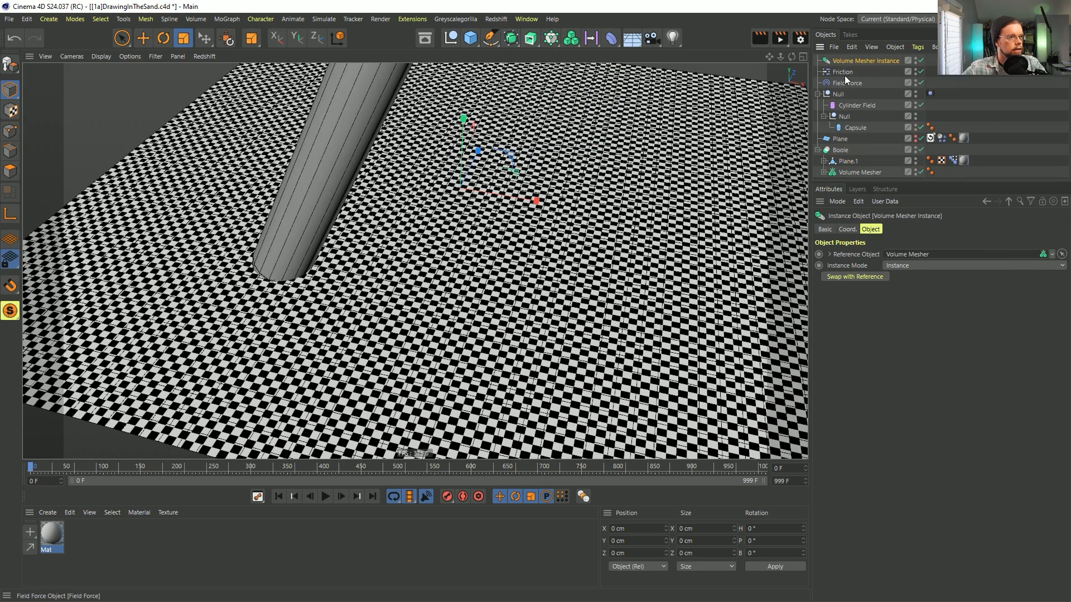
{"action": "left_click_drag", "start_coordinate": [851, 183], "coordinate": [843, 150]}
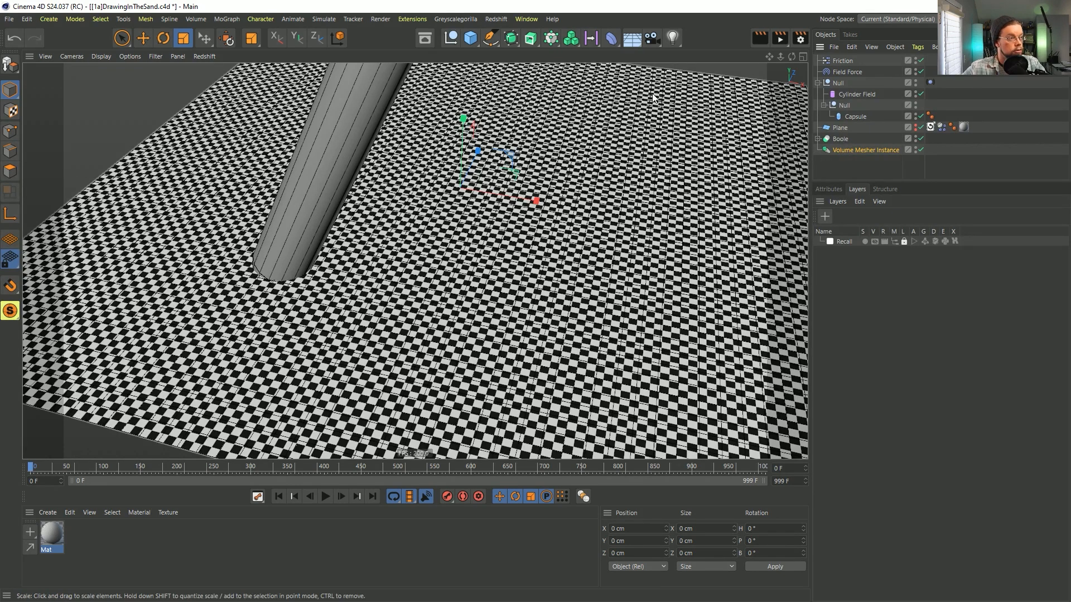
{"action": "left_click", "coordinate": [511, 38]}
{"action": "left_click", "coordinate": [553, 113]}
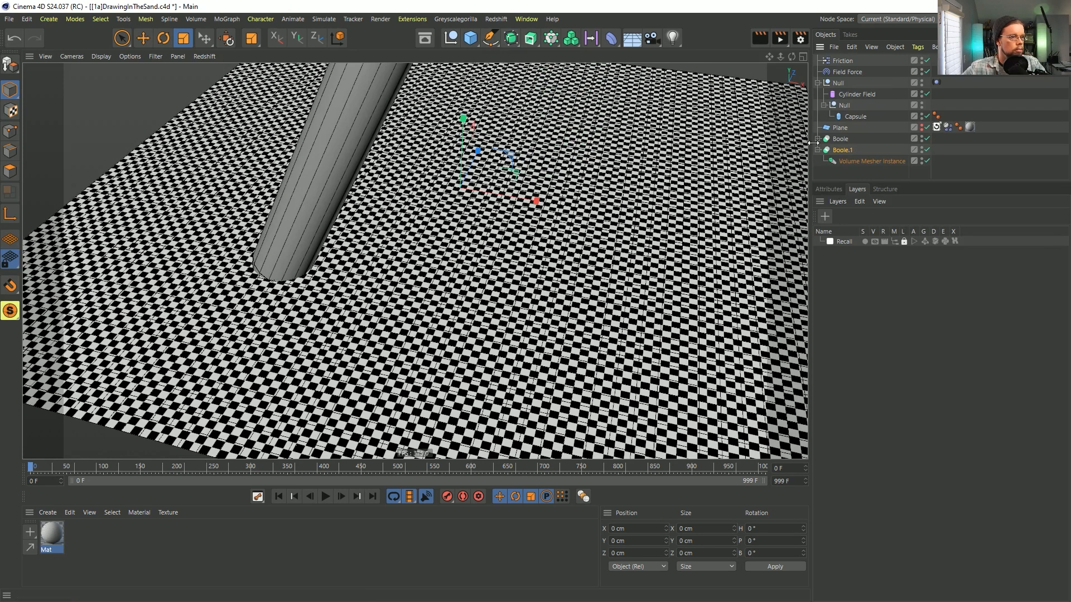
Add a cube, raise it to 100 cm in Y, and nest it below the instance in the second Boole.
{"action": "left_click", "coordinate": [484, 37]}
{"action": "left_click", "coordinate": [472, 40]}
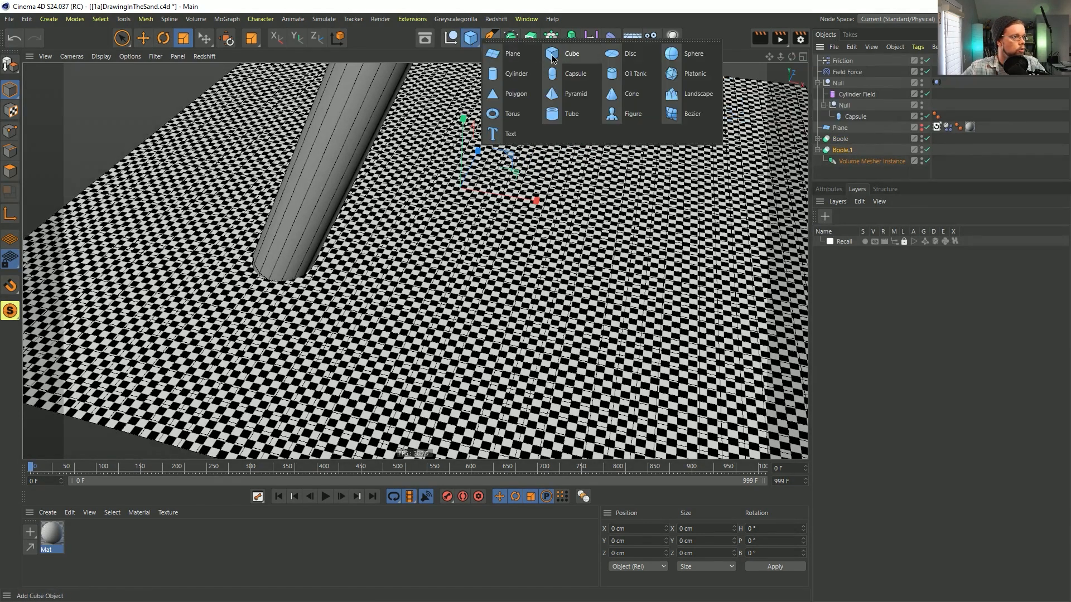
{"action": "left_click", "coordinate": [556, 58]}
{"action": "middle_click_drag", "start_coordinate": [547, 111], "coordinate": [537, 183], "text": "alt"}
{"action": "right_click_drag", "start_coordinate": [538, 183], "coordinate": [268, 304], "text": "alt"}
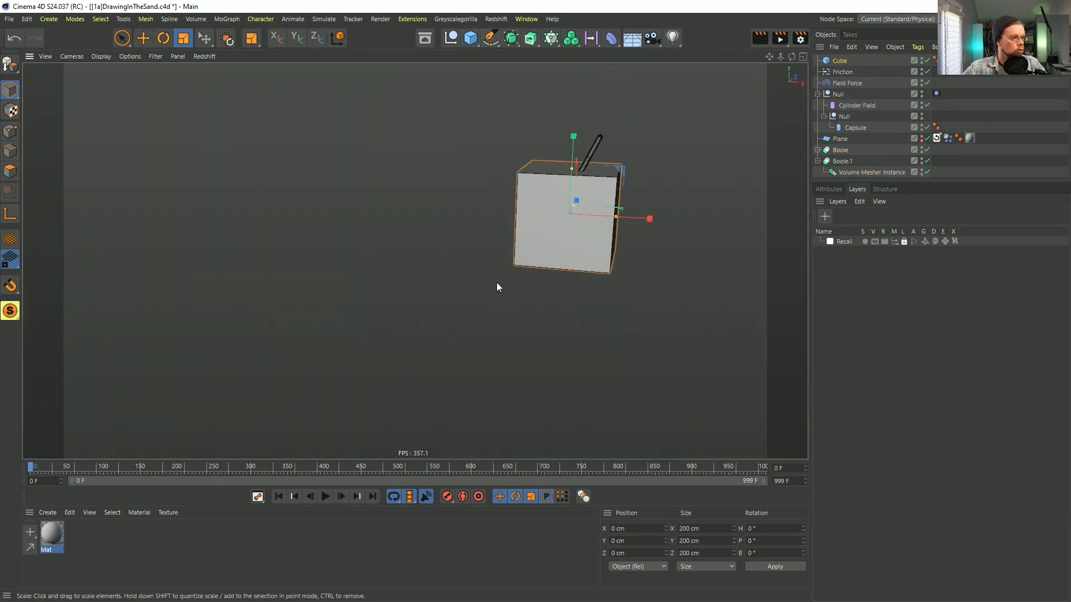
{"action": "key", "text": "e"}
{"action": "left_click_drag", "start_coordinate": [575, 149], "coordinate": [581, 205]}
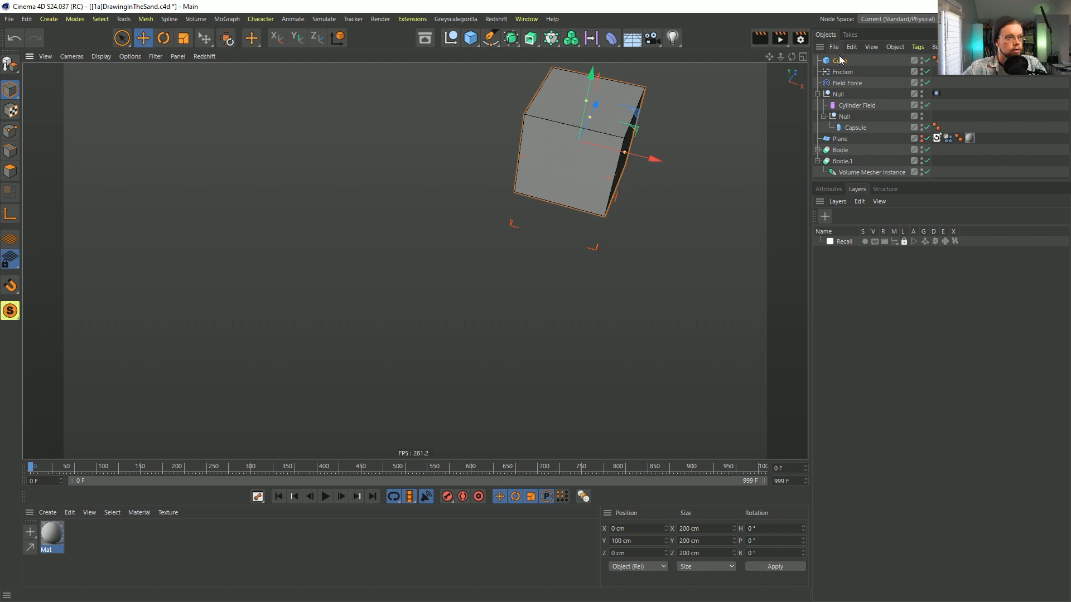
{"action": "left_click_drag", "start_coordinate": [855, 175], "coordinate": [855, 177]}
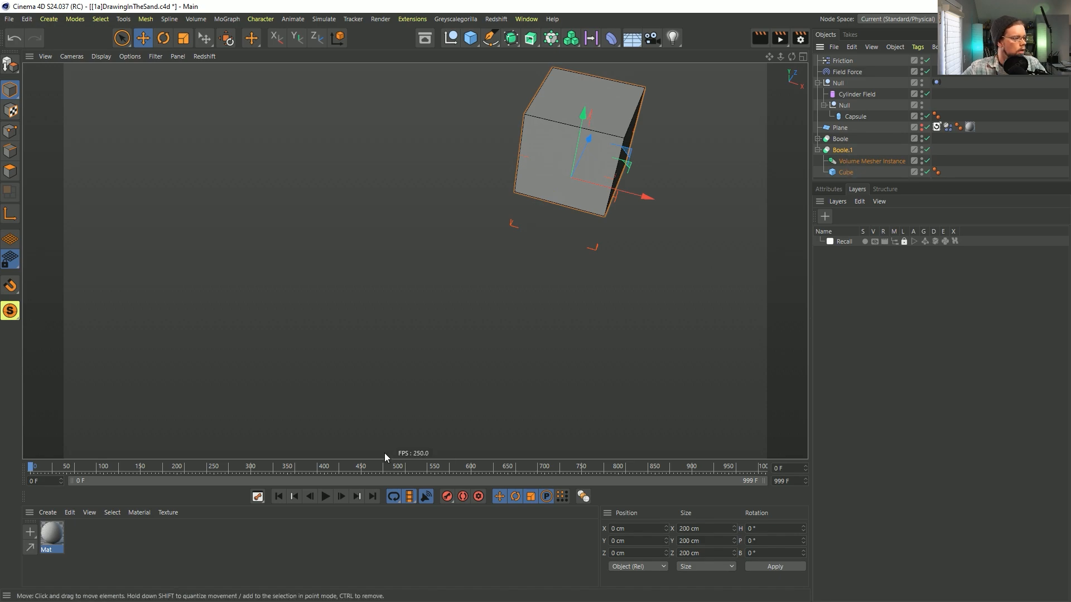
Play the simulation in short runs and examine the trench shape where the capsule cuts the plane.
{"action": "left_click", "coordinate": [331, 496]}
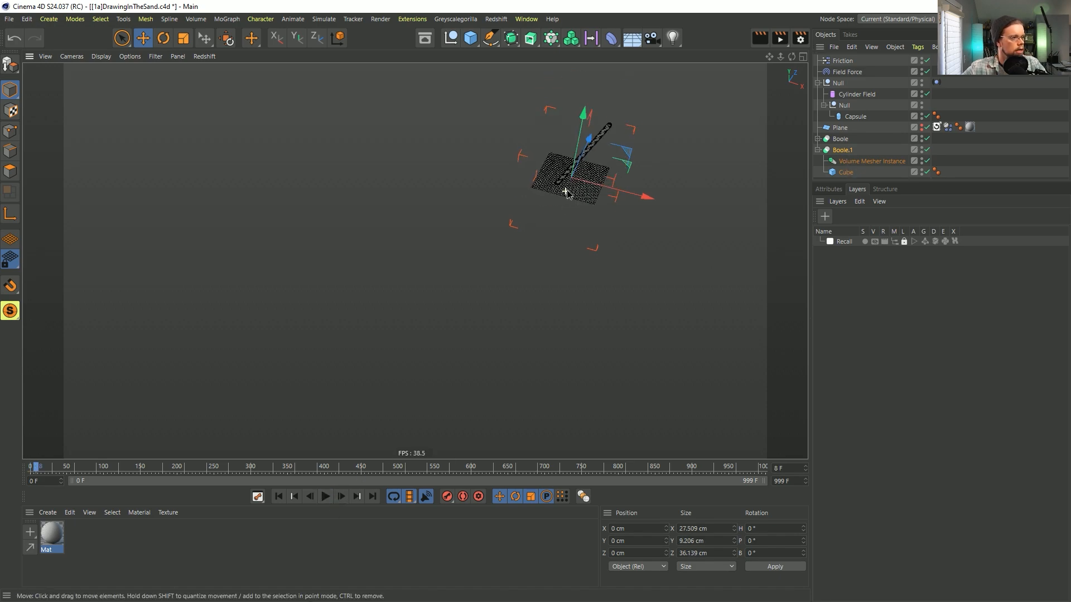
{"action": "right_click_drag", "start_coordinate": [567, 192], "coordinate": [801, 173], "text": "alt"}
{"action": "middle_click_drag", "start_coordinate": [519, 159], "coordinate": [447, 254], "text": "alt"}
{"action": "left_click_drag", "start_coordinate": [447, 254], "coordinate": [459, 241], "text": "alt"}
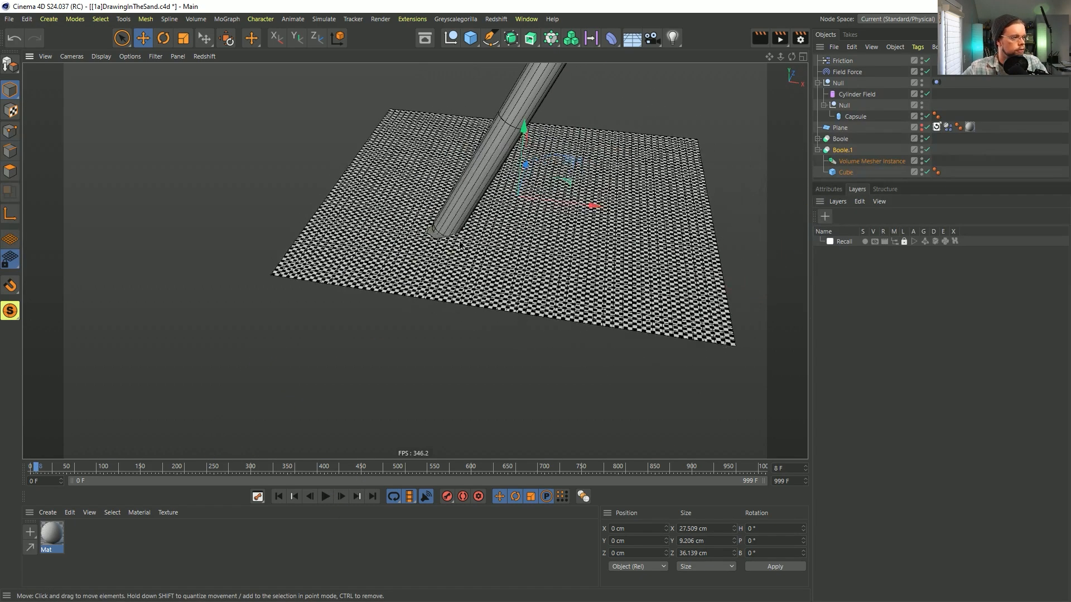
{"action": "right_click_drag", "start_coordinate": [460, 242], "coordinate": [517, 229], "text": "alt"}
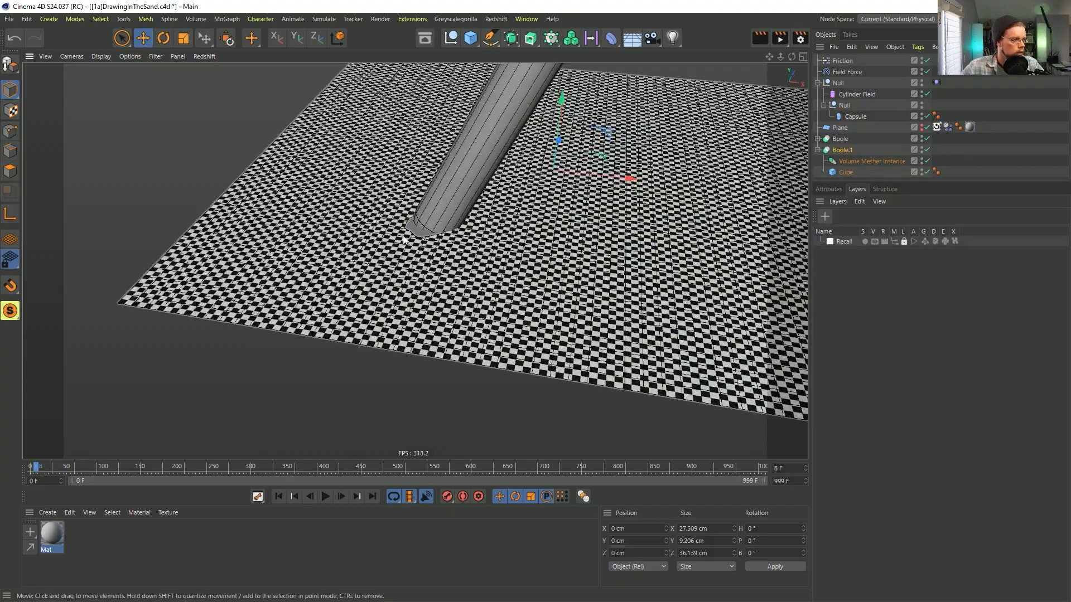
{"action": "scroll", "coordinate": [400, 243], "scroll_direction": "up", "scroll_amount": 5}
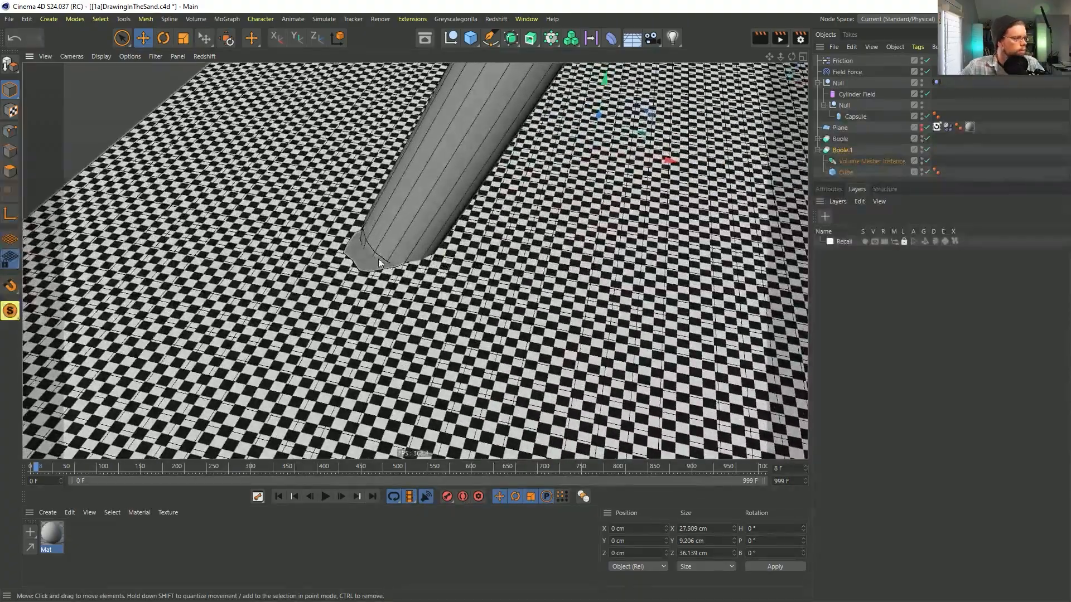
{"action": "key", "text": "ctrl+z"}
{"action": "left_click", "coordinate": [329, 496]}
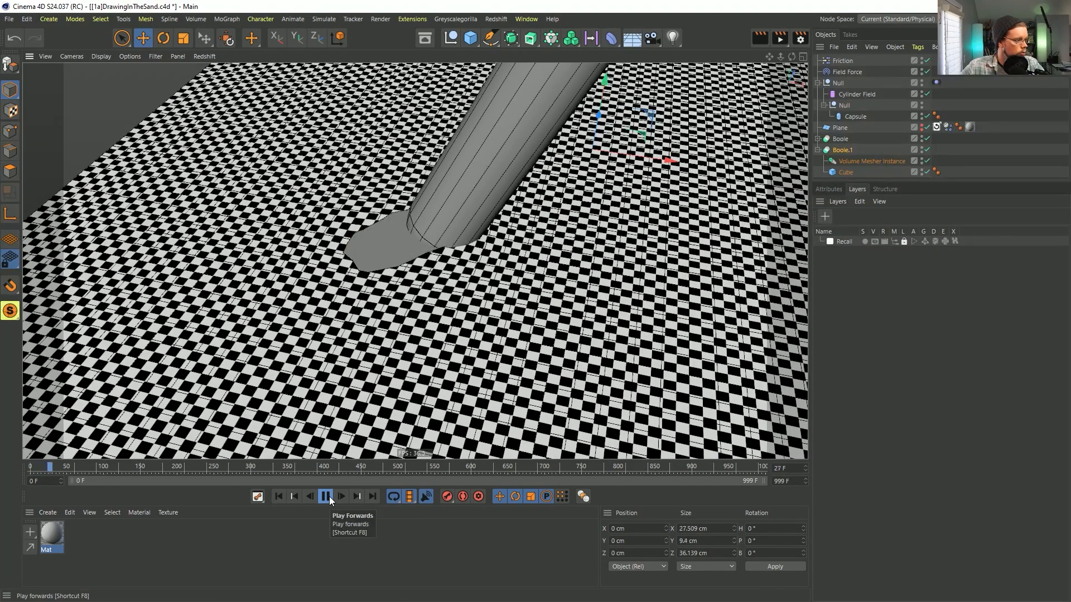
{"action": "left_click", "coordinate": [326, 496]}
{"action": "scroll", "coordinate": [434, 223], "scroll_direction": "down", "scroll_amount": 4}
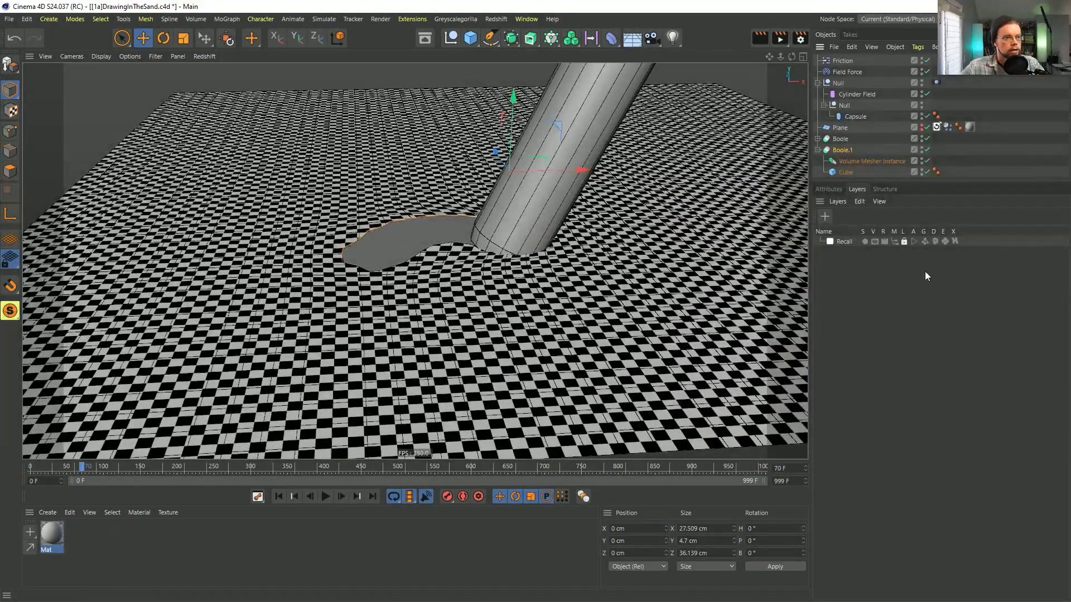
Set the second Boole's type to A without B and replay the simulation from the first frame.
{"action": "left_click", "coordinate": [829, 189]}
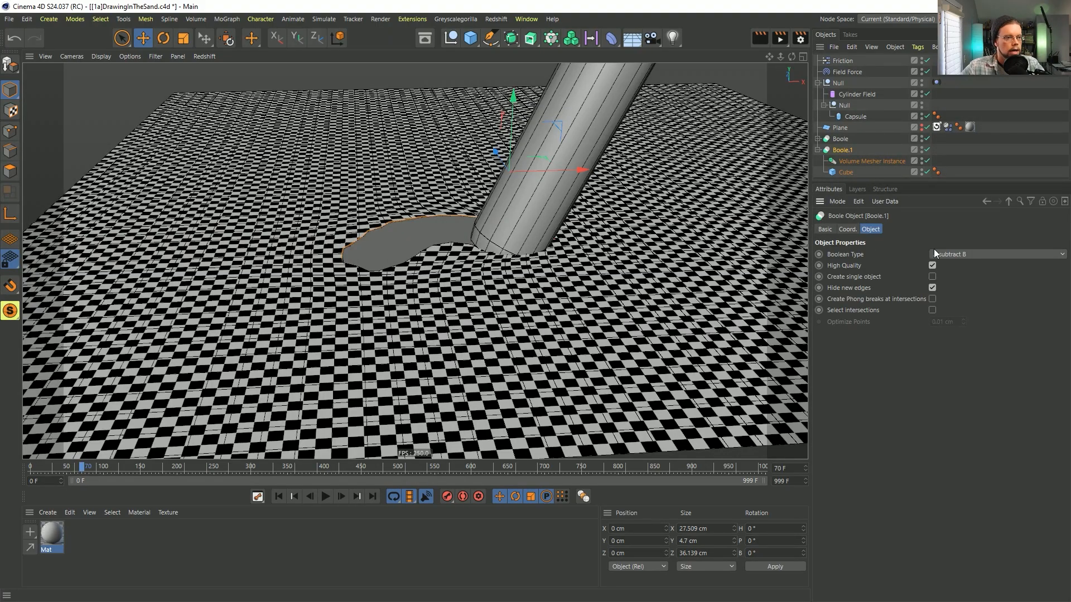
{"action": "left_click", "coordinate": [953, 304]}
{"action": "left_click_drag", "start_coordinate": [495, 248], "coordinate": [526, 244], "text": "alt"}
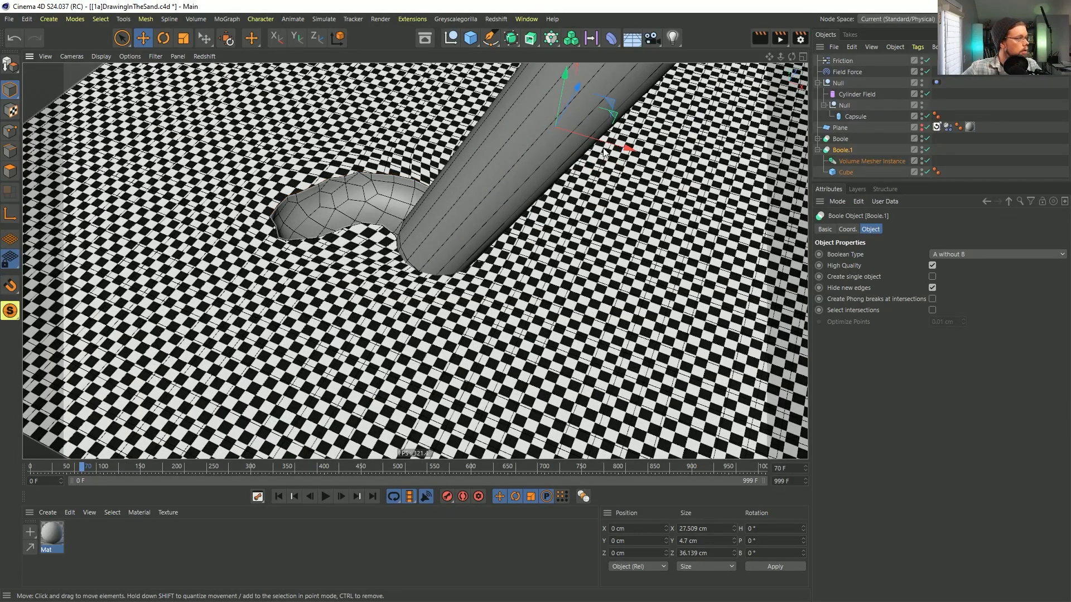
{"action": "left_click", "coordinate": [280, 497]}
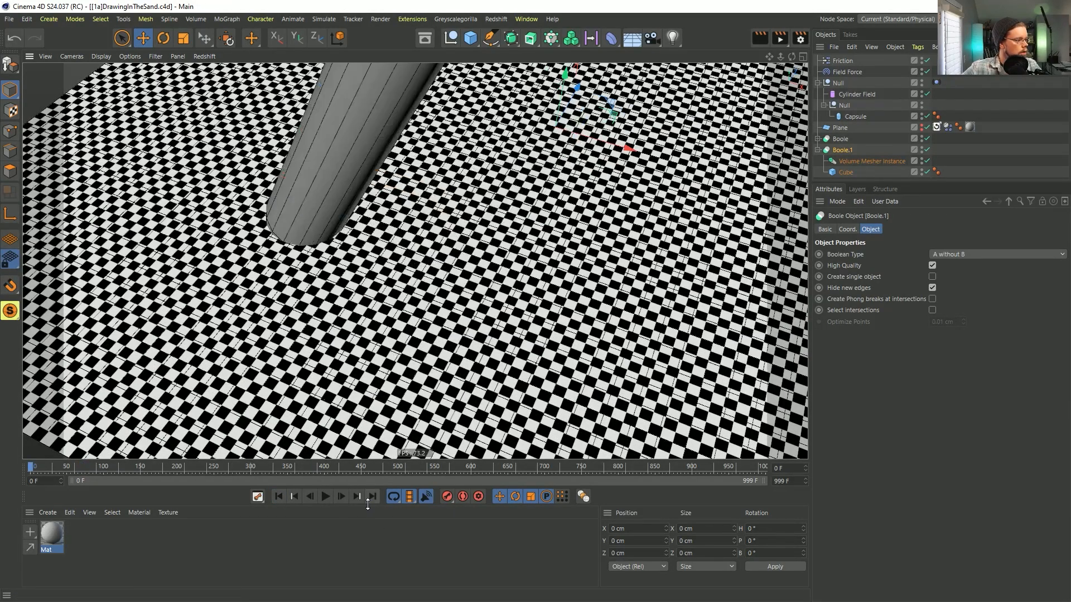
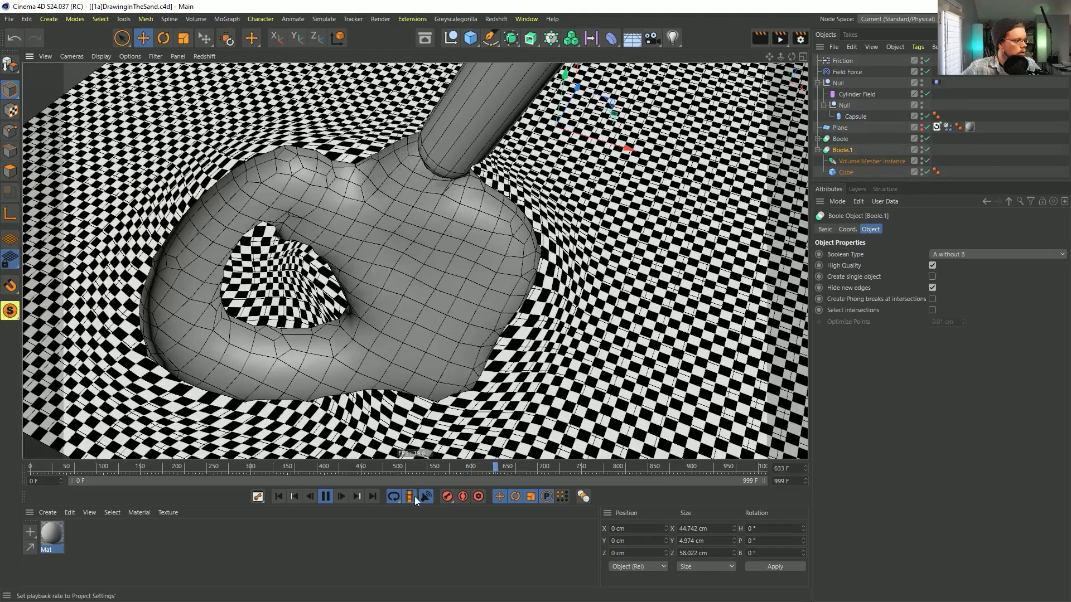
{"action": "left_click", "coordinate": [326, 497]}
Set the Friction object's strength to 1111 and return to the first frame.
{"action": "left_click", "coordinate": [841, 61]}
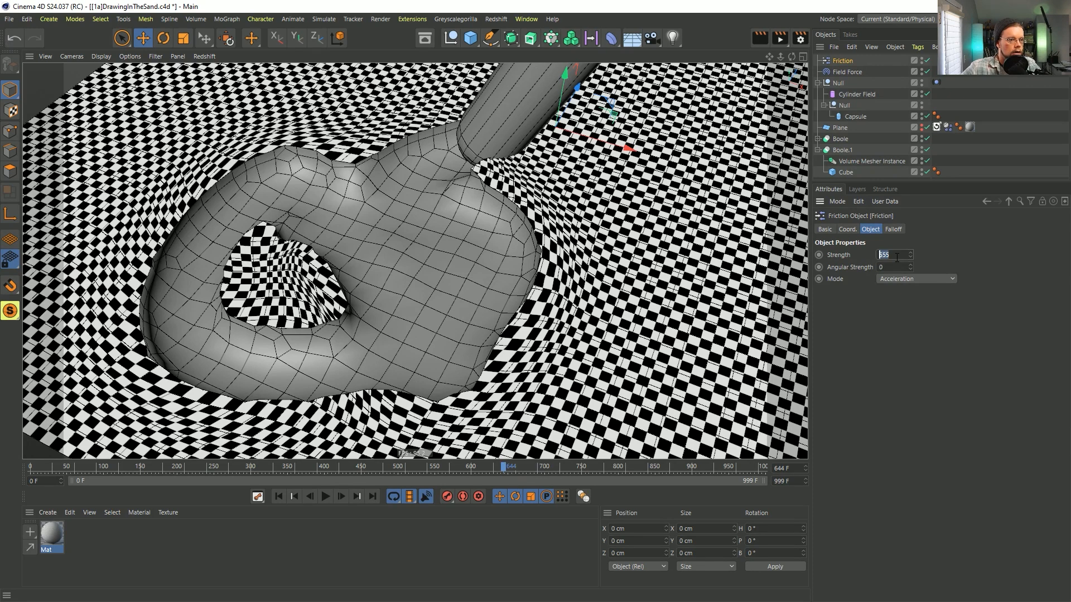
{"action": "type", "text": "1111"}
{"action": "key", "text": "Return"}
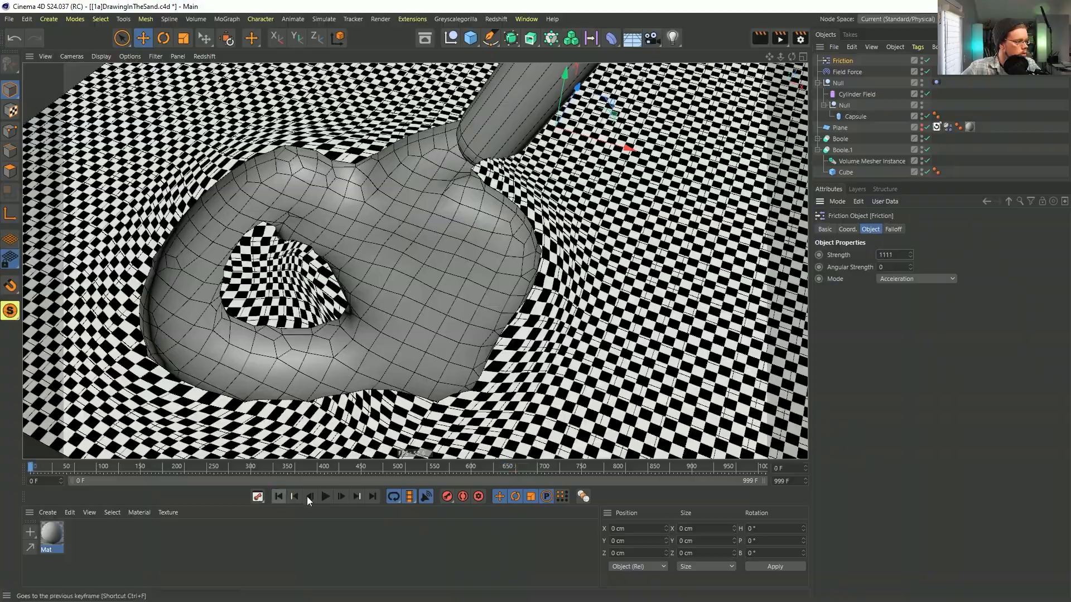
{"action": "left_click", "coordinate": [325, 496]}
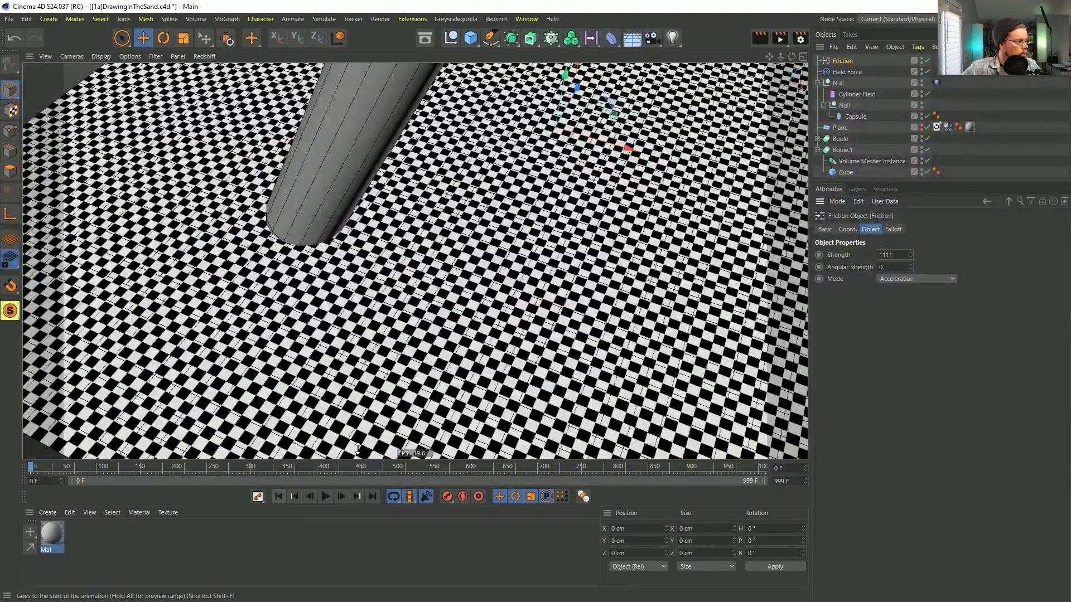
Save the scene as [1b]DrawingInTheSand.c4d and replay the simulation.
{"action": "key", "text": "ctrl+shift+s"}
{"action": "key", "text": "BackSpace"}
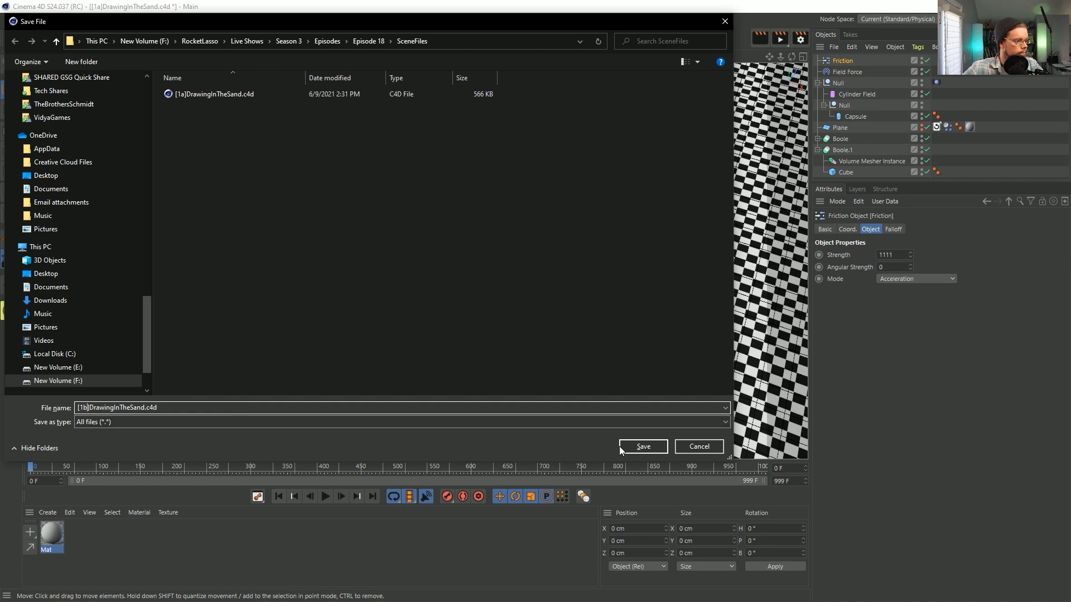
{"action": "left_click", "coordinate": [620, 447]}
{"action": "left_click", "coordinate": [326, 496]}
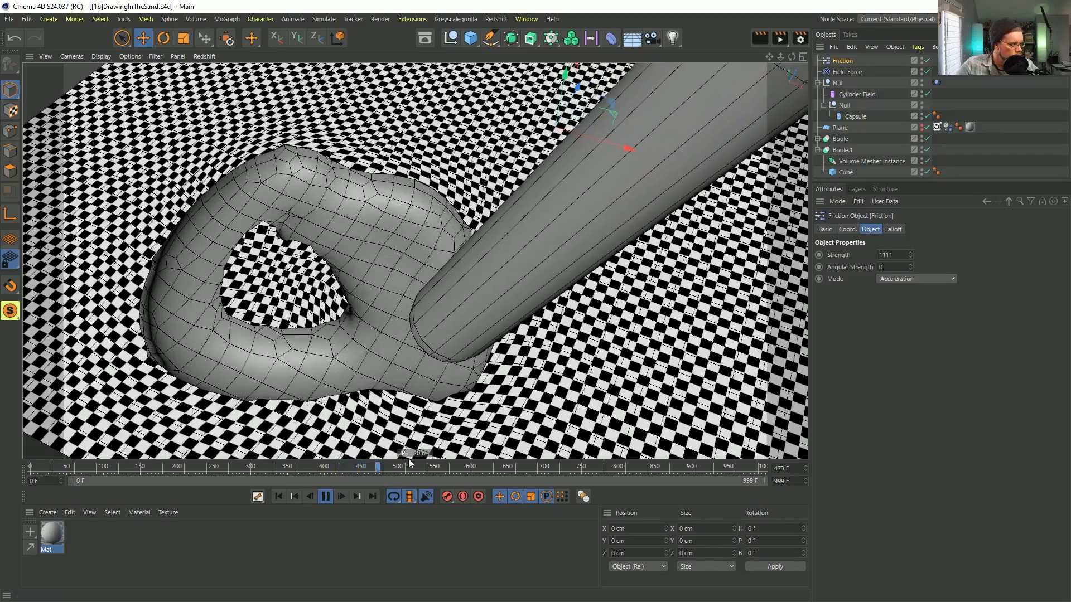
Pause the simulation and compare the trench's shape from several angles with the Writing In Sand reference video.
{"action": "left_click", "coordinate": [326, 497]}
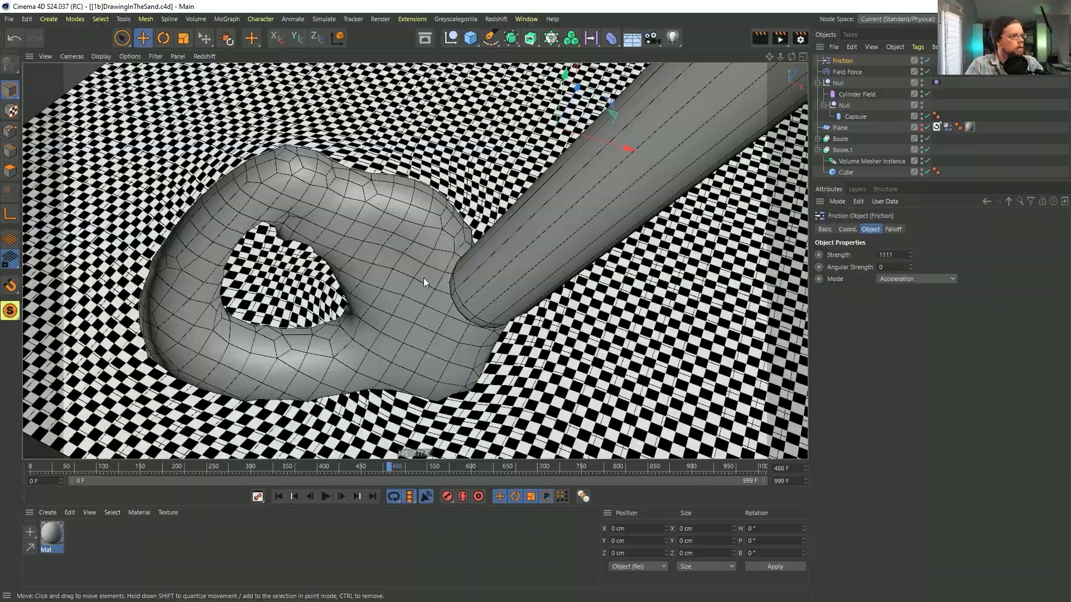
{"action": "mouse_move", "coordinate": [395, 226]}
{"action": "left_mouse_down", "text": "alt"}
{"action": "mouse_move", "coordinate": [371, 176]}
{"action": "mouse_move", "coordinate": [346, 179]}
{"action": "mouse_move", "coordinate": [395, 226]}
{"action": "mouse_move", "coordinate": [377, 220]}
{"action": "mouse_move", "coordinate": [396, 217]}
{"action": "mouse_move", "coordinate": [388, 214]}
{"action": "left_mouse_up", "text": "alt"}
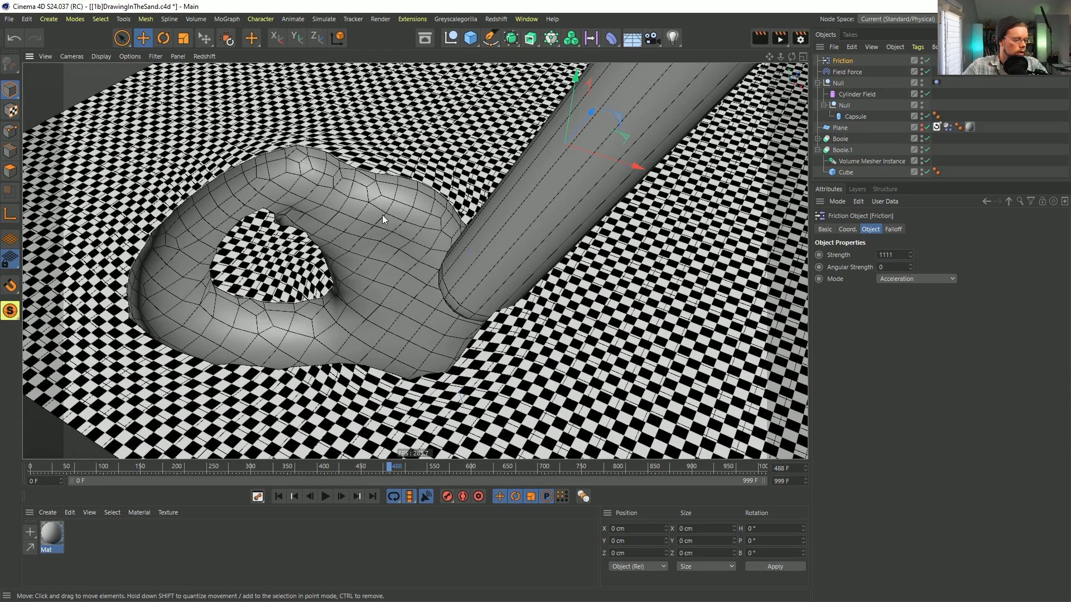
{"action": "key", "text": "alt+Tab"}
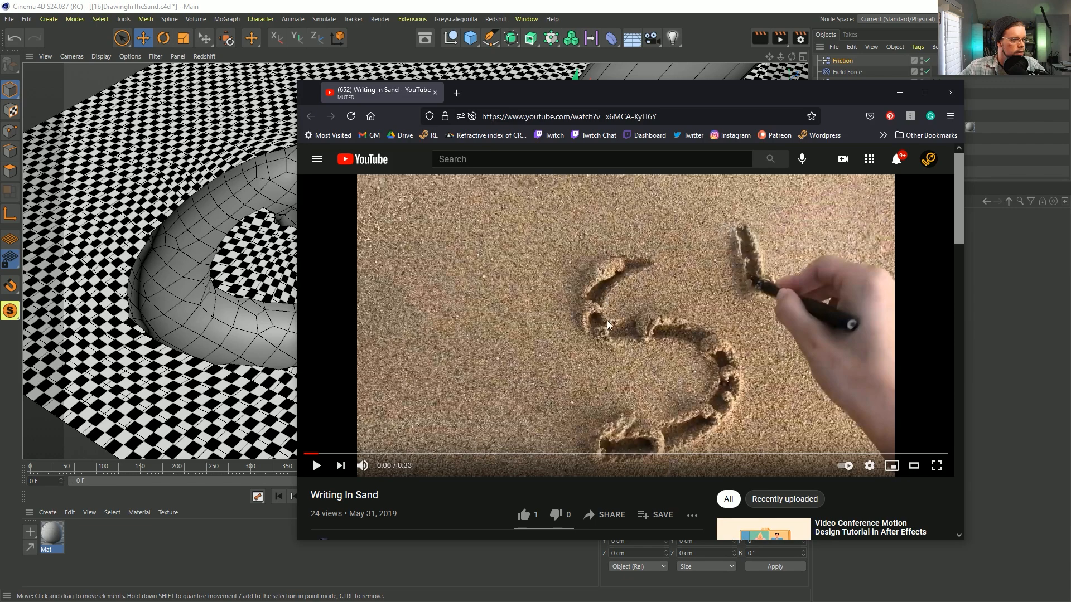
{"action": "left_click", "coordinate": [638, 5]}
{"action": "left_click_drag", "start_coordinate": [443, 219], "coordinate": [429, 284], "text": "alt"}
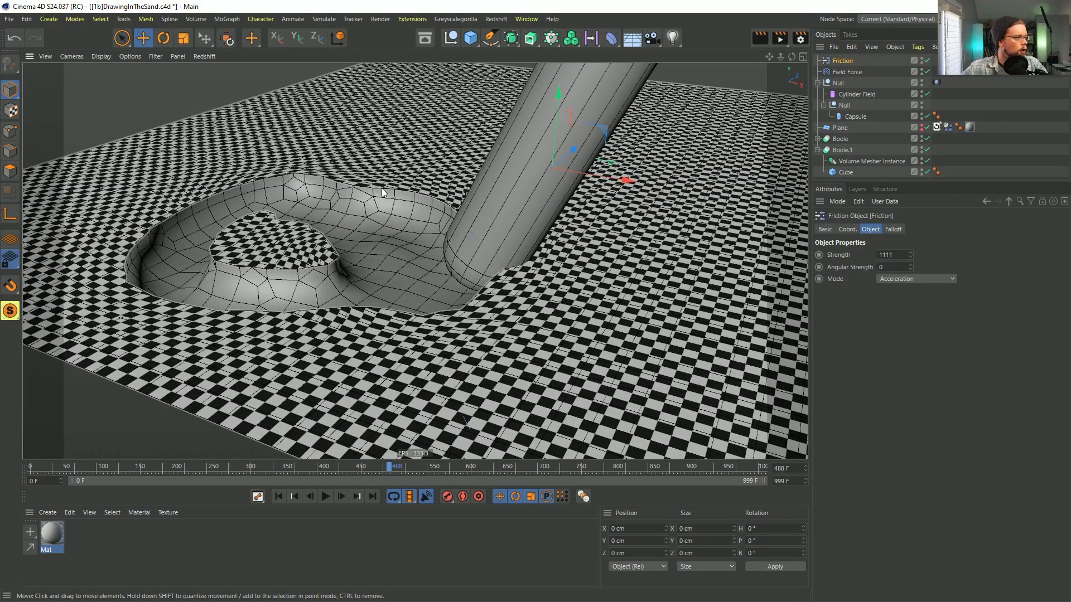
{"action": "key", "text": "alt+Tab"}
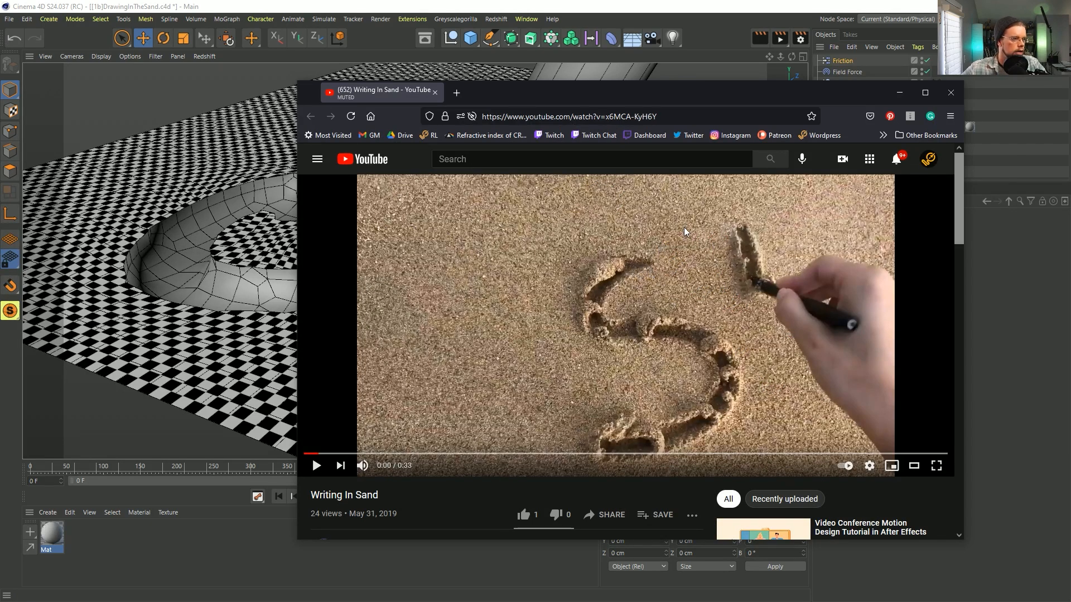
{"action": "key", "text": "alt+Tab"}
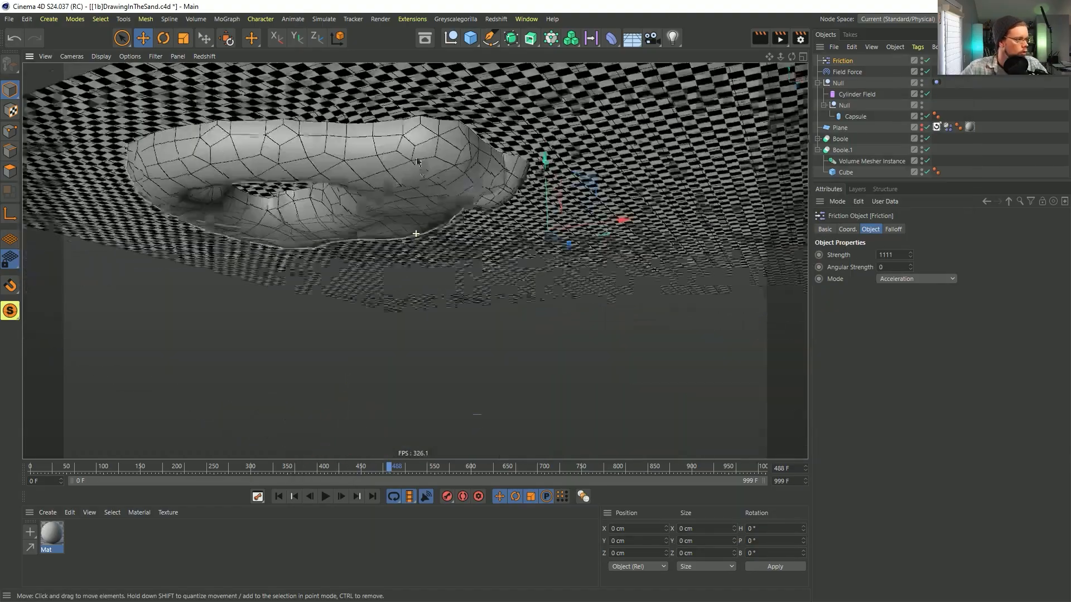
{"action": "left_click_drag", "start_coordinate": [420, 166], "coordinate": [431, 275], "text": "alt"}
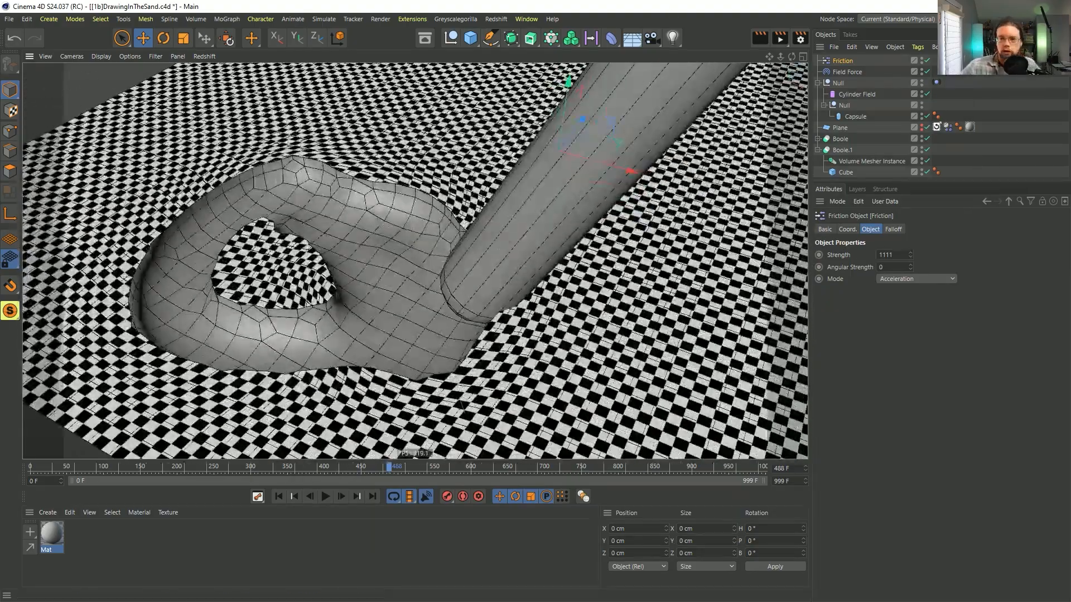
{"action": "left_click_drag", "start_coordinate": [334, 265], "coordinate": [429, 184], "text": "alt"}
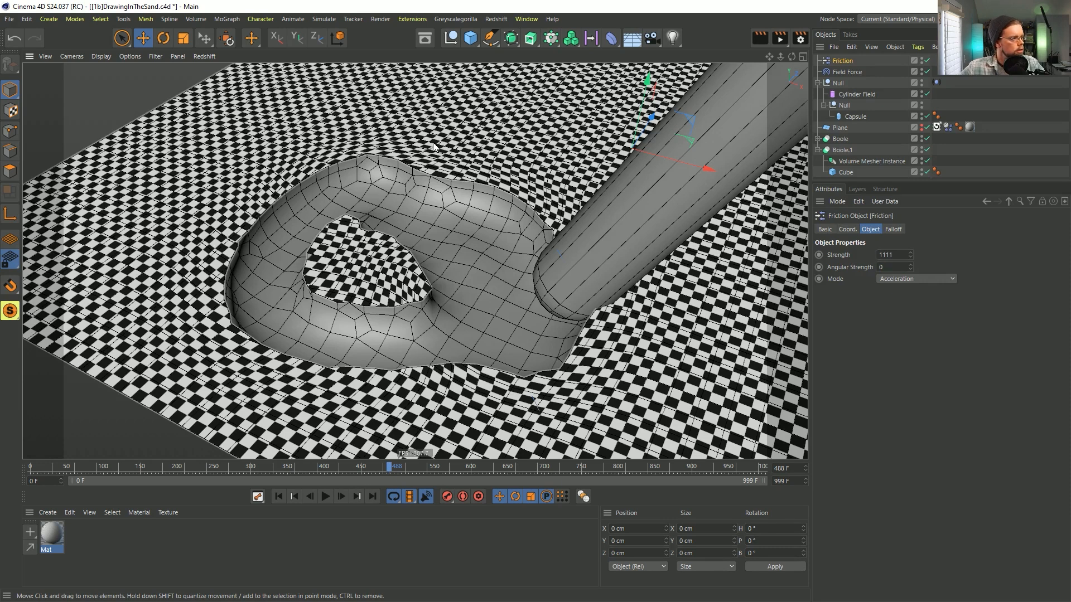
{"action": "left_click", "coordinate": [611, 38]}
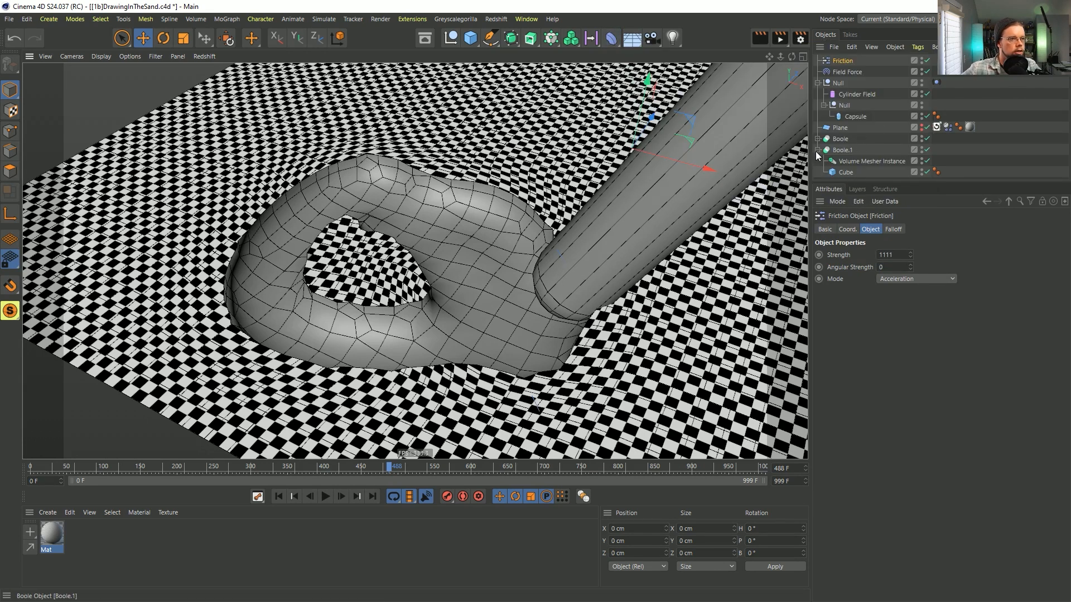
Rename the first Boole to Sand Flat and the second Boole to Sand Ditch.
{"action": "left_click", "coordinate": [841, 140]}
{"action": "double_click", "coordinate": [848, 143]}
{"action": "type", "text": "S"}
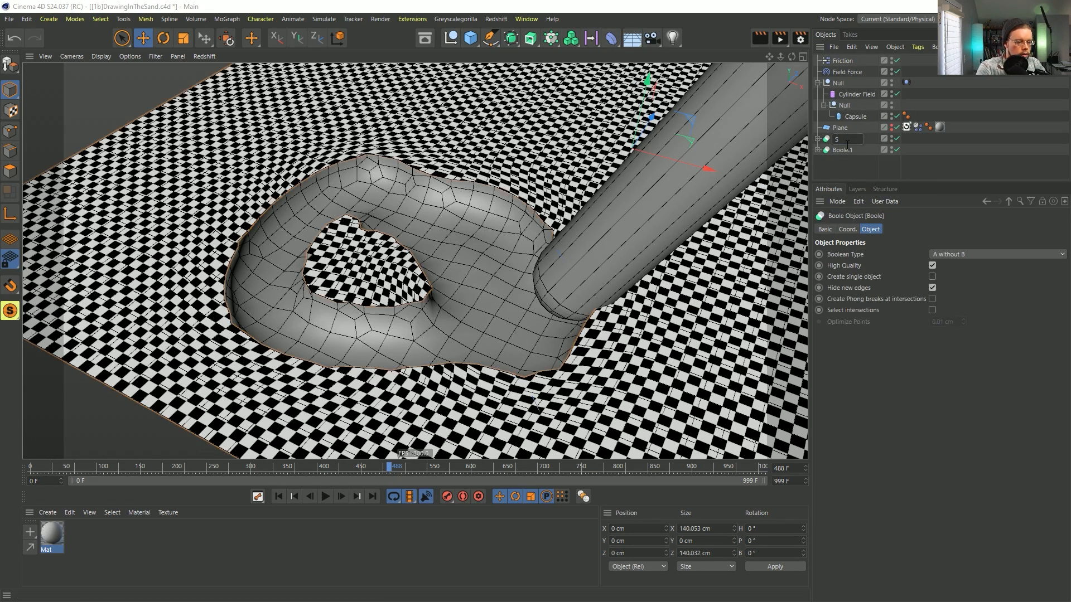
{"action": "type", "text": "and Flat"}
{"action": "double_click", "coordinate": [847, 147]}
{"action": "type", "text": "Sand"}
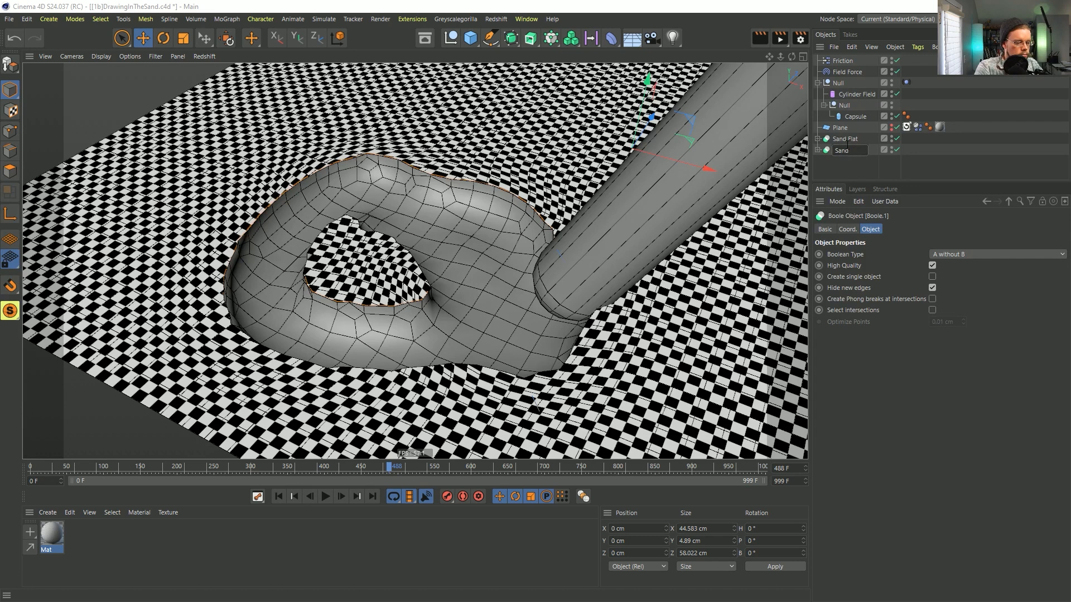
{"action": "type", "text": " Ditch"}
{"action": "key", "text": "Return"}
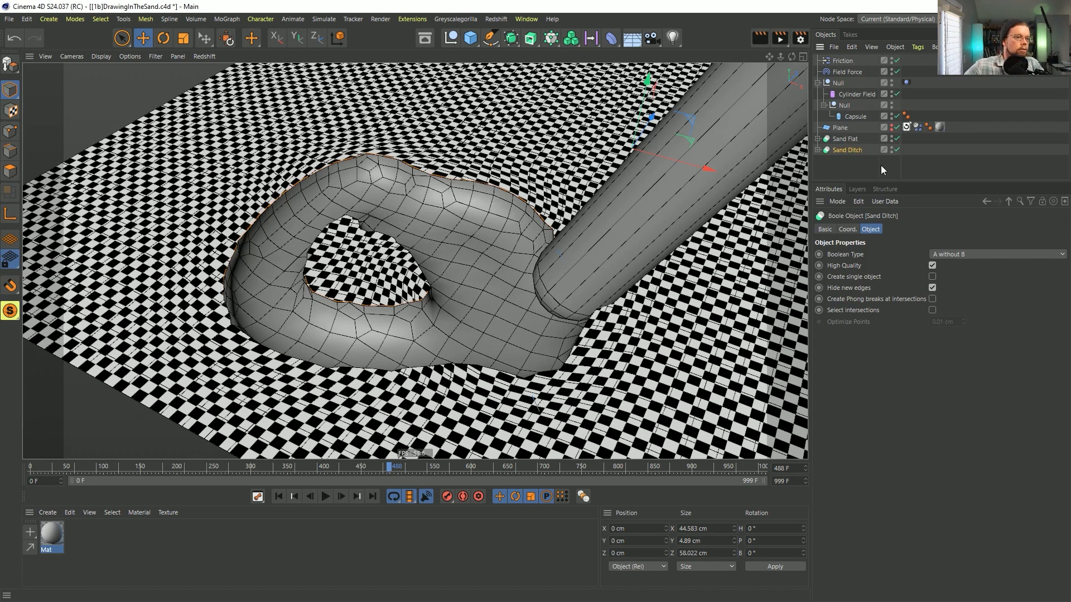
Group Sand Flat and Sand Ditch together under a new null.
{"action": "left_click", "coordinate": [852, 139]}
{"action": "left_click", "coordinate": [859, 151], "text": "ctrl"}
{"action": "key", "text": "alt+g"}
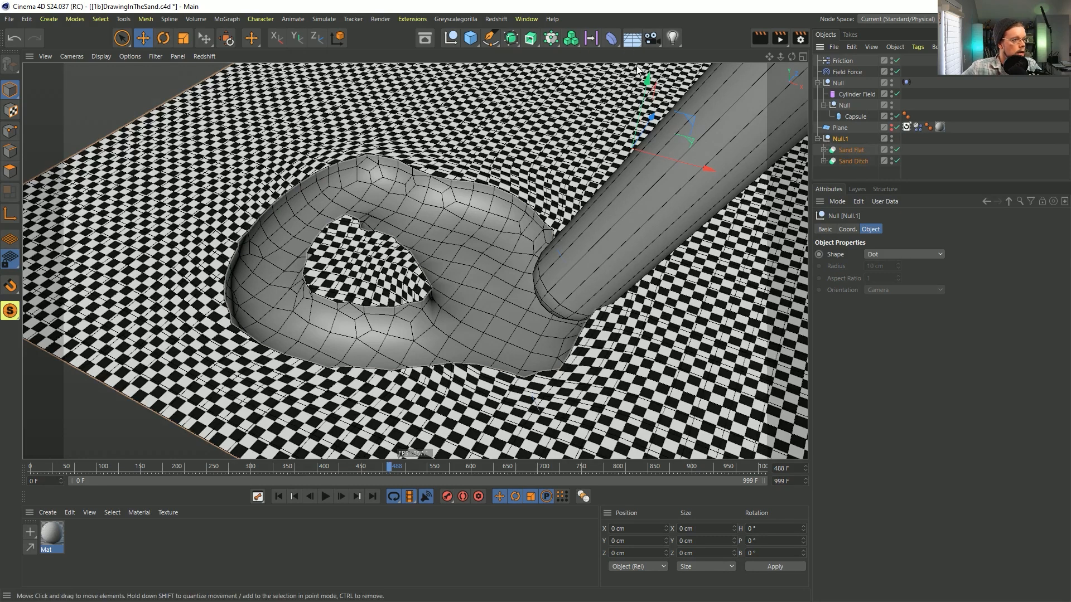
Add a Plain effector inside the null holding the two sand Booles and rename it Plain.Deform.
{"action": "left_click", "coordinate": [612, 38]}
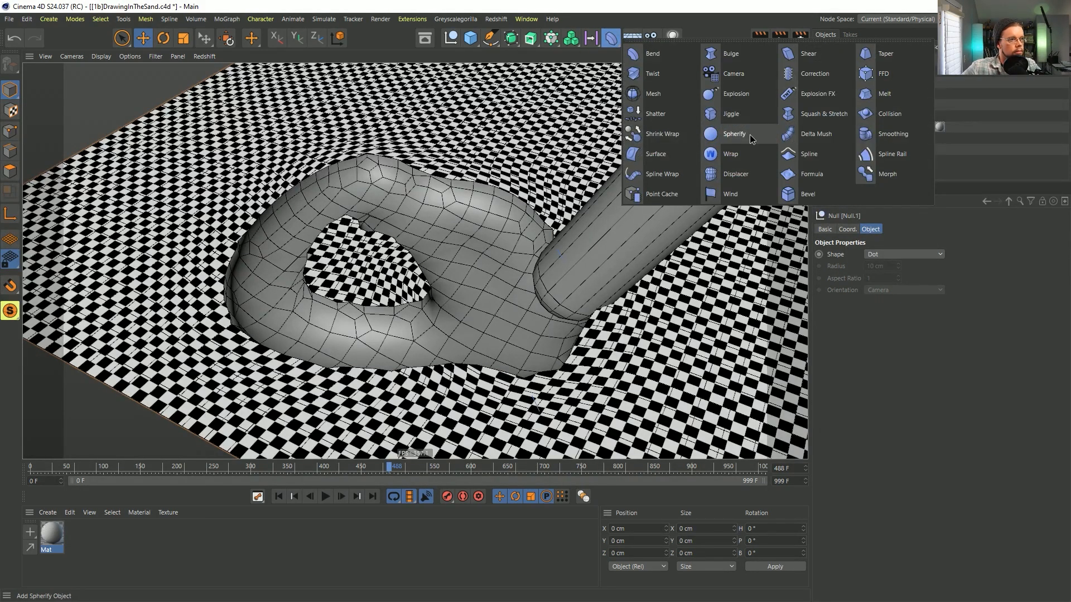
{"action": "left_click", "coordinate": [550, 38]}
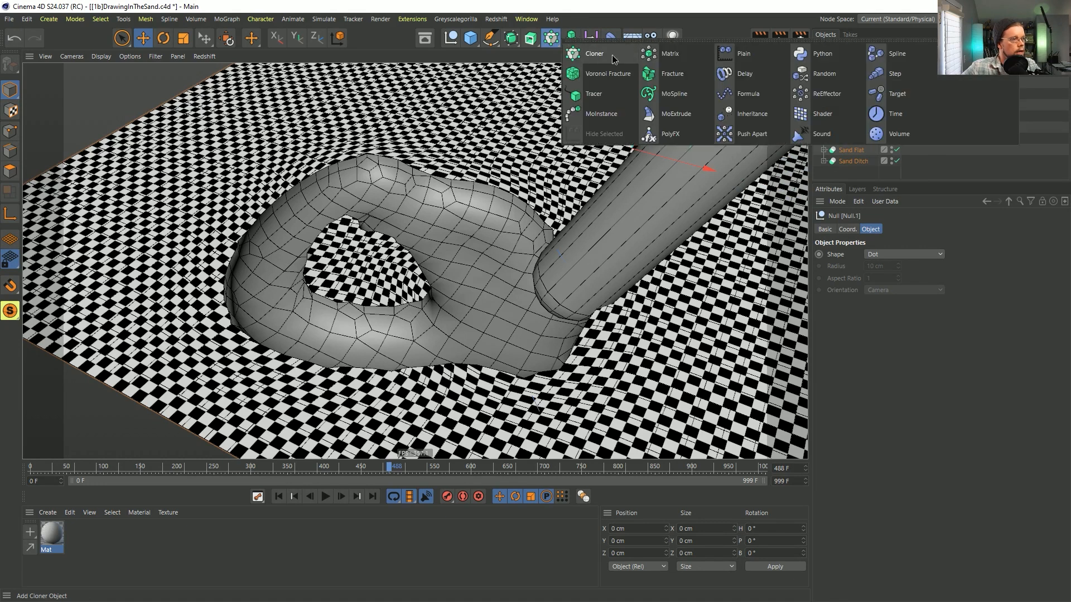
{"action": "left_click", "coordinate": [748, 53]}
{"action": "left_click_drag", "start_coordinate": [837, 61], "coordinate": [859, 151]}
{"action": "double_click", "coordinate": [859, 149]}
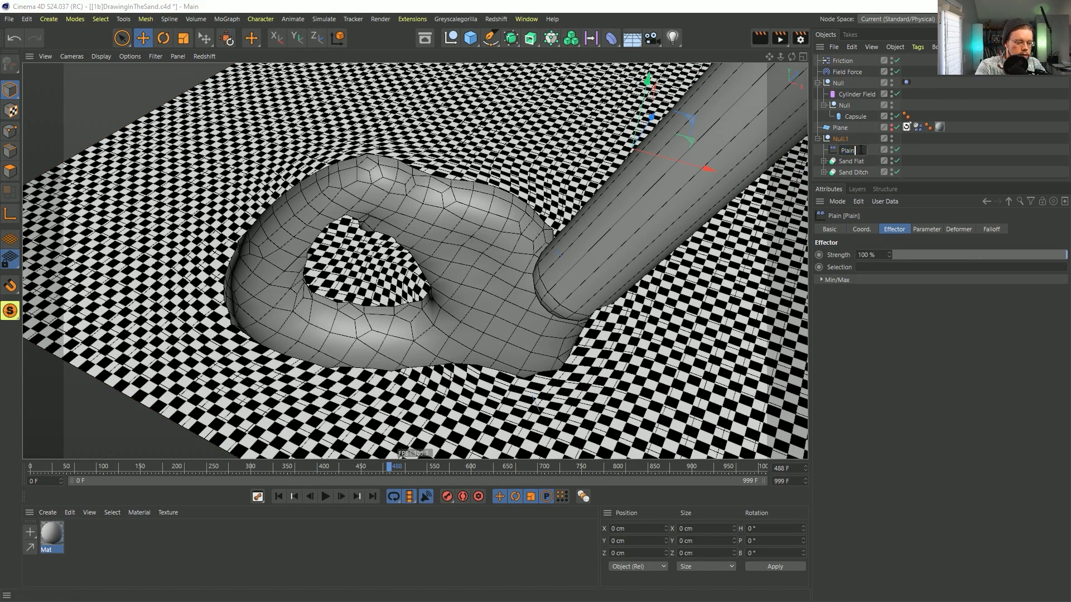
{"action": "type", "text": ".Deform"}
{"action": "key", "text": "Return"}
Set Plain.Deform's deformation to Point and its transform space to Effector.
{"action": "left_click", "coordinate": [955, 231]}
{"action": "left_click", "coordinate": [892, 255]}
{"action": "left_click", "coordinate": [882, 293]}
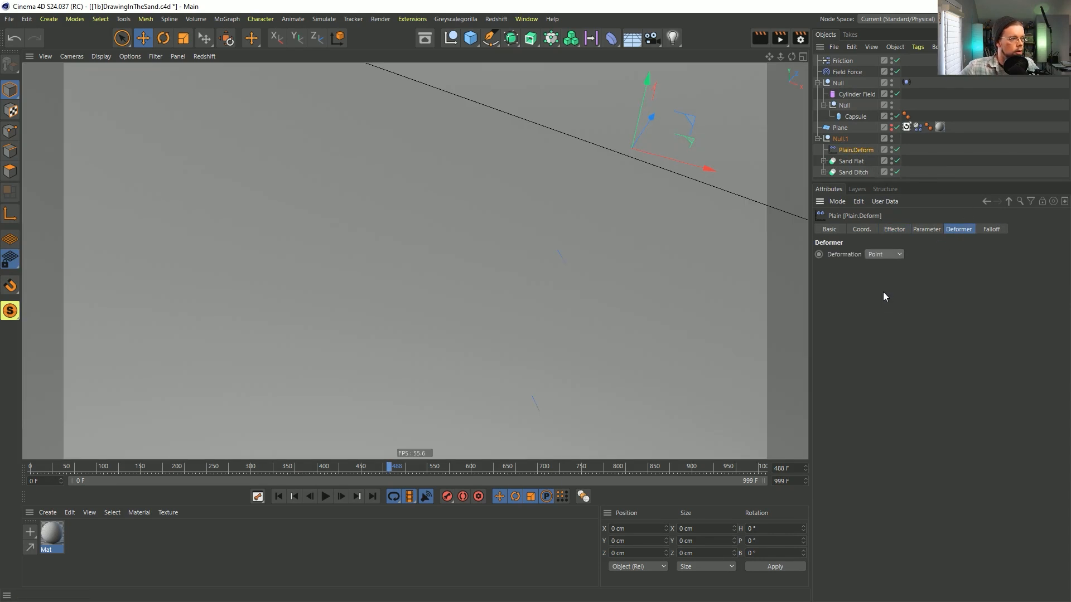
{"action": "left_click", "coordinate": [922, 230]}
{"action": "left_click", "coordinate": [997, 266]}
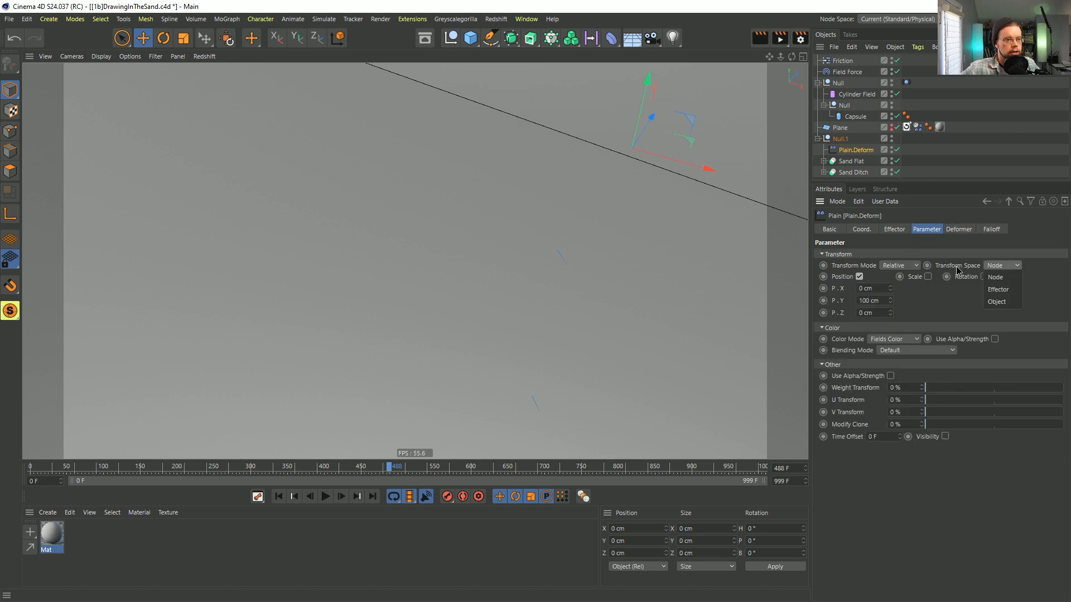
{"action": "left_click", "coordinate": [1002, 289]}
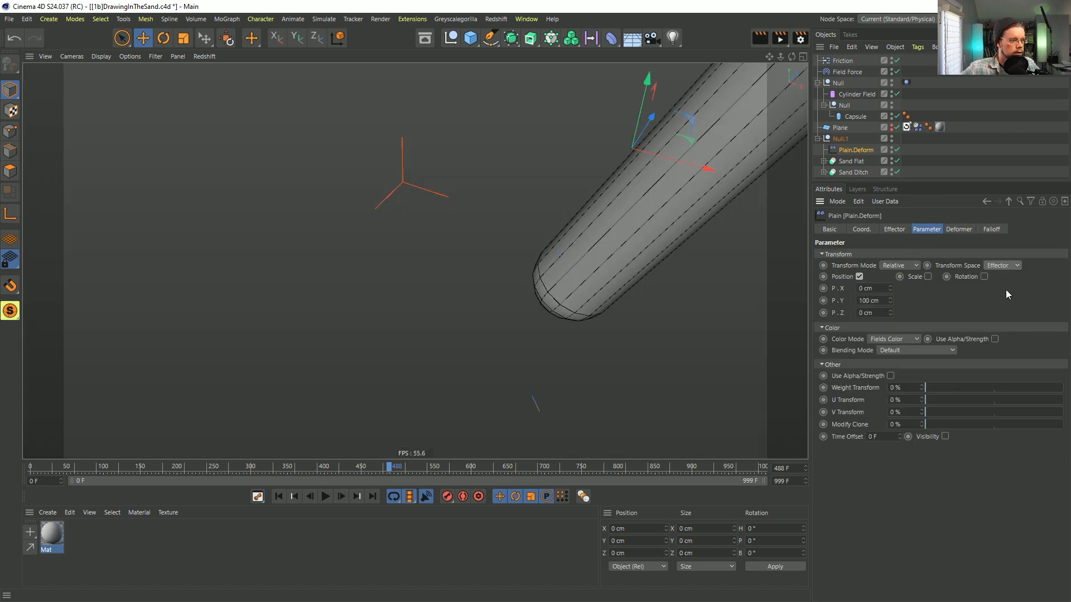
Try Plain.Deform's vertical position offset at 5 cm and down to -3 cm, undoing the trial changes.
{"action": "left_click", "coordinate": [872, 301]}
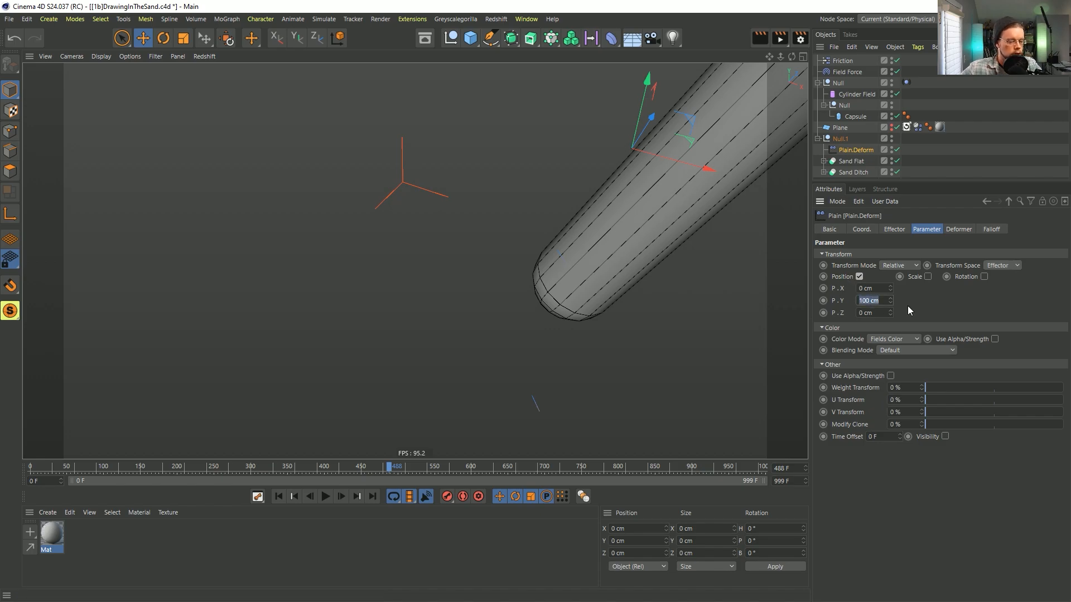
{"action": "type", "text": "5"}
{"action": "key", "text": "Return"}
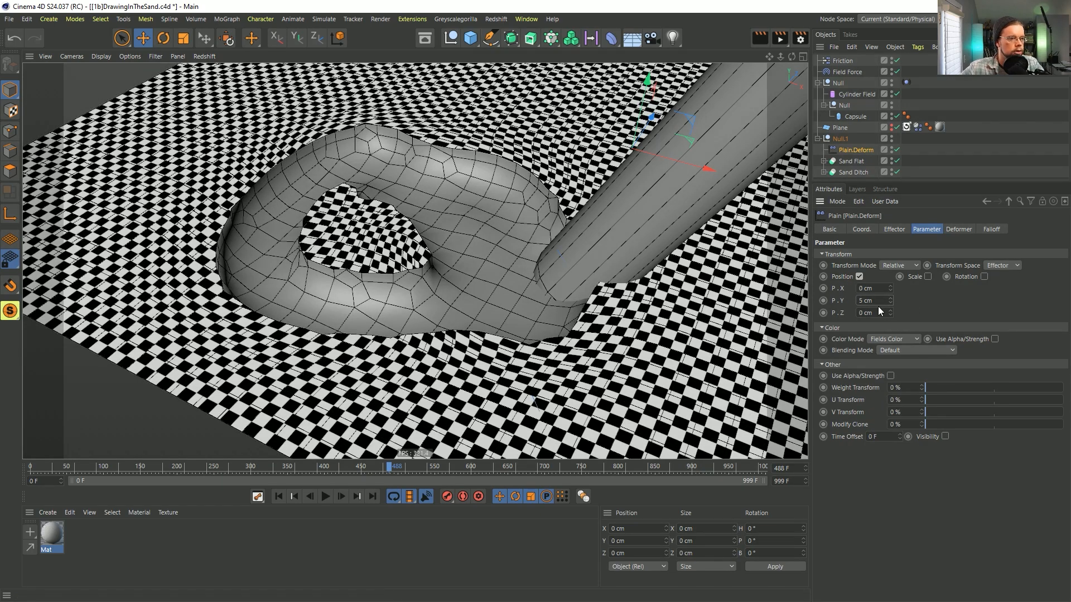
{"action": "left_click_drag", "start_coordinate": [890, 300], "coordinate": [892, 300]}
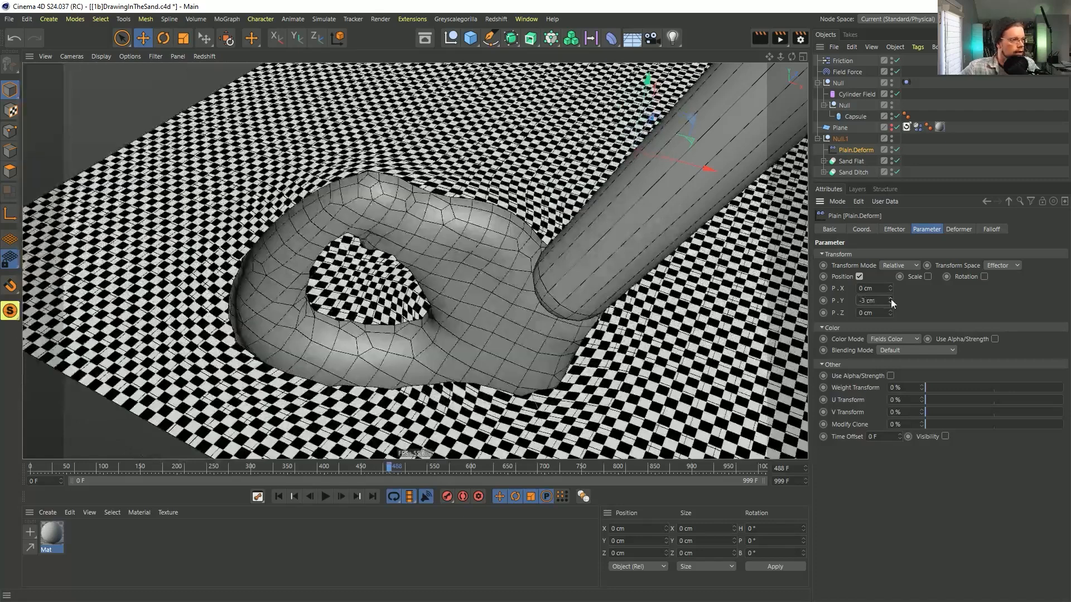
{"action": "key", "text": "ctrl+z"}
{"action": "key", "text": "ctrl+z"}
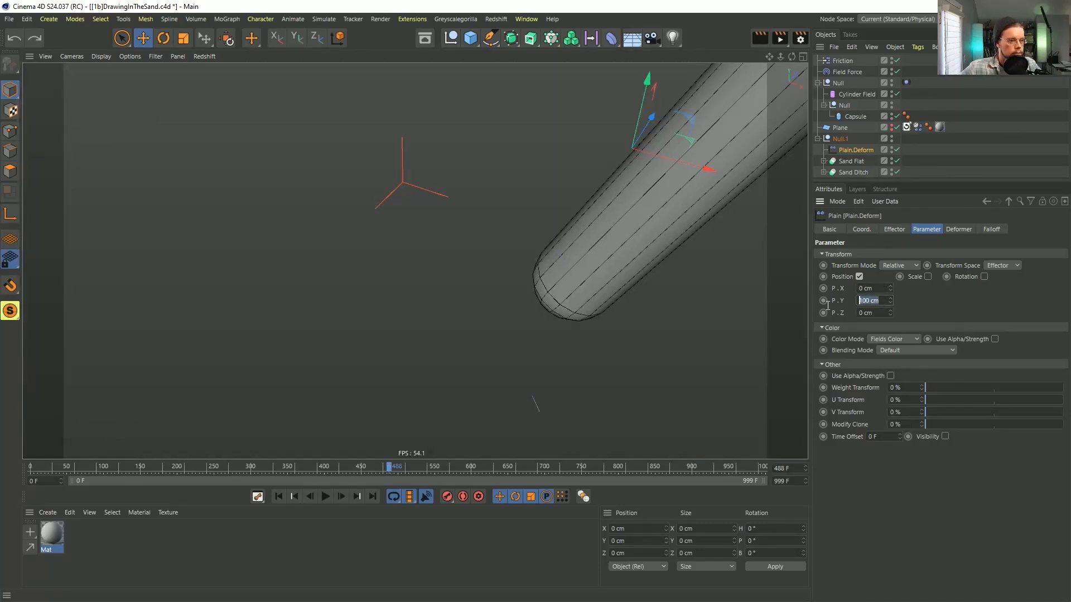
{"action": "key", "text": "ctrl+y"}
Set Plain.Deform's Y position offset to 11 cm and inspect the raised sand surface.
{"action": "double_click", "coordinate": [884, 301]}
{"action": "type", "text": "11"}
{"action": "key", "text": "Return"}
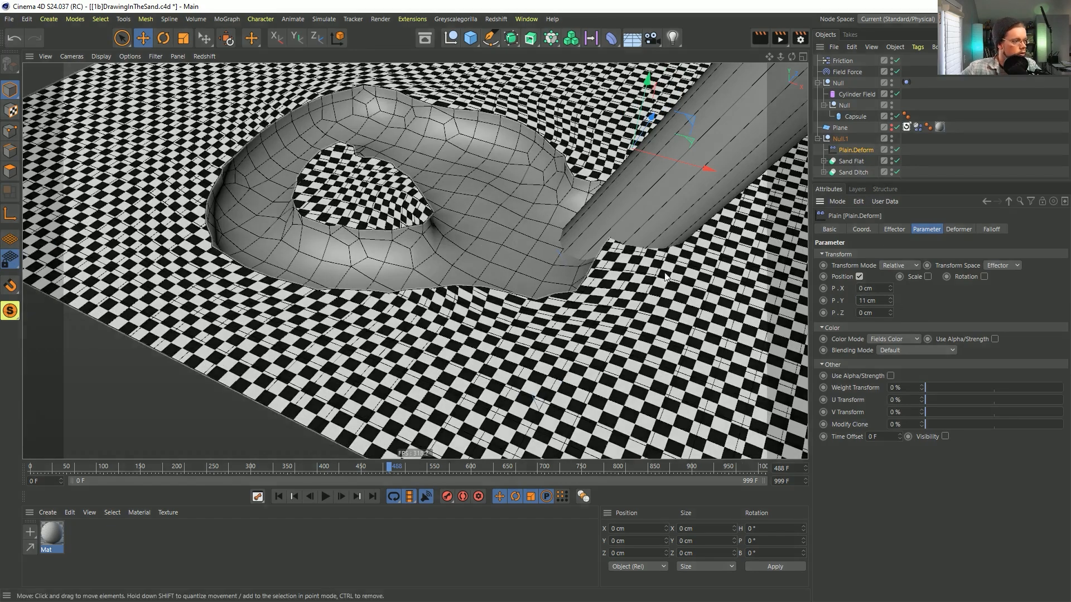
{"action": "left_click_drag", "start_coordinate": [592, 262], "coordinate": [594, 202], "text": "alt"}
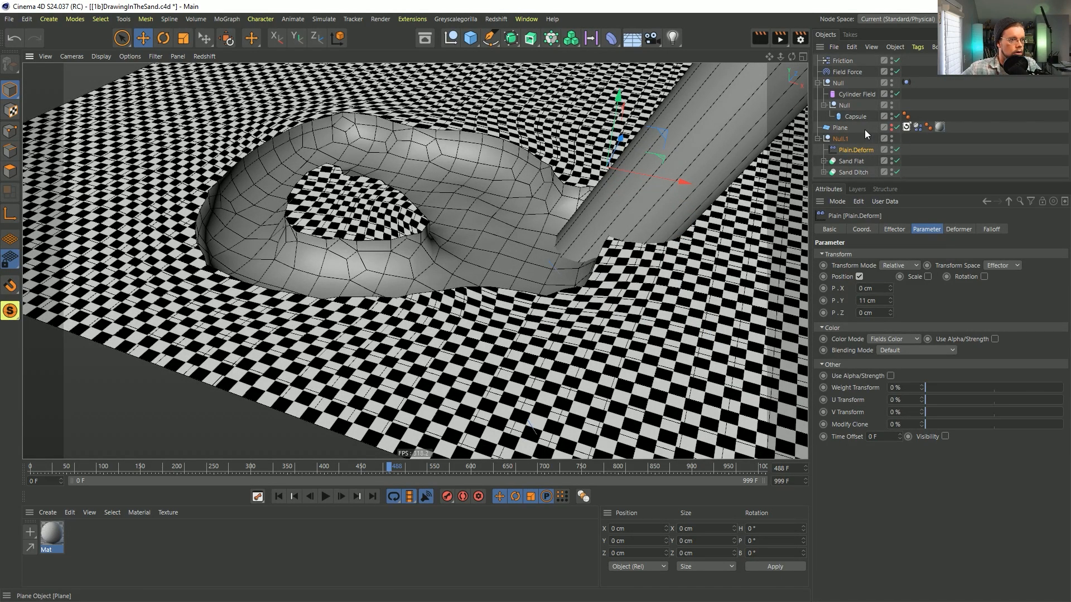
Add the Tracer from Sand Flat's Volume Builder as a field in Plain.Deform's falloff.
{"action": "left_click", "coordinate": [991, 229]}
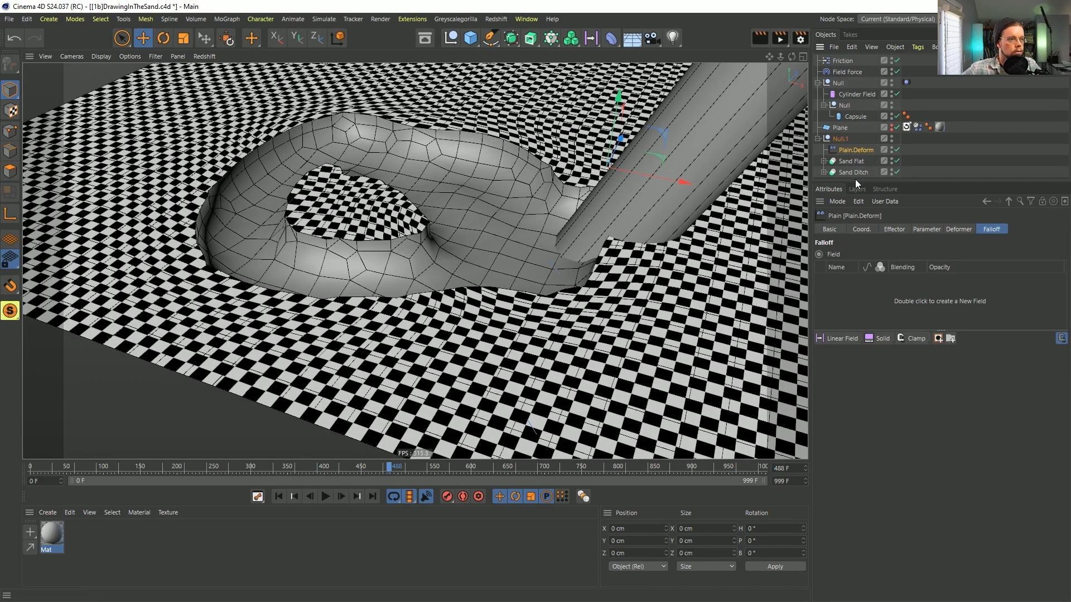
{"action": "left_click_drag", "start_coordinate": [856, 181], "coordinate": [853, 329]}
{"action": "left_click", "coordinate": [824, 161], "text": "ctrl"}
{"action": "left_click", "coordinate": [887, 328]}
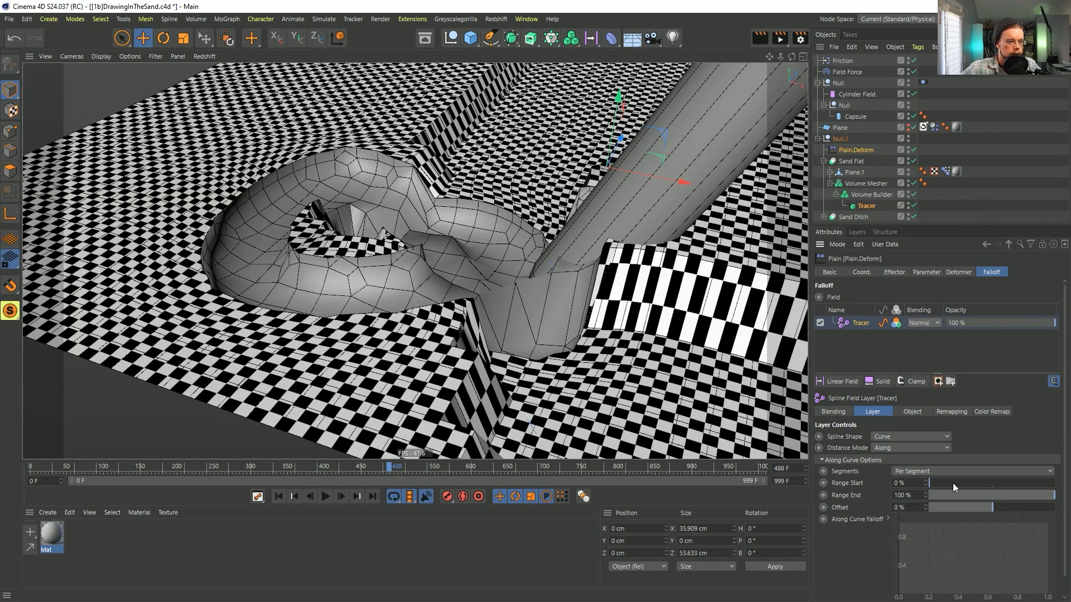
Set the Tracer field's distance mode to Radius and inspect the raised rim around the trench.
{"action": "left_click", "coordinate": [896, 436]}
{"action": "left_click", "coordinate": [889, 448]}
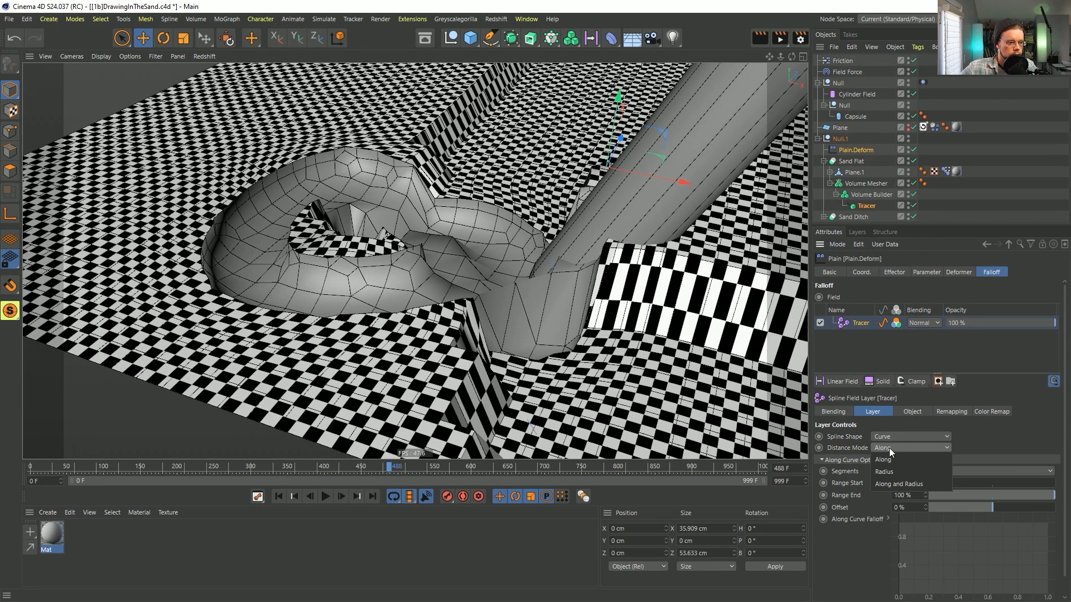
{"action": "left_click", "coordinate": [895, 473]}
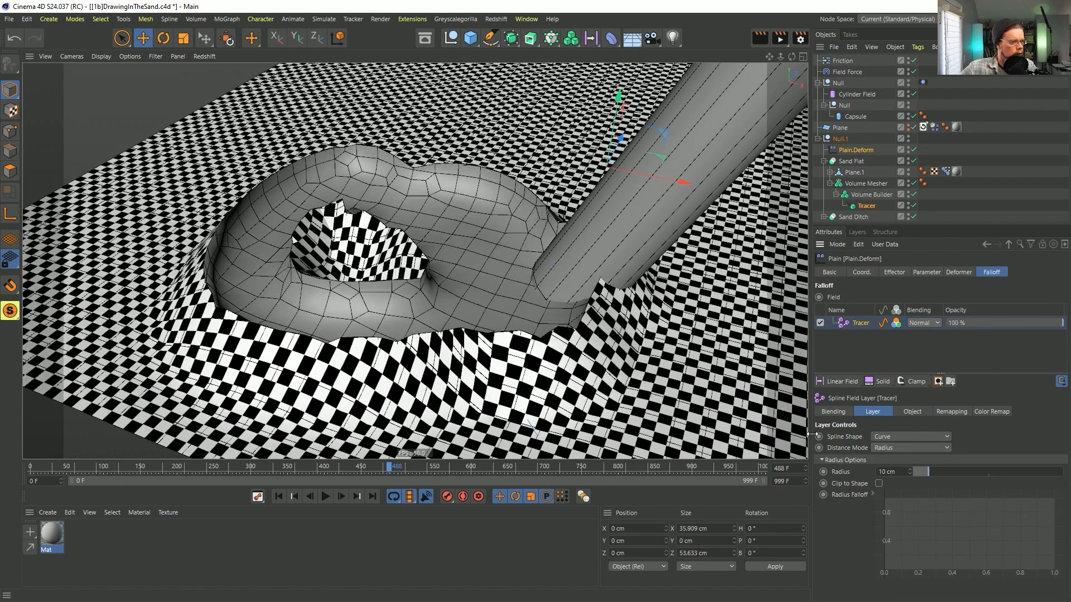
{"action": "left_click_drag", "start_coordinate": [588, 369], "coordinate": [574, 352], "text": "alt"}
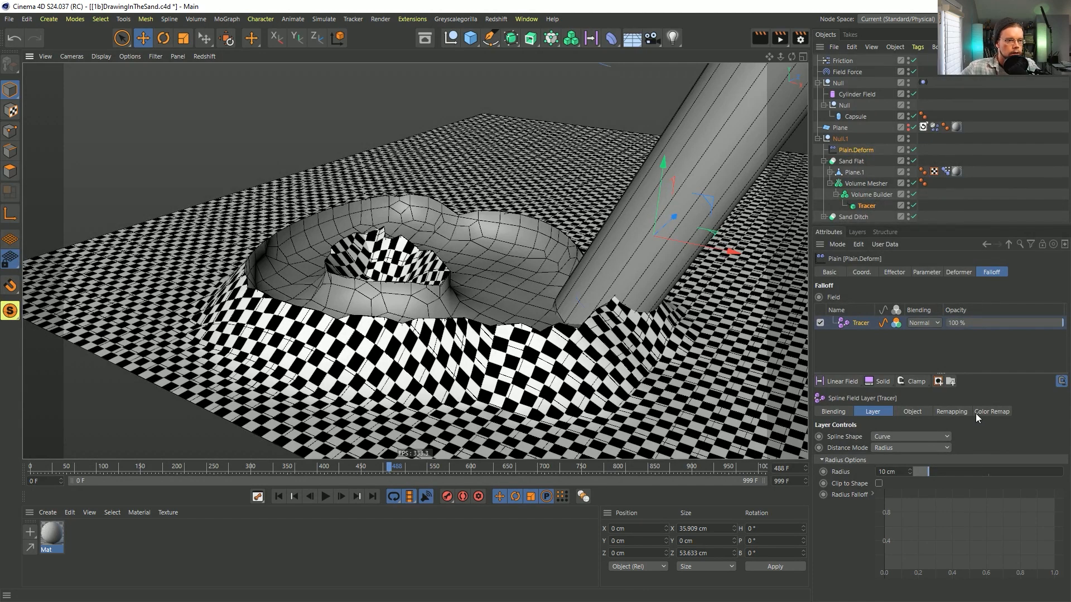
Set the Tracer field's contour mode to Curve, extend the spline's start tangent to about 0.65, and check the rim from the side.
{"action": "left_click", "coordinate": [951, 412]}
{"action": "left_click", "coordinate": [837, 559]}
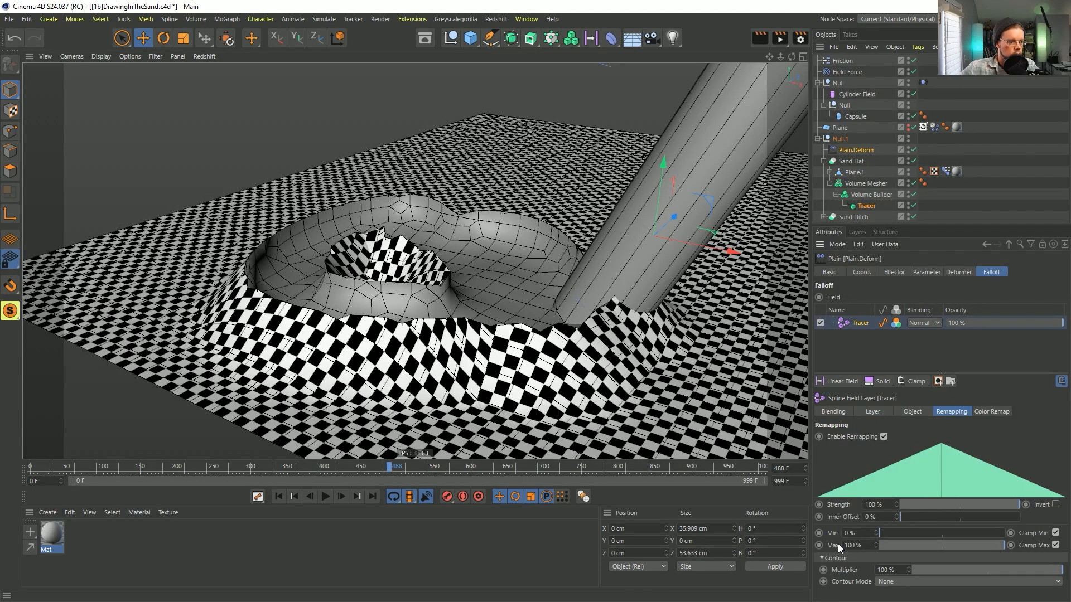
{"action": "left_click", "coordinate": [889, 581]}
{"action": "left_click", "coordinate": [896, 569]}
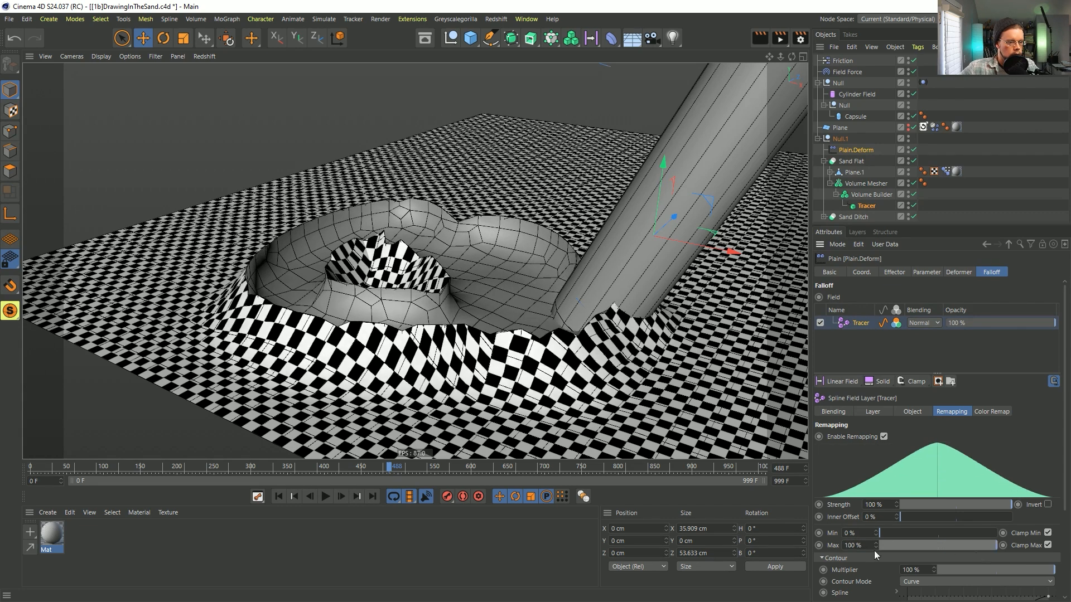
{"action": "scroll", "coordinate": [916, 550], "scroll_direction": "down", "scroll_amount": 3}
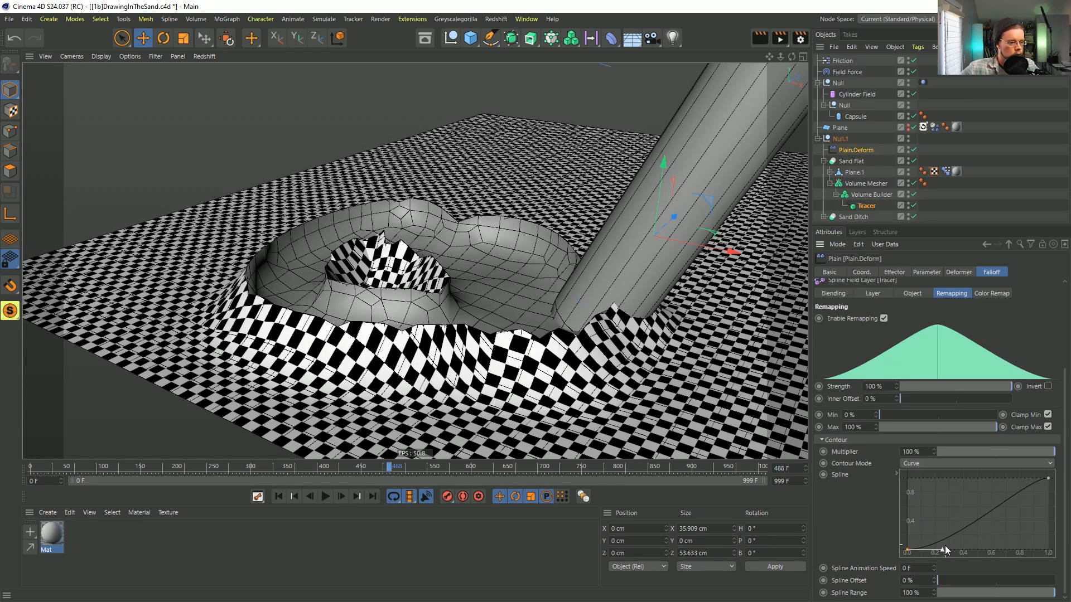
{"action": "left_click_drag", "start_coordinate": [947, 552], "coordinate": [1000, 552]}
{"action": "left_click_drag", "start_coordinate": [589, 357], "coordinate": [564, 306], "text": "alt"}
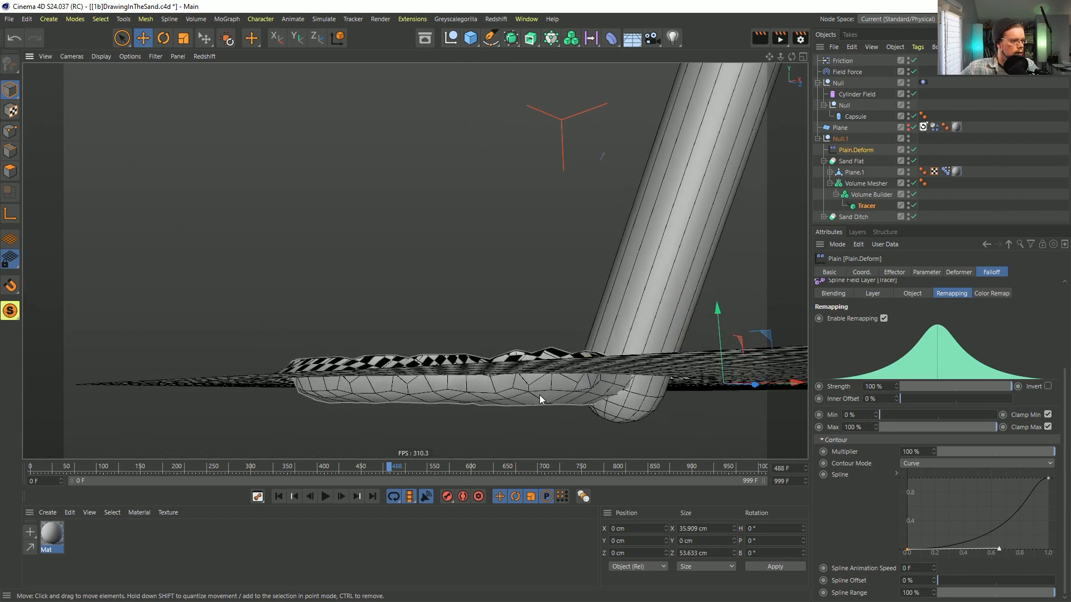
{"action": "left_click_drag", "start_coordinate": [517, 393], "coordinate": [570, 396], "text": "alt"}
{"action": "left_click_drag", "start_coordinate": [587, 381], "coordinate": [591, 393], "text": "alt"}
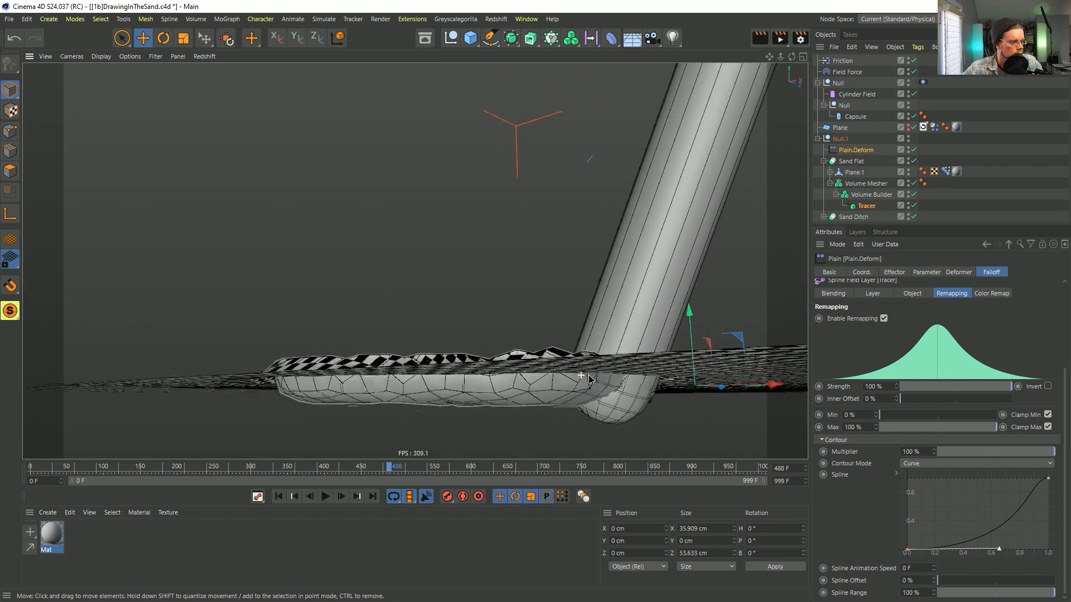
Add a Linear Field to Plain.Deform's falloff above the Tracer field and set its direction to Y+.
{"action": "left_click_drag", "start_coordinate": [658, 355], "coordinate": [628, 399], "text": "alt"}
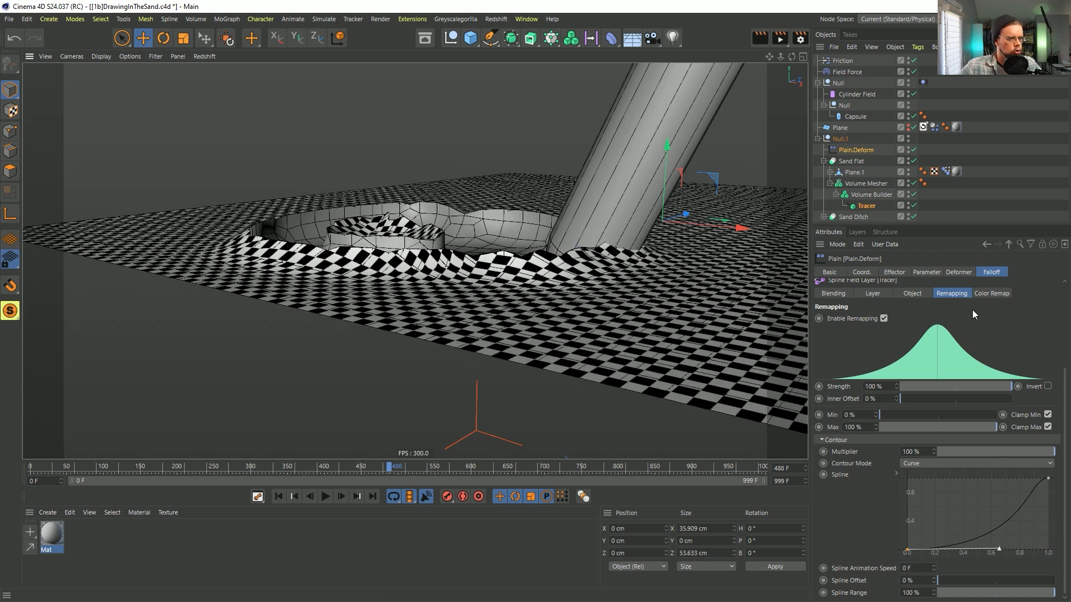
{"action": "scroll", "coordinate": [971, 286], "scroll_direction": "up", "scroll_amount": 3}
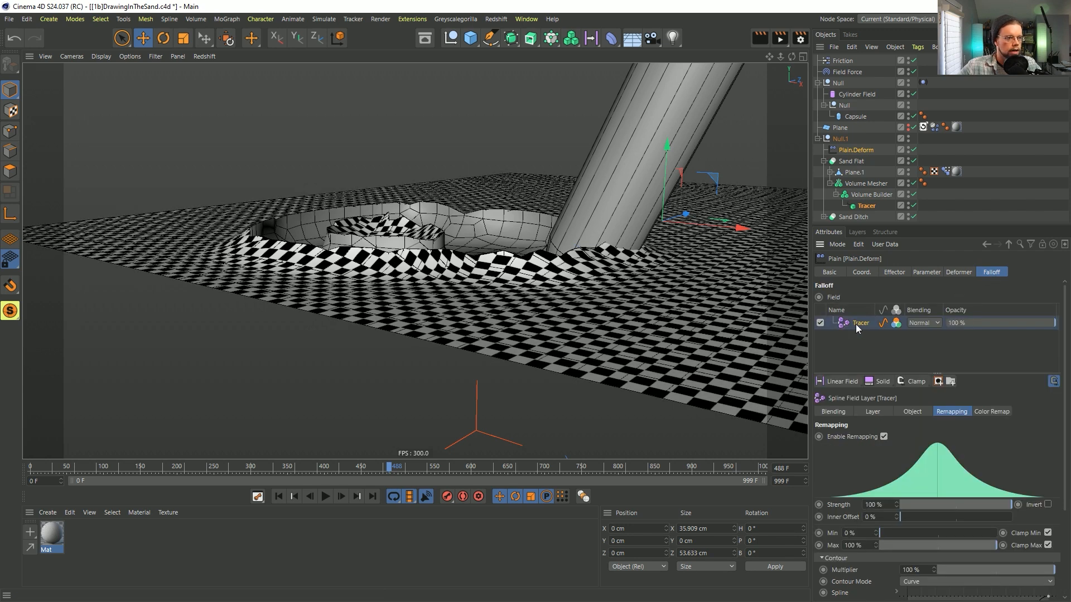
{"action": "left_click_drag", "start_coordinate": [834, 384], "coordinate": [853, 460]}
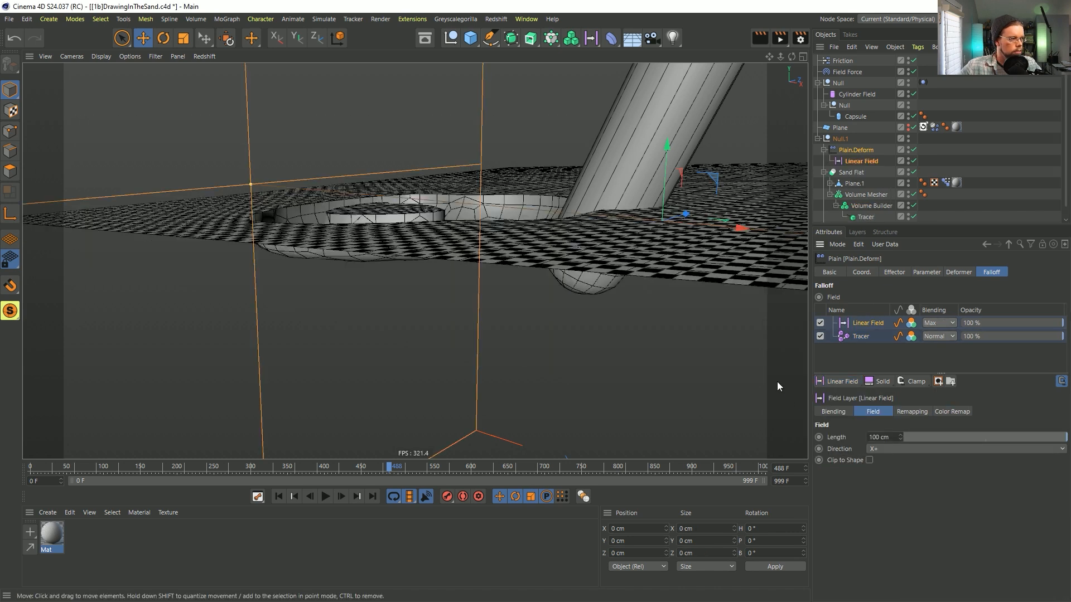
{"action": "left_click", "coordinate": [898, 449]}
{"action": "left_click", "coordinate": [899, 485]}
Set the Linear Field's length to 1 cm.
{"action": "left_click_drag", "start_coordinate": [678, 343], "coordinate": [706, 261], "text": "alt"}
{"action": "double_click", "coordinate": [883, 437]}
{"action": "type", "text": "1"}
{"action": "key", "text": "Return"}
Set the Linear Field's length to 0.1 cm while viewing the trench in a side-on orthographic view.
{"action": "left_click_drag", "start_coordinate": [559, 275], "coordinate": [600, 278]}
{"action": "middle_click", "coordinate": [601, 277]}
{"action": "middle_click", "coordinate": [612, 321]}
{"action": "right_click_drag", "start_coordinate": [434, 257], "coordinate": [642, 260], "text": "alt"}
{"action": "middle_click_drag", "start_coordinate": [415, 313], "coordinate": [664, 286], "text": "alt"}
{"action": "right_click_drag", "start_coordinate": [664, 287], "coordinate": [639, 289], "text": "alt"}
{"action": "middle_click_drag", "start_coordinate": [514, 297], "coordinate": [674, 306], "text": "alt"}
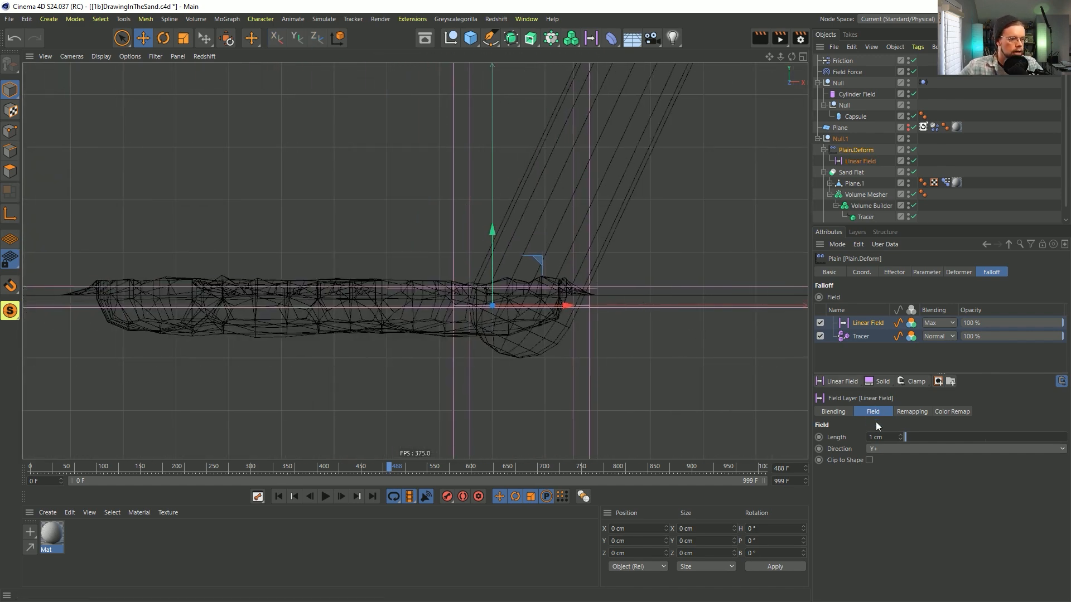
{"action": "type", "text": "0.1"}
{"action": "key", "text": "Return"}
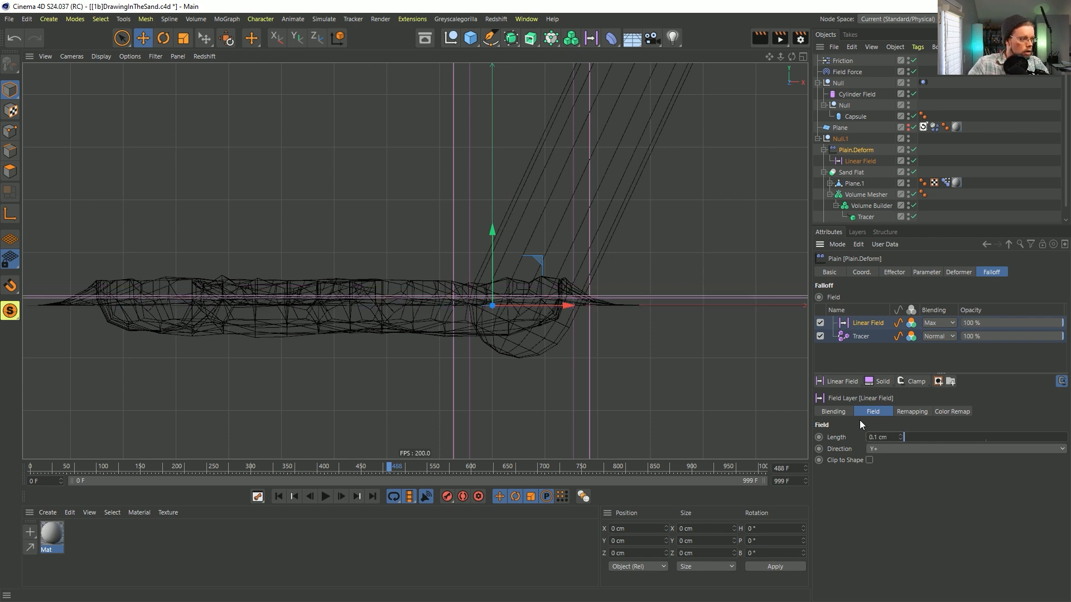
Disable Plain.Deform and lower the Linear Field to about -0.4 cm in Y, just below the sand surface.
{"action": "left_click", "coordinate": [913, 150]}
{"action": "left_click", "coordinate": [869, 161]}
{"action": "left_click_drag", "start_coordinate": [492, 229], "coordinate": [489, 240]}
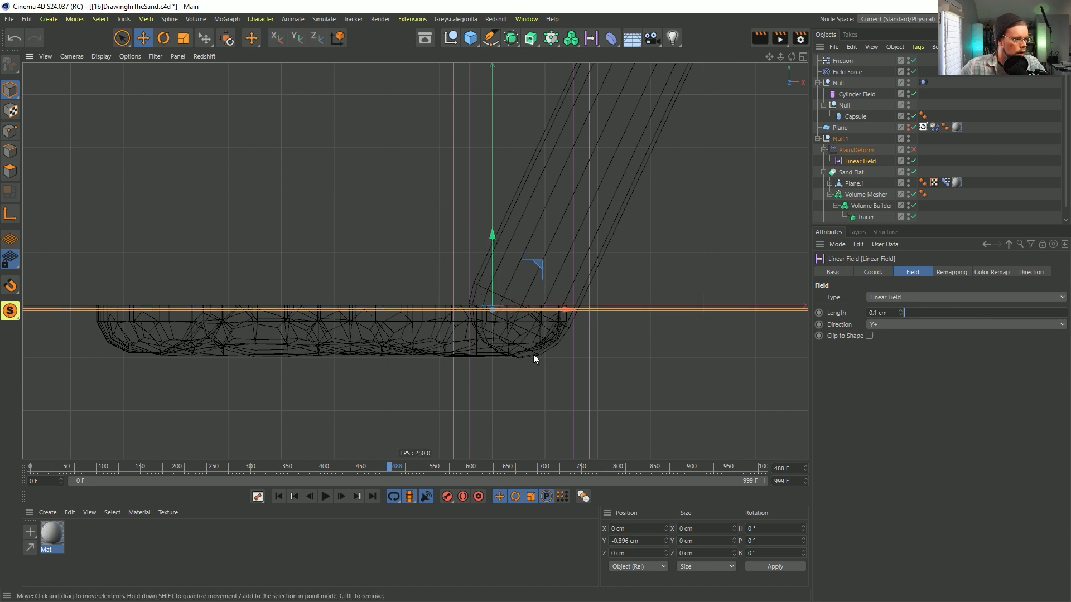
Return to the perspective view, re-enable Plain.Deform and set the Linear Field's blending mode to Multiply.
{"action": "middle_click", "coordinate": [538, 276]}
{"action": "middle_click", "coordinate": [361, 212]}
{"action": "mouse_move", "coordinate": [361, 213]}
{"action": "left_mouse_down", "text": "alt"}
{"action": "mouse_move", "coordinate": [465, 285]}
{"action": "mouse_move", "coordinate": [530, 247]}
{"action": "mouse_move", "coordinate": [518, 287]}
{"action": "left_mouse_up", "text": "alt"}
{"action": "right_click_drag", "start_coordinate": [519, 287], "coordinate": [571, 283], "text": "alt"}
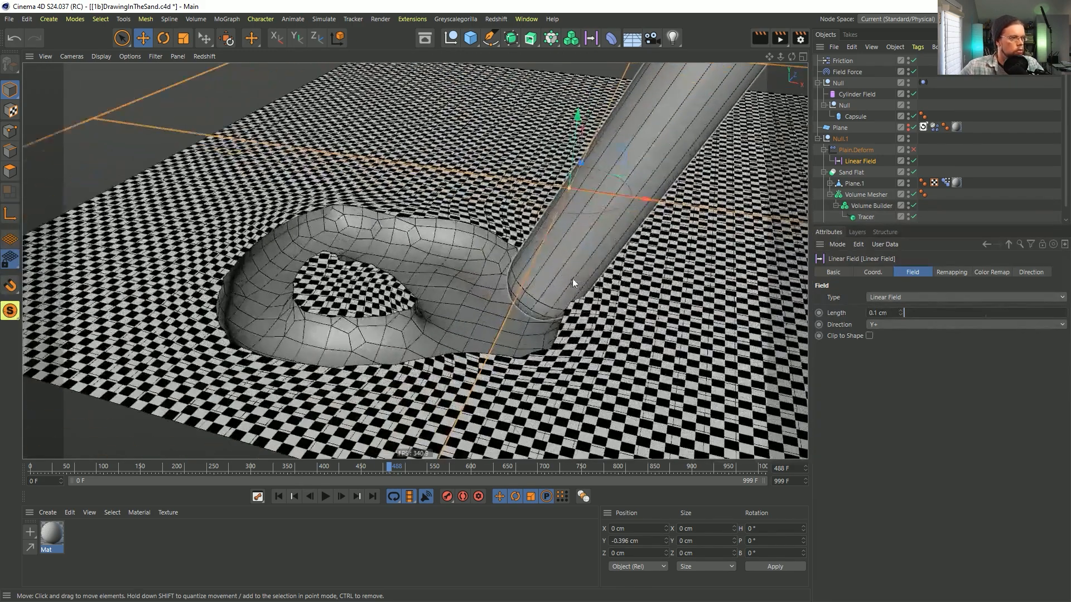
{"action": "middle_click_drag", "start_coordinate": [571, 282], "coordinate": [602, 257], "text": "alt"}
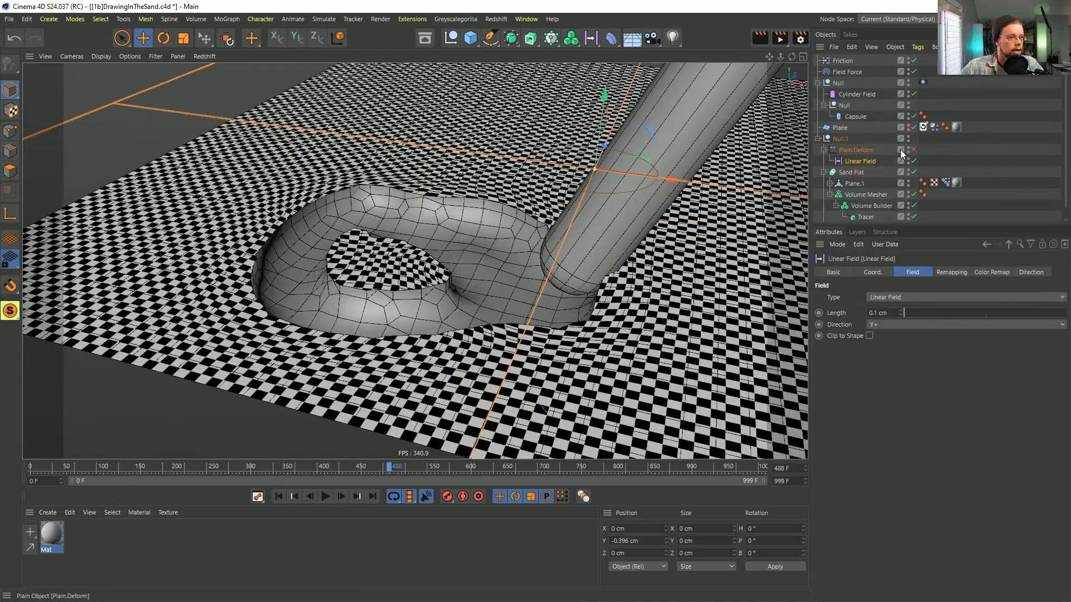
{"action": "left_click", "coordinate": [867, 151]}
{"action": "left_click", "coordinate": [913, 151]}
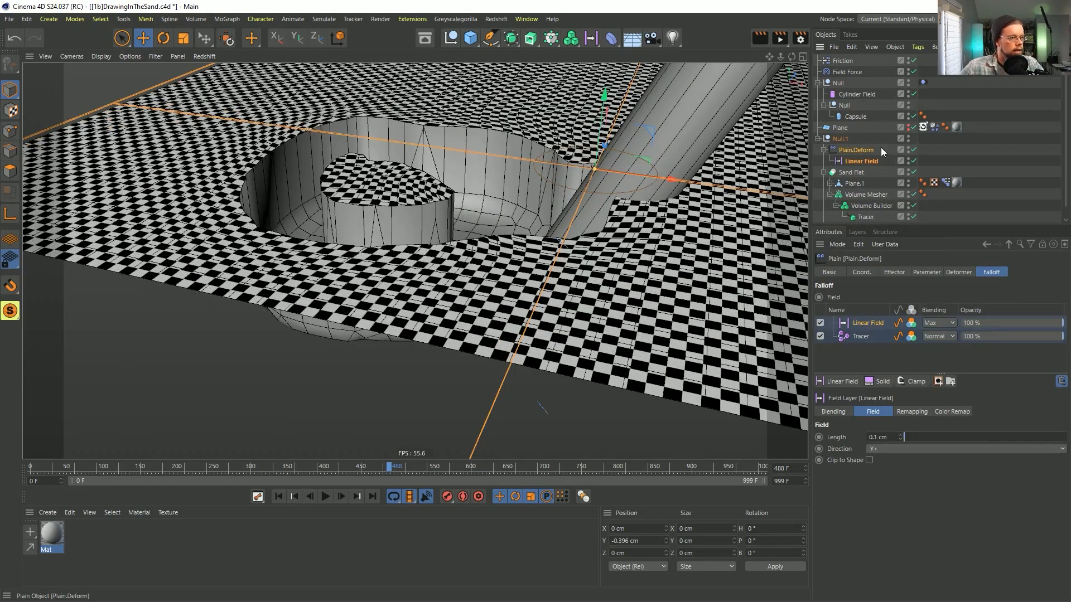
{"action": "left_click", "coordinate": [936, 323]}
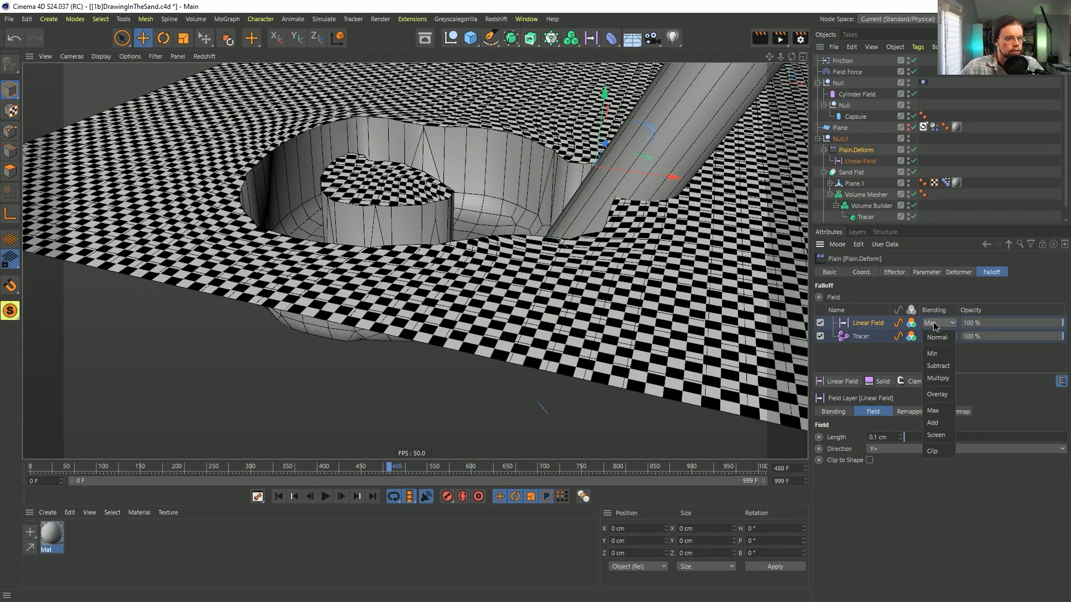
{"action": "left_click", "coordinate": [937, 378]}
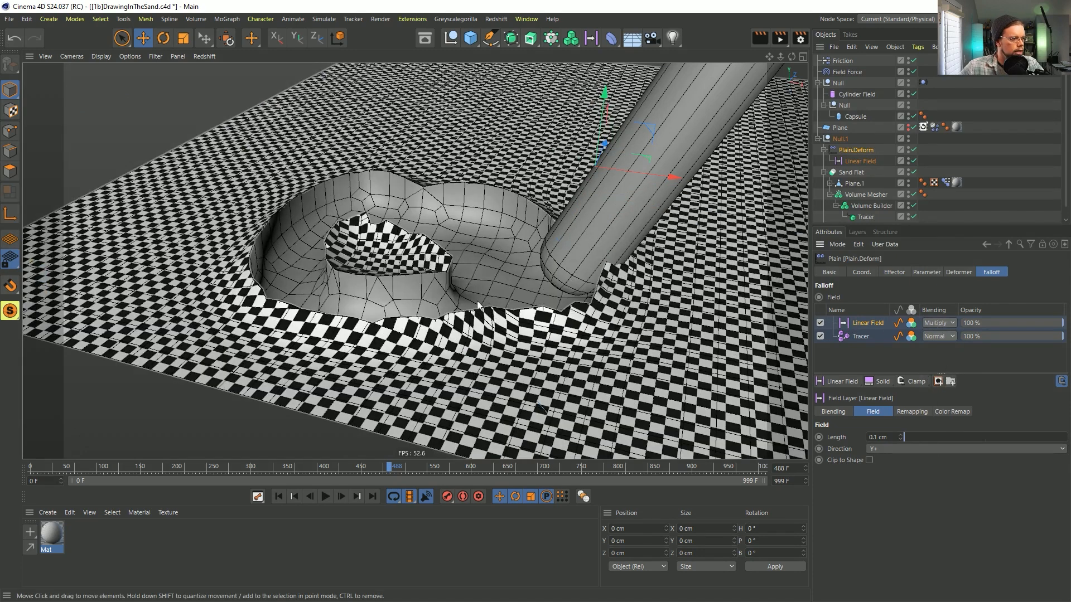
Inspect the trench and rim from below and above while playing the animation from the start, and rewind to frame 0.
{"action": "left_click_drag", "start_coordinate": [558, 240], "coordinate": [564, 271], "text": "alt"}
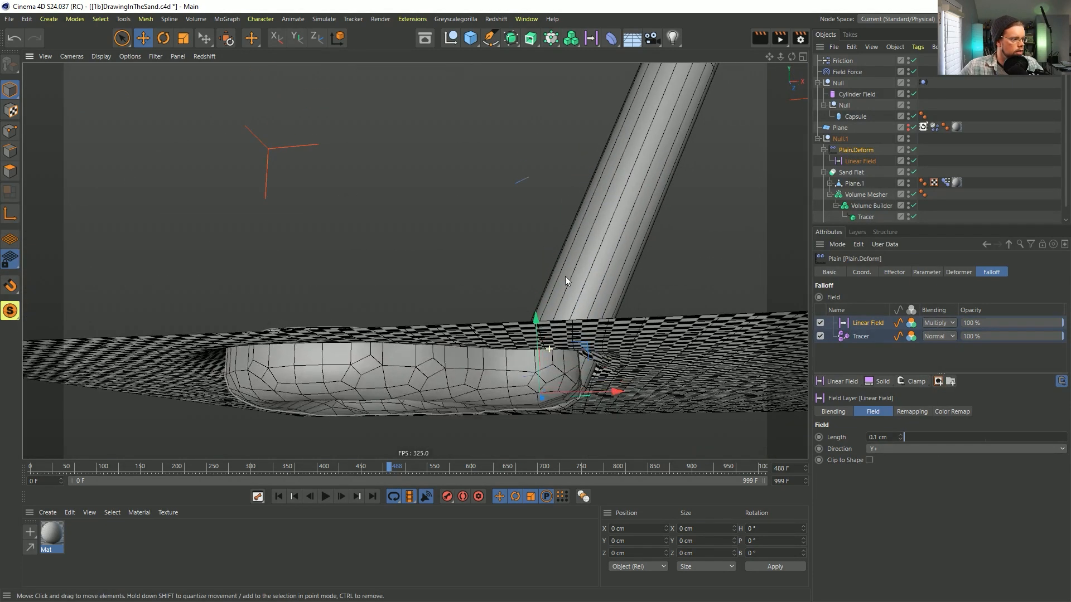
{"action": "left_click_drag", "start_coordinate": [554, 358], "coordinate": [463, 357], "text": "alt"}
{"action": "left_click", "coordinate": [278, 496]}
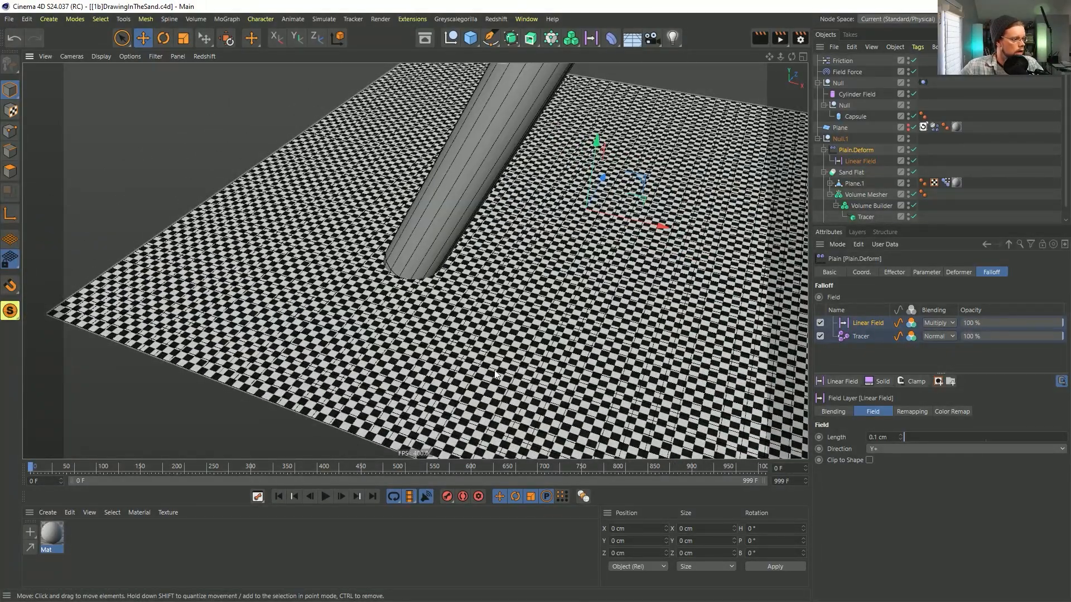
{"action": "left_click", "coordinate": [326, 497]}
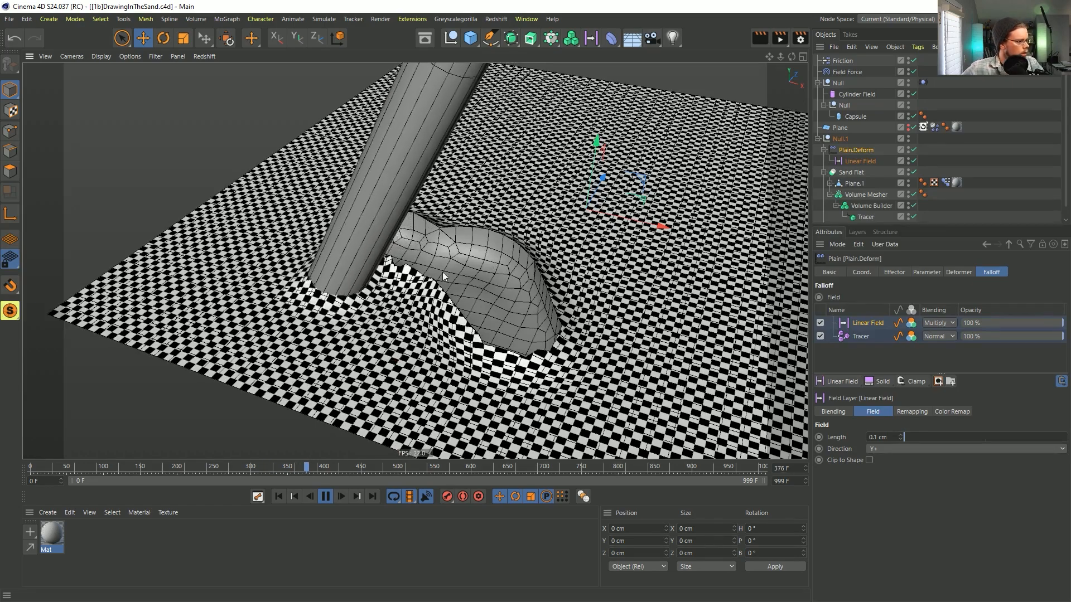
{"action": "left_click_drag", "start_coordinate": [381, 317], "coordinate": [521, 158], "text": "alt"}
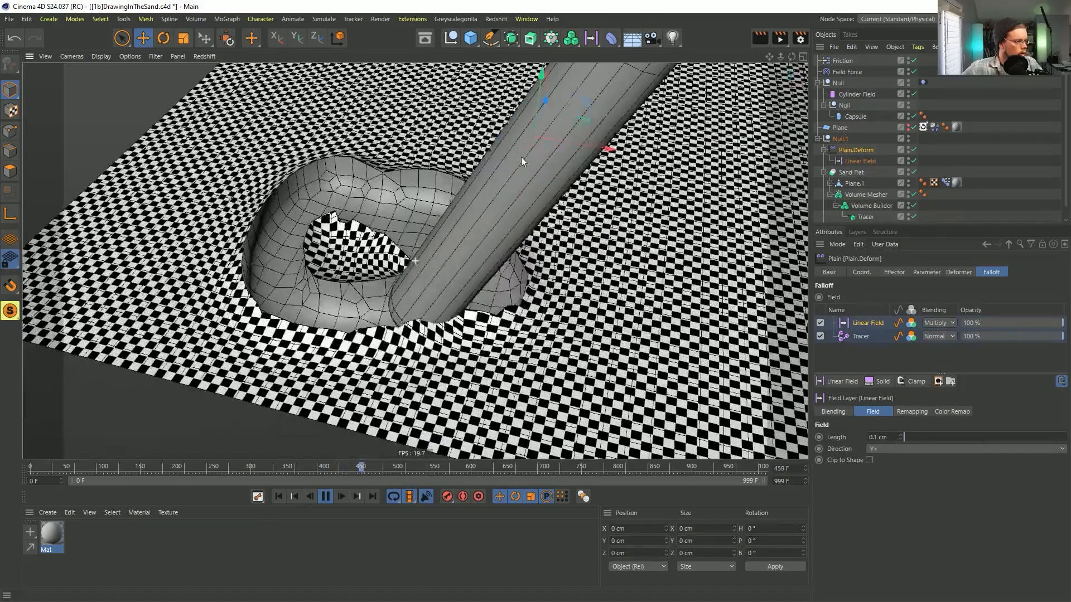
{"action": "left_click_drag", "start_coordinate": [556, 227], "coordinate": [553, 171], "text": "alt"}
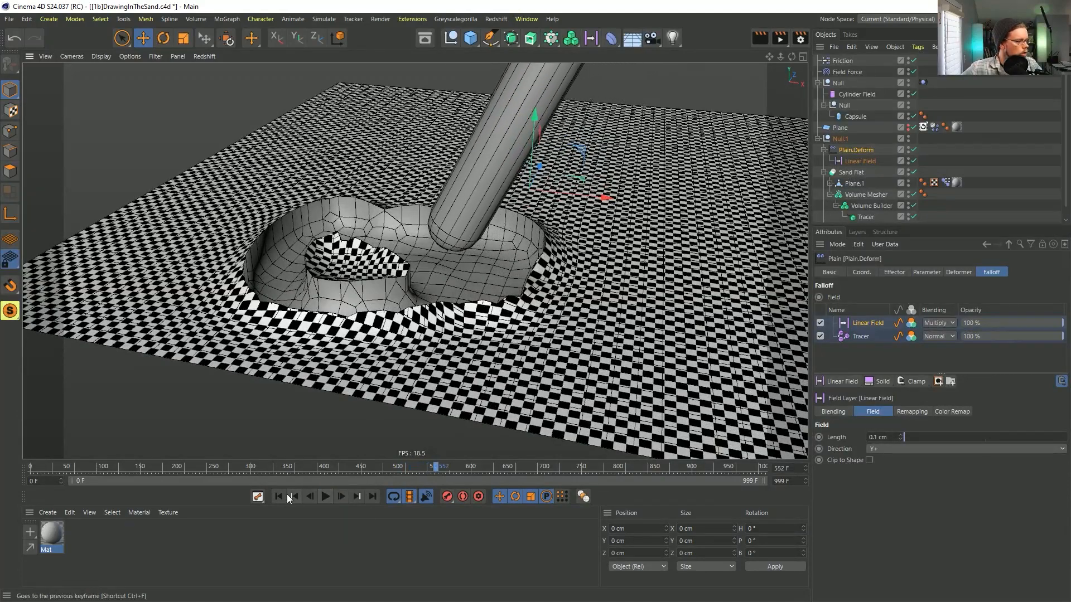
{"action": "left_click", "coordinate": [326, 496]}
{"action": "left_click", "coordinate": [279, 497]}
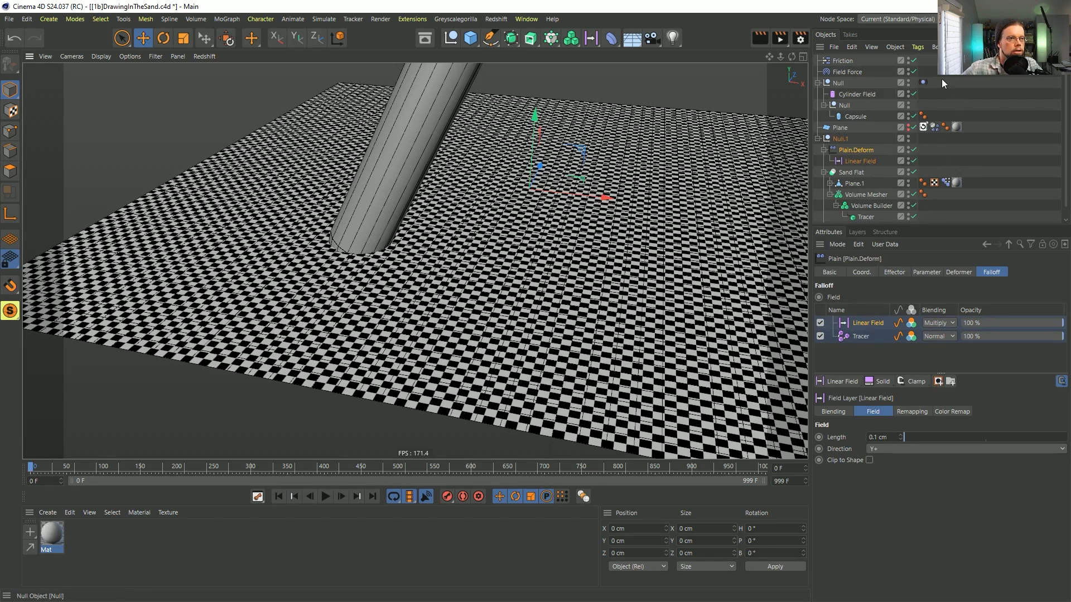
Set the Vibrate tag's seed to 39 and play the animation to inspect the trench along the new path.
{"action": "left_click", "coordinate": [924, 83]}
{"action": "left_click_drag", "start_coordinate": [908, 320], "coordinate": [907, 298]}
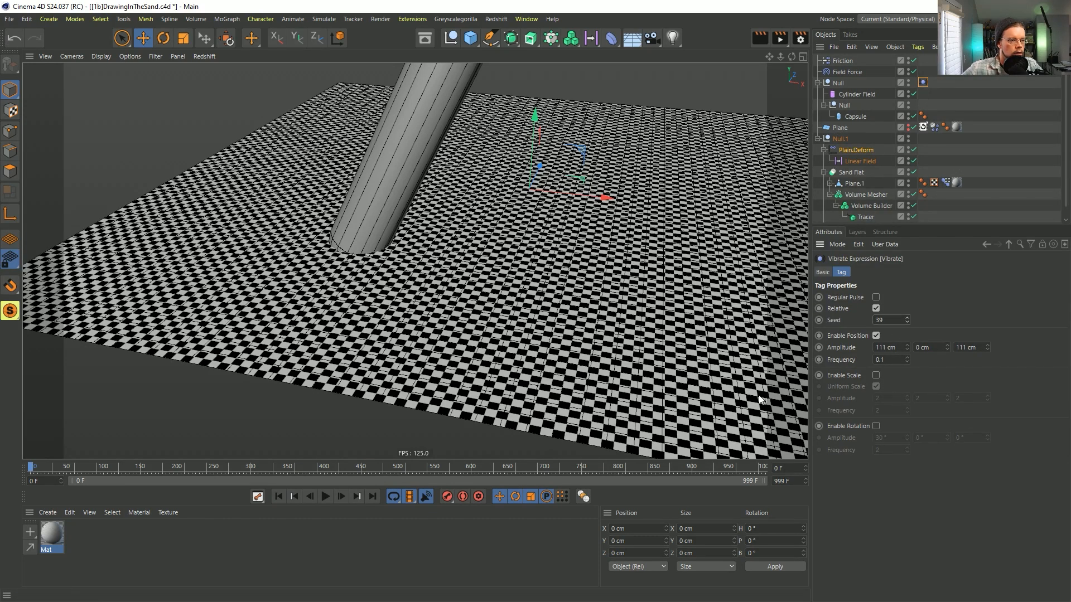
{"action": "left_click", "coordinate": [325, 497]}
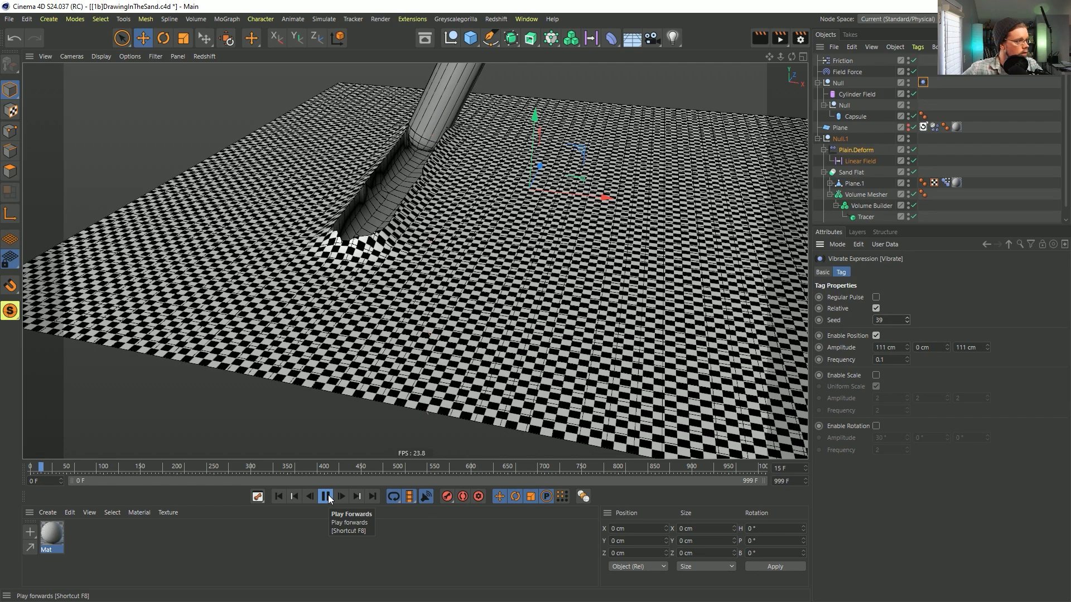
{"action": "middle_click_drag", "start_coordinate": [527, 170], "coordinate": [467, 270], "text": "alt"}
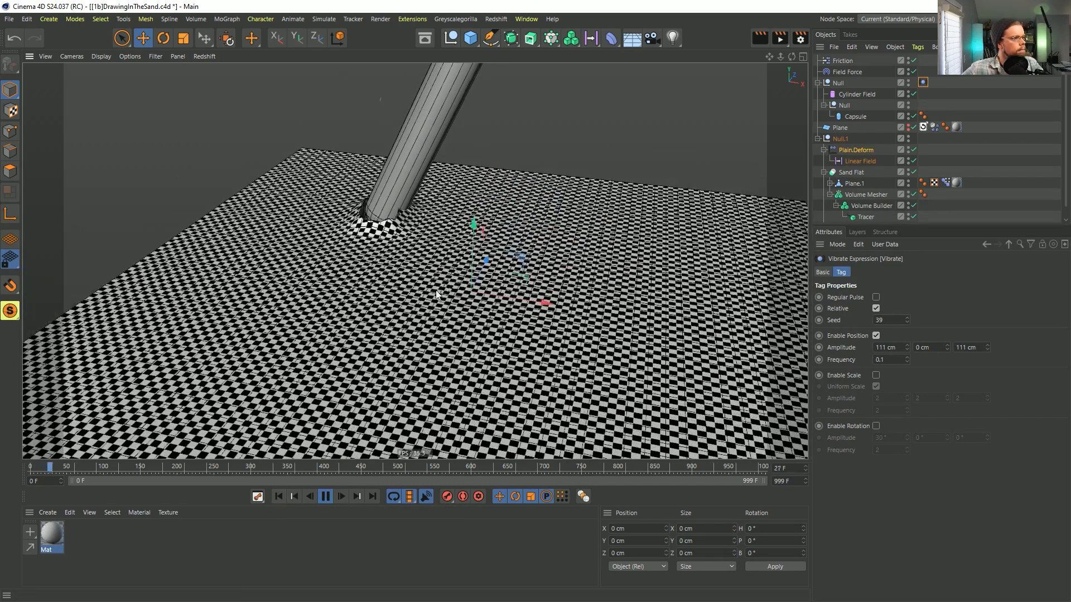
{"action": "left_click_drag", "start_coordinate": [468, 271], "coordinate": [471, 313], "text": "alt"}
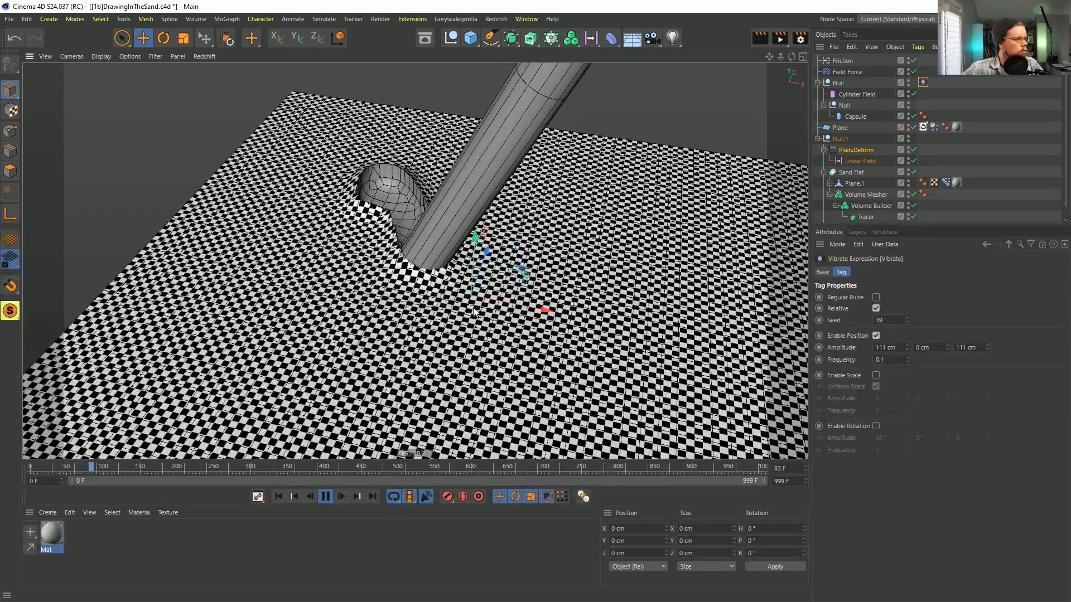
{"action": "left_click_drag", "start_coordinate": [479, 316], "coordinate": [499, 286], "text": "alt"}
{"action": "middle_click_drag", "start_coordinate": [495, 346], "coordinate": [532, 261], "text": "alt"}
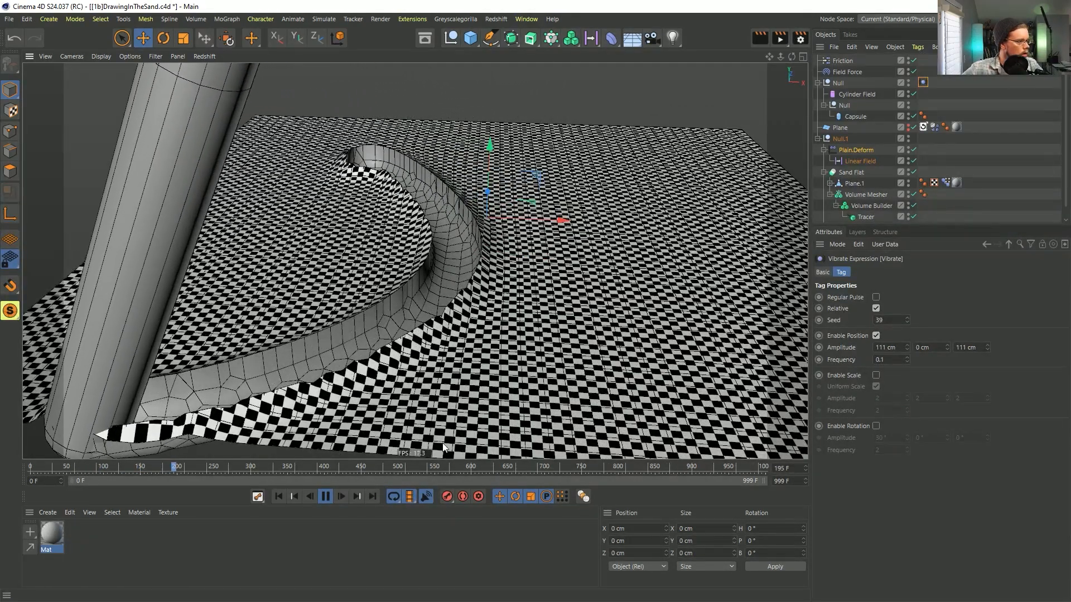
{"action": "right_click_drag", "start_coordinate": [497, 328], "coordinate": [468, 350], "text": "alt"}
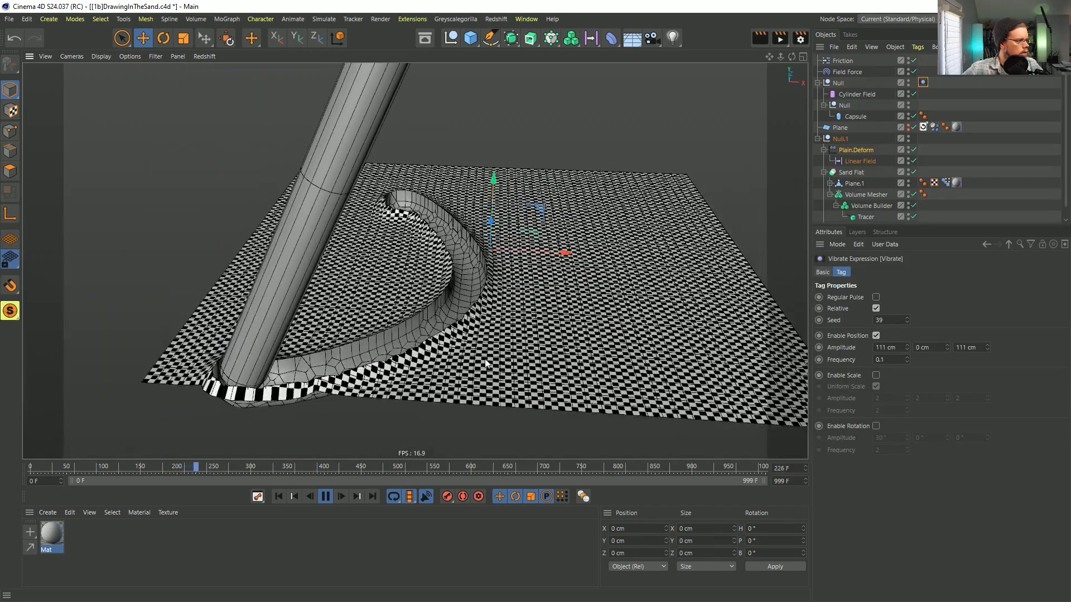
{"action": "left_click_drag", "start_coordinate": [486, 364], "coordinate": [445, 391], "text": "alt"}
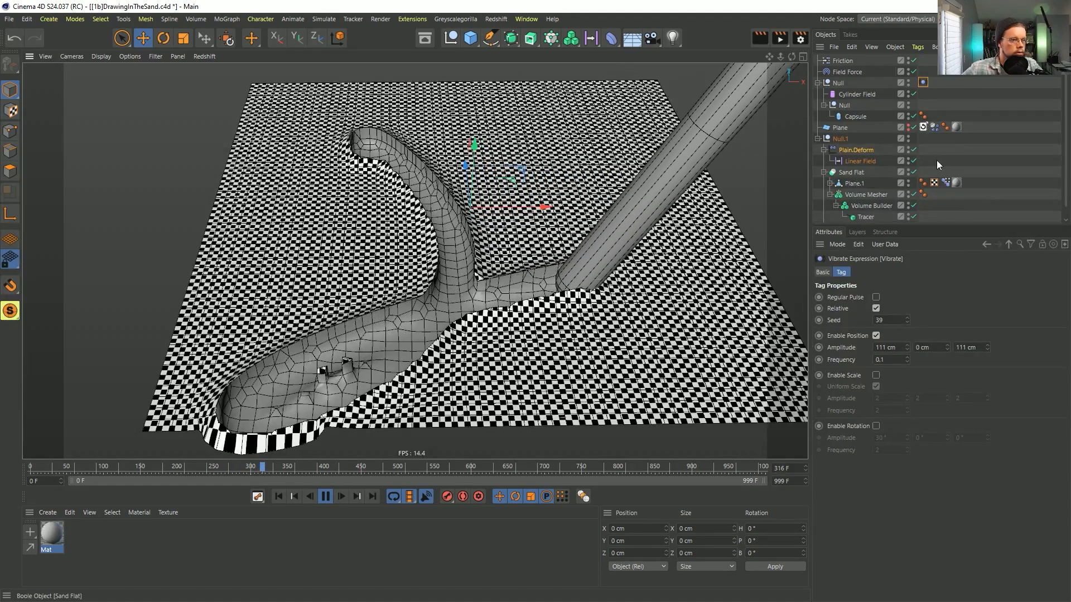
Set the Tracer's density in Sand Flat's Volume Builder to 11, check the trench, and rewind to frame 0.
{"action": "left_click", "coordinate": [868, 207]}
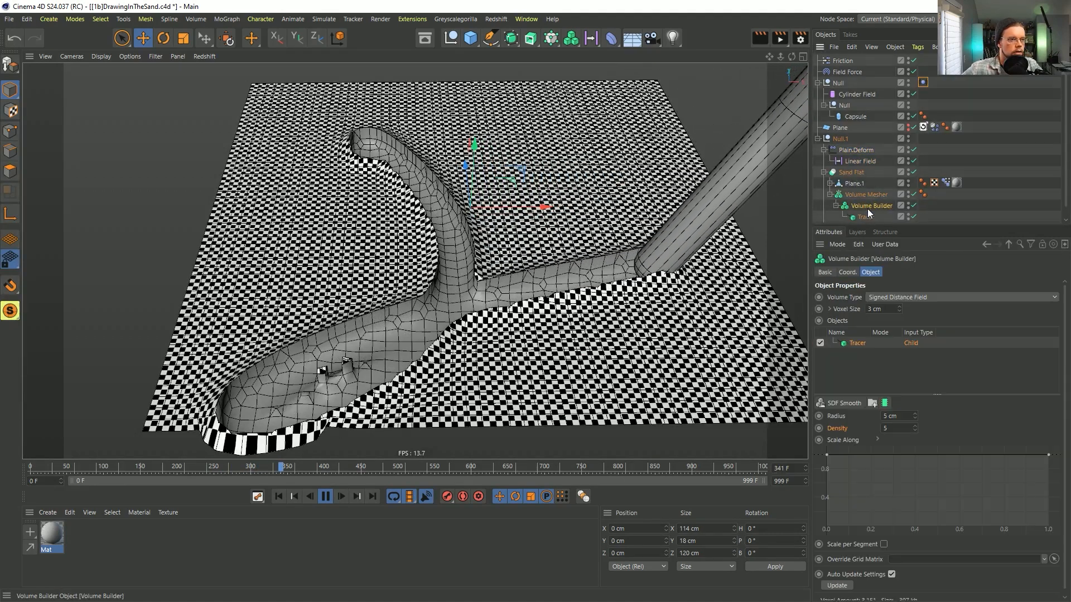
{"action": "left_click", "coordinate": [898, 429]}
{"action": "double_click", "coordinate": [899, 429]}
{"action": "type", "text": "11"}
{"action": "key", "text": "Return"}
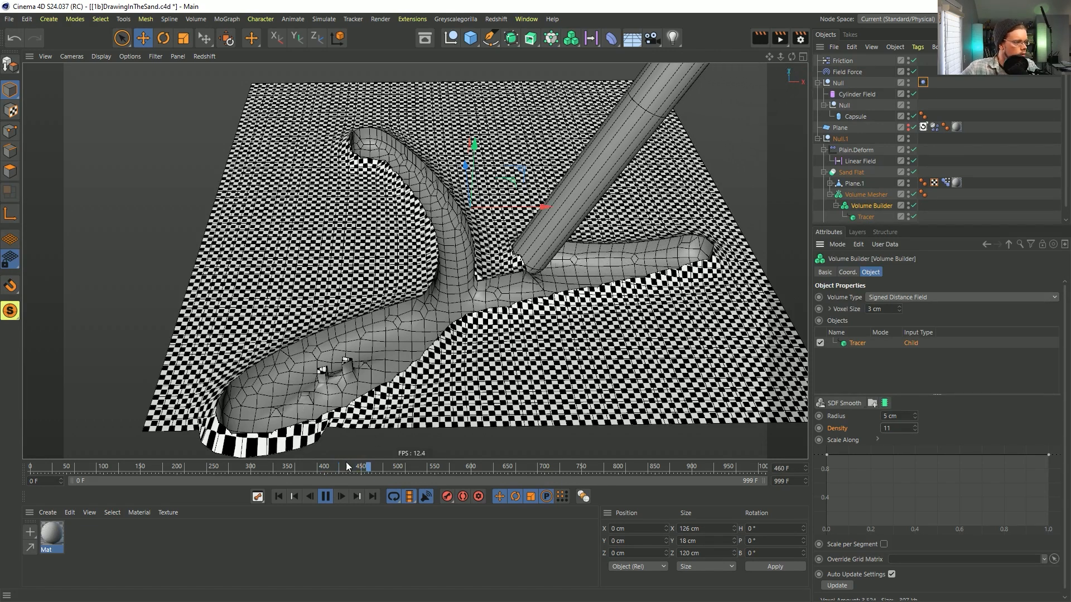
{"action": "left_click", "coordinate": [326, 498]}
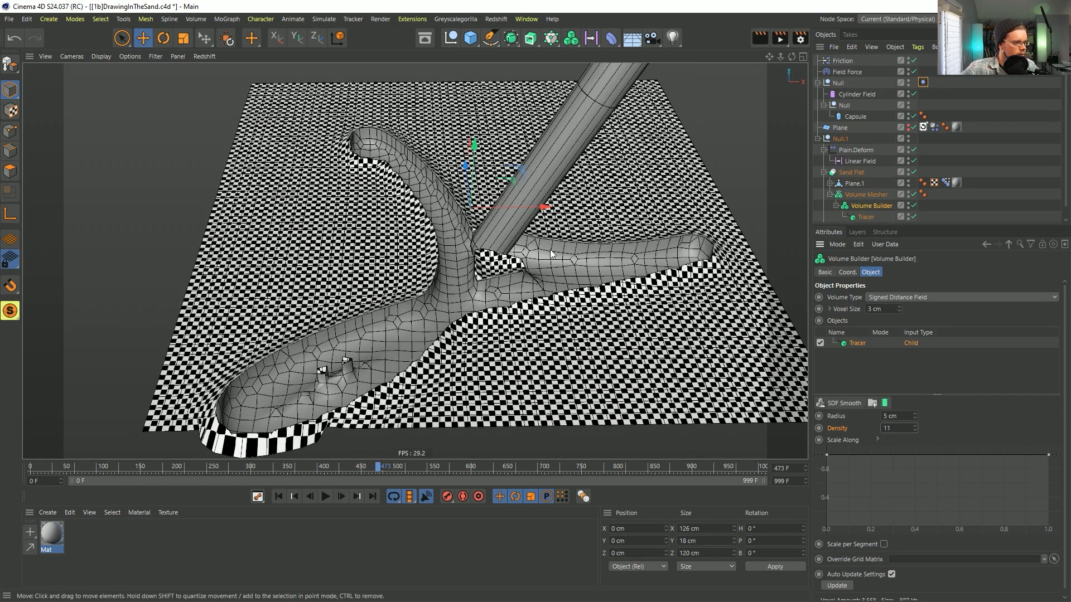
{"action": "left_click_drag", "start_coordinate": [454, 287], "coordinate": [419, 267], "text": "alt"}
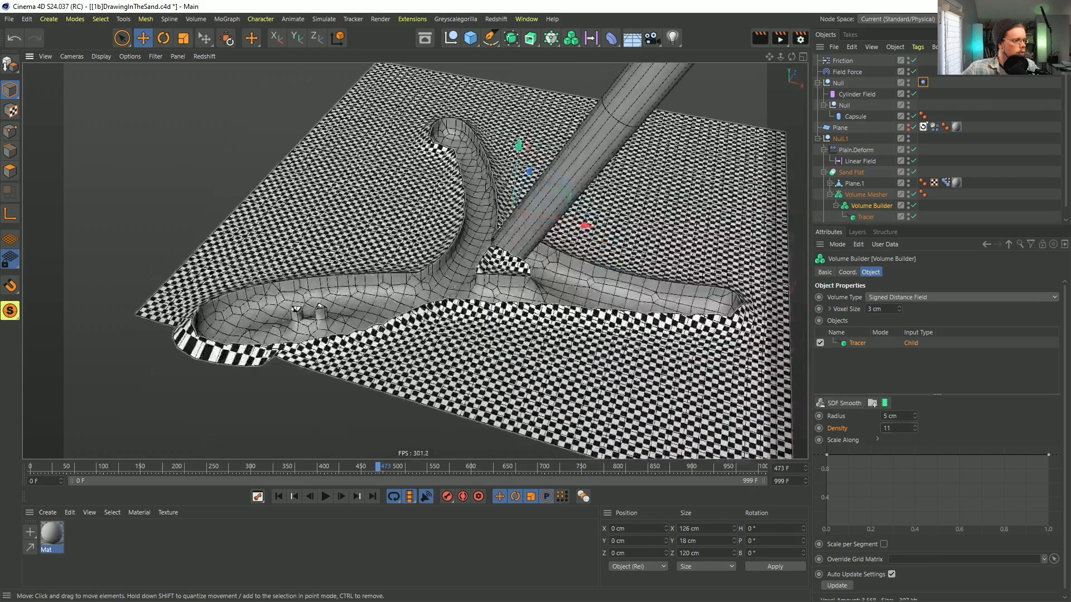
{"action": "left_click", "coordinate": [279, 496]}
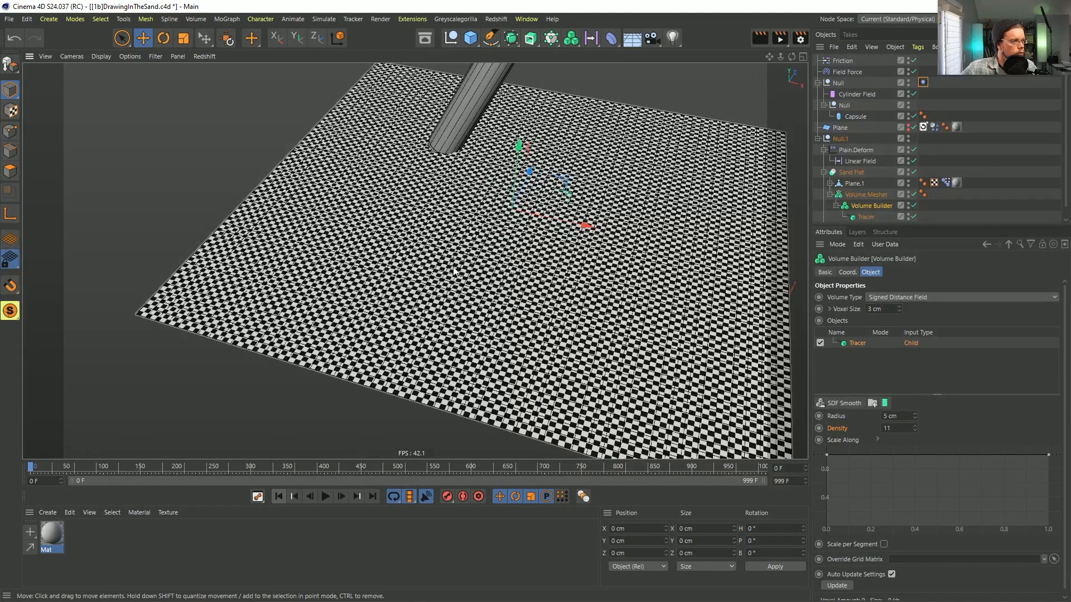
Save the scene as a new version named [1c]DrawingInTheSand.c4d.
{"action": "key", "text": "ctrl+shift+s"}
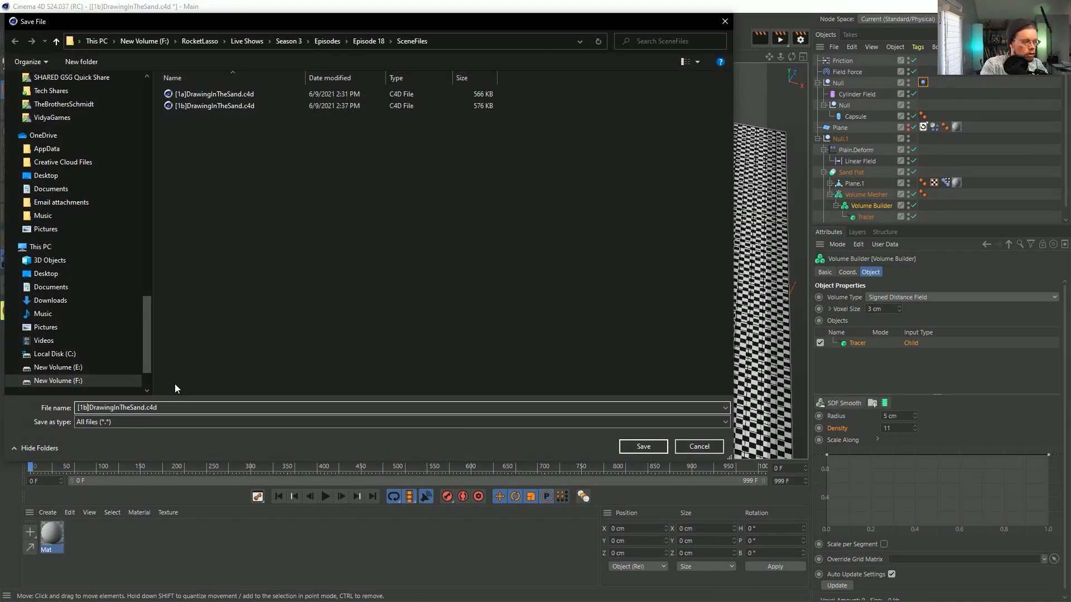
{"action": "key", "text": "BackSpace"}
{"action": "type", "text": "c"}
{"action": "key", "text": "Return"}
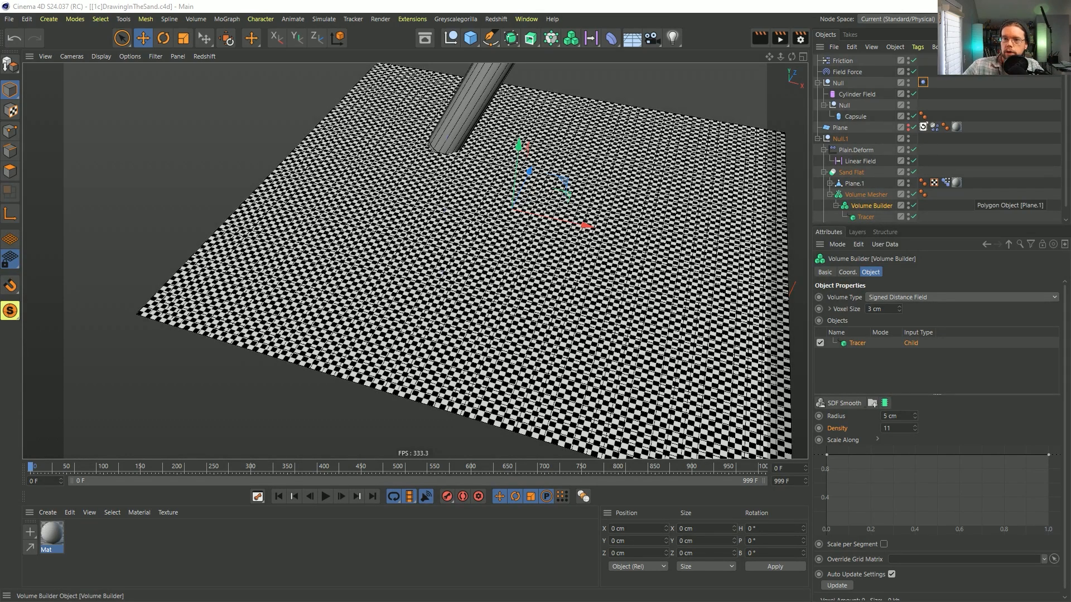
Compare with the Writing In Sand reference video in the browser, return to Cinema 4D and briefly play the animation.
{"action": "key", "text": "alt+Tab"}
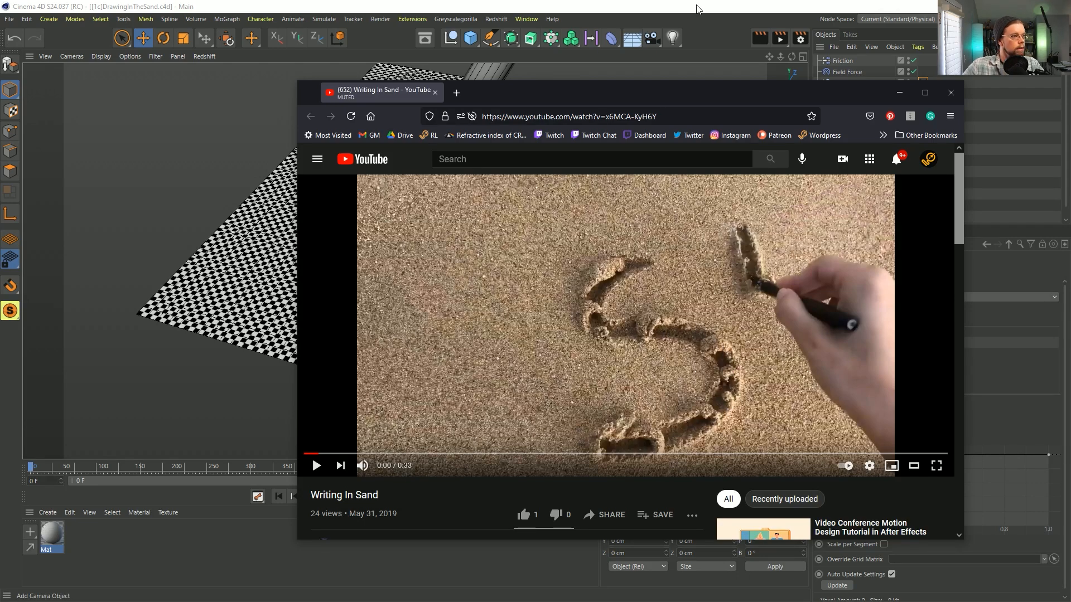
{"action": "key", "text": "alt+Tab"}
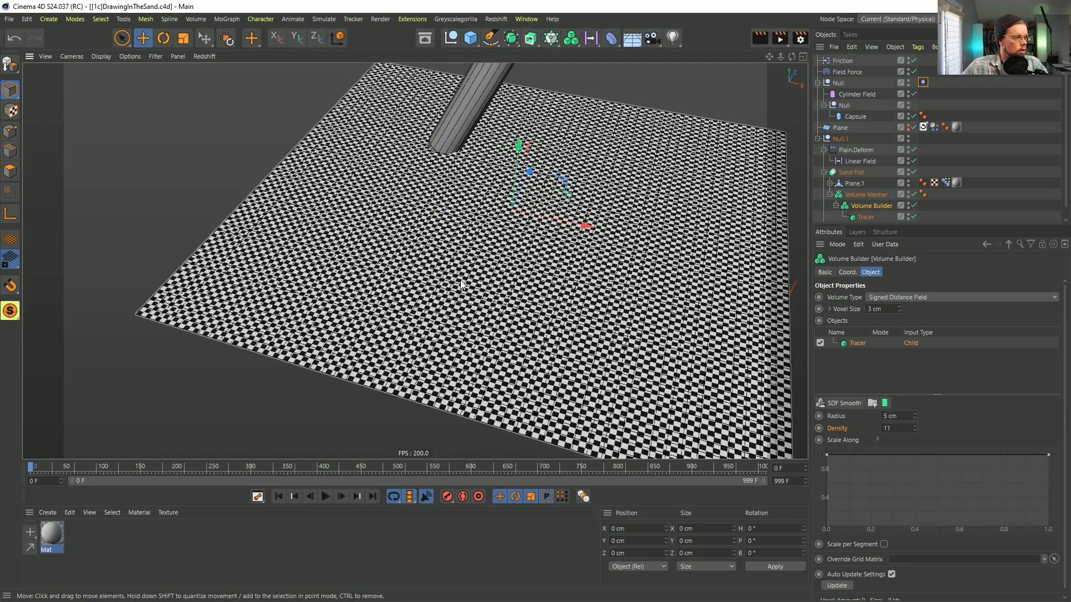
{"action": "left_click", "coordinate": [325, 499]}
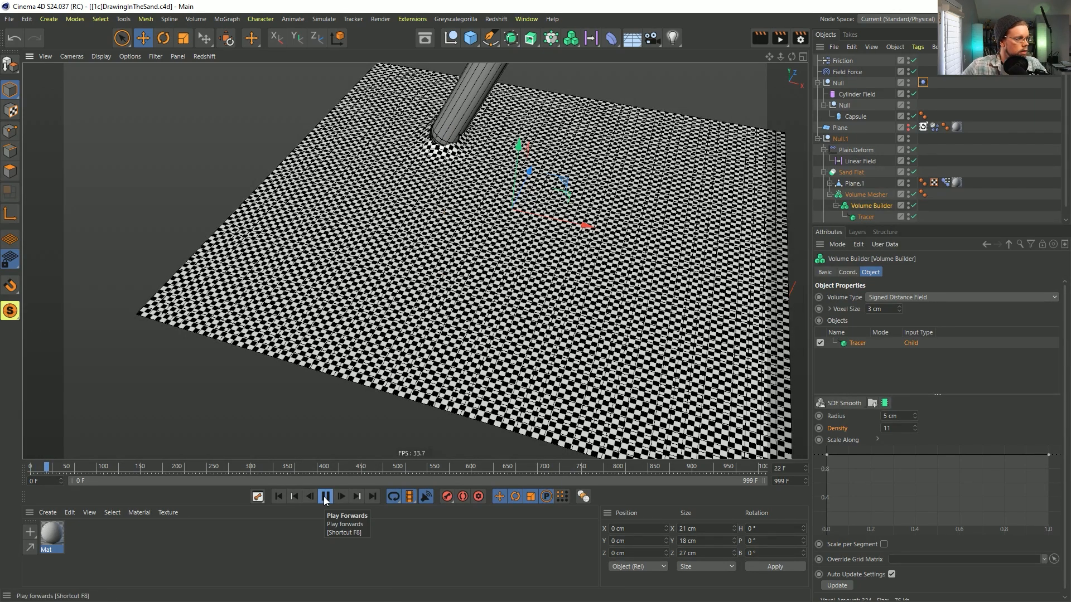
{"action": "left_click", "coordinate": [325, 498]}
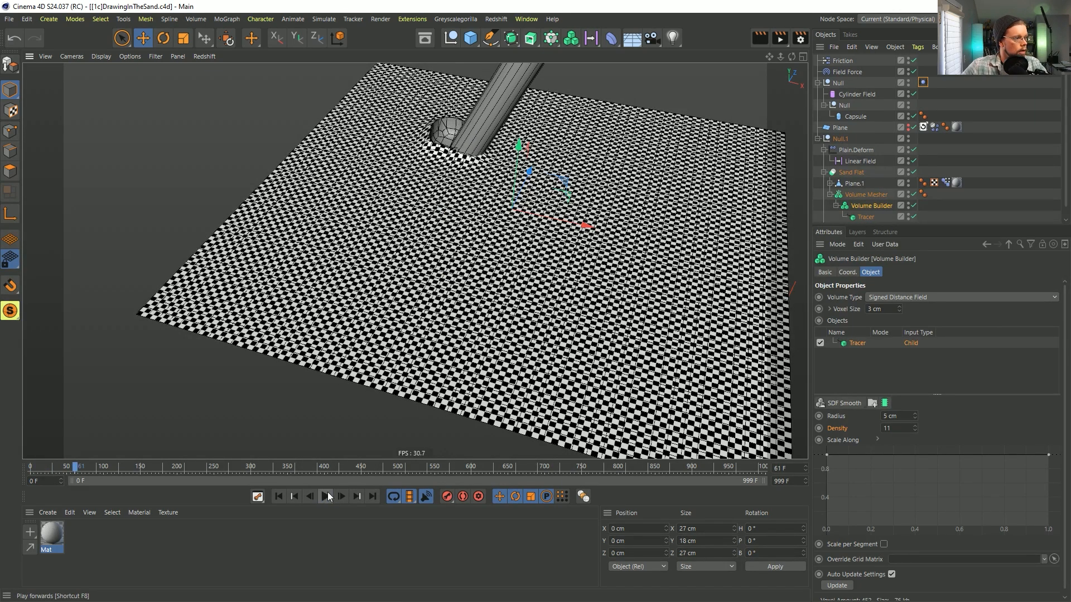
Rewind to frame 0, reveal Sand Ditch's children in an enlarged object list, and disable and hide the Null.1 hierarchy.
{"action": "left_click", "coordinate": [294, 496]}
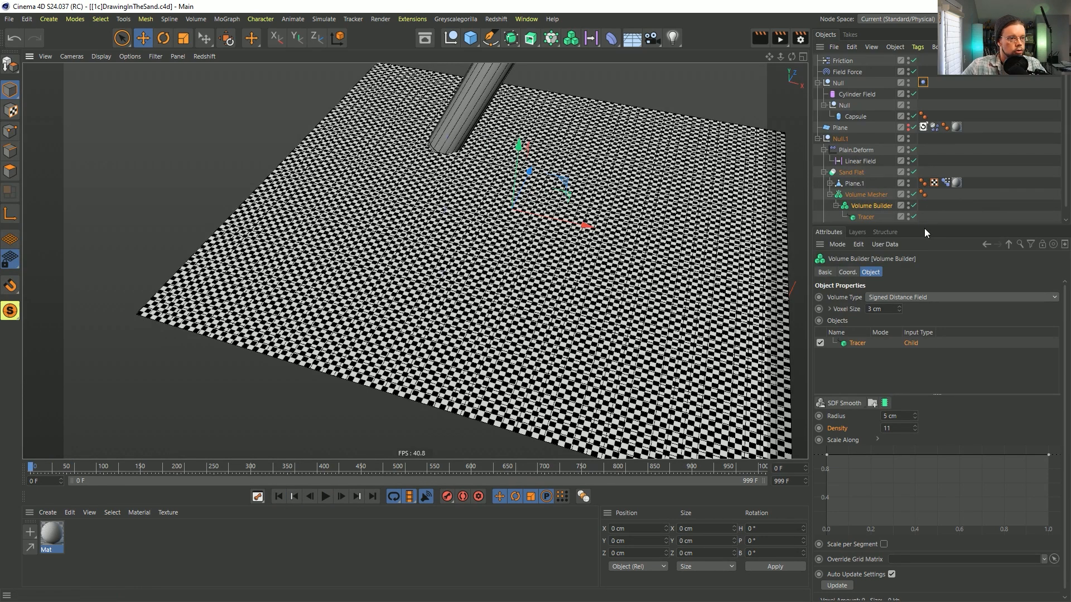
{"action": "left_click_drag", "start_coordinate": [924, 228], "coordinate": [905, 341]}
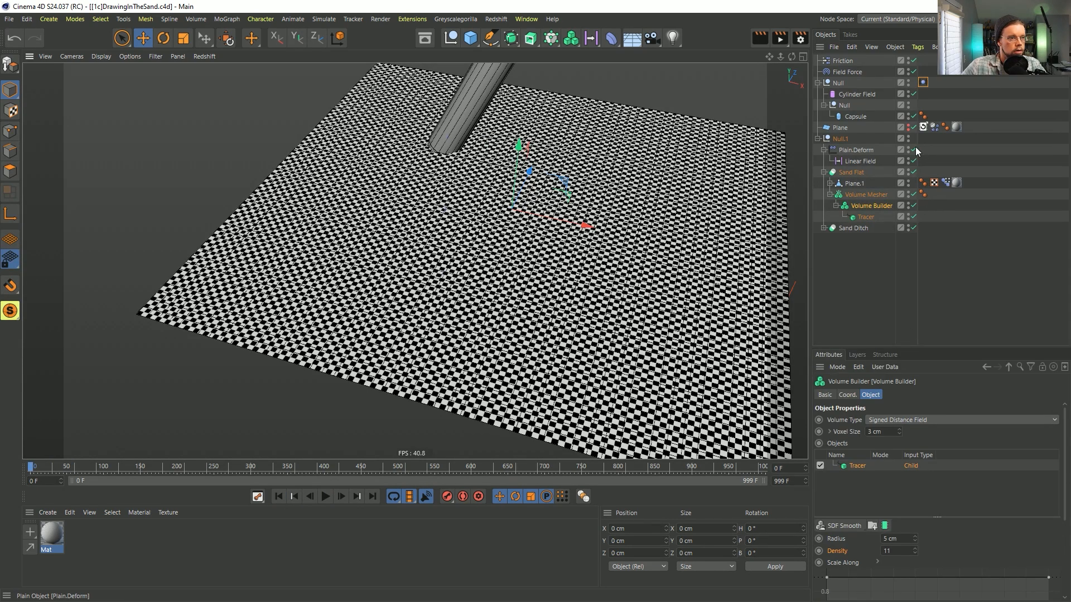
{"action": "left_click", "coordinate": [824, 228]}
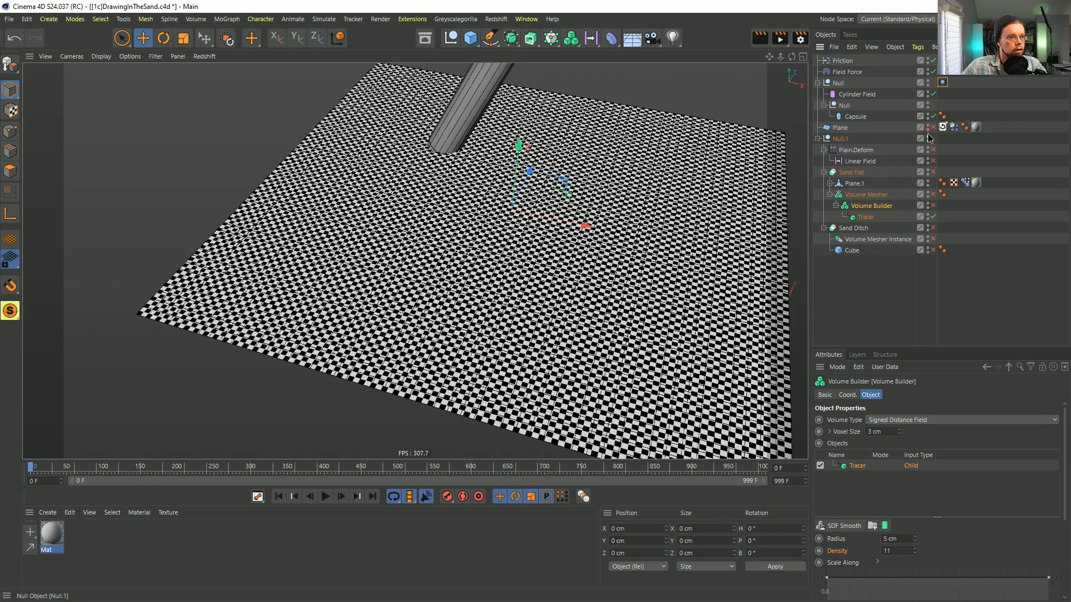
{"action": "left_click", "coordinate": [928, 136]}
Copy the Volume Builder's Tracer to the top level above Null.1 and inspect its path during playback.
{"action": "left_click", "coordinate": [325, 497]}
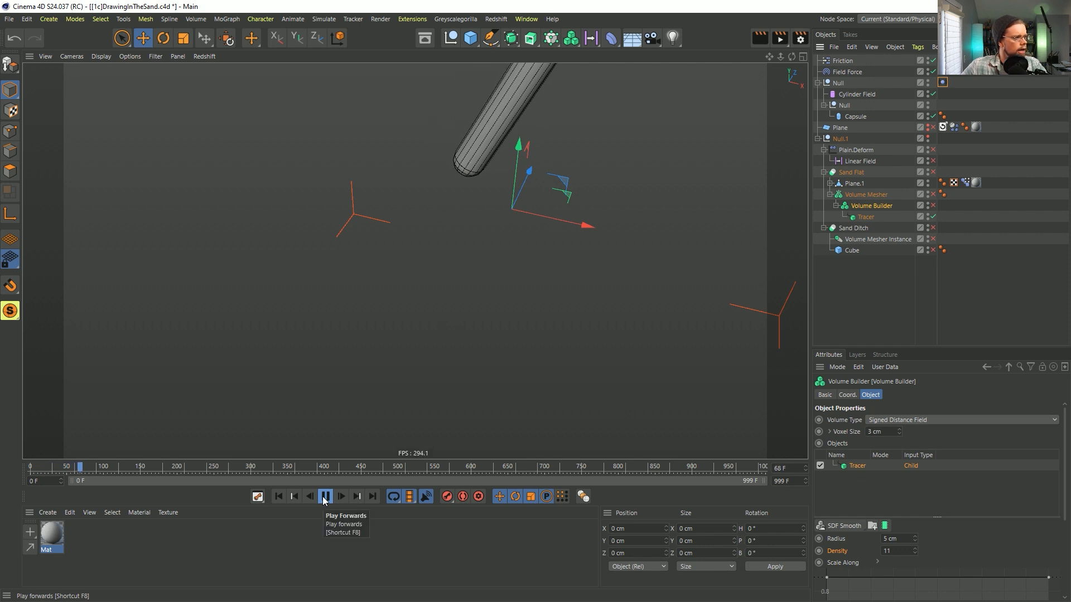
{"action": "left_click", "coordinate": [871, 218]}
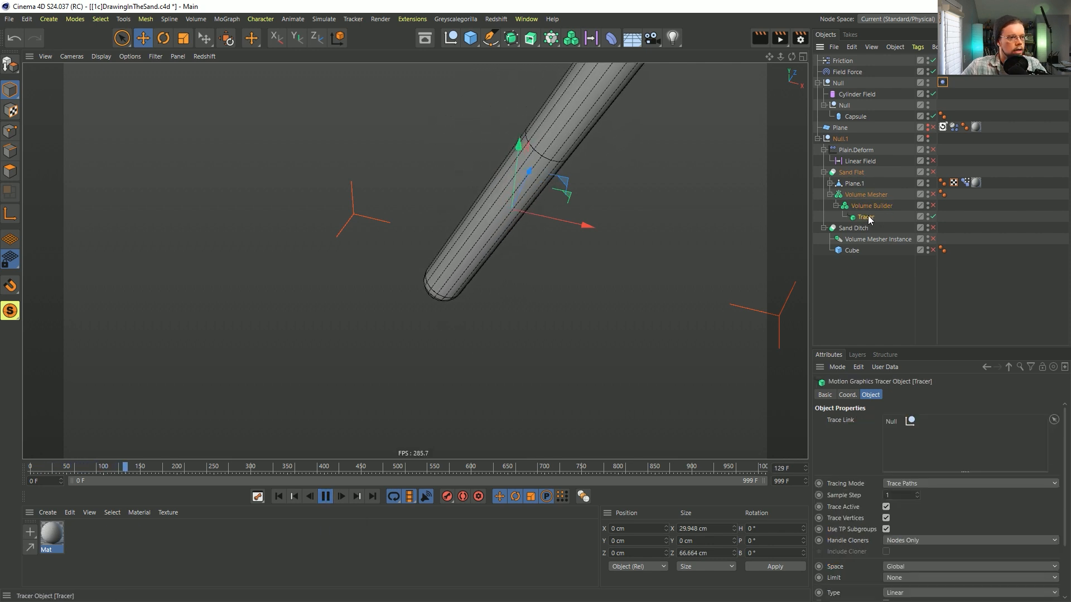
{"action": "left_click_drag", "start_coordinate": [872, 218], "coordinate": [852, 137]}
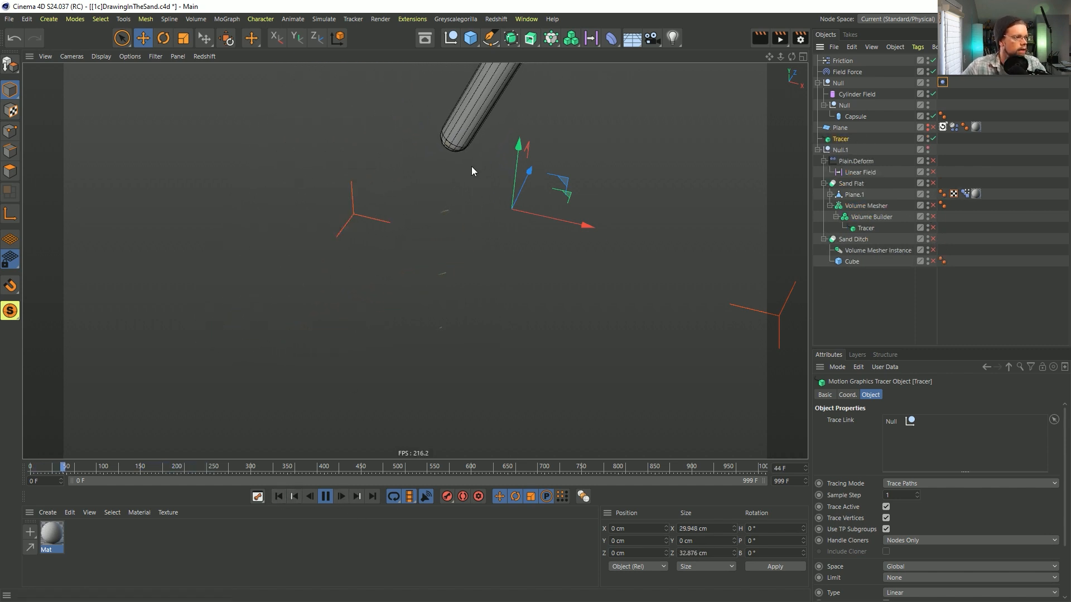
{"action": "left_click", "coordinate": [326, 497]}
{"action": "left_click_drag", "start_coordinate": [509, 219], "coordinate": [590, 233], "text": "alt"}
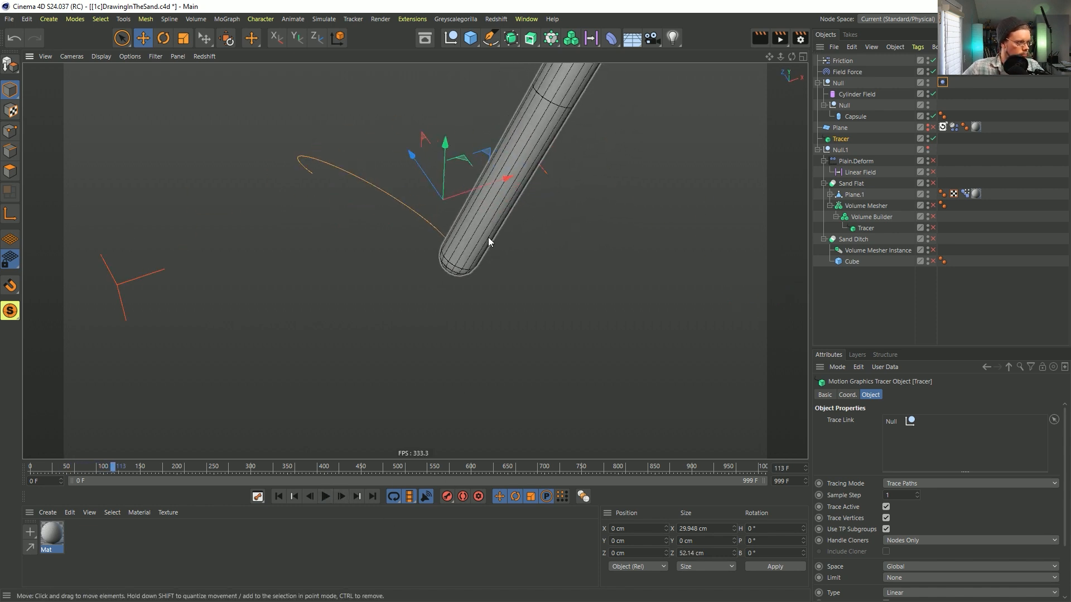
{"action": "left_click_drag", "start_coordinate": [488, 237], "coordinate": [513, 245], "text": "alt"}
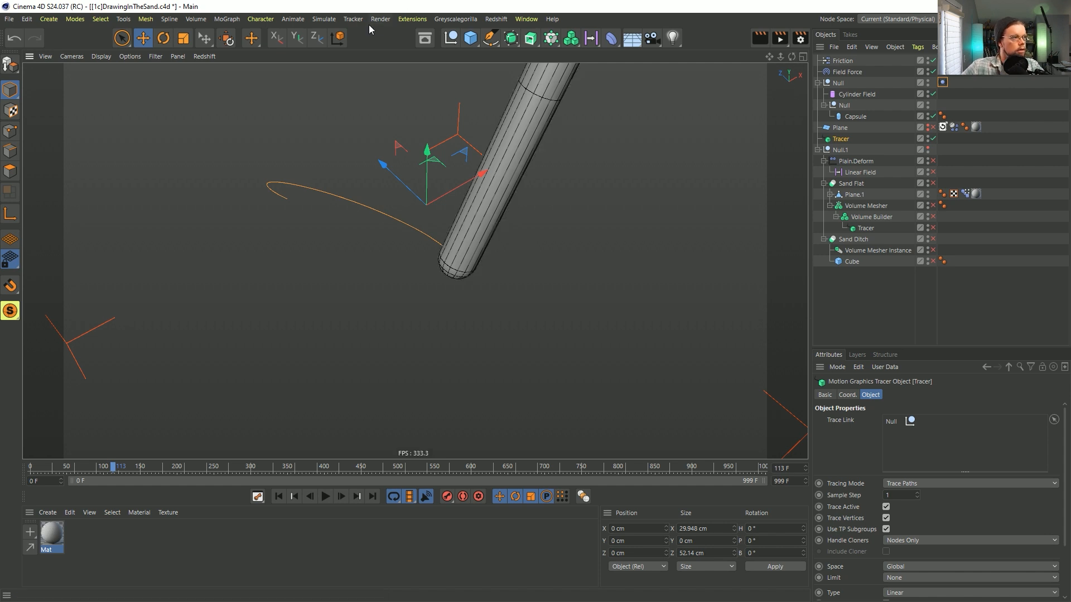
Create a null with an Align to Spline tag and place it below the top-level Tracer.
{"action": "left_click", "coordinate": [453, 39]}
{"action": "right_click", "coordinate": [838, 66]}
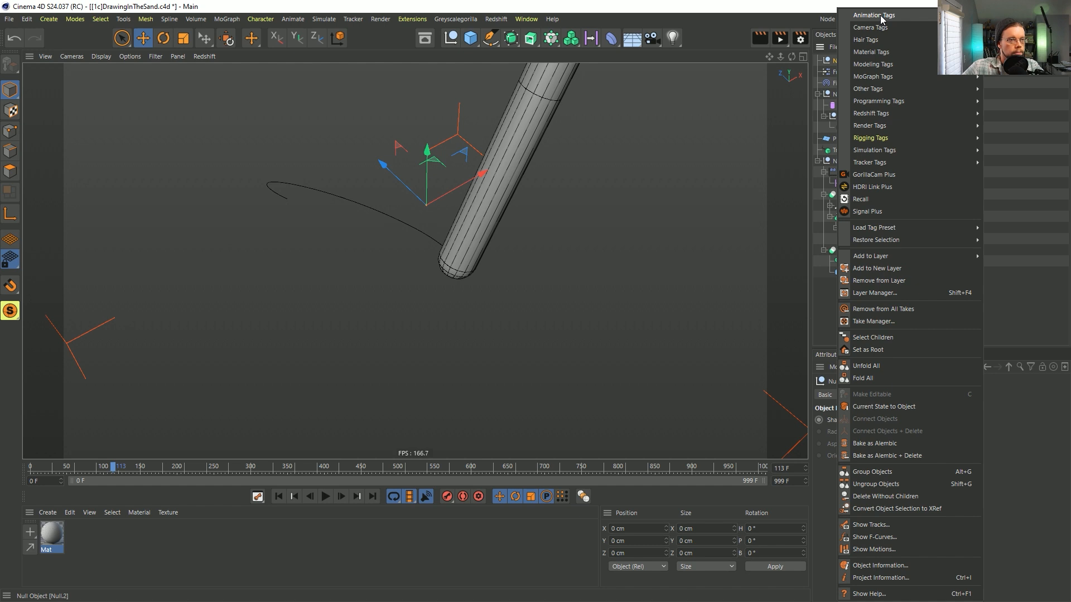
{"action": "left_click", "coordinate": [913, 59]}
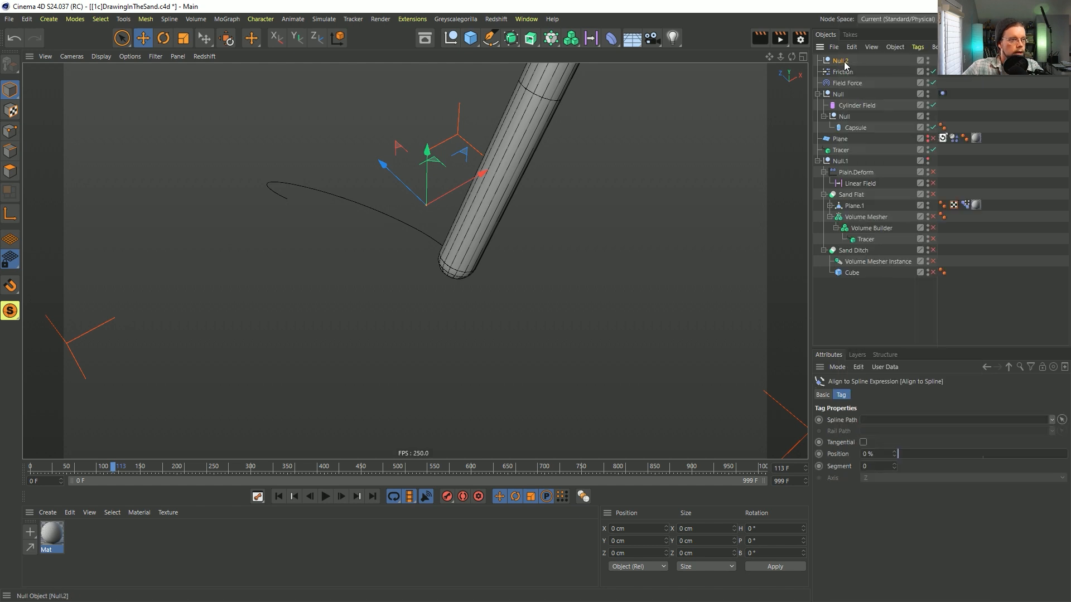
{"action": "left_click_drag", "start_coordinate": [842, 64], "coordinate": [840, 156]}
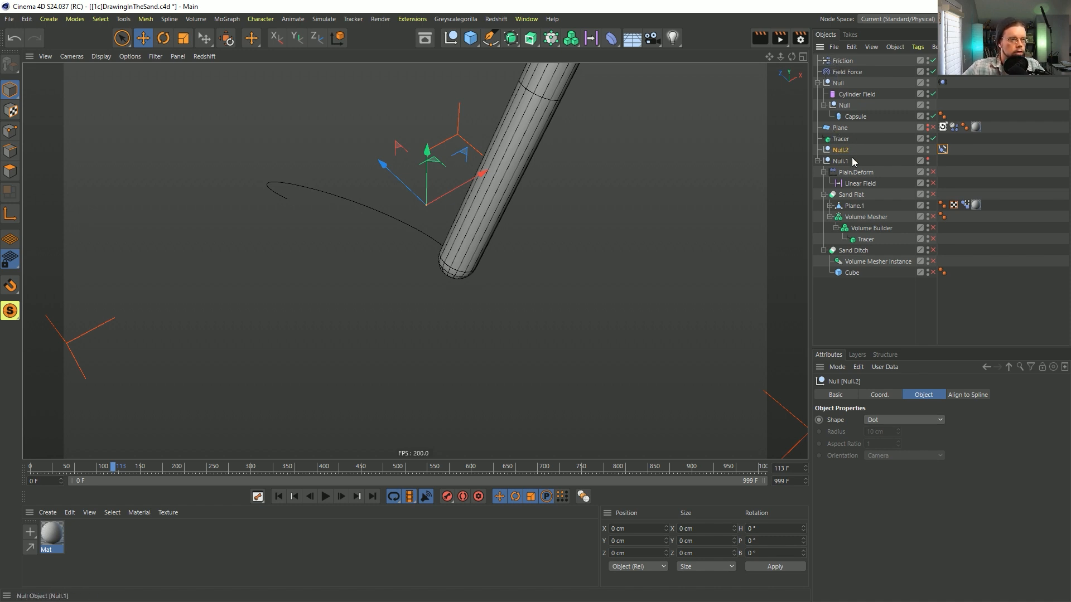
Set the Align to Spline tag's spline path to Tracer, enable Tangential, and set Position to 100%.
{"action": "left_click", "coordinate": [943, 149]}
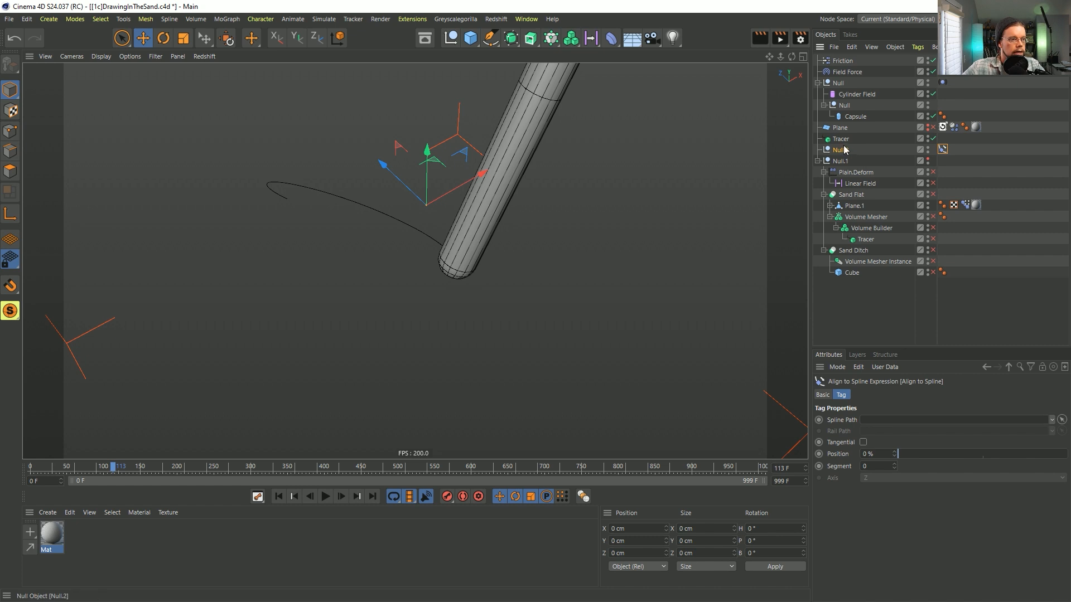
{"action": "left_click_drag", "start_coordinate": [873, 422], "coordinate": [873, 422]}
{"action": "left_click", "coordinate": [869, 441]}
{"action": "left_click_drag", "start_coordinate": [903, 455], "coordinate": [1067, 455]}
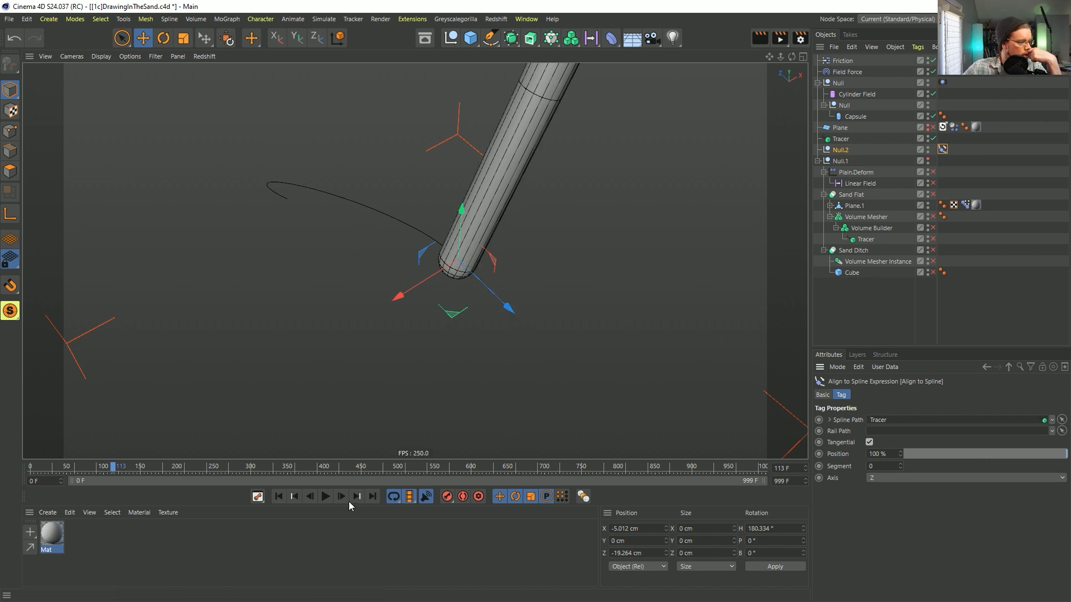
Play the animation and check how the aligned null follows the end of the traced path.
{"action": "left_click", "coordinate": [326, 496]}
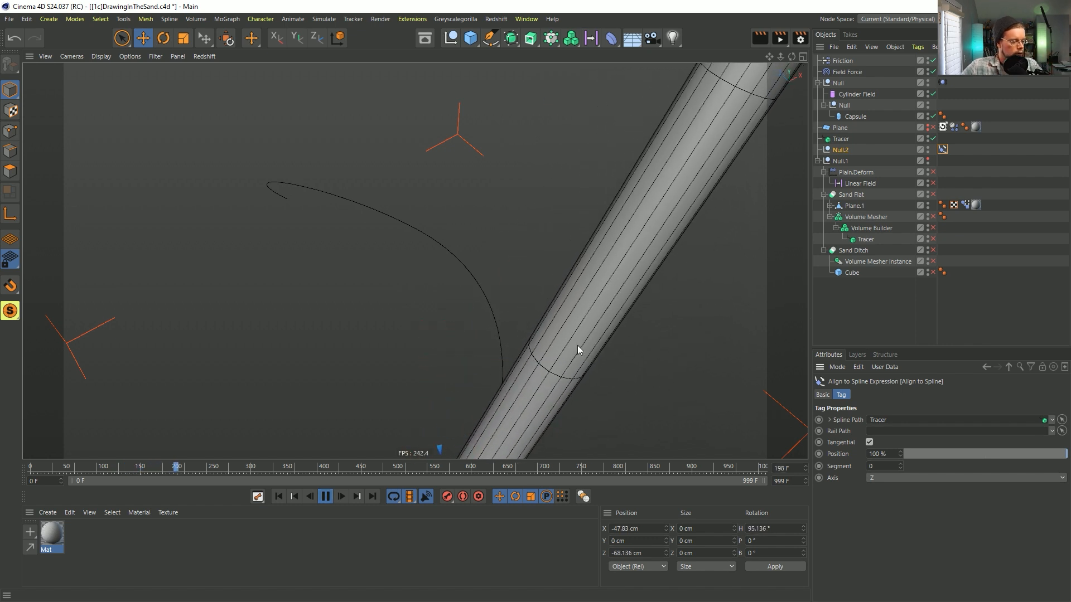
{"action": "scroll", "coordinate": [577, 345], "scroll_direction": "down", "scroll_amount": 5}
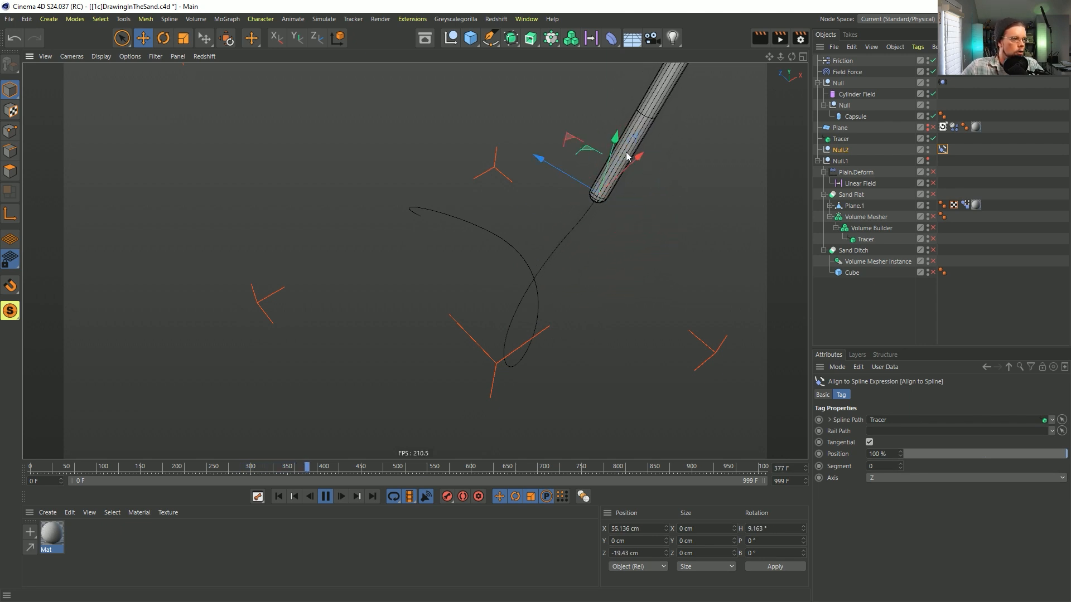
{"action": "left_click", "coordinate": [330, 498]}
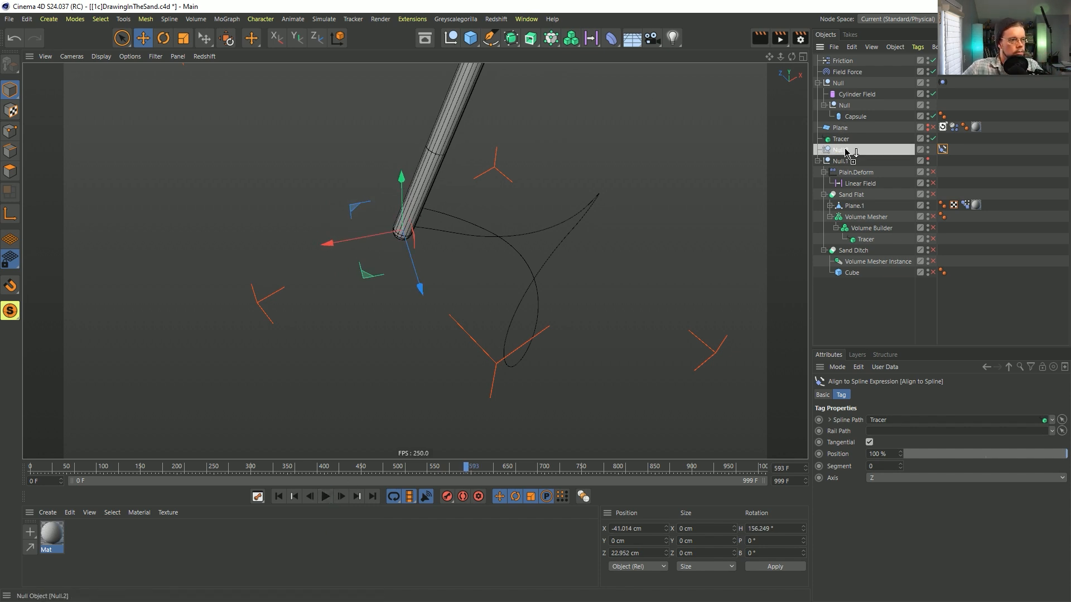
Duplicate Null.2 as its own child, name the copy A, and set its X position to 2.5 cm.
{"action": "left_click_drag", "start_coordinate": [844, 150], "coordinate": [846, 152], "text": "ctrl"}
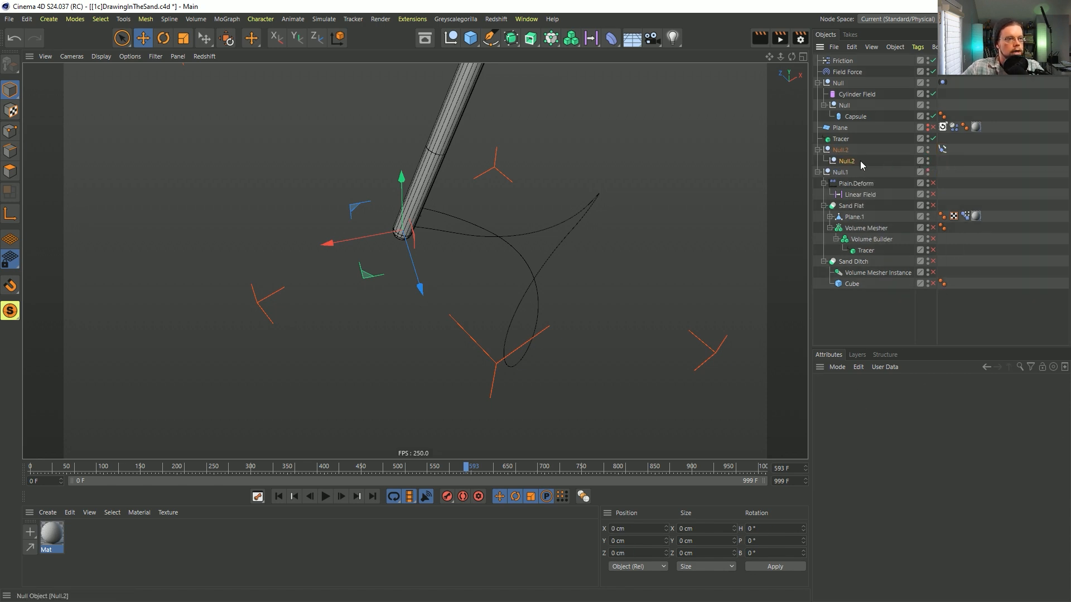
{"action": "double_click", "coordinate": [859, 161]}
{"action": "type", "text": "A"}
{"action": "key", "text": "Return"}
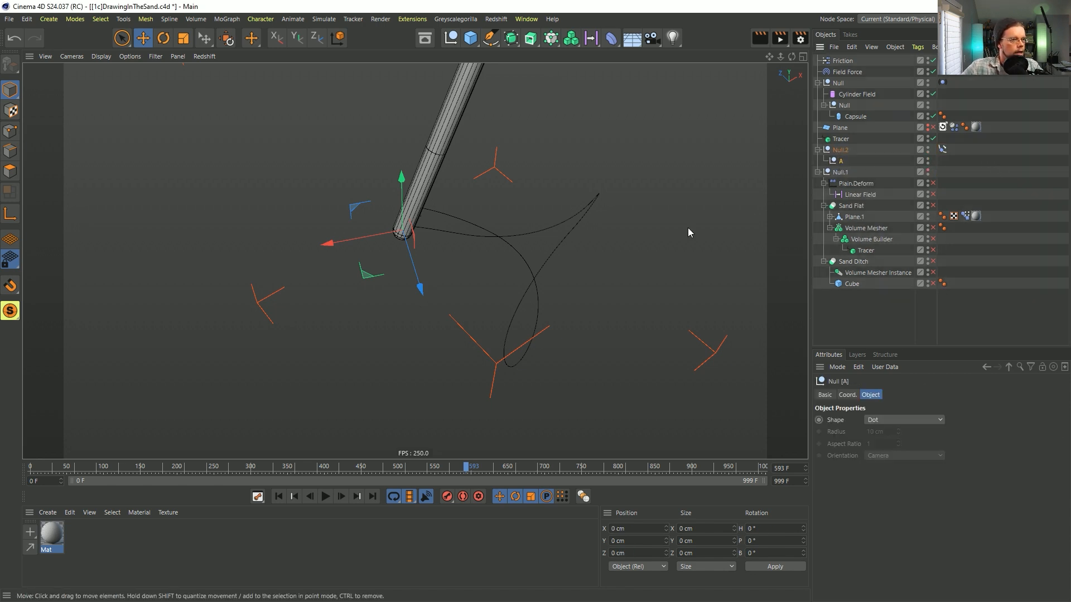
{"action": "left_click_drag", "start_coordinate": [349, 242], "coordinate": [341, 244]}
{"action": "type", "text": "2"}
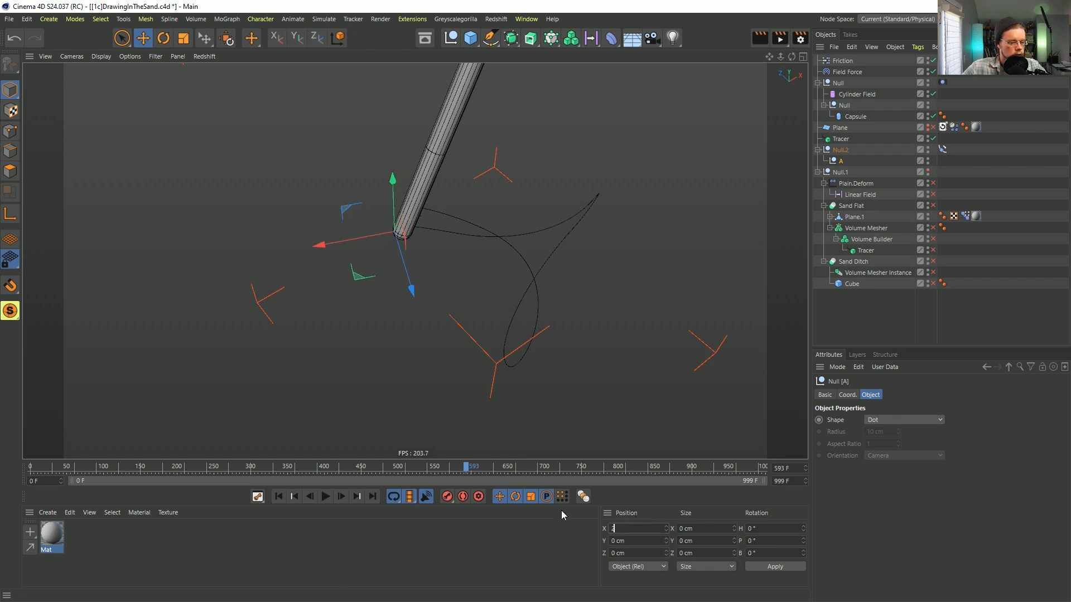
{"action": "type", "text": ".5"}
{"action": "key", "text": "Return"}
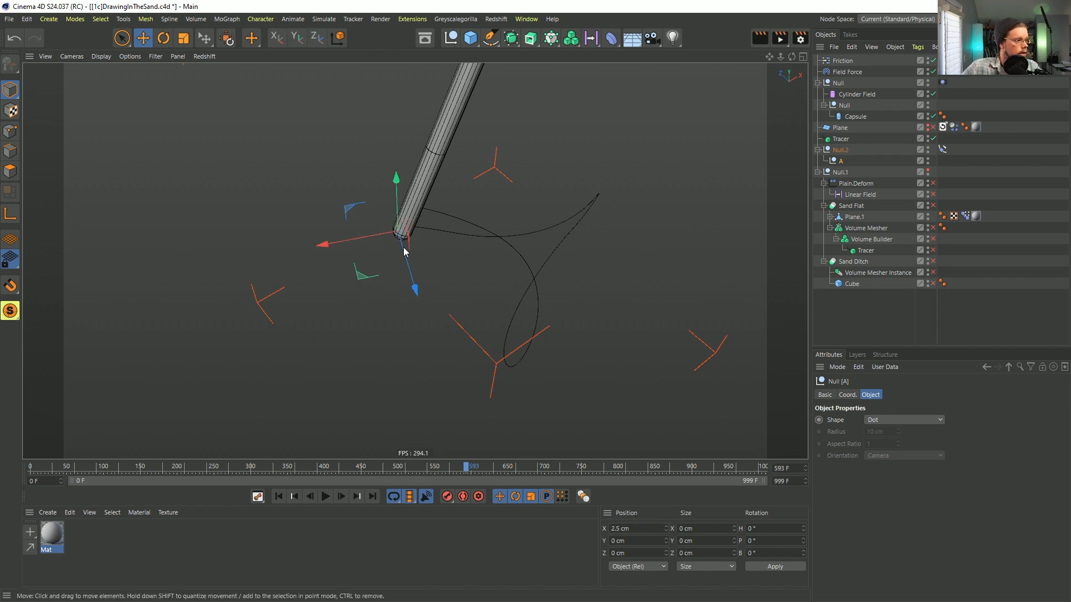
Duplicate null A as B with an X position of -2.5 cm, and briefly play from frame 0 to check it.
{"action": "left_click_drag", "start_coordinate": [844, 166], "coordinate": [844, 168], "text": "ctrl"}
{"action": "double_click", "coordinate": [841, 172]}
{"action": "type", "text": "B"}
{"action": "key", "text": "Return"}
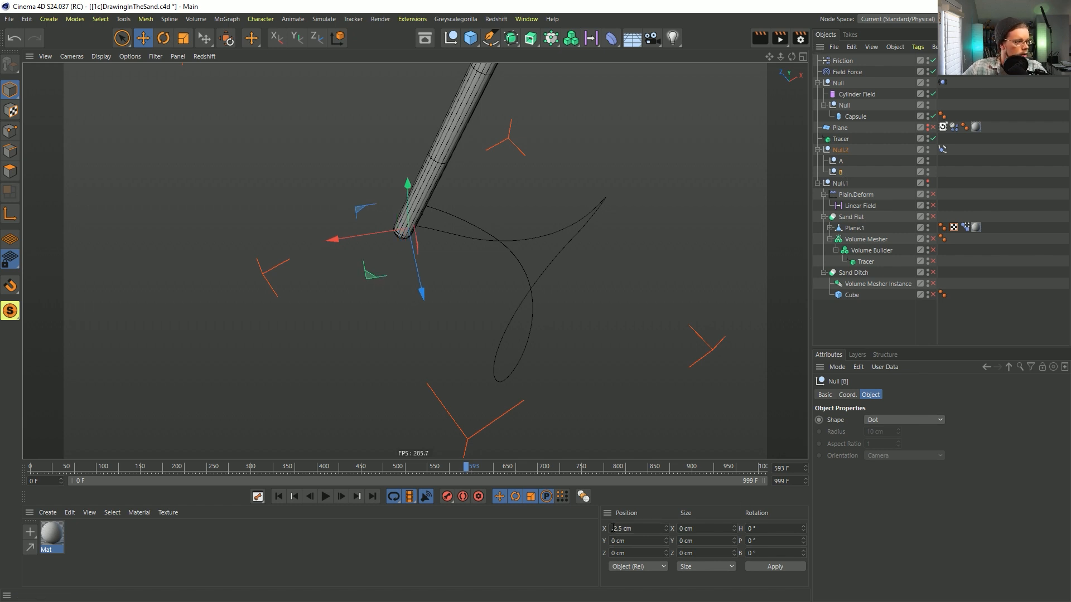
{"action": "left_click", "coordinate": [279, 497]}
{"action": "left_click", "coordinate": [325, 497]}
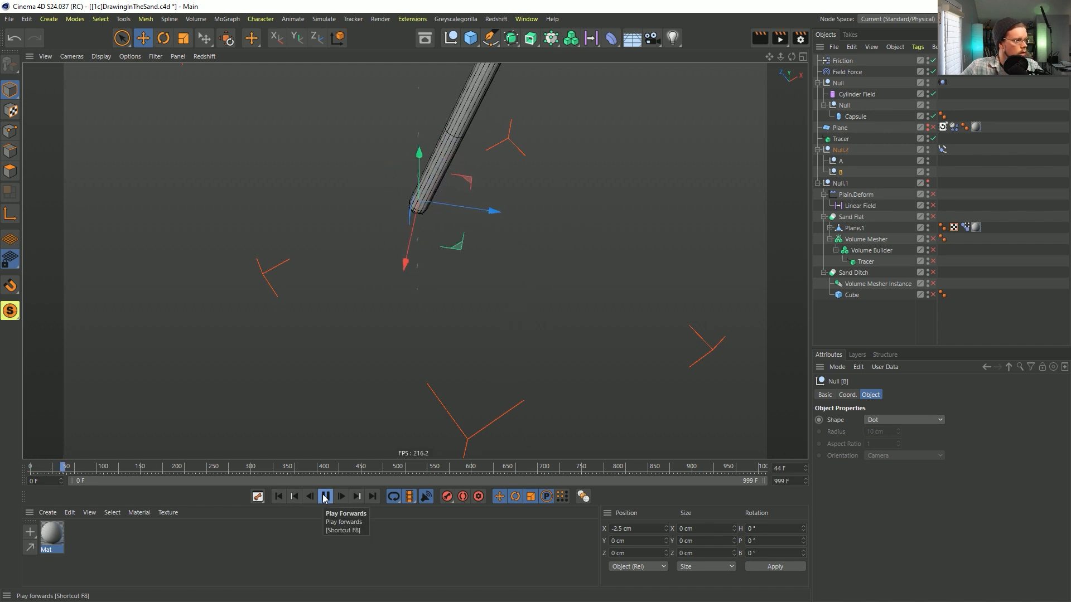
{"action": "left_click", "coordinate": [325, 496]}
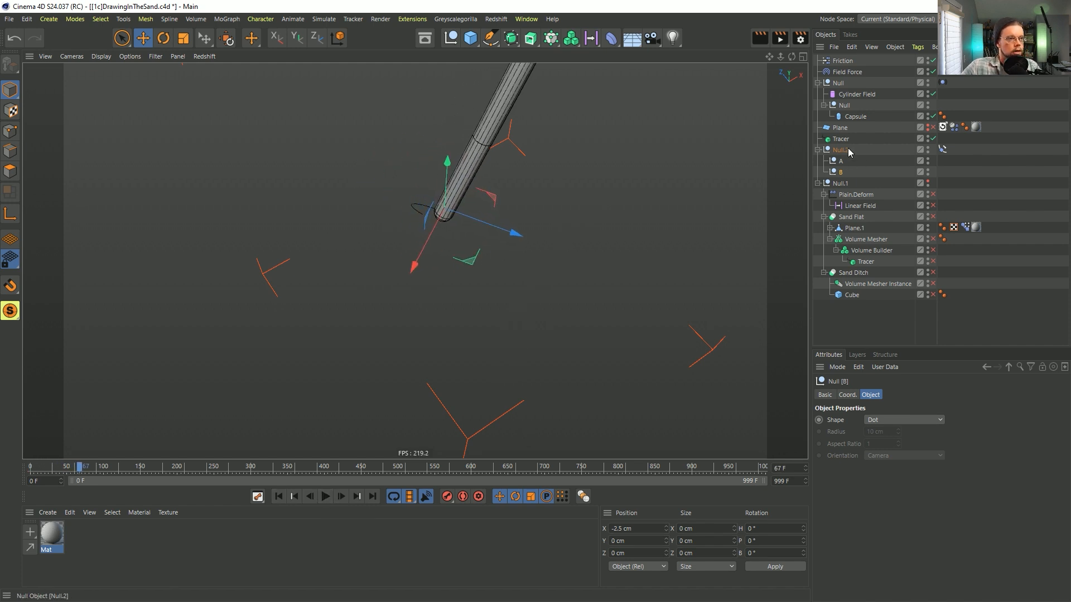
Duplicate the top-level Tracer below Null.2 as Tracer.A and set its trace link to null A.
{"action": "left_click_drag", "start_coordinate": [842, 142], "coordinate": [834, 184]}
{"action": "double_click", "coordinate": [844, 184]}
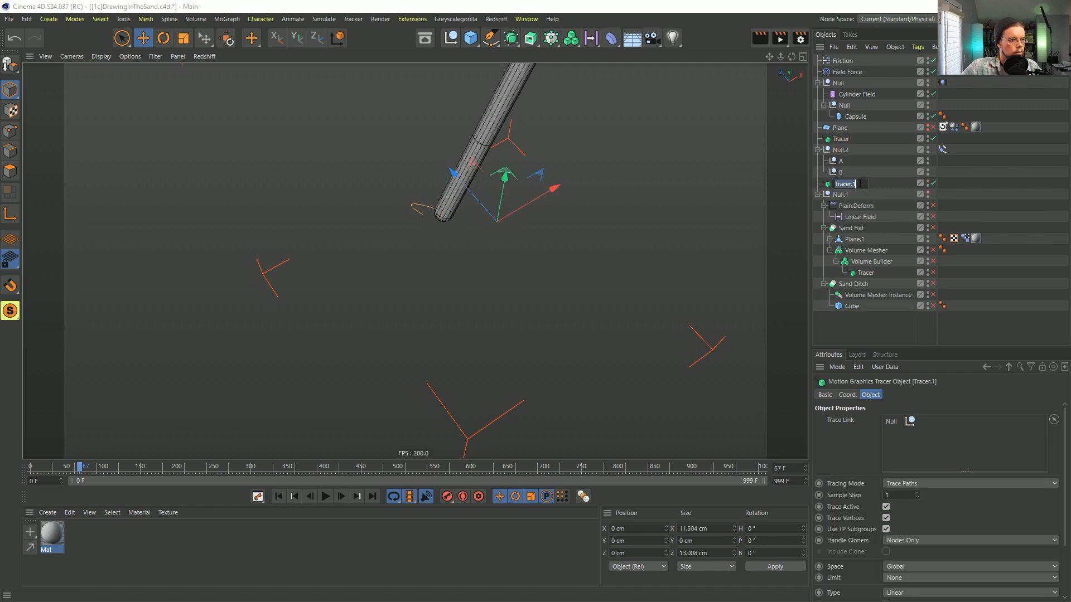
{"action": "type", "text": "A"}
{"action": "key", "text": "Return"}
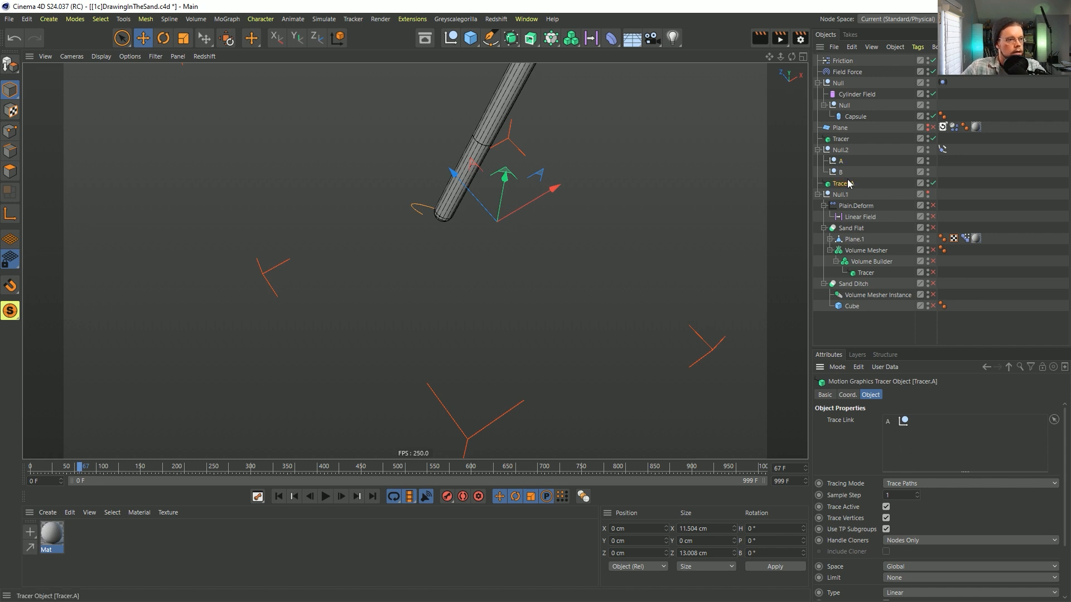
Duplicate Tracer.A as Tracer.B and set its trace link to null B.
{"action": "left_click_drag", "start_coordinate": [842, 192], "coordinate": [842, 193], "text": "ctrl"}
{"action": "double_click", "coordinate": [848, 195]}
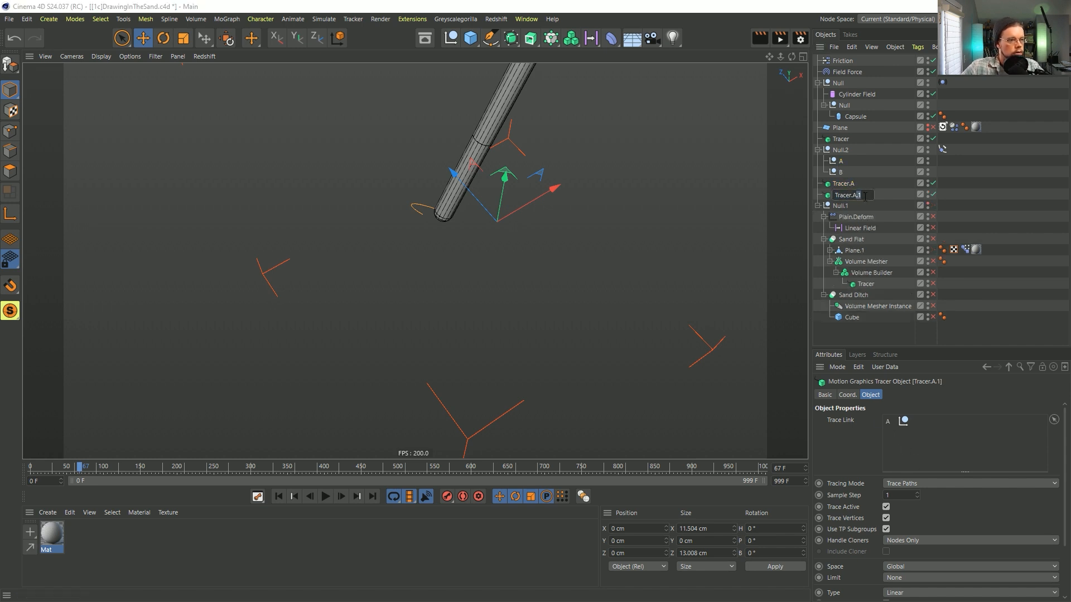
{"action": "type", "text": "B"}
{"action": "key", "text": "Return"}
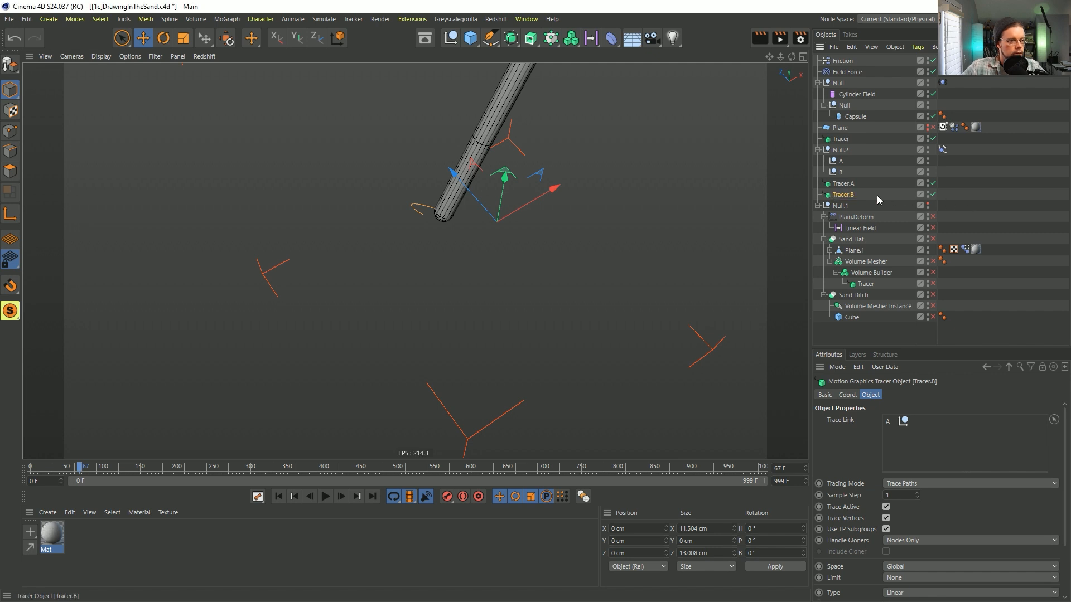
{"action": "left_click_drag", "start_coordinate": [847, 194], "coordinate": [898, 439]}
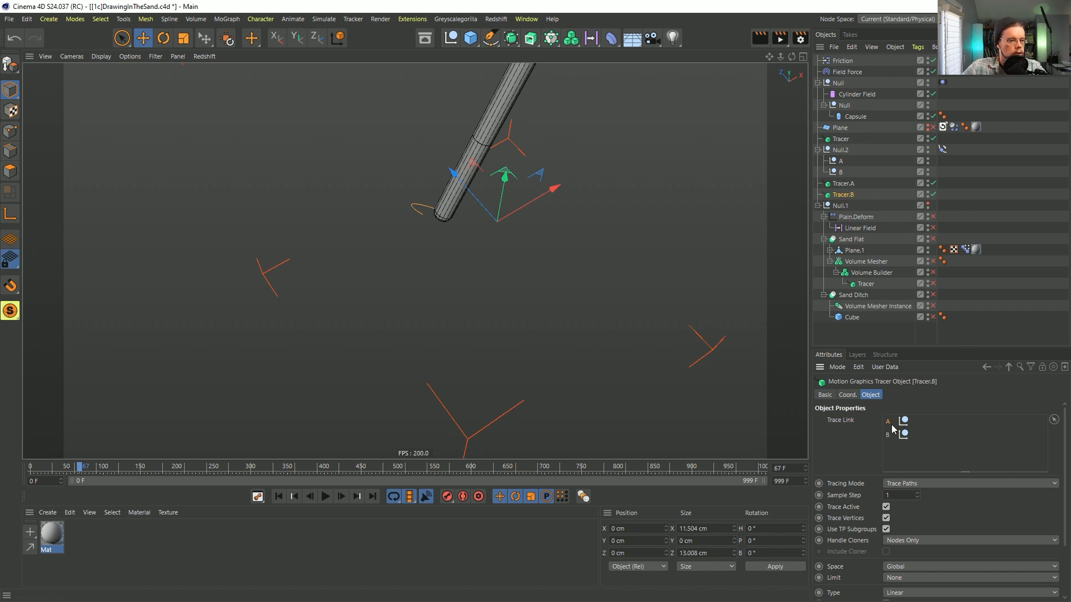
{"action": "left_click", "coordinate": [977, 212]}
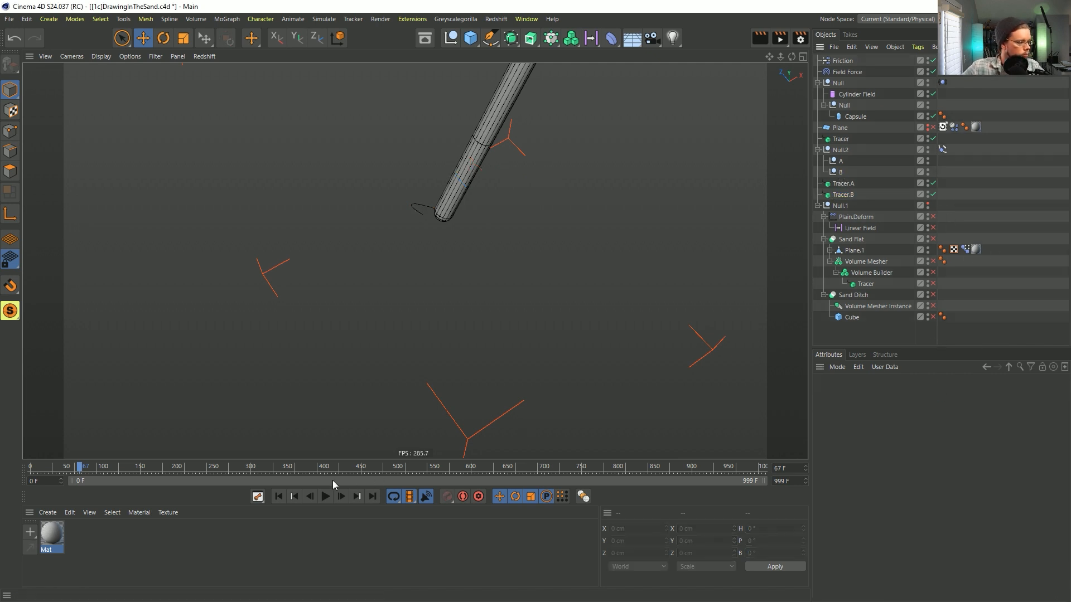
Rewind to frame 0 and give Tracer.A and Tracer.B a custom red display color.
{"action": "left_click", "coordinate": [278, 496]}
{"action": "left_click", "coordinate": [846, 184]}
{"action": "left_click", "coordinate": [849, 195], "text": "shift"}
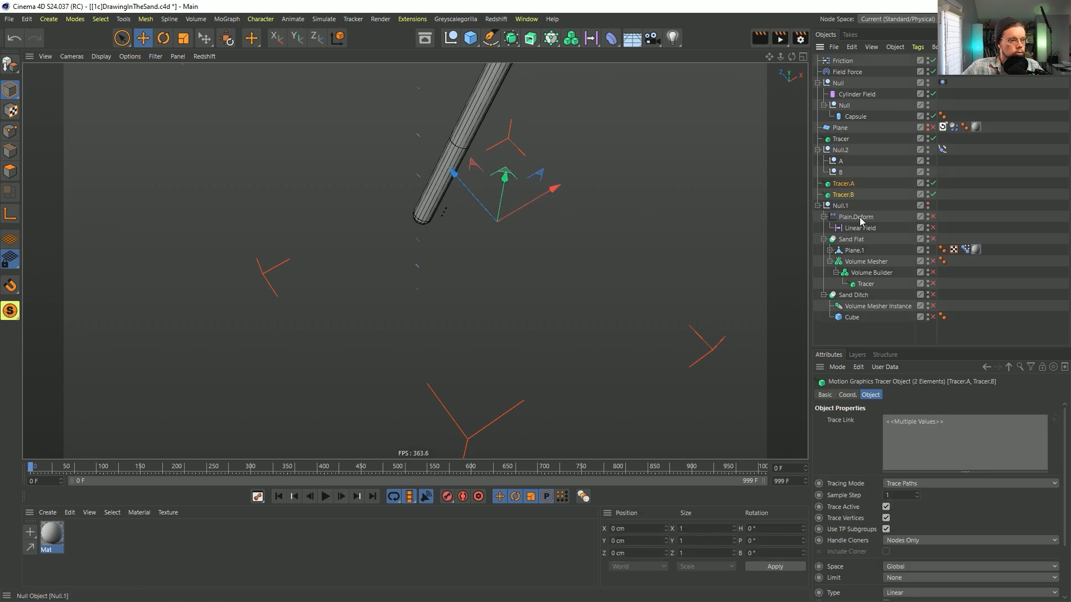
{"action": "left_click", "coordinate": [826, 395]}
{"action": "left_click", "coordinate": [898, 488]}
{"action": "left_click", "coordinate": [899, 509]}
{"action": "left_click", "coordinate": [899, 498]}
{"action": "left_click_drag", "start_coordinate": [905, 509], "coordinate": [936, 510]}
{"action": "left_click", "coordinate": [1003, 313]}
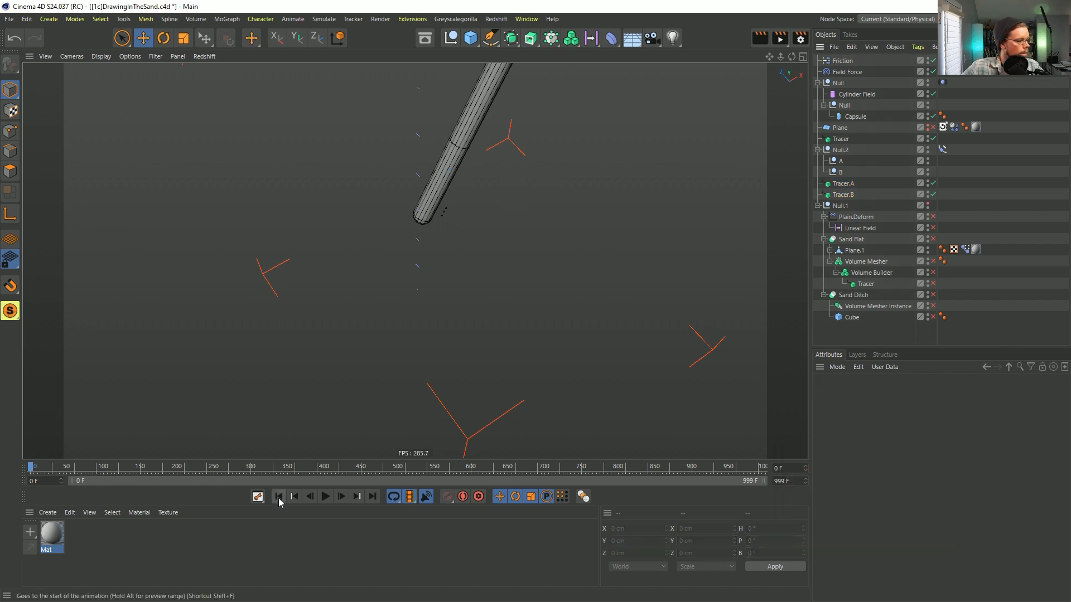
Play the animation from frame 0 and inspect the red offset paths on both sides of the main Tracer.
{"action": "left_click", "coordinate": [324, 496]}
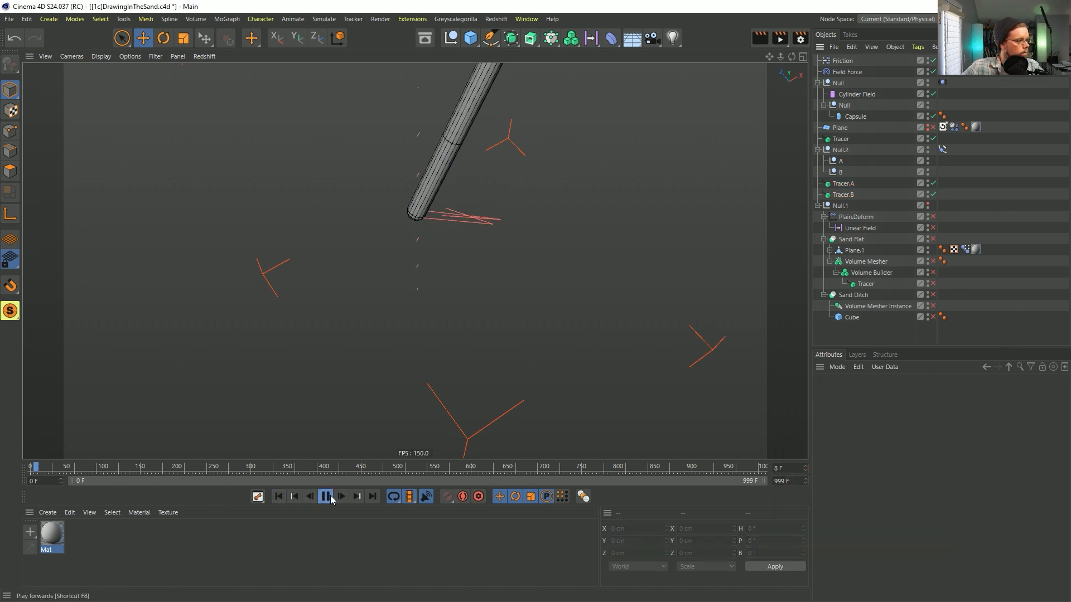
{"action": "left_click", "coordinate": [279, 496]}
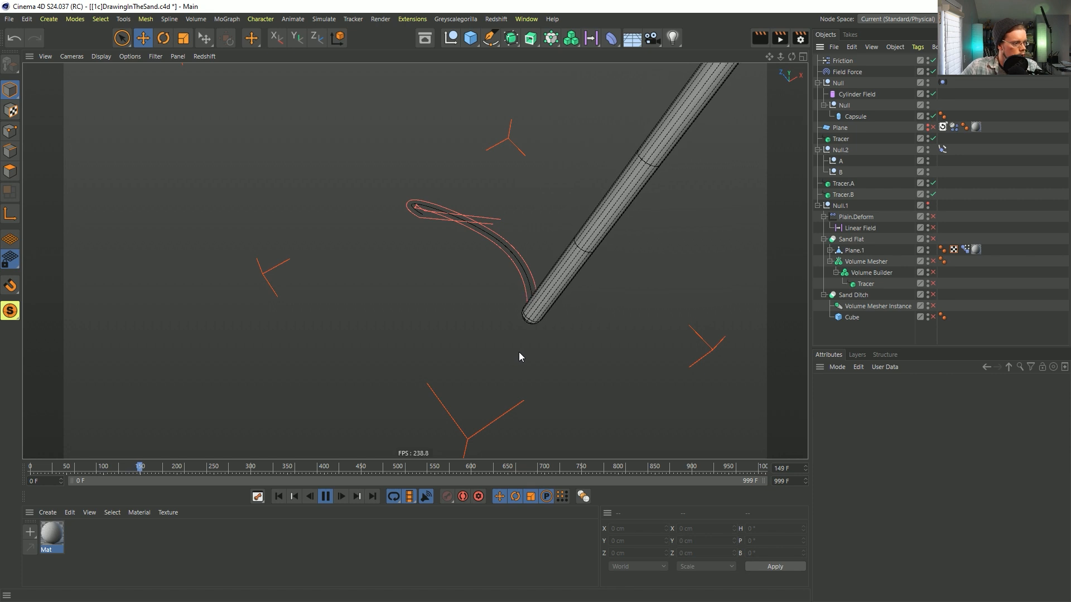
{"action": "left_click", "coordinate": [322, 497]}
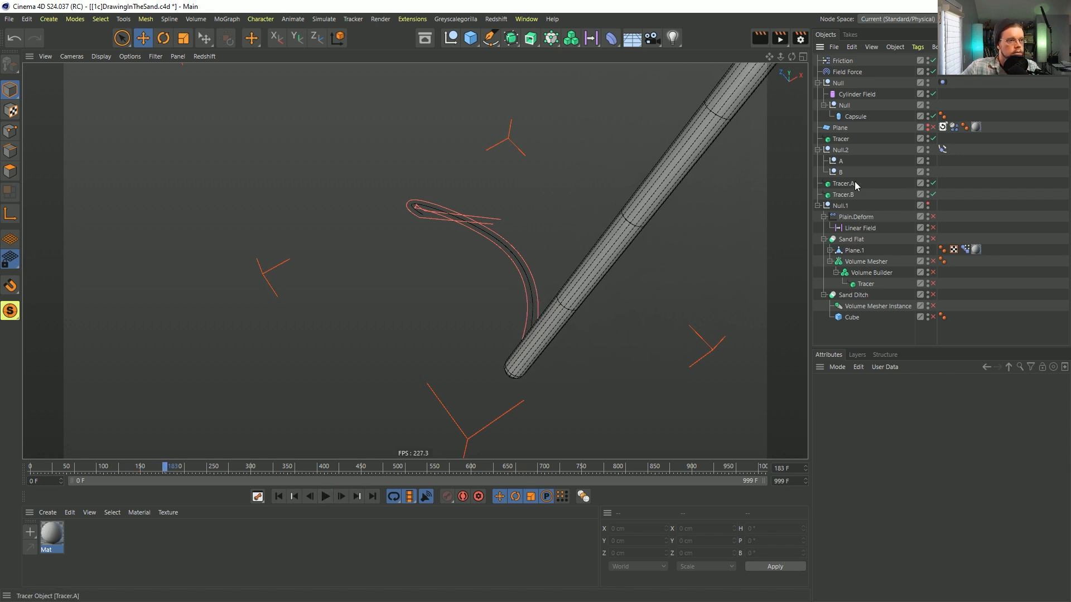
Set the X position of null A to 5 cm and of null B to -5 cm.
{"action": "left_click", "coordinate": [841, 163]}
{"action": "left_click", "coordinate": [848, 395]}
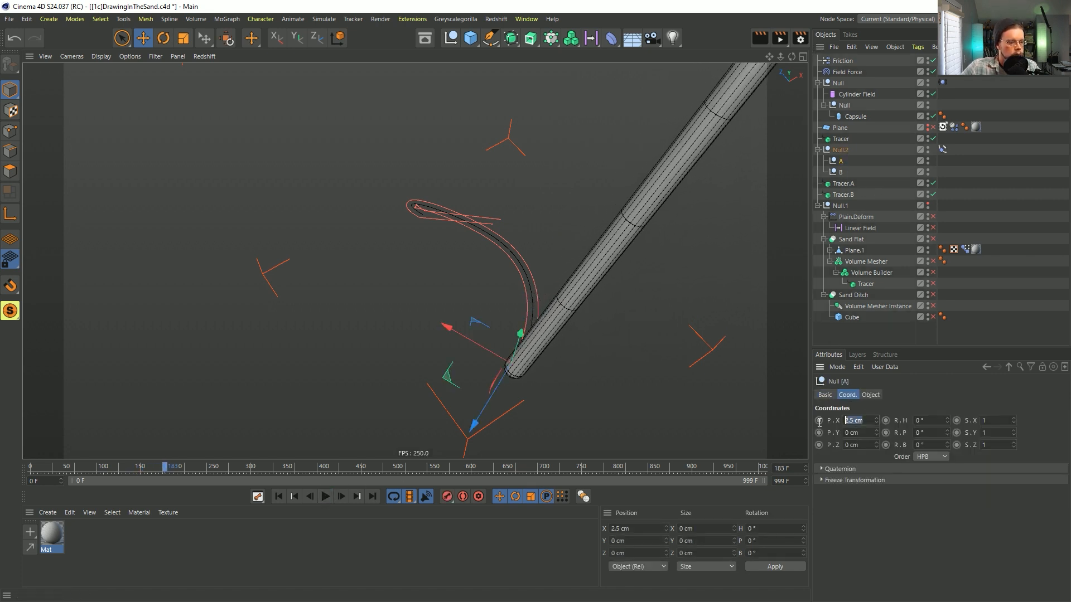
{"action": "type", "text": "5"}
{"action": "key", "text": "Return"}
{"action": "left_click", "coordinate": [840, 173]}
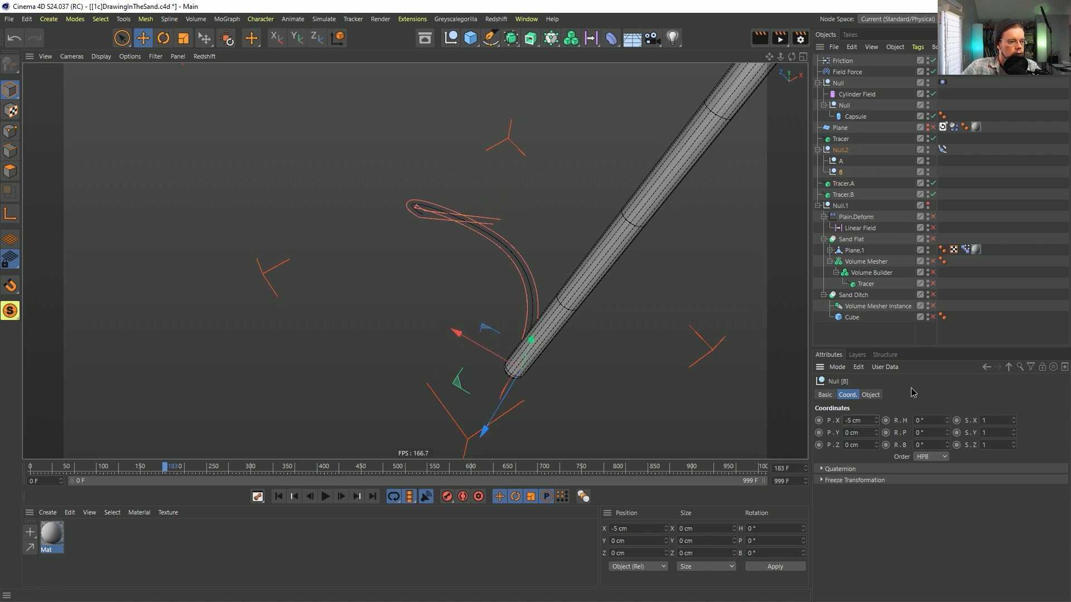
Play the animation from frame 0 to inspect the wider tracer offsets, and return to frame 0.
{"action": "left_click", "coordinate": [279, 496]}
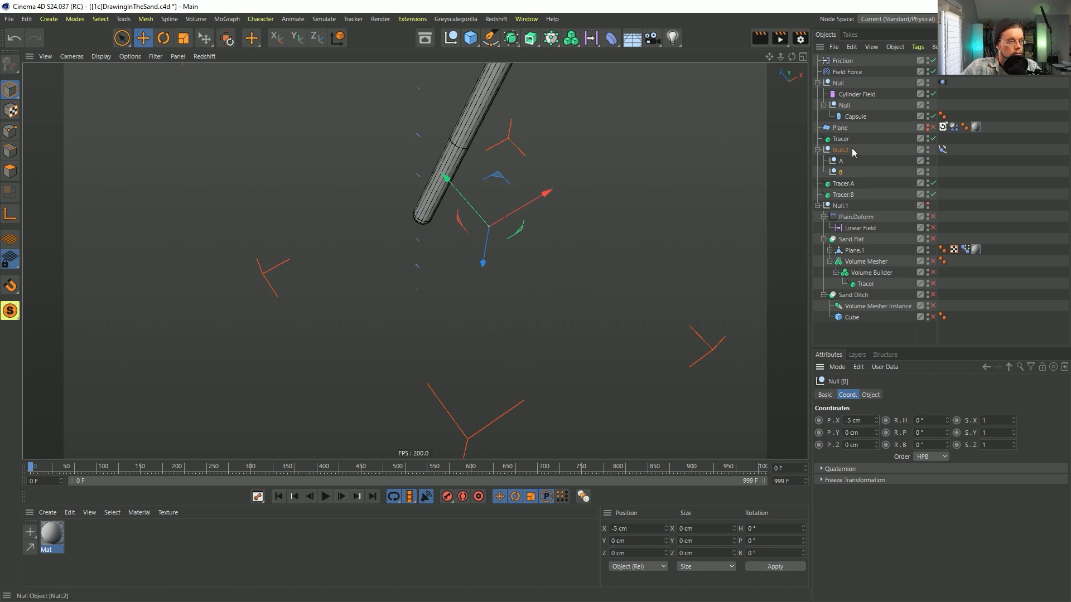
{"action": "left_click", "coordinate": [327, 498]}
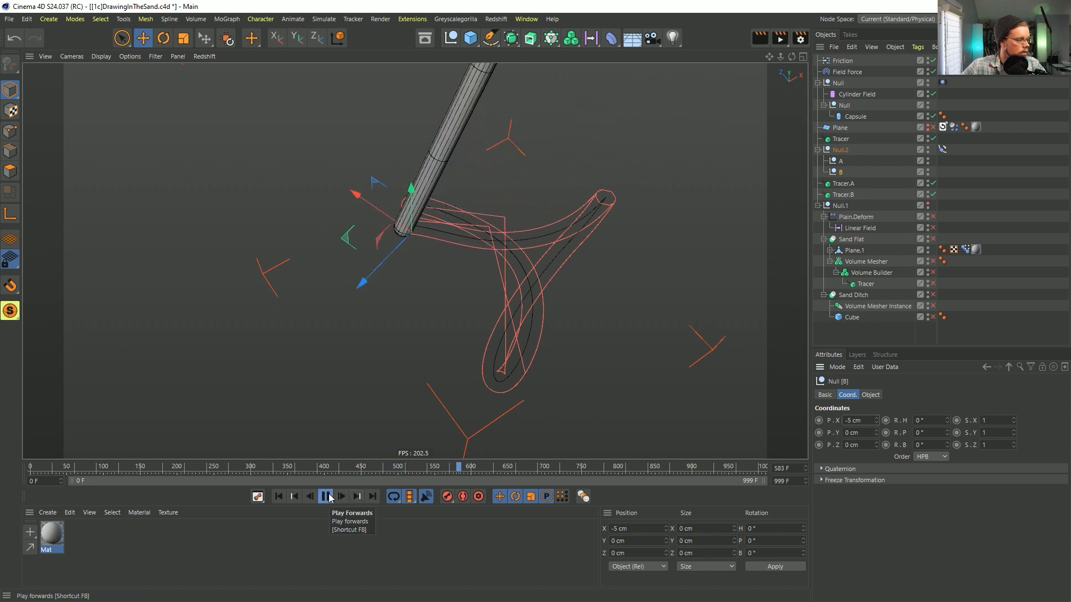
{"action": "left_click", "coordinate": [278, 497]}
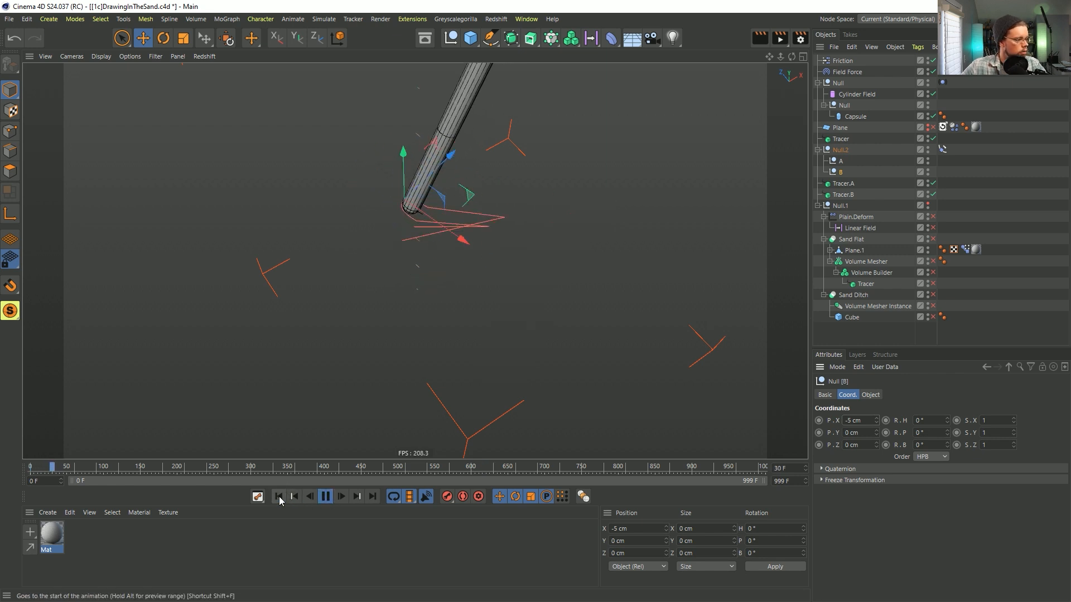
{"action": "left_click", "coordinate": [279, 498]}
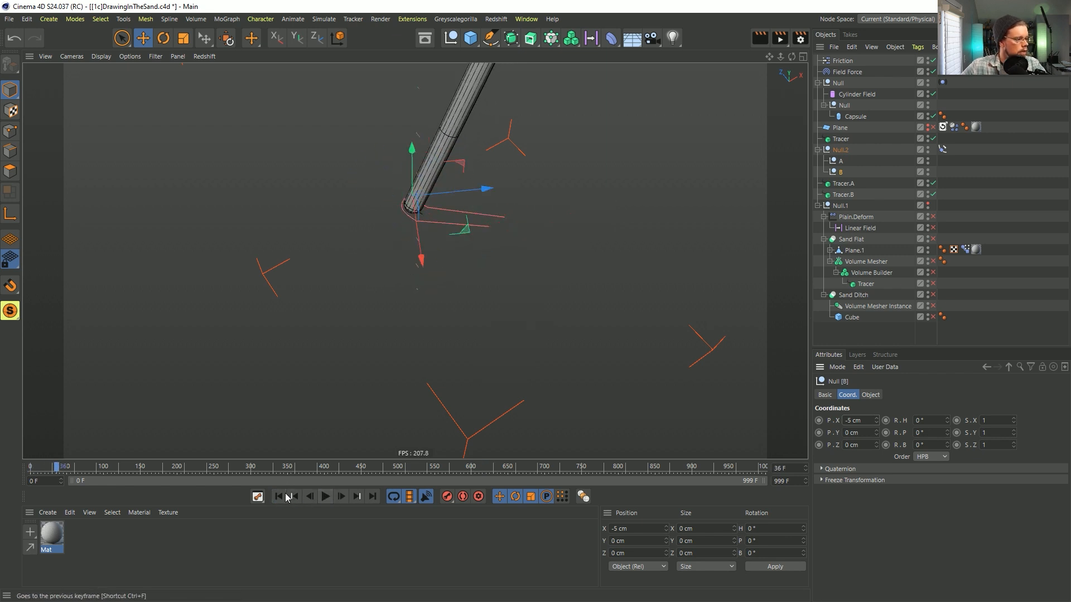
{"action": "left_click", "coordinate": [279, 497]}
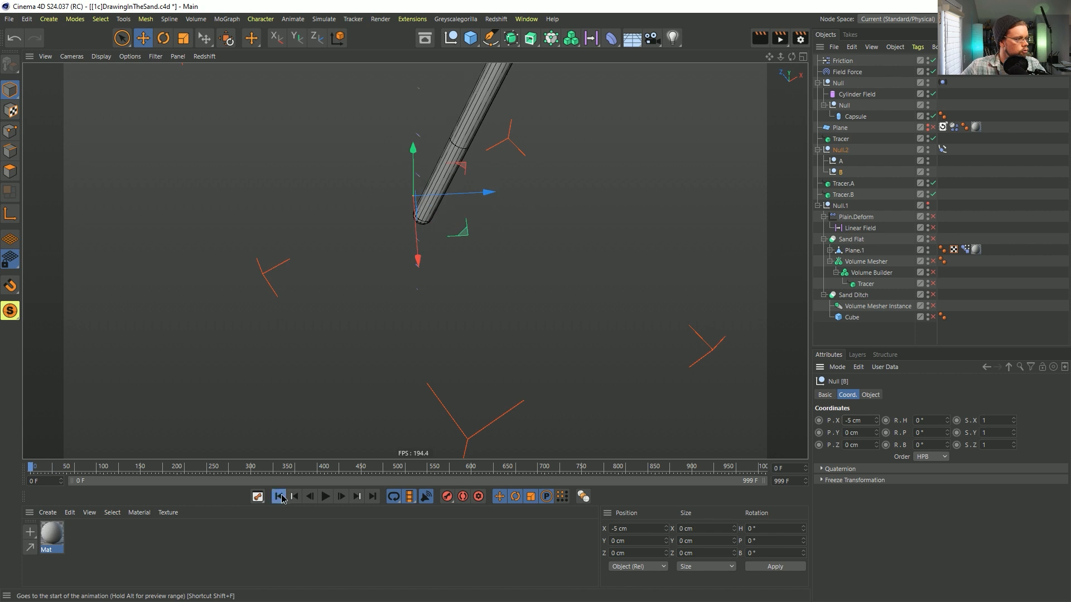
Check the basic properties of Null.2's Align to Spline tag and add a Constraint rigging tag to Null.2.
{"action": "left_click", "coordinate": [838, 150]}
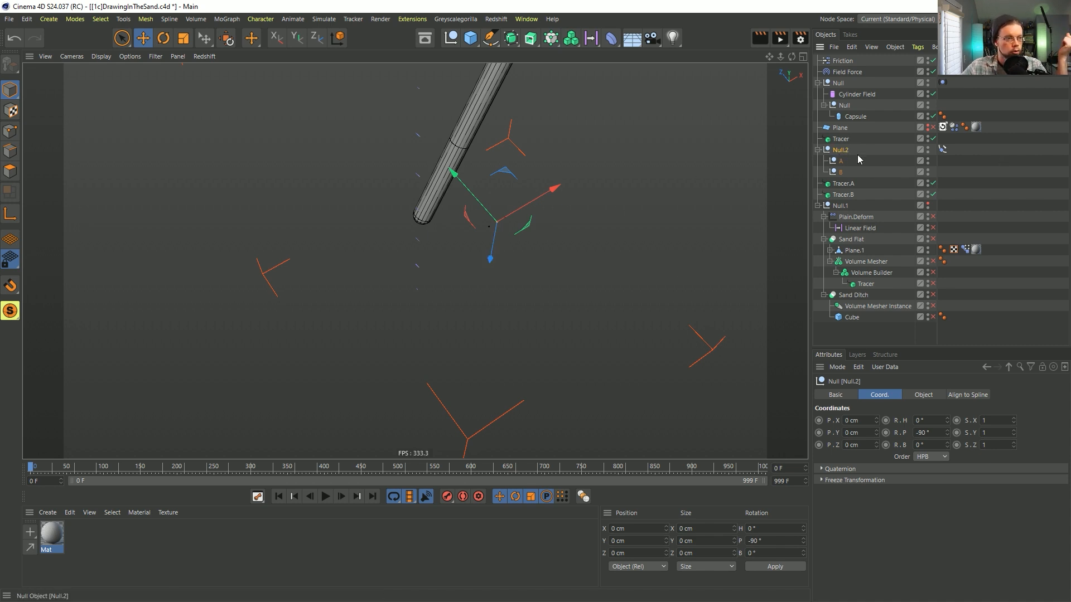
{"action": "left_click", "coordinate": [840, 139]}
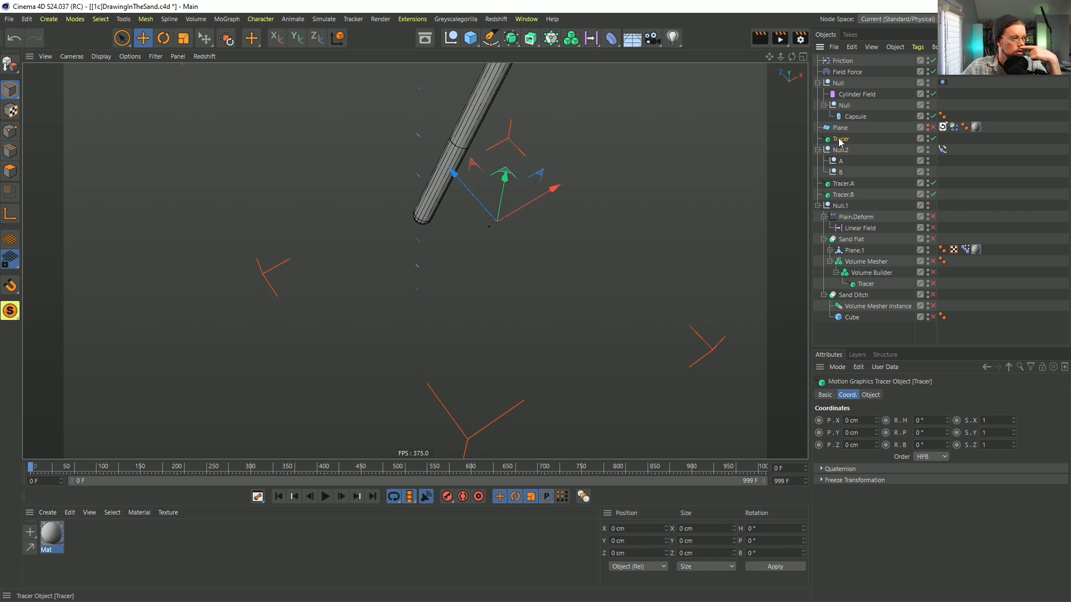
{"action": "left_click", "coordinate": [843, 151]}
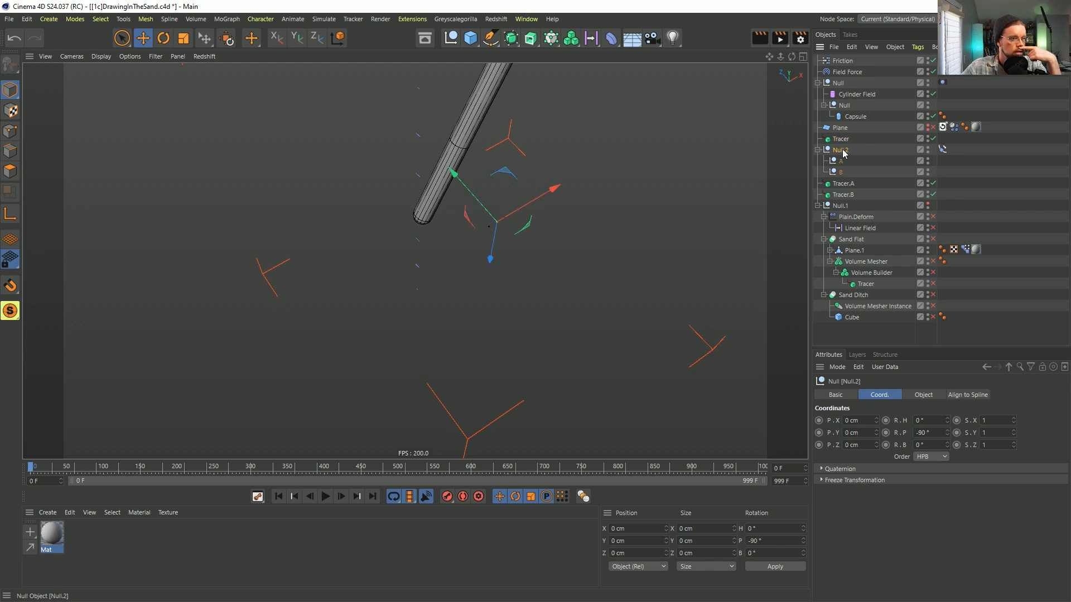
{"action": "left_click", "coordinate": [942, 149]}
{"action": "left_click", "coordinate": [824, 395]}
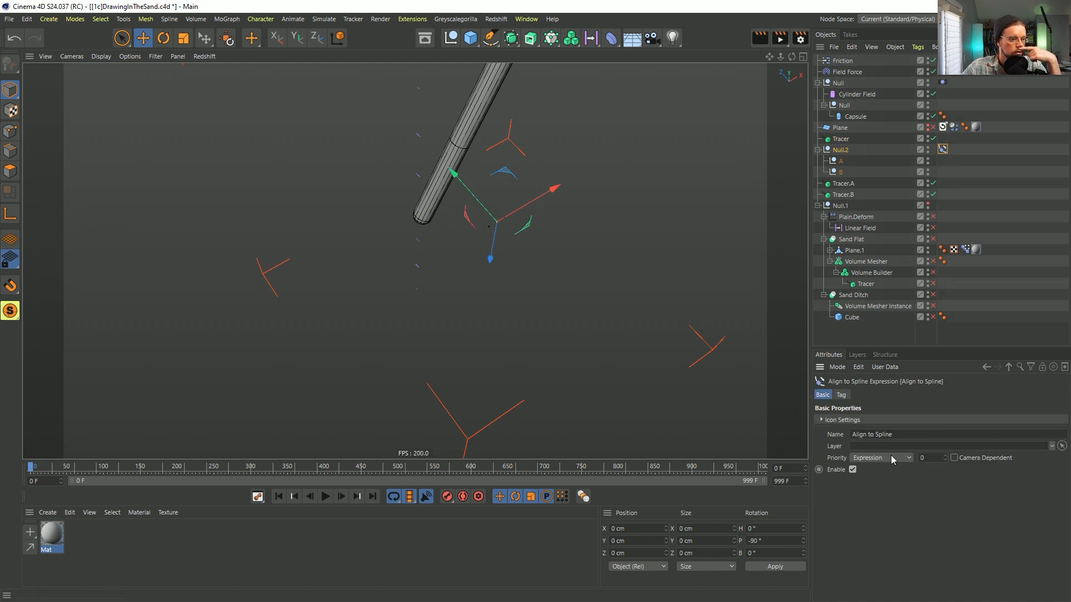
{"action": "right_click", "coordinate": [841, 155]}
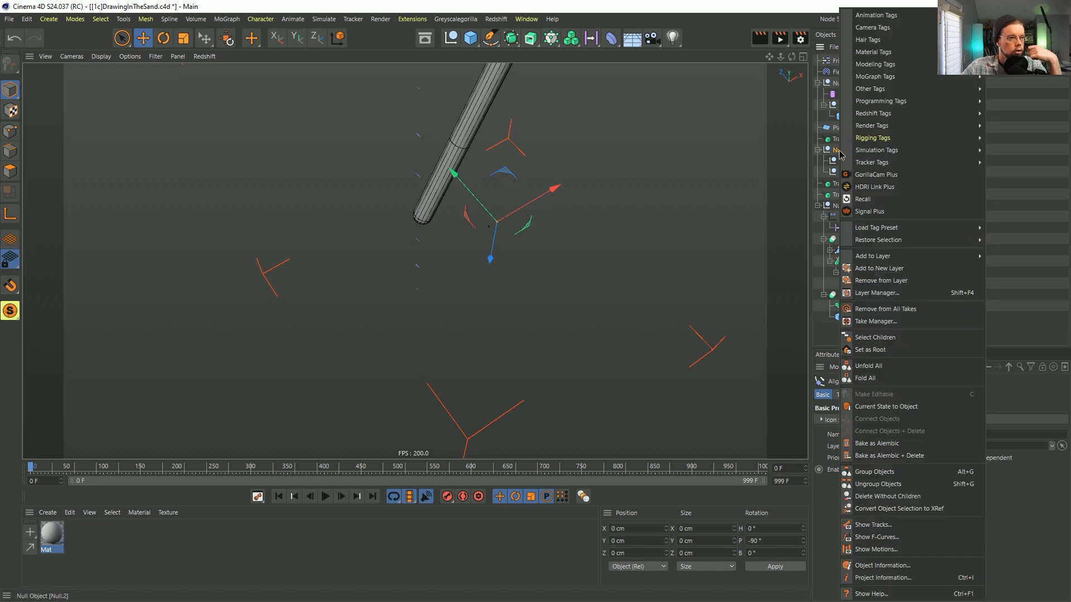
{"action": "mouse_move", "coordinate": [893, 138]}
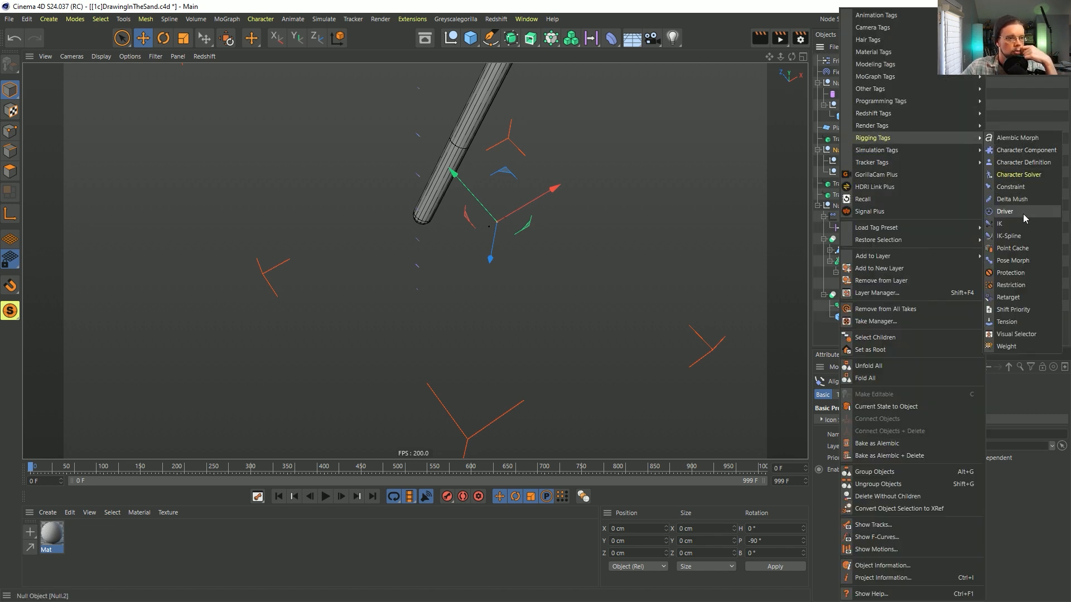
{"action": "left_click", "coordinate": [1012, 187]}
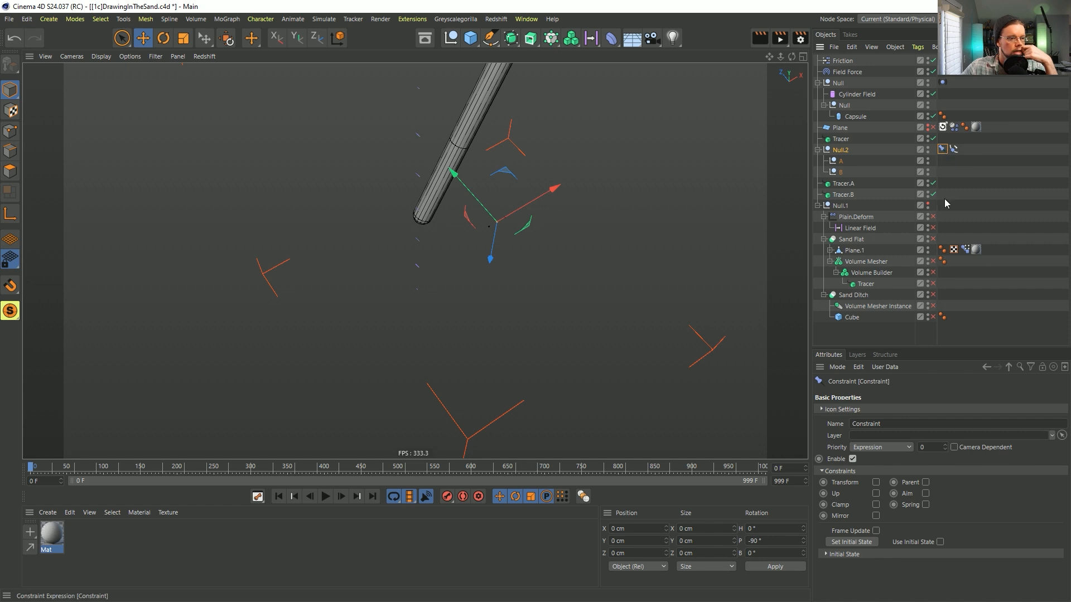
Enable the Transform constraint on Null.2's Constraint tag and rename the parent null of the Cylinder Field to Stick.
{"action": "left_click", "coordinate": [876, 482]}
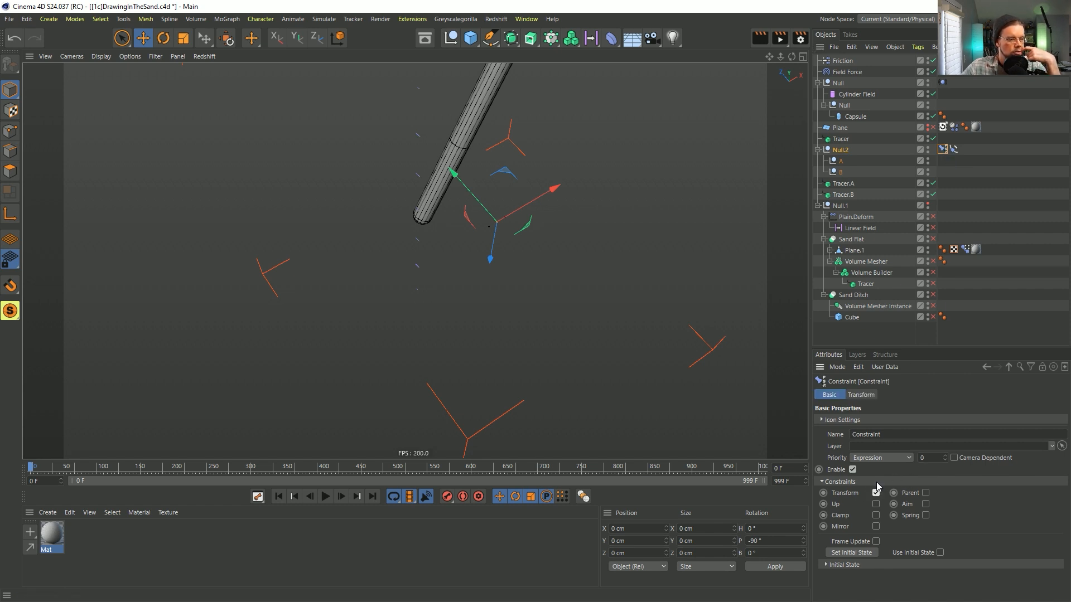
{"action": "left_click", "coordinate": [861, 394]}
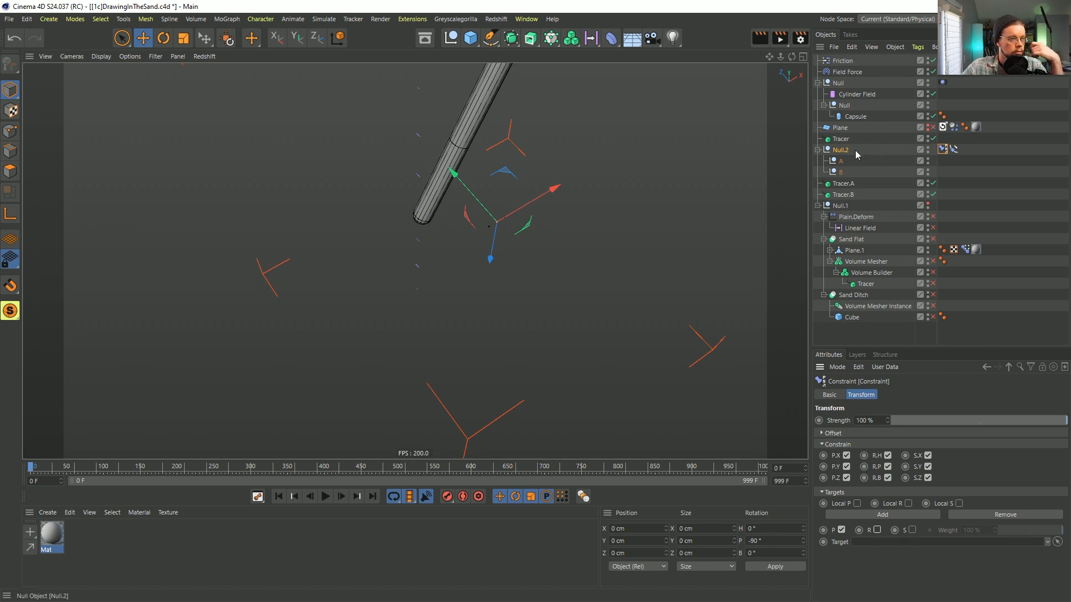
{"action": "double_click", "coordinate": [840, 84]}
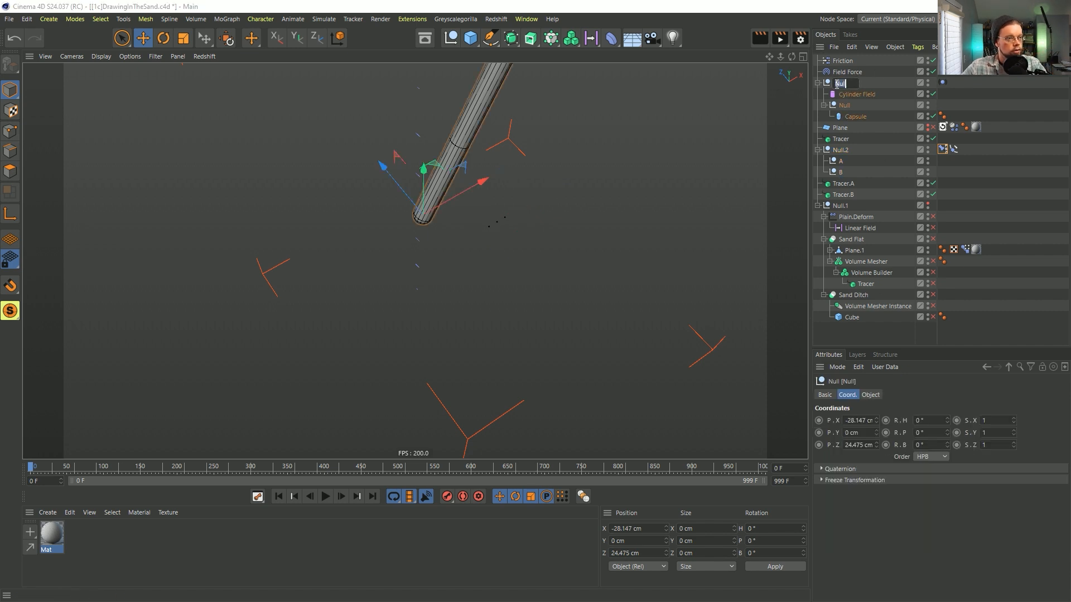
{"action": "type", "text": "Stick"}
{"action": "key", "text": "Return"}
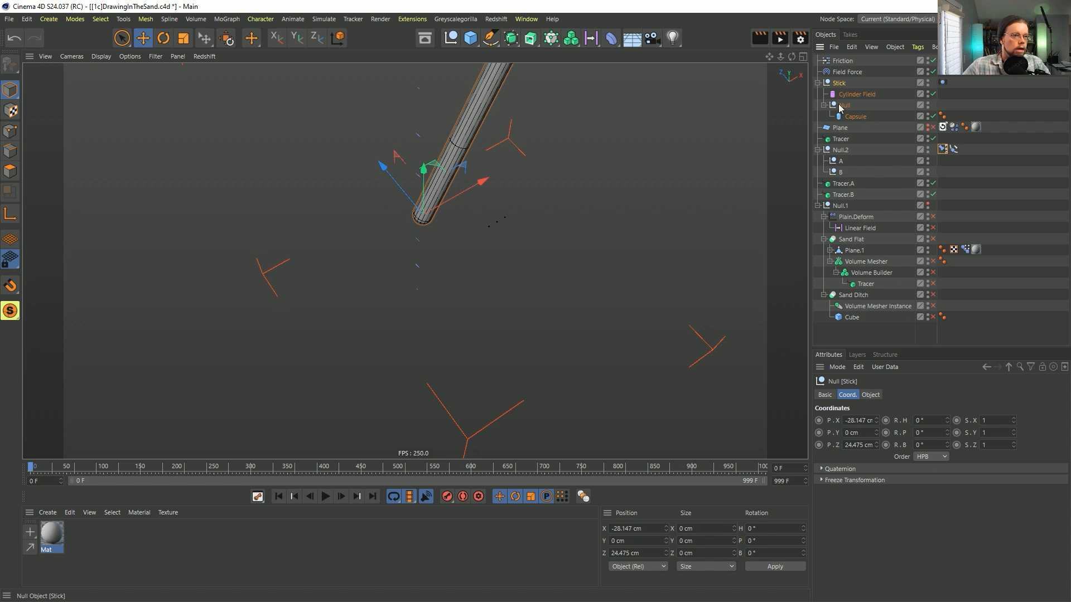
Set Stick as the Transform constraint target of Null.2 and test it by playing the animation from the start.
{"action": "left_click", "coordinate": [873, 150]}
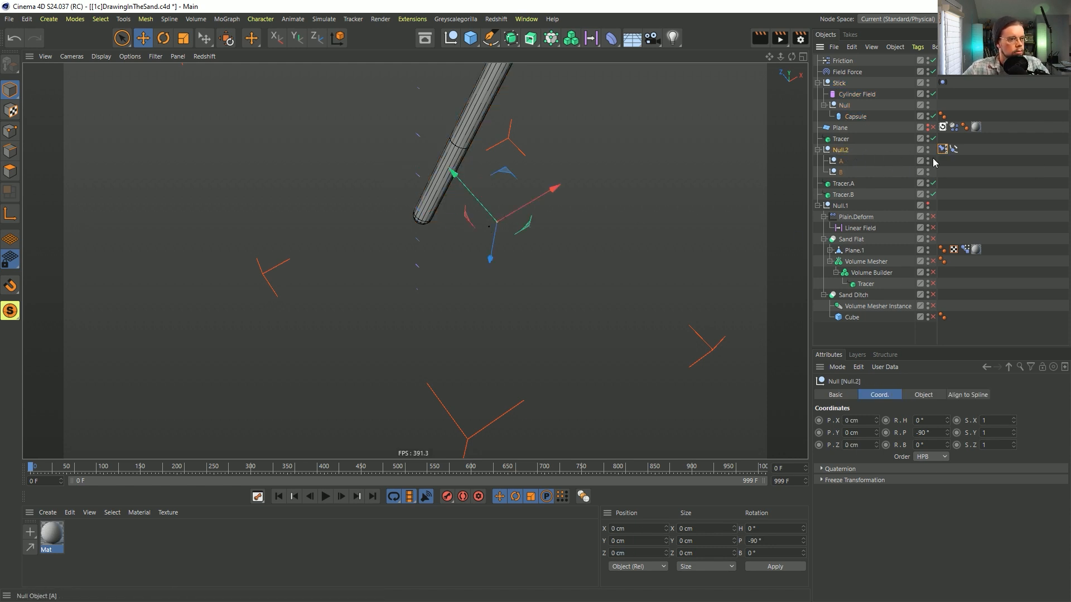
{"action": "left_click", "coordinate": [953, 151]}
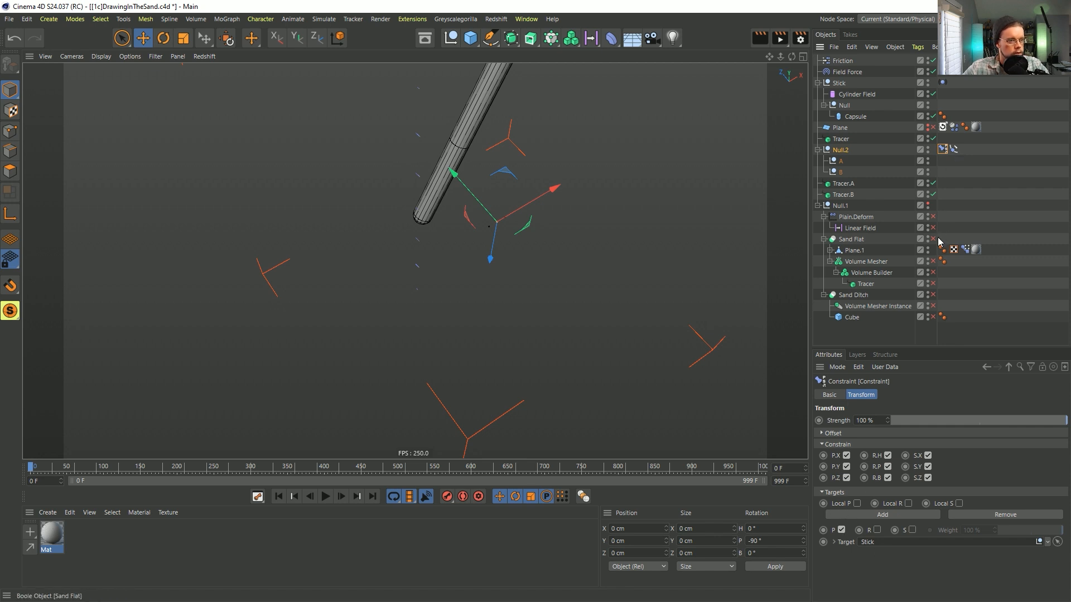
{"action": "left_click", "coordinate": [326, 496]}
{"action": "left_click", "coordinate": [279, 496]}
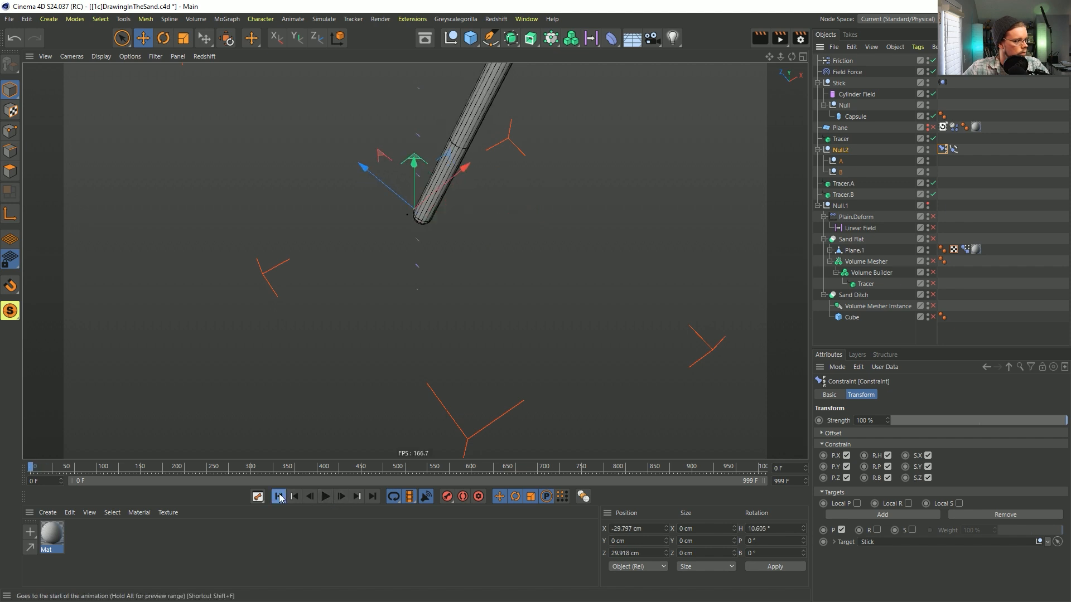
Nest the Tracer used by Null.2's Align to Spline tag inside a new Connect object.
{"action": "left_click", "coordinate": [954, 150]}
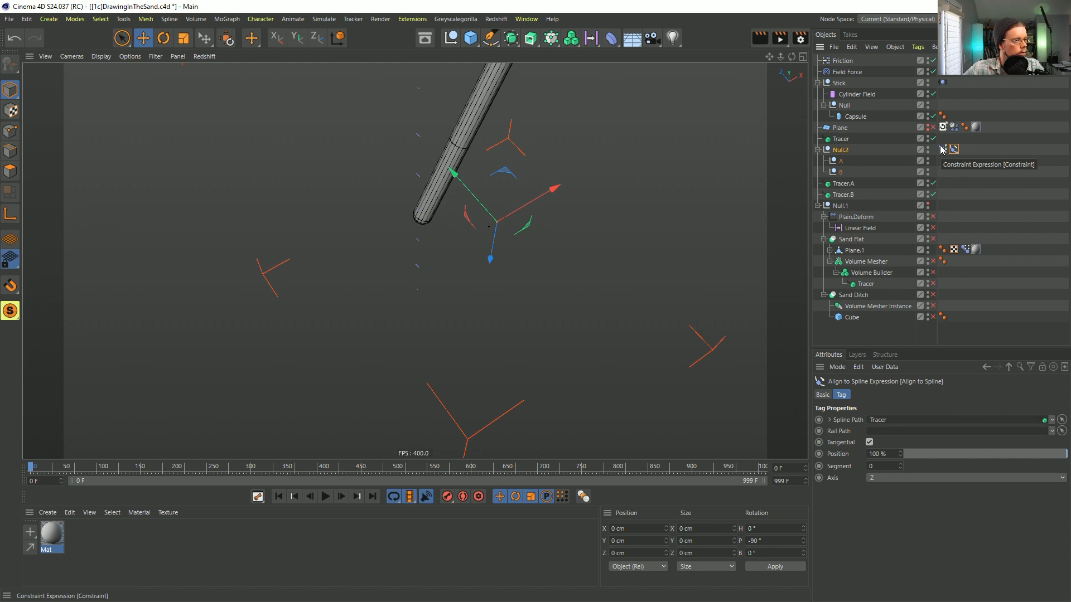
{"action": "left_click", "coordinate": [841, 139]}
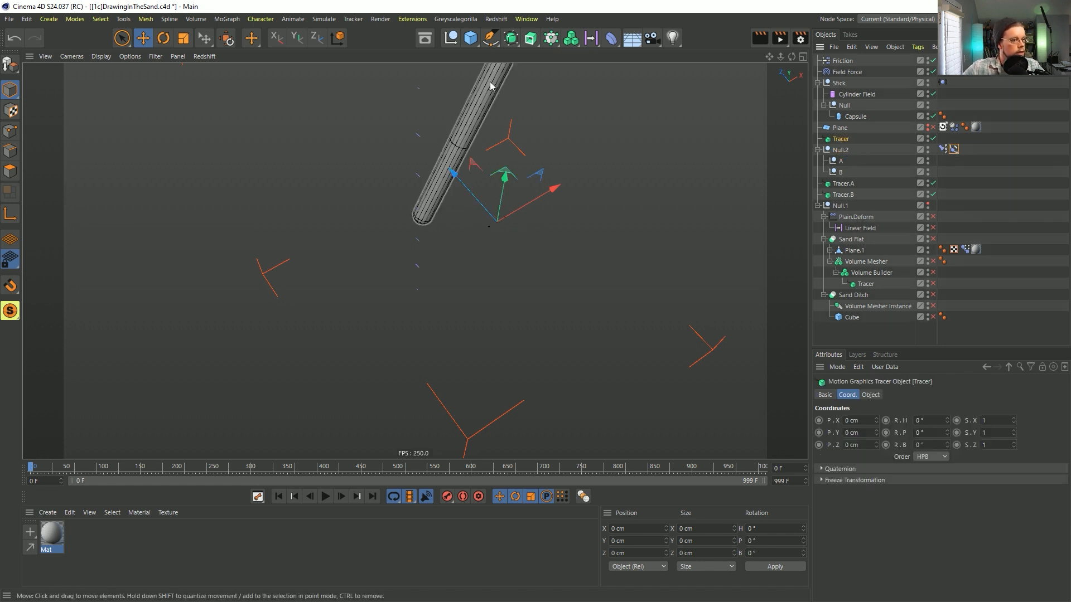
{"action": "left_click", "coordinate": [517, 42]}
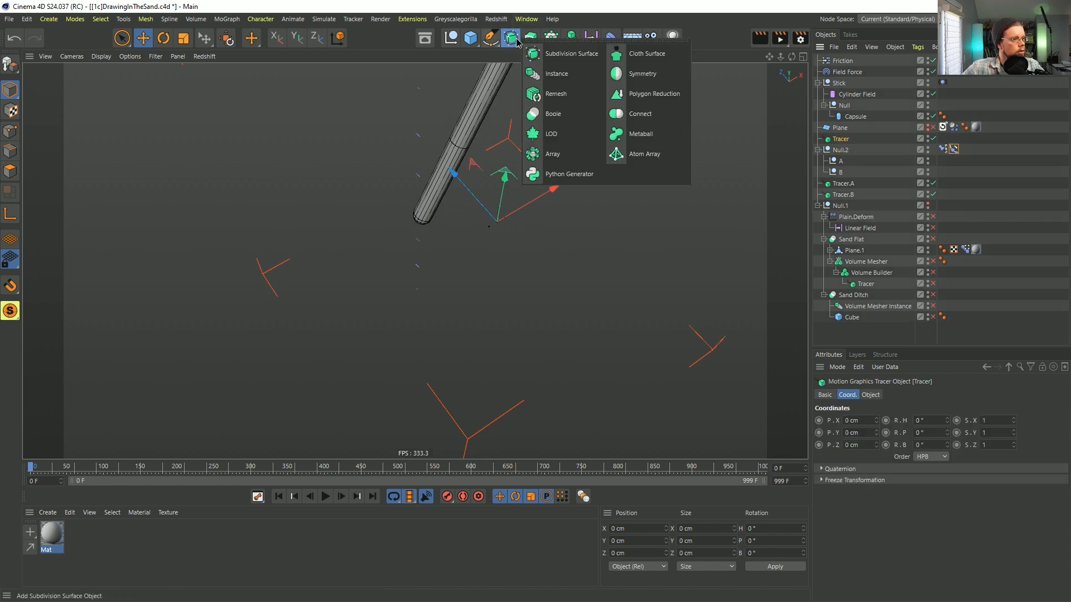
{"action": "left_click", "coordinate": [620, 114]}
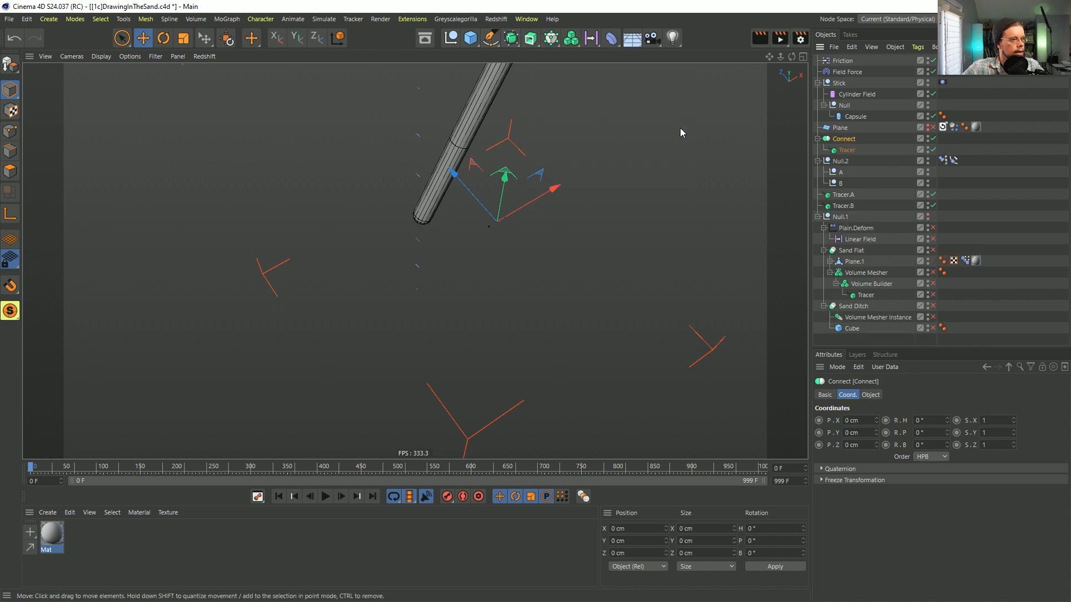
Add an n-Side spline with 2 sides and a 1 cm radius, and place it inside the Connect object above the Tracer.
{"action": "left_click", "coordinate": [490, 38]}
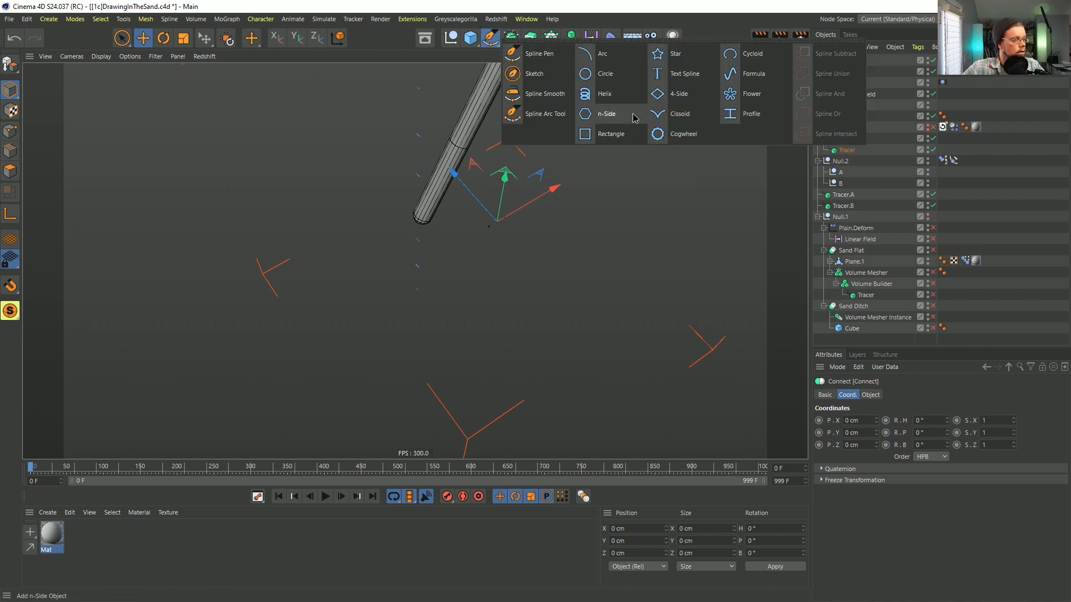
{"action": "left_click", "coordinate": [607, 114]}
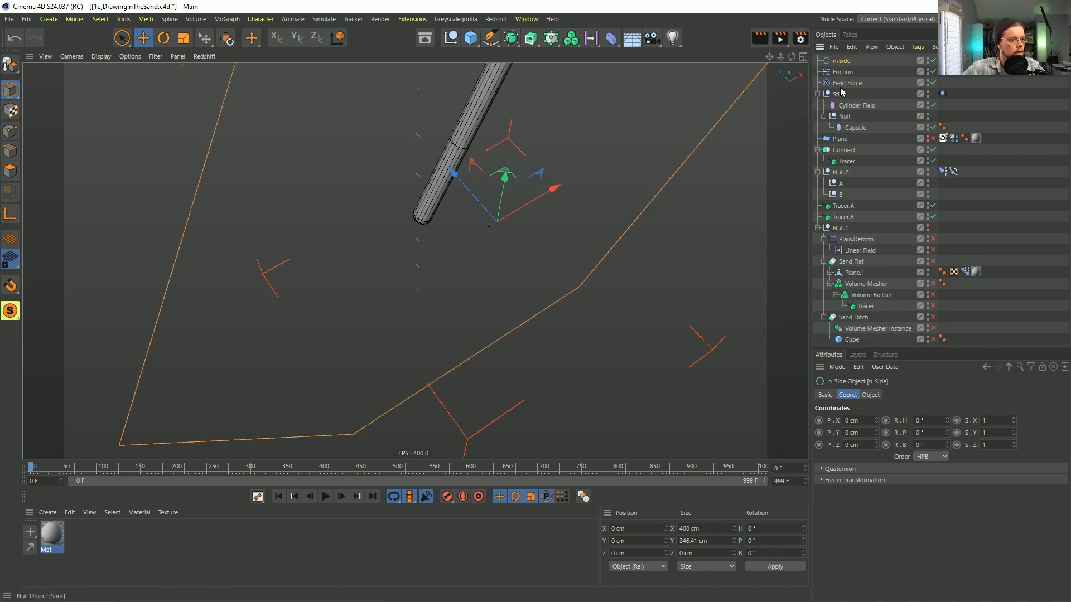
{"action": "left_click", "coordinate": [871, 395]}
{"action": "type", "text": "2"}
{"action": "key", "text": "shift+Tab"}
{"action": "type", "text": "1"}
{"action": "key", "text": "Return"}
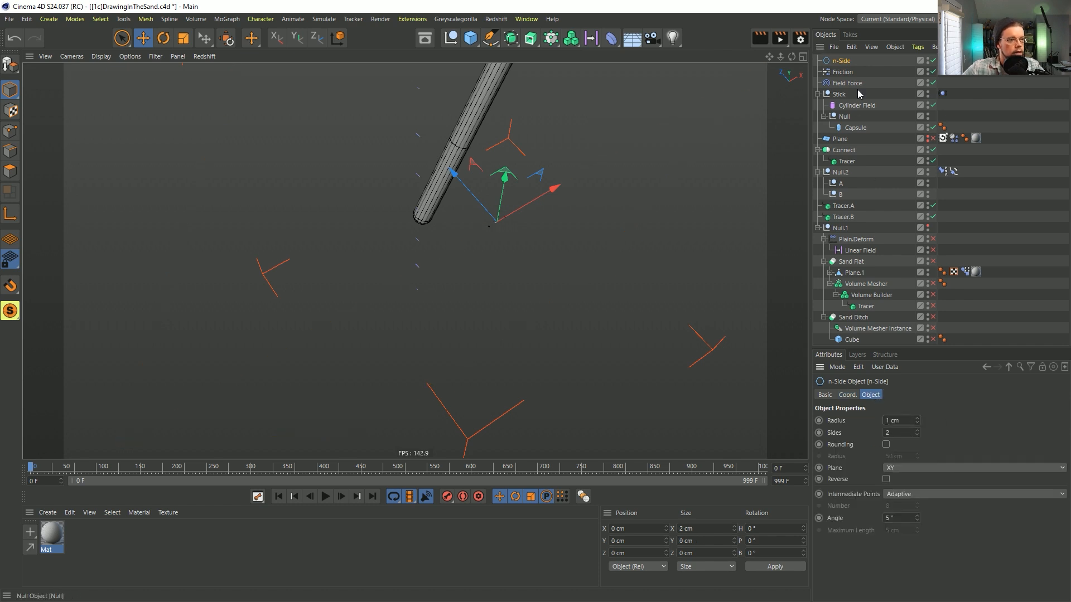
{"action": "left_click_drag", "start_coordinate": [873, 101], "coordinate": [859, 102]}
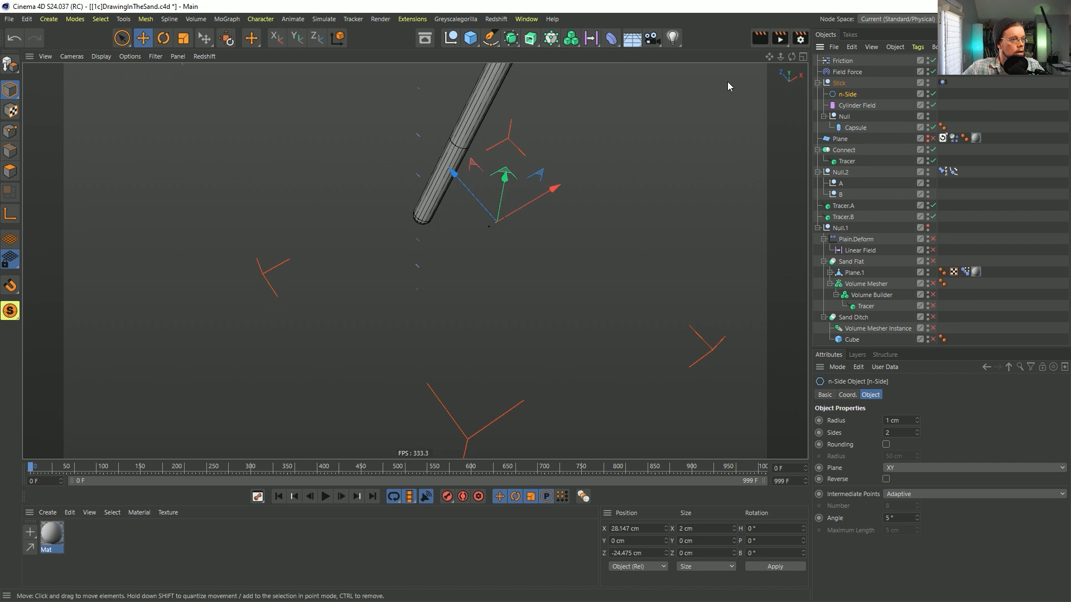
{"action": "left_click_drag", "start_coordinate": [858, 96], "coordinate": [870, 162]}
Delete Null.2's Constraint tag and set Connect as the Spline Path of its Align to Spline tag.
{"action": "left_click", "coordinate": [953, 172]}
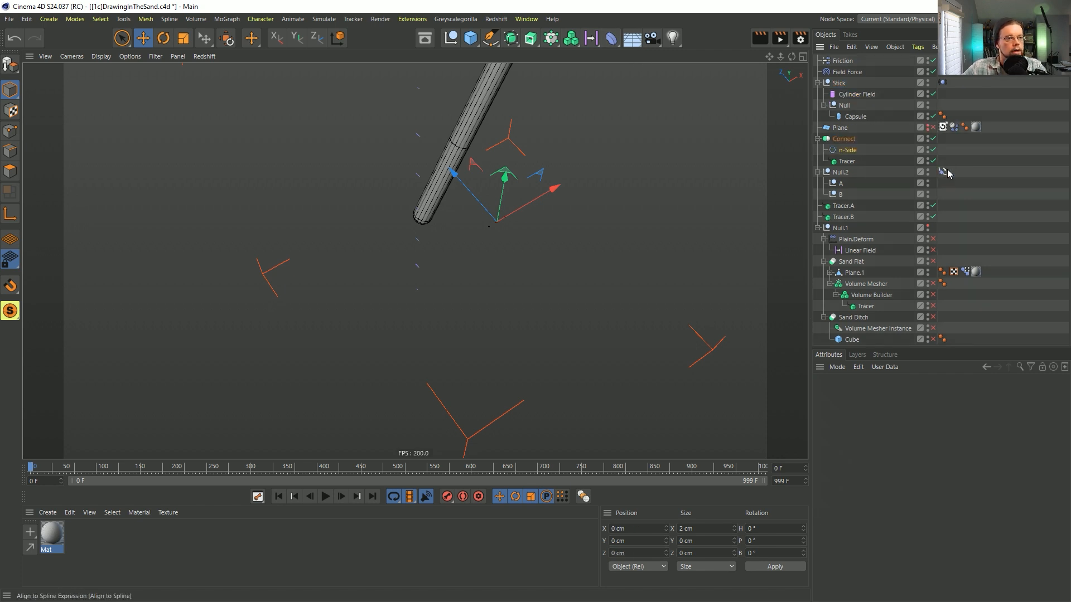
{"action": "left_click", "coordinate": [942, 172]}
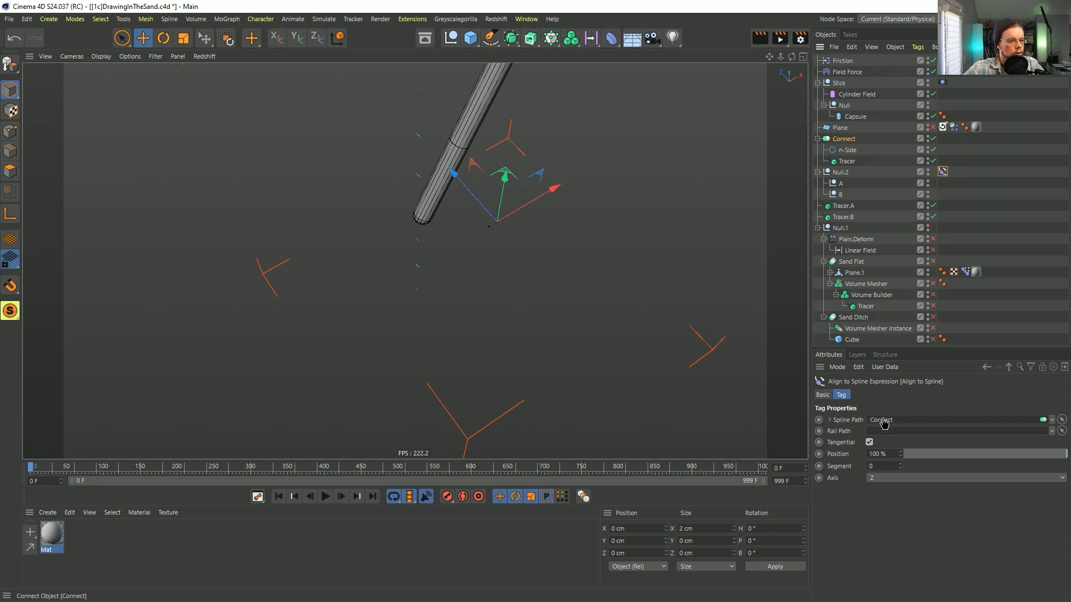
Move the n-Side spline along X to about 34.3 cm and play the animation to test Null.2's alignment.
{"action": "left_click", "coordinate": [845, 149]}
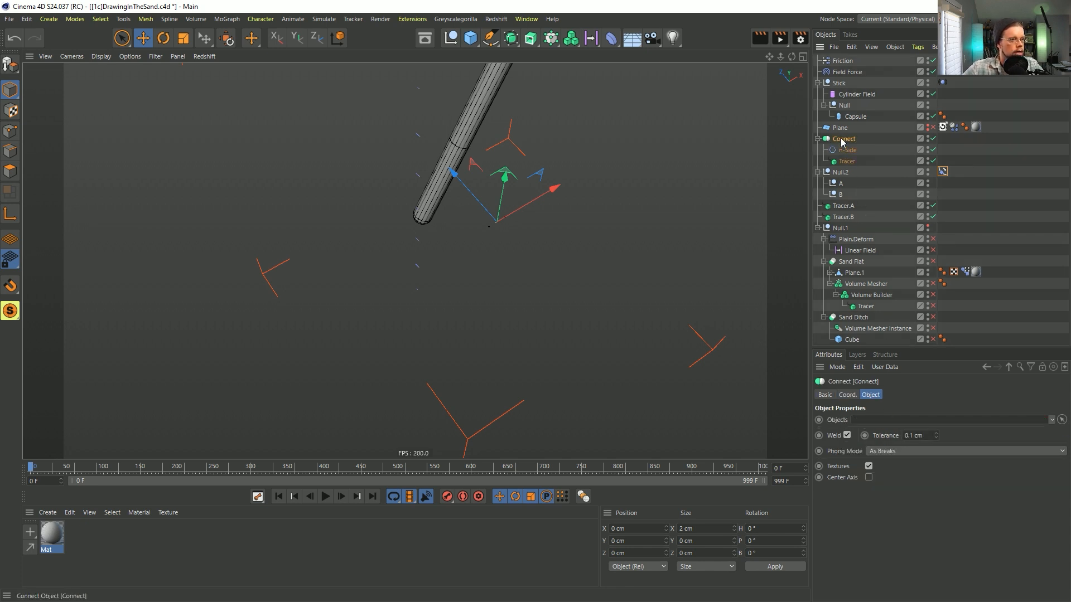
{"action": "left_click_drag", "start_coordinate": [547, 193], "coordinate": [601, 162]}
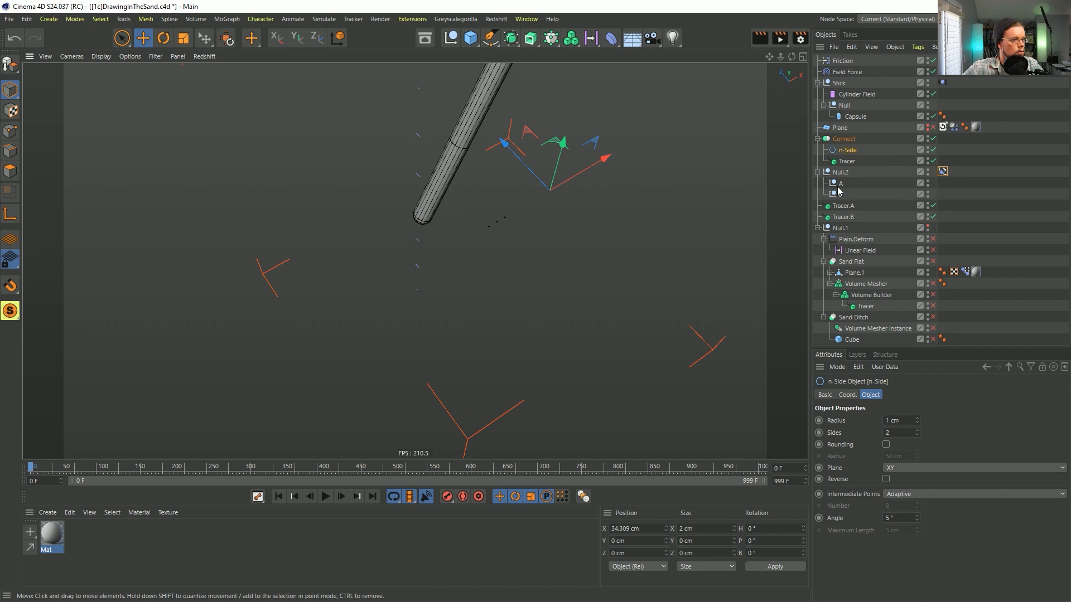
{"action": "left_click", "coordinate": [849, 172]}
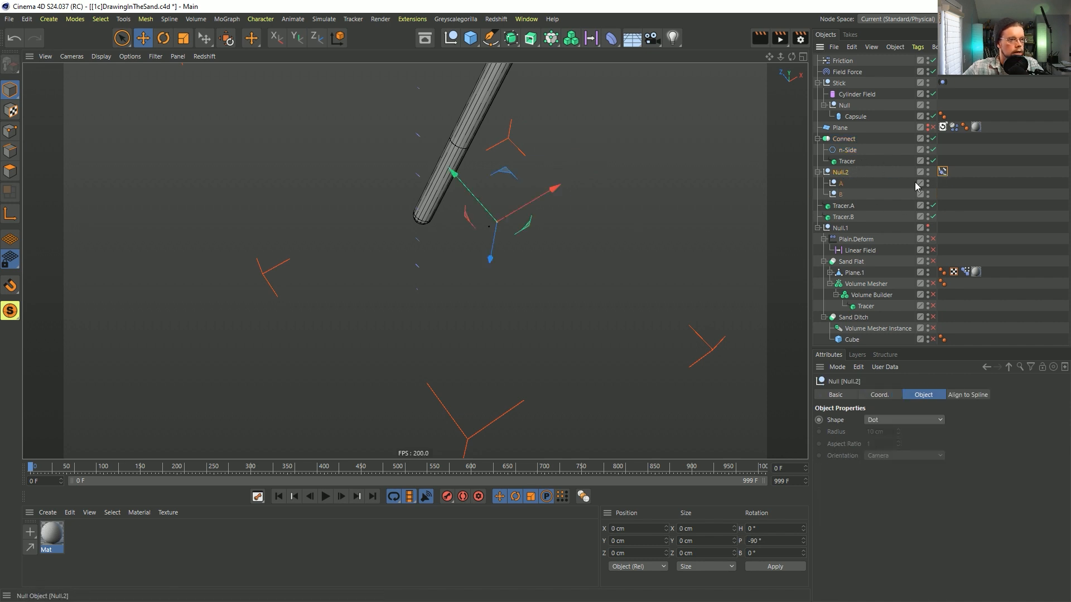
{"action": "left_click", "coordinate": [944, 172]}
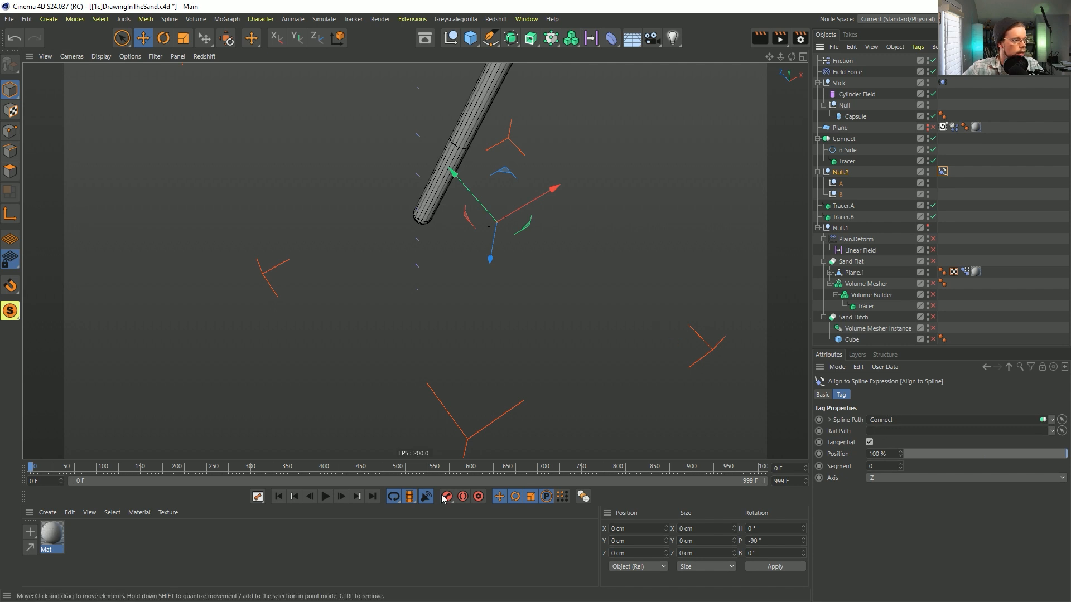
{"action": "left_click", "coordinate": [326, 497]}
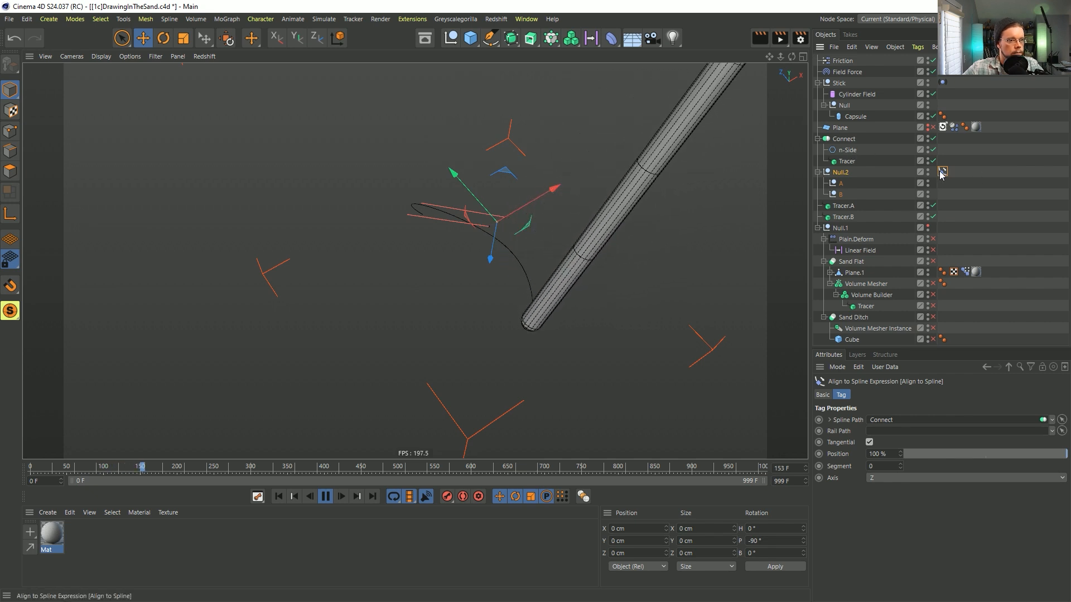
Place the Tracer above the n-Side inside Connect and nest the Connect object in a new Spline Mask.
{"action": "left_click_drag", "start_coordinate": [850, 160], "coordinate": [846, 147]}
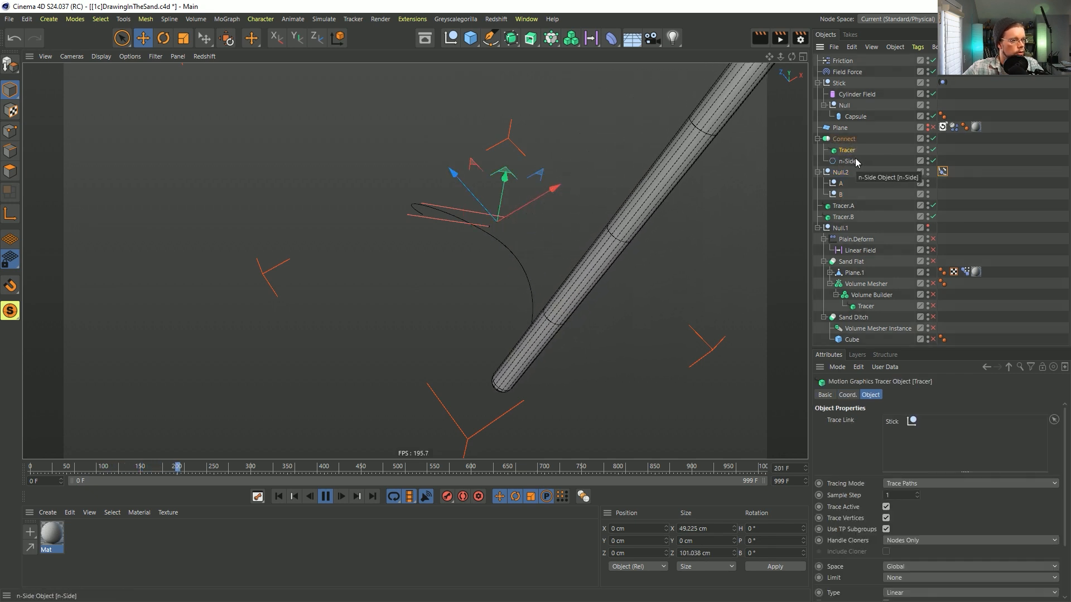
{"action": "left_click", "coordinate": [848, 140]}
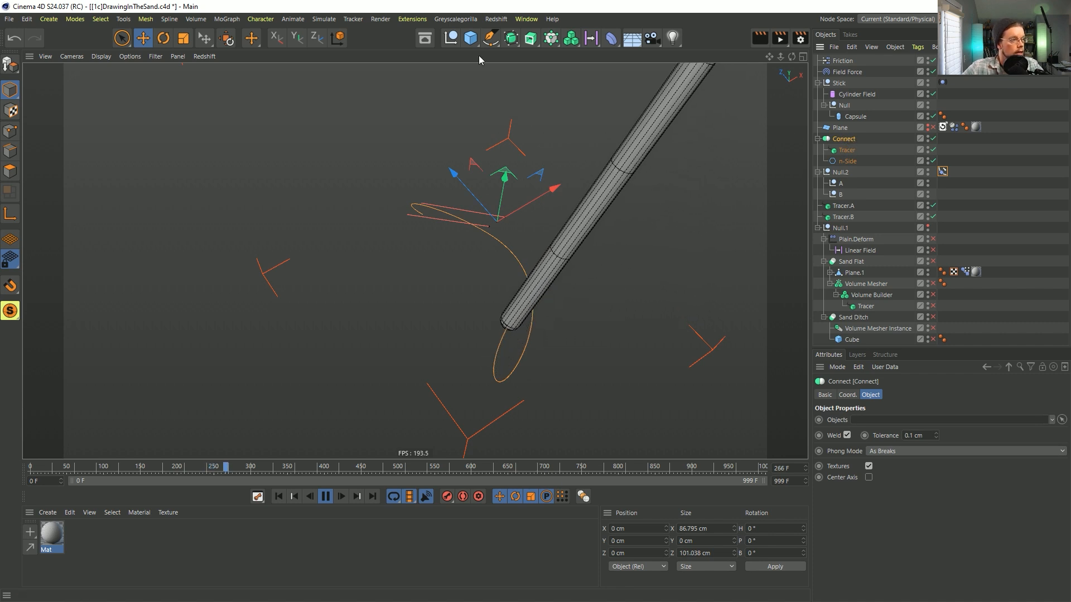
{"action": "left_click", "coordinate": [512, 39]}
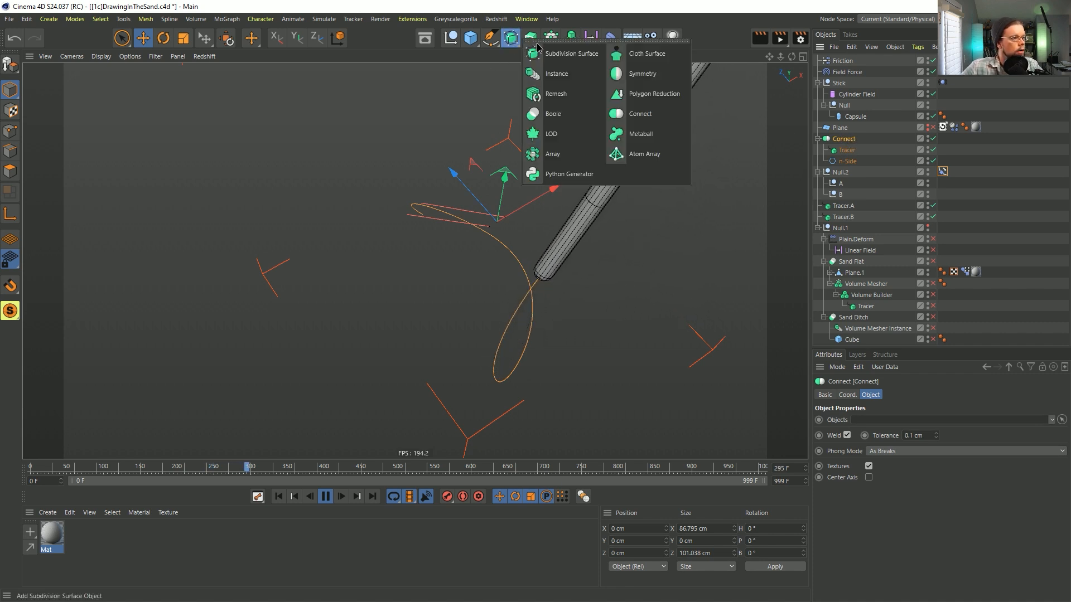
{"action": "left_click", "coordinate": [529, 41]}
{"action": "left_click", "coordinate": [635, 54], "text": "alt"}
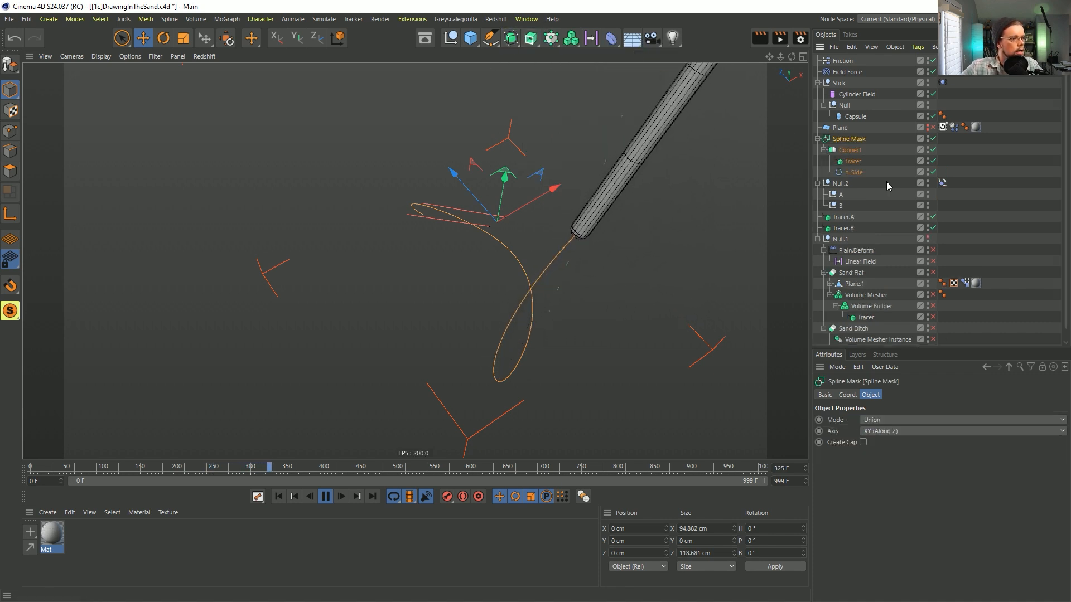
Set Spline Mask as the Spline Path of Null.2's Align to Spline tag and move the n-Side above the Tracer.
{"action": "left_click", "coordinate": [942, 182]}
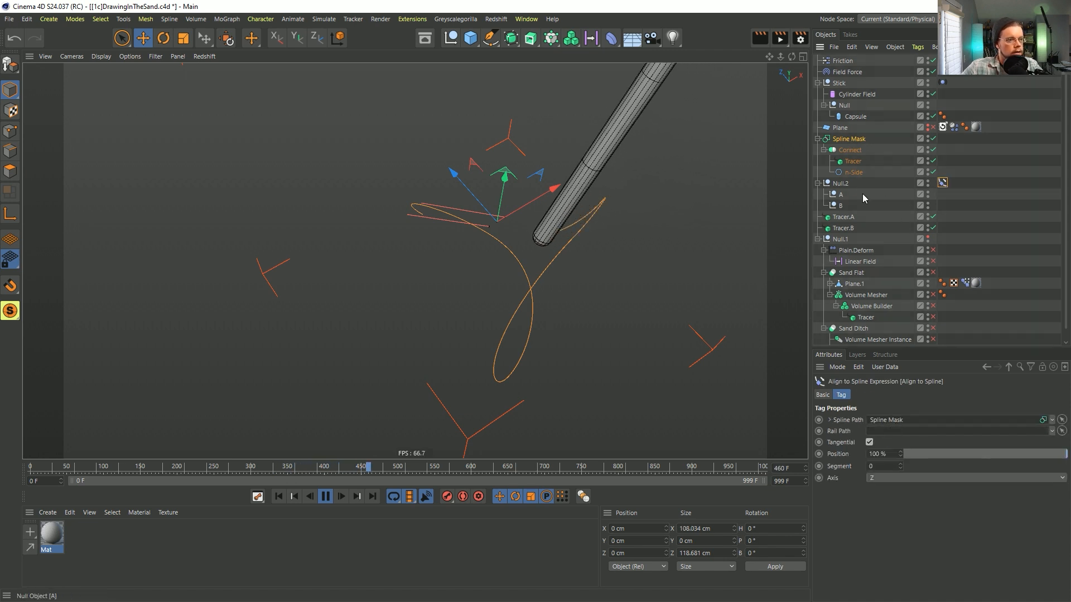
{"action": "left_click_drag", "start_coordinate": [849, 173], "coordinate": [855, 161]}
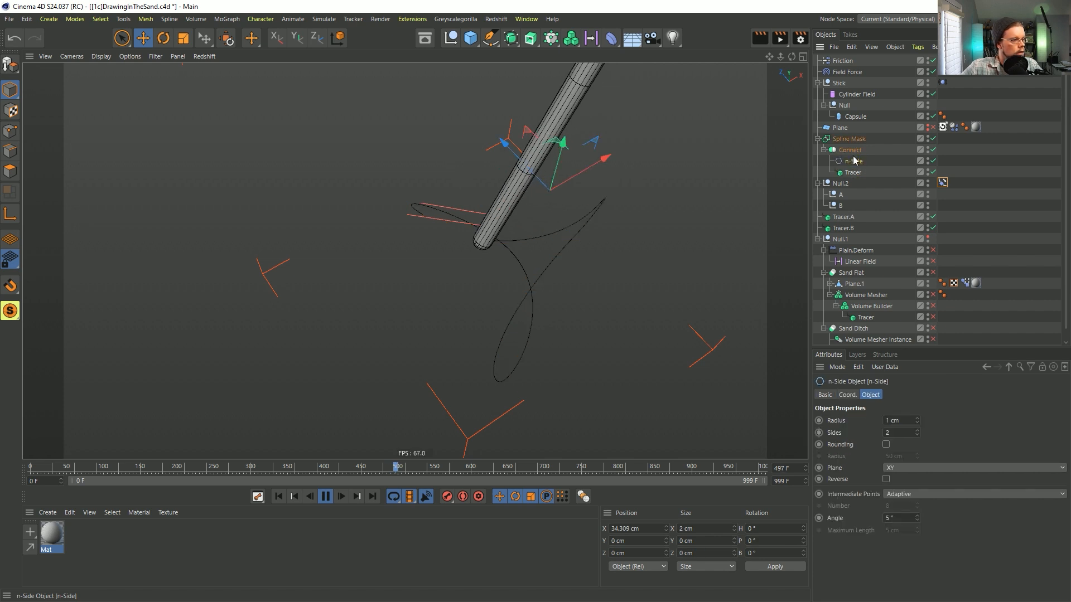
{"action": "left_click", "coordinate": [843, 185]}
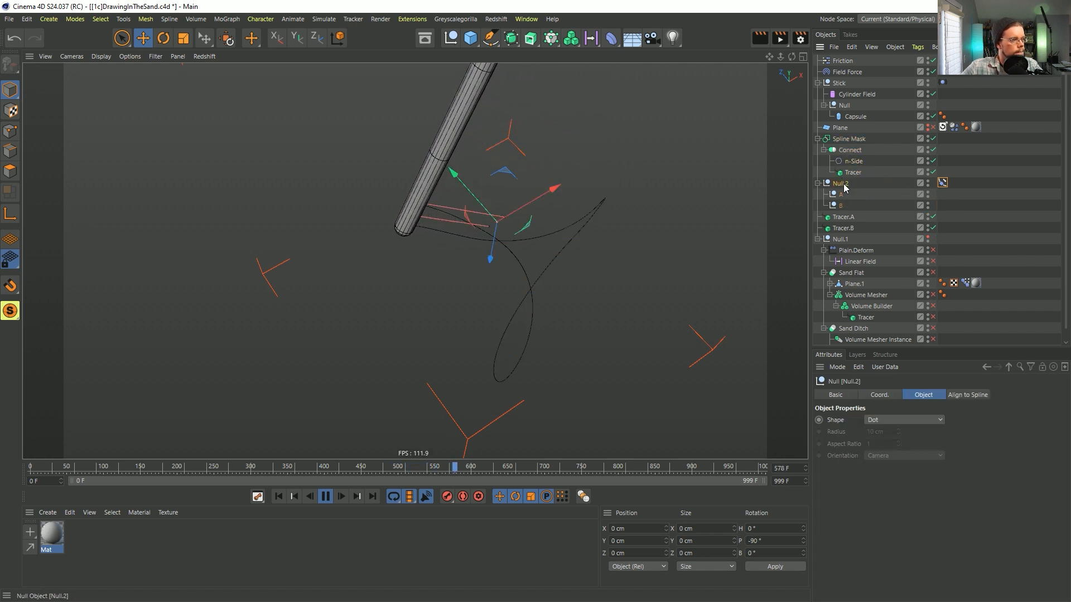
Turn off Weld on the Connect object and increase the n-Side spline's radius to 153 cm.
{"action": "left_click", "coordinate": [852, 150]}
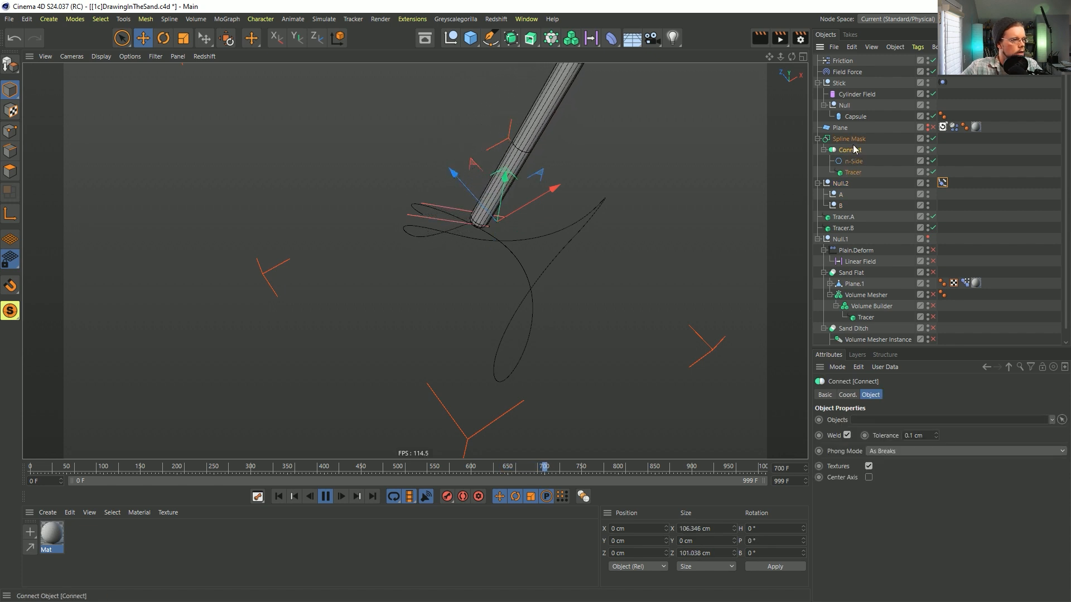
{"action": "left_click", "coordinate": [847, 435]}
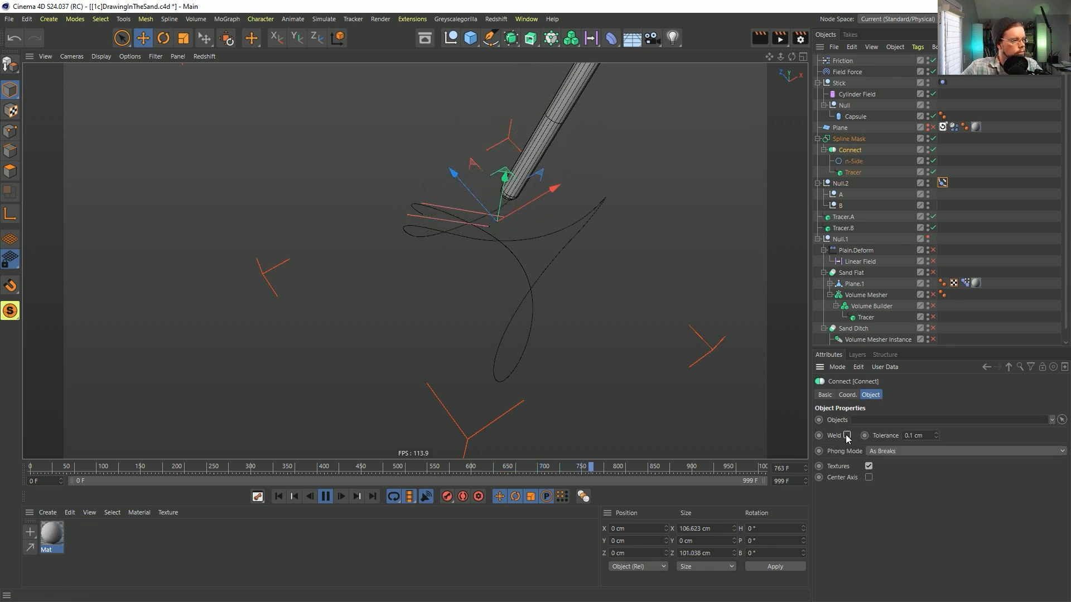
{"action": "left_click", "coordinate": [853, 162]}
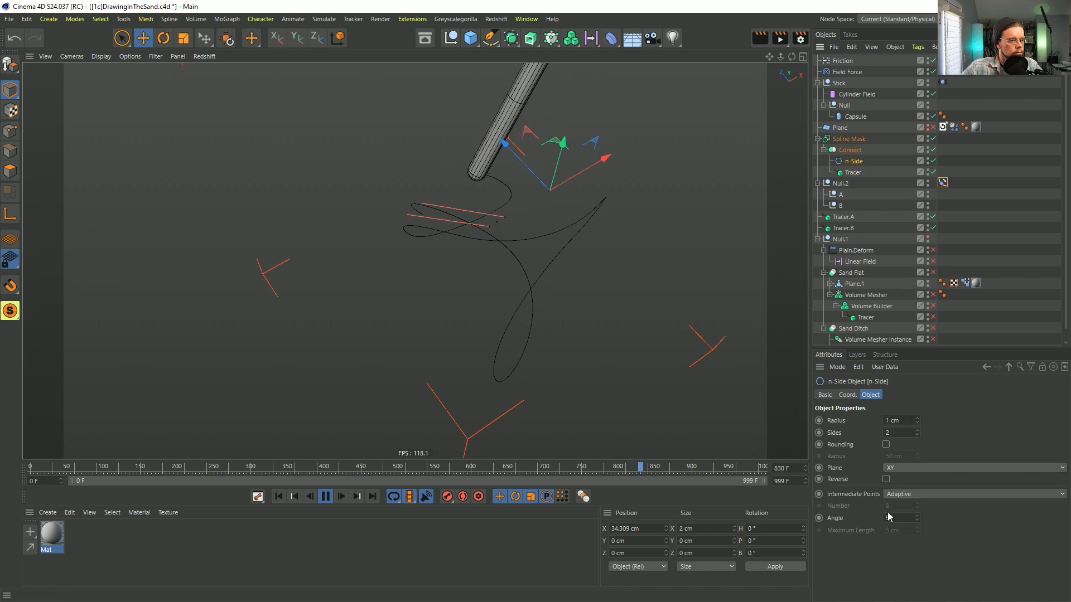
{"action": "left_click", "coordinate": [918, 430]}
{"action": "left_click", "coordinate": [918, 437]}
{"action": "left_click_drag", "start_coordinate": [918, 421], "coordinate": [917, 418]}
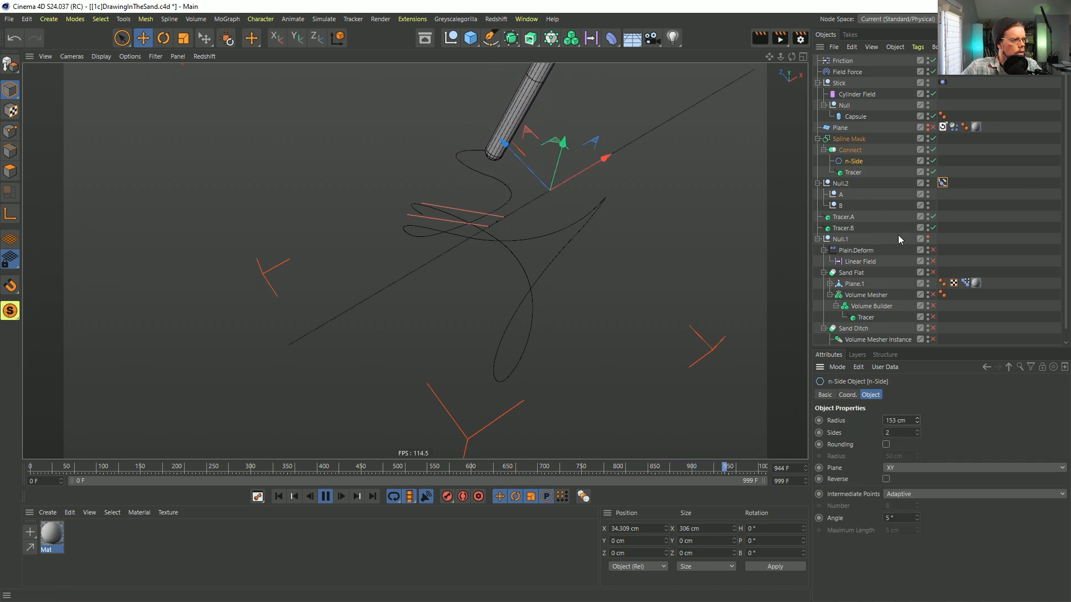
Examine Null.2's motion during playback and the settings of its Align to Spline tag.
{"action": "left_click", "coordinate": [913, 183]}
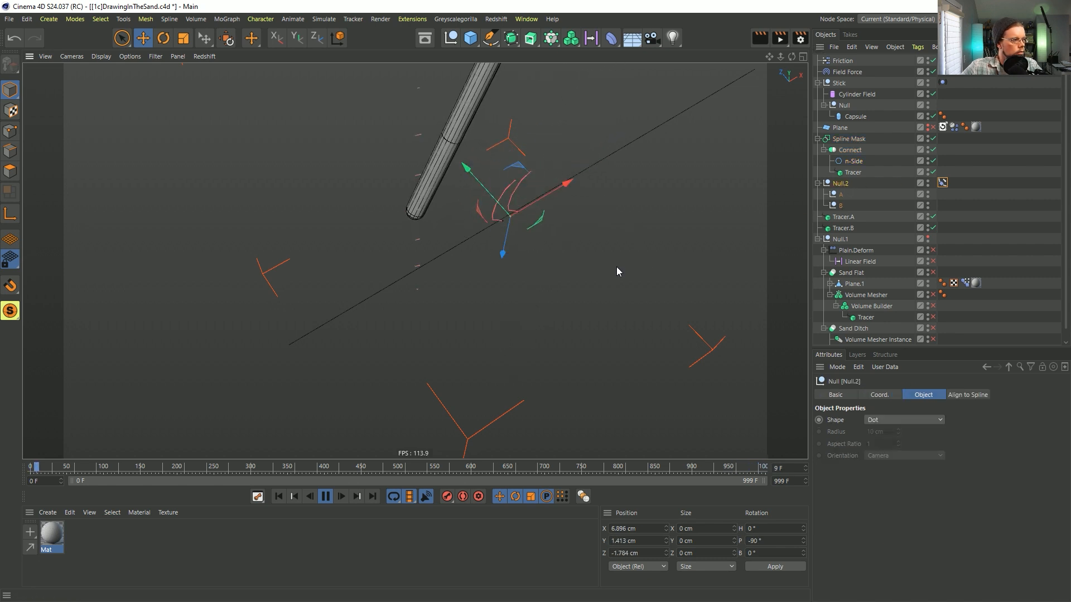
{"action": "left_click", "coordinate": [940, 184]}
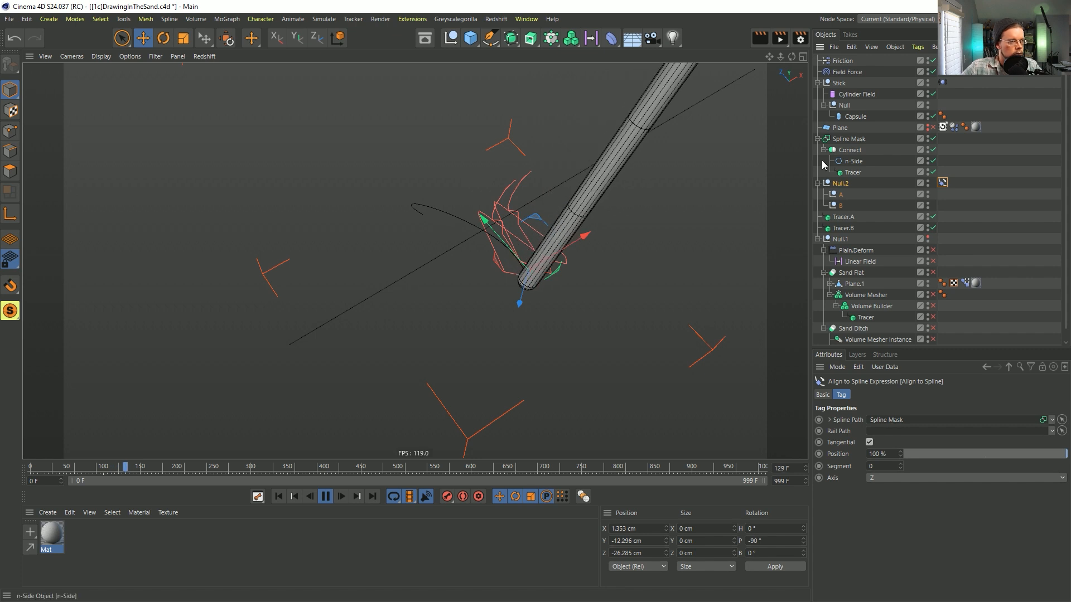
Try Connect as the Spline Path of Null.2's Align to Spline tag, with the Tracer above the n-Side inside it.
{"action": "left_click_drag", "start_coordinate": [843, 153], "coordinate": [904, 422]}
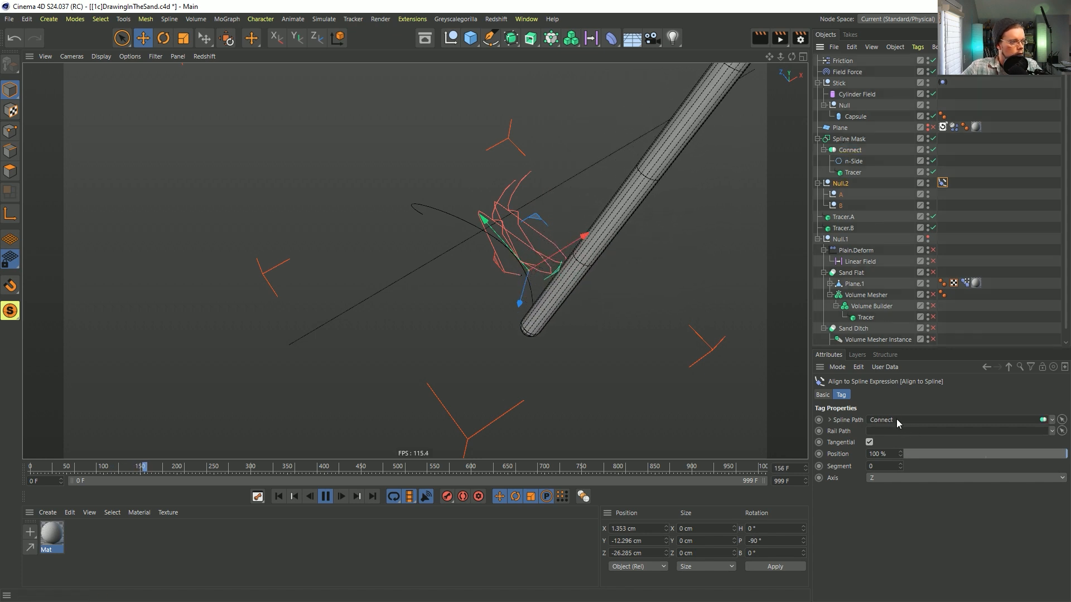
{"action": "left_click_drag", "start_coordinate": [853, 173], "coordinate": [863, 159]}
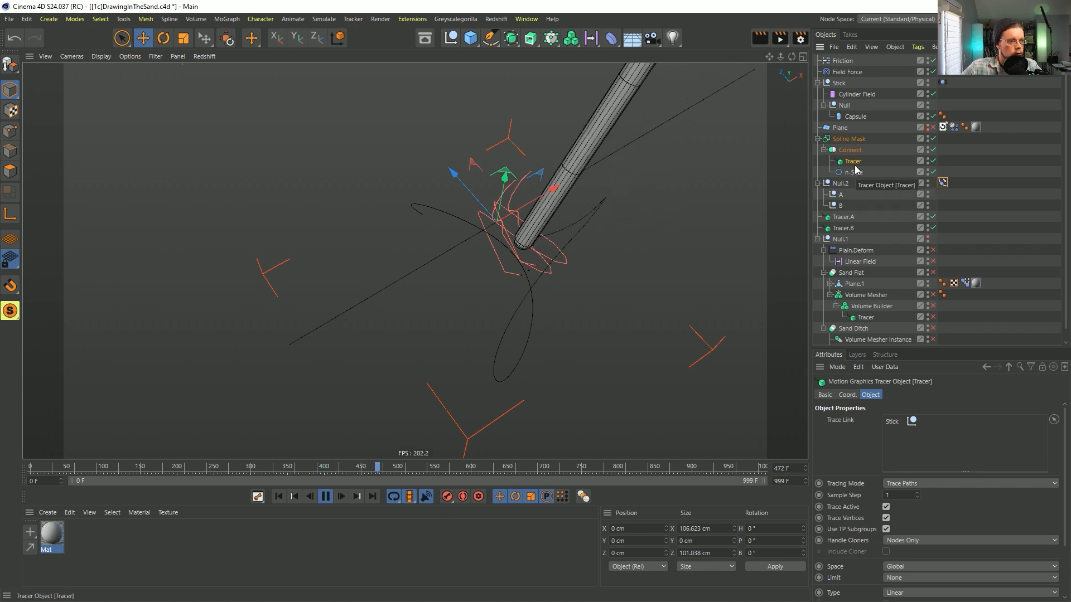
{"action": "left_click", "coordinate": [943, 182]}
{"action": "left_click_drag", "start_coordinate": [950, 454], "coordinate": [1068, 454]}
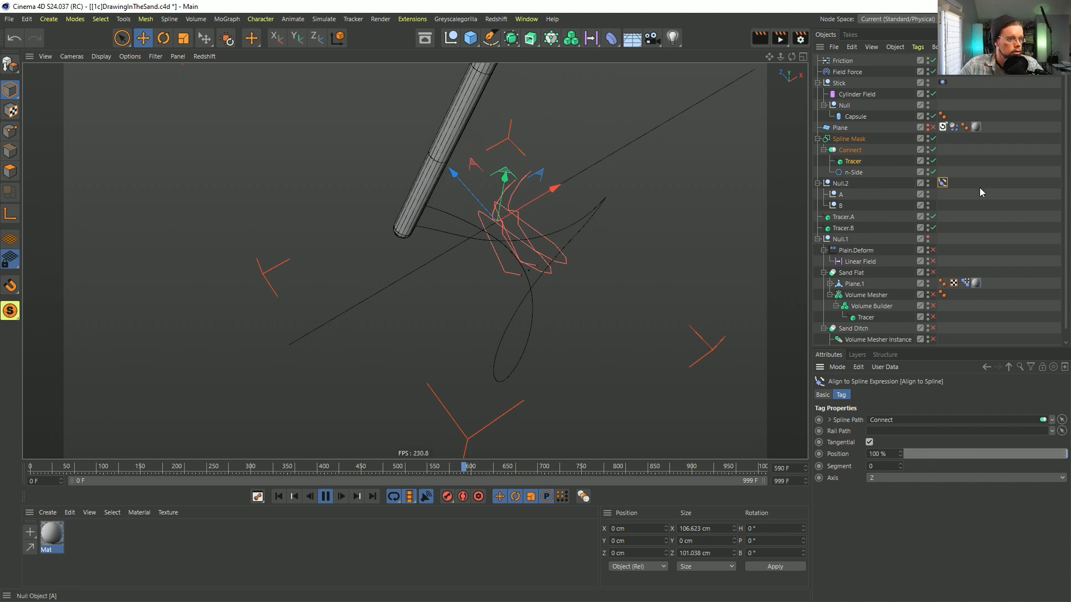
Move the Tracer out of Connect and delete the Spline Mask together with its children.
{"action": "left_click_drag", "start_coordinate": [857, 173], "coordinate": [838, 180]}
{"action": "left_click", "coordinate": [846, 142]}
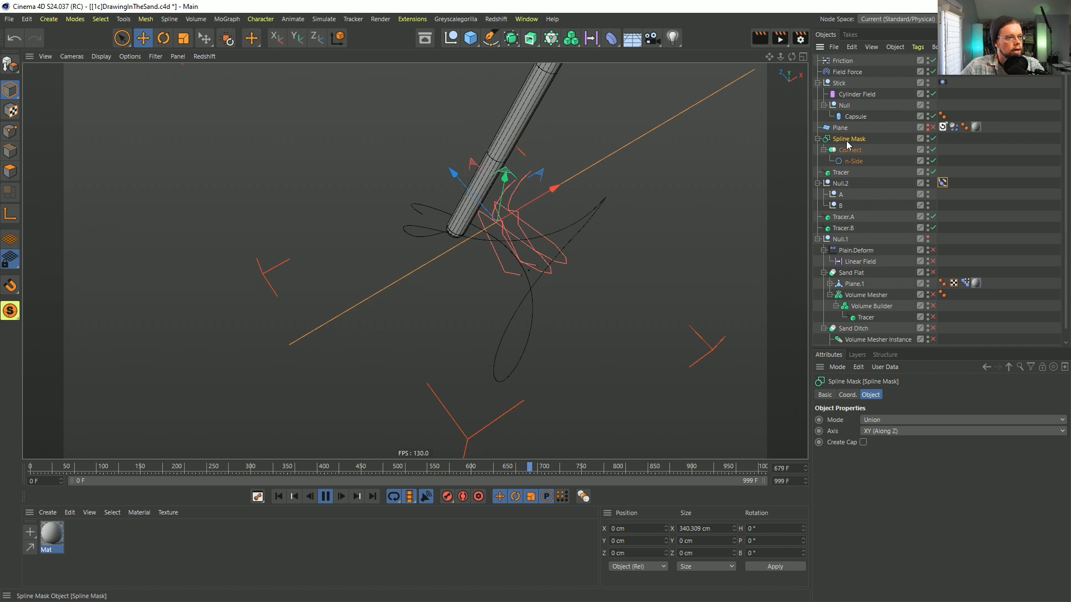
{"action": "key", "text": "Delete"}
Set Tracer as the Spline Path of Null.2's Align to Spline tag.
{"action": "left_click", "coordinate": [846, 143]}
{"action": "left_click", "coordinate": [943, 150]}
{"action": "left_click_drag", "start_coordinate": [846, 140], "coordinate": [911, 425]}
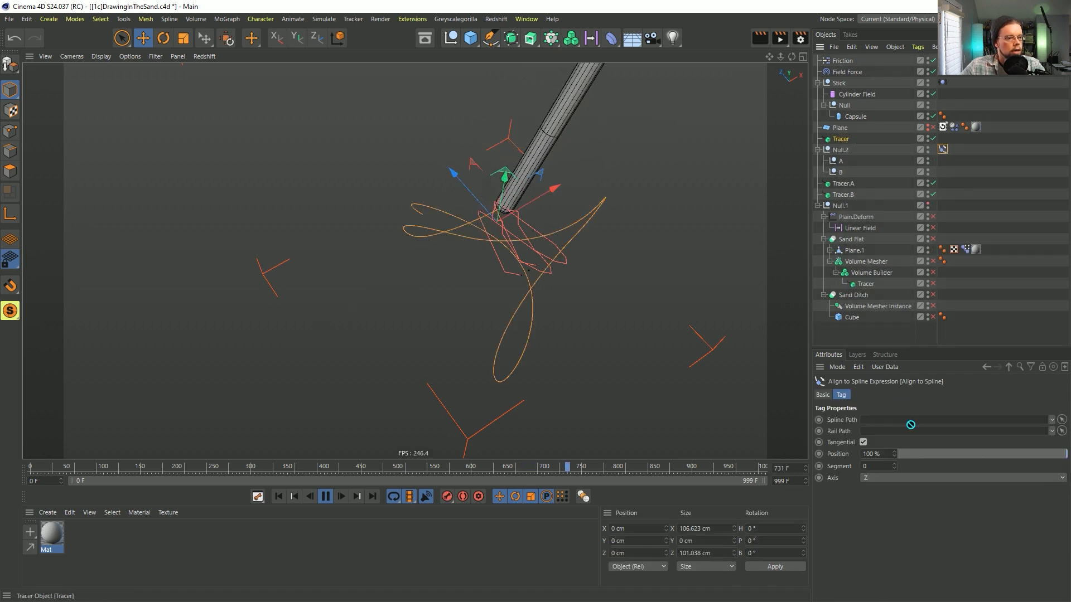
Try timeline start frames of -1 F and 1 F, restore 0 F, and replay the animation from the beginning.
{"action": "left_click", "coordinate": [278, 497]}
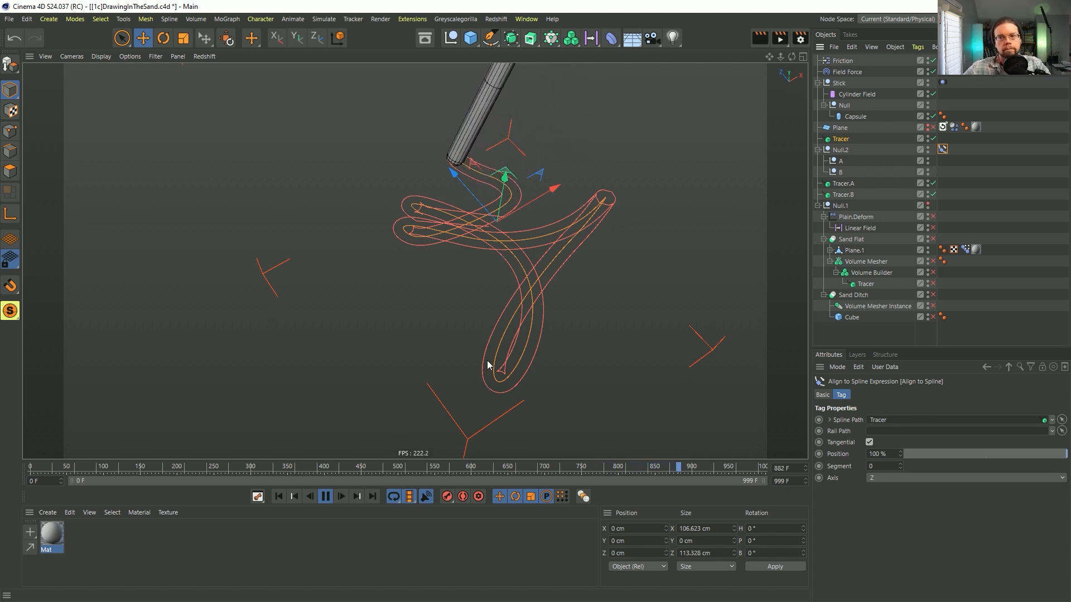
{"action": "left_click", "coordinate": [62, 484]}
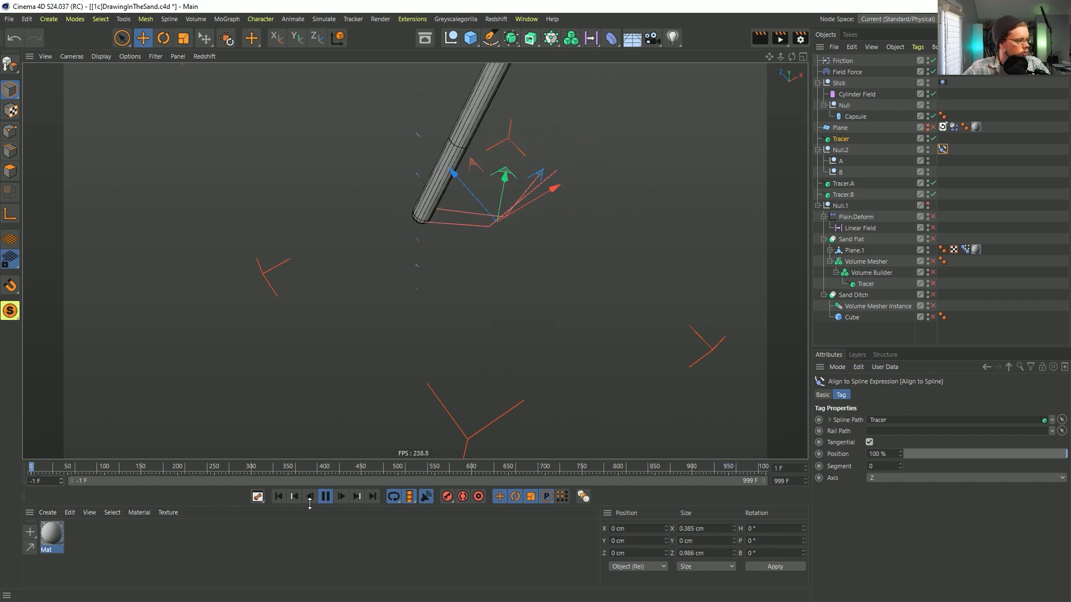
{"action": "left_click", "coordinate": [279, 497]}
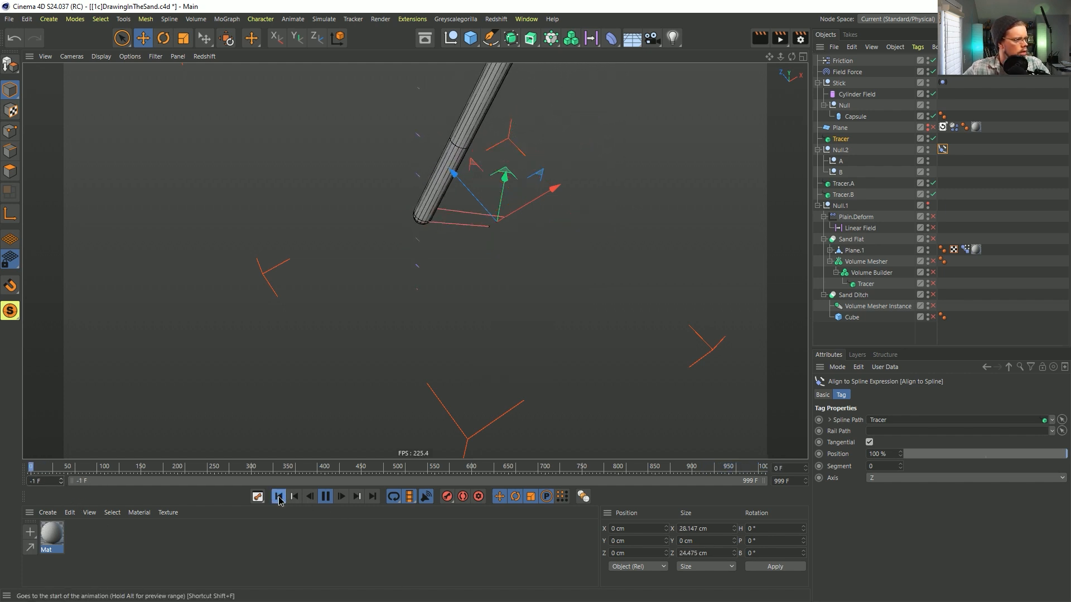
{"action": "left_click", "coordinate": [62, 479]}
{"action": "left_click", "coordinate": [61, 480]}
{"action": "left_click", "coordinate": [279, 497]}
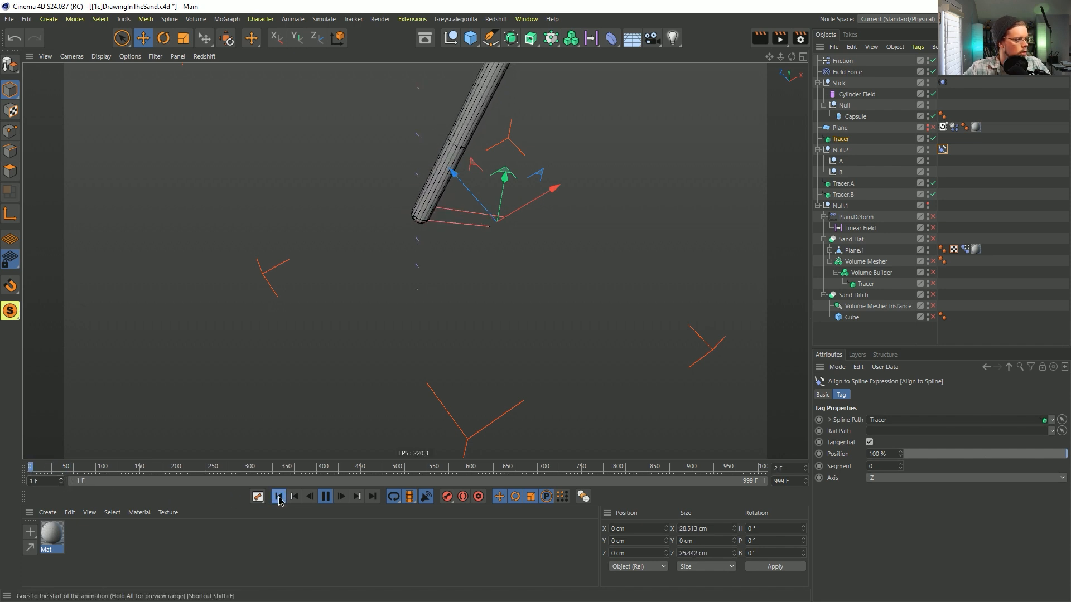
{"action": "left_click", "coordinate": [327, 497]}
{"action": "left_click", "coordinate": [279, 497]}
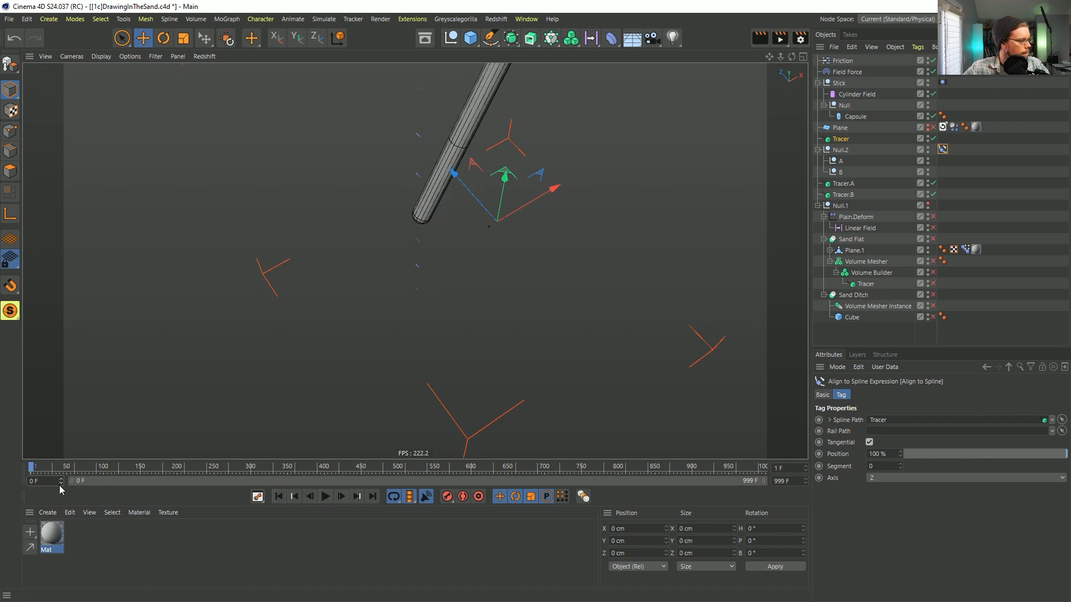
{"action": "left_click", "coordinate": [284, 498]}
{"action": "left_click", "coordinate": [328, 495]}
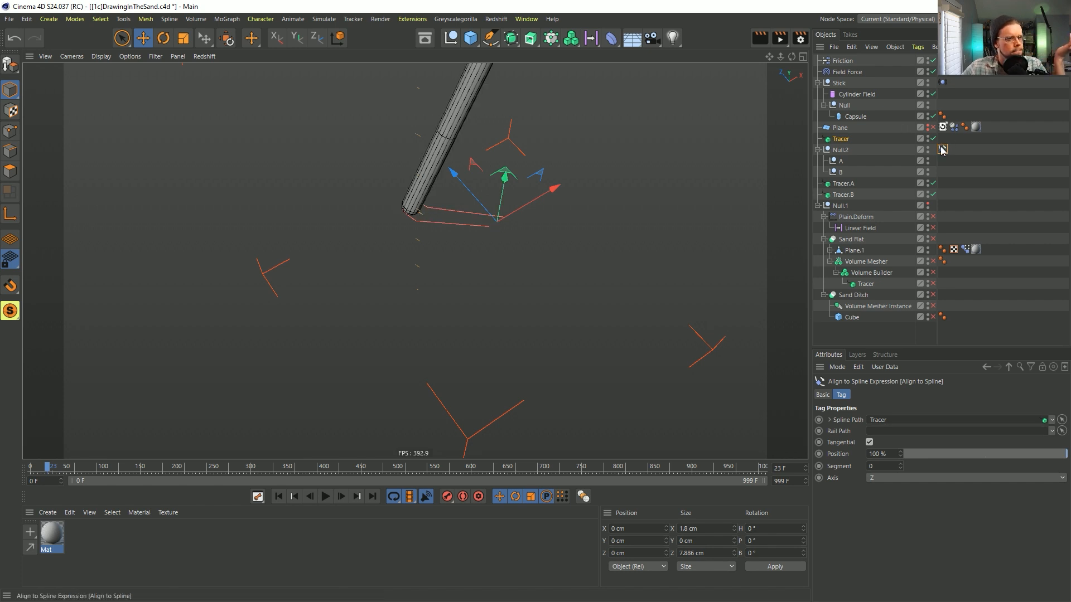
Add a Constraint tag to Null.2, enable Transform with position only, and set Stick as its target.
{"action": "right_click", "coordinate": [843, 155]}
{"action": "mouse_move", "coordinate": [890, 142]}
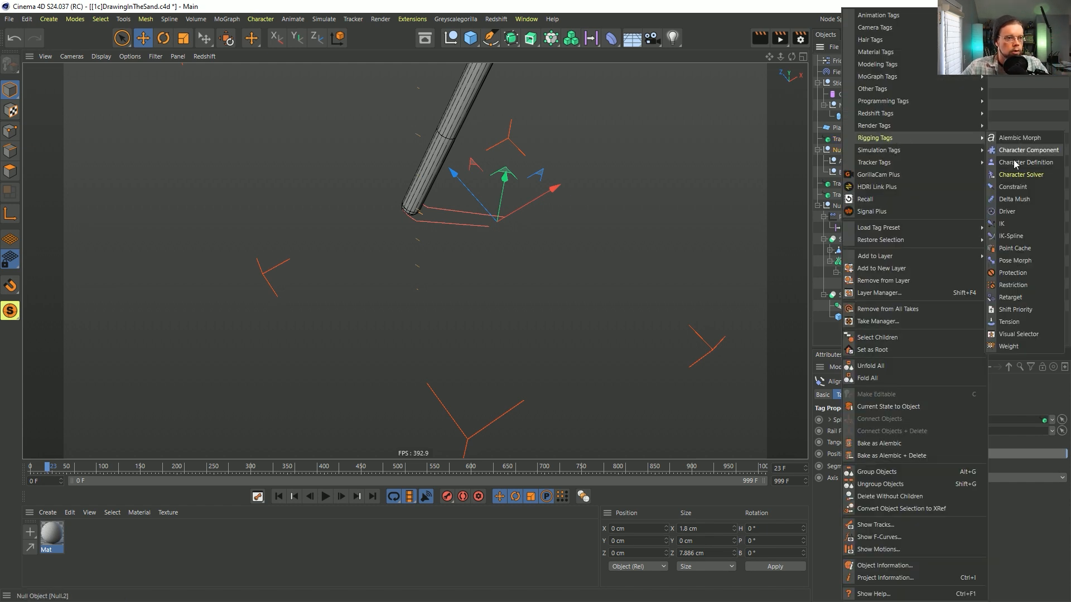
{"action": "left_click", "coordinate": [1013, 187]}
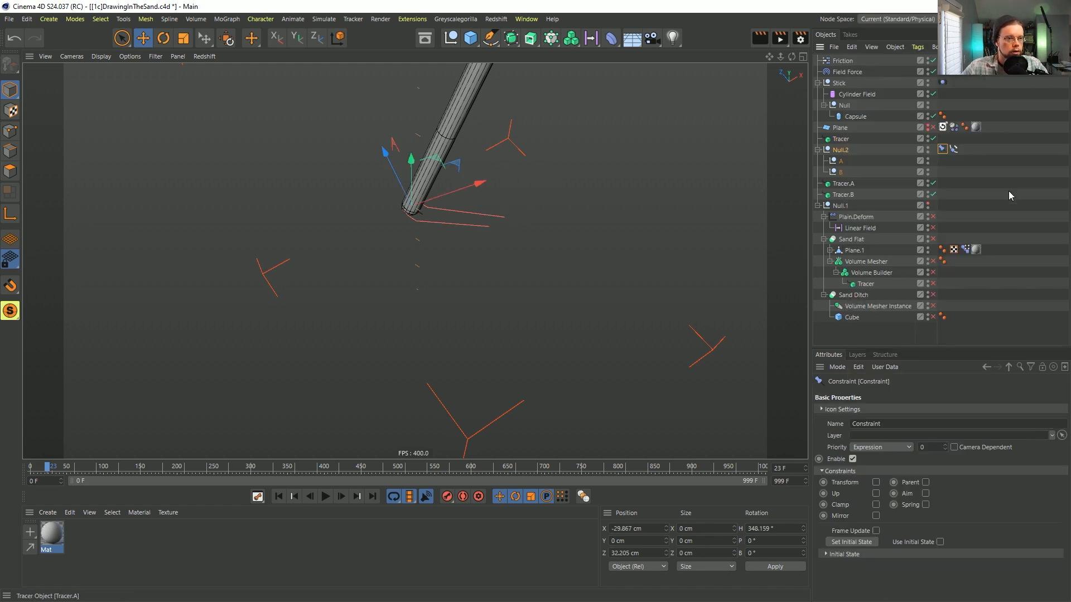
{"action": "left_click", "coordinate": [877, 483]}
{"action": "left_click", "coordinate": [877, 530]}
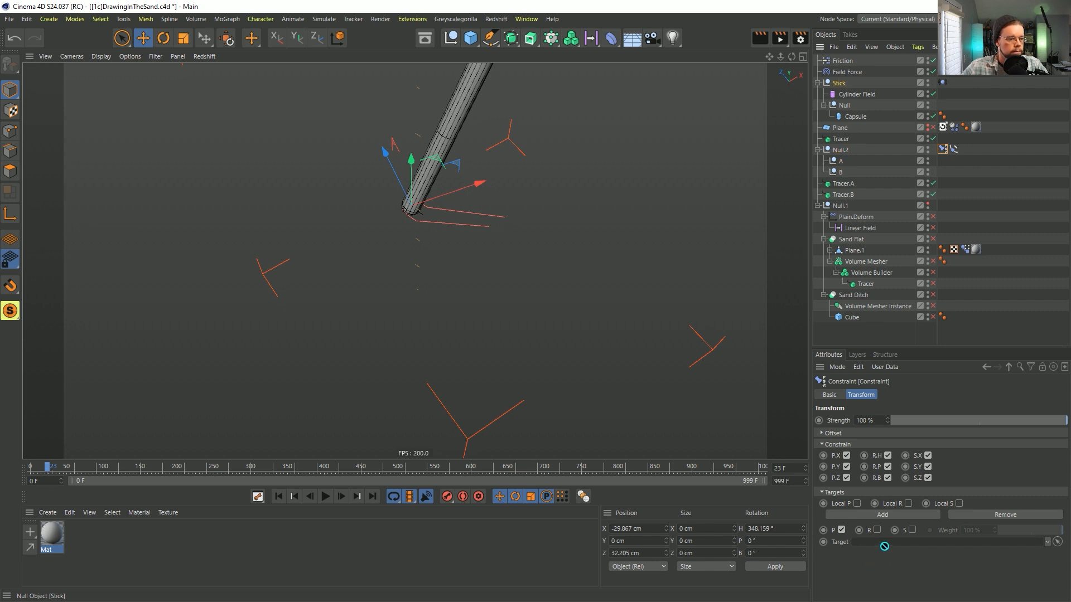
Keyframe Enable as on at frame 1 for Null.2's Align to Spline tag and replay the animation.
{"action": "left_click", "coordinate": [954, 149]}
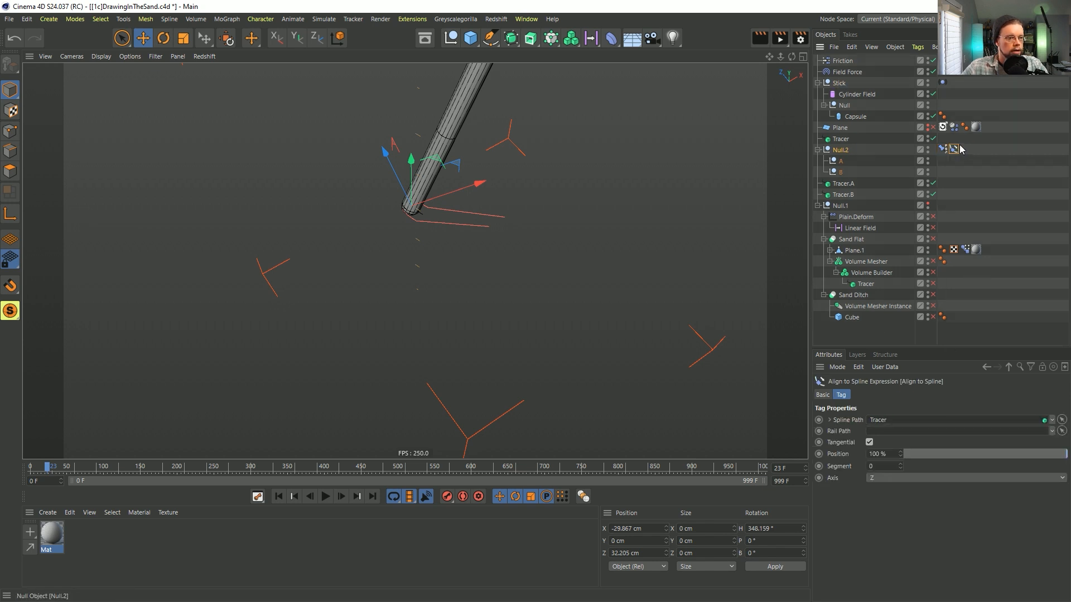
{"action": "left_click", "coordinate": [828, 396]}
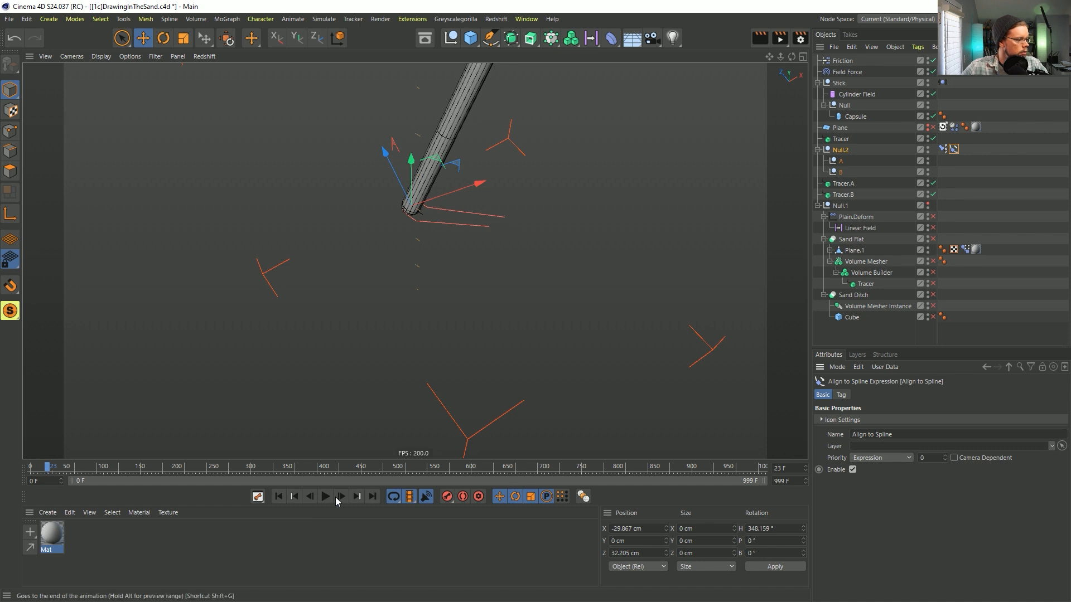
{"action": "left_click", "coordinate": [277, 497]}
{"action": "key", "text": "g"}
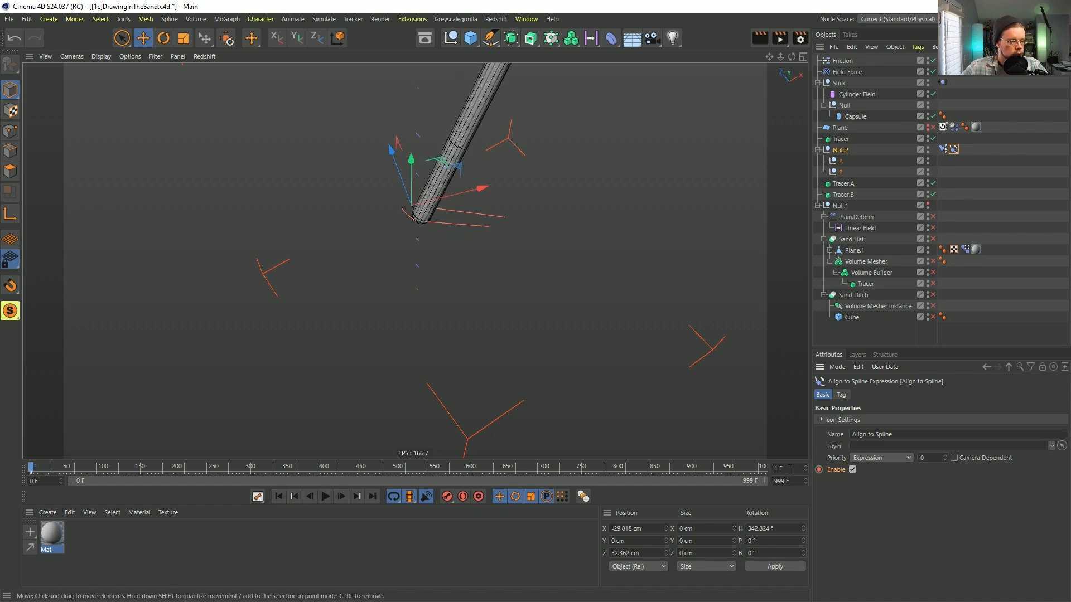
{"action": "left_click", "coordinate": [286, 501]}
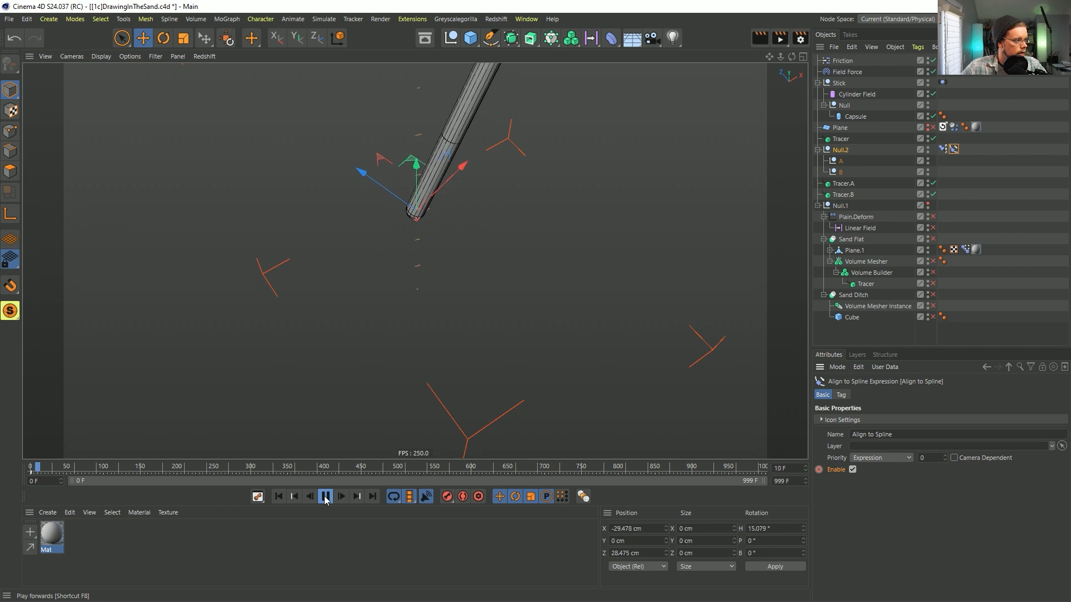
{"action": "left_click", "coordinate": [279, 497]}
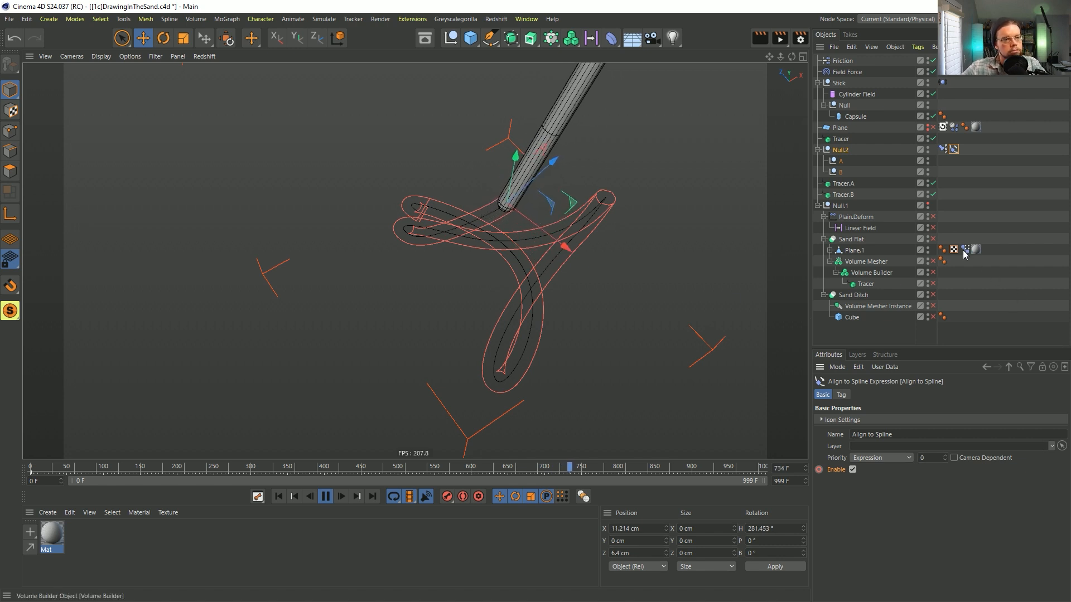
Examine the settings of Null.2's Constraint and Align to Spline tags during playback, stopping and returning to the first frame.
{"action": "left_click", "coordinate": [943, 149]}
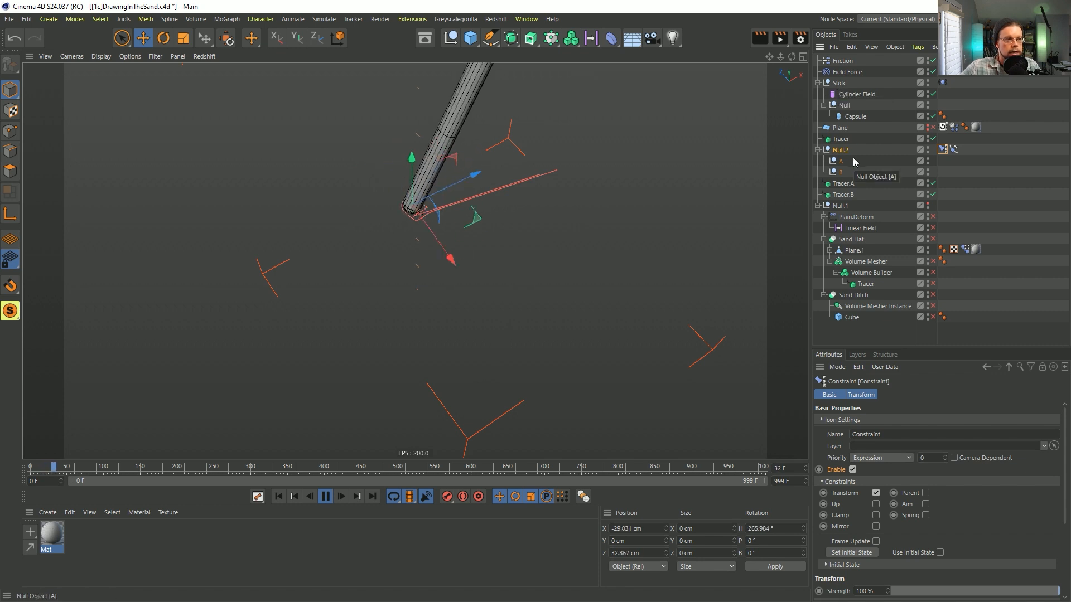
{"action": "left_click", "coordinate": [955, 150]}
{"action": "left_click", "coordinate": [841, 394]}
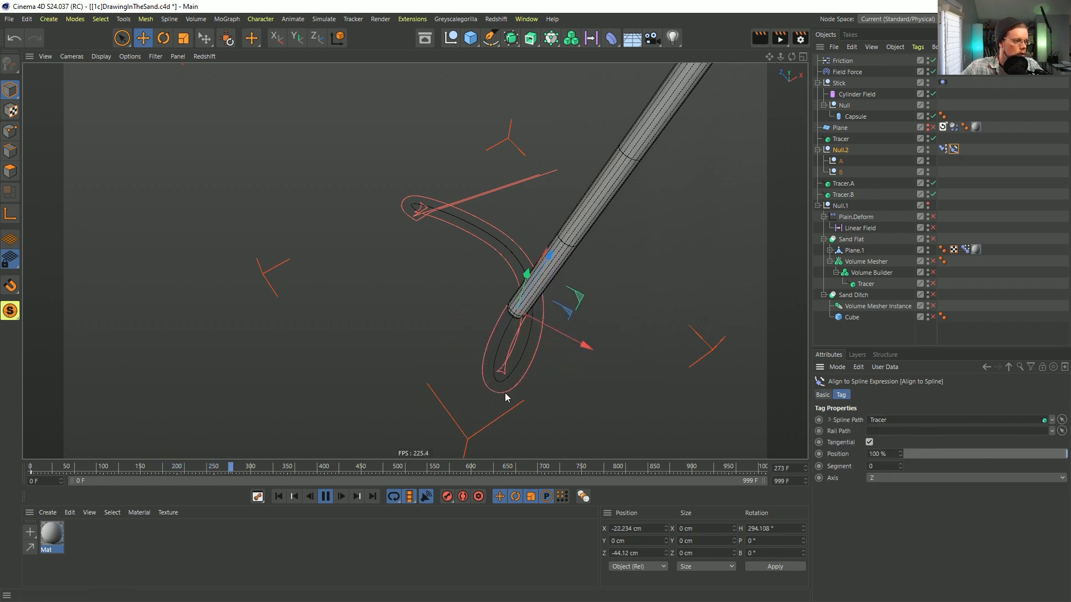
{"action": "left_click", "coordinate": [326, 497]}
{"action": "left_click", "coordinate": [277, 498]}
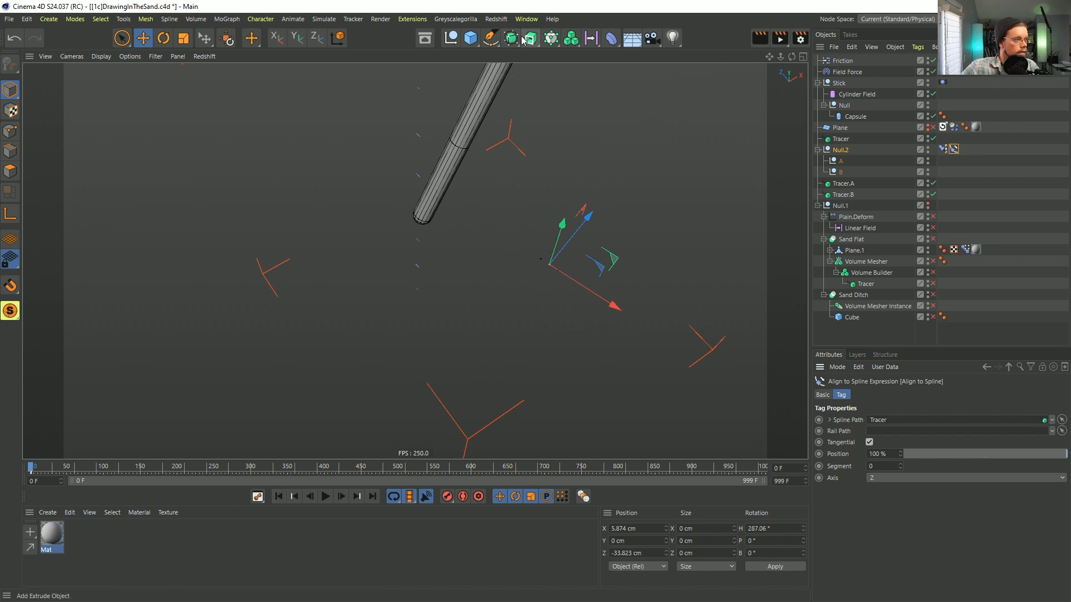
Add a Cloner and place a new Cube inside it.
{"action": "left_click", "coordinate": [550, 38]}
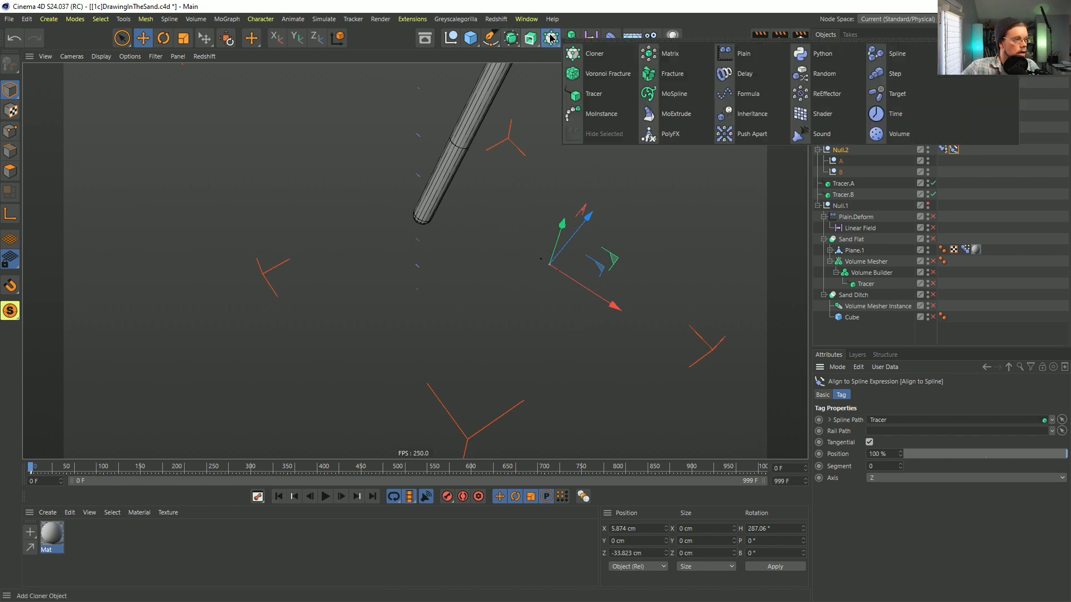
{"action": "left_click", "coordinate": [591, 52]}
{"action": "left_click", "coordinate": [470, 38]}
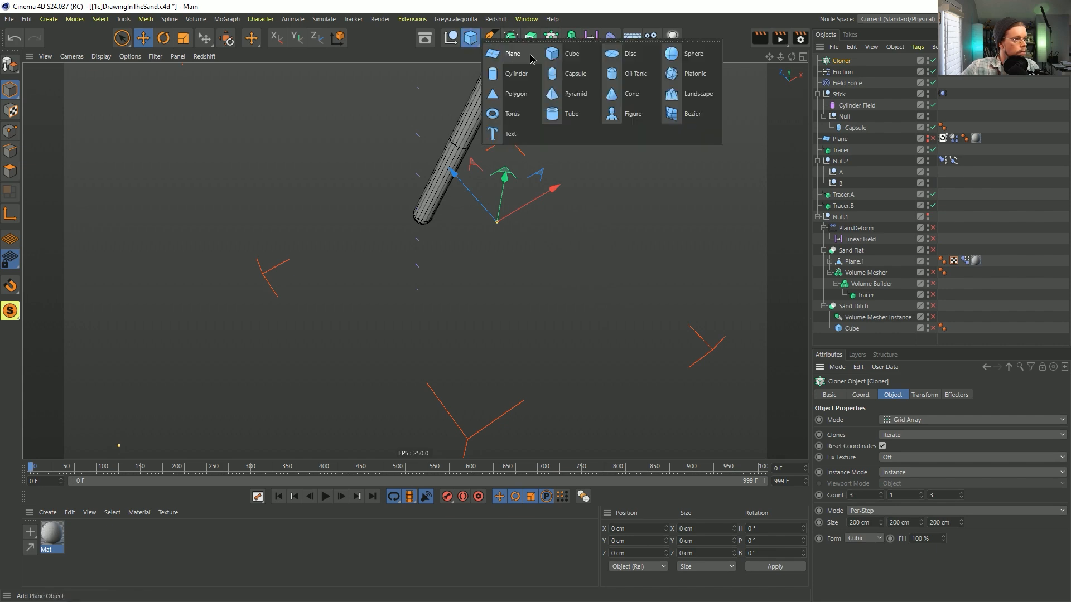
{"action": "left_click", "coordinate": [570, 54]}
{"action": "left_click_drag", "start_coordinate": [843, 66], "coordinate": [848, 75]}
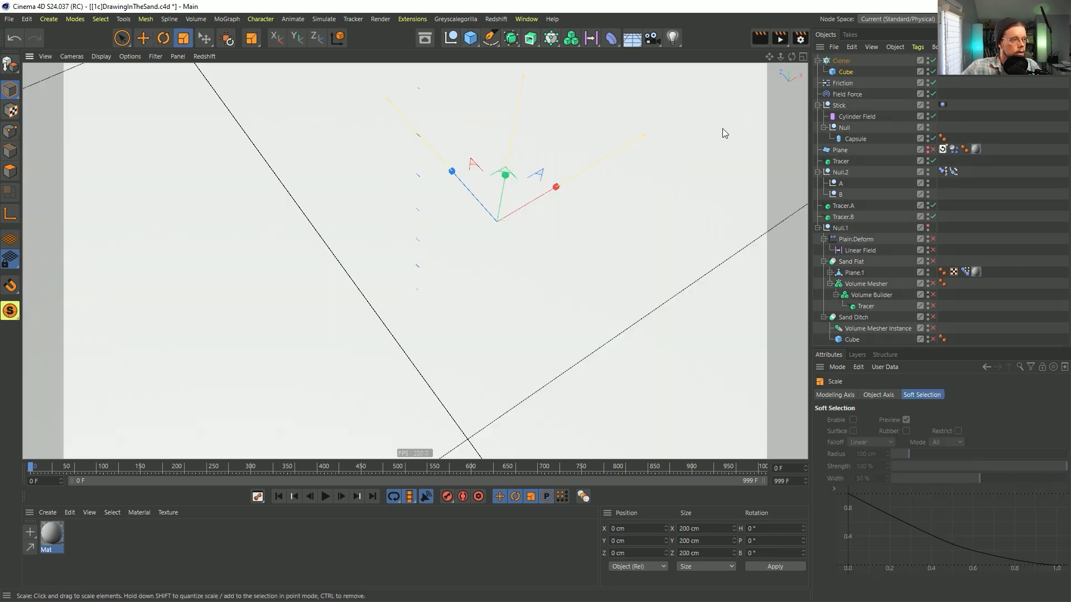
Scale the Cloner's Cube down to 5.2 cm and move the Cloner below Tracer.B.
{"action": "key", "text": "t"}
{"action": "left_click_drag", "start_coordinate": [425, 316], "coordinate": [389, 341]}
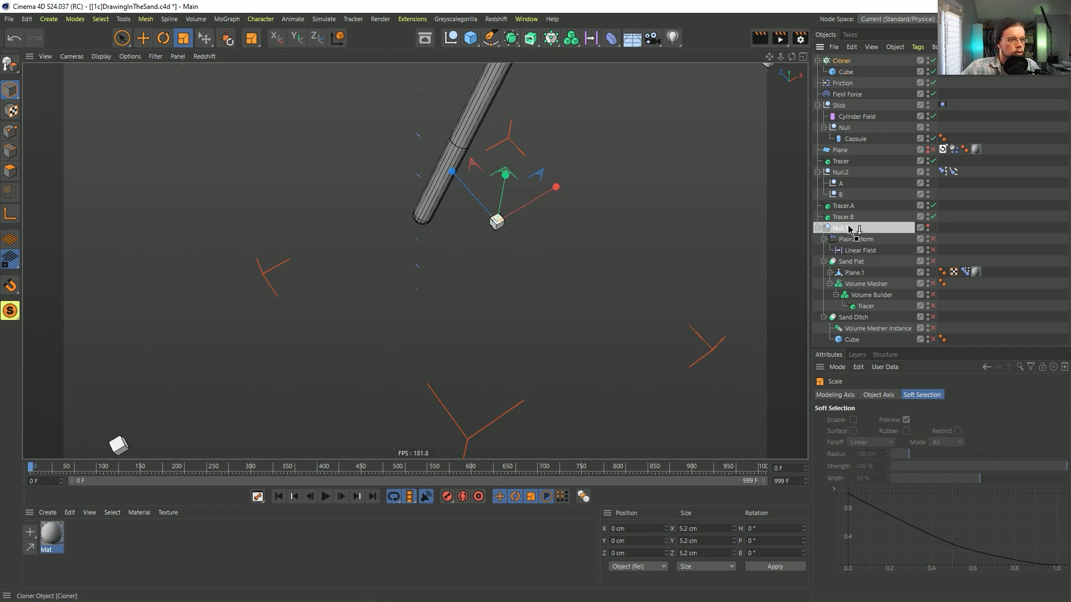
{"action": "left_click_drag", "start_coordinate": [848, 228], "coordinate": [847, 225]}
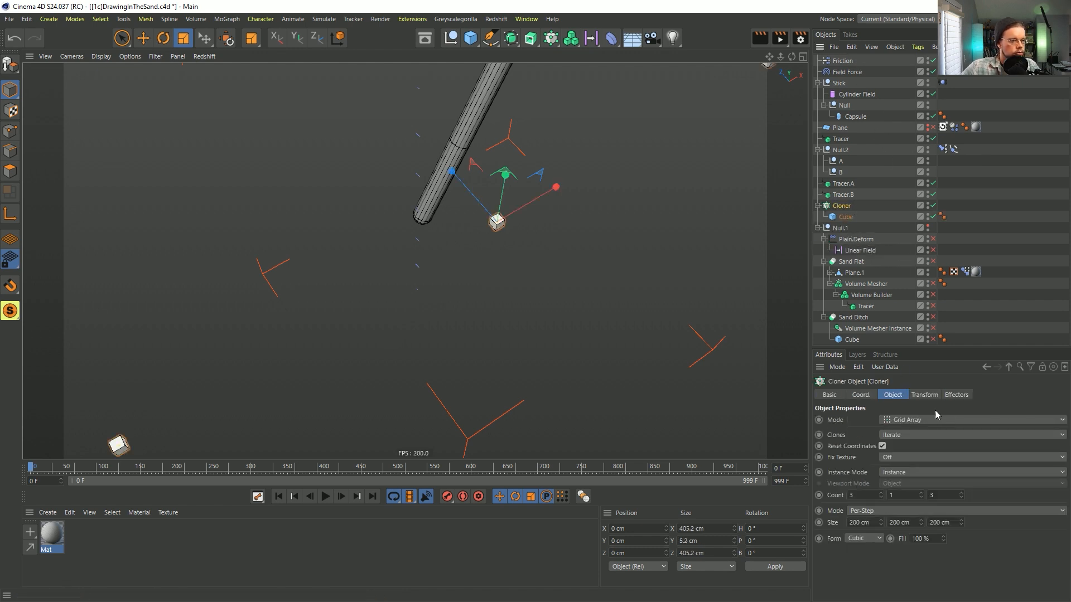
Group Tracer.A and Tracer.B inside a single Connect object and delete the spare Connect.1.
{"action": "left_click", "coordinate": [844, 183]}
{"action": "left_click", "coordinate": [843, 194], "text": "shift"}
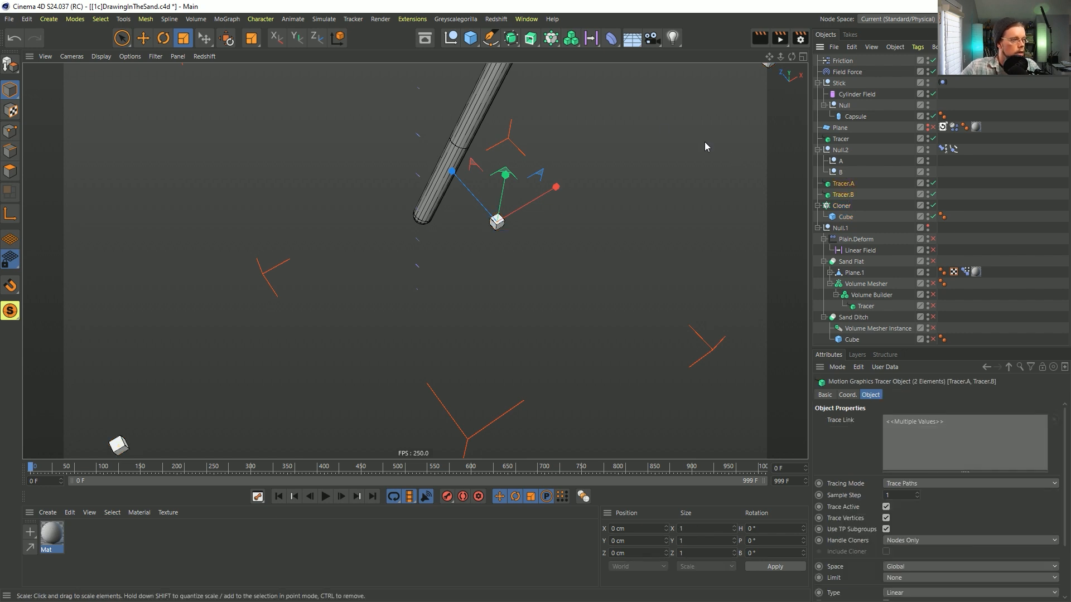
{"action": "left_click", "coordinate": [511, 38]}
{"action": "left_click", "coordinate": [644, 112], "text": "alt"}
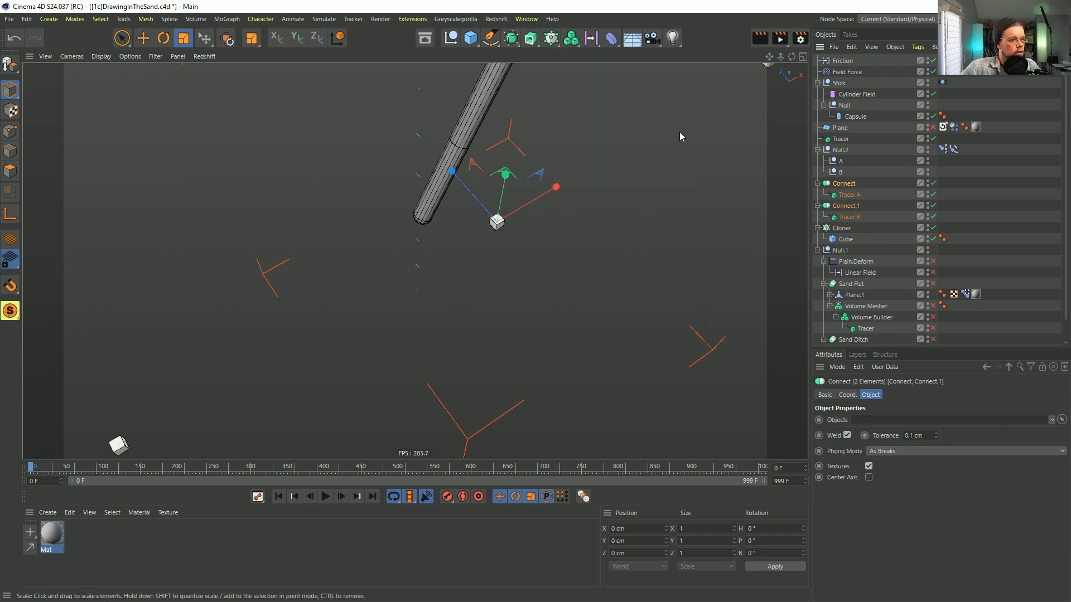
{"action": "left_click_drag", "start_coordinate": [857, 199], "coordinate": [857, 201]}
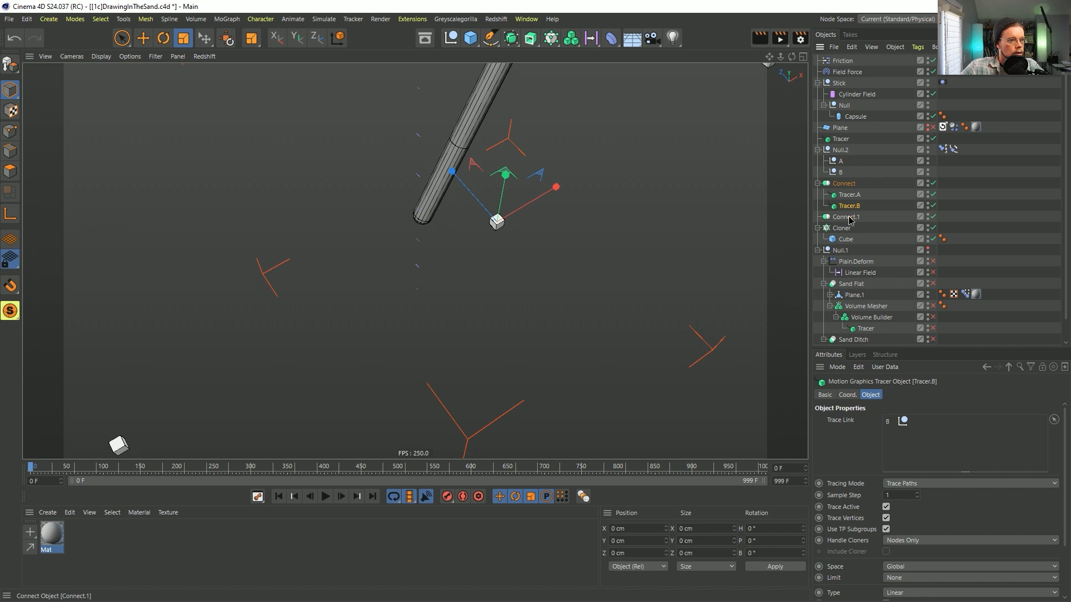
{"action": "left_click", "coordinate": [852, 217]}
{"action": "key", "text": "Delete"}
Set the Cloner to Object mode with Connect as its object and play the animation.
{"action": "left_click", "coordinate": [847, 218]}
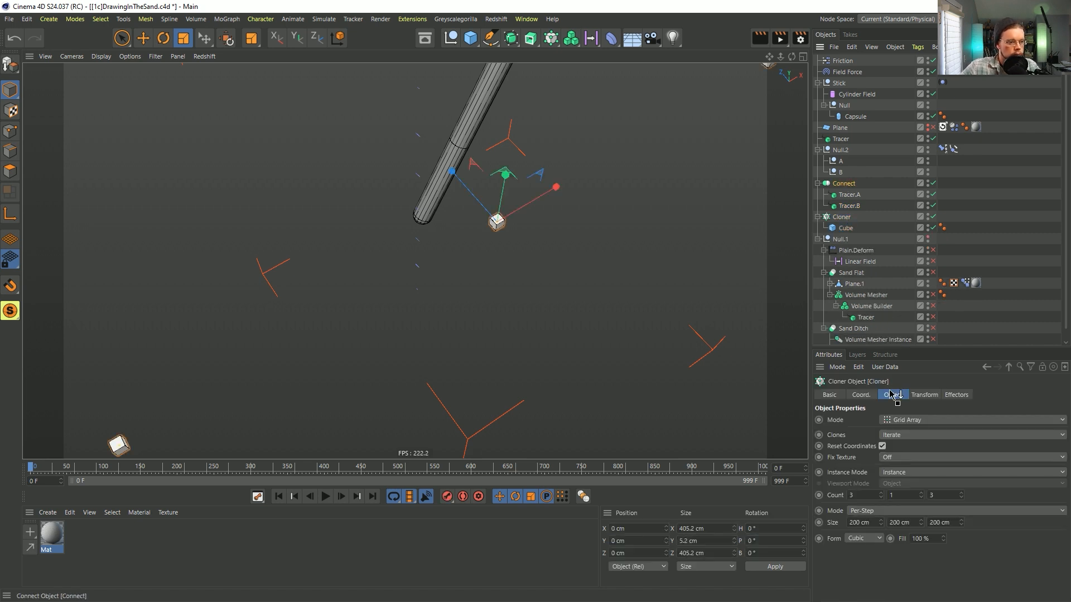
{"action": "left_click", "coordinate": [899, 421]}
{"action": "left_click", "coordinate": [904, 440]}
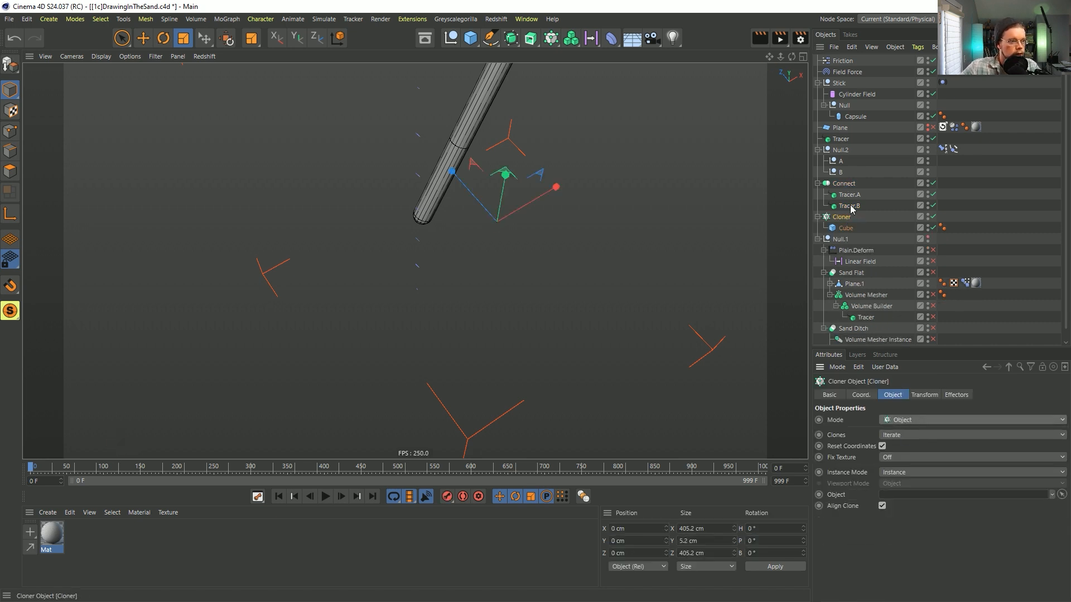
{"action": "left_click_drag", "start_coordinate": [911, 500], "coordinate": [909, 498]}
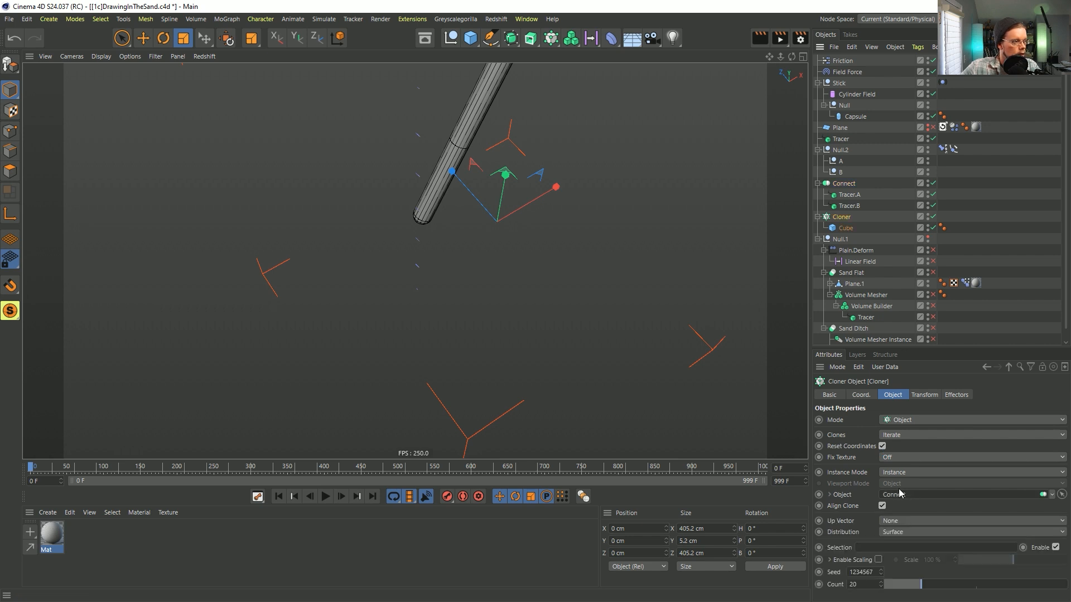
{"action": "left_click", "coordinate": [326, 497]}
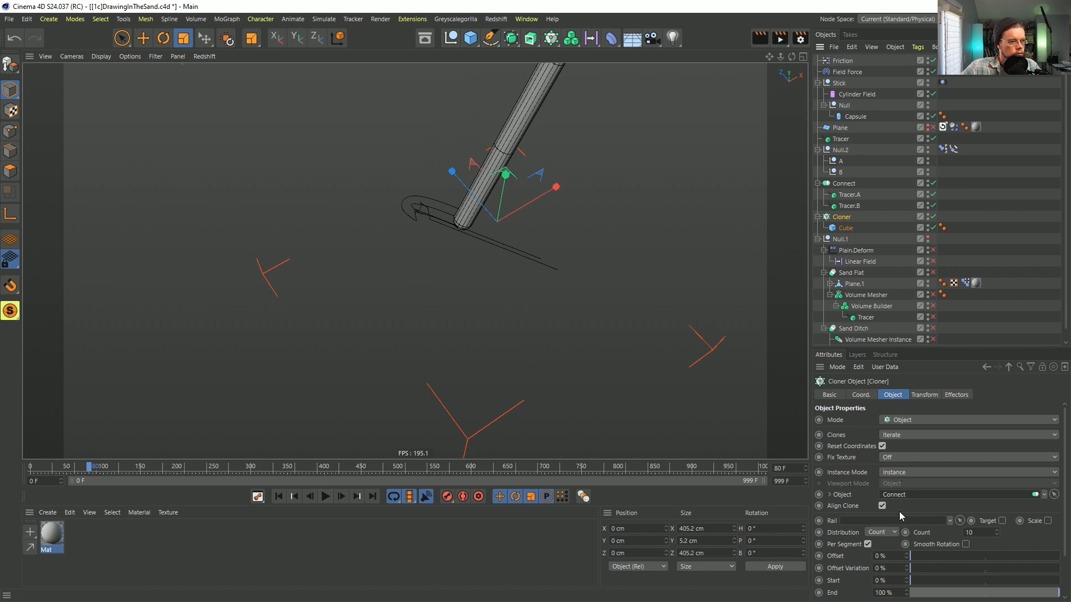
Wrap the Connect object that holds Tracer.A and Tracer.B in a Spline Mask.
{"action": "left_click", "coordinate": [845, 183]}
{"action": "left_click", "coordinate": [508, 47]}
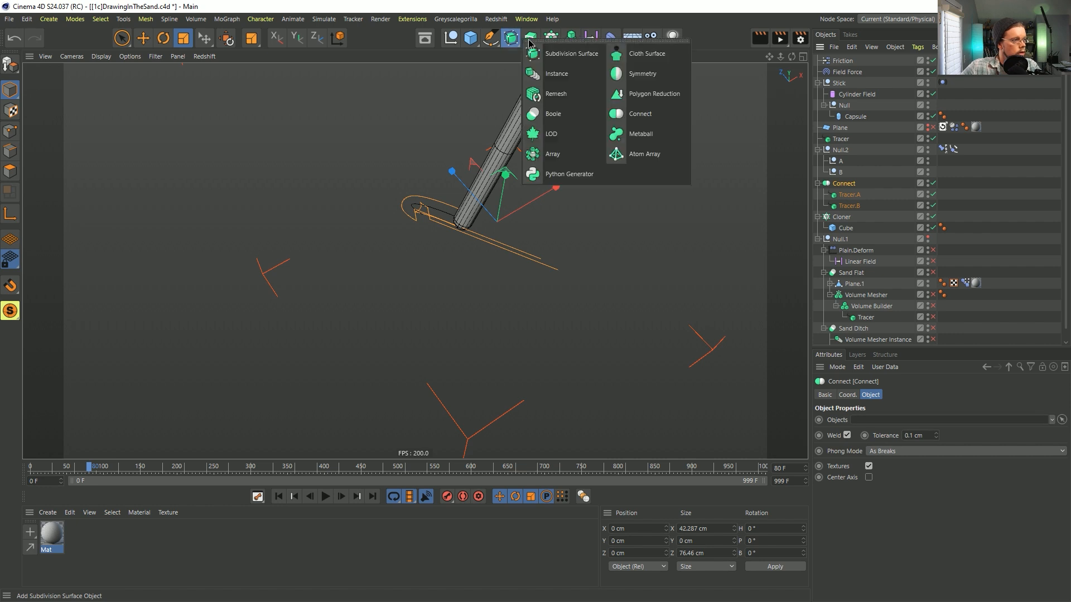
{"action": "left_click", "coordinate": [529, 41]}
{"action": "left_click", "coordinate": [656, 30]}
{"action": "left_click", "coordinate": [531, 38]}
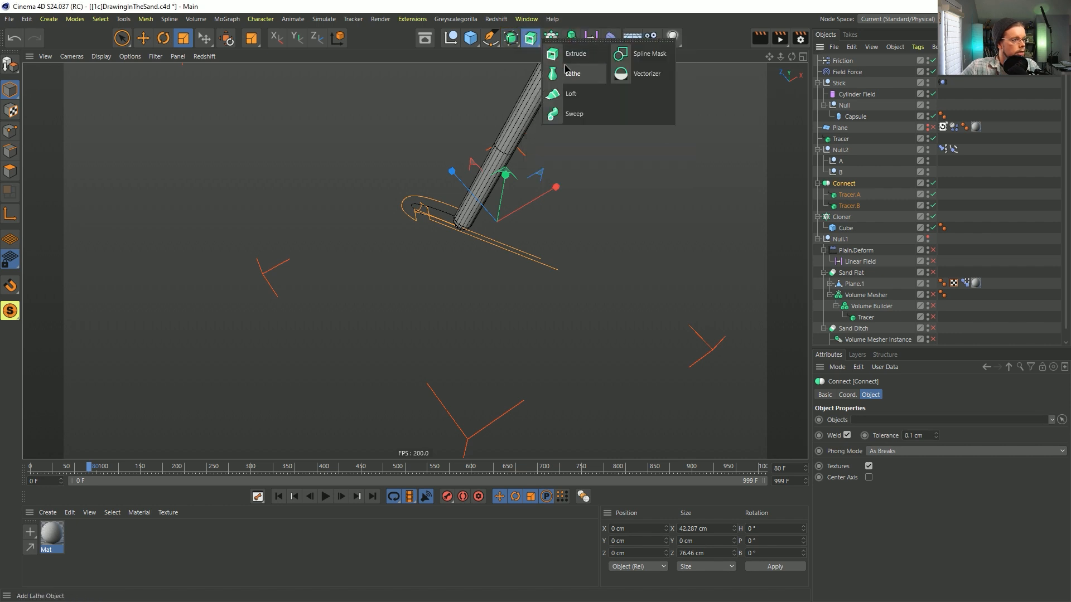
{"action": "left_click", "coordinate": [629, 56]}
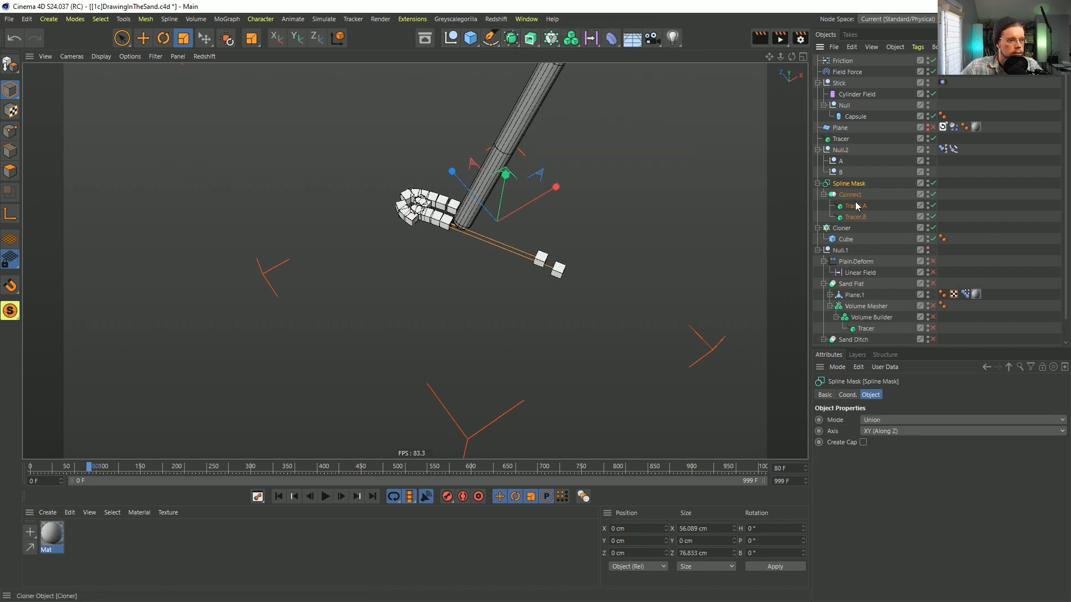
Replay the animation from the start and set the Cloner's Distribution to Step.
{"action": "left_click", "coordinate": [841, 228]}
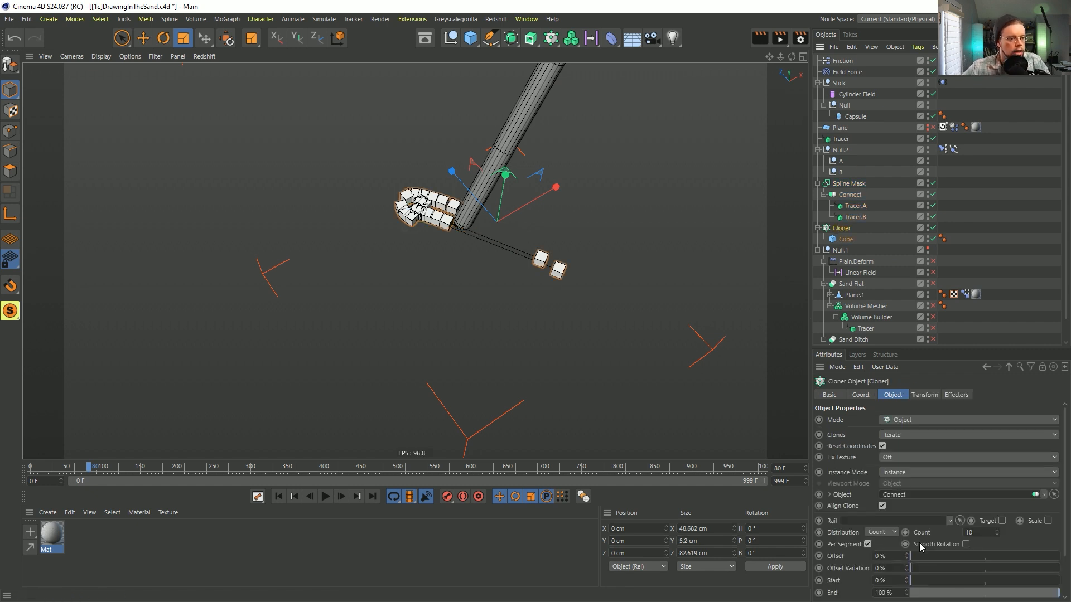
{"action": "left_click", "coordinate": [277, 496]}
{"action": "left_click", "coordinate": [325, 496]}
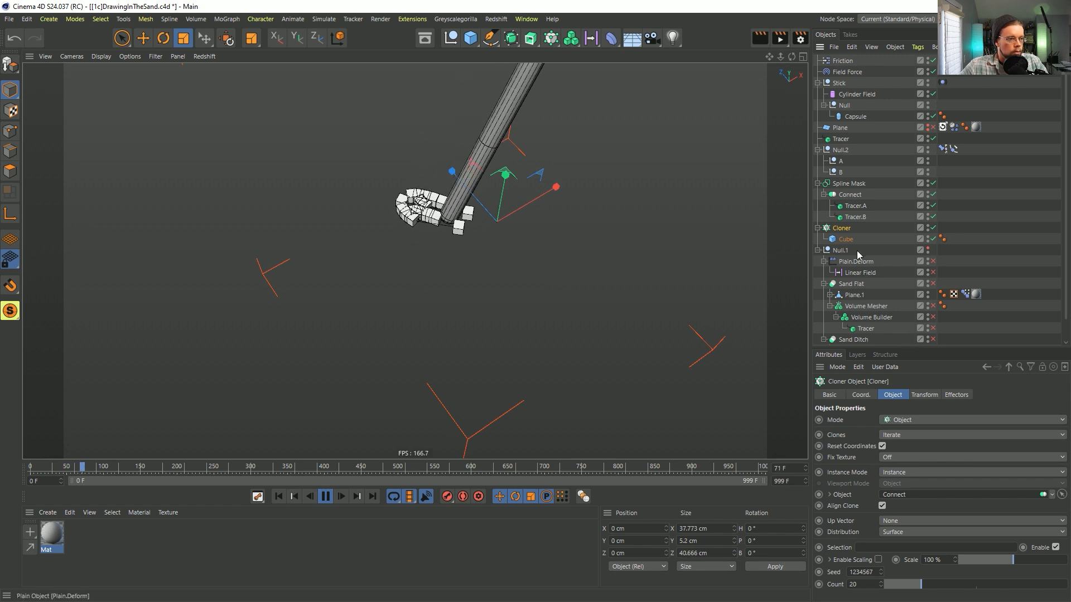
{"action": "left_click", "coordinate": [890, 532]}
{"action": "left_click", "coordinate": [887, 557]}
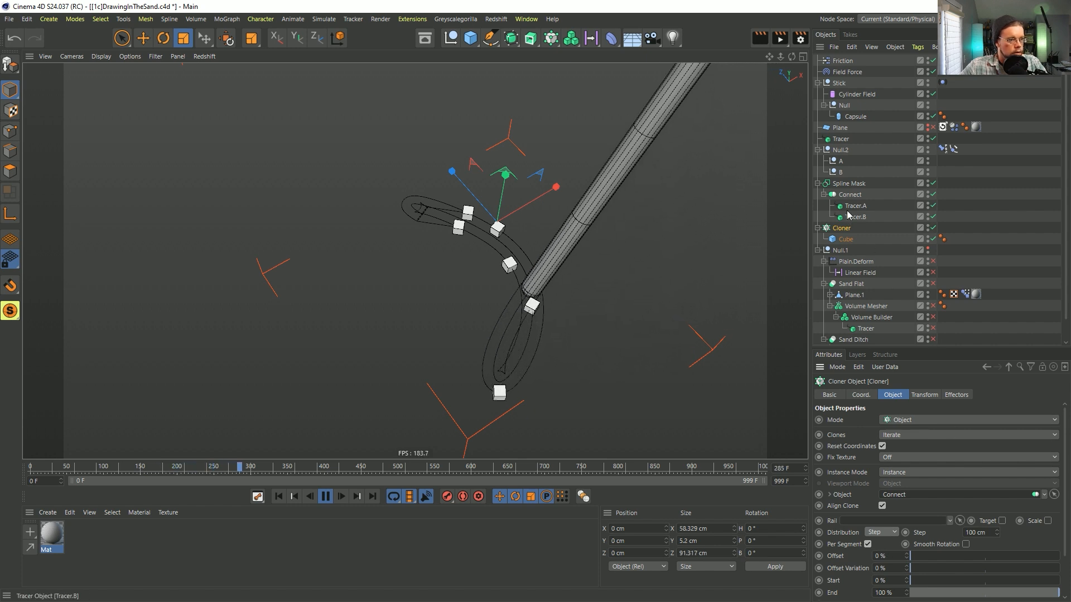
Set the Intermediate Points of both Tracer.A and Tracer.B to None.
{"action": "left_click", "coordinate": [850, 185]}
{"action": "left_click", "coordinate": [855, 206]}
{"action": "left_click", "coordinate": [855, 216], "text": "shift"}
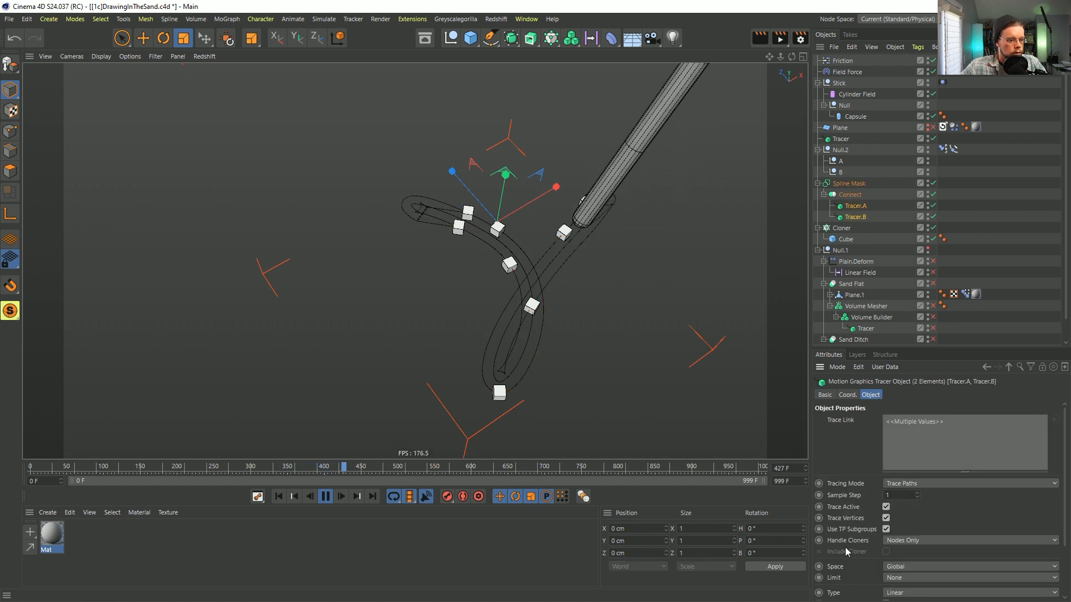
{"action": "scroll", "coordinate": [845, 547], "scroll_direction": "down", "scroll_amount": 3}
{"action": "left_click", "coordinate": [895, 548]}
{"action": "left_click", "coordinate": [898, 512]}
{"action": "double_click", "coordinate": [912, 560]}
{"action": "type", "text": "0"}
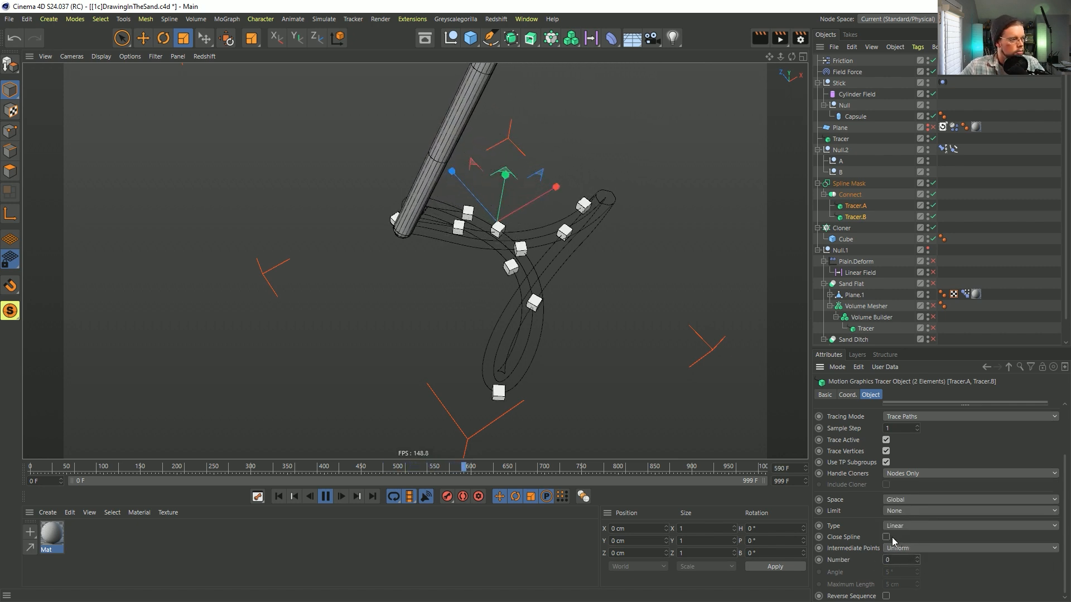
{"action": "left_click", "coordinate": [918, 549]}
{"action": "left_click", "coordinate": [919, 481]}
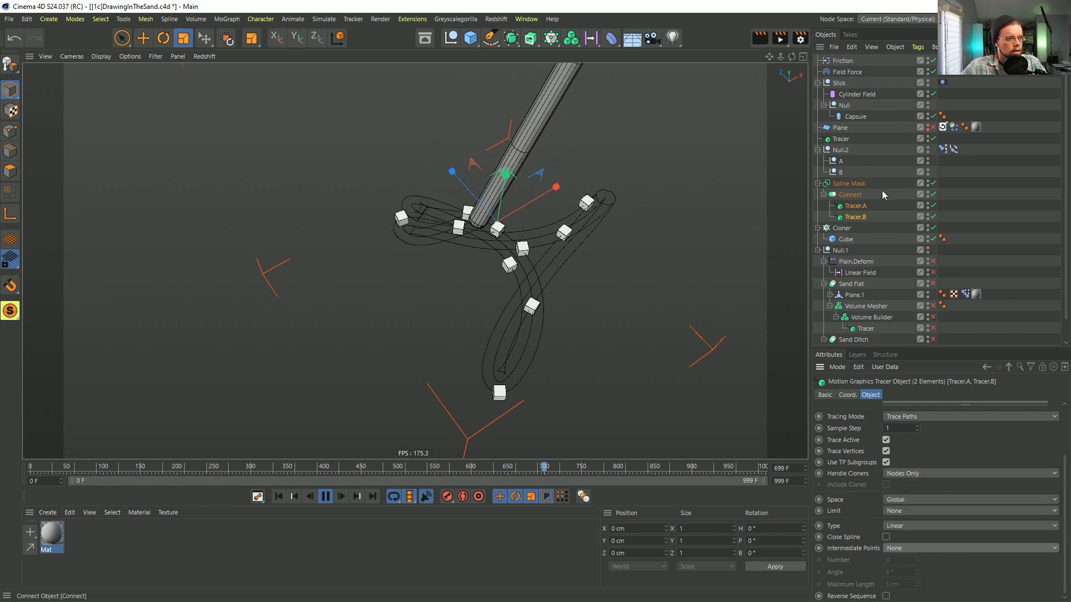
Try a 22 cm Step on the Cloner, reduce it to 11 cm, and stop playback at frame 569.
{"action": "left_click", "coordinate": [851, 228]}
{"action": "double_click", "coordinate": [984, 483]}
{"action": "type", "text": "22"}
{"action": "key", "text": "Return"}
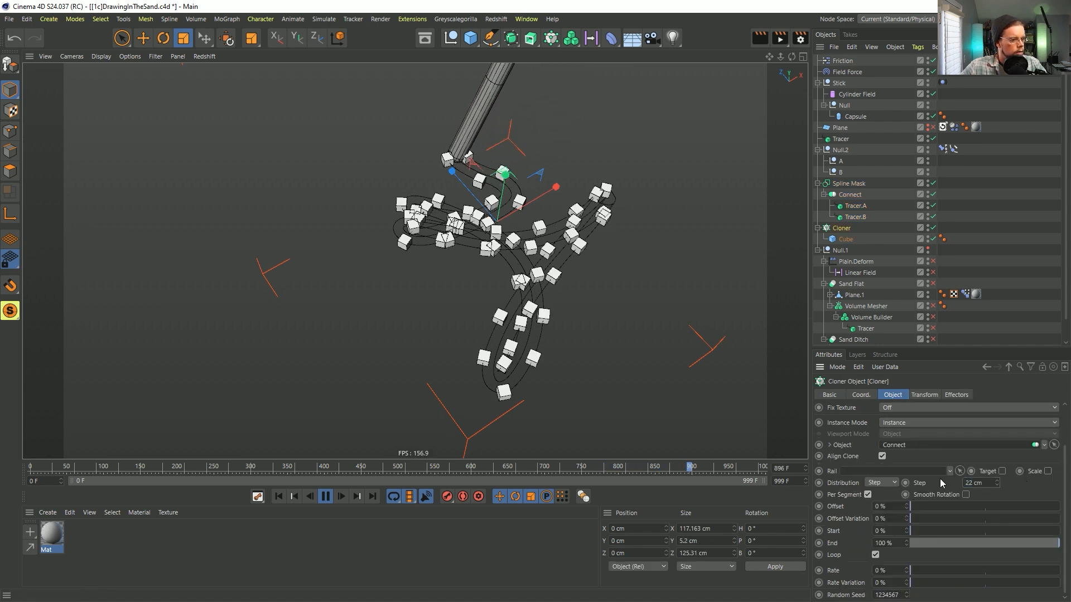
{"action": "double_click", "coordinate": [983, 483]}
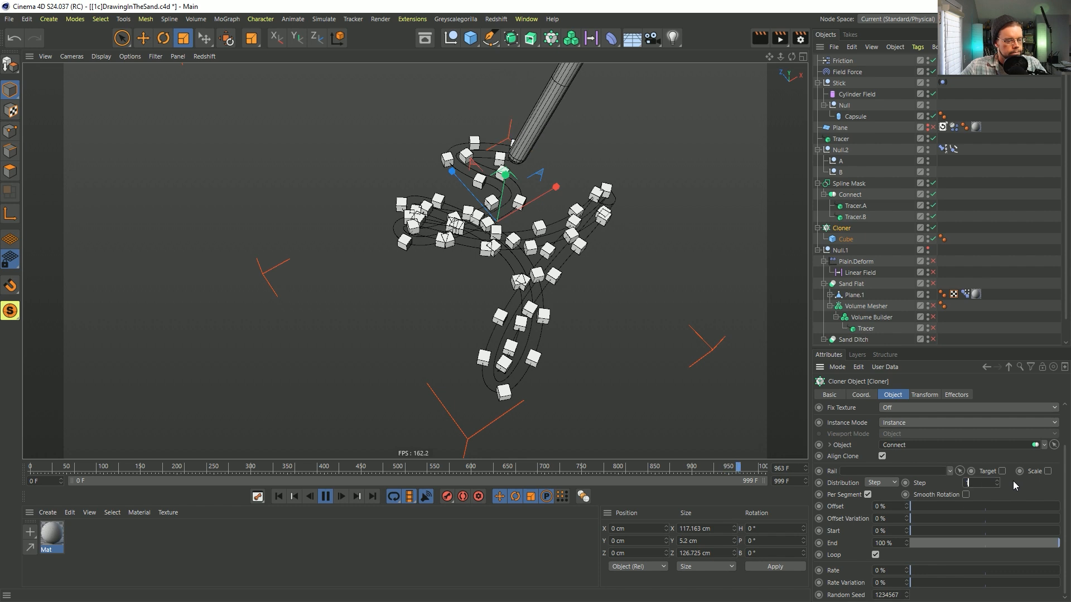
{"action": "type", "text": "11"}
{"action": "key", "text": "Return"}
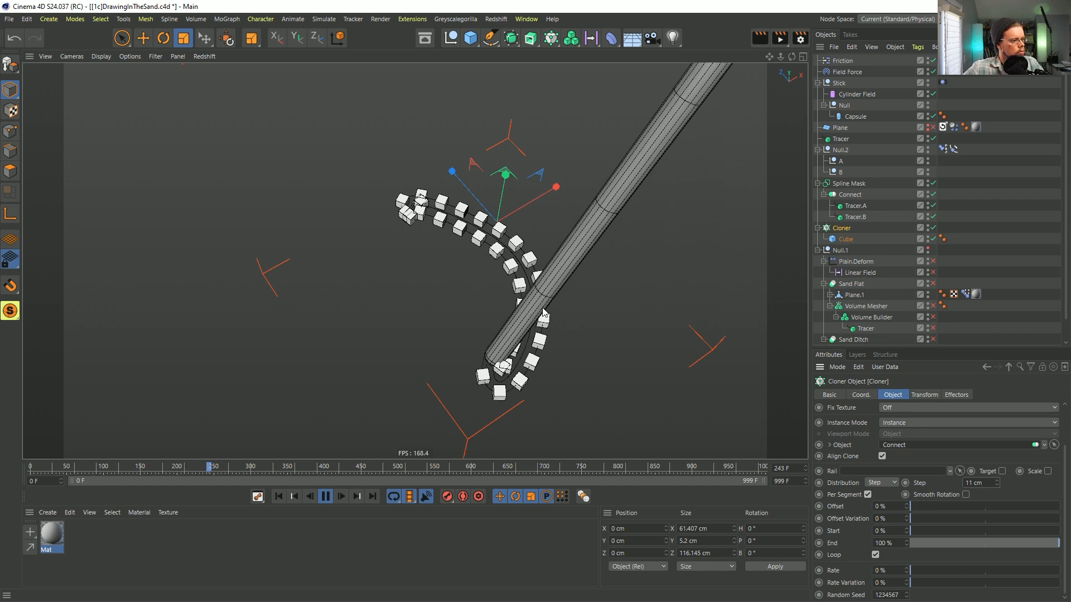
{"action": "left_click", "coordinate": [326, 497]}
{"action": "left_click", "coordinate": [326, 497]}
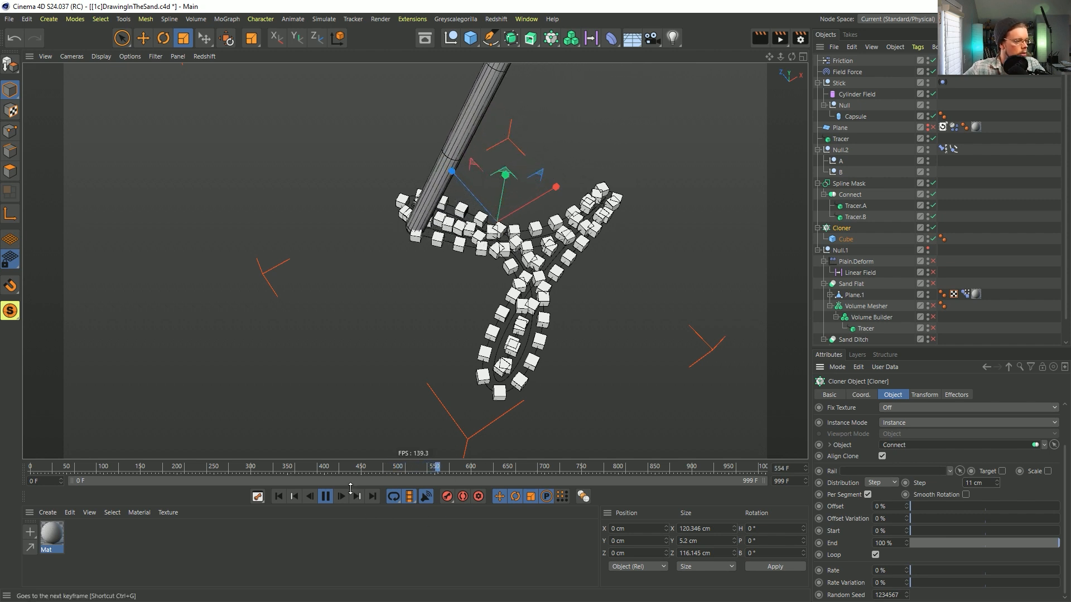
{"action": "left_click", "coordinate": [326, 497]}
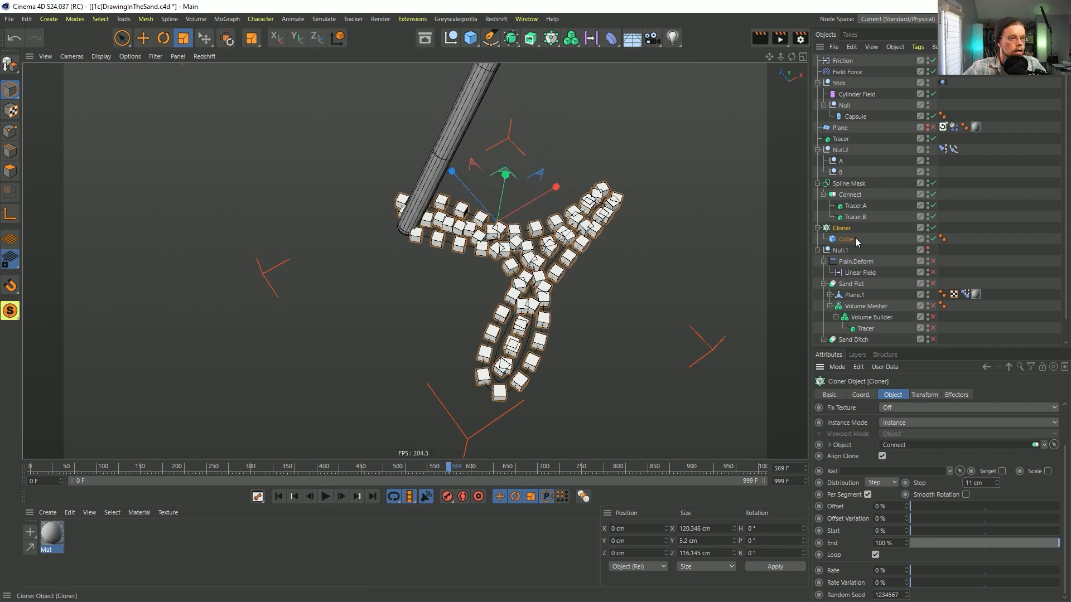
Add a Plain effector to the Cloner, place it below the Cloner, and collapse the Spline Mask, Null.2 and Null.1 hierarchies.
{"action": "left_click", "coordinate": [549, 39]}
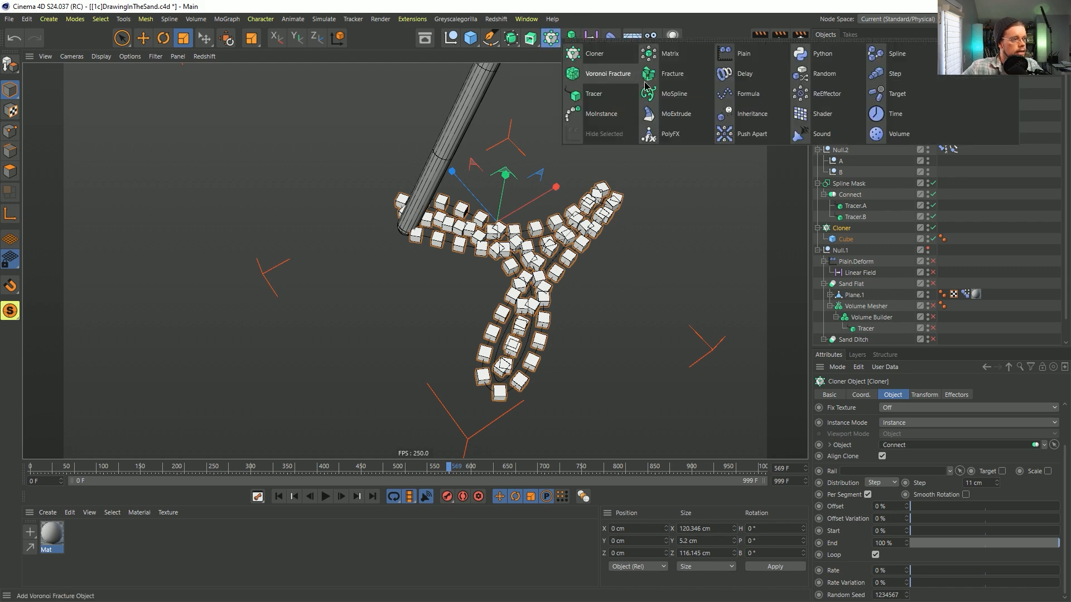
{"action": "left_click", "coordinate": [742, 56]}
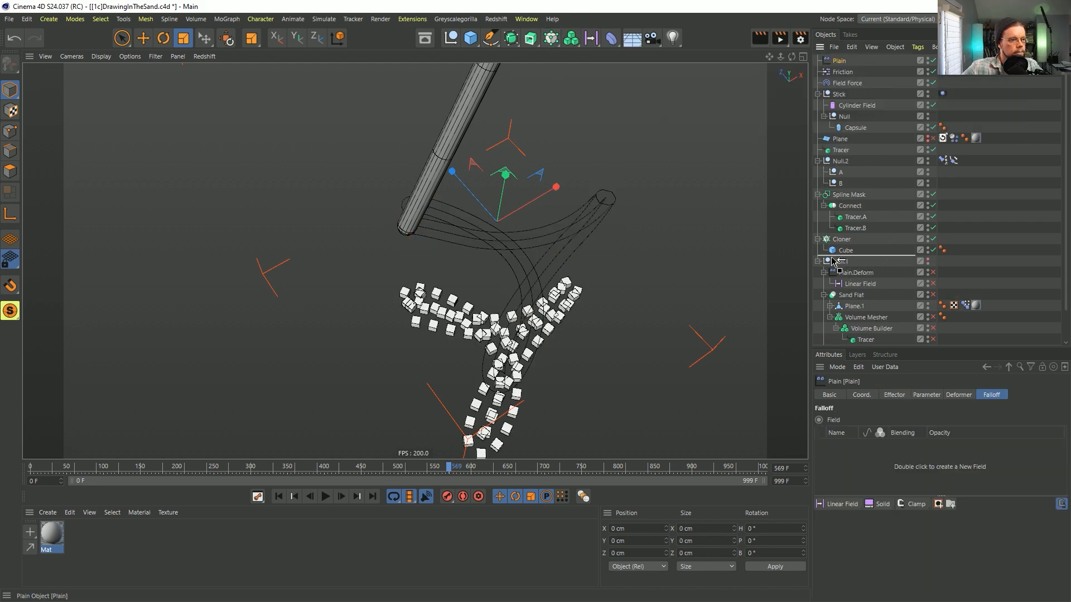
{"action": "left_click_drag", "start_coordinate": [834, 260], "coordinate": [849, 252]}
{"action": "left_click", "coordinate": [817, 184]}
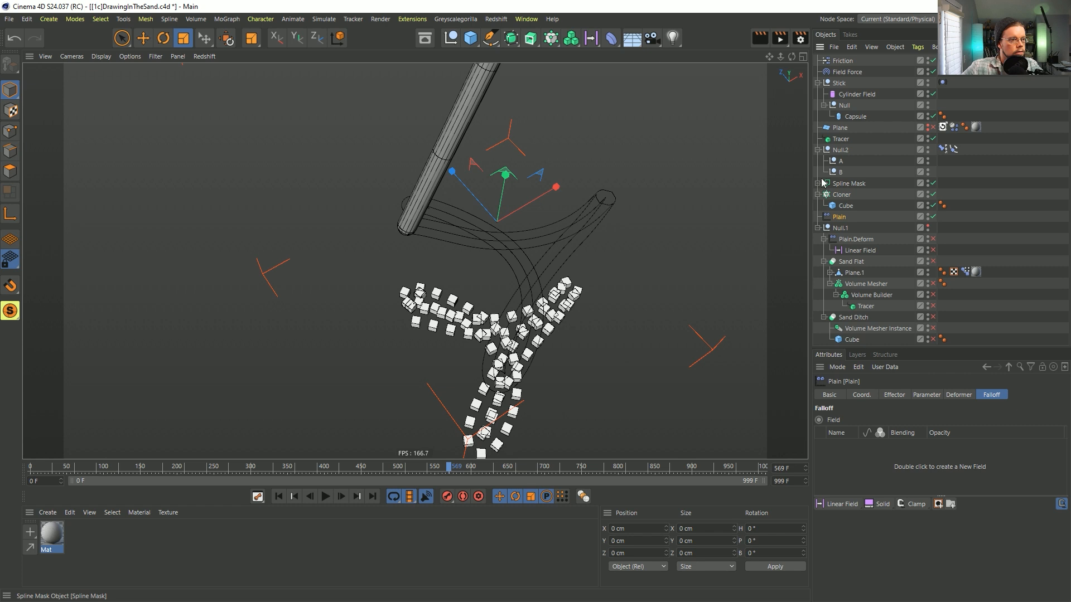
{"action": "left_click", "coordinate": [818, 150]}
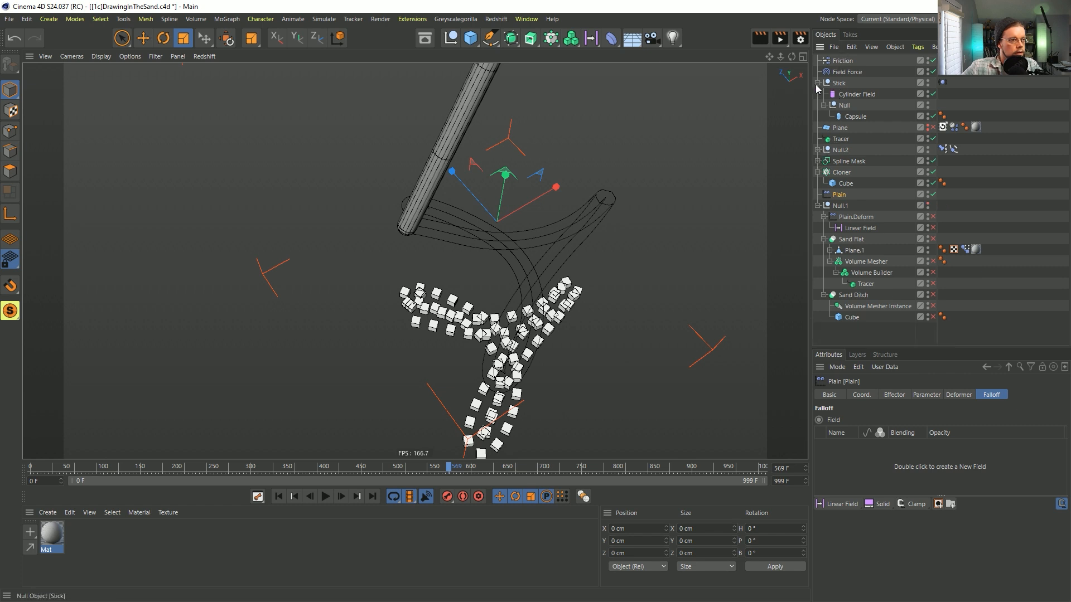
{"action": "left_click", "coordinate": [817, 206]}
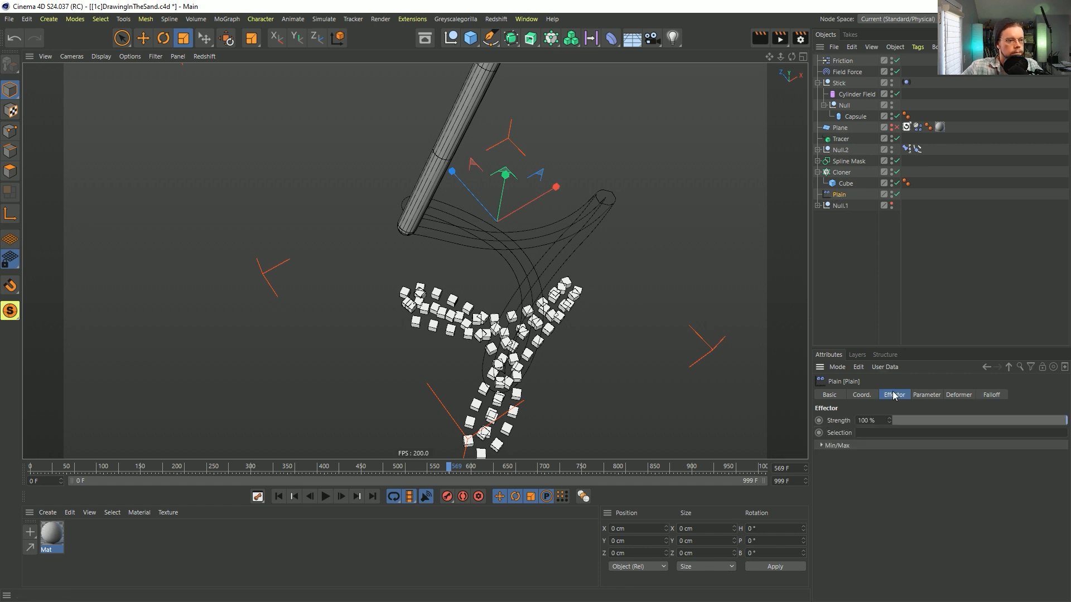
Make the Plain effector apply a uniform, absolute scale of -1 with its position effect turned off.
{"action": "left_click", "coordinate": [928, 396]}
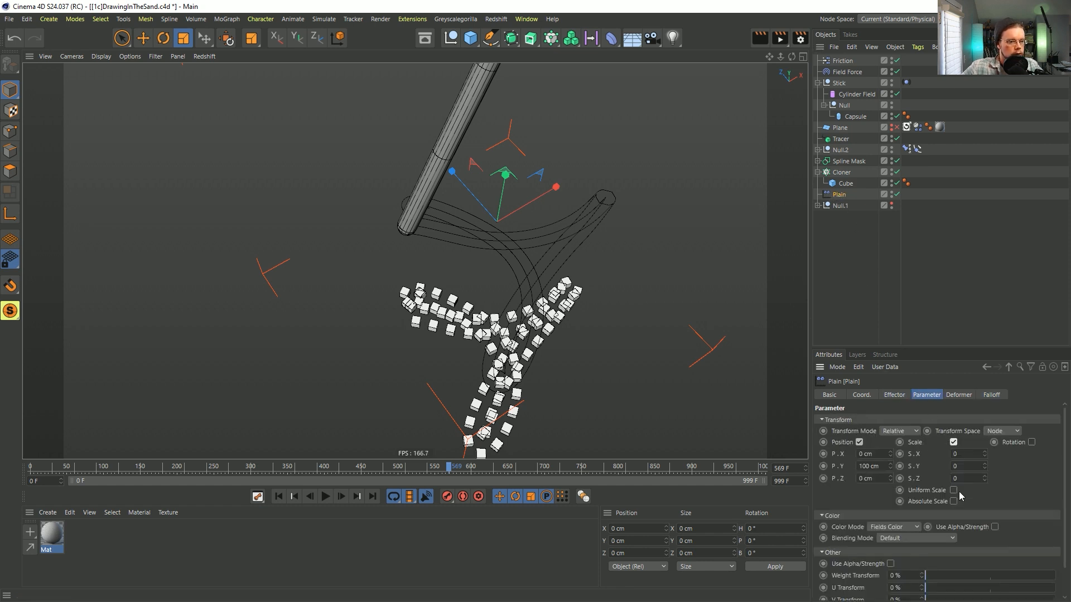
{"action": "left_click", "coordinate": [954, 491]}
{"action": "left_click", "coordinate": [954, 477]}
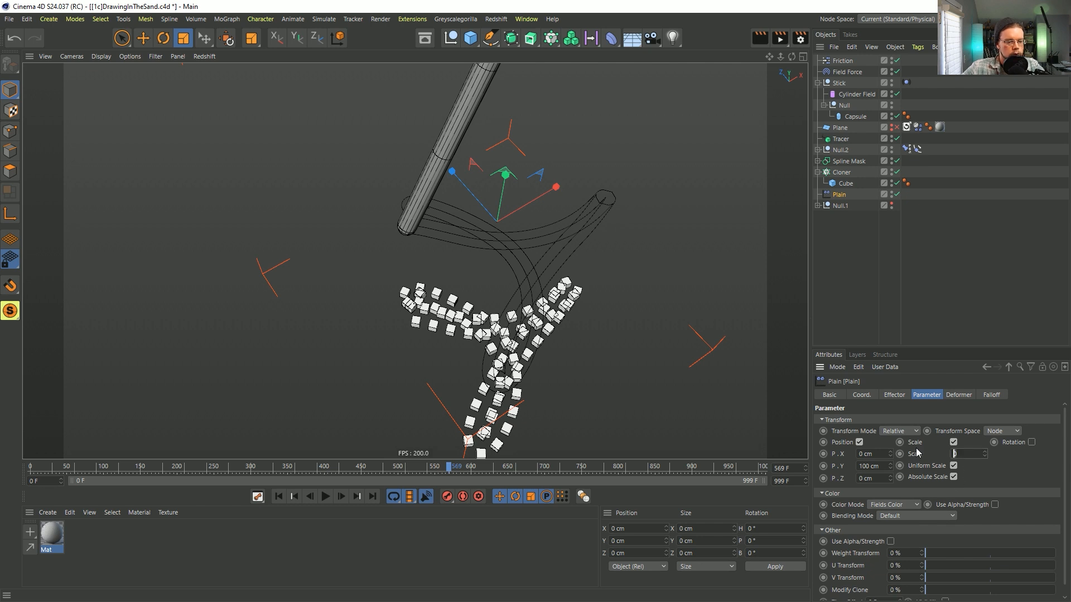
{"action": "left_click", "coordinate": [859, 442]}
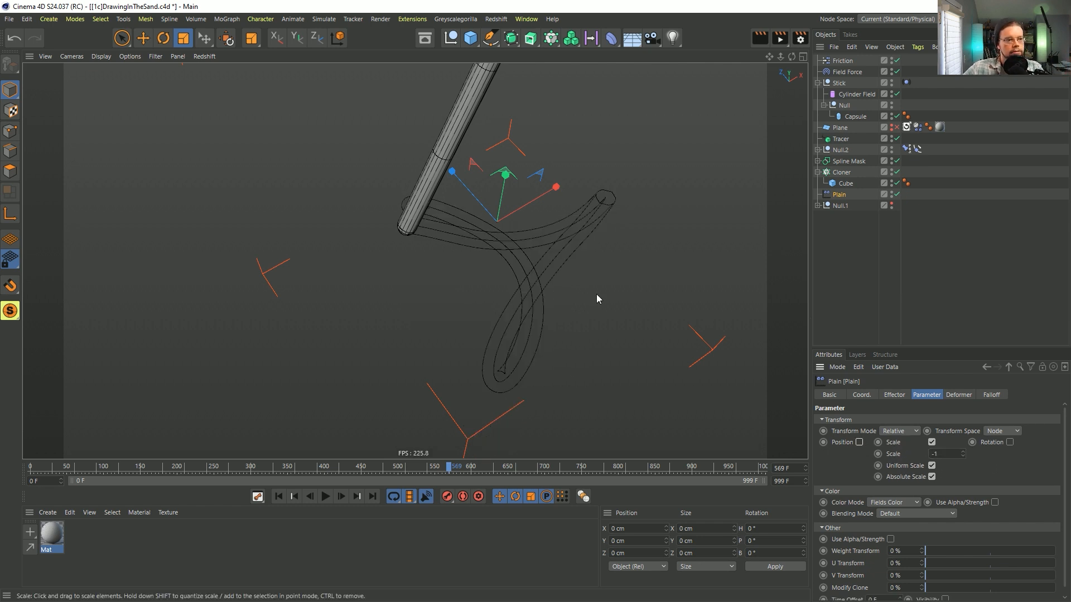
Add the Tracer as the Plain effector's falloff field and set its Distance Mode to Radius.
{"action": "left_click", "coordinate": [989, 395]}
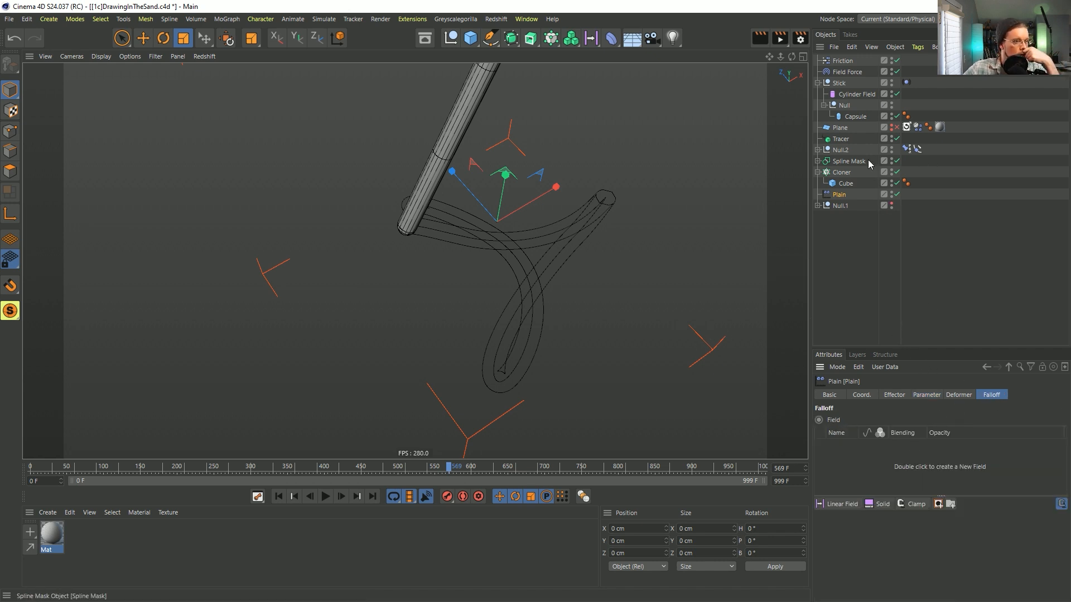
{"action": "left_click_drag", "start_coordinate": [882, 459], "coordinate": [864, 454]}
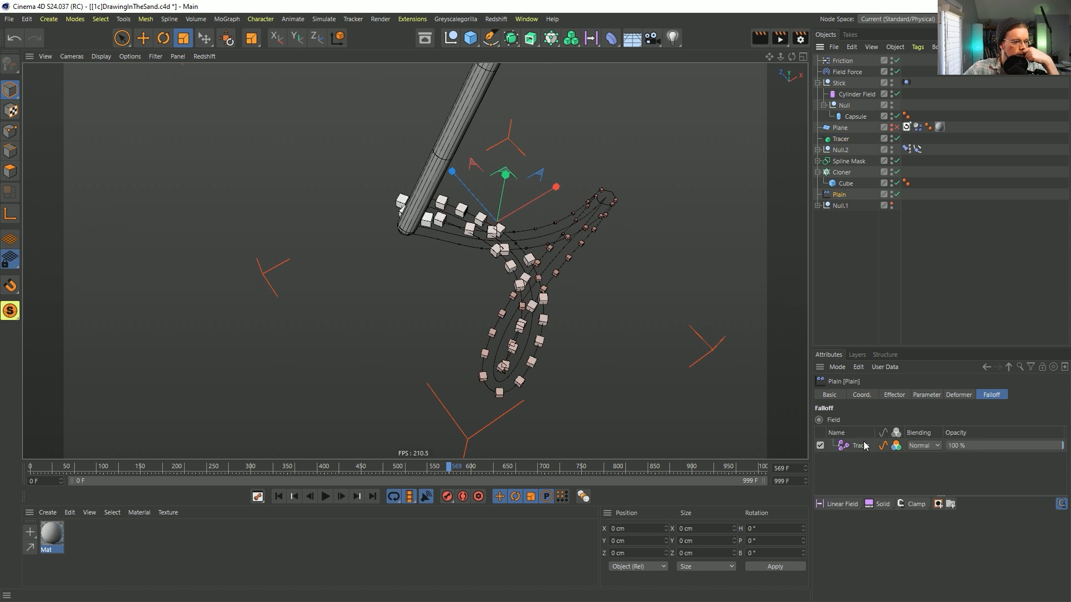
{"action": "left_click", "coordinate": [855, 445]}
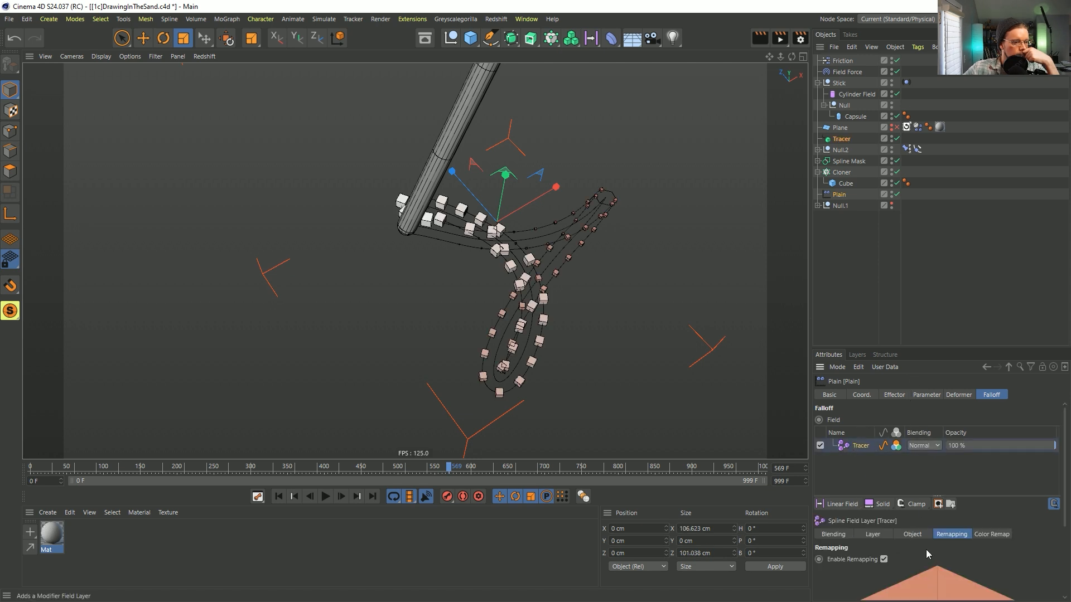
{"action": "left_click", "coordinate": [873, 534]}
{"action": "left_click_drag", "start_coordinate": [910, 346], "coordinate": [910, 206]}
{"action": "left_click", "coordinate": [887, 420]}
{"action": "left_click", "coordinate": [883, 433]}
{"action": "left_click", "coordinate": [885, 457]}
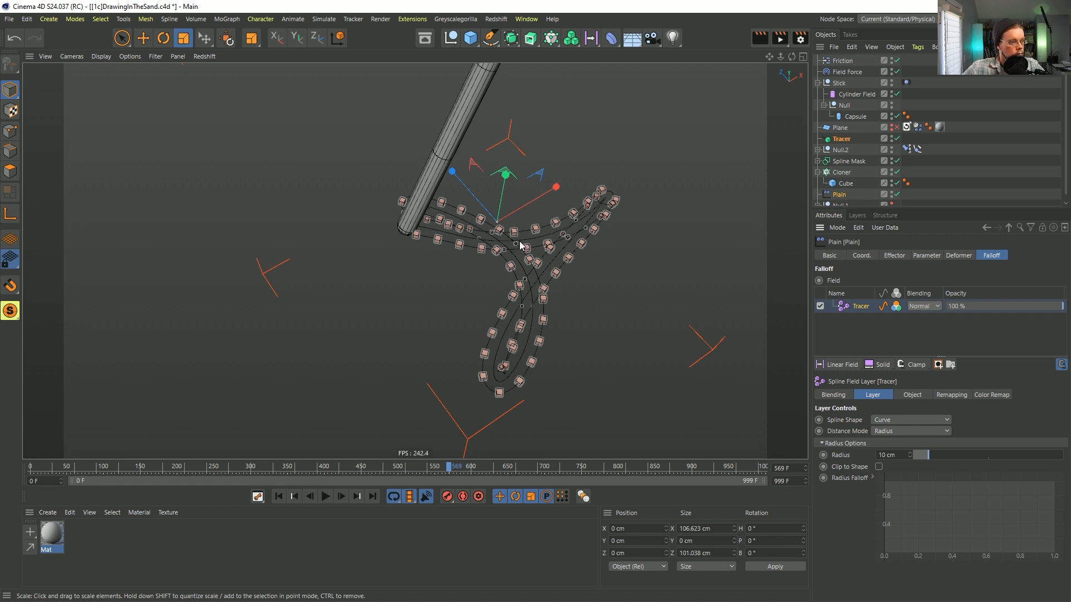
Reduce the Tracer field's Radius to 5 cm.
{"action": "left_click", "coordinate": [954, 396]}
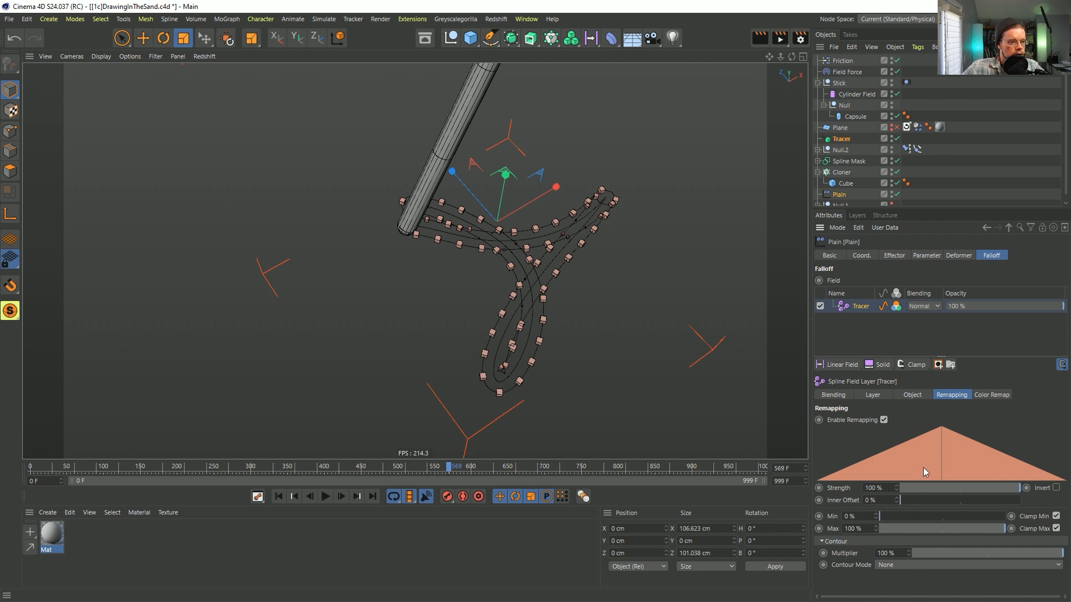
{"action": "left_click", "coordinate": [914, 395]}
{"action": "left_click", "coordinate": [887, 396]}
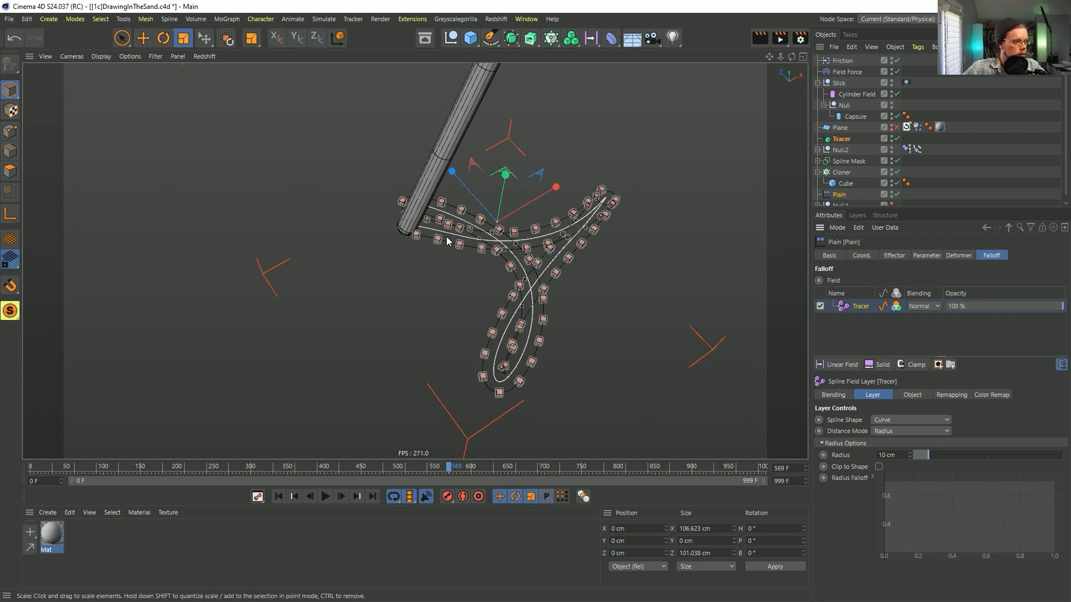
{"action": "left_click", "coordinate": [911, 457]}
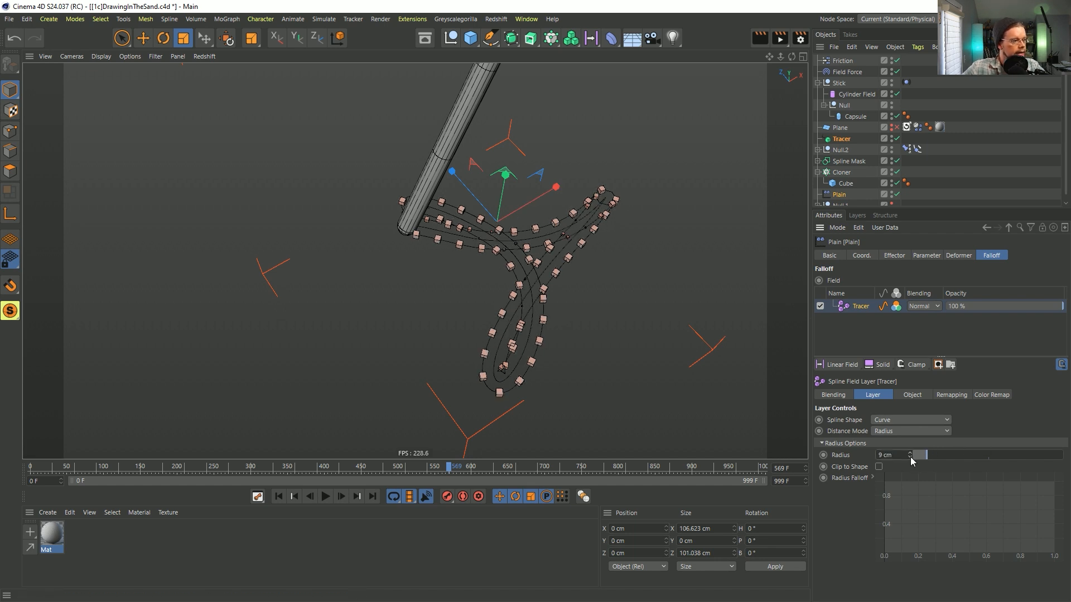
{"action": "left_click", "coordinate": [910, 457]}
{"action": "left_click", "coordinate": [911, 458]}
{"action": "left_click", "coordinate": [910, 457]}
{"action": "left_click", "coordinate": [910, 457]}
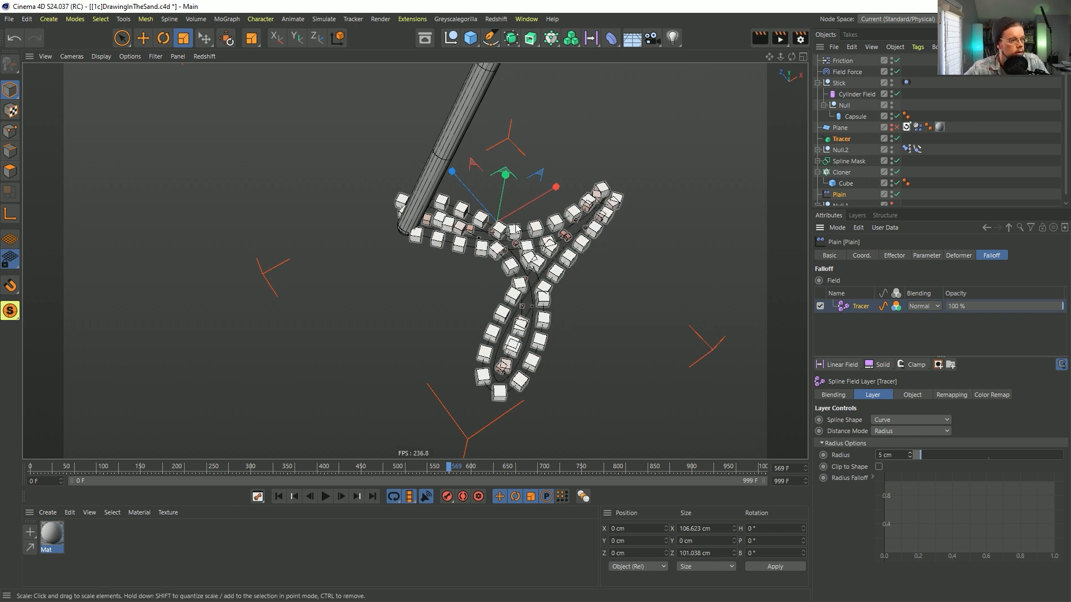
Raise the Tracer field's remapping Inner Offset to 91% and play the animation from the start to check the clones.
{"action": "left_click", "coordinate": [947, 396]}
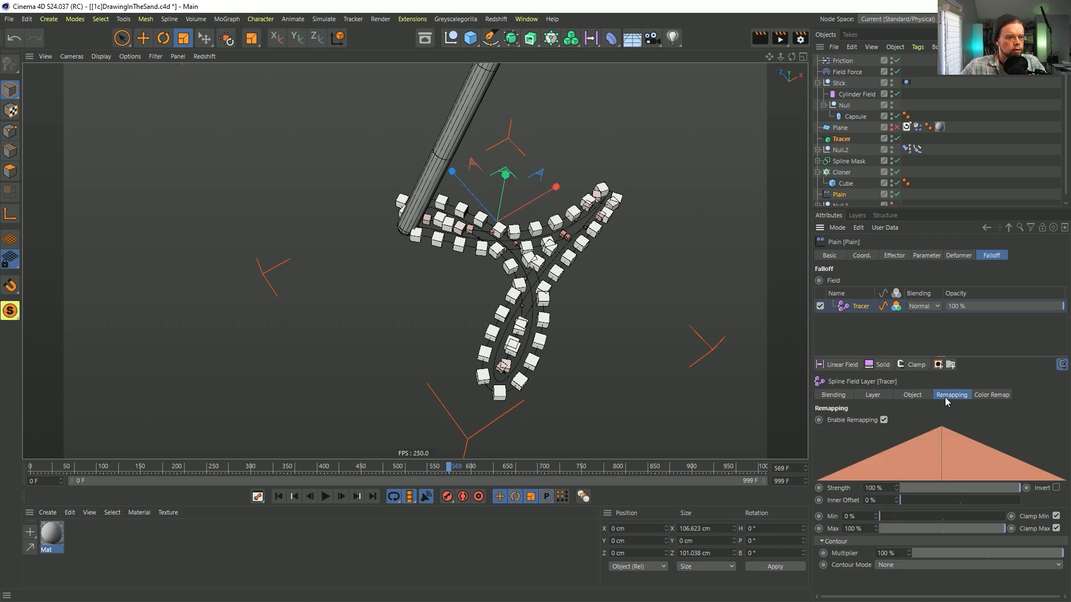
{"action": "left_click_drag", "start_coordinate": [901, 501], "coordinate": [1021, 519]}
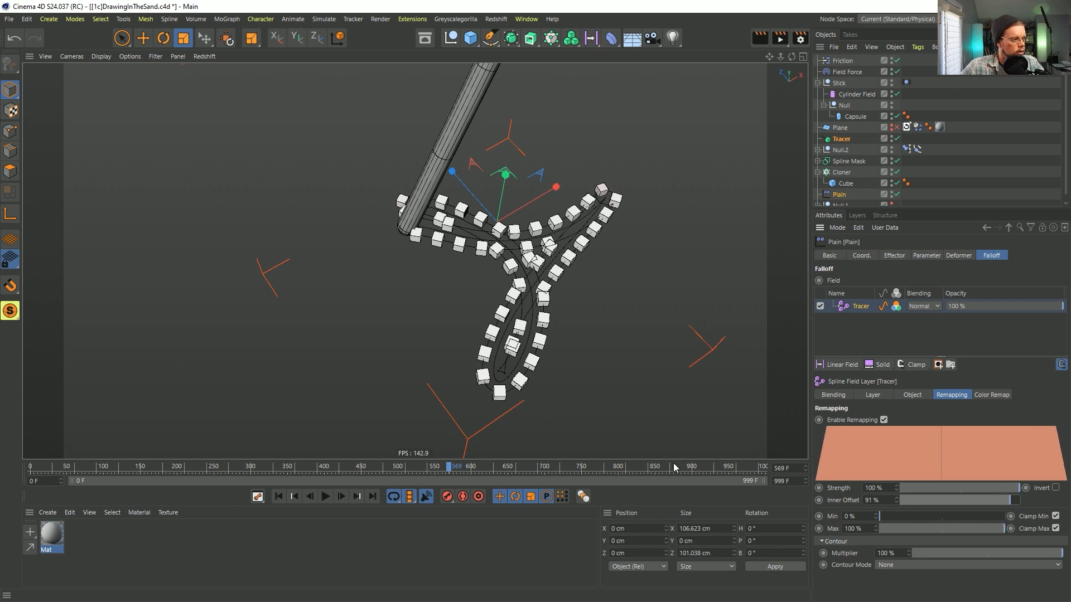
{"action": "mouse_move", "coordinate": [546, 259]}
{"action": "left_mouse_down", "text": "alt"}
{"action": "mouse_move", "coordinate": [530, 268]}
{"action": "mouse_move", "coordinate": [516, 258]}
{"action": "mouse_move", "coordinate": [566, 254]}
{"action": "left_mouse_up", "text": "alt"}
{"action": "left_click", "coordinate": [276, 500]}
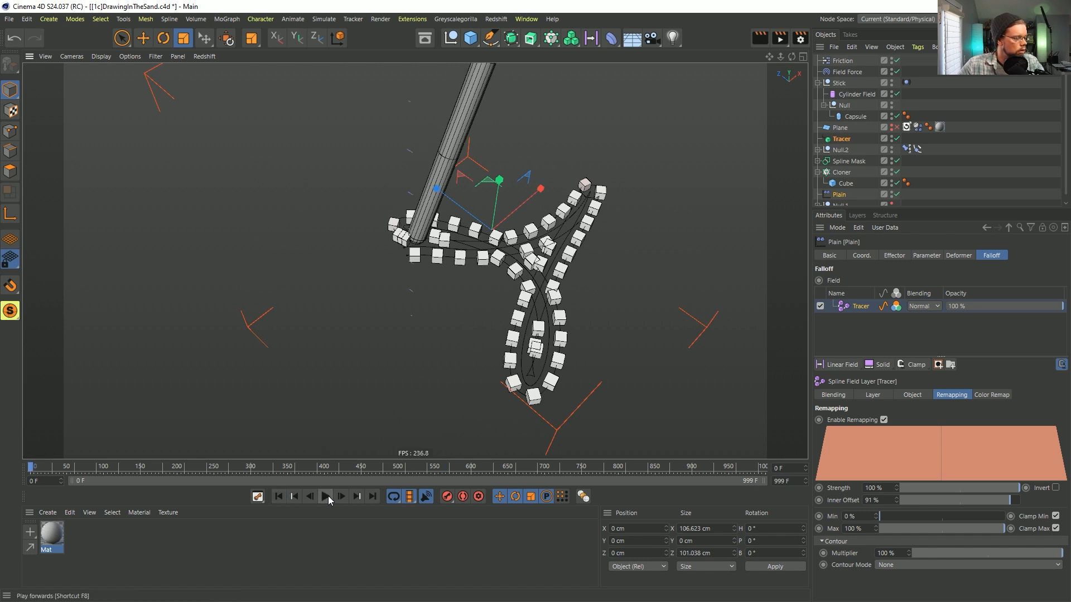
{"action": "left_click", "coordinate": [326, 496]}
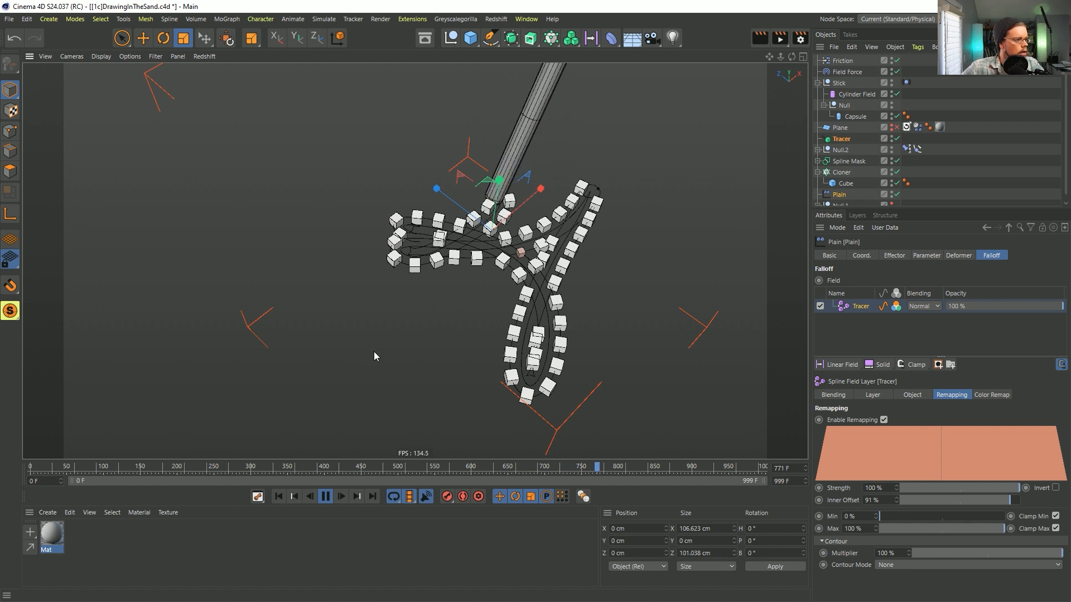
{"action": "left_click", "coordinate": [325, 497]}
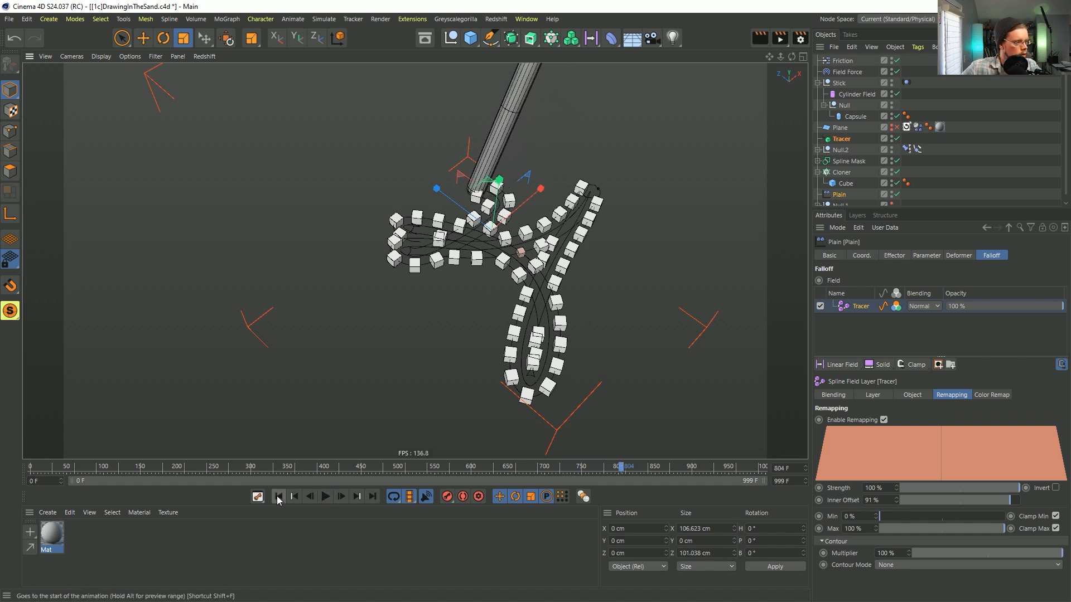
Try an Offset of 11% and an Offset Variation of 34% on the Cloner and play the animation from the start.
{"action": "left_click", "coordinate": [326, 497]}
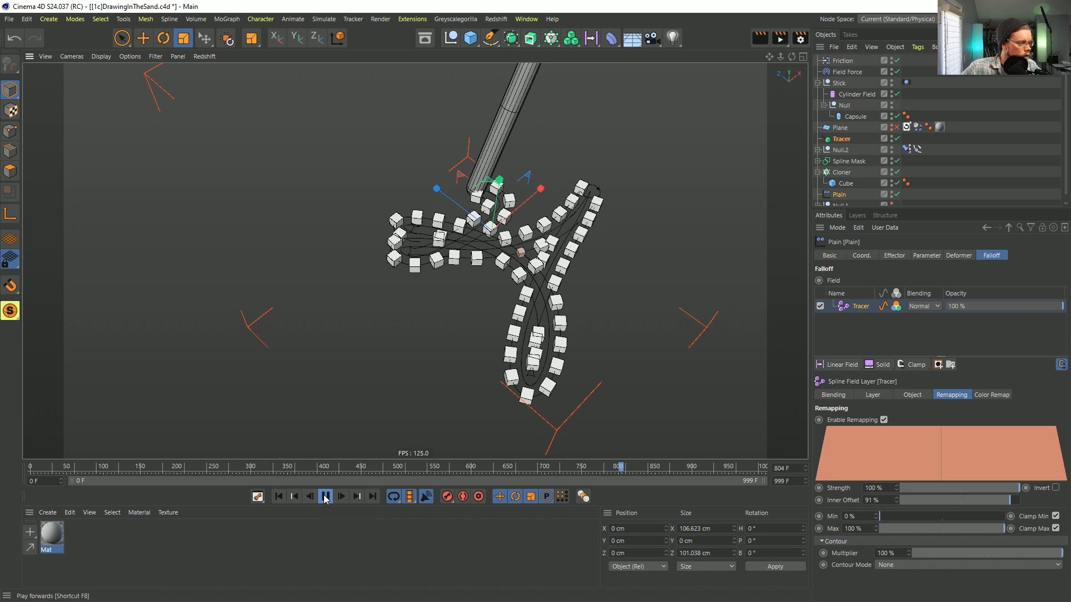
{"action": "left_click", "coordinate": [326, 496]}
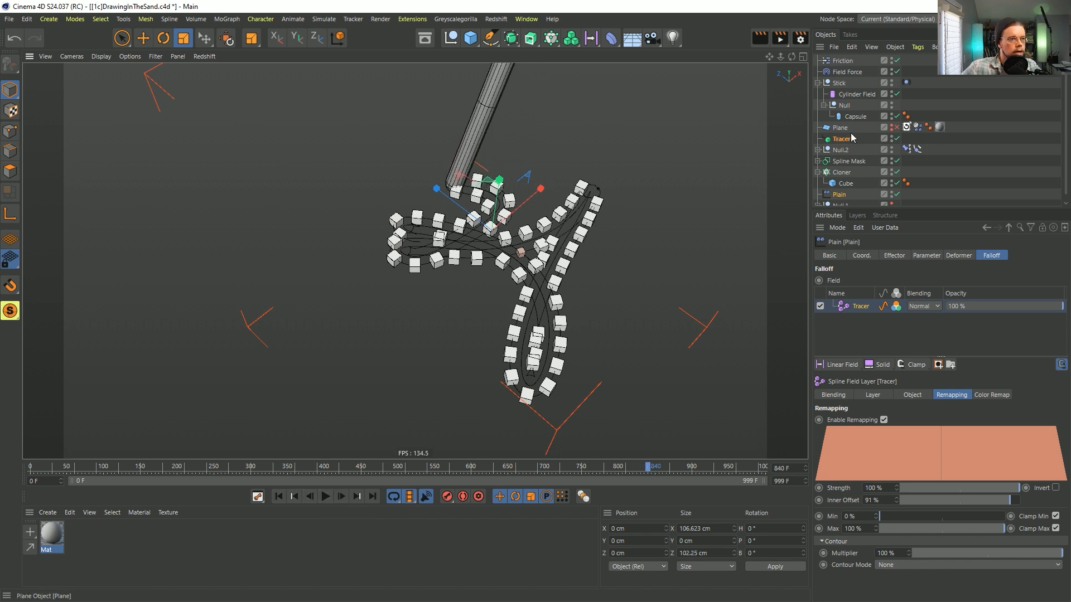
{"action": "left_click", "coordinate": [844, 173]}
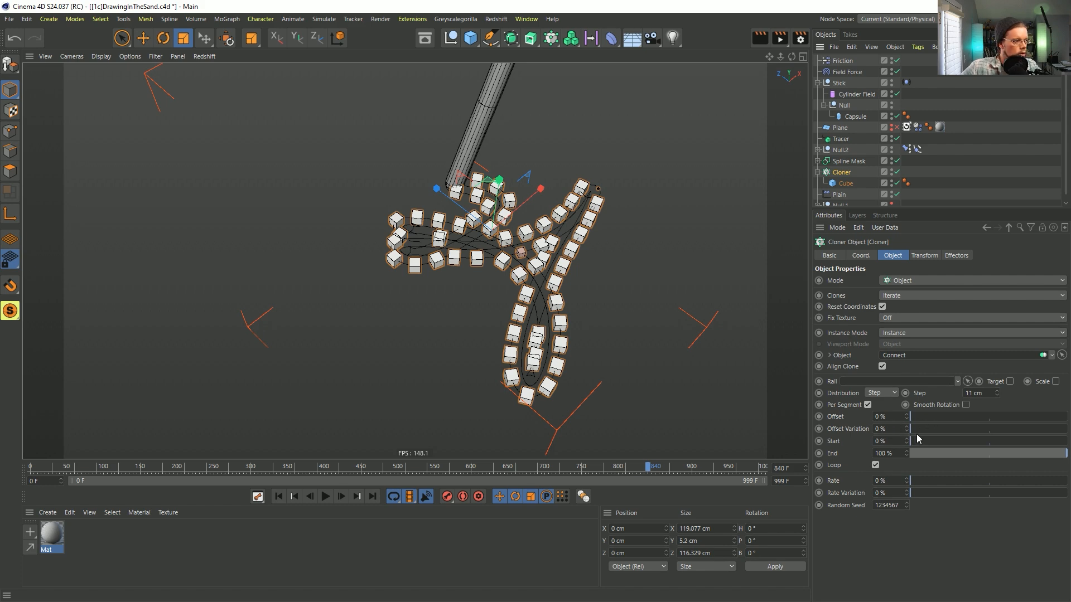
{"action": "left_click_drag", "start_coordinate": [923, 418], "coordinate": [963, 430]}
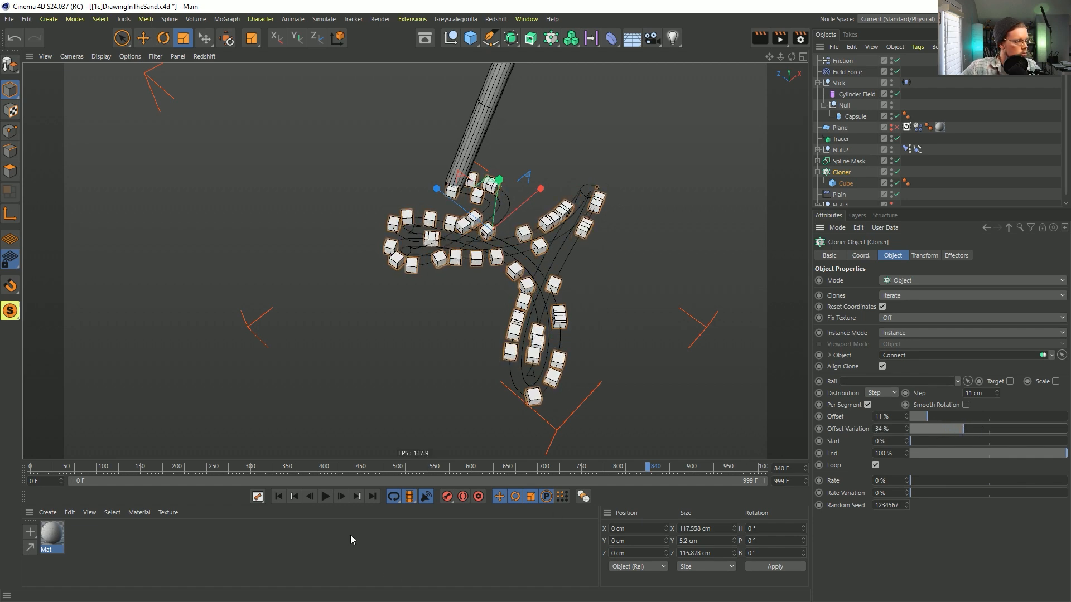
{"action": "left_click", "coordinate": [280, 497]}
{"action": "left_click", "coordinate": [326, 496]}
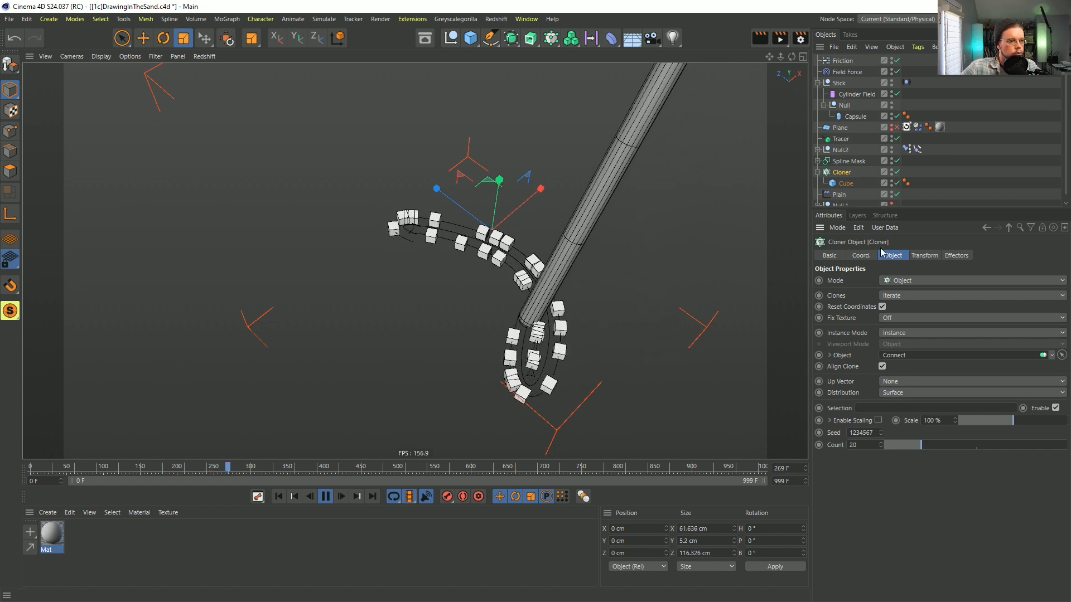
Reset the Cloner's Offset and Offset Variation to 0%, replay the animation and return to frame 0.
{"action": "left_click", "coordinate": [847, 170]}
{"action": "right_click", "coordinate": [906, 418]}
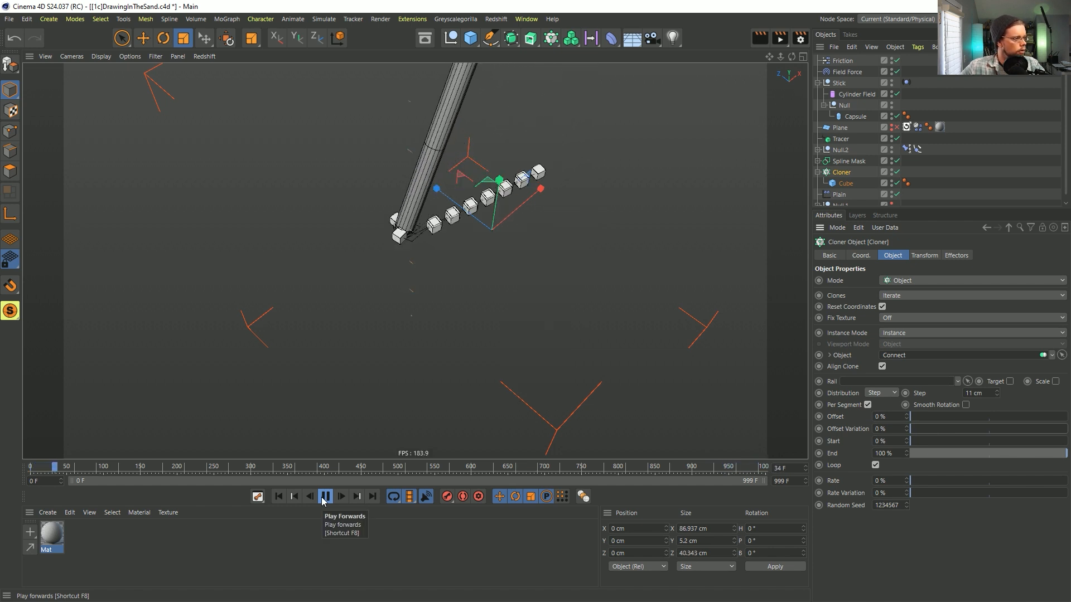
{"action": "left_click", "coordinate": [279, 496]}
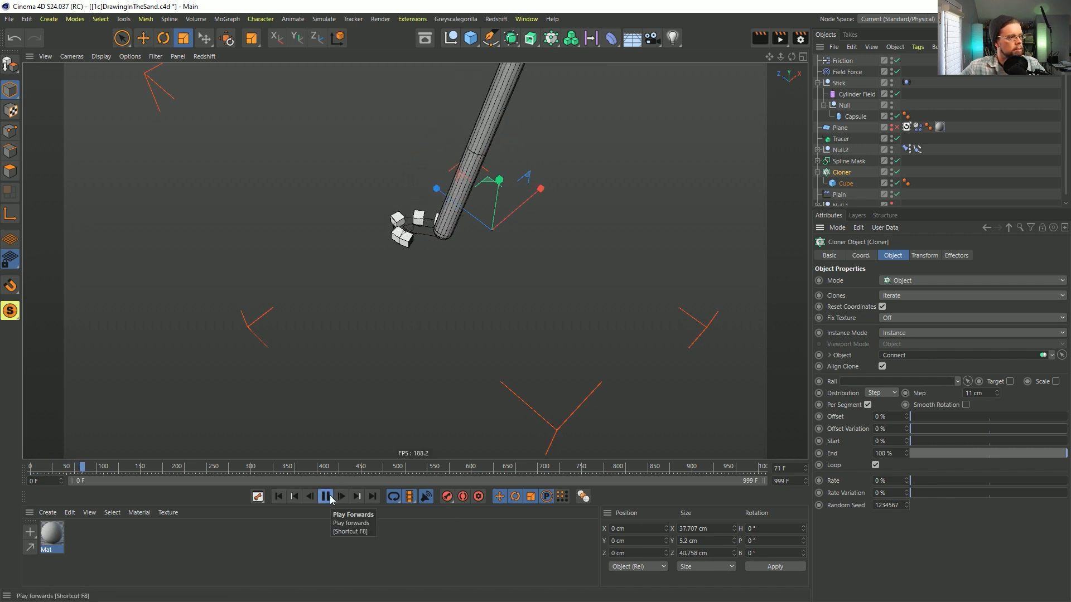
{"action": "left_click", "coordinate": [328, 497]}
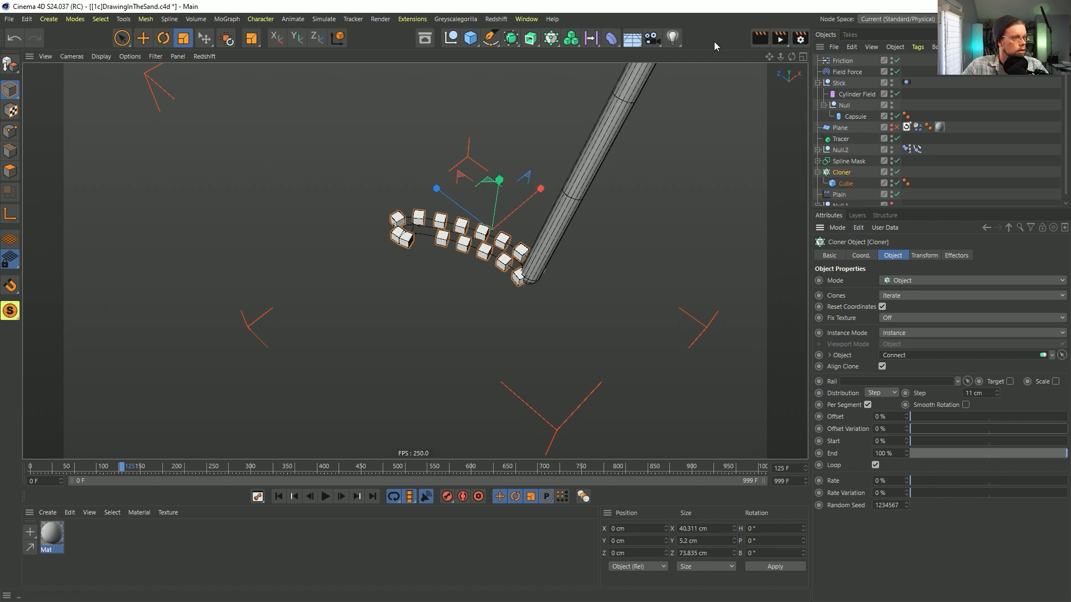
{"action": "left_click", "coordinate": [278, 497]}
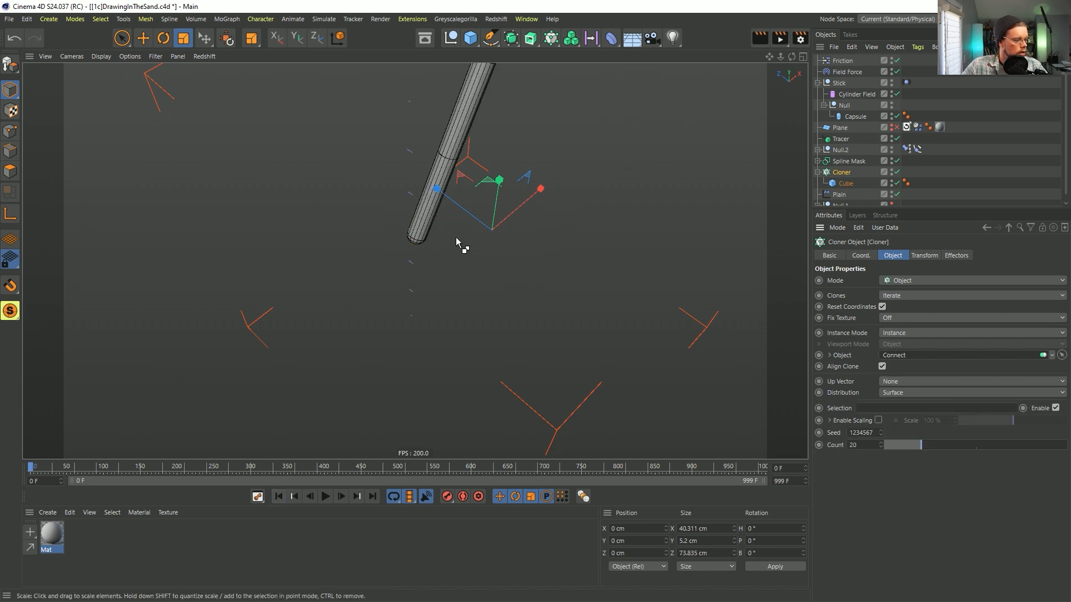
Save the scene as a new version named [1d]DrawingInTheSand.c4d.
{"action": "key", "text": "ctrl+shift+s"}
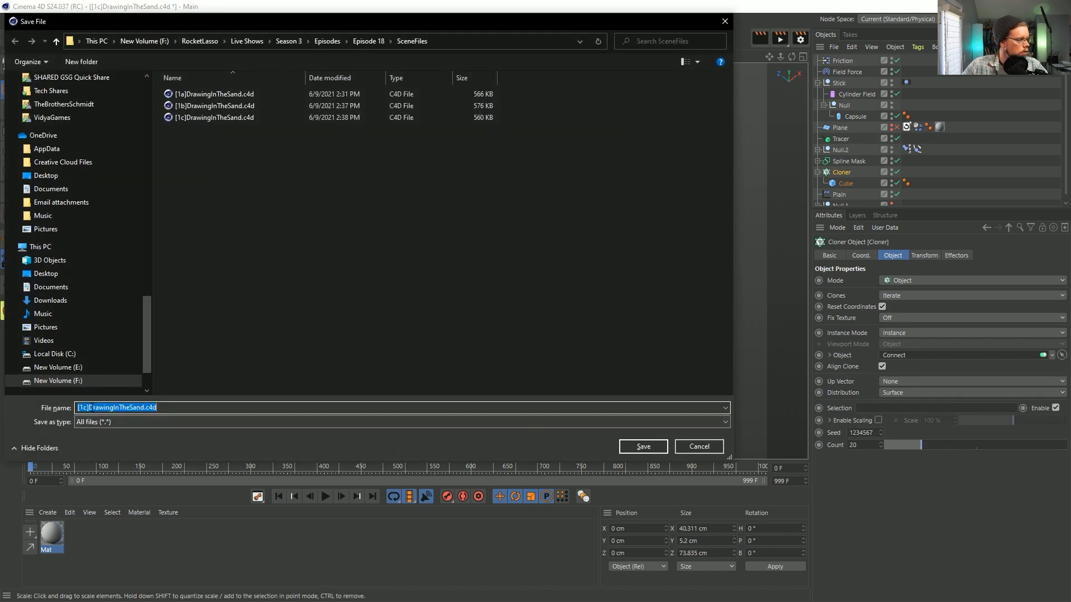
{"action": "left_click_drag", "start_coordinate": [88, 408], "coordinate": [83, 408]}
{"action": "type", "text": "d"}
{"action": "key", "text": "Return"}
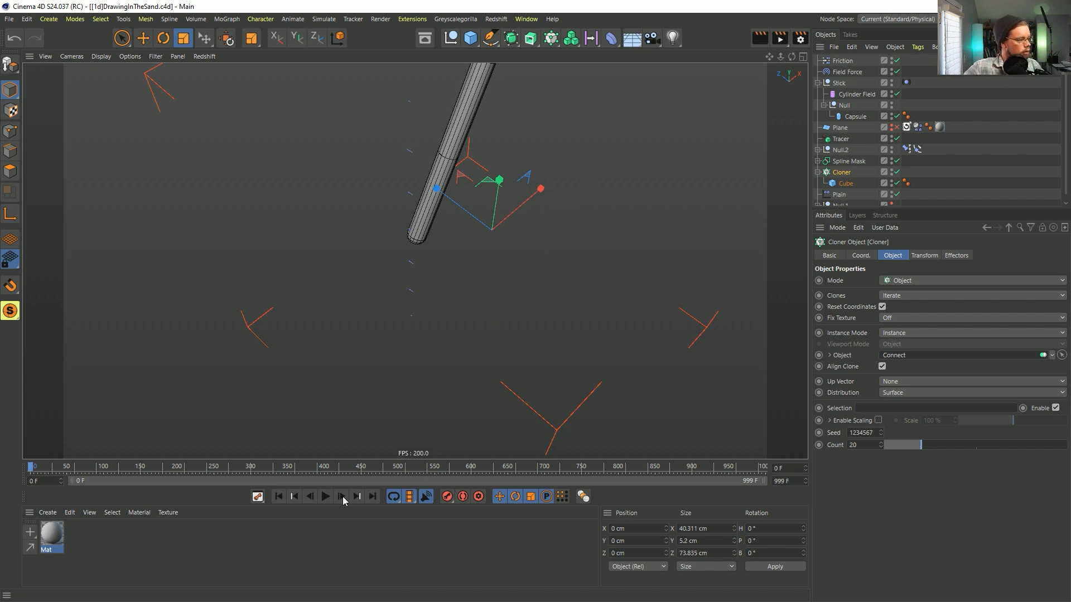
Play the animation to about frame 132 and add a MoGraph Weightmap tag to the Cloner.
{"action": "left_click", "coordinate": [326, 497]}
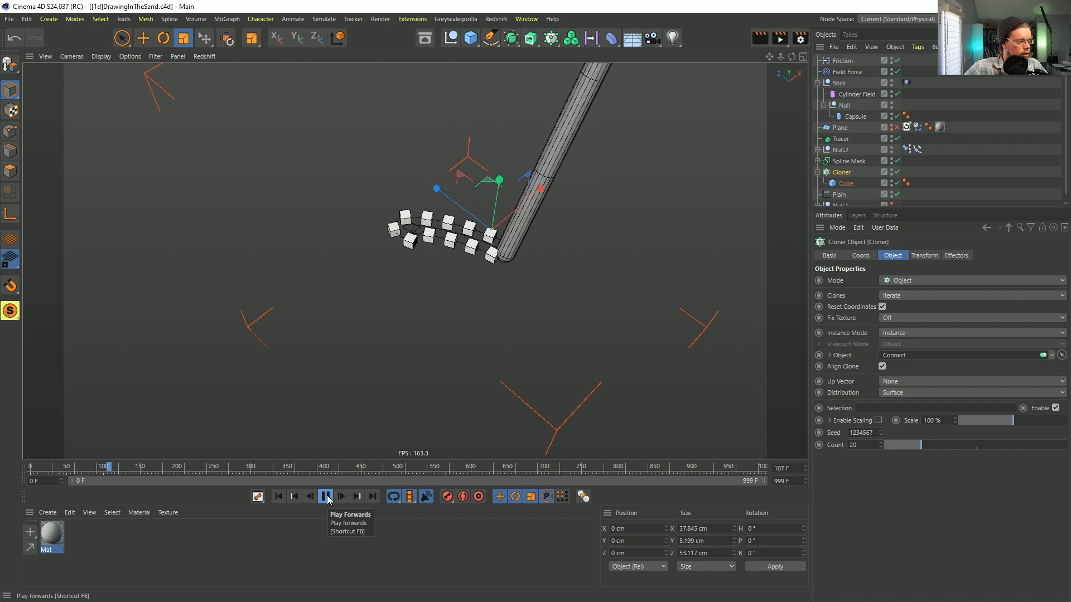
{"action": "left_click", "coordinate": [326, 497]}
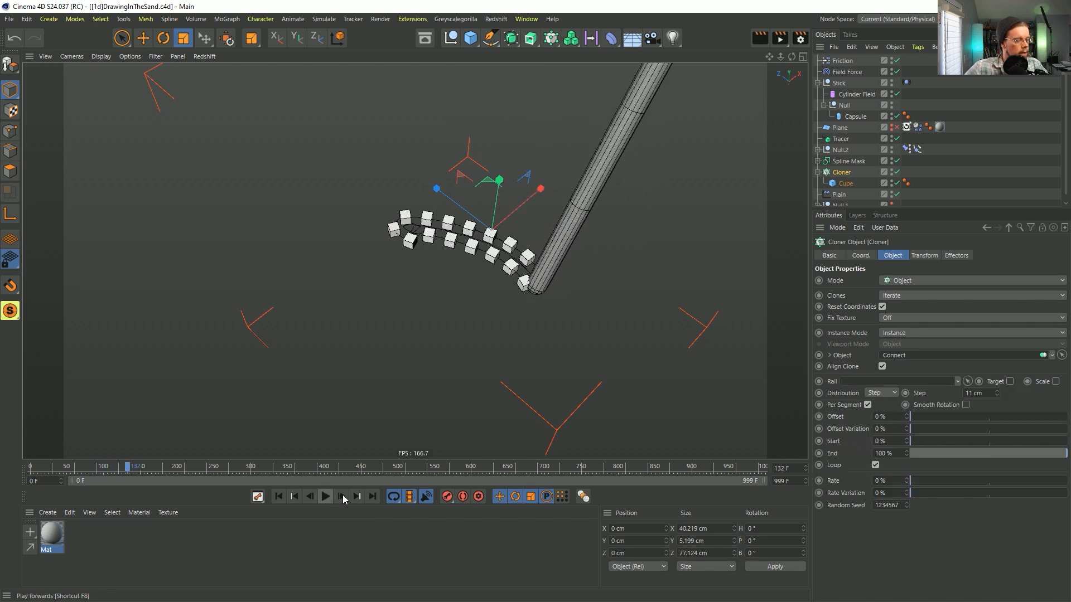
{"action": "right_click", "coordinate": [838, 175]}
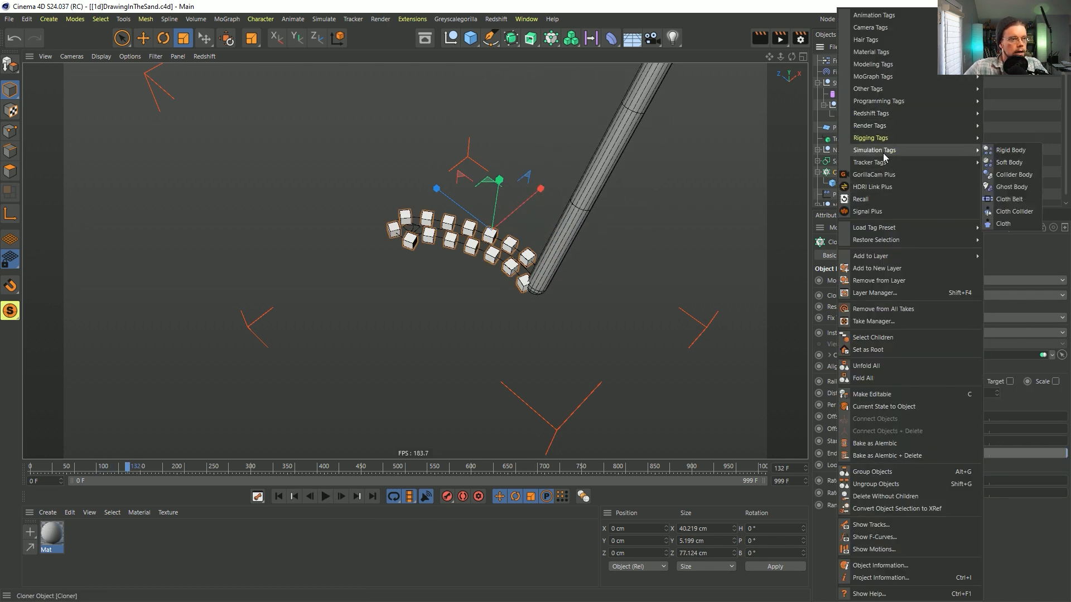
{"action": "mouse_move", "coordinate": [878, 77]}
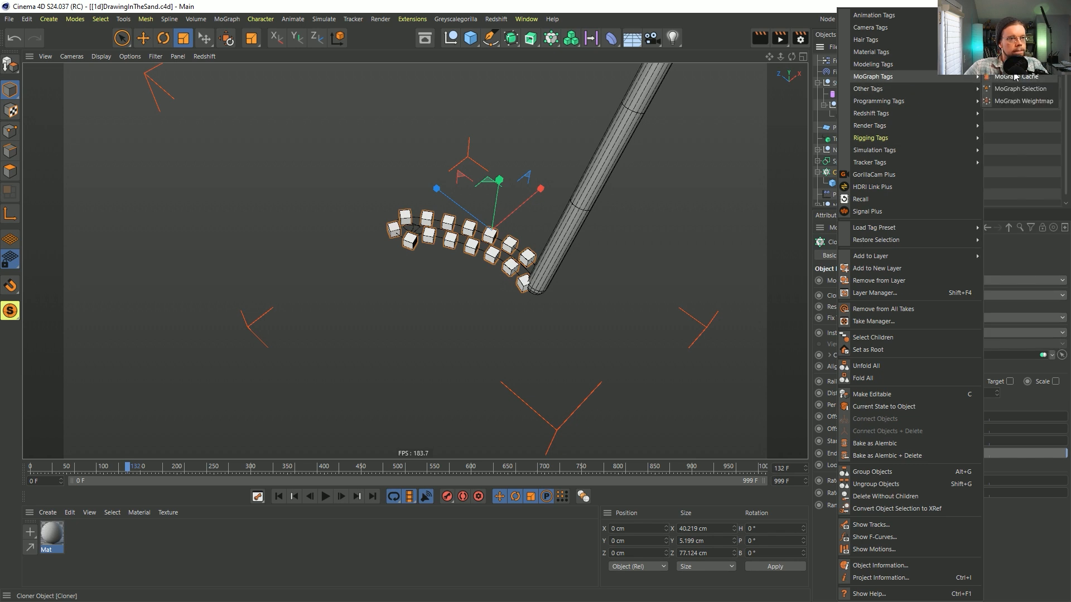
{"action": "left_click", "coordinate": [1020, 101]}
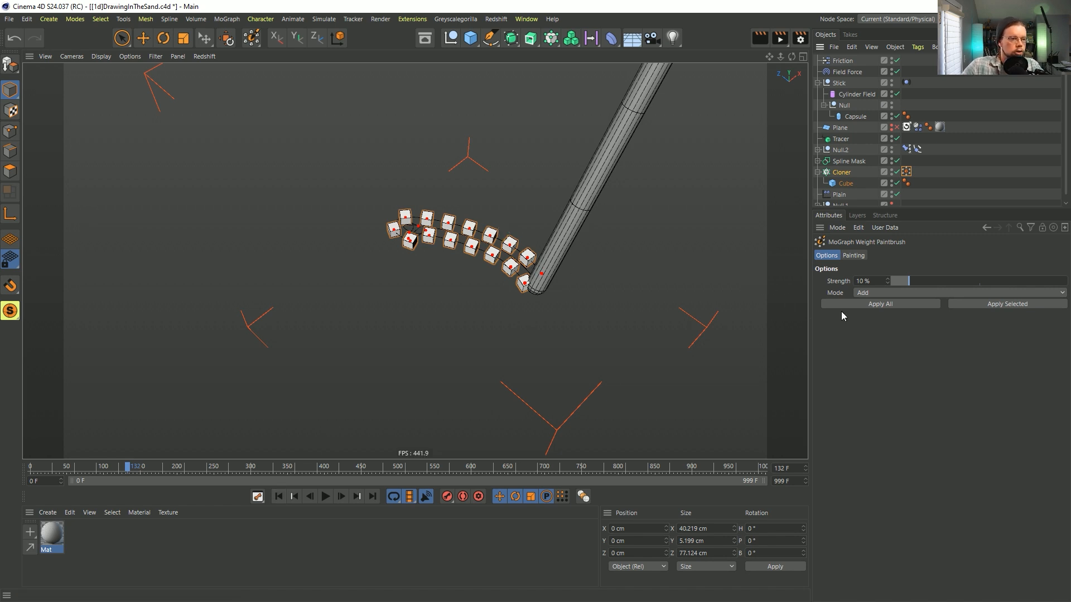
Add a Solid layer to the field list of the Cloner's MoGraph Weightmap tag.
{"action": "left_click", "coordinate": [908, 183]}
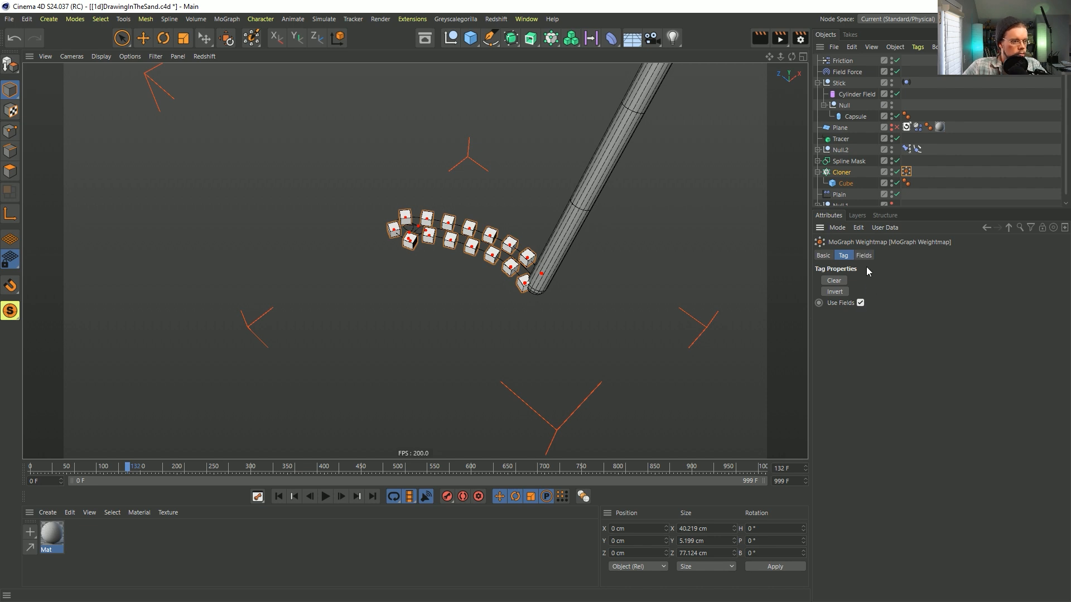
{"action": "left_click", "coordinate": [864, 255]}
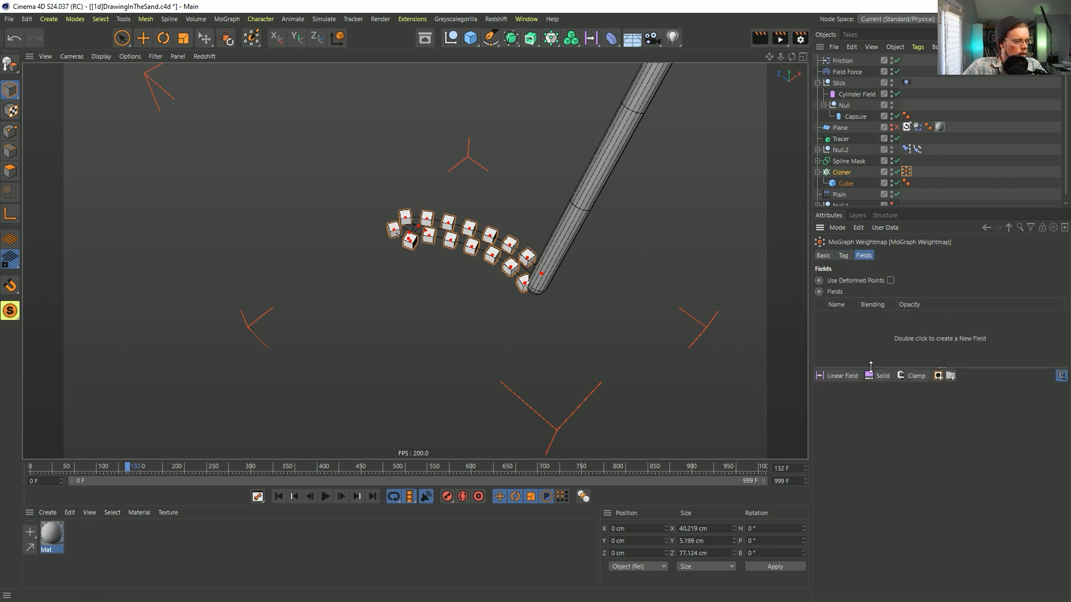
{"action": "left_click", "coordinate": [841, 378]}
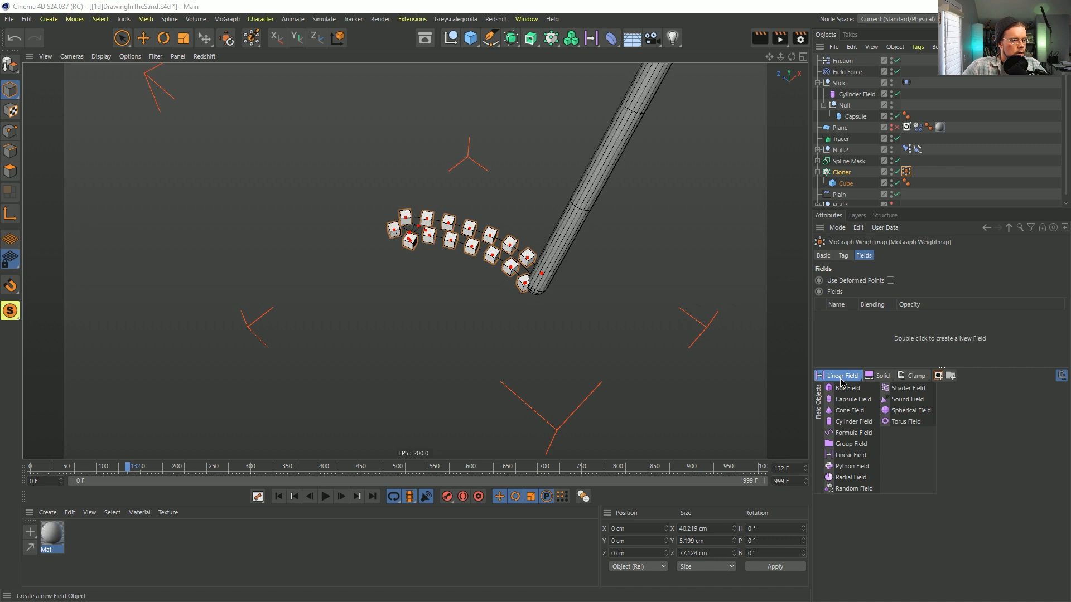
{"action": "left_click", "coordinate": [976, 402]}
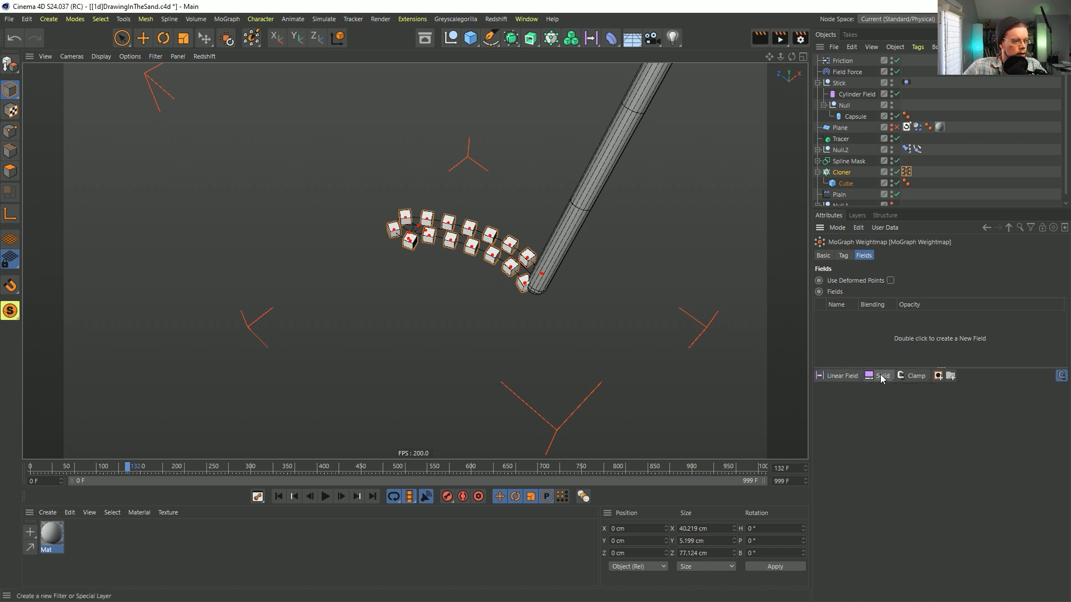
{"action": "left_click", "coordinate": [881, 376]}
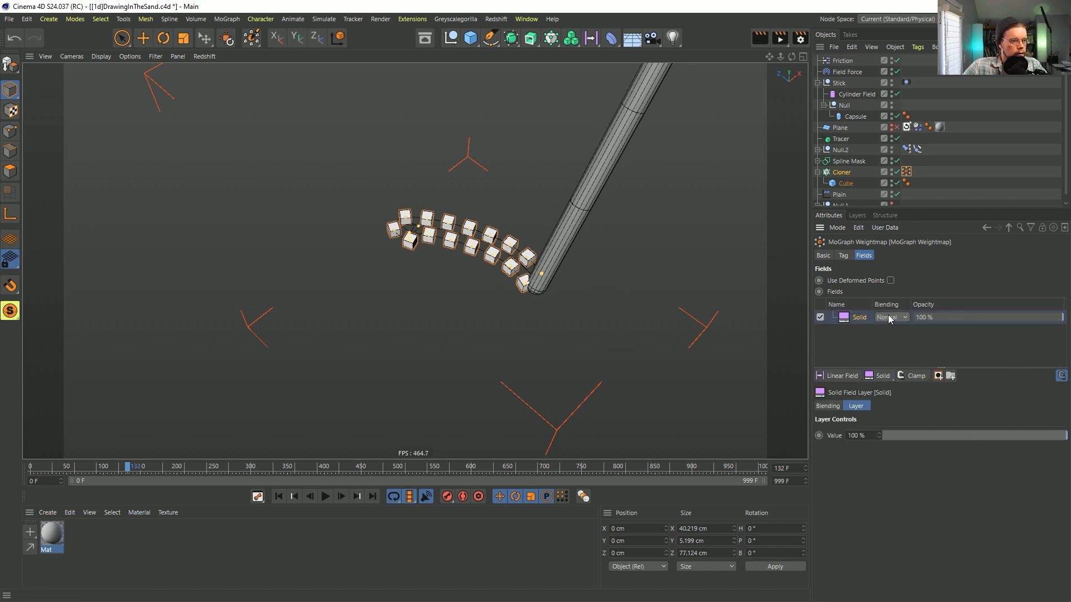
Add a Freeze layer above the Solid layer and set its blending to Add.
{"action": "left_click", "coordinate": [908, 377]}
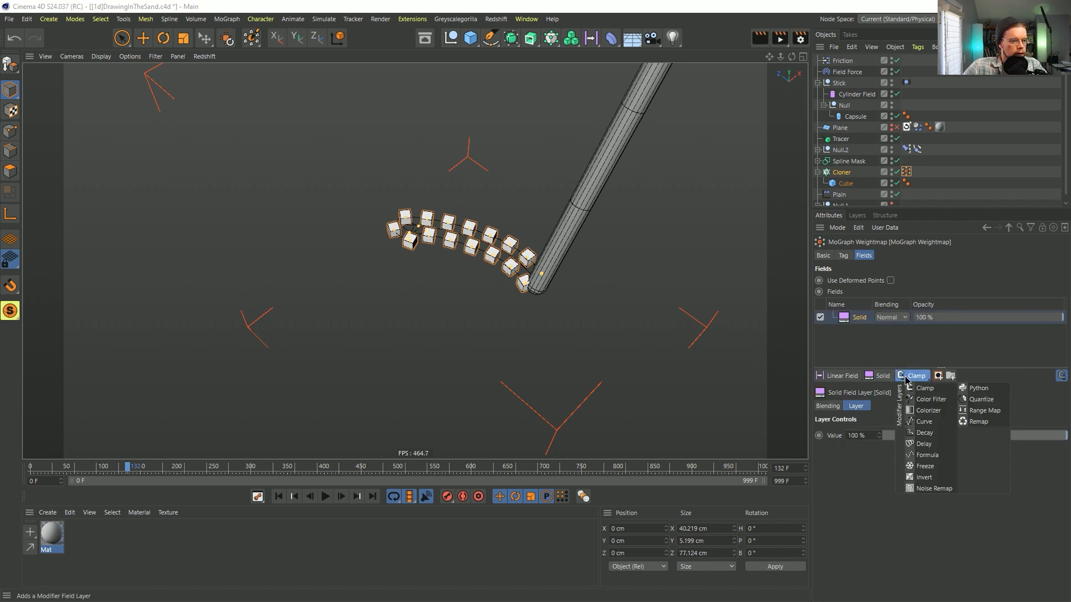
{"action": "left_click", "coordinate": [925, 467]}
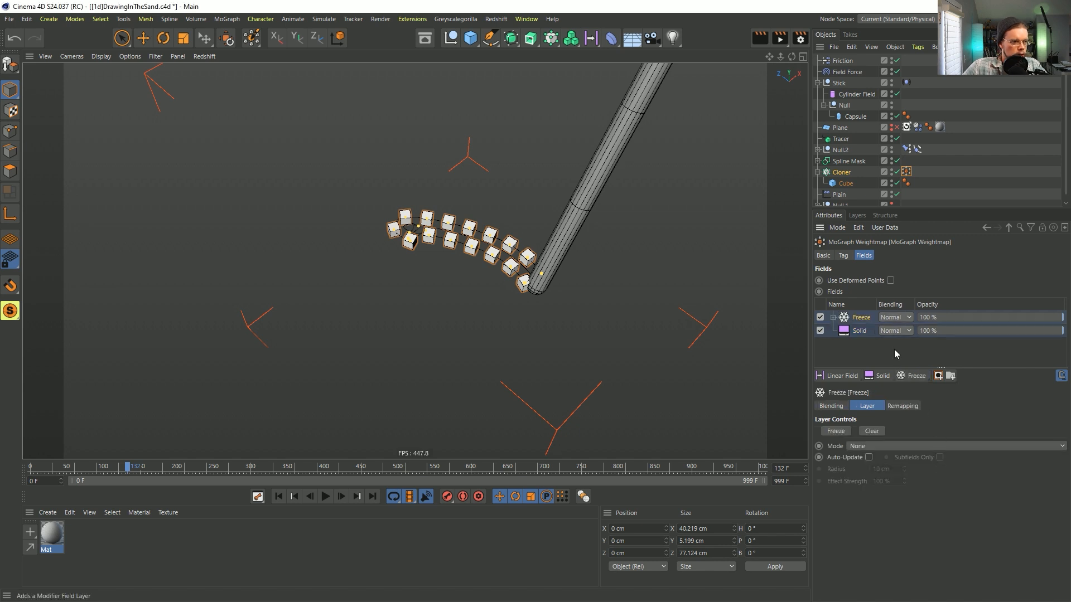
{"action": "left_click", "coordinate": [897, 319]}
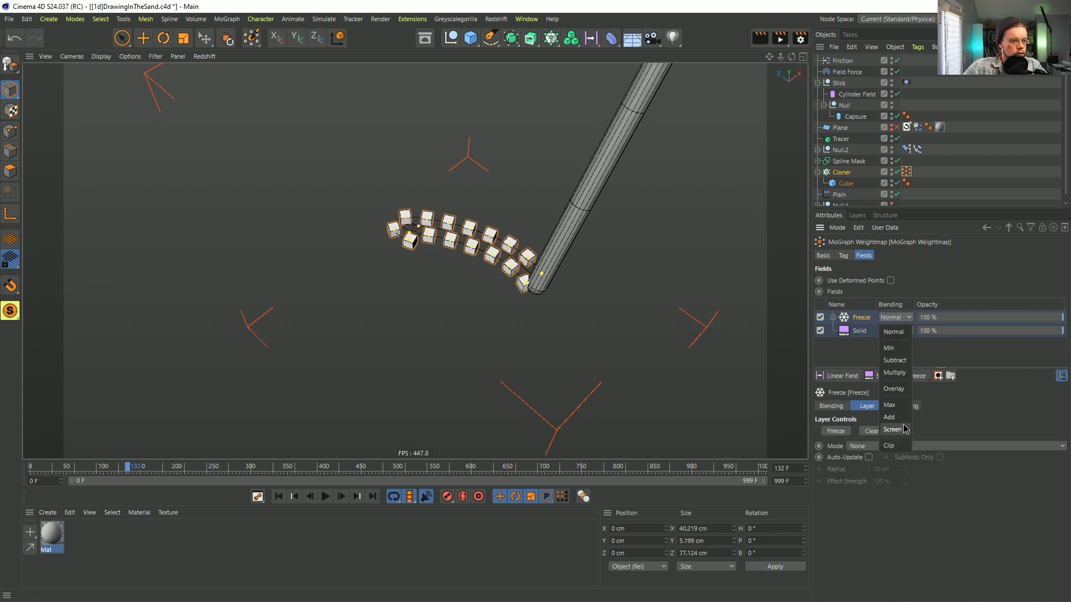
Enable Auto-Update and Subfields Only on the Freeze layer and set its Mode to Max.
{"action": "left_click", "coordinate": [868, 457]}
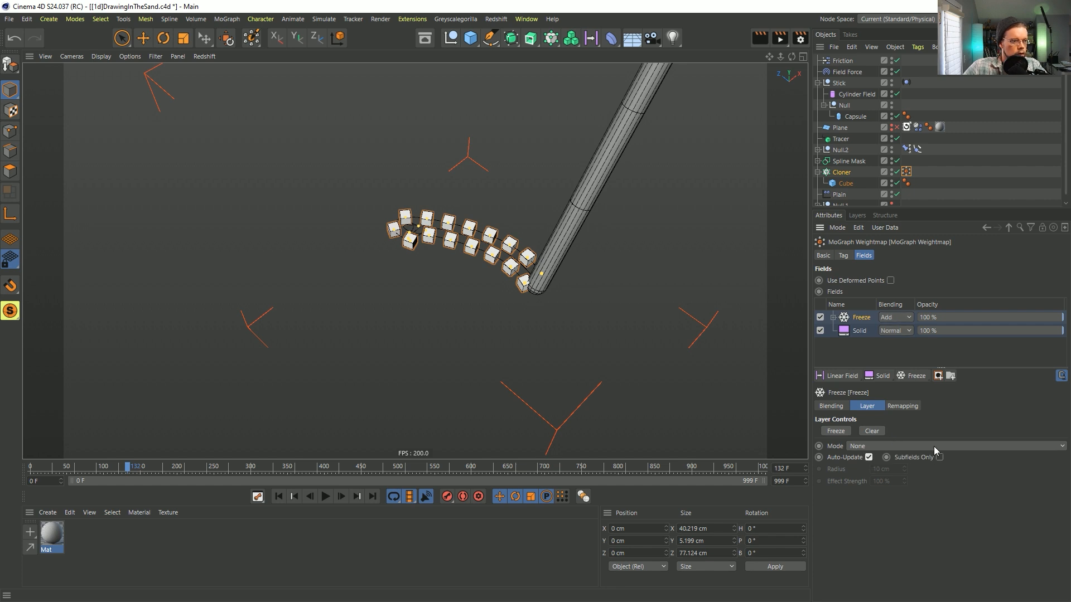
{"action": "left_click", "coordinate": [834, 317]}
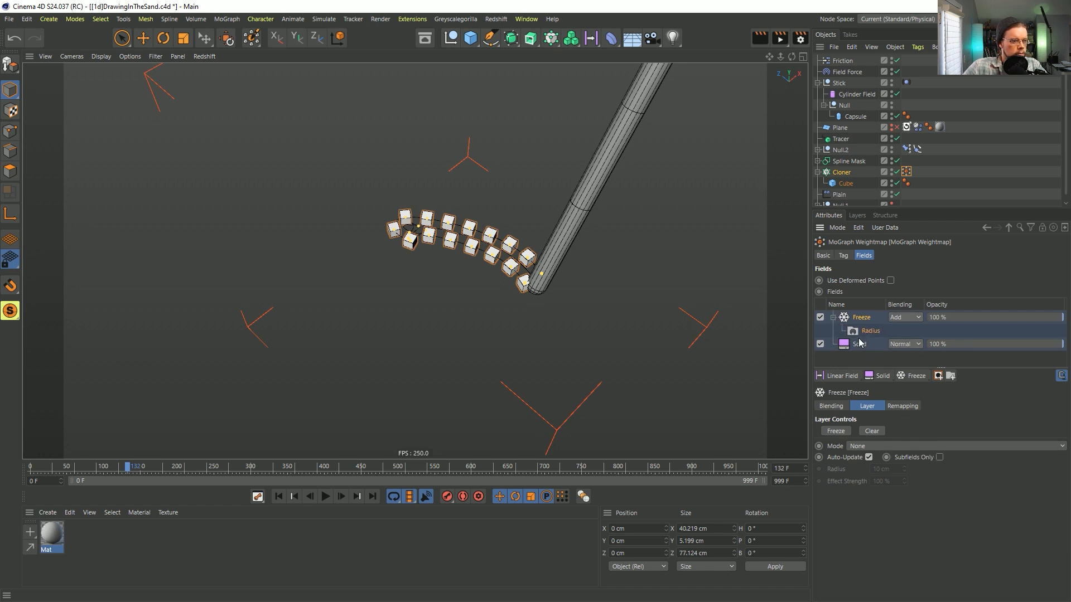
{"action": "left_click", "coordinate": [940, 457]}
{"action": "left_click", "coordinate": [881, 446]}
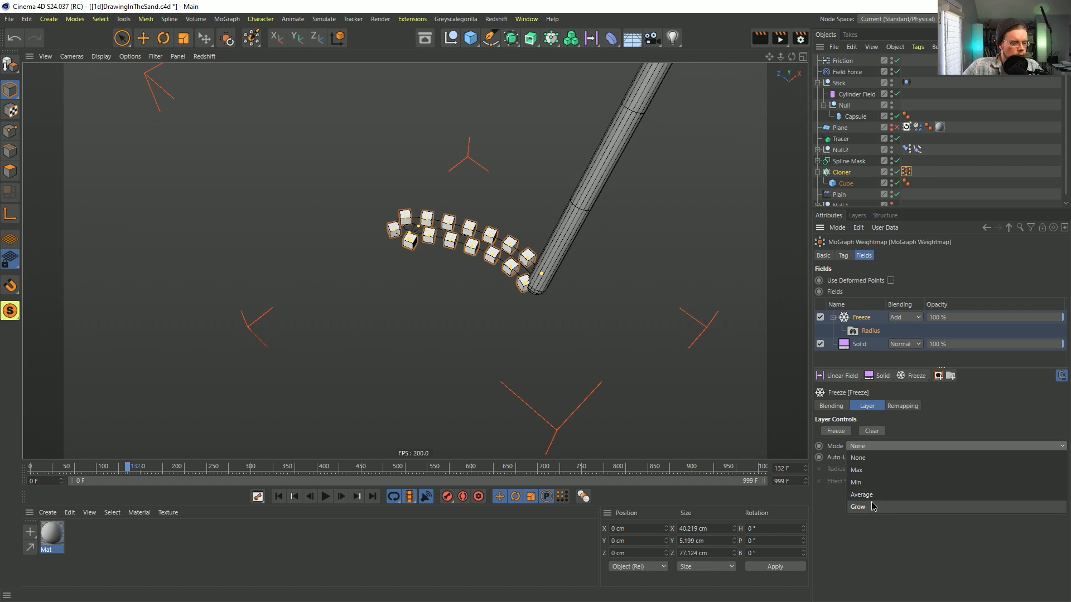
{"action": "left_click", "coordinate": [861, 470]}
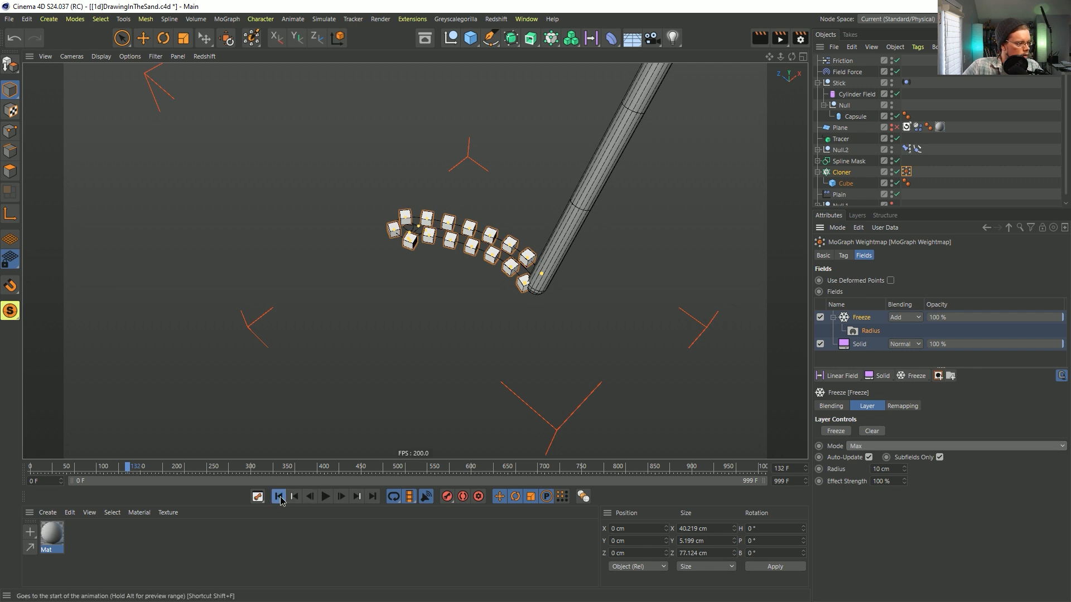
Set the Solid layer's Value to 5% during playback and replay the animation from the start to check the clone weights.
{"action": "left_click", "coordinate": [280, 496]}
{"action": "left_click", "coordinate": [326, 496]}
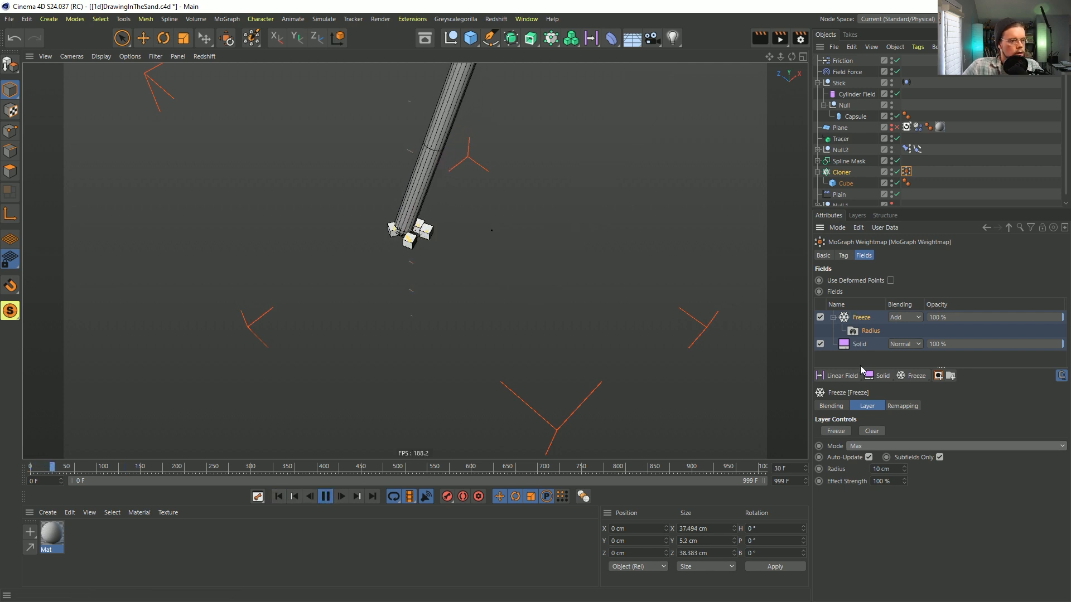
{"action": "left_click", "coordinate": [859, 344]}
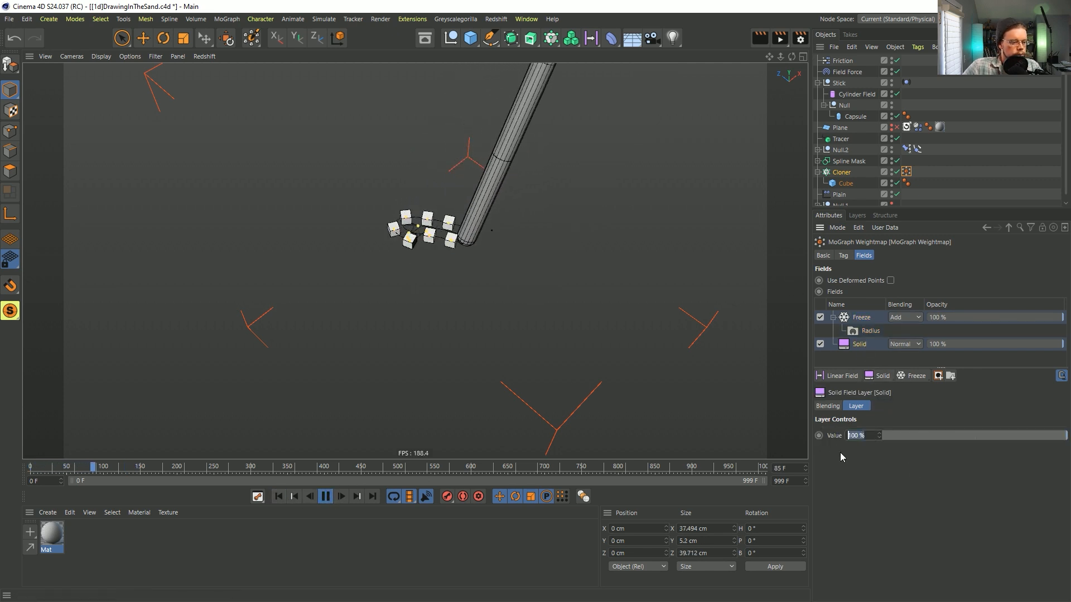
{"action": "type", "text": "5"}
{"action": "key", "text": "Return"}
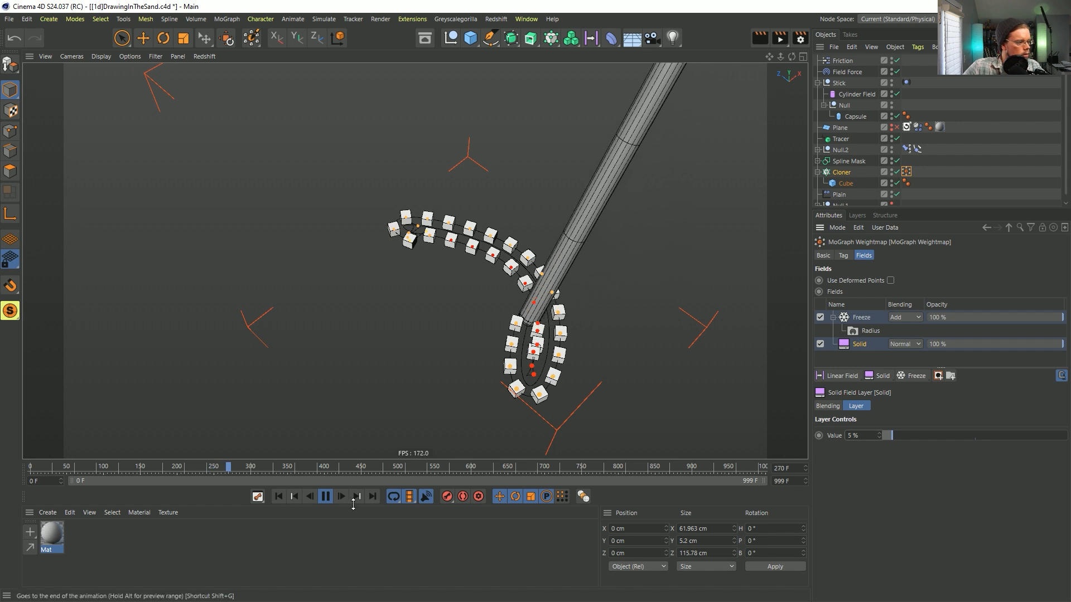
{"action": "left_click", "coordinate": [279, 496]}
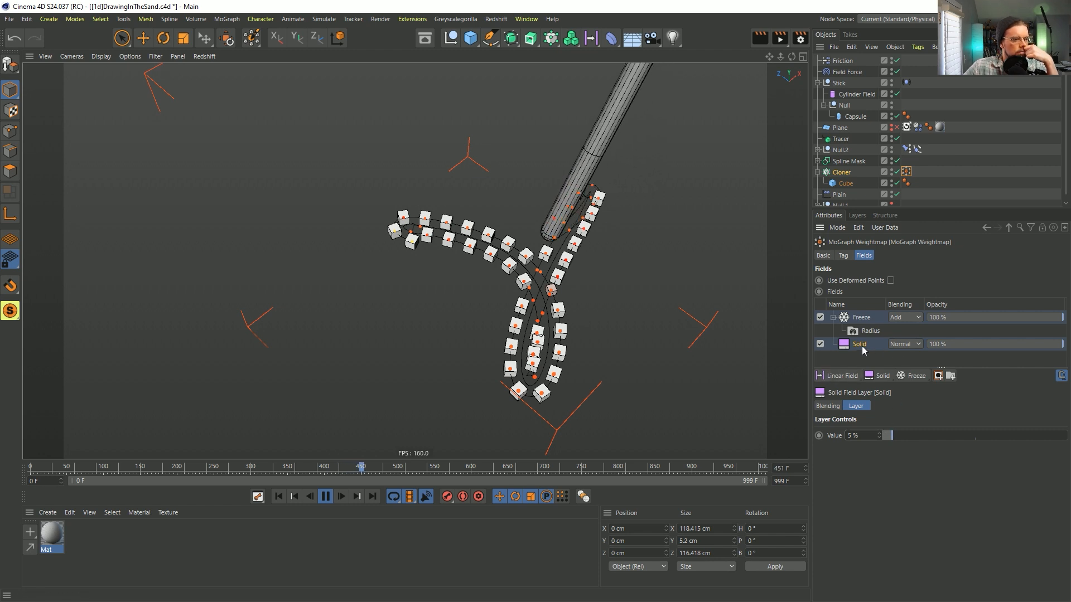
Move the Solid layer above Freeze, turn off Freeze's Subfields Only and set the Solid layer's blending to Add.
{"action": "left_click_drag", "start_coordinate": [855, 344], "coordinate": [861, 312]}
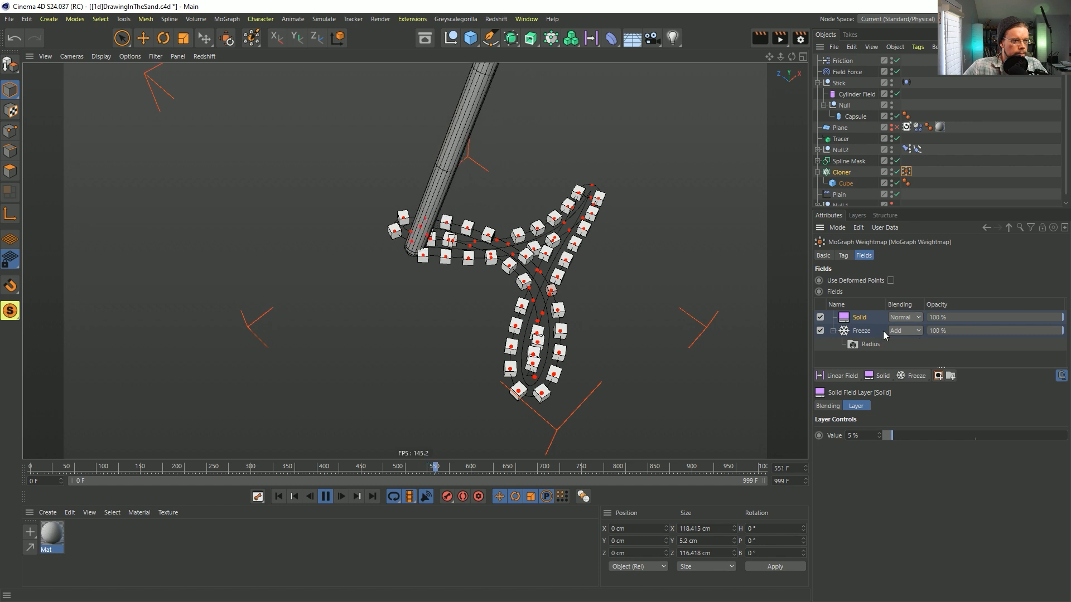
{"action": "left_click", "coordinate": [876, 330]}
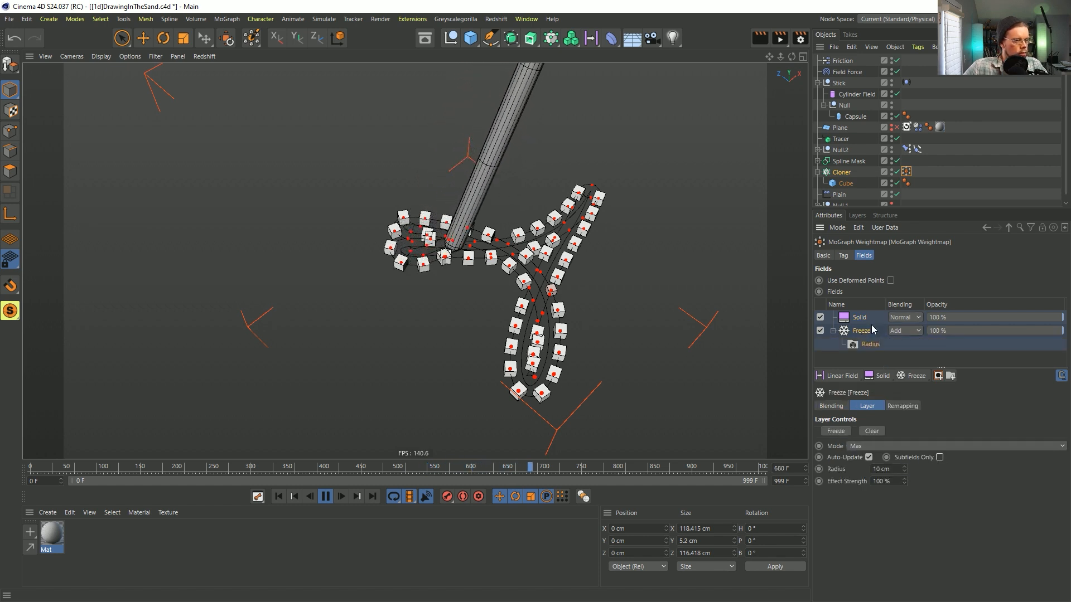
{"action": "left_click", "coordinate": [904, 318]}
{"action": "left_click", "coordinate": [900, 417]}
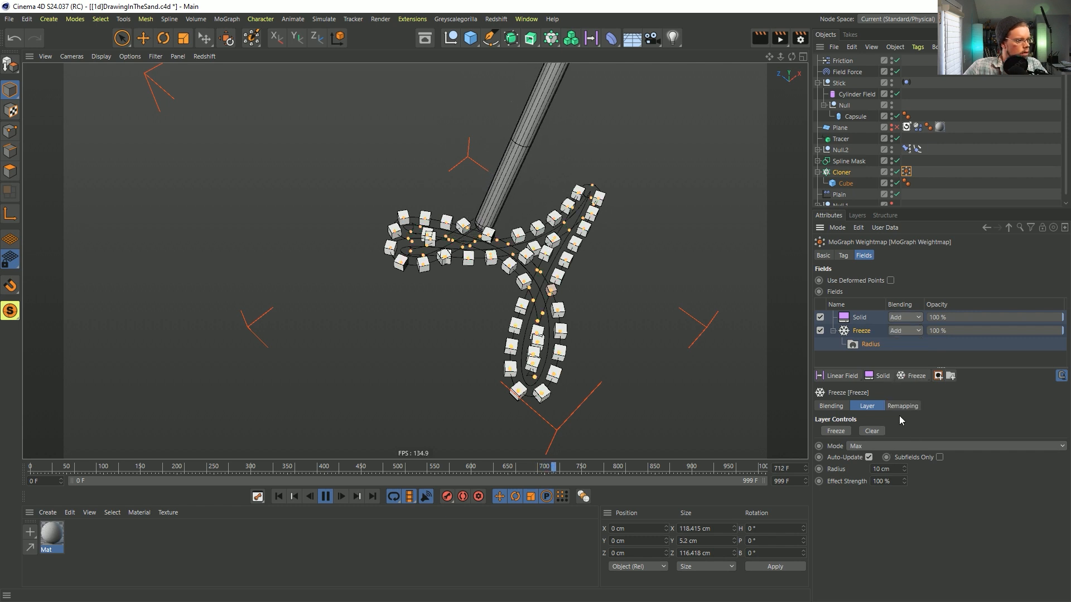
Replay the animation from the start and set the Freeze layer's blending to Normal.
{"action": "left_click", "coordinate": [280, 496]}
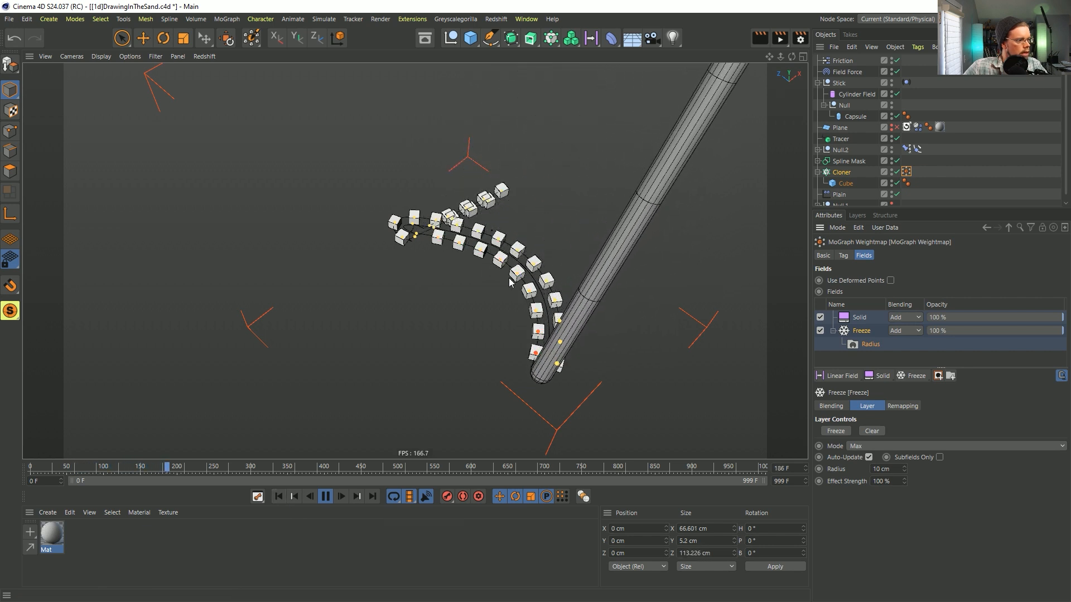
{"action": "left_click", "coordinate": [905, 330]}
{"action": "left_click", "coordinate": [907, 350]}
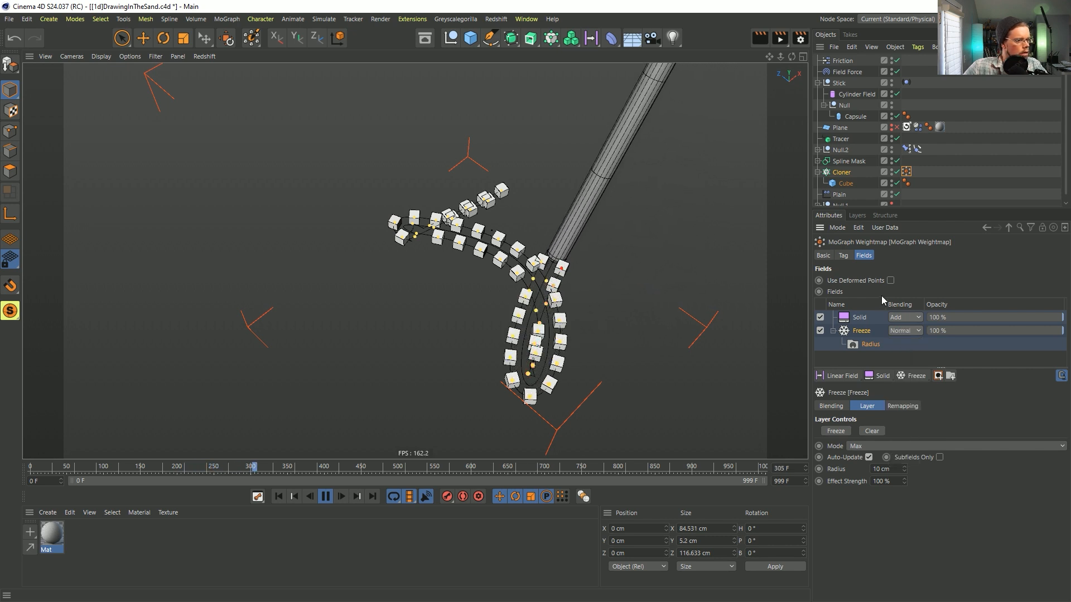
{"action": "left_click", "coordinate": [833, 331]}
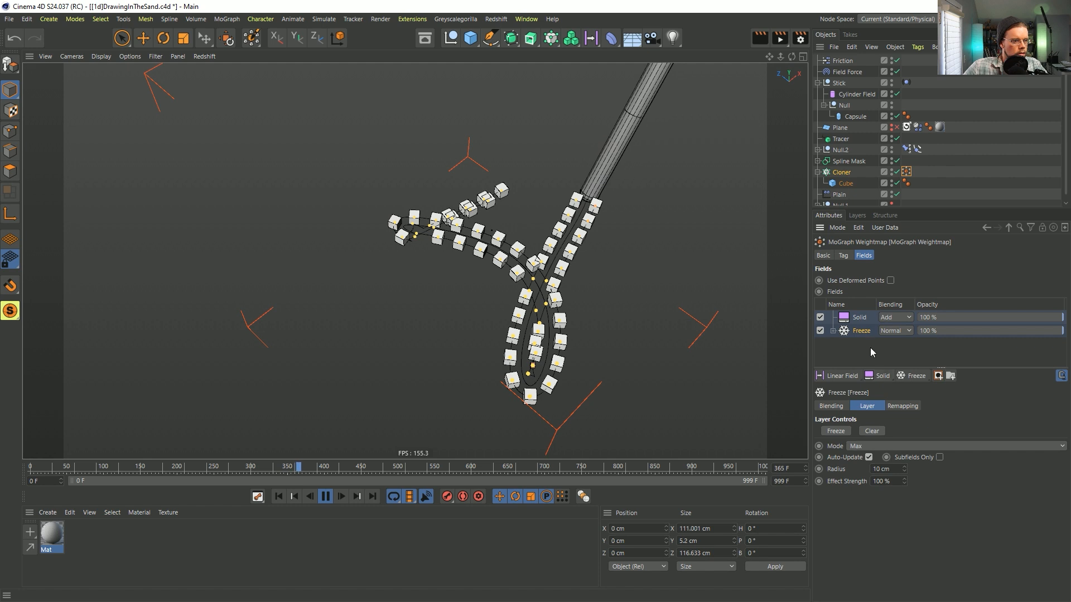
{"action": "left_click", "coordinate": [833, 331]}
Add a second Solid layer with Value 0% below Freeze, blending Normal, and set the upper Solid's Value to 1%.
{"action": "left_click", "coordinate": [879, 376]}
{"action": "left_click", "coordinate": [833, 345]}
{"action": "left_click_drag", "start_coordinate": [859, 318], "coordinate": [857, 356]}
{"action": "left_click", "coordinate": [894, 345]}
{"action": "left_click", "coordinate": [894, 358]}
{"action": "left_click_drag", "start_coordinate": [899, 439], "coordinate": [711, 432]}
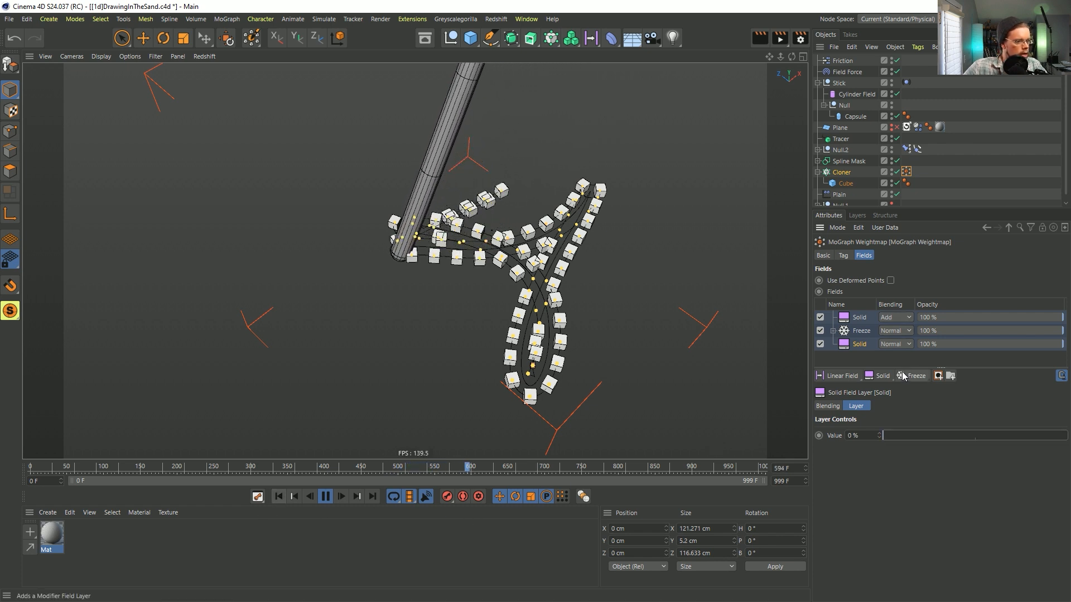
{"action": "left_click", "coordinate": [859, 318]}
{"action": "left_click_drag", "start_coordinate": [886, 440], "coordinate": [884, 438]}
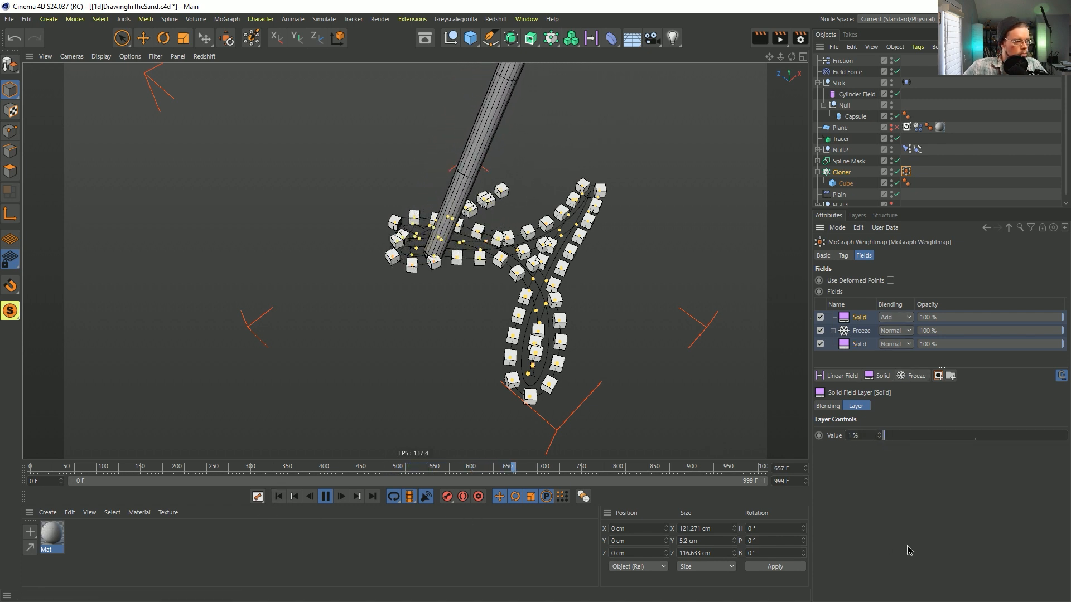
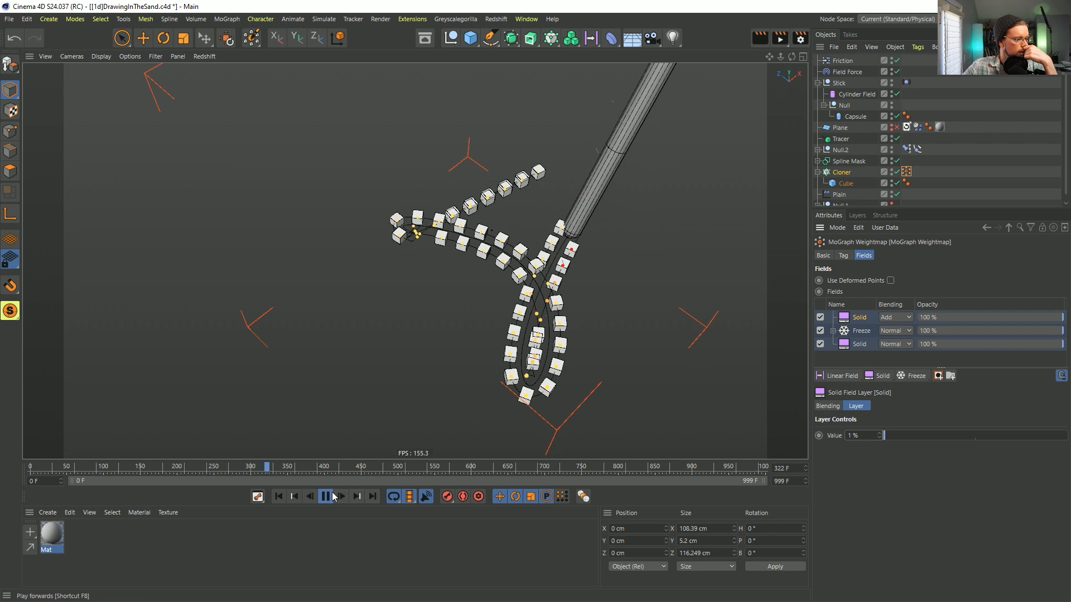
Stop and rewind the animation, and try removing the MoGraph Weightmap tag from the Cloner.
{"action": "left_click", "coordinate": [326, 497]}
{"action": "left_click", "coordinate": [279, 497]}
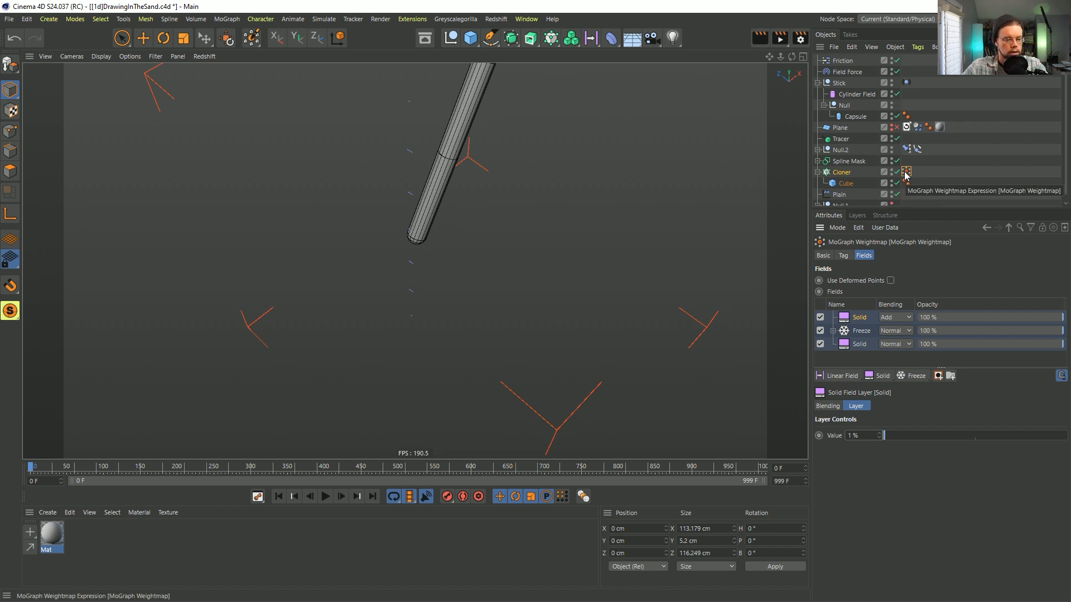
{"action": "key", "text": "Delete"}
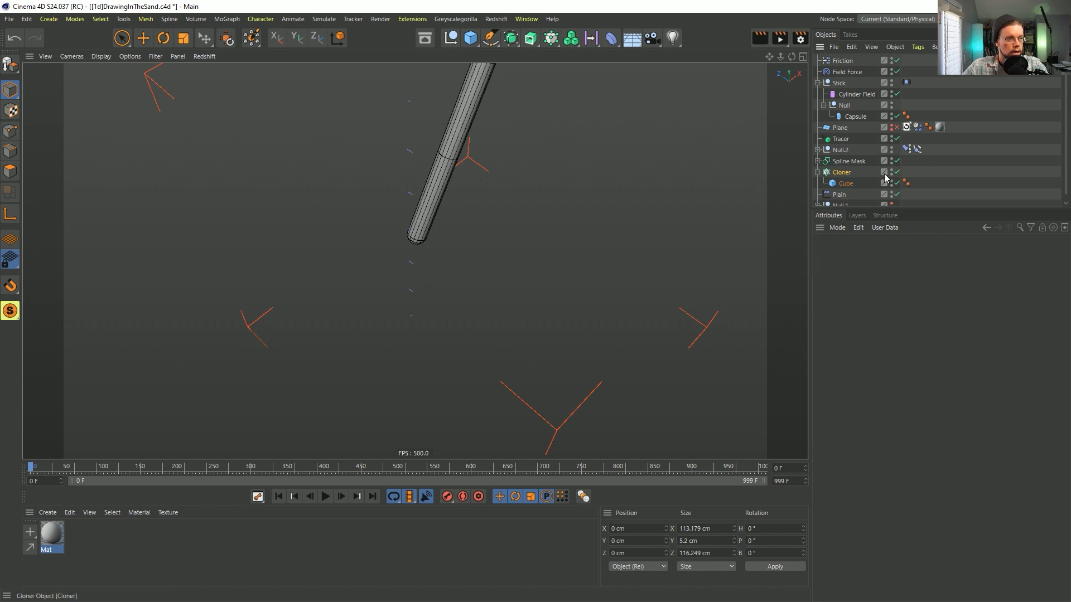
{"action": "left_click", "coordinate": [844, 173]}
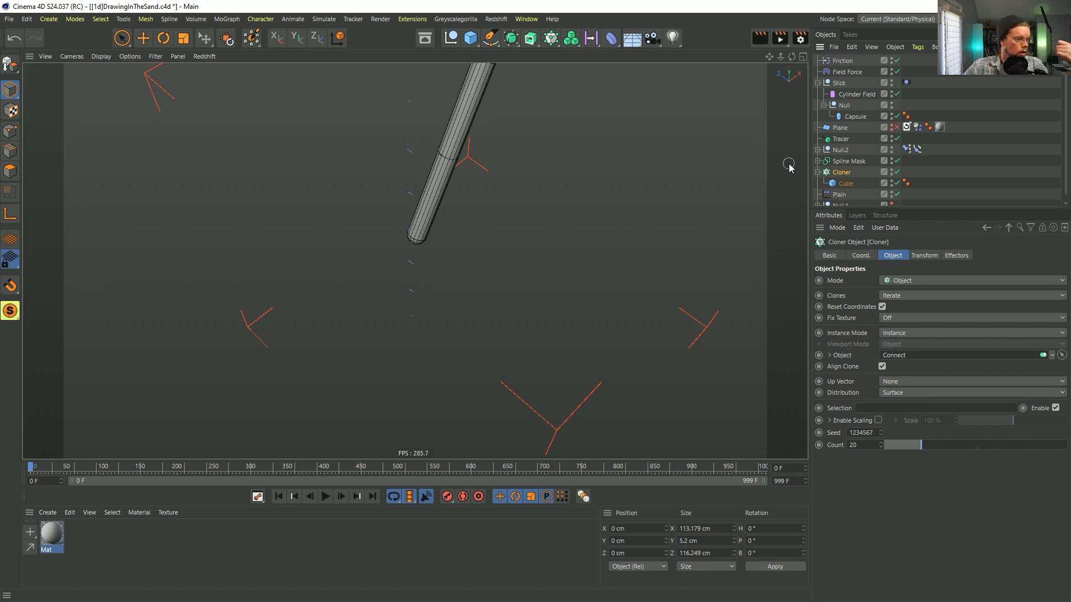
{"action": "left_click", "coordinate": [326, 497]}
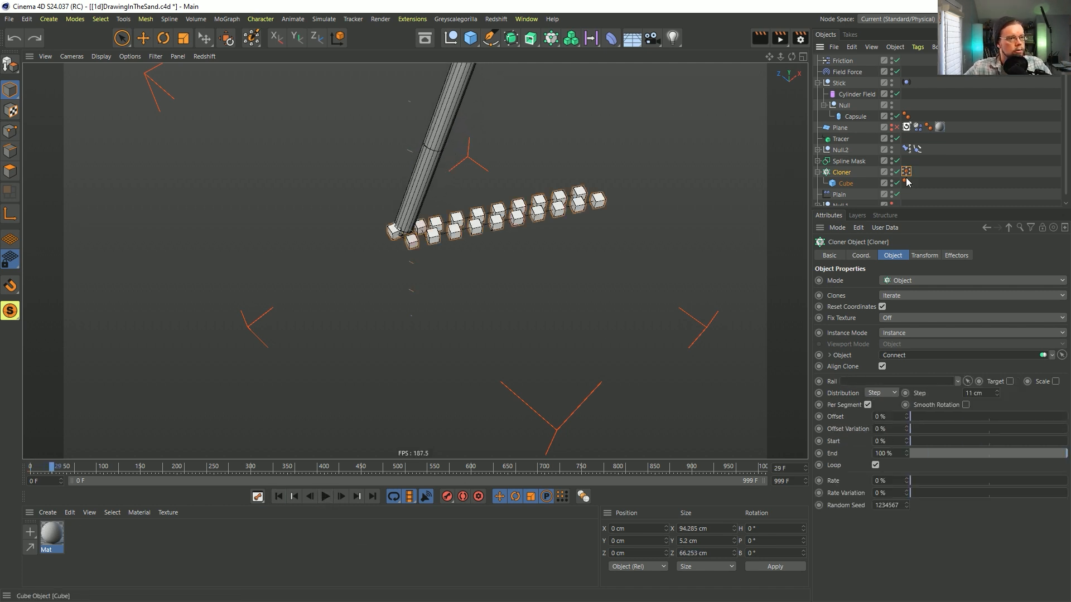
Delete all field layers from the Cloner's MoGraph Weightmap and return to the first frame.
{"action": "left_click", "coordinate": [907, 171]}
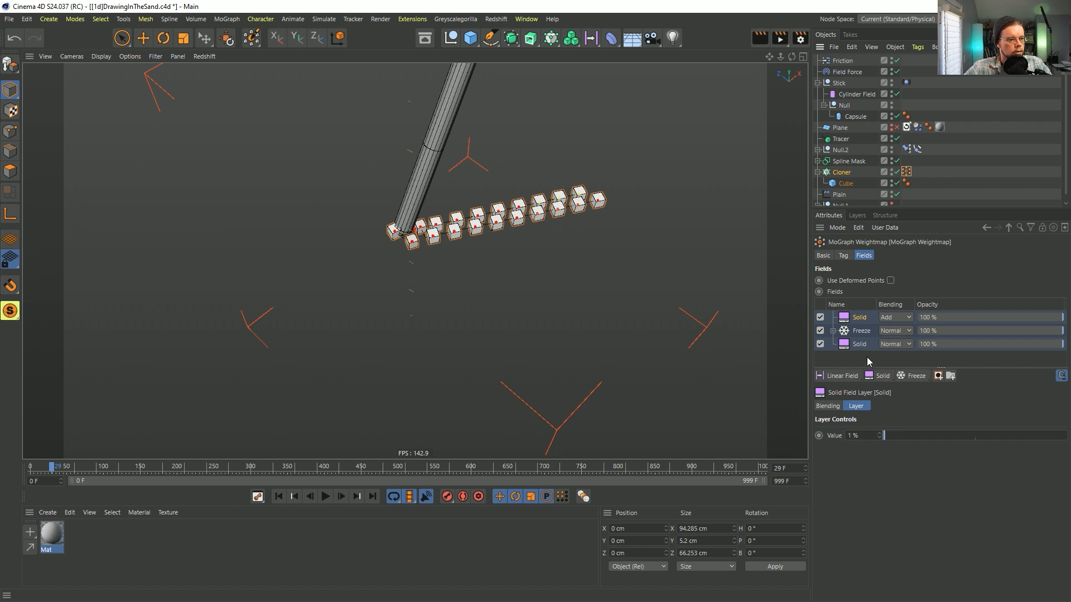
{"action": "key", "text": "Delete"}
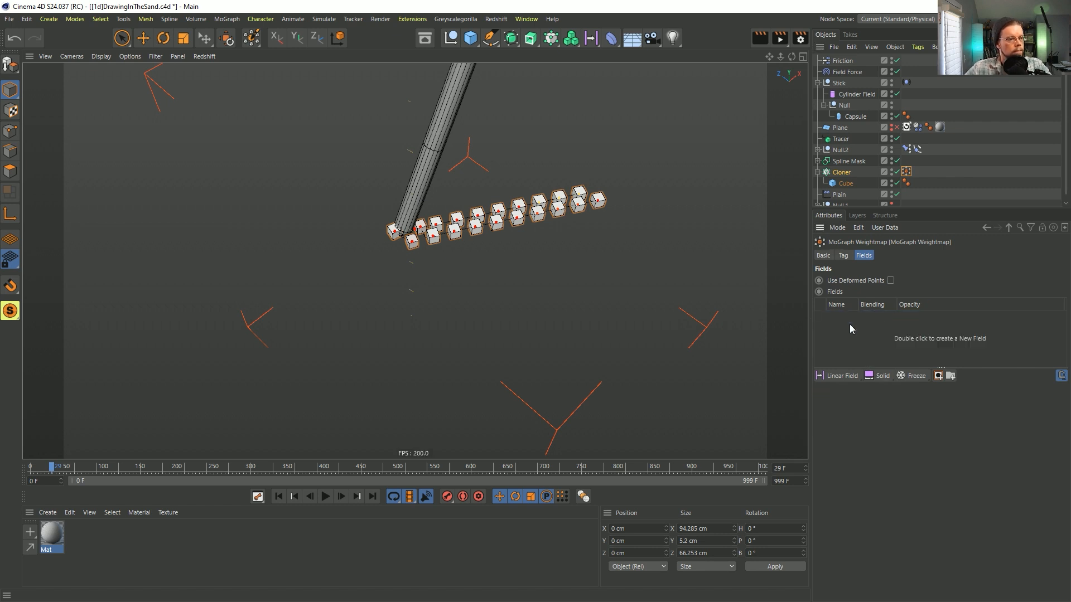
{"action": "left_click", "coordinate": [281, 497]}
Add a Spherical Field to the Weightmap and make it a child of Stick in the object hierarchy.
{"action": "left_click", "coordinate": [848, 376]}
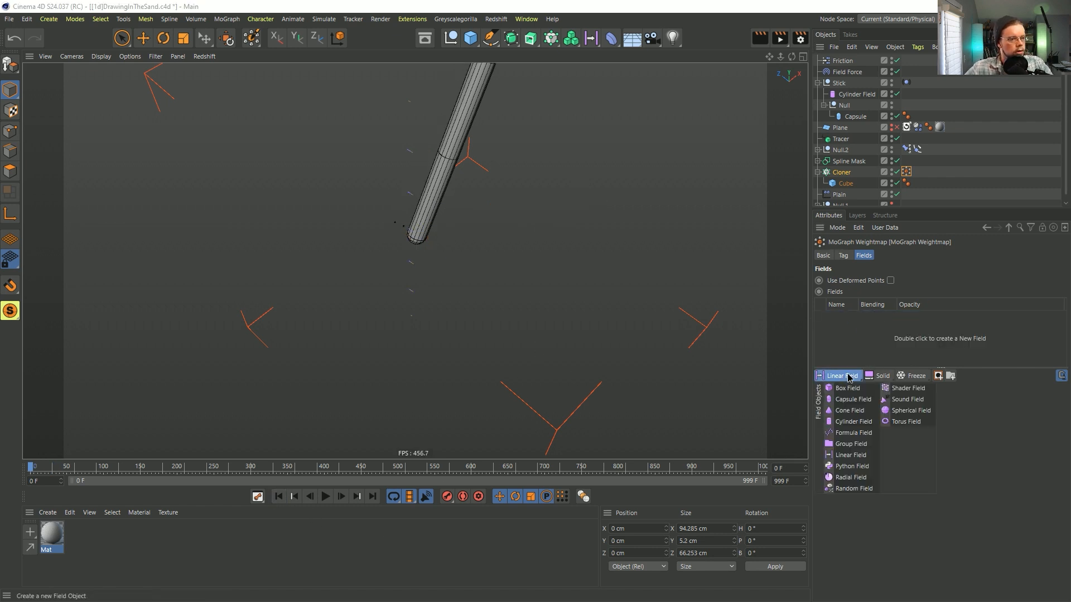
{"action": "left_click", "coordinate": [902, 410]}
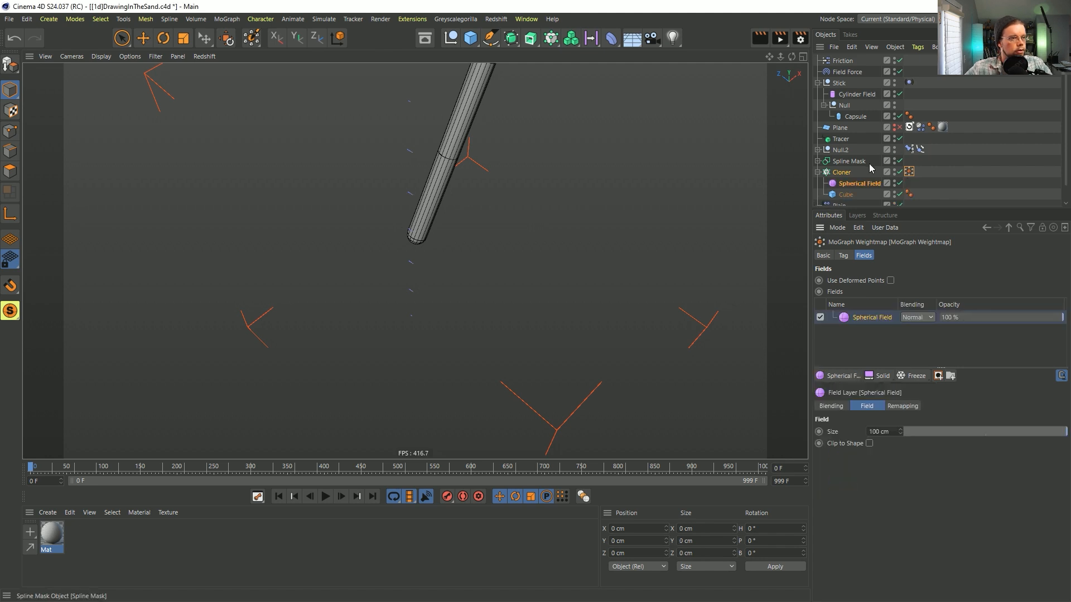
{"action": "left_click", "coordinate": [859, 186]}
{"action": "left_click_drag", "start_coordinate": [859, 186], "coordinate": [872, 87]}
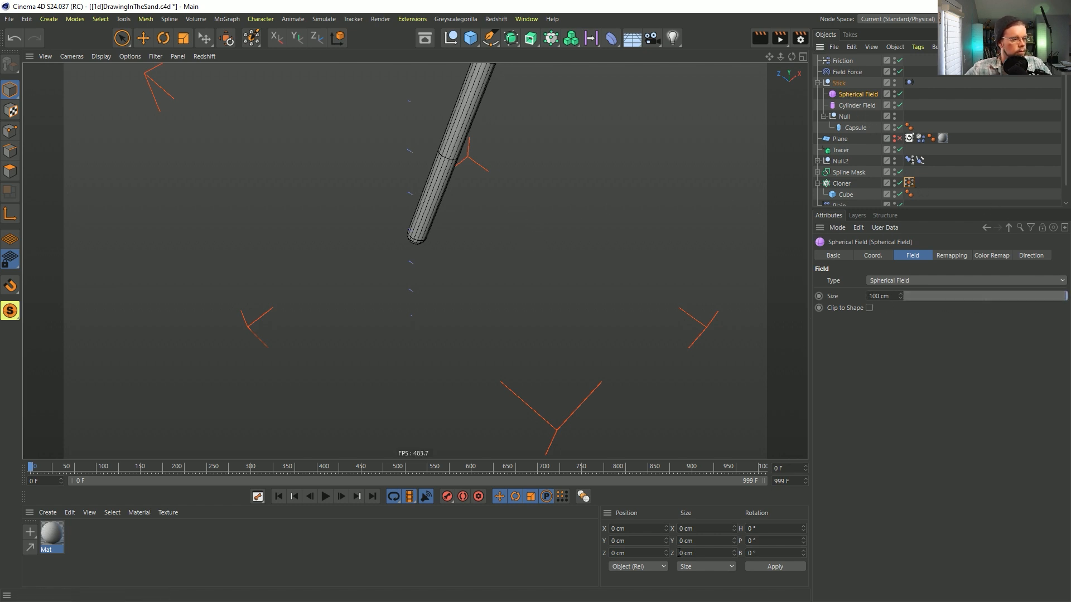
{"action": "left_click", "coordinate": [852, 97]}
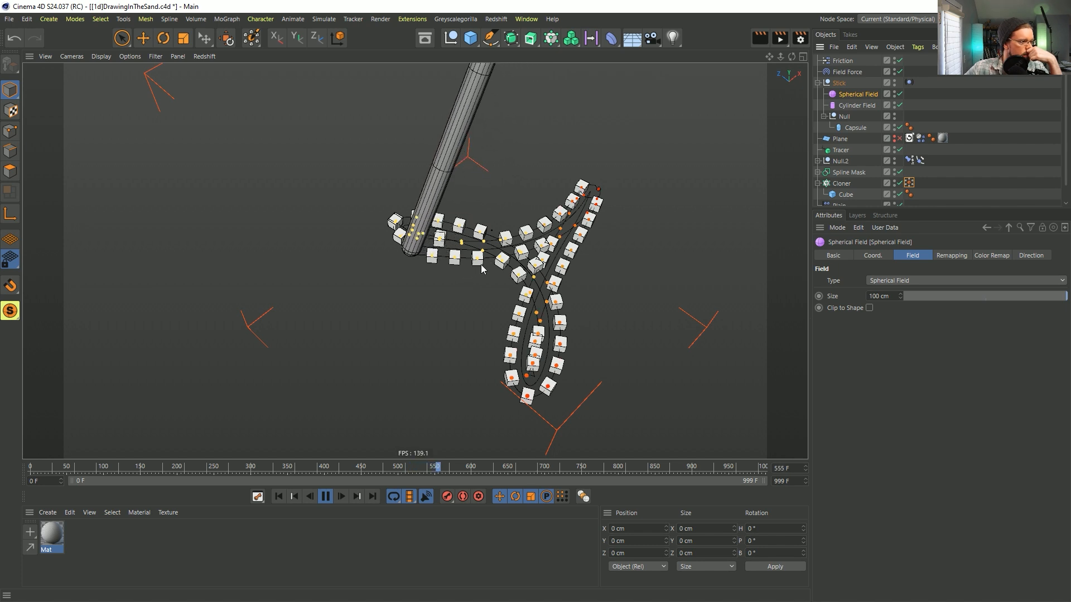
Place the Weightmap's Spherical Field in a folder and add an Invert layer above it inside the folder.
{"action": "left_click", "coordinate": [909, 183]}
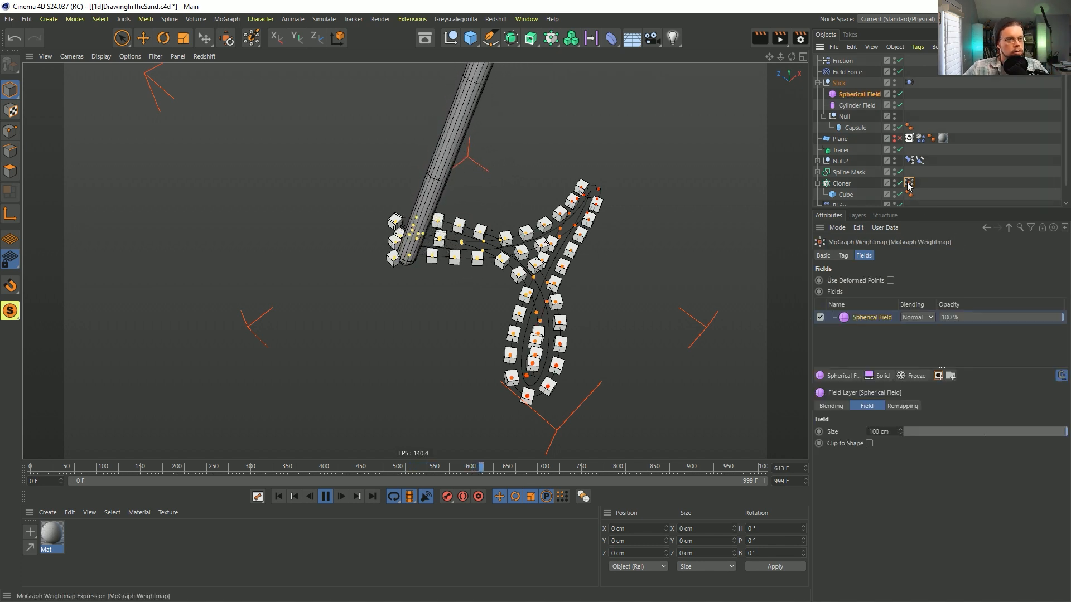
{"action": "left_click", "coordinate": [951, 377]}
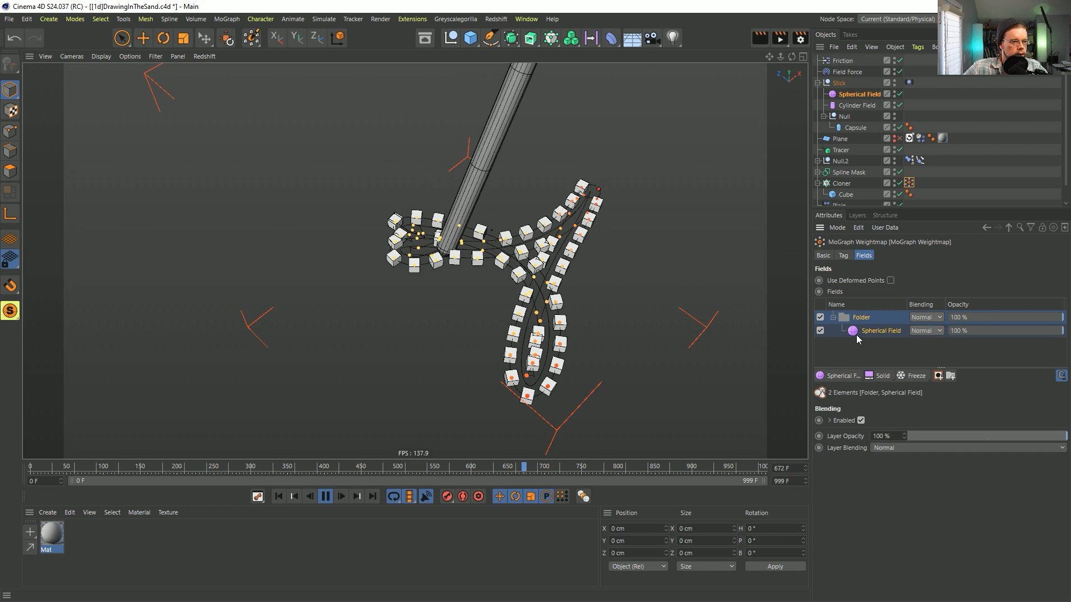
{"action": "left_click", "coordinate": [939, 376]}
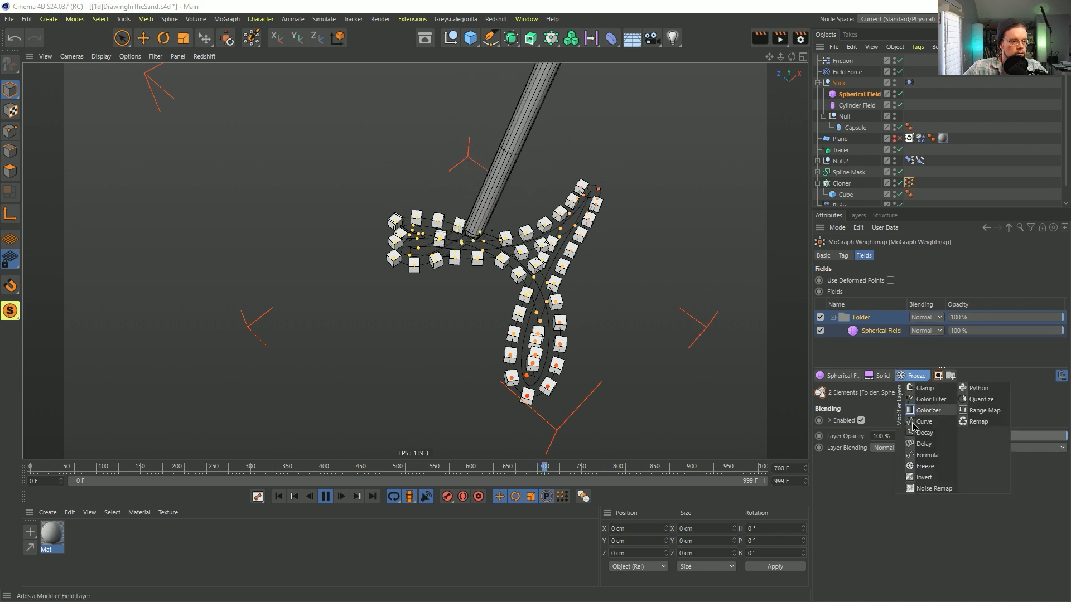
{"action": "left_click", "coordinate": [921, 477]}
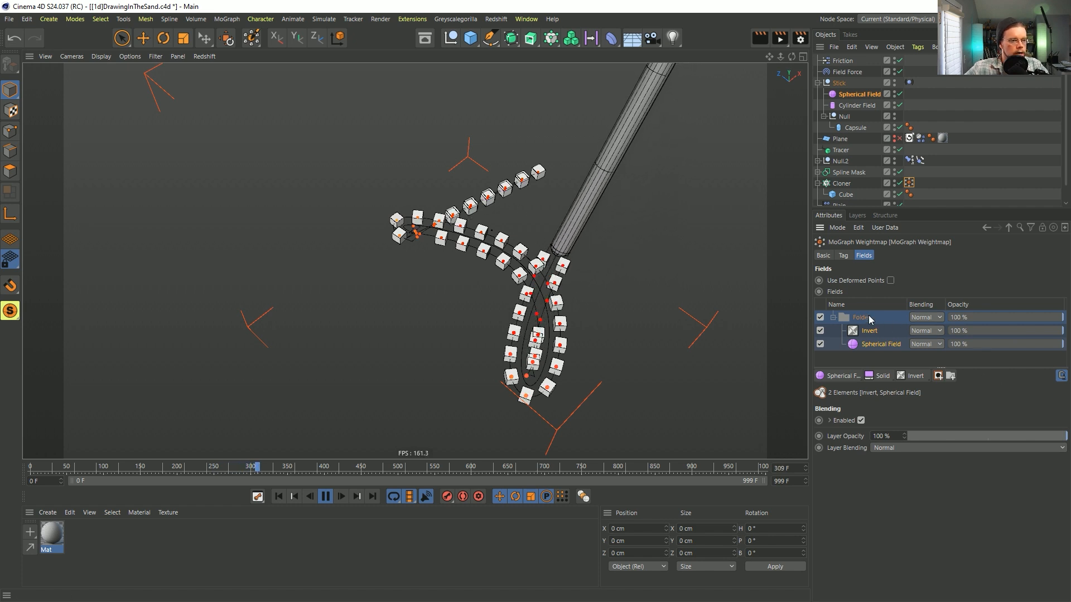
Add a Decay layer above the folder and replay the animation from the start to check the weights.
{"action": "left_click", "coordinate": [921, 377]}
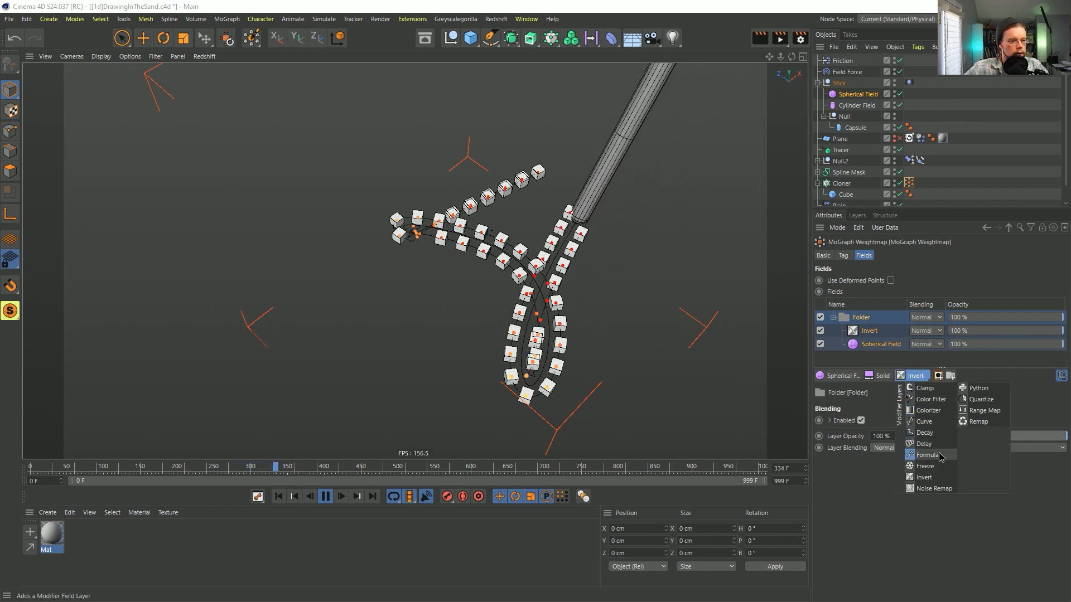
{"action": "left_click", "coordinate": [926, 434]}
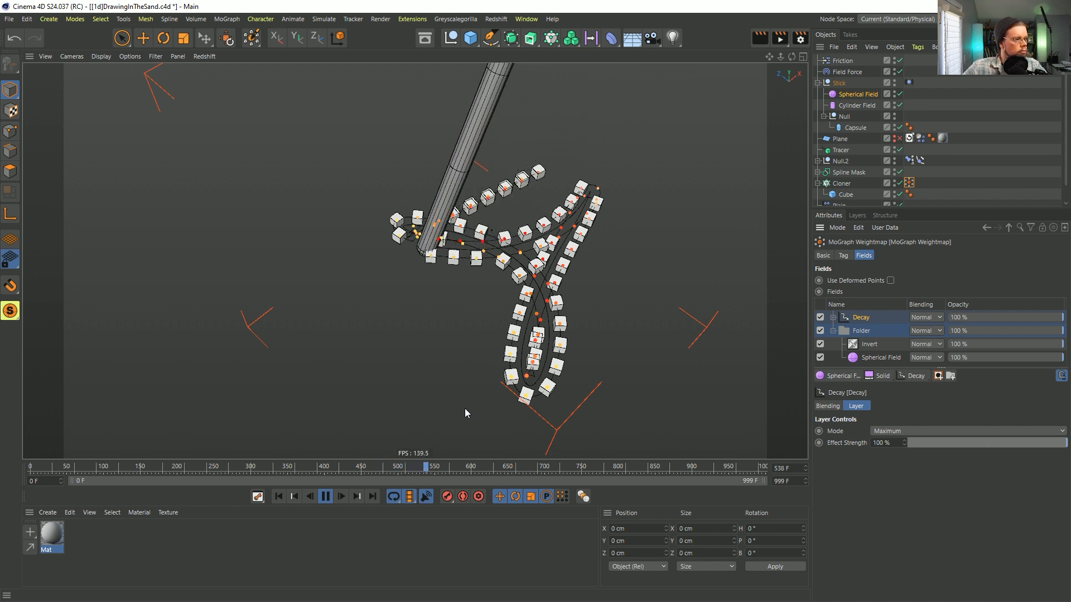
{"action": "left_click", "coordinate": [279, 496]}
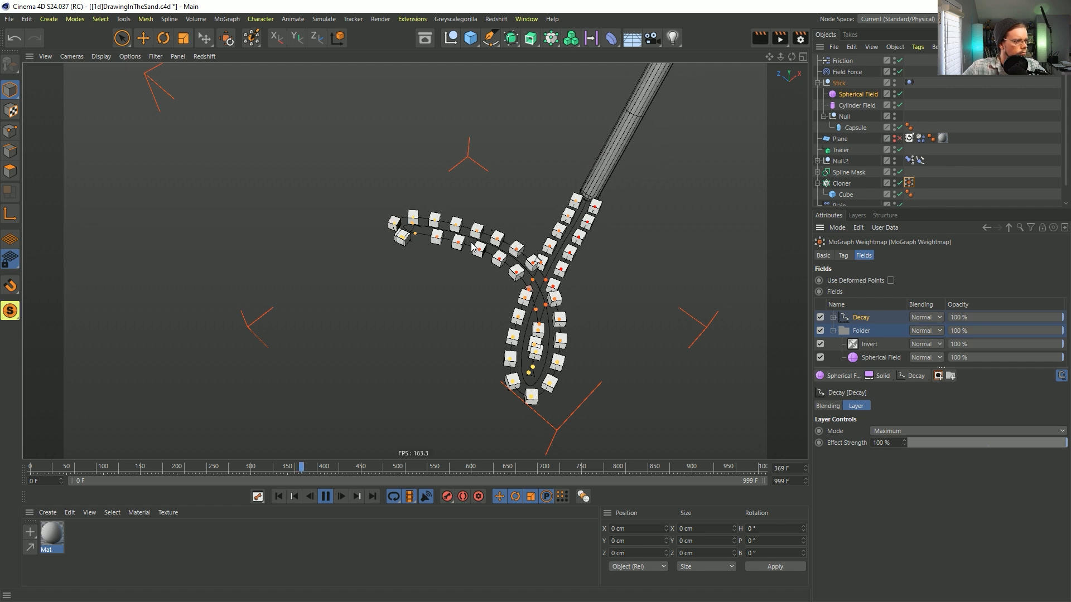
Set the Spherical Field's Size to 20 cm and its remapping Inner Offset to 100%.
{"action": "left_click", "coordinate": [853, 95]}
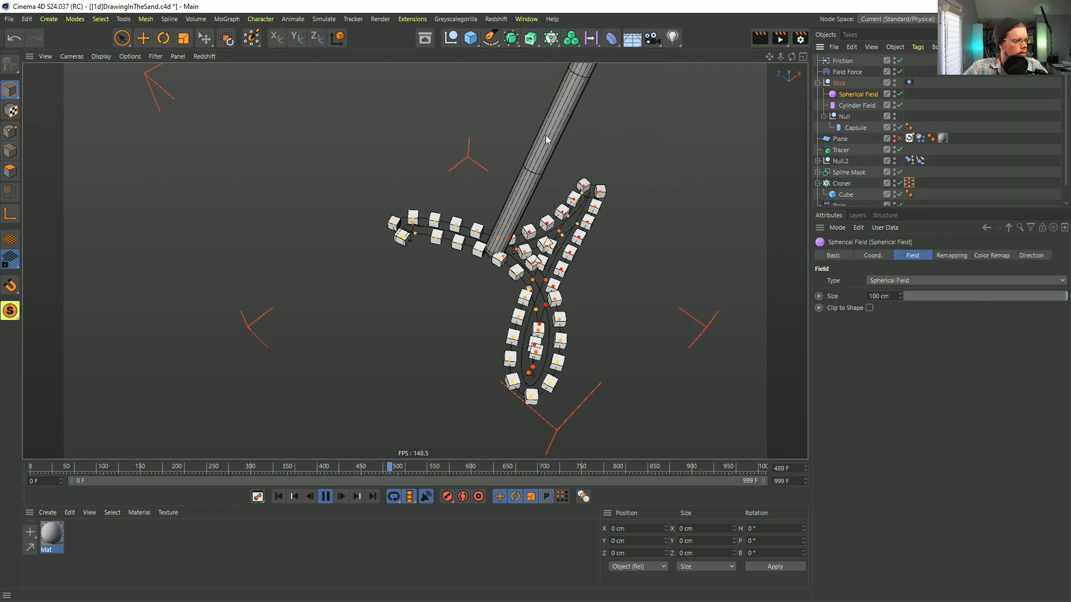
{"action": "left_click_drag", "start_coordinate": [895, 295], "coordinate": [822, 297]}
{"action": "type", "text": "20"}
{"action": "key", "text": "Return"}
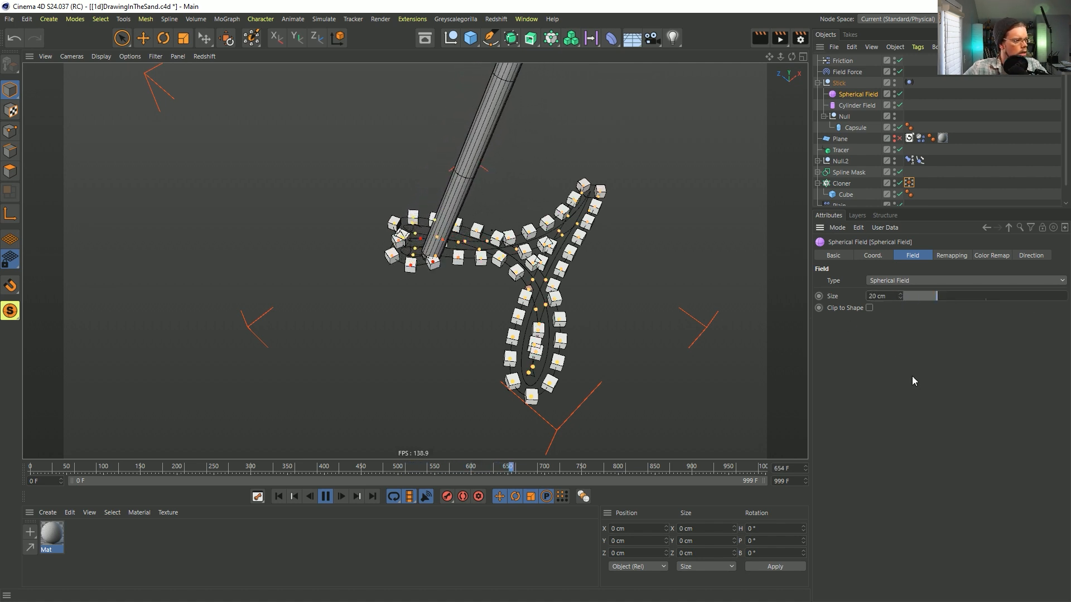
{"action": "left_click", "coordinate": [951, 255]}
{"action": "left_click_drag", "start_coordinate": [986, 361], "coordinate": [1007, 366]}
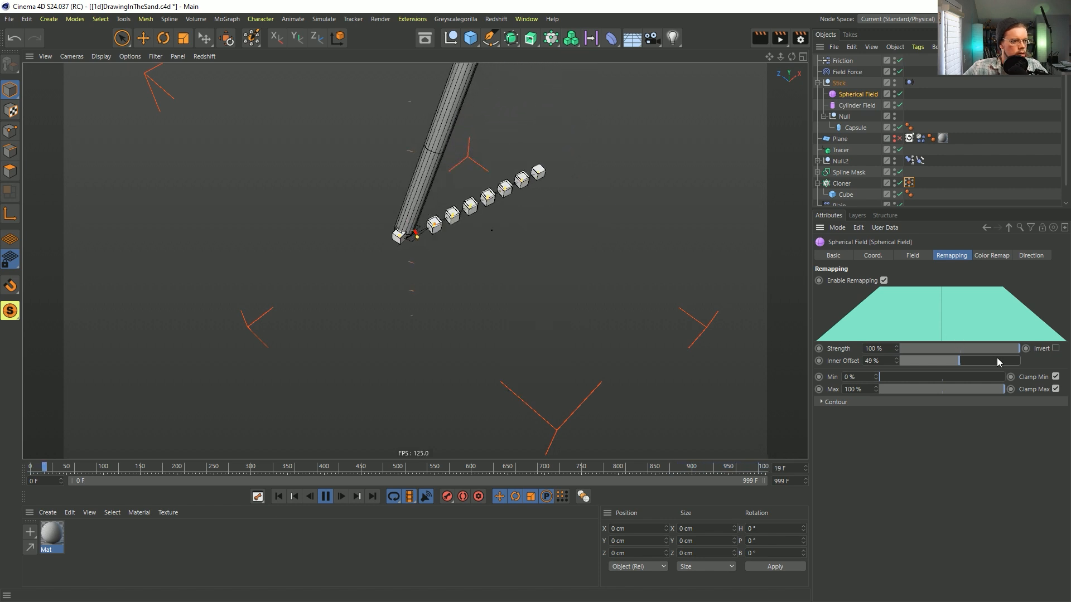
{"action": "left_click_drag", "start_coordinate": [991, 362], "coordinate": [1021, 362]}
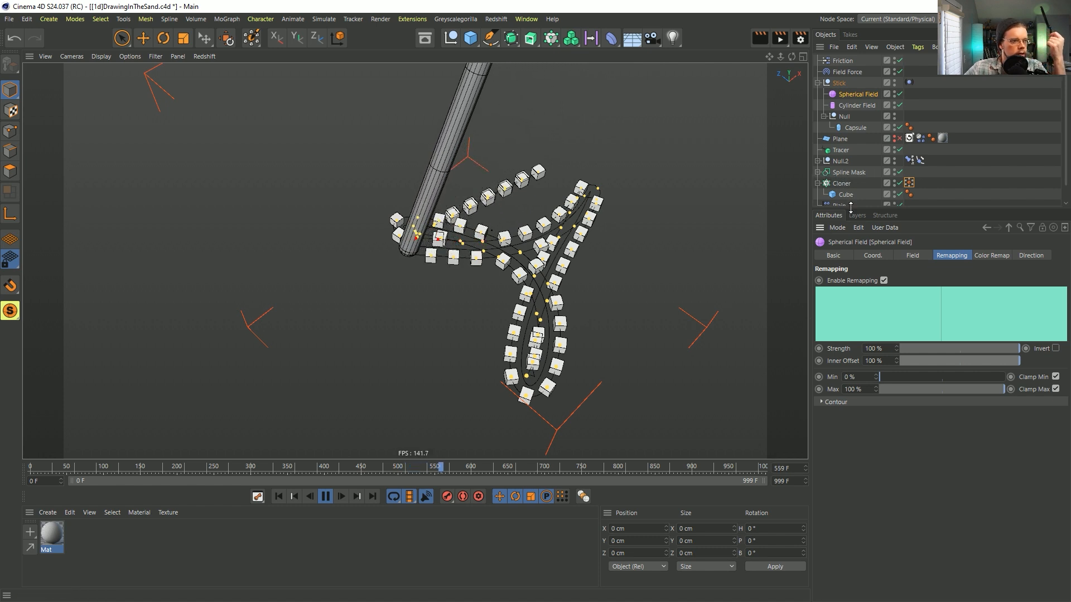
Move Tracer.A and Tracer.B out of the Connect object to the top level above the Cloner.
{"action": "left_click_drag", "start_coordinate": [850, 210], "coordinate": [849, 266]}
{"action": "left_click", "coordinate": [818, 172]}
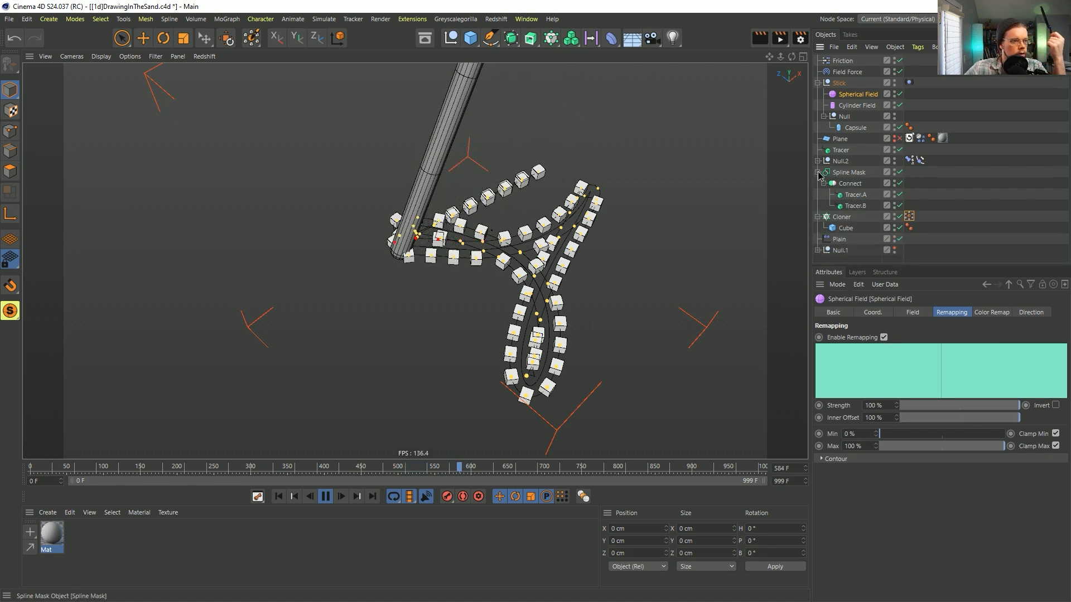
{"action": "left_click", "coordinate": [854, 195]}
{"action": "left_click", "coordinate": [853, 206], "text": "shift"}
{"action": "left_click_drag", "start_coordinate": [852, 207], "coordinate": [884, 215]}
Set Tracer.A as the Cloner's source object and replay the animation from the start.
{"action": "left_click", "coordinate": [883, 215]}
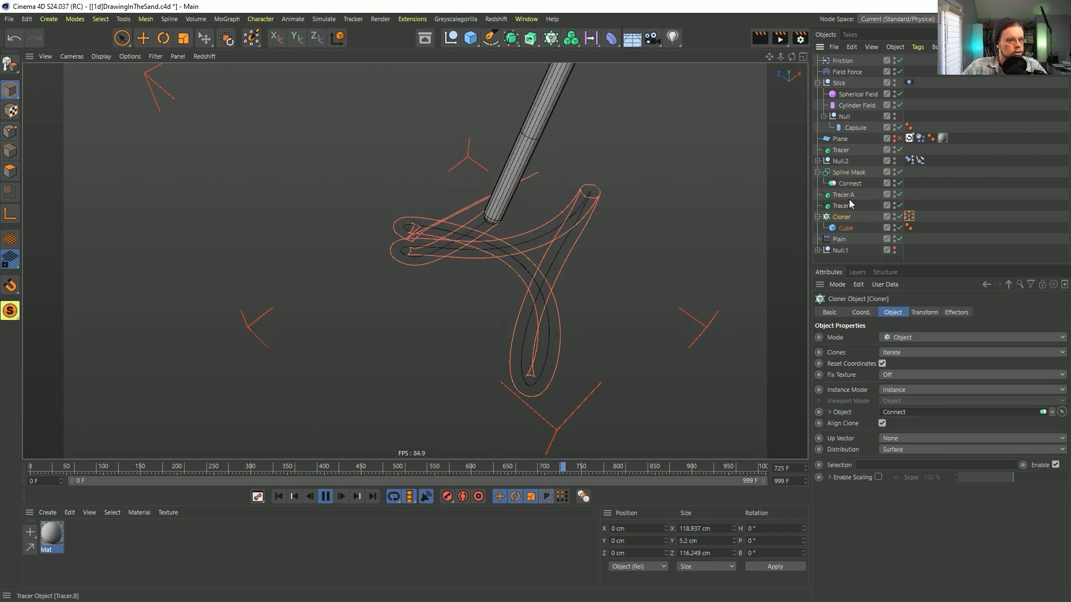
{"action": "left_click_drag", "start_coordinate": [906, 413], "coordinate": [899, 413]}
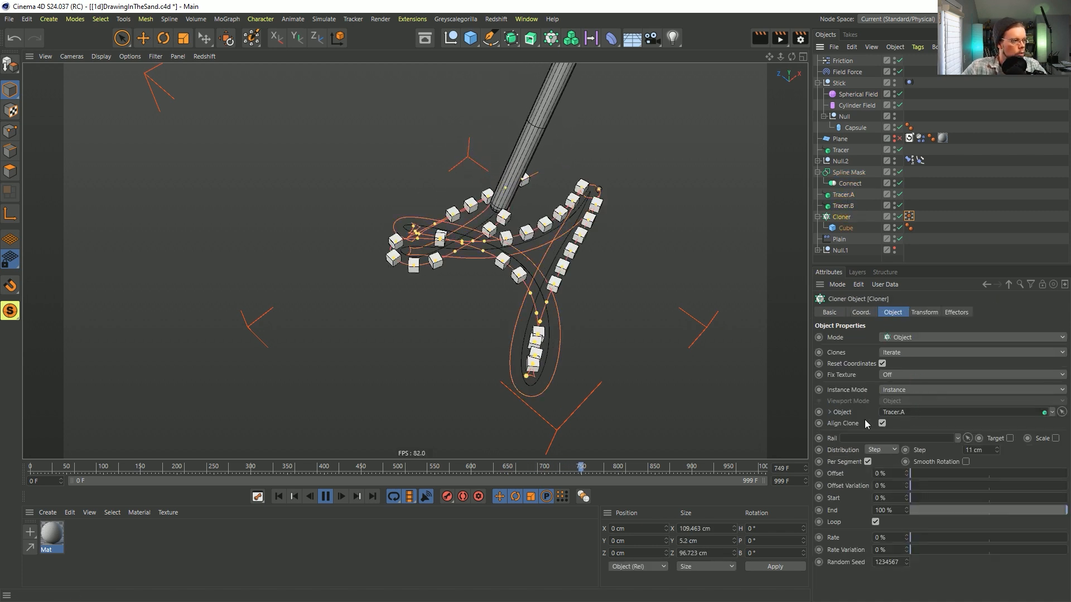
{"action": "left_click", "coordinate": [279, 497]}
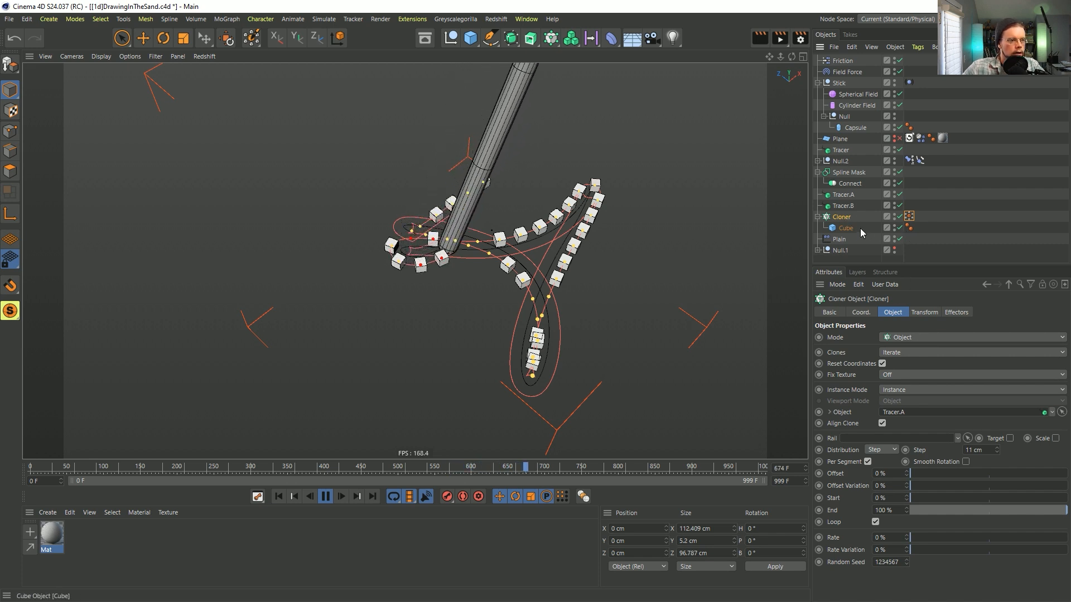
Examine the Cloner's effectors and the Plain effector's falloff fields.
{"action": "left_click", "coordinate": [956, 312]}
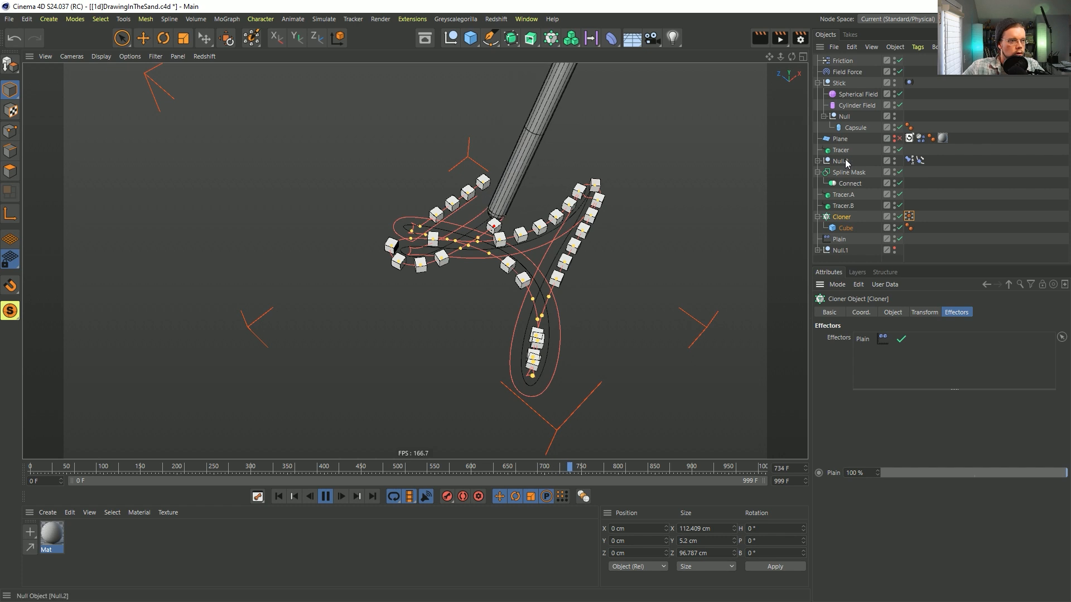
{"action": "left_click", "coordinate": [844, 239]}
{"action": "left_click", "coordinate": [992, 313]}
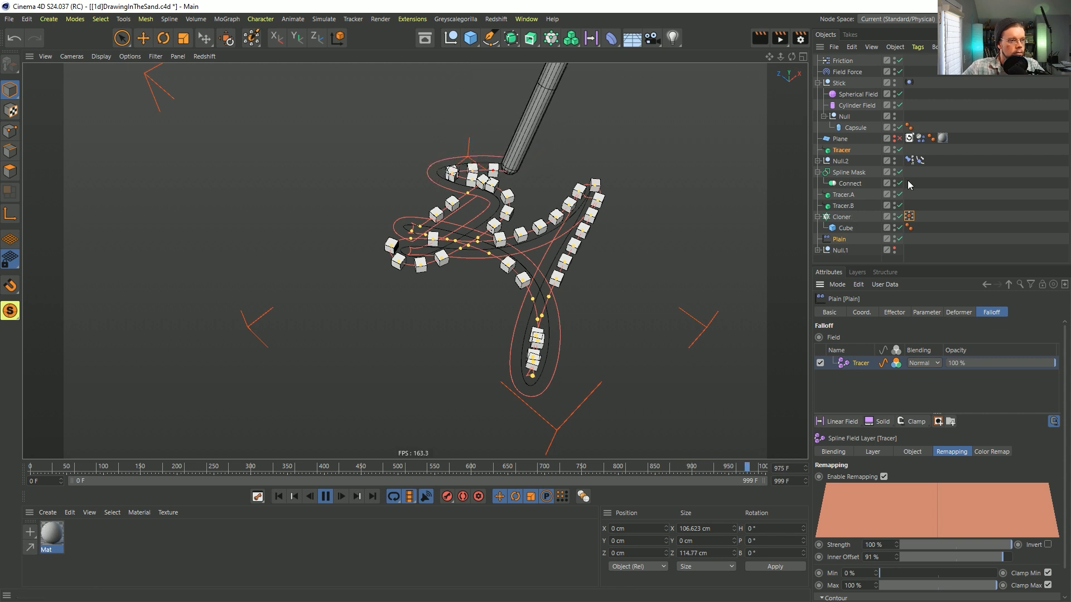
Add a Delay modifier above the Decay layer in the Cloner's MoGraph Weightmap fields, with the Folder layer collapsed.
{"action": "left_click", "coordinate": [909, 216]}
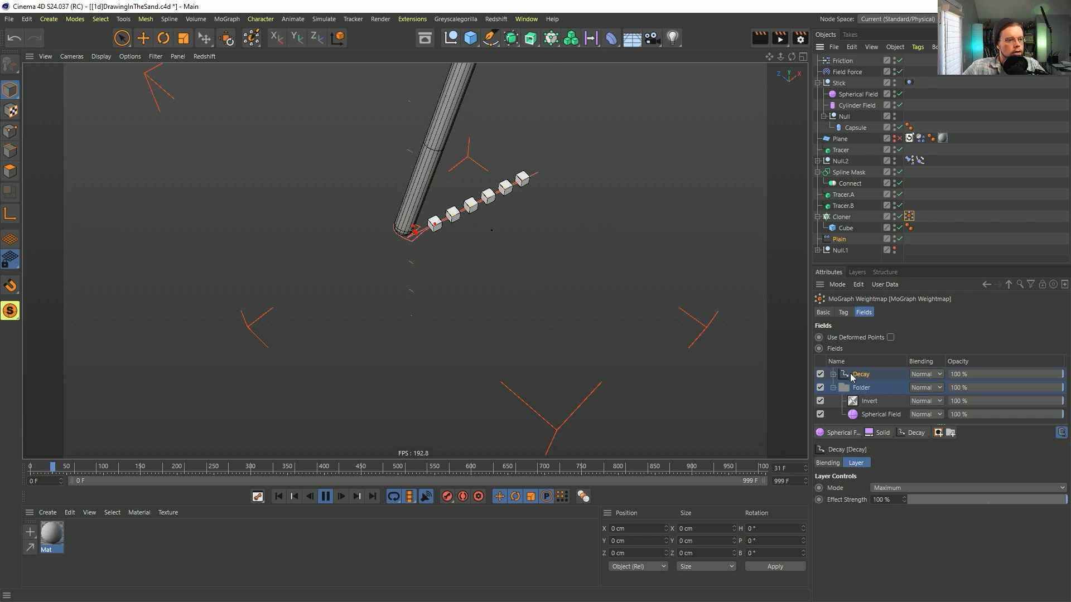
{"action": "left_click", "coordinate": [833, 387]}
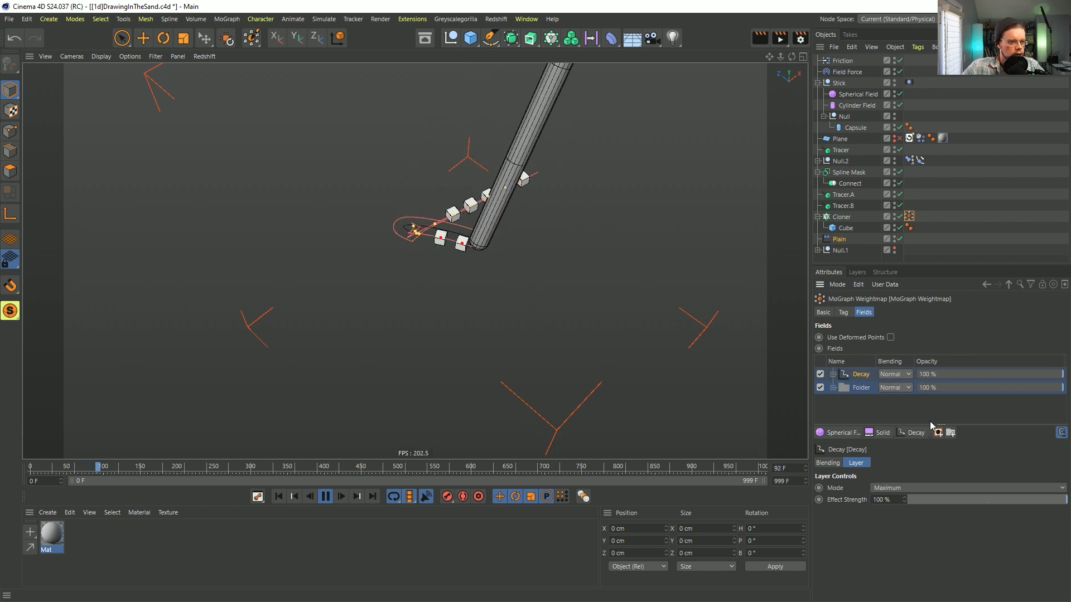
{"action": "left_click", "coordinate": [939, 432]}
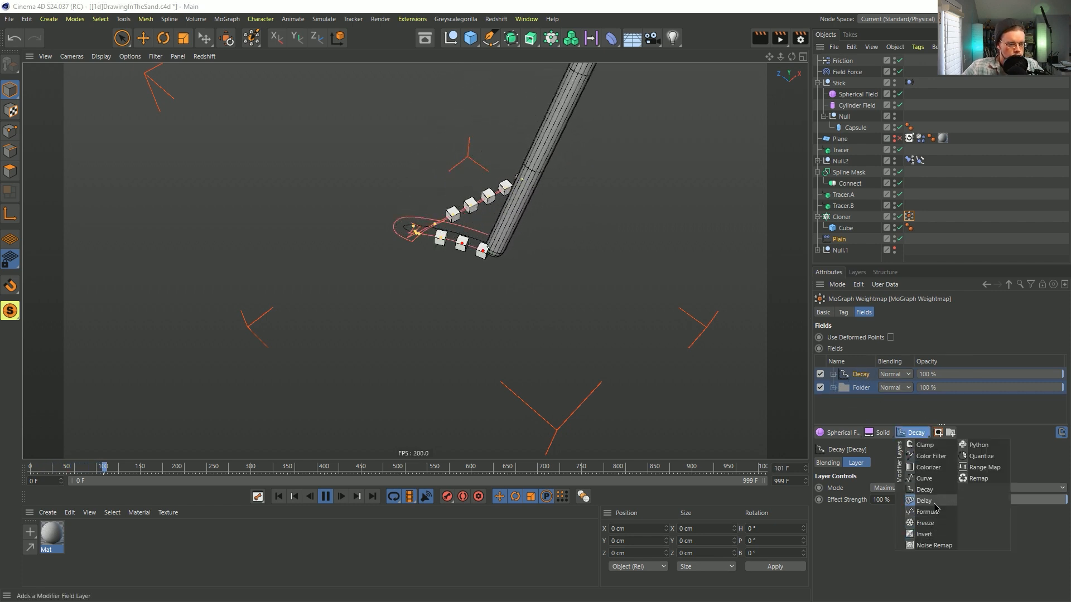
{"action": "left_click", "coordinate": [933, 502]}
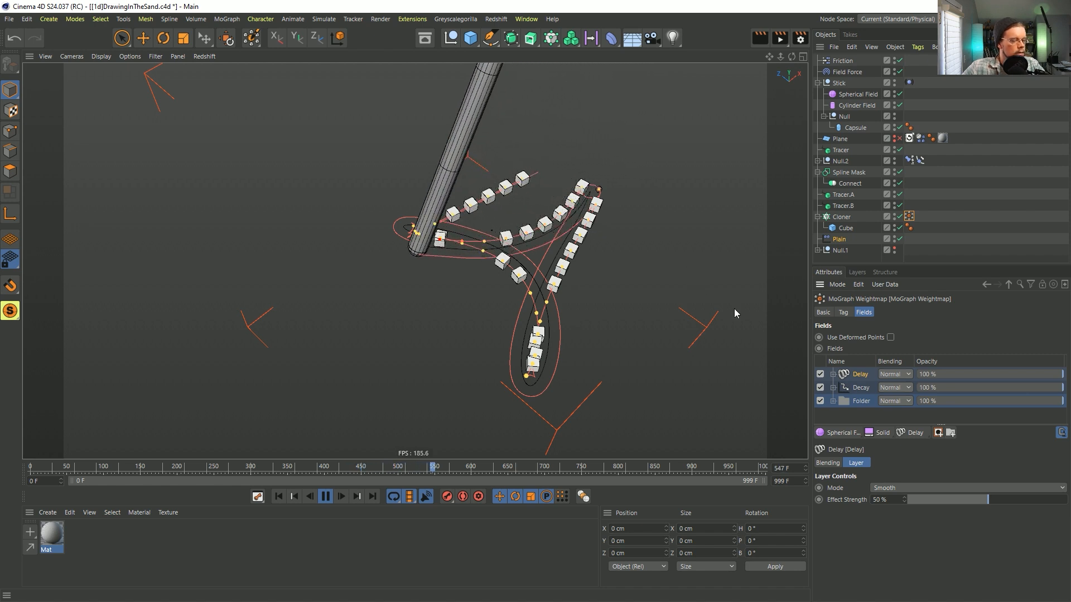
Set the Spherical Field's Size to 10 cm and return the animation to frame 0.
{"action": "left_click", "coordinate": [857, 95]}
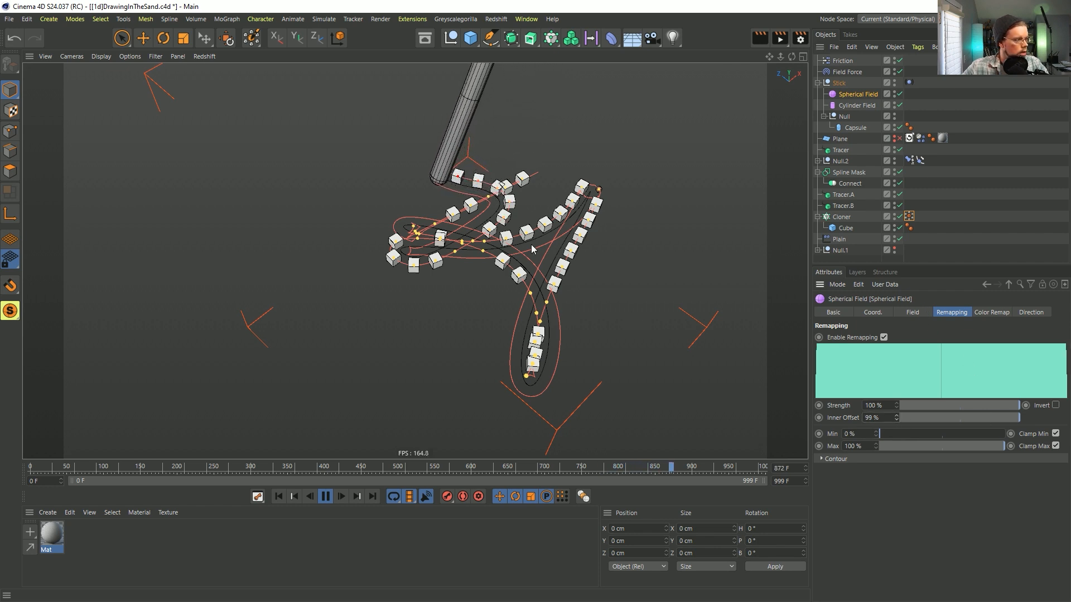
{"action": "left_click", "coordinate": [915, 313]}
{"action": "type", "text": "1"}
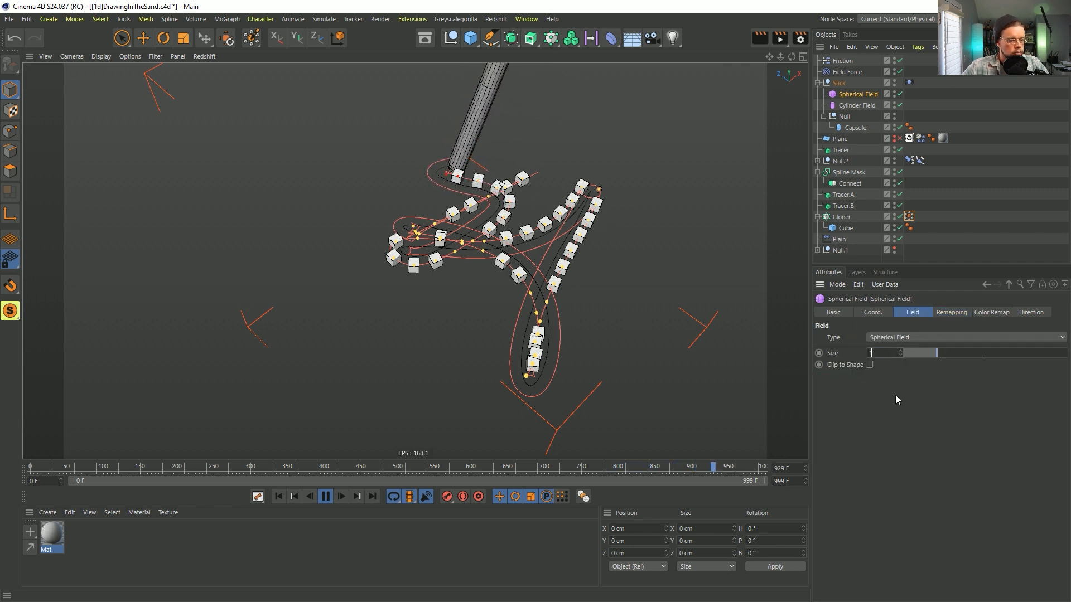
{"action": "type", "text": "0"}
{"action": "key", "text": "Return"}
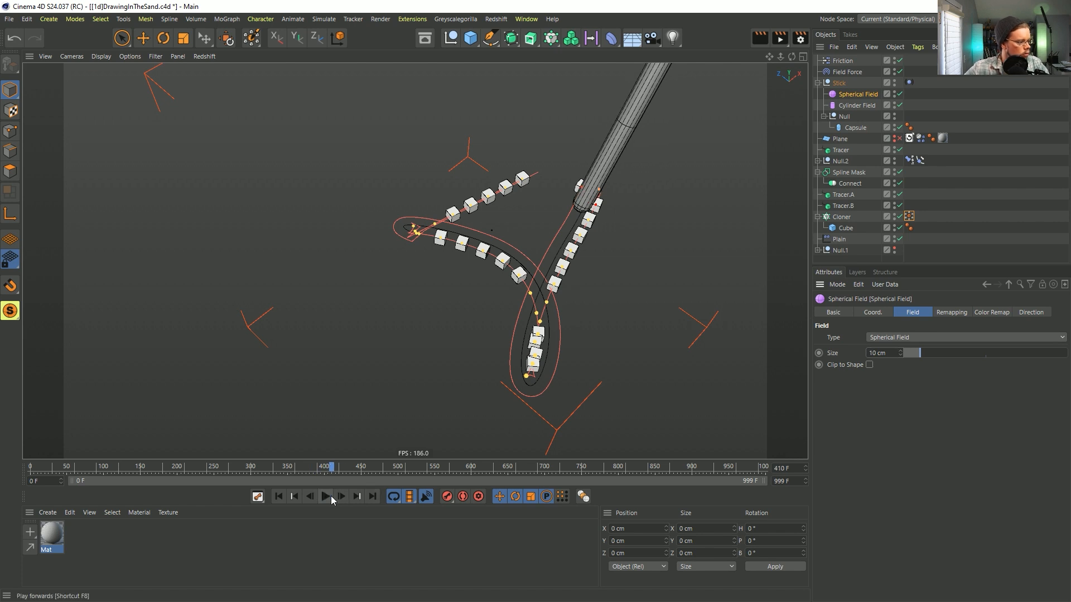
{"action": "left_click", "coordinate": [279, 499]}
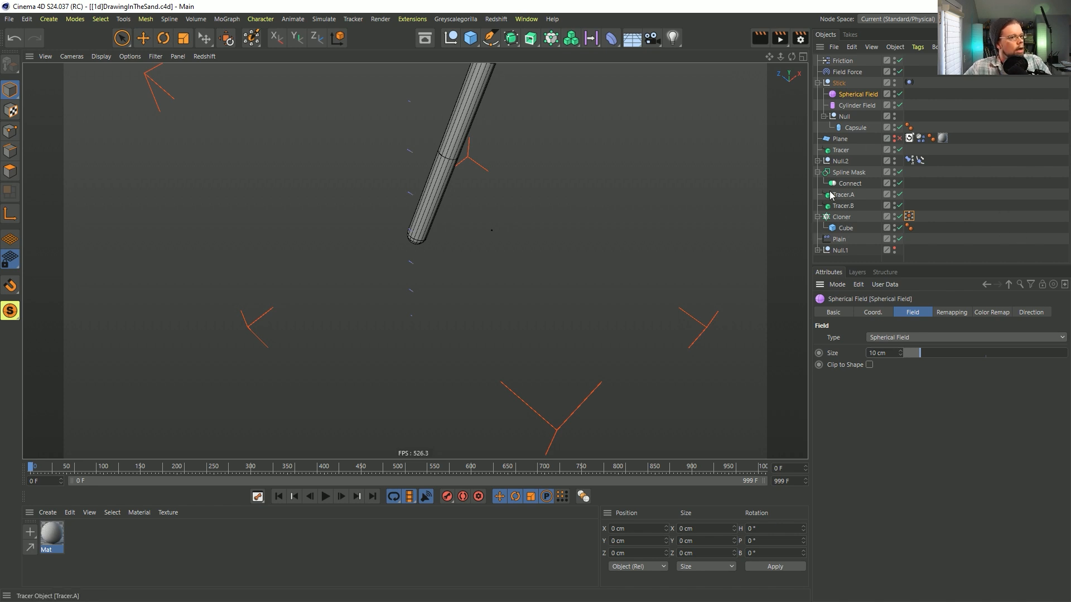
Rename the existing Plain effector as Plain.Tracer Erase and add a second Plain effector to the Cloner, placed above it in the object hierarchy.
{"action": "left_click", "coordinate": [842, 218]}
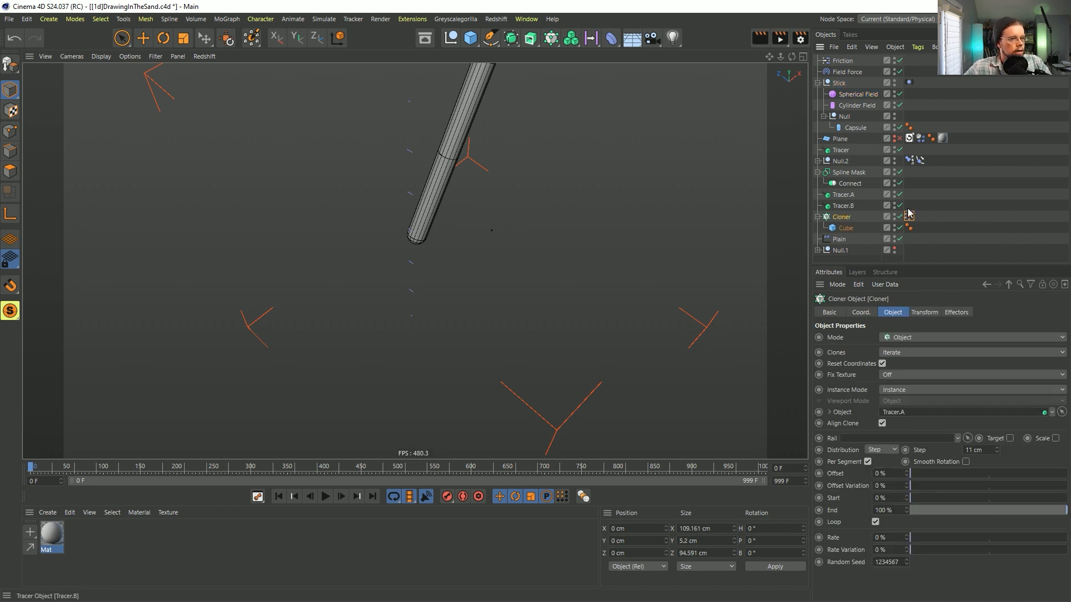
{"action": "left_click", "coordinate": [839, 240]}
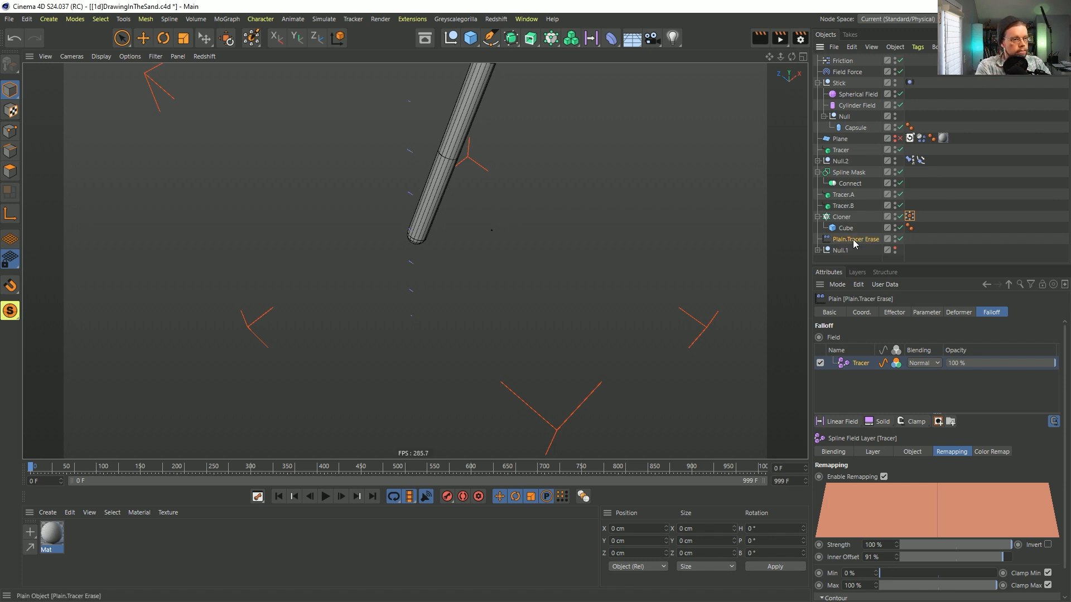
{"action": "left_click", "coordinate": [843, 217]}
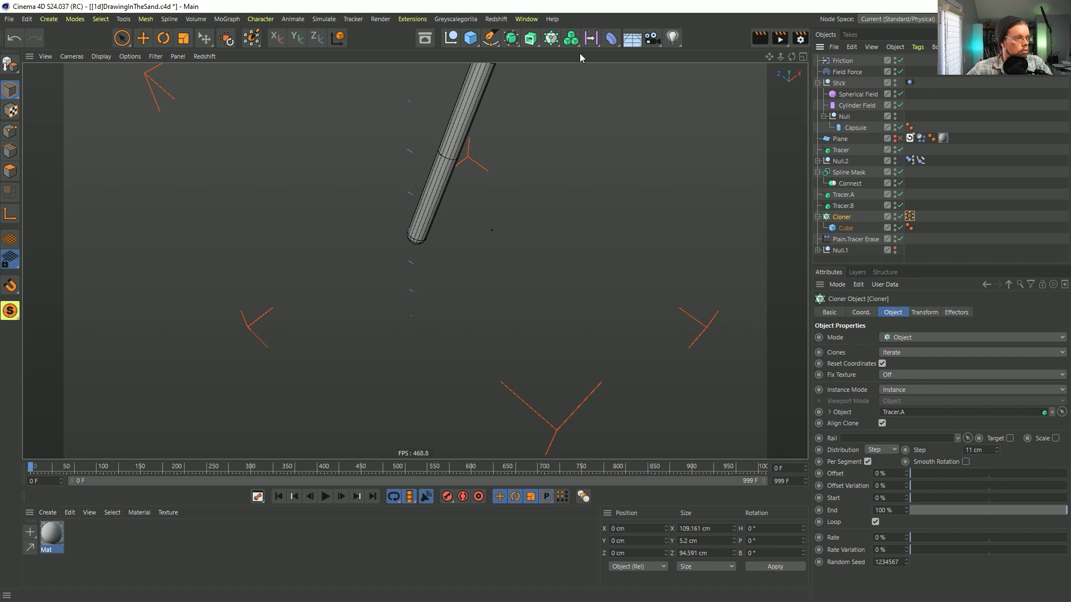
{"action": "left_click", "coordinate": [558, 45]}
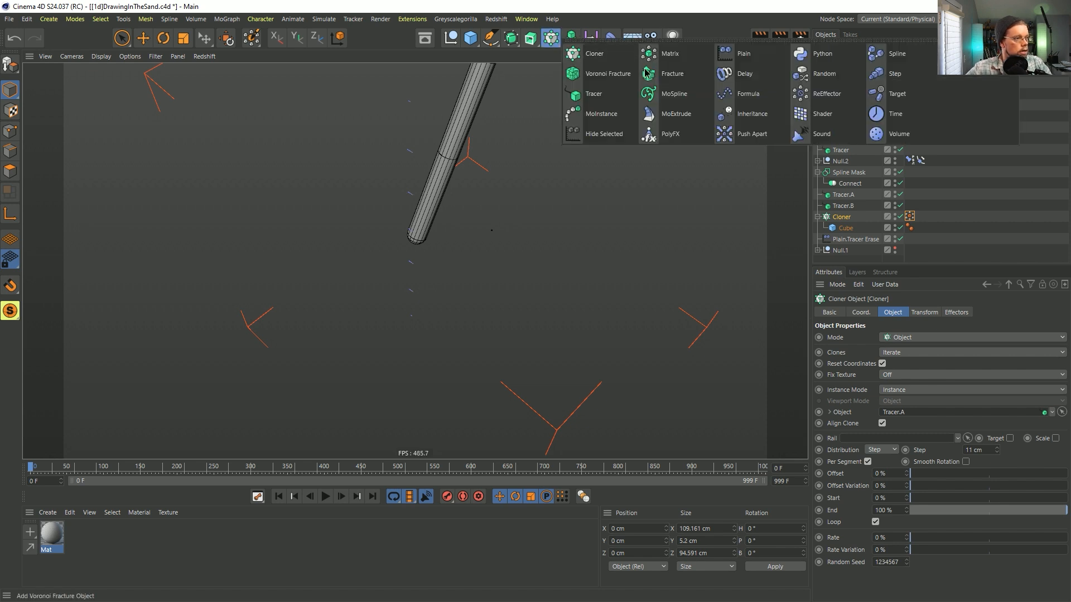
{"action": "left_click", "coordinate": [746, 56]}
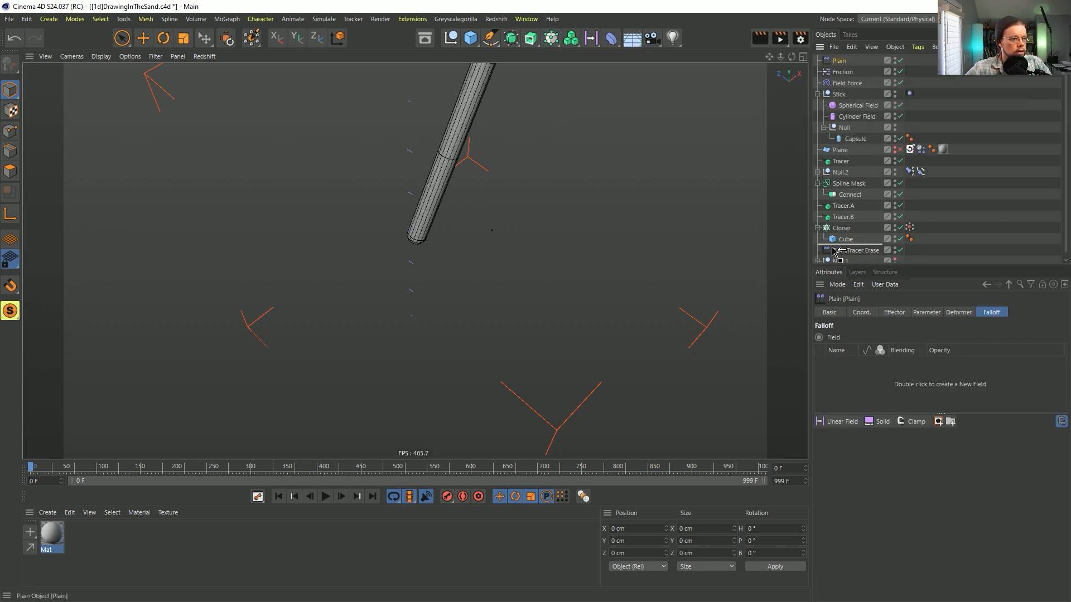
{"action": "left_click_drag", "start_coordinate": [834, 252], "coordinate": [834, 251]}
Reorder the Cloner's effectors so the new Plain comes before Plain.Tracer Erase.
{"action": "left_click", "coordinate": [842, 217]}
{"action": "left_click", "coordinate": [965, 313]}
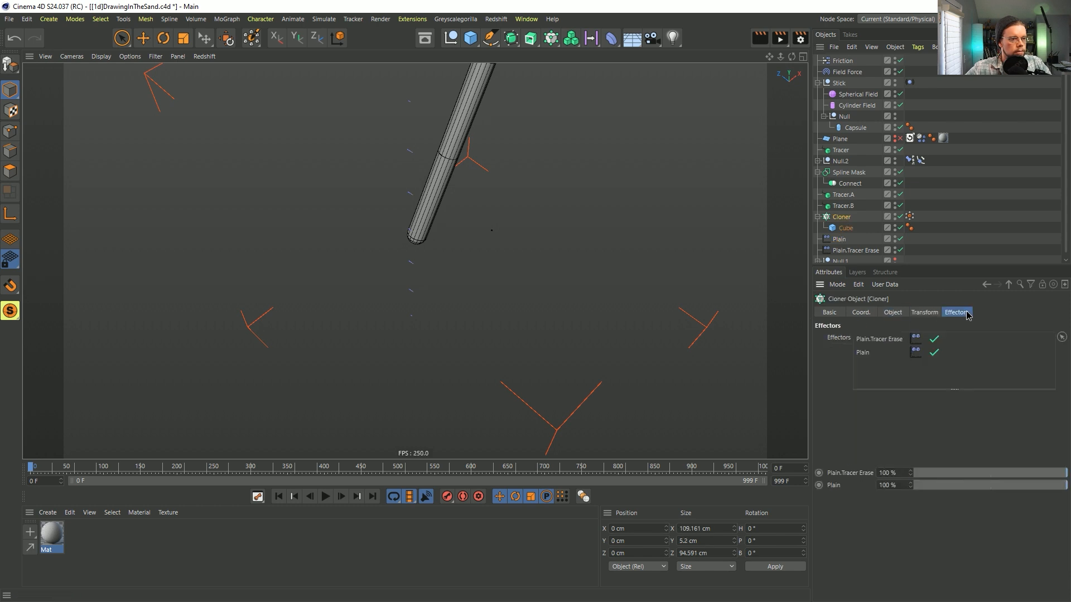
{"action": "left_click_drag", "start_coordinate": [868, 342], "coordinate": [868, 333]}
Switch the new Plain effector from Position to a uniform, absolute Scale of -1 and disable Plain.Tracer Erase.
{"action": "left_click", "coordinate": [840, 239]}
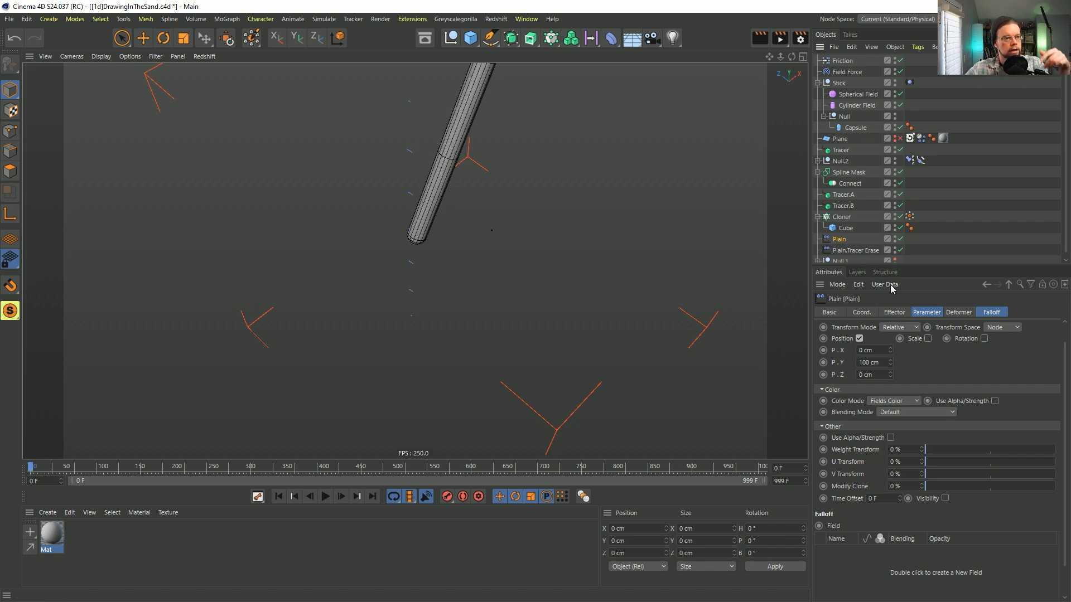
{"action": "left_click", "coordinate": [859, 339]}
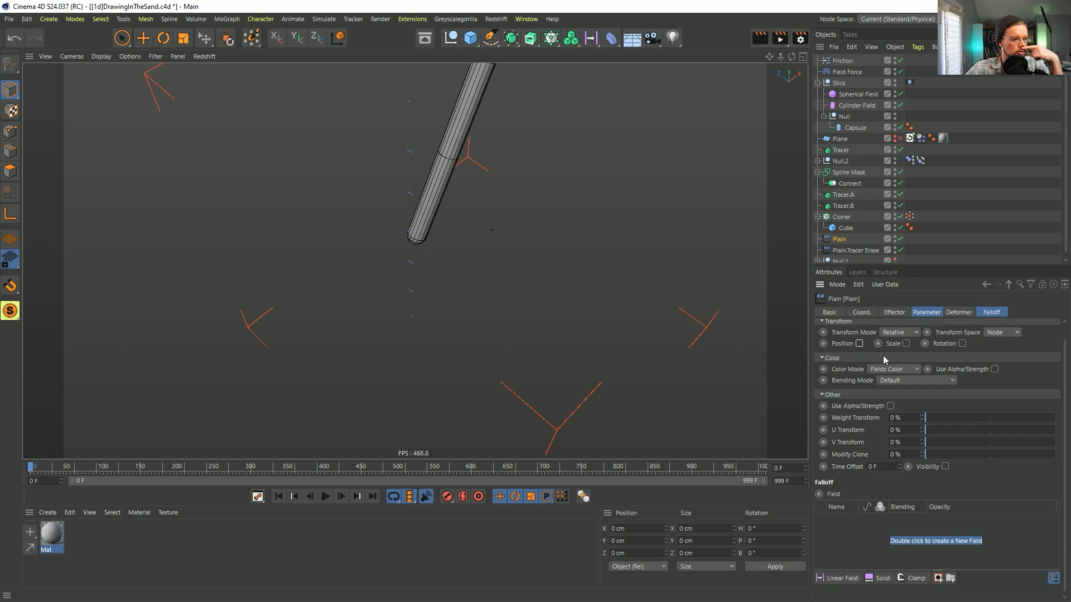
{"action": "left_click", "coordinate": [907, 343]}
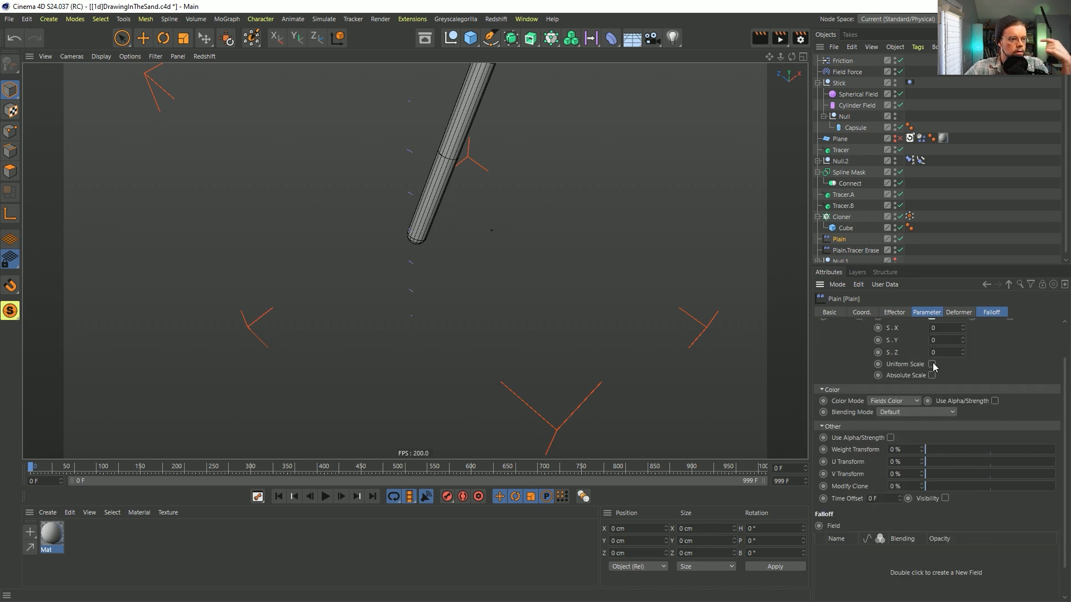
{"action": "left_click", "coordinate": [932, 365]}
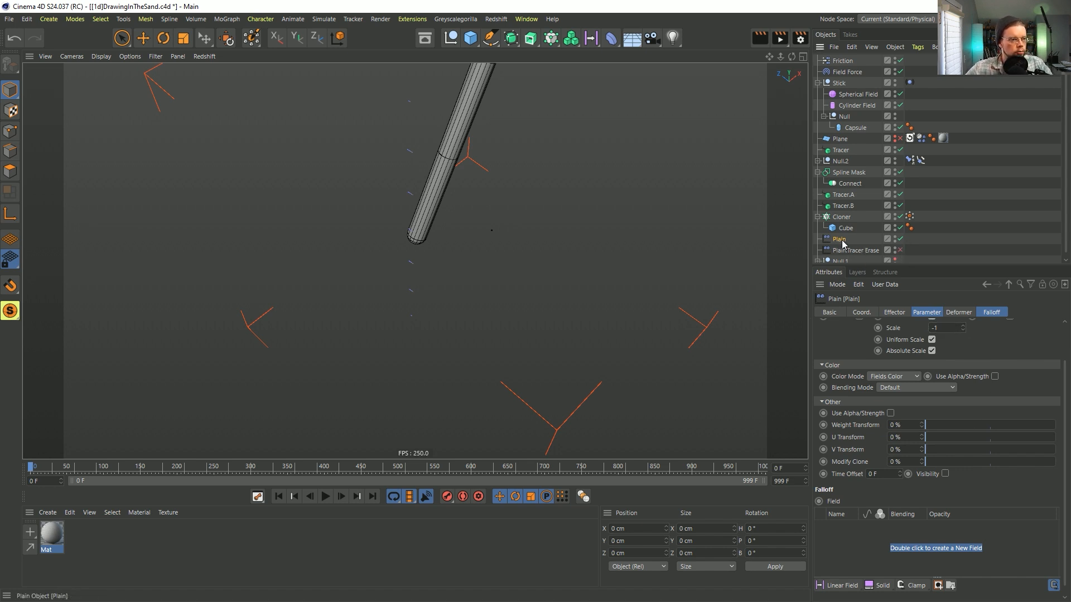
Use the Cloner's MoGraph Weightmap as the new Plain effector's falloff field and play the animation.
{"action": "left_click", "coordinate": [992, 313]}
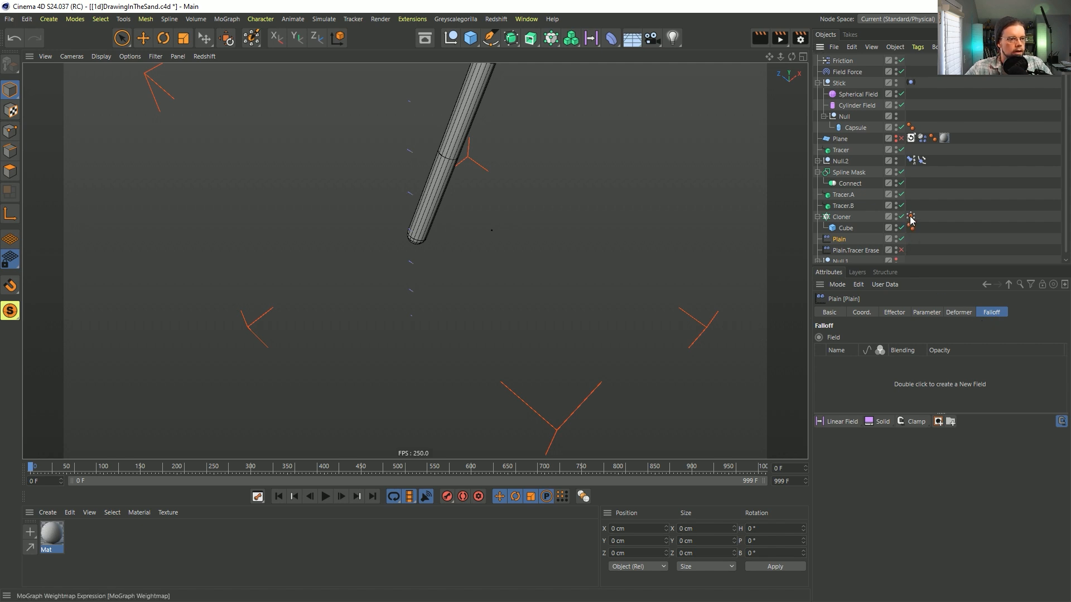
{"action": "left_click_drag", "start_coordinate": [870, 384], "coordinate": [867, 381]}
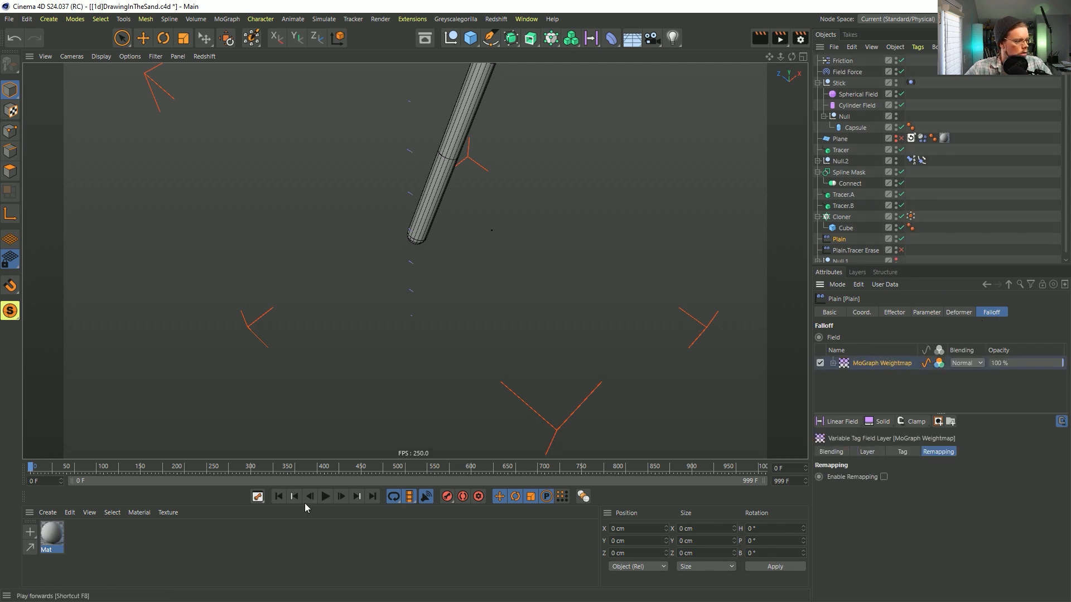
{"action": "left_click", "coordinate": [326, 496]}
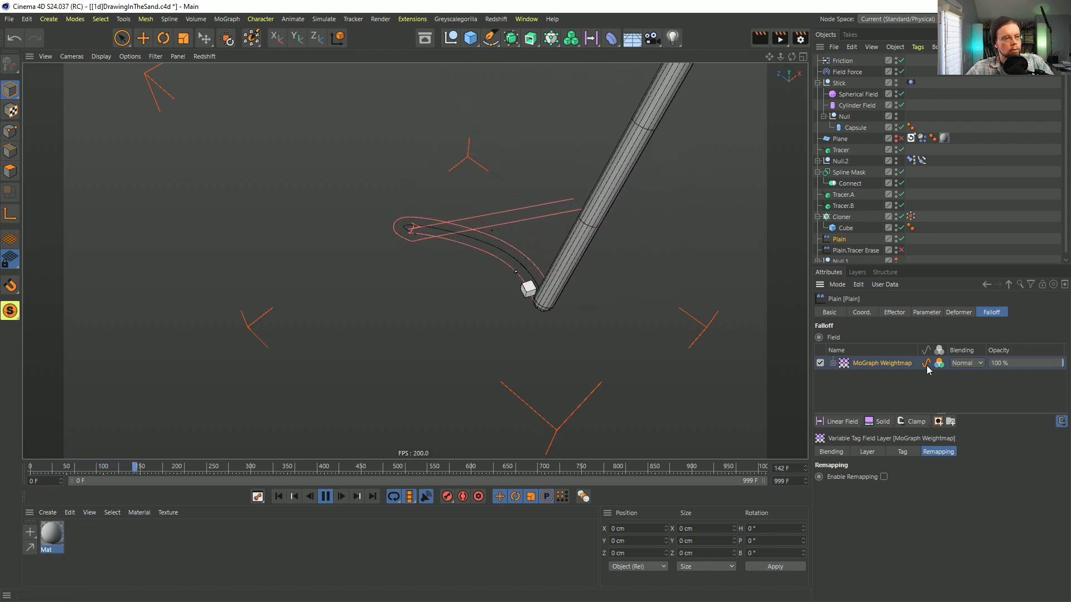
Try an Invert modifier above the MoGraph Weightmap layer in the Plain effector's falloff, and remove it.
{"action": "left_click", "coordinate": [902, 452]}
{"action": "left_click", "coordinate": [869, 453]}
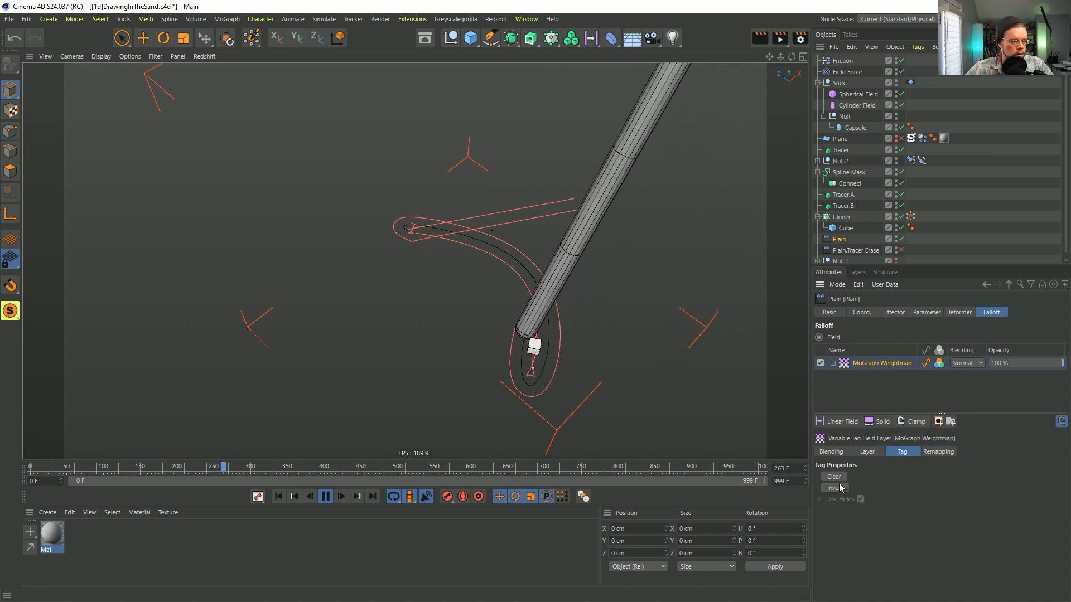
{"action": "left_click", "coordinate": [938, 452]}
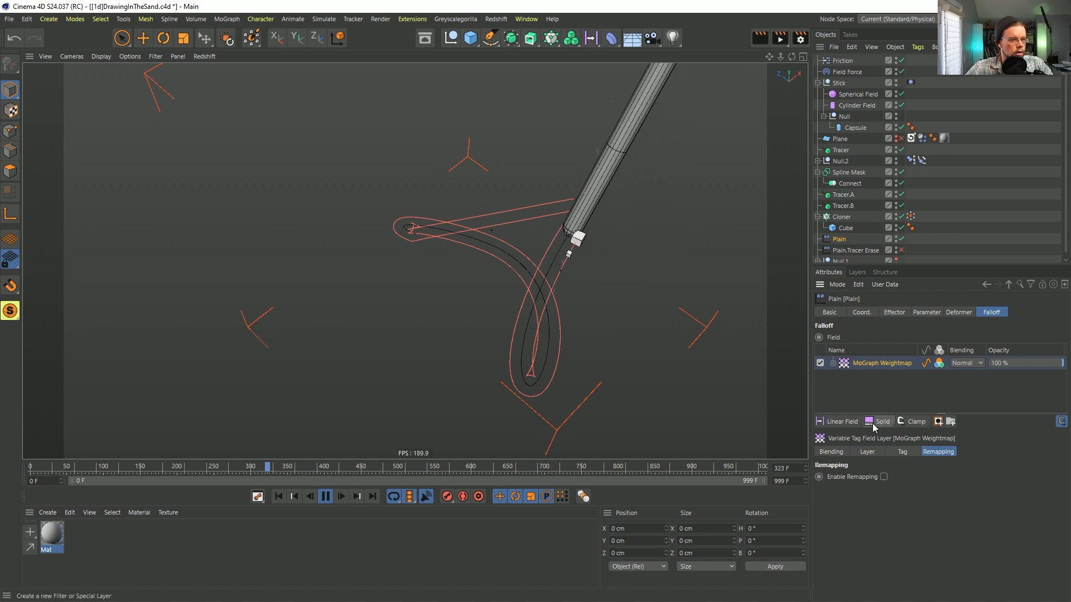
{"action": "left_click", "coordinate": [915, 422]}
{"action": "left_click", "coordinate": [924, 523]}
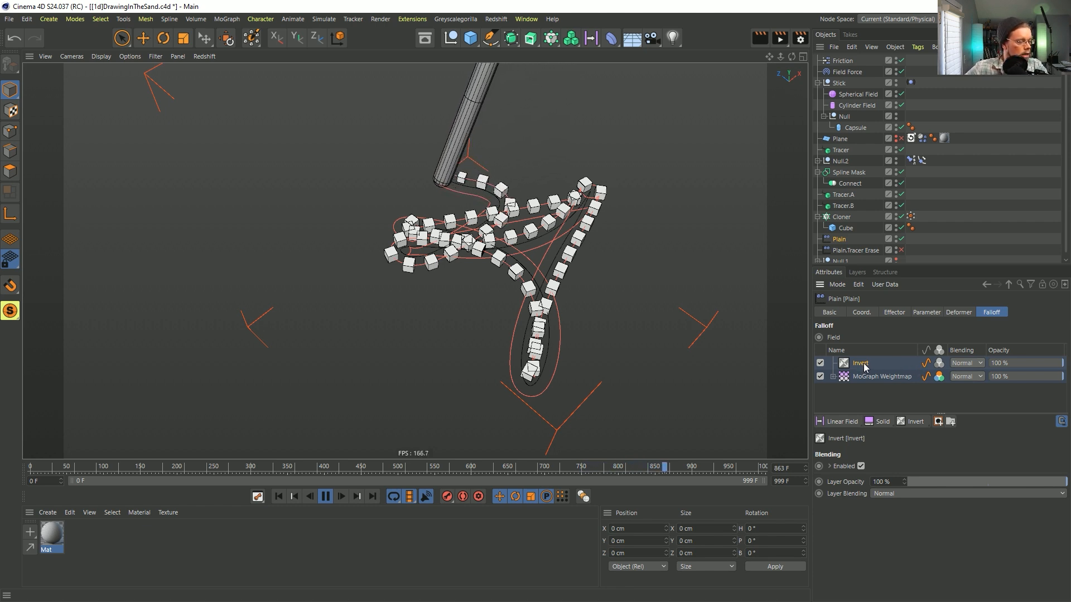
{"action": "key", "text": "Delete"}
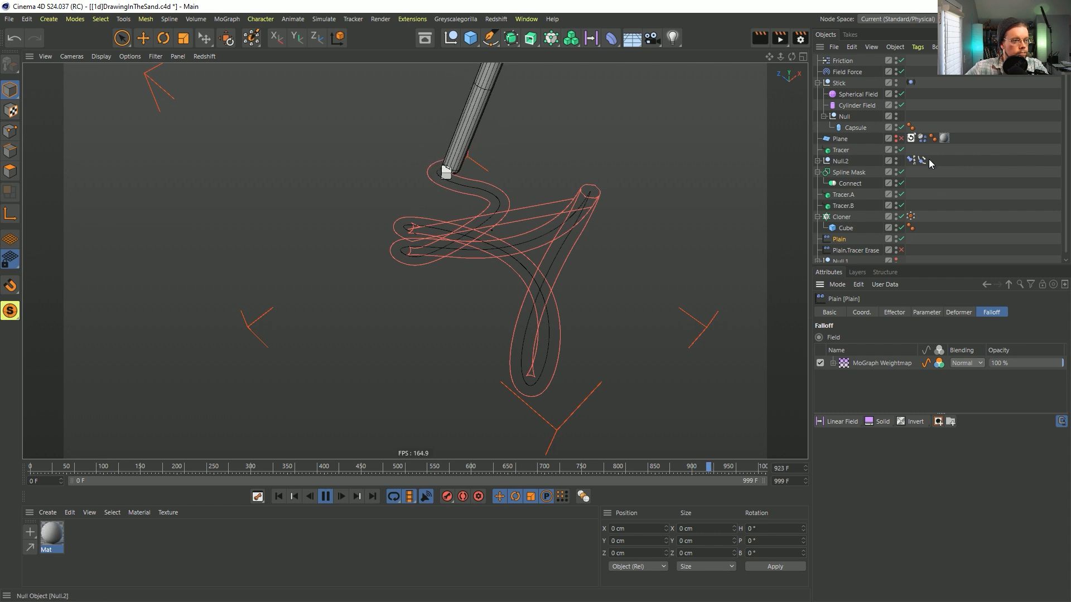
Duplicate the Cloner's MoGraph Weightmap tag and replace the copy's fields with the original weightmap in Index mode.
{"action": "left_click", "coordinate": [910, 217]}
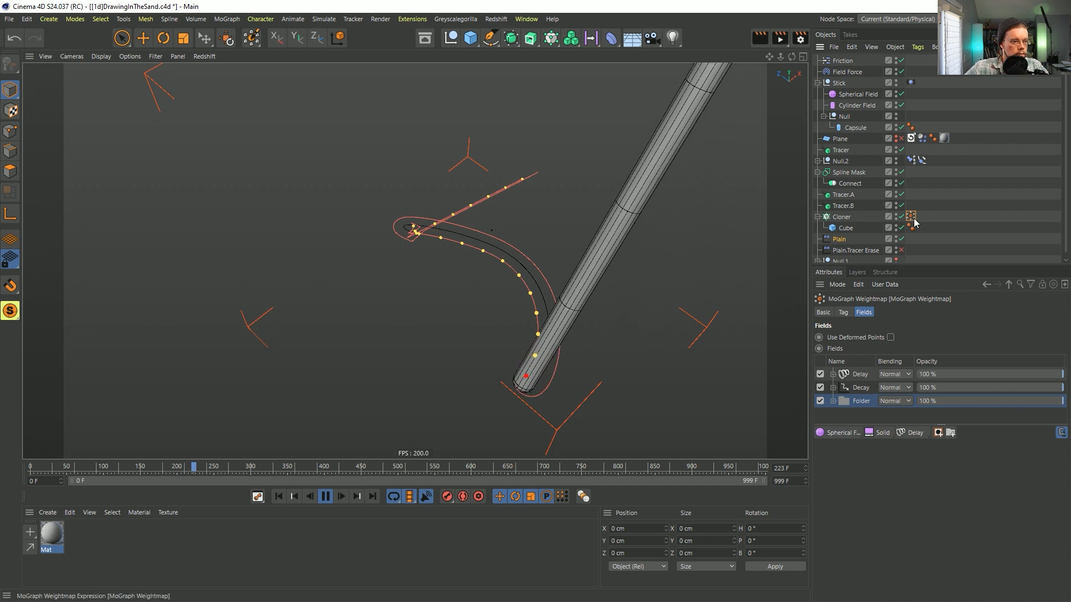
{"action": "left_click_drag", "start_coordinate": [933, 218], "coordinate": [923, 217], "text": "ctrl"}
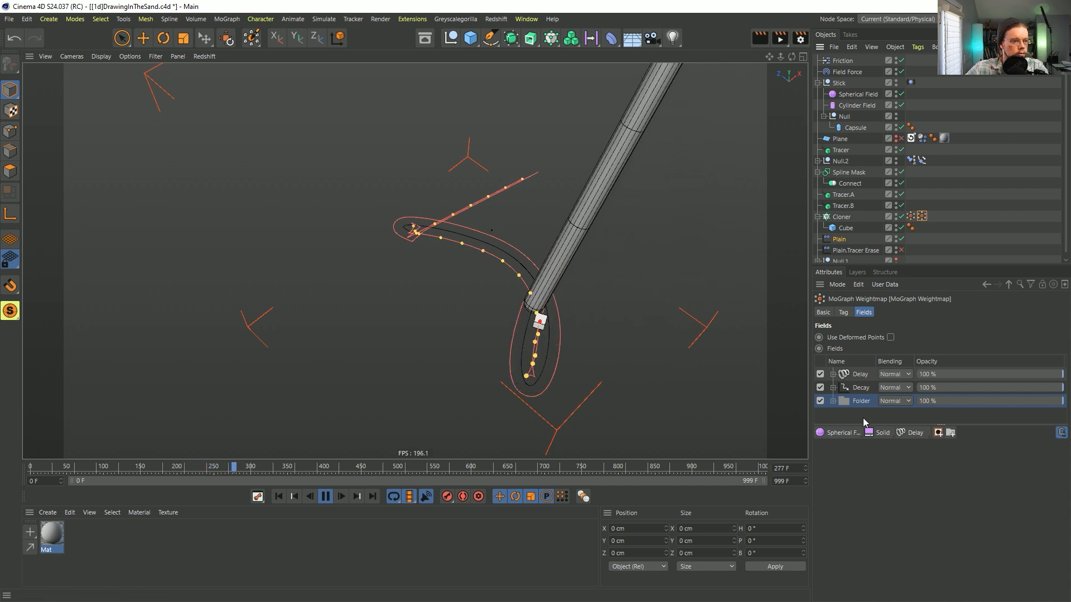
{"action": "key", "text": "Delete"}
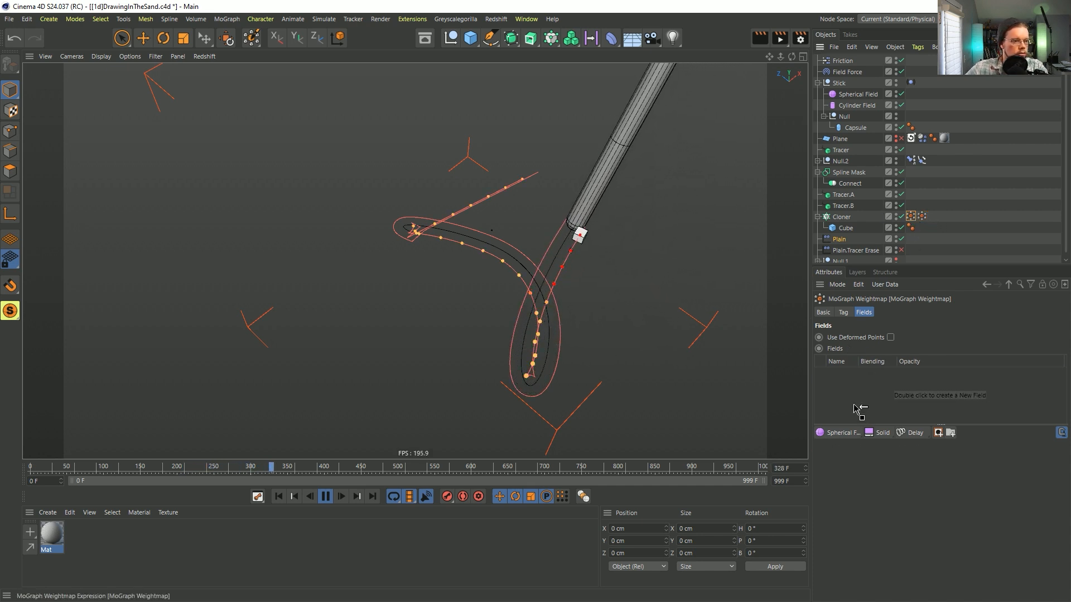
{"action": "left_click_drag", "start_coordinate": [859, 410], "coordinate": [865, 383]}
{"action": "left_click", "coordinate": [865, 379]}
{"action": "left_click", "coordinate": [913, 489]}
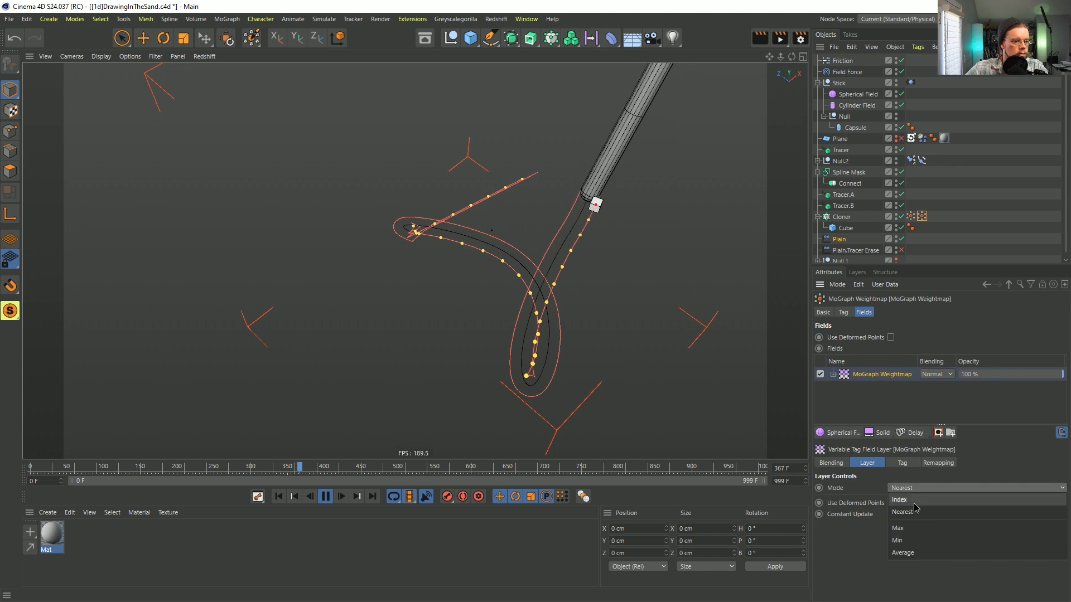
{"action": "left_click", "coordinate": [914, 502]}
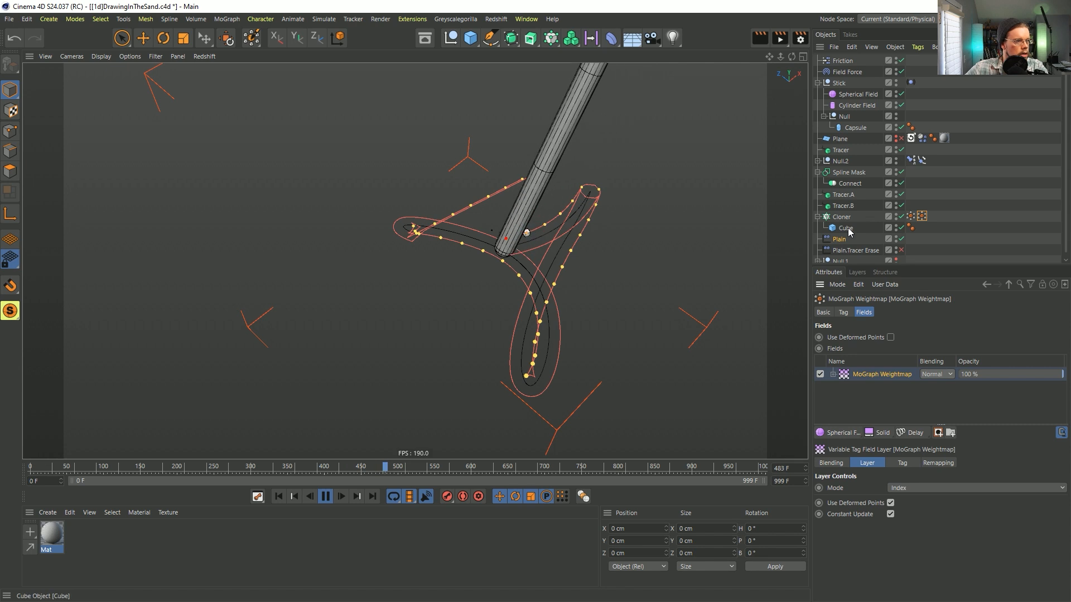
Disable the new Plain effector so it no longer scales the clones.
{"action": "left_click", "coordinate": [902, 239]}
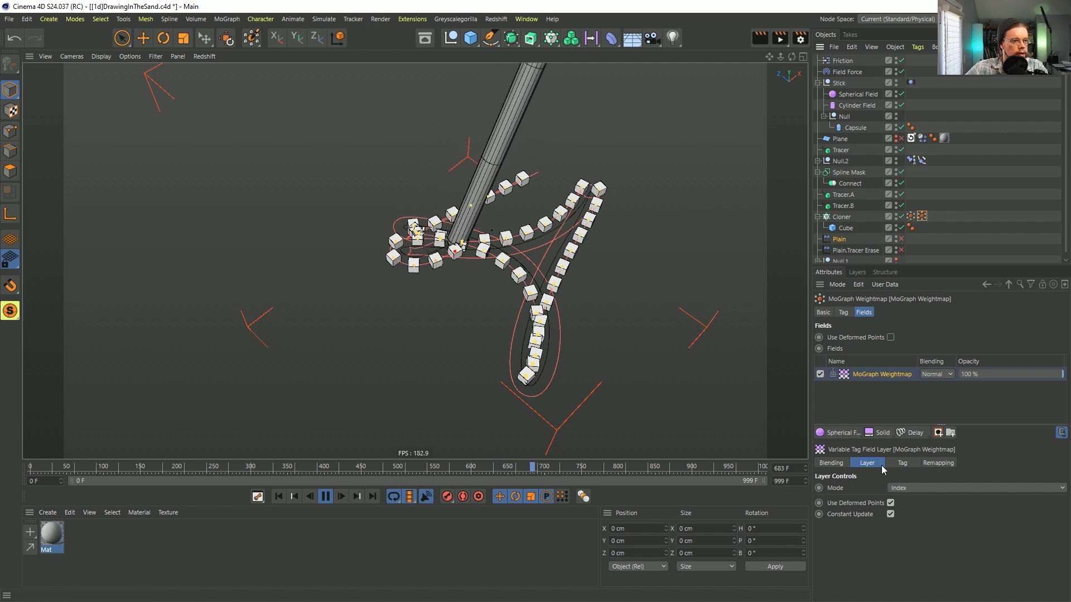
Try an Invert modifier in the duplicate weightmap's fields, and delete both the modifier and the duplicate tag.
{"action": "left_click", "coordinate": [913, 433]}
{"action": "left_click", "coordinate": [924, 534]}
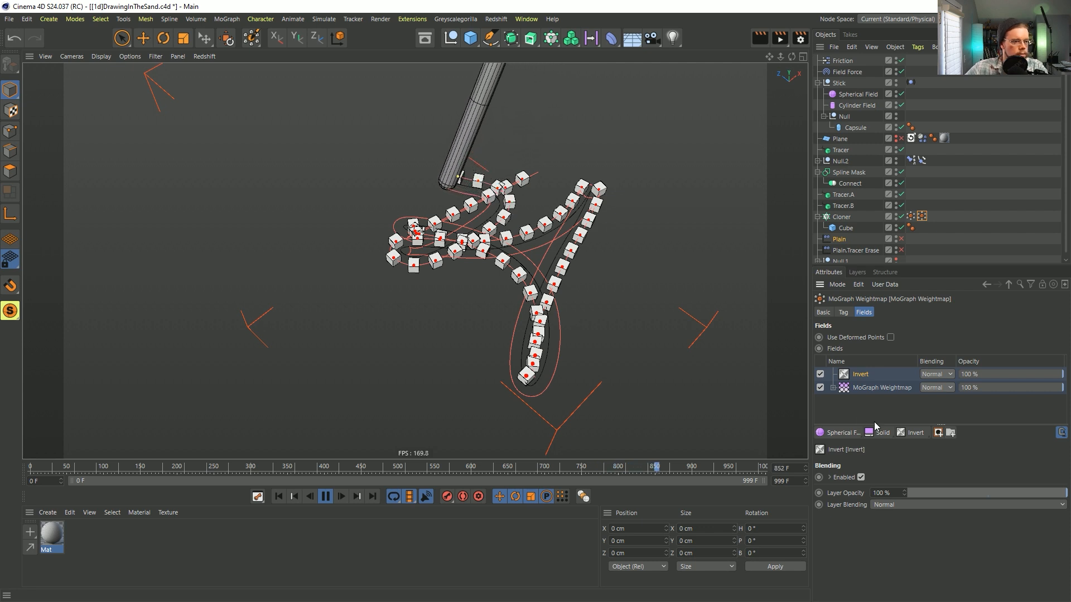
{"action": "key", "text": "Delete"}
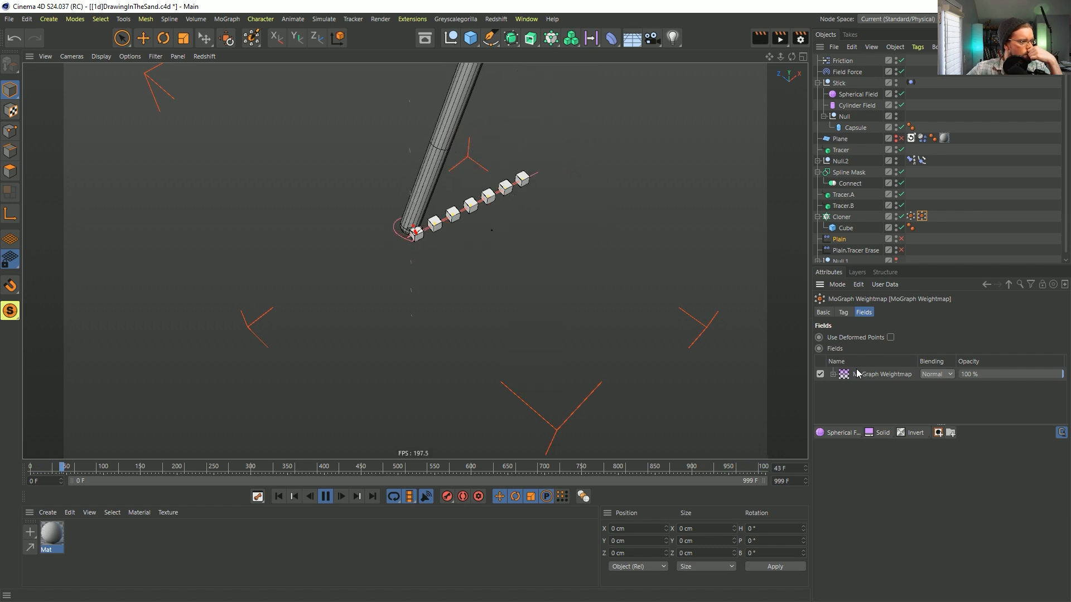
{"action": "key", "text": "Delete"}
Try disabling the folder's Invert modifier and setting the Decay mode to Minimum in the Cloner's MoGraph Weightmap.
{"action": "left_click", "coordinate": [911, 216]}
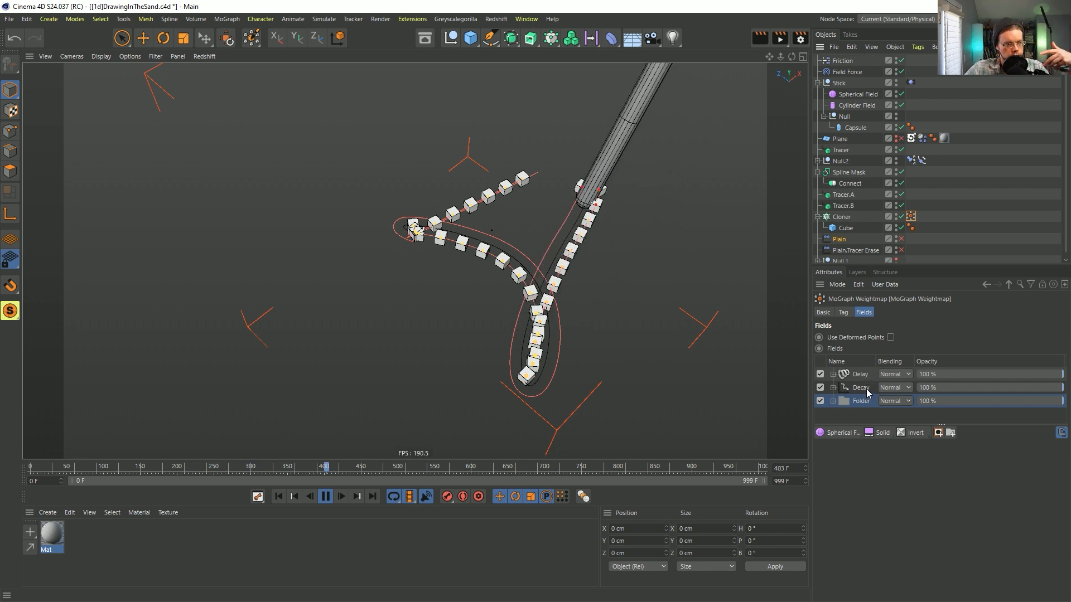
{"action": "left_click", "coordinate": [833, 401]}
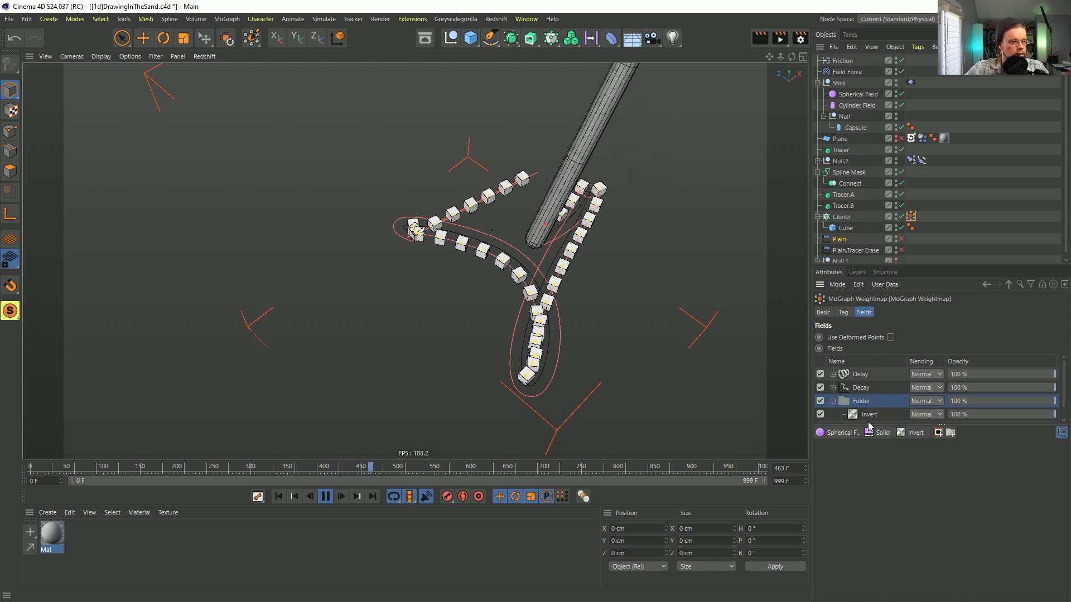
{"action": "left_click_drag", "start_coordinate": [871, 422], "coordinate": [871, 498]}
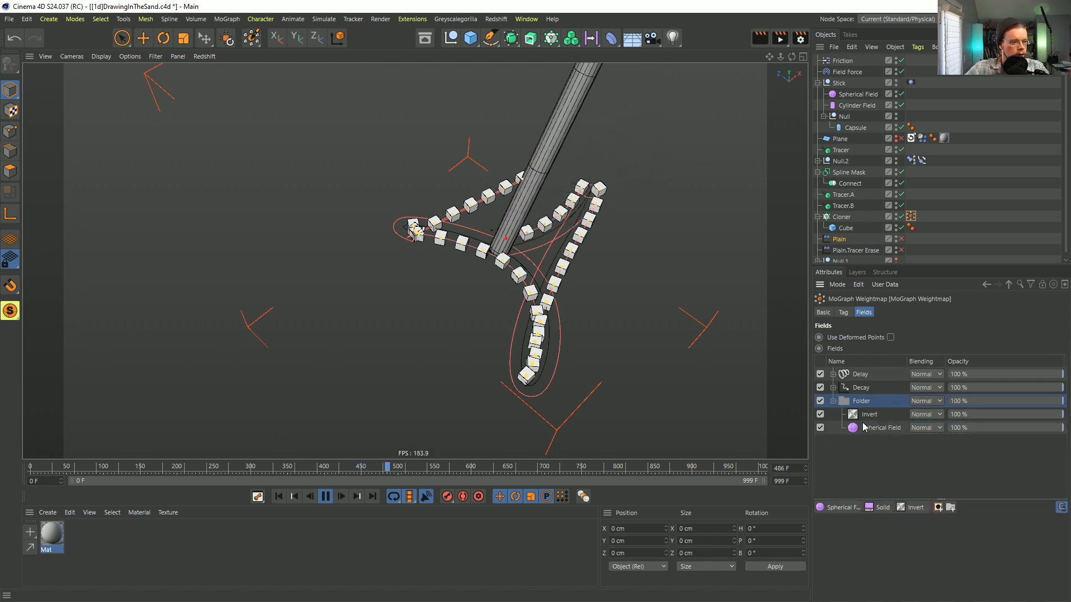
{"action": "left_click", "coordinate": [820, 415]}
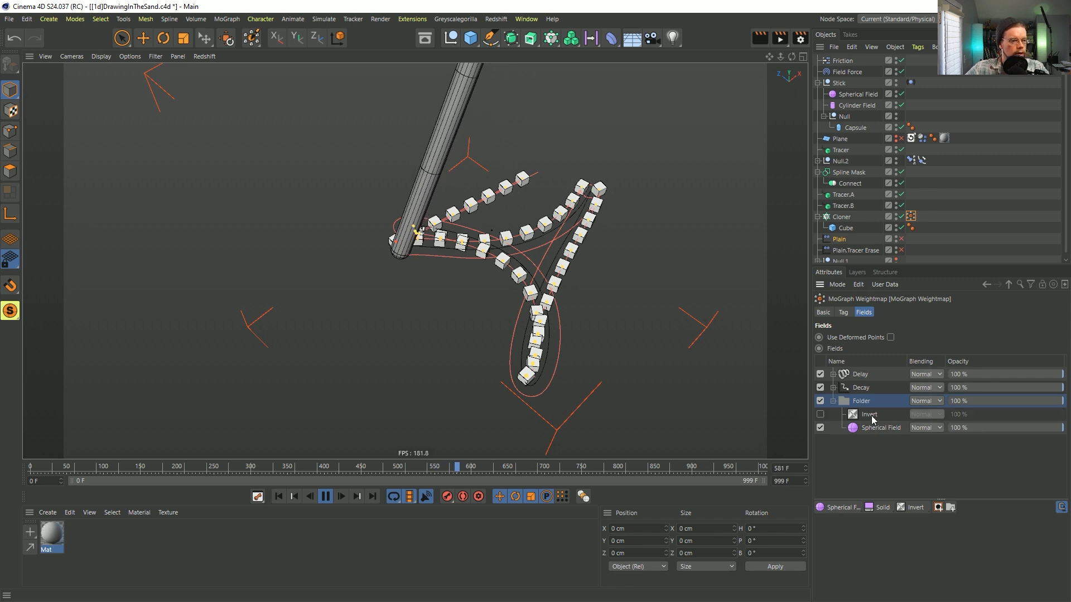
{"action": "left_click", "coordinate": [863, 391]}
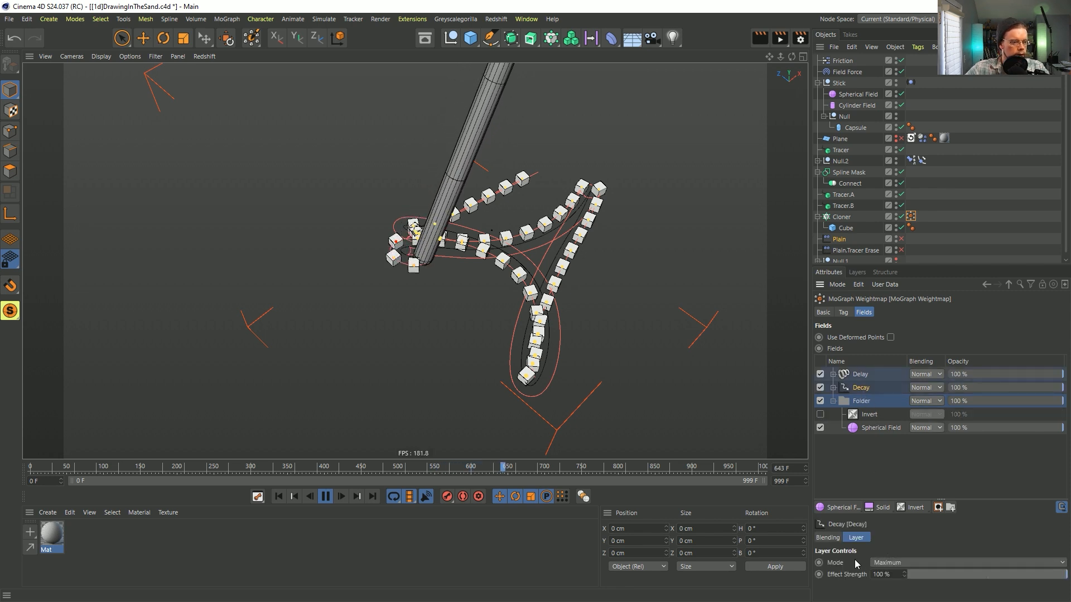
{"action": "left_click", "coordinate": [894, 563]}
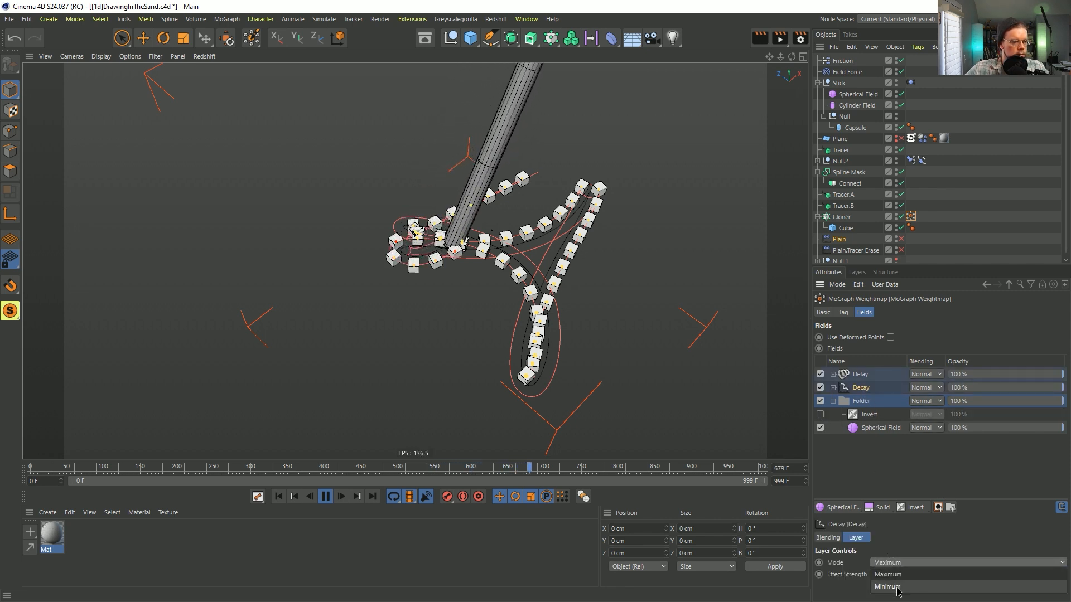
{"action": "left_click", "coordinate": [897, 590]}
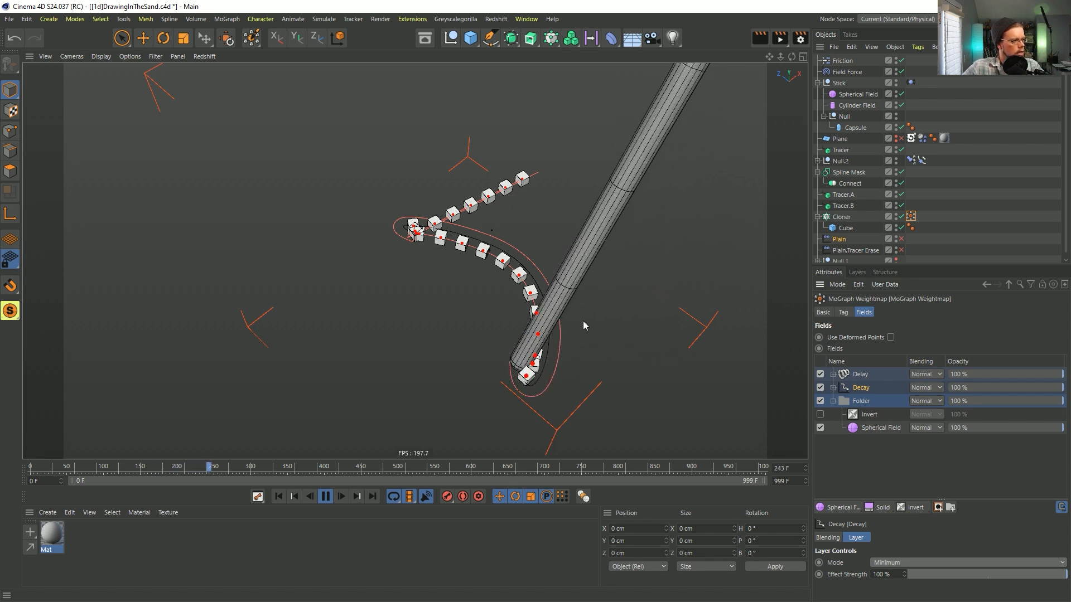
Undo the Decay mode change and the disabling of the folder's Invert modifier.
{"action": "key", "text": "ctrl+z"}
{"action": "key", "text": "ctrl+z"}
{"action": "key", "text": "ctrl+z"}
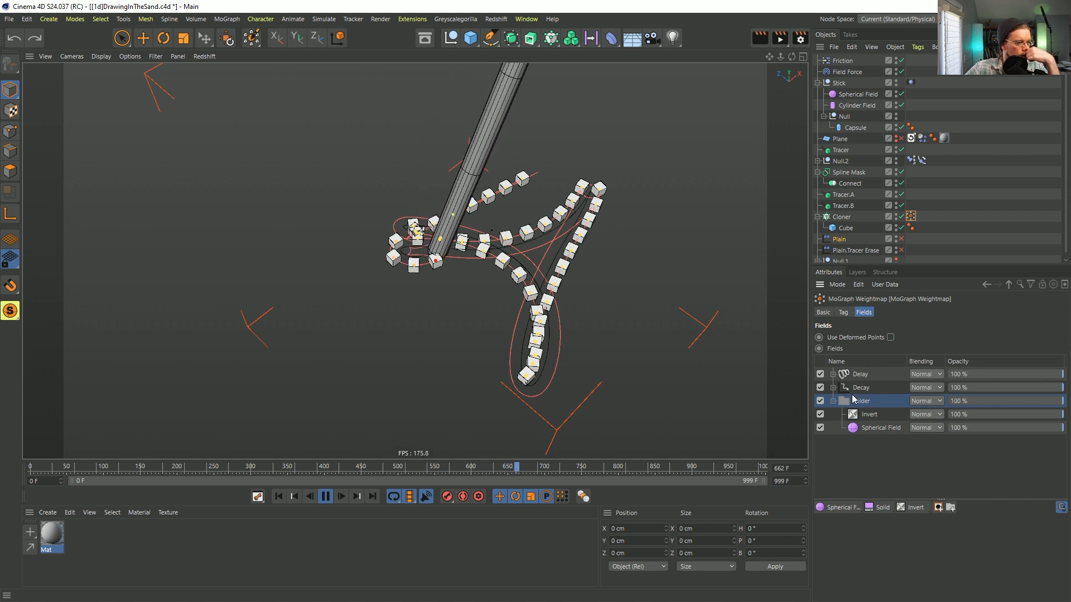
Add an Invert modifier on top of the weightmap's fields and set the Delay's effect strength to 79%.
{"action": "left_click", "coordinate": [911, 507]}
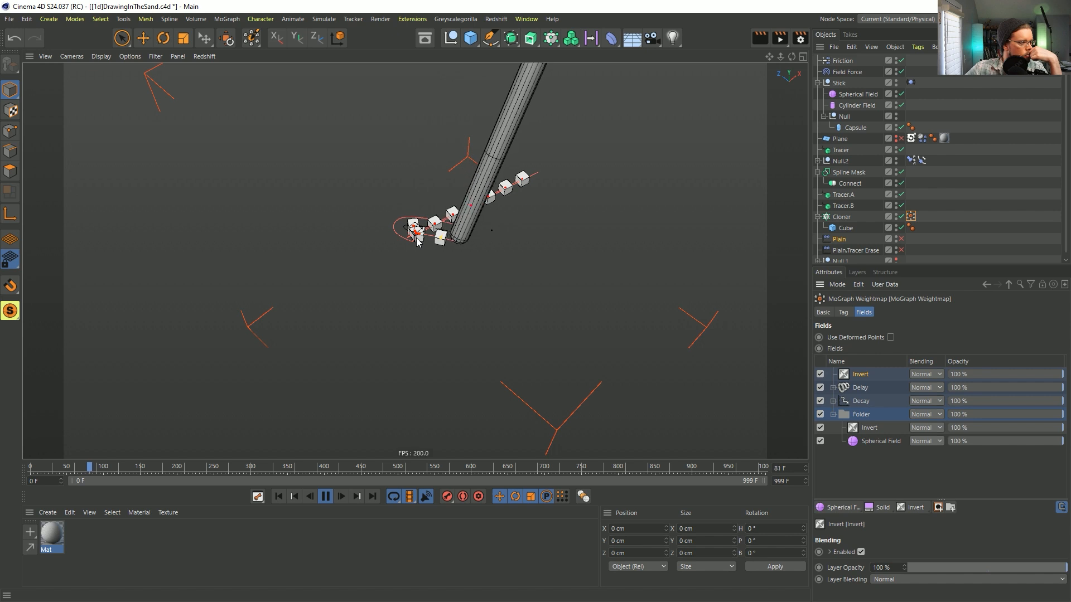
{"action": "left_click", "coordinate": [862, 387]}
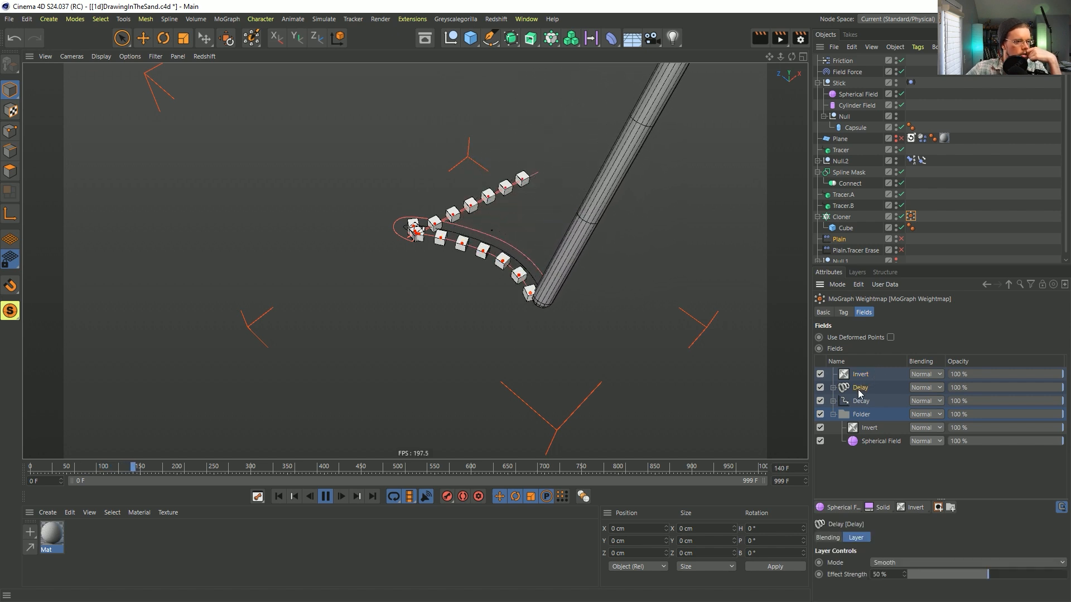
{"action": "left_click", "coordinate": [1035, 572]}
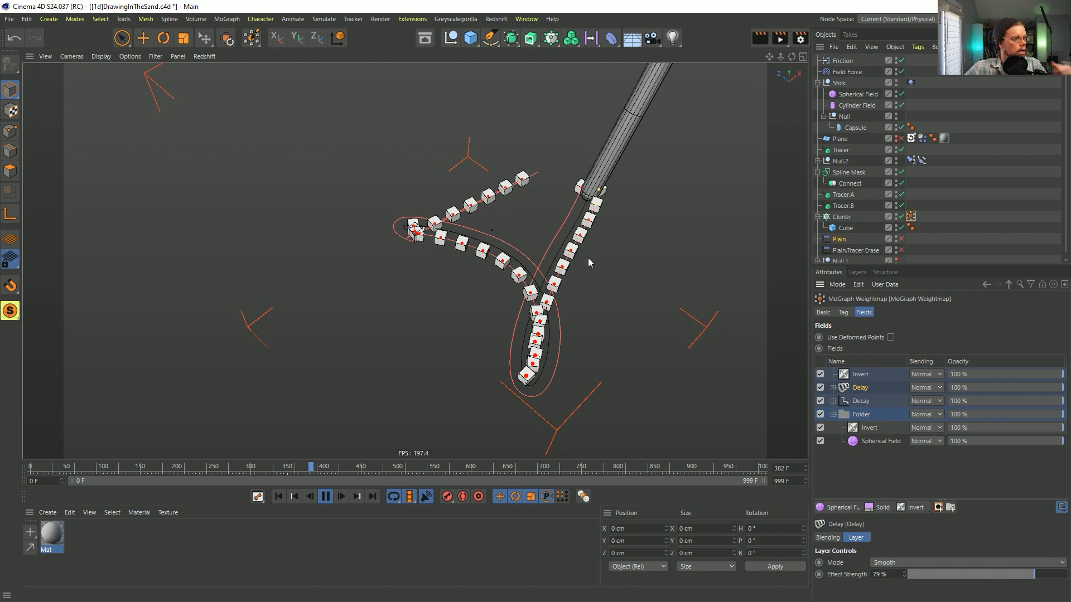
Re-enable the Plain effector and replay the animation from the first frame to check how it scales the clones.
{"action": "left_click", "coordinate": [325, 496]}
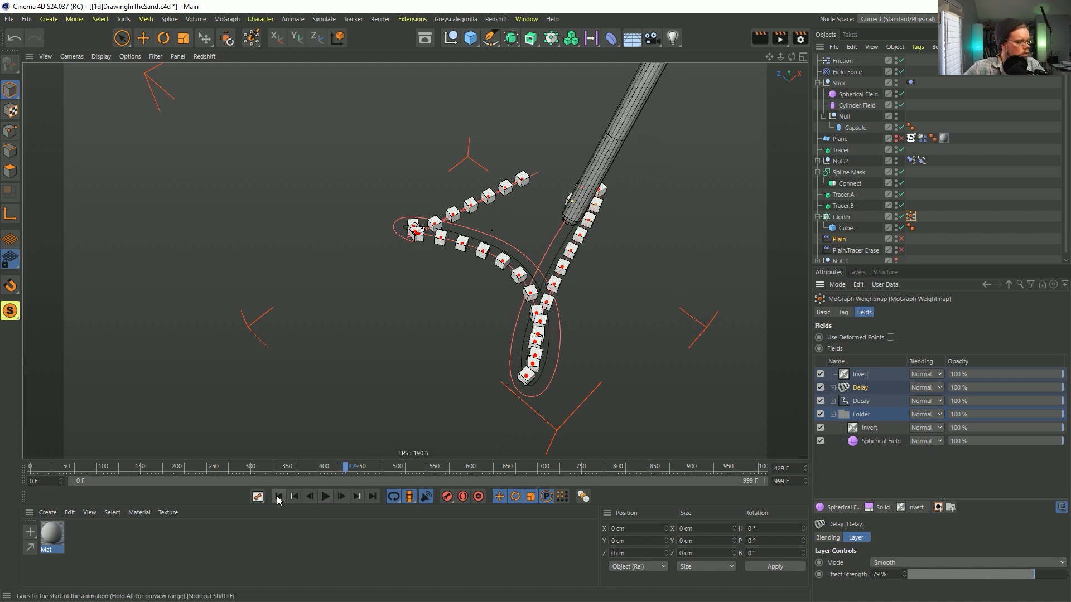
{"action": "left_click", "coordinate": [279, 497]}
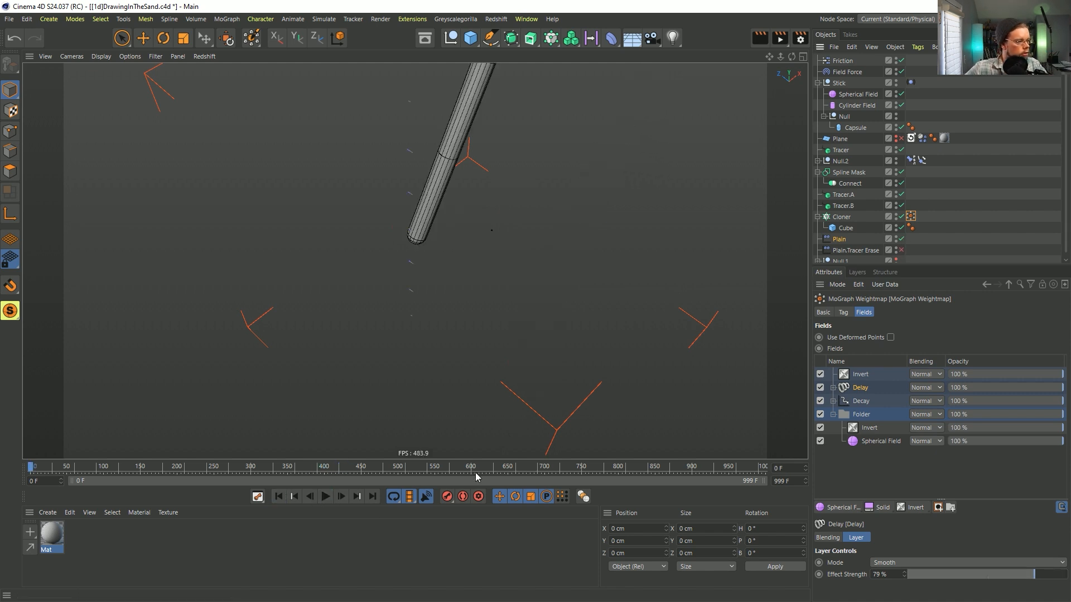
{"action": "left_click", "coordinate": [322, 498]}
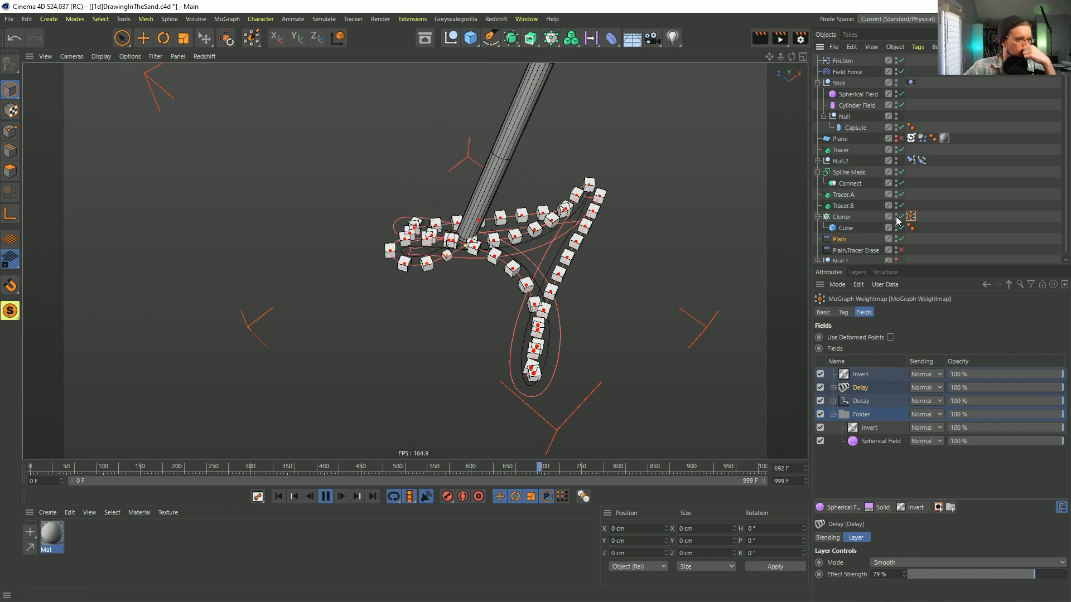
{"action": "left_click_drag", "start_coordinate": [897, 266], "coordinate": [896, 296]}
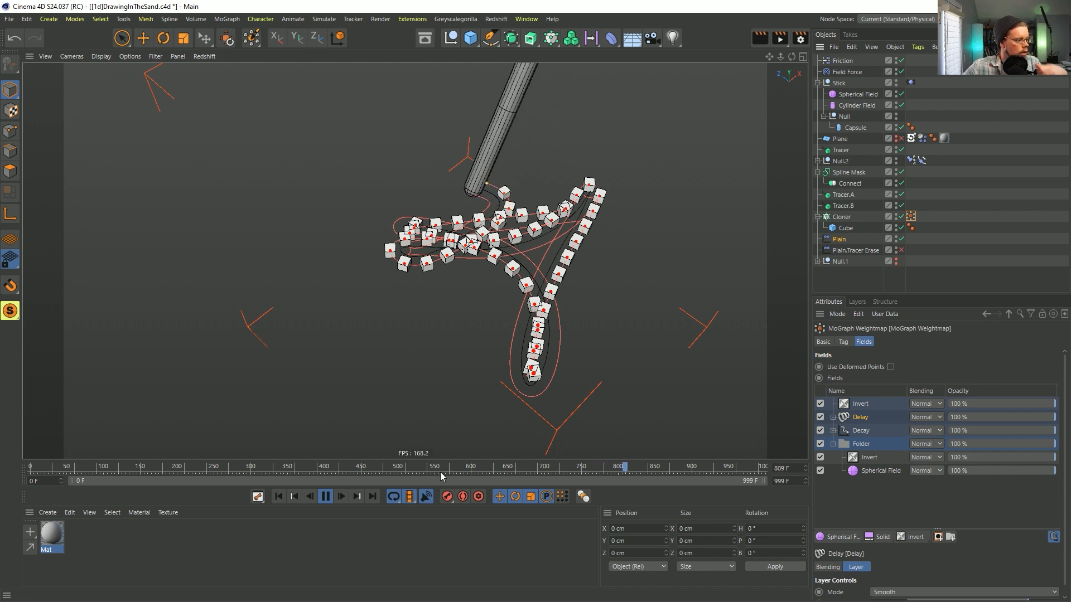
{"action": "left_click", "coordinate": [324, 496]}
{"action": "left_click", "coordinate": [277, 497]}
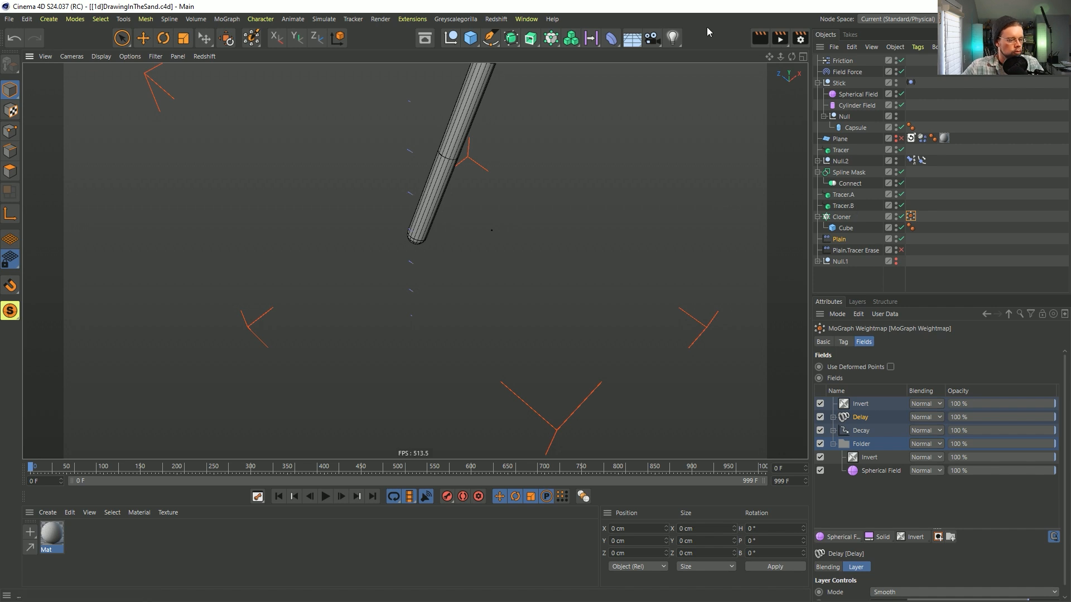
Render all frames of the animation to the Picture Viewer with file saving turned off.
{"action": "key", "text": "ctrl+b"}
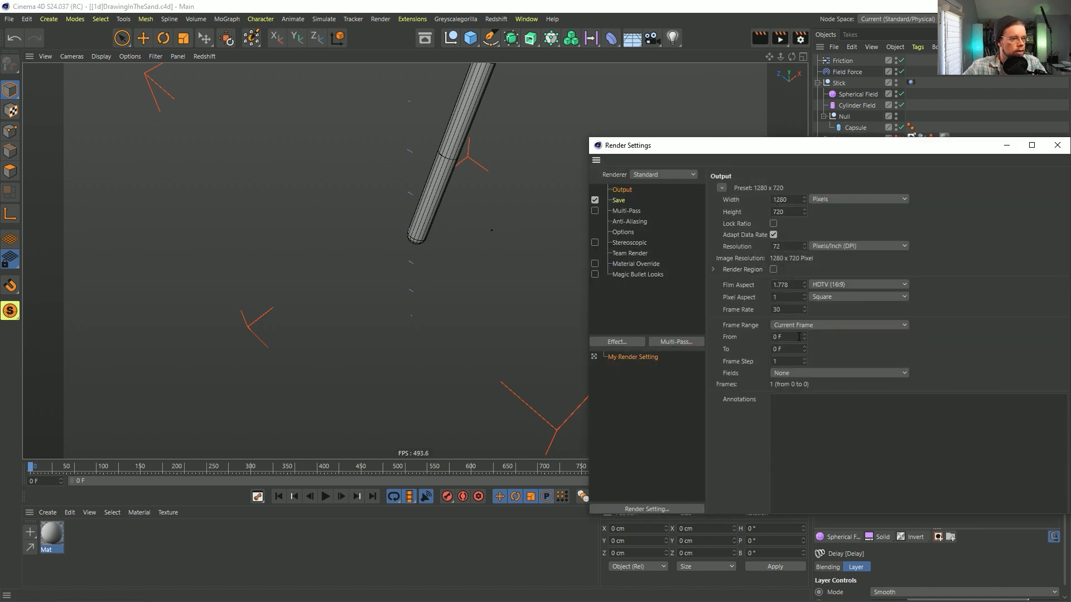
{"action": "left_click", "coordinate": [809, 326]}
{"action": "left_click", "coordinate": [803, 362]}
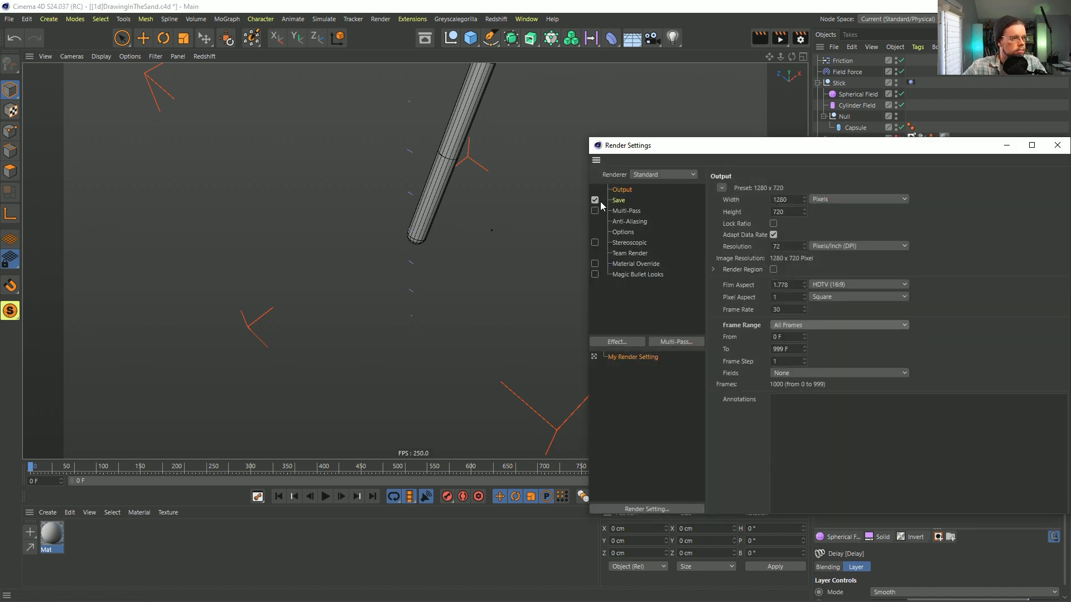
{"action": "left_click", "coordinate": [782, 39]}
{"action": "left_click", "coordinate": [575, 347]}
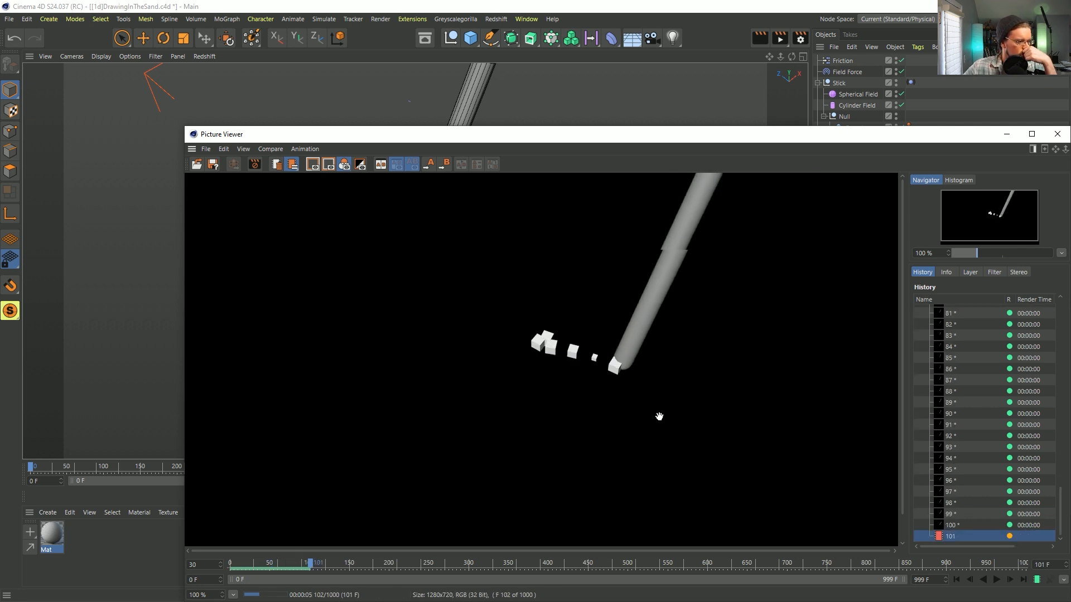
Scrub the rendered frames to about frame 112, then stop the render and close the Picture Viewer and Render Settings.
{"action": "left_click", "coordinate": [311, 565]}
{"action": "mouse_move", "coordinate": [312, 565]}
{"action": "left_mouse_down"}
{"action": "mouse_move", "coordinate": [380, 567]}
{"action": "mouse_move", "coordinate": [324, 567]}
{"action": "left_mouse_up"}
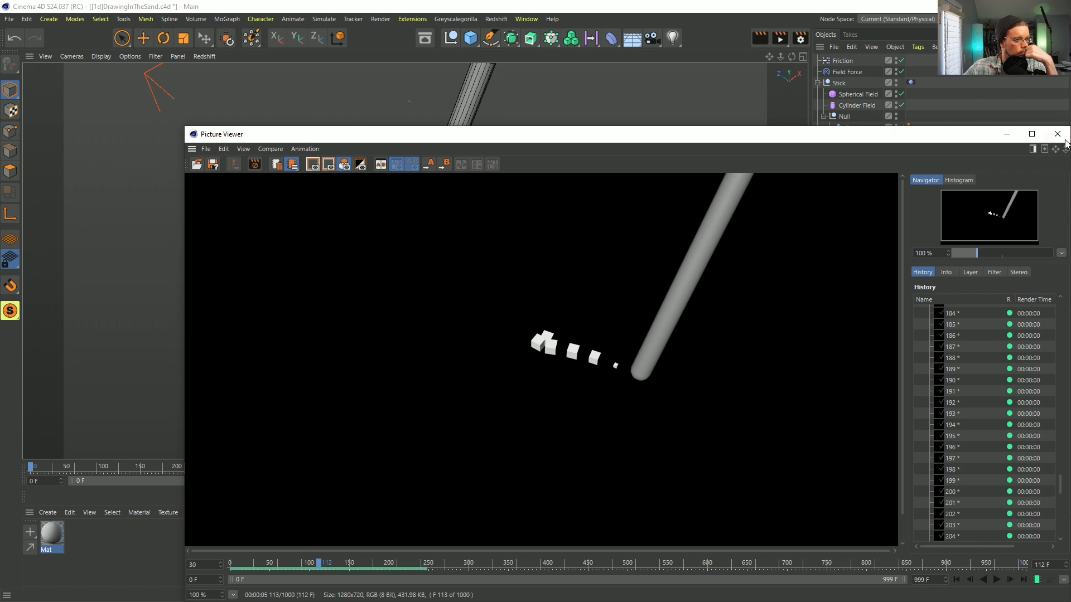
{"action": "left_click", "coordinate": [1058, 134]}
{"action": "left_click", "coordinate": [555, 347]}
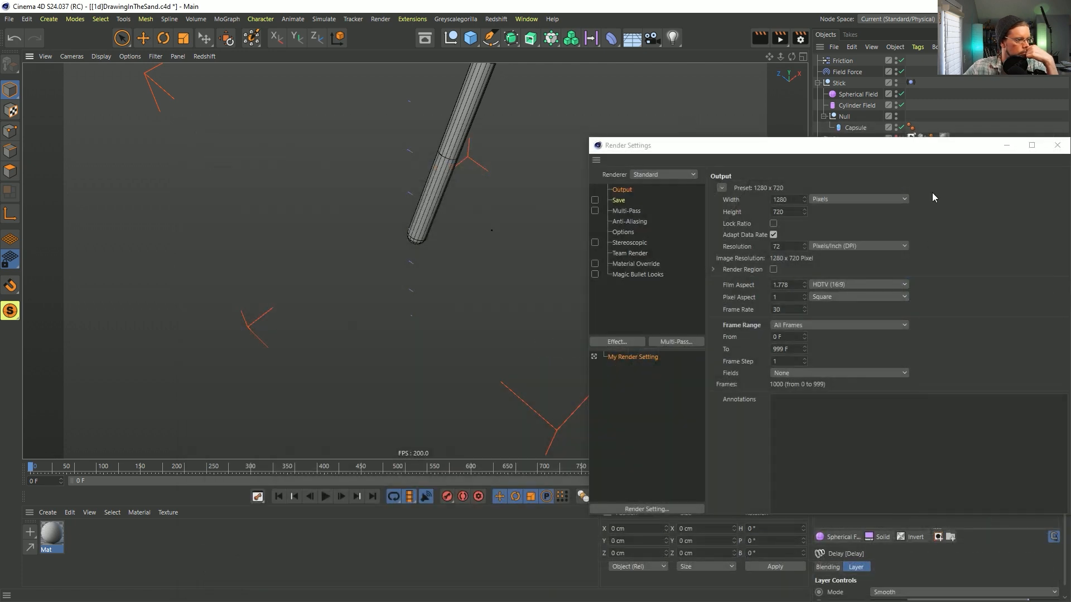
{"action": "left_click", "coordinate": [1058, 146]}
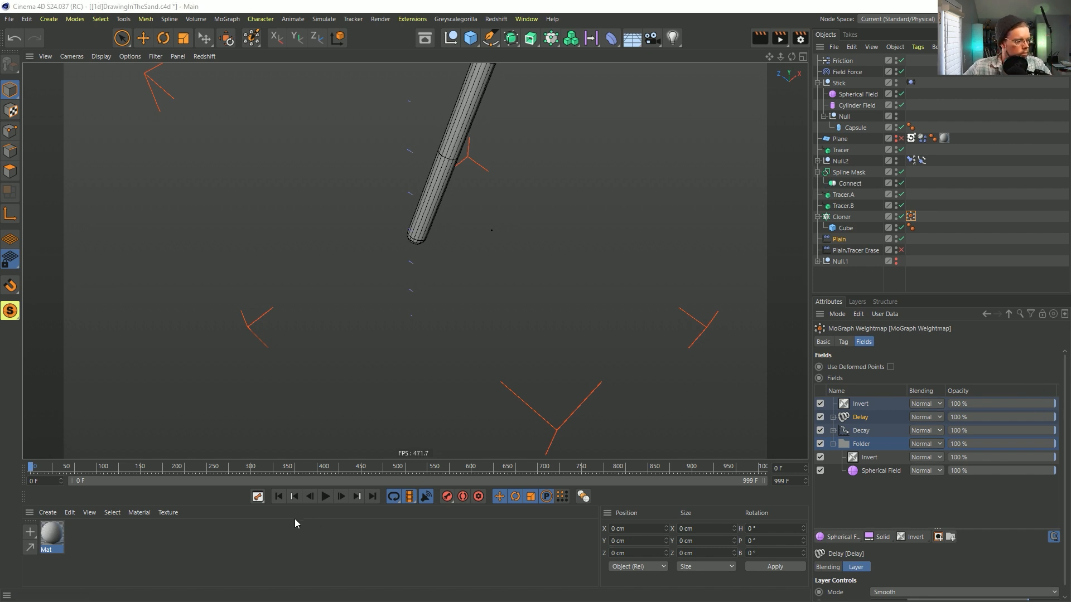
Play the animation to about frame 142 and examine the MoGraph Weightmap layer in the Plain effector's falloff.
{"action": "left_click", "coordinate": [325, 497]}
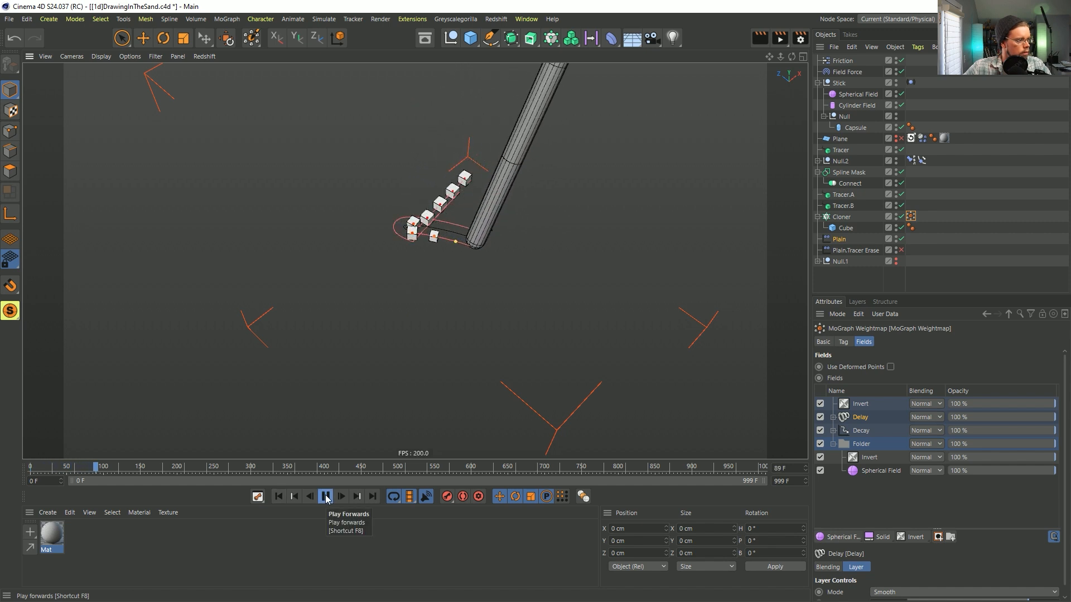
{"action": "left_click", "coordinate": [326, 497]}
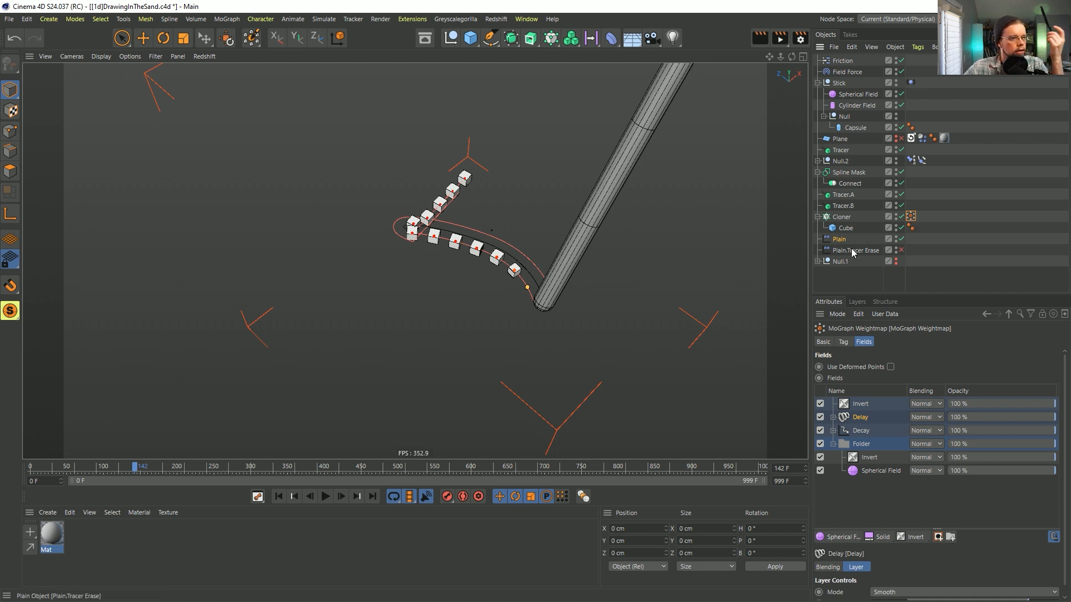
{"action": "left_click", "coordinate": [839, 239]}
{"action": "left_click", "coordinate": [873, 396]}
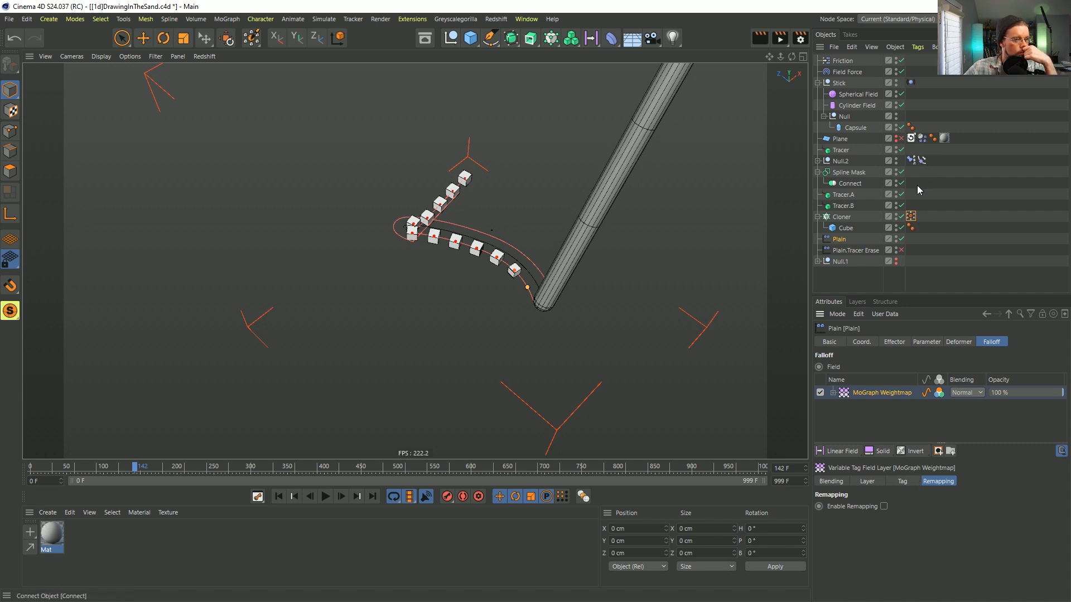
Disable the topmost Invert modifier in the Cloner's MoGraph Weightmap and replay the animation to check the clones.
{"action": "left_click", "coordinate": [911, 217]}
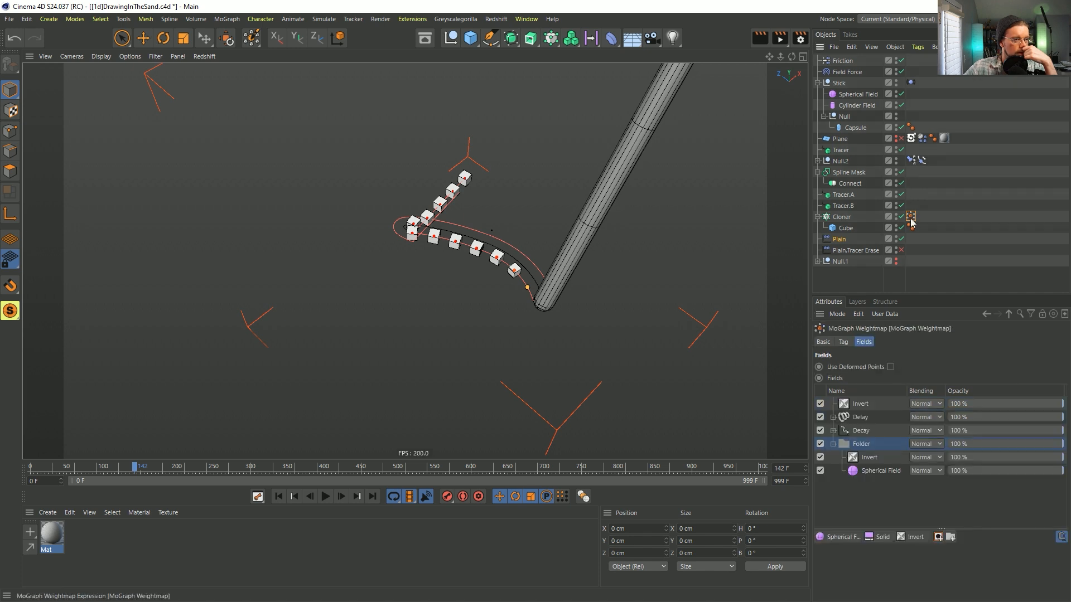
{"action": "left_click", "coordinate": [821, 404]}
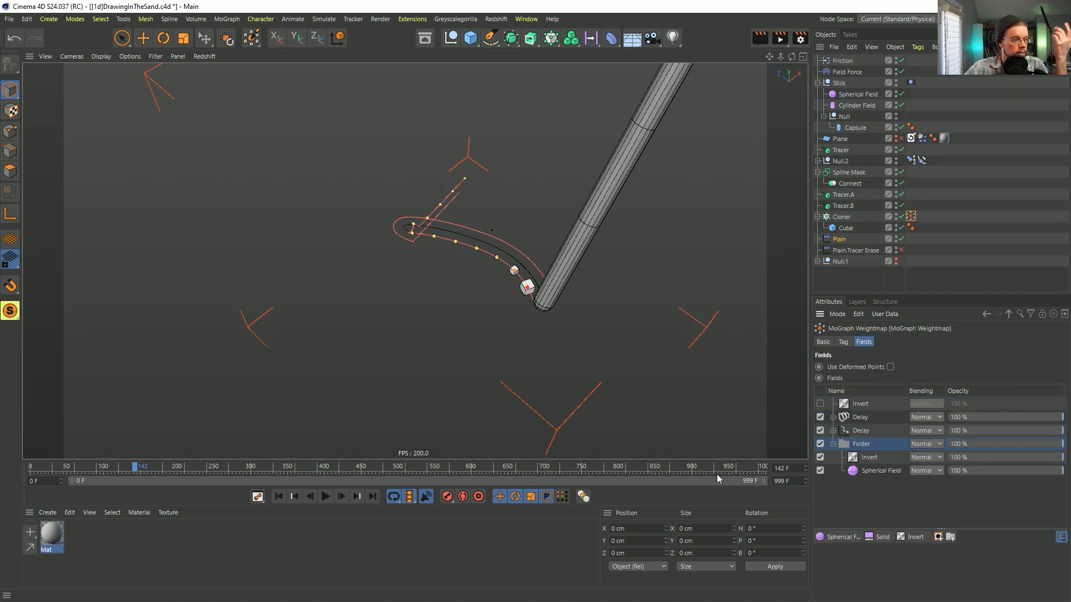
{"action": "left_click", "coordinate": [326, 497]}
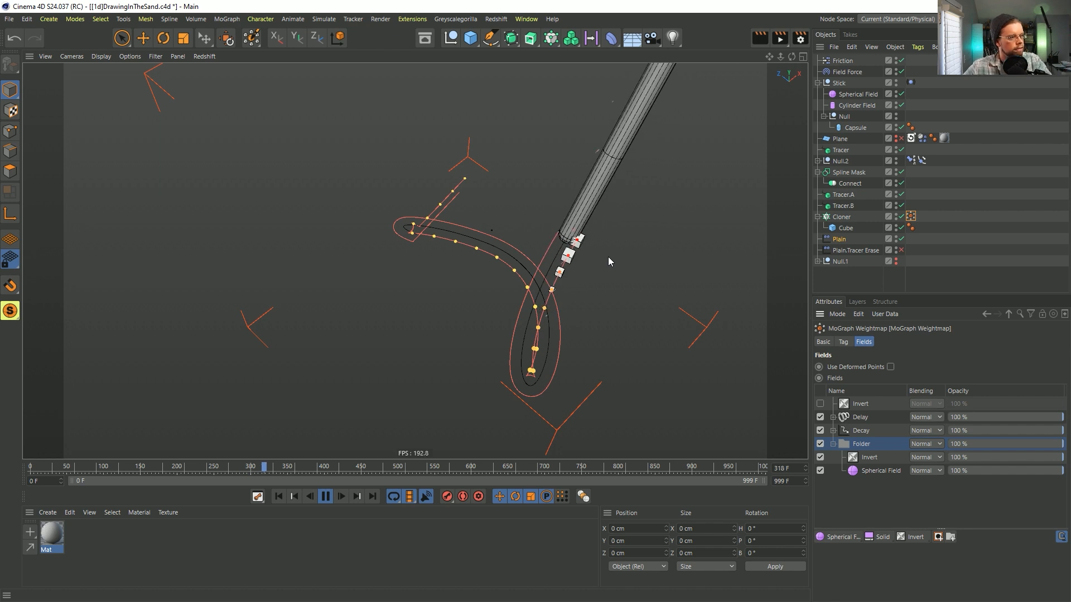
{"action": "left_click", "coordinate": [294, 498]}
{"action": "left_click", "coordinate": [324, 497]}
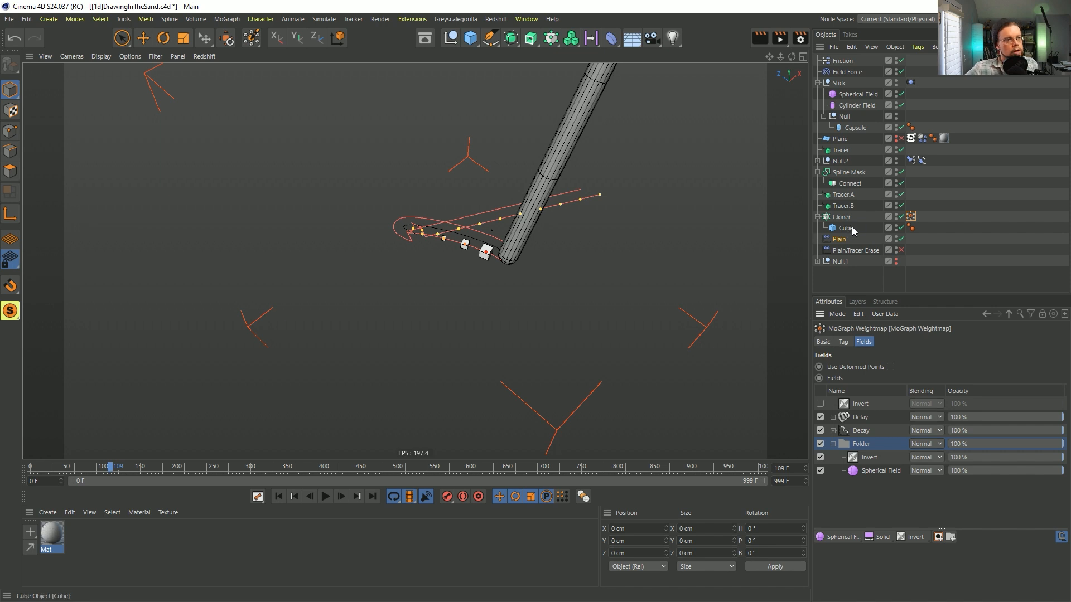
Set the cloned Cube's size to 0.1 cm in X and Y and 1 cm in Z.
{"action": "left_click", "coordinate": [839, 239]}
{"action": "left_click", "coordinate": [925, 342]}
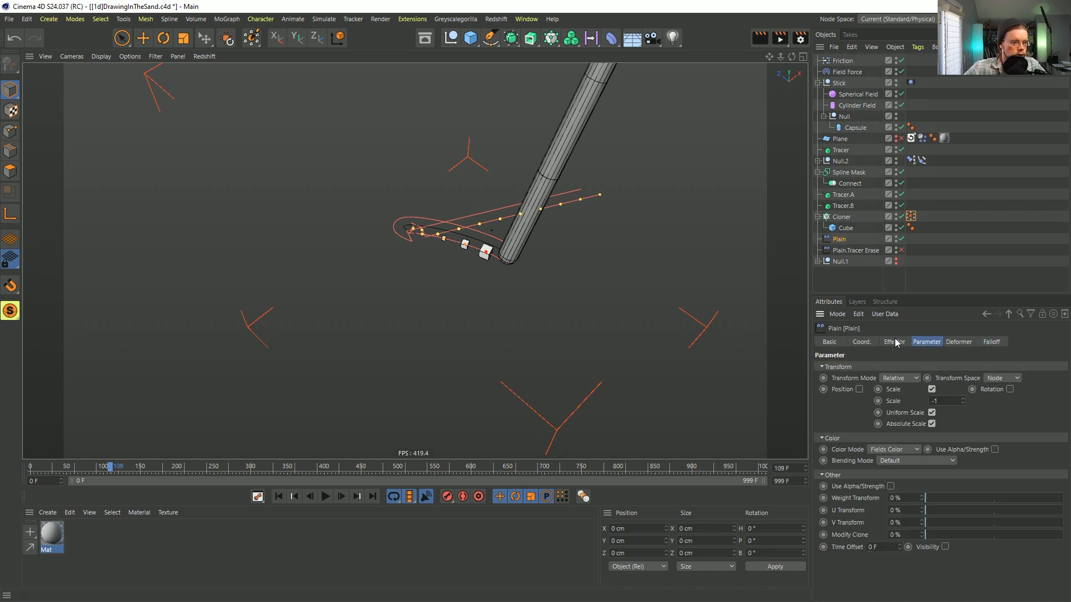
{"action": "left_click", "coordinate": [846, 229]}
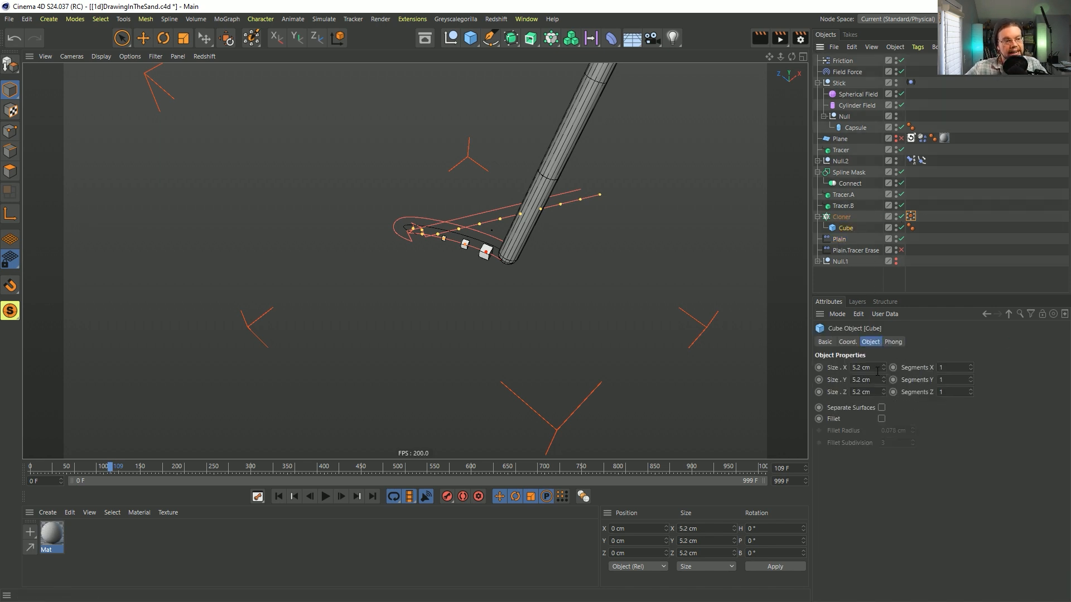
{"action": "type", "text": ".1"}
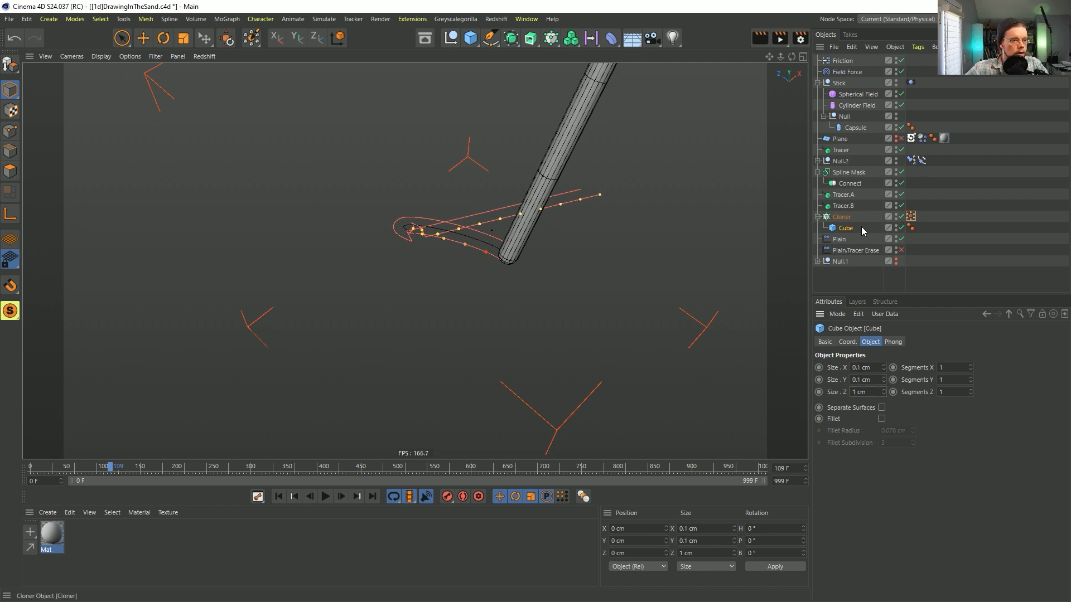
Set the Plain effector's uniform scale to 55 and select the Cloner.
{"action": "left_click", "coordinate": [838, 240]}
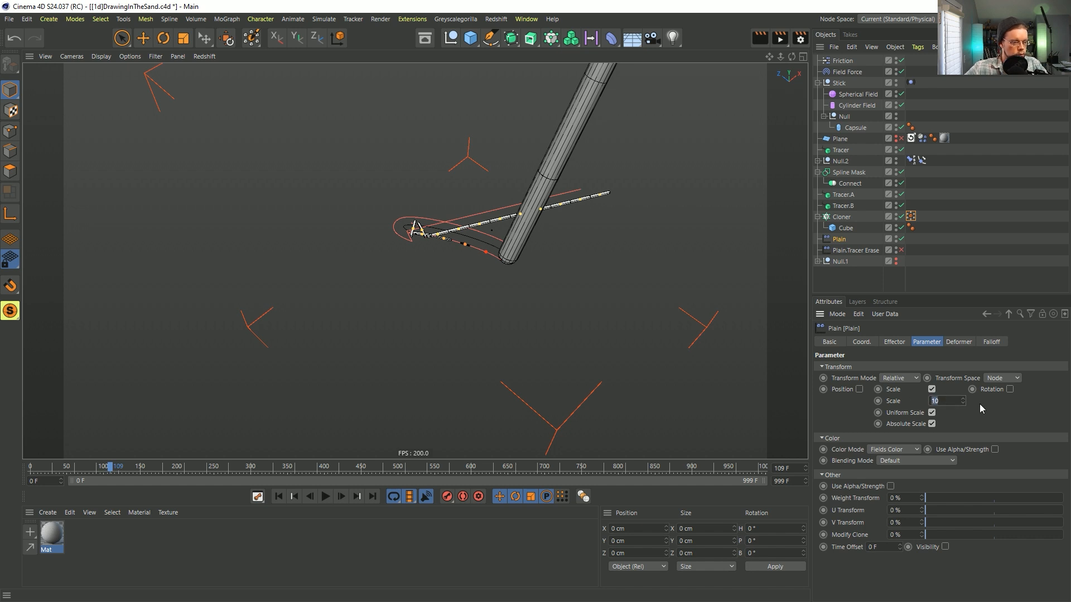
{"action": "key", "text": "Return"}
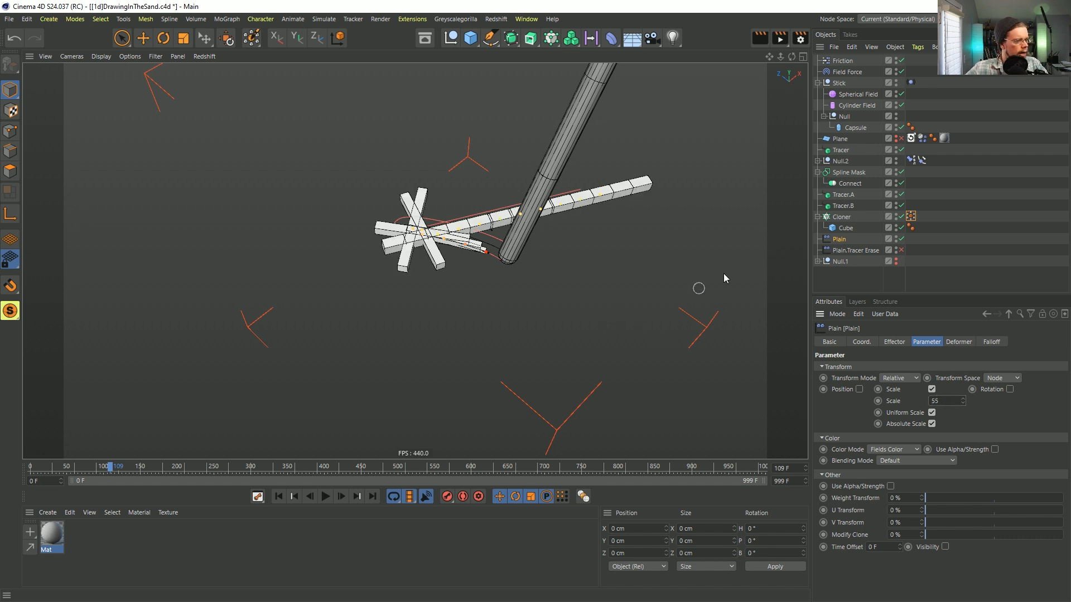
{"action": "left_click", "coordinate": [842, 217]}
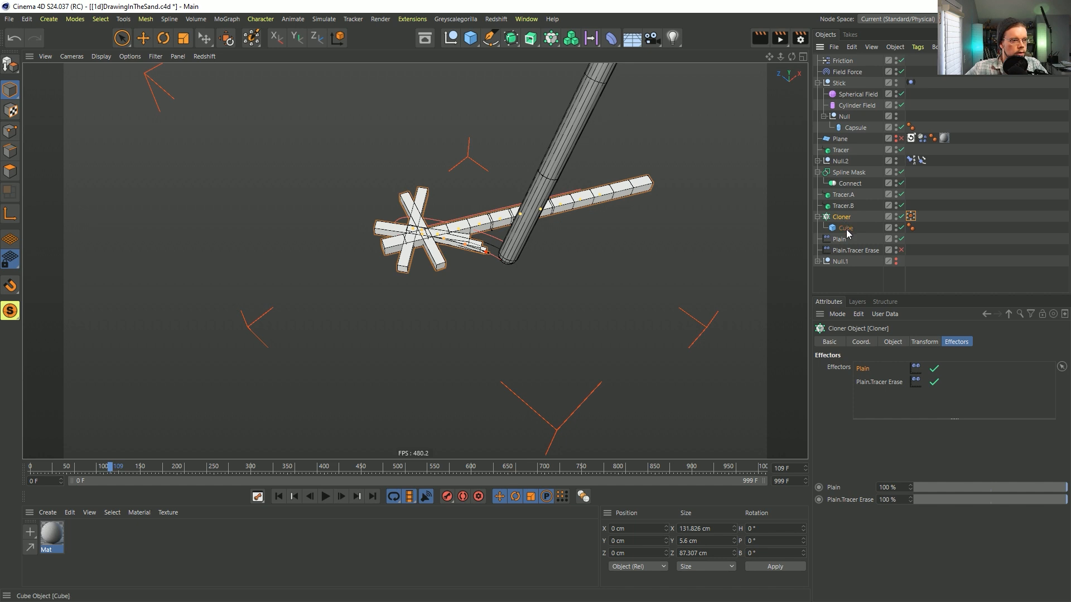
Set the cloned Cube's Z size to 0.1 cm and replay the animation from the start.
{"action": "left_click", "coordinate": [846, 229]}
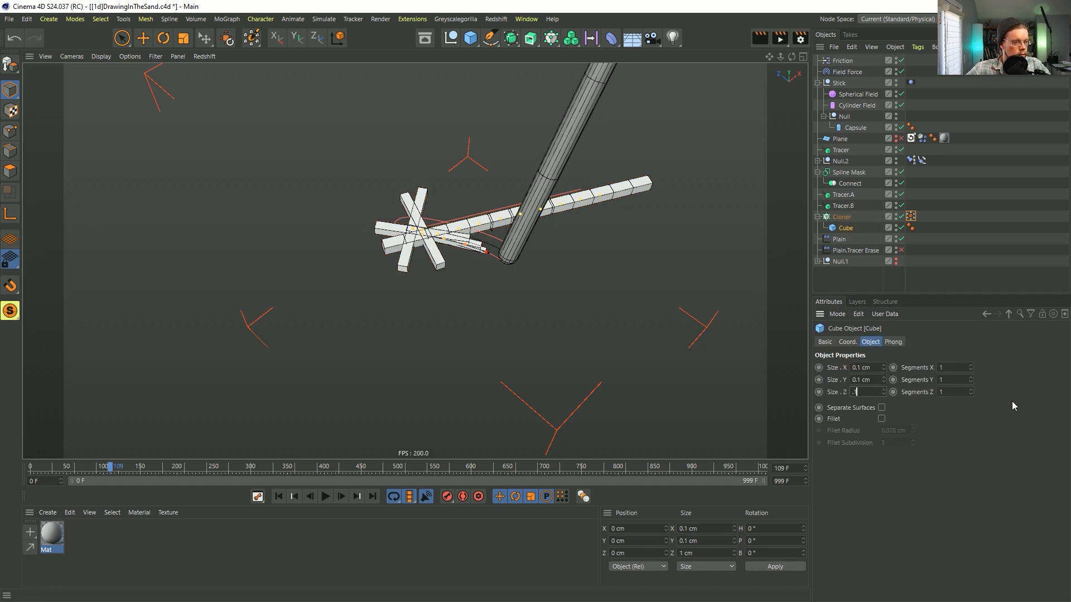
{"action": "type", "text": ".1"}
{"action": "key", "text": "Return"}
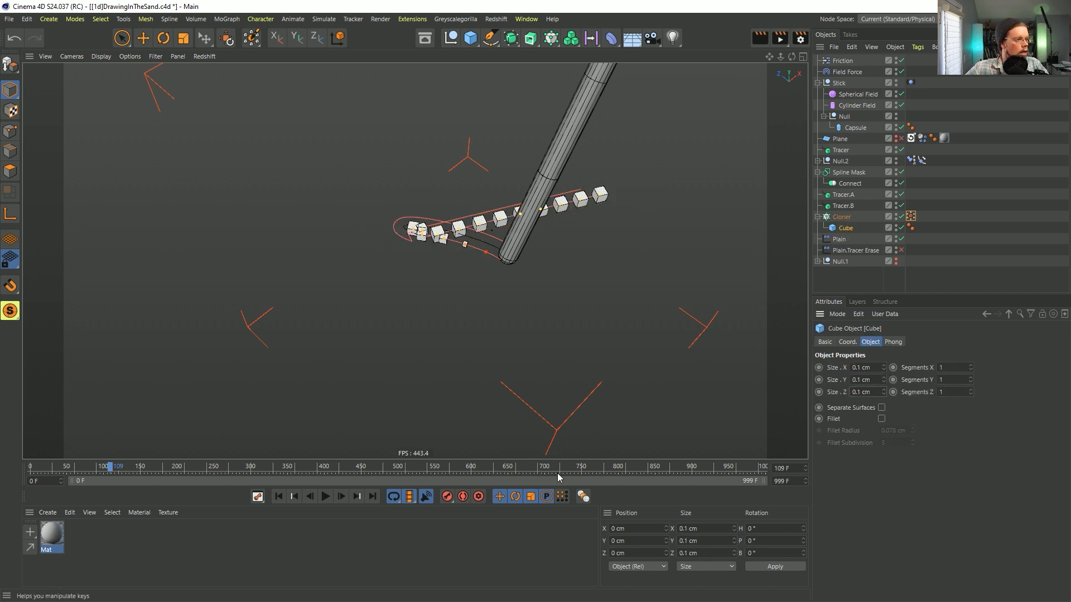
{"action": "left_click", "coordinate": [279, 496]}
{"action": "left_click", "coordinate": [326, 497]}
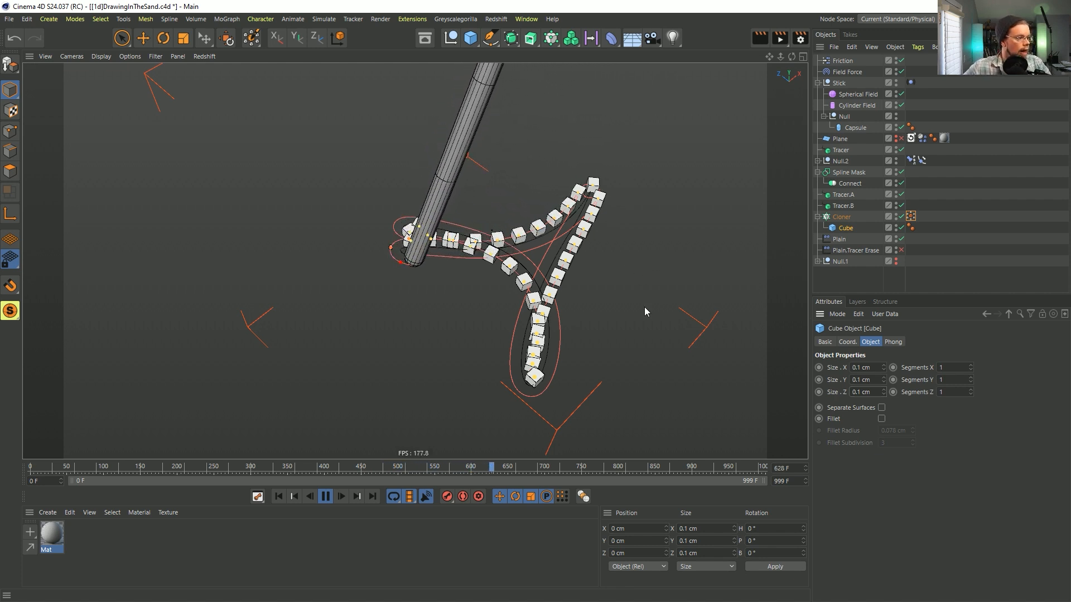
Enable position in the Plain effector with P.Y at 5 cm, check the playback and return to the first frame.
{"action": "left_click", "coordinate": [840, 239]}
{"action": "left_click", "coordinate": [860, 388]}
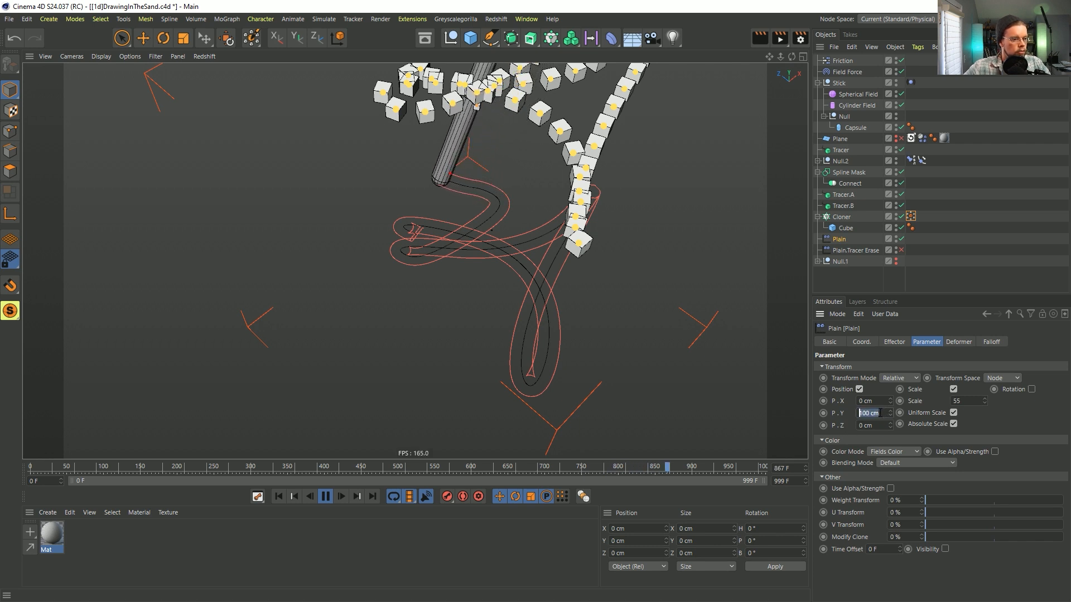
{"action": "key", "text": "Return"}
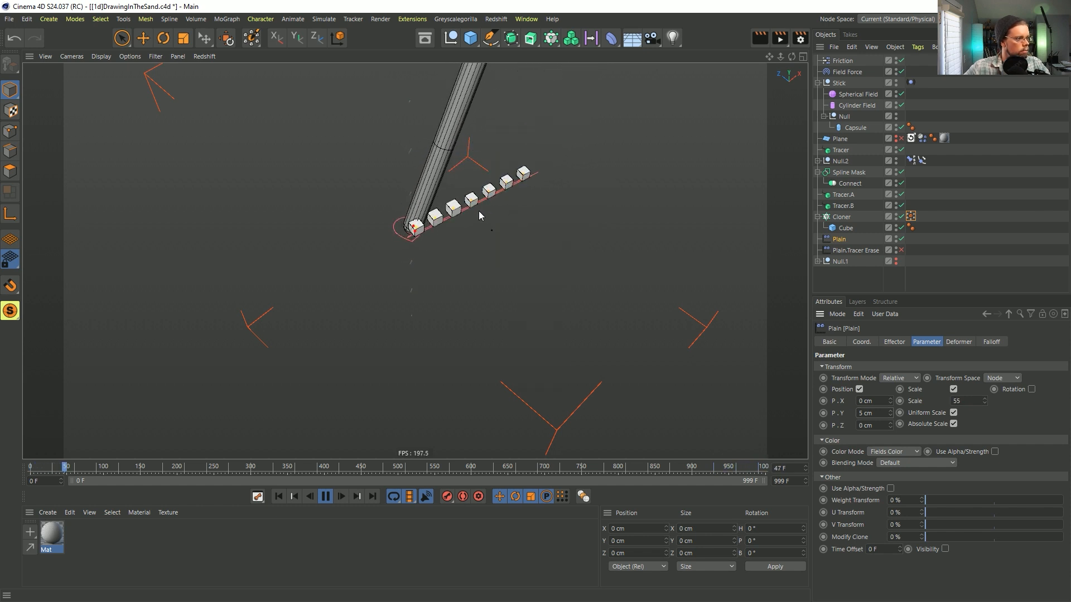
{"action": "left_click", "coordinate": [846, 229]}
{"action": "left_click", "coordinate": [325, 496]}
{"action": "left_click", "coordinate": [278, 497]}
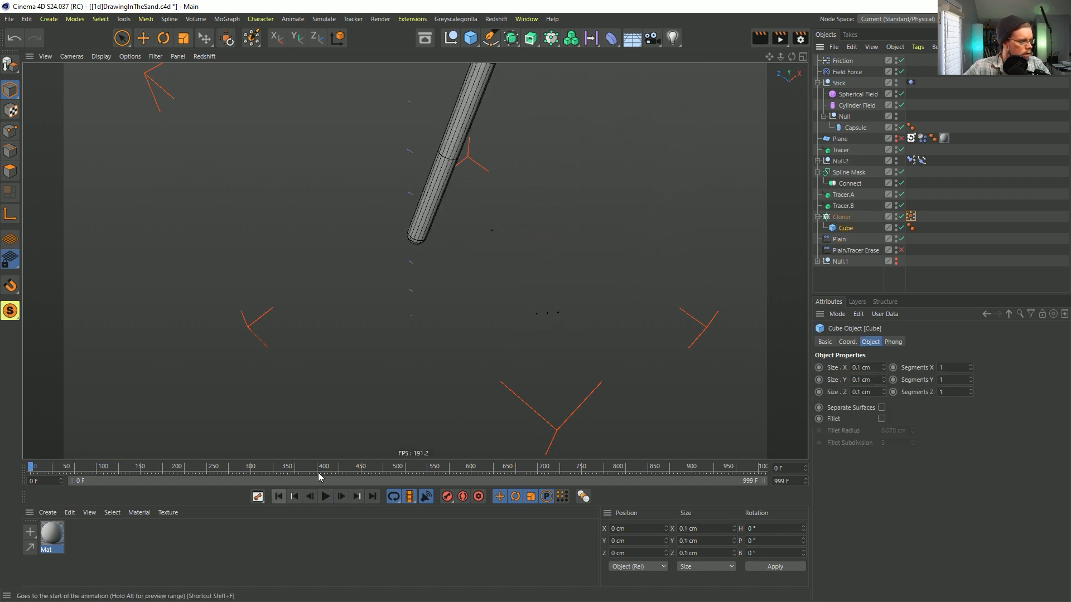
Add an Arc spline and set its radius to 10 cm.
{"action": "left_click", "coordinate": [471, 43]}
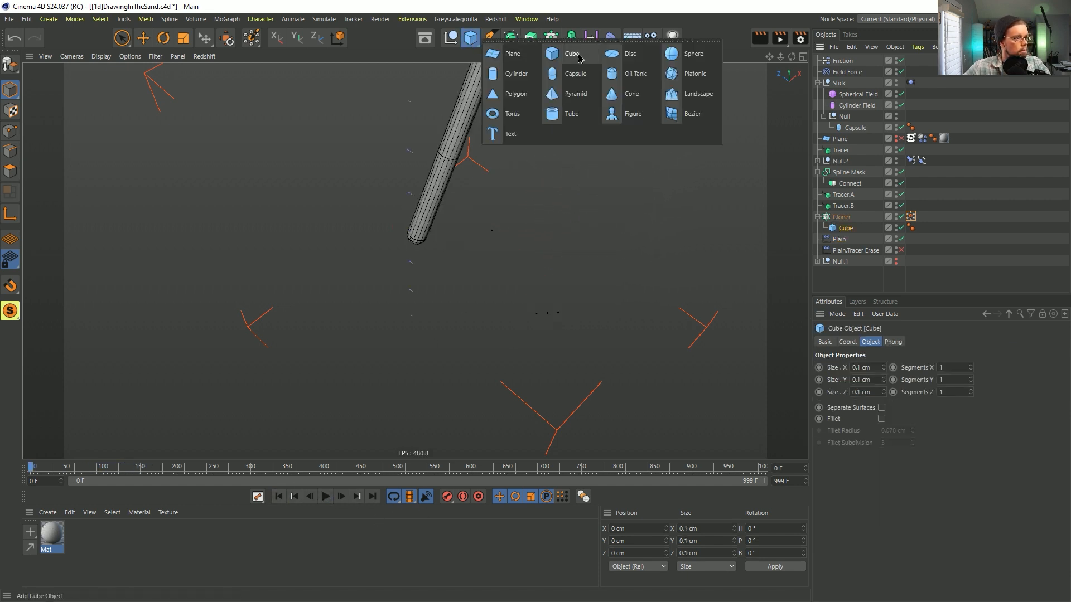
{"action": "left_click", "coordinate": [490, 38]}
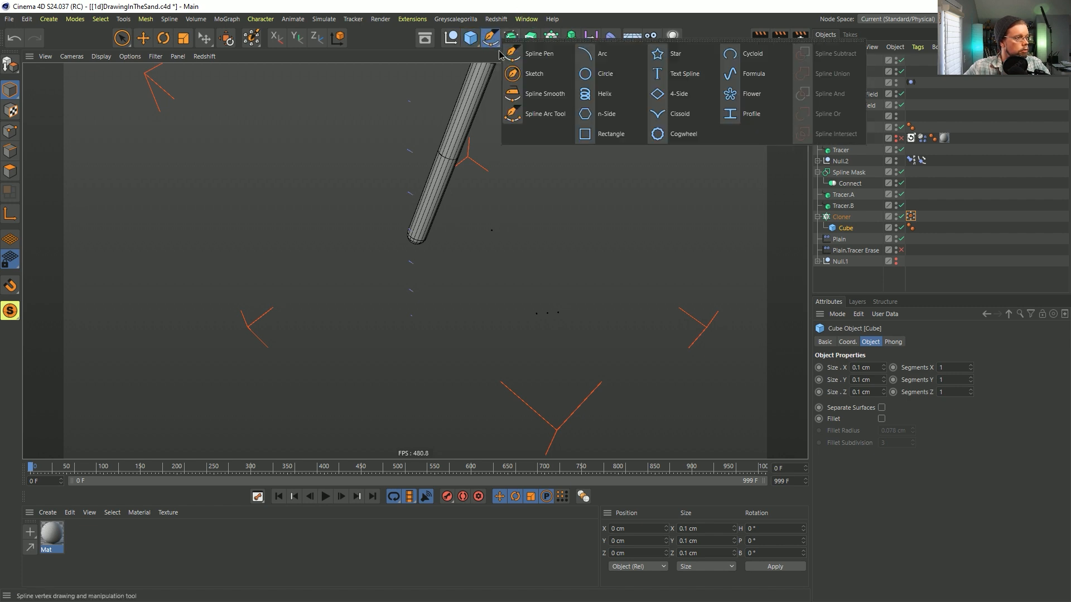
{"action": "left_click", "coordinate": [603, 54]}
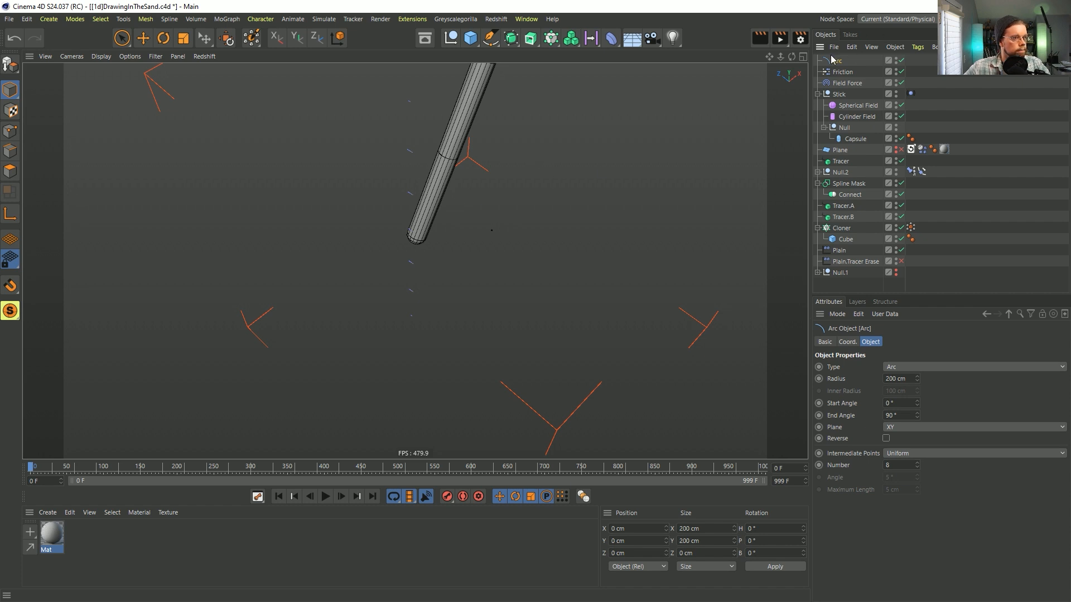
{"action": "scroll", "coordinate": [541, 267], "scroll_direction": "down", "scroll_amount": 5}
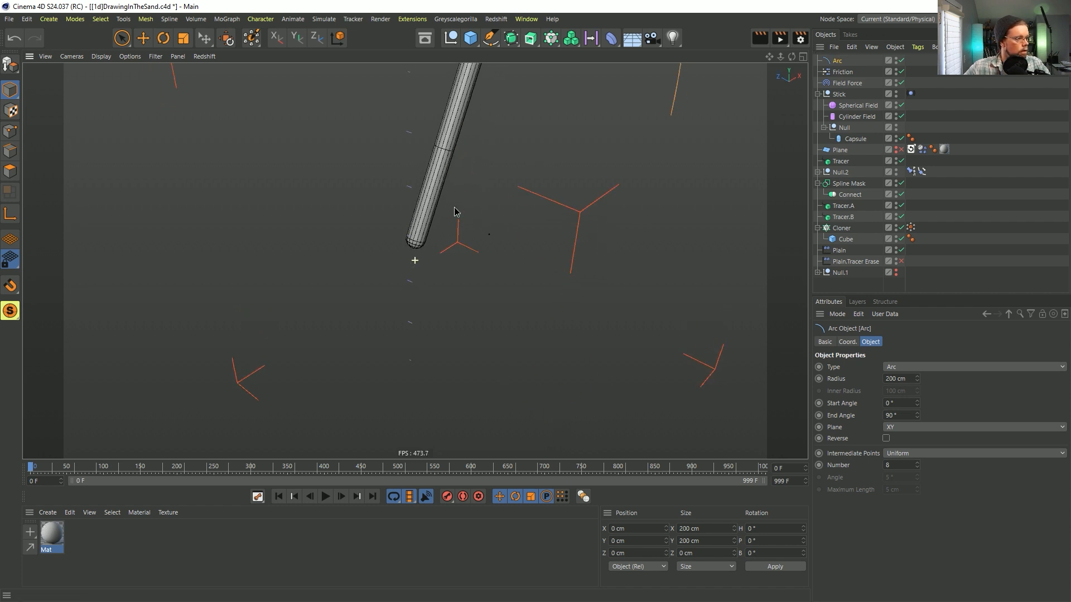
{"action": "left_click_drag", "start_coordinate": [405, 283], "coordinate": [469, 288], "text": "alt"}
{"action": "middle_click_drag", "start_coordinate": [468, 289], "coordinate": [367, 418], "text": "alt"}
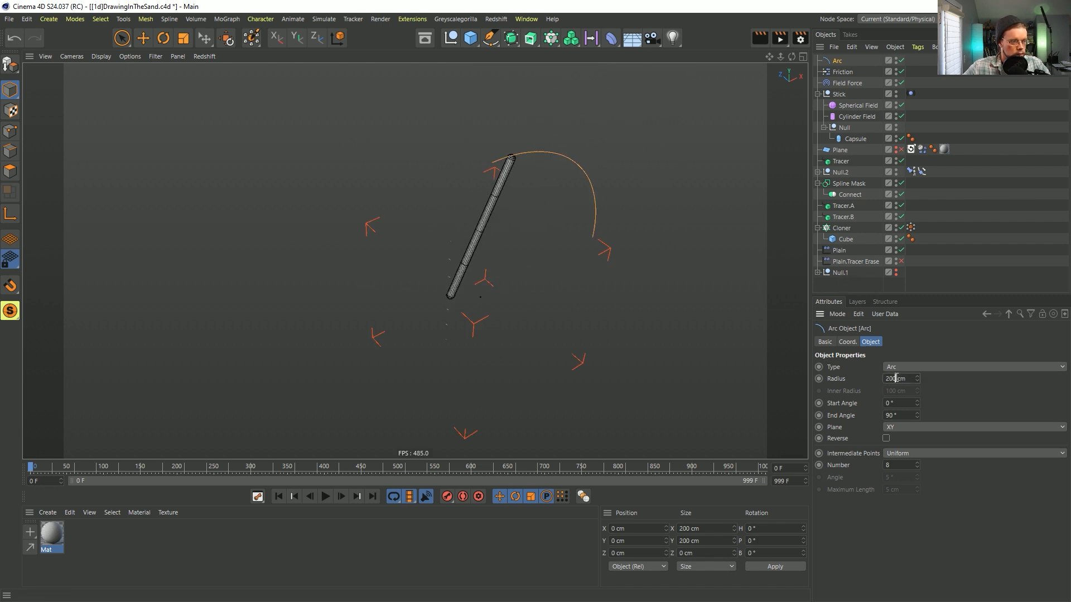
{"action": "right_click_drag", "start_coordinate": [514, 308], "coordinate": [422, 131], "text": "alt"}
Create a Null at X 10 cm, by the Arc's end, and make the Arc its child.
{"action": "left_click", "coordinate": [48, 18]}
{"action": "left_click", "coordinate": [71, 38]}
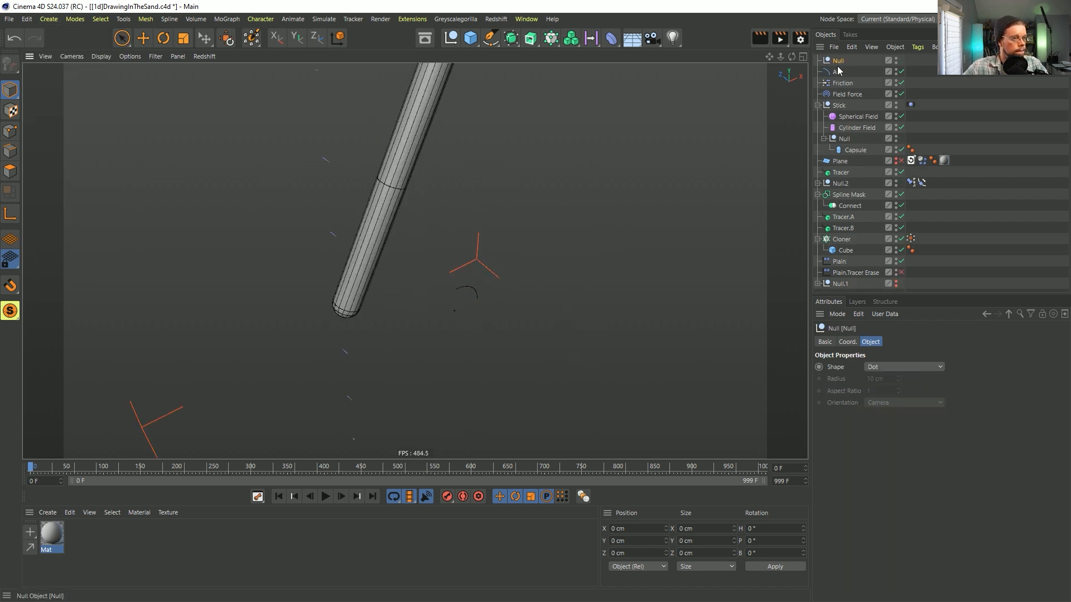
{"action": "left_click", "coordinate": [144, 38]}
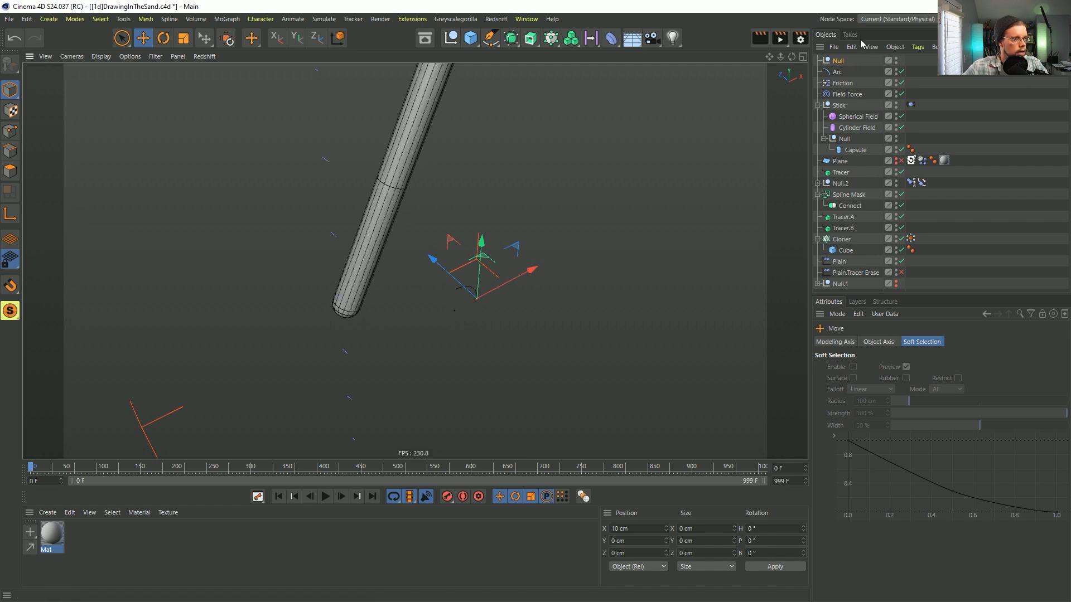
{"action": "left_click_drag", "start_coordinate": [844, 65], "coordinate": [839, 62]}
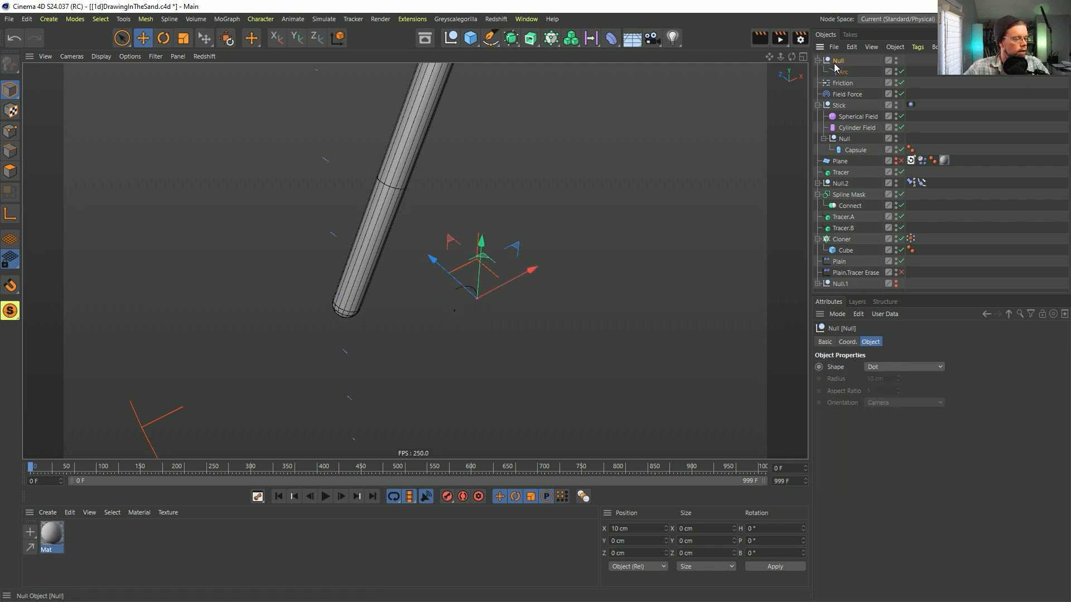
Put the Arc inside a new Sweep and add a 4-Side spline as the sweep's profile.
{"action": "left_click", "coordinate": [842, 72]}
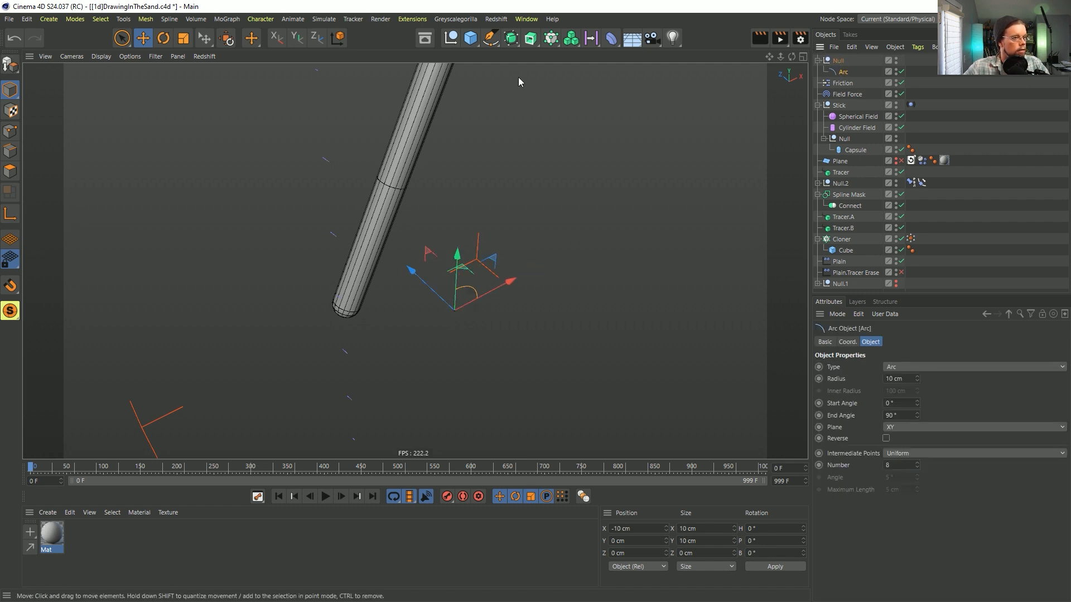
{"action": "left_click", "coordinate": [514, 42]}
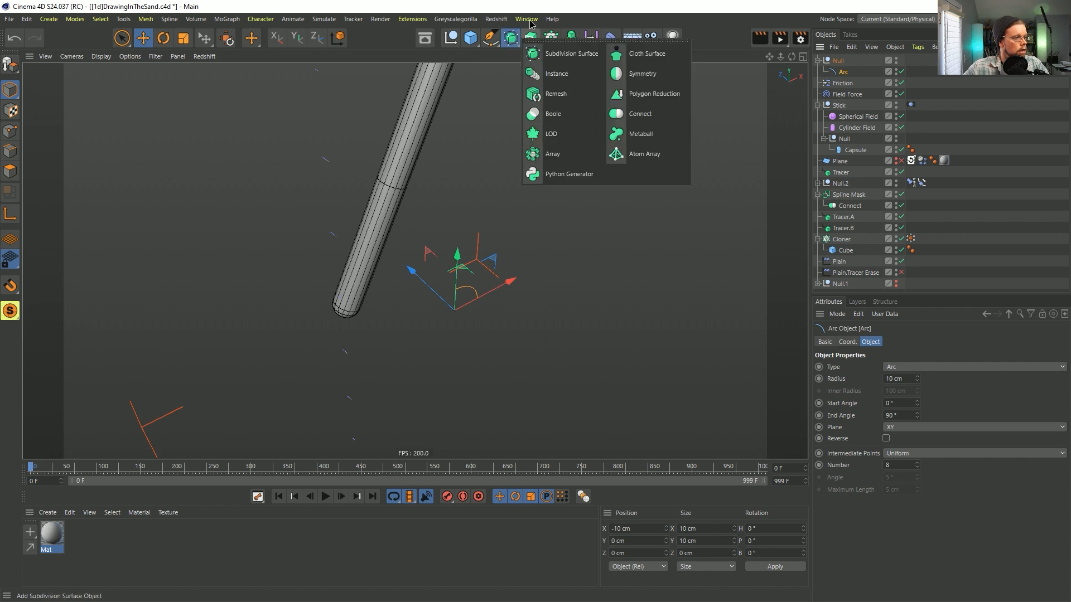
{"action": "left_click", "coordinate": [530, 38]}
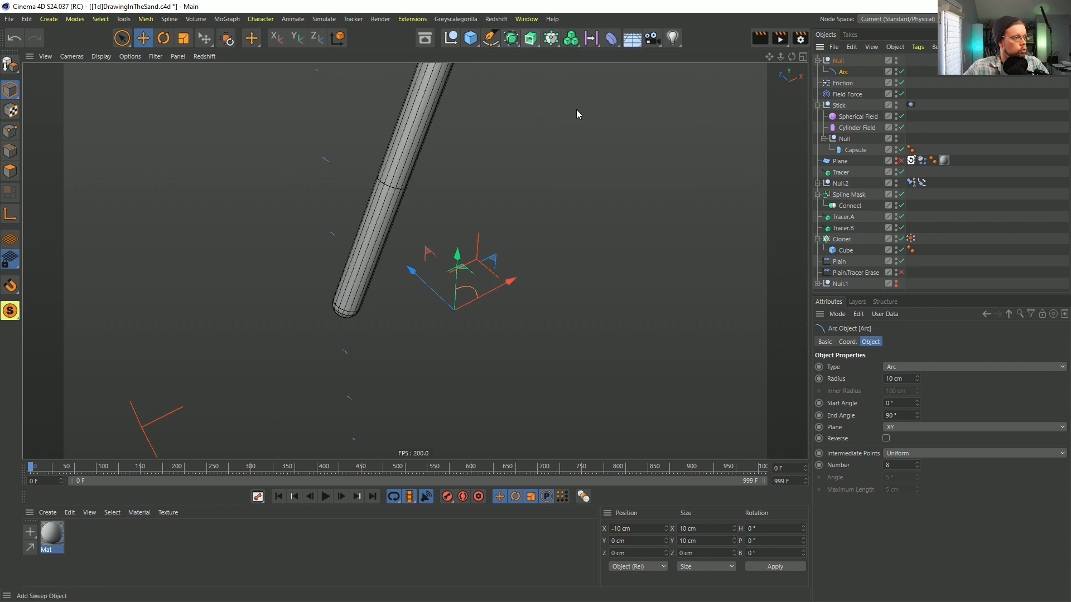
{"action": "left_click", "coordinate": [577, 114]}
{"action": "left_click", "coordinate": [490, 37]}
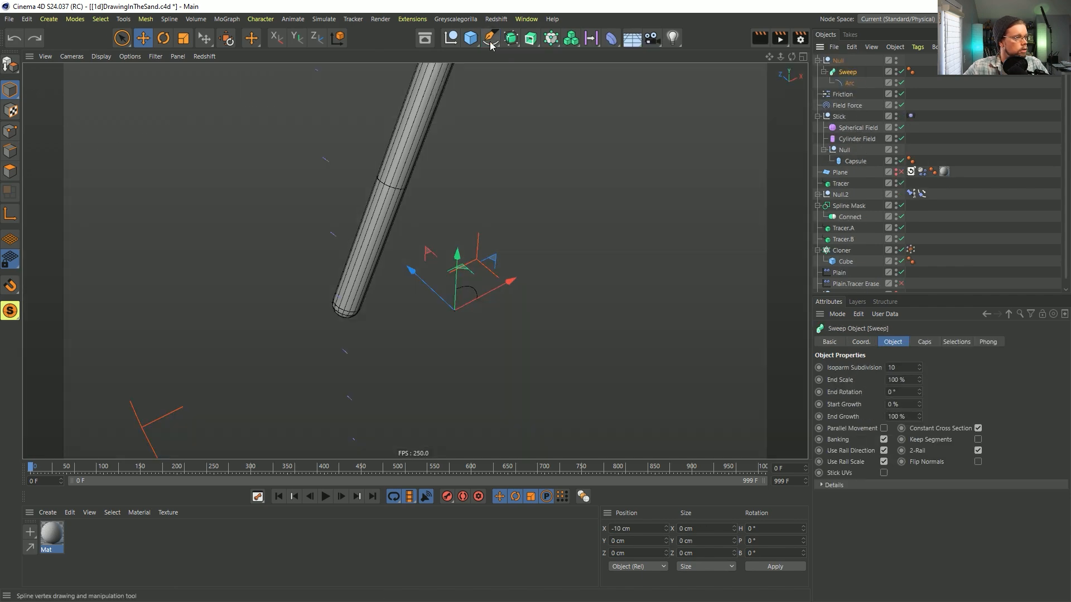
{"action": "left_click", "coordinate": [490, 38]}
{"action": "left_click", "coordinate": [678, 96]}
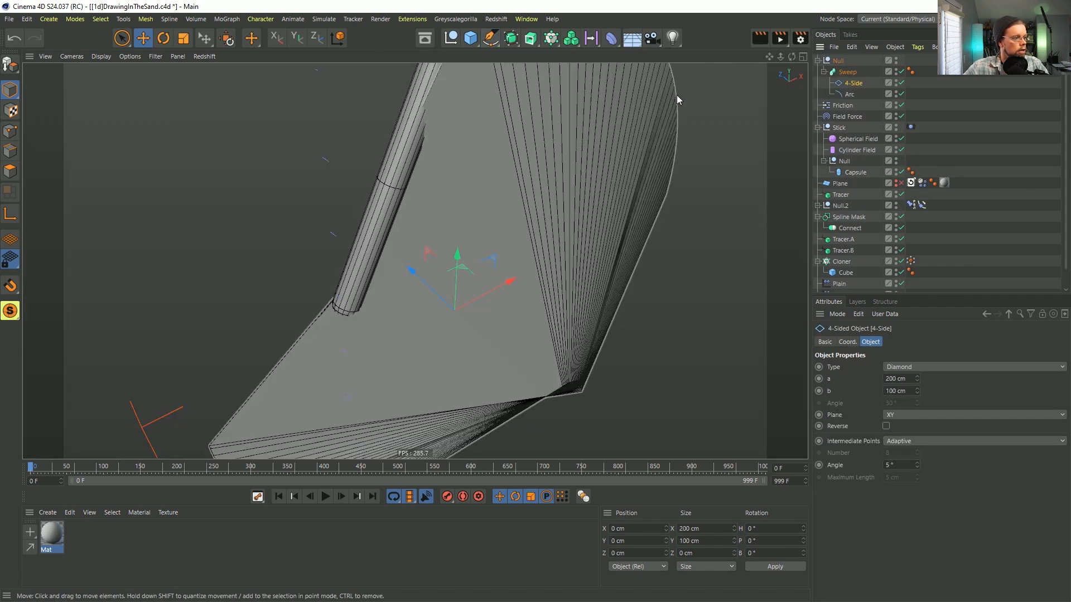
Scale the 4-Side profile down to about 5.3 cm in b and reduce its a value to 2.6 cm.
{"action": "key", "text": "t"}
{"action": "left_click_drag", "start_coordinate": [558, 315], "coordinate": [416, 315]}
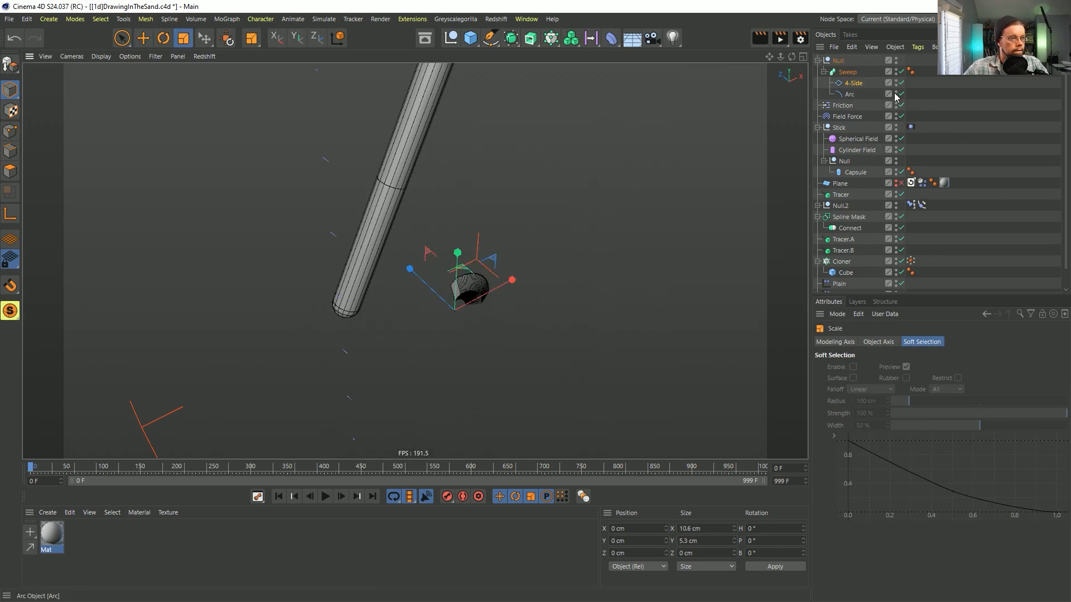
{"action": "left_click", "coordinate": [854, 83]}
{"action": "left_click_drag", "start_coordinate": [917, 379], "coordinate": [892, 380]}
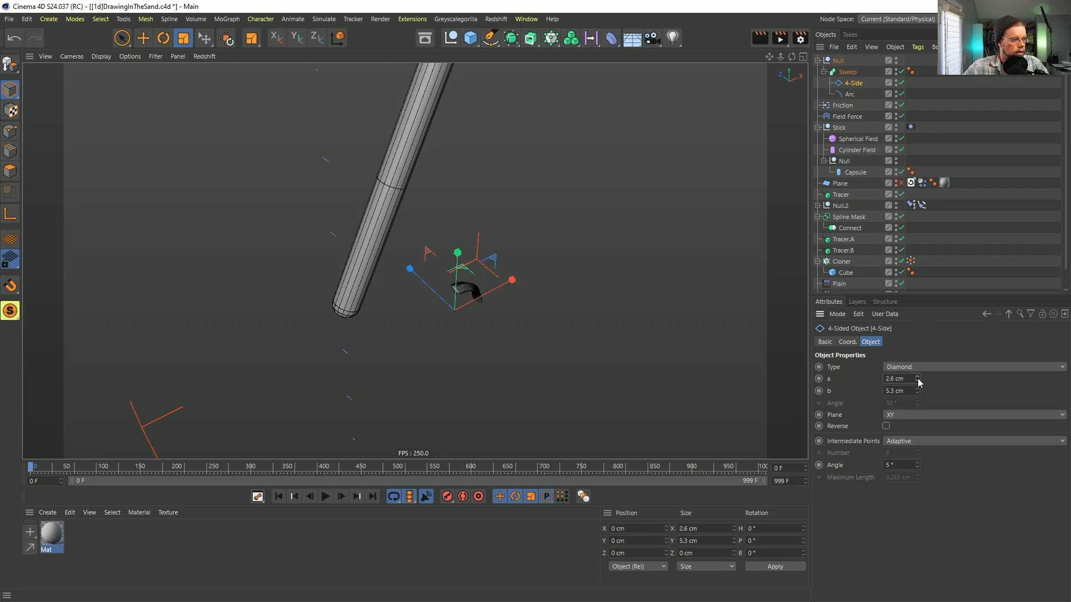
Set the Arc's intermediate points to Uniform with a number of 1 and inspect the swept shape.
{"action": "left_click", "coordinate": [850, 94]}
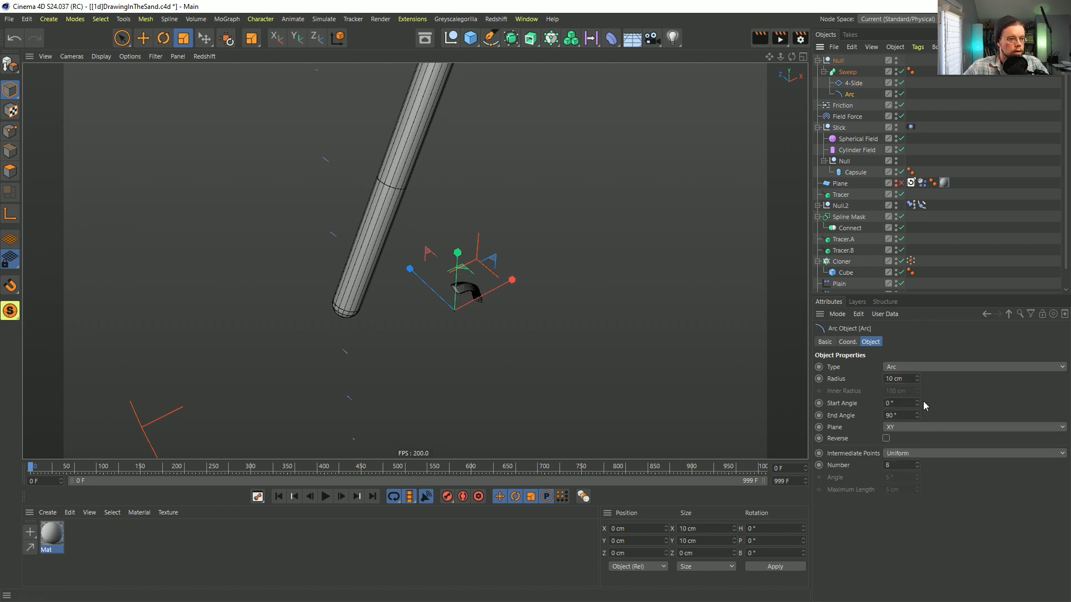
{"action": "left_click", "coordinate": [916, 453]}
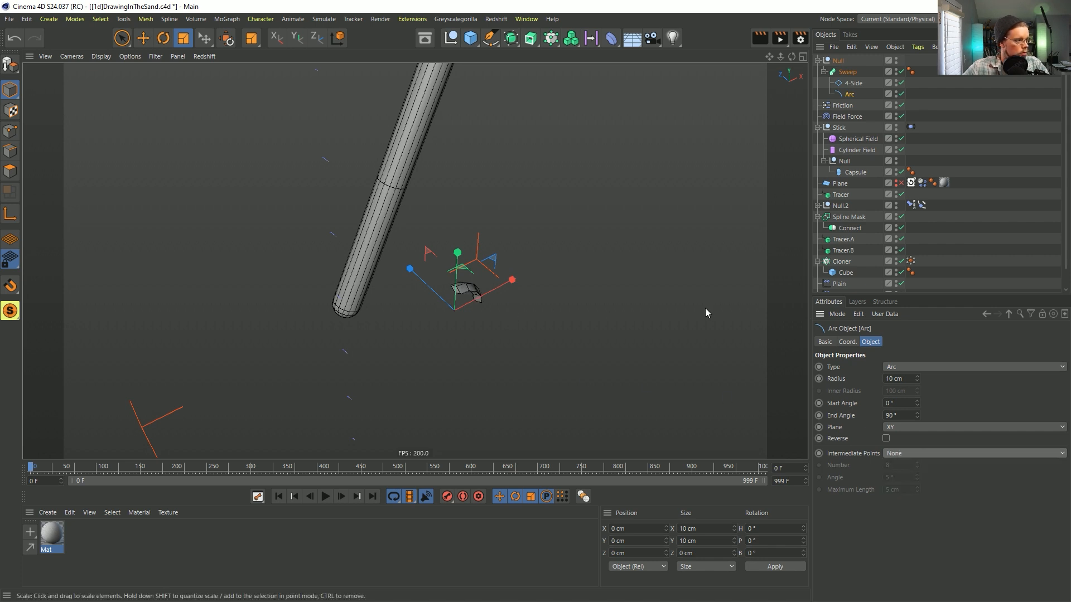
{"action": "left_click", "coordinate": [922, 490]}
{"action": "mouse_move", "coordinate": [470, 292]}
{"action": "left_mouse_down", "text": "alt"}
{"action": "mouse_move", "coordinate": [396, 251]}
{"action": "mouse_move", "coordinate": [471, 293]}
{"action": "left_mouse_up", "text": "alt"}
{"action": "right_click_drag", "start_coordinate": [470, 293], "coordinate": [505, 295], "text": "alt"}
{"action": "left_click_drag", "start_coordinate": [506, 296], "coordinate": [425, 233], "text": "alt"}
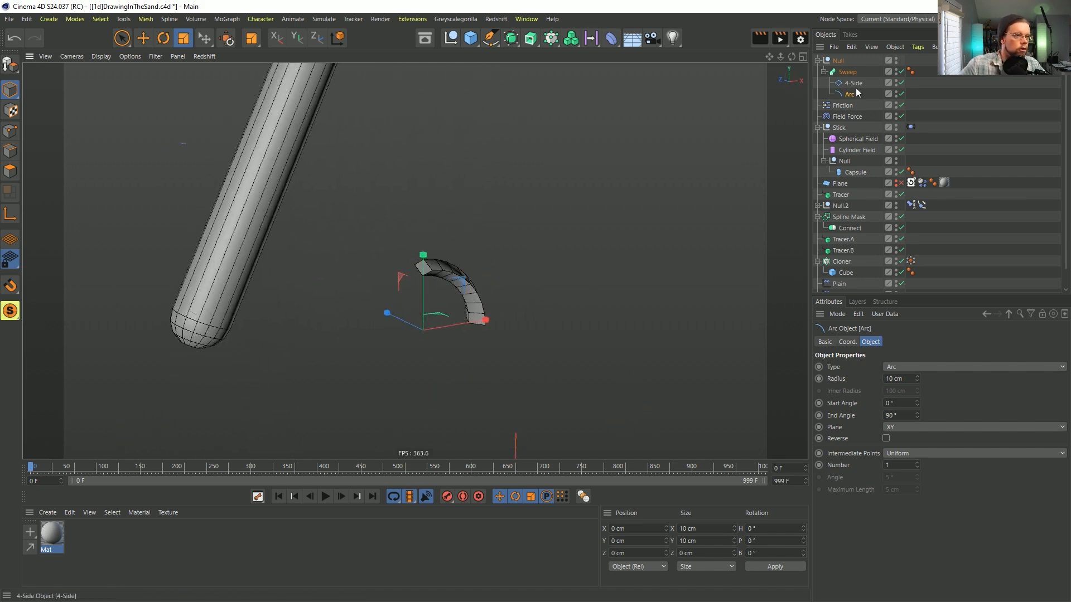
Replace the Cube in the Cloner with the Null holding the swept arc and play to frame 21.
{"action": "left_click", "coordinate": [818, 60]}
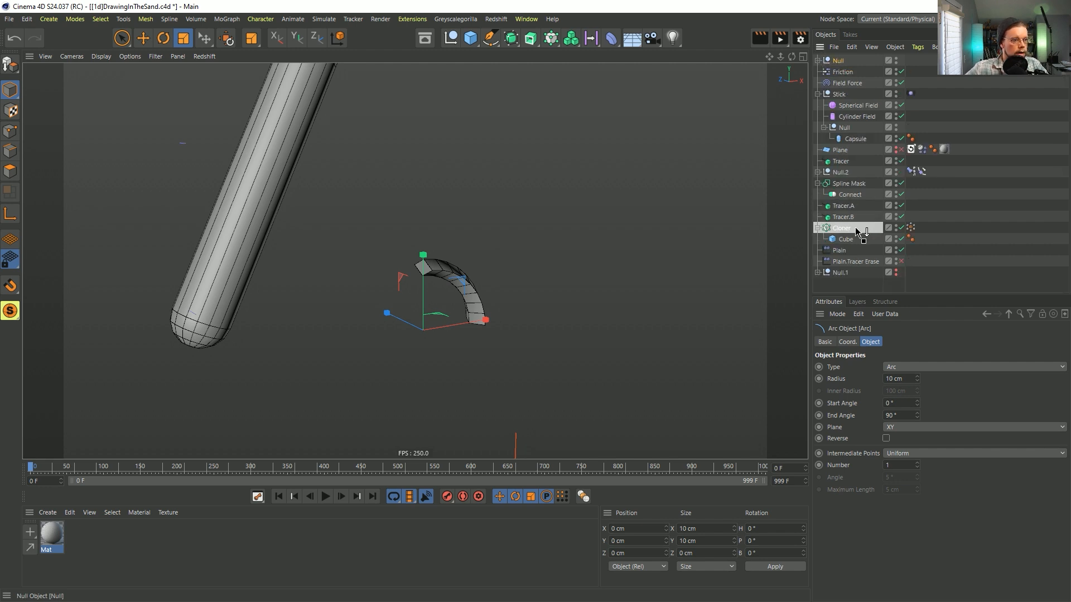
{"action": "left_click_drag", "start_coordinate": [856, 237], "coordinate": [851, 239]}
{"action": "left_click", "coordinate": [547, 370]}
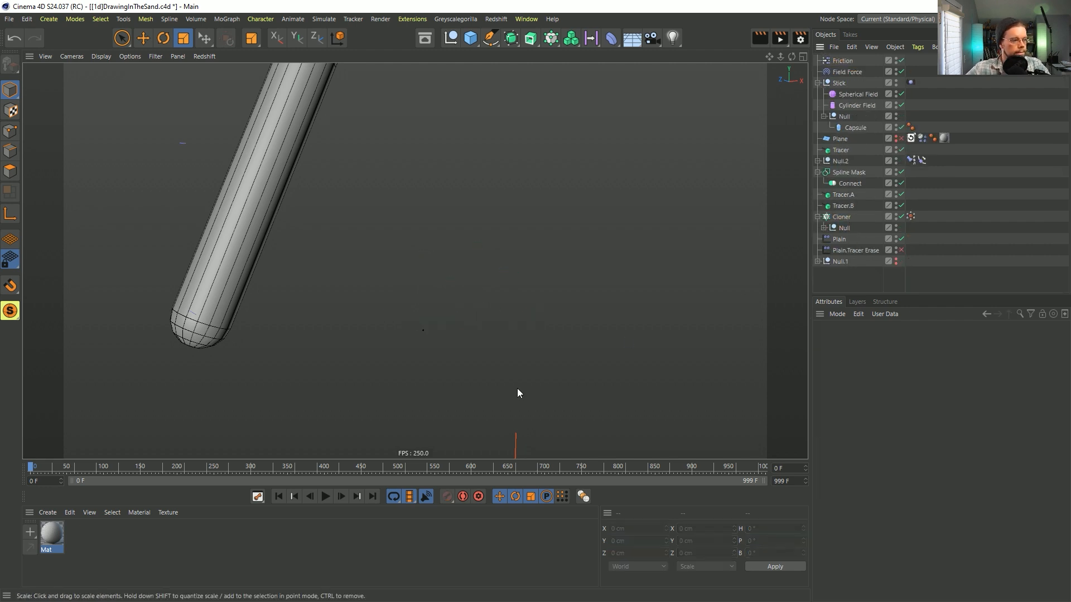
{"action": "left_click_drag", "start_coordinate": [510, 363], "coordinate": [493, 344], "text": "alt"}
{"action": "scroll", "coordinate": [493, 343], "scroll_direction": "down", "scroll_amount": 3}
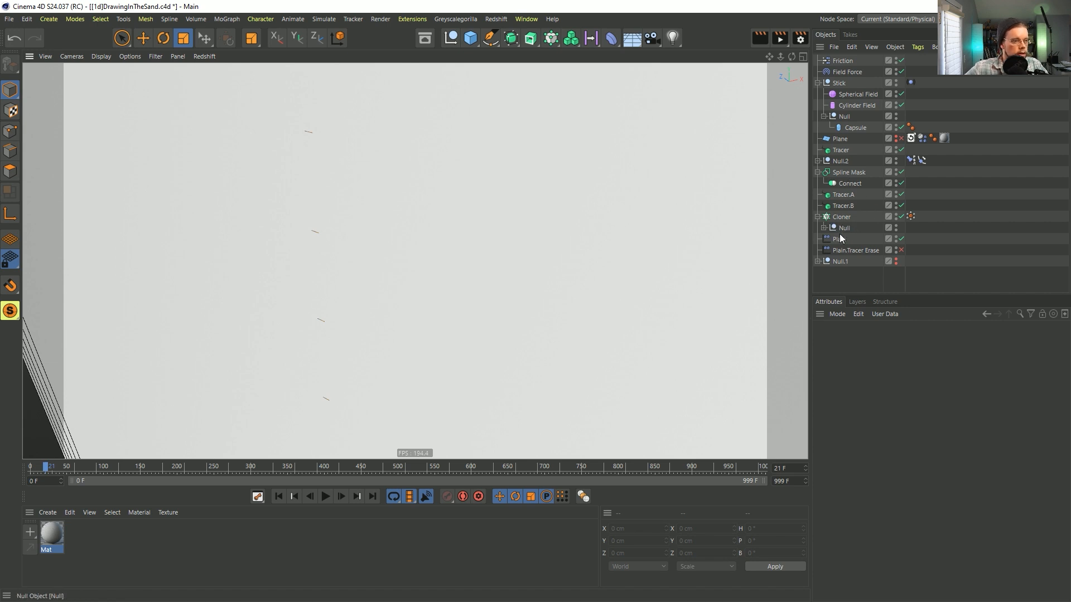
Duplicate the Plain effector as Plain.Pre-Scale and add it above Plain in the Cloner's effectors list.
{"action": "left_click", "coordinate": [841, 218]}
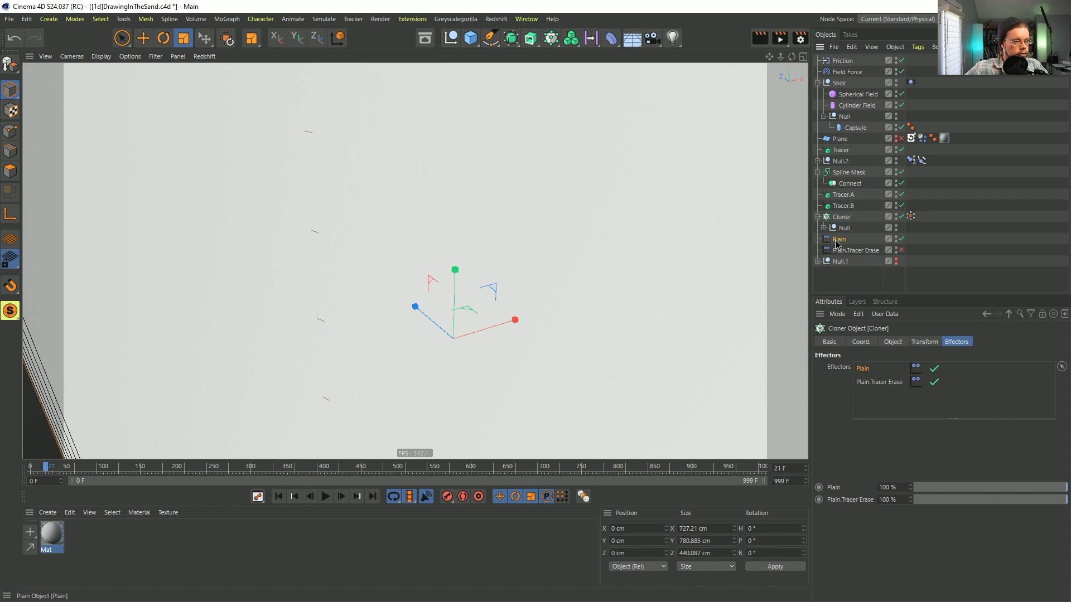
{"action": "left_click_drag", "start_coordinate": [827, 239], "coordinate": [828, 240], "text": "ctrl"}
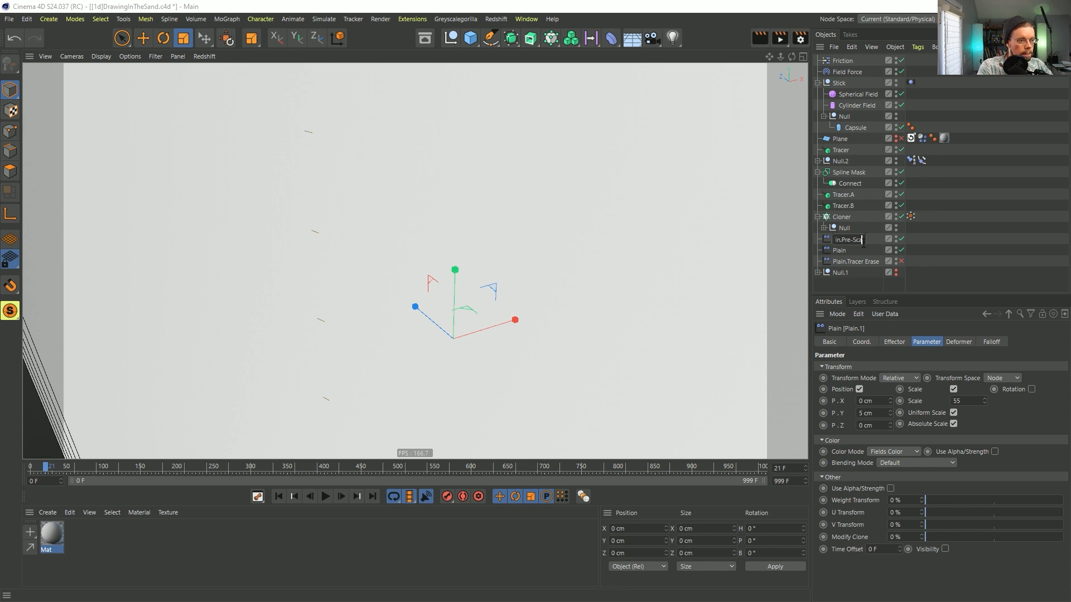
{"action": "left_click", "coordinate": [842, 217]}
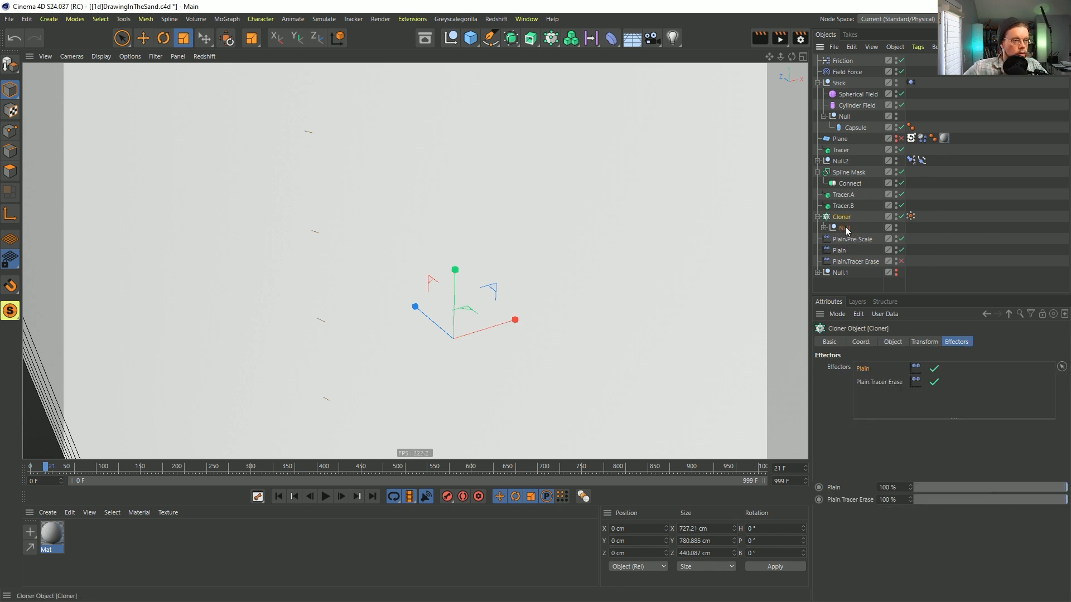
{"action": "left_click_drag", "start_coordinate": [851, 239], "coordinate": [870, 370]}
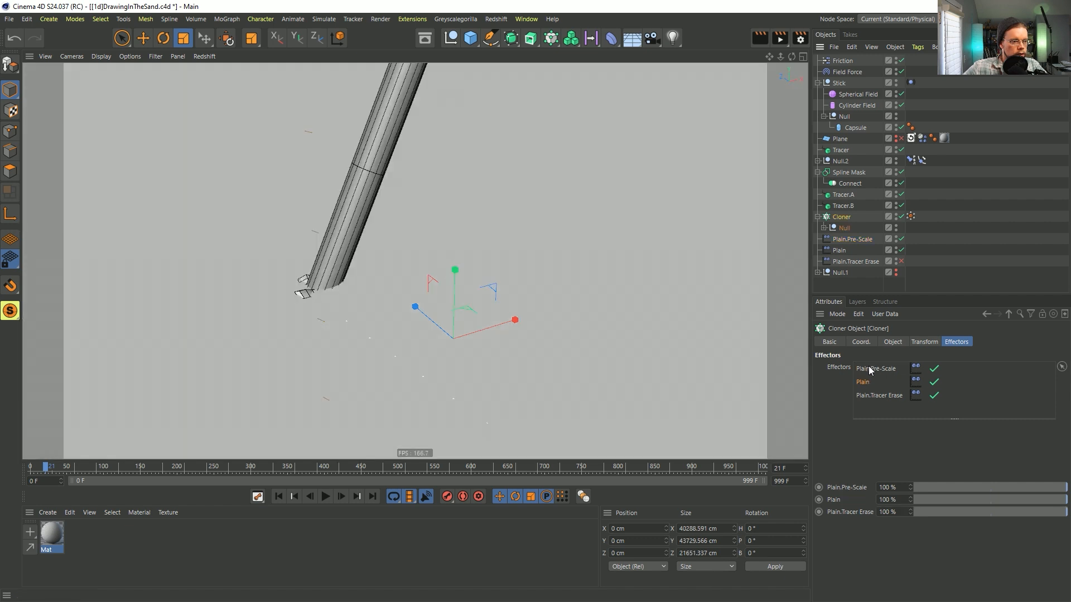
Turn off position in Plain.Pre-Scale, set its scale to -0.01 and replay the animation from the start.
{"action": "left_click", "coordinate": [846, 241]}
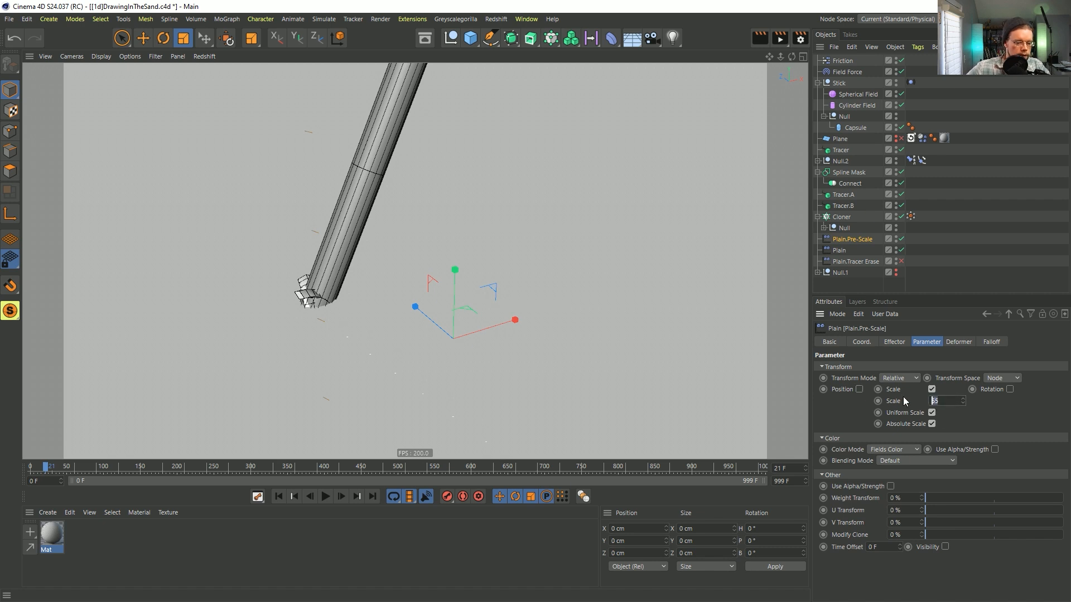
{"action": "type", "text": "-0.01"}
{"action": "key", "text": "Return"}
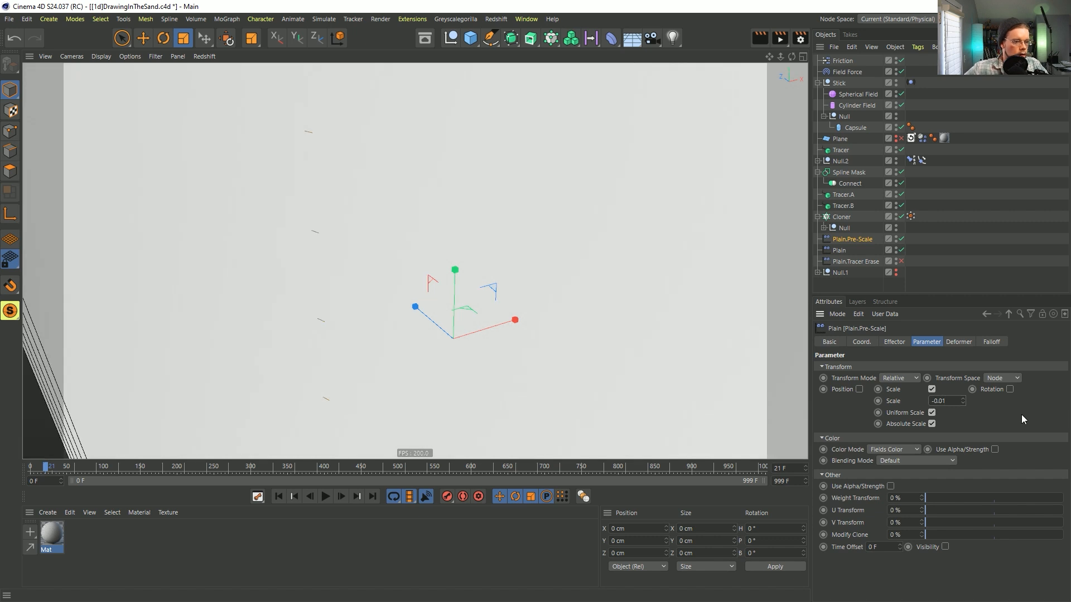
{"action": "left_click", "coordinate": [839, 251]}
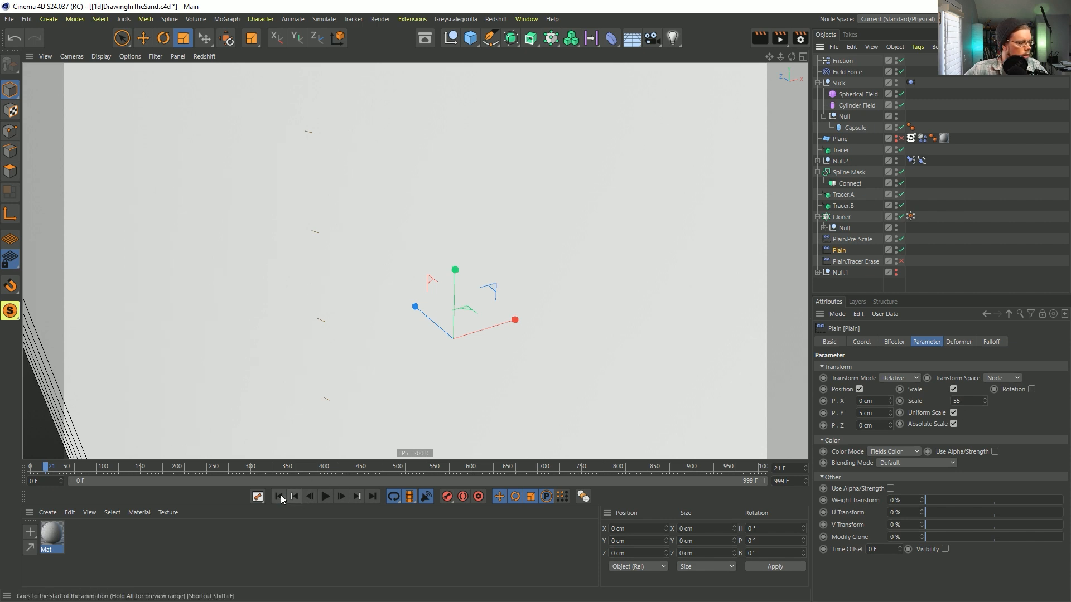
{"action": "left_click", "coordinate": [326, 497]}
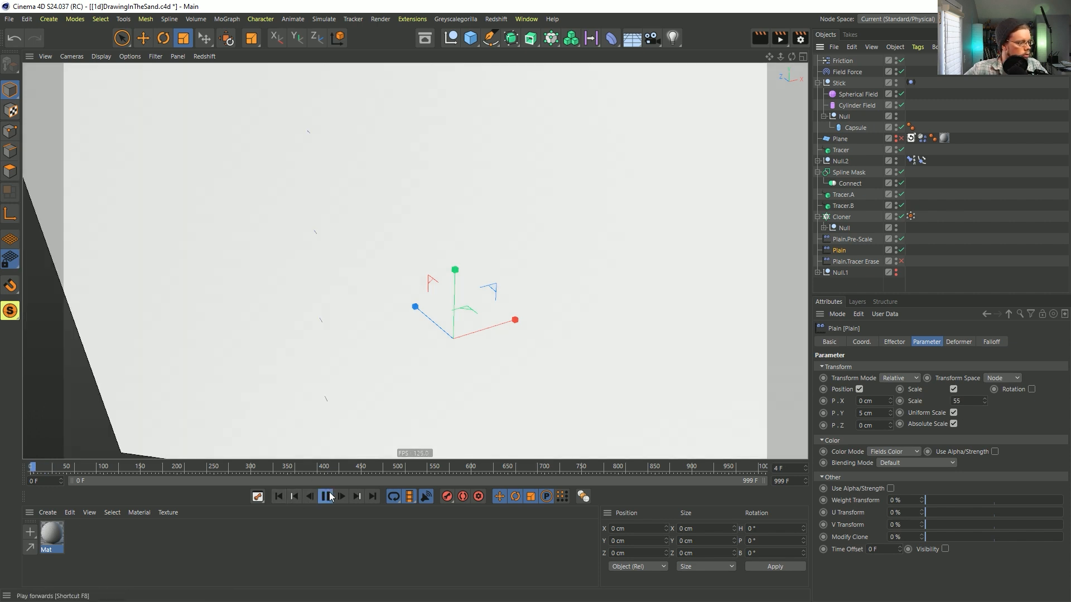
Disable the Plain effector and delete the MoGraph Weightmap layer from Plain.Pre-Scale's falloff.
{"action": "left_click", "coordinate": [902, 251]}
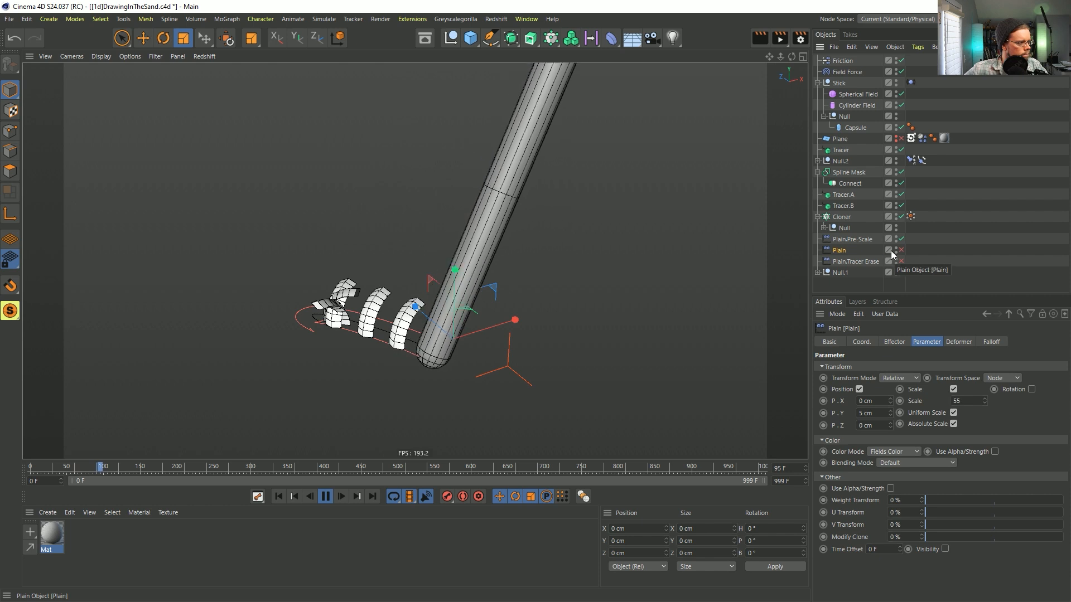
{"action": "left_click", "coordinate": [859, 240]}
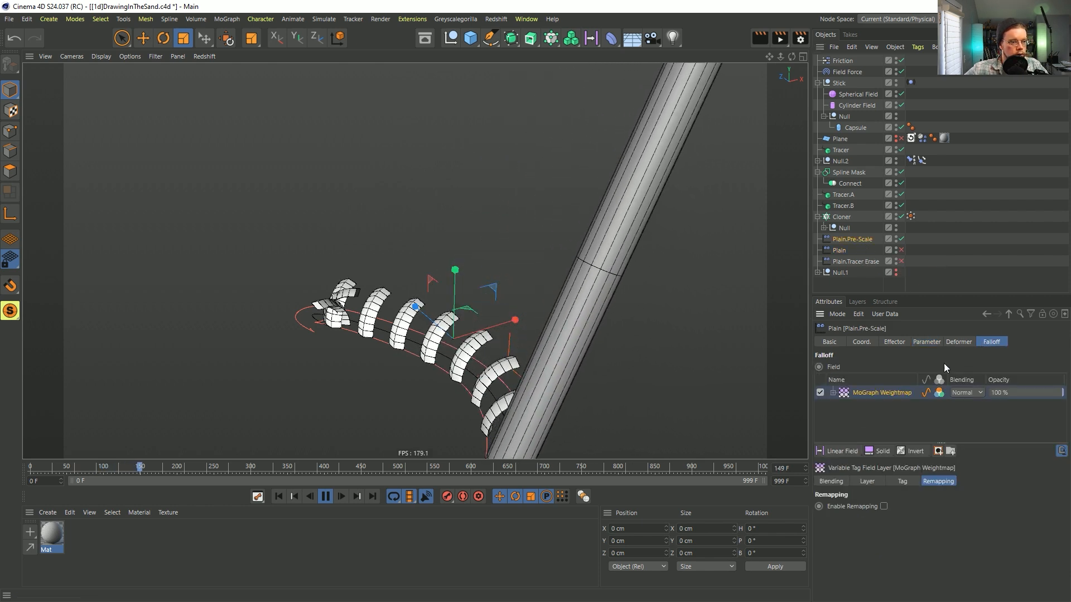
{"action": "left_click", "coordinate": [889, 393]}
{"action": "key", "text": "Delete"}
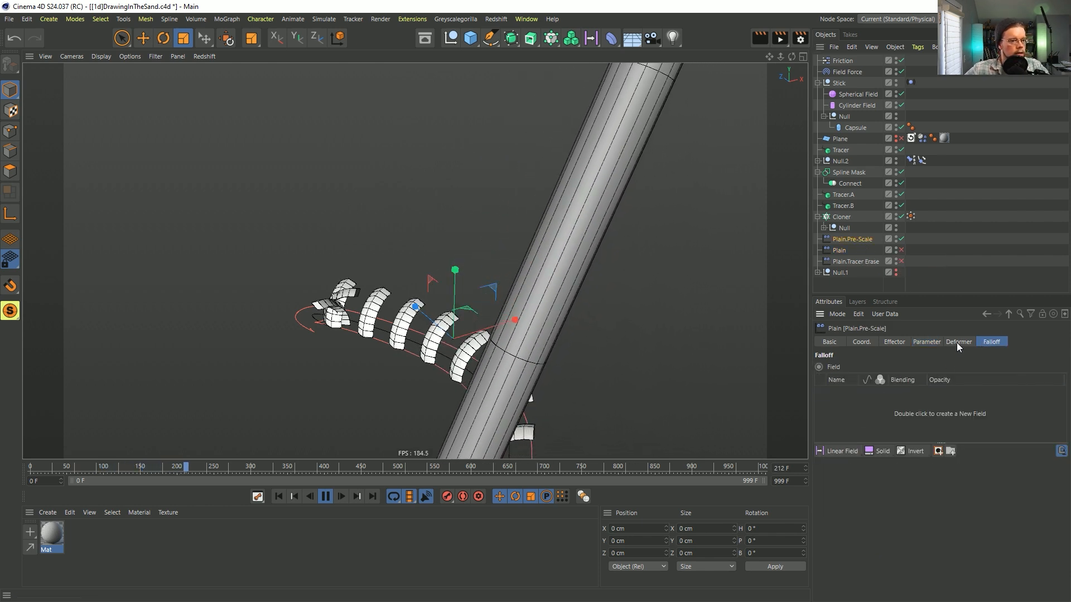
Set the uniform scale of the Plain.Pre-Scale effector to -0.99.
{"action": "left_click", "coordinate": [924, 342]}
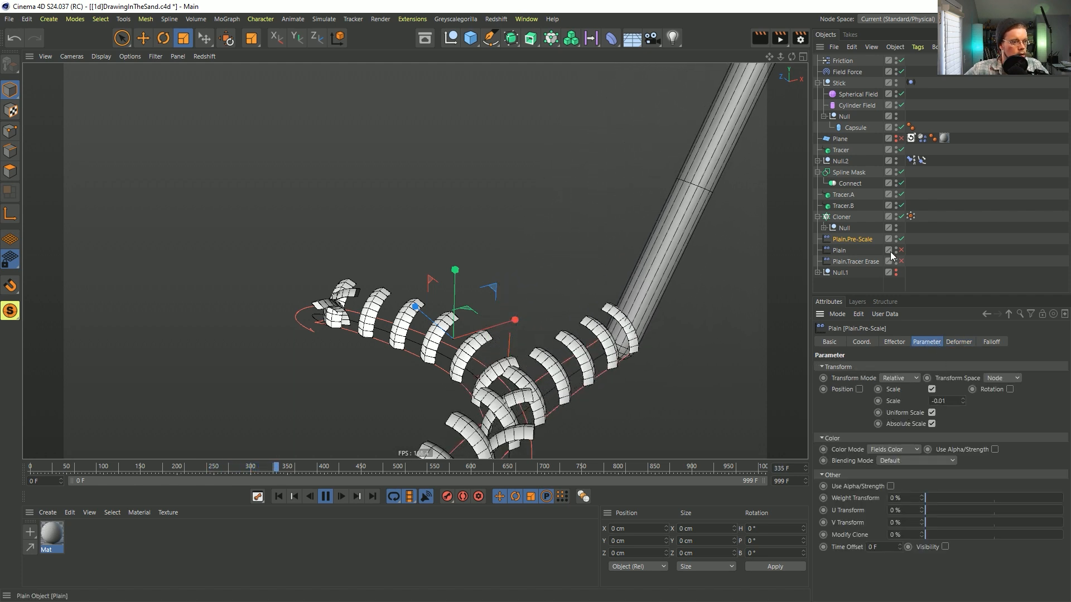
{"action": "left_click", "coordinate": [993, 342]}
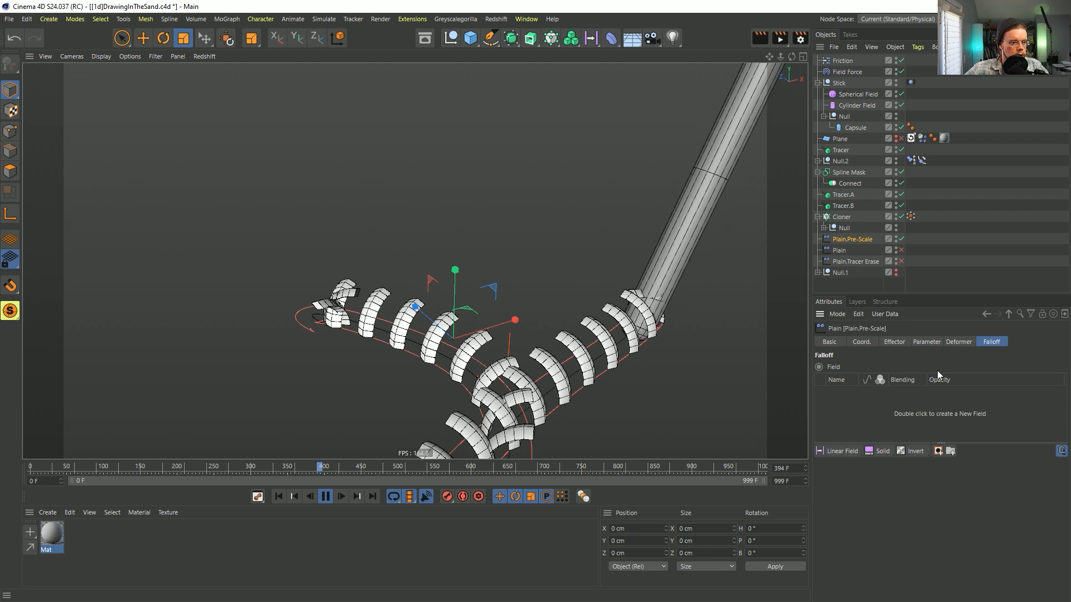
{"action": "left_click", "coordinate": [927, 341]}
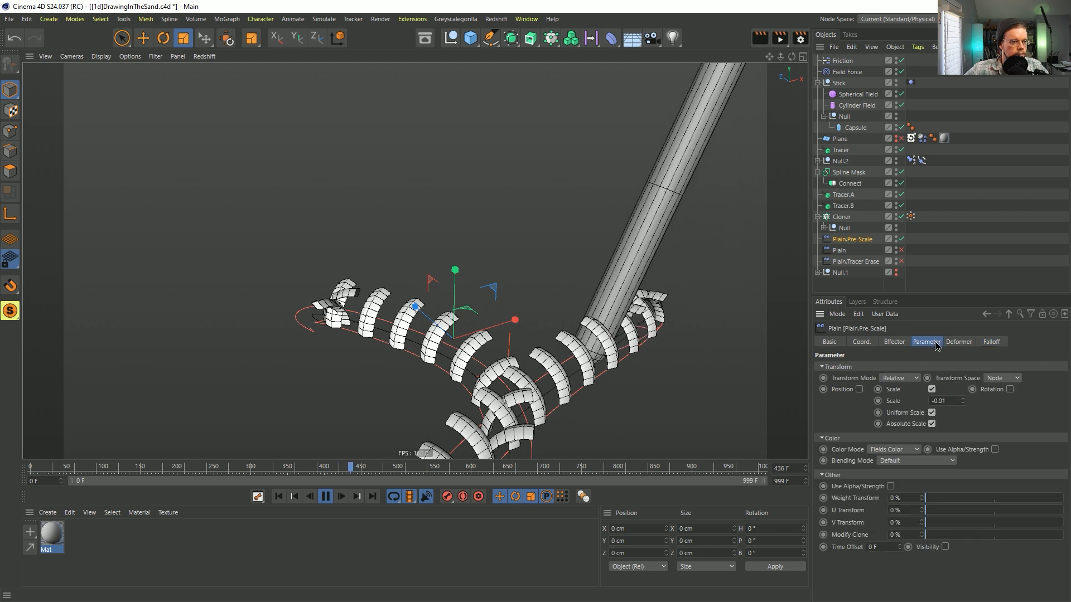
{"action": "left_click", "coordinate": [944, 401]}
{"action": "type", "text": "0"}
{"action": "key", "text": "BackSpace"}
{"action": "type", "text": "-.99"}
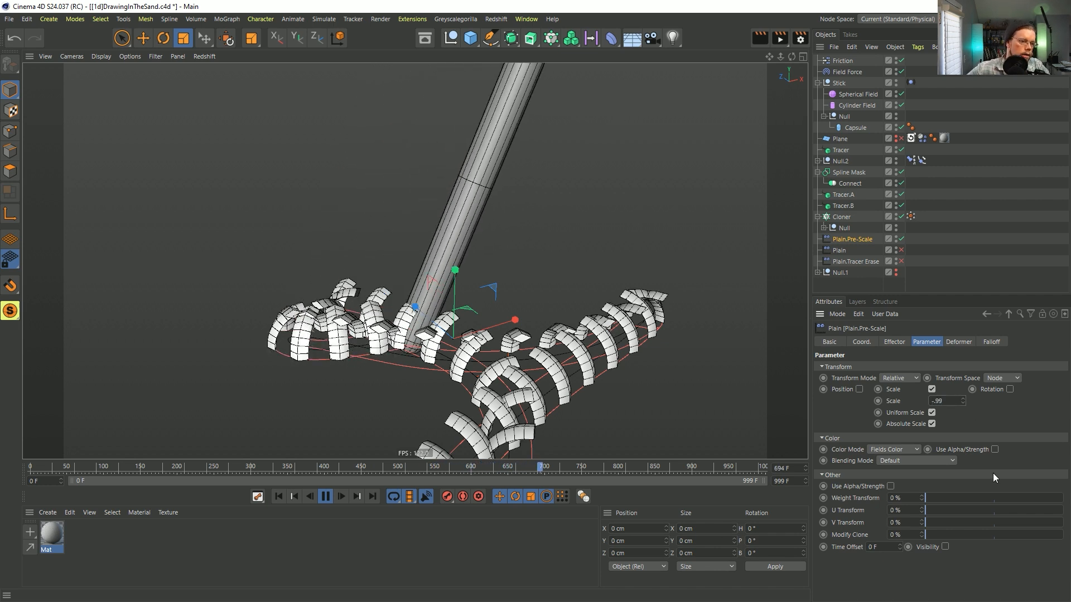
{"action": "key", "text": "Return"}
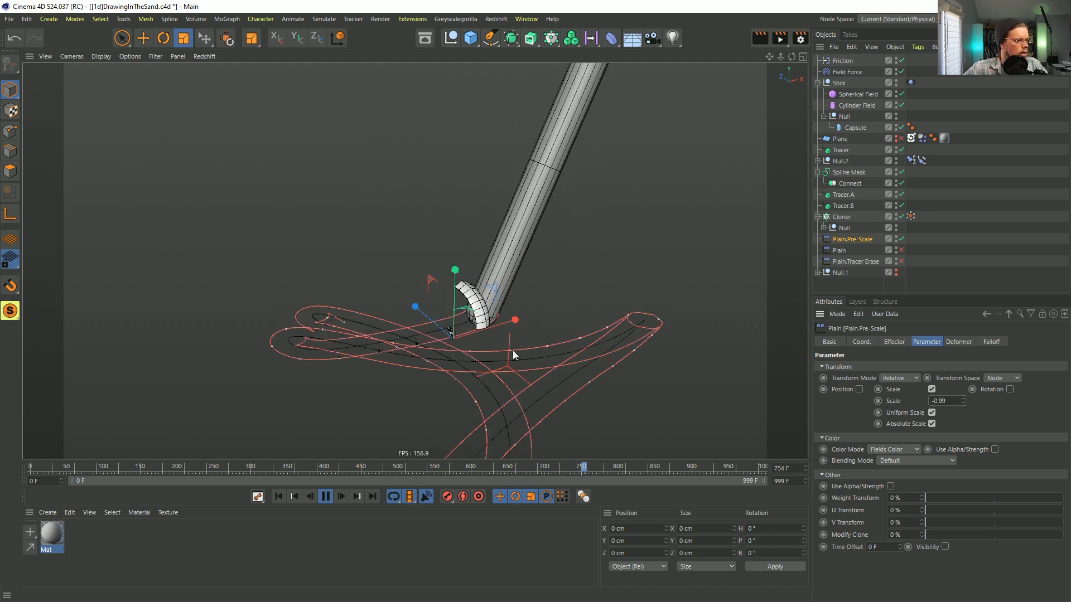
Clear the MoGraph Weightmap selection from the Plain.Pre-Scale effector so it is not limited to any selection.
{"action": "left_click", "coordinate": [991, 341]}
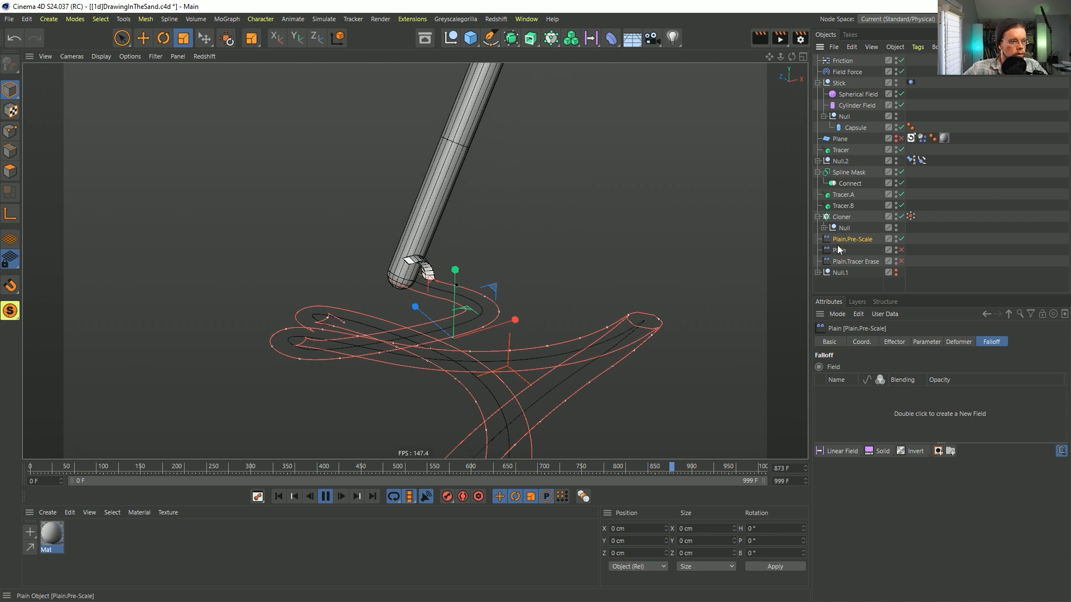
{"action": "left_click", "coordinate": [926, 342]}
{"action": "left_click", "coordinate": [892, 341]}
{"action": "left_click", "coordinate": [928, 342]}
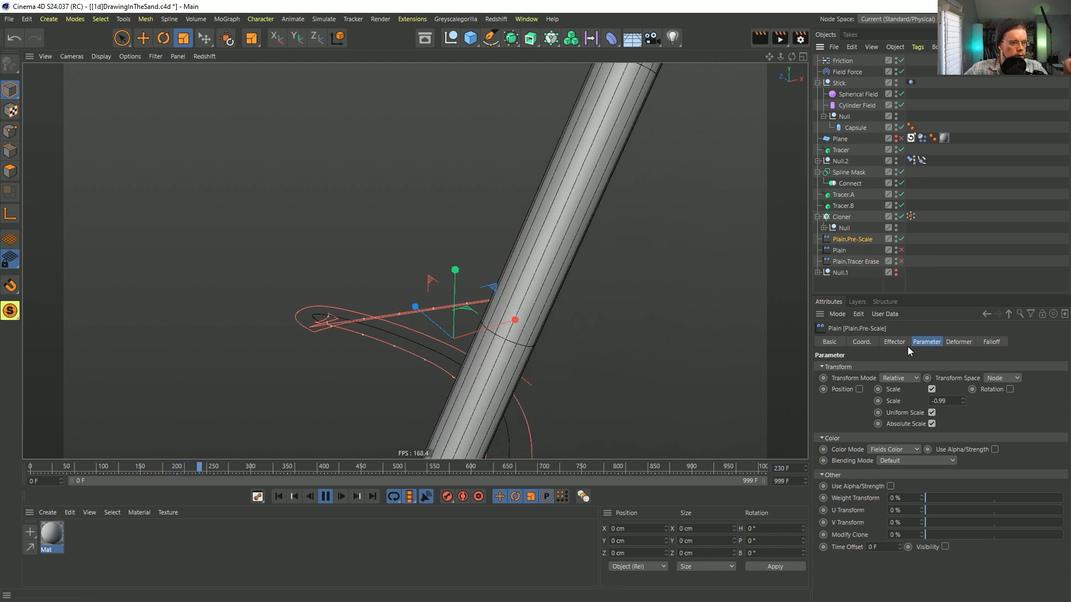
{"action": "left_click", "coordinate": [894, 341]}
{"action": "left_click", "coordinate": [862, 379]}
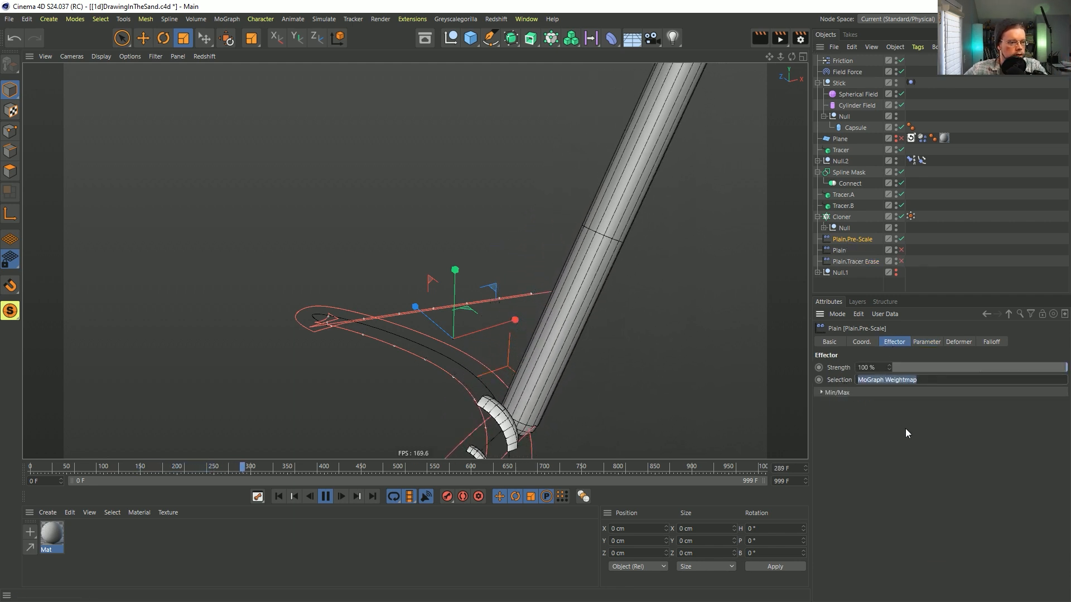
{"action": "key", "text": "Delete"}
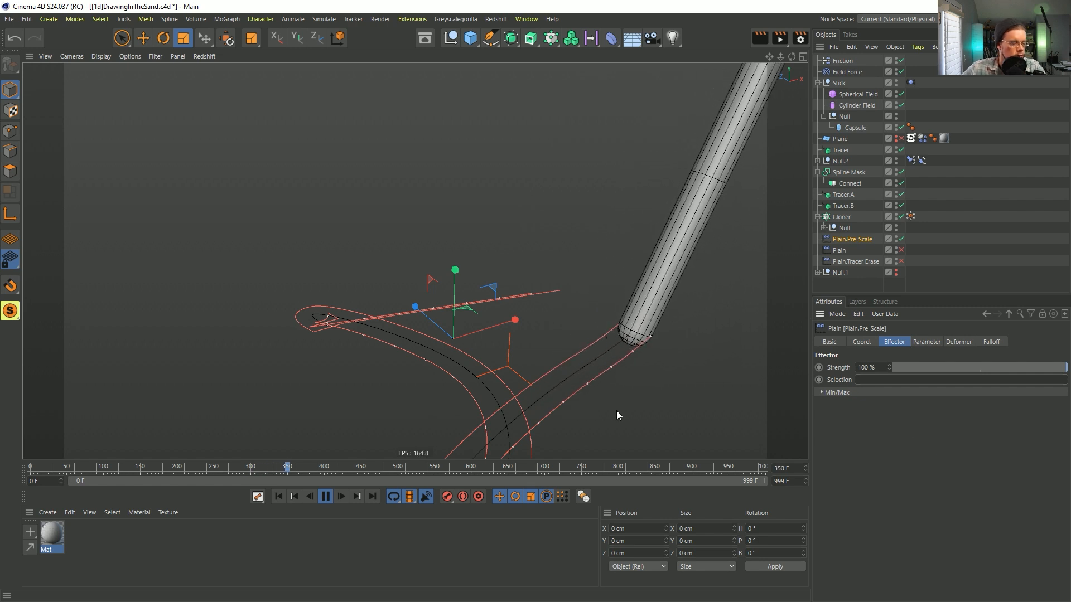
Re-enable the Plain effector and check the scaled clones along the traces during playback.
{"action": "left_click", "coordinate": [901, 261]}
{"action": "left_click", "coordinate": [901, 250]}
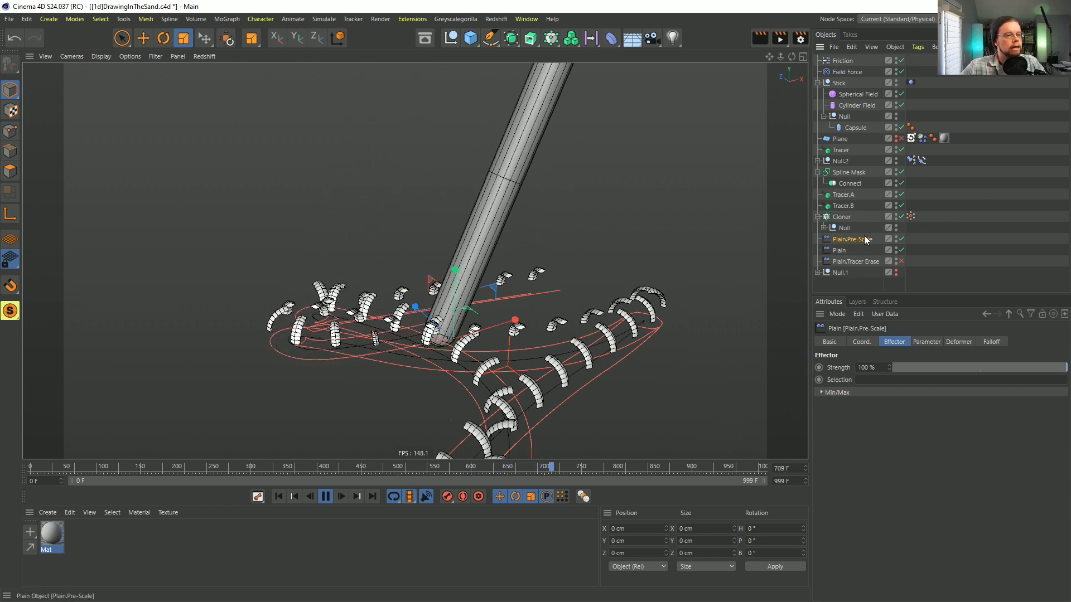
{"action": "left_click", "coordinate": [842, 250]}
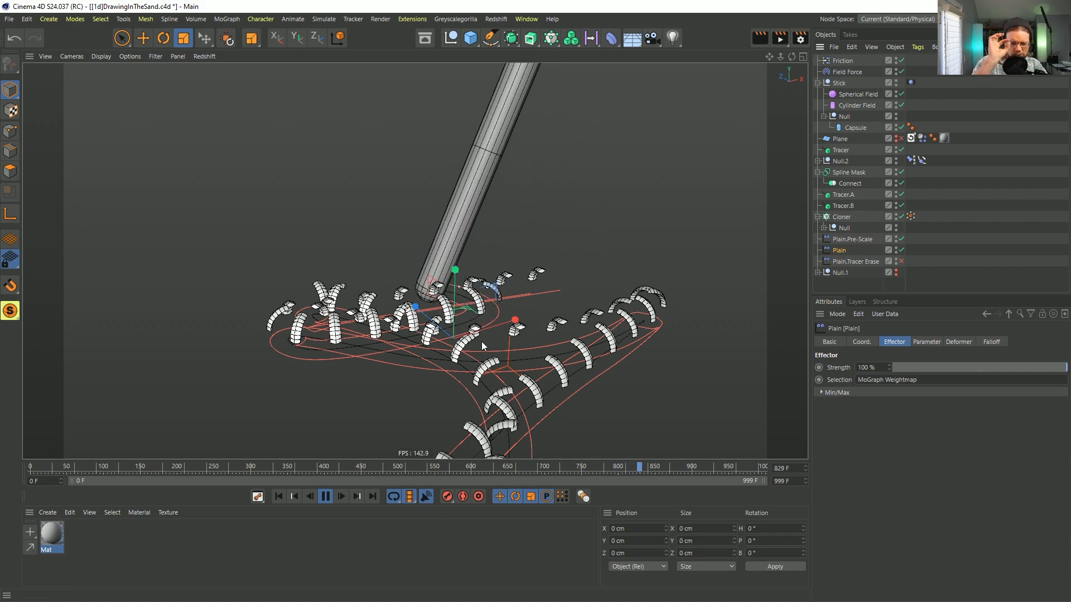
{"action": "left_click_drag", "start_coordinate": [481, 341], "coordinate": [577, 410], "text": "alt"}
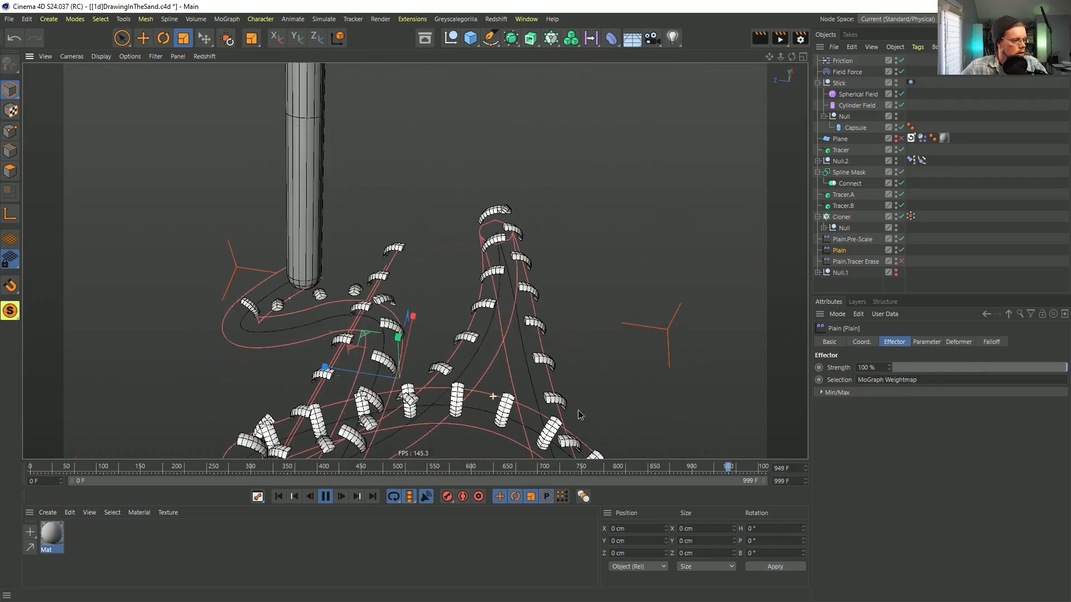
{"action": "mouse_move", "coordinate": [473, 343]}
{"action": "left_mouse_down", "text": "alt"}
{"action": "mouse_move", "coordinate": [229, 298]}
{"action": "mouse_move", "coordinate": [446, 317]}
{"action": "mouse_move", "coordinate": [416, 304]}
{"action": "mouse_move", "coordinate": [429, 266]}
{"action": "mouse_move", "coordinate": [344, 286]}
{"action": "mouse_move", "coordinate": [327, 307]}
{"action": "mouse_move", "coordinate": [381, 320]}
{"action": "left_mouse_up", "text": "alt"}
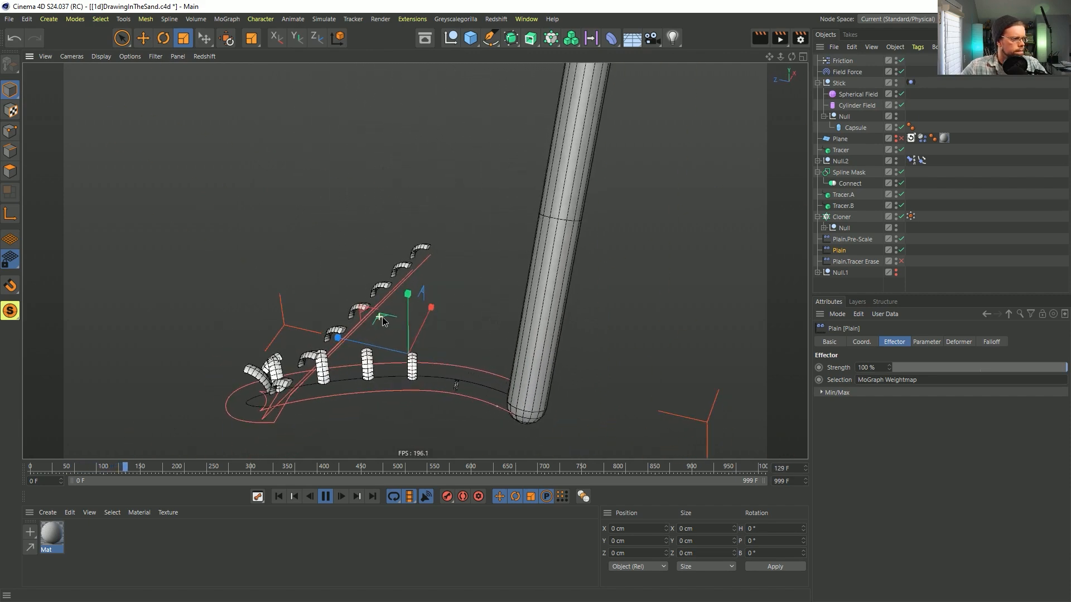
Turn on position in Plain.Pre-Scale, set P.Y to -5 cm and check the clones' starting height.
{"action": "left_click", "coordinate": [849, 240]}
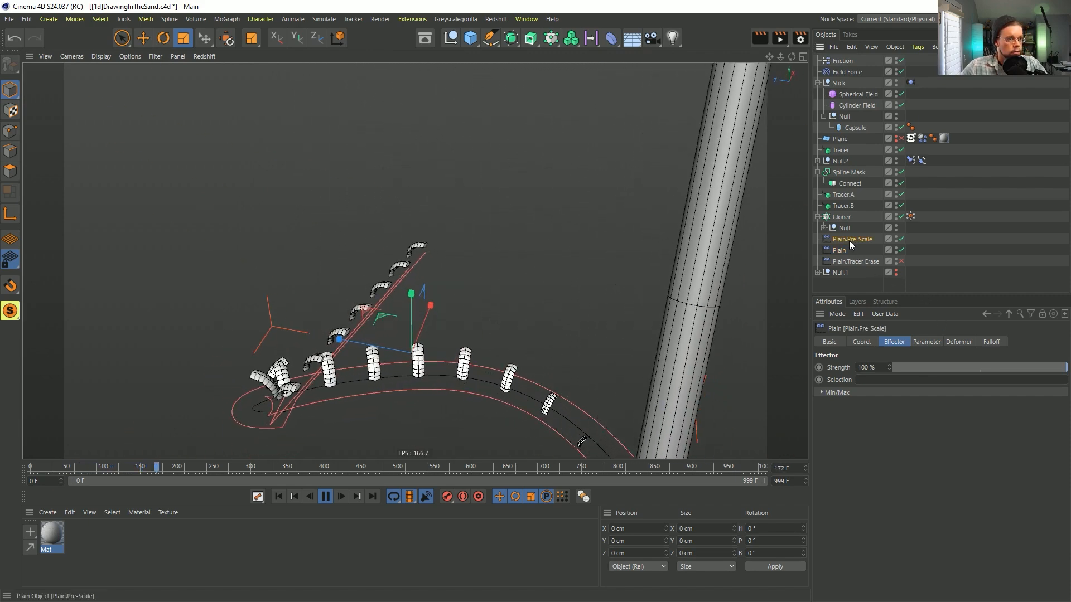
{"action": "left_click", "coordinate": [926, 344]}
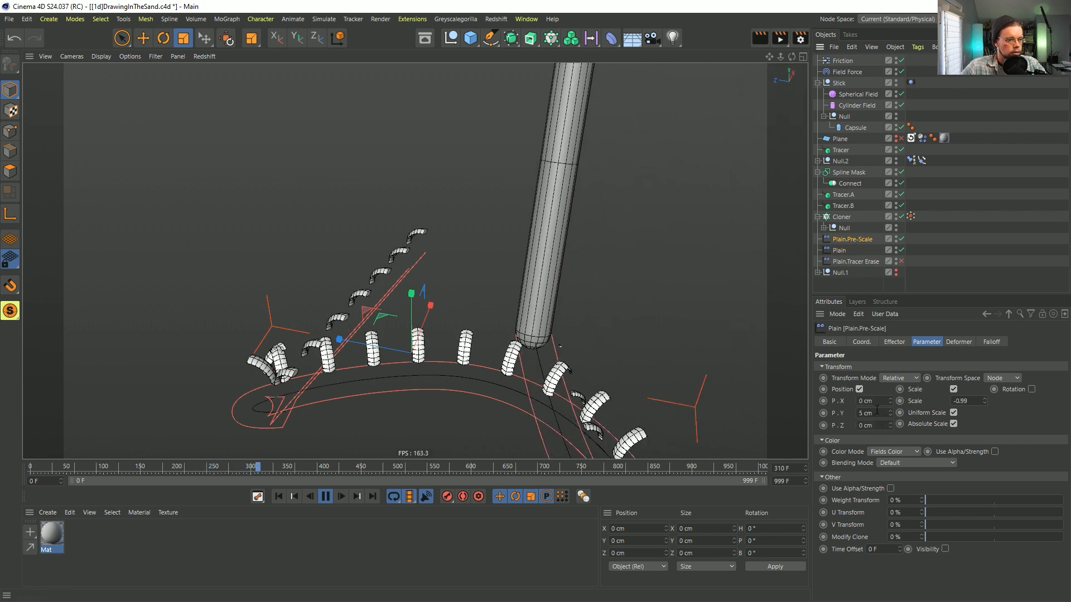
{"action": "left_click_drag", "start_coordinate": [877, 413], "coordinate": [786, 408]}
{"action": "type", "text": "-5"}
{"action": "key", "text": "Return"}
{"action": "left_click_drag", "start_coordinate": [437, 312], "coordinate": [306, 302], "text": "alt"}
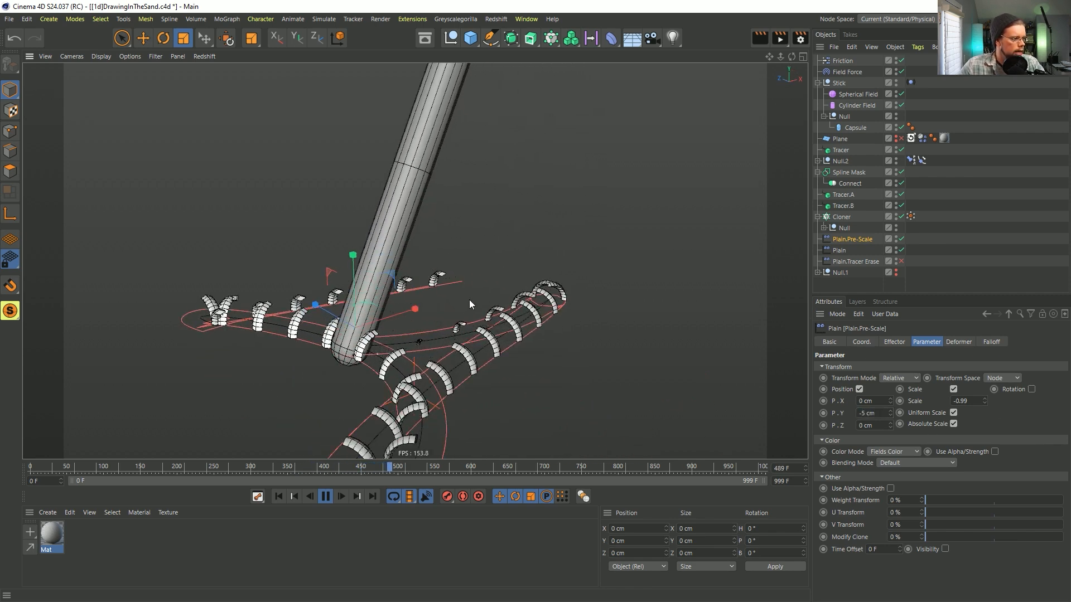
{"action": "left_click_drag", "start_coordinate": [446, 333], "coordinate": [560, 344], "text": "alt"}
{"action": "left_click_drag", "start_coordinate": [614, 299], "coordinate": [452, 294], "text": "alt"}
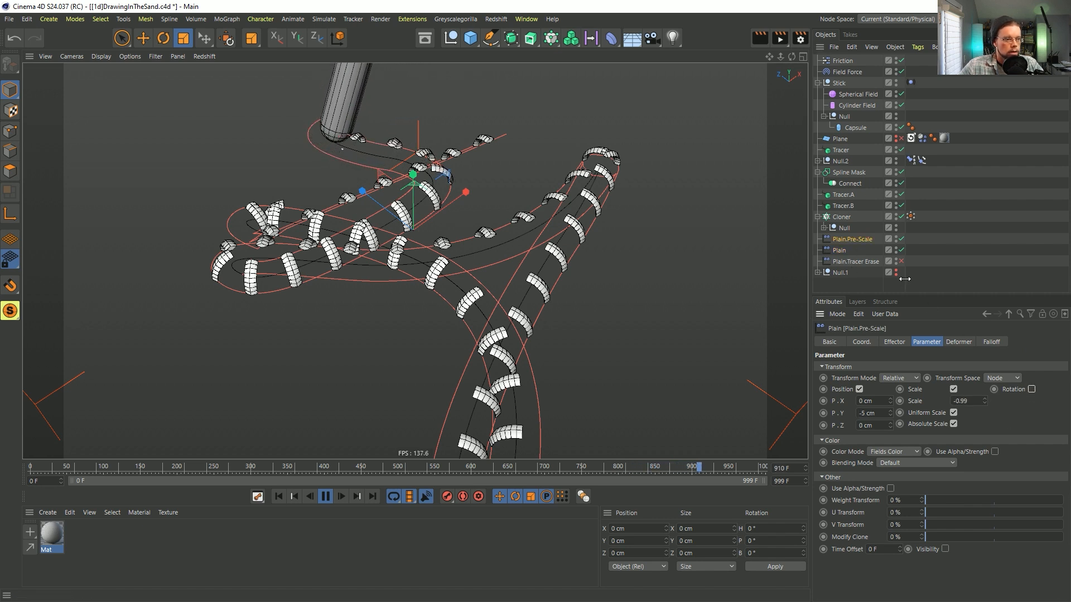
Turn on rotation in Plain, test heading and pitch with each undone, and set bank rotation to -115°.
{"action": "left_click", "coordinate": [840, 250]}
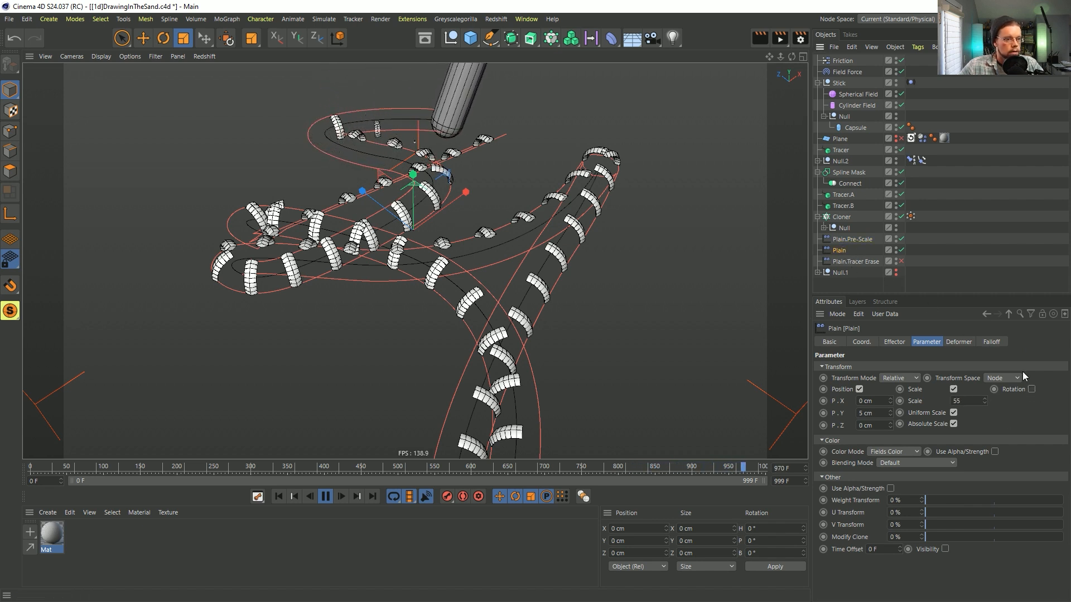
{"action": "left_click", "coordinate": [1032, 390]}
{"action": "left_click", "coordinate": [1061, 400]}
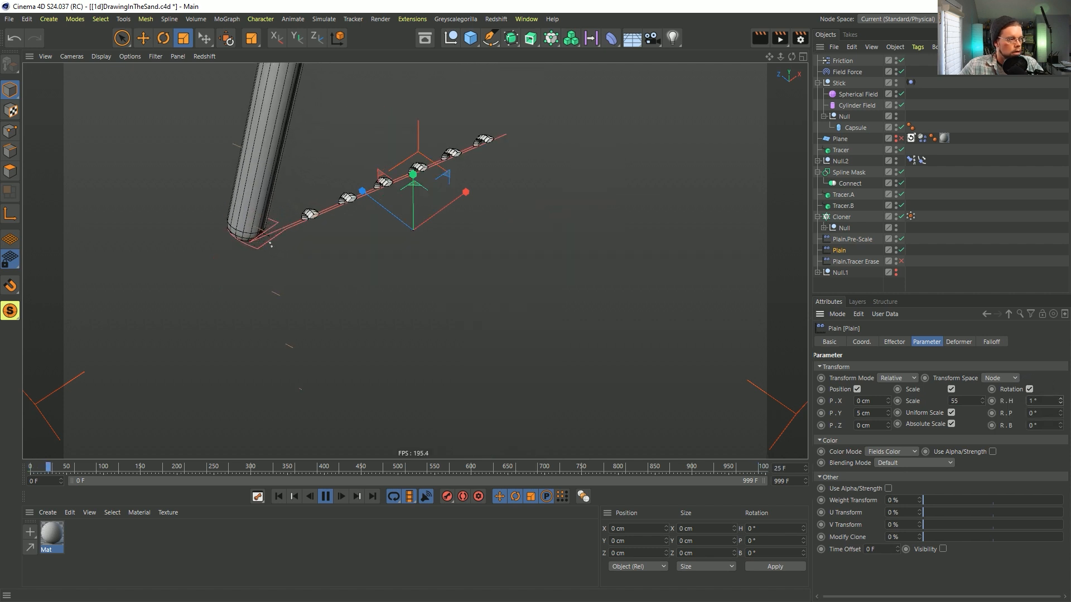
{"action": "key", "text": "ctrl+z"}
{"action": "left_click_drag", "start_coordinate": [1061, 414], "coordinate": [1060, 391]}
{"action": "key", "text": "ctrl+z"}
{"action": "left_click_drag", "start_coordinate": [1060, 428], "coordinate": [1061, 418]}
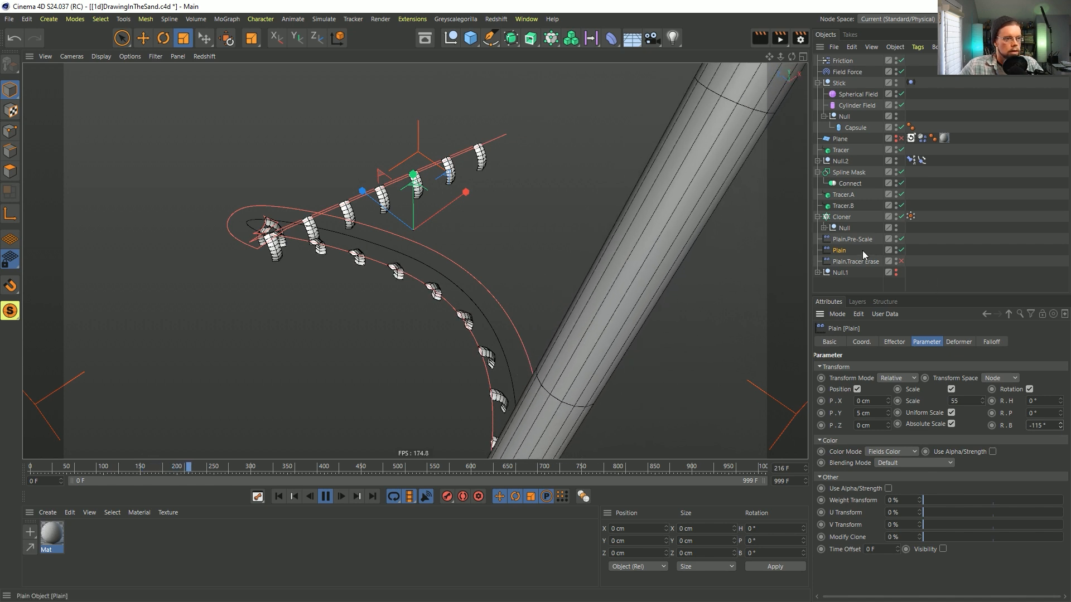
Turn on rotation in Plain.Pre-Scale and set its bank rotation to 113°.
{"action": "left_click", "coordinate": [843, 239]}
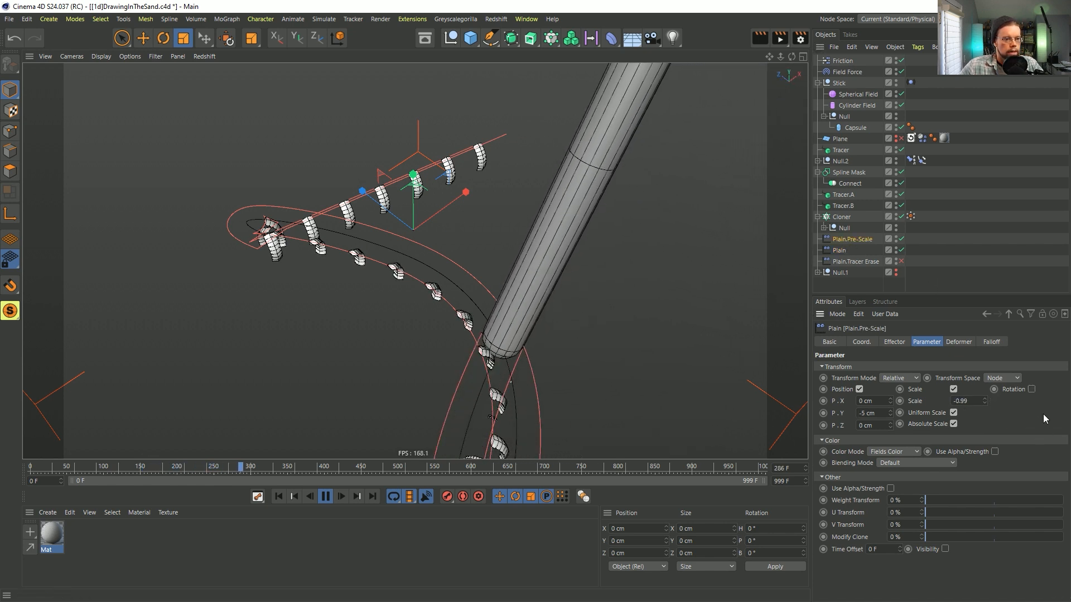
{"action": "left_click", "coordinate": [1032, 389]}
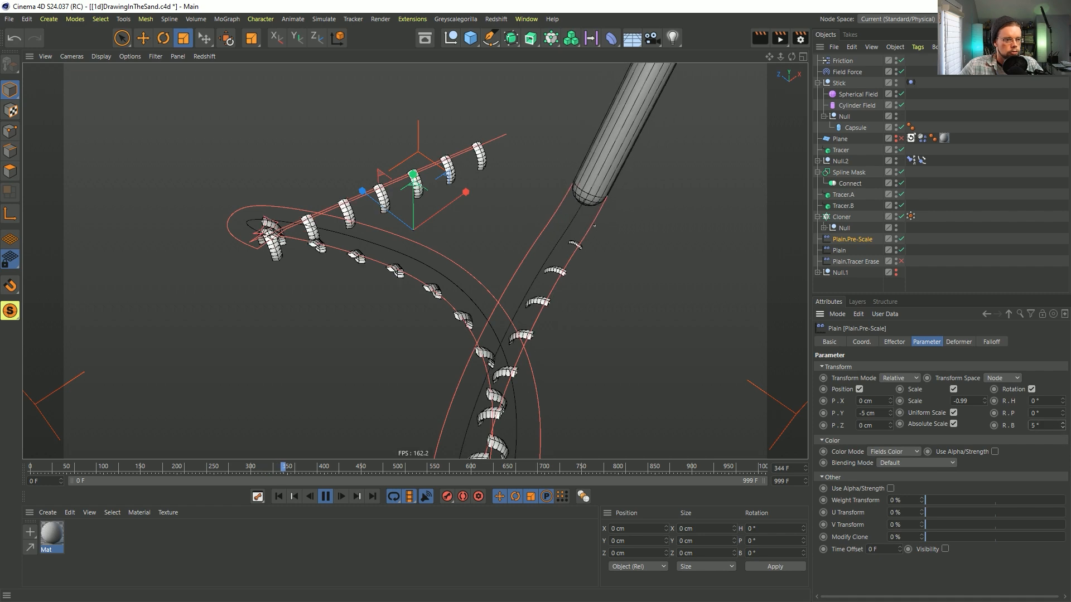
{"action": "left_click_drag", "start_coordinate": [1062, 425], "coordinate": [1062, 423]}
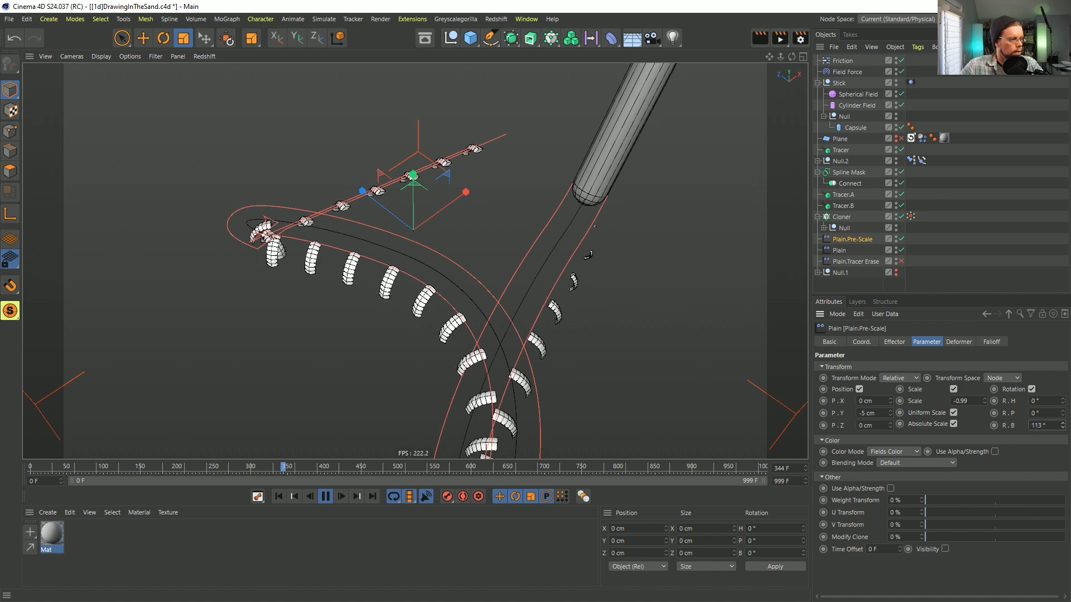
{"action": "left_click_drag", "start_coordinate": [536, 283], "coordinate": [613, 251], "text": "alt"}
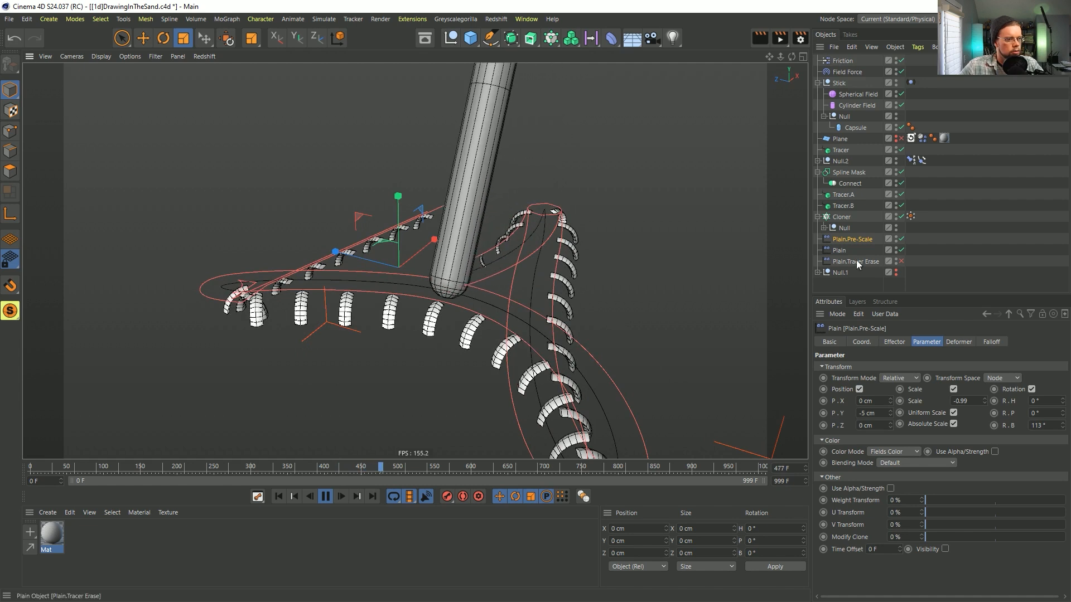
Turn off rotation in Plain.Pre-Scale and reset Plain's bank rotation to 0°.
{"action": "left_click", "coordinate": [1031, 389]}
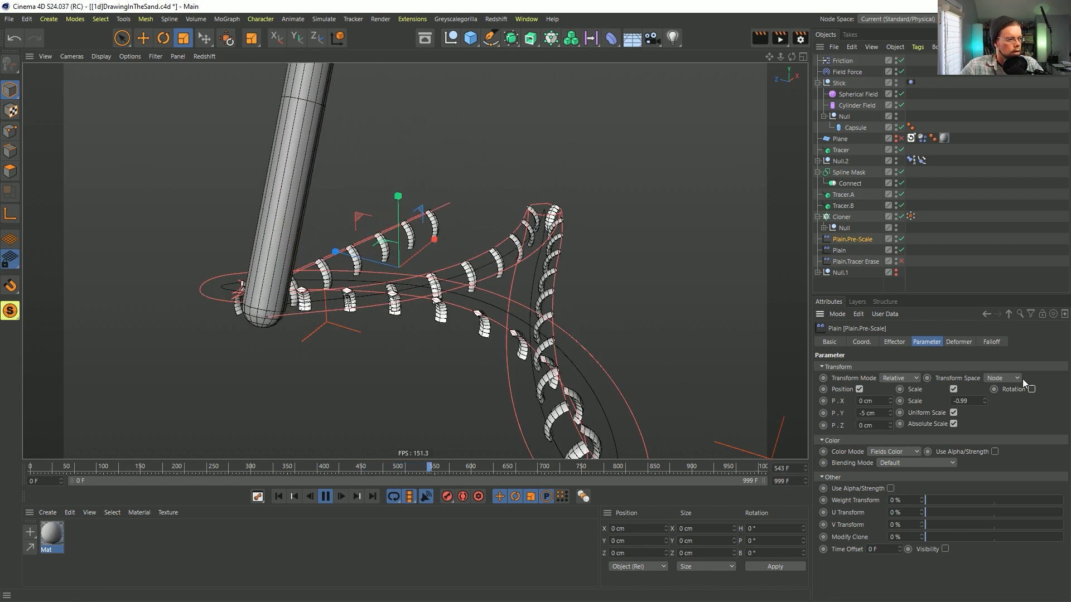
{"action": "left_click", "coordinate": [851, 250]}
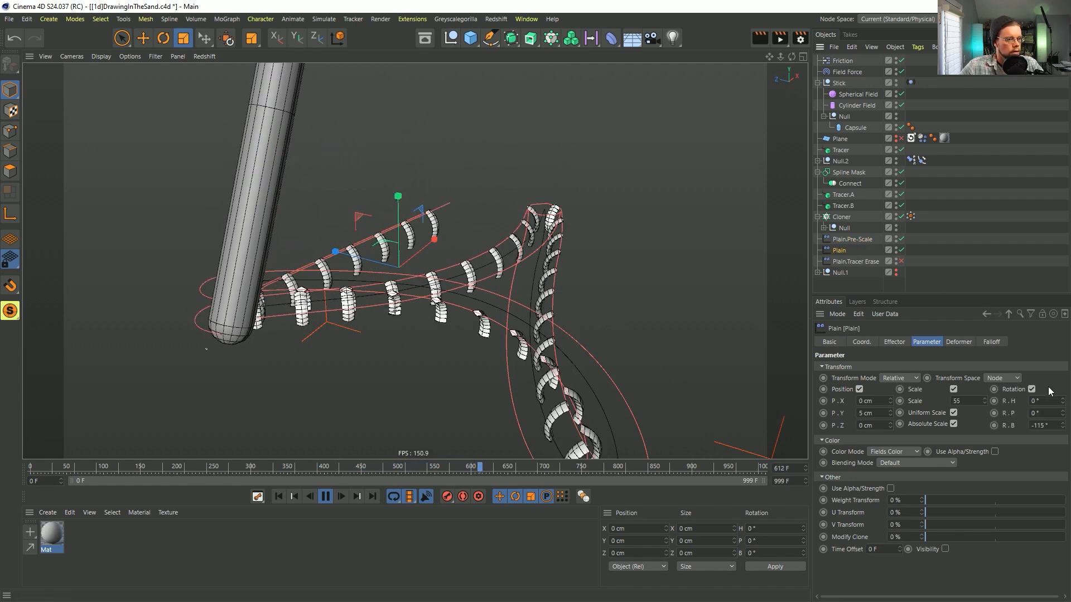
{"action": "mouse_move", "coordinate": [444, 323]}
{"action": "left_mouse_down", "text": "alt"}
{"action": "mouse_move", "coordinate": [406, 337]}
{"action": "mouse_move", "coordinate": [580, 323]}
{"action": "mouse_move", "coordinate": [471, 347]}
{"action": "left_mouse_up", "text": "alt"}
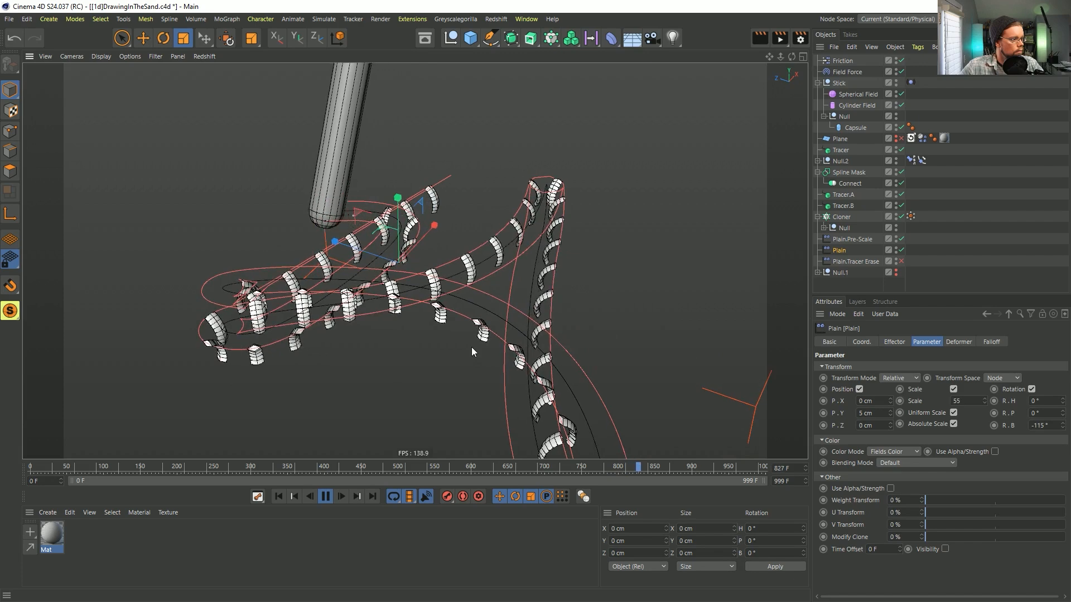
{"action": "right_click", "coordinate": [1063, 427]}
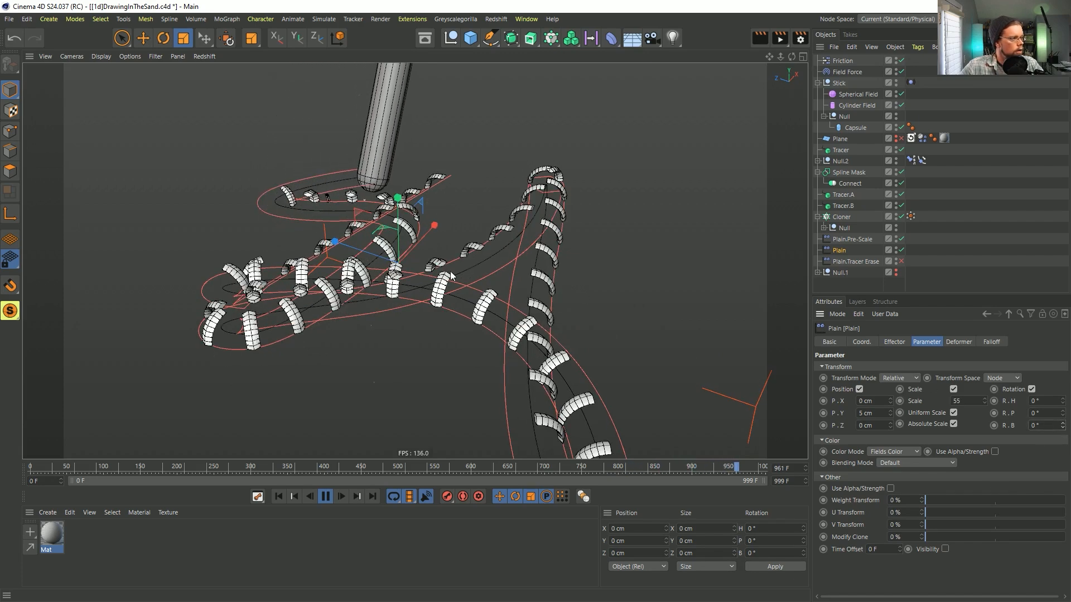
Open the Delay layer in the Cloner's MoGraph Weightmap fields and enlarge the attributes area to show its controls.
{"action": "left_click_drag", "start_coordinate": [357, 203], "coordinate": [357, 235], "text": "alt"}
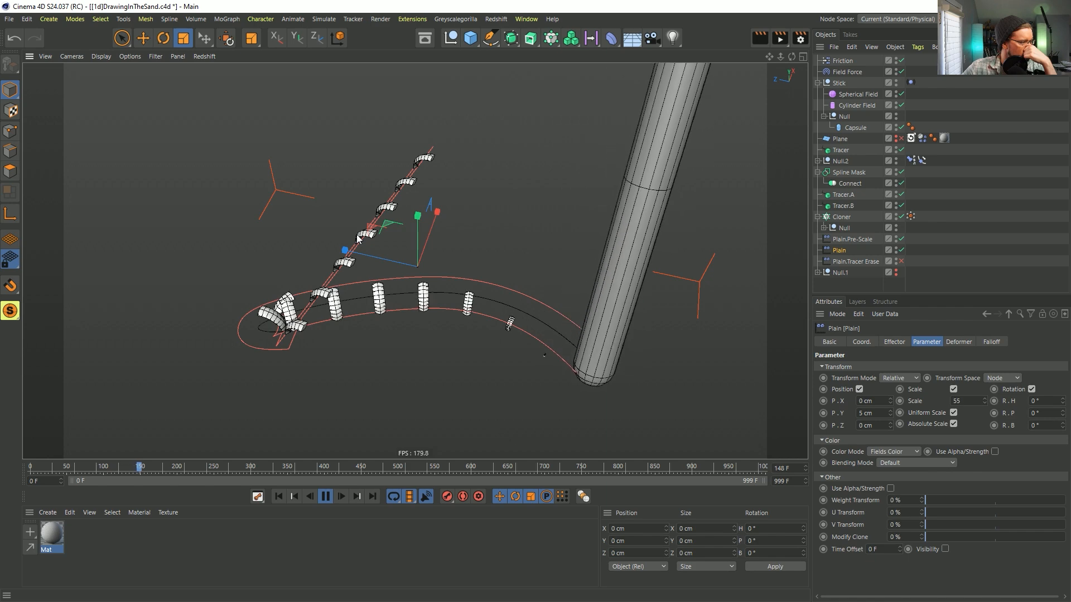
{"action": "left_click_drag", "start_coordinate": [443, 241], "coordinate": [519, 329], "text": "alt"}
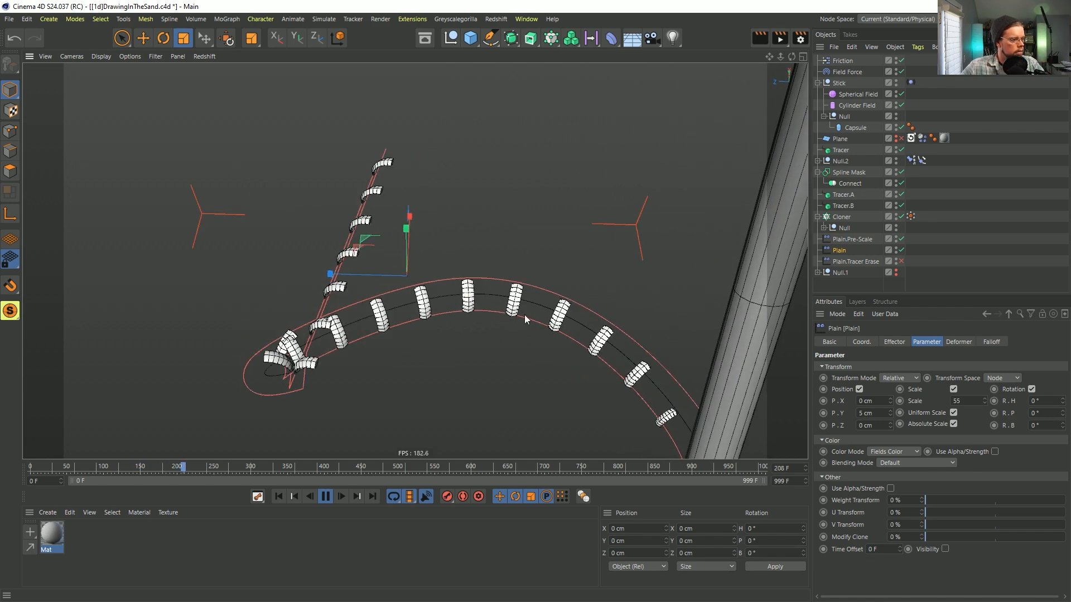
{"action": "middle_click_drag", "start_coordinate": [530, 343], "coordinate": [522, 289], "text": "alt"}
{"action": "left_click_drag", "start_coordinate": [522, 286], "coordinate": [510, 283], "text": "alt"}
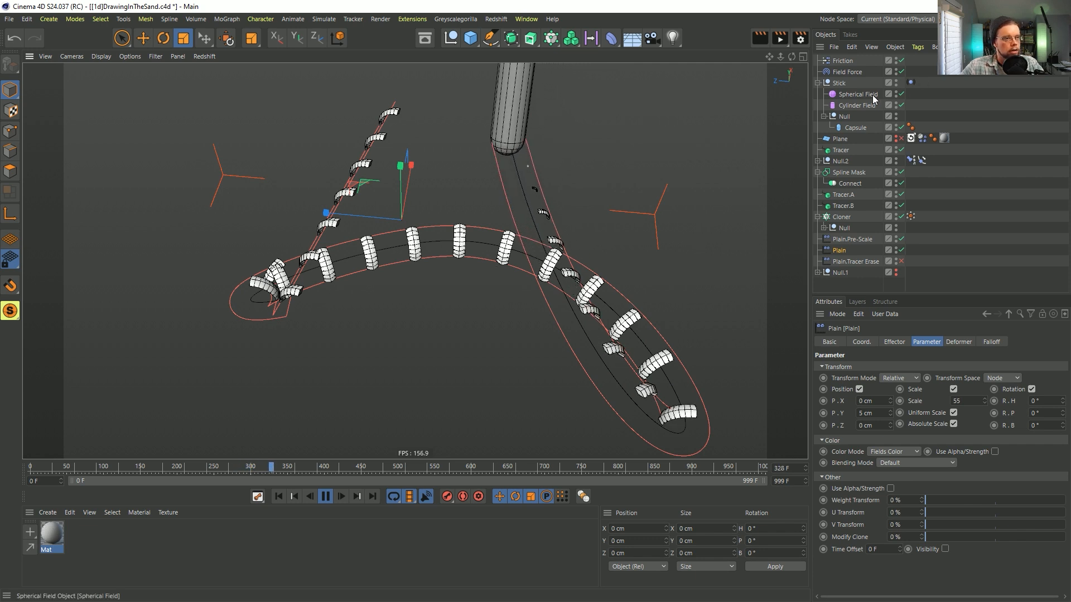
{"action": "left_click", "coordinate": [858, 94]}
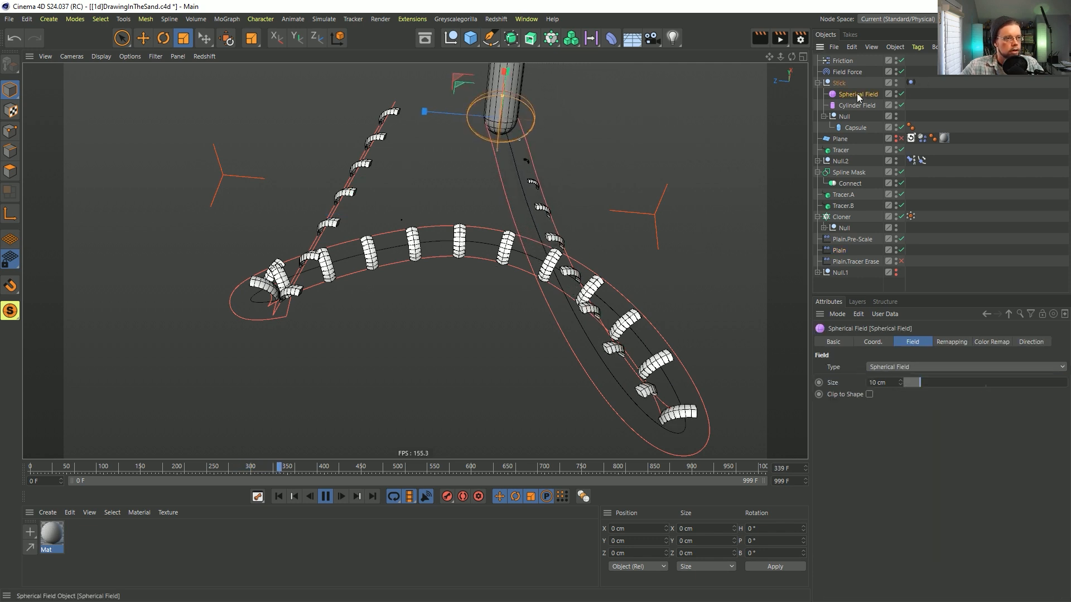
{"action": "left_click", "coordinate": [911, 216]}
{"action": "left_click", "coordinate": [867, 418]}
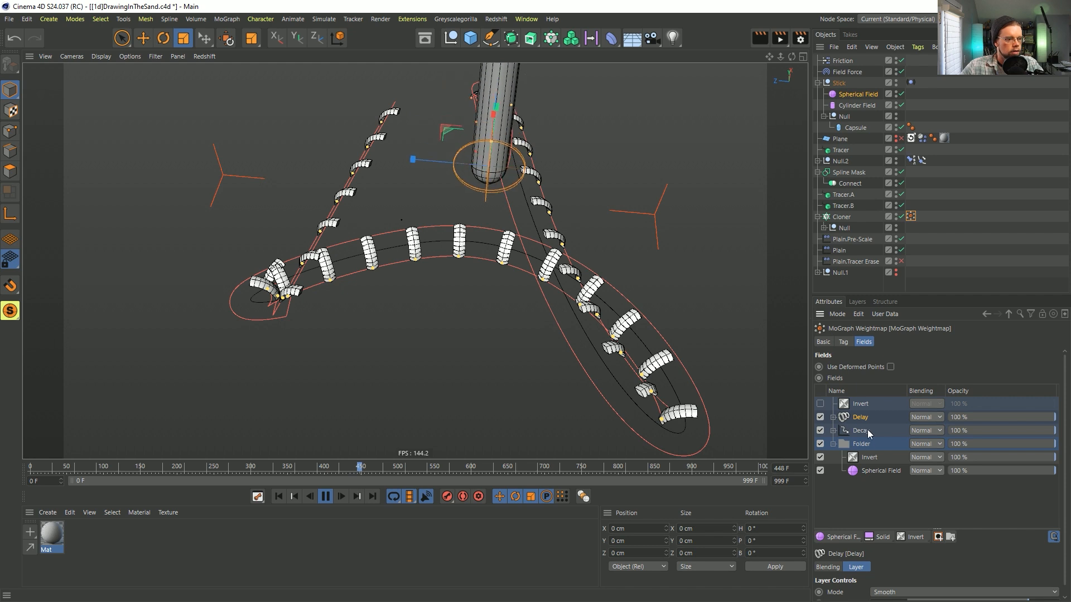
{"action": "left_click_drag", "start_coordinate": [921, 296], "coordinate": [918, 178]}
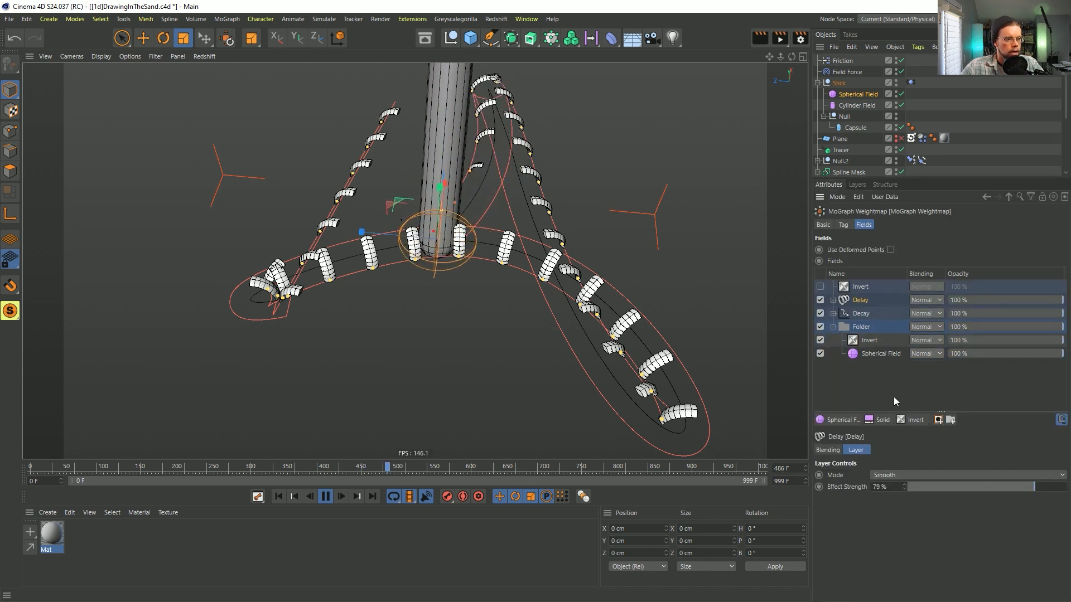
Compare the clones with the weightmap's Delay layer off and on, and set its effect strength to 5%.
{"action": "left_click", "coordinate": [820, 300]}
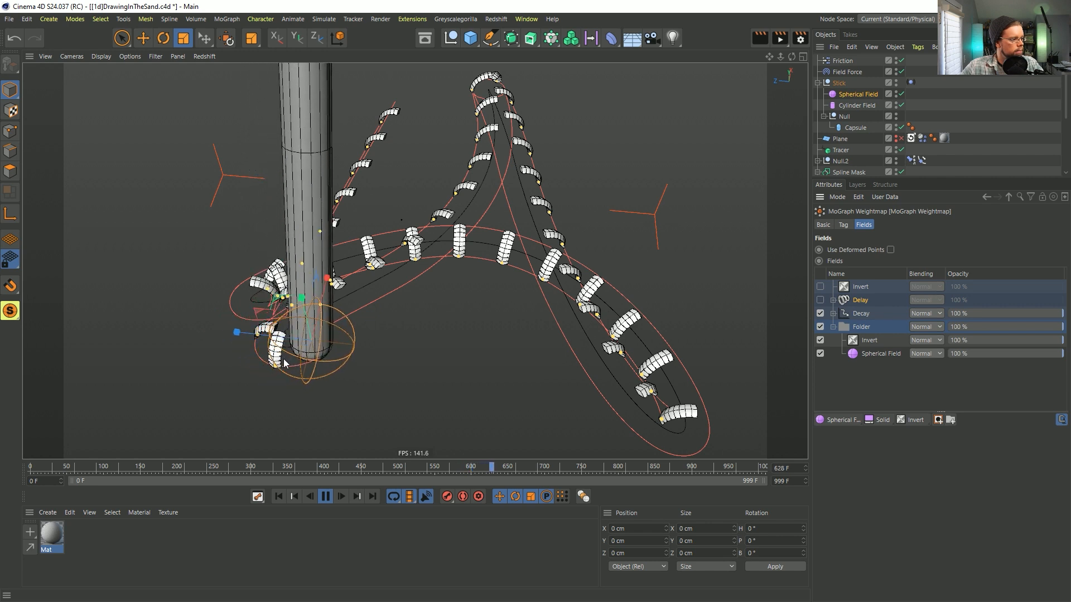
{"action": "left_click", "coordinate": [820, 300]}
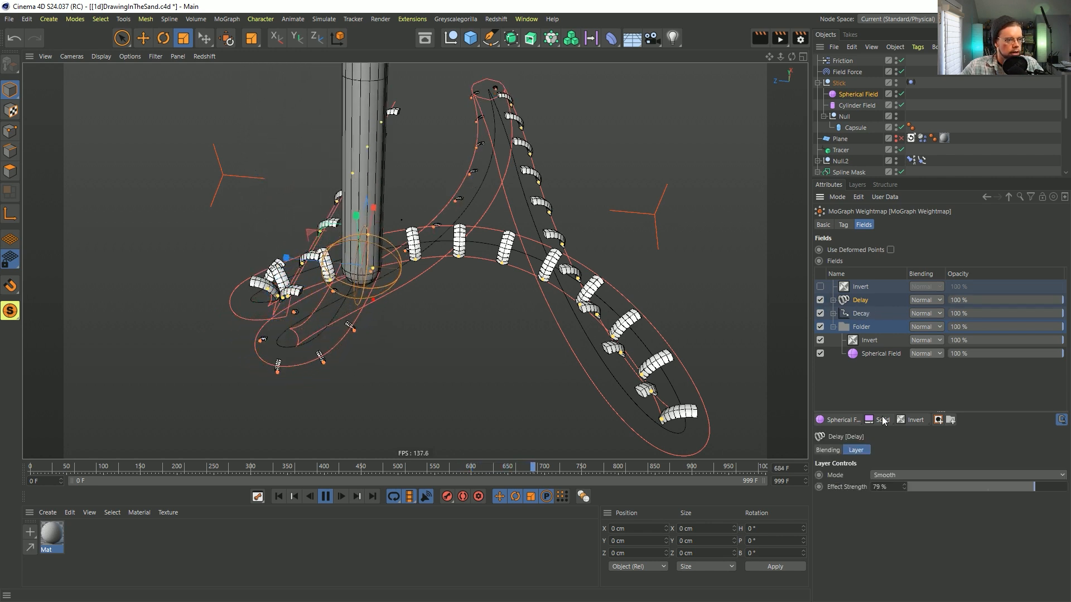
{"action": "left_click", "coordinate": [884, 487]}
{"action": "type", "text": "5"}
{"action": "key", "text": "Return"}
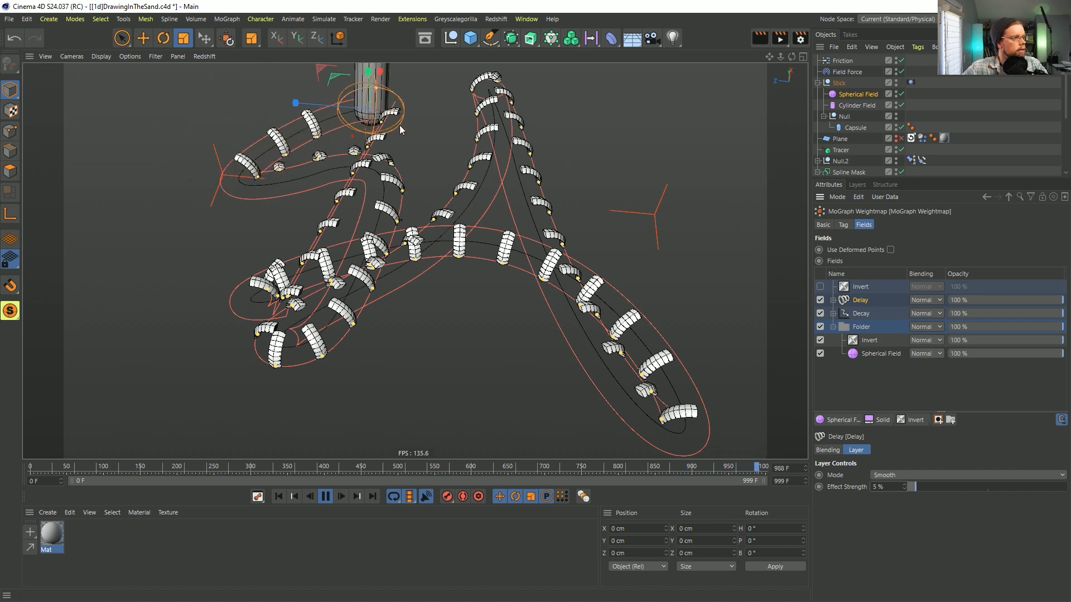
Scale down the Spherical Field at the stick's tip in two passes, pausing playback for the second and resuming it.
{"action": "left_click", "coordinate": [859, 95]}
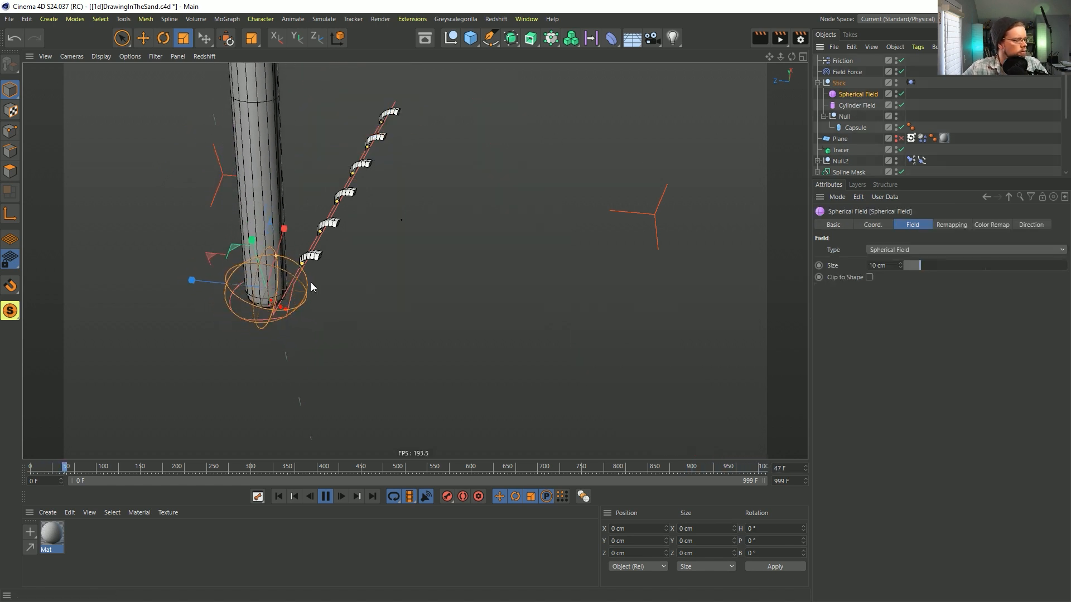
{"action": "key", "text": "t"}
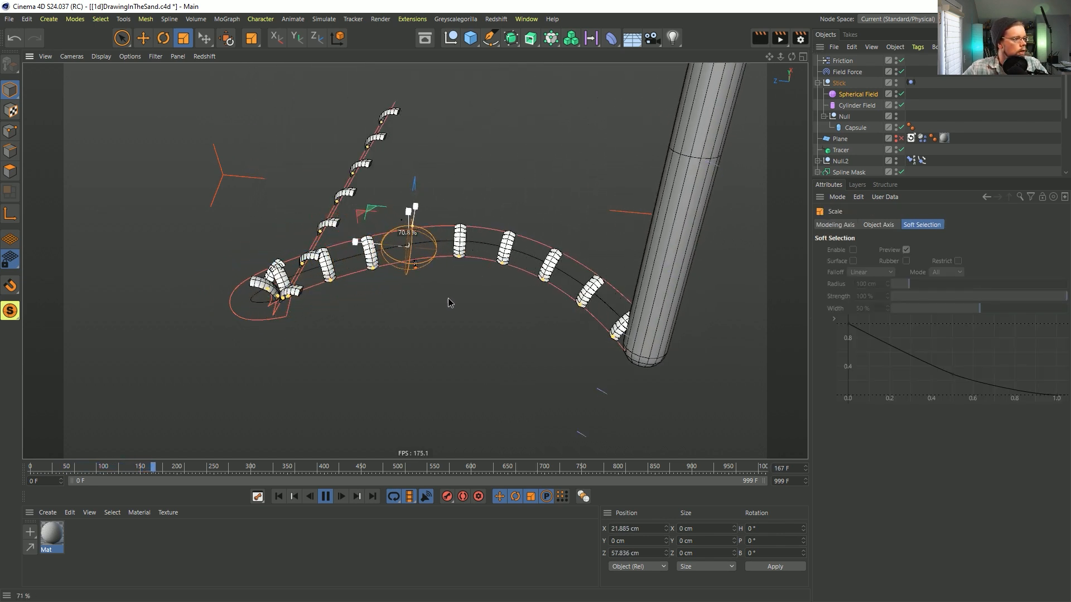
{"action": "left_click", "coordinate": [232, 42]}
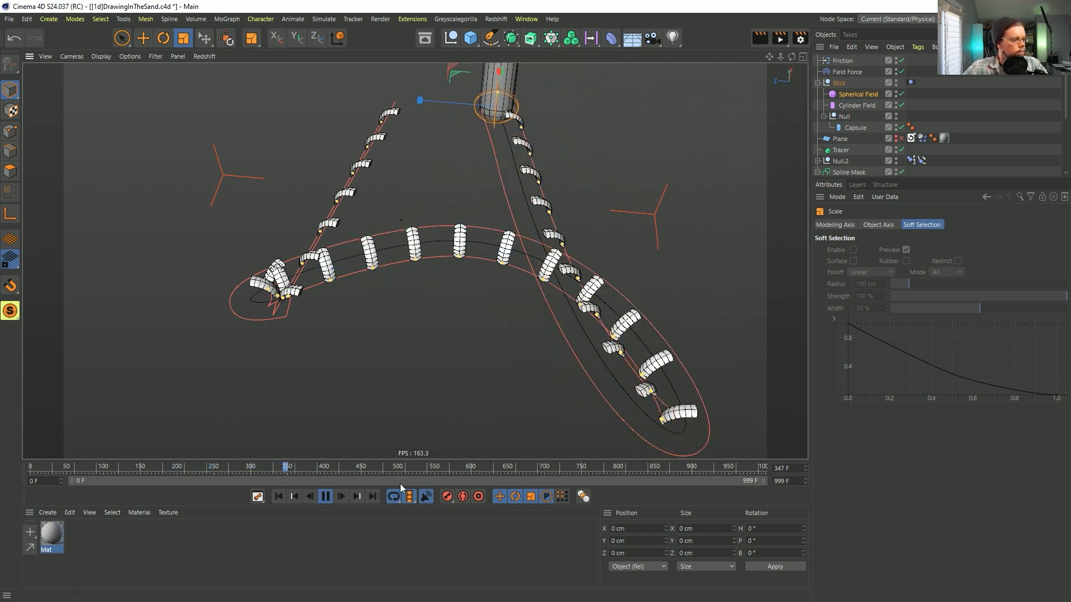
{"action": "left_click_drag", "start_coordinate": [583, 162], "coordinate": [568, 168]}
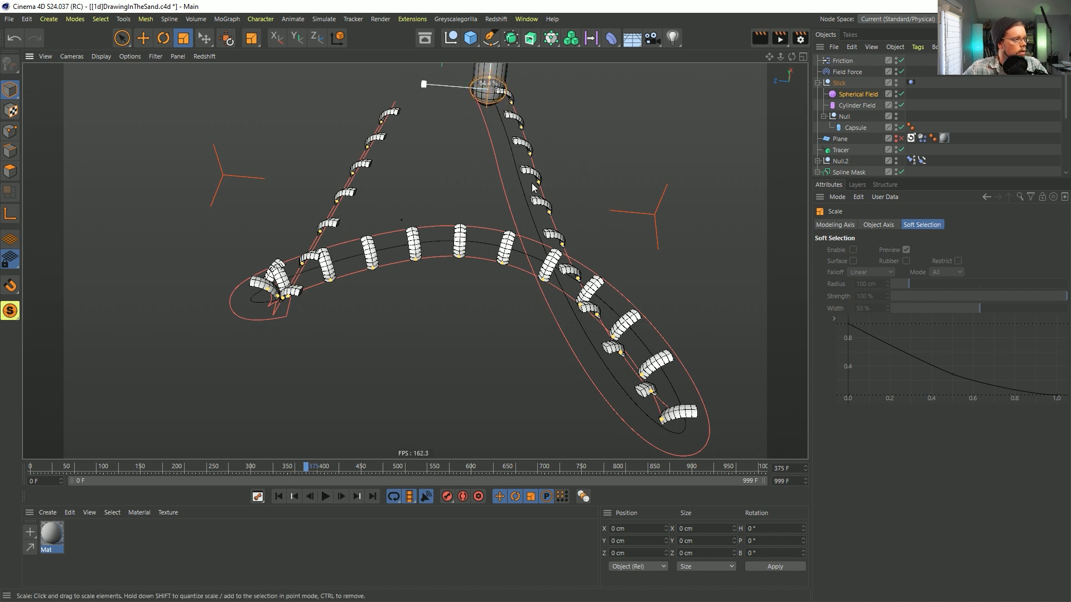
{"action": "left_click", "coordinate": [325, 497]}
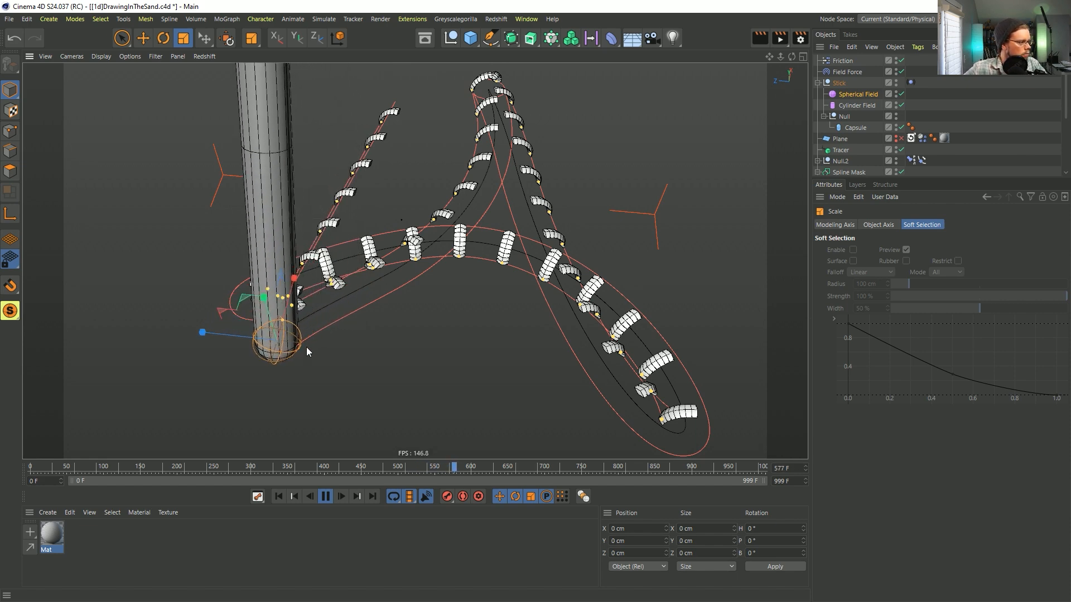
Shorten the Arc spline inside the Cloner's Sweep by setting its end angle to 51°.
{"action": "left_click_drag", "start_coordinate": [384, 273], "coordinate": [588, 274], "text": "alt"}
{"action": "left_click_drag", "start_coordinate": [437, 194], "coordinate": [510, 242], "text": "alt"}
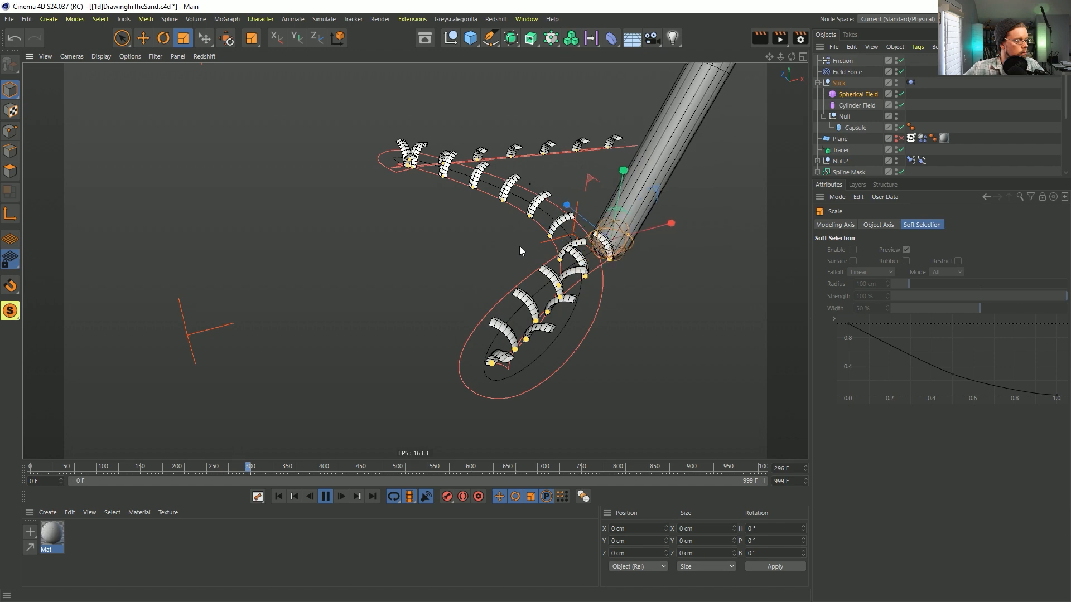
{"action": "left_click_drag", "start_coordinate": [586, 252], "coordinate": [445, 291], "text": "alt"}
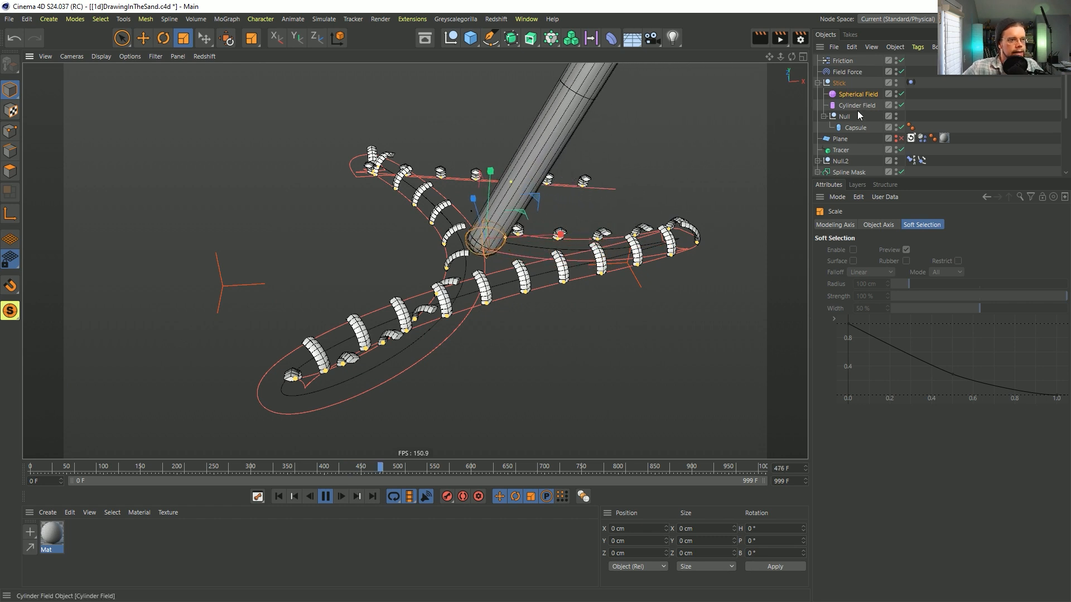
{"action": "left_click", "coordinate": [843, 151]}
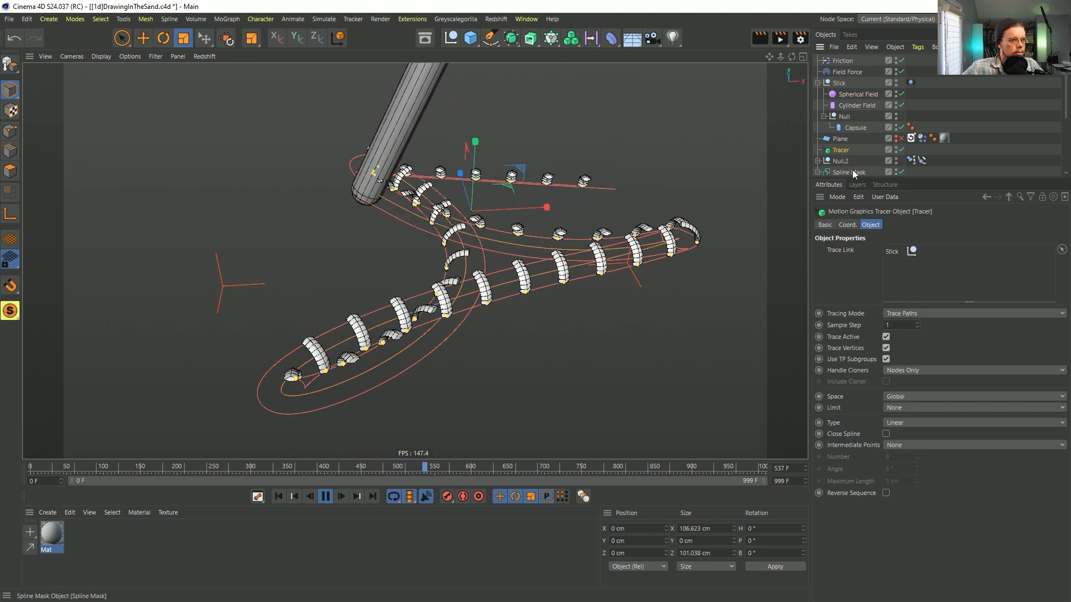
{"action": "scroll", "coordinate": [853, 158], "scroll_direction": "down", "scroll_amount": 3}
{"action": "left_click", "coordinate": [825, 125]}
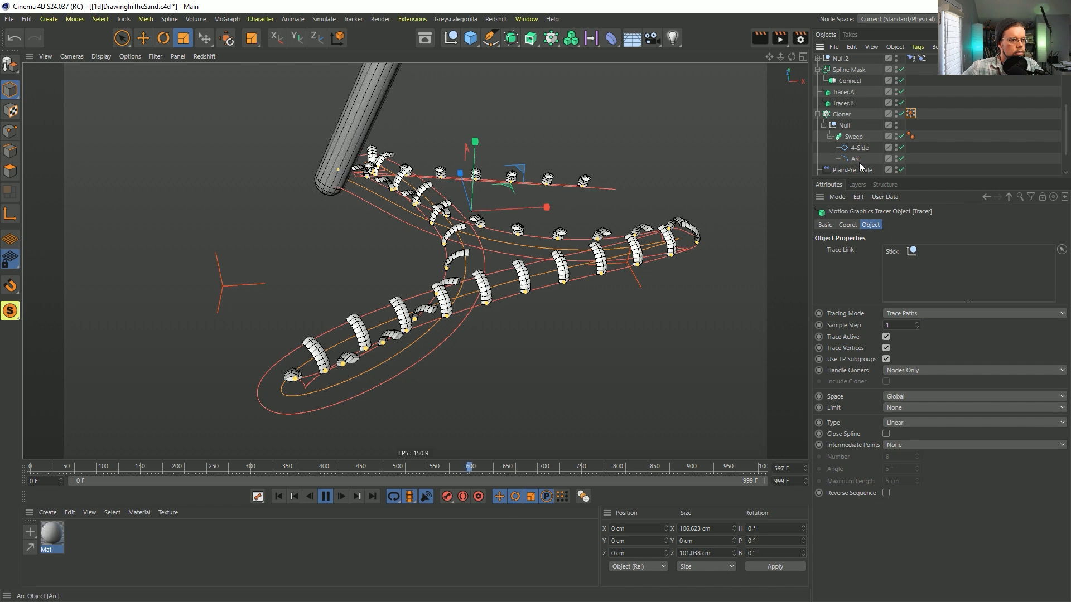
{"action": "left_click", "coordinate": [857, 160]}
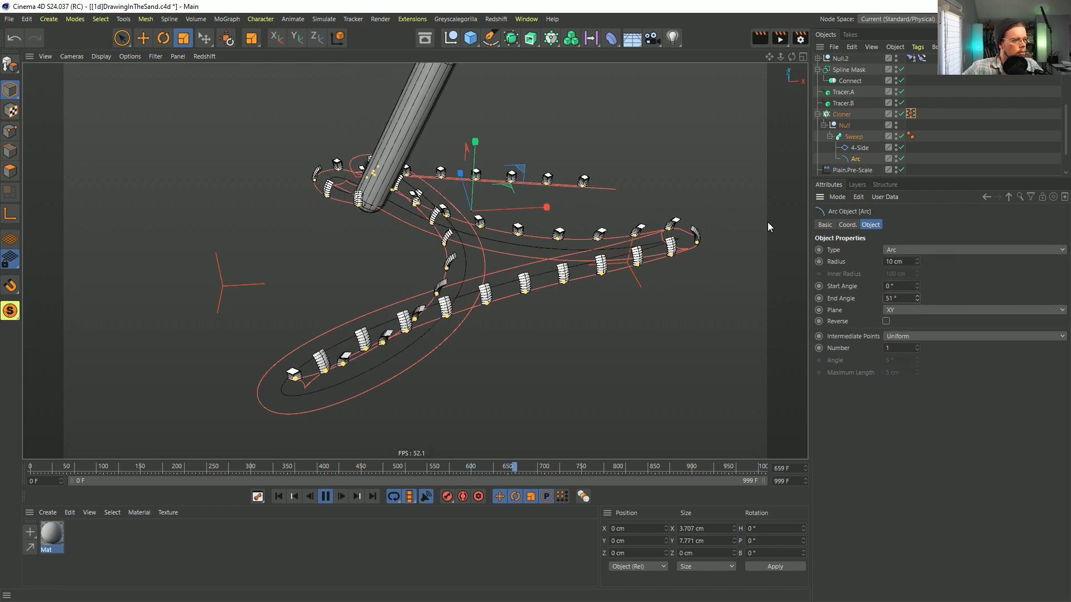
Check the Writing In Sand reference video in the browser and set the Sweep's end scale to 72%.
{"action": "left_click", "coordinate": [846, 127]}
{"action": "left_click", "coordinate": [852, 137]}
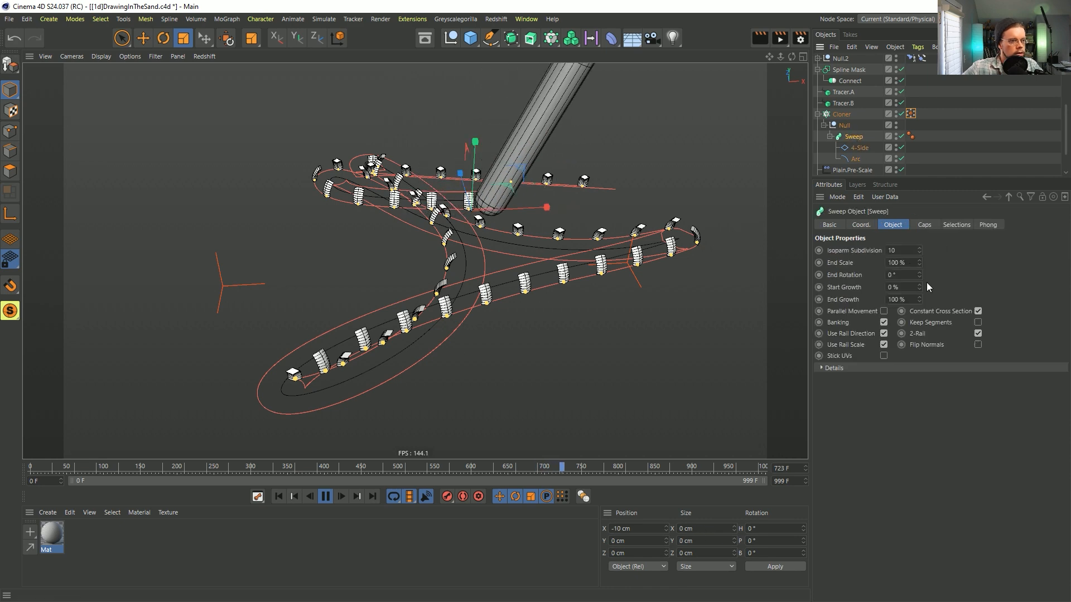
{"action": "key", "text": "alt+Tab"}
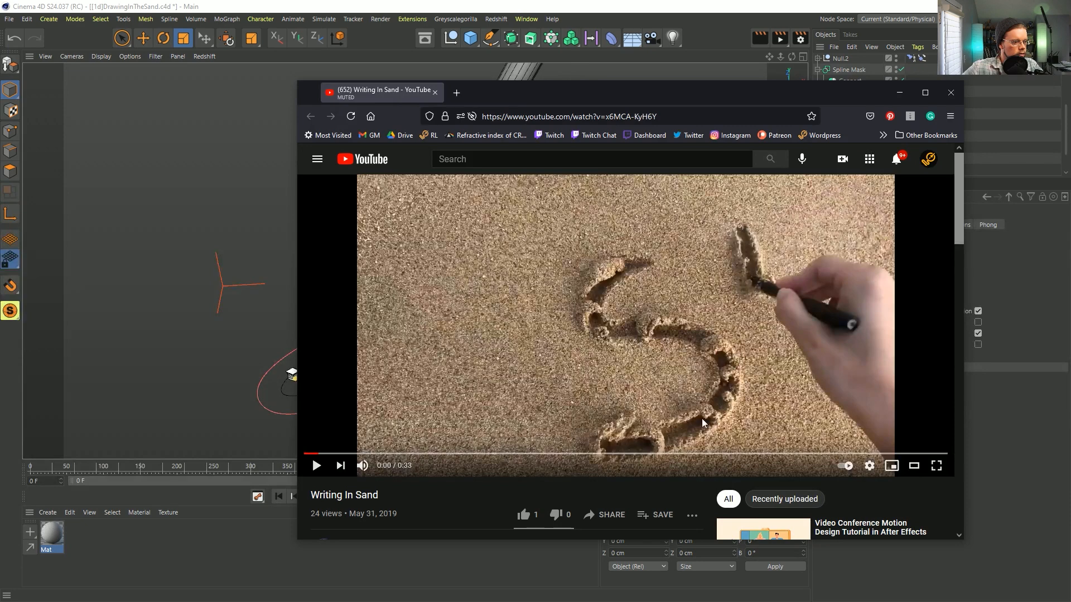
{"action": "key", "text": "alt+Tab"}
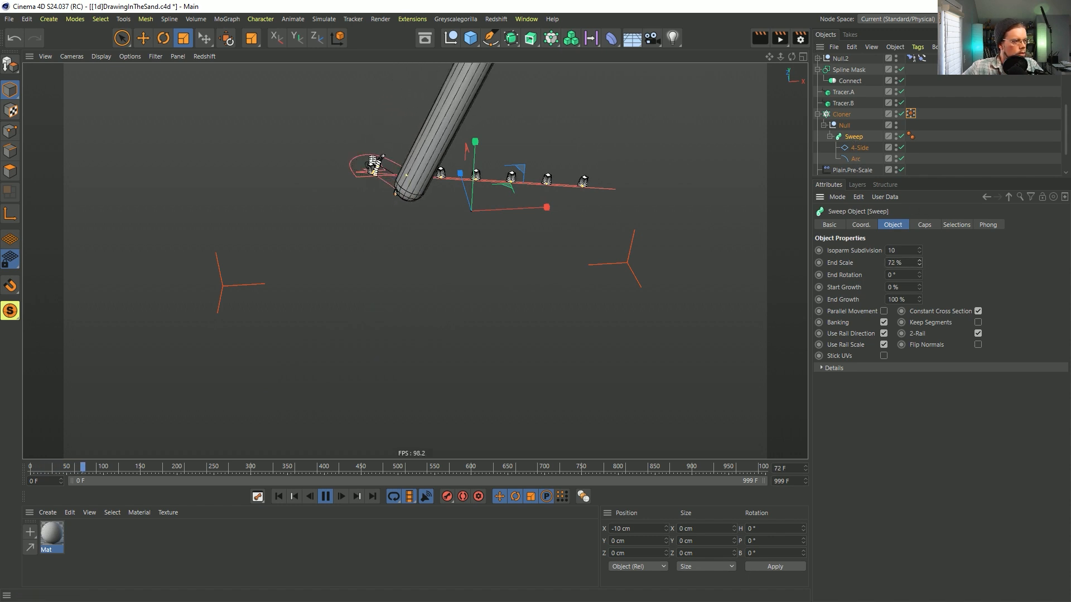
Enable the Plain.Tracer Erase effector so it scales away clones along the erased traces.
{"action": "left_click", "coordinate": [842, 113]}
{"action": "scroll", "coordinate": [854, 156], "scroll_direction": "down", "scroll_amount": 2}
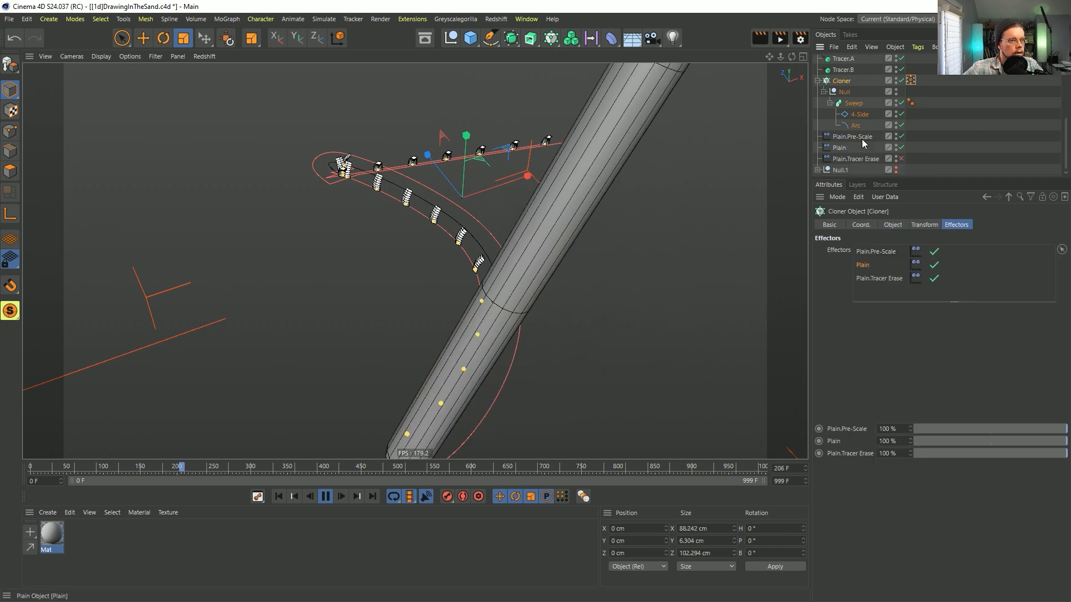
{"action": "left_click", "coordinate": [856, 160]}
{"action": "left_click", "coordinate": [900, 159]}
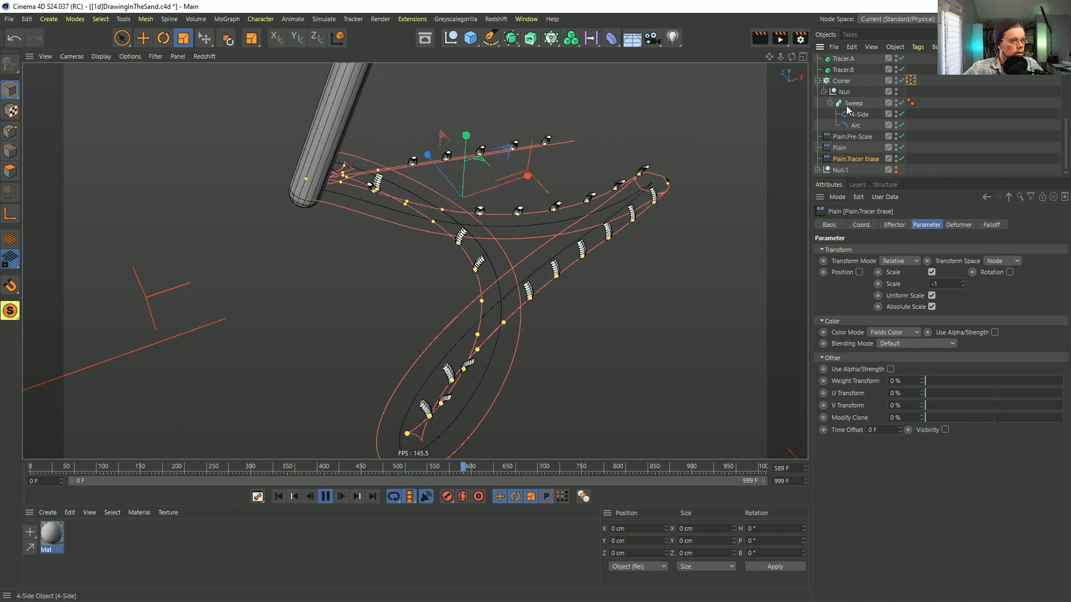
Add a Random effector to the Cloner, place it between Plain and Plain.Tracer Erase, and check the Cloner's effector order.
{"action": "left_click", "coordinate": [842, 84]}
{"action": "left_click", "coordinate": [558, 40]}
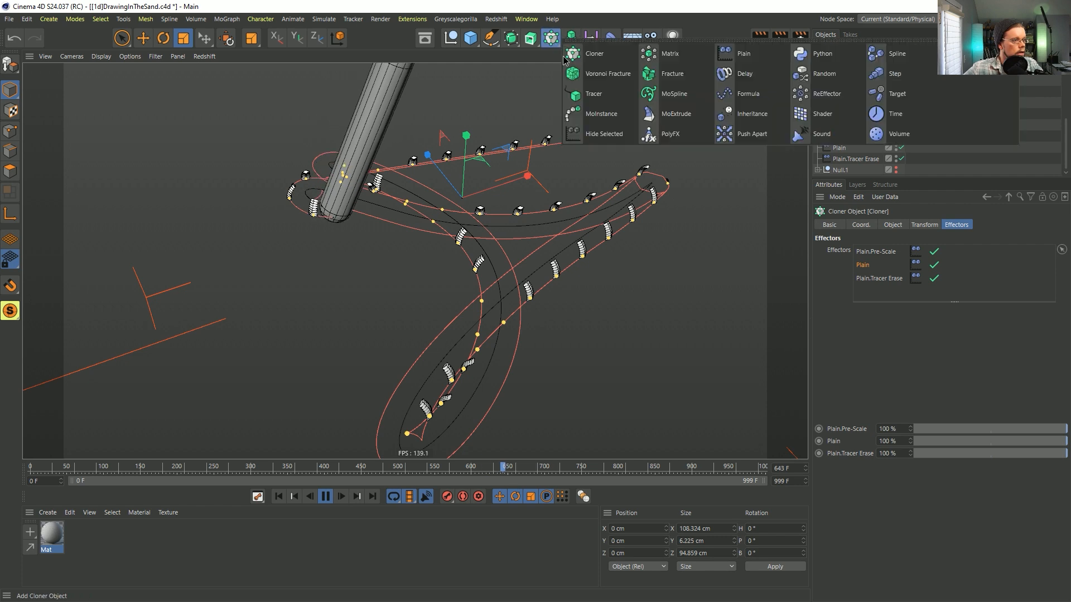
{"action": "left_click", "coordinate": [839, 77]}
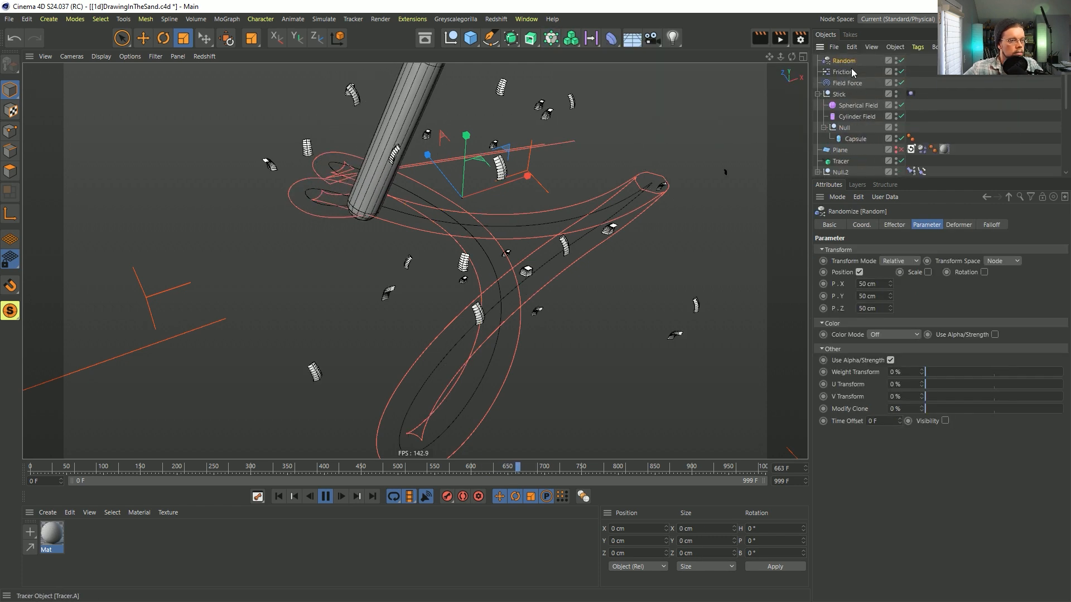
{"action": "left_click_drag", "start_coordinate": [854, 171], "coordinate": [864, 160]}
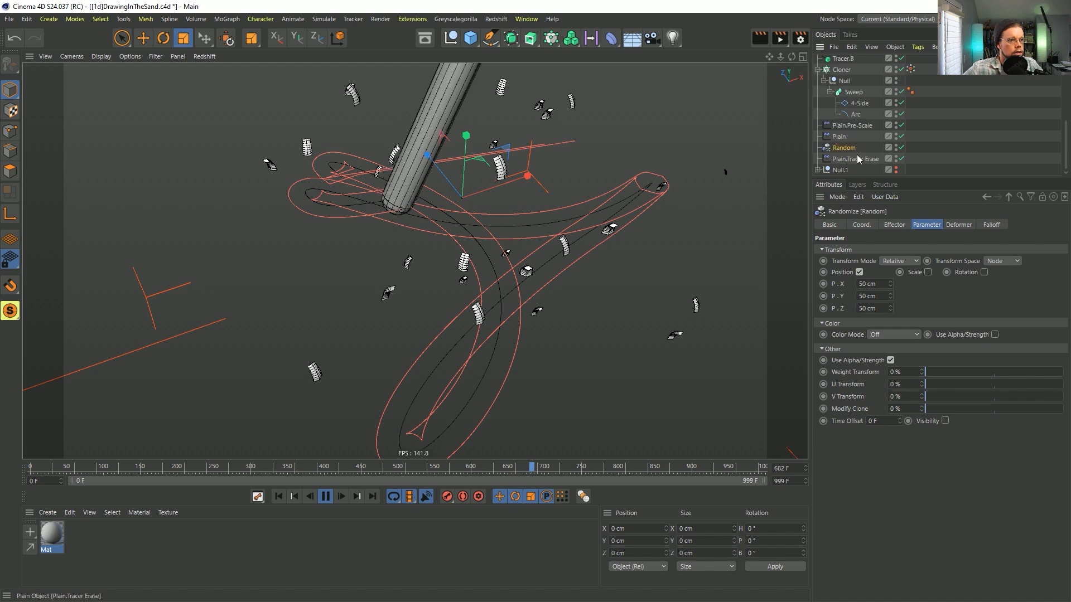
{"action": "left_click", "coordinate": [839, 70]}
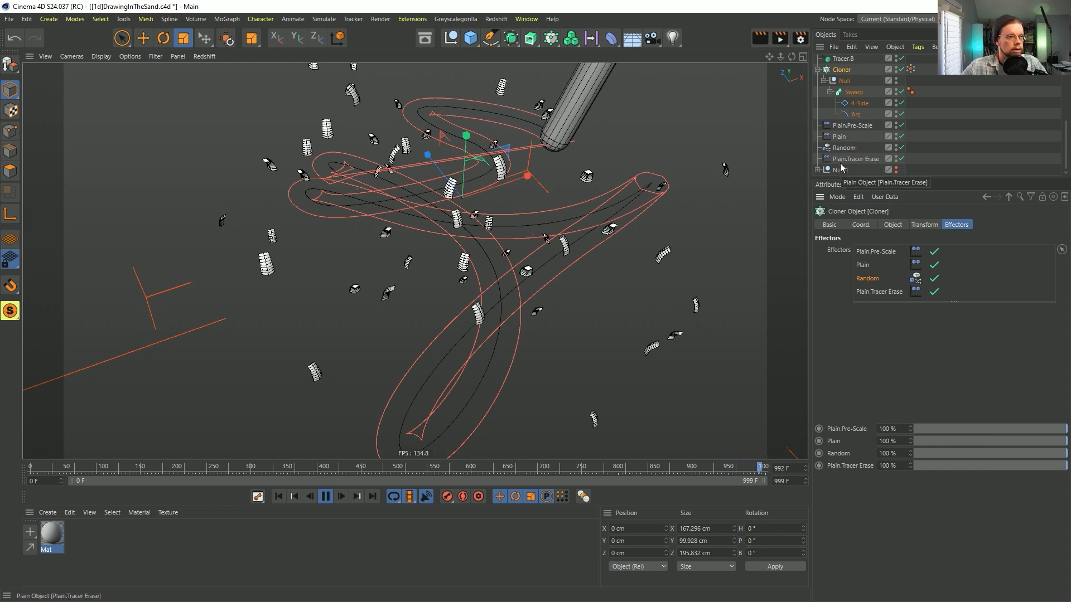
Set the Random effector's position offsets to 0 cm in X, -5 cm in Y and 0 cm in Z.
{"action": "left_click", "coordinate": [844, 148]}
{"action": "left_click", "coordinate": [926, 225]}
{"action": "left_click", "coordinate": [859, 273]}
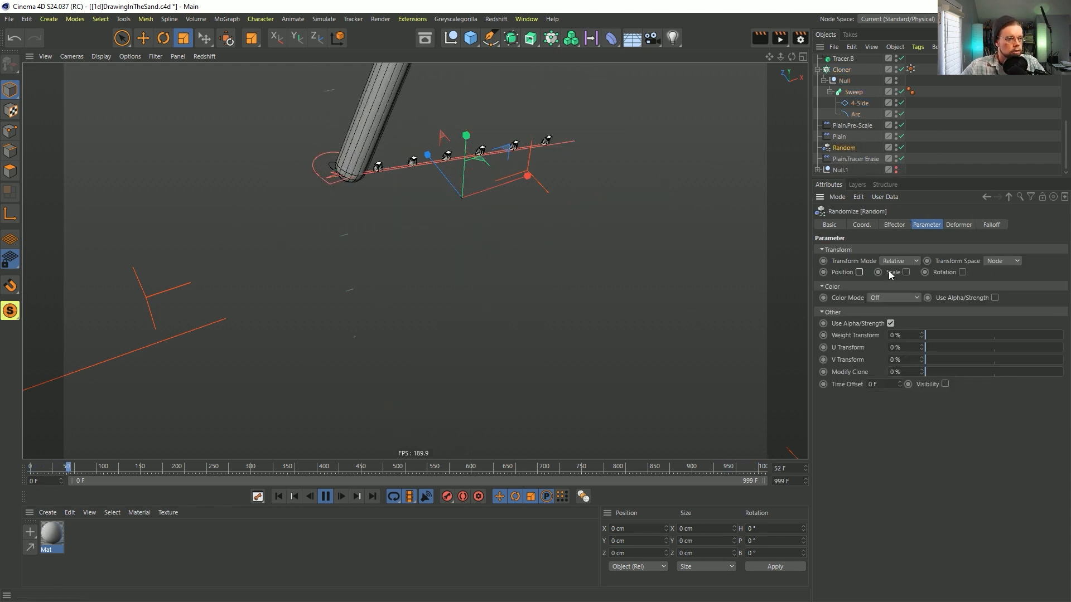
{"action": "left_click_drag", "start_coordinate": [879, 284], "coordinate": [836, 296]}
{"action": "type", "text": "00-5"}
{"action": "key", "text": "Return"}
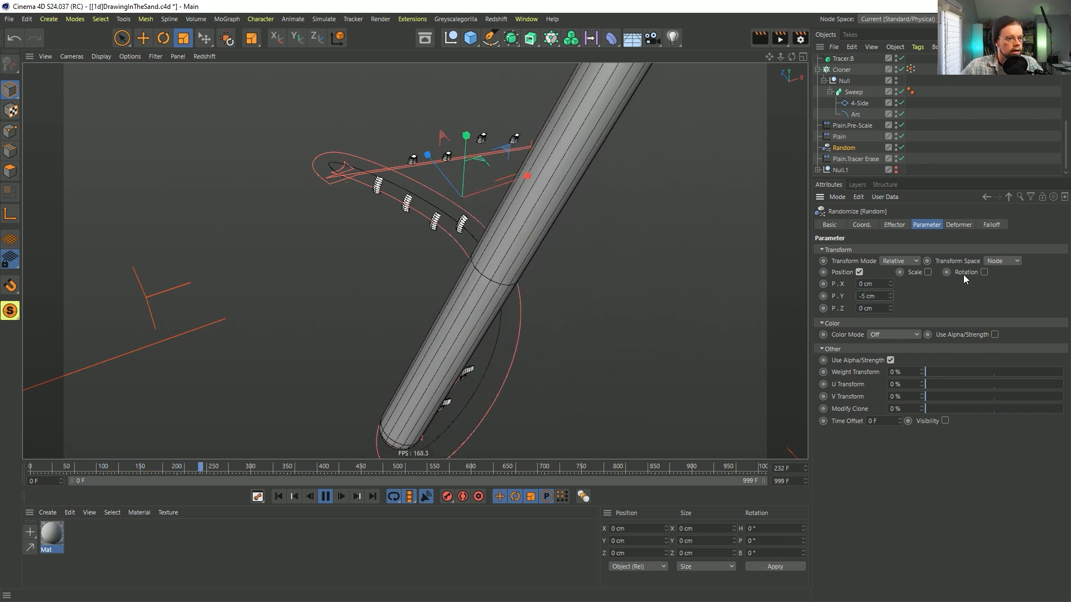
Turn on scale in the Random effector and set S.X to 0.11, S.Y to 0.37 and S.Z to 0.62.
{"action": "left_click", "coordinate": [928, 272]}
{"action": "left_click_drag", "start_coordinate": [985, 284], "coordinate": [985, 259]}
{"action": "left_click_drag", "start_coordinate": [985, 296], "coordinate": [985, 279]}
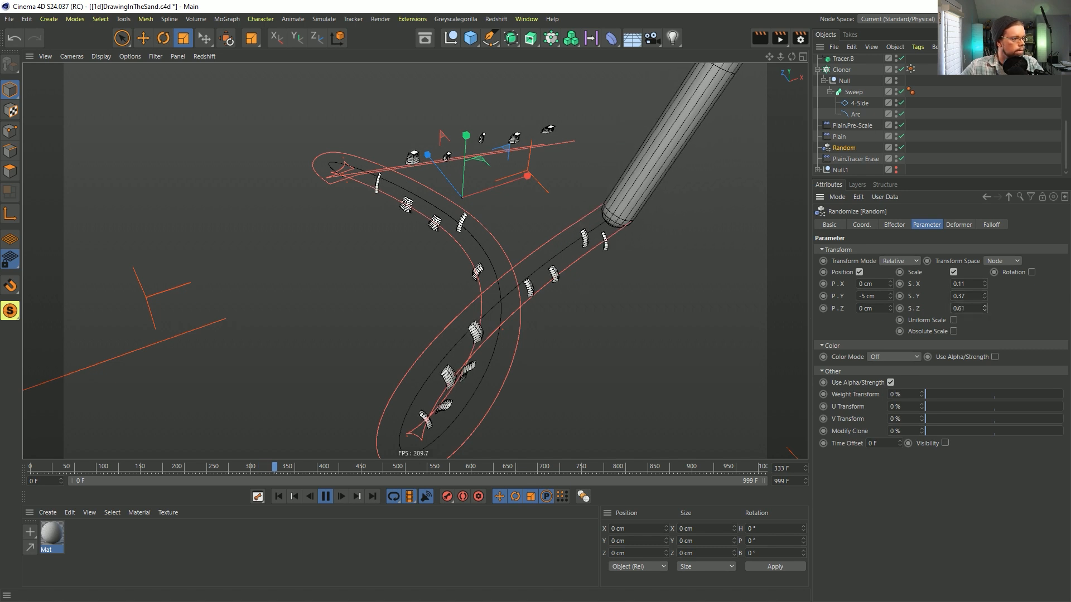
Set the Random effector's minimum to -5% and return to its transform parameters.
{"action": "left_click", "coordinate": [894, 225]}
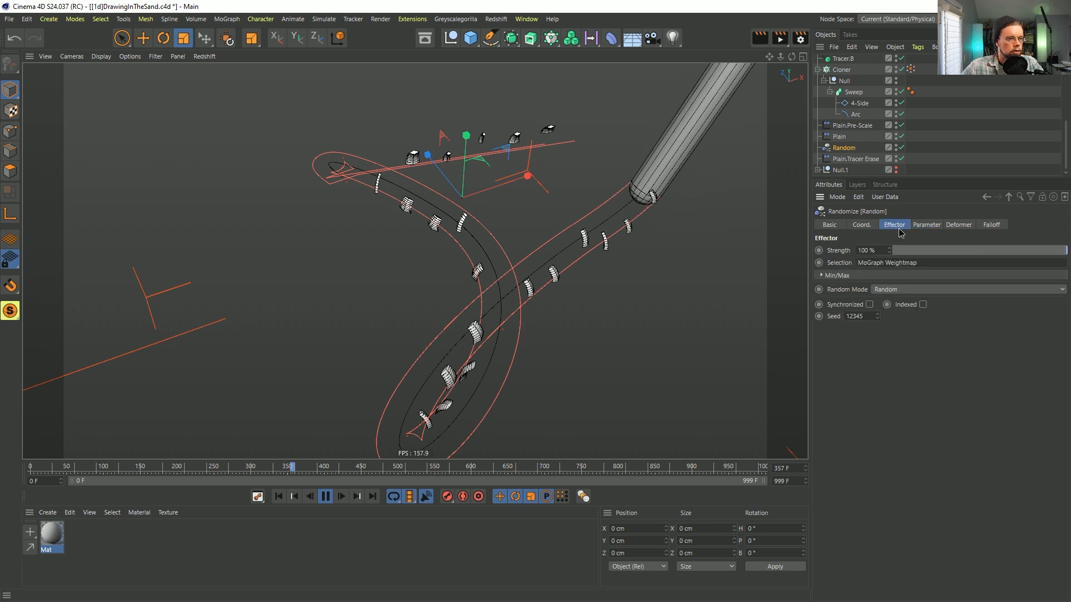
{"action": "left_click", "coordinate": [875, 277]}
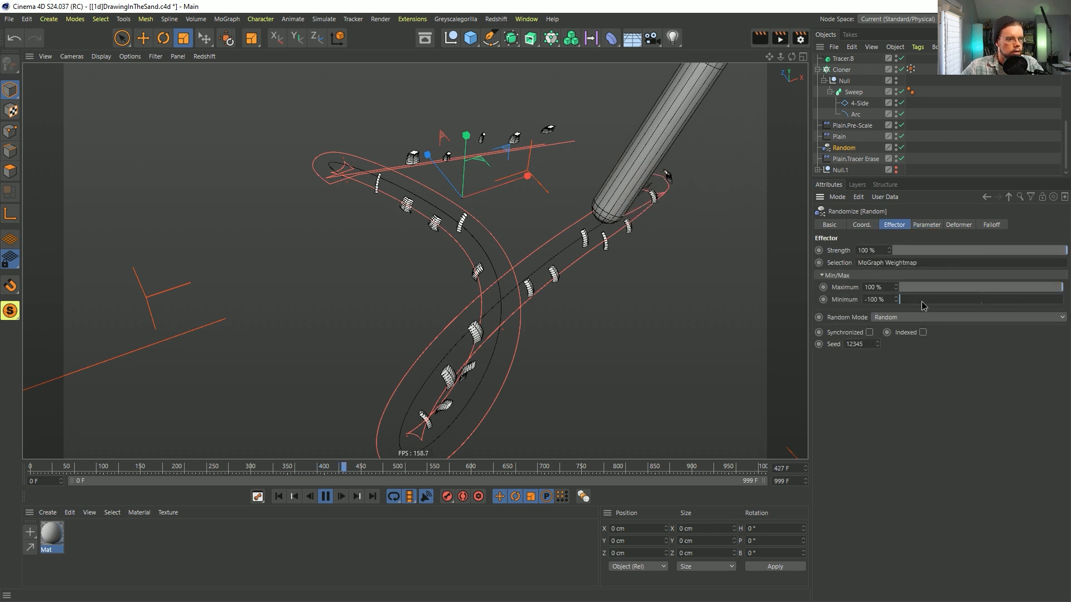
{"action": "left_click", "coordinate": [975, 300]}
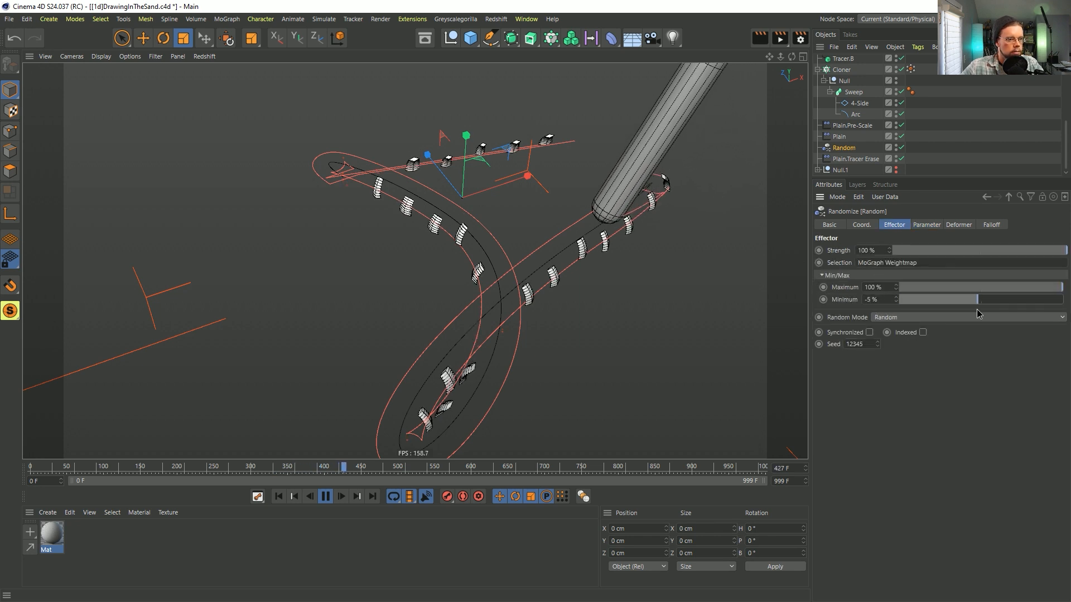
{"action": "left_click", "coordinate": [926, 224]}
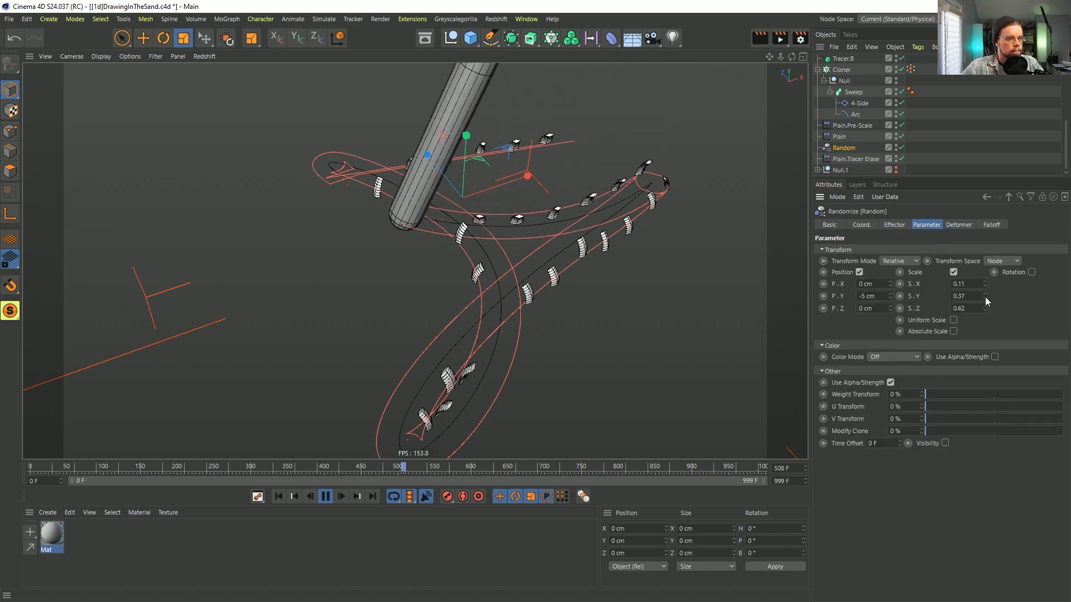
Set the Random effector's S.Z scale to 1.66, enable rotation, and set R.H to -51° and R.B to -66°.
{"action": "left_click_drag", "start_coordinate": [985, 307], "coordinate": [986, 290]}
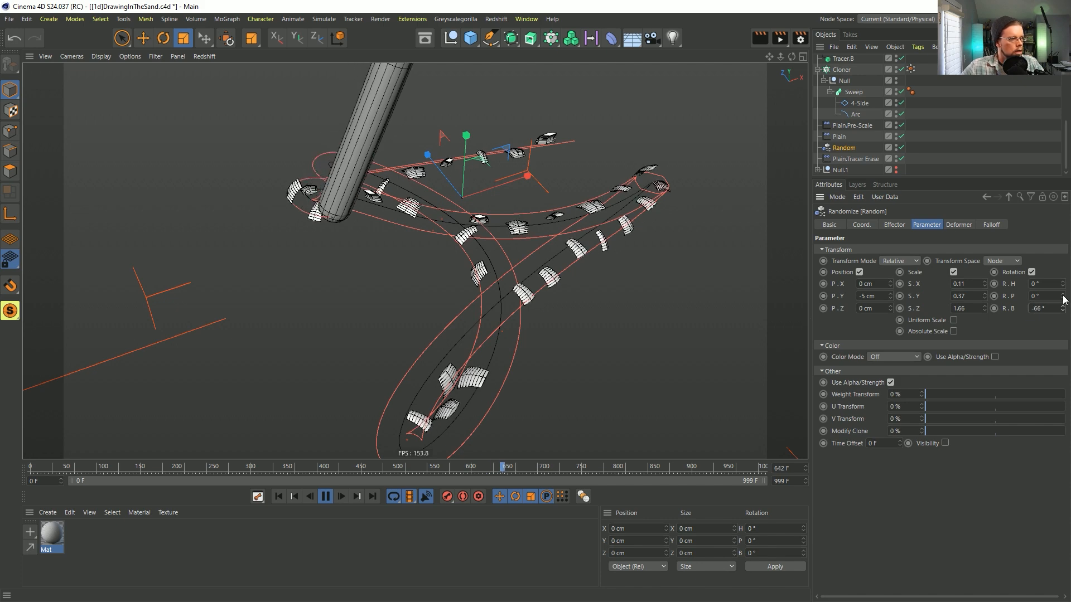
{"action": "key", "text": "ctrl+z"}
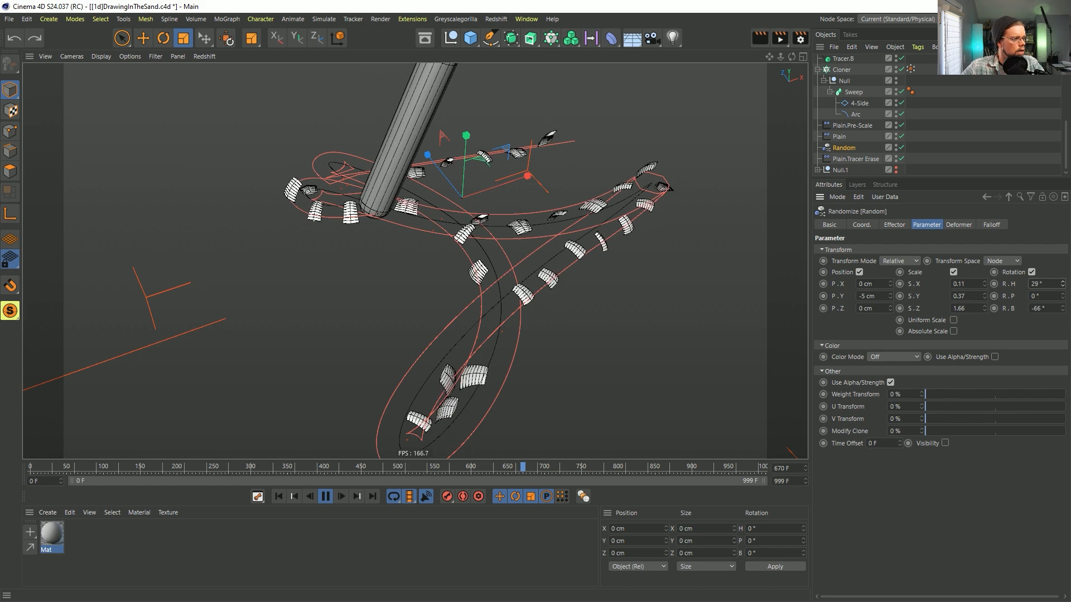
{"action": "left_click_drag", "start_coordinate": [1062, 283], "coordinate": [1063, 359]}
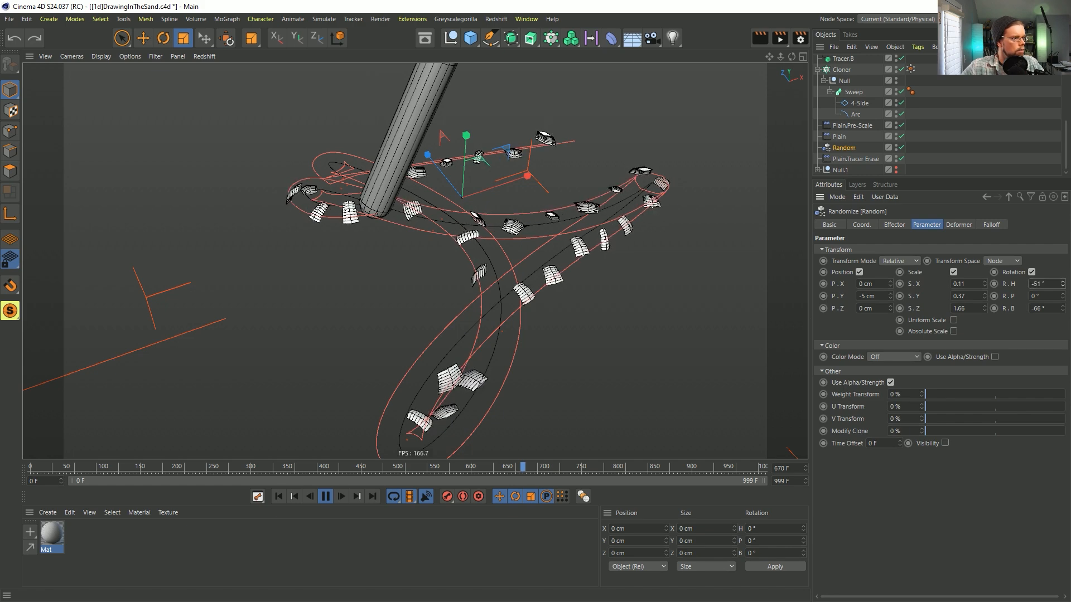
{"action": "left_click_drag", "start_coordinate": [1063, 284], "coordinate": [1063, 285]}
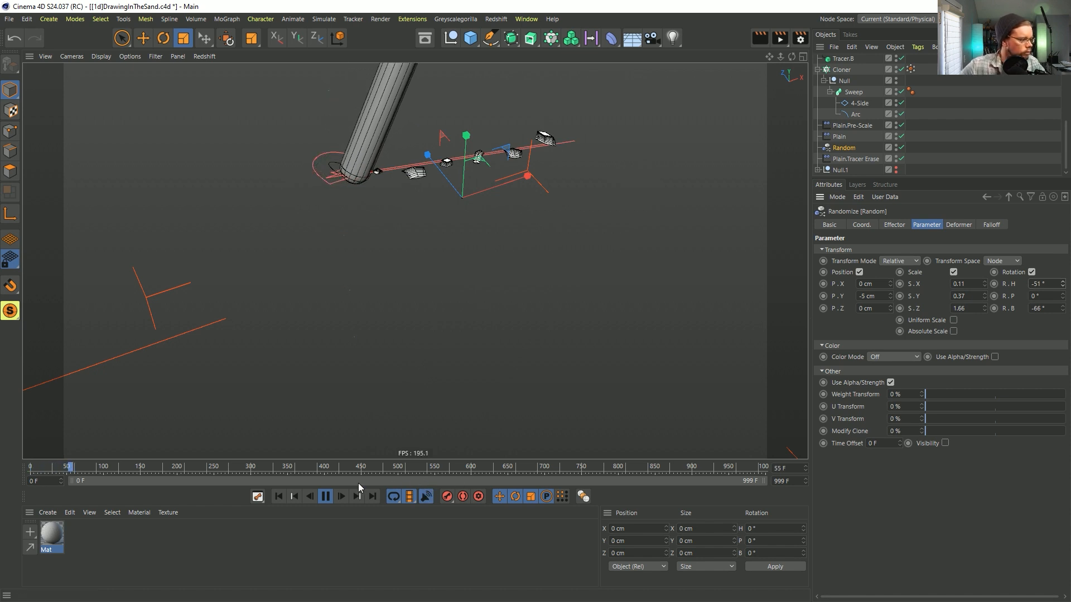
Stop playback, return to the first frame, and unhide Null.1 and enable all the sand objects inside it.
{"action": "left_click", "coordinate": [325, 496]}
{"action": "left_click", "coordinate": [280, 496]}
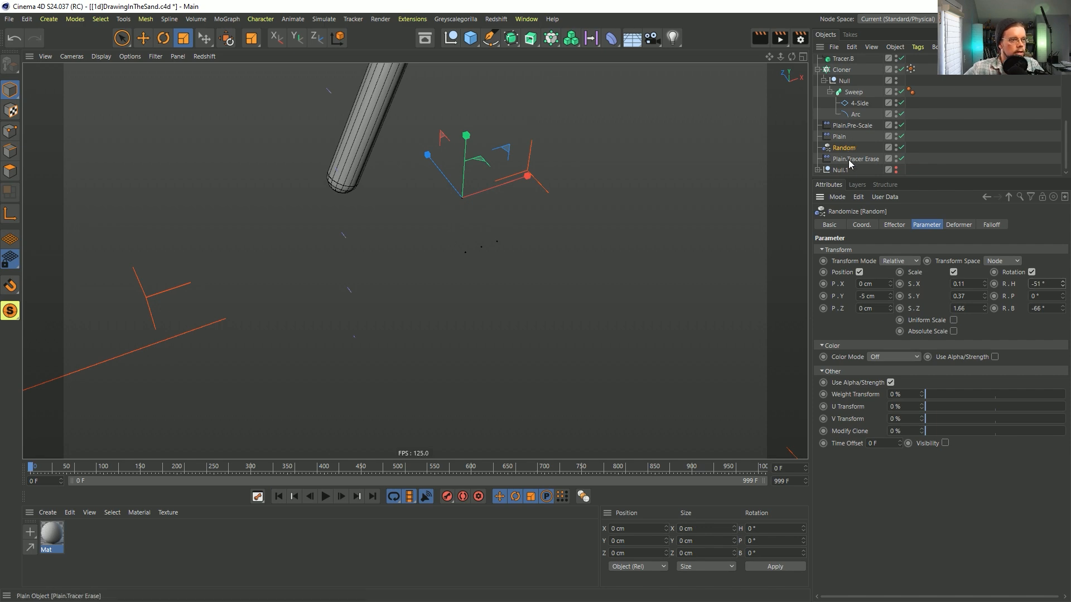
{"action": "left_click_drag", "start_coordinate": [850, 177], "coordinate": [844, 327]}
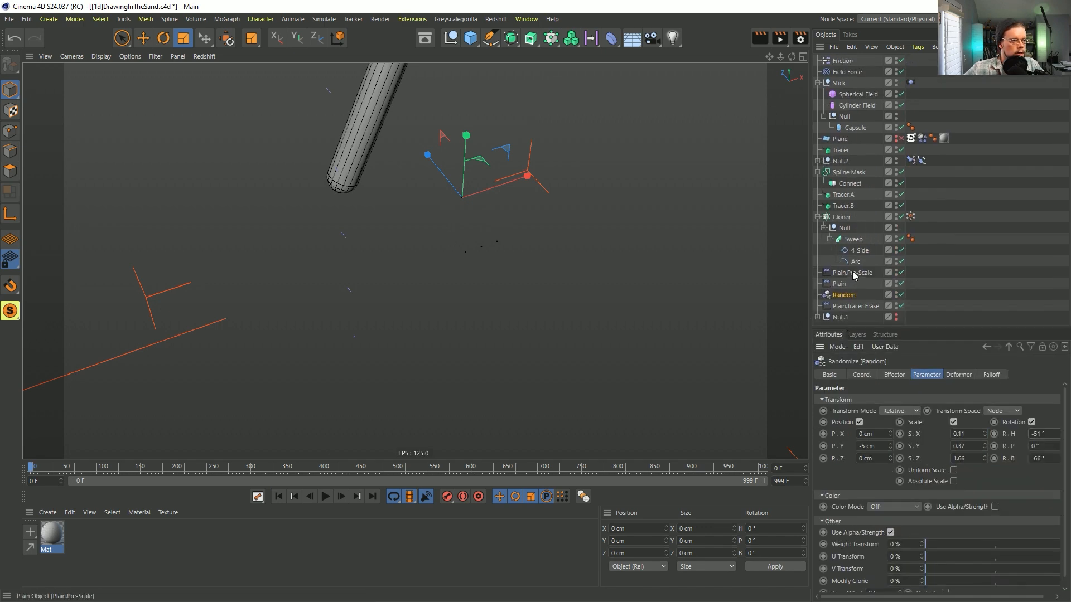
{"action": "left_click", "coordinate": [897, 317]}
{"action": "left_click", "coordinate": [817, 317]}
{"action": "scroll", "coordinate": [881, 251], "scroll_direction": "down", "scroll_amount": 5}
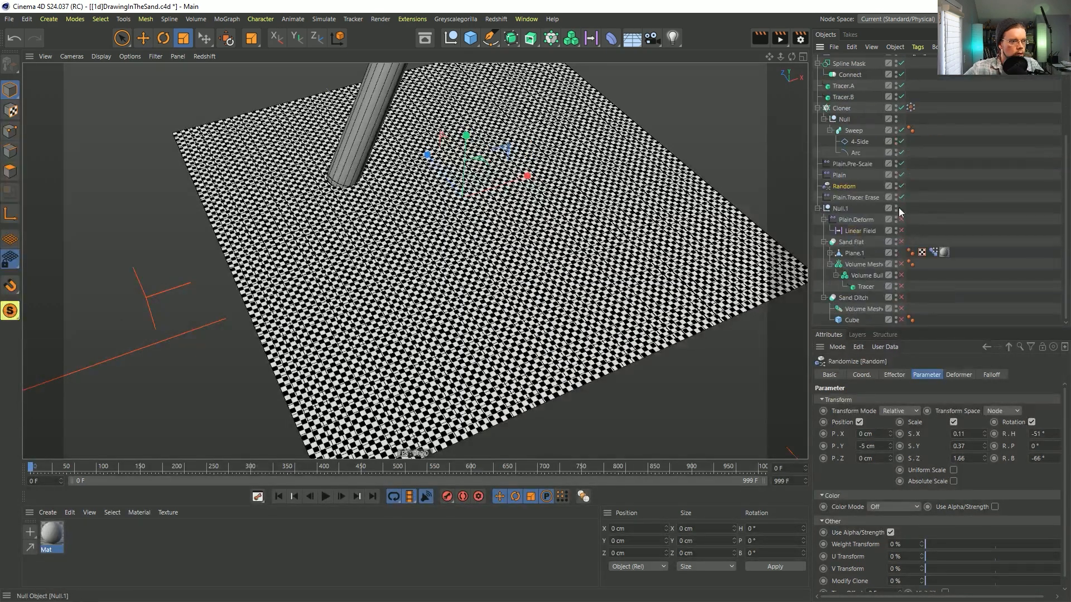
{"action": "left_click_drag", "start_coordinate": [902, 218], "coordinate": [902, 321]}
Recolour the Mat material's Checkerboard texture, making Color 2 dark grey and Color 1 mid grey.
{"action": "left_click_drag", "start_coordinate": [570, 433], "coordinate": [425, 281], "text": "alt"}
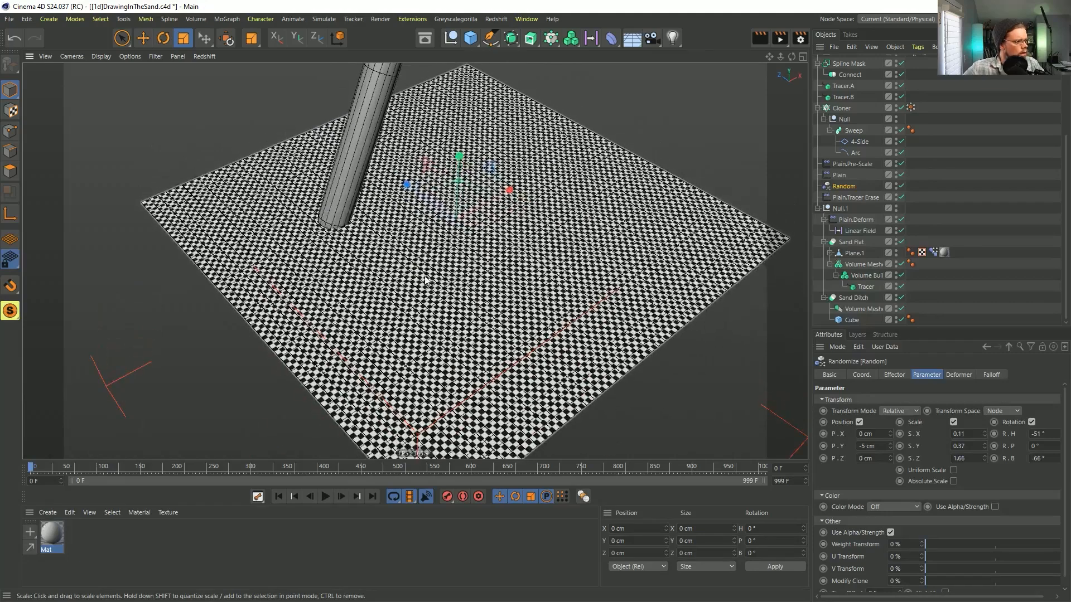
{"action": "double_click", "coordinate": [51, 535]}
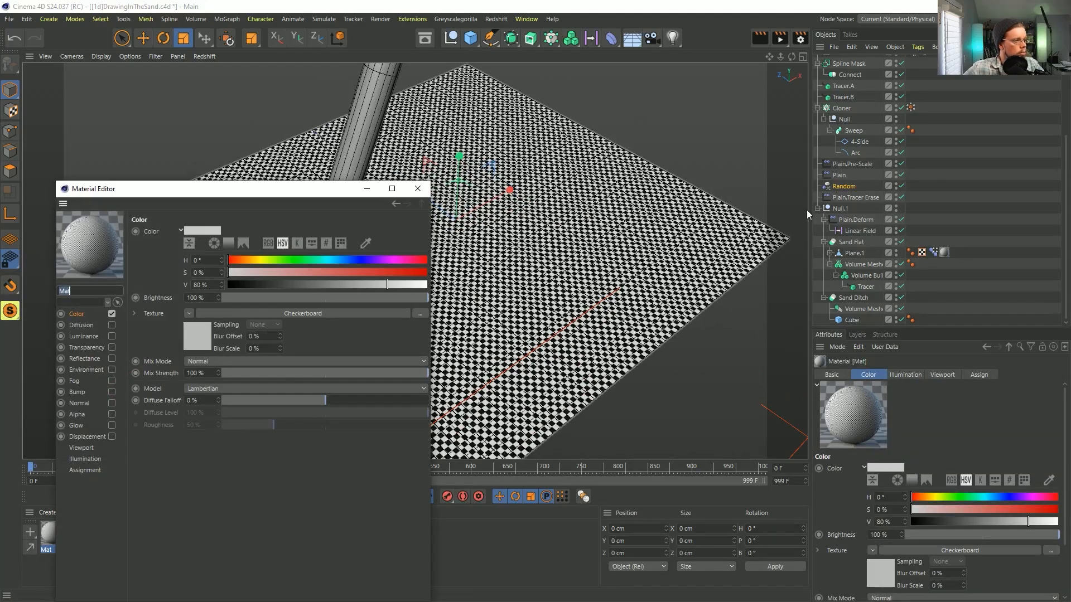
{"action": "left_click", "coordinate": [208, 338]}
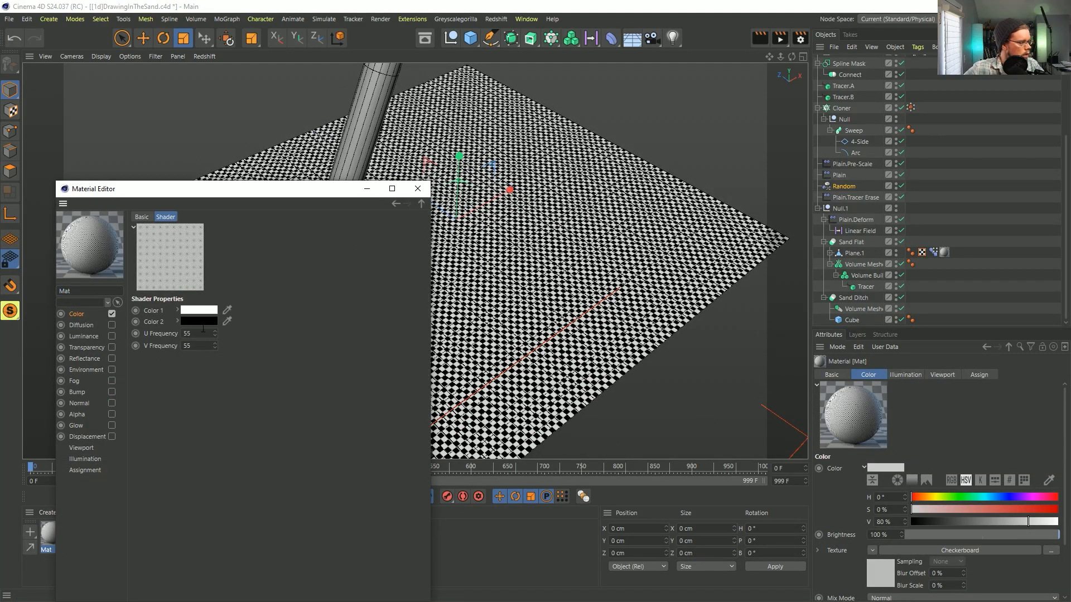
{"action": "left_click", "coordinate": [203, 326]}
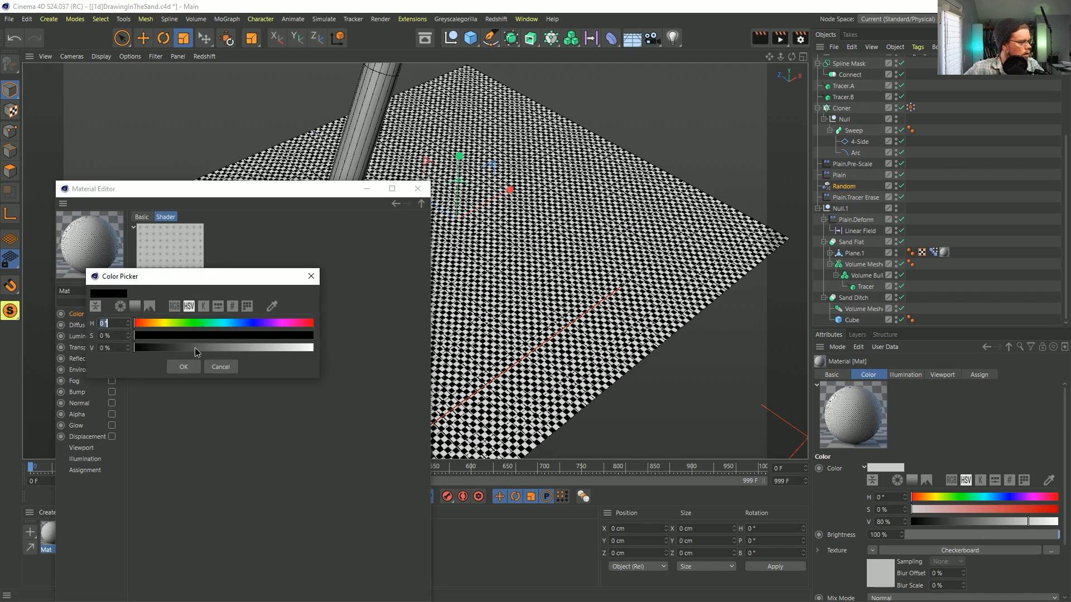
{"action": "left_click", "coordinate": [189, 367]}
{"action": "left_click", "coordinate": [198, 311]}
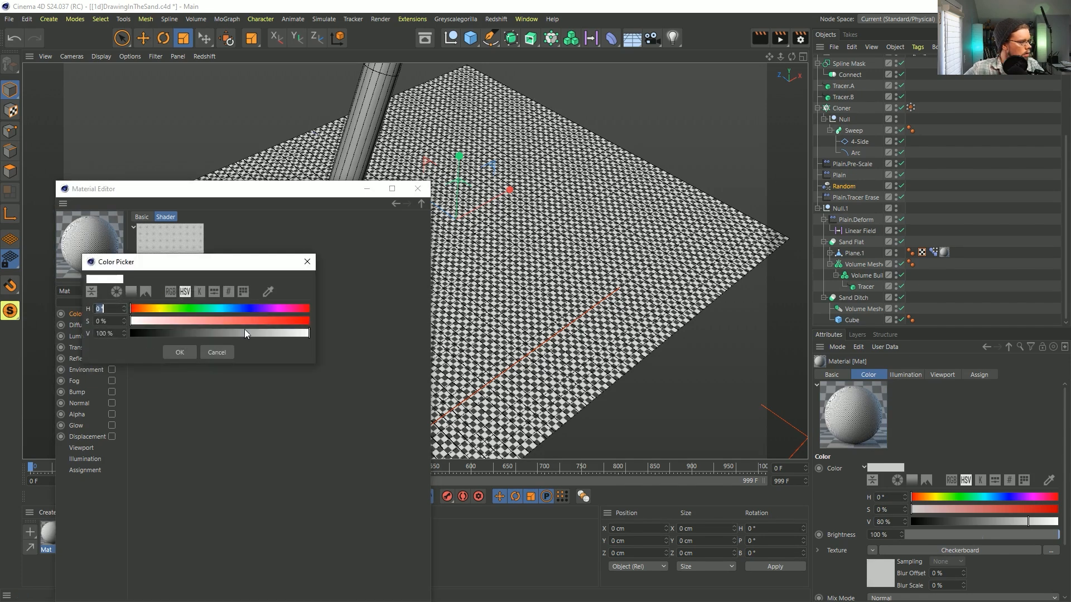
{"action": "left_click", "coordinate": [190, 352]}
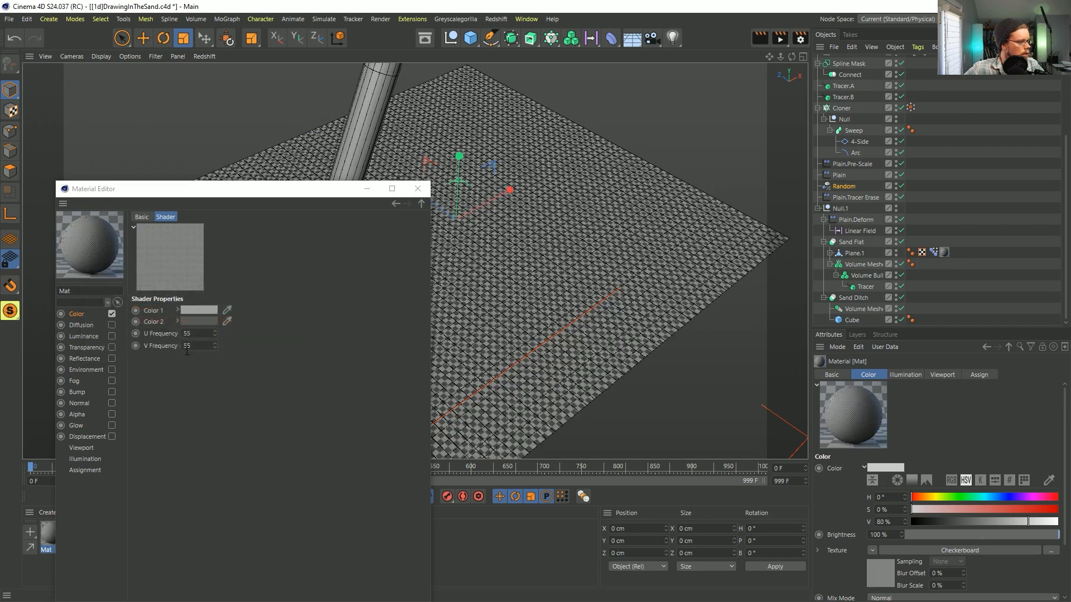
{"action": "left_click", "coordinate": [416, 191]}
Play the animation from the start and examine how the randomized clones sit along the stick's trench.
{"action": "left_click_drag", "start_coordinate": [333, 244], "coordinate": [342, 249], "text": "alt"}
{"action": "right_click_drag", "start_coordinate": [343, 249], "coordinate": [373, 280], "text": "alt"}
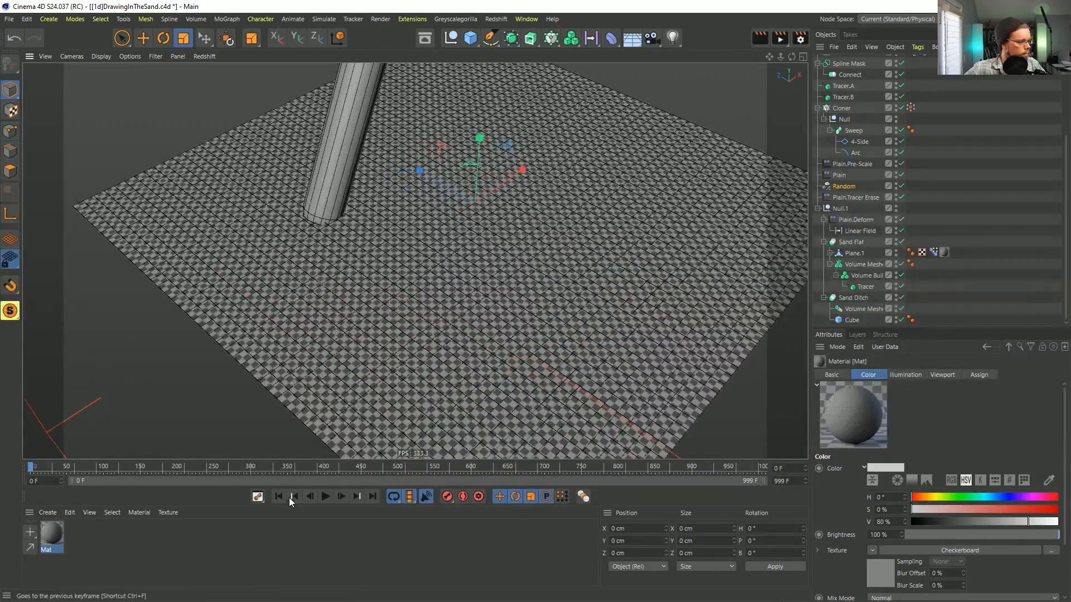
{"action": "left_click", "coordinate": [327, 497]}
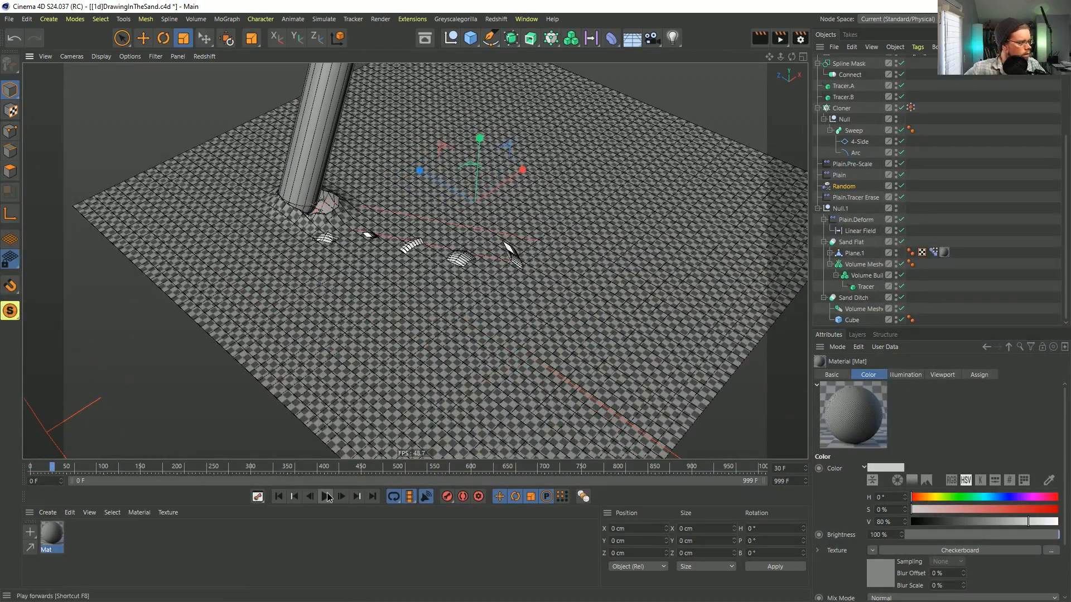
{"action": "left_click", "coordinate": [277, 497]}
{"action": "left_click", "coordinate": [326, 497]}
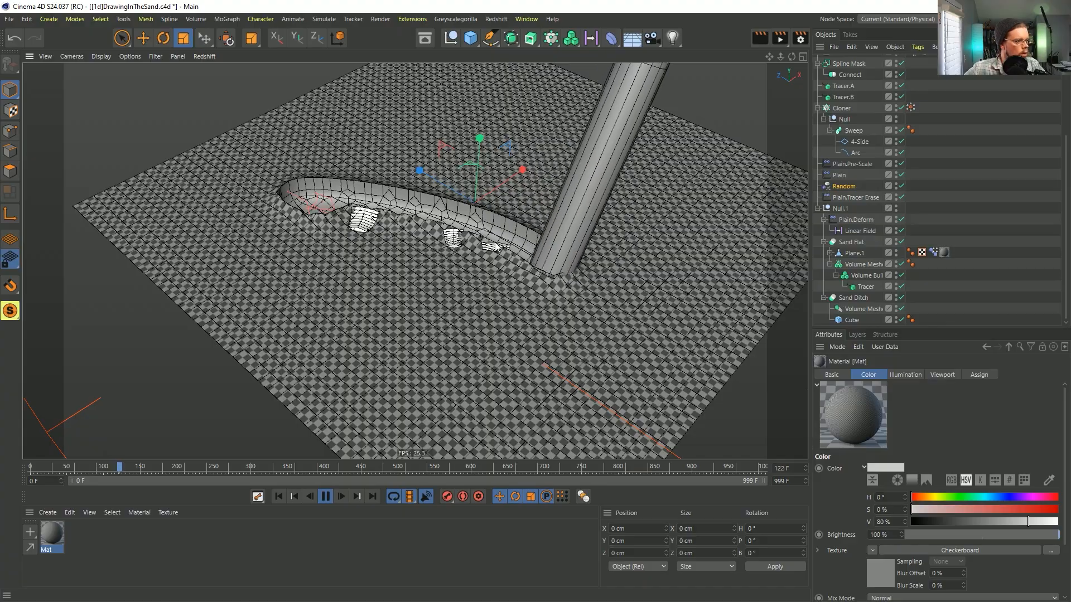
{"action": "left_click_drag", "start_coordinate": [526, 274], "coordinate": [625, 250], "text": "alt"}
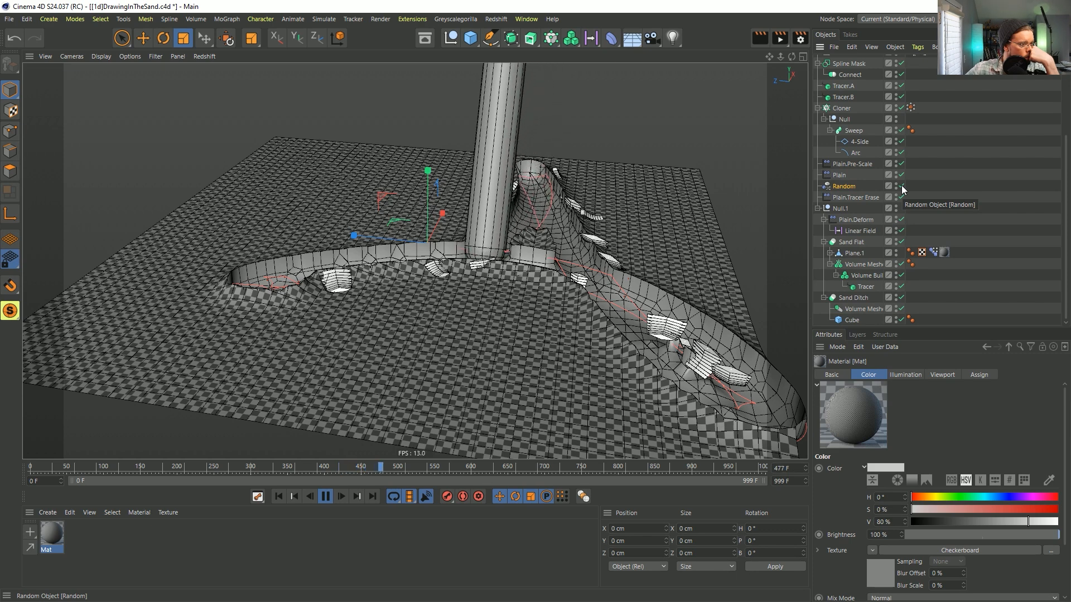
Disable the objects under Null.1 and compare the clones with Random's scale, and the whole Random effector, off and on.
{"action": "left_click_drag", "start_coordinate": [899, 222], "coordinate": [901, 276]}
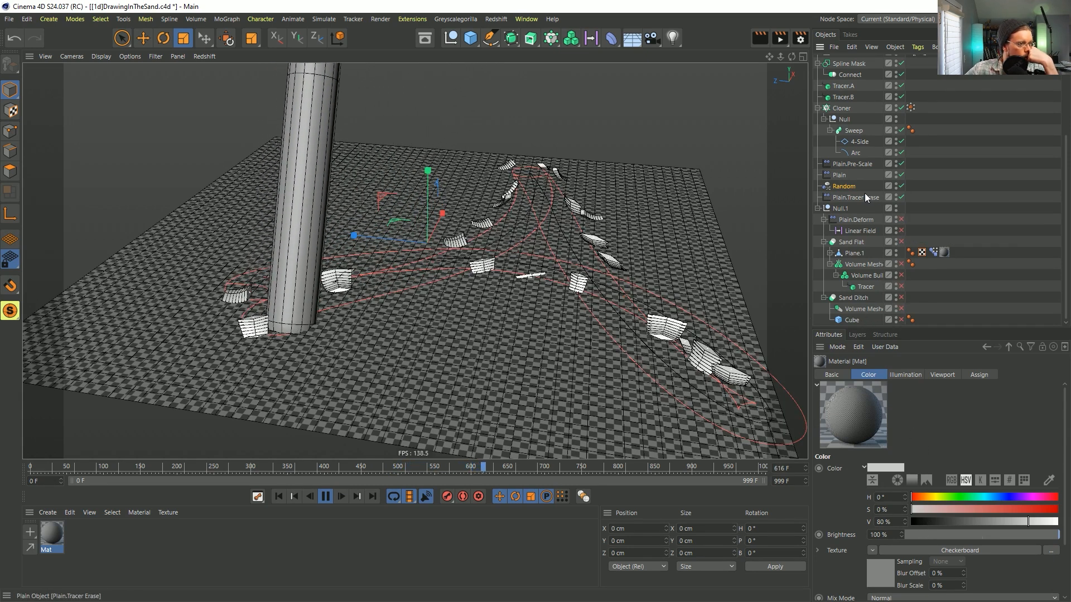
{"action": "left_click", "coordinate": [851, 186]}
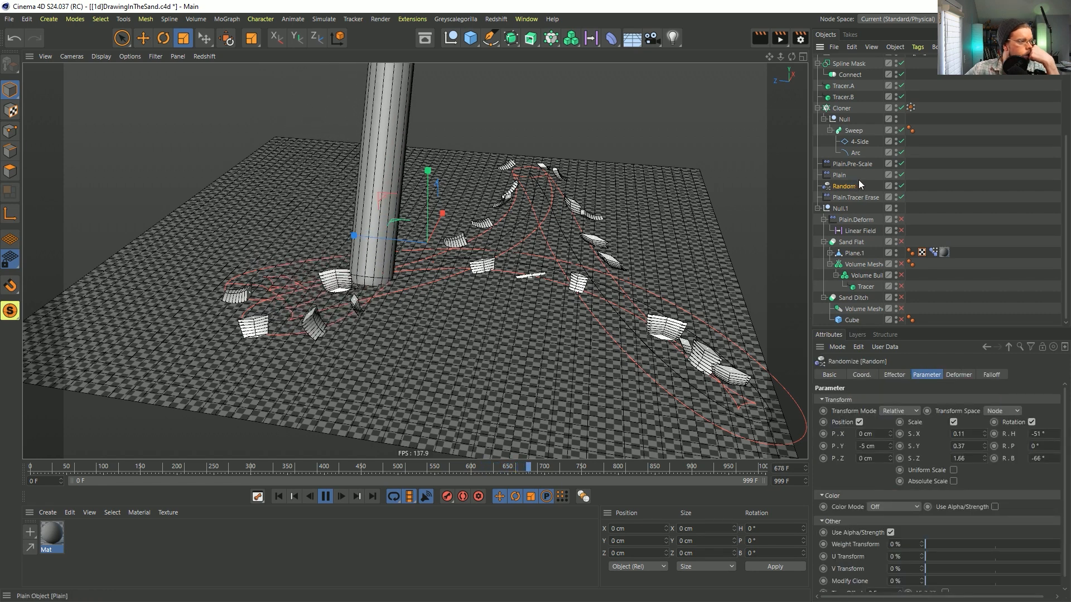
{"action": "left_click", "coordinate": [954, 422]}
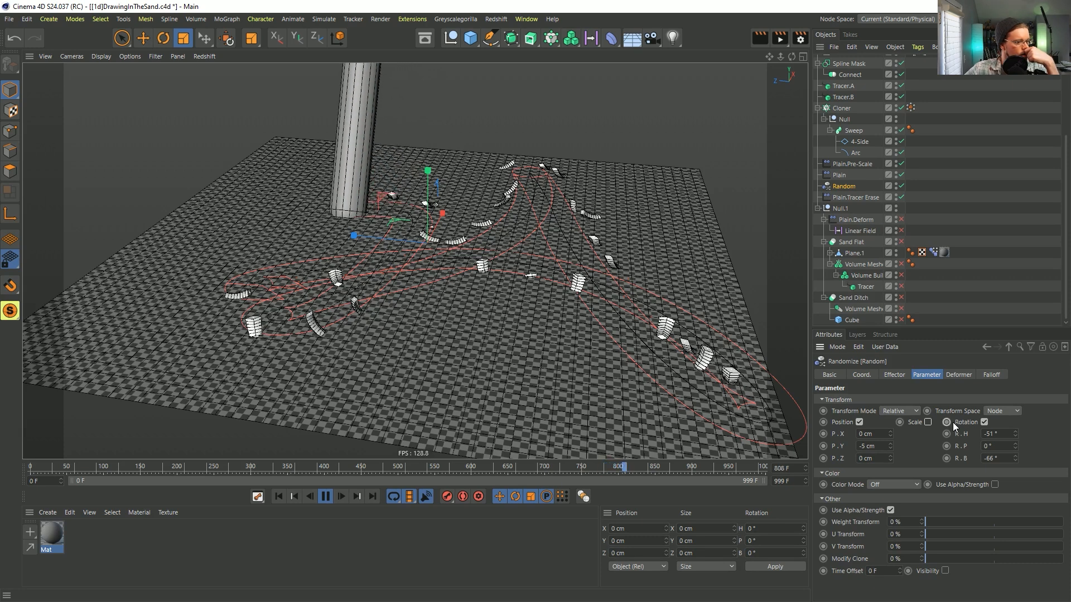
{"action": "left_click", "coordinate": [927, 422]}
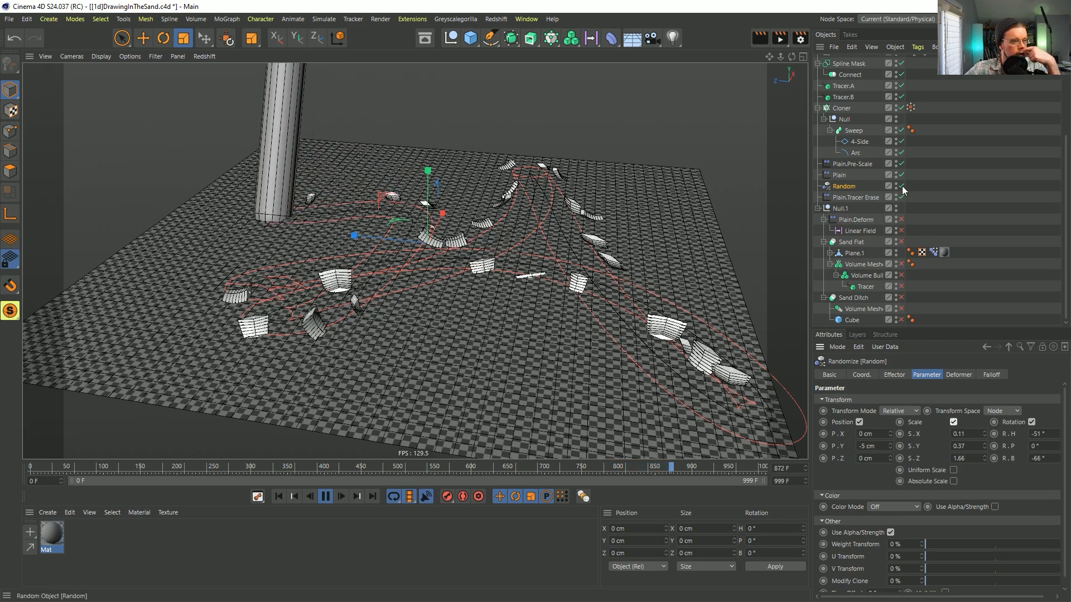
{"action": "left_click", "coordinate": [901, 186]}
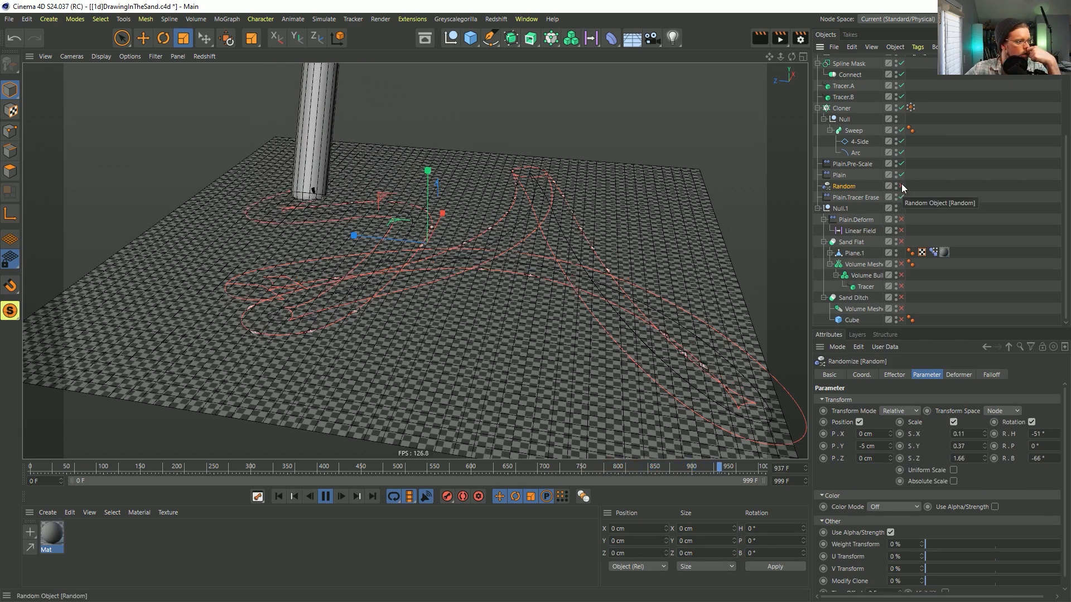
{"action": "left_click", "coordinate": [902, 186]}
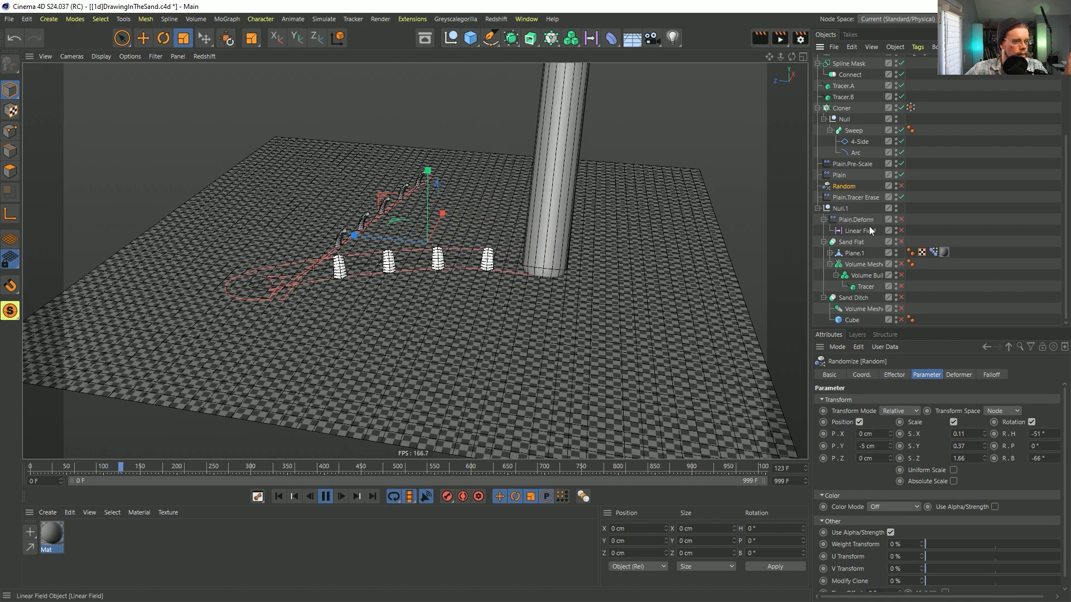
{"action": "left_click", "coordinate": [902, 186]}
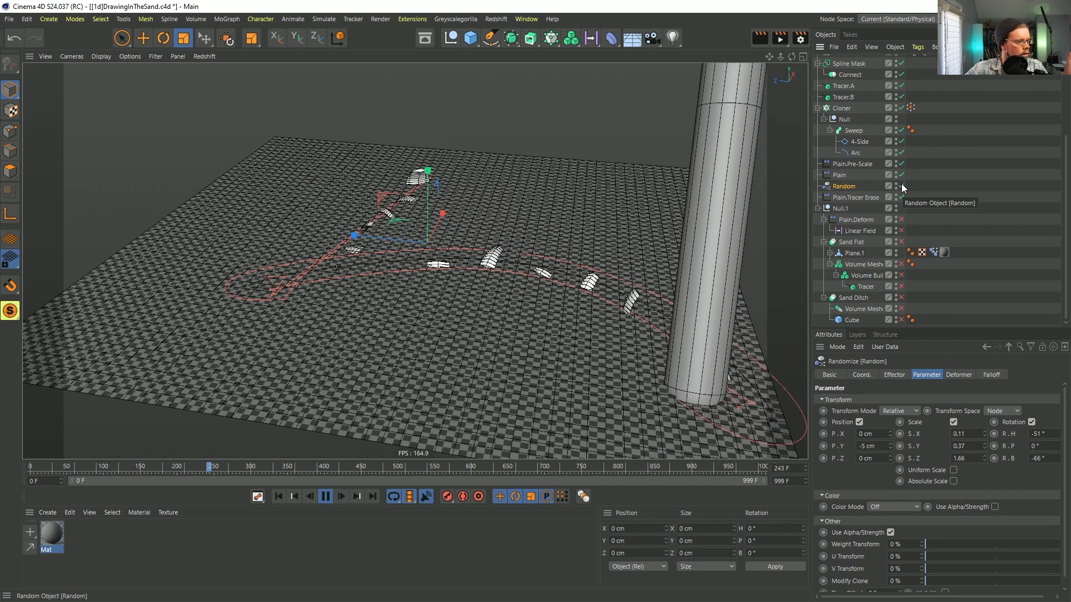
Replay the animation from the first frame several times and examine the randomized clones with the sand deformation disabled.
{"action": "left_click", "coordinate": [280, 497]}
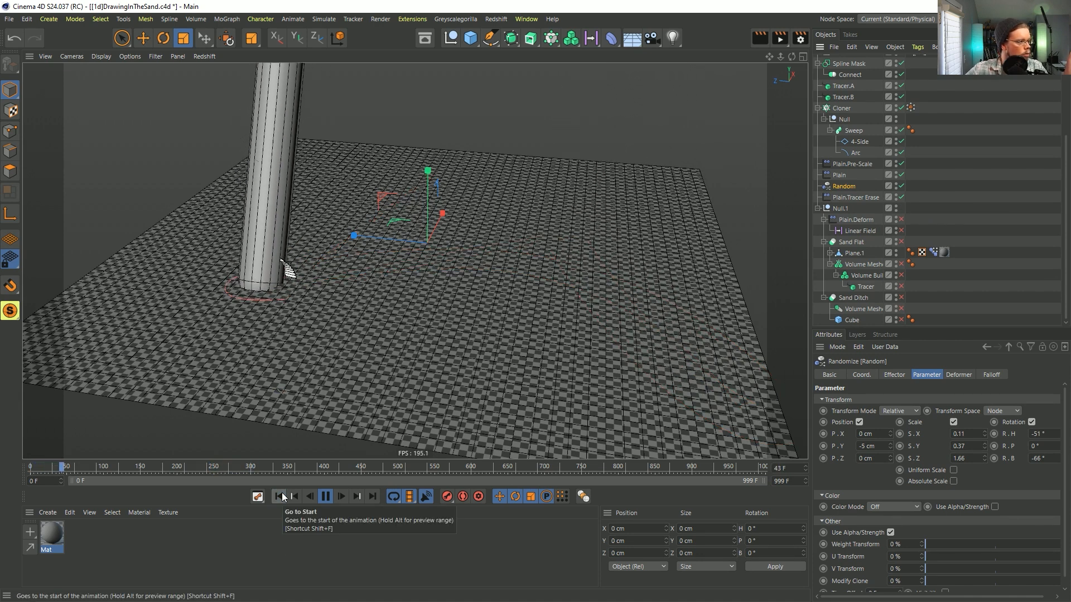
{"action": "left_click", "coordinate": [279, 497]}
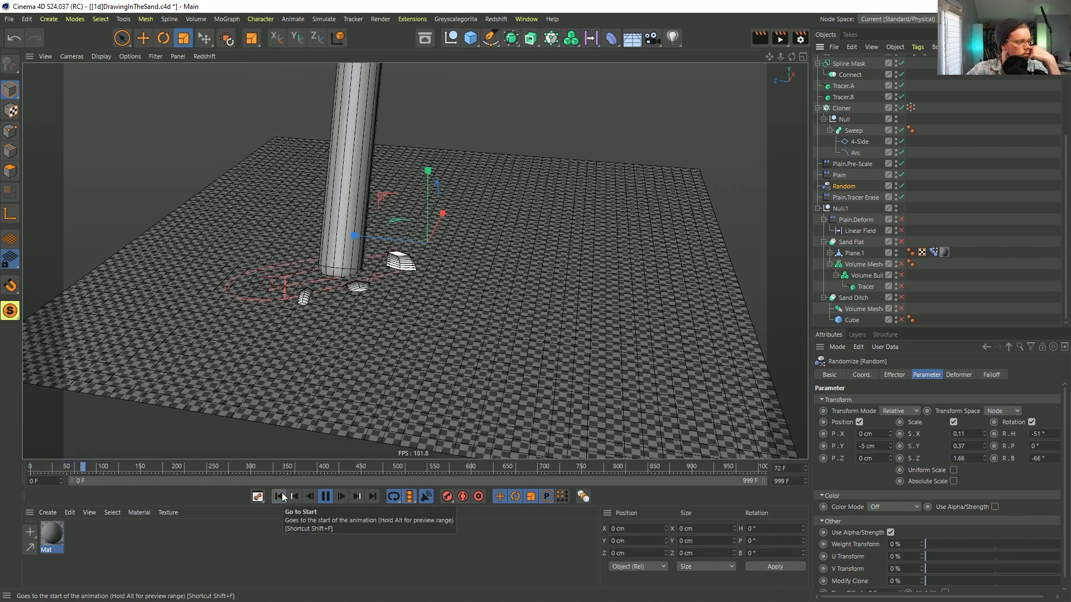
{"action": "left_click", "coordinate": [282, 497]}
{"action": "left_click", "coordinate": [282, 497]}
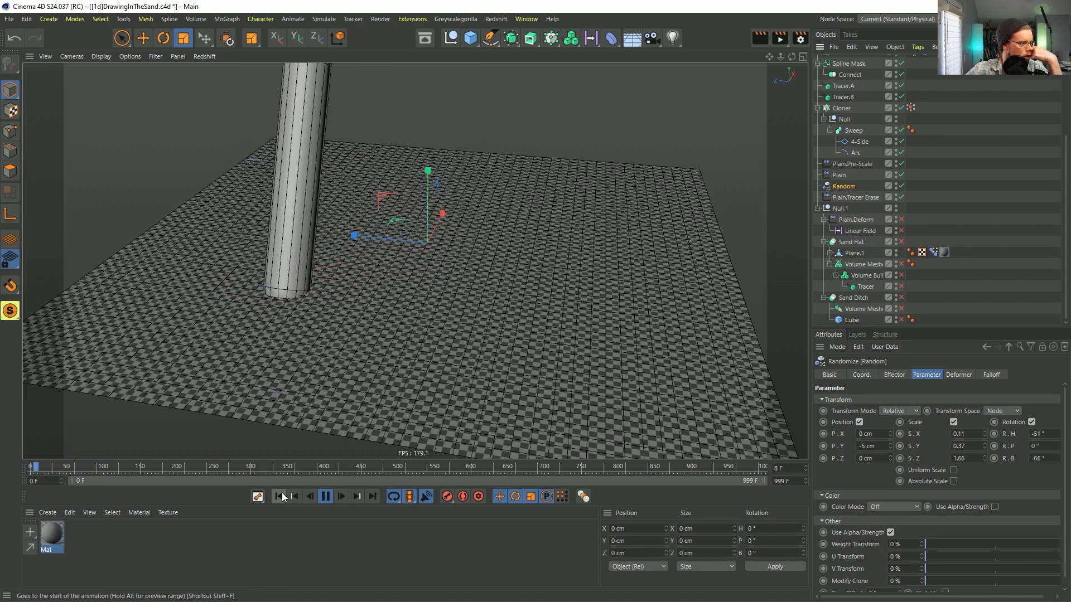
{"action": "left_click", "coordinate": [282, 497]}
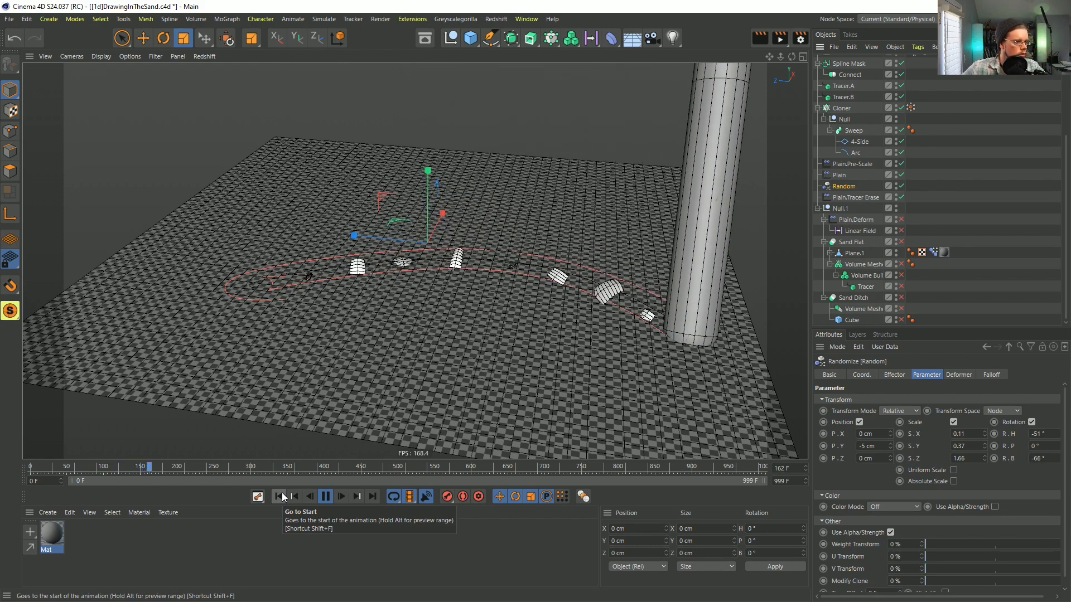
{"action": "left_click_drag", "start_coordinate": [629, 313], "coordinate": [672, 308], "text": "alt"}
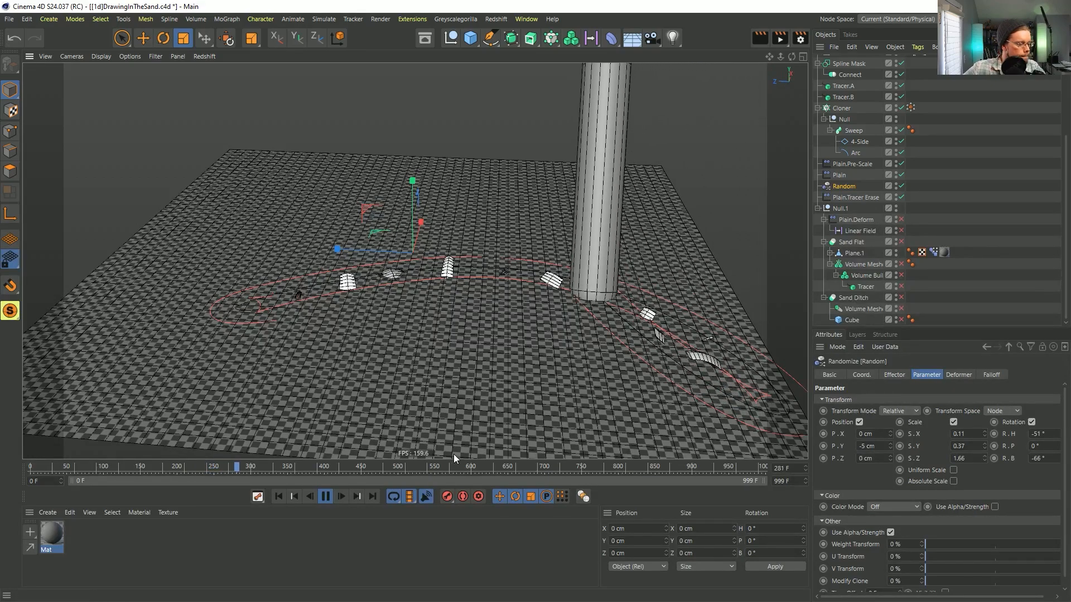
Examine the clones along the trench from several angles with the sand objects under Null.1 enabled.
{"action": "left_click_drag", "start_coordinate": [567, 300], "coordinate": [548, 325], "text": "alt"}
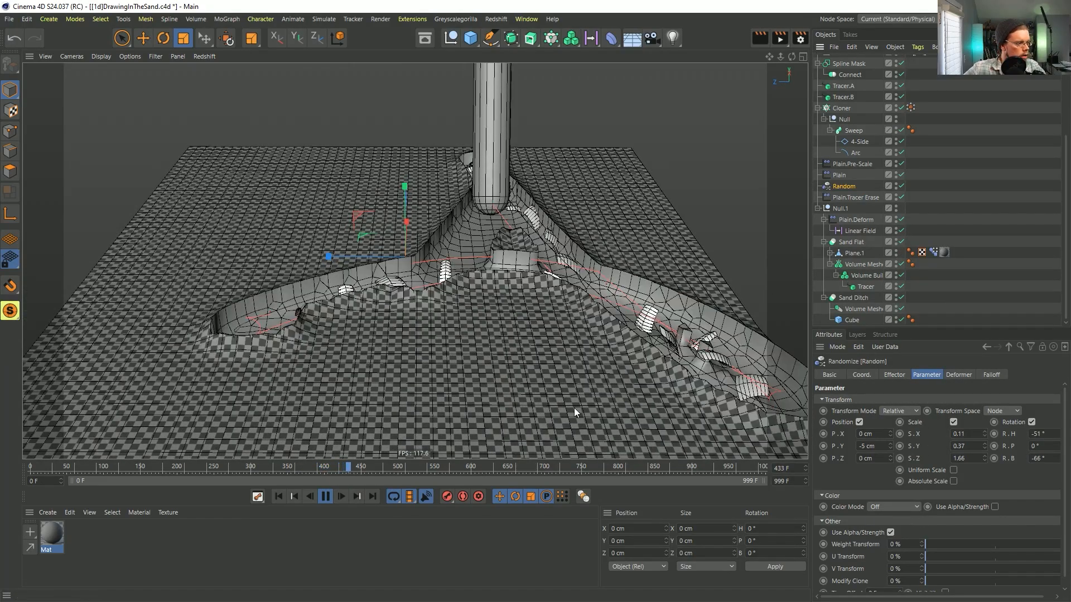
{"action": "mouse_move", "coordinate": [580, 406]}
{"action": "left_mouse_down", "text": "alt"}
{"action": "mouse_move", "coordinate": [520, 335]}
{"action": "mouse_move", "coordinate": [570, 340]}
{"action": "mouse_move", "coordinate": [556, 373]}
{"action": "mouse_move", "coordinate": [595, 395]}
{"action": "left_mouse_up", "text": "alt"}
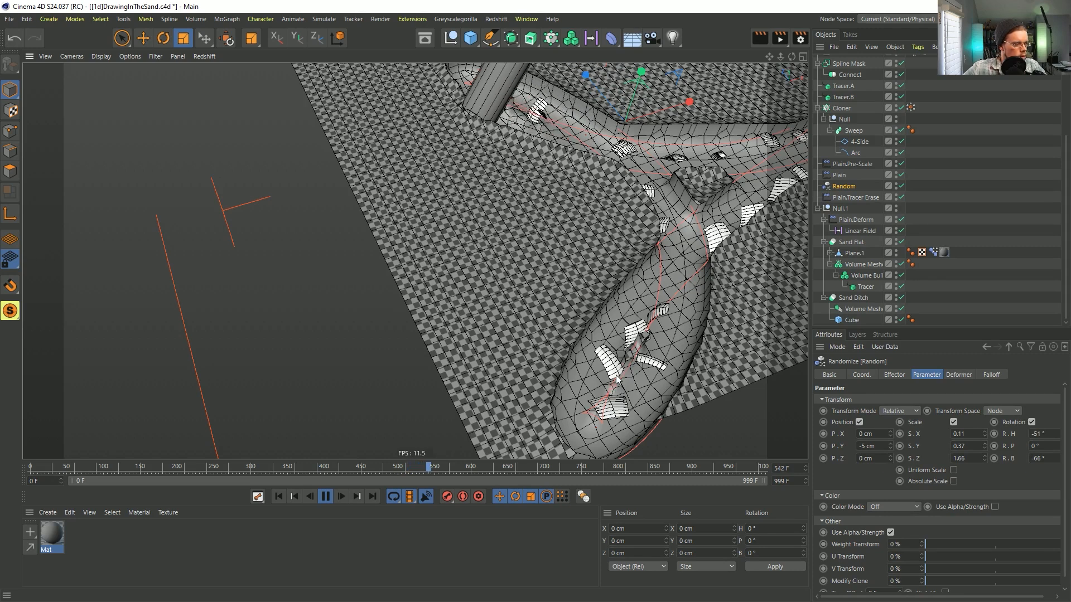
{"action": "left_click_drag", "start_coordinate": [623, 373], "coordinate": [649, 373], "text": "alt"}
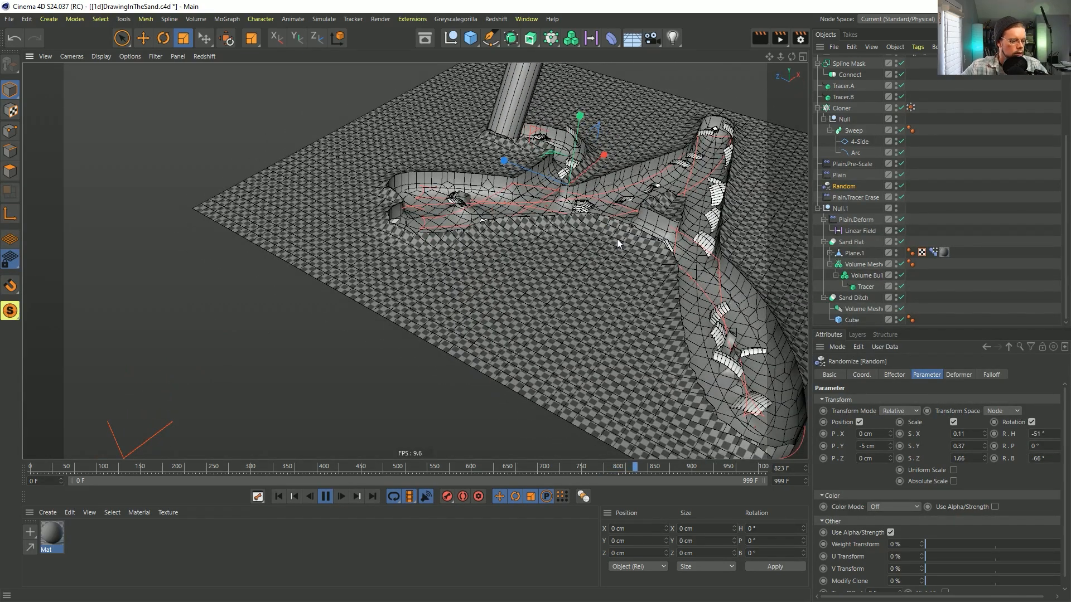
Switch the viewport to Gouraud shading without wireframe lines and stop playback at about frame 908.
{"action": "key", "text": "n"}
{"action": "key", "text": "a"}
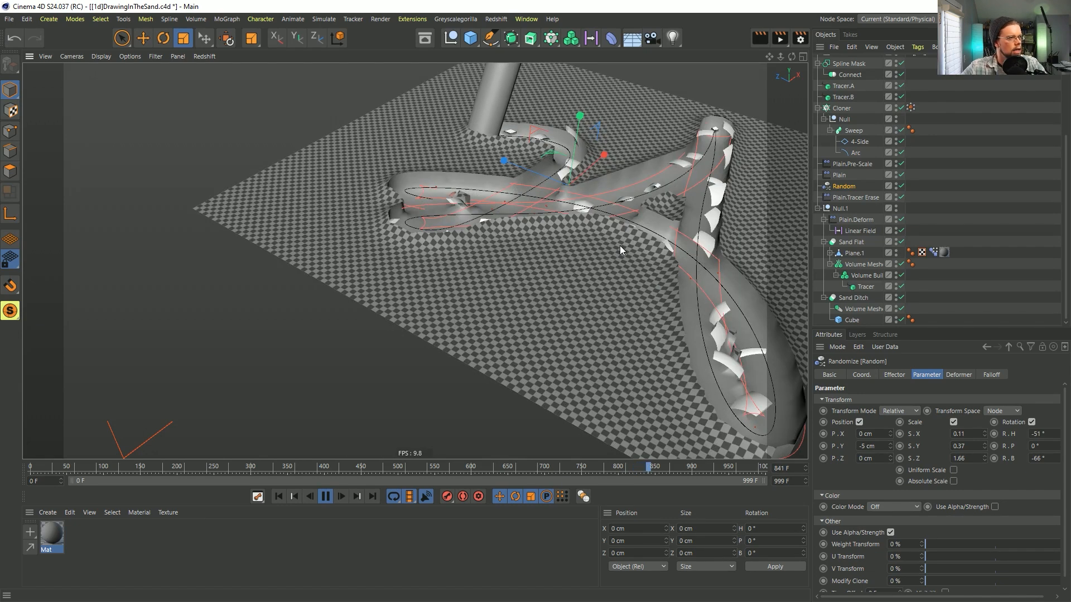
{"action": "left_click_drag", "start_coordinate": [620, 246], "coordinate": [625, 312], "text": "alt"}
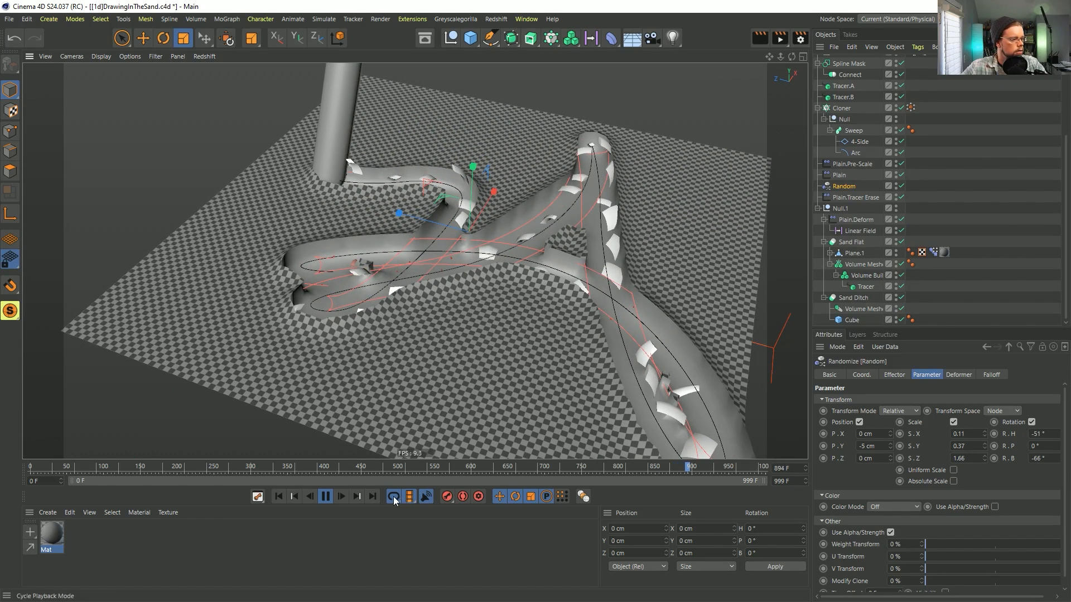
{"action": "left_click", "coordinate": [325, 496]}
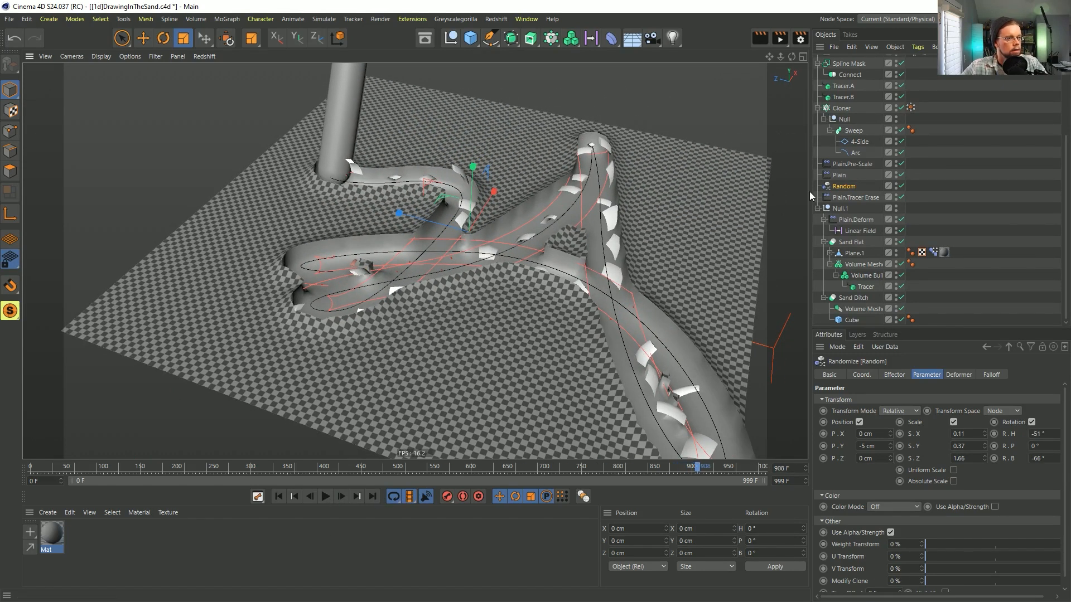
Collapse the Sand Flat, Sand Ditch and Cloner hierarchies in the object list.
{"action": "scroll", "coordinate": [825, 209], "scroll_direction": "up", "scroll_amount": 5}
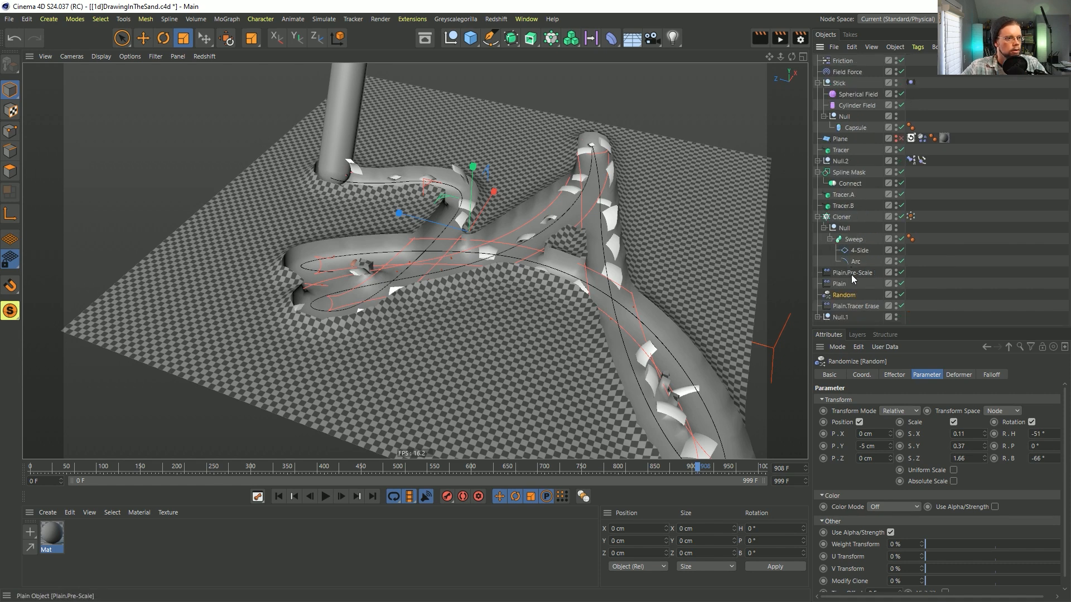
{"action": "left_click", "coordinate": [818, 317]}
{"action": "scroll", "coordinate": [842, 283], "scroll_direction": "down", "scroll_amount": 5}
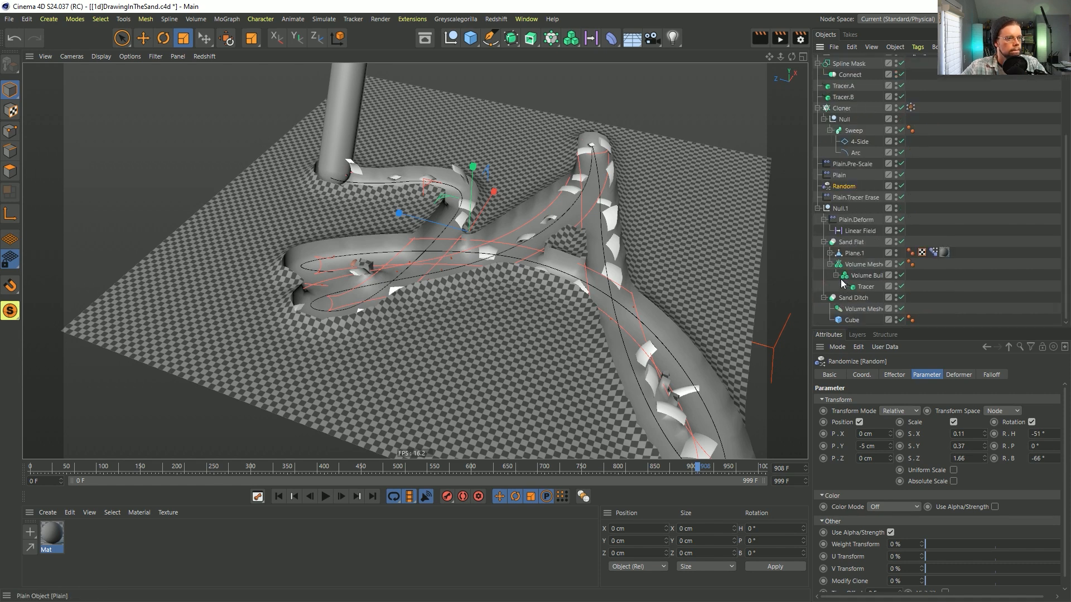
{"action": "left_click", "coordinate": [824, 241]}
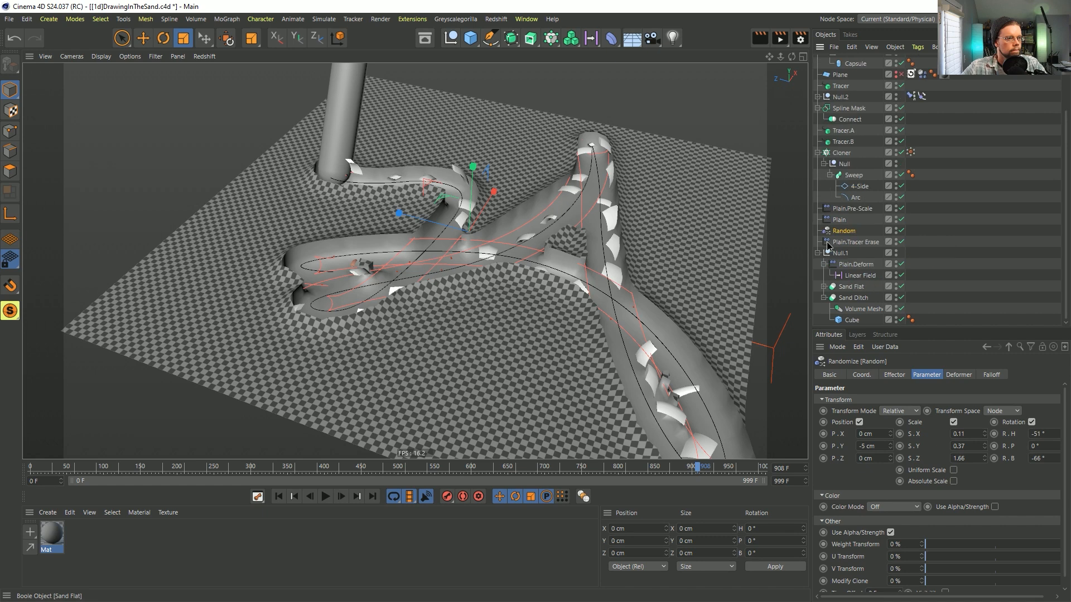
{"action": "left_click", "coordinate": [824, 298]}
{"action": "left_click", "coordinate": [818, 176]}
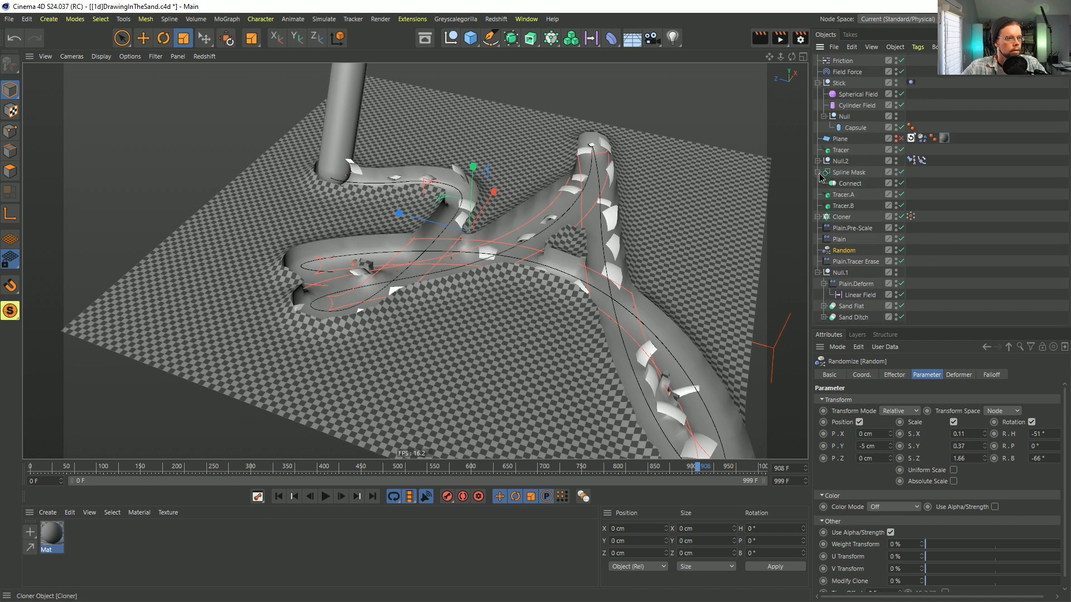
Group the Cloner with its four effectors in a null and place that null inside Null.1 below Plain.Deform.
{"action": "left_click", "coordinate": [844, 218]}
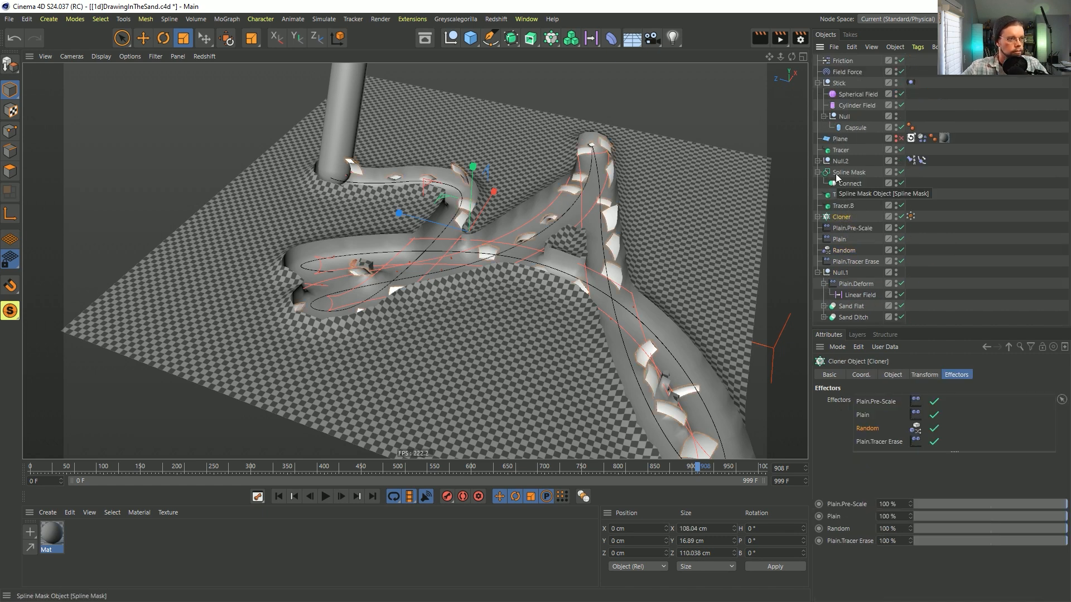
{"action": "key", "text": "c"}
{"action": "left_click", "coordinate": [818, 216]}
{"action": "left_click", "coordinate": [853, 239]}
{"action": "left_click", "coordinate": [854, 273], "text": "shift"}
{"action": "left_click_drag", "start_coordinate": [851, 235], "coordinate": [850, 231]}
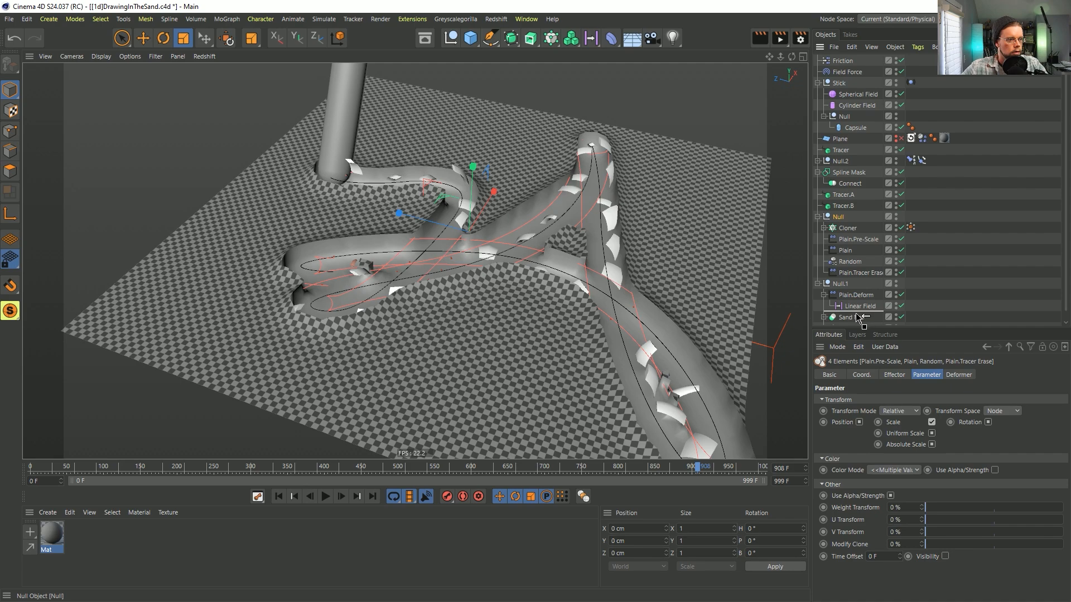
{"action": "left_click_drag", "start_coordinate": [858, 316], "coordinate": [858, 318]}
{"action": "mouse_move", "coordinate": [608, 262]}
{"action": "left_mouse_down", "text": "alt"}
{"action": "mouse_move", "coordinate": [563, 245]}
{"action": "mouse_move", "coordinate": [610, 270]}
{"action": "mouse_move", "coordinate": [597, 265]}
{"action": "left_mouse_up", "text": "alt"}
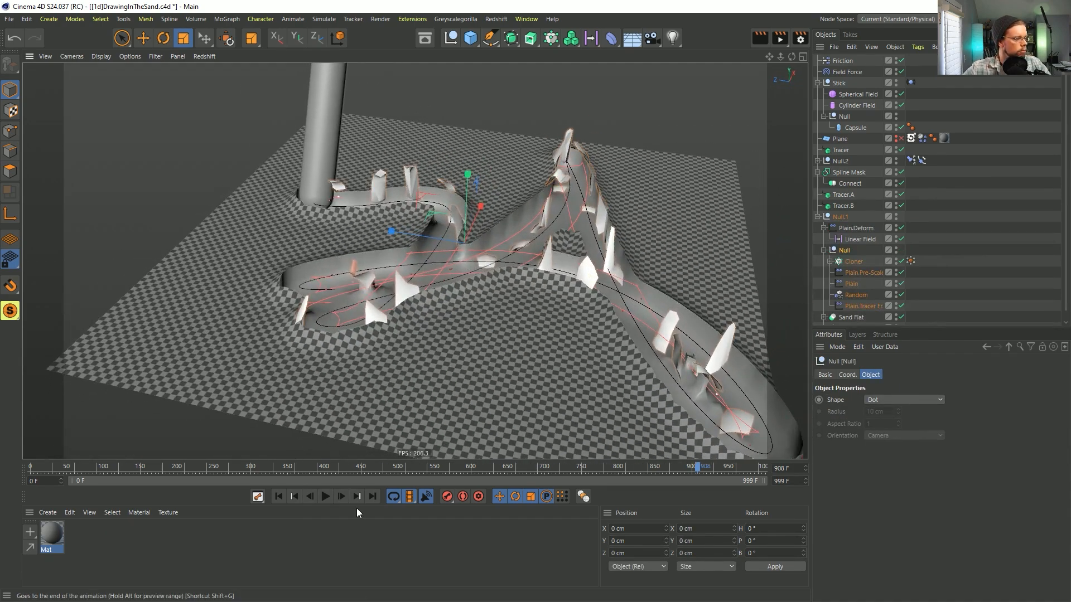
Replay the animation twice from the first frame and examine how the clones stretch along the trench under Plain.Deform.
{"action": "left_click", "coordinate": [278, 496]}
{"action": "left_click", "coordinate": [325, 496]}
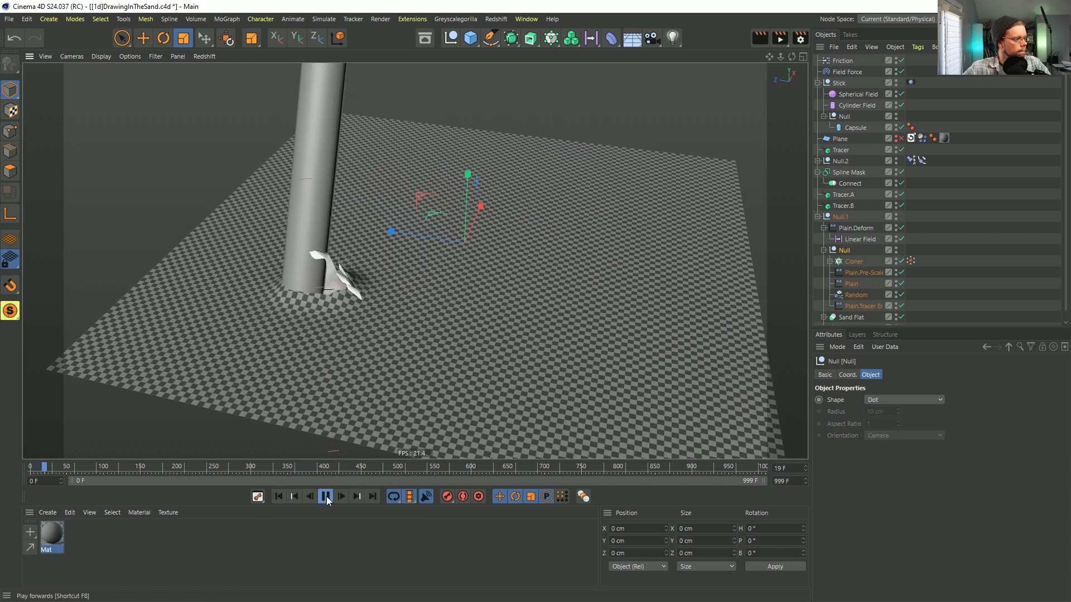
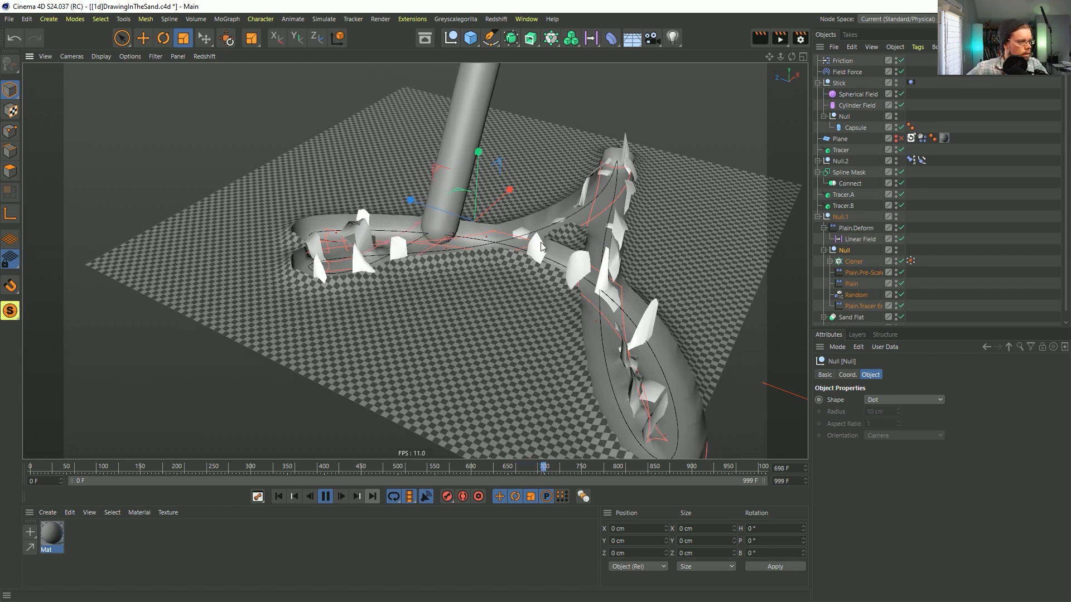
{"action": "left_click_drag", "start_coordinate": [540, 249], "coordinate": [517, 257], "text": "alt"}
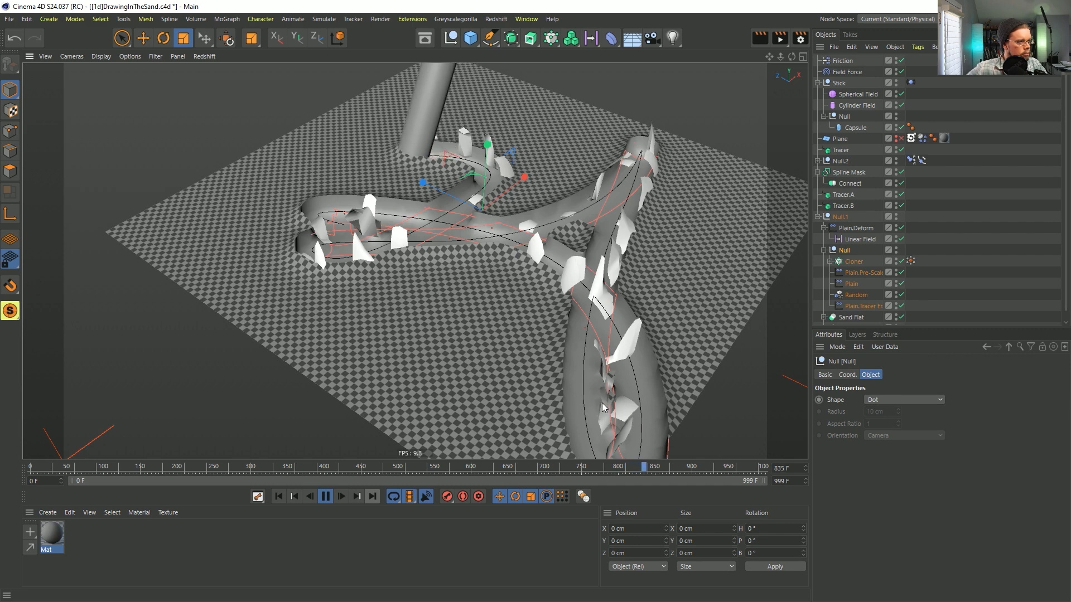
{"action": "left_click", "coordinate": [325, 497]}
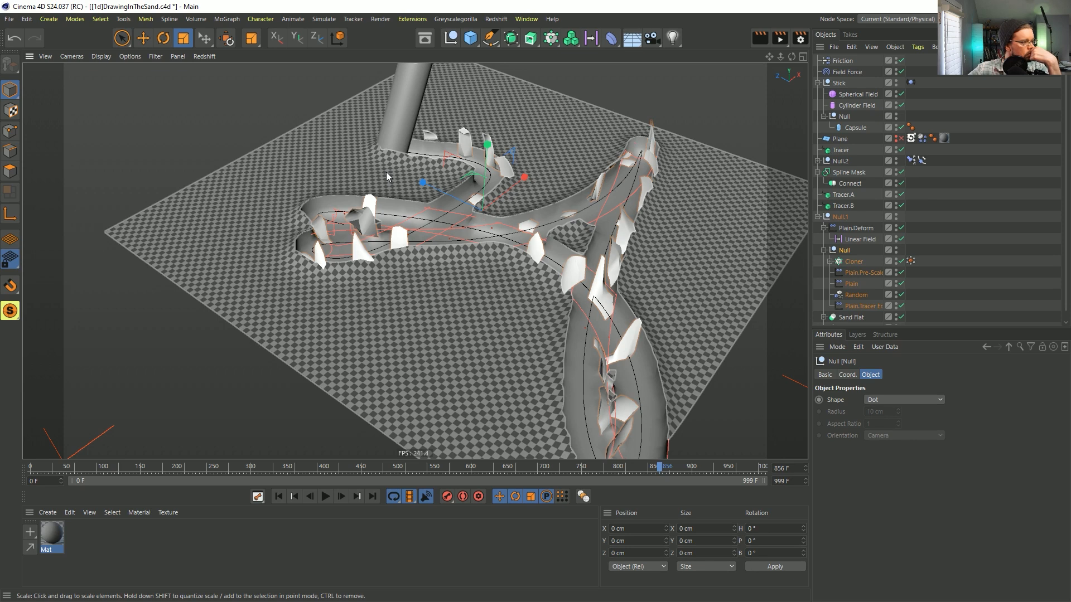
{"action": "left_click", "coordinate": [279, 498]}
{"action": "left_click", "coordinate": [327, 498]}
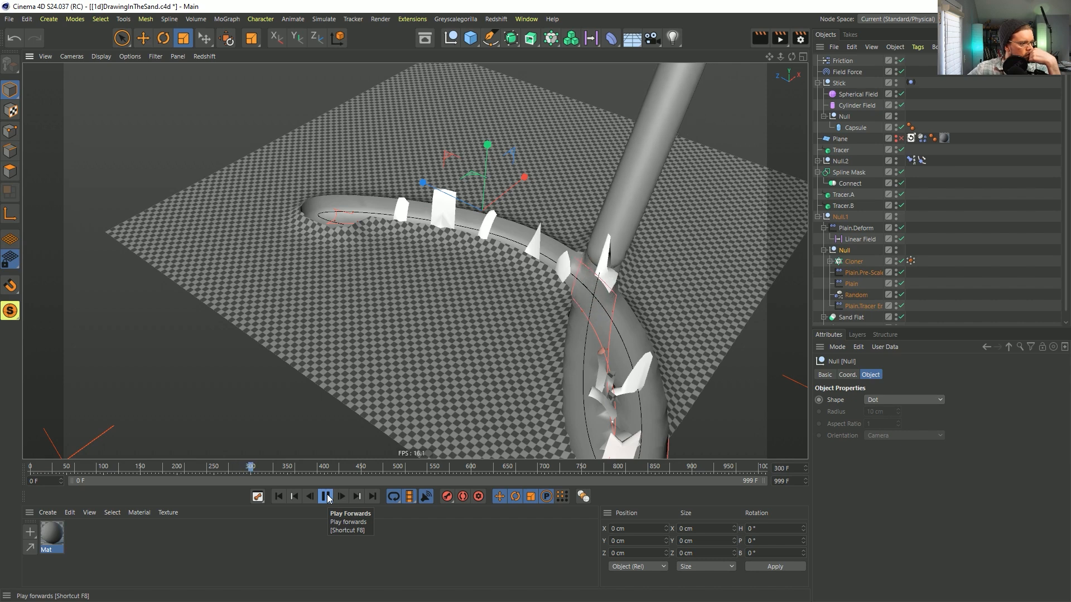
{"action": "left_click", "coordinate": [326, 497]}
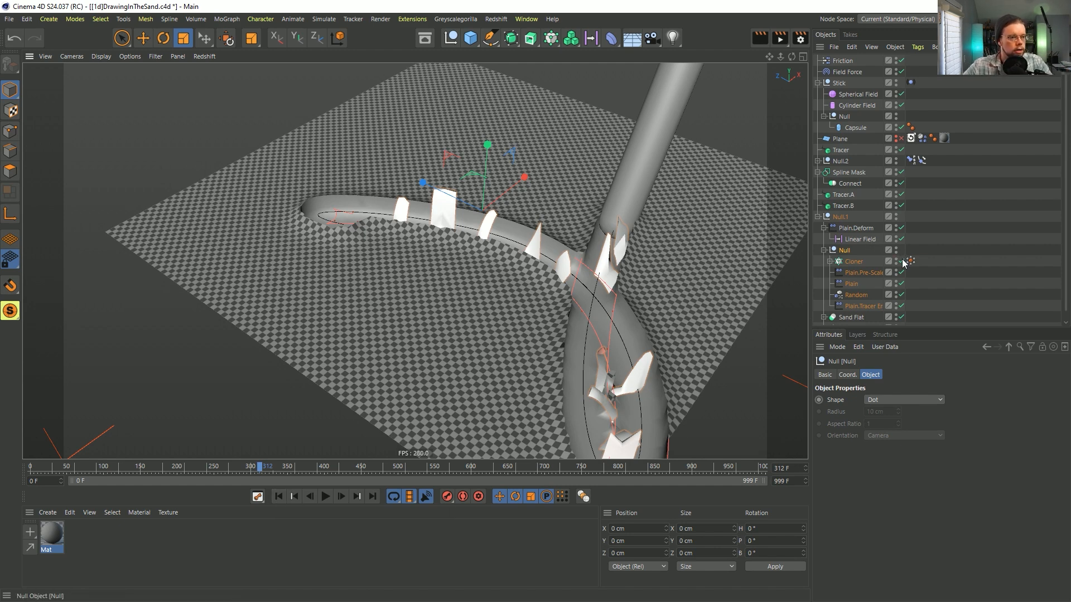
Disable the Cloner, its effectors, Spline Mask, Tracer.A and Tracer.B, and group the standalone Tracer in a null.
{"action": "left_click", "coordinate": [902, 306]}
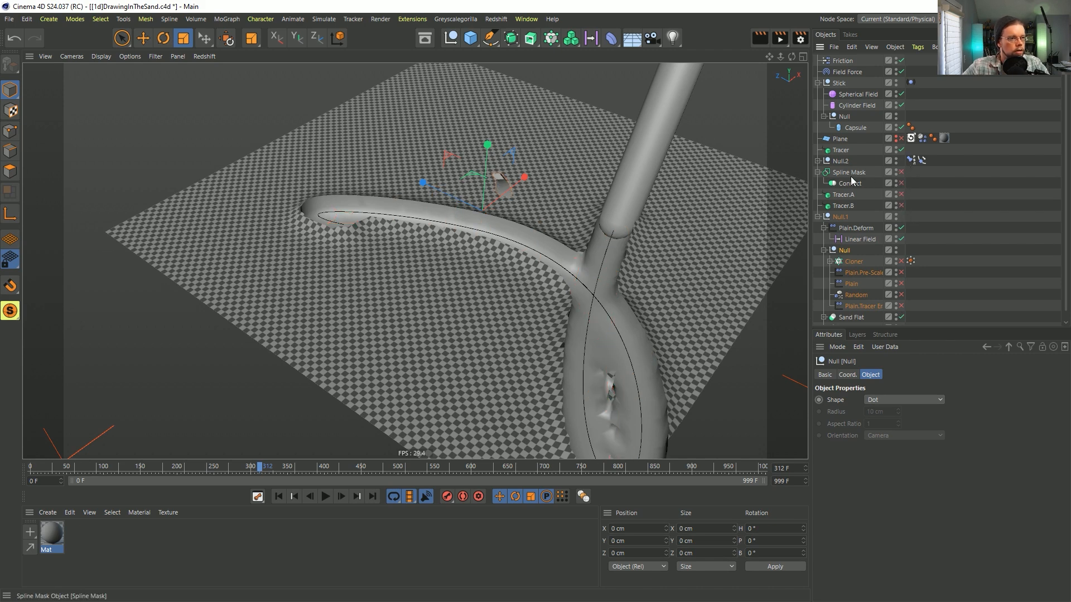
{"action": "left_click", "coordinate": [817, 162]}
{"action": "left_click", "coordinate": [841, 150]}
{"action": "left_click", "coordinate": [839, 218]}
{"action": "left_click", "coordinate": [841, 151]}
{"action": "key", "text": "alt+g"}
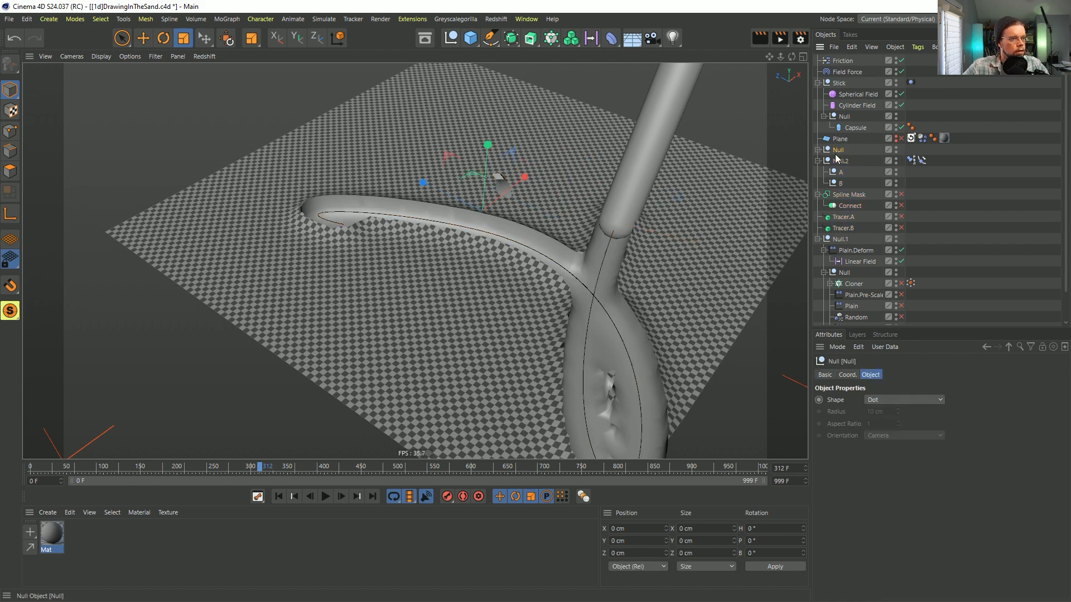
Move Null.2, Spline Mask, Tracer.A, Tracer.B and the Cloner's null into the Tracer's null, and hide that null.
{"action": "left_click", "coordinate": [819, 151]}
{"action": "left_click", "coordinate": [840, 172]}
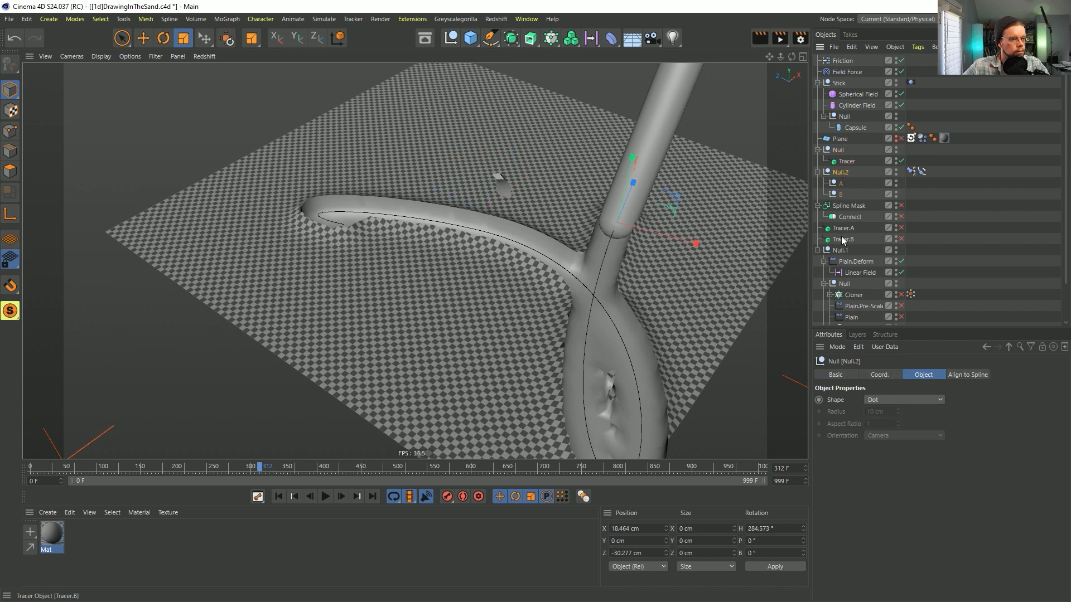
{"action": "left_click", "coordinate": [843, 239], "text": "shift"}
{"action": "left_click_drag", "start_coordinate": [848, 166], "coordinate": [847, 167]}
{"action": "left_click", "coordinate": [824, 171]}
{"action": "left_click", "coordinate": [824, 183]}
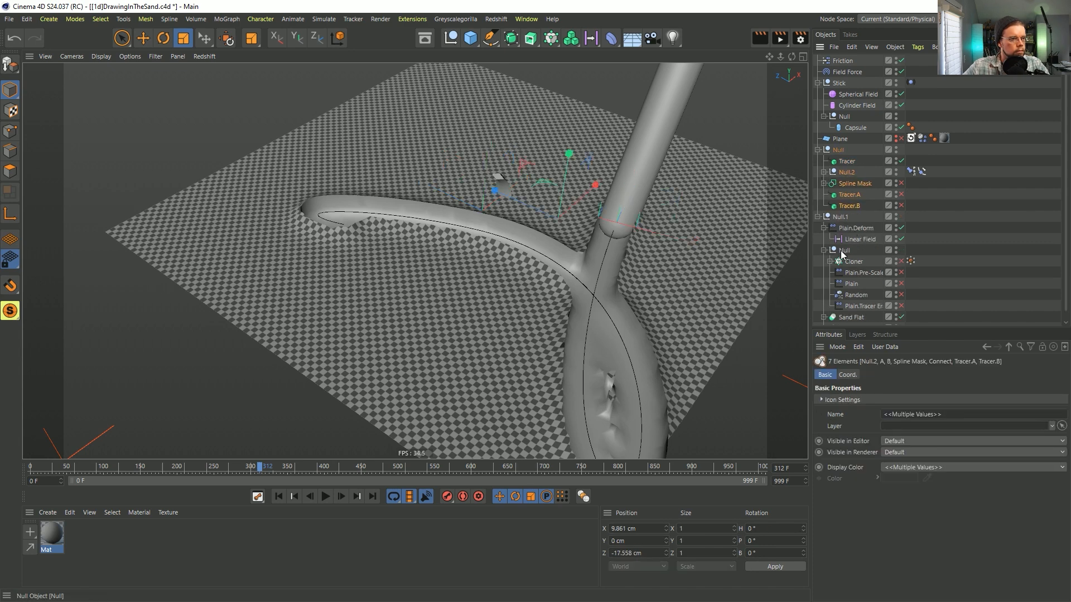
{"action": "left_click_drag", "start_coordinate": [854, 215], "coordinate": [852, 213]}
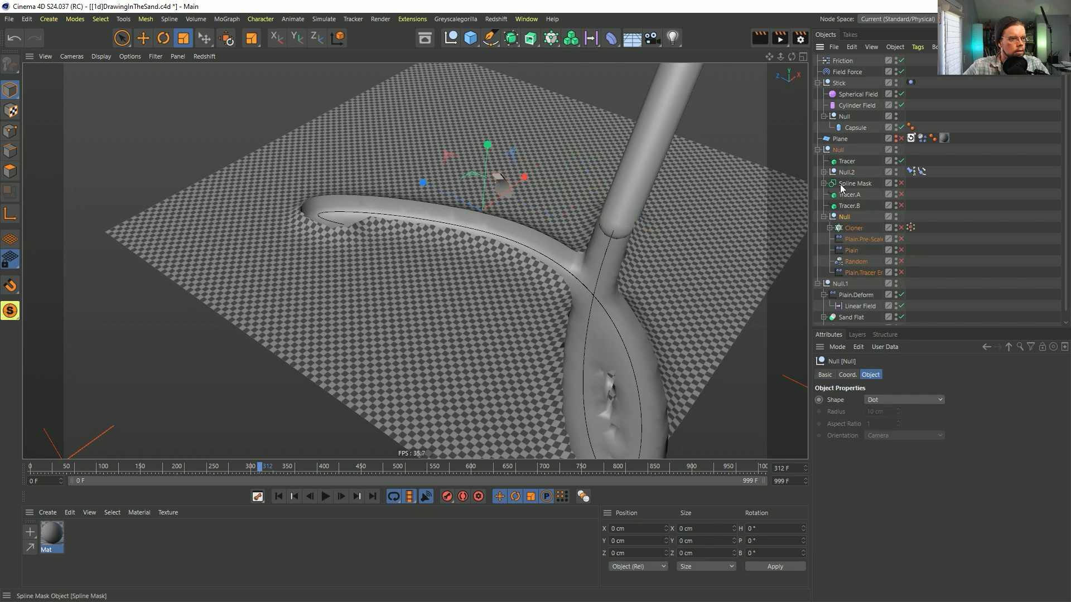
{"action": "left_click", "coordinate": [897, 148]}
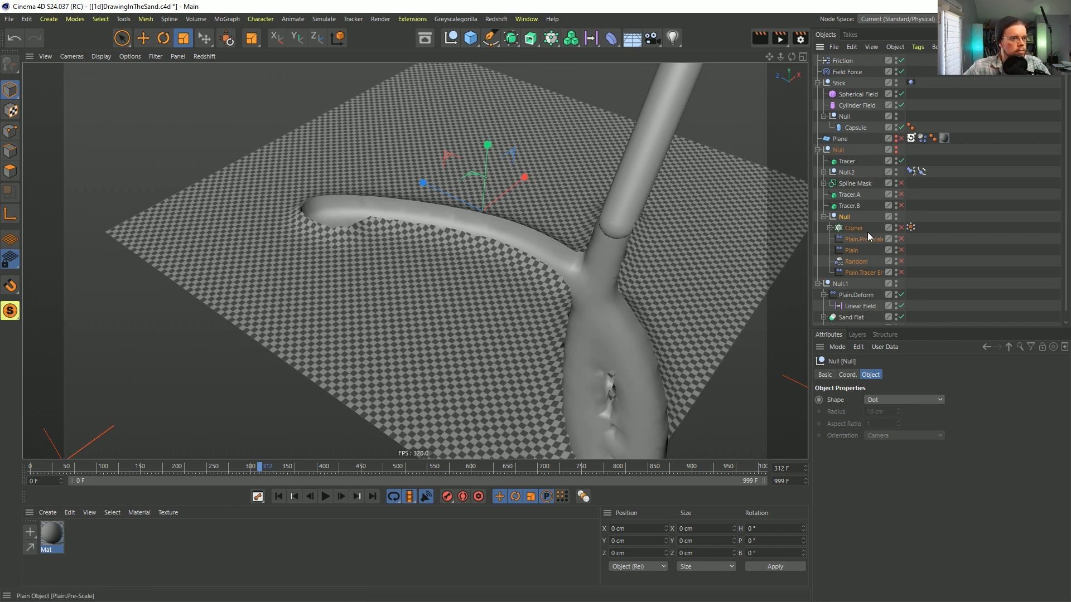
{"action": "left_click", "coordinate": [820, 150]}
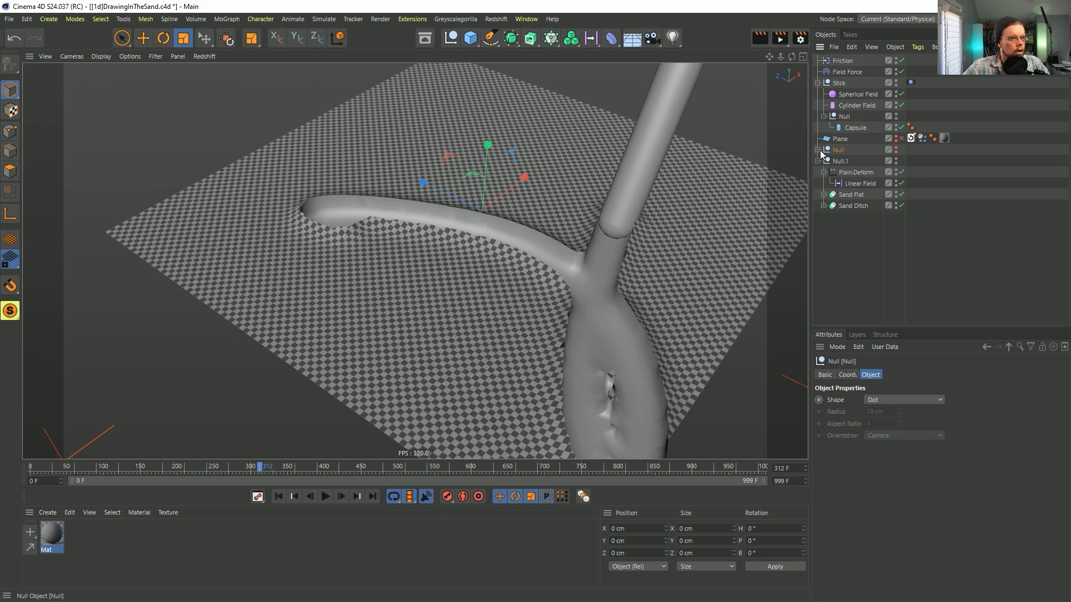
Duplicate Sand Flat's Volume Mesher, with its Volume Builder and Tracer, to the top level of the object hierarchy.
{"action": "left_click", "coordinate": [824, 206]}
{"action": "left_click", "coordinate": [833, 206]}
{"action": "left_click", "coordinate": [823, 206]}
{"action": "left_click", "coordinate": [823, 195]}
{"action": "left_click_drag", "start_coordinate": [845, 305], "coordinate": [843, 301], "text": "ctrl"}
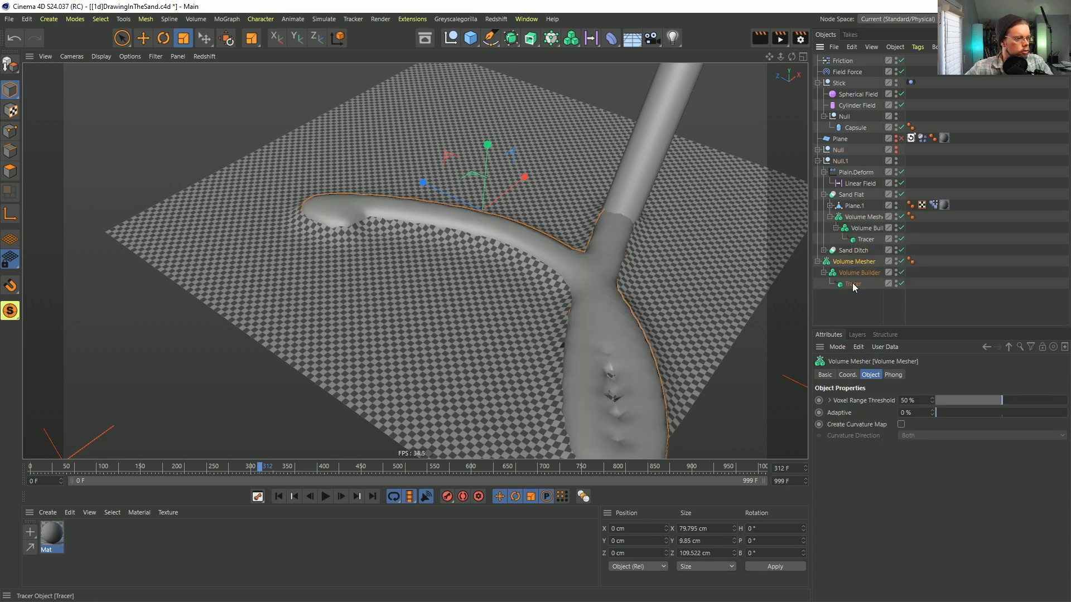
Set the Tracer's radius to 5.5 cm in the Volume Builder of the stick's trail.
{"action": "left_click_drag", "start_coordinate": [647, 274], "coordinate": [610, 244], "text": "alt"}
{"action": "left_click", "coordinate": [859, 273]}
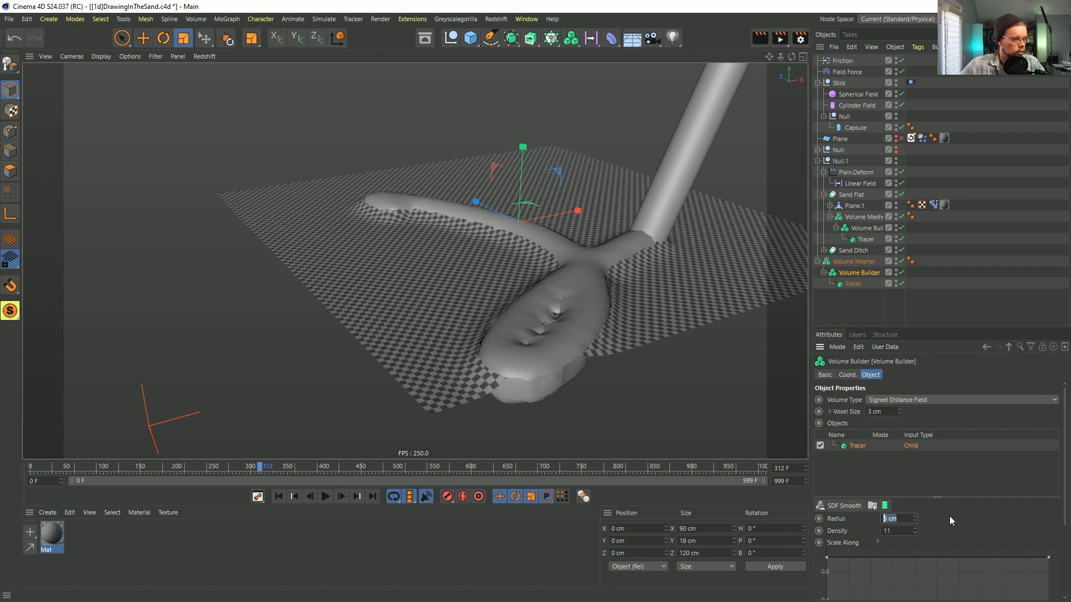
{"action": "key", "text": "Return"}
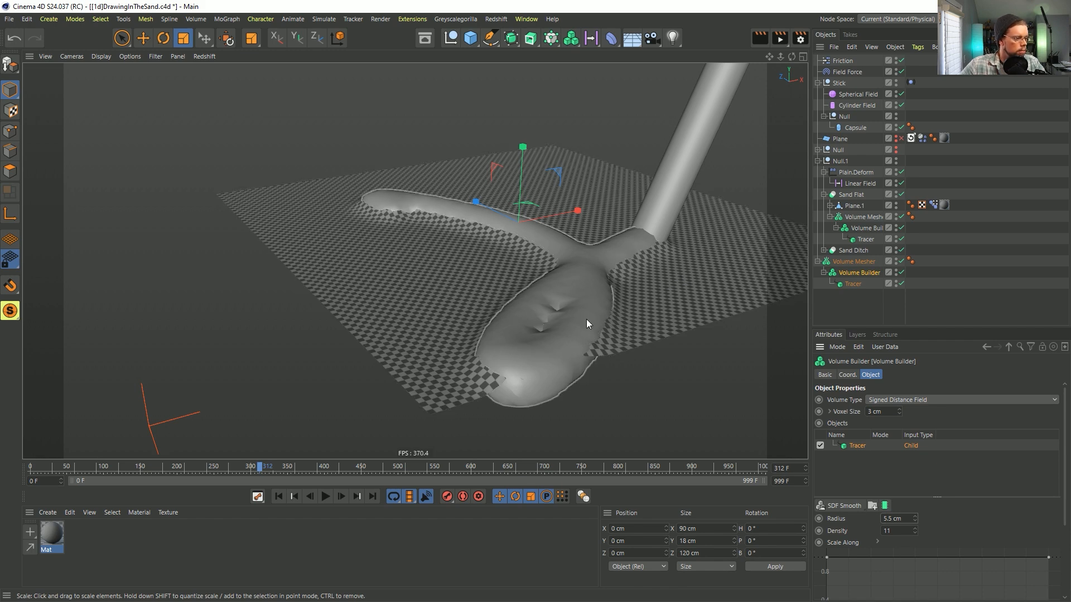
Duplicate the Tracer inside the Volume Builder and give the duplicate its own copy of Plain.Deform without the Linear Field.
{"action": "left_click", "coordinate": [850, 284]}
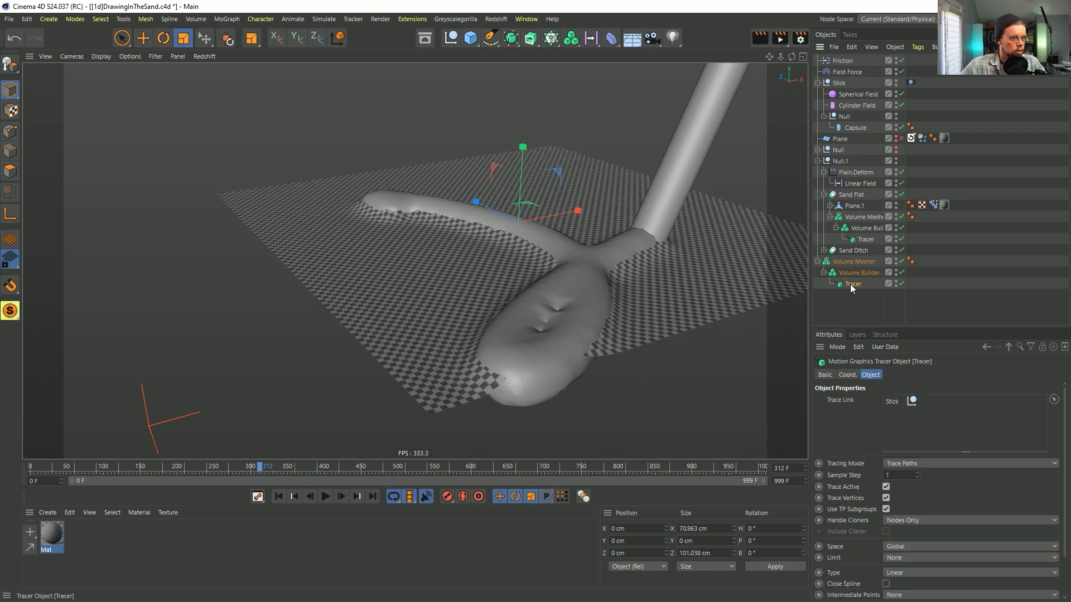
{"action": "left_click_drag", "start_coordinate": [857, 286], "coordinate": [862, 294], "text": "ctrl"}
{"action": "left_click_drag", "start_coordinate": [856, 173], "coordinate": [855, 296]}
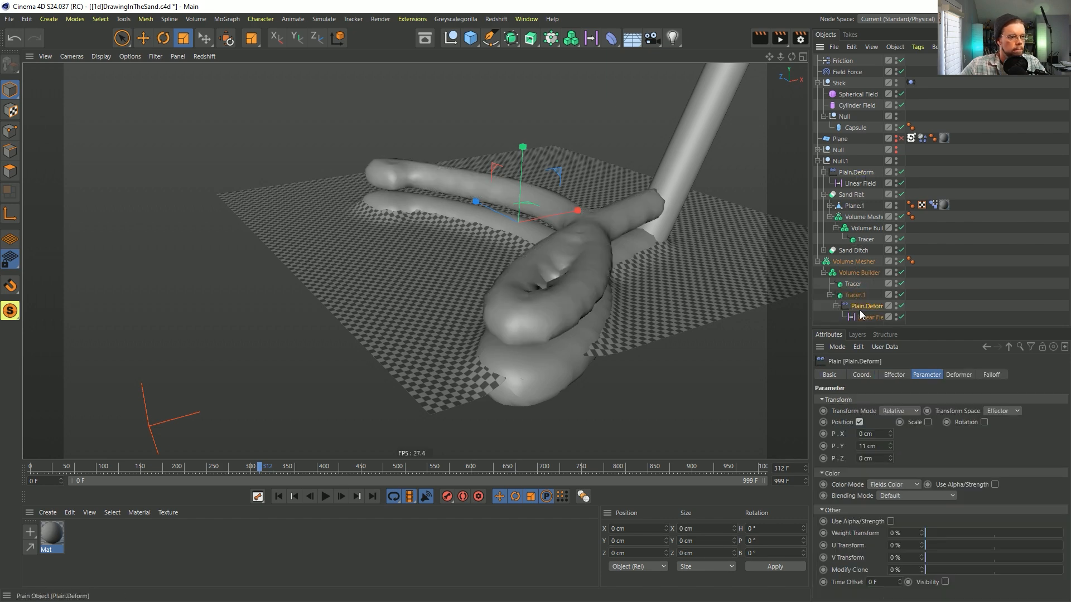
{"action": "left_click", "coordinate": [859, 306]}
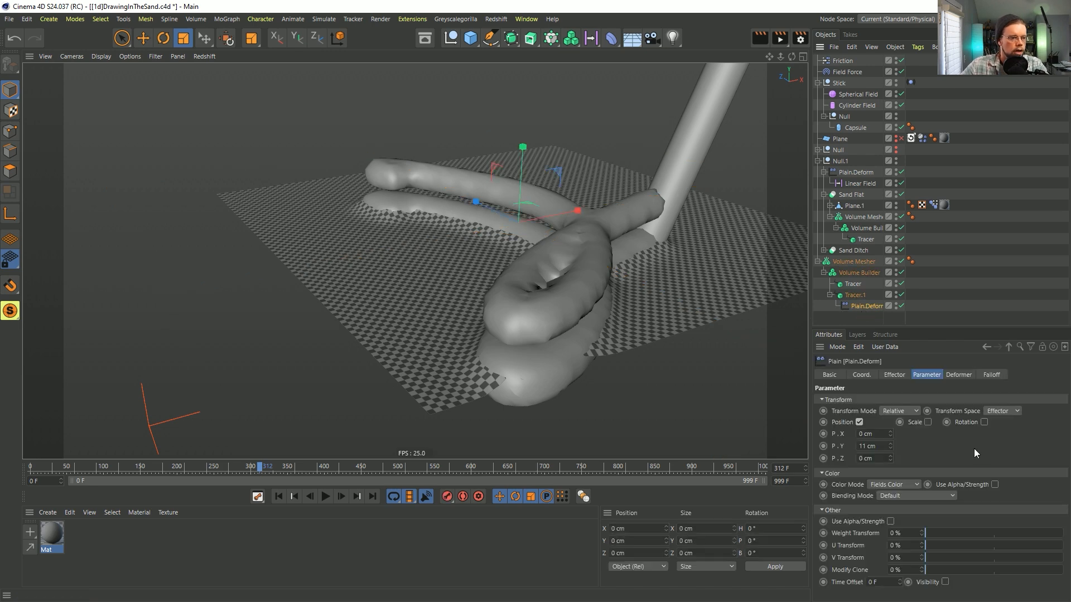
Set the Y position of the copied Plain.Deform under the duplicate tracer to 3 cm.
{"action": "left_click", "coordinate": [960, 375]}
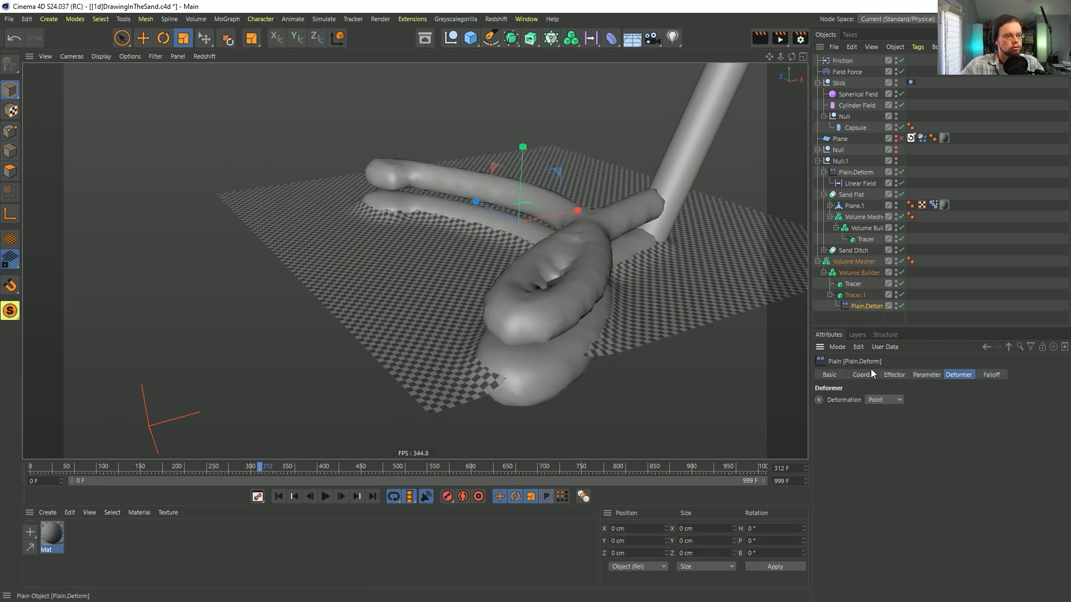
{"action": "left_click", "coordinate": [892, 377]}
{"action": "left_click", "coordinate": [924, 379]}
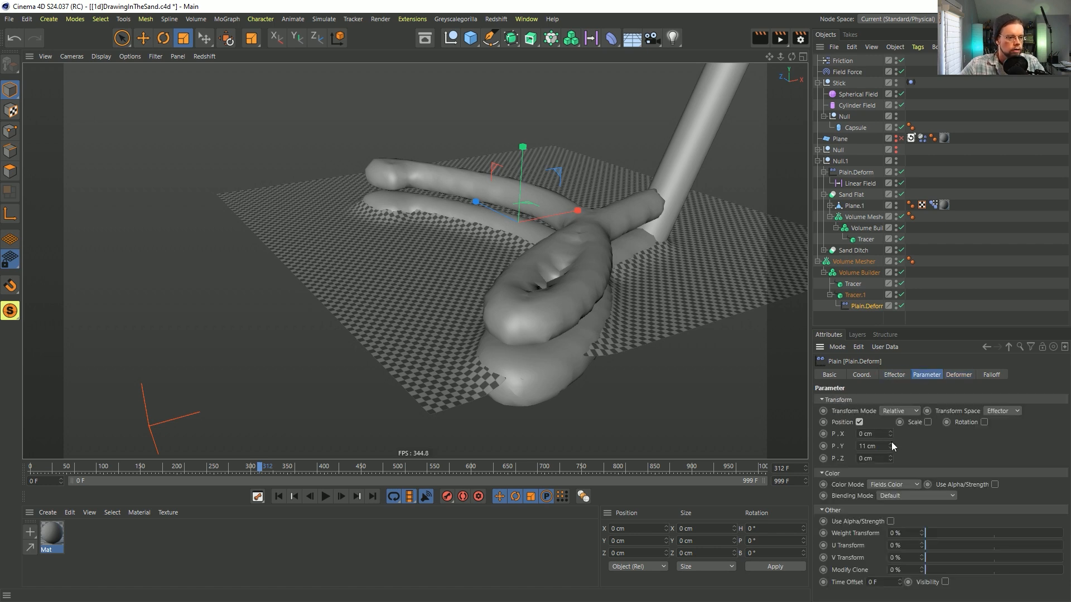
{"action": "key", "text": "BackSpace"}
{"action": "key", "text": "Return"}
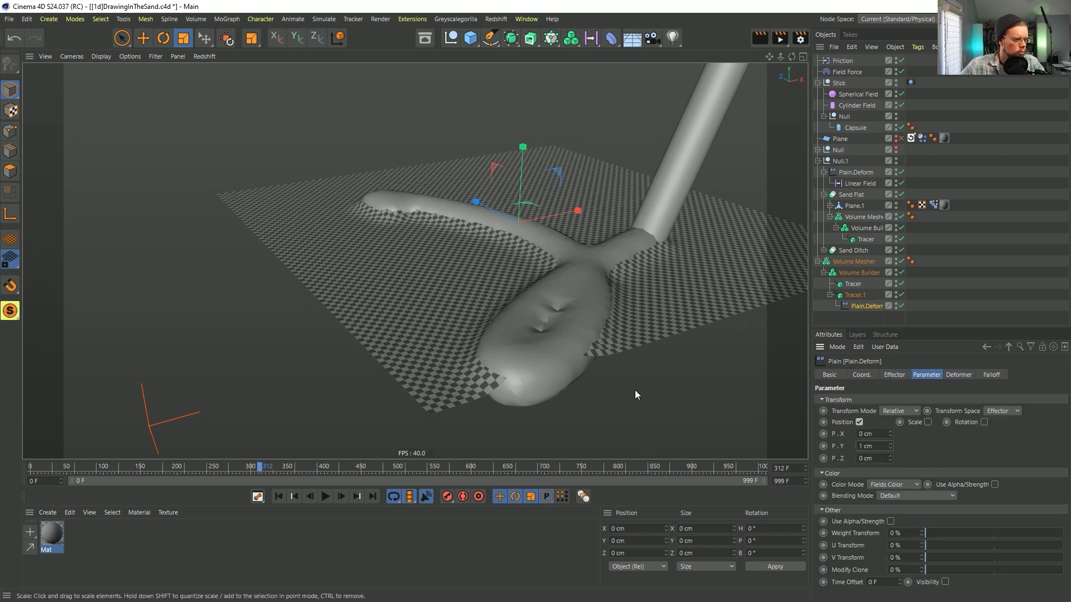
{"action": "left_click", "coordinate": [890, 443]}
{"action": "left_click", "coordinate": [891, 444]}
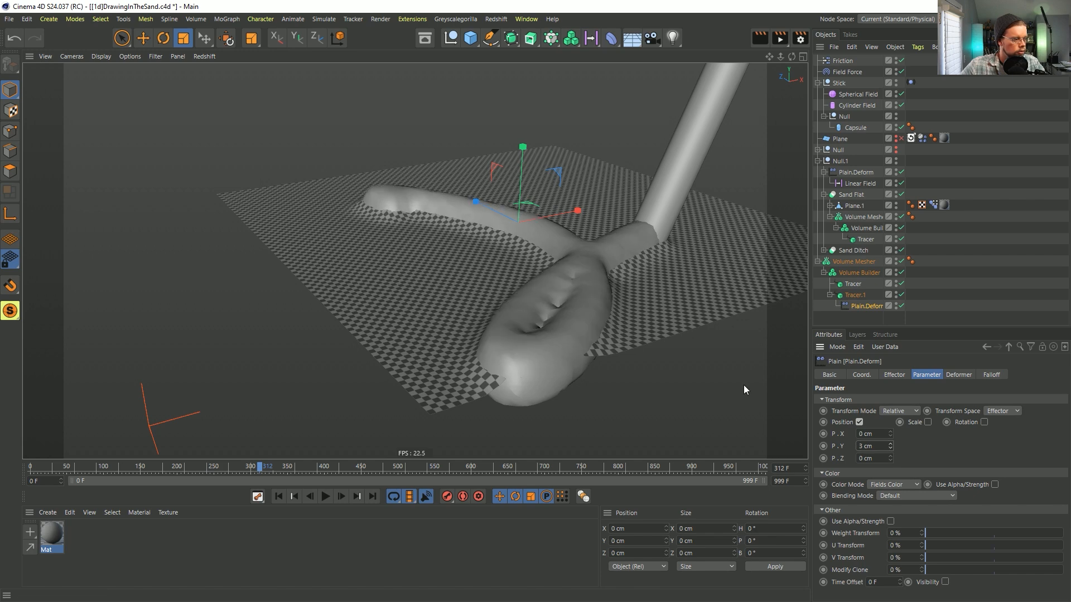
Rename the duplicate tracer as Tracer.up.
{"action": "left_click", "coordinate": [869, 273]}
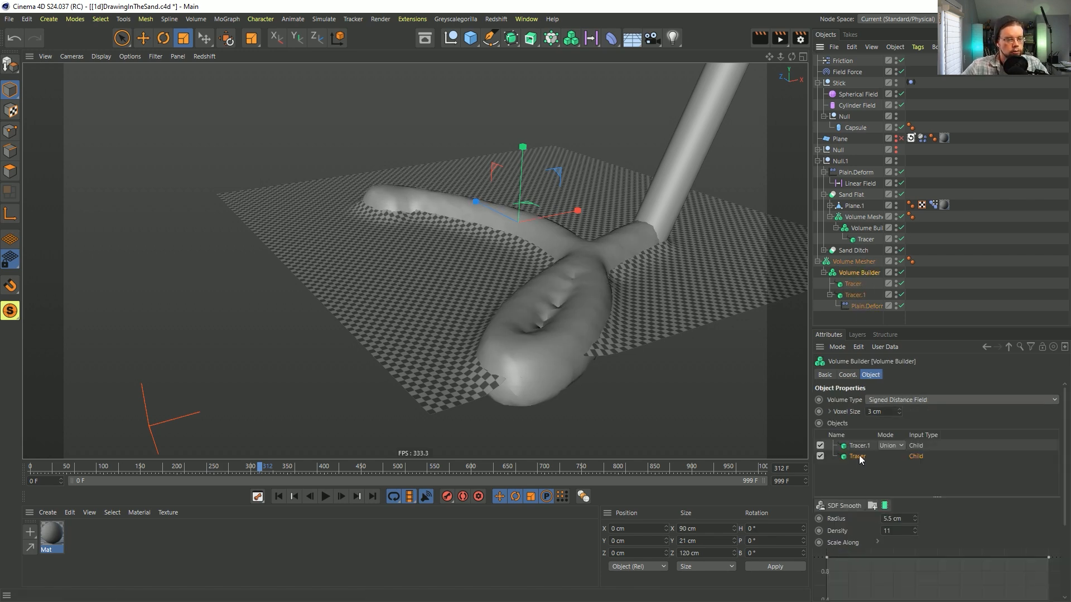
{"action": "double_click", "coordinate": [881, 294]}
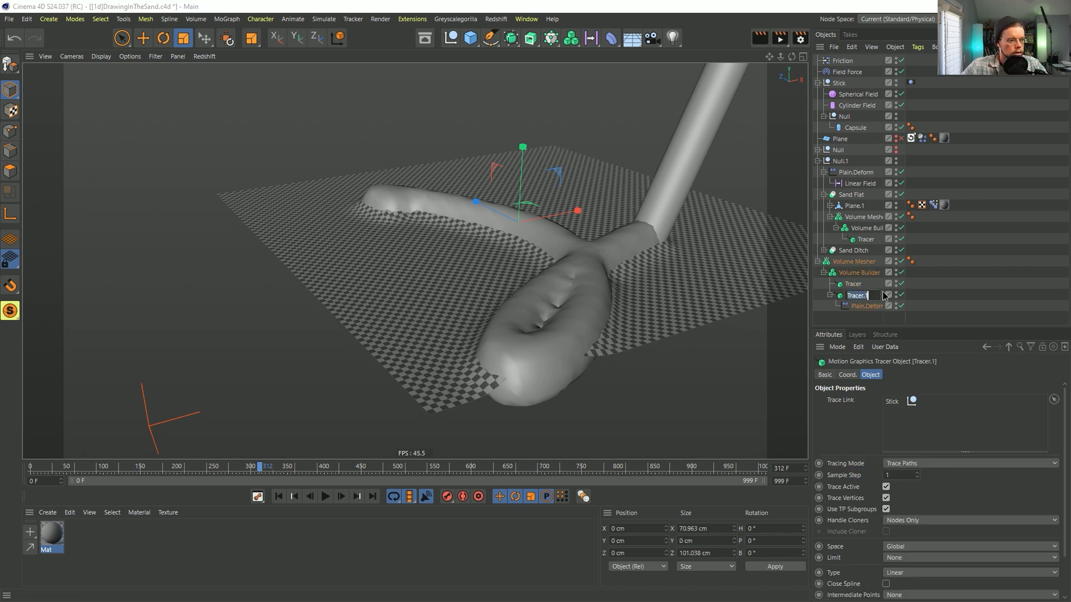
{"action": "left_click", "coordinate": [871, 296]}
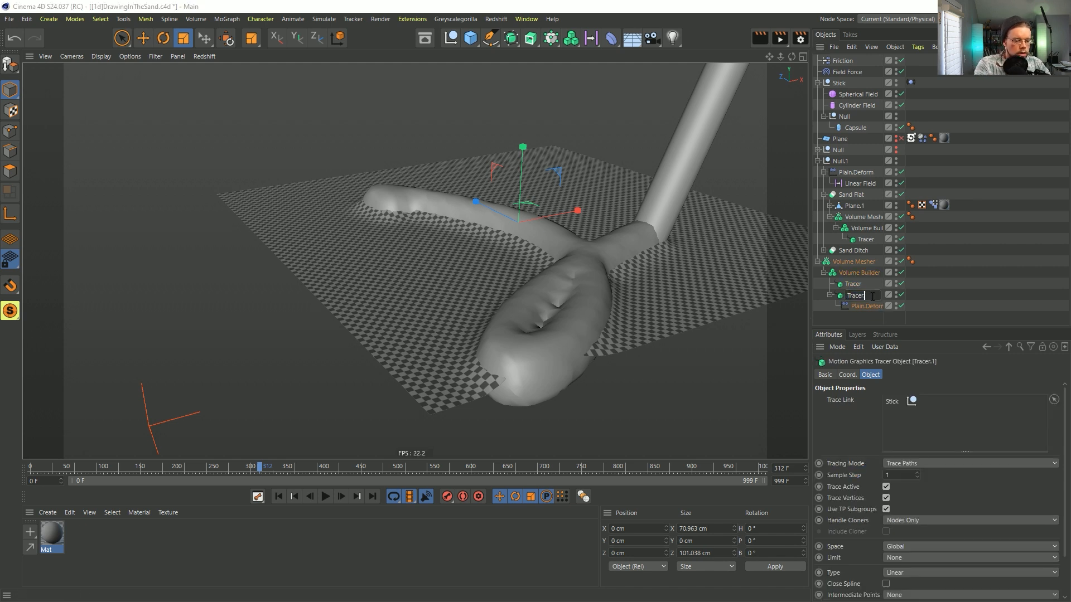
{"action": "type", "text": "up"}
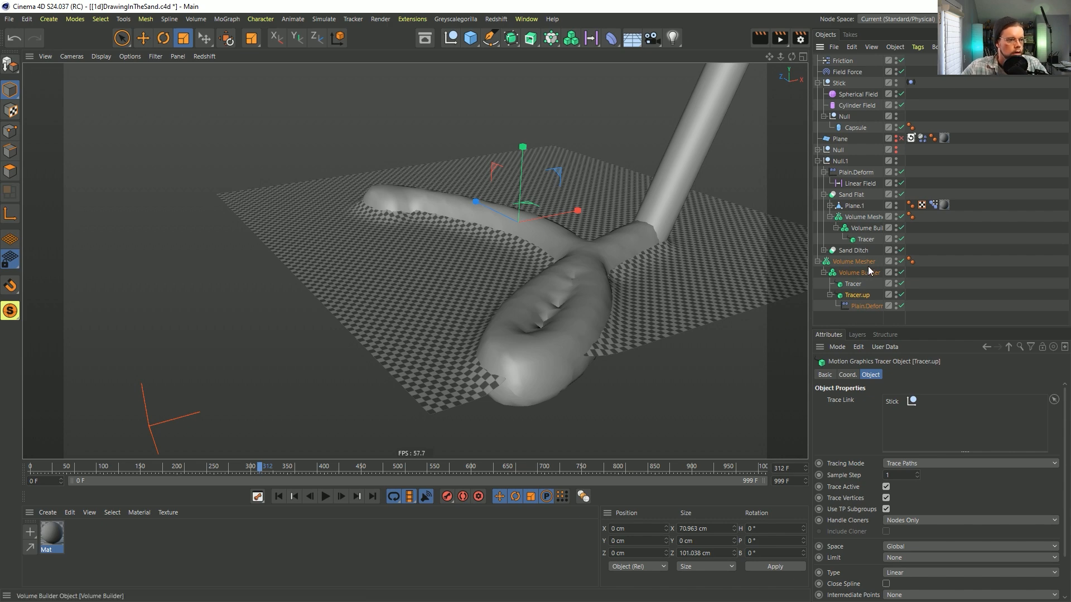
Set Tracer.up's mode to Subtract in the Volume Builder so it cuts into the base Tracer.
{"action": "left_click", "coordinate": [865, 263]}
{"action": "left_click", "coordinate": [868, 273]}
{"action": "left_click", "coordinate": [894, 446]}
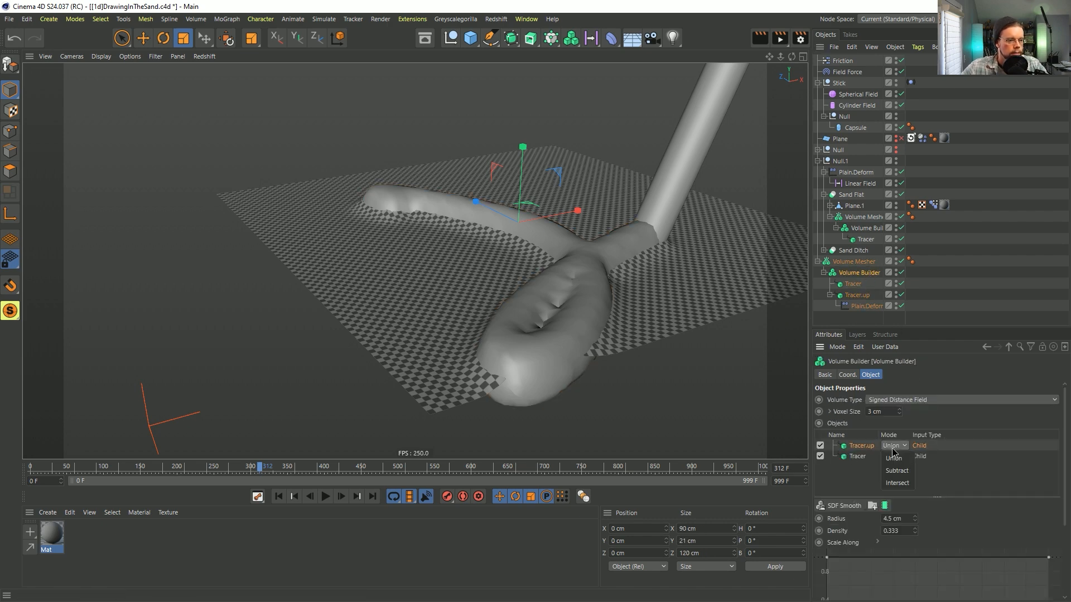
{"action": "left_click", "coordinate": [899, 471]}
{"action": "mouse_move", "coordinate": [588, 304]}
{"action": "left_mouse_down", "text": "alt"}
{"action": "mouse_move", "coordinate": [528, 331]}
{"action": "mouse_move", "coordinate": [608, 304]}
{"action": "left_mouse_up", "text": "alt"}
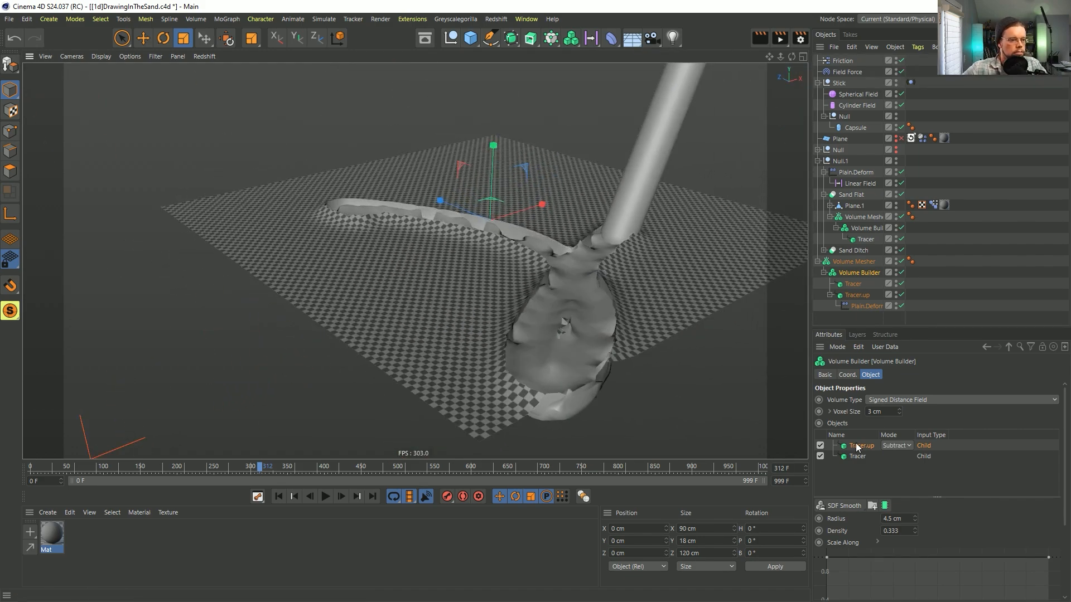
Set Tracer.up's radius to 4 cm and the Volume Builder's voxel size to 2 cm.
{"action": "left_click", "coordinate": [881, 519]}
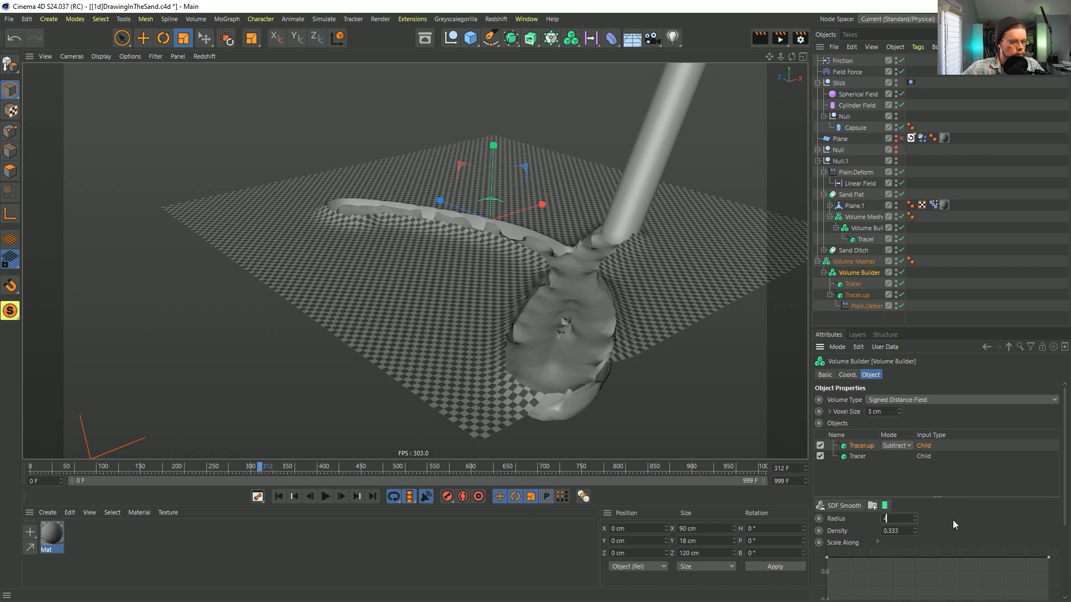
{"action": "type", "text": "4"}
{"action": "key", "text": "Return"}
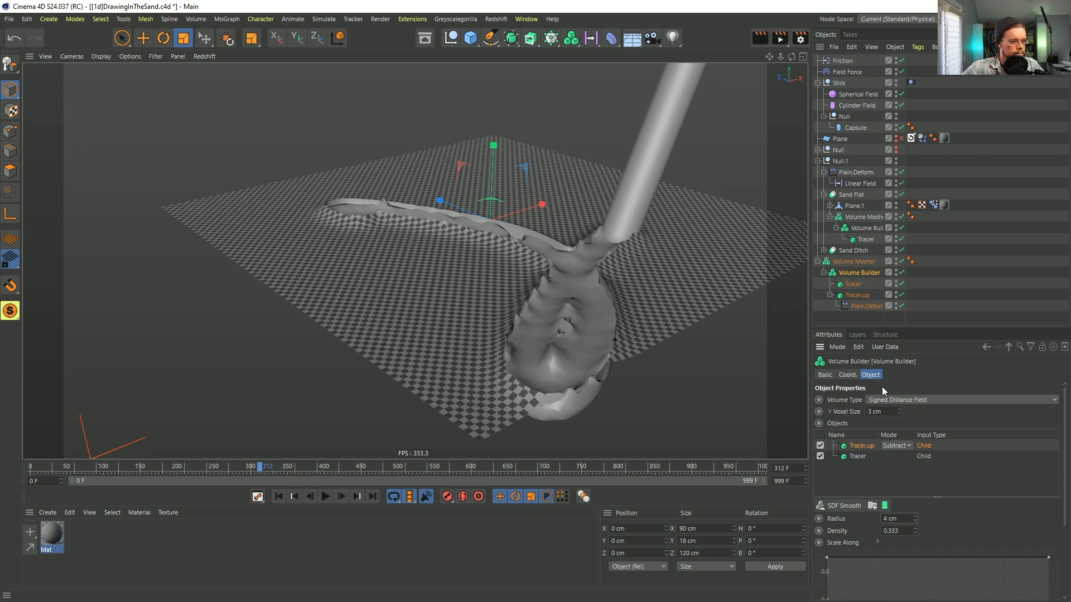
{"action": "type", "text": "2"}
{"action": "key", "text": "Return"}
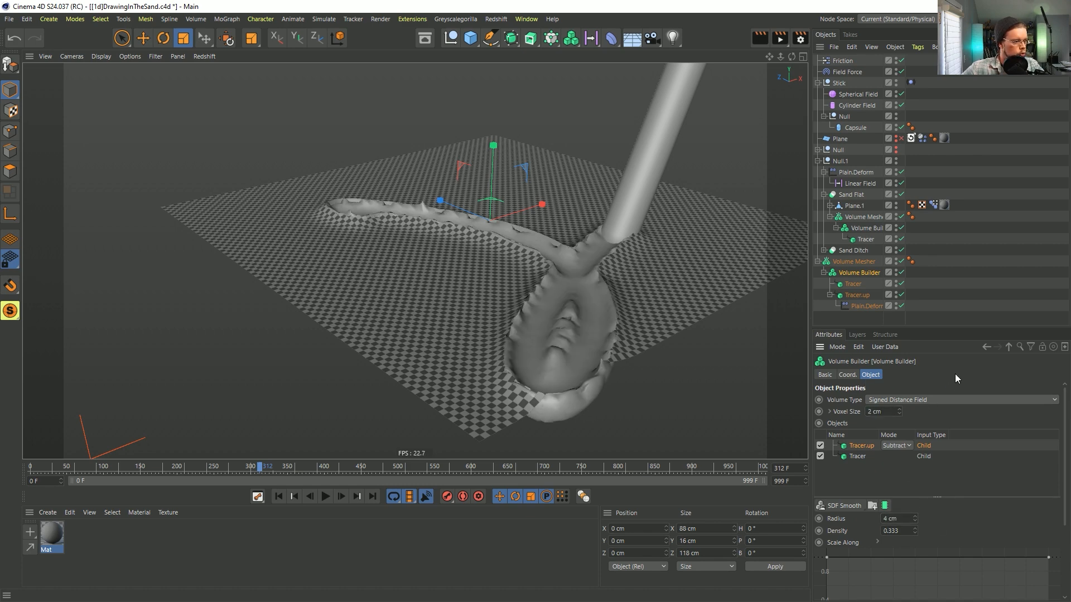
{"action": "left_click_drag", "start_coordinate": [574, 342], "coordinate": [762, 313], "text": "alt"}
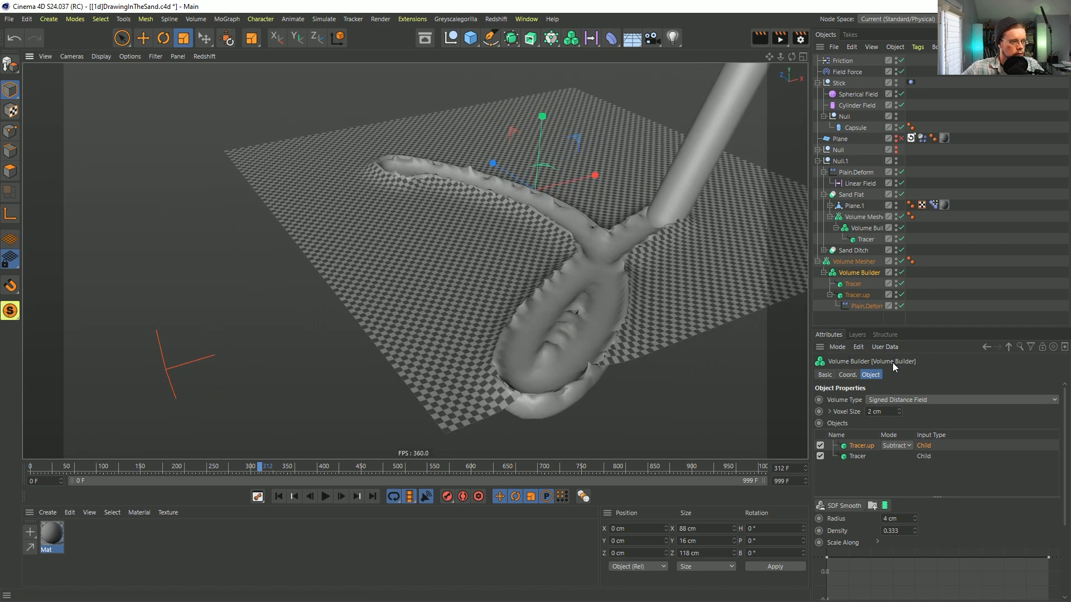
Set the base Tracer's radius to 6 cm in the Volume Builder.
{"action": "left_click_drag", "start_coordinate": [596, 324], "coordinate": [610, 304], "text": "alt"}
{"action": "left_click", "coordinate": [858, 455]}
{"action": "left_click", "coordinate": [915, 522]}
{"action": "type", "text": "6"}
{"action": "key", "text": "Return"}
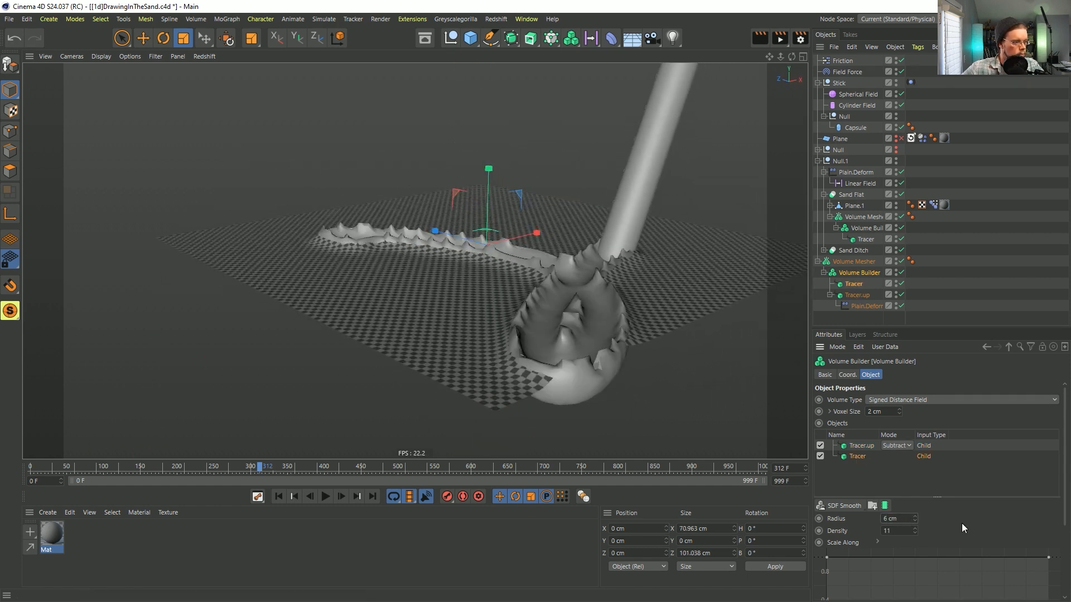
{"action": "left_click_drag", "start_coordinate": [507, 316], "coordinate": [626, 330], "text": "alt"}
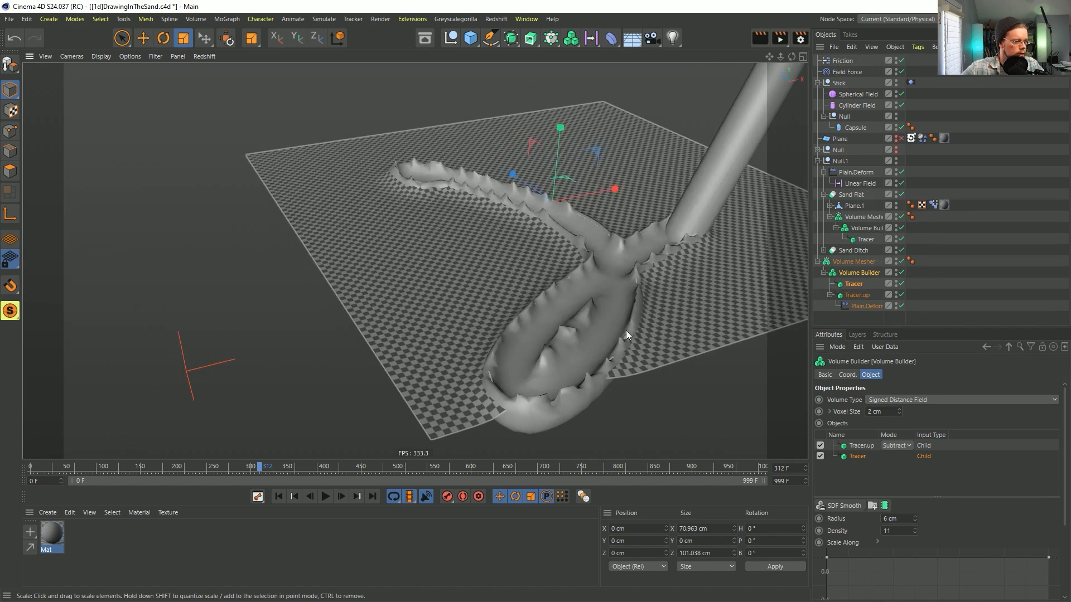
Set Tracer.up's density to 11 in the Volume Builder.
{"action": "left_click", "coordinate": [830, 294]}
{"action": "left_click_drag", "start_coordinate": [624, 312], "coordinate": [543, 329], "text": "alt"}
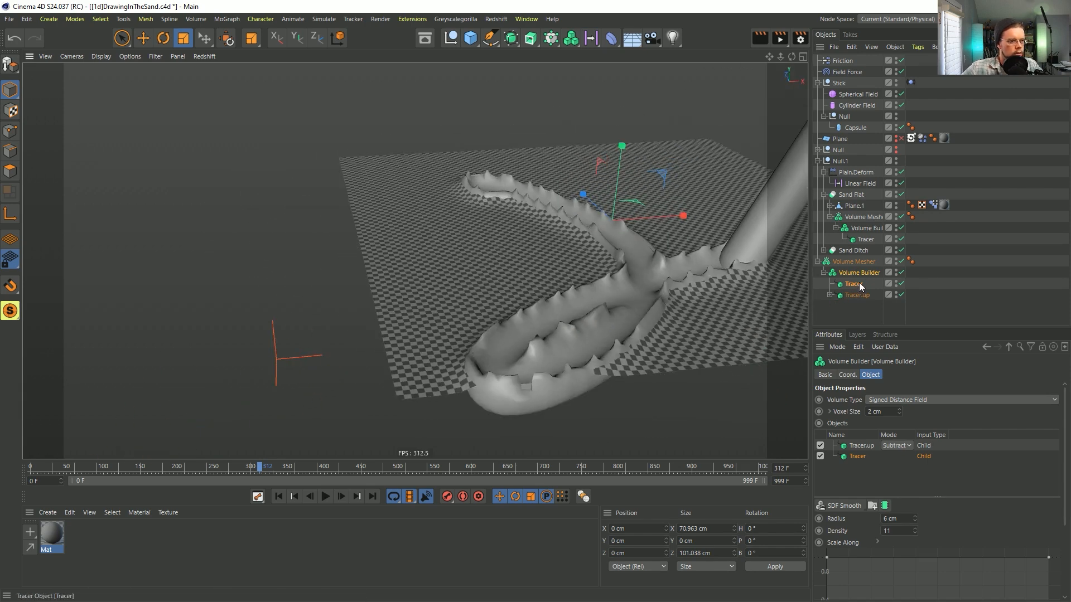
{"action": "left_click", "coordinate": [862, 445]}
{"action": "left_click", "coordinate": [897, 531]}
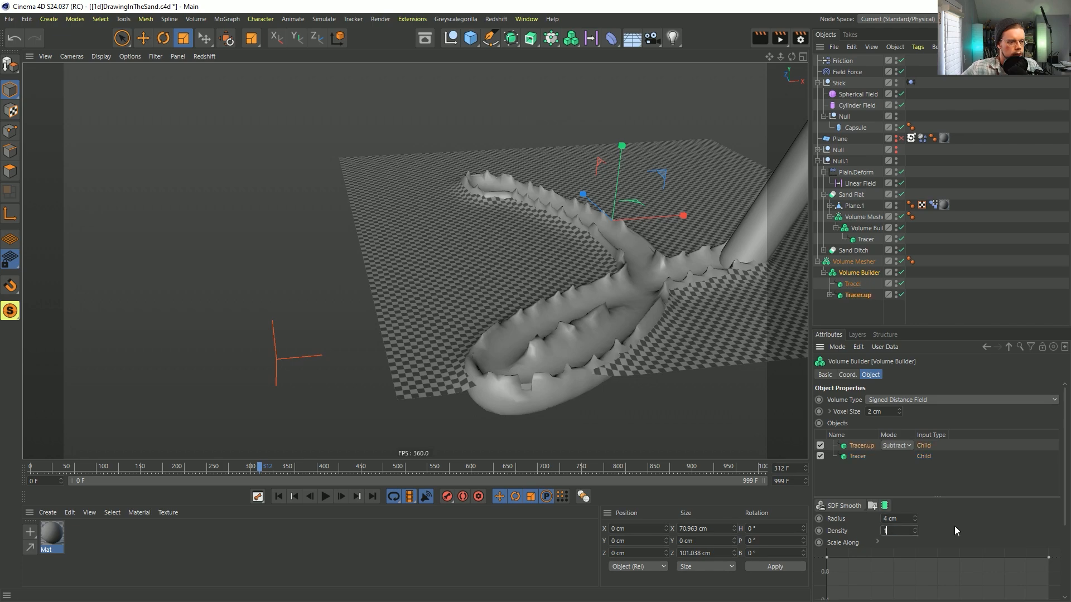
{"action": "left_click_drag", "start_coordinate": [592, 346], "coordinate": [566, 348], "text": "alt"}
Duplicate Tracer.up with its deformer and name the copy Tracer.Down.
{"action": "left_click_drag", "start_coordinate": [862, 295], "coordinate": [864, 307], "text": "ctrl"}
{"action": "double_click", "coordinate": [864, 307]}
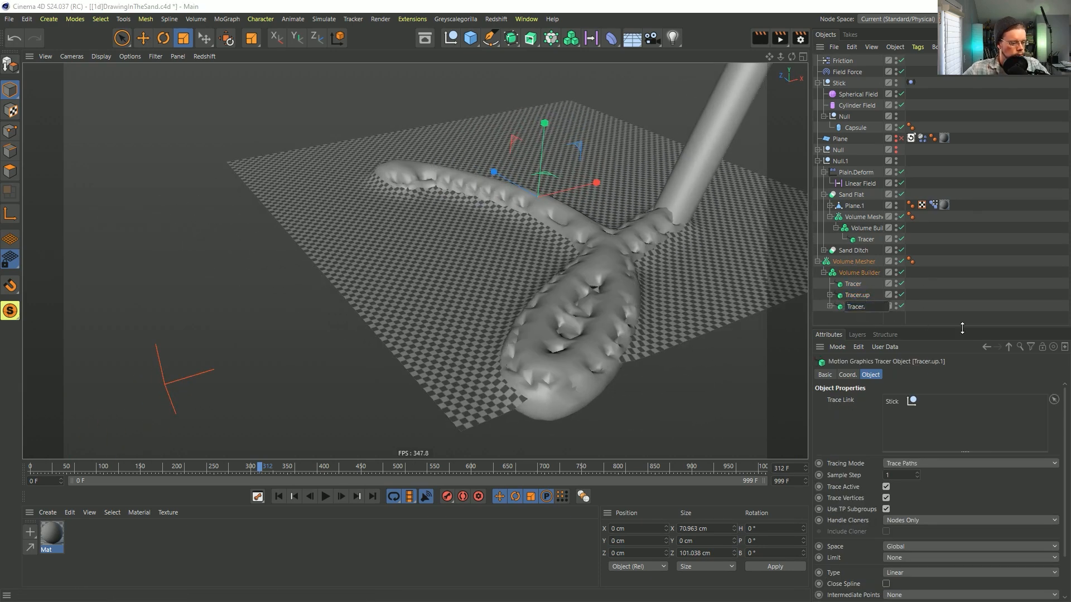
{"action": "type", "text": "Tracer.Down"}
{"action": "key", "text": "Return"}
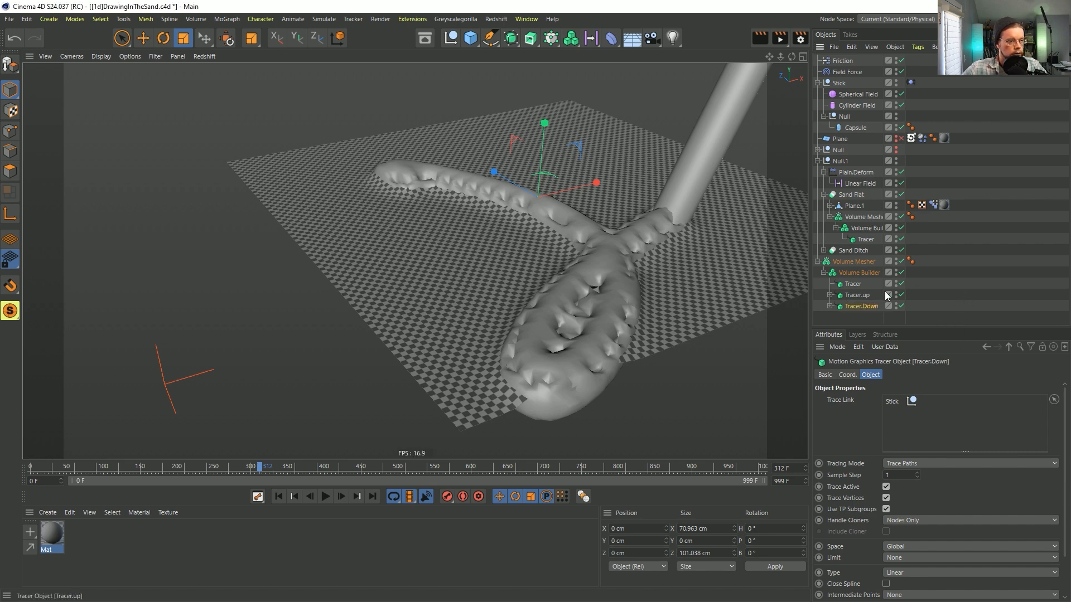
Set the Y position of the Plain.Deform under Tracer.Down to -3 cm.
{"action": "left_click", "coordinate": [831, 306]}
{"action": "left_click", "coordinate": [865, 317]}
{"action": "left_click", "coordinate": [874, 446]}
{"action": "key", "text": "Return"}
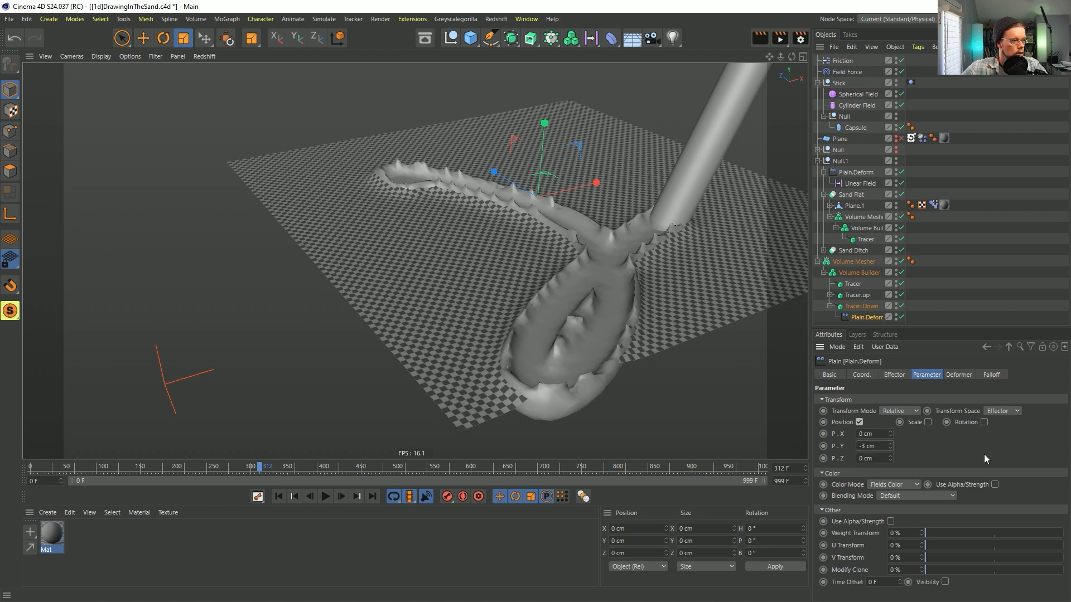
Set Tracer.Down's mode to Subtract in the Volume Builder.
{"action": "left_click", "coordinate": [856, 273]}
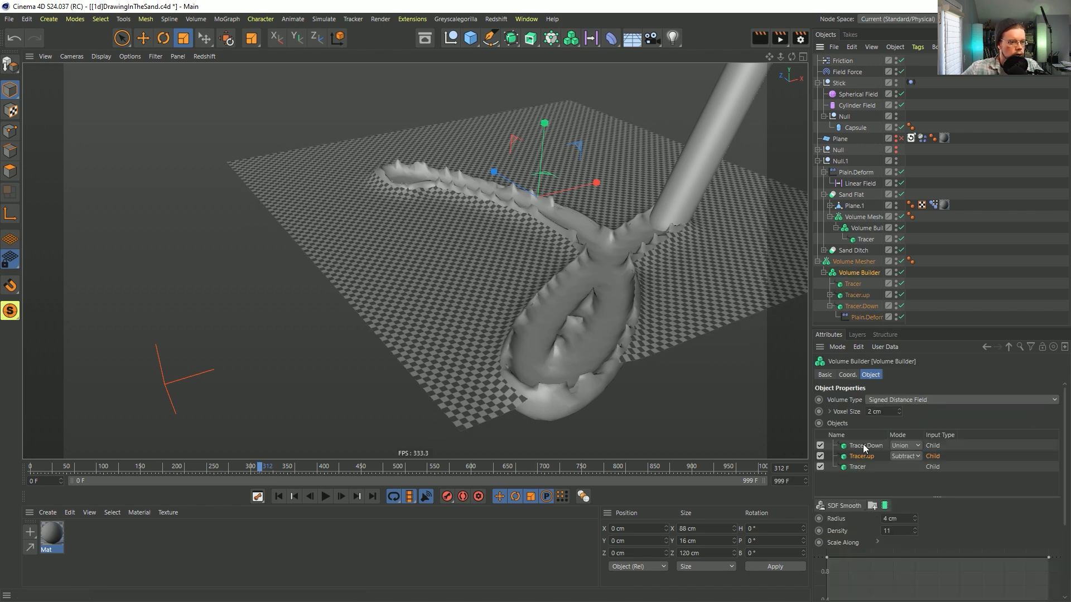
{"action": "left_click", "coordinate": [905, 446]}
{"action": "left_click", "coordinate": [912, 473]}
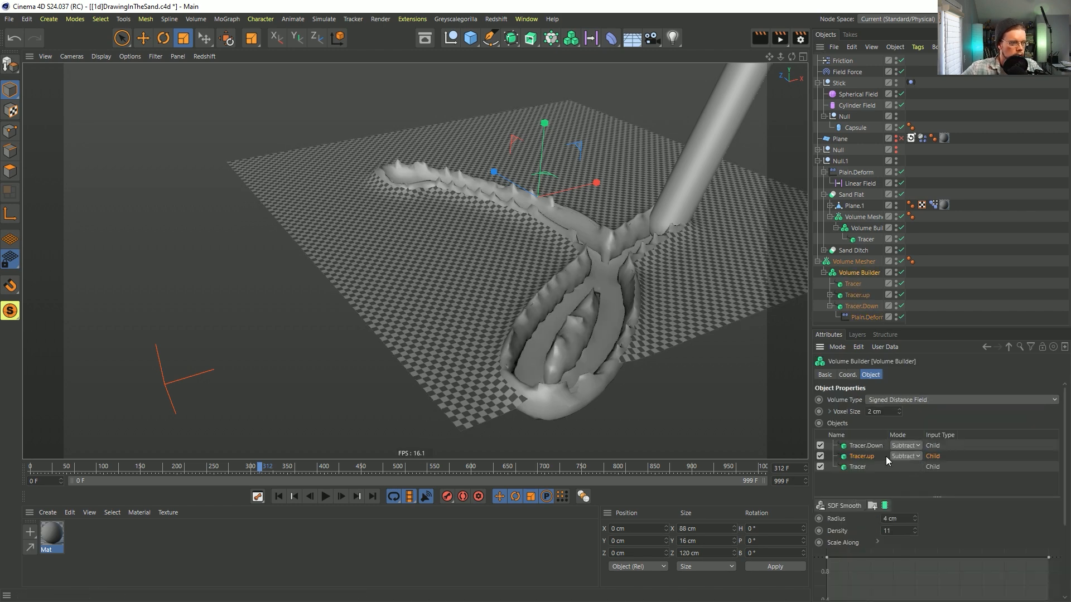
{"action": "left_click_drag", "start_coordinate": [553, 367], "coordinate": [518, 279], "text": "alt"}
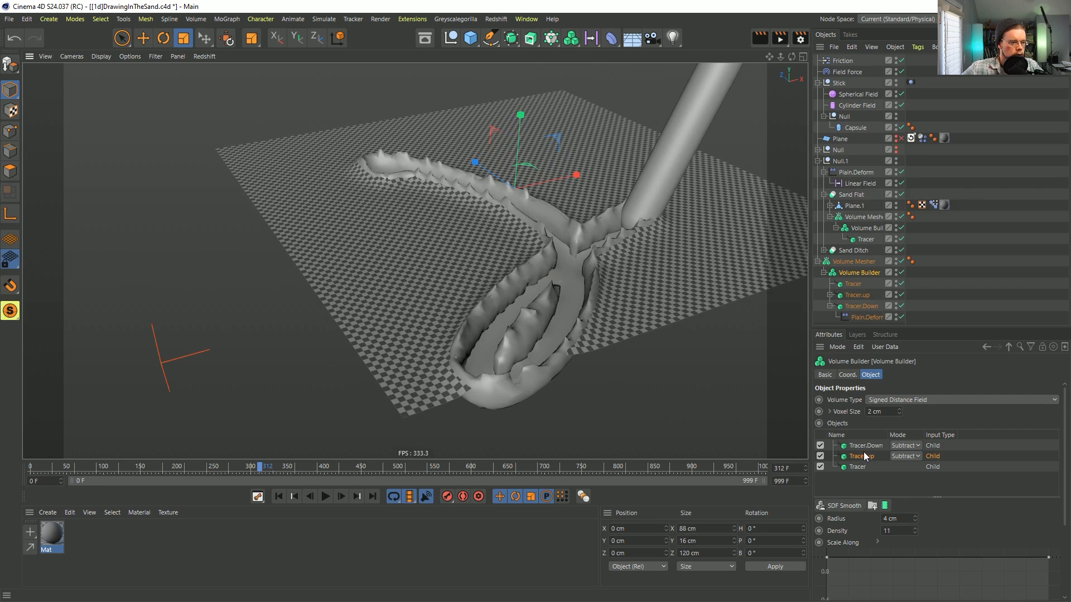
Increase Tracer.Down's radius to 5.1 cm in the Volume Builder to widen the carved groove.
{"action": "left_click", "coordinate": [915, 521]}
{"action": "left_click", "coordinate": [915, 516]}
{"action": "left_click", "coordinate": [915, 517]}
{"action": "left_click", "coordinate": [915, 517]}
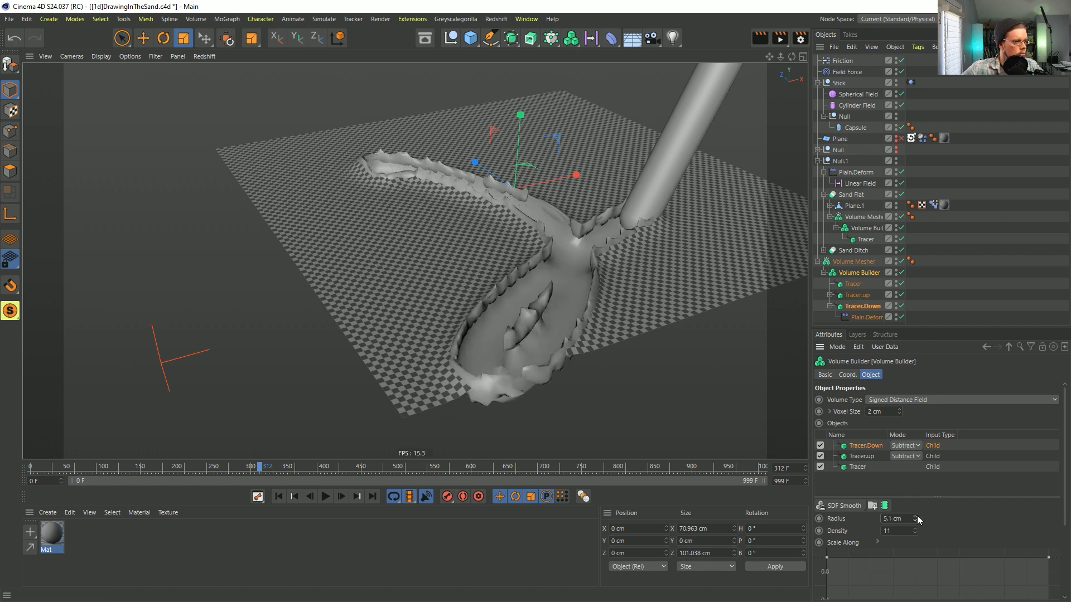
{"action": "left_click_drag", "start_coordinate": [574, 354], "coordinate": [520, 323], "text": "alt"}
{"action": "left_click_drag", "start_coordinate": [448, 283], "coordinate": [313, 276], "text": "alt"}
Try a different radius for the base Tracer in the Volume Builder and undo the change.
{"action": "left_click", "coordinate": [859, 467]}
{"action": "left_click", "coordinate": [914, 517]}
{"action": "left_click_drag", "start_coordinate": [914, 516], "coordinate": [914, 496]}
{"action": "key", "text": "ctrl+z"}
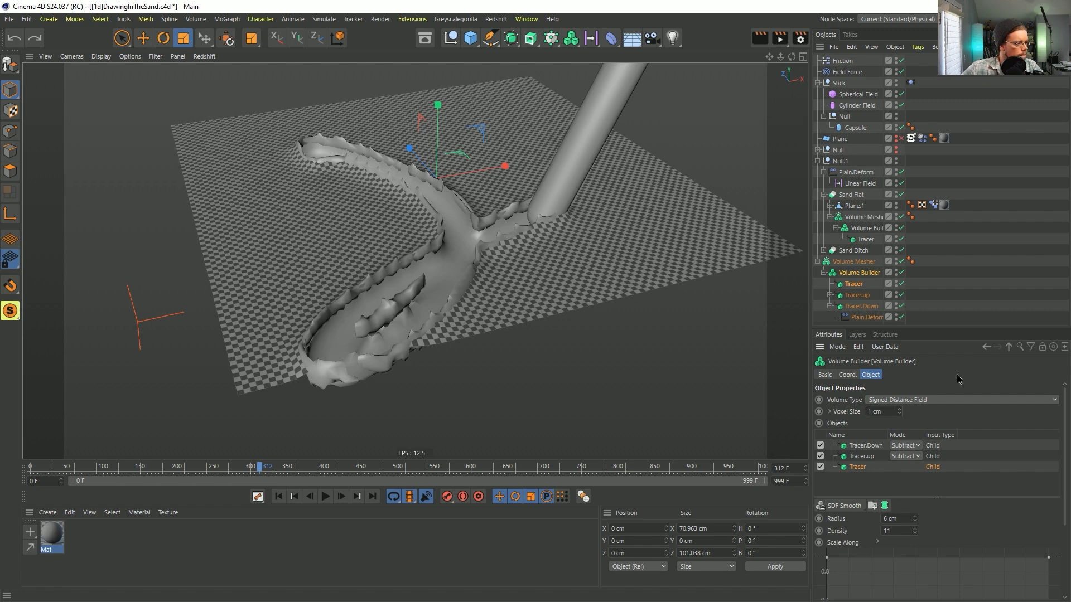
Refine the trail mesh by setting the Volume Builder's voxel size to 1 cm.
{"action": "key", "text": "Return"}
{"action": "left_click_drag", "start_coordinate": [429, 309], "coordinate": [487, 308], "text": "alt"}
{"action": "left_click_drag", "start_coordinate": [483, 181], "coordinate": [568, 239], "text": "alt"}
{"action": "mouse_move", "coordinate": [573, 303]}
{"action": "left_mouse_down", "text": "alt"}
{"action": "mouse_move", "coordinate": [590, 353]}
{"action": "mouse_move", "coordinate": [535, 280]}
{"action": "mouse_move", "coordinate": [523, 283]}
{"action": "mouse_move", "coordinate": [566, 290]}
{"action": "left_mouse_up", "text": "alt"}
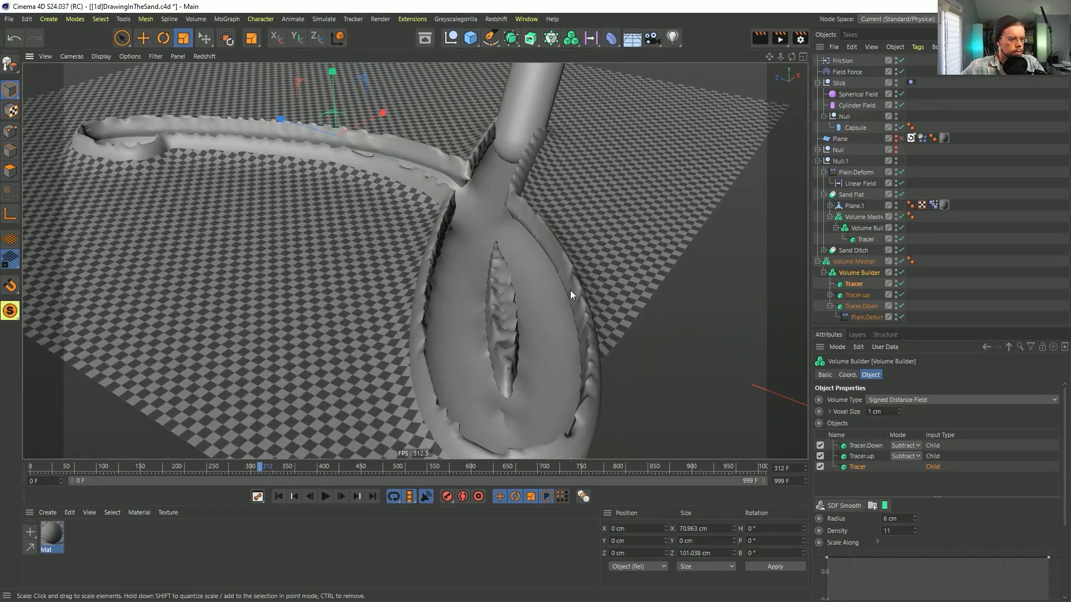
Compare the carved trail with the Writing In Sand reference video in the browser.
{"action": "key", "text": "alt+Tab"}
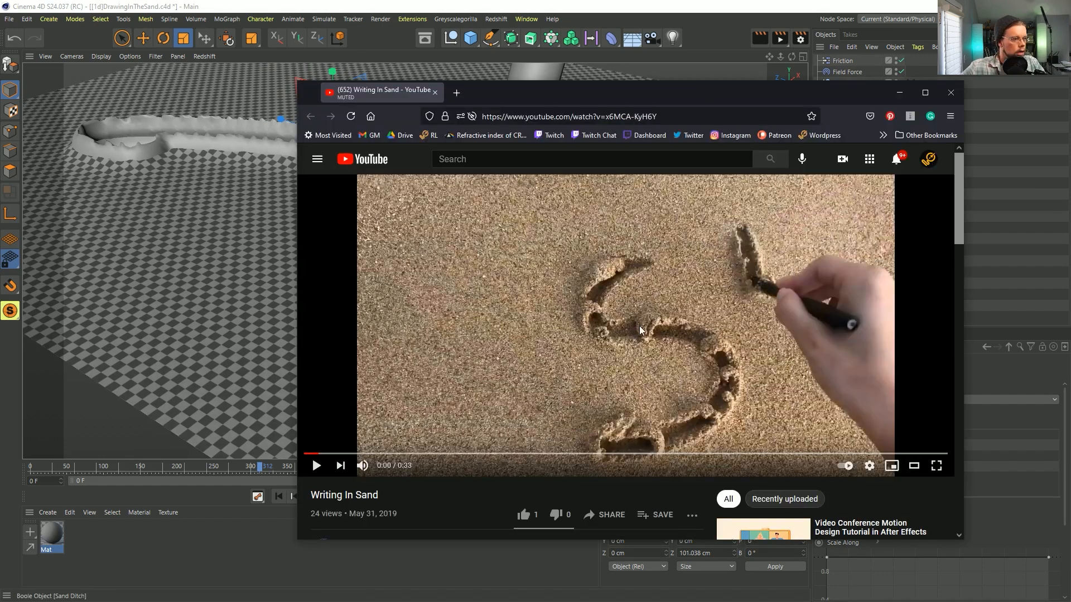
{"action": "key", "text": "alt+Tab"}
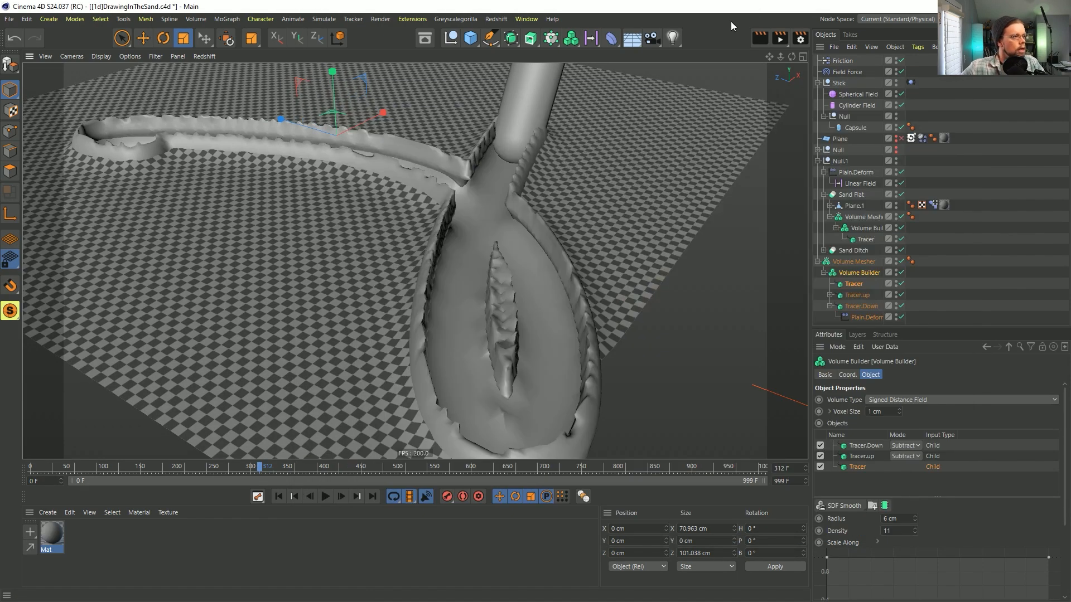
{"action": "left_click_drag", "start_coordinate": [601, 297], "coordinate": [557, 297], "text": "alt"}
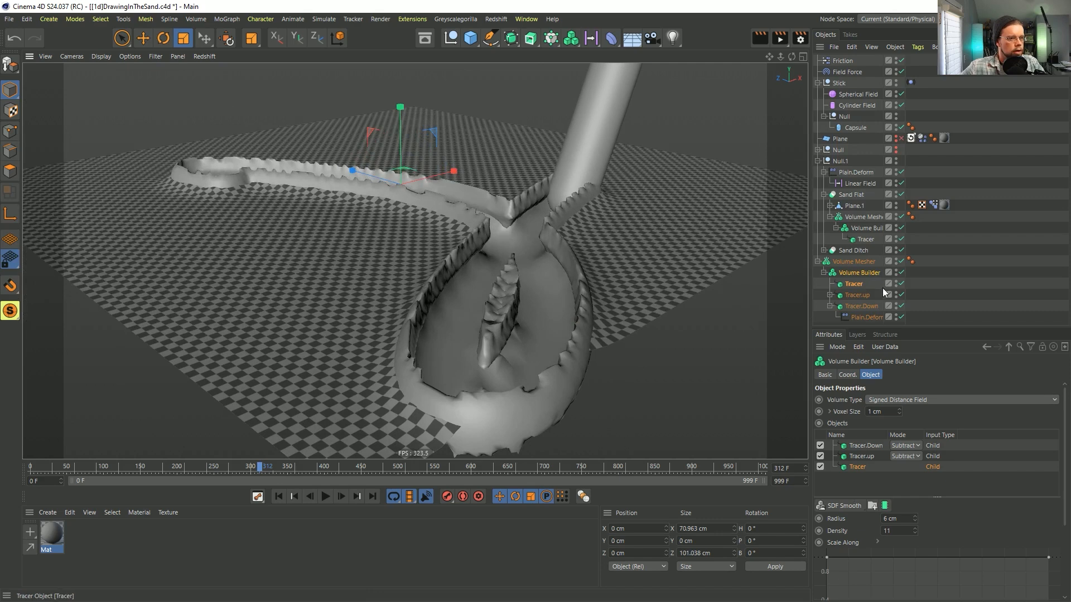
Delete the Tracer spline field from the falloff of the Plain deformer under Tracer.up.
{"action": "left_click", "coordinate": [831, 296]}
{"action": "left_click", "coordinate": [856, 306]}
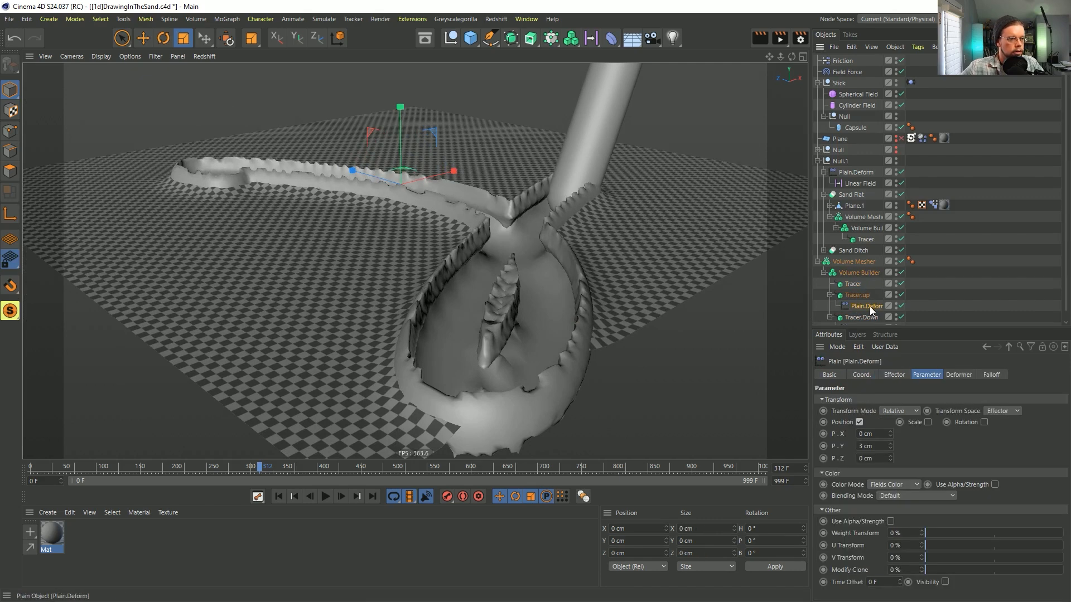
{"action": "left_click", "coordinate": [991, 375]}
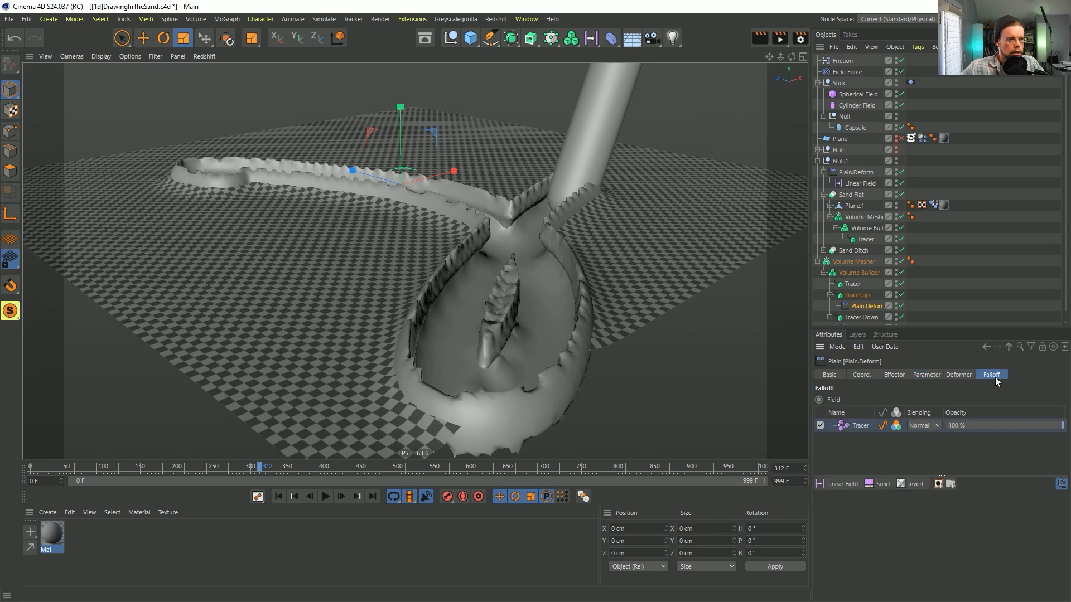
{"action": "left_click", "coordinate": [854, 428]}
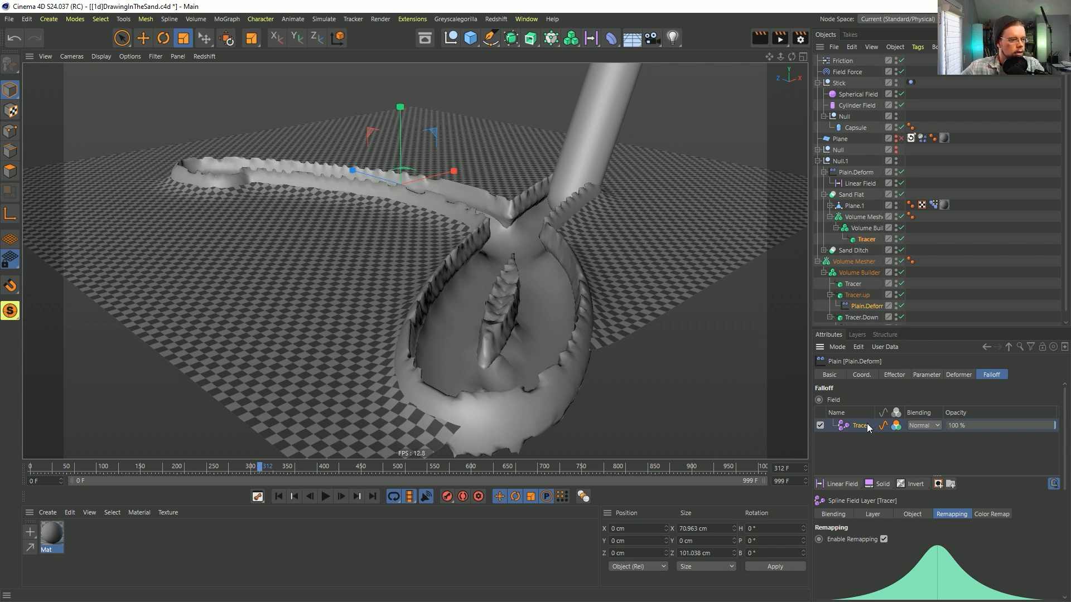
{"action": "key", "text": "Delete"}
Delete the spline field from the falloff of the Plain deformer under Tracer.Down.
{"action": "scroll", "coordinate": [871, 310], "scroll_direction": "down", "scroll_amount": 1}
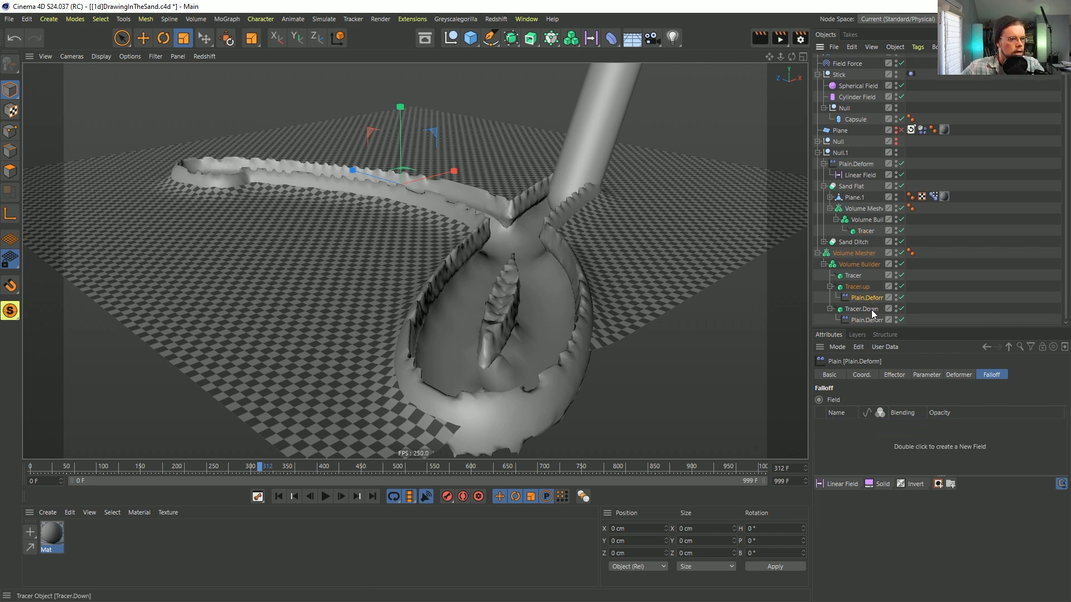
{"action": "left_click", "coordinate": [927, 374]}
{"action": "left_click", "coordinate": [867, 321]}
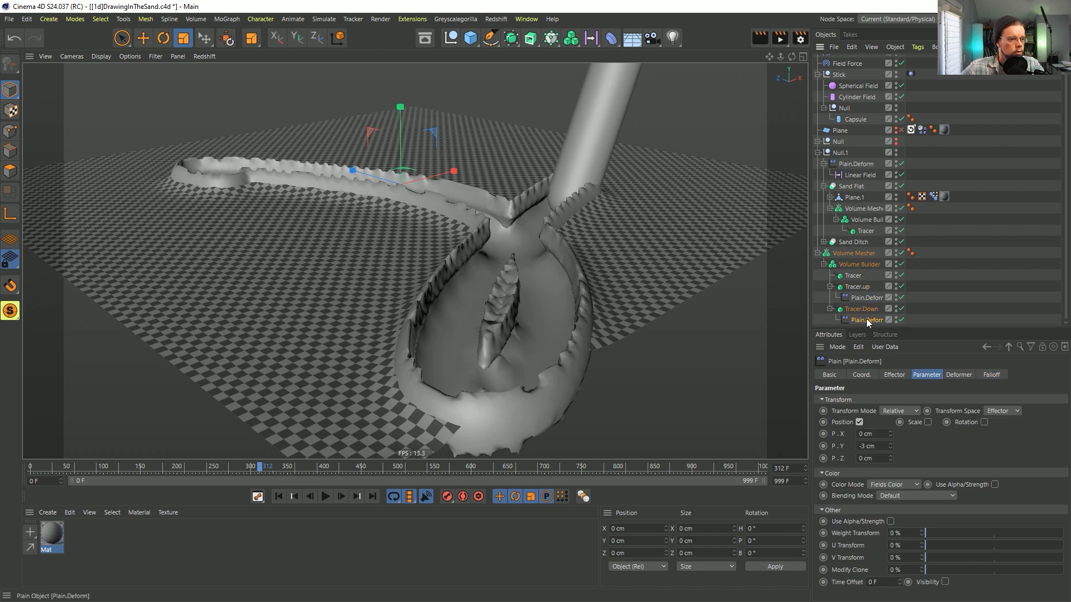
{"action": "left_click", "coordinate": [985, 376]}
{"action": "key", "text": "Delete"}
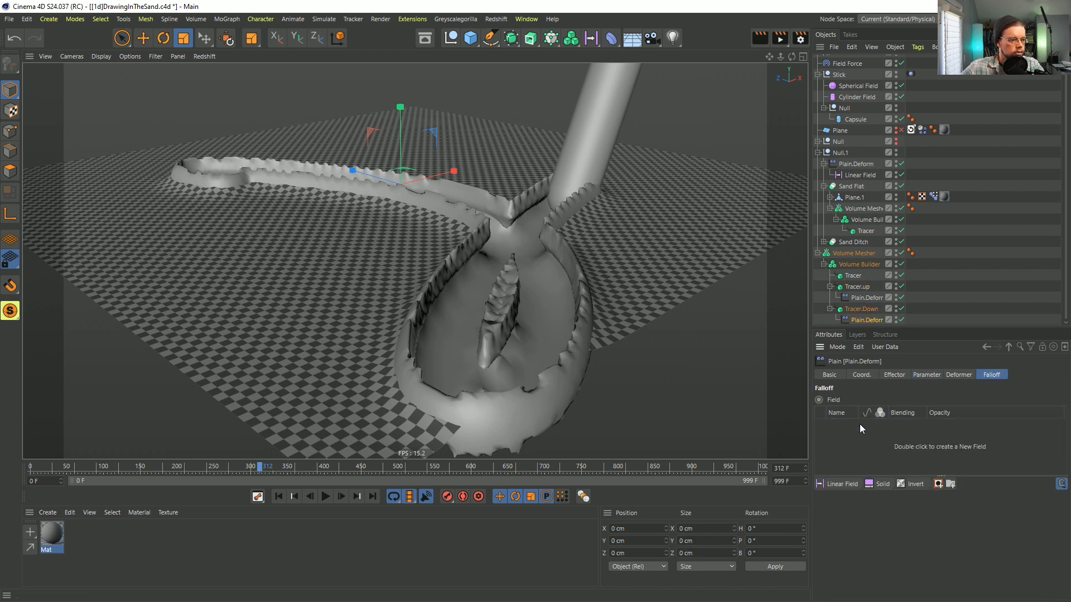
Add a Random Field to the falloff of Tracer.up's Plain deformer and set its blending to Normal.
{"action": "left_click", "coordinate": [858, 298]}
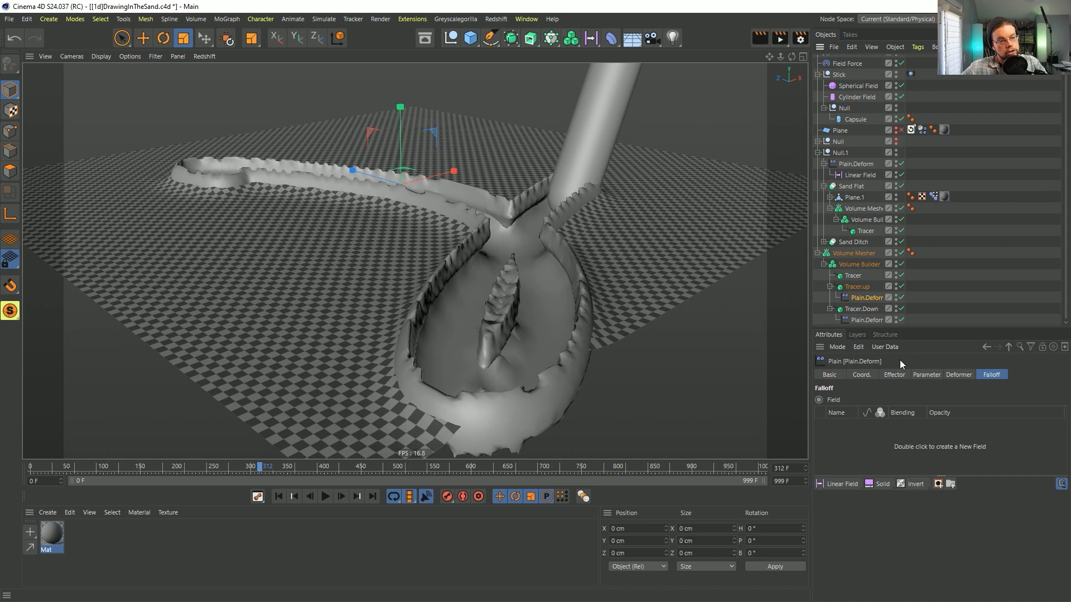
{"action": "left_click", "coordinate": [840, 484]}
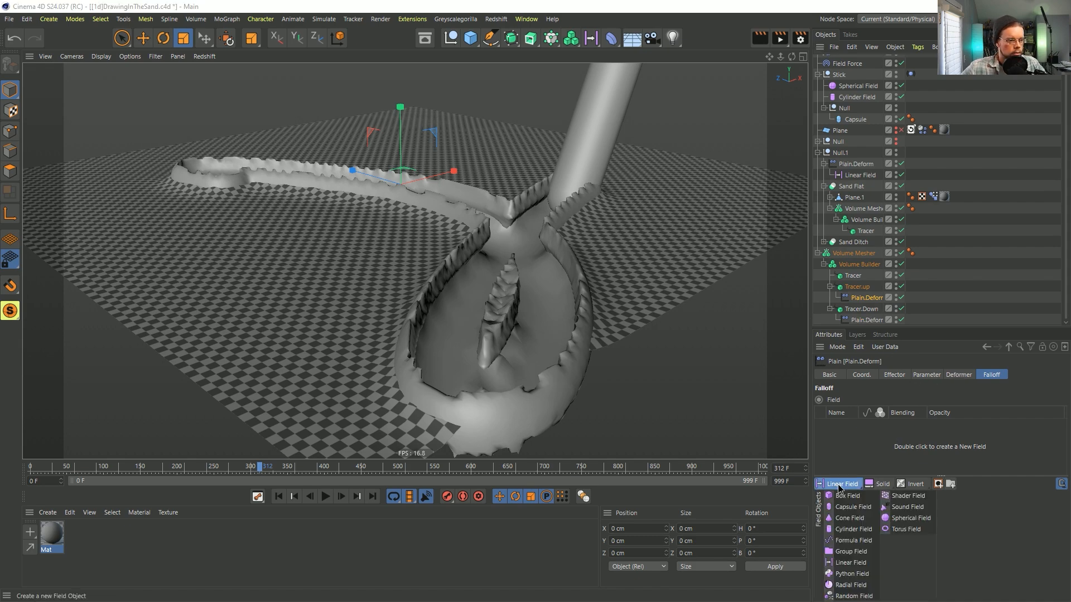
{"action": "left_click", "coordinate": [854, 597]}
{"action": "left_click_drag", "start_coordinate": [555, 289], "coordinate": [620, 269], "text": "alt"}
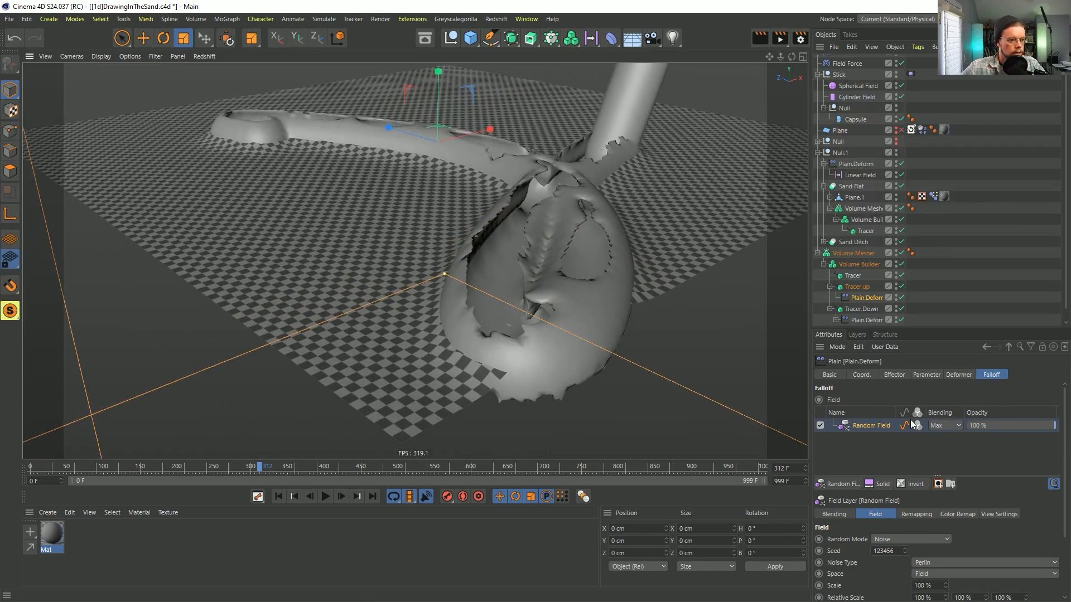
{"action": "left_click", "coordinate": [946, 426]}
{"action": "left_click", "coordinate": [942, 480]}
Disable the outer Volume Mesher and Volume Builder to expose the traced splines, and set the Random Field's noise scale to 36%.
{"action": "left_click_drag", "start_coordinate": [927, 329], "coordinate": [890, 311]}
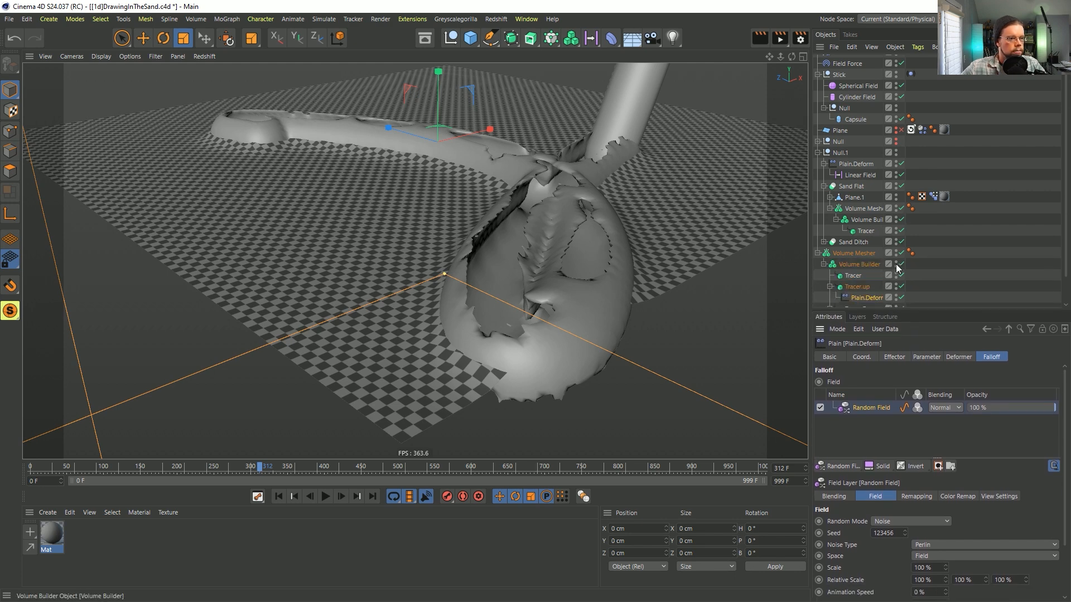
{"action": "scroll", "coordinate": [898, 269], "scroll_direction": "down", "scroll_amount": 2}
{"action": "left_click", "coordinate": [902, 235]}
{"action": "left_click", "coordinate": [901, 224]}
{"action": "left_click_drag", "start_coordinate": [603, 268], "coordinate": [484, 183], "text": "alt"}
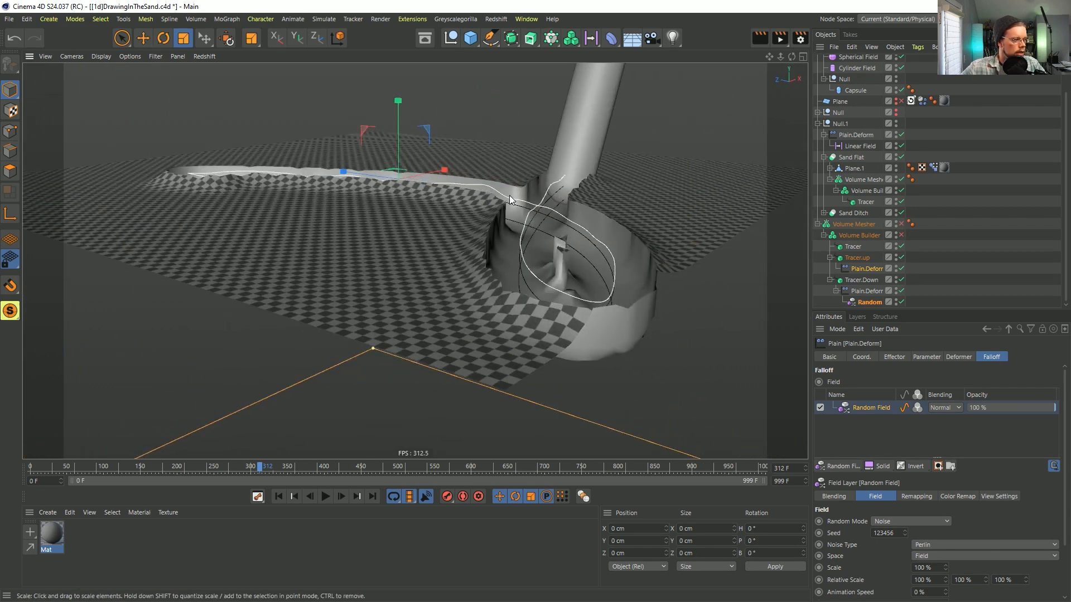
{"action": "left_click_drag", "start_coordinate": [545, 216], "coordinate": [740, 276], "text": "alt"}
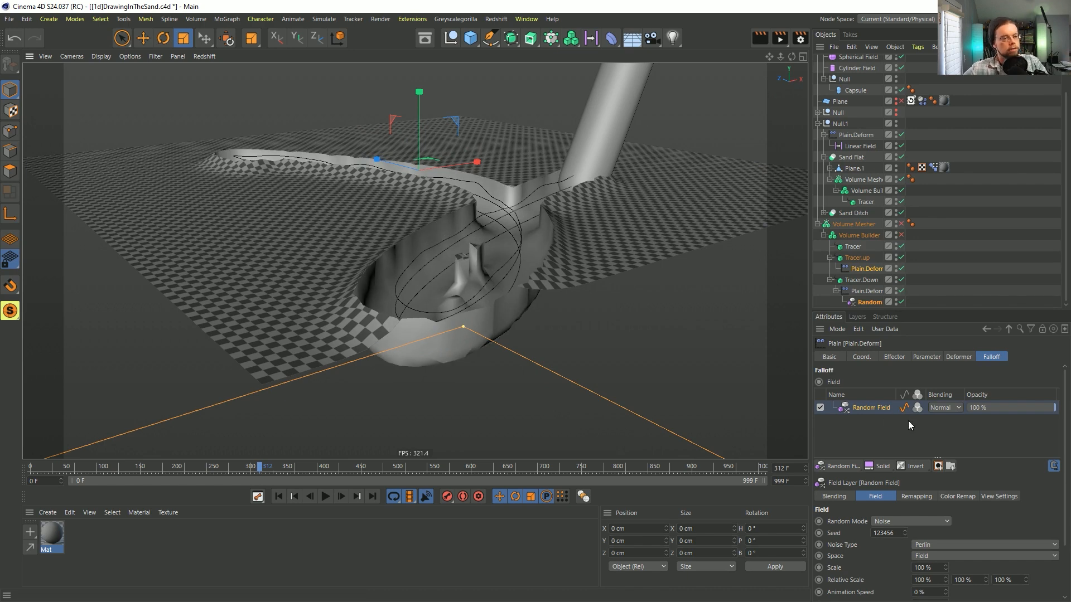
{"action": "left_click_drag", "start_coordinate": [945, 567], "coordinate": [945, 600]}
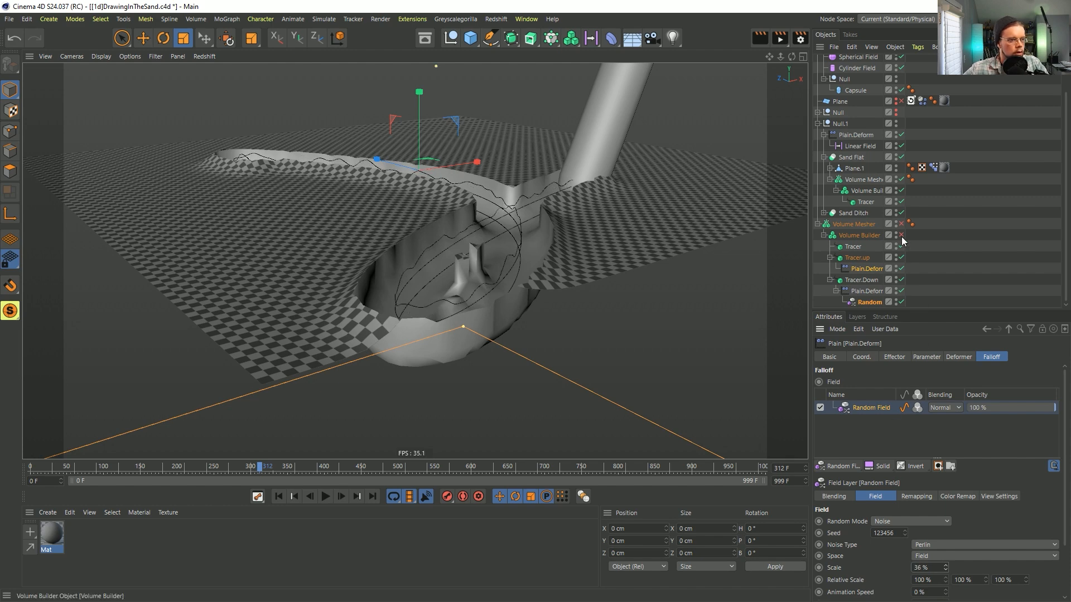
Re-enable the volume objects and set Tracer.up's radius to 4.6 cm in the Volume Builder.
{"action": "left_click_drag", "start_coordinate": [511, 253], "coordinate": [546, 276], "text": "alt"}
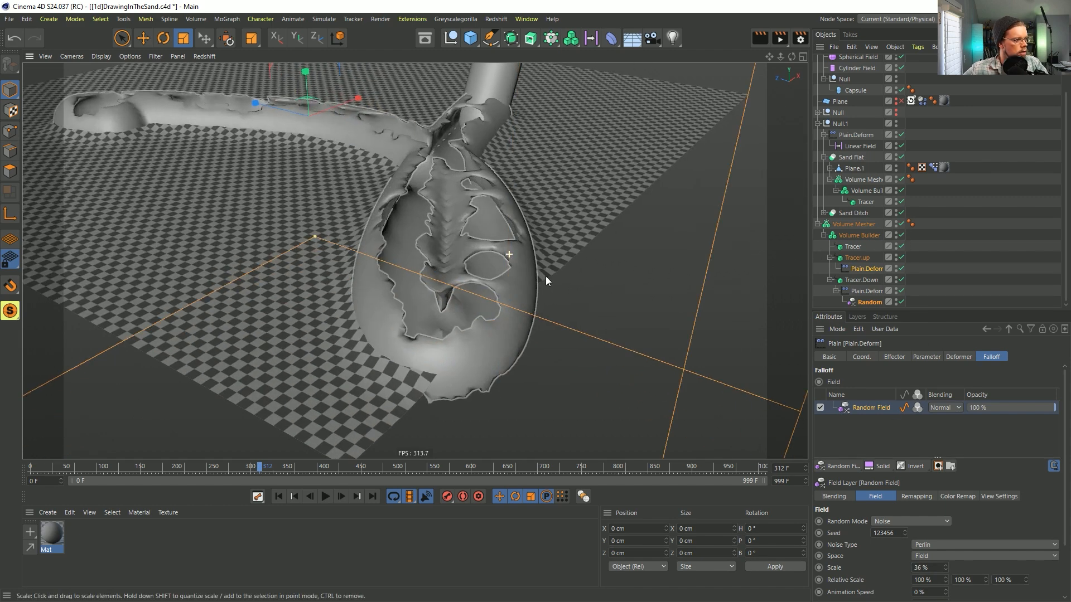
{"action": "mouse_move", "coordinate": [482, 195]}
{"action": "left_mouse_down", "text": "alt"}
{"action": "mouse_move", "coordinate": [421, 183]}
{"action": "mouse_move", "coordinate": [497, 222]}
{"action": "mouse_move", "coordinate": [492, 212]}
{"action": "left_mouse_up", "text": "alt"}
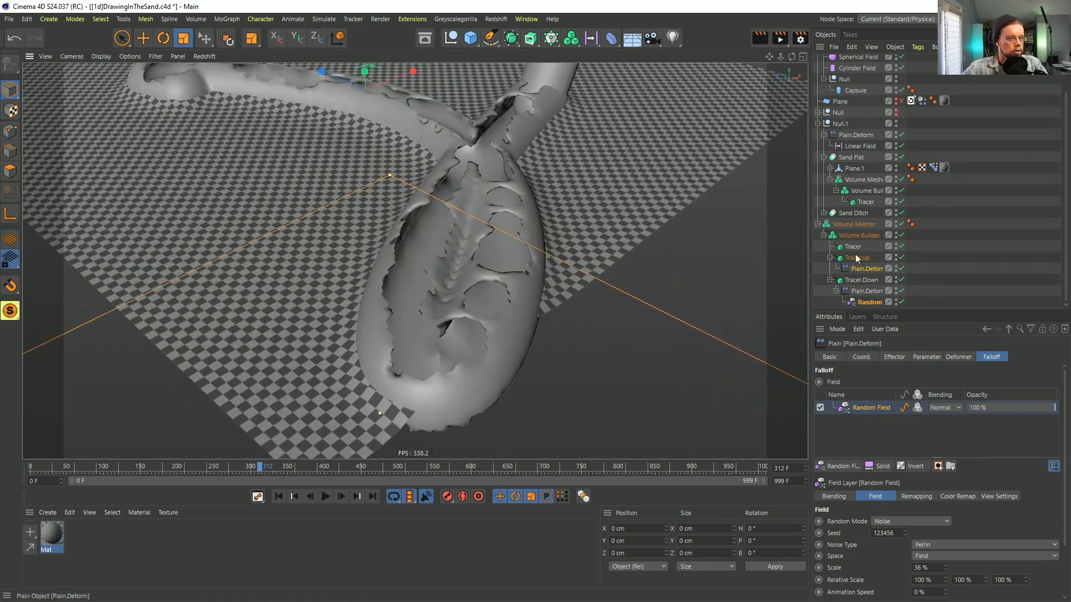
{"action": "left_click", "coordinate": [857, 236]}
{"action": "left_click", "coordinate": [864, 439]}
{"action": "left_click", "coordinate": [915, 500]}
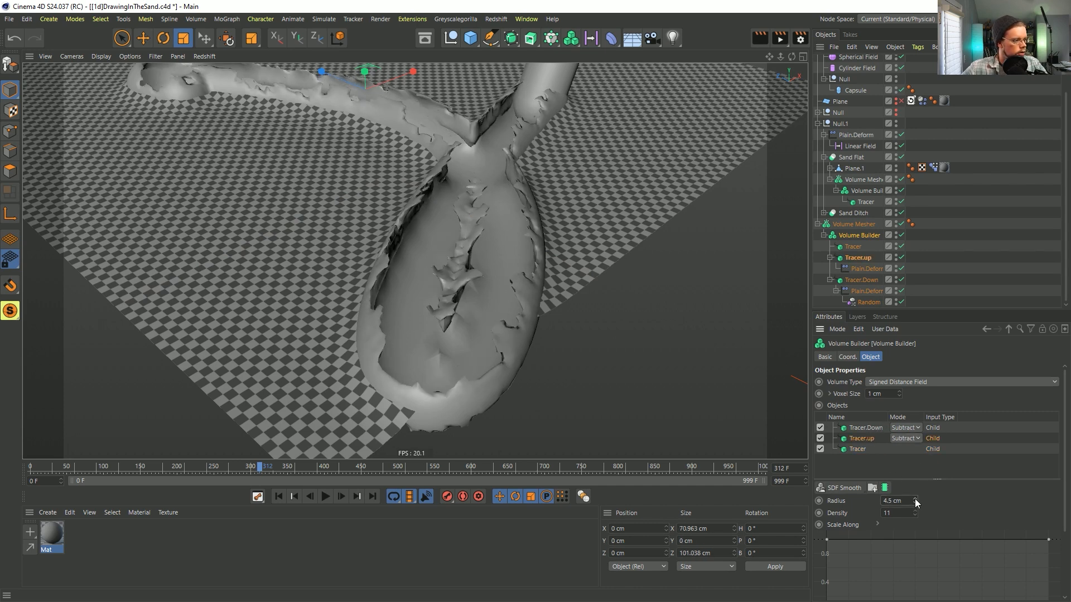
{"action": "left_click", "coordinate": [916, 500]}
{"action": "left_click_drag", "start_coordinate": [535, 329], "coordinate": [430, 246], "text": "alt"}
{"action": "left_click_drag", "start_coordinate": [350, 240], "coordinate": [290, 249], "text": "alt"}
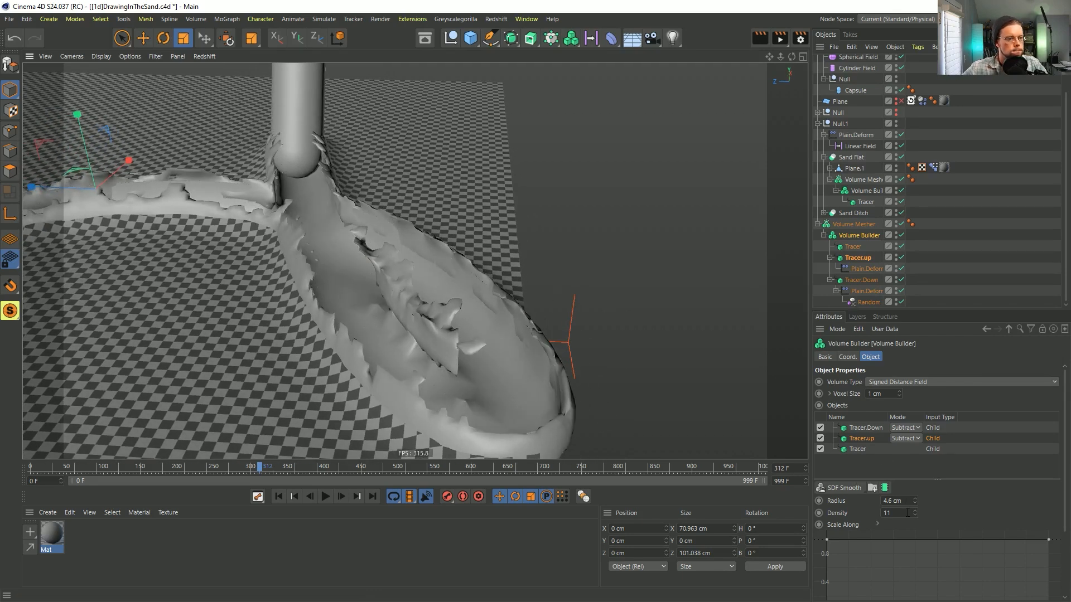
Show the mesh lines on the shaded model and set the Volume Builder's voxel size to 0.5 cm.
{"action": "mouse_move", "coordinate": [693, 378]}
{"action": "left_mouse_down", "text": "alt"}
{"action": "mouse_move", "coordinate": [485, 289]}
{"action": "mouse_move", "coordinate": [514, 296]}
{"action": "mouse_move", "coordinate": [445, 408]}
{"action": "mouse_move", "coordinate": [401, 313]}
{"action": "left_mouse_up", "text": "alt"}
{"action": "key", "text": "n"}
{"action": "key", "text": "b"}
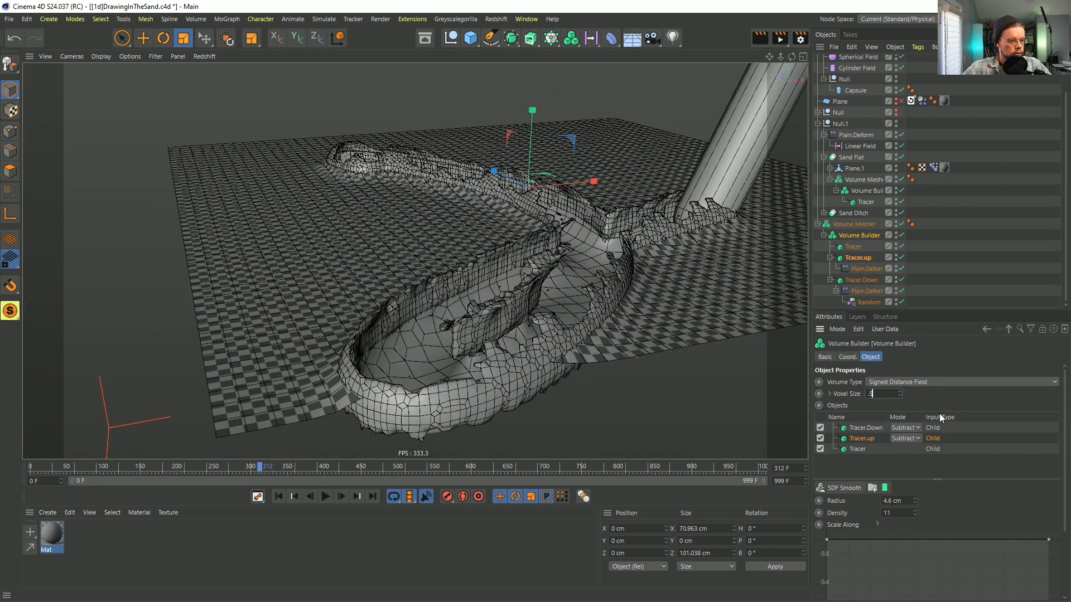
{"action": "left_click_drag", "start_coordinate": [501, 362], "coordinate": [524, 354], "text": "alt"}
{"action": "mouse_move", "coordinate": [525, 300]}
{"action": "left_mouse_down", "text": "alt"}
{"action": "mouse_move", "coordinate": [611, 279]}
{"action": "mouse_move", "coordinate": [531, 280]}
{"action": "mouse_move", "coordinate": [547, 304]}
{"action": "mouse_move", "coordinate": [513, 311]}
{"action": "left_mouse_up", "text": "alt"}
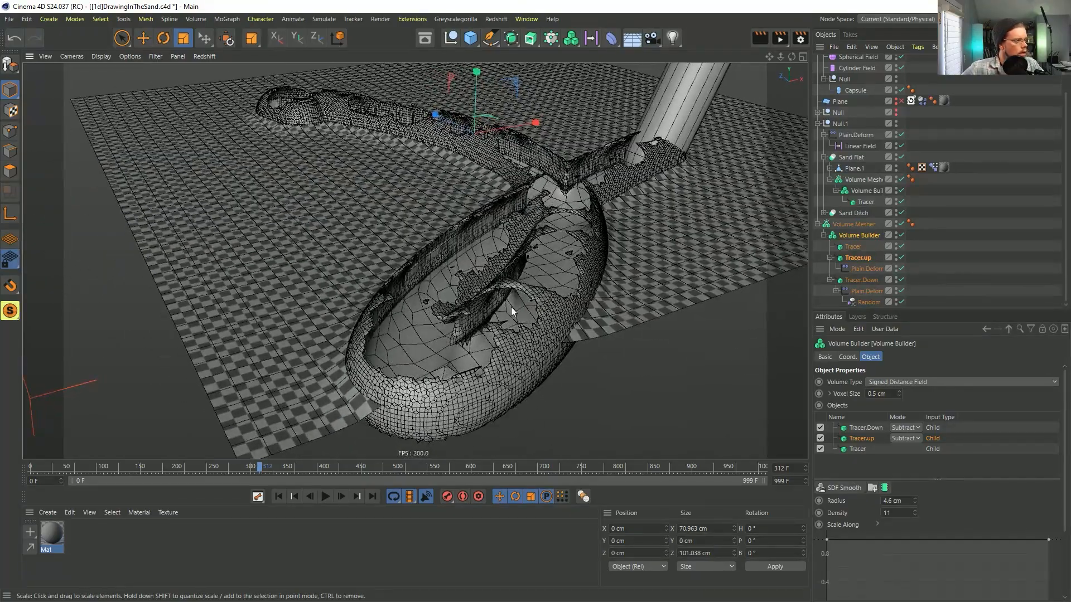
{"action": "left_click_drag", "start_coordinate": [493, 267], "coordinate": [537, 315], "text": "alt"}
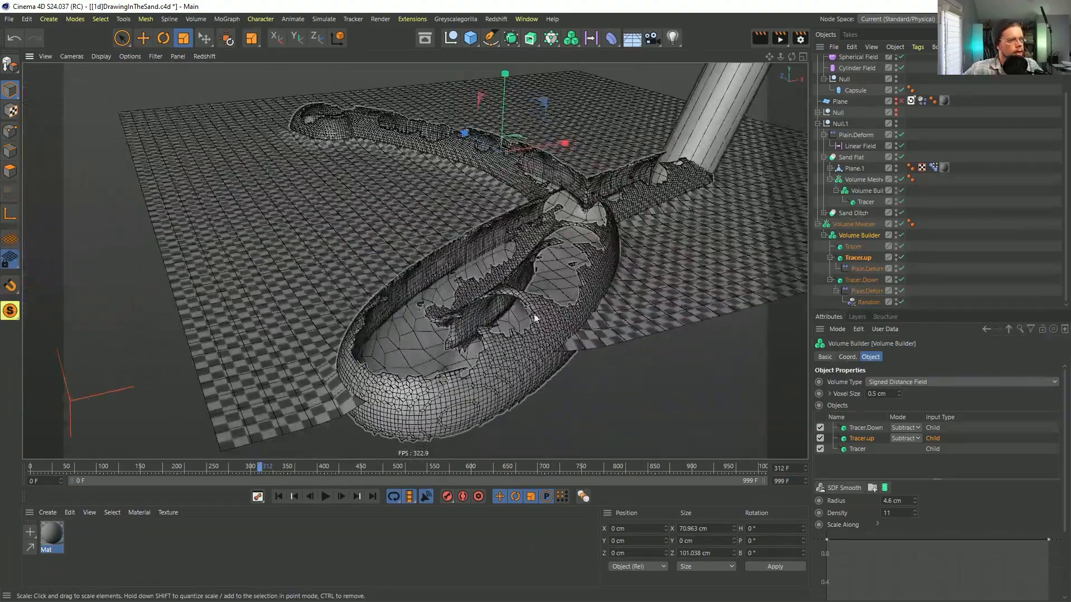
{"action": "left_click_drag", "start_coordinate": [519, 280], "coordinate": [605, 280], "text": "alt"}
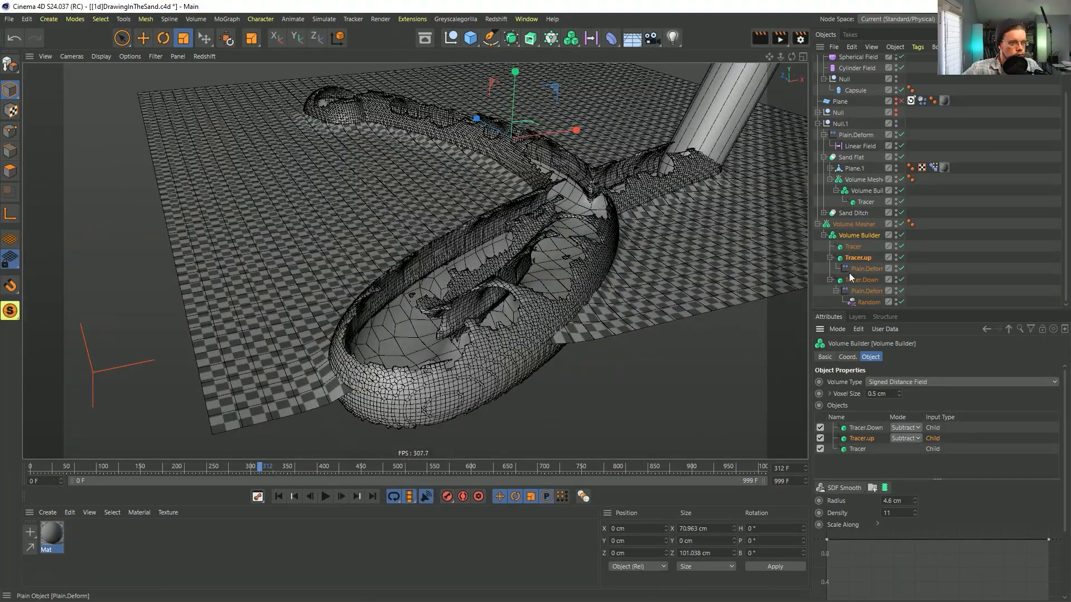
Add a Solid layer above the Random Field in Tracer.up's Plain deformer falloff, with Add blending at about 20% opacity.
{"action": "left_click", "coordinate": [864, 269]}
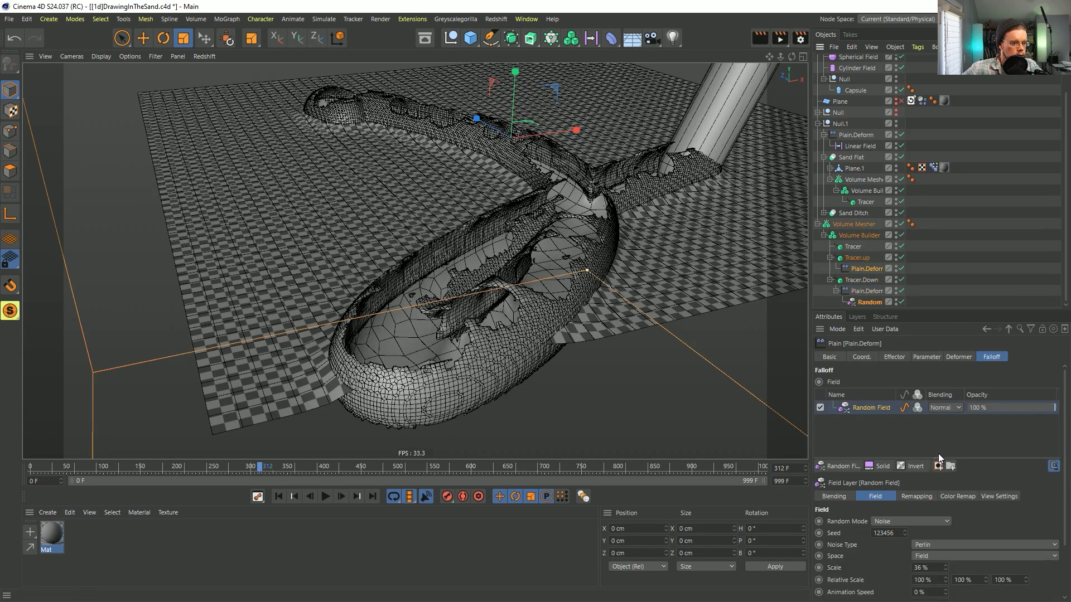
{"action": "left_click", "coordinate": [926, 357]}
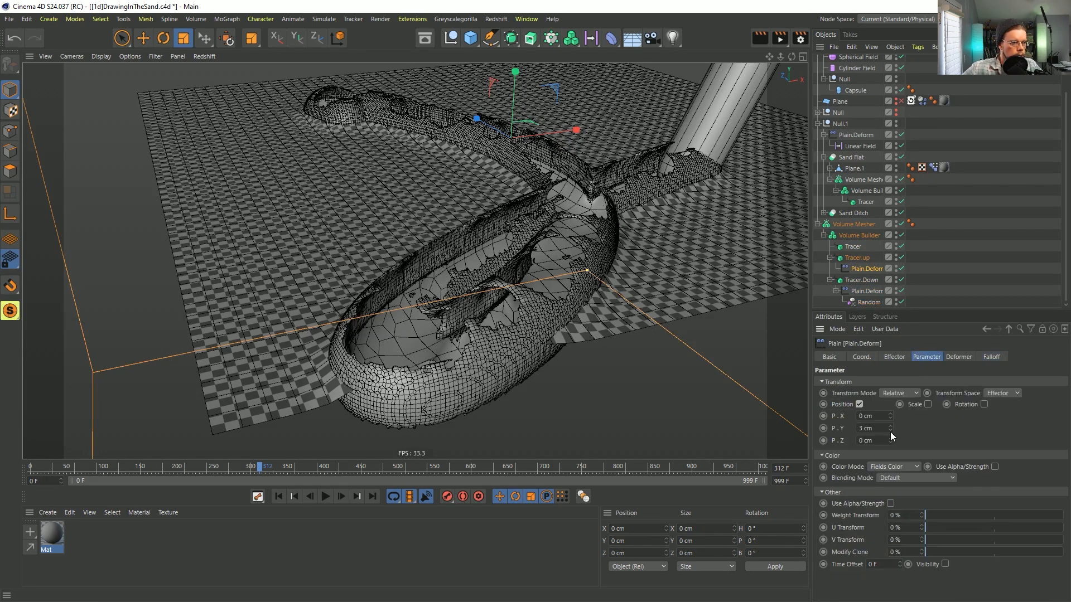
{"action": "left_click", "coordinate": [991, 358]}
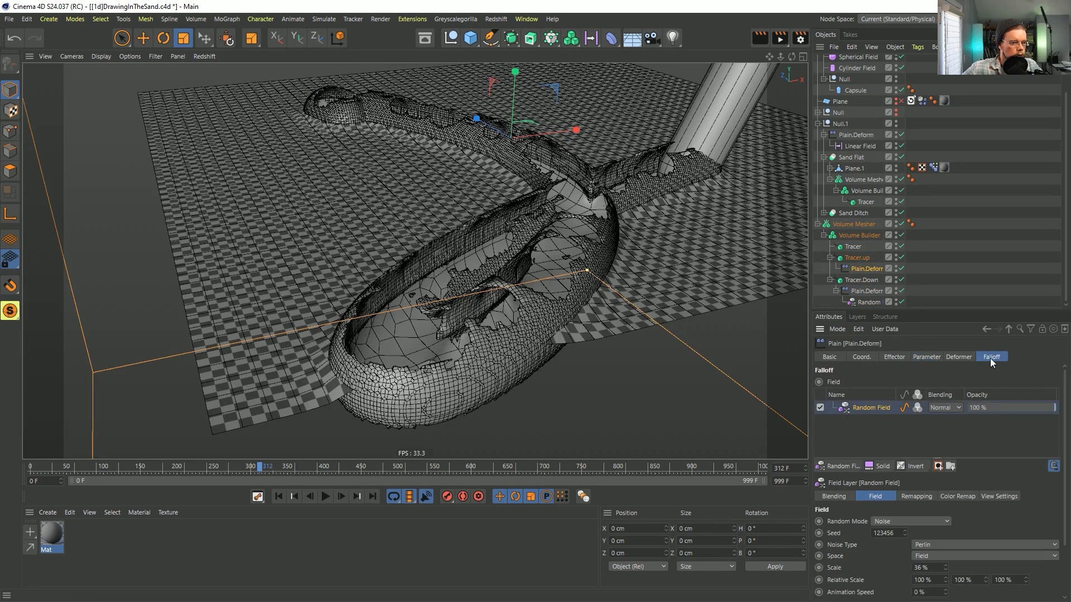
{"action": "left_click", "coordinate": [882, 465]}
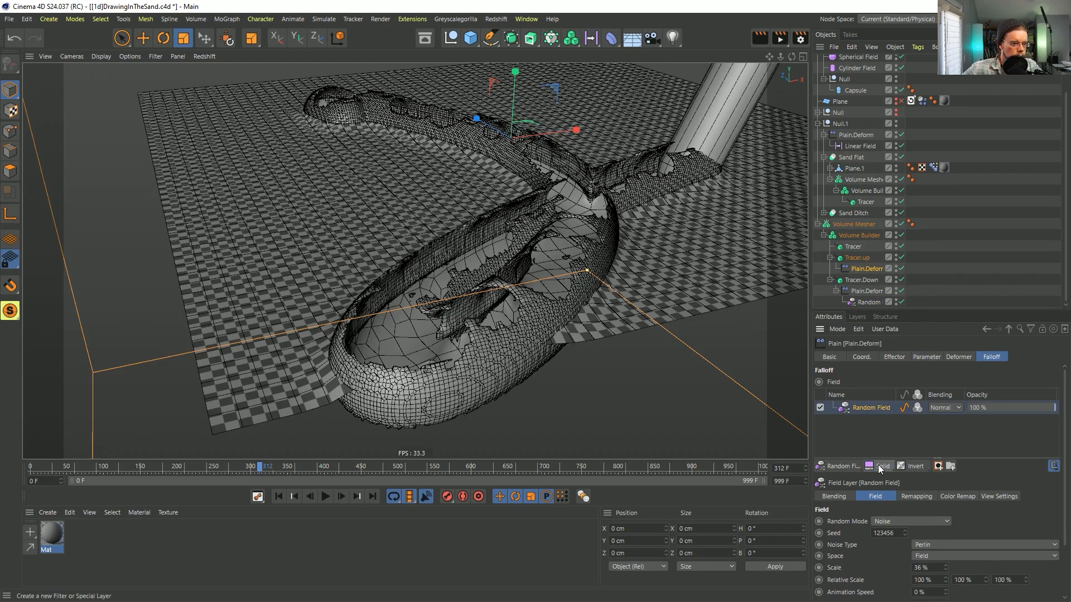
{"action": "left_click", "coordinate": [946, 408]}
{"action": "left_click", "coordinate": [943, 507]}
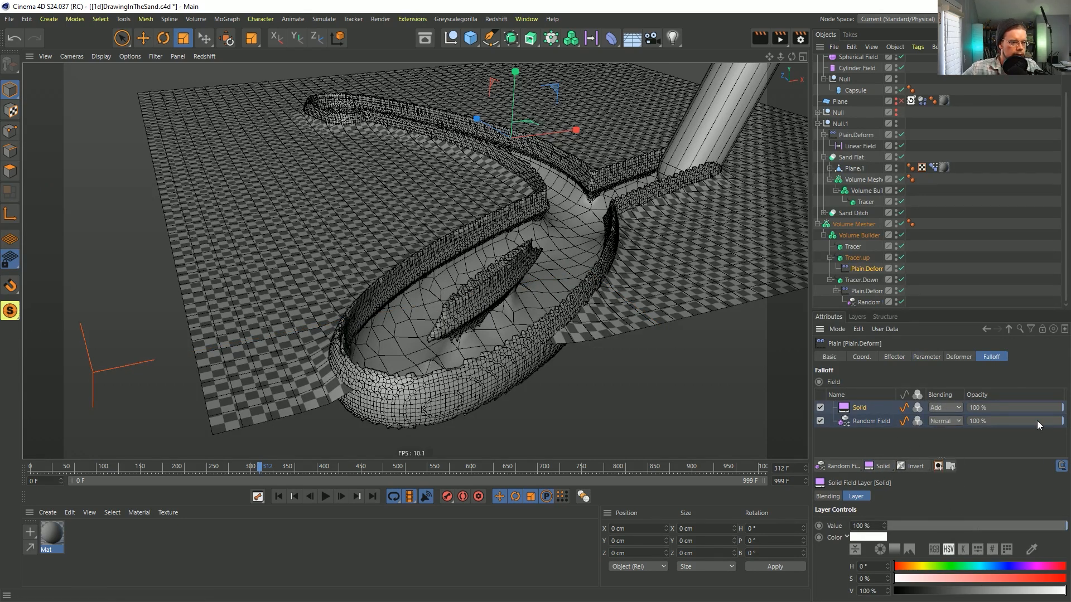
{"action": "left_click_drag", "start_coordinate": [1052, 412], "coordinate": [975, 412]}
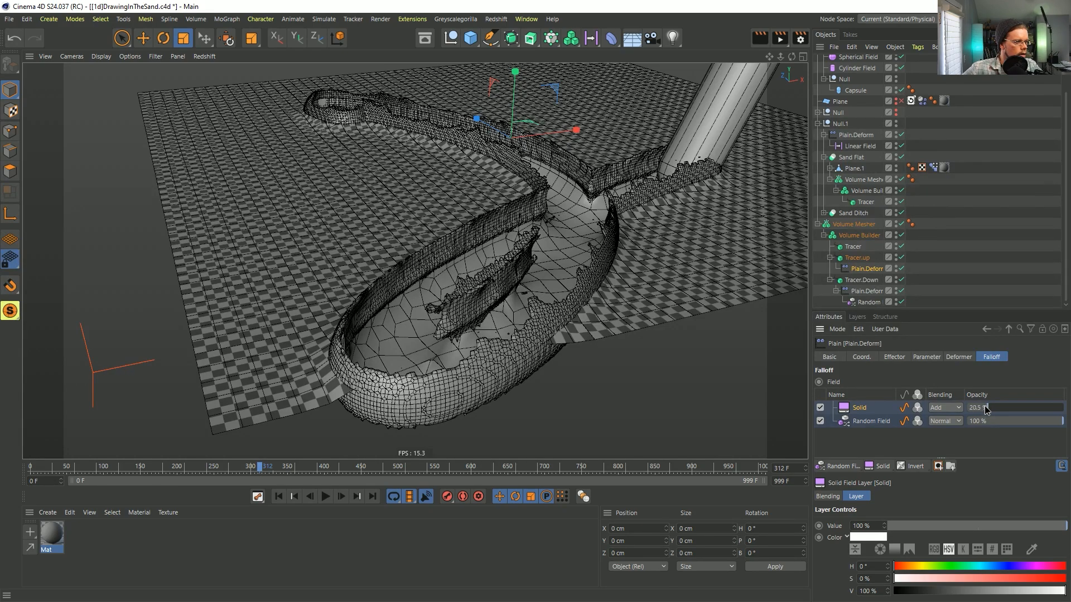
{"action": "left_click_drag", "start_coordinate": [490, 308], "coordinate": [617, 275], "text": "alt"}
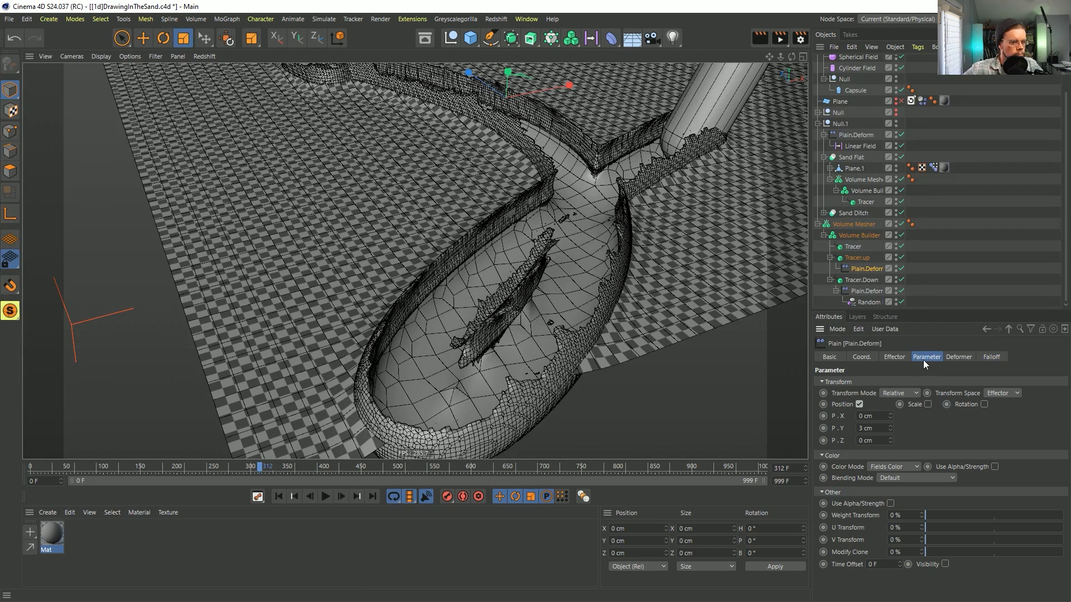
Return the animation to its first frame and save the scene.
{"action": "left_click", "coordinate": [860, 236]}
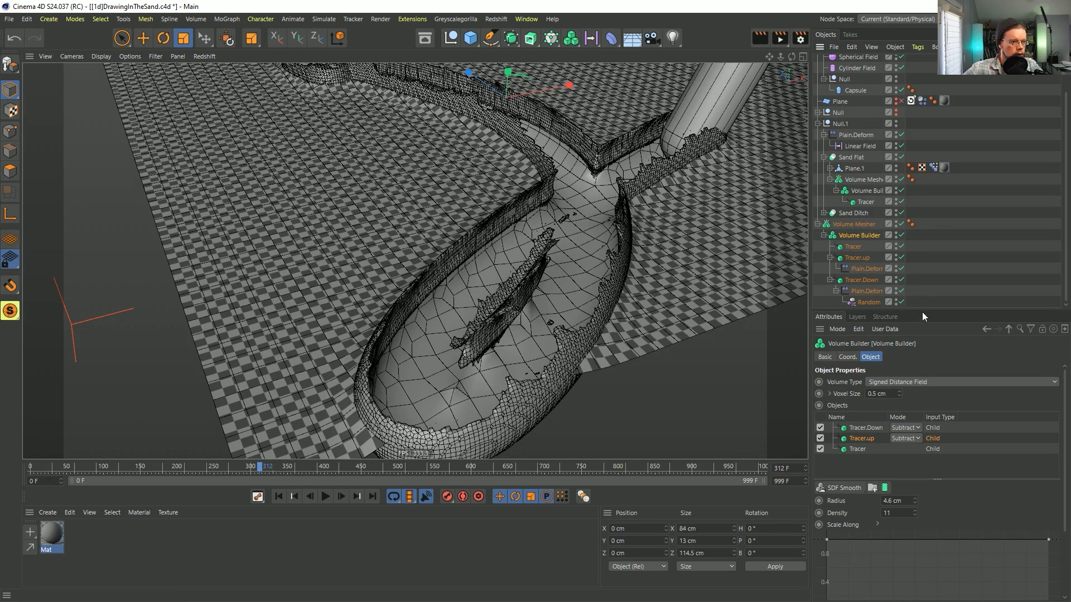
{"action": "left_click_drag", "start_coordinate": [922, 309], "coordinate": [922, 200]}
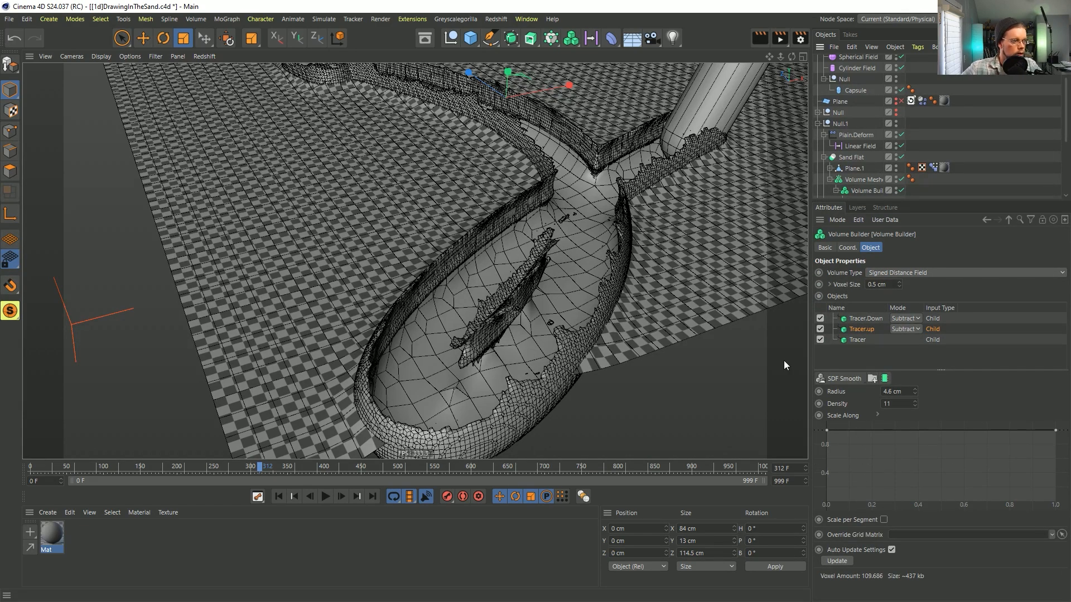
{"action": "left_click_drag", "start_coordinate": [725, 167], "coordinate": [457, 357], "text": "alt"}
{"action": "left_click", "coordinate": [279, 497]}
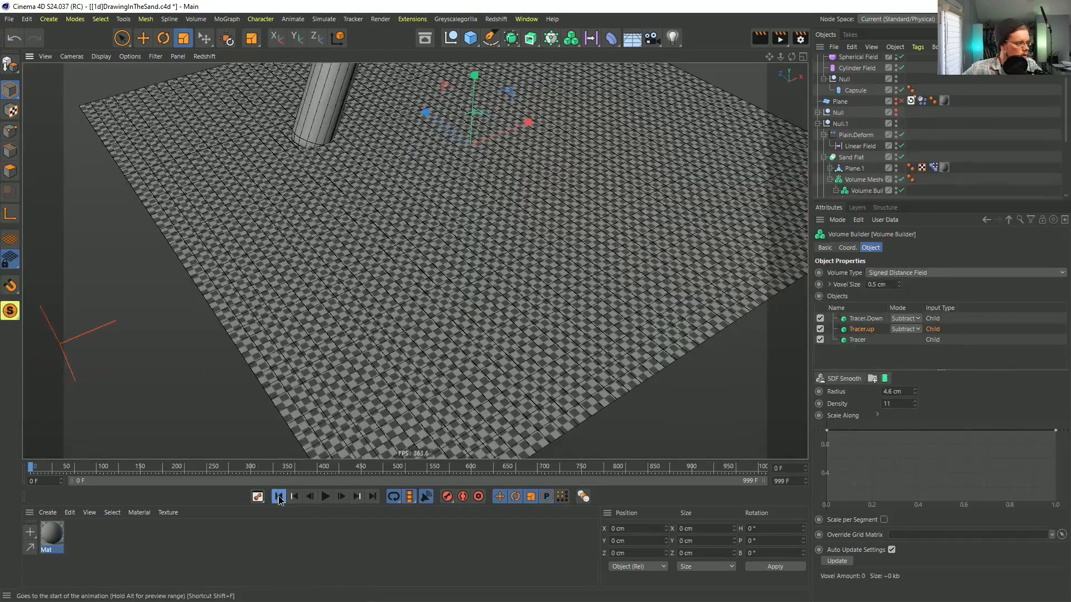
{"action": "left_click_drag", "start_coordinate": [394, 241], "coordinate": [485, 327], "text": "alt"}
{"action": "key", "text": "ctrl+s"}
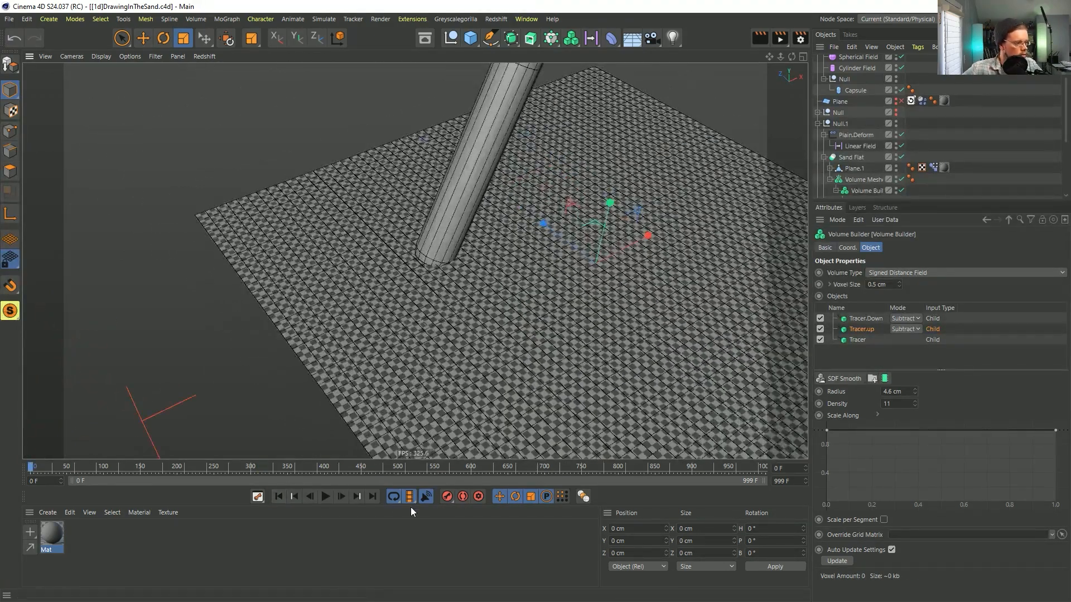
Play the animation to about frame 128 and examine the carved groove's mesh edges up close.
{"action": "left_click", "coordinate": [326, 496]}
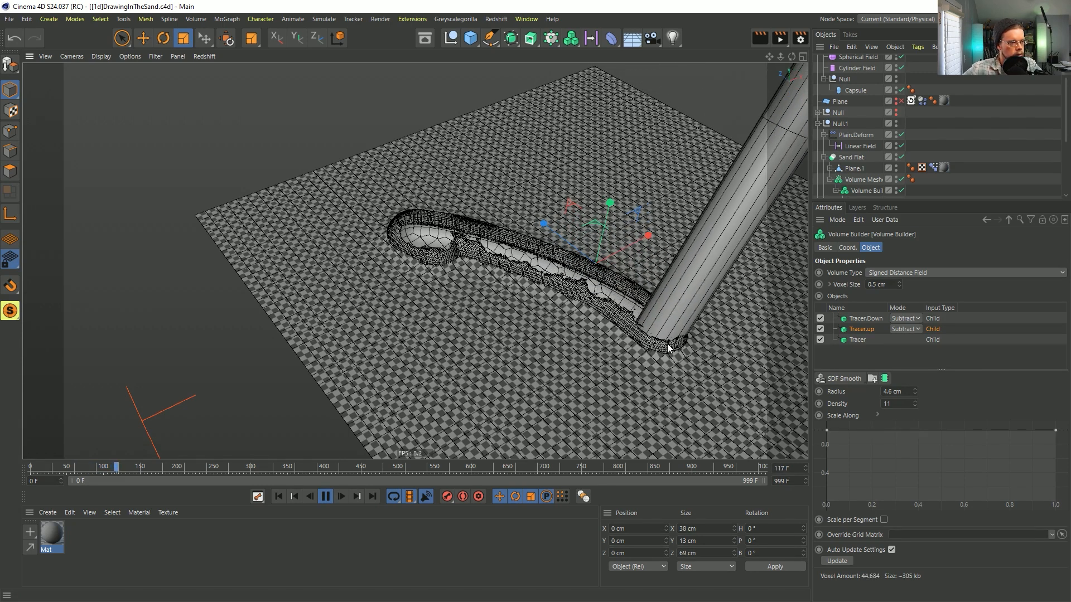
{"action": "left_click", "coordinate": [329, 497]}
{"action": "left_click_drag", "start_coordinate": [577, 349], "coordinate": [775, 302], "text": "alt"}
{"action": "right_click_drag", "start_coordinate": [414, 258], "coordinate": [621, 296], "text": "alt"}
{"action": "left_click_drag", "start_coordinate": [556, 316], "coordinate": [536, 270], "text": "alt"}
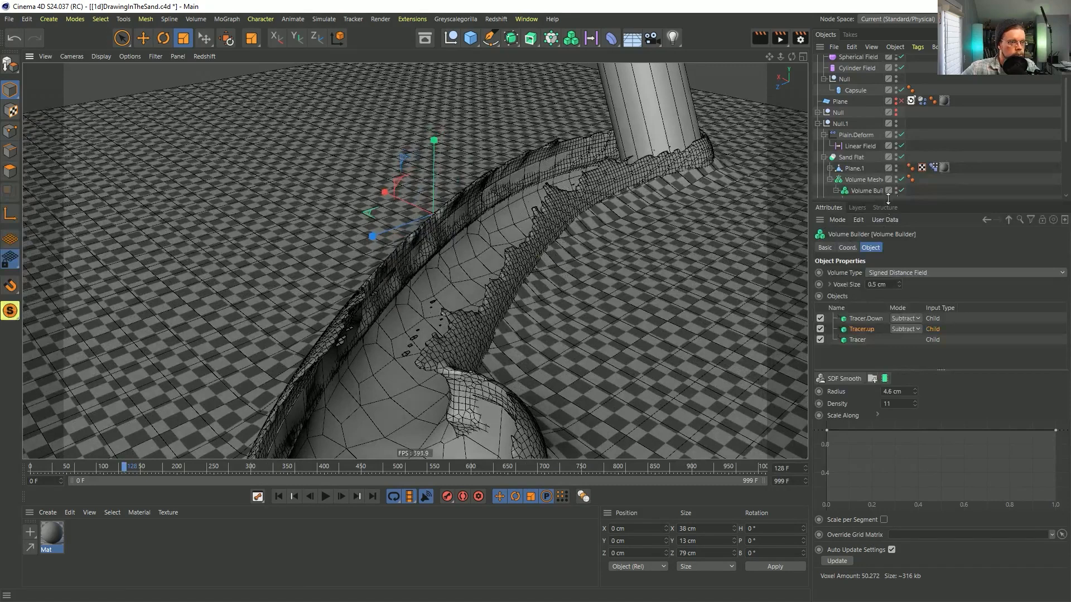
Set the Tracer's radius in the groove's Volume Builder to 6.3 cm and inspect the thicker sand rim.
{"action": "left_click", "coordinate": [873, 181]}
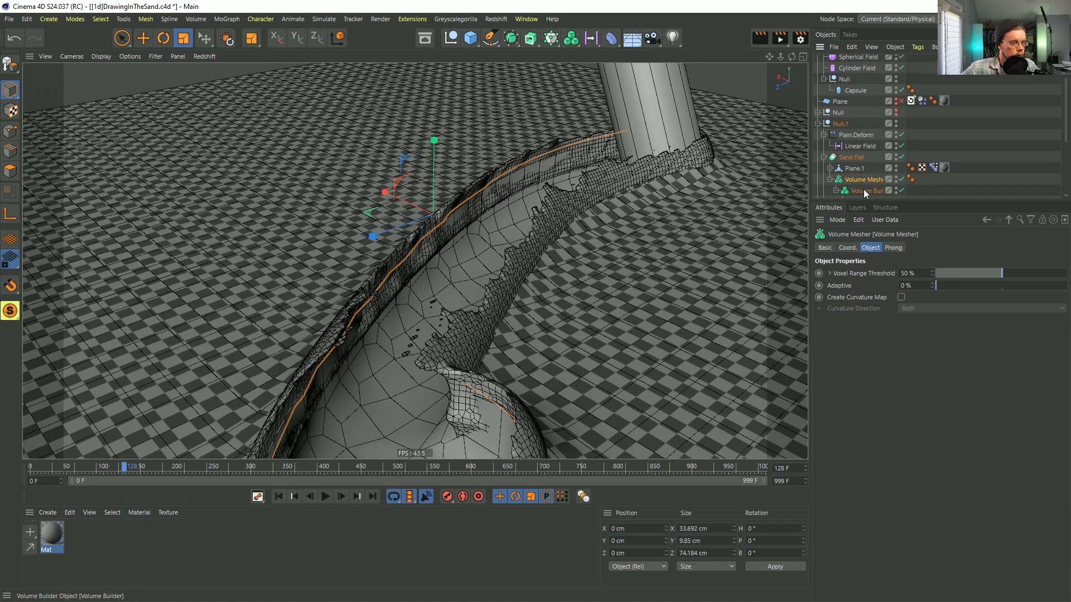
{"action": "left_click_drag", "start_coordinate": [872, 200], "coordinate": [872, 338]}
{"action": "left_click", "coordinate": [859, 263]}
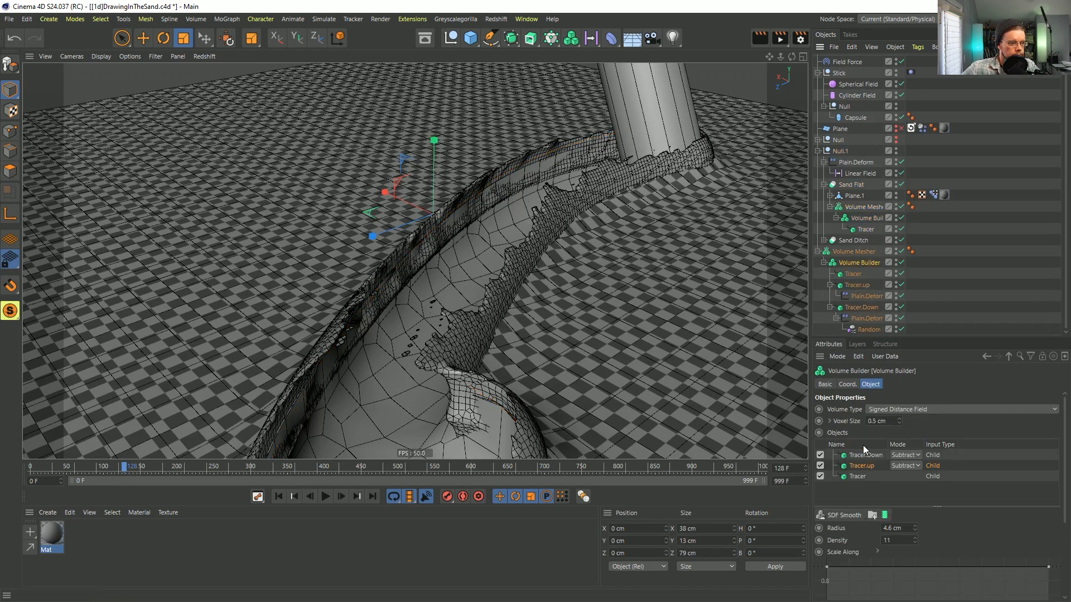
{"action": "left_click", "coordinate": [856, 477]}
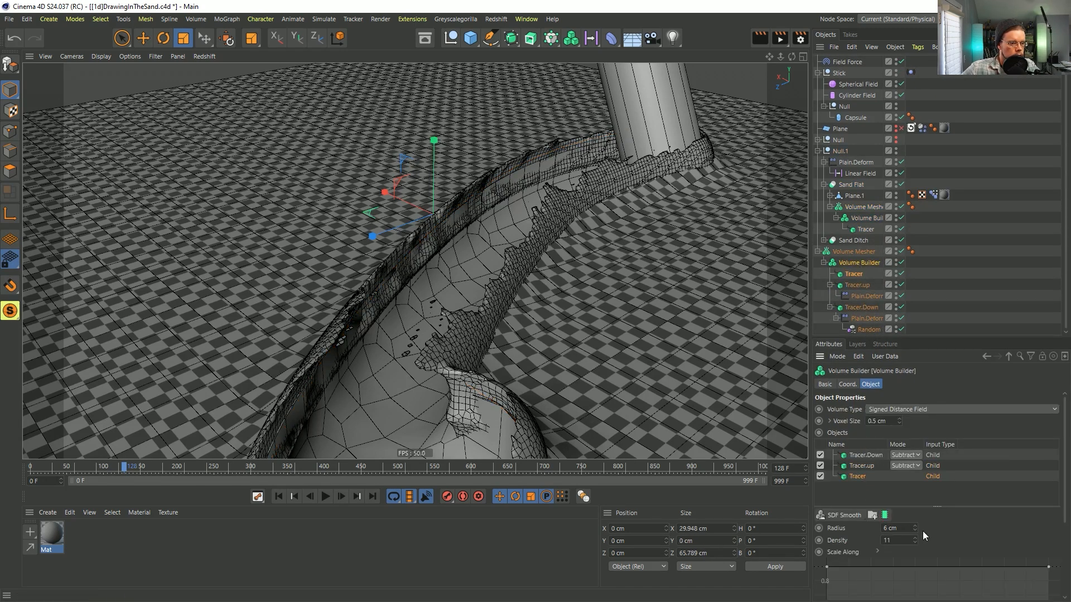
{"action": "left_click_drag", "start_coordinate": [915, 527], "coordinate": [915, 522]}
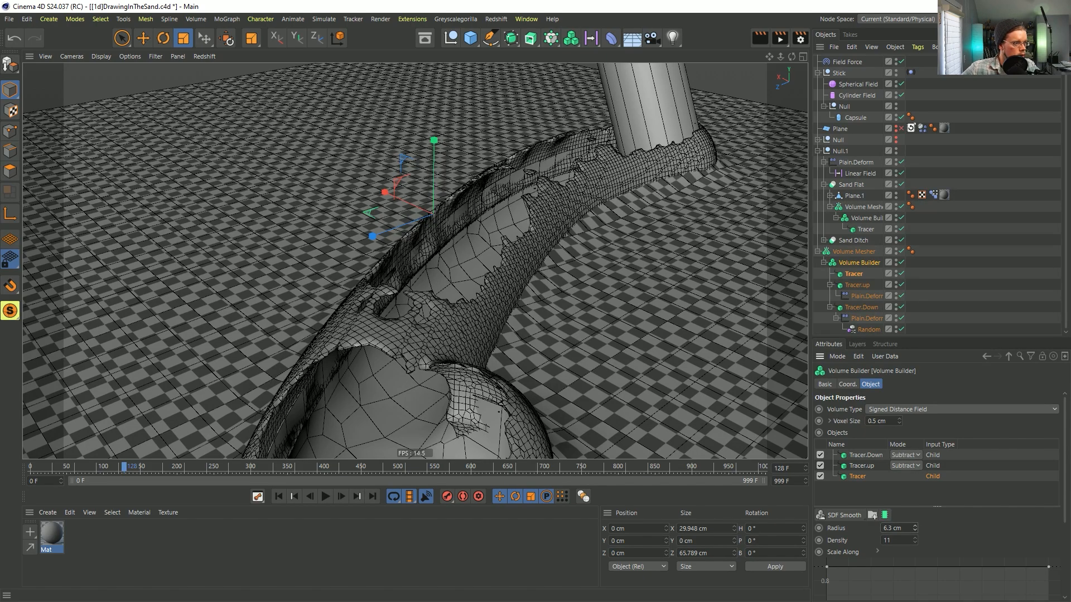
{"action": "left_click_drag", "start_coordinate": [413, 386], "coordinate": [446, 390], "text": "alt"}
Try different Y positions for Tracer.up's Plain deformer, settle on 4 cm and inspect the rim from several sides.
{"action": "left_click", "coordinate": [855, 285]}
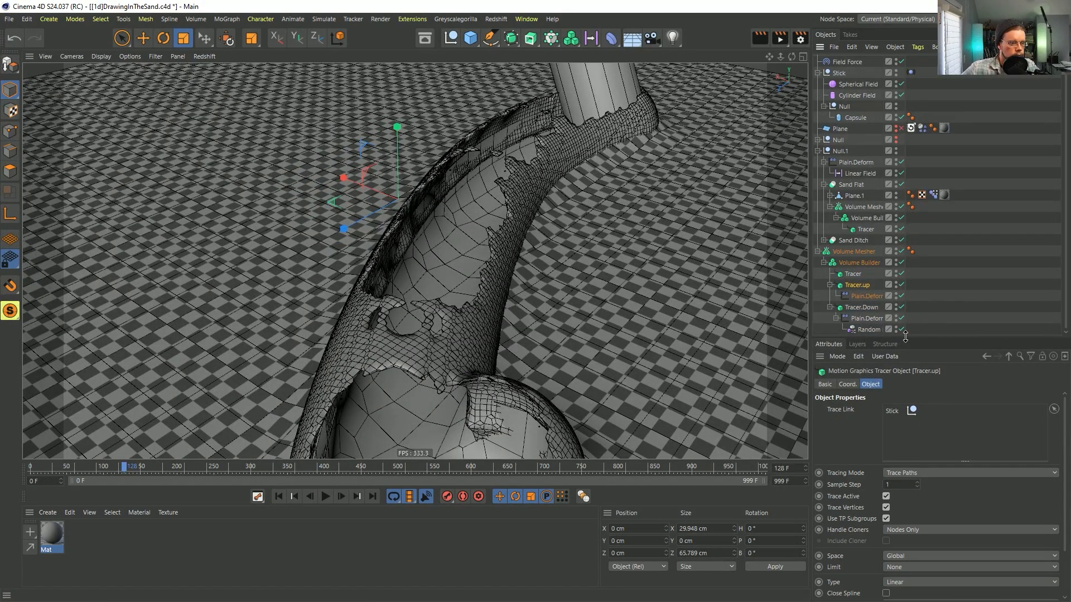
{"action": "left_click_drag", "start_coordinate": [905, 338], "coordinate": [913, 310]}
{"action": "left_click", "coordinate": [865, 296]}
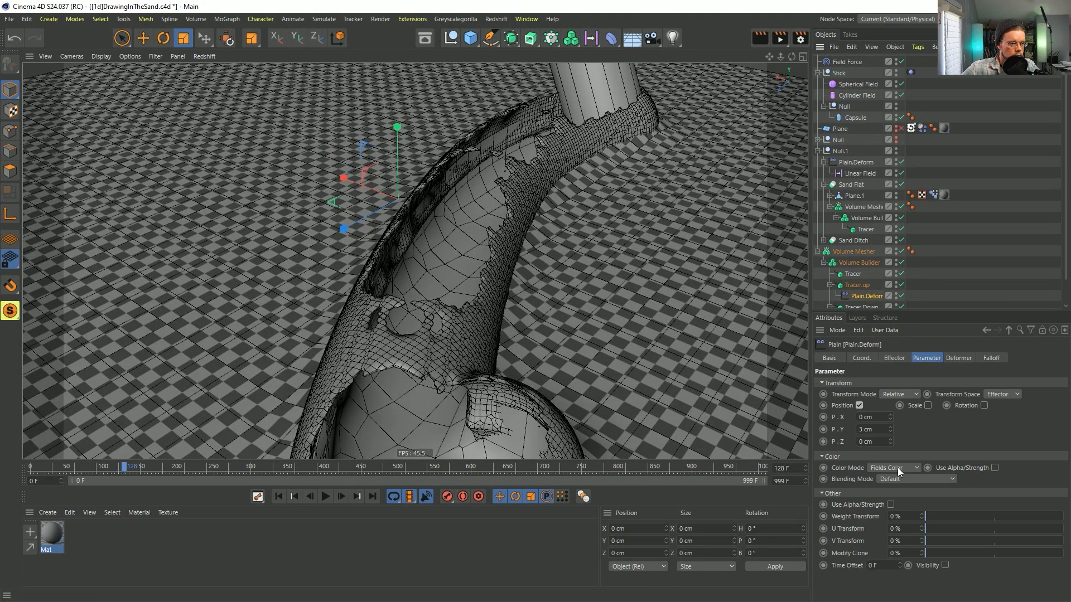
{"action": "left_click", "coordinate": [890, 428]}
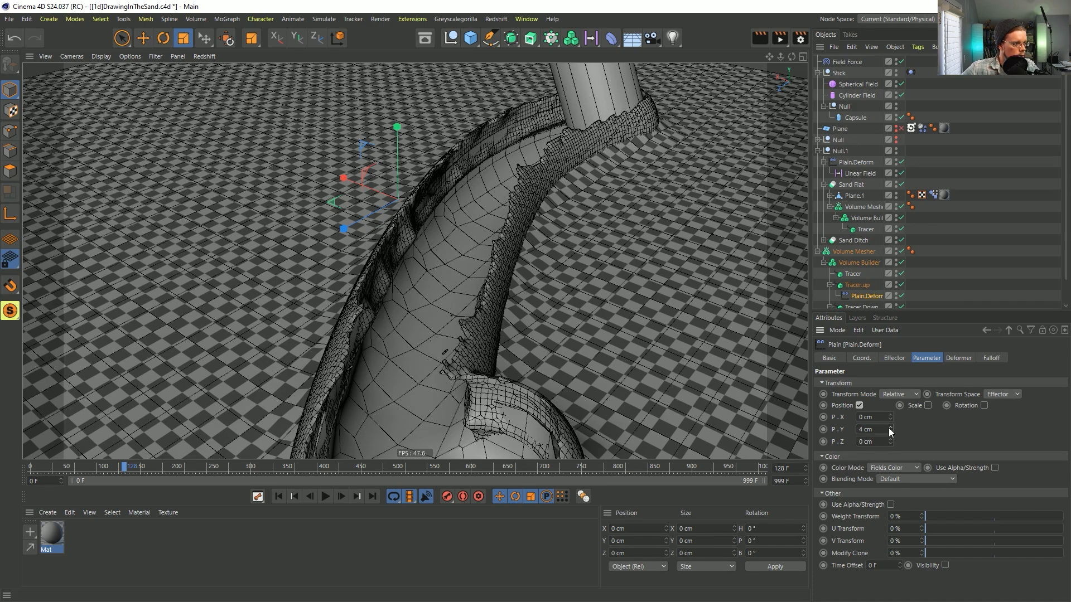
{"action": "left_click", "coordinate": [890, 428]}
{"action": "left_click_drag", "start_coordinate": [504, 296], "coordinate": [501, 296], "text": "alt"}
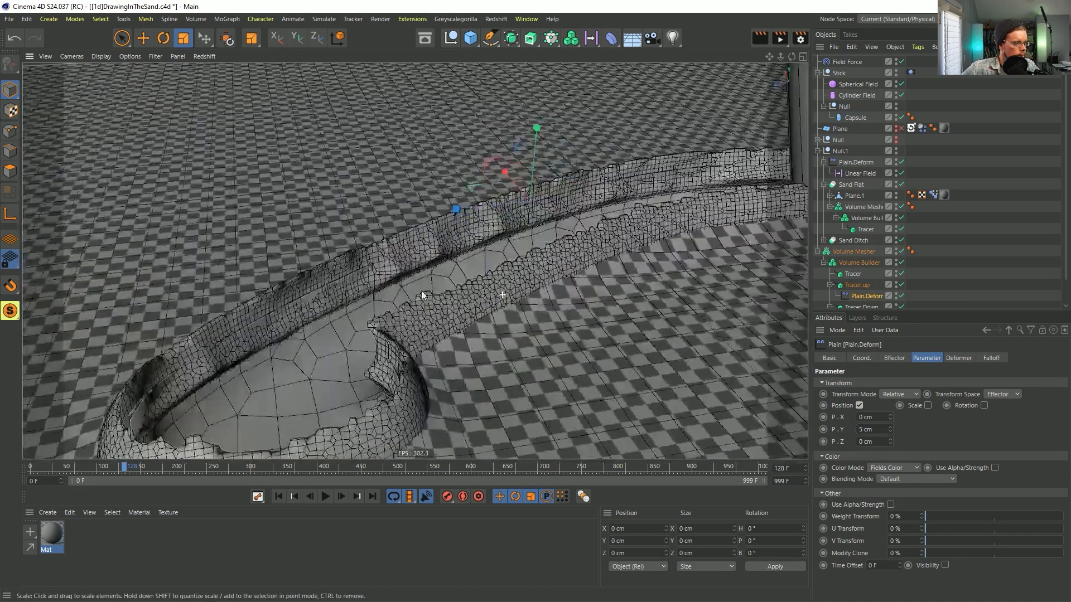
{"action": "key", "text": "ctrl+z"}
{"action": "left_click", "coordinate": [891, 433]}
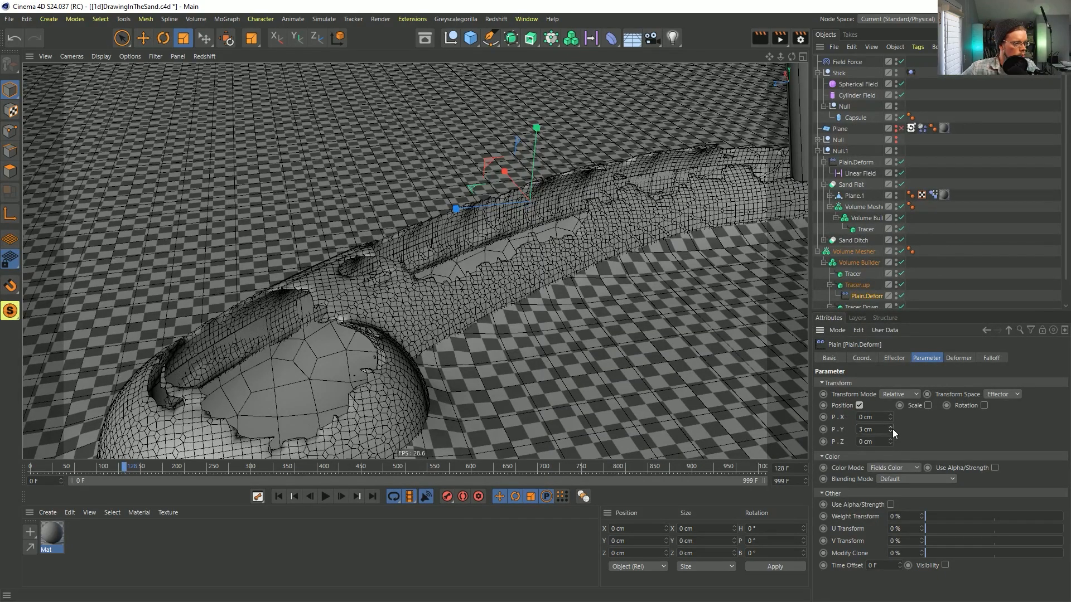
{"action": "left_click", "coordinate": [891, 429]}
{"action": "left_click_drag", "start_coordinate": [432, 262], "coordinate": [314, 262], "text": "alt"}
{"action": "scroll", "coordinate": [314, 262], "scroll_direction": "down", "scroll_amount": 4}
{"action": "left_click_drag", "start_coordinate": [402, 301], "coordinate": [296, 251], "text": "alt"}
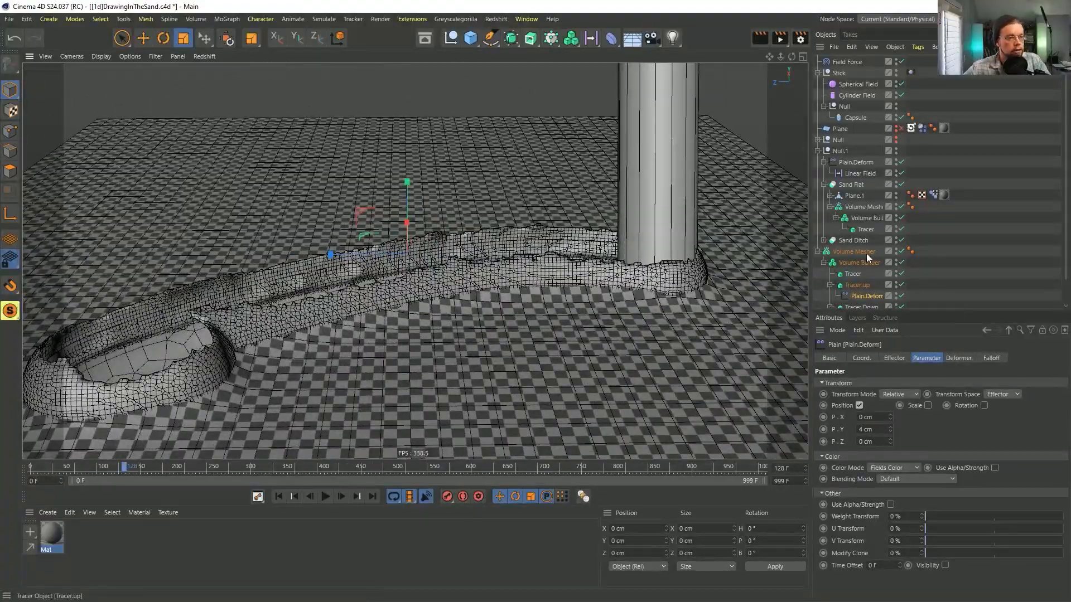
Select the groove's Volume Builder and save the scene.
{"action": "left_click", "coordinate": [852, 263]}
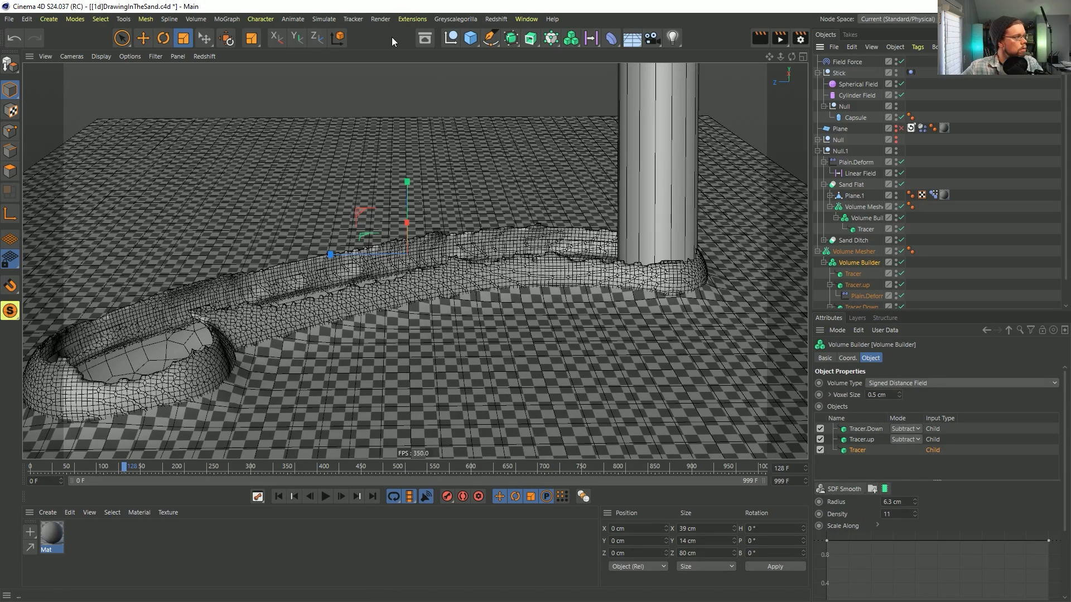
{"action": "key", "text": "ctrl+s"}
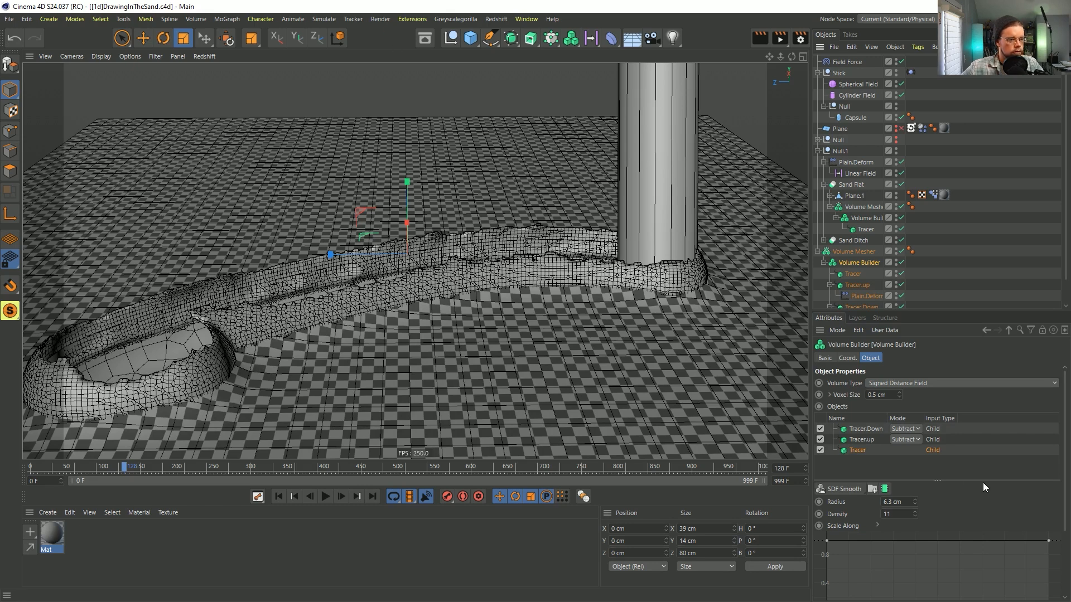
{"action": "left_click", "coordinate": [848, 490]}
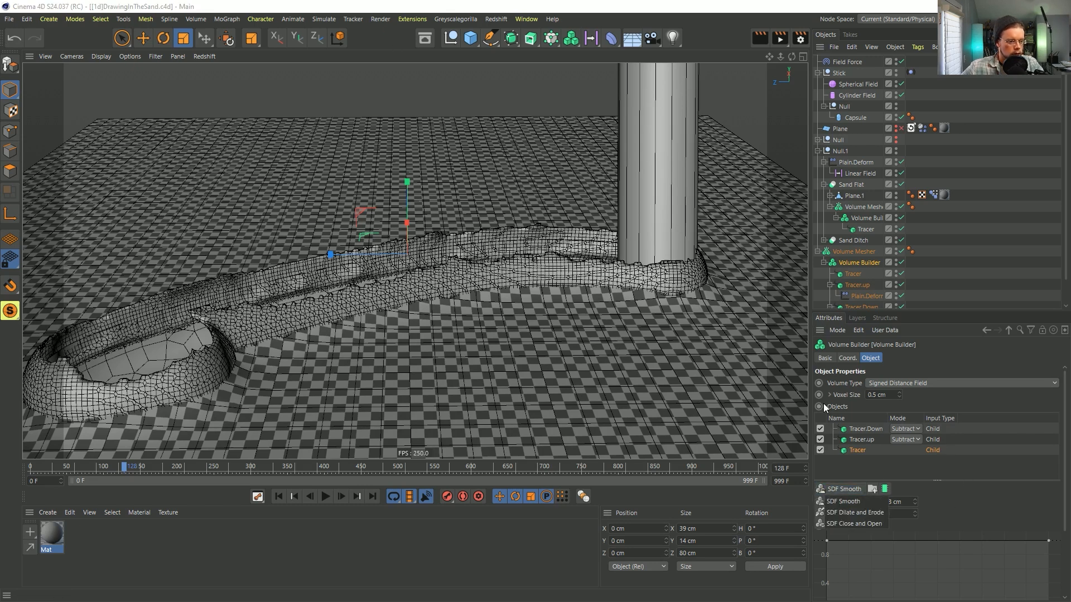
Create a Group Field and add it above Tracer.Down in the Volume Builder's object list.
{"action": "left_click", "coordinate": [593, 38]}
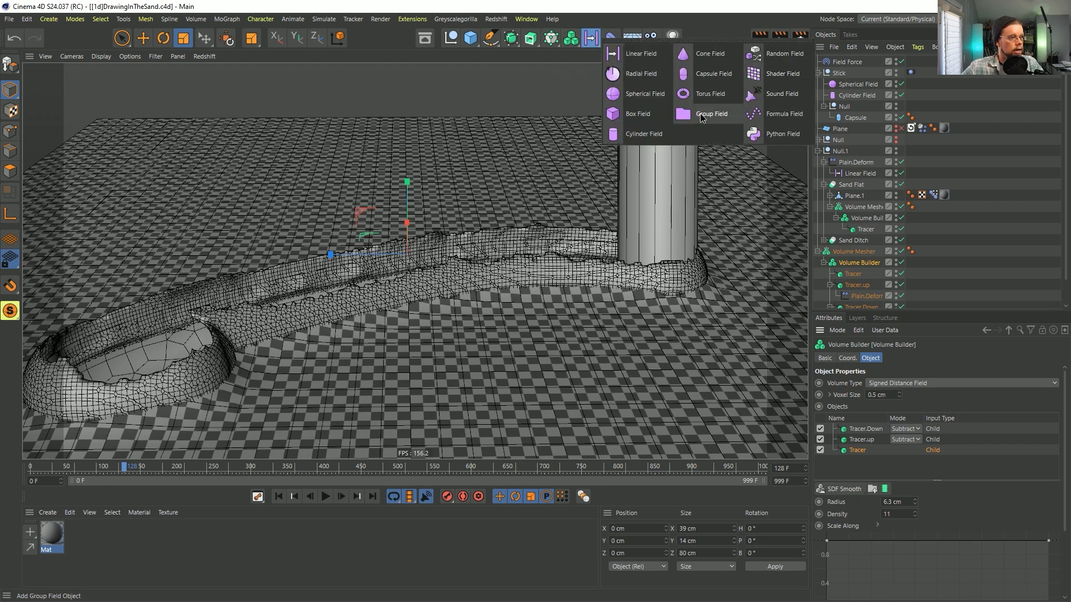
{"action": "left_click", "coordinate": [703, 114]}
{"action": "scroll", "coordinate": [856, 282], "scroll_direction": "down", "scroll_amount": 2}
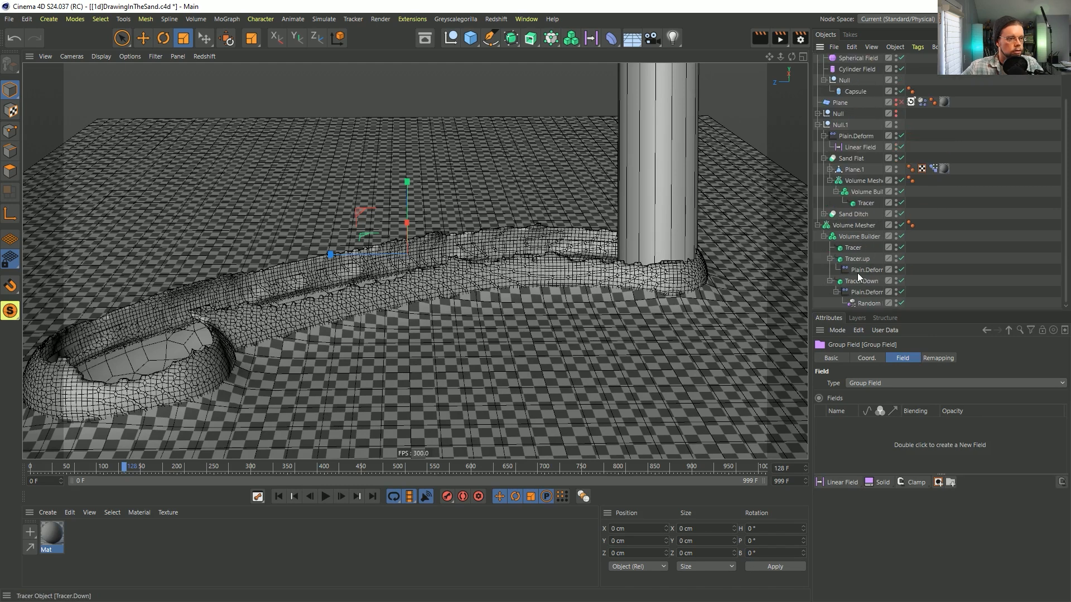
{"action": "left_click", "coordinate": [861, 236]}
{"action": "scroll", "coordinate": [845, 62], "scroll_direction": "up", "scroll_amount": 3}
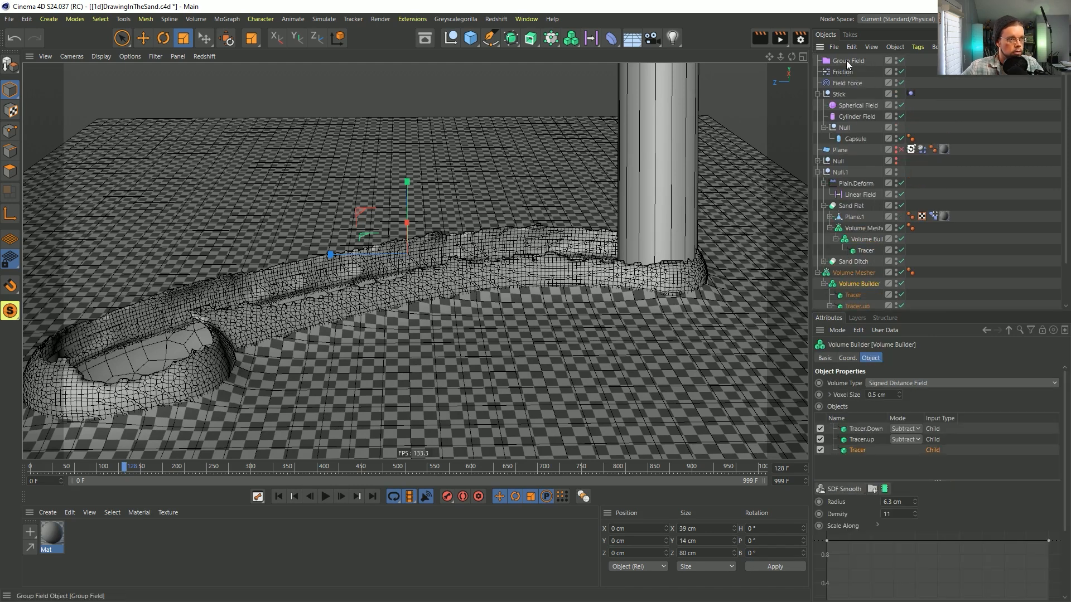
{"action": "mouse_move", "coordinate": [849, 60]}
{"action": "left_mouse_down"}
{"action": "mouse_move", "coordinate": [881, 436]}
{"action": "mouse_move", "coordinate": [872, 428]}
{"action": "left_mouse_up"}
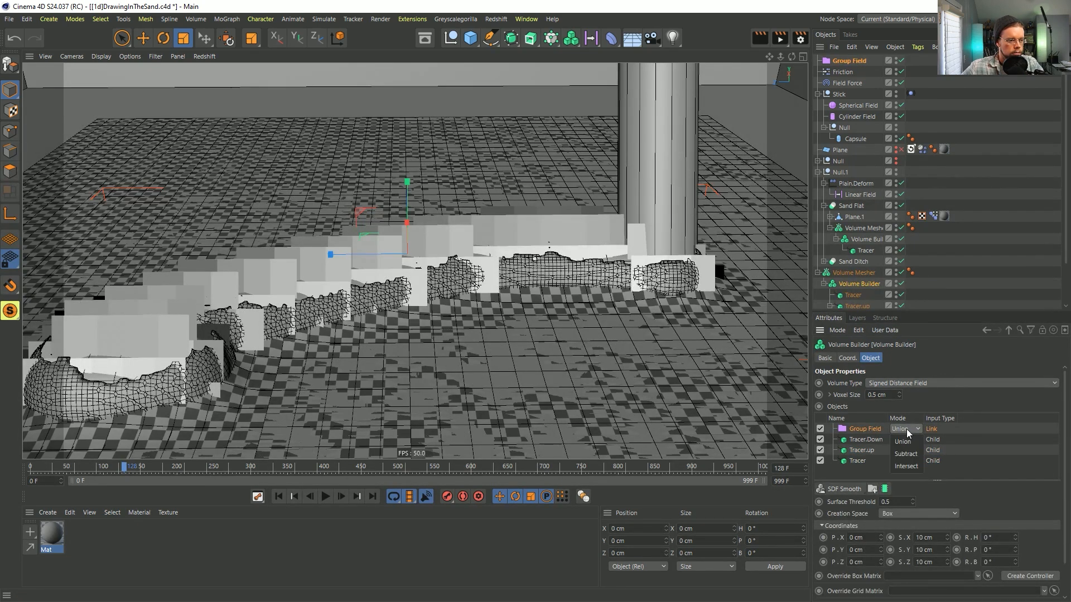
Set the Group Field's mode to Intersect and its creation space to Objects Below in the Volume Builder.
{"action": "left_click", "coordinate": [906, 466]}
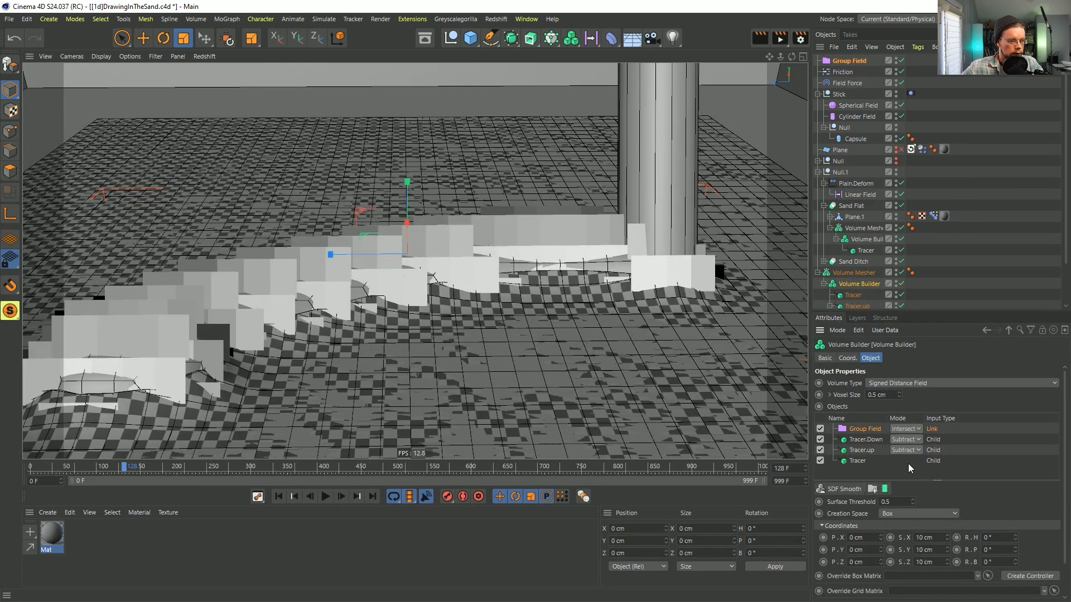
{"action": "left_click", "coordinate": [900, 512]}
{"action": "left_click", "coordinate": [946, 537]}
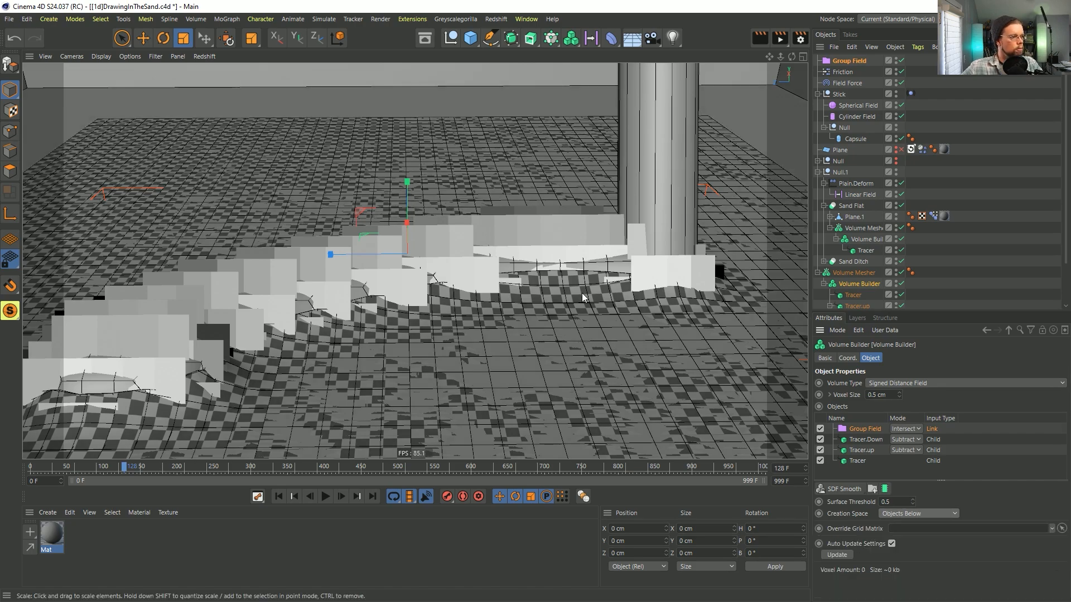
Move the Group Field in the object hierarchy to just above the groove's Volume Mesher.
{"action": "left_click", "coordinate": [839, 63]}
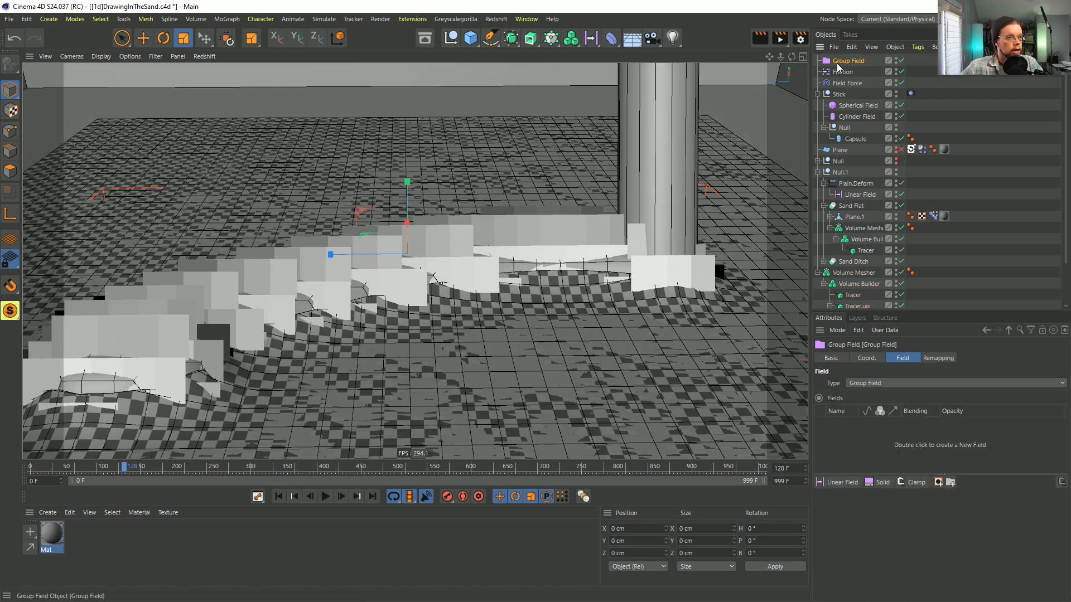
{"action": "left_click_drag", "start_coordinate": [444, 282], "coordinate": [487, 298], "text": "alt"}
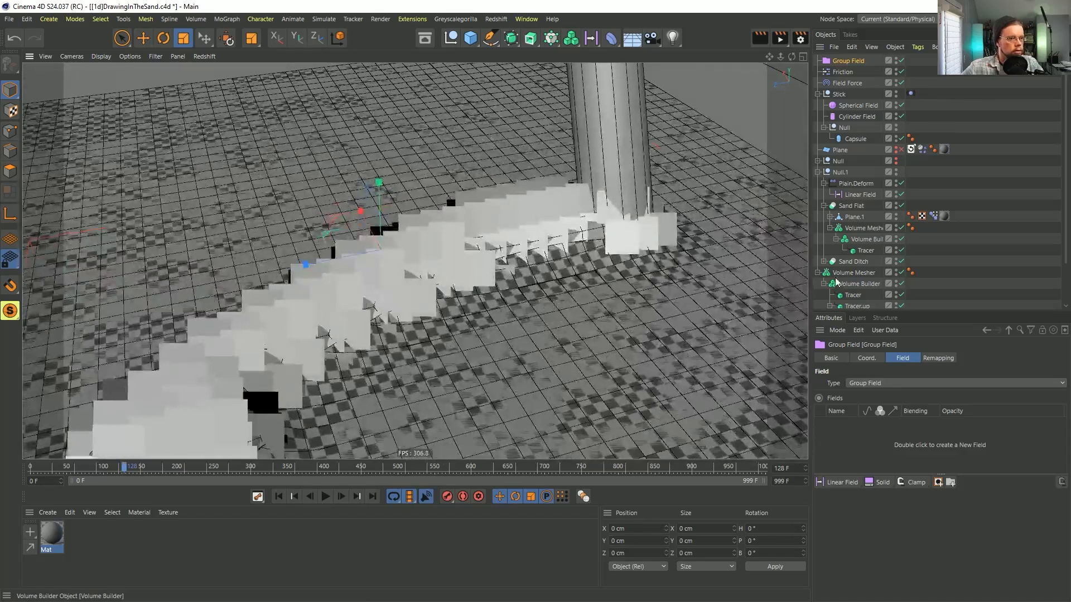
{"action": "scroll", "coordinate": [854, 284], "scroll_direction": "down", "scroll_amount": 3}
{"action": "scroll", "coordinate": [850, 82], "scroll_direction": "up", "scroll_amount": 3}
{"action": "left_click_drag", "start_coordinate": [874, 303], "coordinate": [857, 253]}
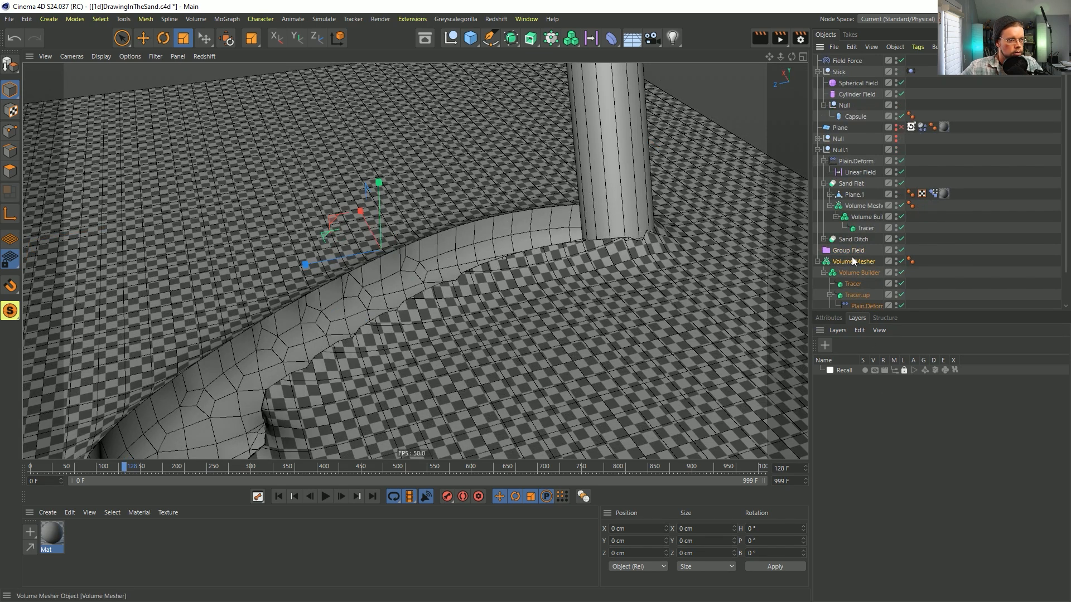
Add a Random Field inside the Group Field and inspect how it breaks up the sand rim.
{"action": "left_click", "coordinate": [829, 319]}
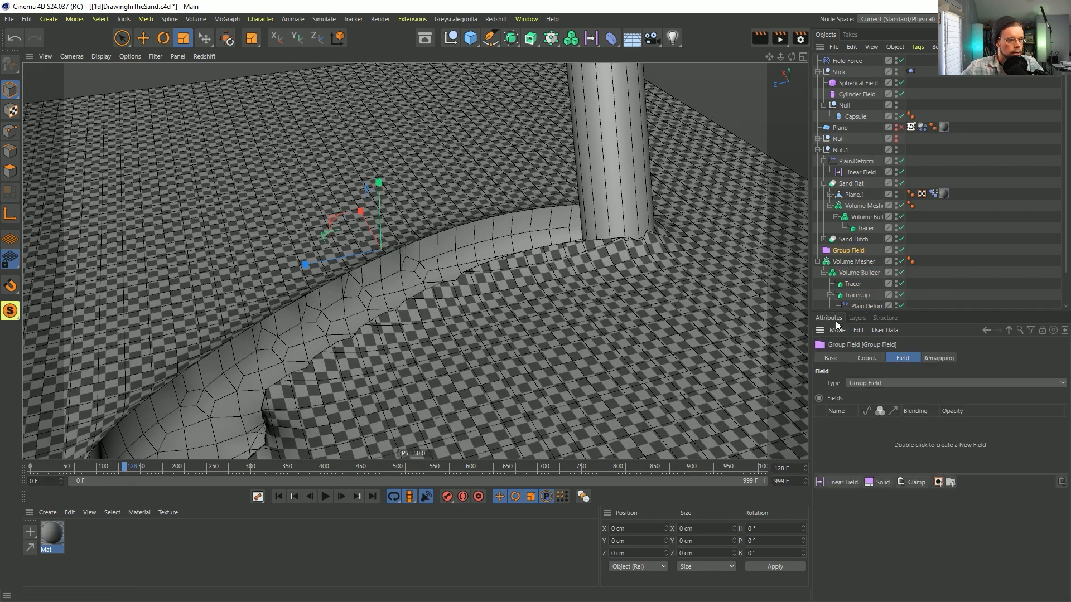
{"action": "left_click", "coordinate": [840, 482]}
{"action": "left_click", "coordinate": [868, 596]}
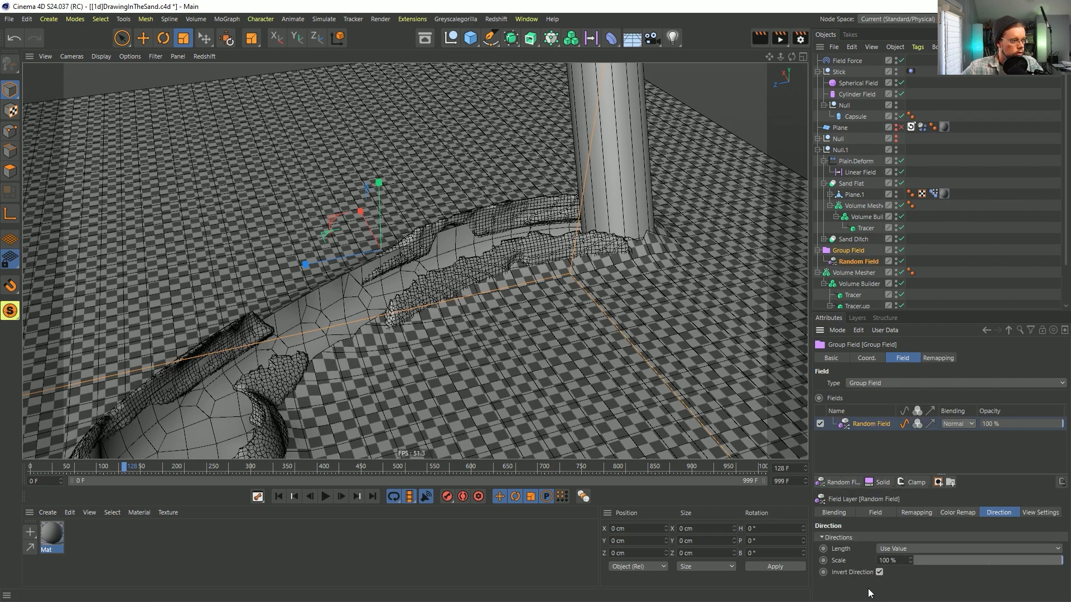
{"action": "left_click_drag", "start_coordinate": [605, 323], "coordinate": [731, 295], "text": "alt"}
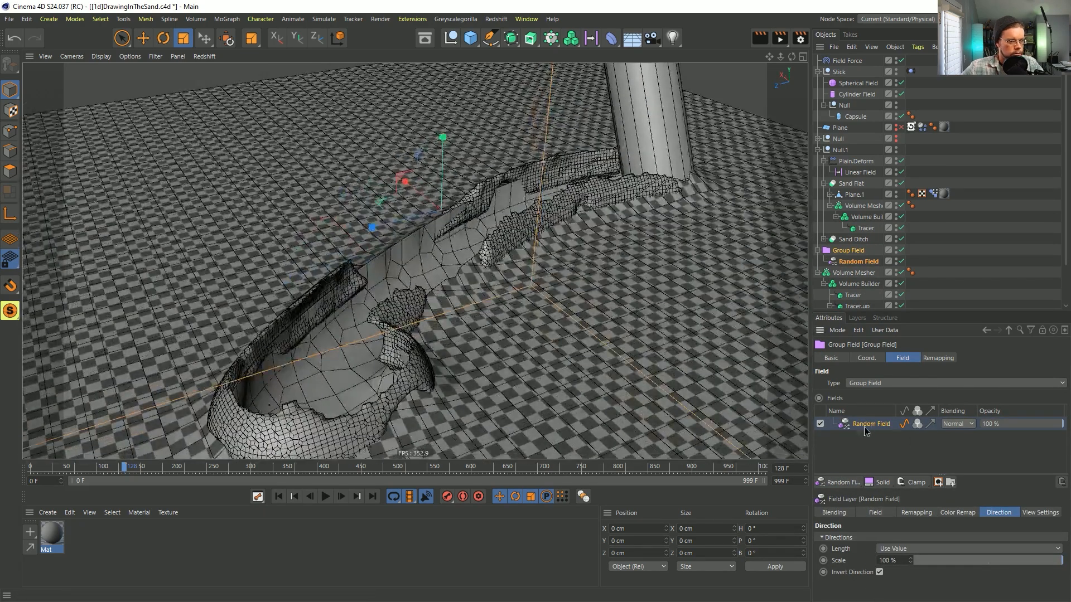
Set the Random Field's noise type to Naki and inspect the rim from a lower angle.
{"action": "left_click", "coordinate": [875, 513]}
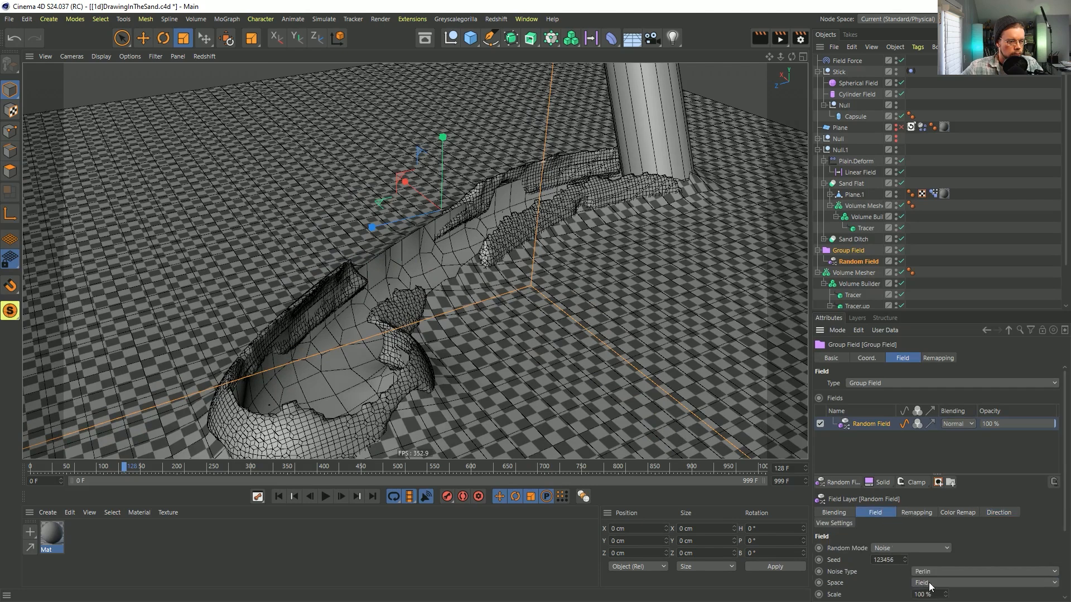
{"action": "left_click_drag", "start_coordinate": [928, 314], "coordinate": [937, 163]}
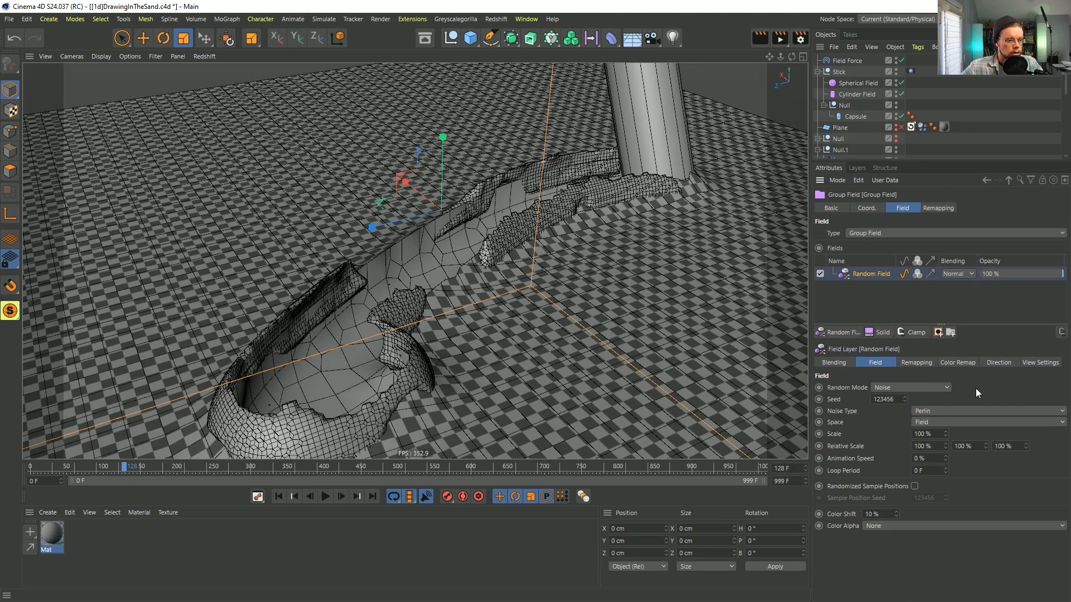
{"action": "left_click", "coordinate": [935, 411]}
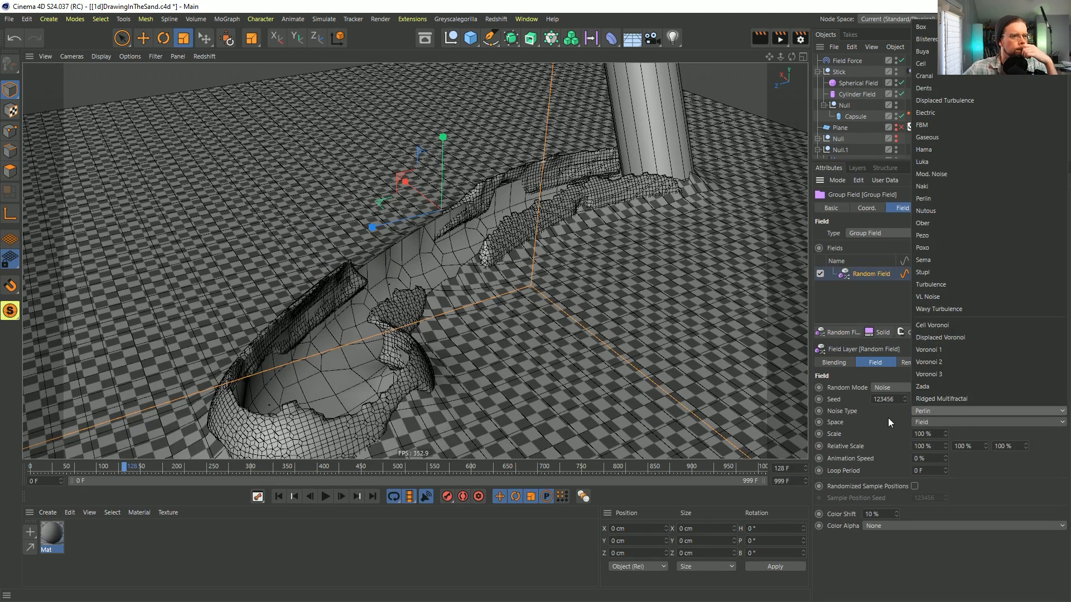
{"action": "left_click", "coordinate": [949, 185]}
{"action": "left_click_drag", "start_coordinate": [507, 238], "coordinate": [481, 225], "text": "alt"}
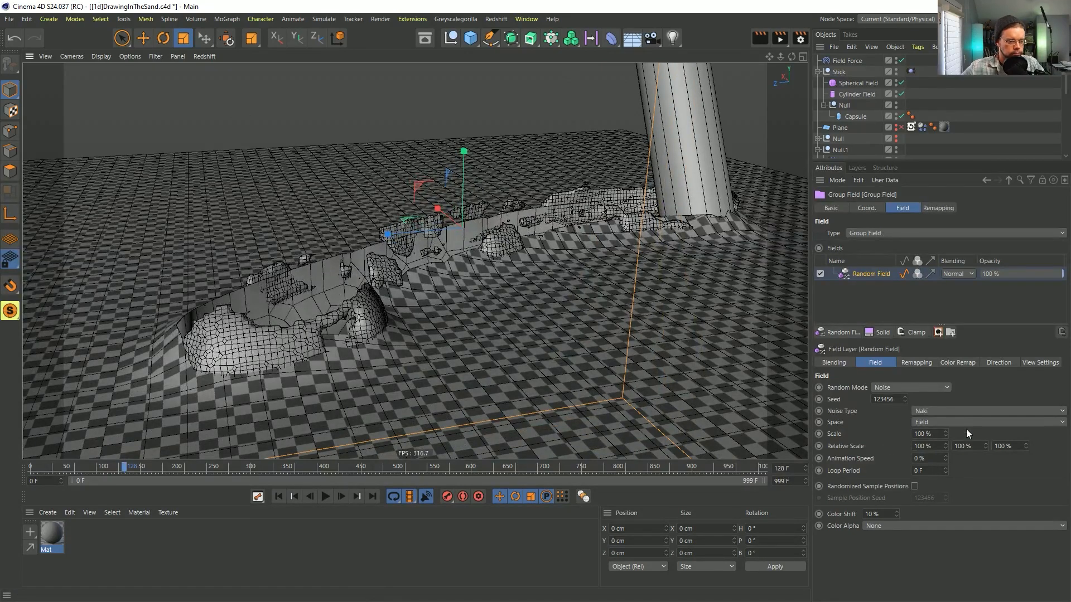
Stretch the Naki noise vertically with a Y relative scale of 100000 % and set its overall scale to 25 %.
{"action": "key", "text": "Return"}
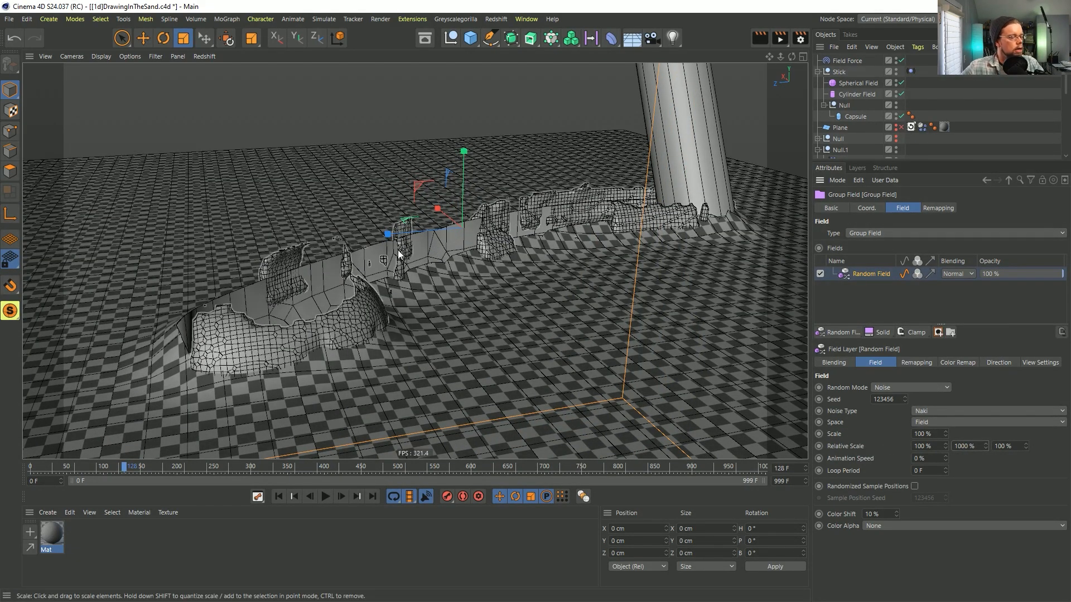
{"action": "left_click_drag", "start_coordinate": [465, 253], "coordinate": [444, 257], "text": "alt"}
{"action": "left_click_drag", "start_coordinate": [945, 434], "coordinate": [945, 474]}
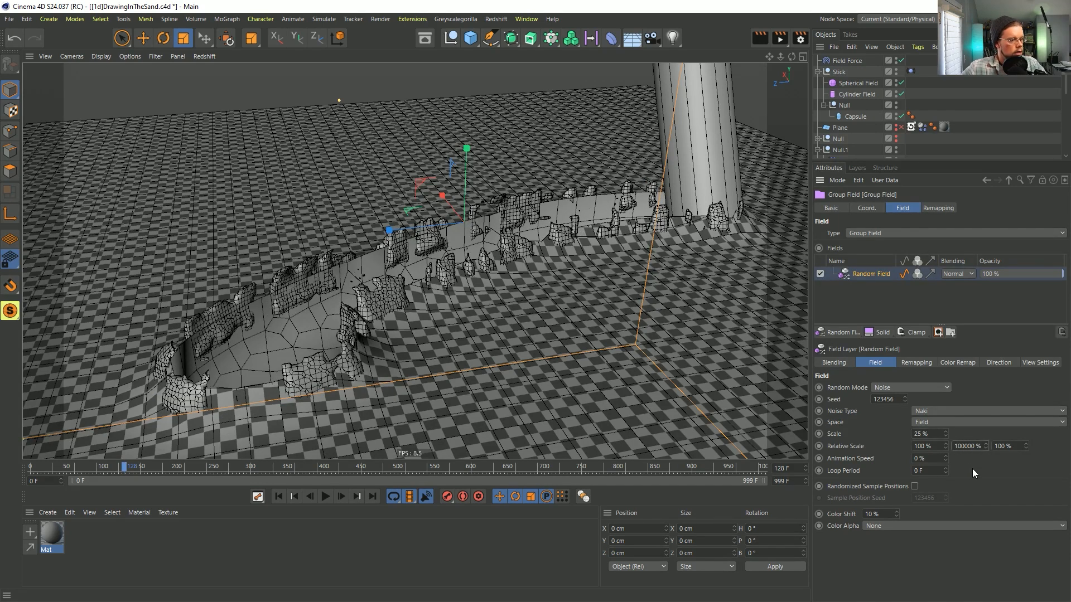
{"action": "left_click_drag", "start_coordinate": [357, 340], "coordinate": [413, 267], "text": "alt"}
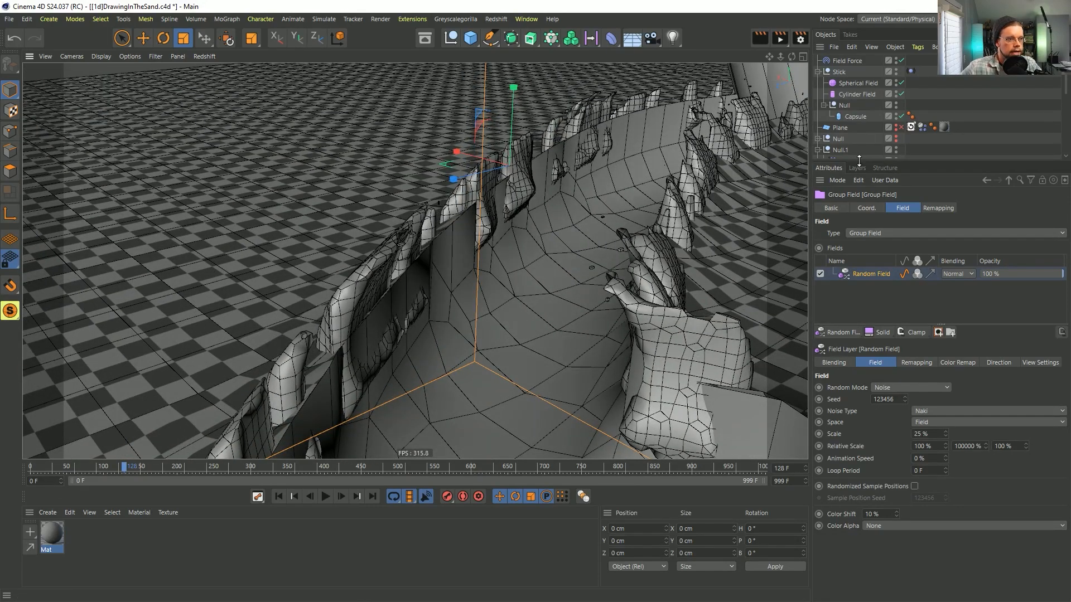
Switch Tracer.Down off and on in the Volume Builder to examine its effect on the rim chunks, and select its entry.
{"action": "left_click_drag", "start_coordinate": [858, 162], "coordinate": [859, 300]}
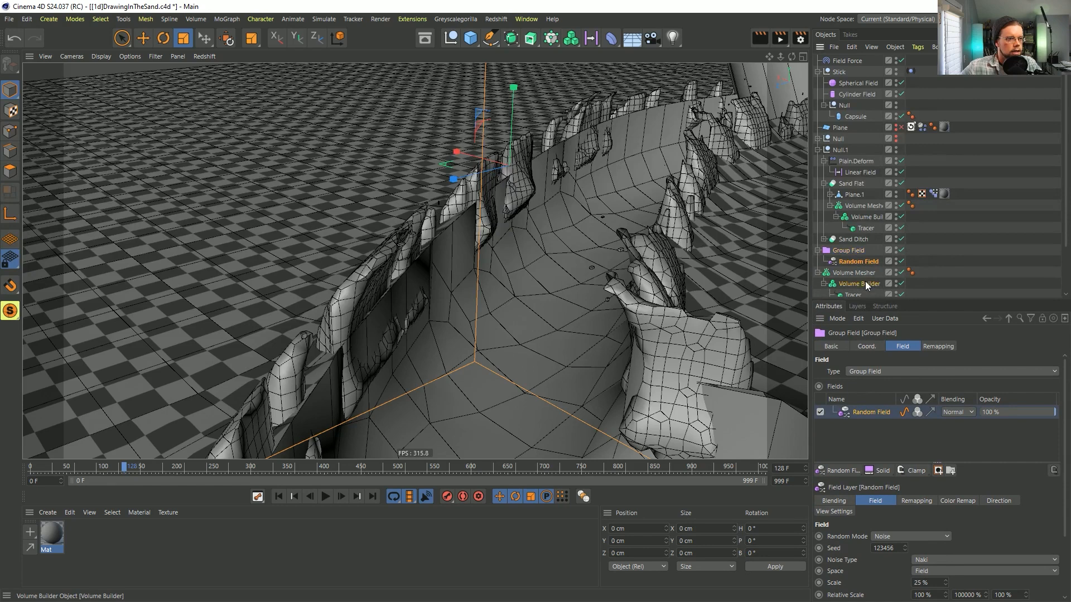
{"action": "left_click", "coordinate": [862, 284]}
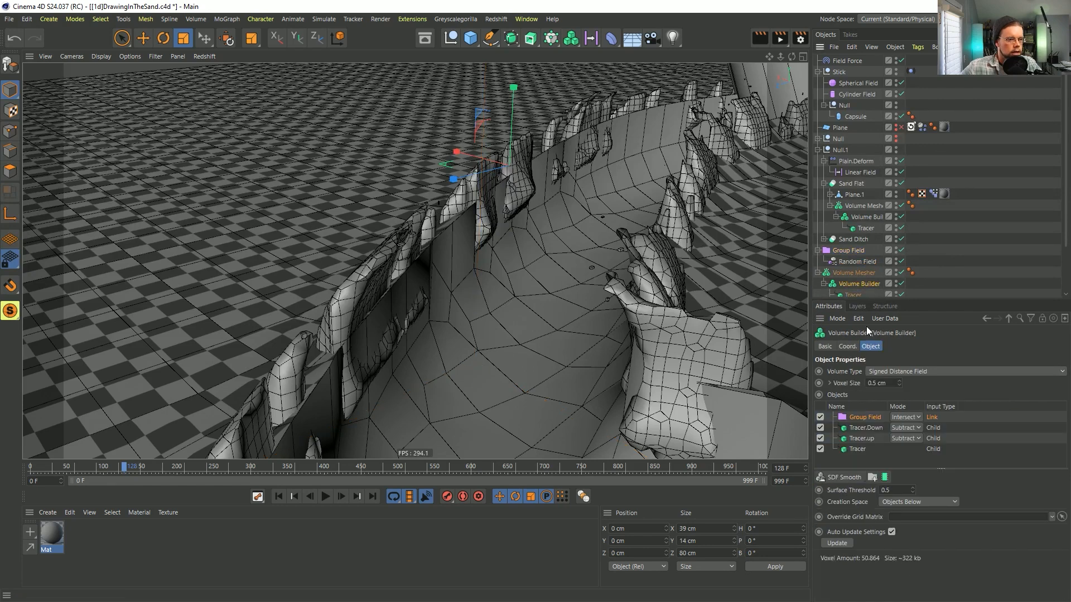
{"action": "left_click", "coordinate": [820, 428]}
{"action": "left_click", "coordinate": [820, 427]}
{"action": "left_click", "coordinate": [819, 427]}
{"action": "mouse_move", "coordinate": [588, 265]}
{"action": "left_mouse_down", "text": "alt"}
{"action": "mouse_move", "coordinate": [594, 335]}
{"action": "mouse_move", "coordinate": [600, 232]}
{"action": "mouse_move", "coordinate": [597, 290]}
{"action": "mouse_move", "coordinate": [589, 251]}
{"action": "mouse_move", "coordinate": [597, 268]}
{"action": "left_mouse_up", "text": "alt"}
{"action": "left_click", "coordinate": [820, 428]}
{"action": "left_click_drag", "start_coordinate": [492, 304], "coordinate": [468, 293], "text": "alt"}
{"action": "left_click", "coordinate": [868, 428]}
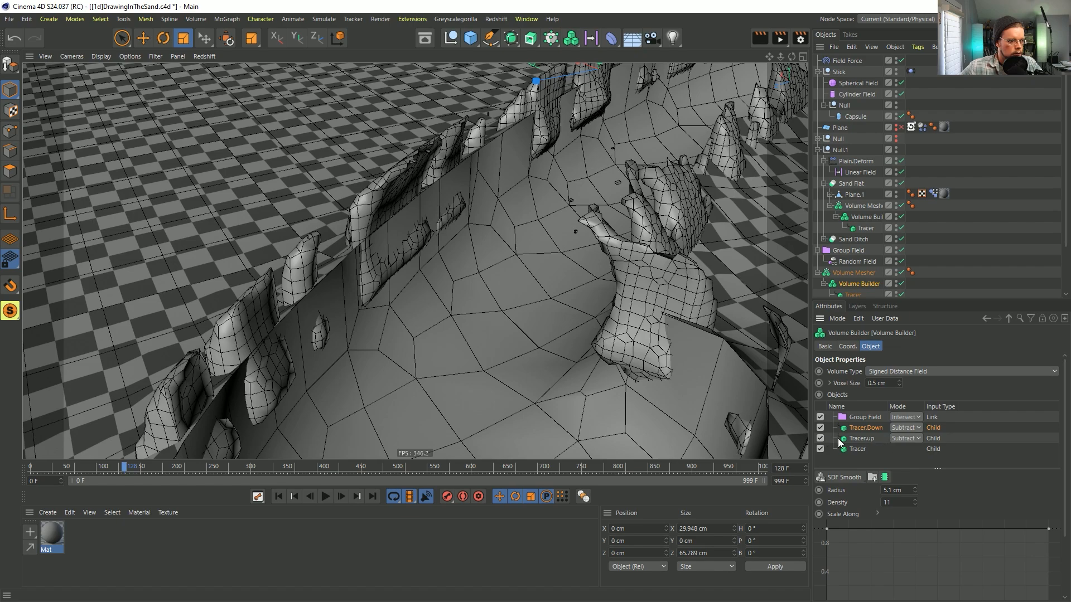
Set the Tracer.up radius in the Volume Builder to 4.4 cm and check the whole rim from farther away.
{"action": "left_click_drag", "start_coordinate": [915, 493], "coordinate": [915, 499]}
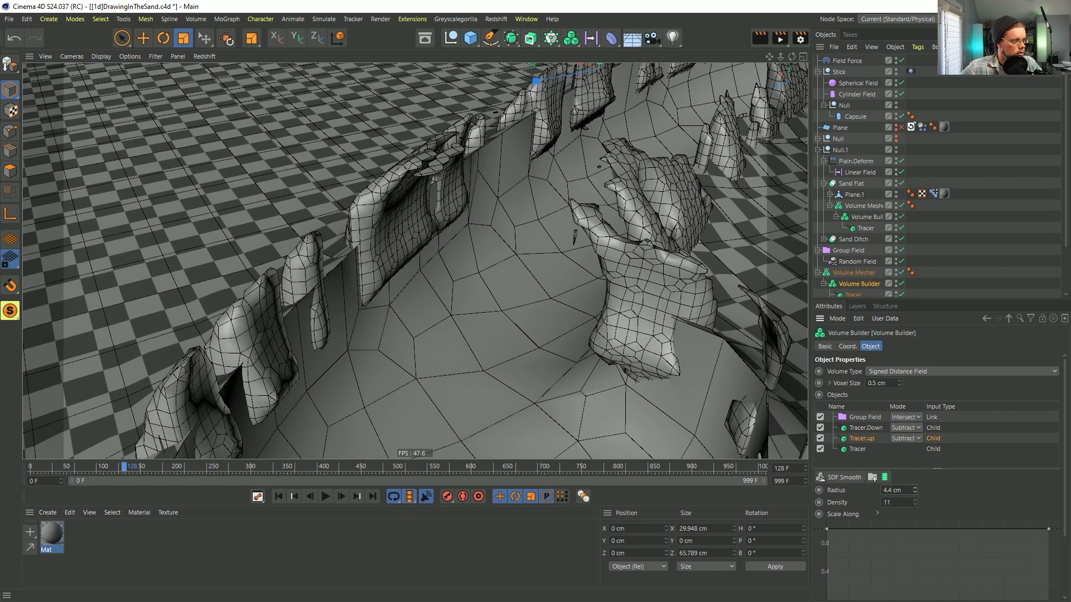
{"action": "scroll", "coordinate": [636, 248], "scroll_direction": "down", "scroll_amount": 2}
{"action": "left_click_drag", "start_coordinate": [636, 247], "coordinate": [562, 304], "text": "alt"}
{"action": "left_click_drag", "start_coordinate": [591, 257], "coordinate": [514, 279], "text": "alt"}
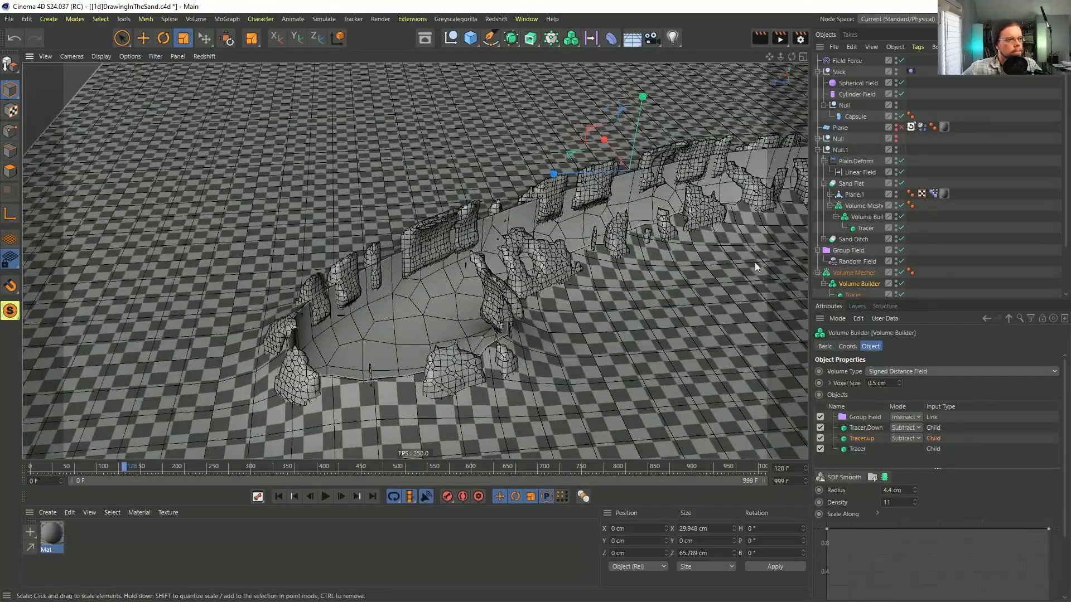
Switch the viewport to Gouraud shading without wireframe lines and view the groove from a new angle.
{"action": "left_click_drag", "start_coordinate": [895, 300], "coordinate": [895, 413]}
{"action": "key", "text": "n"}
{"action": "key", "text": "a"}
{"action": "mouse_move", "coordinate": [591, 296]}
{"action": "left_mouse_down", "text": "alt"}
{"action": "mouse_move", "coordinate": [602, 266]}
{"action": "mouse_move", "coordinate": [506, 111]}
{"action": "left_mouse_up", "text": "alt"}
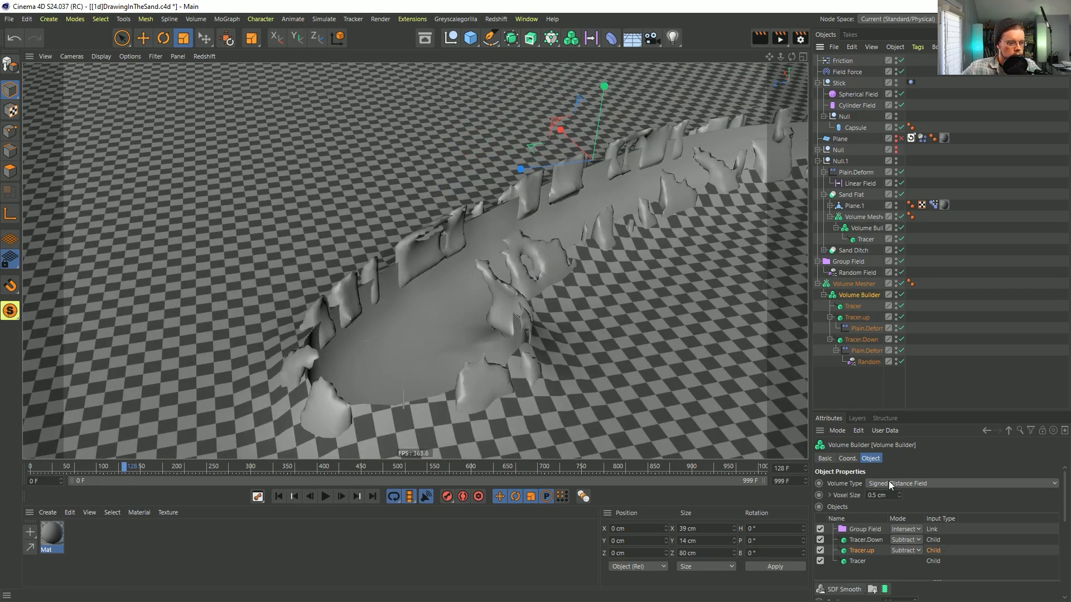
Add an SDF Smooth filter, move it above the Group Field in the Volume Builder's object list and disable it.
{"action": "left_click_drag", "start_coordinate": [901, 413], "coordinate": [902, 247]}
{"action": "left_click", "coordinate": [846, 424]}
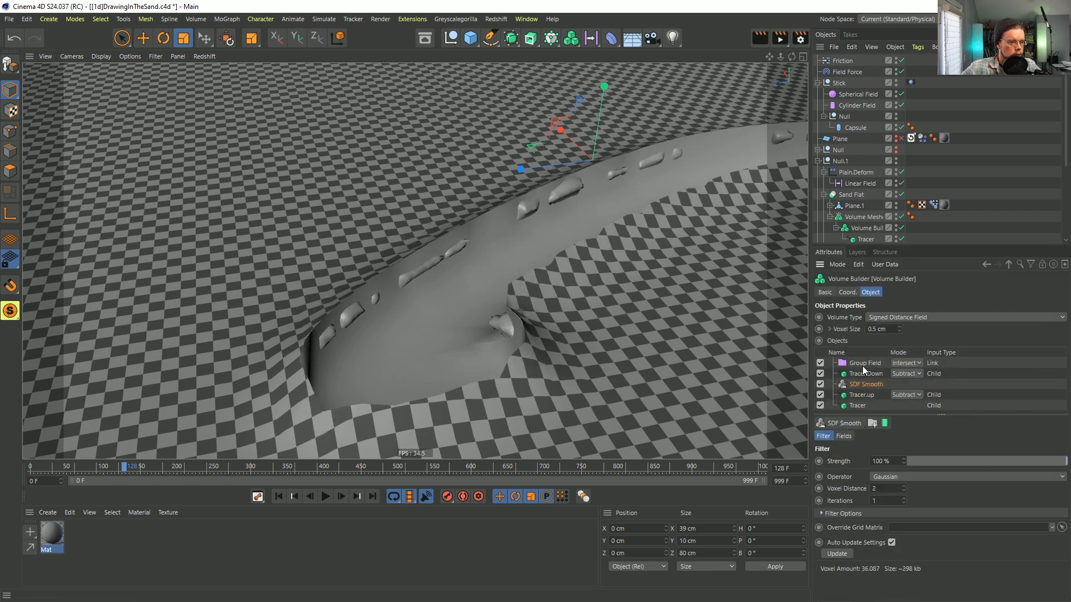
{"action": "left_click_drag", "start_coordinate": [869, 363], "coordinate": [867, 363]}
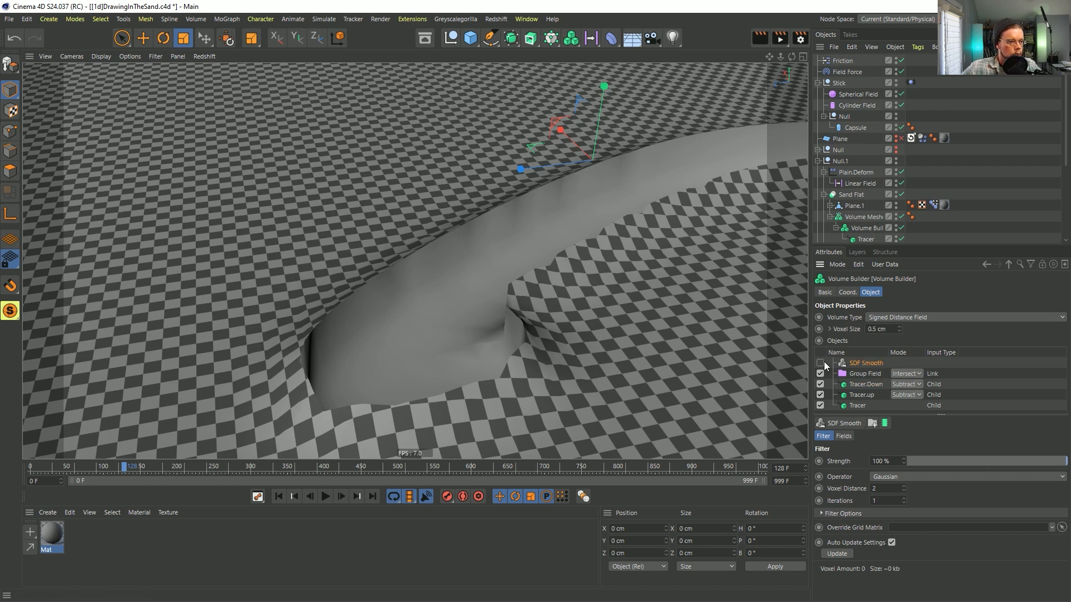
Add an SDF Dilate and Erode filter to the Volume Builder with an offset of -1 cm.
{"action": "left_click", "coordinate": [851, 423]}
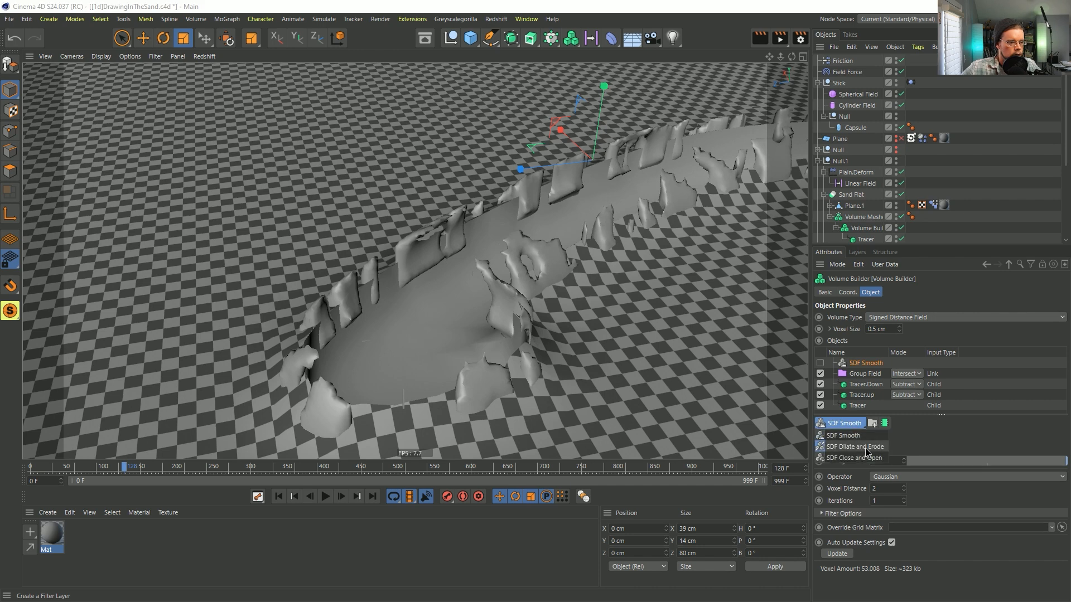
{"action": "left_click", "coordinate": [867, 448]}
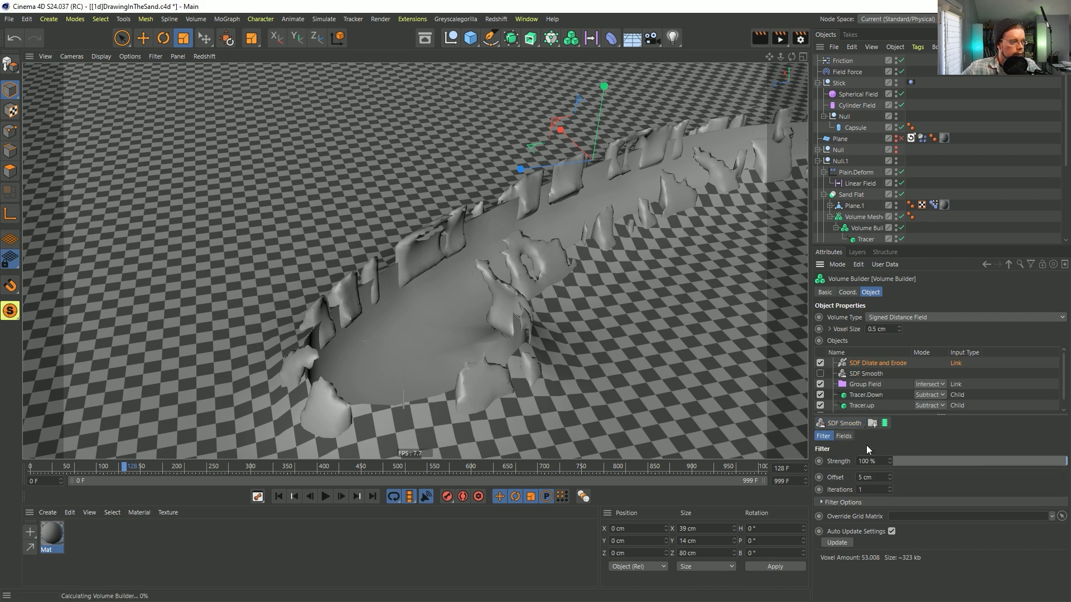
{"action": "left_click_drag", "start_coordinate": [884, 477], "coordinate": [823, 472]}
{"action": "type", "text": "-1"}
{"action": "key", "text": "Return"}
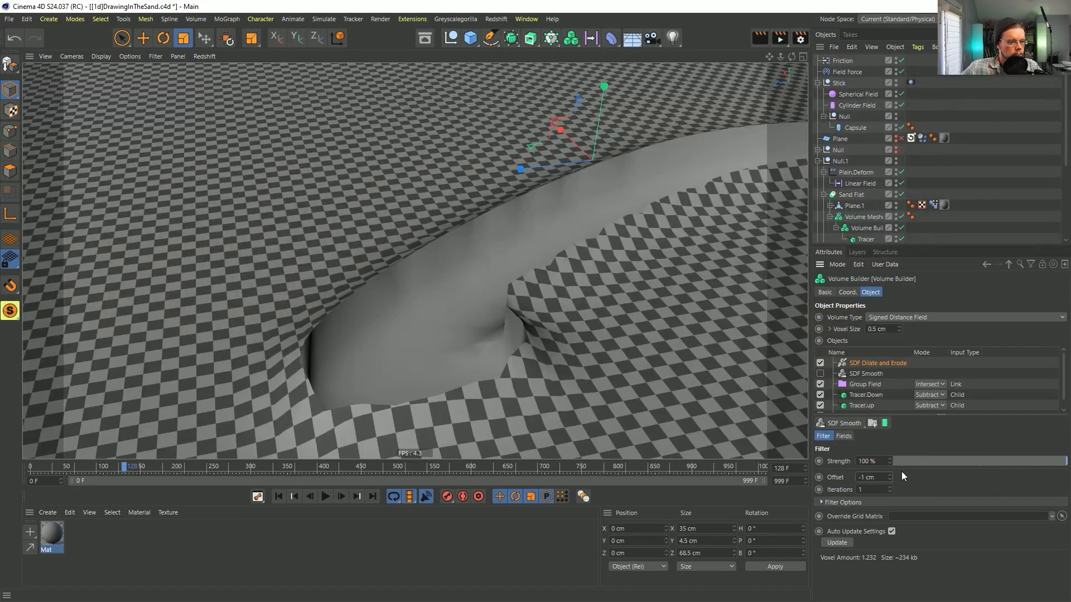
Reduce the SDF Dilate and Erode strength to 8 %, trying 13 % and reverting it.
{"action": "left_click_drag", "start_coordinate": [1014, 461], "coordinate": [890, 463]}
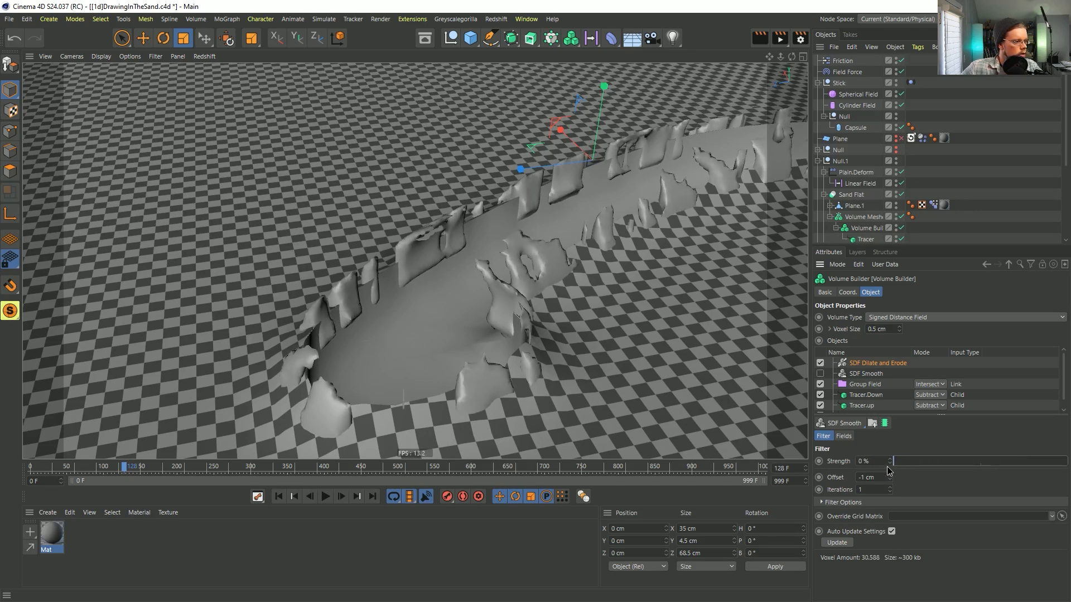
{"action": "left_click_drag", "start_coordinate": [898, 469], "coordinate": [908, 469]}
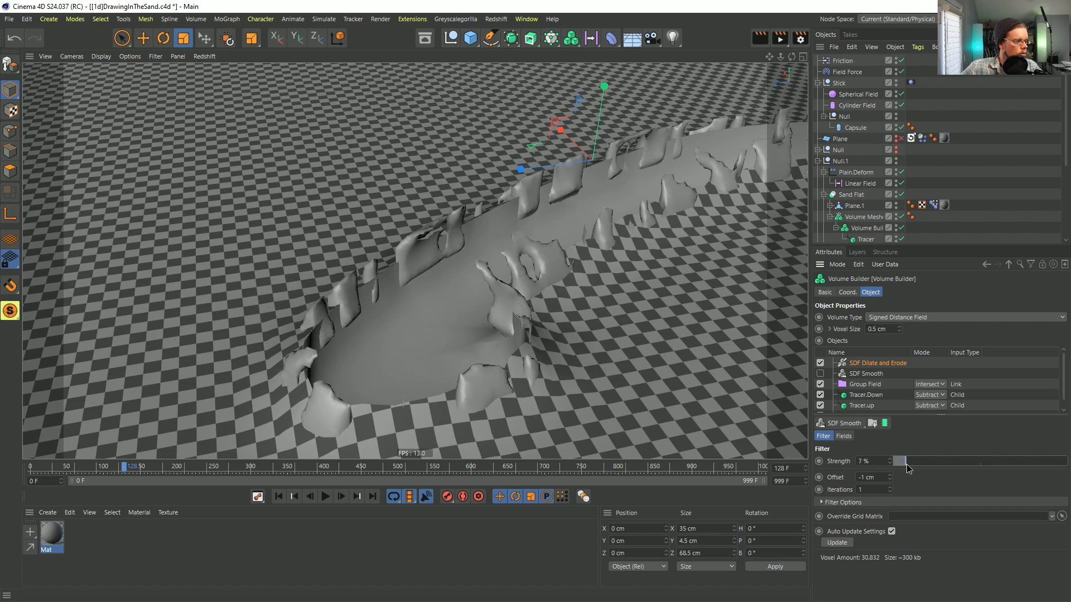
{"action": "left_click_drag", "start_coordinate": [517, 287], "coordinate": [459, 256], "text": "alt"}
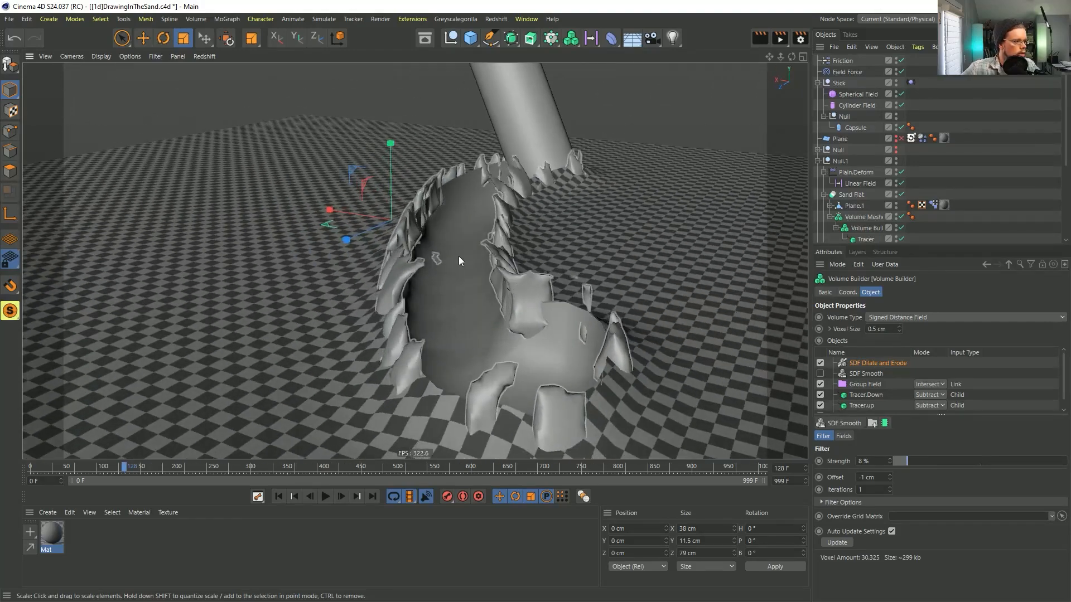
{"action": "left_click_drag", "start_coordinate": [910, 466], "coordinate": [913, 465]}
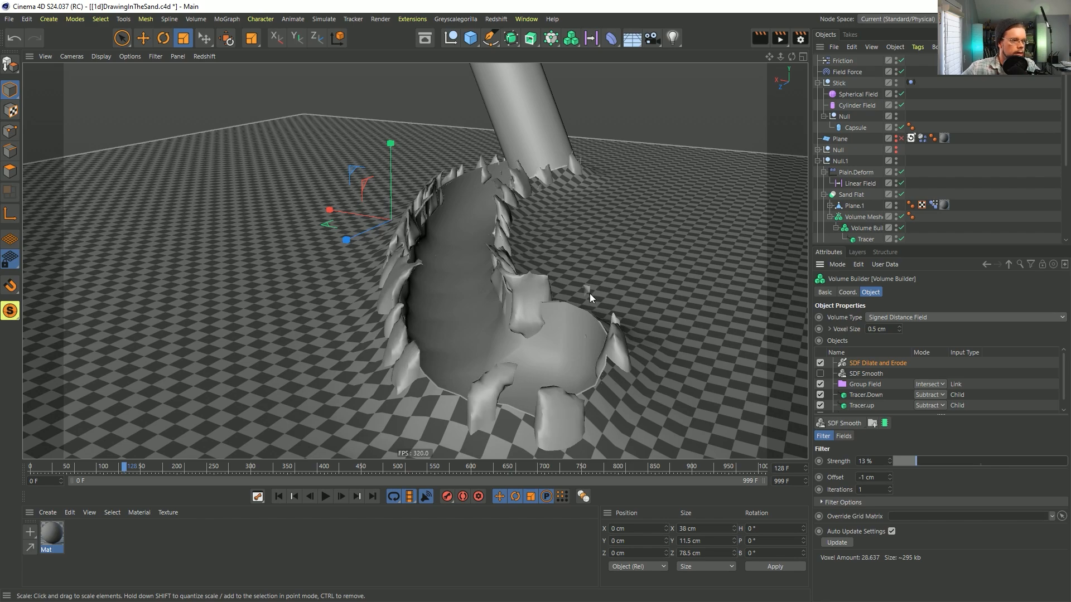
{"action": "key", "text": "ctrl+z"}
{"action": "left_click_drag", "start_coordinate": [588, 300], "coordinate": [514, 320], "text": "alt"}
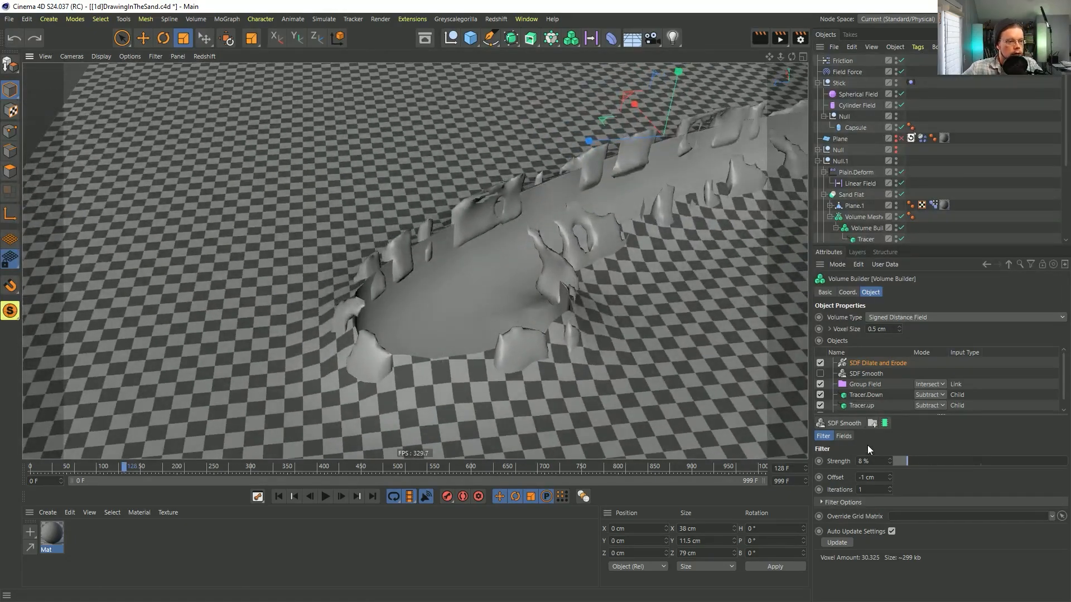
Add an SDF Close and Open filter with a 1 cm offset and 75 % strength.
{"action": "left_click", "coordinate": [860, 422]}
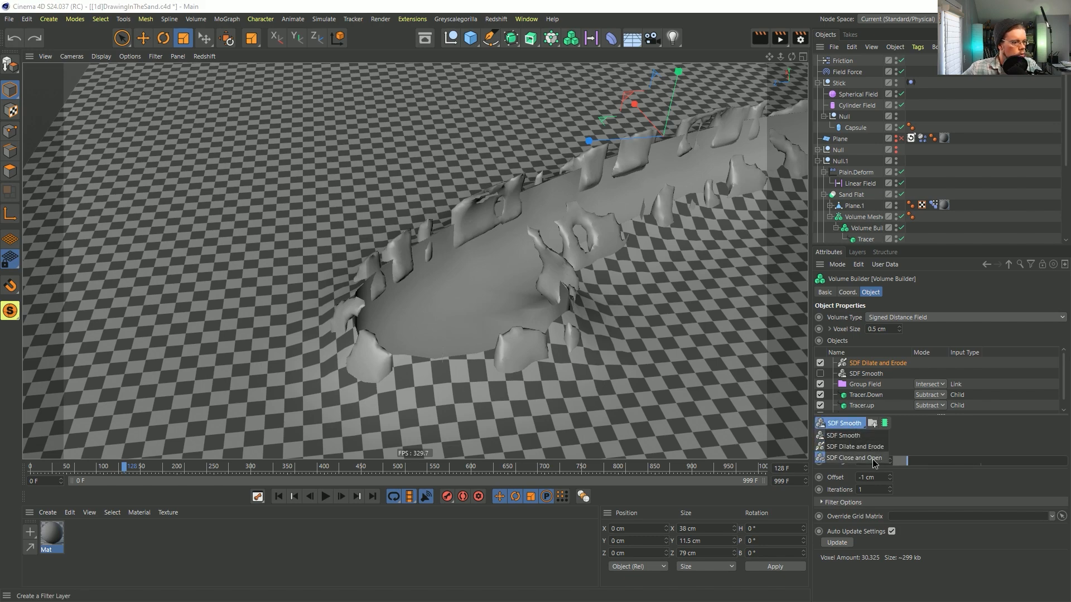
{"action": "left_click", "coordinate": [874, 462]}
{"action": "left_click_drag", "start_coordinate": [682, 362], "coordinate": [569, 251], "text": "alt"}
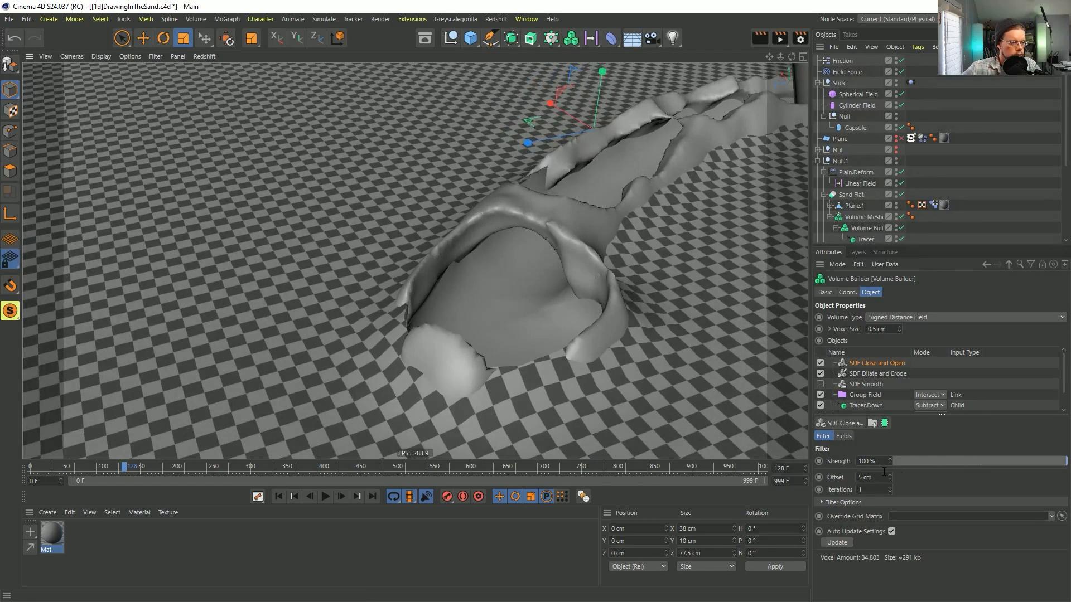
{"action": "type", "text": "1"}
{"action": "key", "text": "Return"}
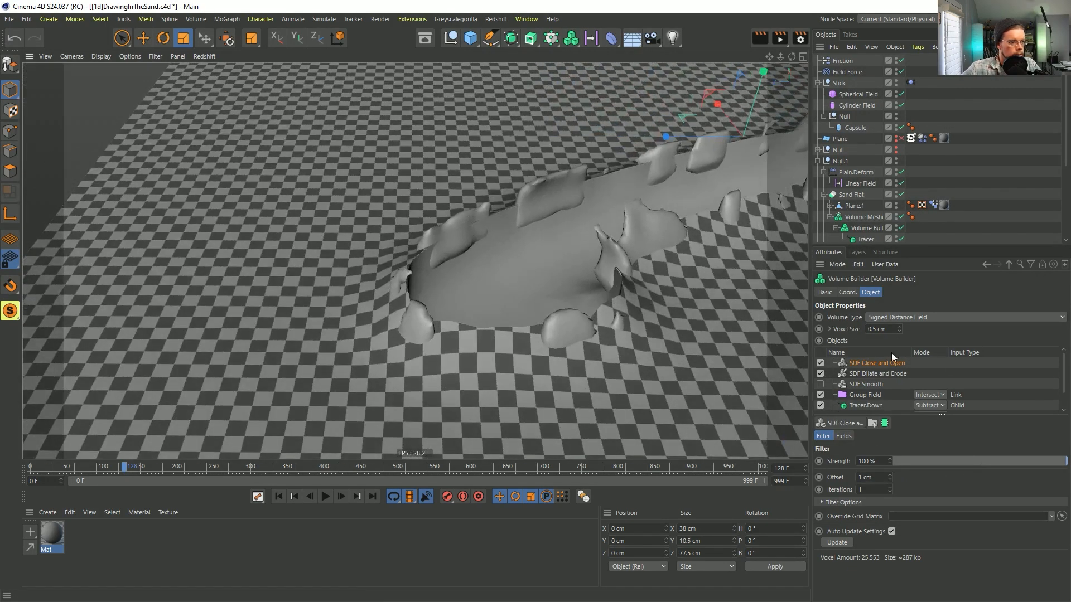
{"action": "mouse_move", "coordinate": [1036, 461]}
{"action": "left_mouse_down"}
{"action": "mouse_move", "coordinate": [894, 462]}
{"action": "mouse_move", "coordinate": [1051, 459]}
{"action": "mouse_move", "coordinate": [965, 457]}
{"action": "mouse_move", "coordinate": [1025, 461]}
{"action": "left_mouse_up"}
{"action": "left_click_drag", "start_coordinate": [639, 208], "coordinate": [571, 281], "text": "alt"}
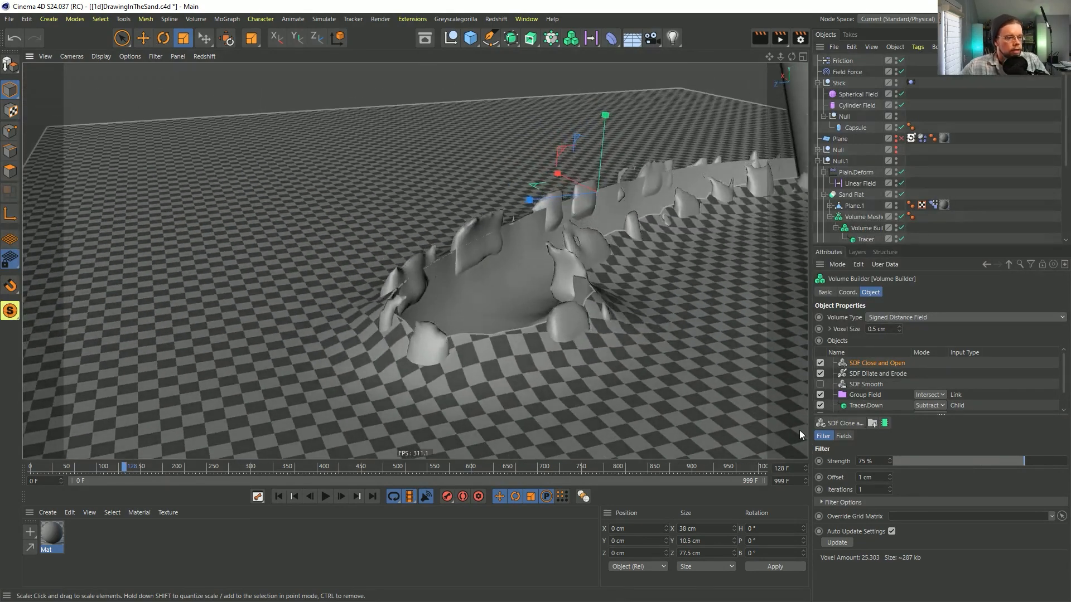
Enable SDF Smooth above the other filters at 0 % strength and set the Volume Builder's voxel size to 0.25 cm.
{"action": "left_click", "coordinate": [845, 423]}
{"action": "left_click", "coordinate": [866, 383]}
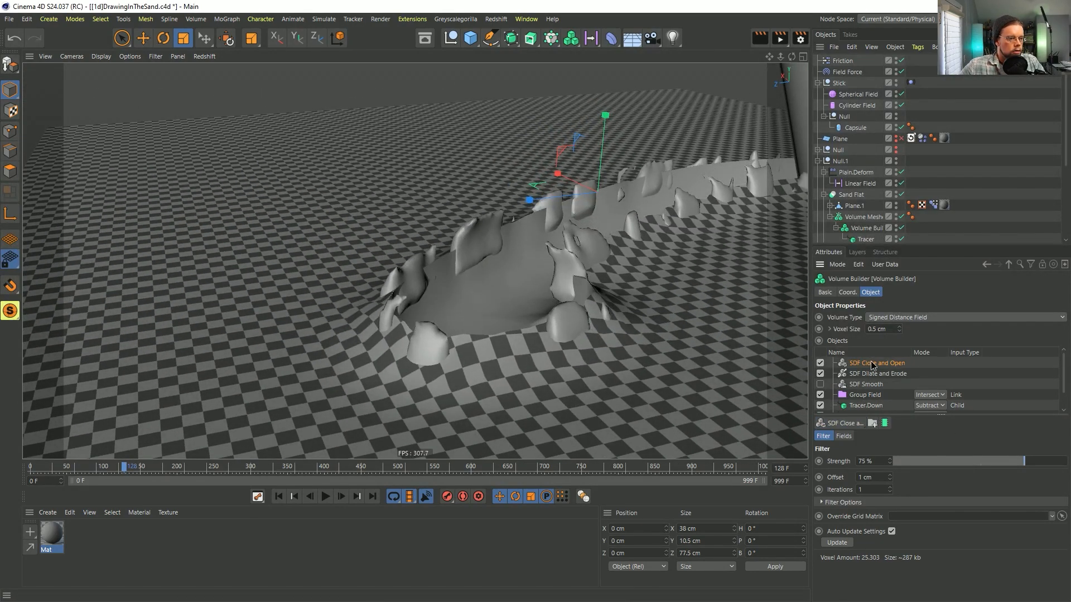
{"action": "left_click_drag", "start_coordinate": [865, 384], "coordinate": [829, 362]}
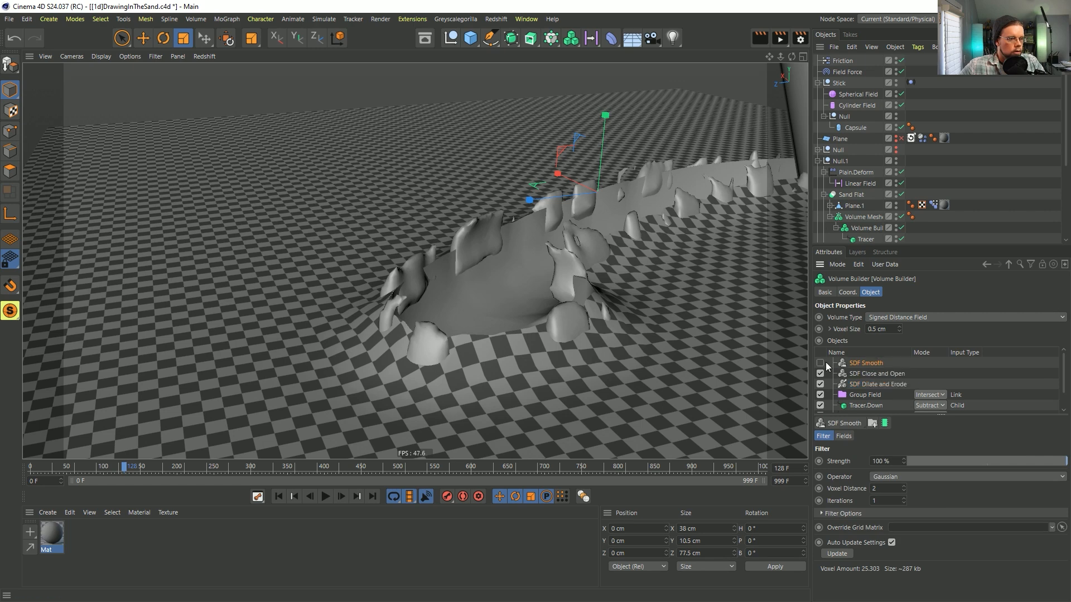
{"action": "left_click_drag", "start_coordinate": [1036, 458], "coordinate": [869, 468]}
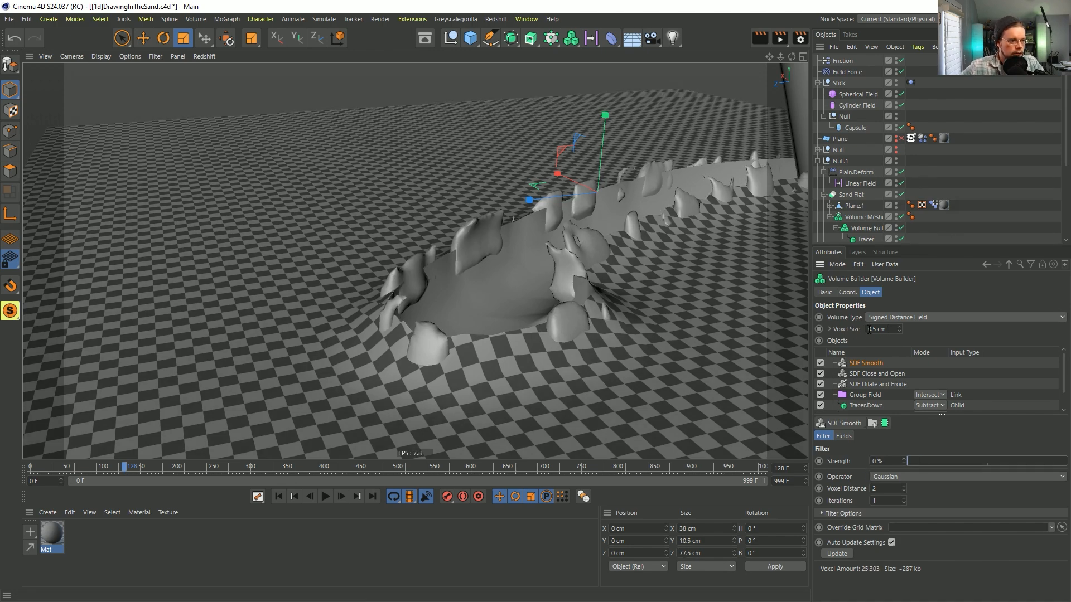
{"action": "left_click_drag", "start_coordinate": [678, 215], "coordinate": [640, 253], "text": "alt"}
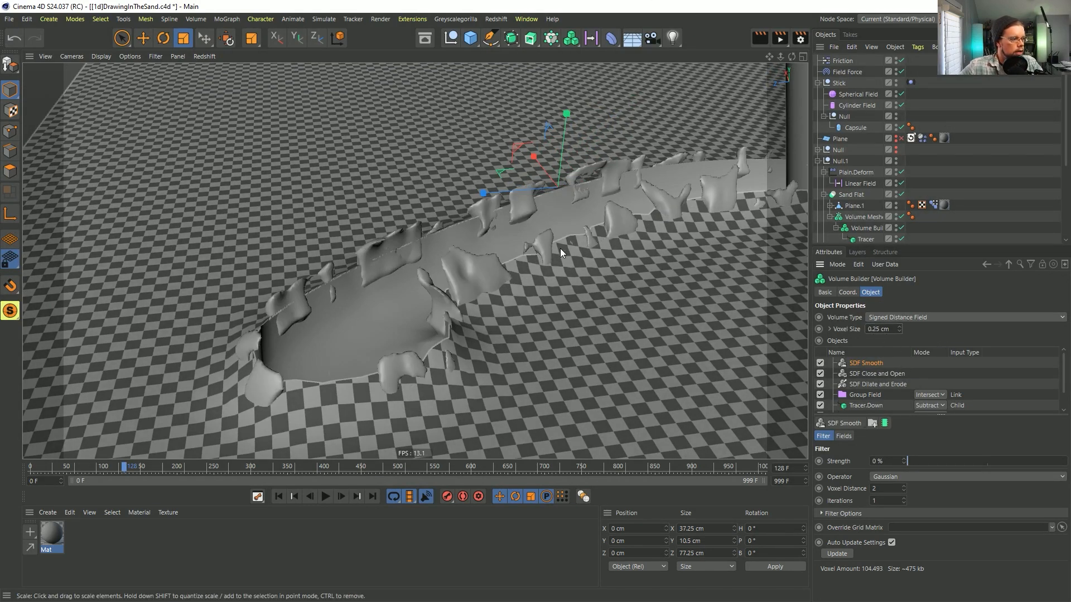
Try SDF Smooth at 28 % strength and delete the filter from the Volume Builder.
{"action": "left_click_drag", "start_coordinate": [926, 462], "coordinate": [952, 462]}
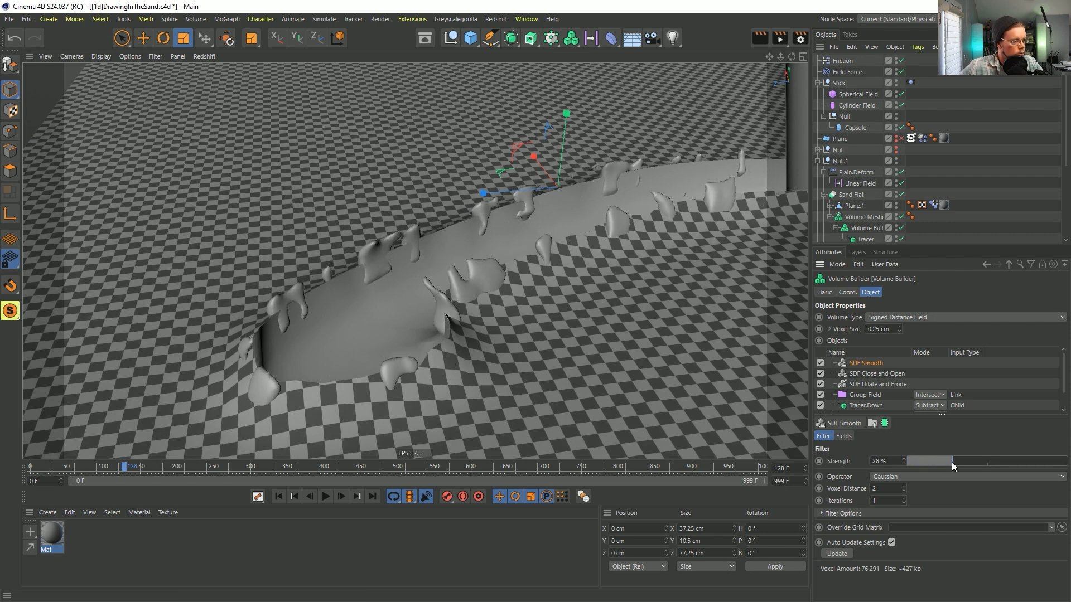
{"action": "key", "text": "Delete"}
{"action": "mouse_move", "coordinate": [550, 254]}
{"action": "left_mouse_down", "text": "alt"}
{"action": "mouse_move", "coordinate": [536, 255]}
{"action": "mouse_move", "coordinate": [580, 240]}
{"action": "mouse_move", "coordinate": [563, 246]}
{"action": "left_mouse_up", "text": "alt"}
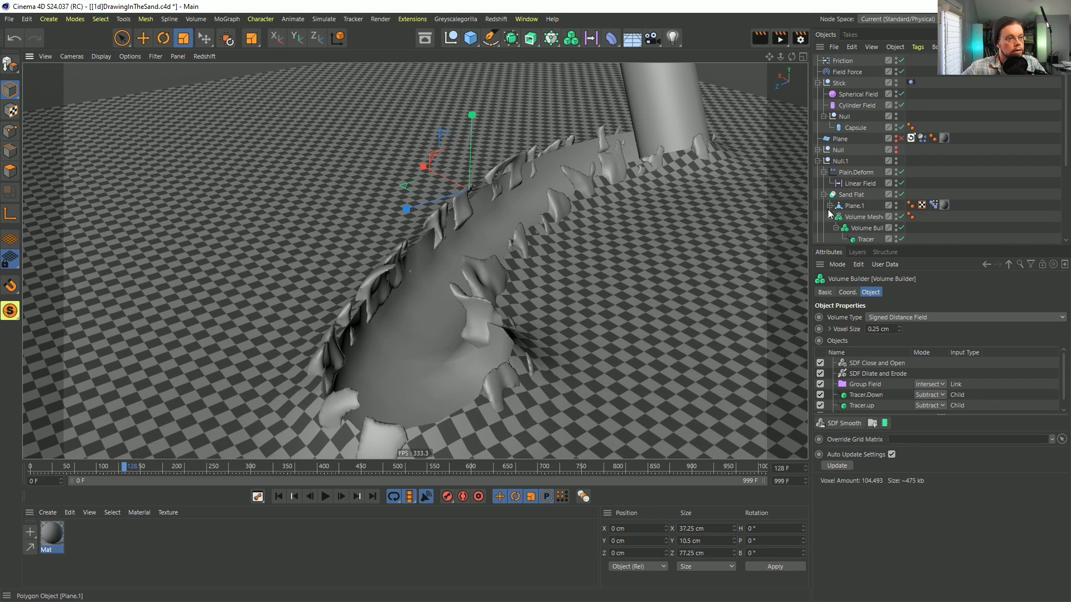
Collapse the Volume Builder's hierarchy and add a Plain effector under the Volume Mesher.
{"action": "scroll", "coordinate": [842, 216], "scroll_direction": "down", "scroll_amount": 5}
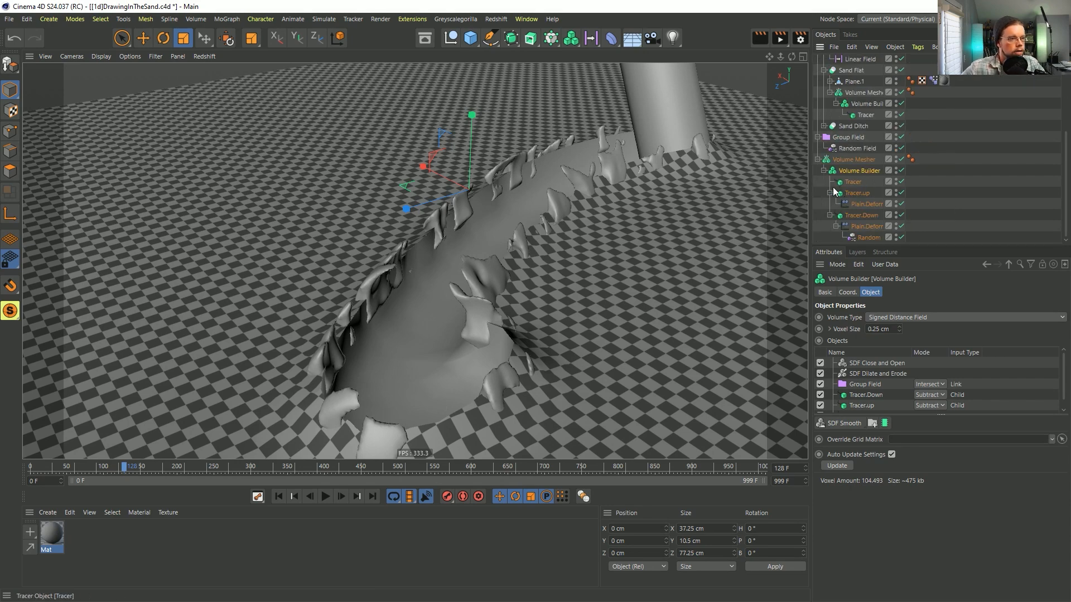
{"action": "left_click", "coordinate": [822, 170]}
{"action": "mouse_move", "coordinate": [569, 207]}
{"action": "left_mouse_down", "text": "alt"}
{"action": "mouse_move", "coordinate": [647, 199]}
{"action": "mouse_move", "coordinate": [571, 207]}
{"action": "left_mouse_up", "text": "alt"}
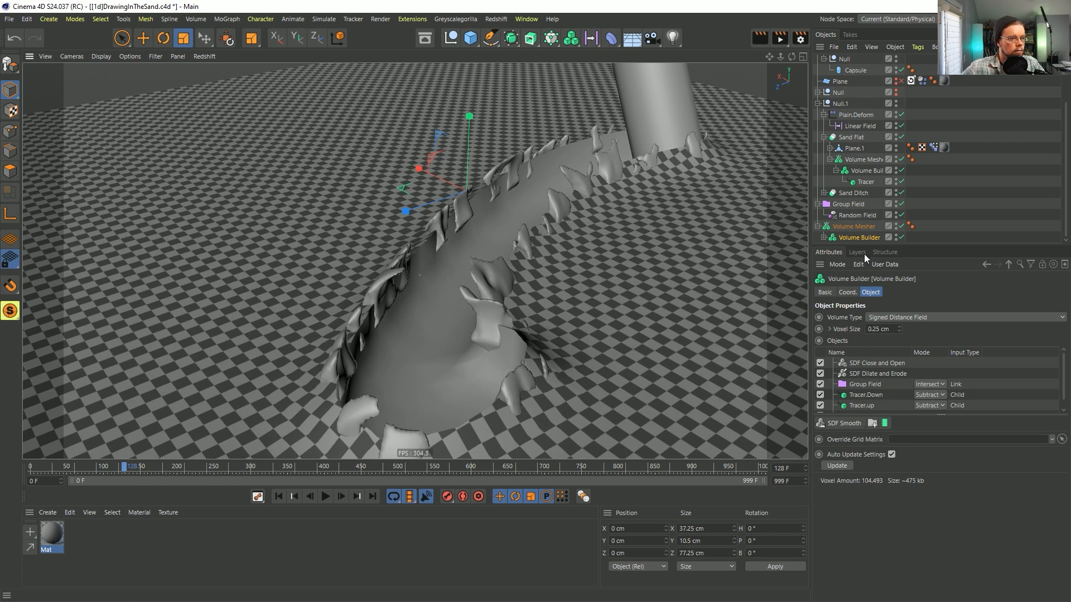
{"action": "left_click_drag", "start_coordinate": [860, 245], "coordinate": [863, 292]}
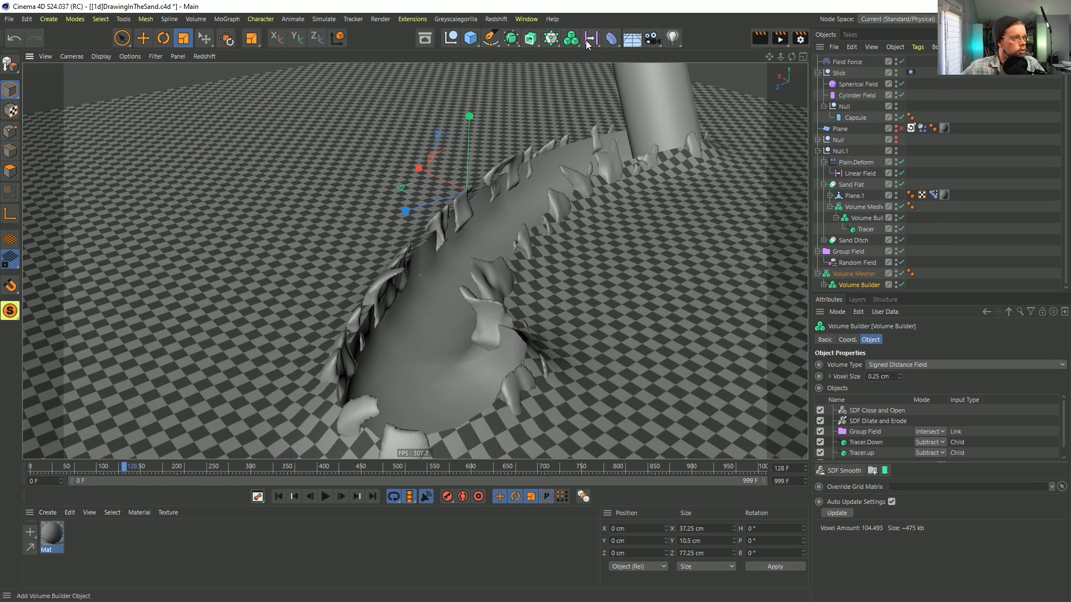
{"action": "left_click", "coordinate": [854, 273]}
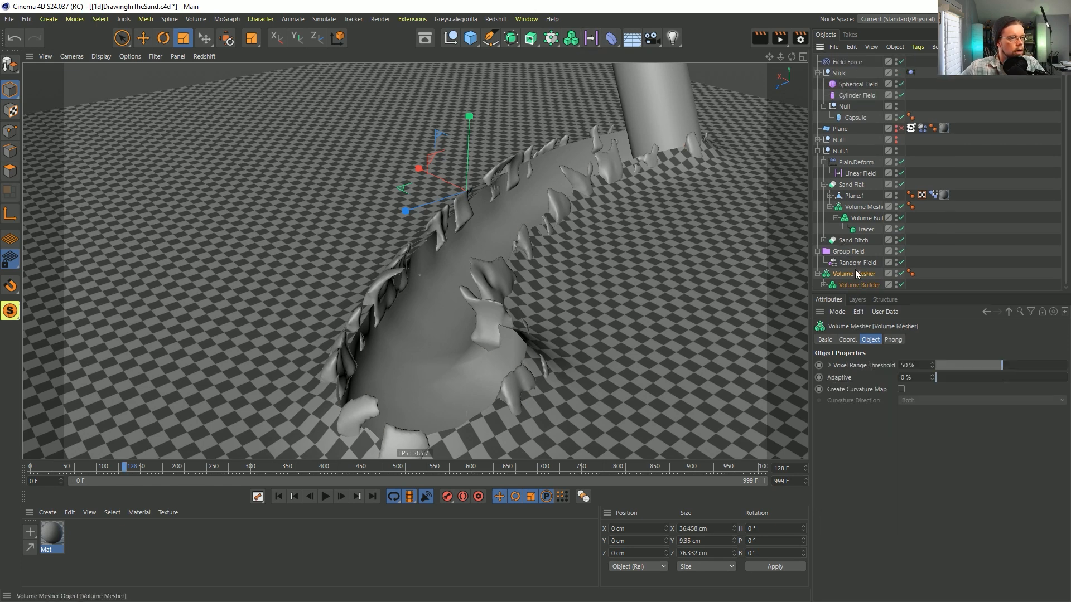
{"action": "left_click", "coordinate": [558, 37]}
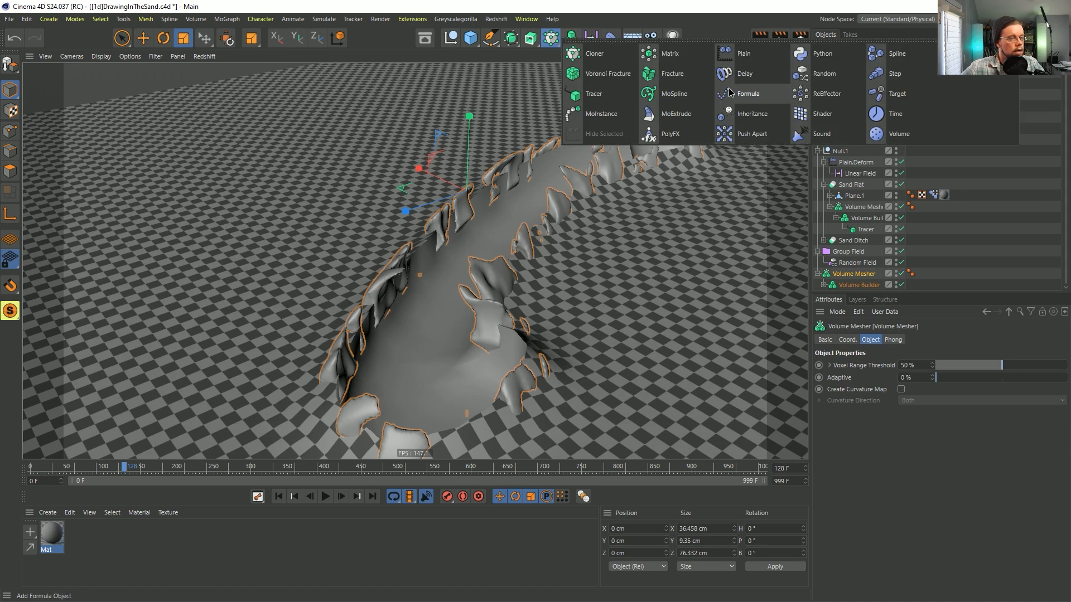
{"action": "left_click", "coordinate": [743, 58]}
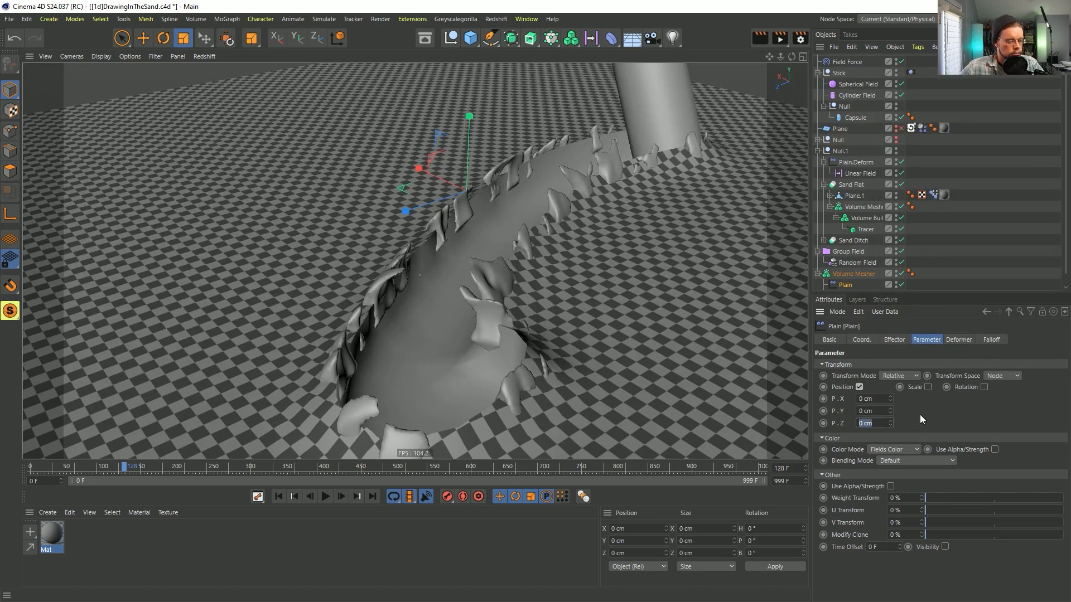
Set the Plain effector's deformation to Point and its Z position to 0.5 cm.
{"action": "left_click", "coordinate": [970, 339]}
{"action": "left_click", "coordinate": [883, 365]}
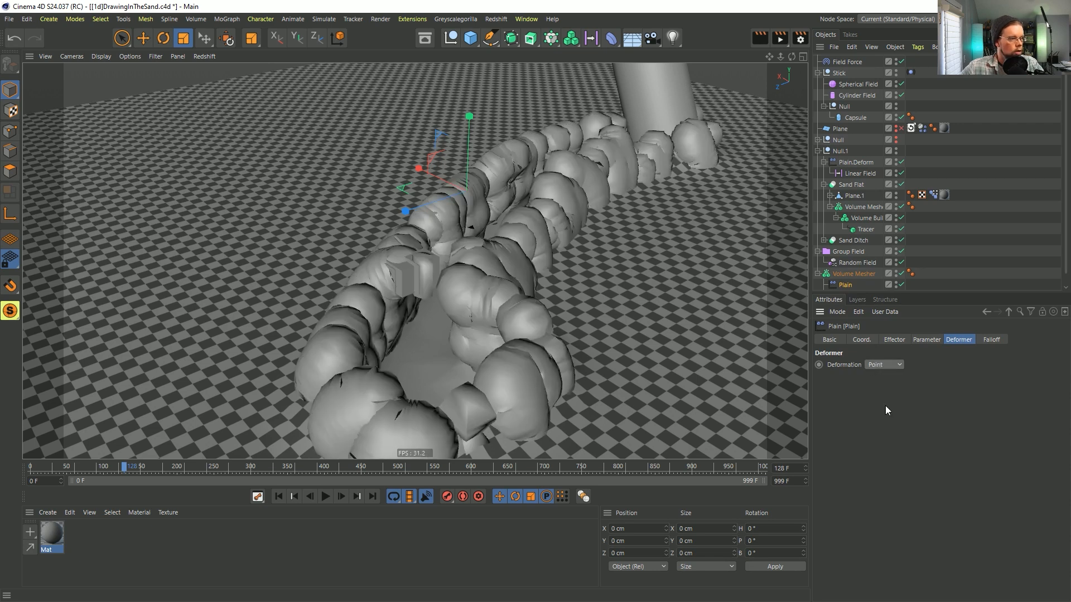
{"action": "left_click", "coordinate": [895, 341]}
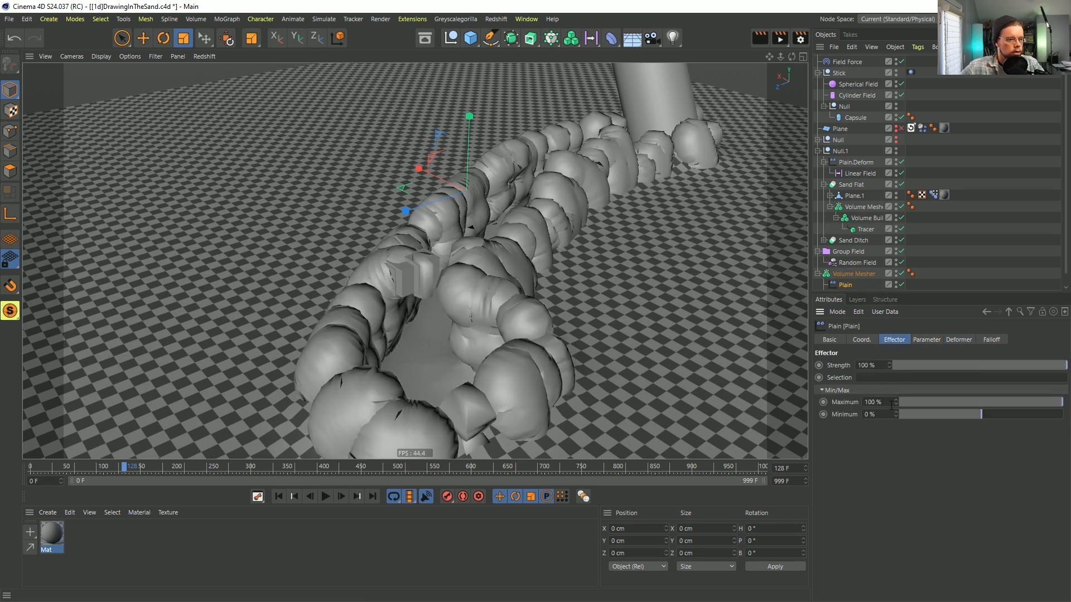
{"action": "left_click", "coordinate": [922, 340]}
{"action": "left_click_drag", "start_coordinate": [875, 423], "coordinate": [801, 429]}
{"action": "type", "text": ".5"}
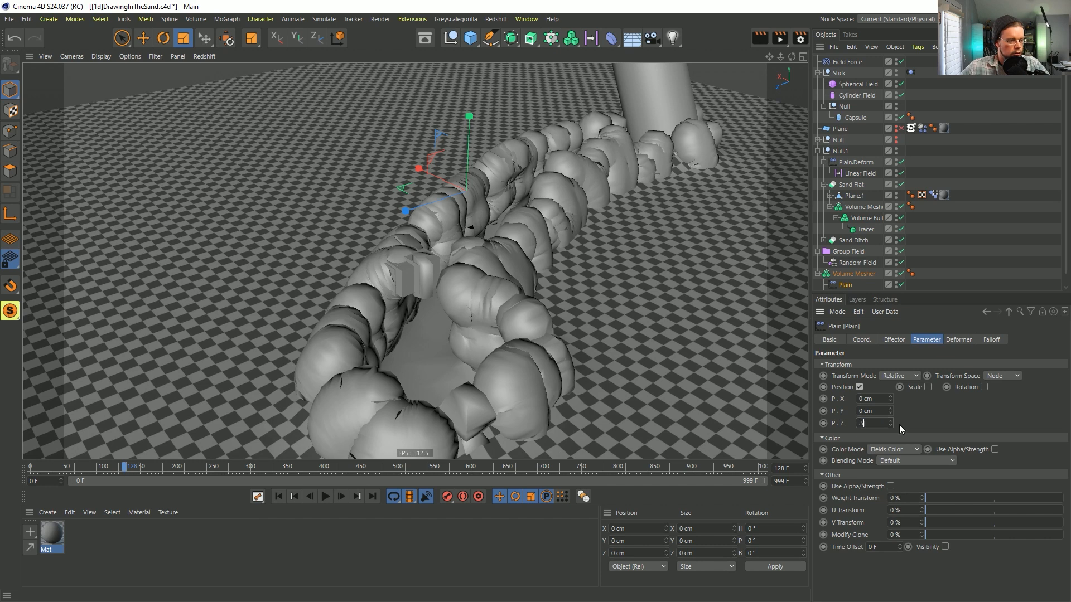
{"action": "key", "text": "Return"}
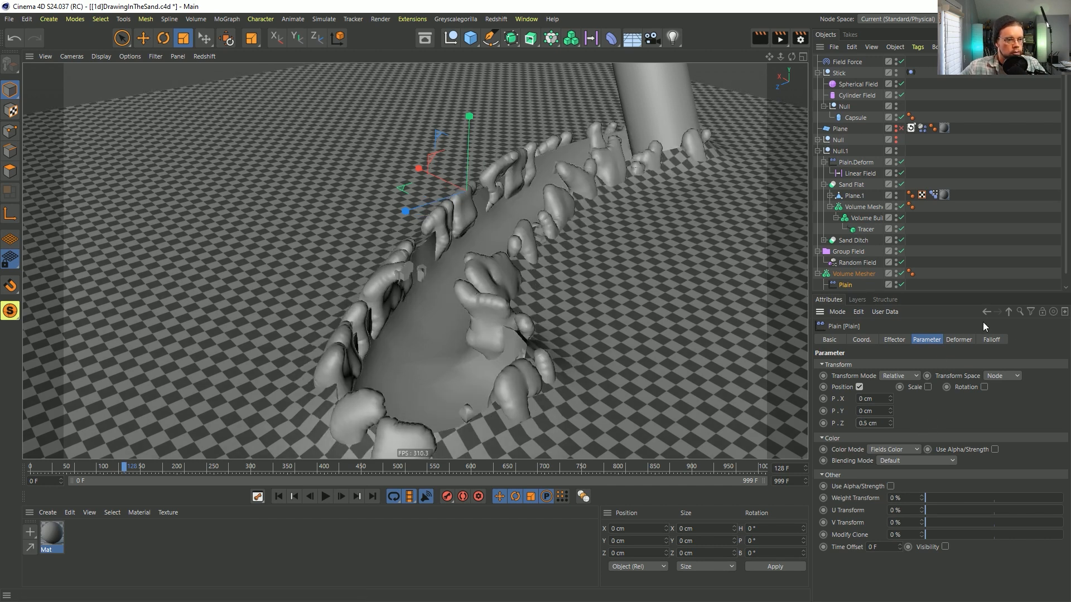
Add a Random Field to the Plain effector's falloff with Naki noise at 14.01 % scale.
{"action": "left_click", "coordinate": [990, 341]}
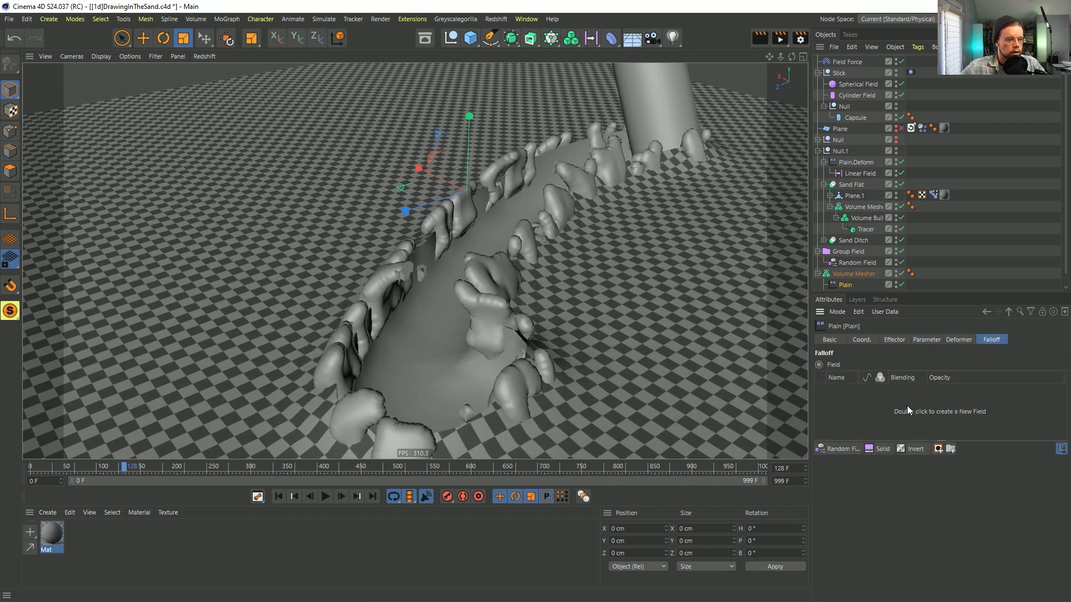
{"action": "left_click", "coordinate": [840, 450]}
{"action": "middle_click_drag", "start_coordinate": [530, 364], "coordinate": [539, 333], "text": "alt"}
{"action": "left_click", "coordinate": [947, 528]}
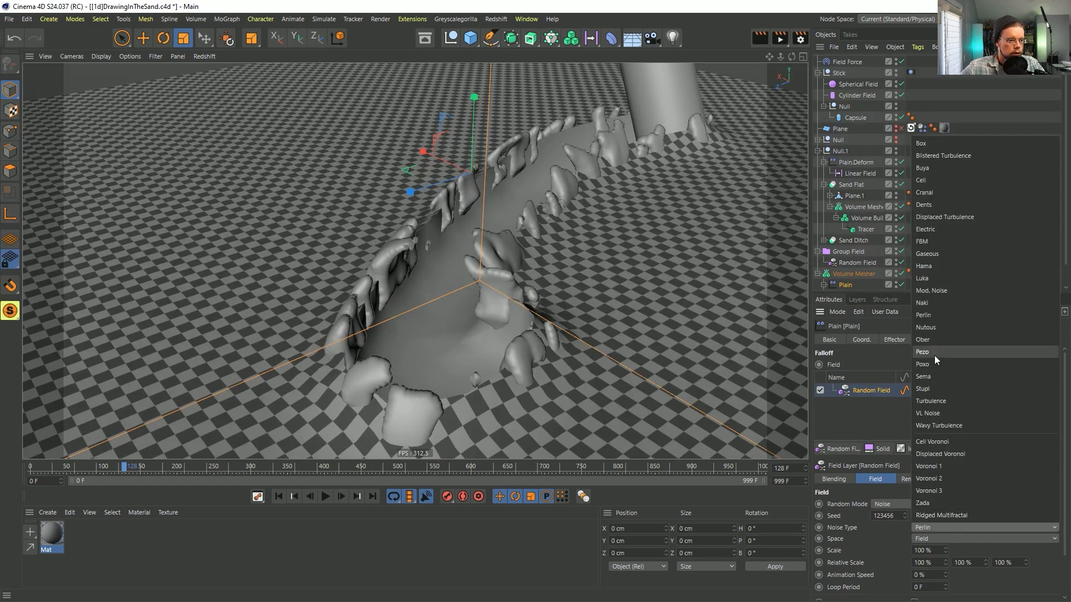
{"action": "left_click", "coordinate": [939, 304]}
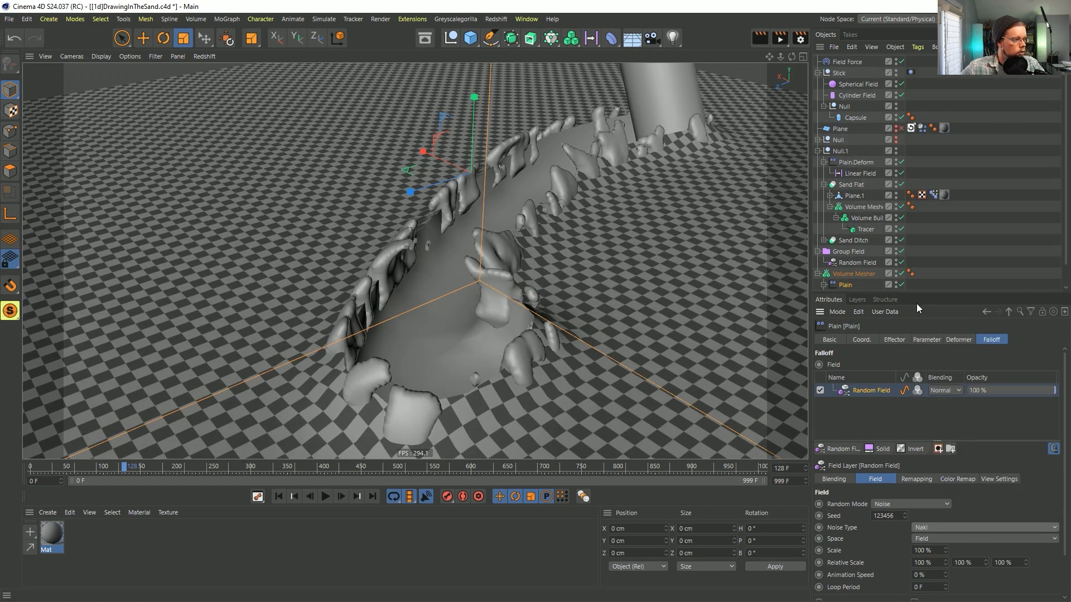
{"action": "left_click_drag", "start_coordinate": [947, 551], "coordinate": [902, 551]}
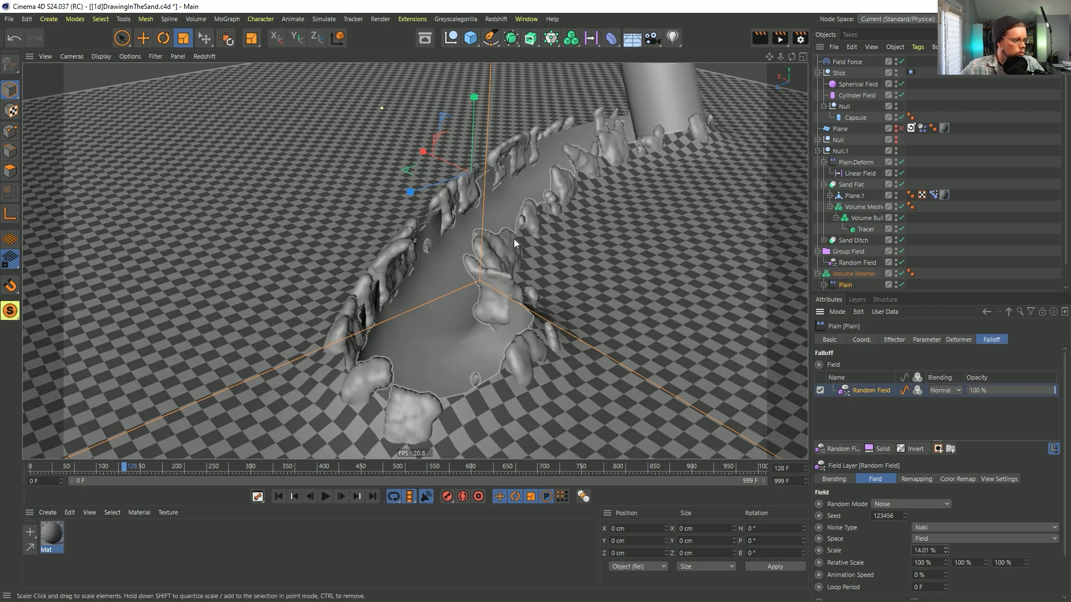
Show mesh lines on the shaded geometry and set the Random Field's noise scale to 11.01 %.
{"action": "left_click_drag", "start_coordinate": [526, 232], "coordinate": [461, 275], "text": "alt"}
{"action": "scroll", "coordinate": [576, 241], "scroll_direction": "up", "scroll_amount": 10}
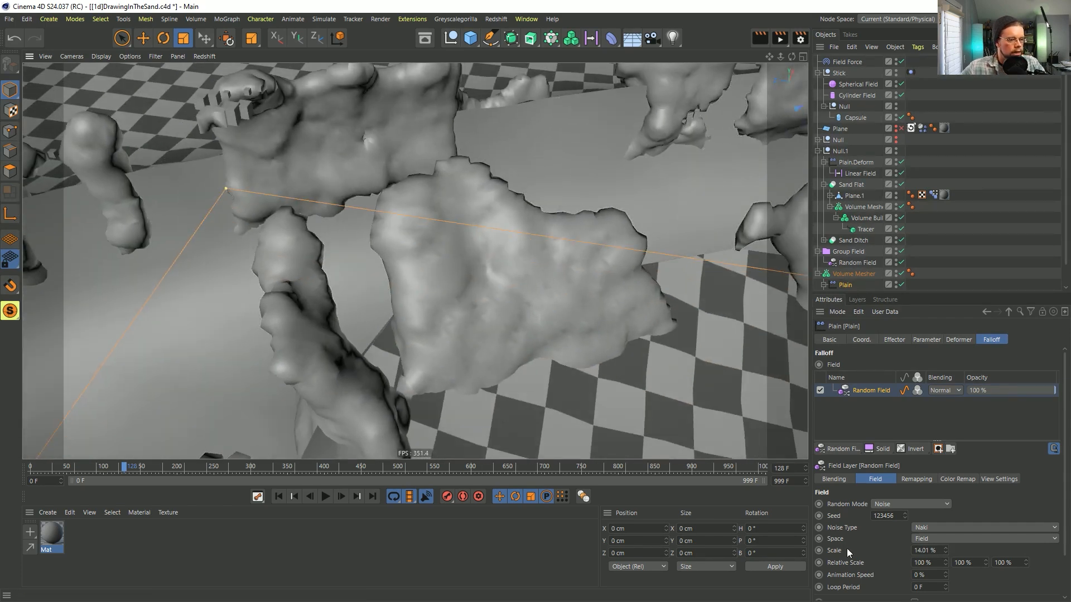
{"action": "left_click_drag", "start_coordinate": [946, 552], "coordinate": [946, 556]}
{"action": "key", "text": "n"}
{"action": "key", "text": "b"}
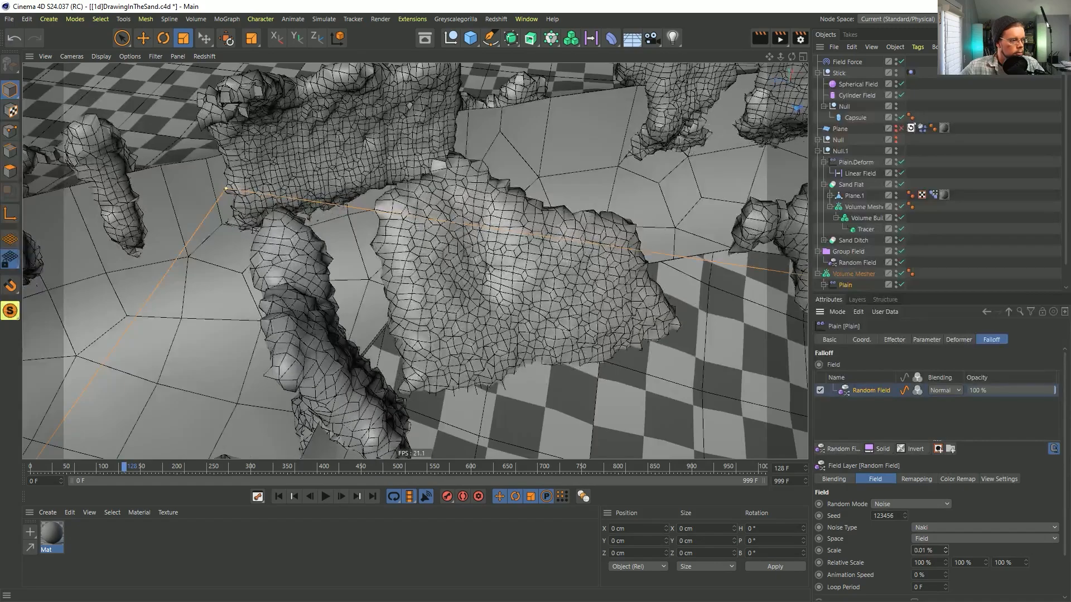
{"action": "left_click_drag", "start_coordinate": [509, 284], "coordinate": [607, 296], "text": "alt"}
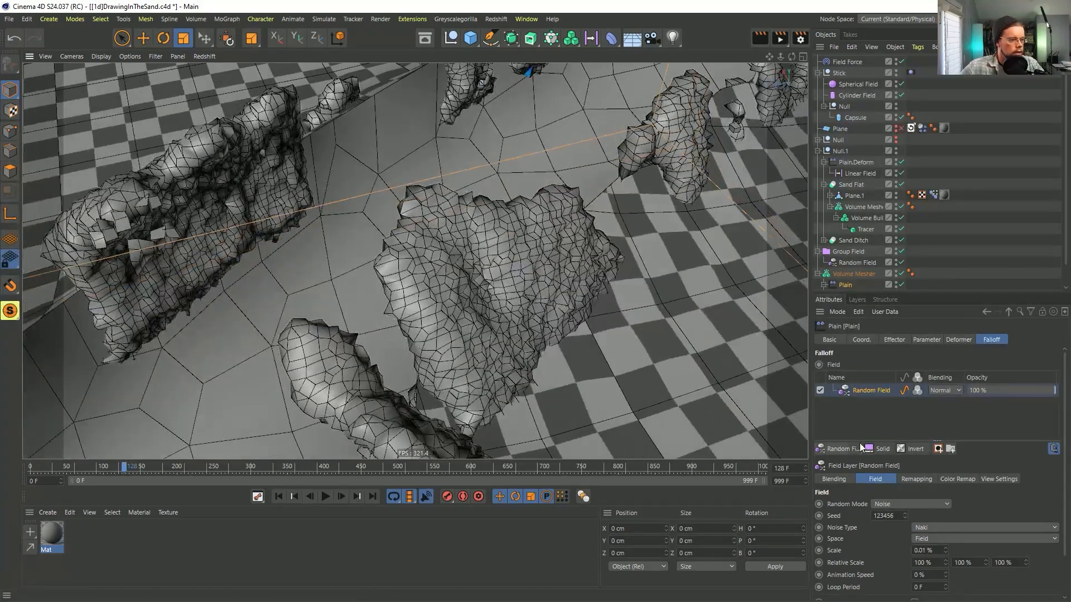
{"action": "left_click_drag", "start_coordinate": [946, 552], "coordinate": [945, 546]}
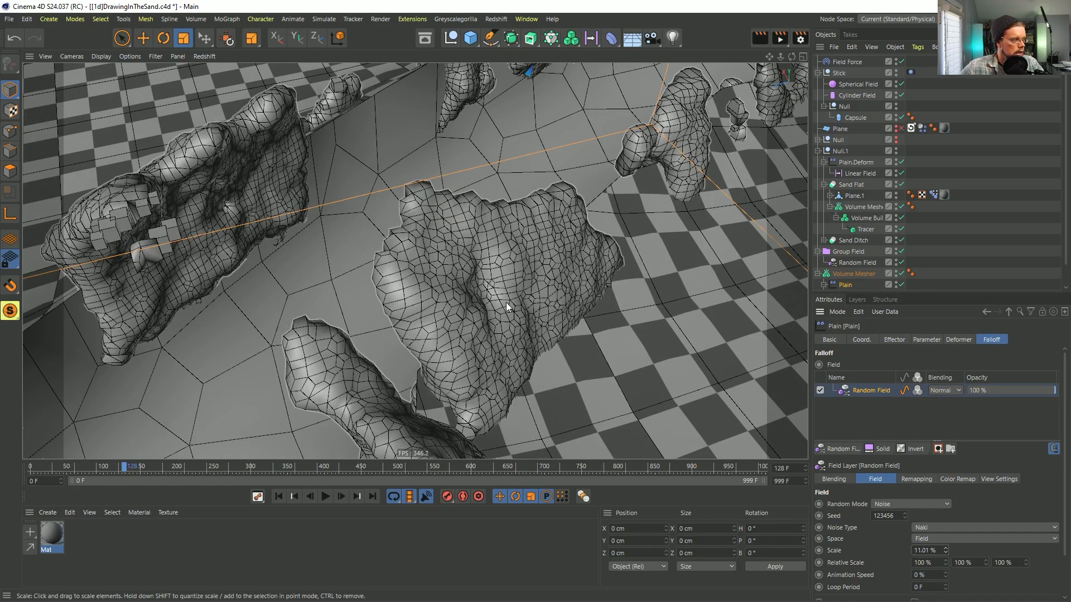
Return to the first frame, save the project, and play the groove simulation up to frame 100.
{"action": "scroll", "coordinate": [506, 306], "scroll_direction": "down", "scroll_amount": 8}
{"action": "left_click_drag", "start_coordinate": [504, 294], "coordinate": [603, 239], "text": "alt"}
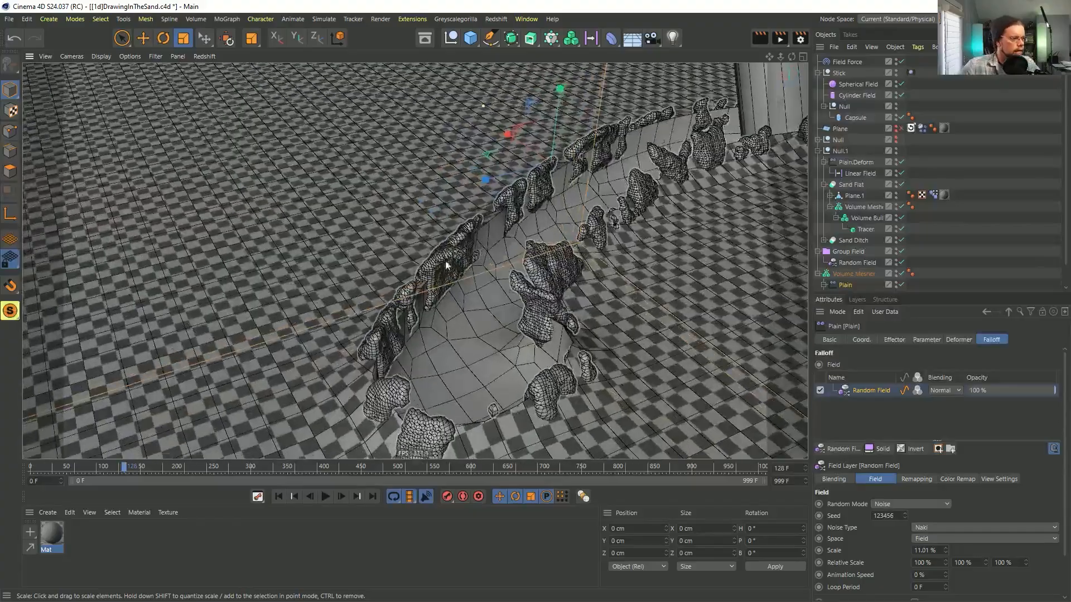
{"action": "left_click_drag", "start_coordinate": [653, 211], "coordinate": [424, 268], "text": "alt"}
{"action": "left_click", "coordinate": [279, 496]}
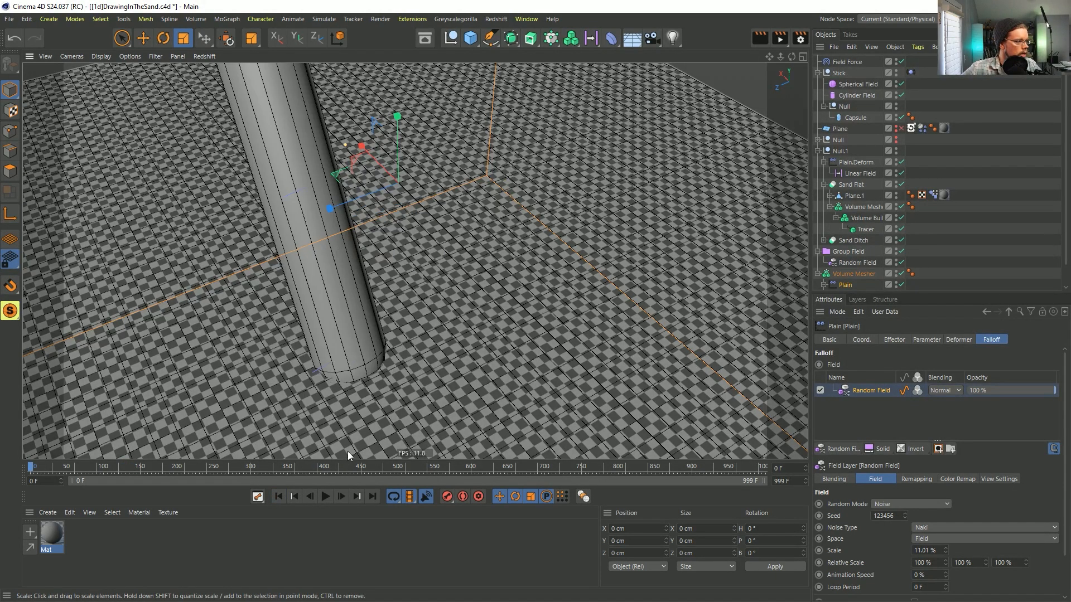
{"action": "key", "text": "ctrl+s"}
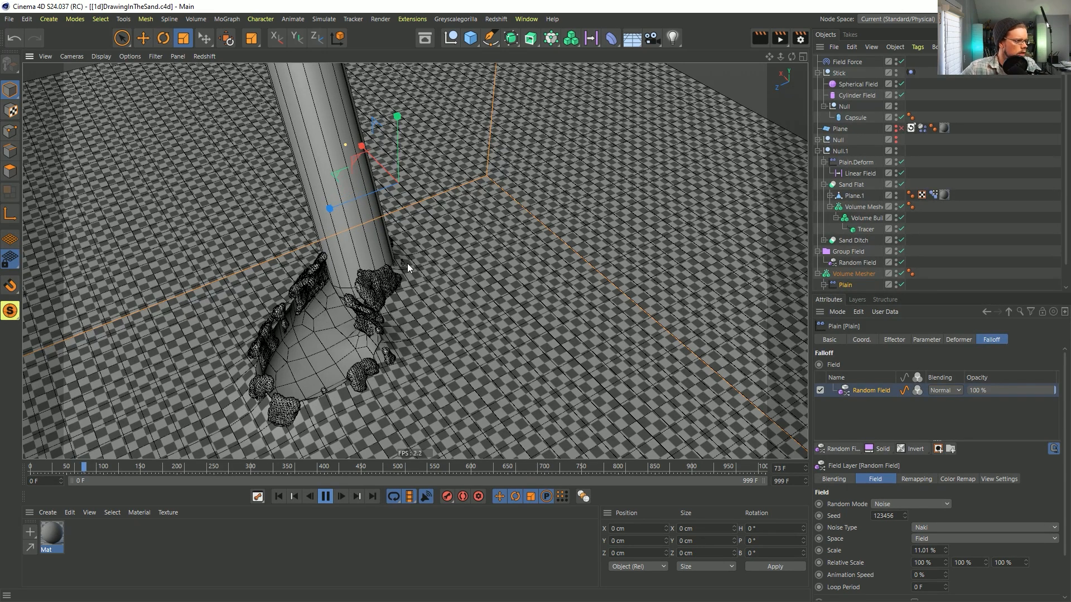
{"action": "left_click", "coordinate": [326, 497]}
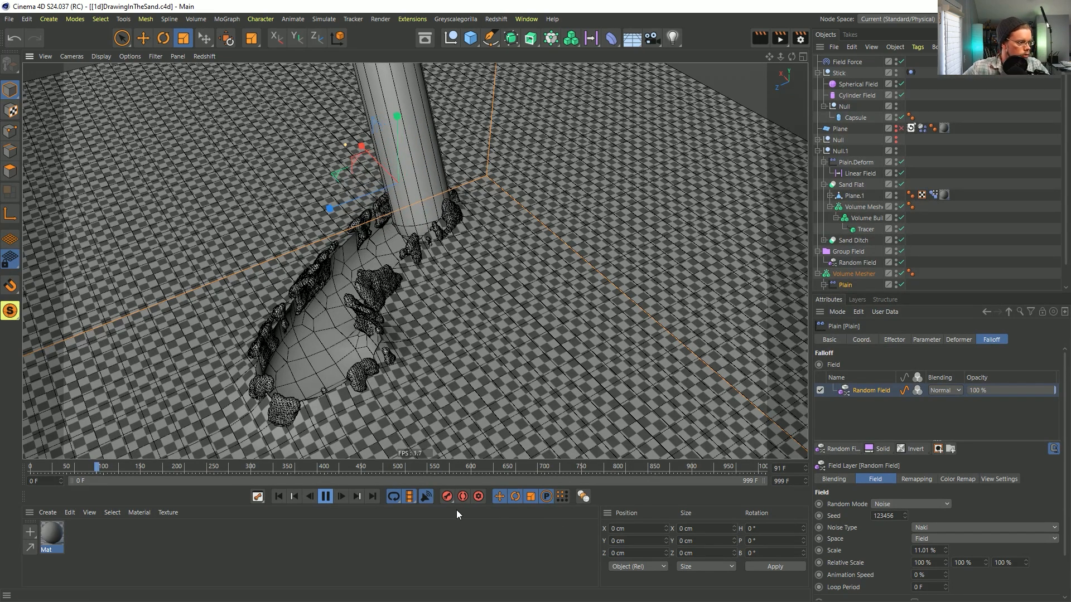
{"action": "left_click", "coordinate": [326, 497]}
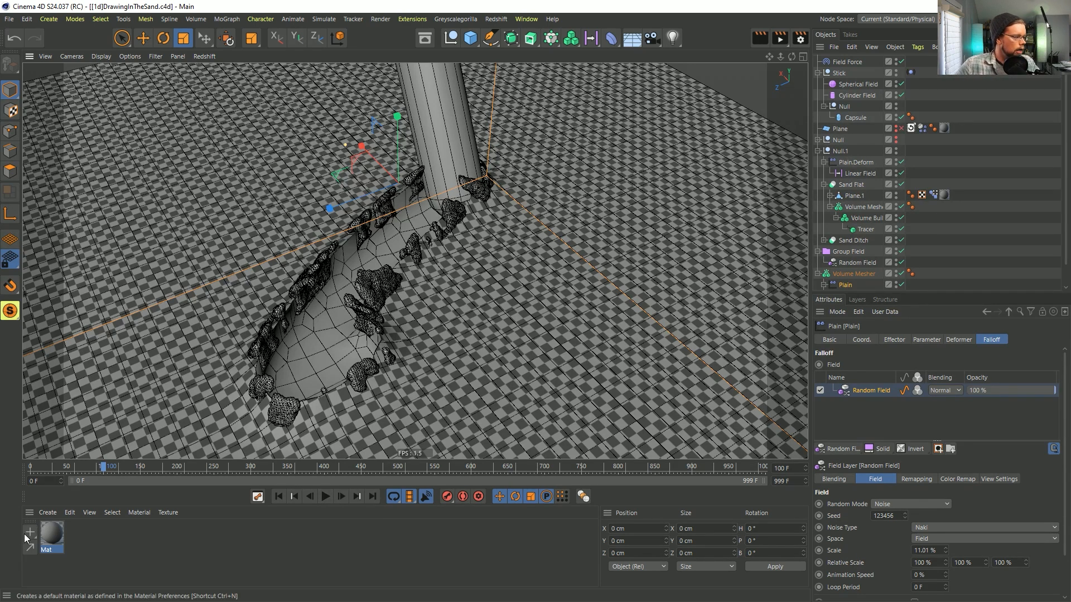
{"action": "left_click", "coordinate": [935, 528]}
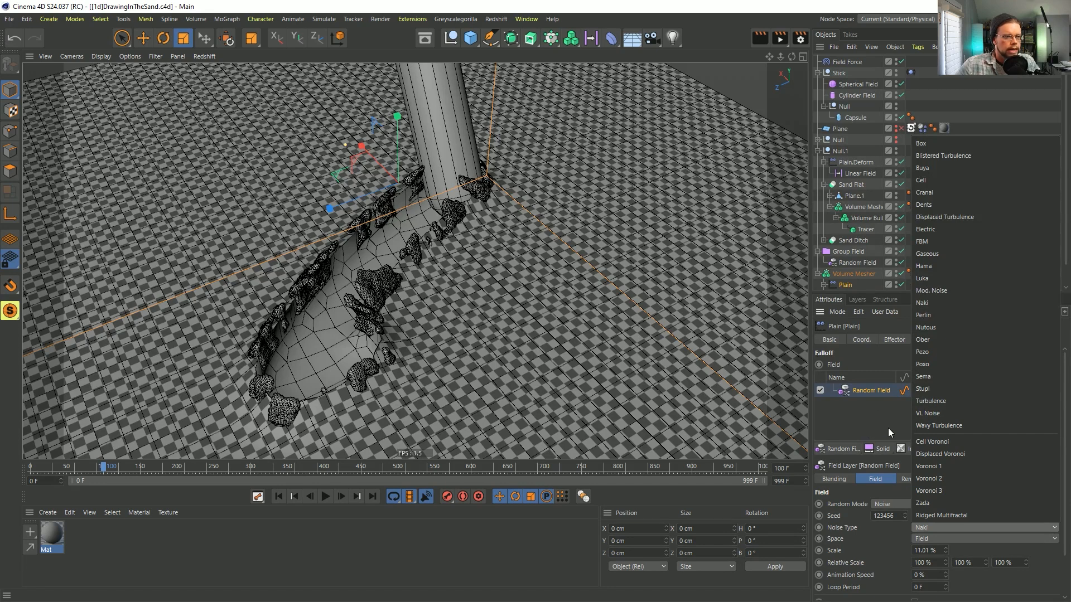
{"action": "left_click", "coordinate": [868, 541]}
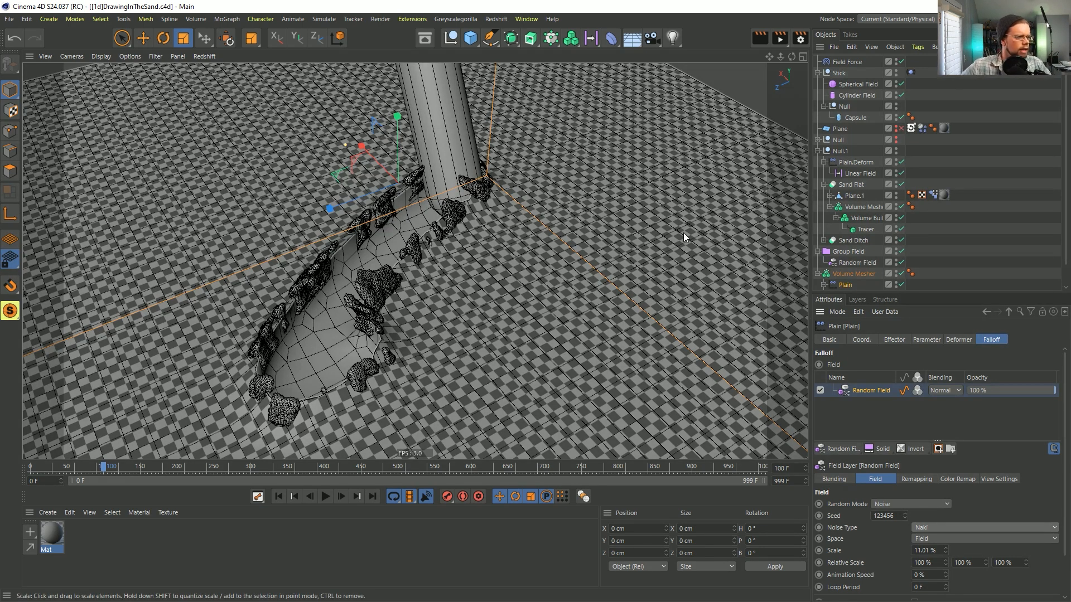
{"action": "left_click_drag", "start_coordinate": [438, 288], "coordinate": [514, 236], "text": "alt"}
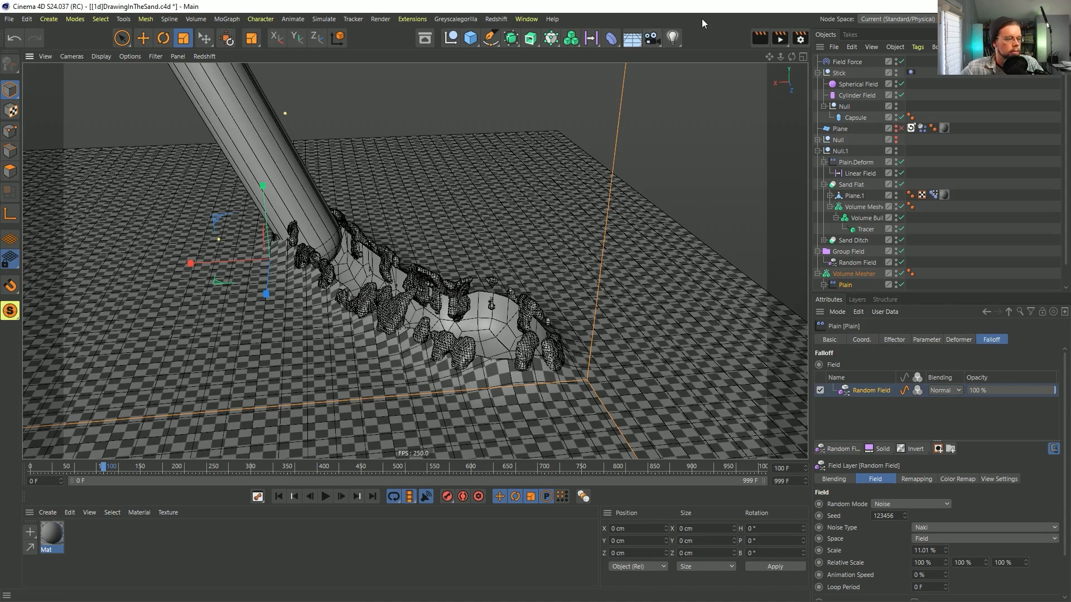
{"action": "left_click_drag", "start_coordinate": [384, 292], "coordinate": [515, 271], "text": "alt"}
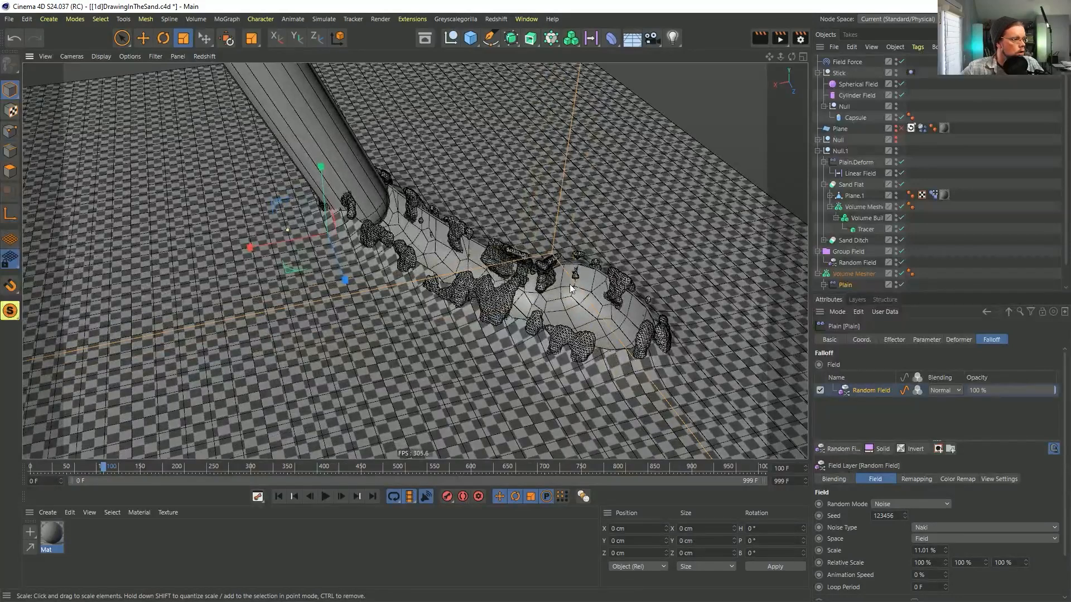
Remove all Recall tags via the Plane's Recall tag and save the project.
{"action": "left_click", "coordinate": [911, 127]}
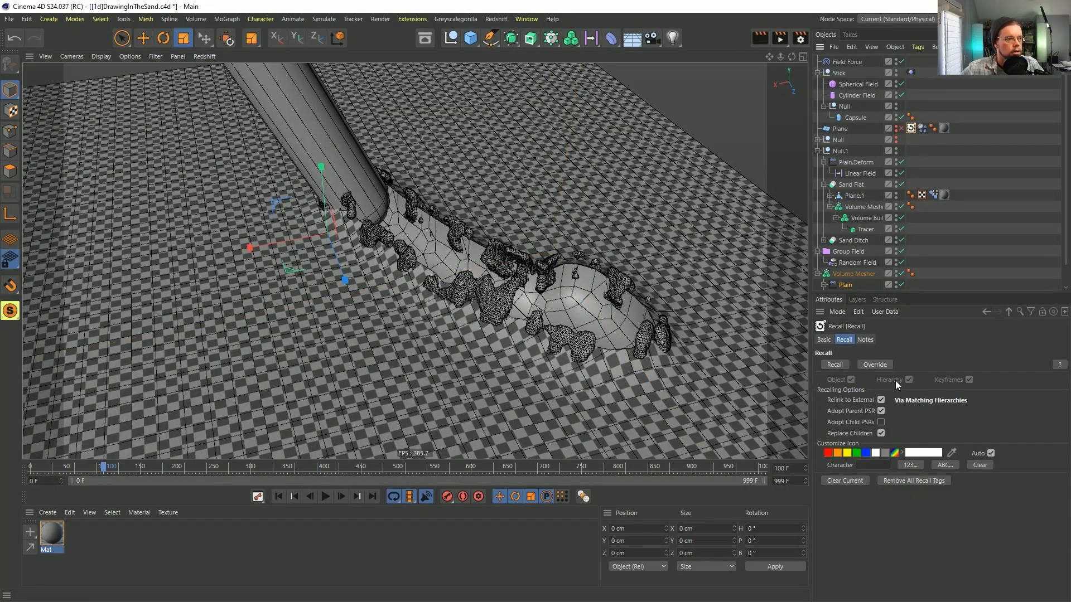
{"action": "left_click", "coordinate": [898, 482]}
{"action": "key", "text": "ctrl+s"}
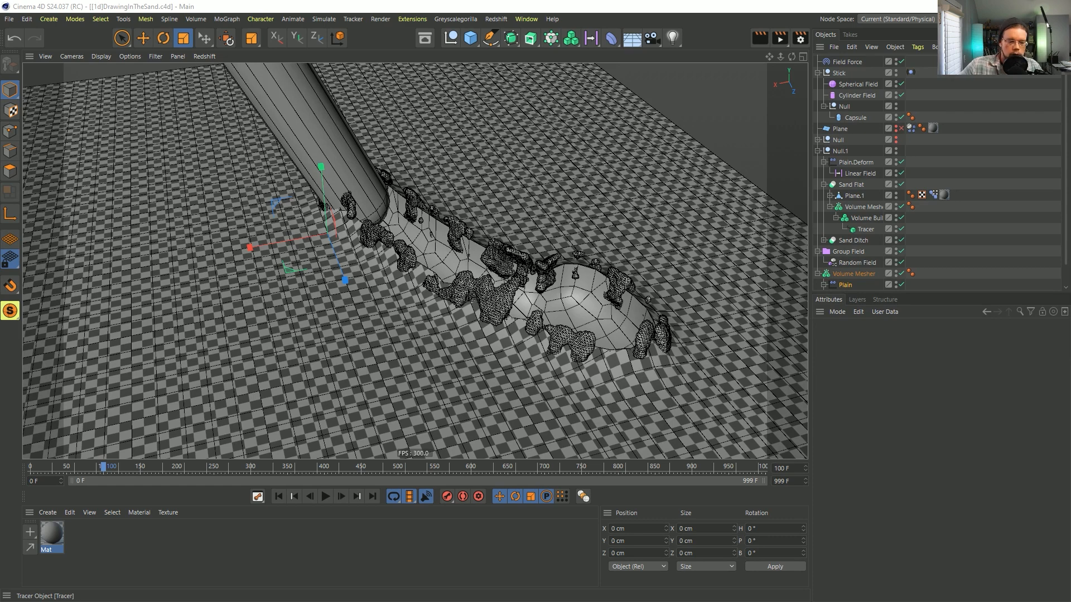
Switch to an enlarged Firefox window and run a Google image search for "sand".
{"action": "left_click_drag", "start_coordinate": [1070, 106], "coordinate": [303, 61]}
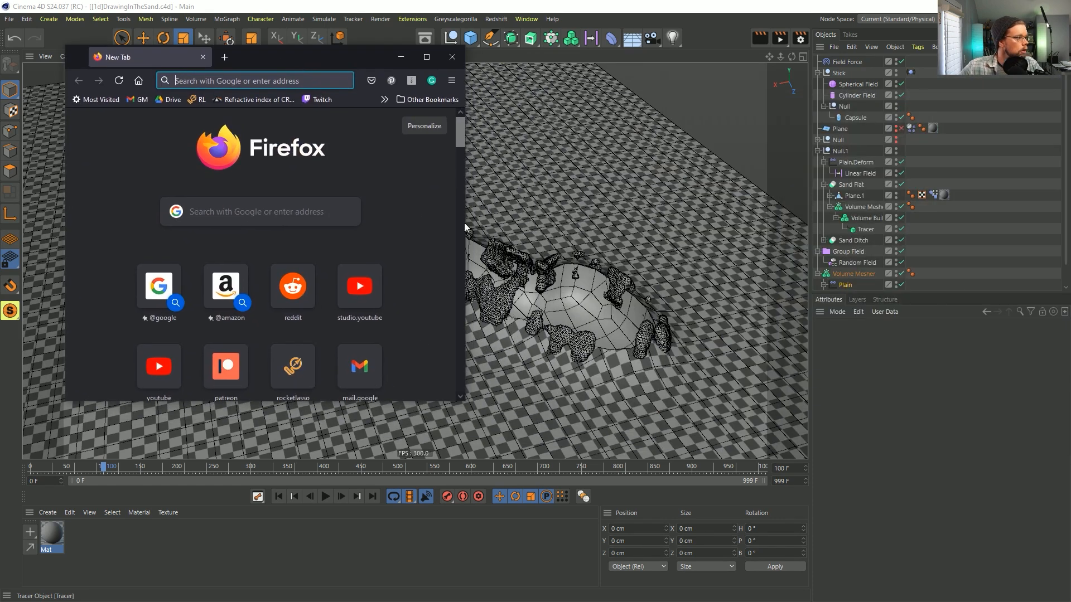
{"action": "left_click_drag", "start_coordinate": [466, 401], "coordinate": [1003, 576]}
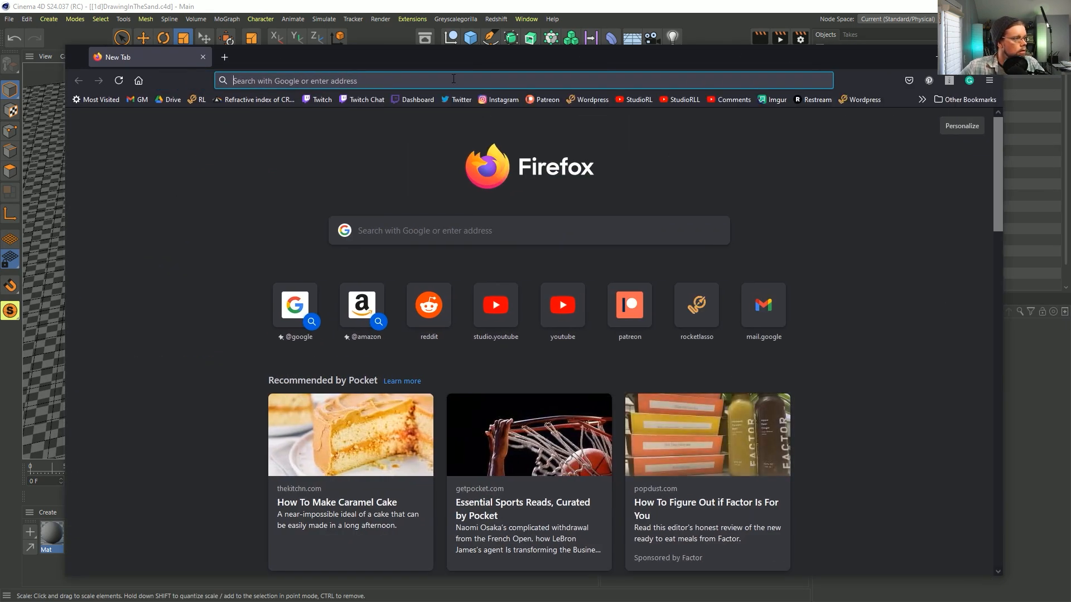
{"action": "left_click", "coordinate": [453, 81]}
{"action": "type", "text": "sand"}
{"action": "key", "text": "Return"}
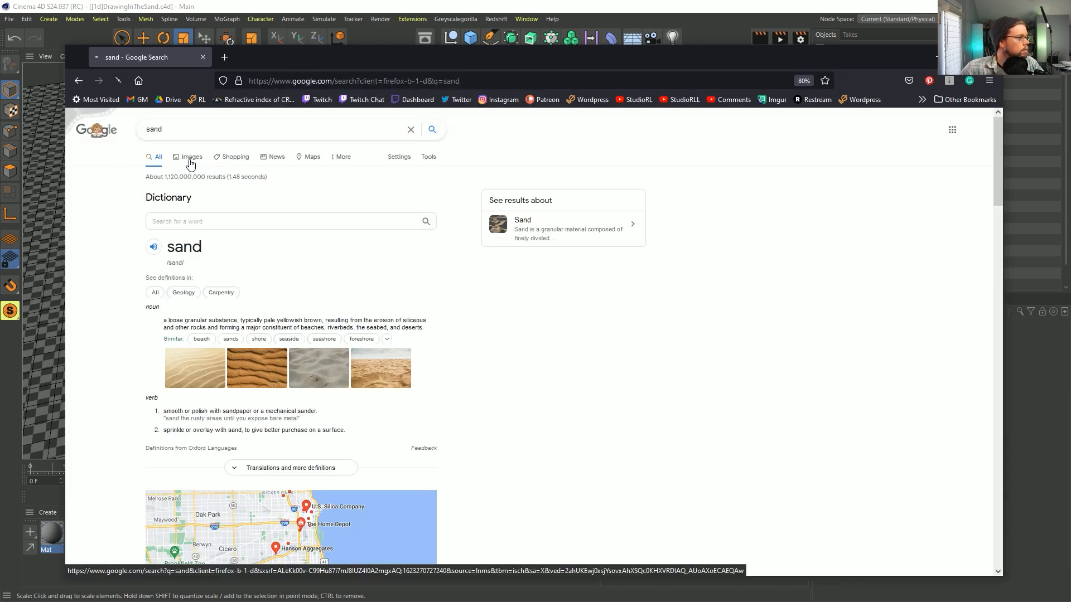
{"action": "left_click", "coordinate": [186, 158]}
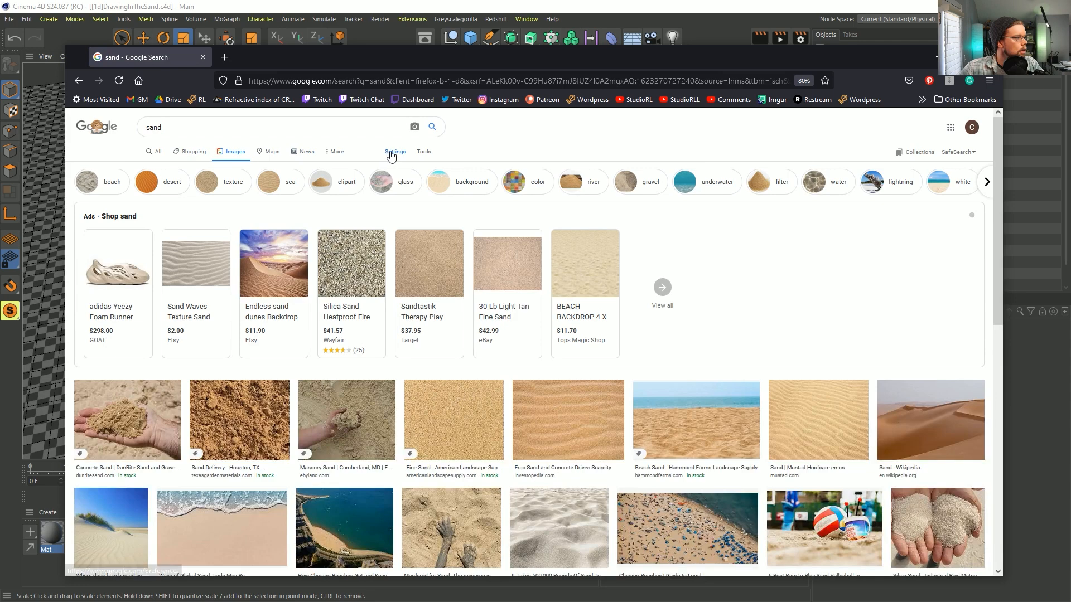
{"action": "left_click", "coordinate": [394, 153]}
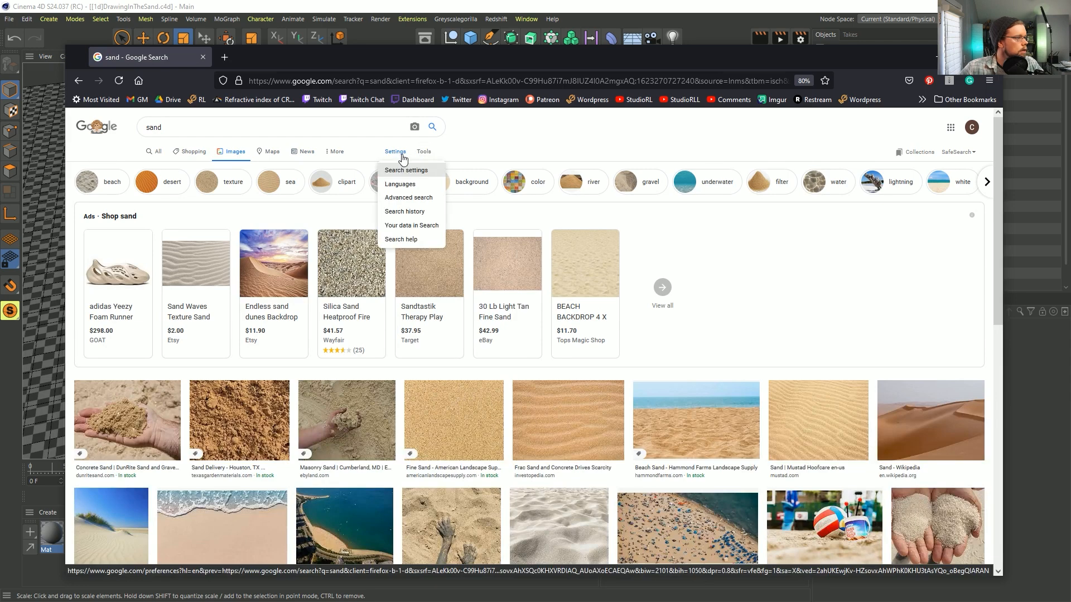
{"action": "left_click", "coordinate": [408, 197]}
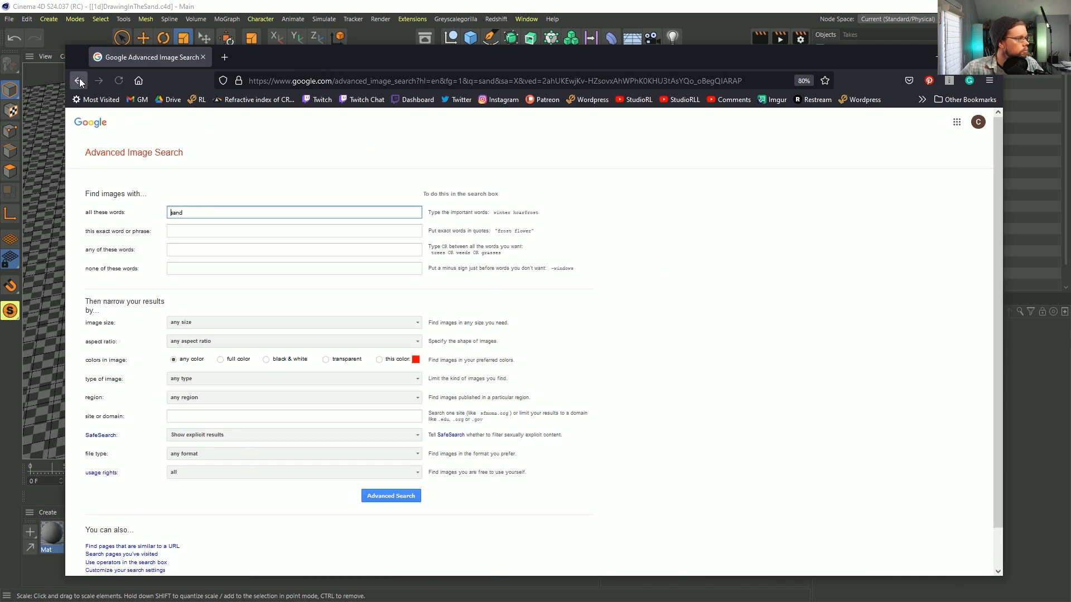
{"action": "left_click", "coordinate": [79, 81]}
Filter the sand images to Large size with Creative Commons licenses and maximize the browser window.
{"action": "left_click", "coordinate": [424, 154]}
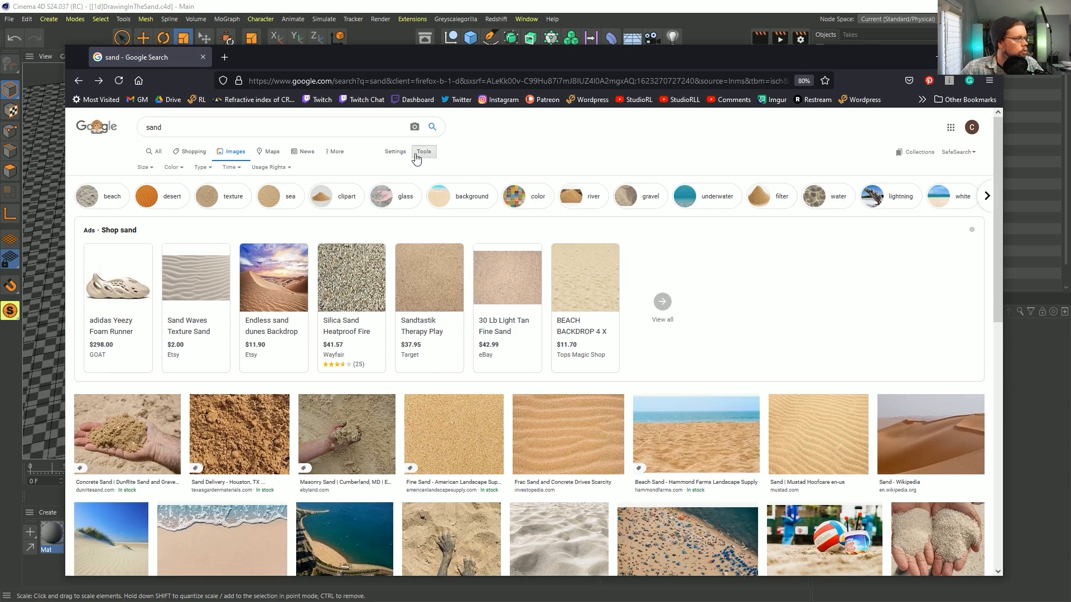
{"action": "left_click", "coordinate": [149, 169]}
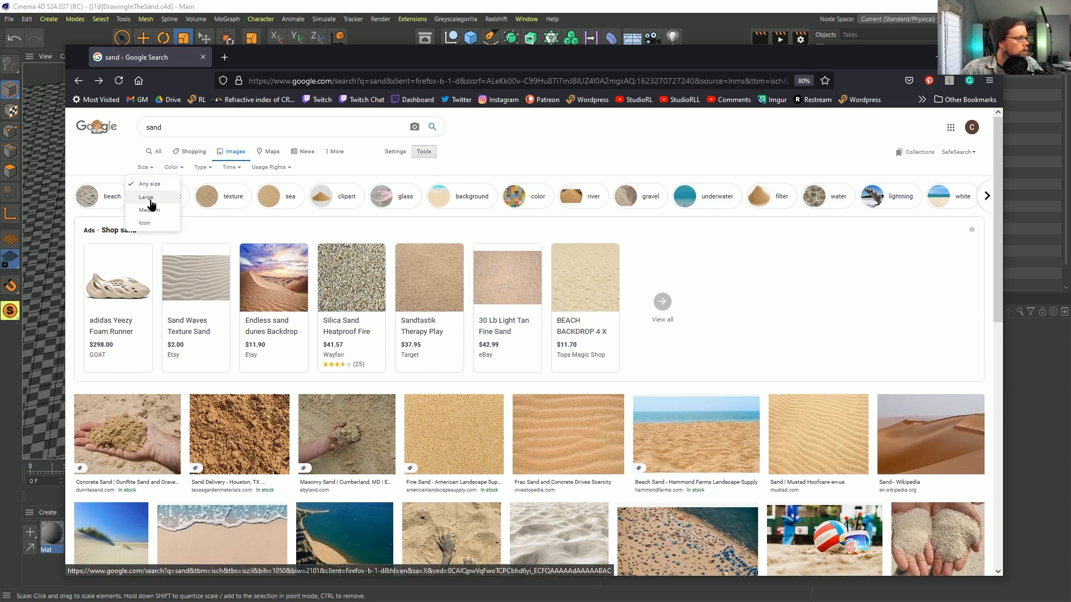
{"action": "left_click", "coordinate": [147, 197]}
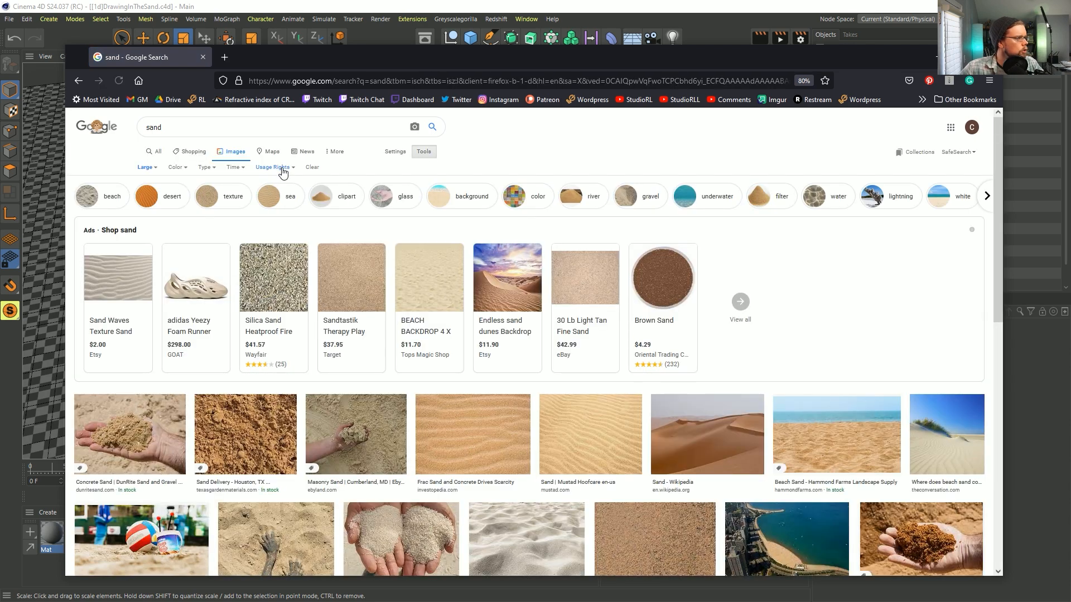
{"action": "left_click", "coordinate": [275, 168]}
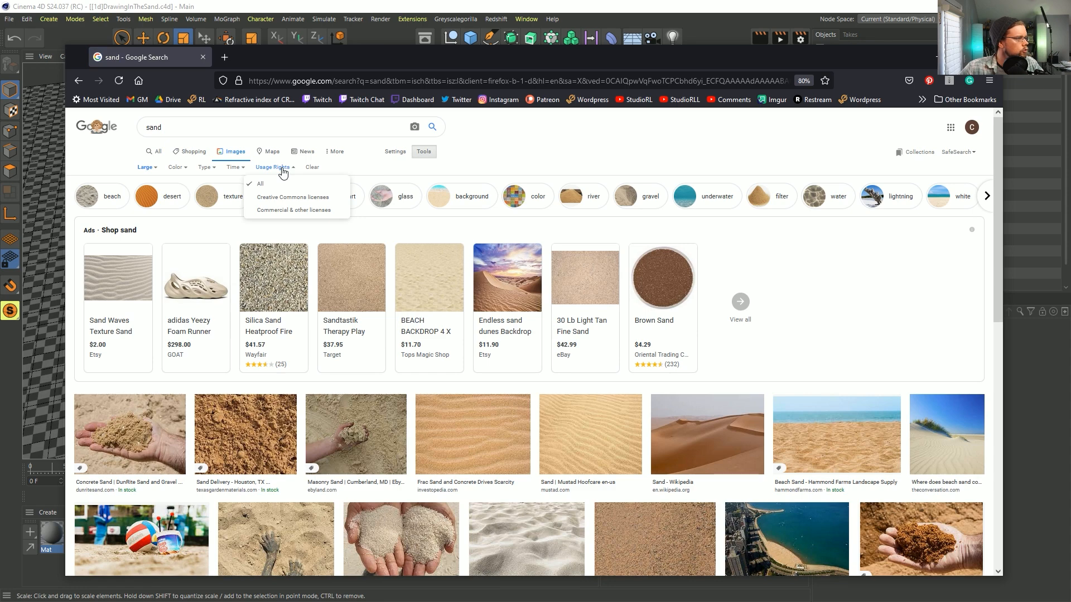
{"action": "left_click", "coordinate": [291, 210]}
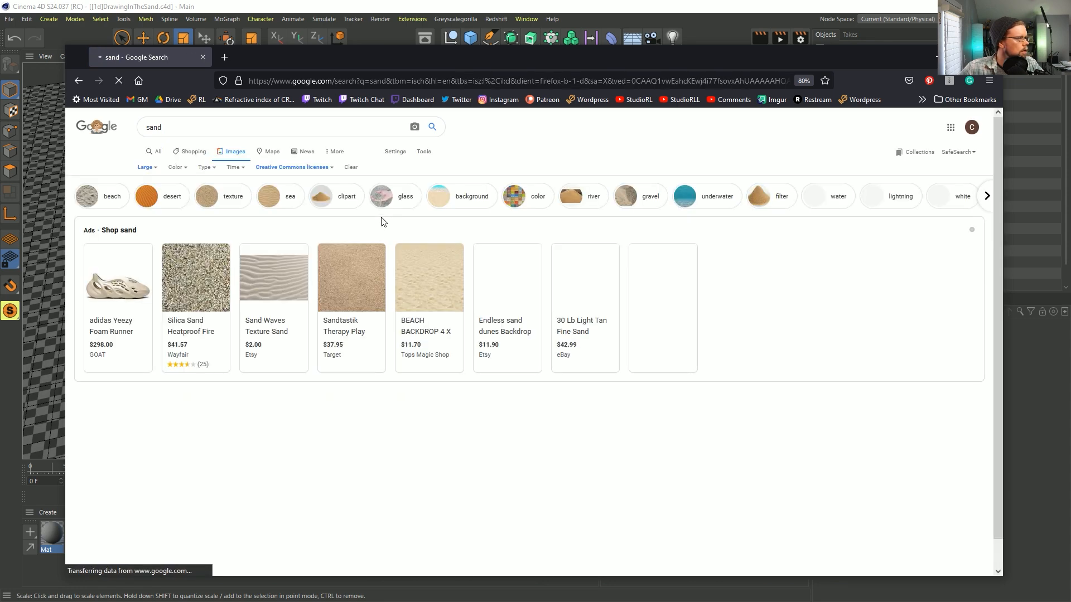
{"action": "double_click", "coordinate": [477, 58]}
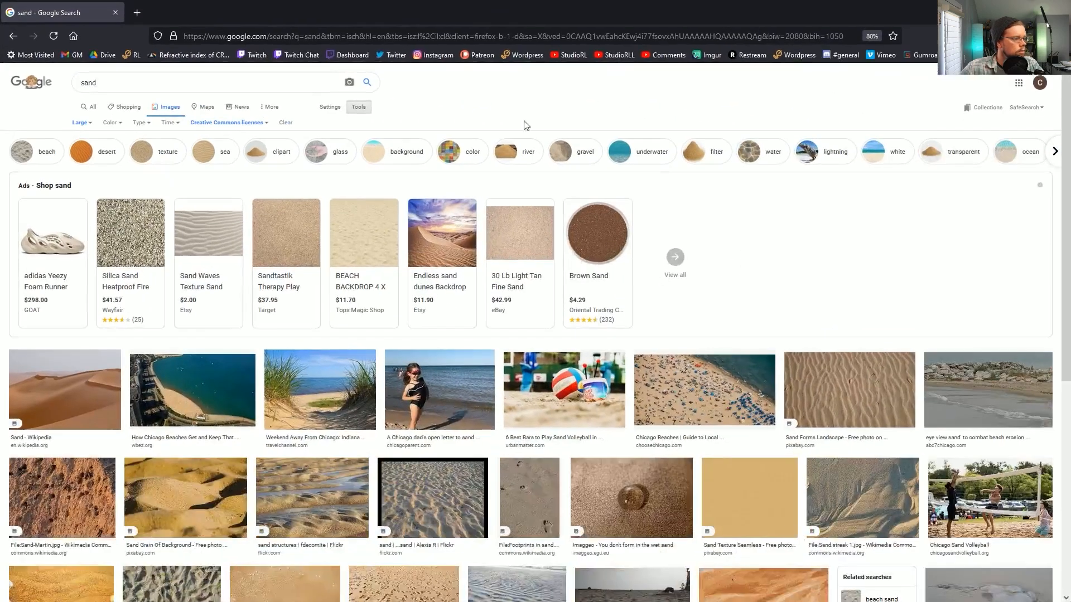
Look through the filtered image results for a suitable sand photo.
{"action": "scroll", "coordinate": [687, 473], "scroll_direction": "down", "scroll_amount": 4}
{"action": "scroll", "coordinate": [687, 473], "scroll_direction": "down", "scroll_amount": 2}
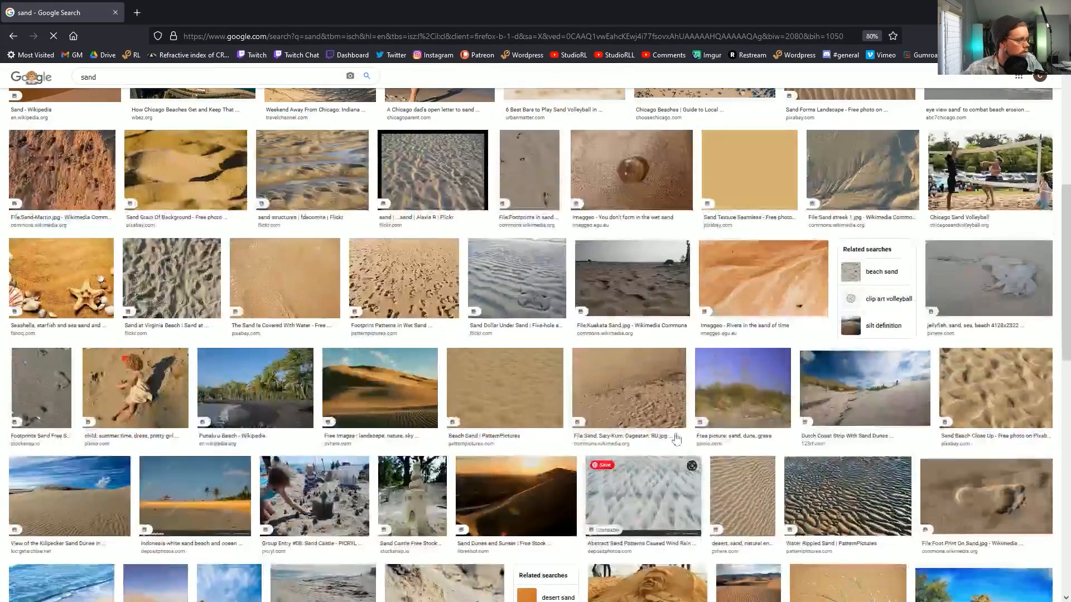
{"action": "scroll", "coordinate": [622, 334], "scroll_direction": "down", "scroll_amount": 3}
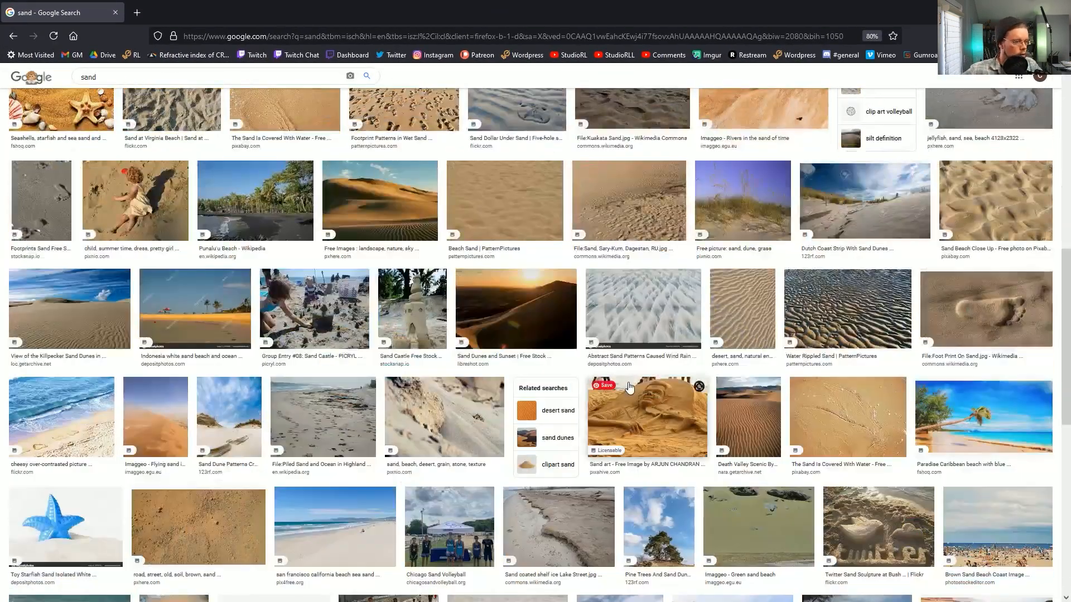
{"action": "scroll", "coordinate": [468, 419], "scroll_direction": "down", "scroll_amount": 7}
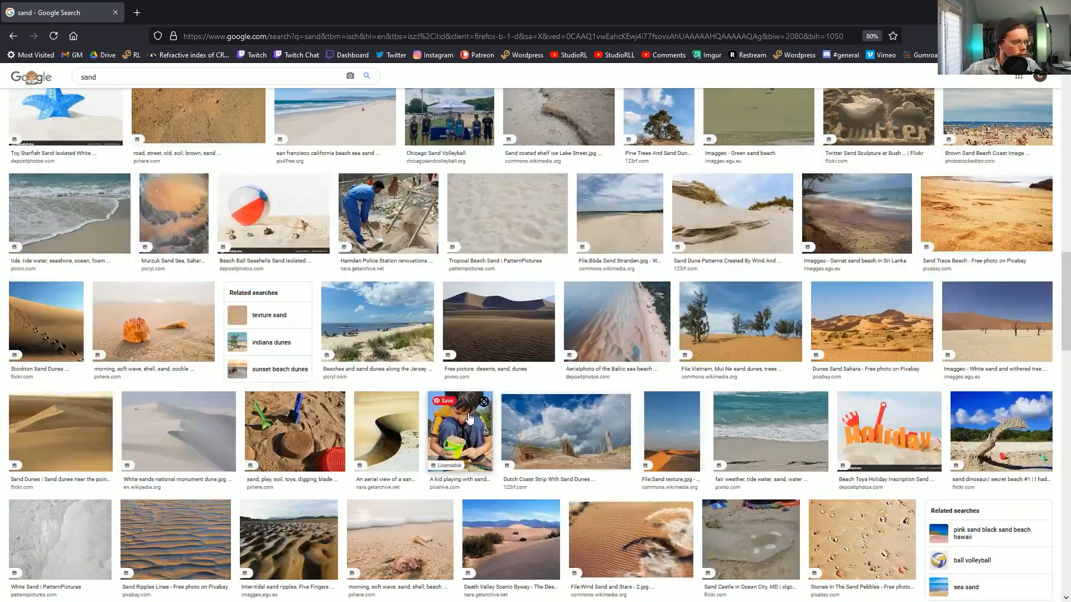
{"action": "scroll", "coordinate": [470, 415], "scroll_direction": "up", "scroll_amount": 15}
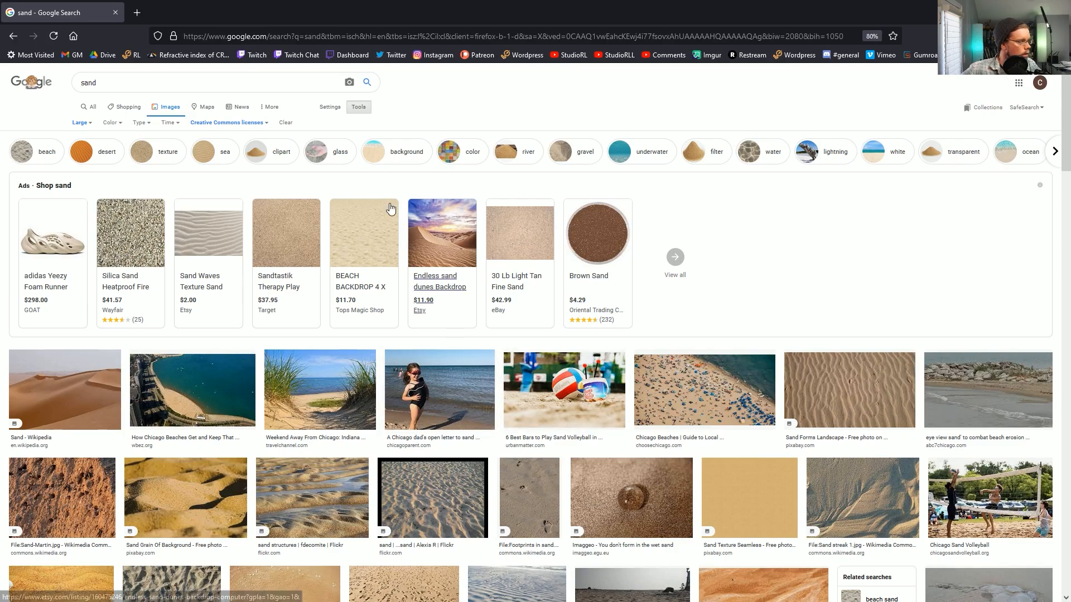
Browse the filtered sand images and preview the "Sand Closeup Nature" photo from Pixabay.
{"action": "scroll", "coordinate": [368, 365], "scroll_direction": "down", "scroll_amount": 4}
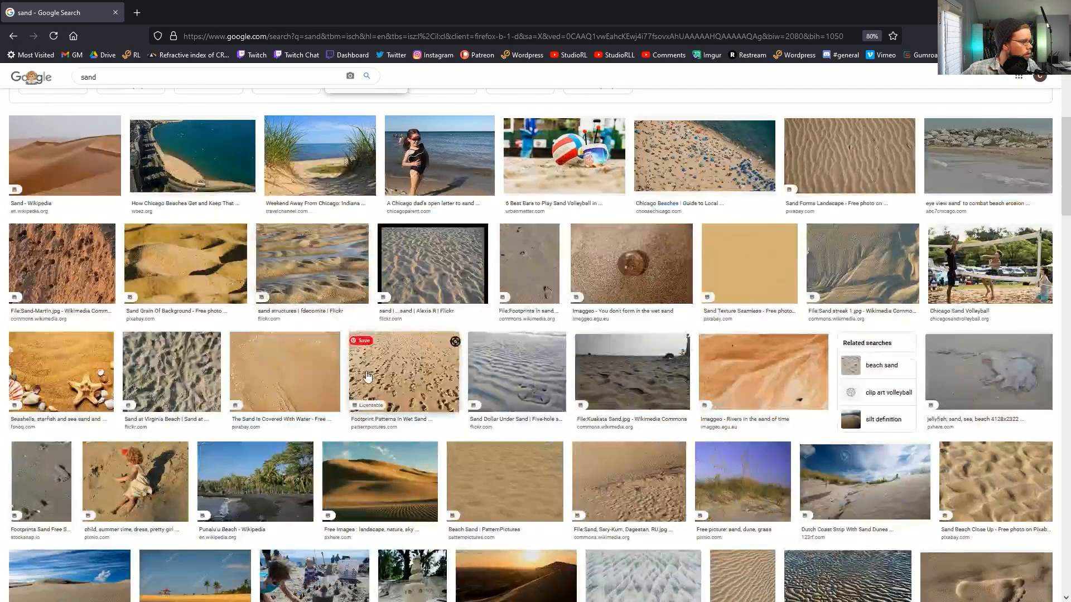
{"action": "scroll", "coordinate": [632, 401], "scroll_direction": "down", "scroll_amount": 5}
{"action": "scroll", "coordinate": [661, 394], "scroll_direction": "down", "scroll_amount": 20}
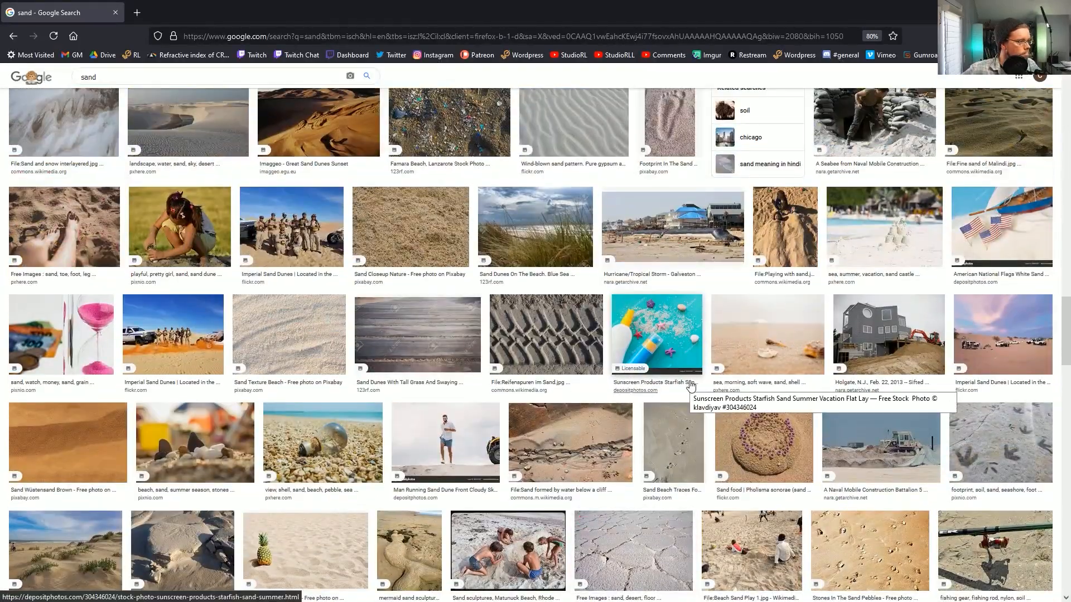
{"action": "left_click", "coordinate": [437, 251]}
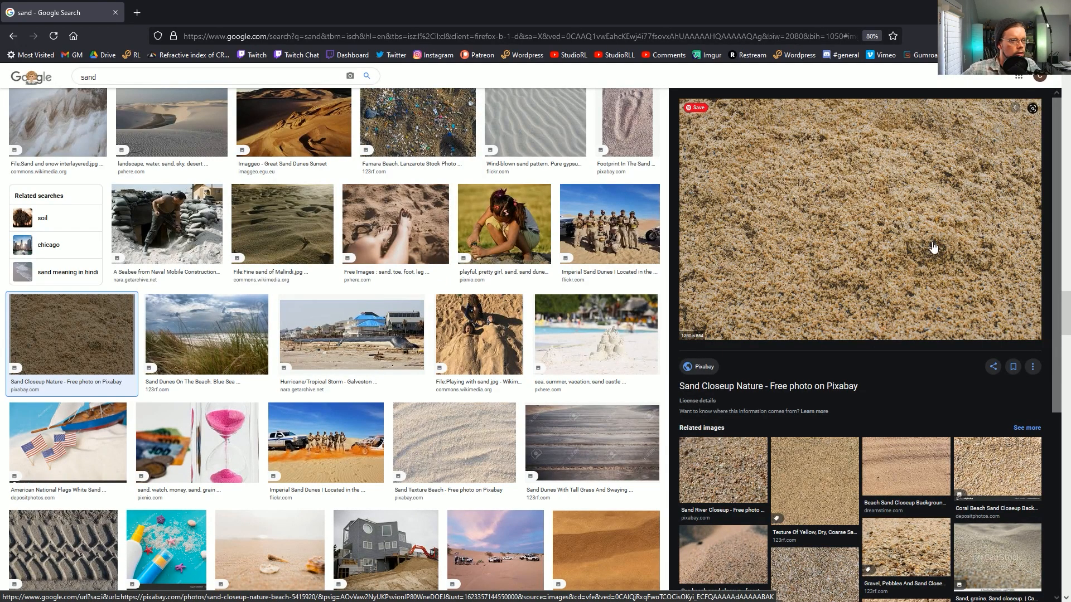
Look further through the sand results and preview the "Perkins Beach sand" texture from Flickr.
{"action": "scroll", "coordinate": [550, 277], "scroll_direction": "down", "scroll_amount": 5}
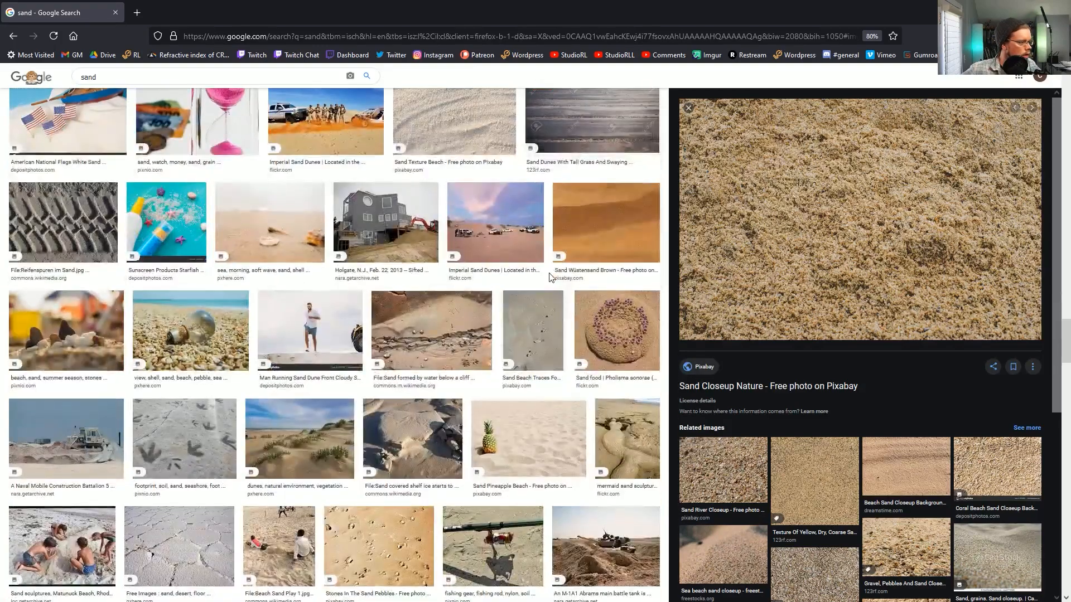
{"action": "scroll", "coordinate": [550, 277], "scroll_direction": "down", "scroll_amount": 10}
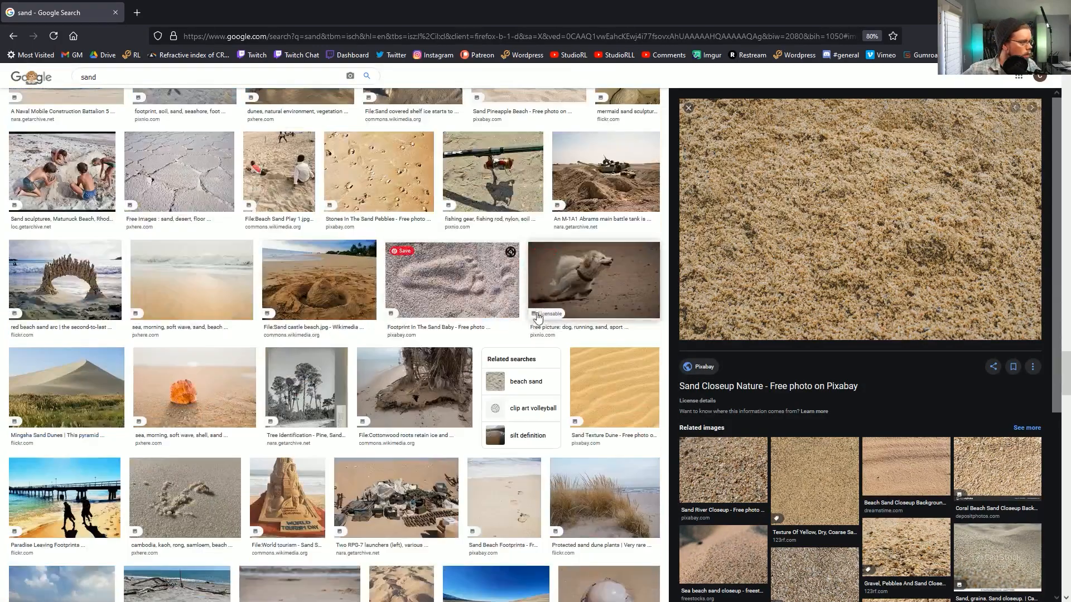
{"action": "scroll", "coordinate": [543, 316], "scroll_direction": "down", "scroll_amount": 8}
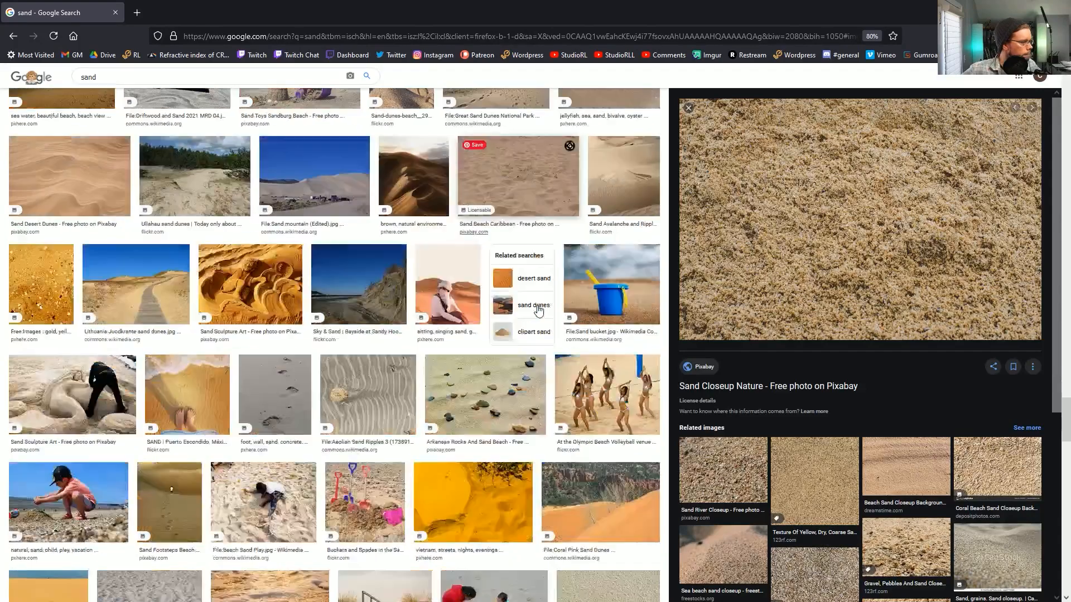
{"action": "scroll", "coordinate": [540, 310], "scroll_direction": "down", "scroll_amount": 4}
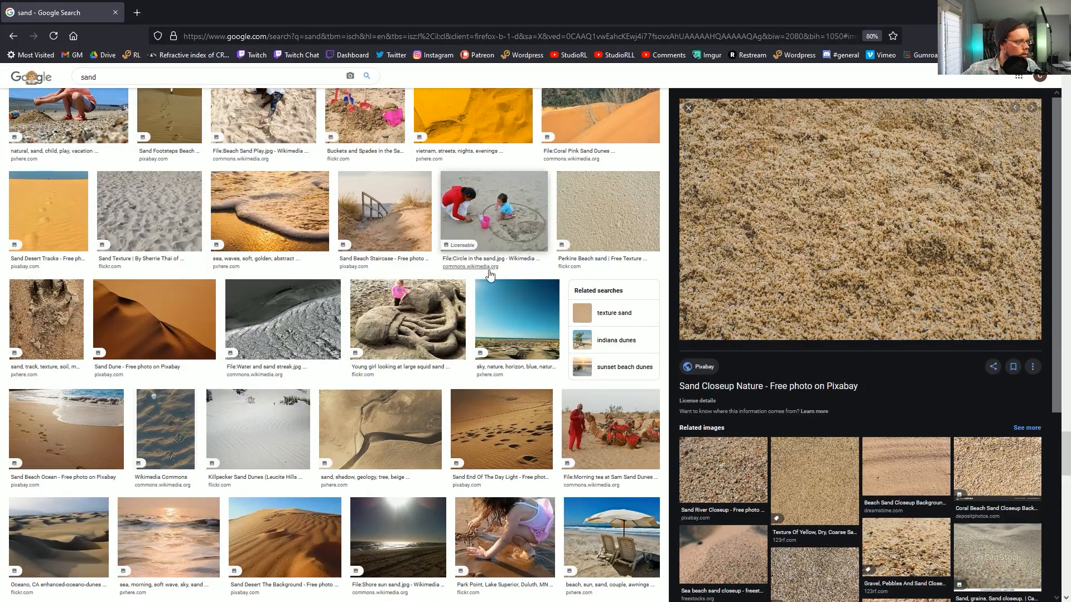
{"action": "left_click", "coordinate": [607, 232]}
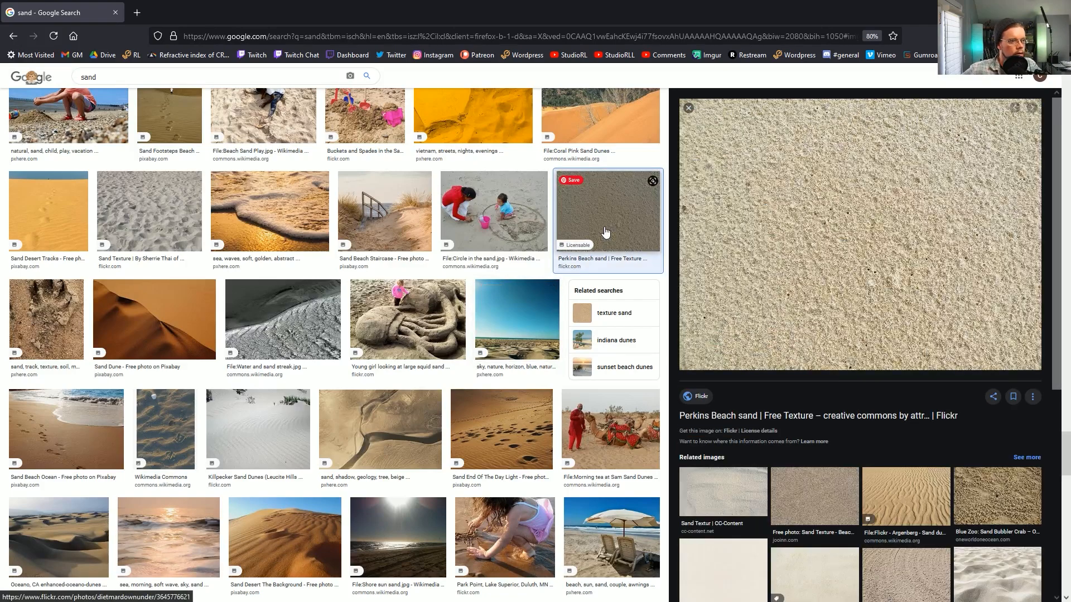
Find the "Course Sand Texture" image among the remaining results and open its Flickr page.
{"action": "scroll", "coordinate": [799, 256], "scroll_direction": "down", "scroll_amount": 3}
{"action": "scroll", "coordinate": [525, 306], "scroll_direction": "down", "scroll_amount": 5}
{"action": "scroll", "coordinate": [526, 306], "scroll_direction": "down", "scroll_amount": 15}
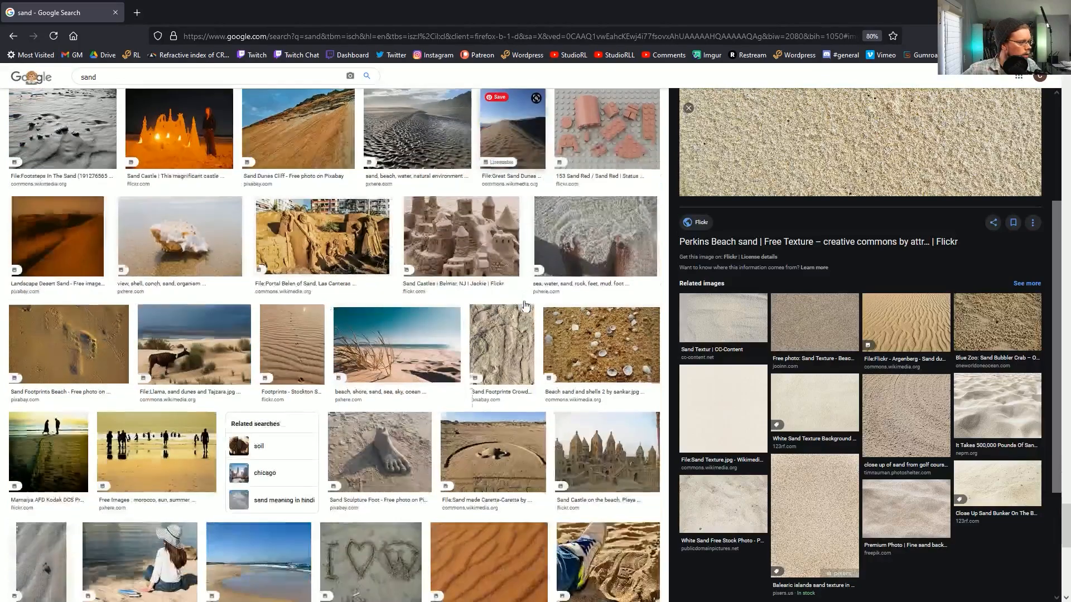
{"action": "scroll", "coordinate": [526, 306], "scroll_direction": "down", "scroll_amount": 15}
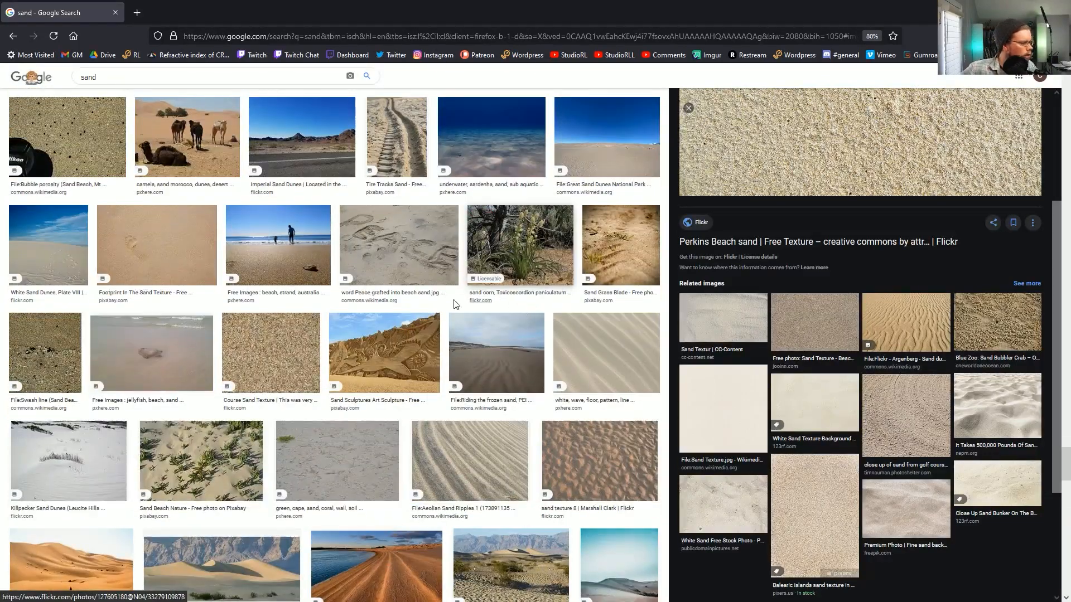
{"action": "left_click", "coordinate": [251, 349]}
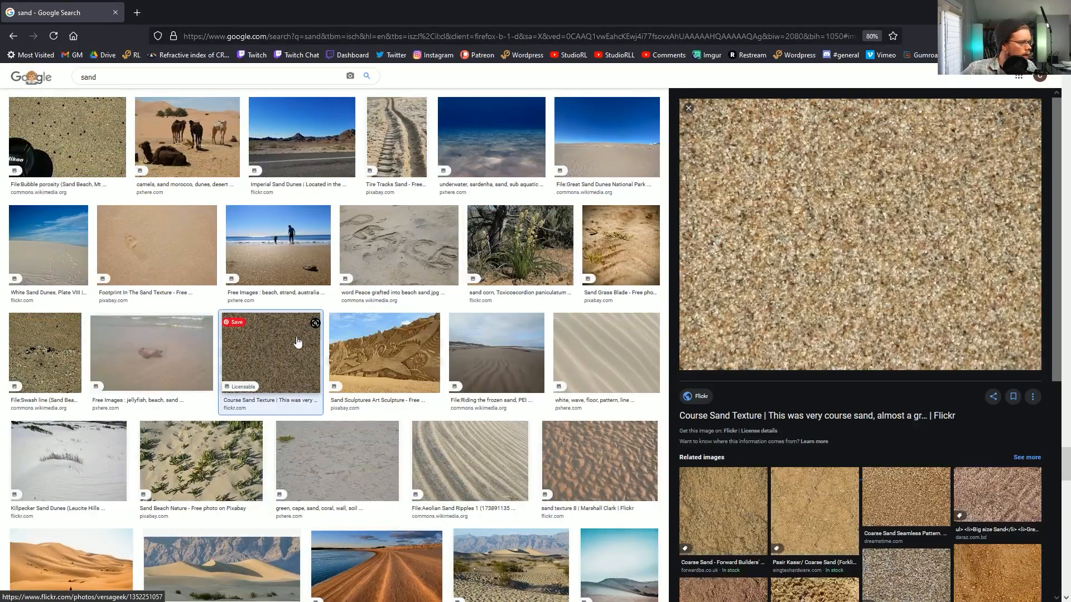
{"action": "left_click", "coordinate": [797, 223]}
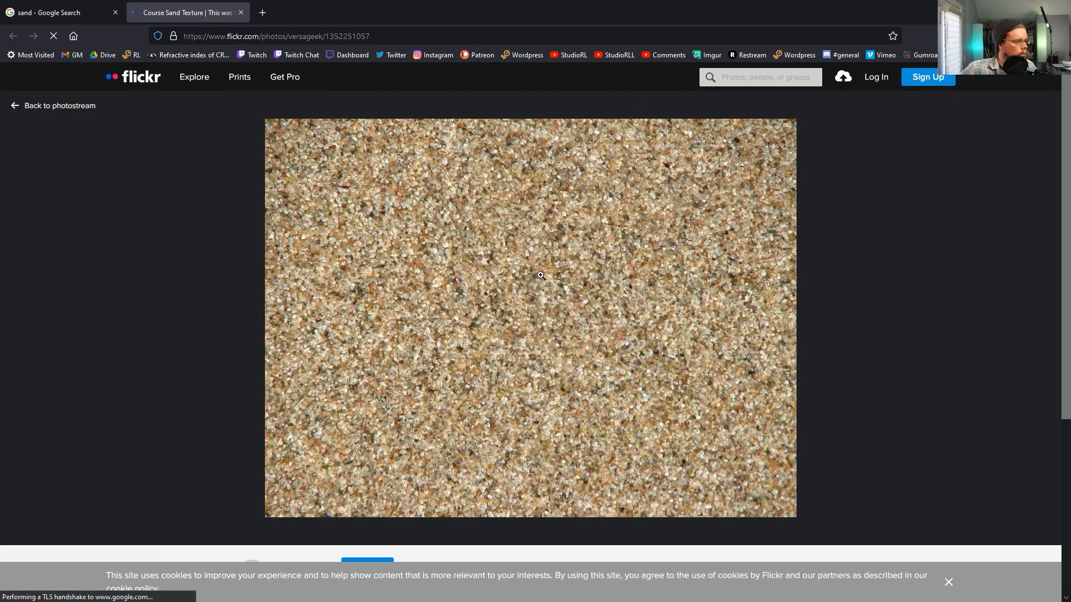
Inspect the grain detail of the "Course Sand Texture" photo at full magnification and return to the fitted view.
{"action": "left_click", "coordinate": [541, 274]}
{"action": "right_click", "coordinate": [544, 279]}
{"action": "key", "text": "Escape"}
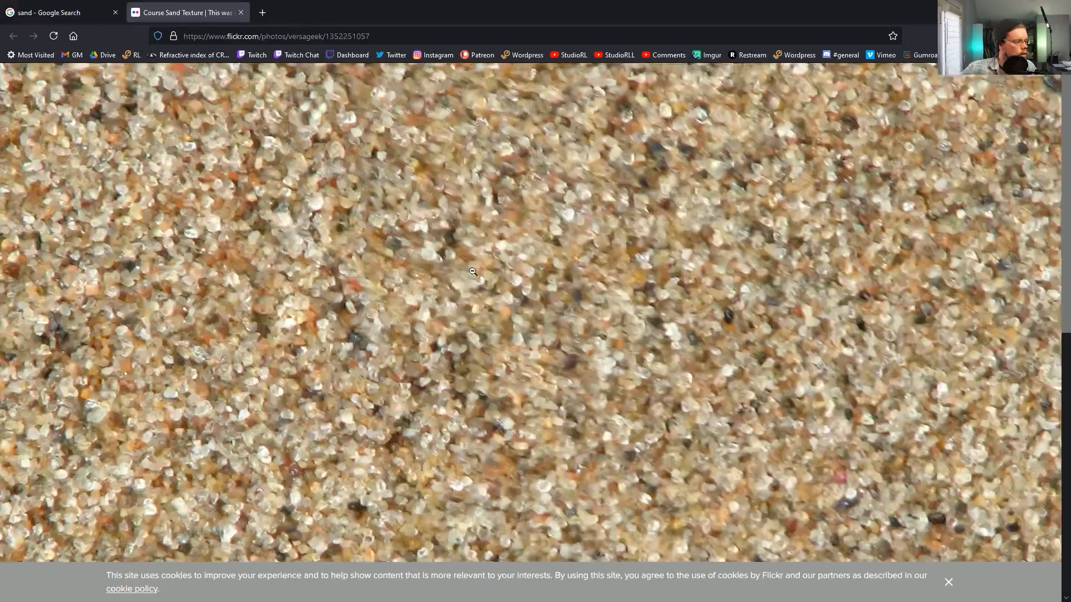
{"action": "left_click", "coordinate": [549, 307]}
{"action": "left_click", "coordinate": [576, 319]}
{"action": "right_click", "coordinate": [577, 318]}
{"action": "key", "text": "Escape"}
{"action": "left_click", "coordinate": [544, 315]}
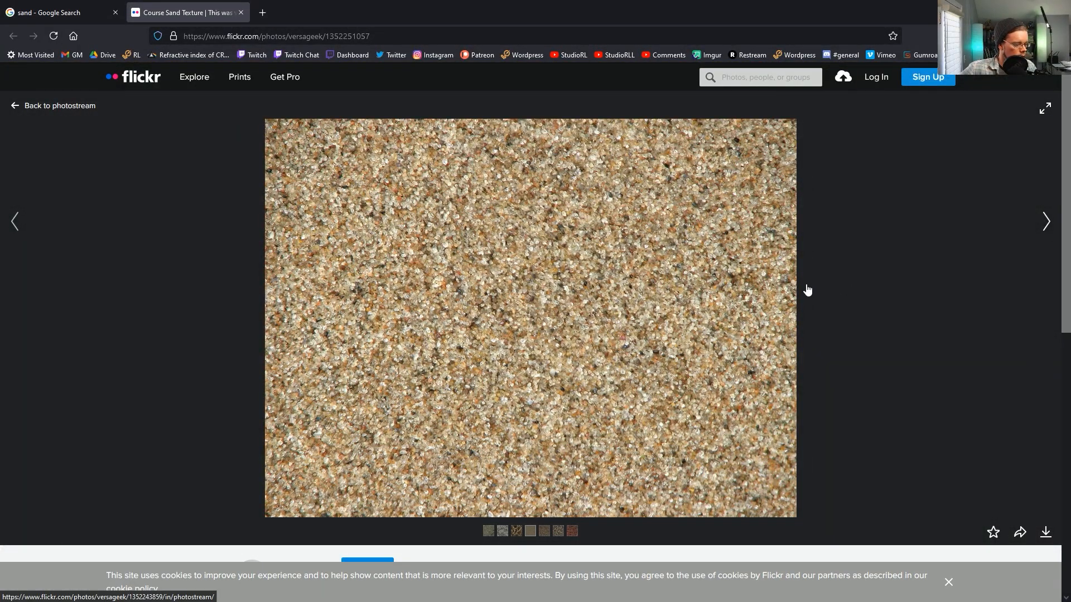
Capture a screen snip of the whole sand photo and bring it into a new Photoshop document.
{"action": "key", "text": "super+shift+s"}
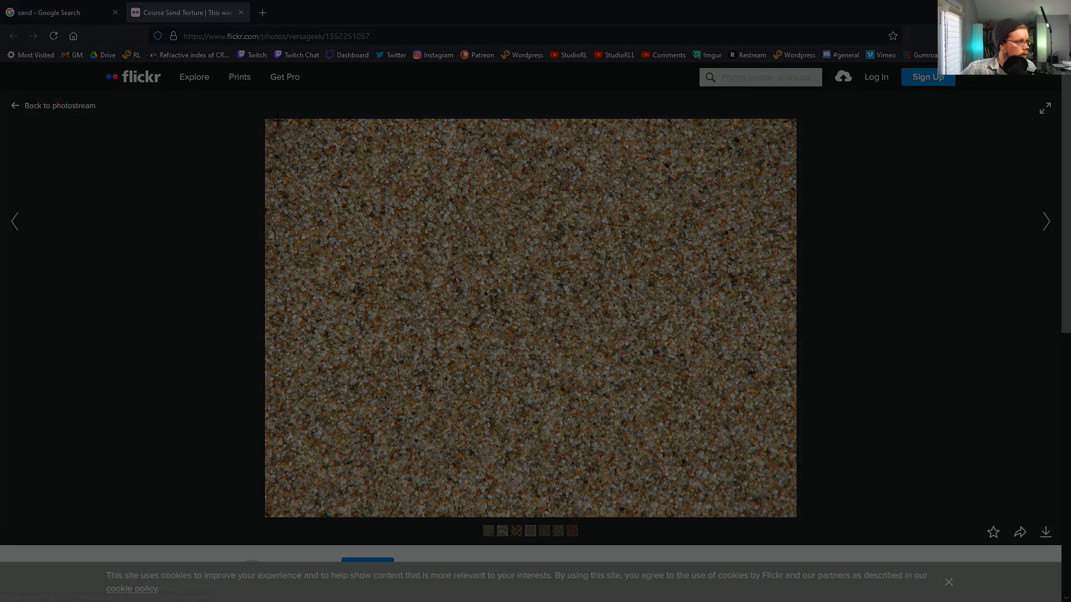
{"action": "left_click_drag", "start_coordinate": [265, 119], "coordinate": [793, 516]}
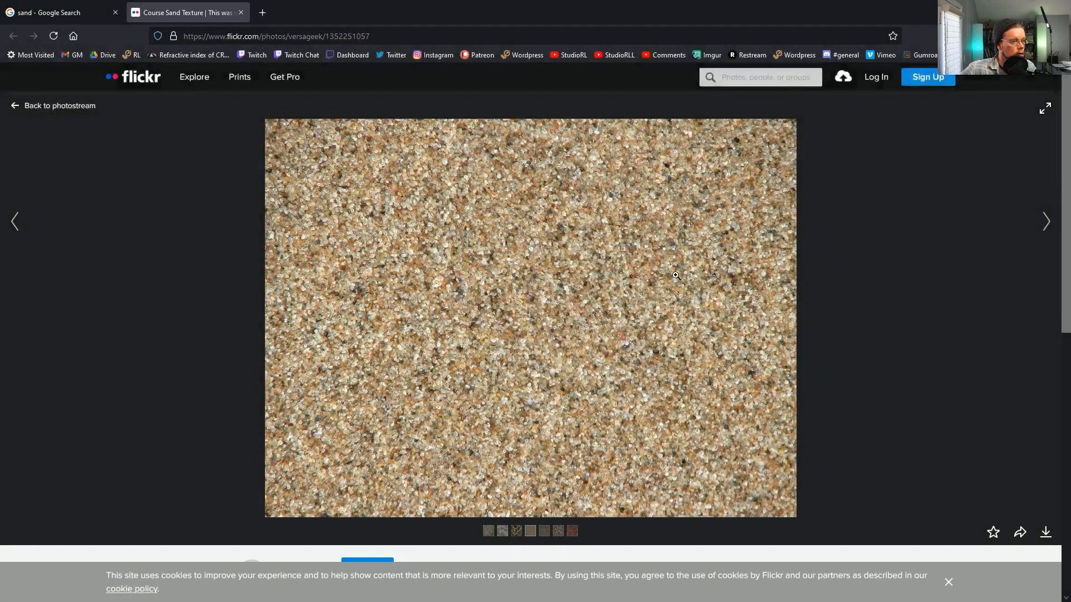
{"action": "key", "text": "alt"}
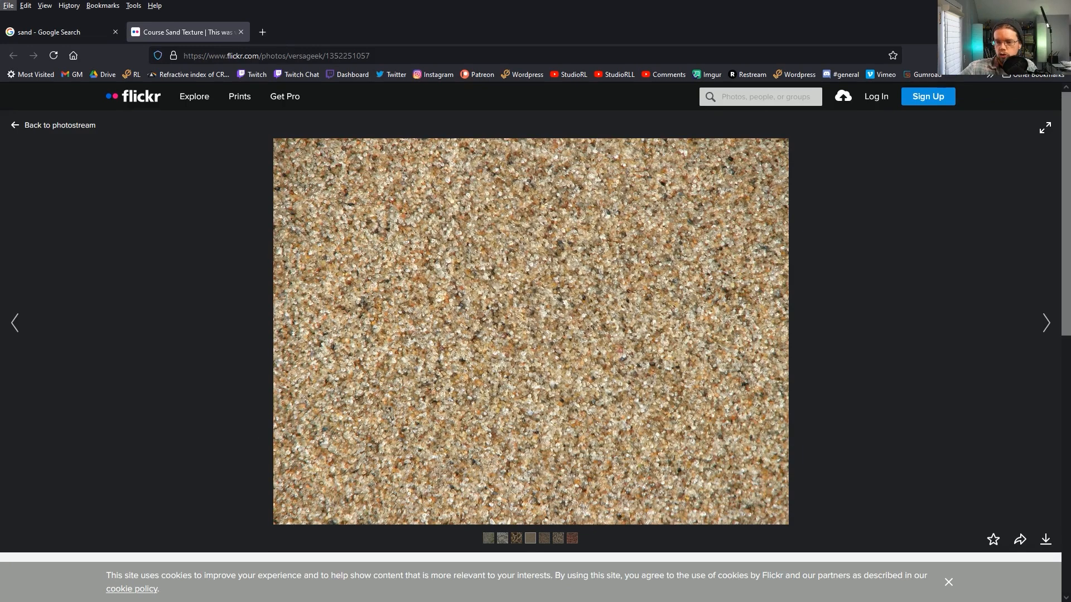
{"action": "key", "text": "alt"}
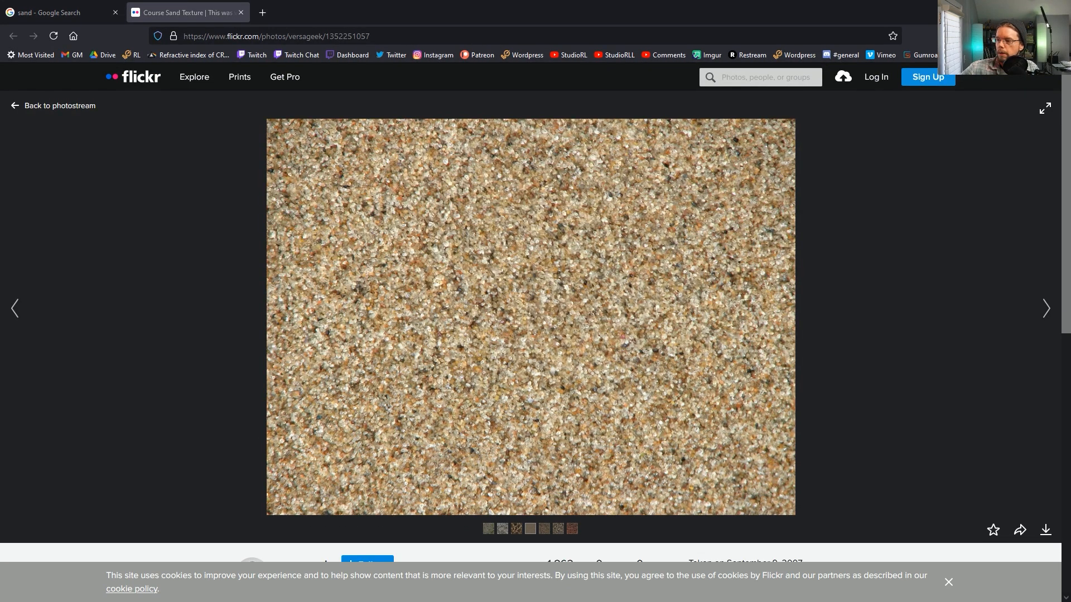
{"action": "key", "text": "alt+Tab"}
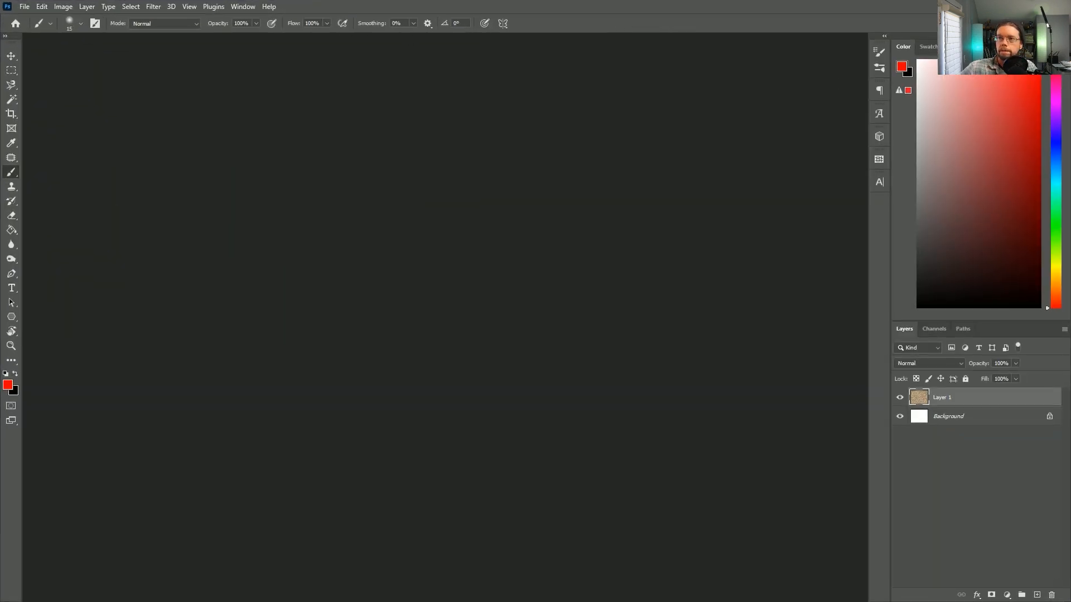
{"action": "left_click_drag", "start_coordinate": [499, 148], "coordinate": [464, 126]}
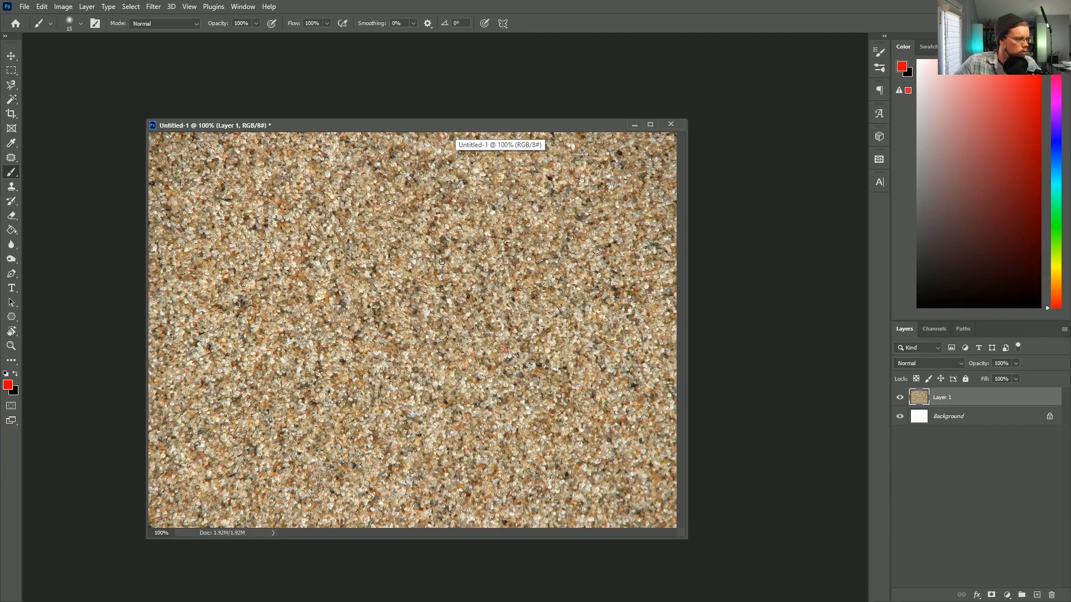
Scale the sand document down to a smaller image size while keeping its proportions.
{"action": "key", "text": "z"}
{"action": "left_click", "coordinate": [441, 326]}
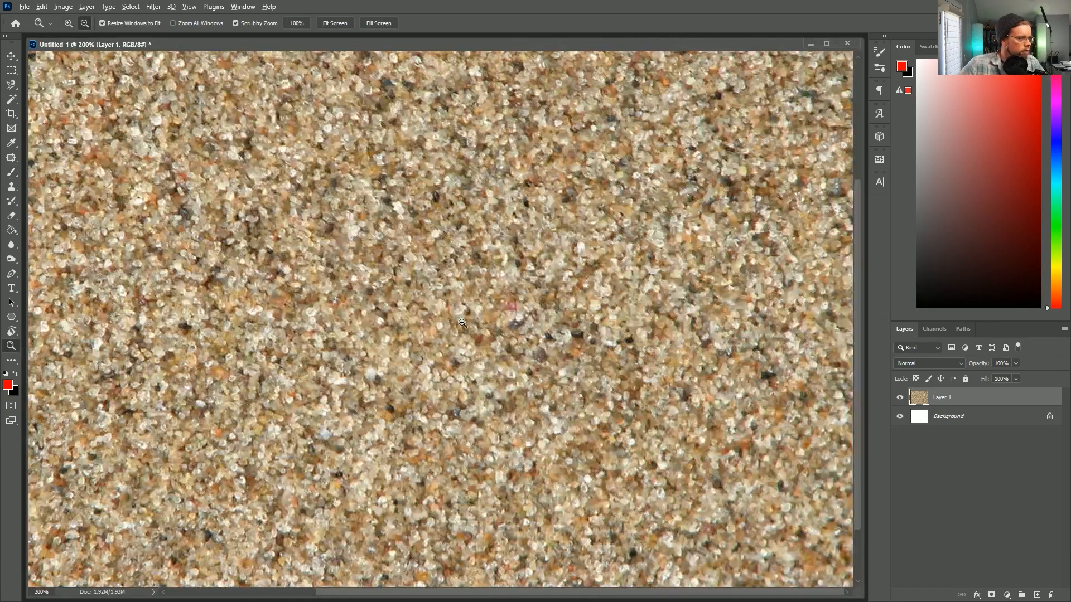
{"action": "left_click", "coordinate": [463, 321], "text": "alt"}
{"action": "left_click", "coordinate": [463, 321], "text": "alt"}
{"action": "left_click_drag", "start_coordinate": [390, 321], "coordinate": [735, 487]}
{"action": "left_click", "coordinate": [63, 7]}
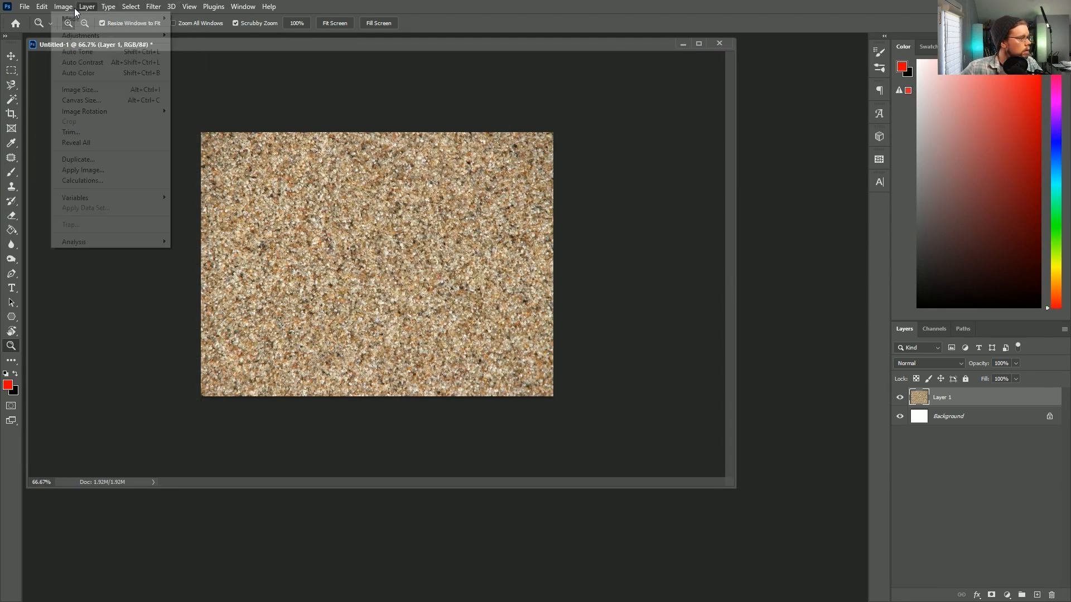
{"action": "left_click", "coordinate": [102, 102]}
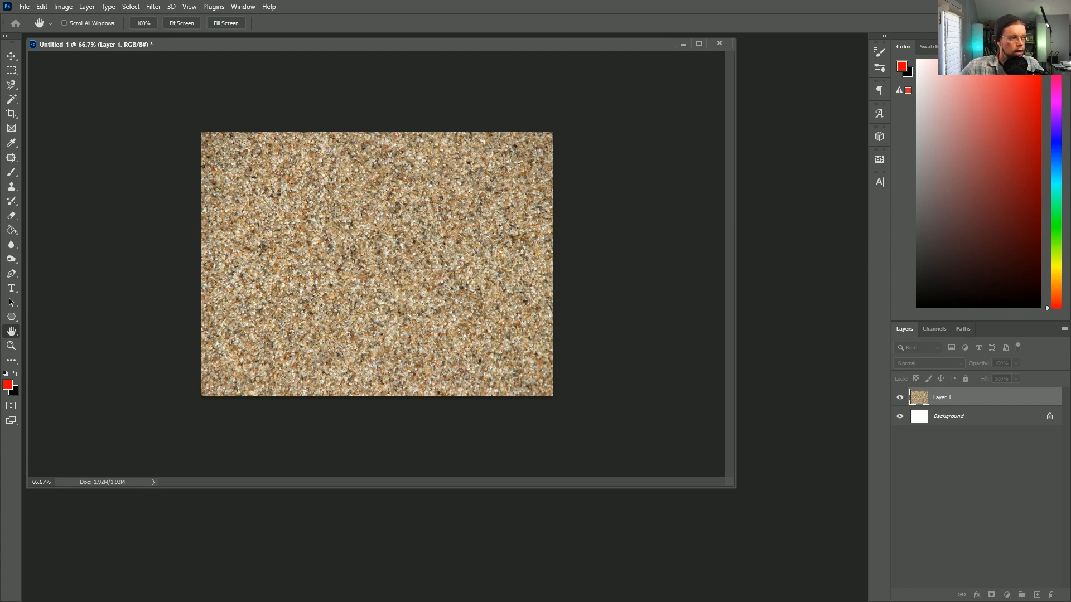
{"action": "left_click", "coordinate": [735, 296]}
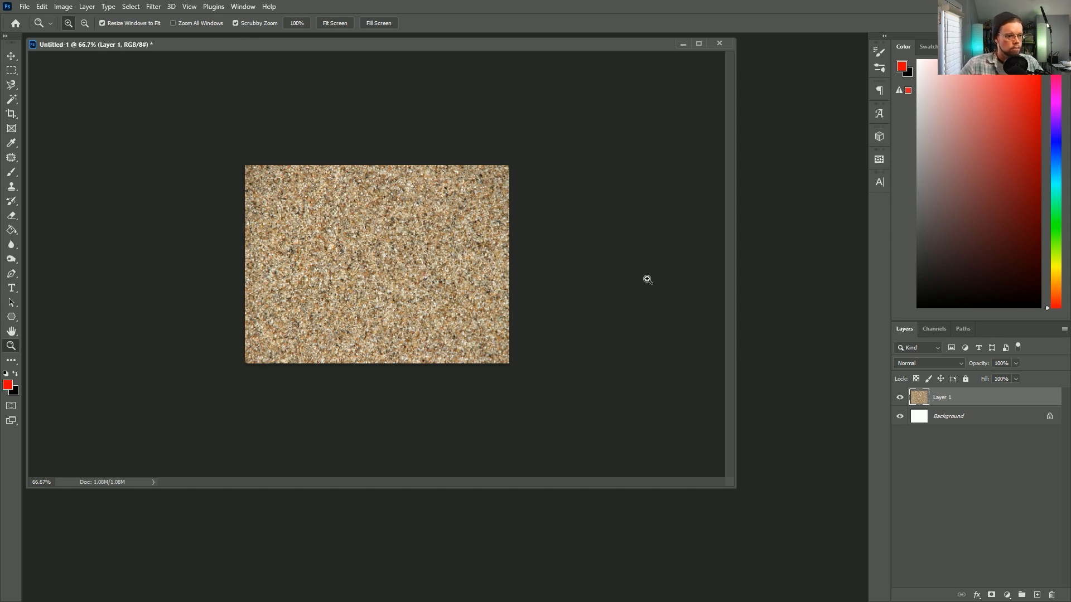
Duplicate the sand layer, merge the original into the Background, and select the duplicate.
{"action": "key", "text": "ctrl+j"}
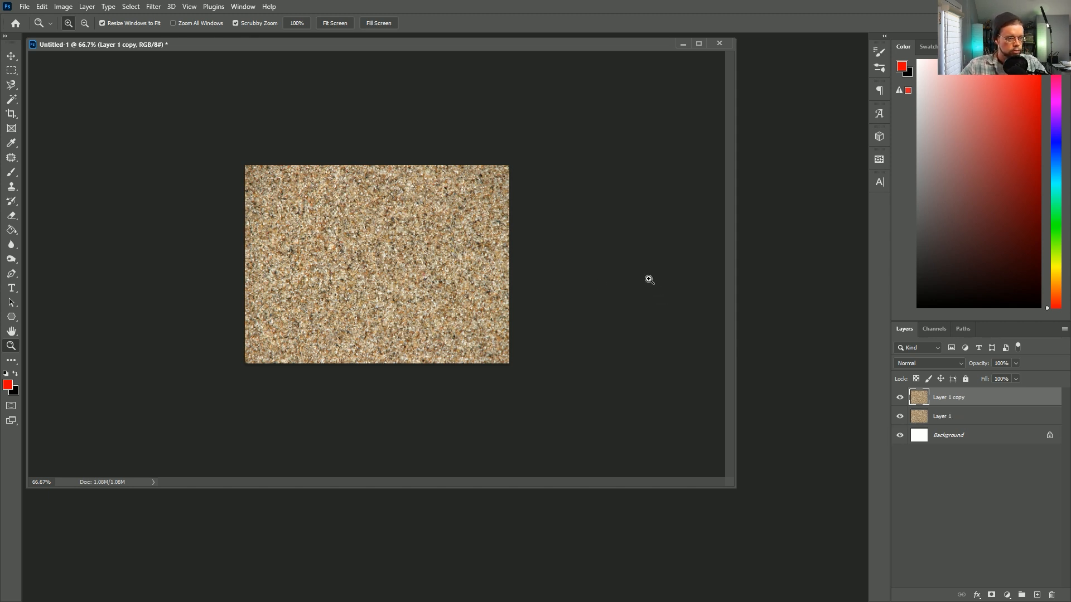
{"action": "left_click", "coordinate": [947, 423]}
{"action": "key", "text": "ctrl+e"}
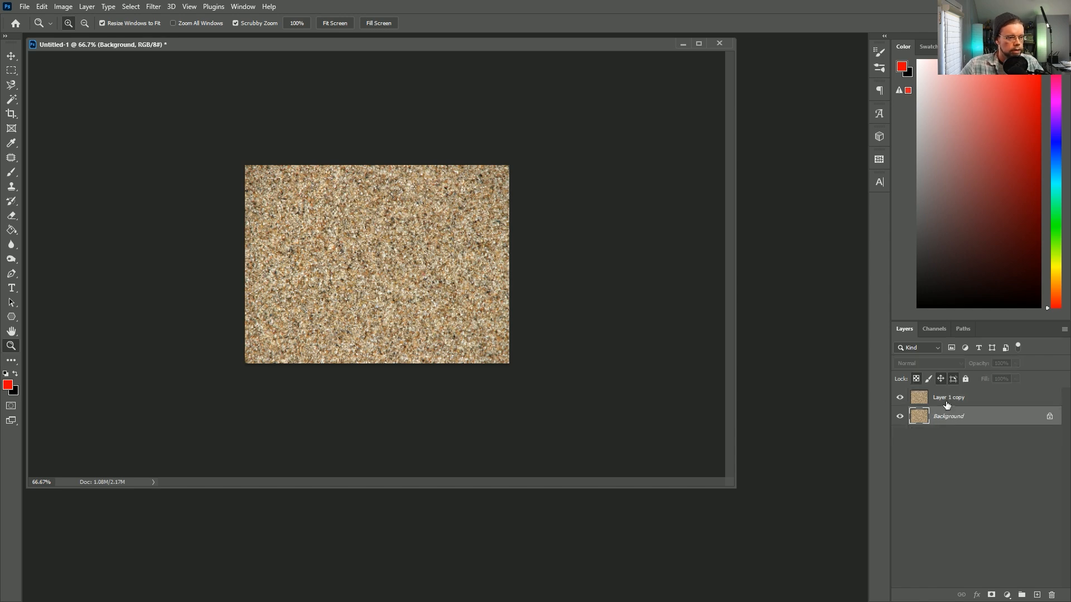
{"action": "left_click", "coordinate": [946, 405]}
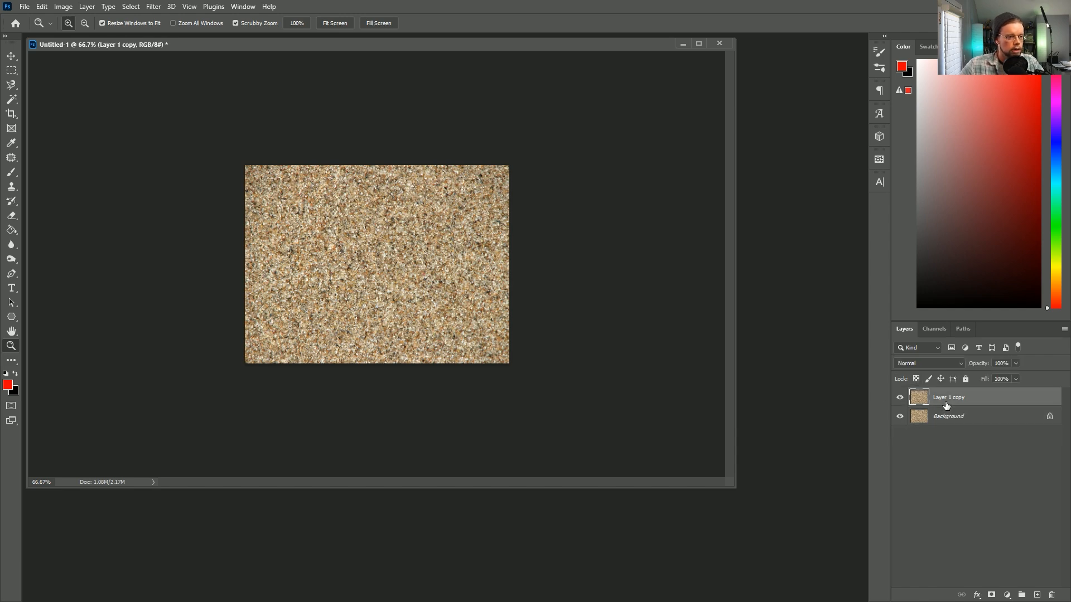
Apply the Offset filter to the duplicate sand layer with -61 px horizontal, -73 px vertical, and Wrap Around.
{"action": "left_click", "coordinate": [189, 7]}
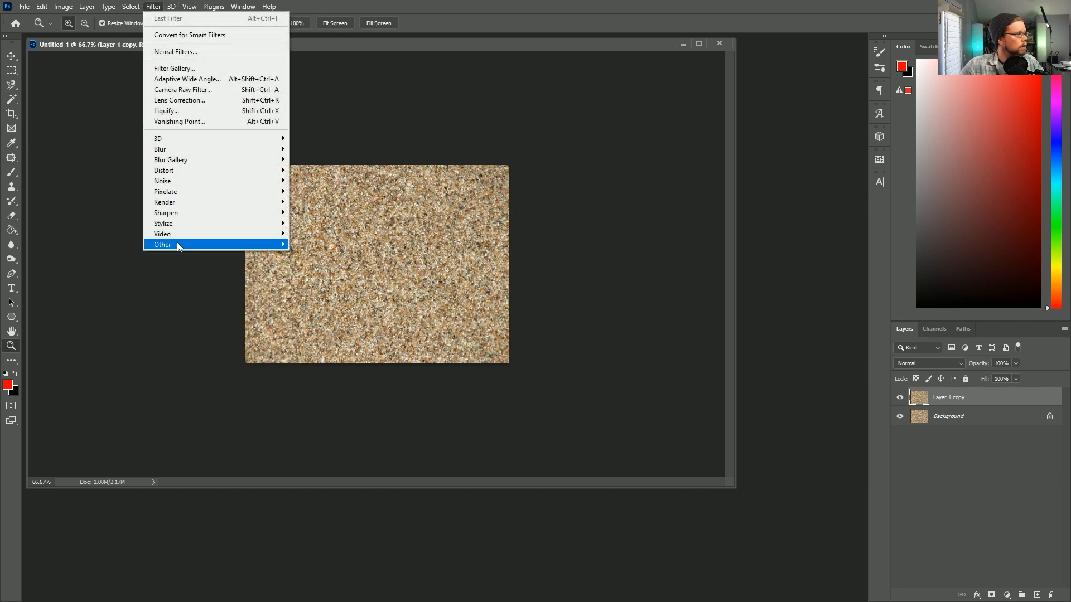
{"action": "mouse_move", "coordinate": [178, 246]}
{"action": "left_click", "coordinate": [306, 299]}
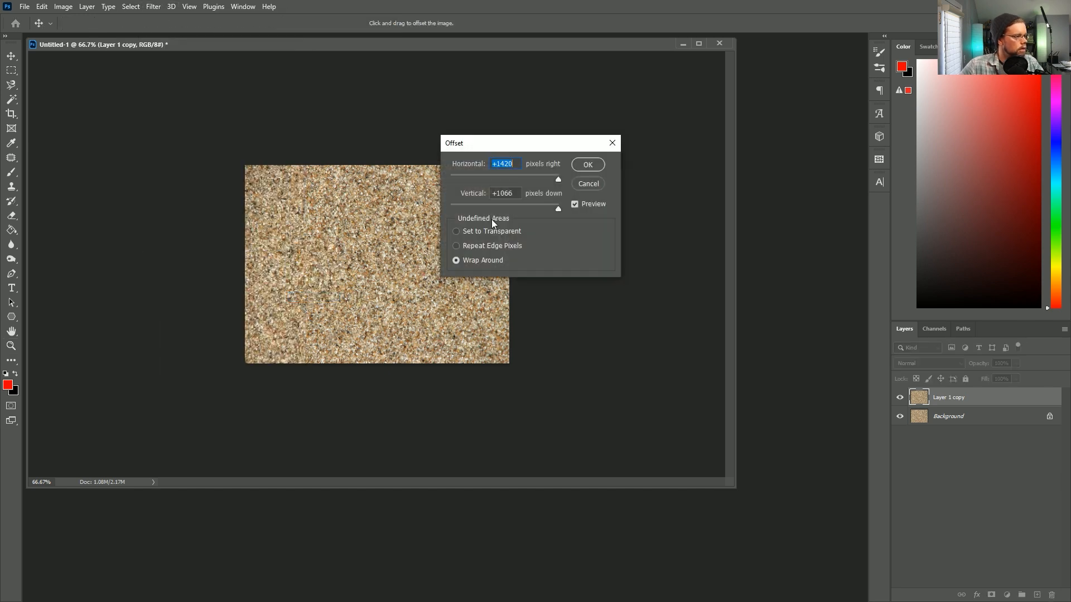
{"action": "mouse_move", "coordinate": [478, 202]}
{"action": "left_mouse_down"}
{"action": "mouse_move", "coordinate": [462, 206]}
{"action": "mouse_move", "coordinate": [471, 211]}
{"action": "left_mouse_up"}
{"action": "left_click", "coordinate": [575, 206]}
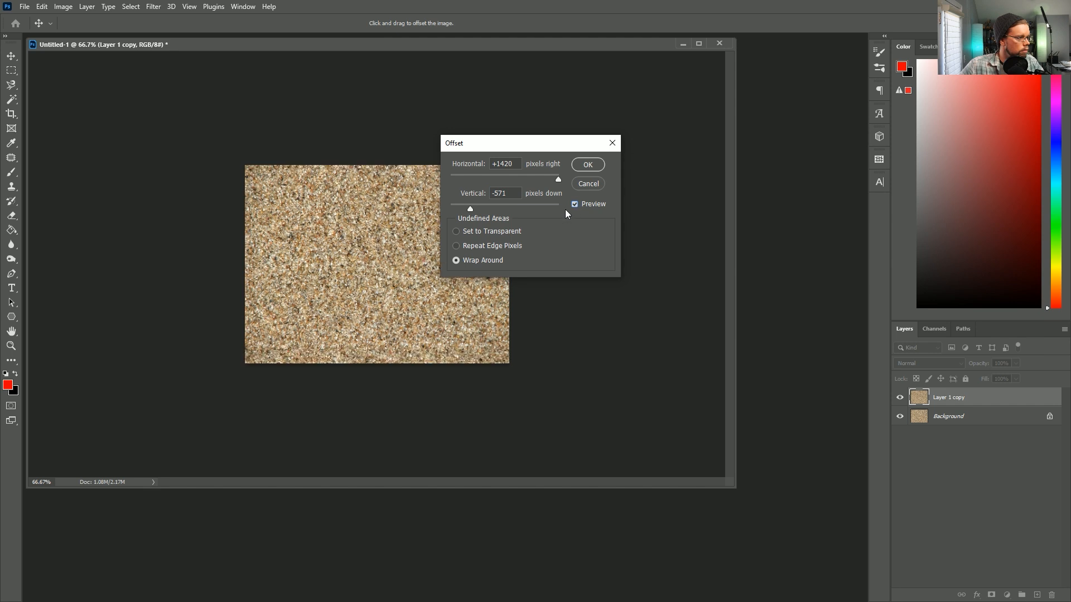
{"action": "left_click", "coordinate": [501, 233]}
{"action": "left_click", "coordinate": [492, 246]}
{"action": "left_click", "coordinate": [486, 262]}
{"action": "left_click_drag", "start_coordinate": [471, 175], "coordinate": [499, 206]}
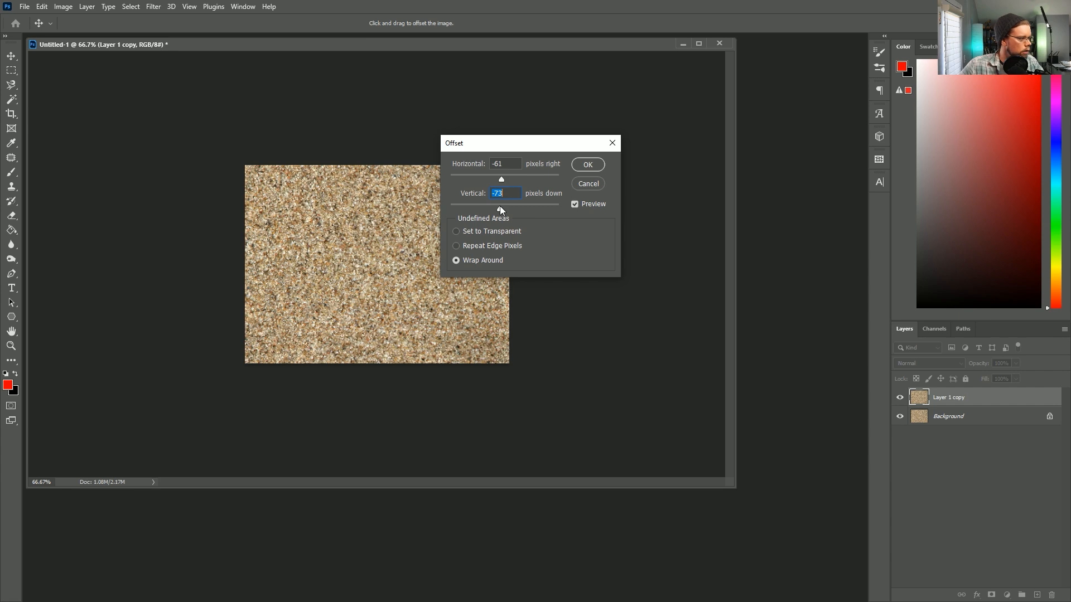
{"action": "left_click", "coordinate": [588, 165]}
Outline the vertical seam near the right side of the sand image with the Magnetic Lasso.
{"action": "key", "text": "z"}
{"action": "left_click", "coordinate": [376, 200]}
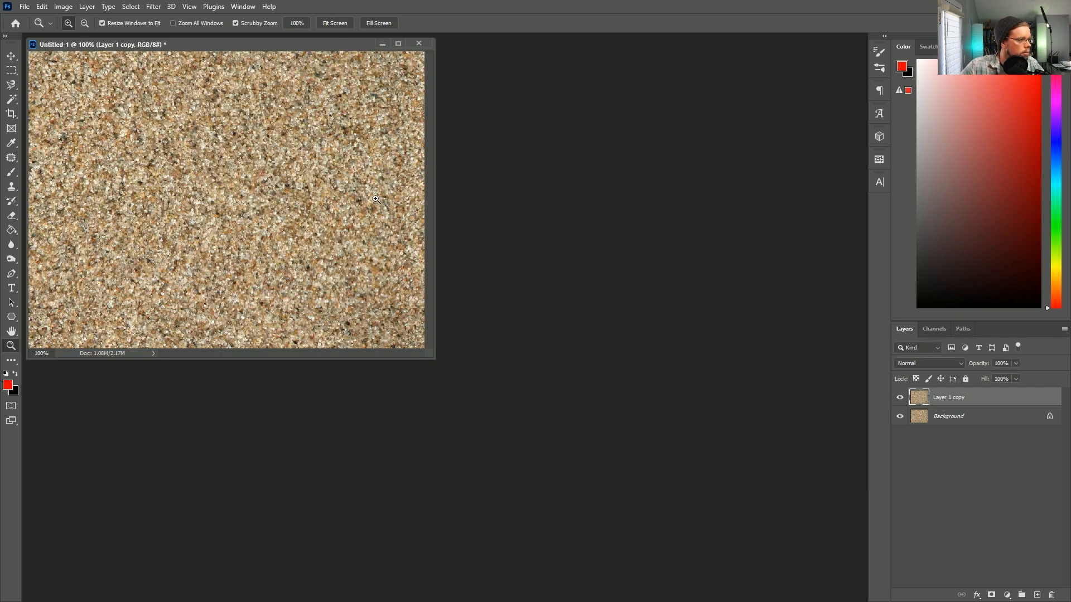
{"action": "left_click_drag", "start_coordinate": [430, 351], "coordinate": [727, 512]}
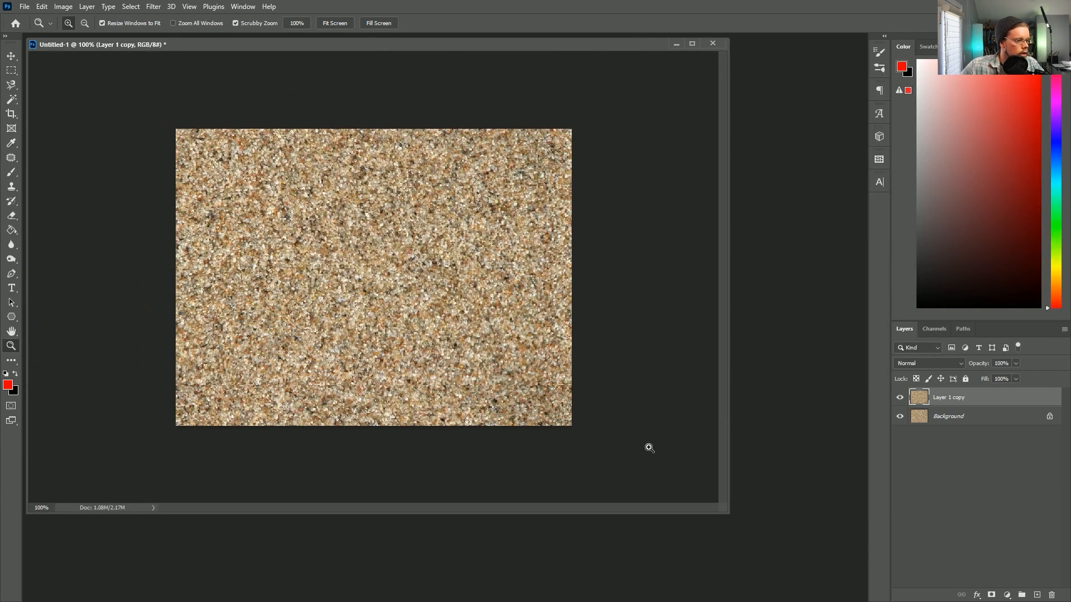
{"action": "left_click", "coordinate": [544, 387]}
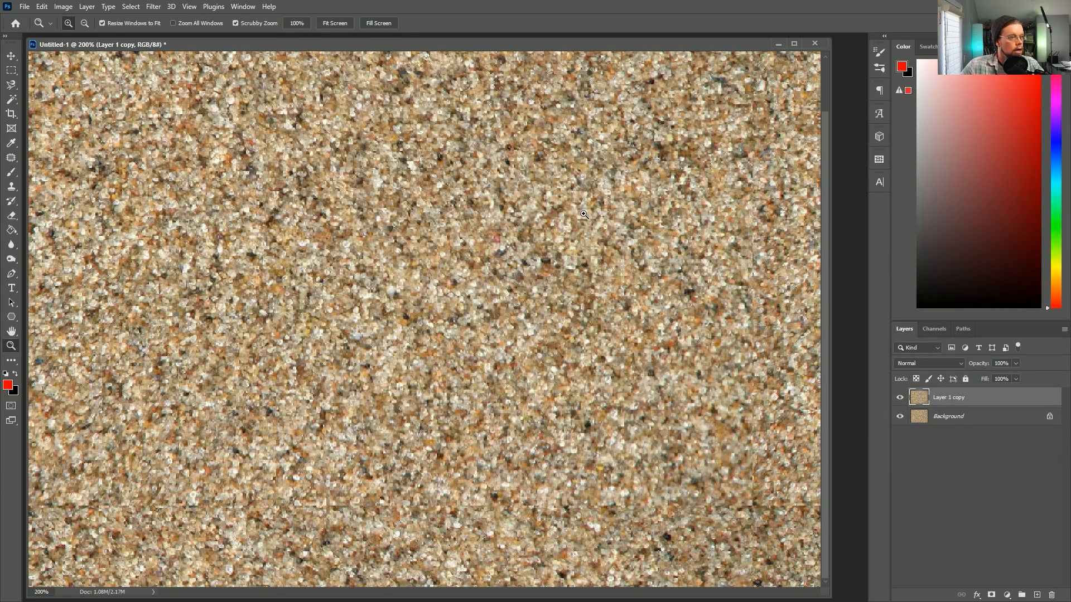
{"action": "left_click", "coordinate": [15, 88]}
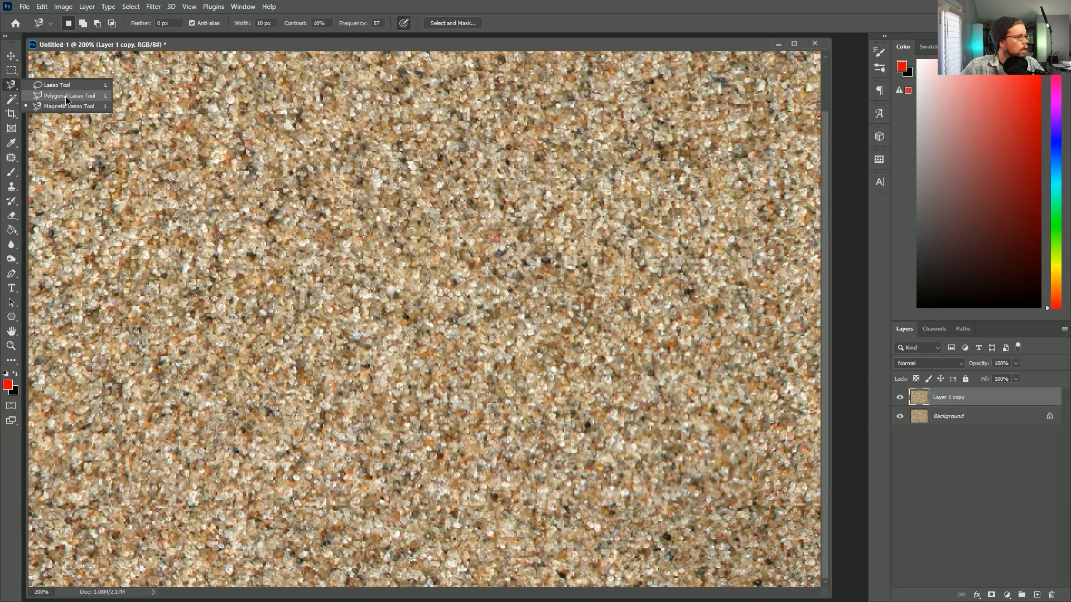
{"action": "left_click", "coordinate": [65, 96]}
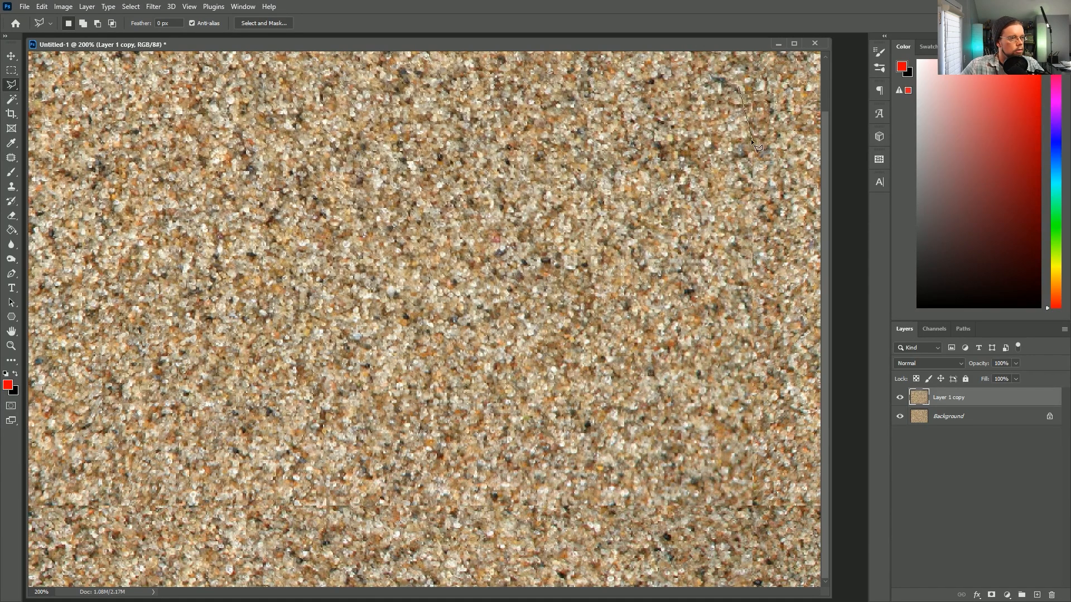
{"action": "left_click", "coordinate": [11, 84]}
{"action": "left_click", "coordinate": [42, 106]}
{"action": "left_click", "coordinate": [722, 96]}
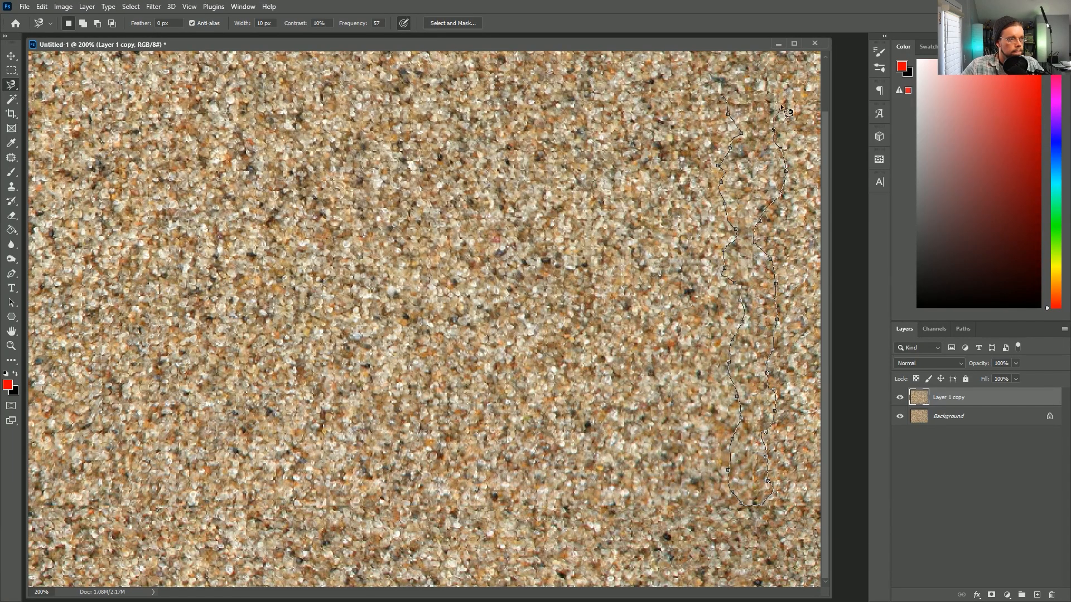
{"action": "left_click", "coordinate": [727, 90]}
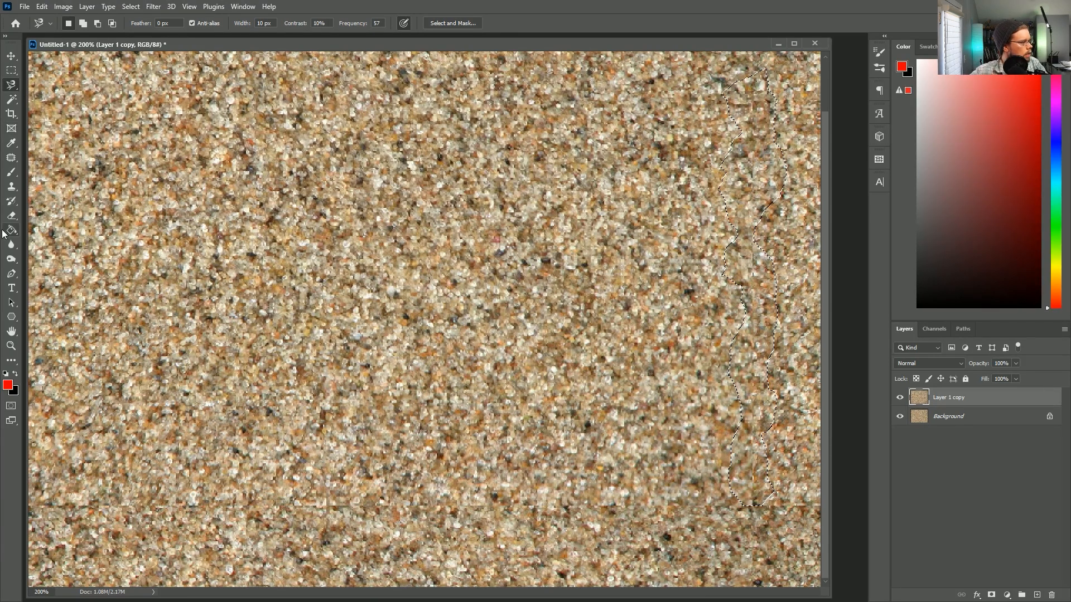
Patch the outlined vertical seam with clean sand from the middle of the image and clear the selection.
{"action": "left_click", "coordinate": [11, 160]}
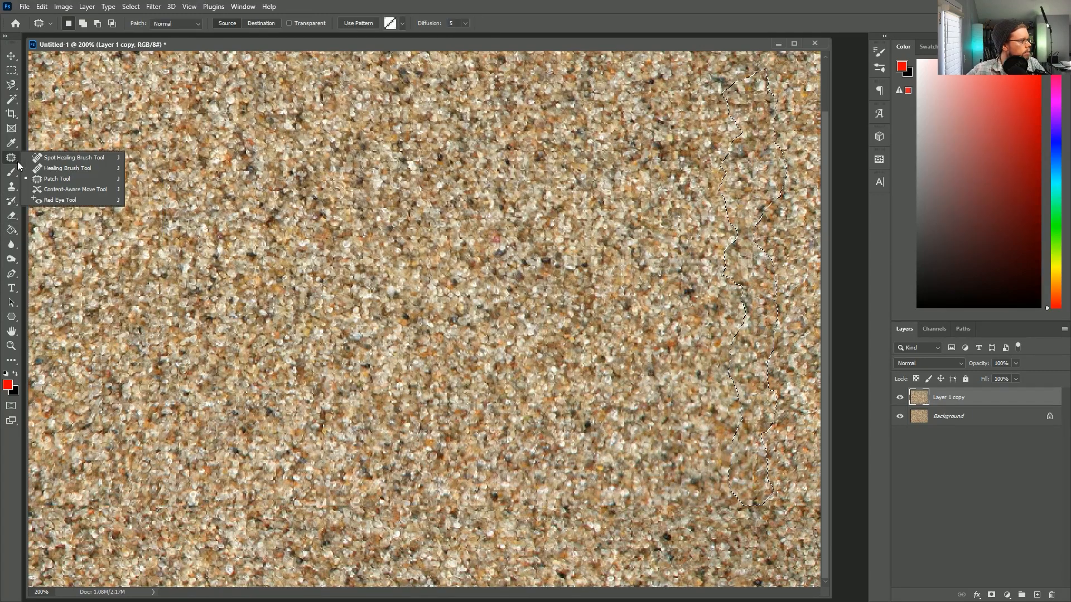
{"action": "left_click", "coordinate": [55, 179]}
{"action": "left_click_drag", "start_coordinate": [745, 164], "coordinate": [386, 172]}
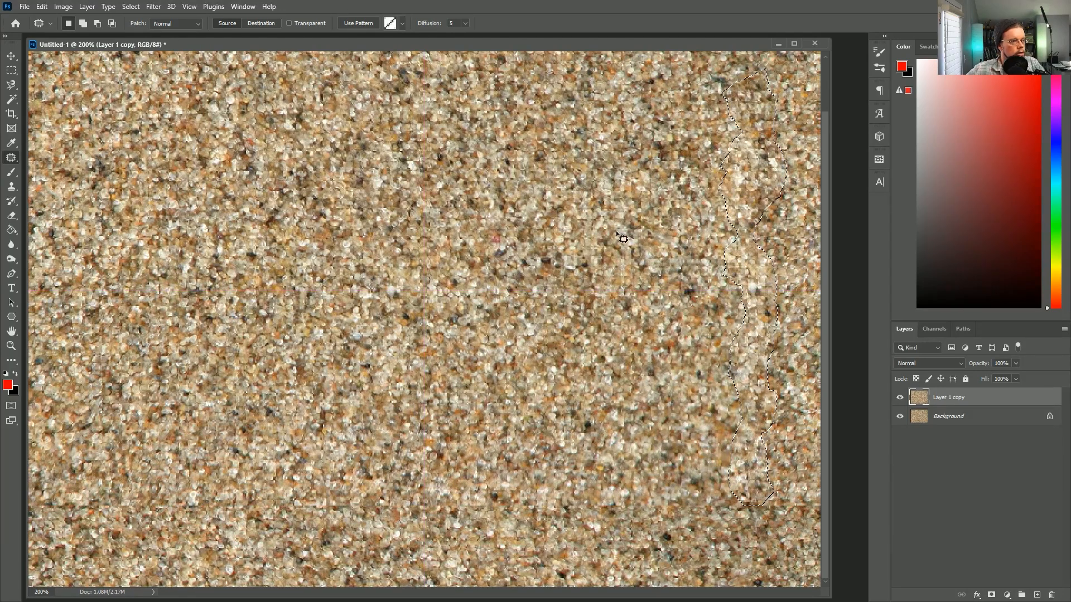
{"action": "key", "text": "ctrl+d"}
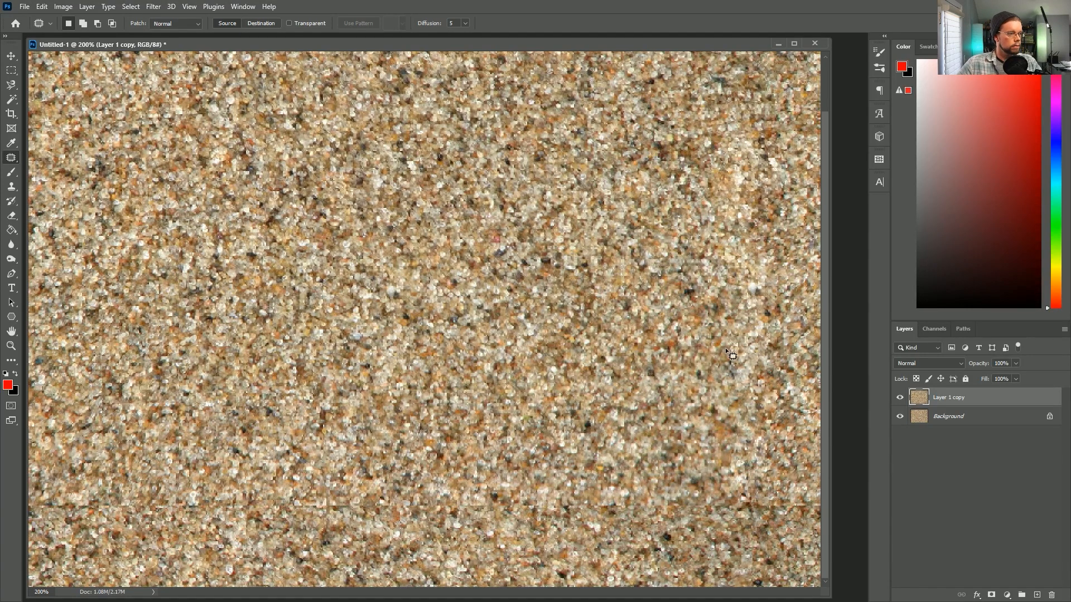
{"action": "mouse_move", "coordinate": [775, 345]}
{"action": "left_mouse_down"}
{"action": "mouse_move", "coordinate": [764, 73]}
{"action": "mouse_move", "coordinate": [736, 391]}
{"action": "mouse_move", "coordinate": [764, 491]}
{"action": "mouse_move", "coordinate": [774, 363]}
{"action": "left_mouse_up"}
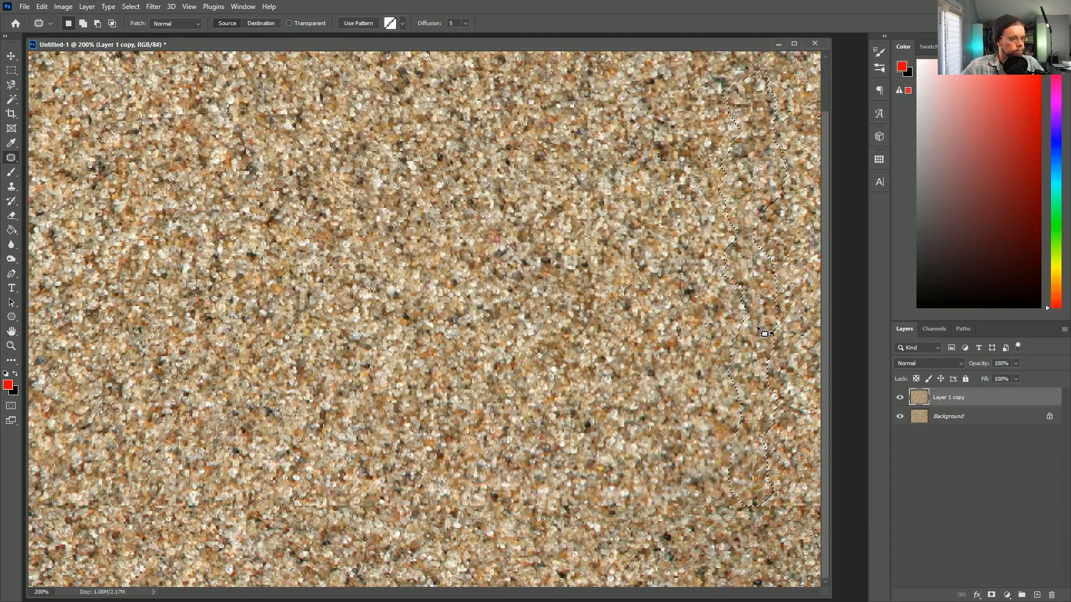
{"action": "left_click_drag", "start_coordinate": [764, 333], "coordinate": [446, 307]}
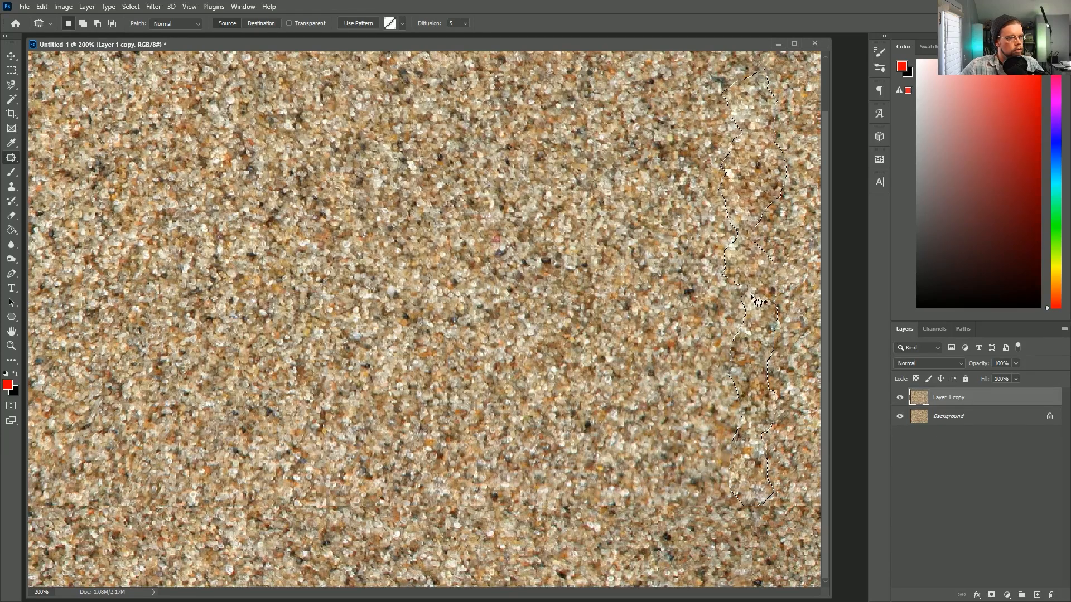
{"action": "left_click", "coordinate": [631, 271]}
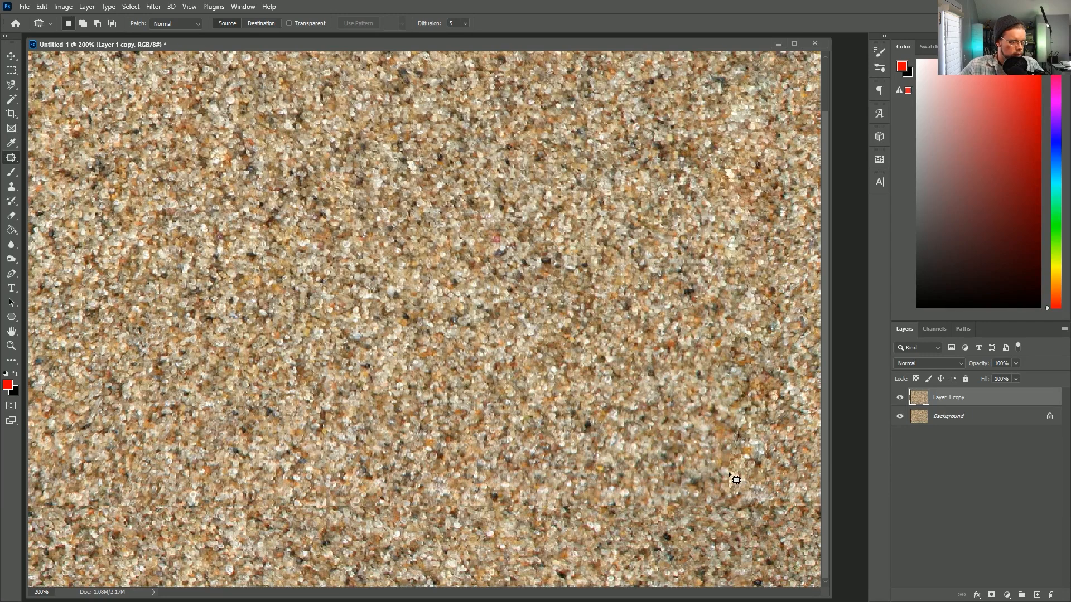
Patch the small blotch at the lower end of the vertical seam with nearby clean sand and deselect.
{"action": "mouse_move", "coordinate": [748, 439]}
{"action": "left_mouse_down"}
{"action": "mouse_move", "coordinate": [728, 419]}
{"action": "mouse_move", "coordinate": [722, 483]}
{"action": "mouse_move", "coordinate": [736, 509]}
{"action": "mouse_move", "coordinate": [748, 433]}
{"action": "left_mouse_up"}
{"action": "mouse_move", "coordinate": [732, 463]}
{"action": "left_mouse_down"}
{"action": "mouse_move", "coordinate": [591, 438]}
{"action": "mouse_move", "coordinate": [587, 366]}
{"action": "left_mouse_up"}
{"action": "key", "text": "ctrl+d"}
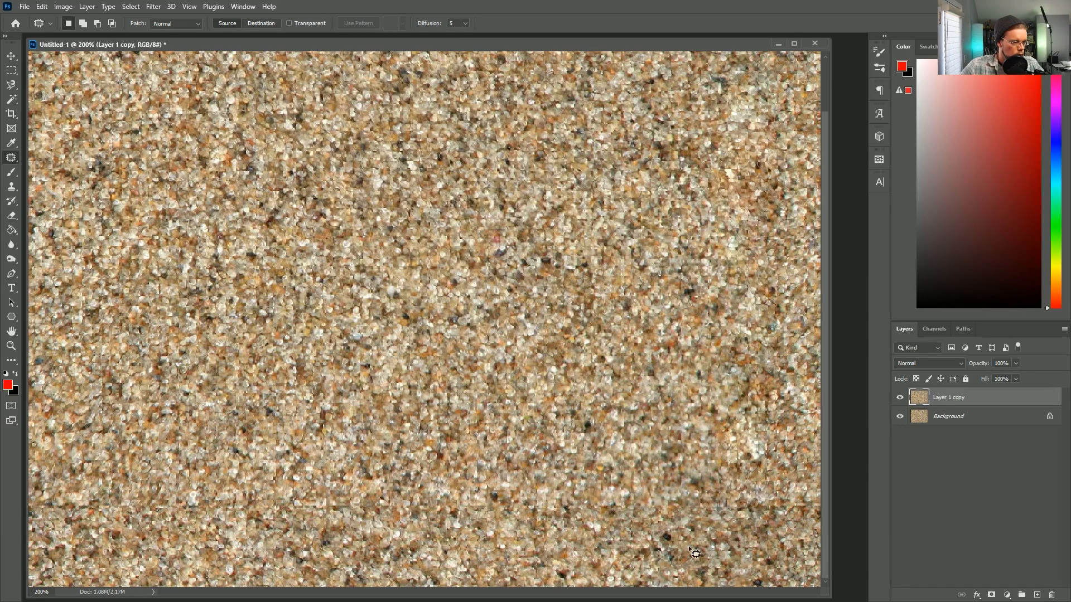
Outline the right-middle stretch of the horizontal seam with the Magnetic Lasso and patch it with clean sand from the upper left.
{"action": "left_click", "coordinate": [11, 84]}
{"action": "left_click", "coordinate": [694, 497]}
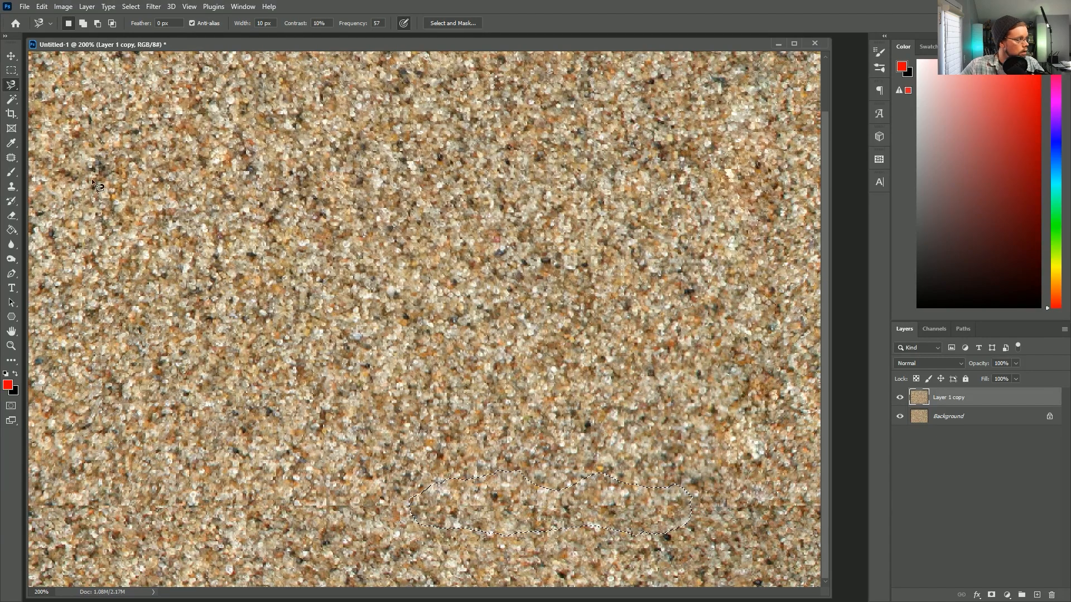
{"action": "key", "text": "j"}
{"action": "mouse_move", "coordinate": [612, 510]}
{"action": "left_mouse_down"}
{"action": "mouse_move", "coordinate": [457, 378]}
{"action": "mouse_move", "coordinate": [357, 184]}
{"action": "left_mouse_up"}
{"action": "key", "text": "ctrl+d"}
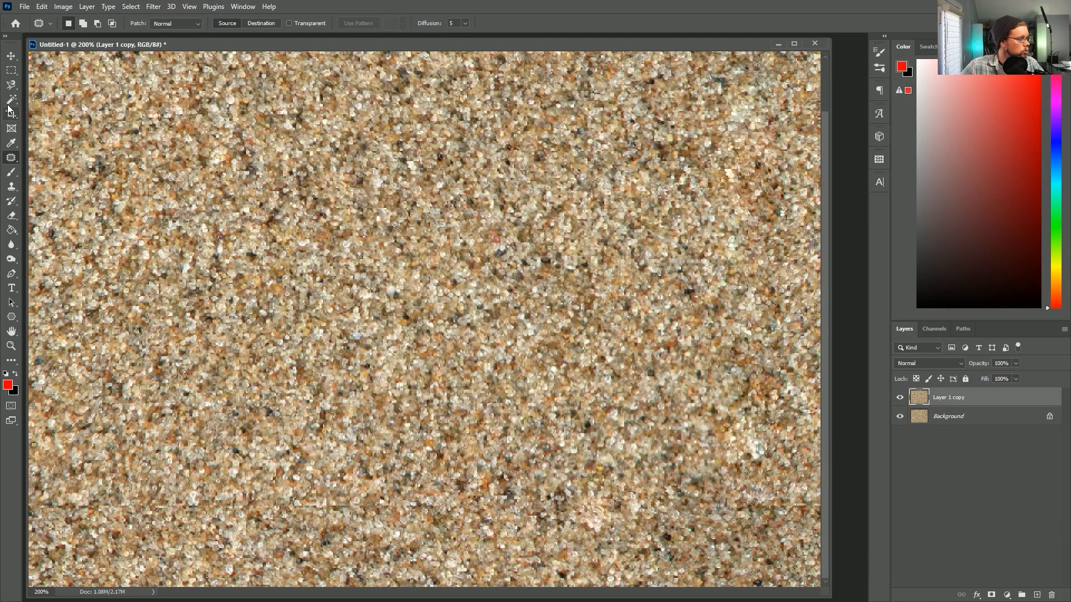
Outline the left stretch of the horizontal seam, subtract the stray area from the selection, and patch it with sand from higher up.
{"action": "left_click", "coordinate": [11, 85]}
{"action": "left_click", "coordinate": [458, 511]}
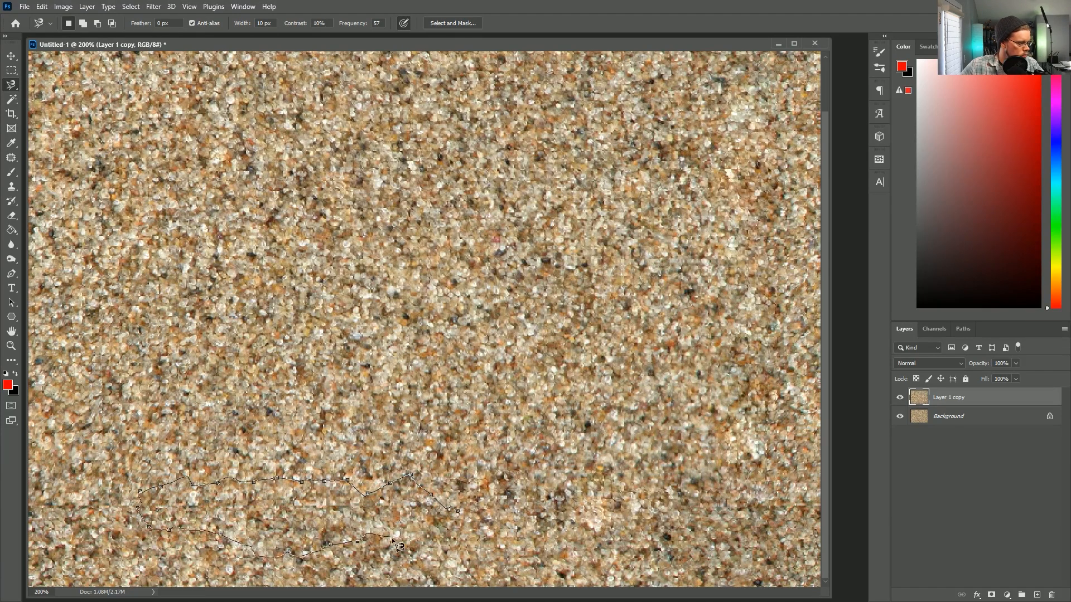
{"action": "double_click", "coordinate": [472, 528]}
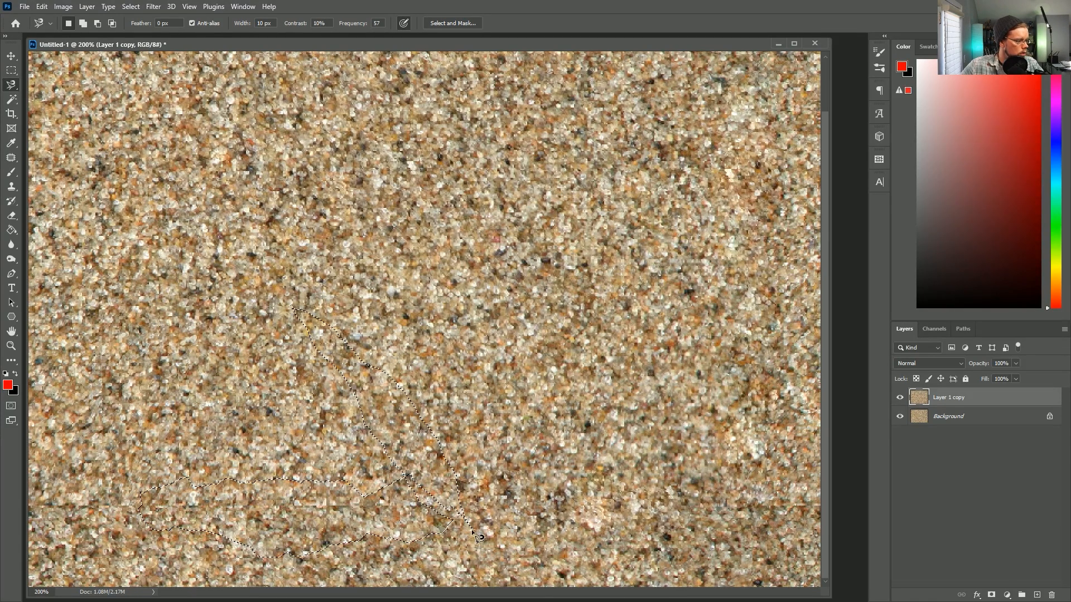
{"action": "left_click", "coordinate": [439, 366], "text": "alt"}
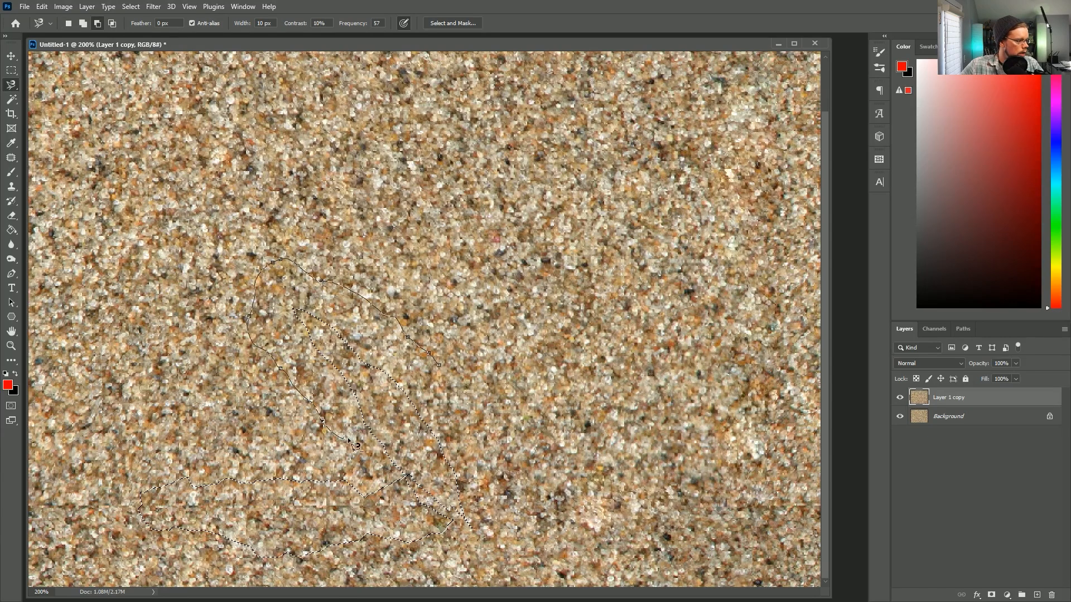
{"action": "left_click", "coordinate": [439, 366]}
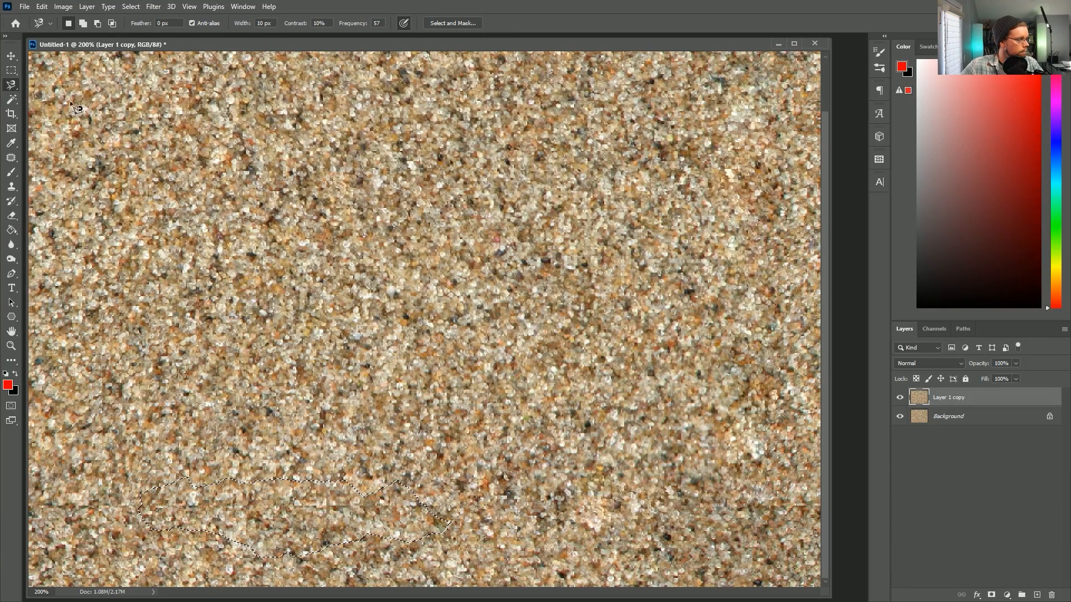
{"action": "left_click", "coordinate": [11, 158]}
{"action": "left_click_drag", "start_coordinate": [364, 507], "coordinate": [499, 147]}
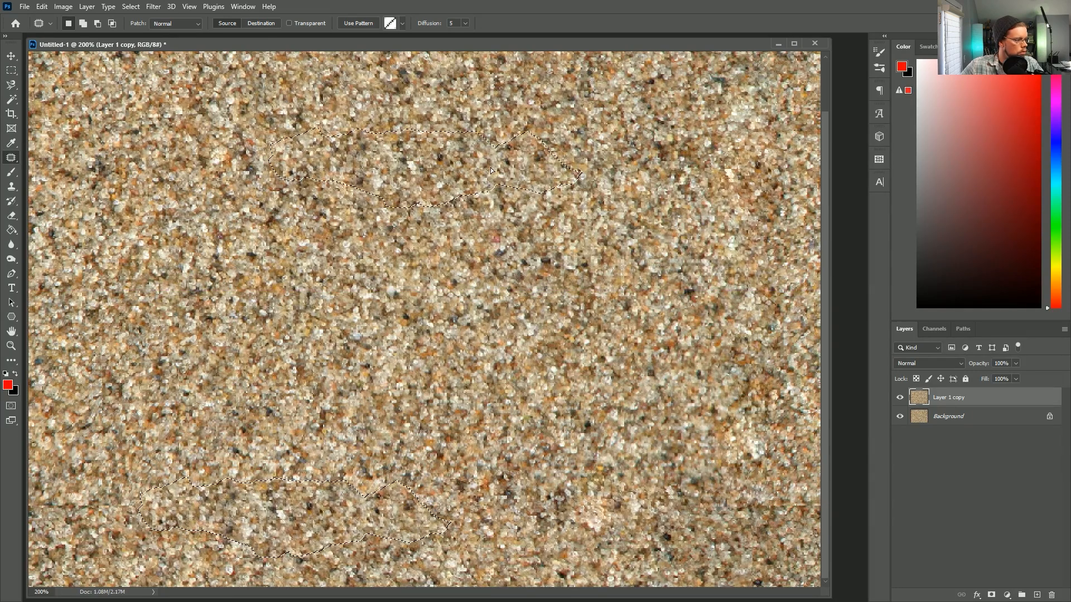
{"action": "key", "text": "ctrl+d"}
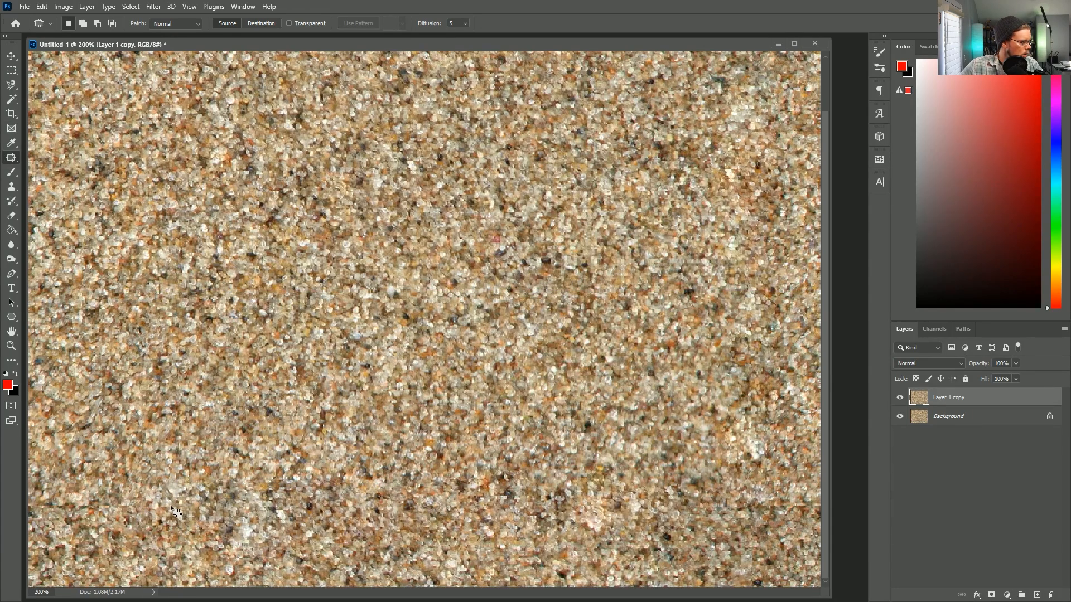
Patch the leftover ends of the horizontal seam at both image edges and the nearby spot with clean sand.
{"action": "mouse_move", "coordinate": [160, 505]}
{"action": "left_mouse_down"}
{"action": "mouse_move", "coordinate": [39, 496]}
{"action": "mouse_move", "coordinate": [34, 516]}
{"action": "mouse_move", "coordinate": [160, 522]}
{"action": "mouse_move", "coordinate": [167, 417]}
{"action": "mouse_move", "coordinate": [497, 208]}
{"action": "mouse_move", "coordinate": [599, 326]}
{"action": "left_mouse_up"}
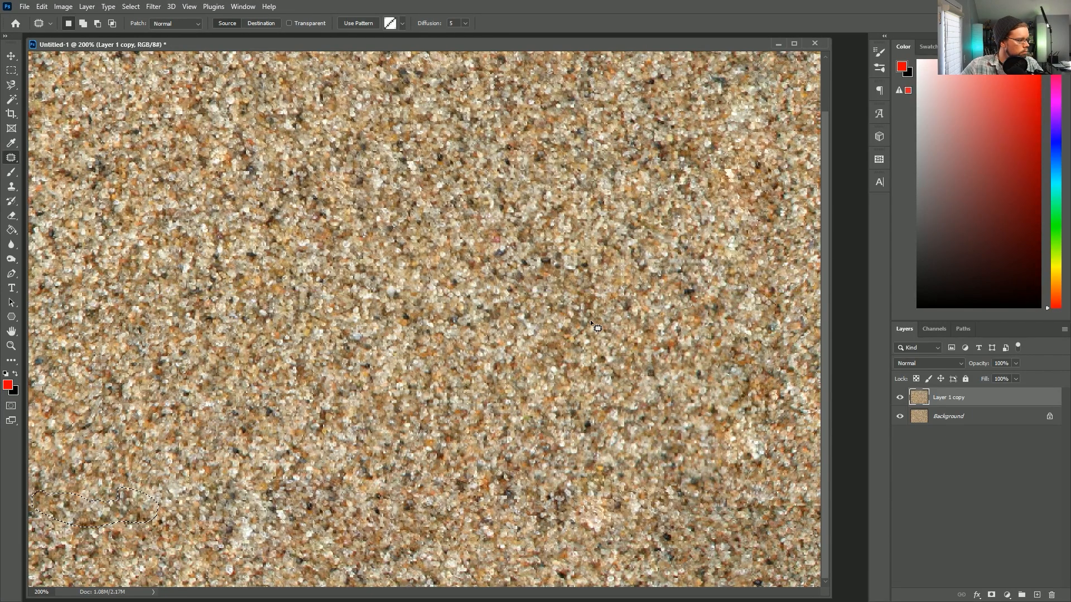
{"action": "key", "text": "ctrl+d"}
{"action": "mouse_move", "coordinate": [798, 489]}
{"action": "left_mouse_down"}
{"action": "mouse_move", "coordinate": [748, 516]}
{"action": "mouse_move", "coordinate": [801, 522]}
{"action": "mouse_move", "coordinate": [811, 502]}
{"action": "mouse_move", "coordinate": [404, 357]}
{"action": "left_mouse_up"}
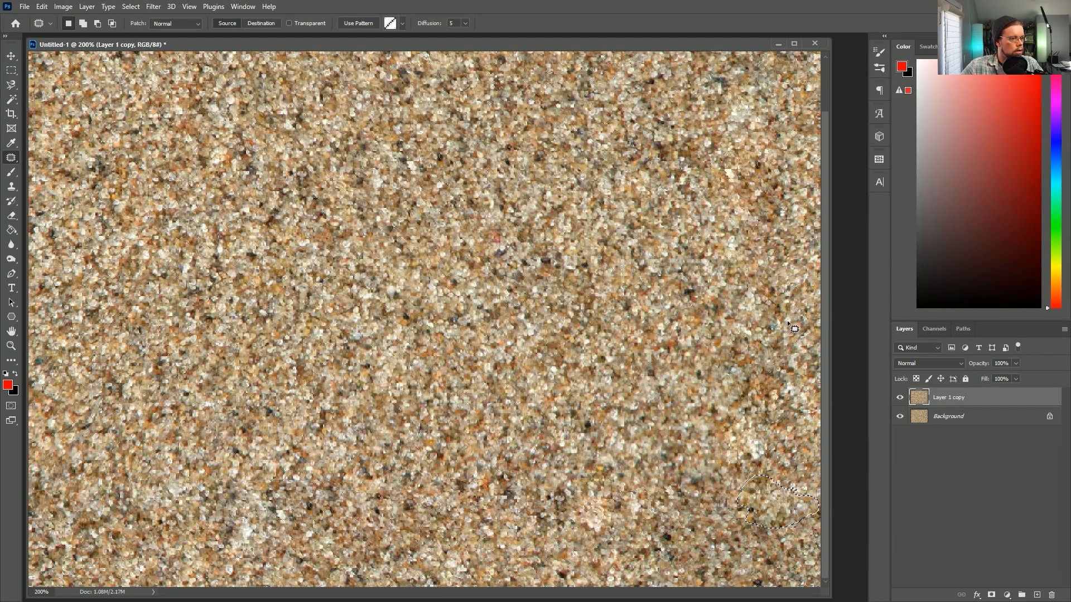
{"action": "mouse_move", "coordinate": [763, 285]}
{"action": "left_mouse_down"}
{"action": "mouse_move", "coordinate": [754, 316]}
{"action": "mouse_move", "coordinate": [762, 287]}
{"action": "mouse_move", "coordinate": [682, 354]}
{"action": "left_mouse_up"}
{"action": "key", "text": "ctrl+d"}
{"action": "mouse_move", "coordinate": [778, 453]}
{"action": "left_mouse_down"}
{"action": "mouse_move", "coordinate": [738, 447]}
{"action": "mouse_move", "coordinate": [777, 455]}
{"action": "left_mouse_up"}
{"action": "mouse_move", "coordinate": [763, 454]}
{"action": "left_mouse_down"}
{"action": "mouse_move", "coordinate": [511, 430]}
{"action": "mouse_move", "coordinate": [508, 416]}
{"action": "left_mouse_up"}
{"action": "key", "text": "ctrl+d"}
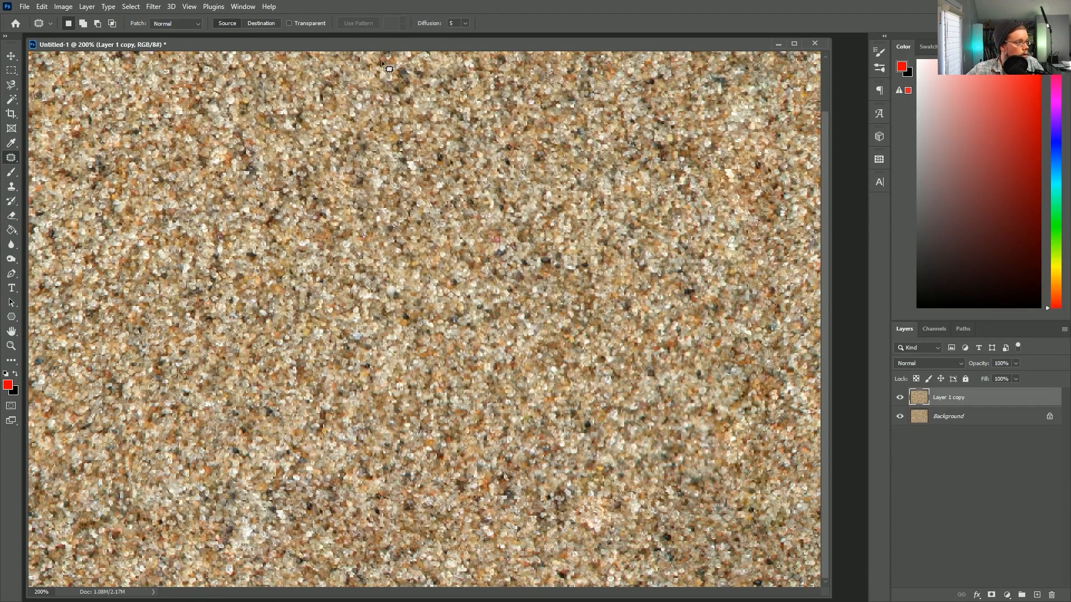
Apply the last Offset filter again to the sand layer and check the shifted image for visible seams.
{"action": "left_click", "coordinate": [189, 6]}
{"action": "left_click", "coordinate": [187, 8]}
{"action": "left_click", "coordinate": [187, 7]}
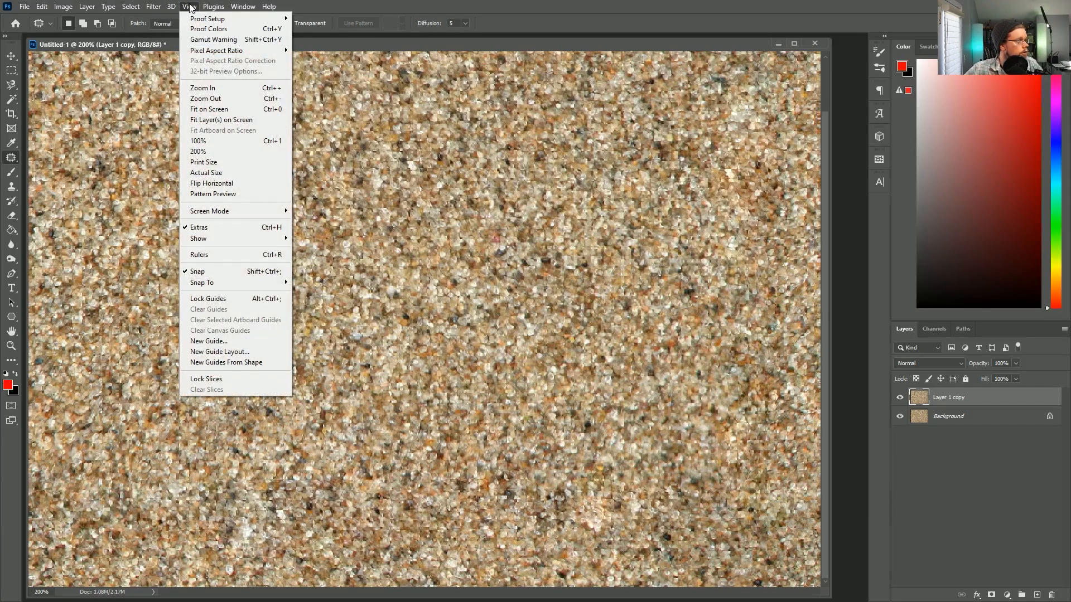
{"action": "left_click", "coordinate": [162, 18]}
{"action": "key", "text": "z"}
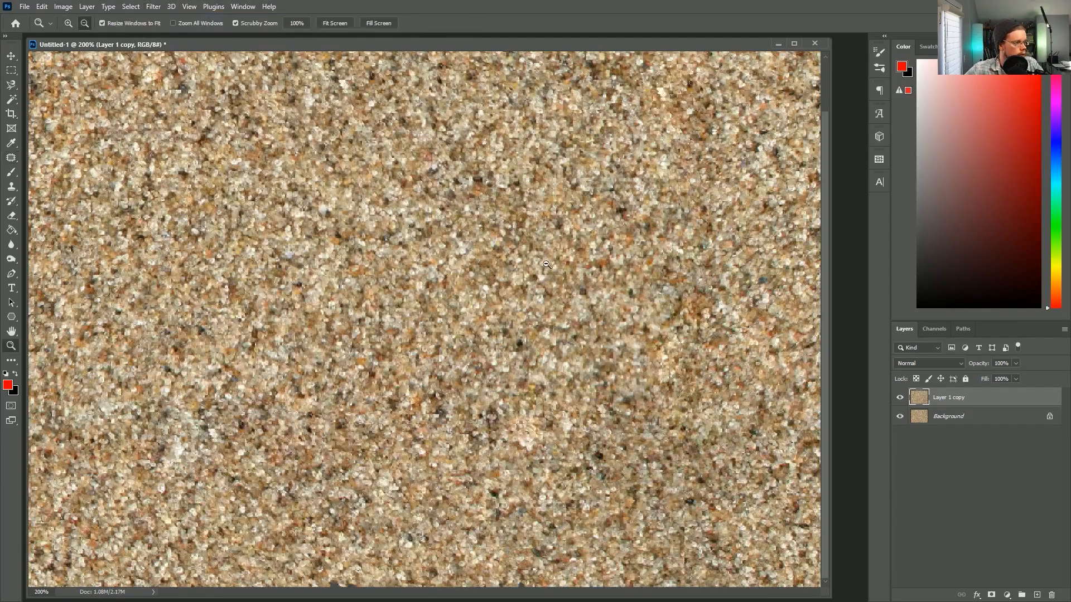
{"action": "left_click", "coordinate": [545, 266], "text": "alt"}
{"action": "left_click", "coordinate": [237, 203]}
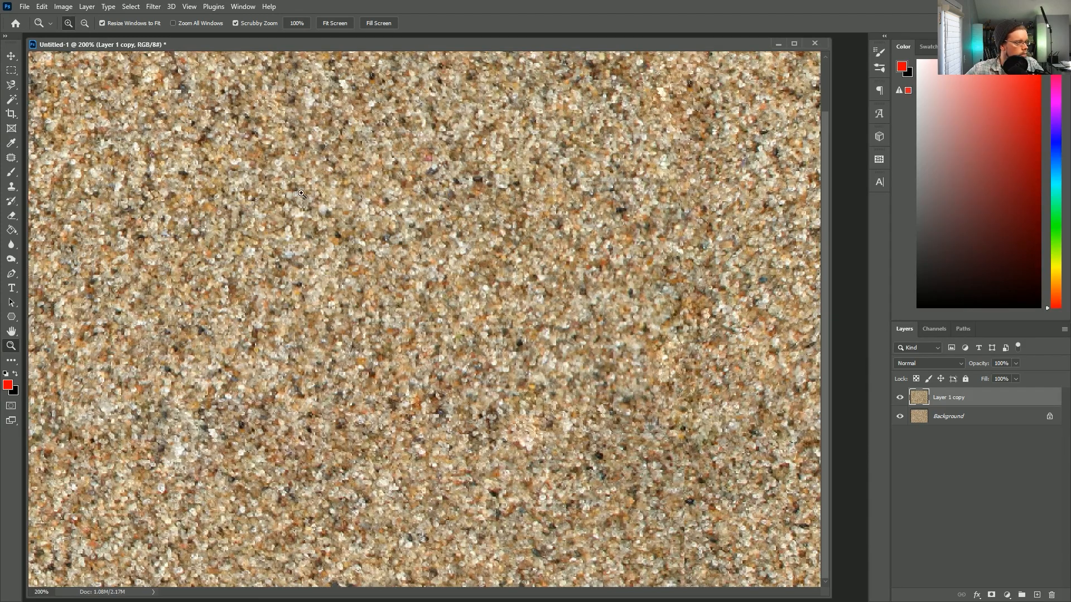
Outline the dark grain cluster in the upper middle with the Magnetic Lasso and patch it with sand from the lower left.
{"action": "left_click", "coordinate": [12, 85]}
{"action": "left_click", "coordinate": [639, 191]}
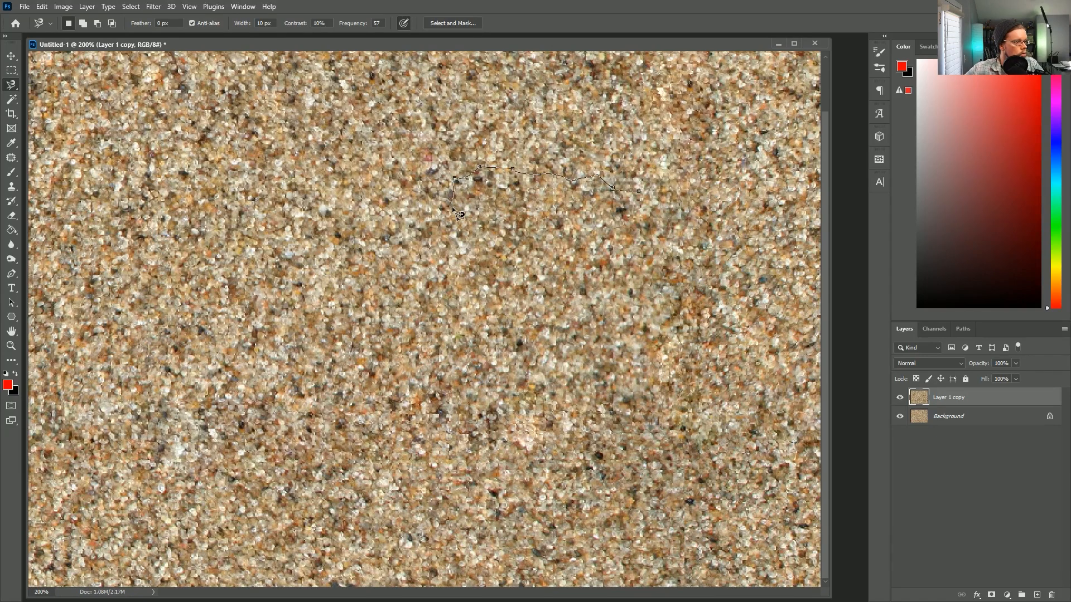
{"action": "left_click", "coordinate": [639, 191]}
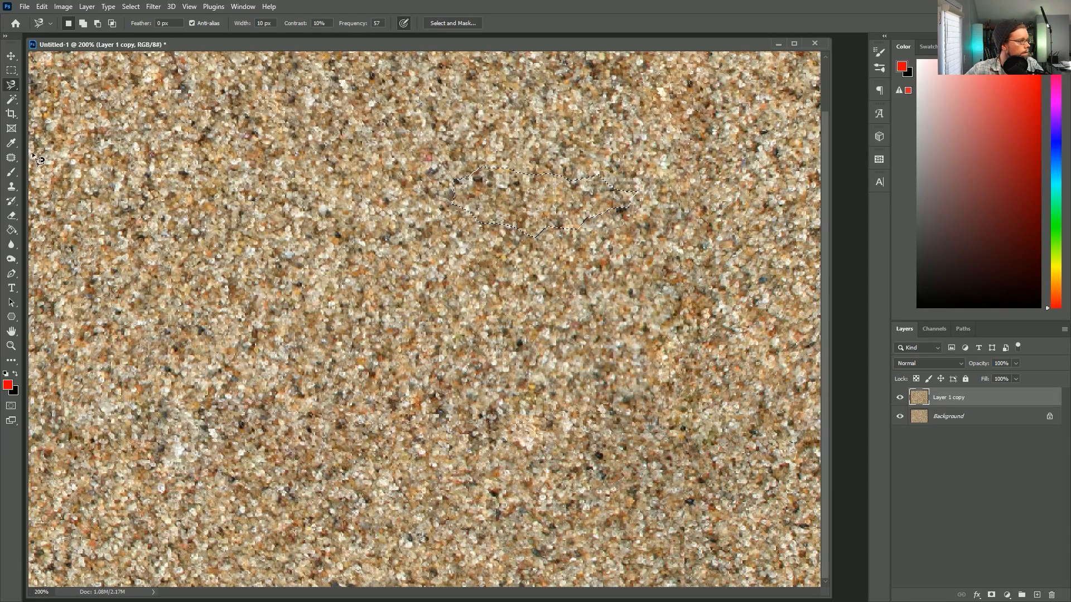
{"action": "left_click", "coordinate": [11, 158]}
{"action": "left_click_drag", "start_coordinate": [562, 207], "coordinate": [645, 400]}
{"action": "key", "text": "ctrl+d"}
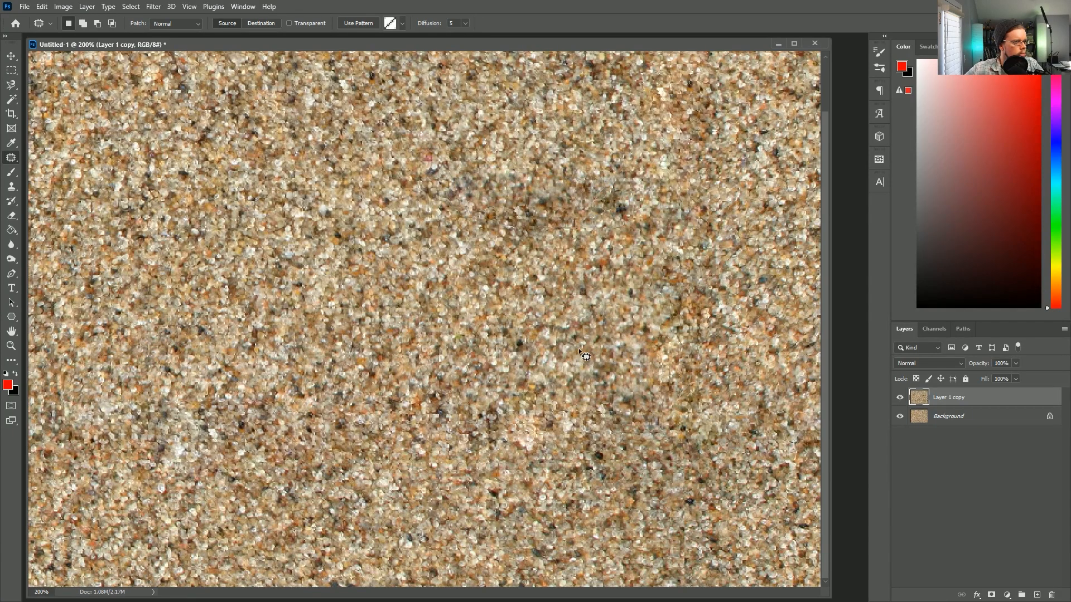
{"action": "key", "text": "ctrl+z"}
{"action": "left_click_drag", "start_coordinate": [560, 202], "coordinate": [278, 318]}
{"action": "key", "text": "ctrl+d"}
Patch the small blotches around the repaired upper-middle area with neighbouring sand and clear the selection.
{"action": "mouse_move", "coordinate": [636, 170]}
{"action": "left_mouse_down"}
{"action": "mouse_move", "coordinate": [597, 204]}
{"action": "mouse_move", "coordinate": [662, 176]}
{"action": "left_mouse_up"}
{"action": "key", "text": "ctrl+d"}
{"action": "mouse_move", "coordinate": [484, 231]}
{"action": "left_mouse_down"}
{"action": "mouse_move", "coordinate": [459, 276]}
{"action": "mouse_move", "coordinate": [540, 222]}
{"action": "mouse_move", "coordinate": [523, 217]}
{"action": "left_mouse_up"}
{"action": "left_click_drag", "start_coordinate": [508, 237], "coordinate": [455, 271]}
{"action": "key", "text": "ctrl+d"}
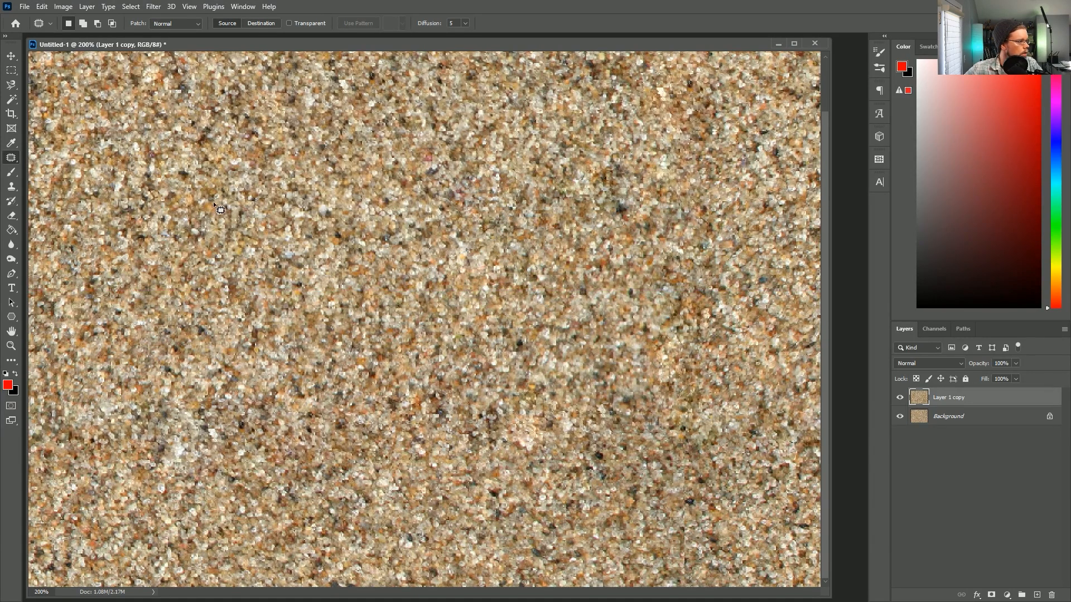
Merge the patched sand layer into the Background and duplicate the result as a new layer.
{"action": "key", "text": "z"}
{"action": "left_click", "coordinate": [310, 243], "text": "alt"}
{"action": "left_click", "coordinate": [309, 244], "text": "alt"}
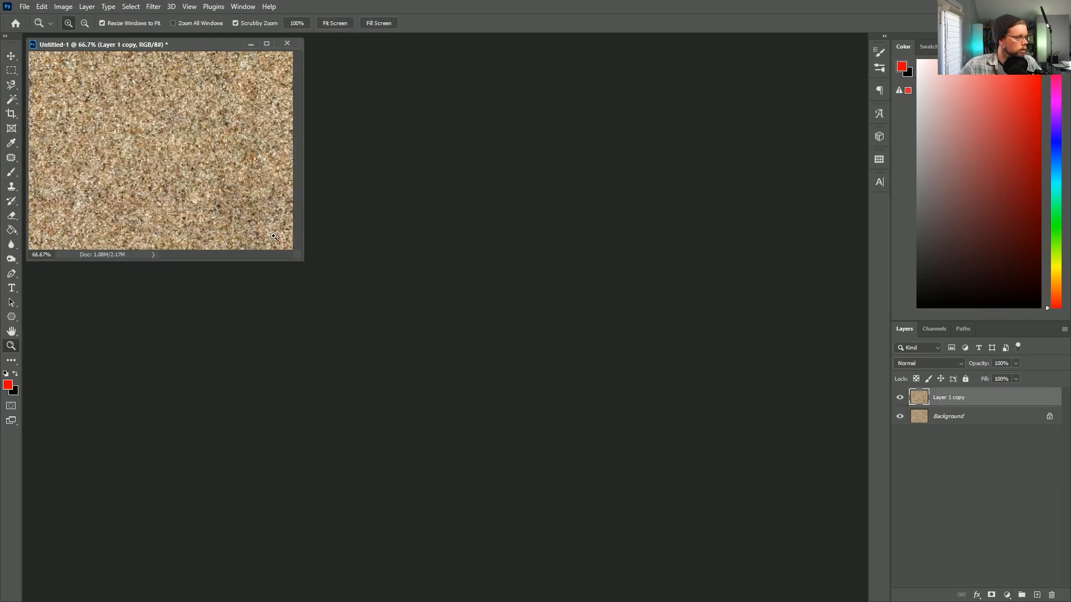
{"action": "left_click_drag", "start_coordinate": [304, 258], "coordinate": [779, 555]}
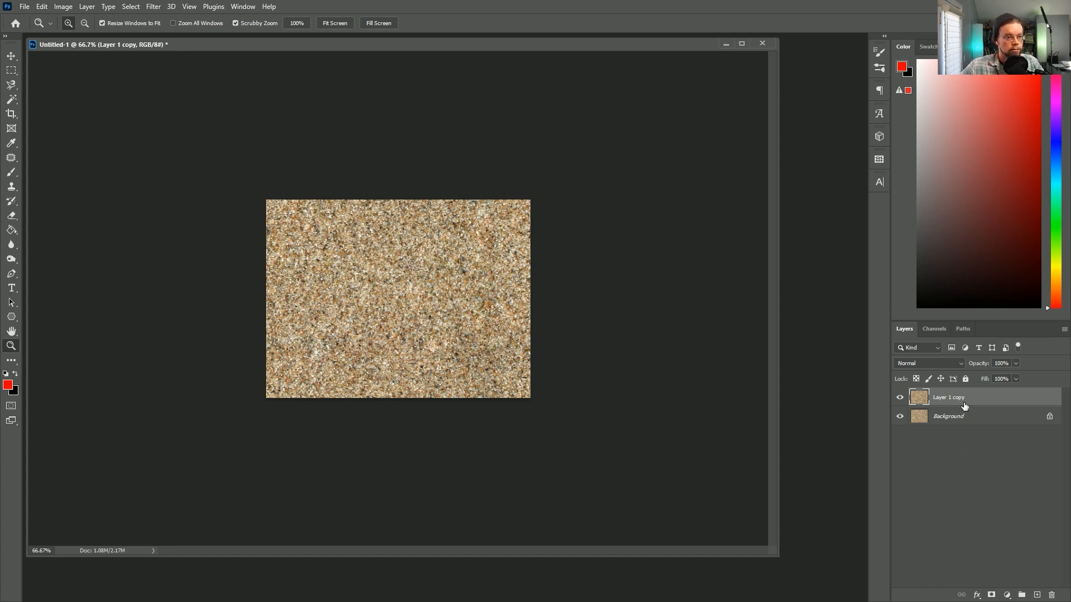
{"action": "key", "text": "Delete"}
{"action": "key", "text": "ctrl+j"}
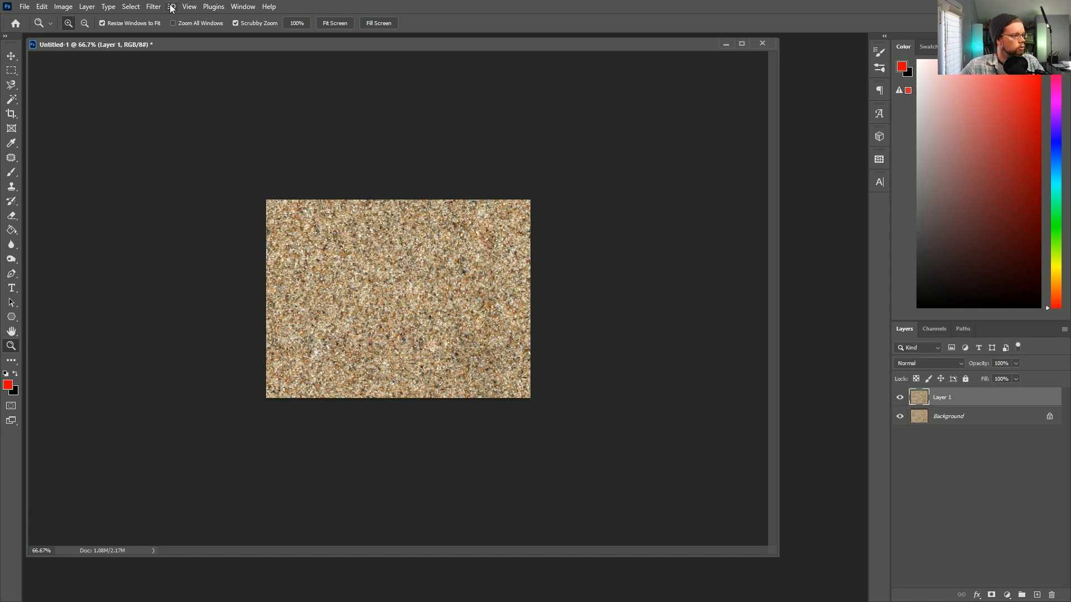
Desaturate the duplicated sand layer to greyscale with a Hue/Saturation adjustment.
{"action": "key", "text": "i"}
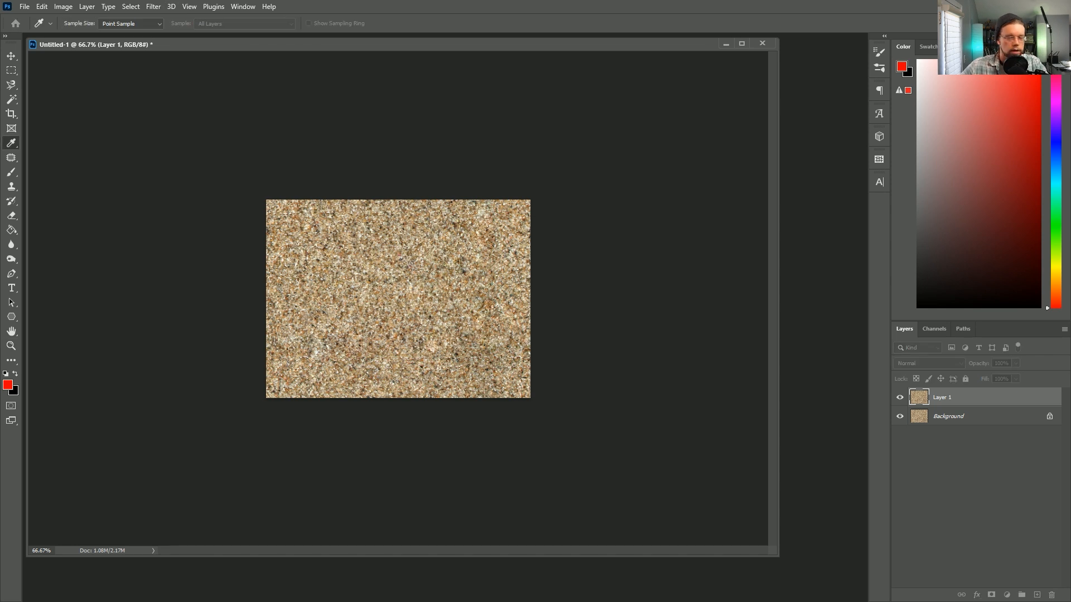
{"action": "key", "text": "ctrl+u"}
{"action": "left_click_drag", "start_coordinate": [536, 277], "coordinate": [450, 274]}
{"action": "left_click", "coordinate": [660, 193]}
{"action": "key", "text": "z"}
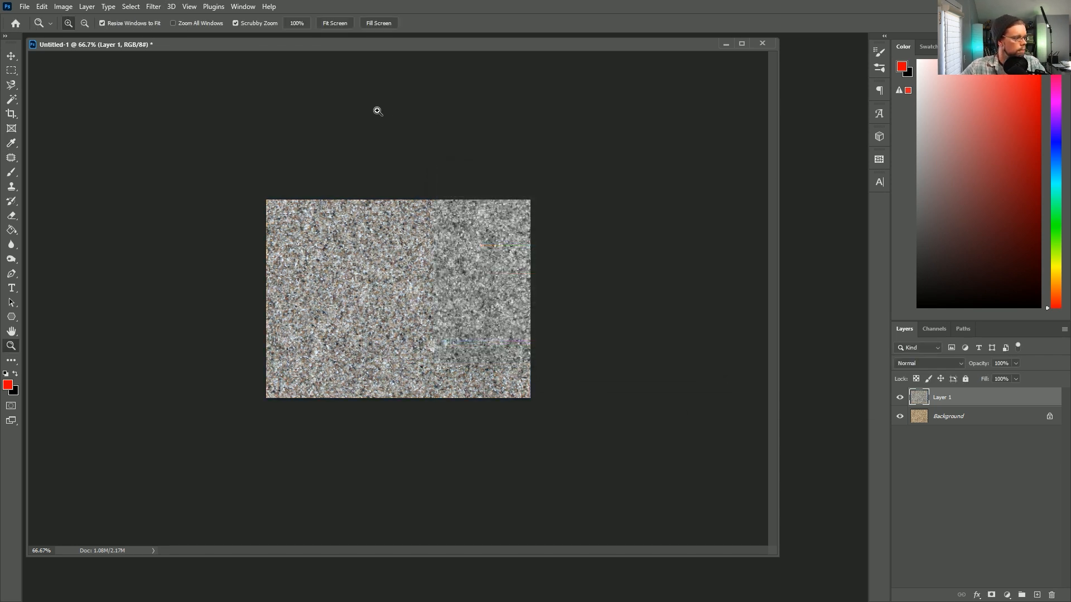
Apply a Gaussian Blur with a radius of 27.7 pixels to the greyscale sand layer.
{"action": "left_click", "coordinate": [189, 7]}
{"action": "left_click", "coordinate": [214, 7]}
{"action": "left_click", "coordinate": [190, 7]}
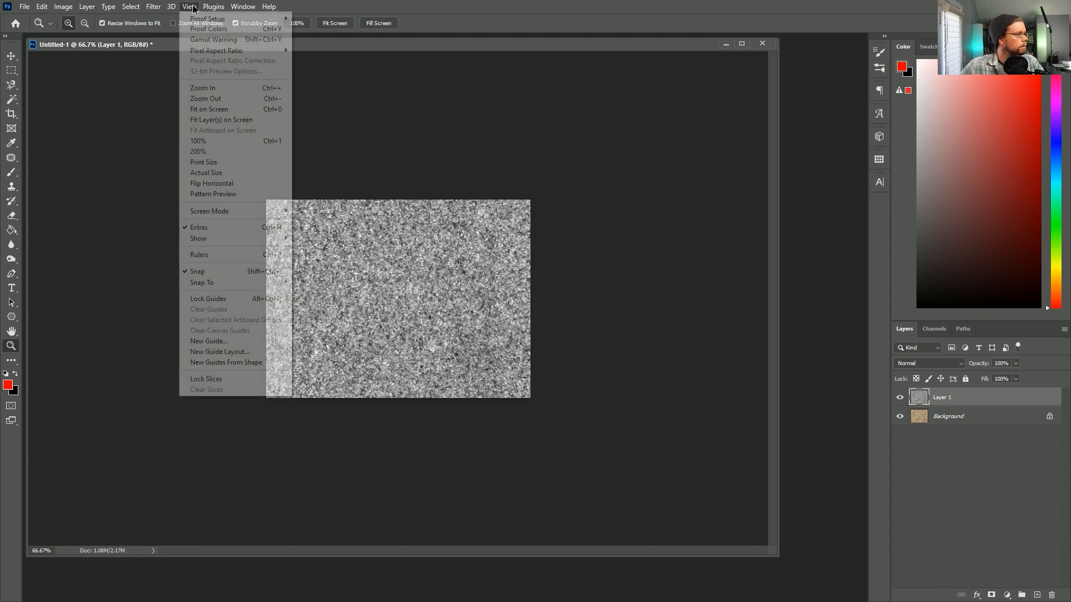
{"action": "mouse_move", "coordinate": [171, 7]}
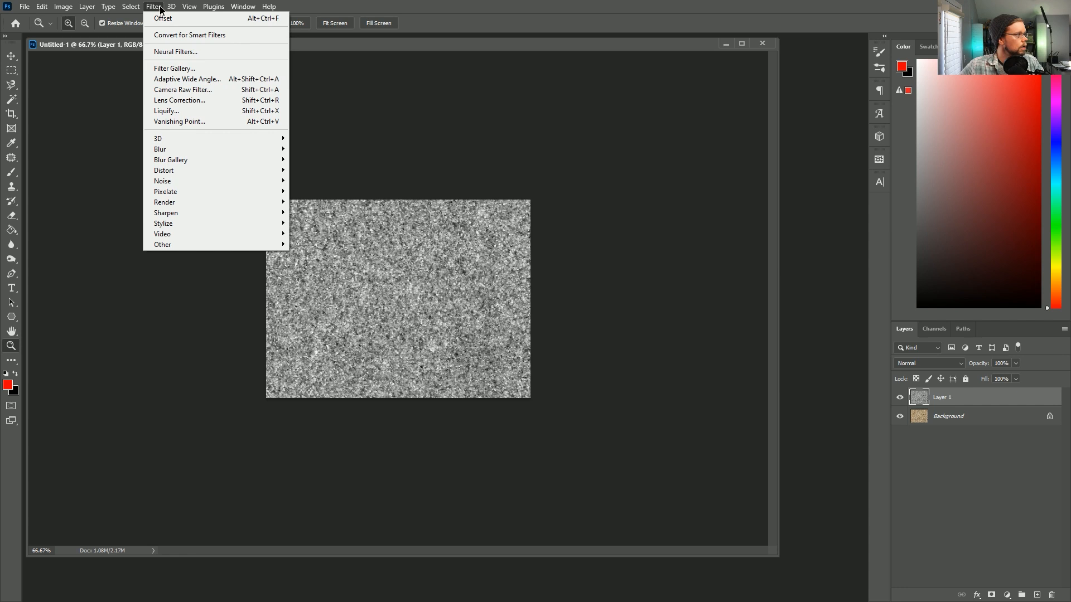
{"action": "mouse_move", "coordinate": [166, 148]}
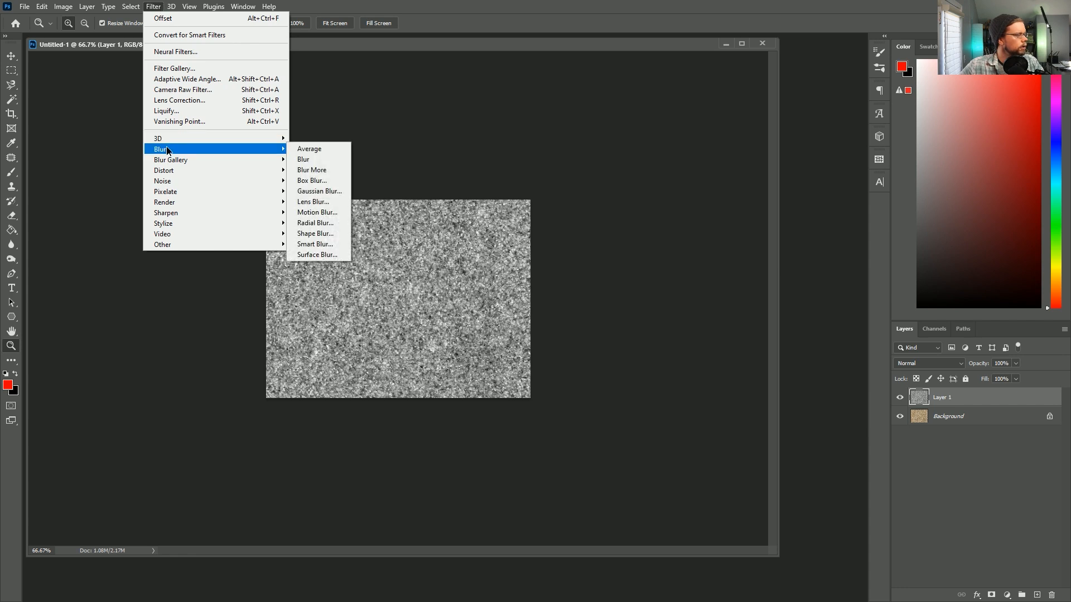
{"action": "left_click", "coordinate": [326, 192]}
{"action": "mouse_move", "coordinate": [836, 459]}
{"action": "left_mouse_down"}
{"action": "mouse_move", "coordinate": [804, 457]}
{"action": "mouse_move", "coordinate": [838, 458]}
{"action": "left_mouse_up"}
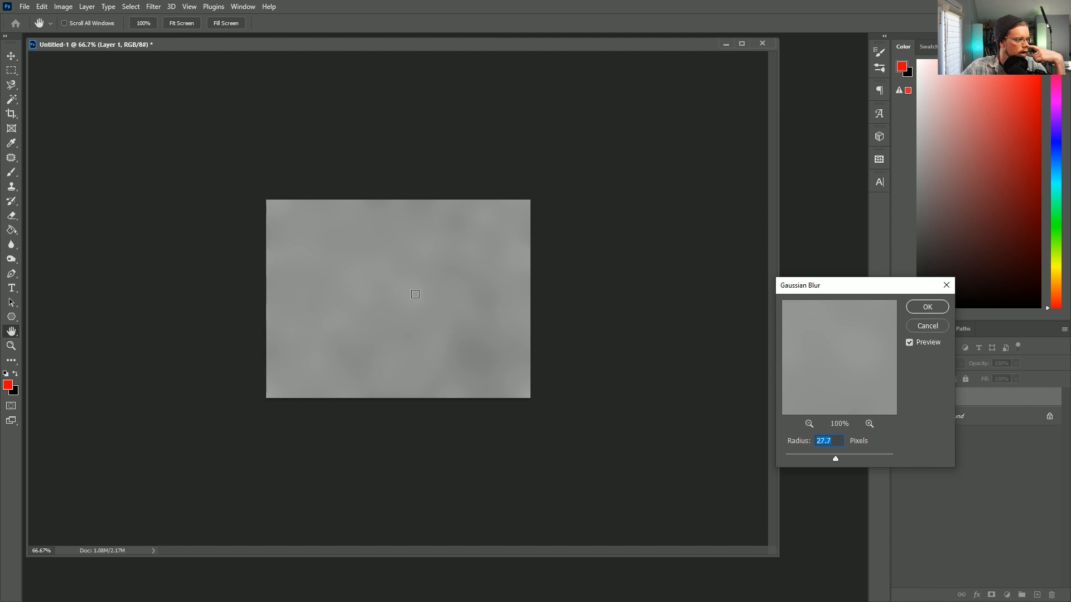
{"action": "left_click", "coordinate": [927, 307]}
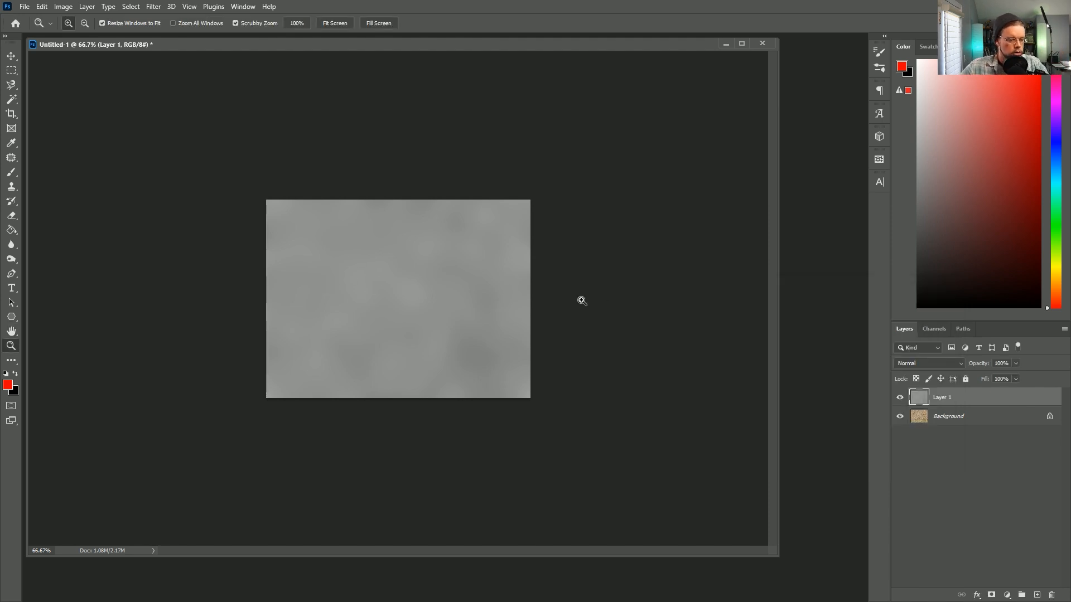
Boost the blurred layer's contrast with Levels, using input levels of 120 for black and 166 for white.
{"action": "key", "text": "ctrl+l"}
{"action": "left_click_drag", "start_coordinate": [419, 271], "coordinate": [484, 269]}
{"action": "left_click_drag", "start_coordinate": [560, 271], "coordinate": [511, 273]}
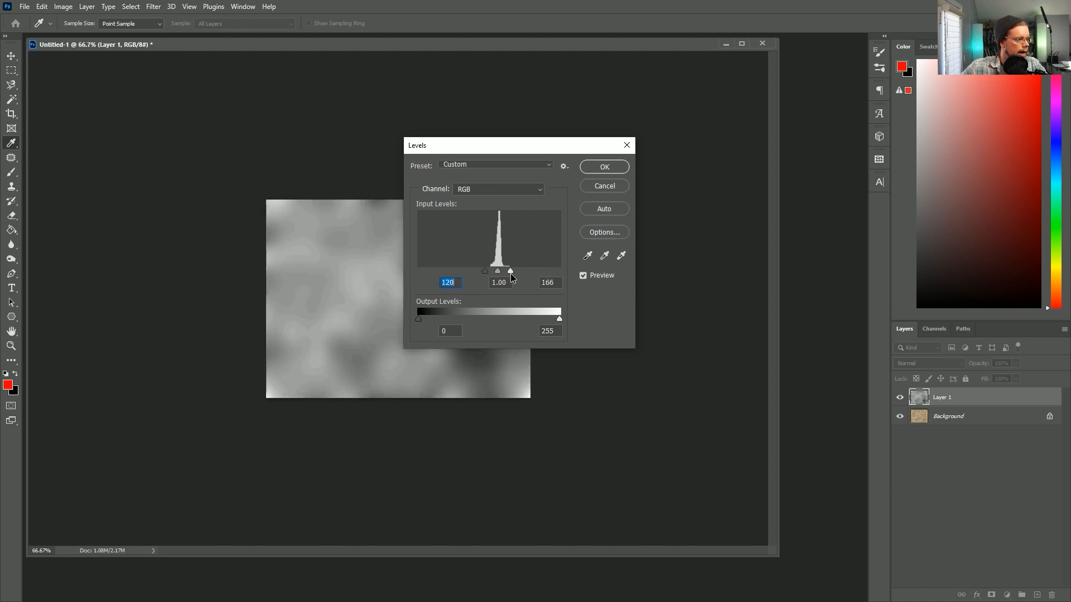
{"action": "left_click", "coordinate": [600, 166]}
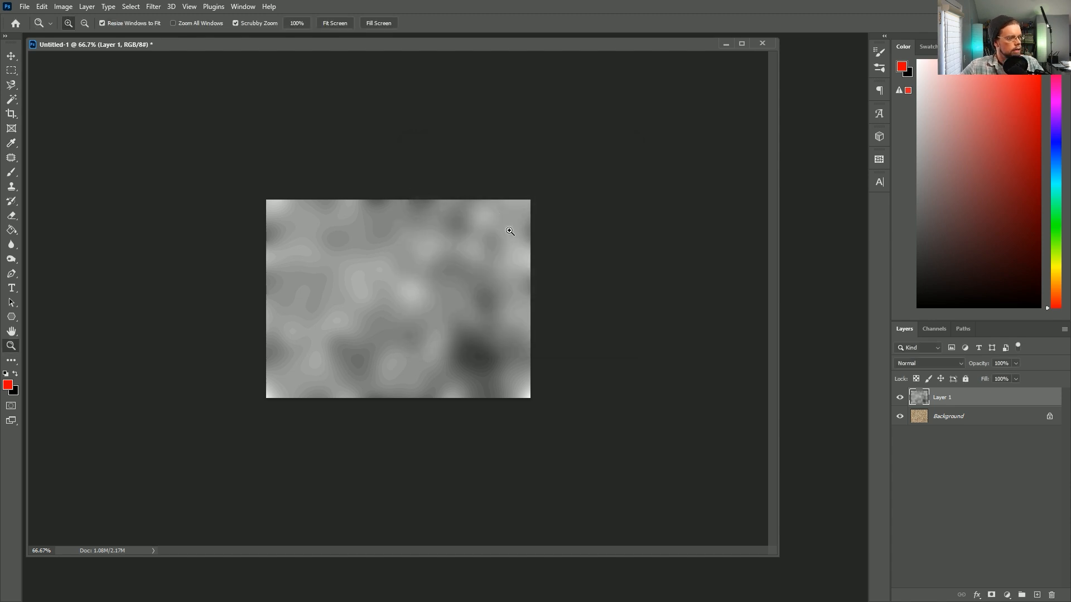
Smooth the banding in the contrast-boosted layer with a second Gaussian Blur of about 6.6 pixels.
{"action": "left_click", "coordinate": [177, 7]}
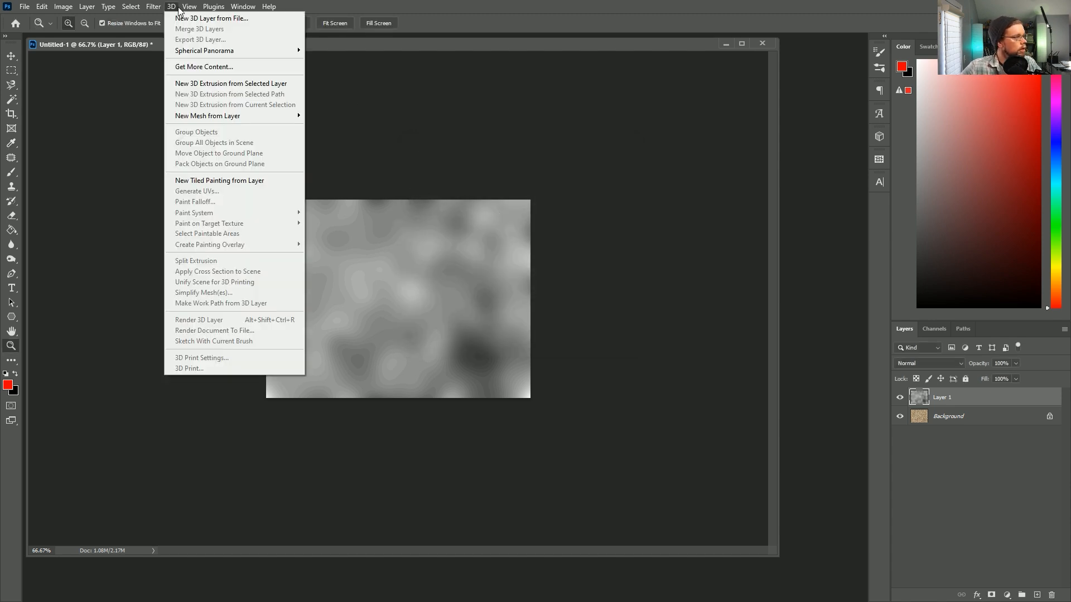
{"action": "mouse_move", "coordinate": [157, 9]}
{"action": "key", "text": "alt"}
{"action": "left_click", "coordinate": [156, 8]}
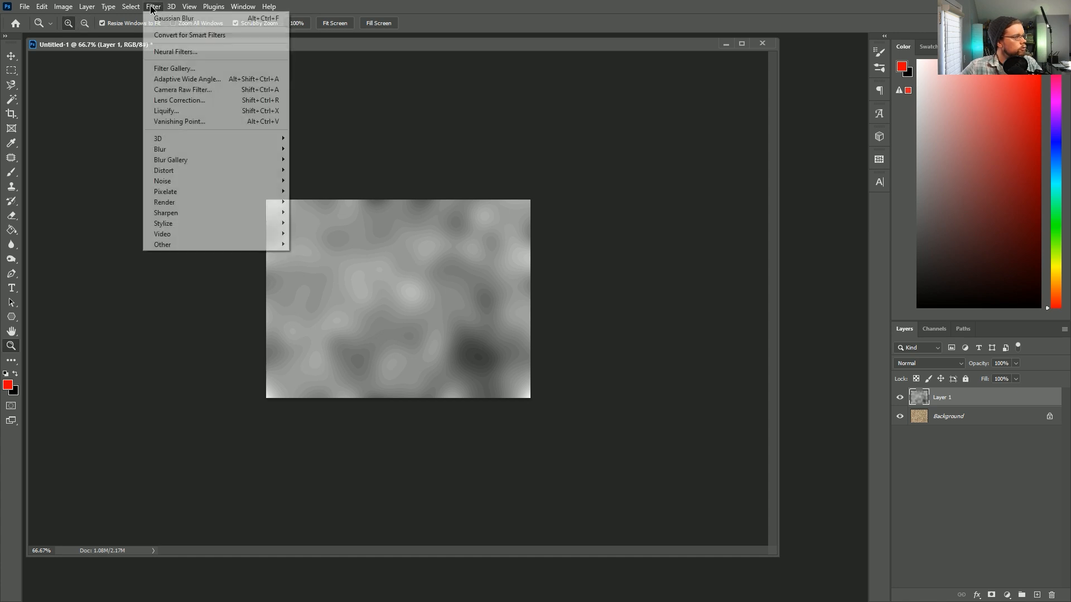
{"action": "left_click", "coordinate": [163, 18], "text": "alt"}
{"action": "left_click_drag", "start_coordinate": [835, 458], "coordinate": [804, 458]}
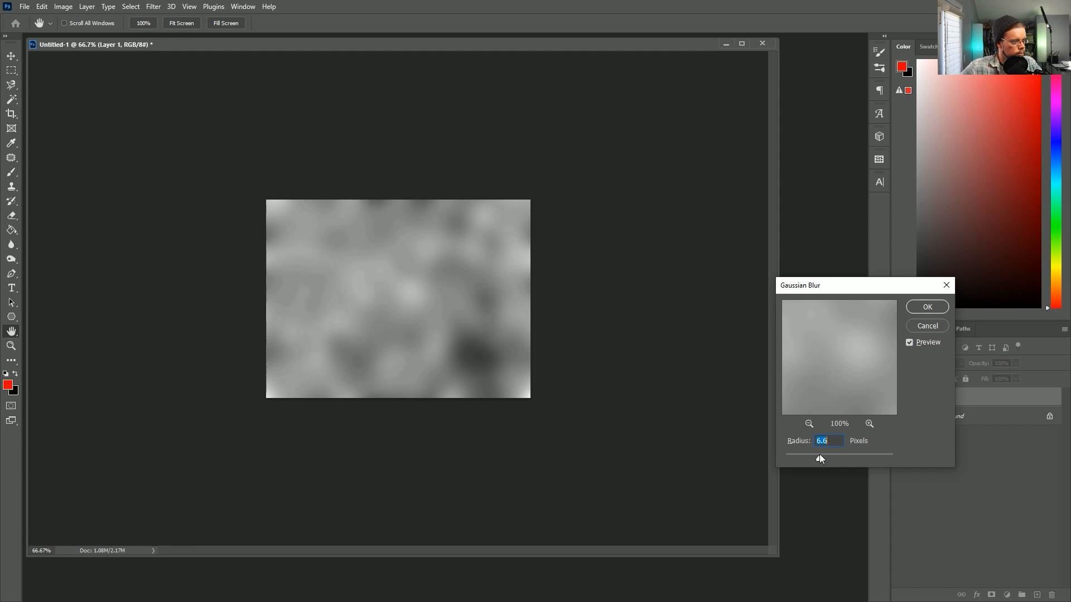
{"action": "left_click", "coordinate": [928, 308]}
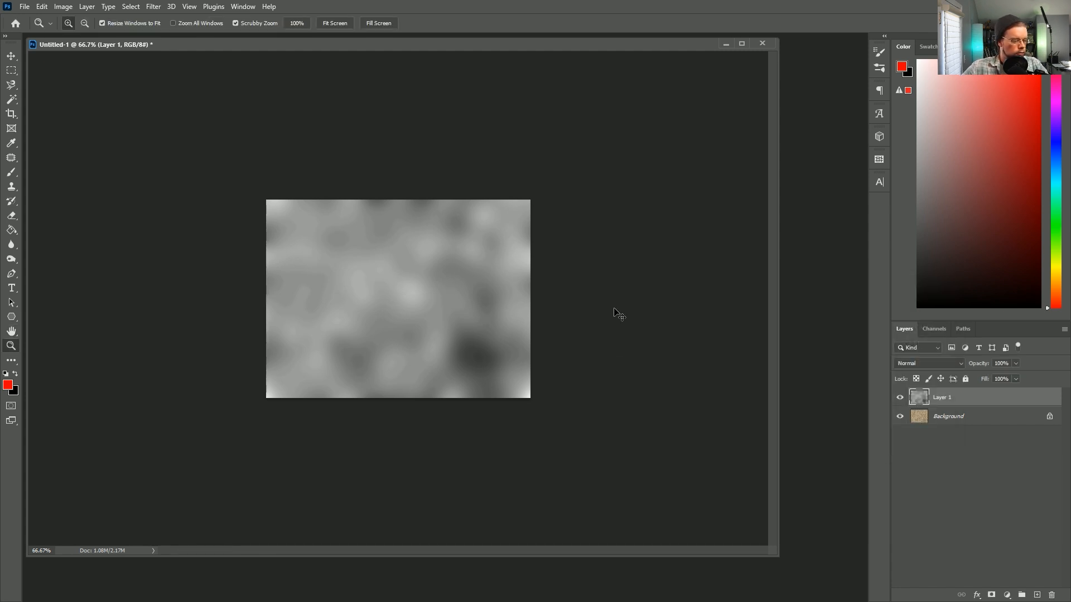
Invert the blurred layer, set its blend mode to Overlay and lower its opacity to 36%.
{"action": "key", "text": "ctrl+i"}
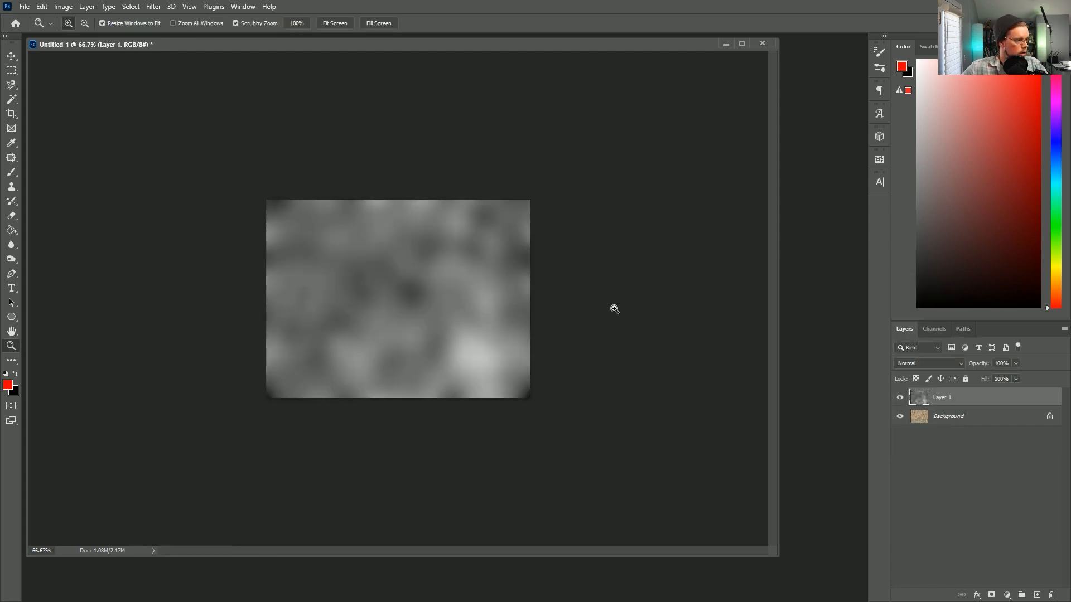
{"action": "left_click", "coordinate": [917, 363]}
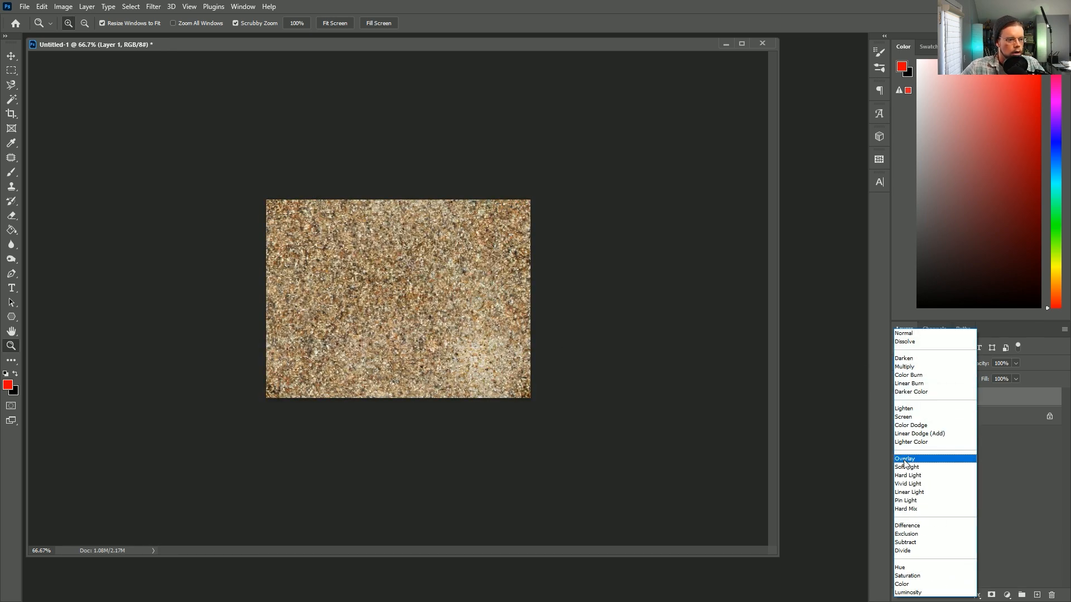
{"action": "left_click", "coordinate": [905, 459]}
{"action": "left_click_drag", "start_coordinate": [978, 364], "coordinate": [848, 374]}
{"action": "left_click_drag", "start_coordinate": [976, 365], "coordinate": [986, 364]}
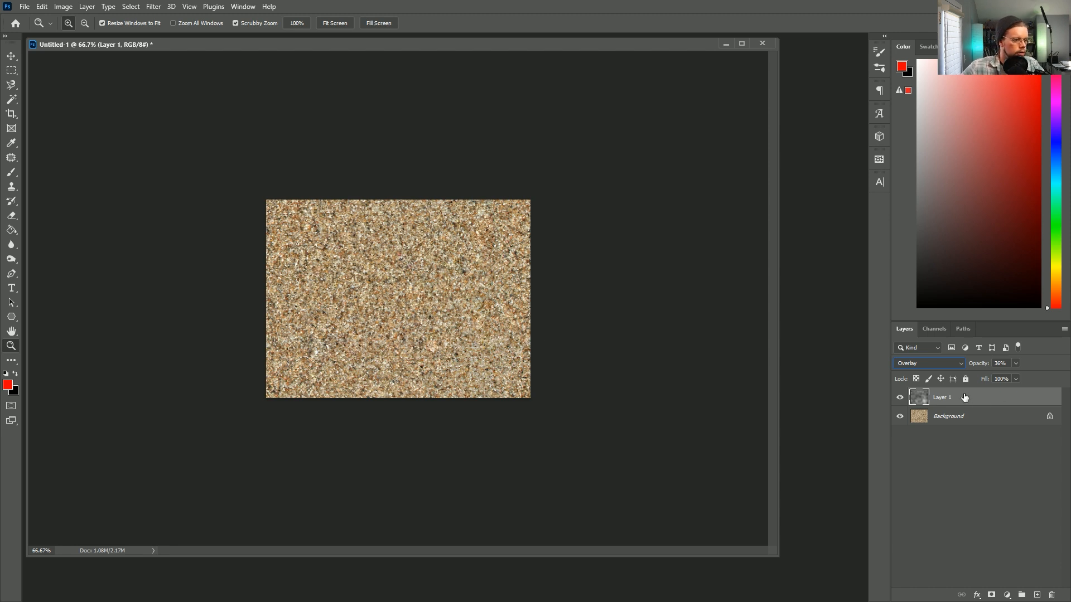
Compare the sand with and without the Overlay layer and merge that layer into the Background.
{"action": "left_click", "coordinate": [900, 399]}
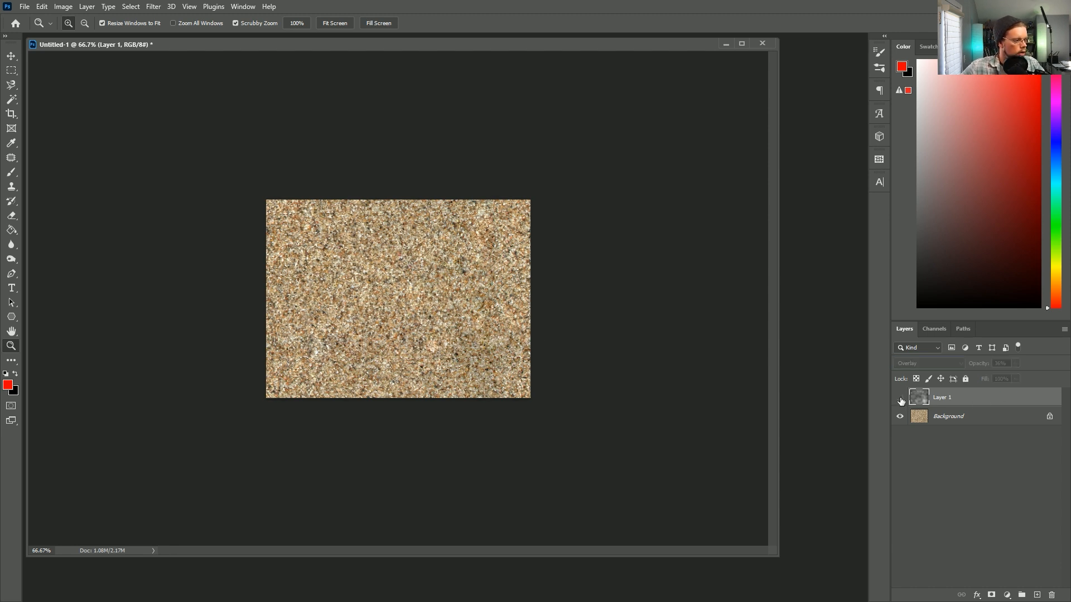
{"action": "left_click", "coordinate": [901, 399]}
{"action": "left_click", "coordinate": [900, 398]}
{"action": "left_click", "coordinate": [900, 399]}
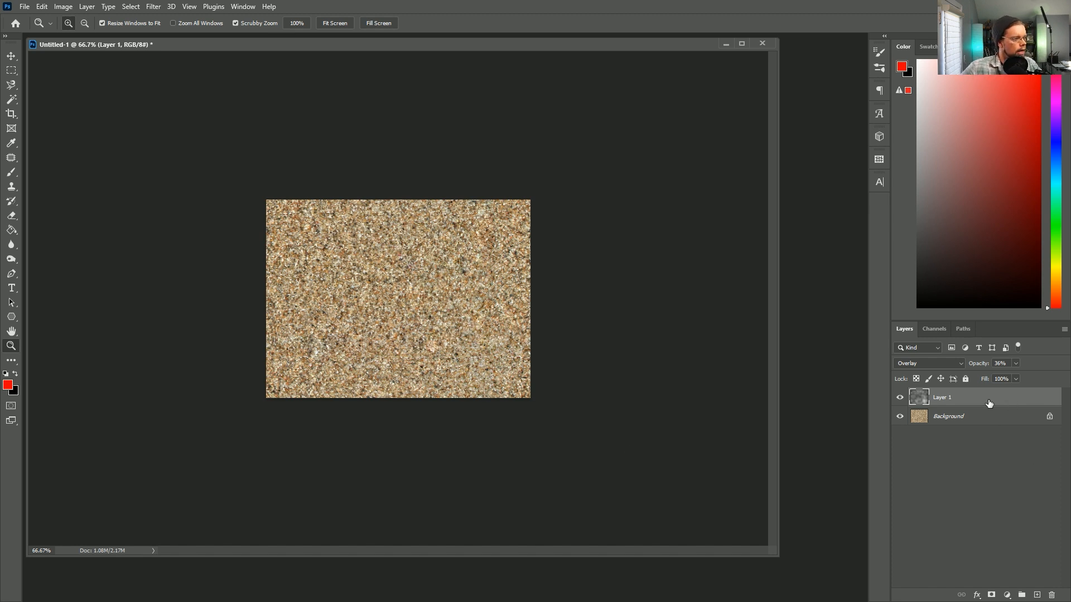
{"action": "key", "text": "ctrl+e"}
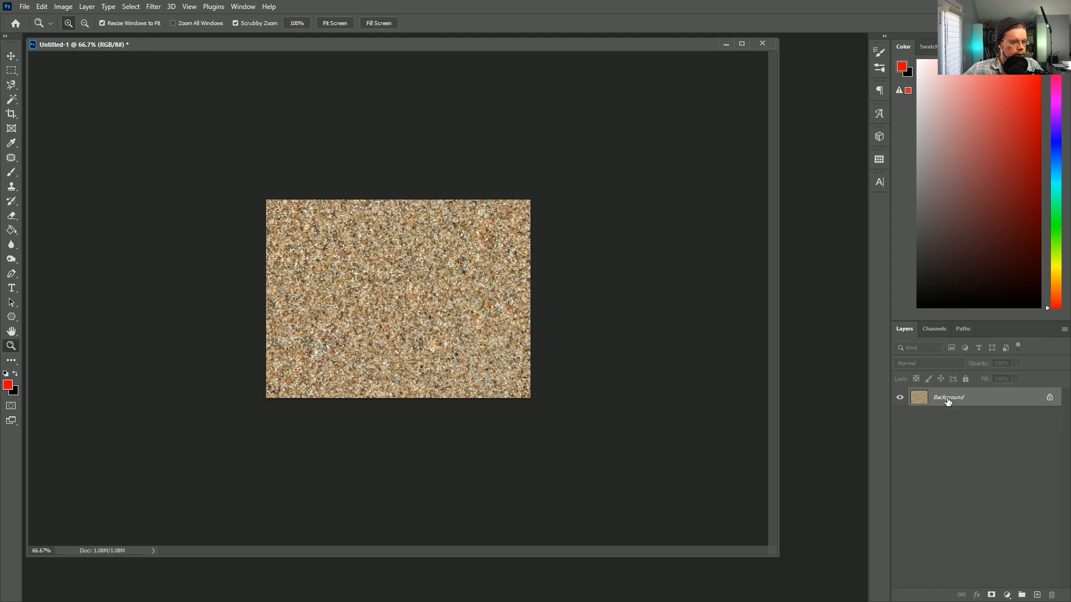
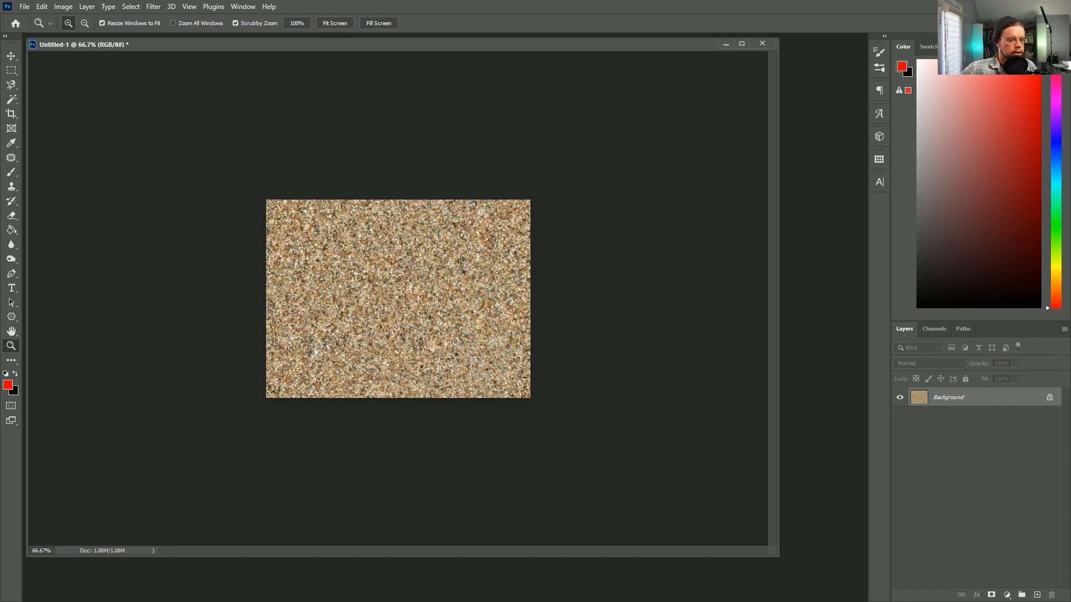
{"action": "key", "text": "ctrl+a"}
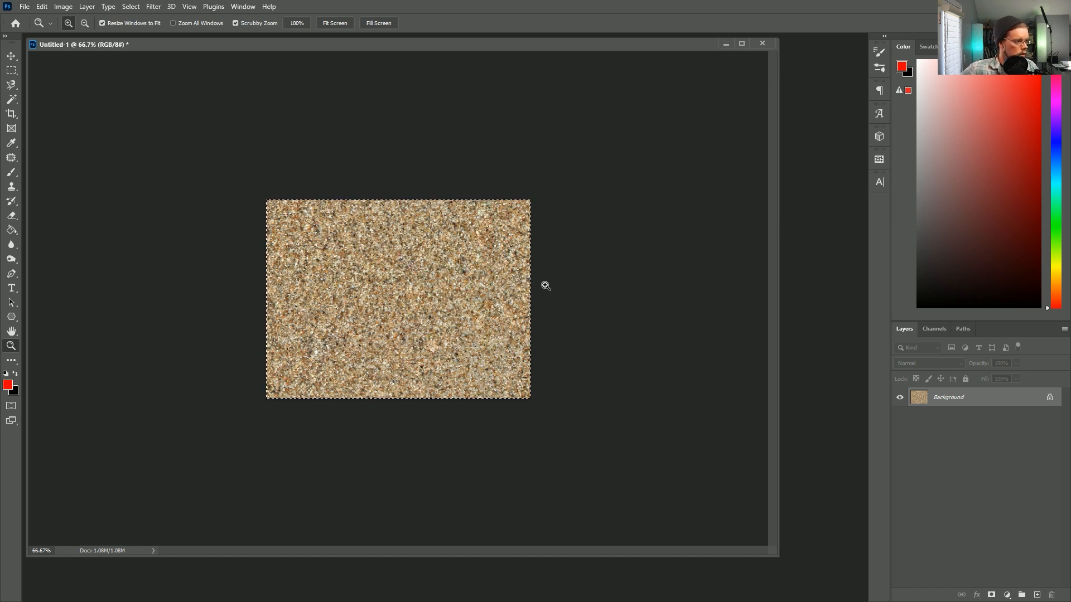
{"action": "key", "text": "c"}
{"action": "left_click_drag", "start_coordinate": [531, 201], "coordinate": [758, 44]}
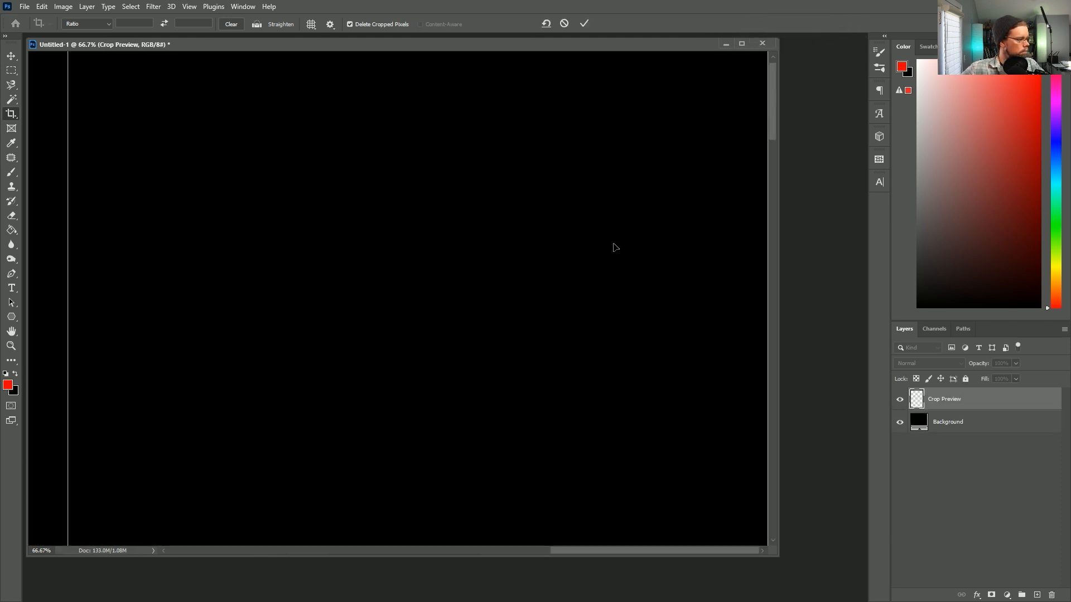
{"action": "key", "text": "Return"}
{"action": "key", "text": "z"}
{"action": "left_click", "coordinate": [426, 296], "text": "alt"}
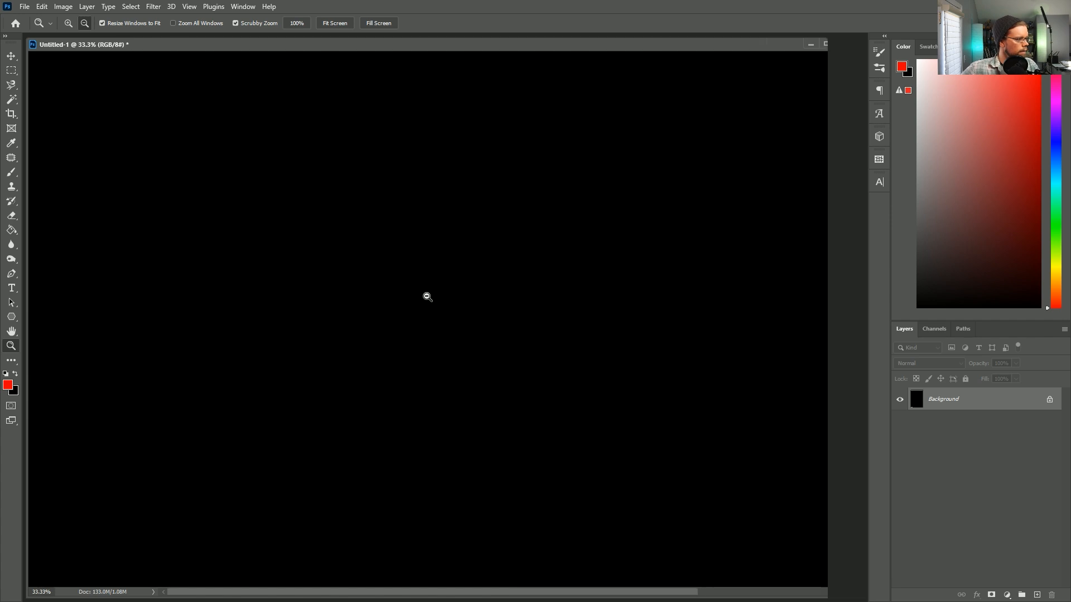
{"action": "left_click", "coordinate": [426, 296], "text": "alt"}
{"action": "left_click_drag", "start_coordinate": [433, 256], "coordinate": [739, 287]}
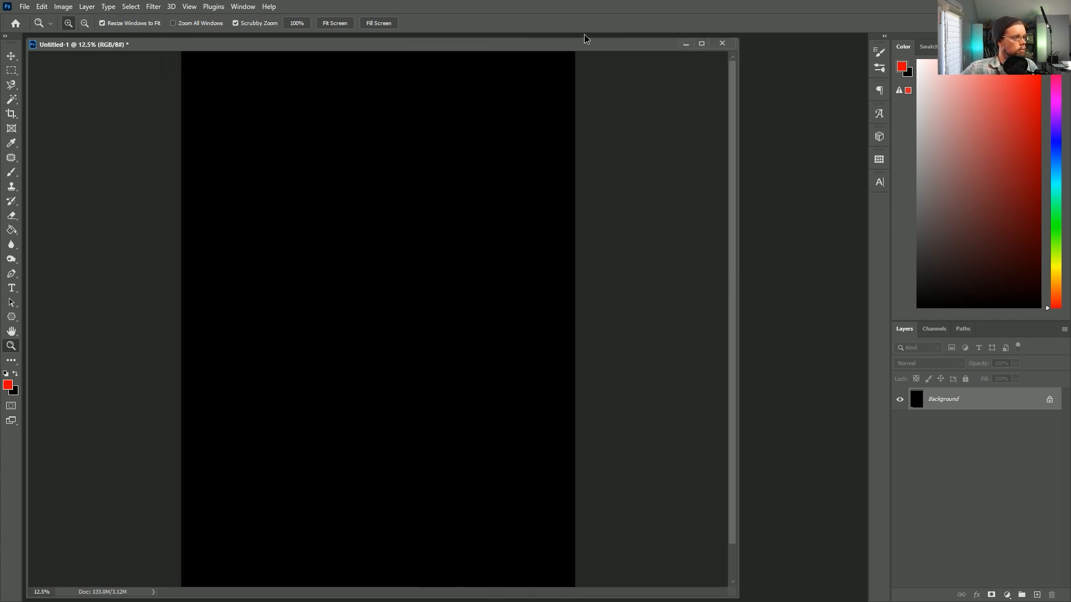
{"action": "key", "text": "ctrl+z"}
Select the whole sand image and extend the canvas with the Crop tool to about six tiles wide and high, keeping the sand at lower left.
{"action": "key", "text": "ctrl+a"}
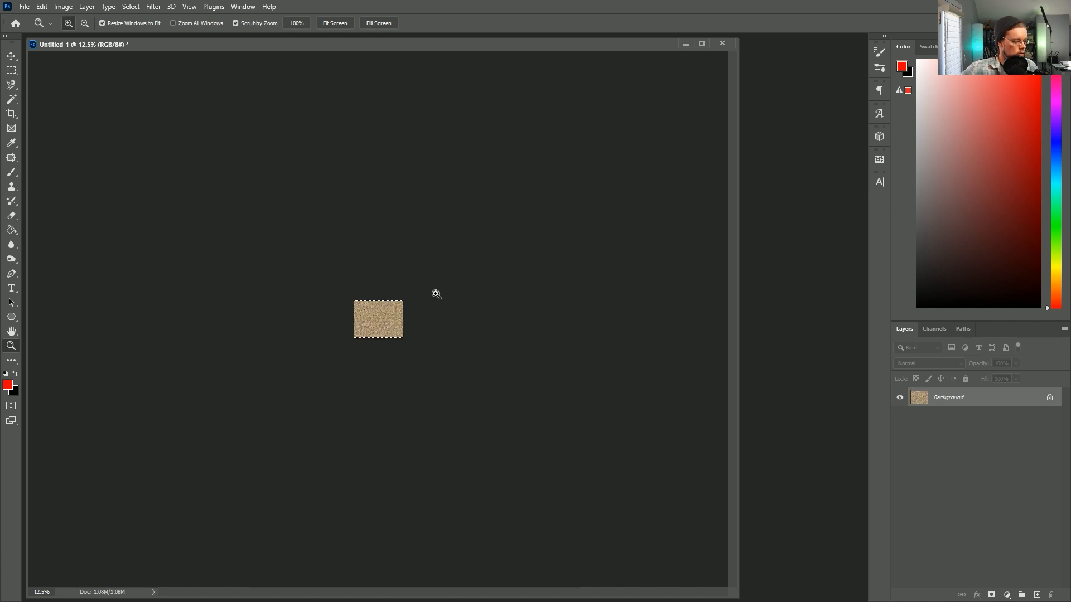
{"action": "key", "text": "c"}
{"action": "left_click_drag", "start_coordinate": [407, 305], "coordinate": [530, 212]}
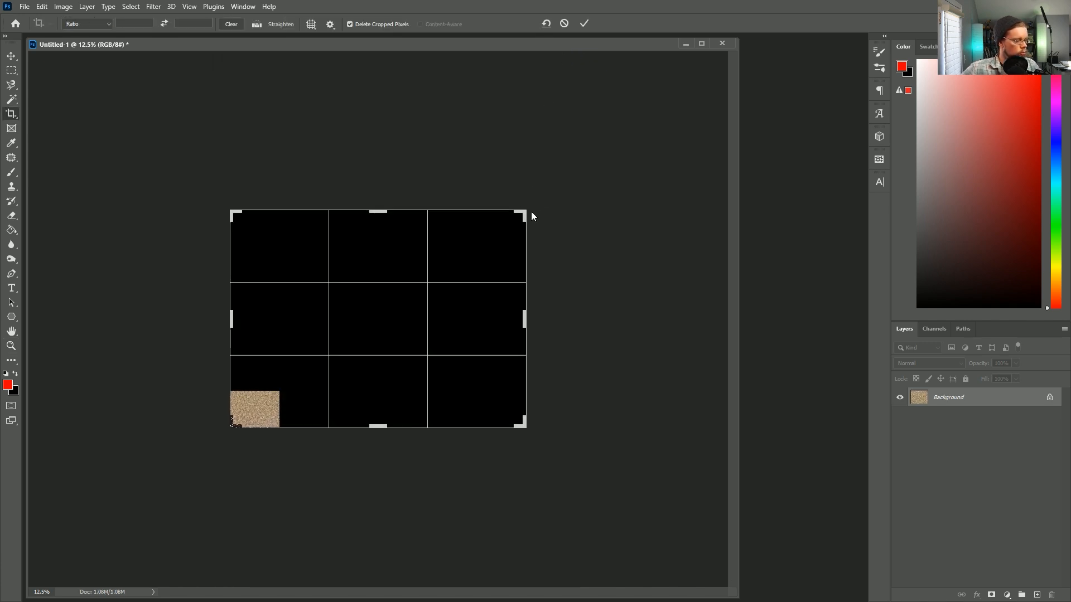
{"action": "key", "text": "Return"}
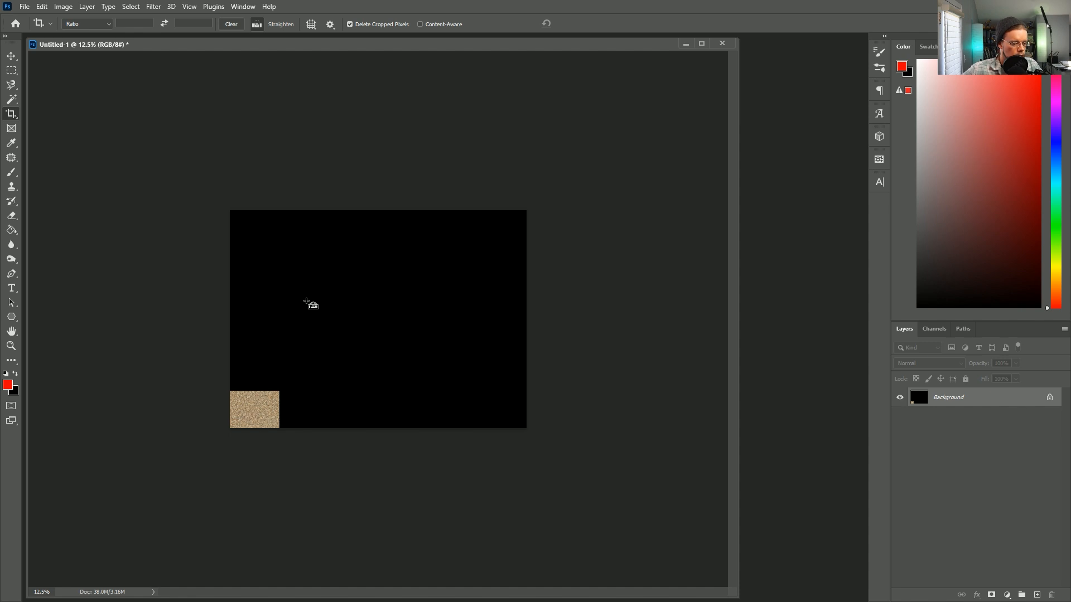
Paste the copied sand tile onto a new layer and align it with the canvas's lower-left corner.
{"action": "key", "text": "ctrl+shift+alt+n"}
{"action": "key", "text": "ctrl+v"}
{"action": "key", "text": "v"}
{"action": "left_click_drag", "start_coordinate": [375, 319], "coordinate": [260, 406]}
{"action": "key", "text": "z"}
{"action": "left_click", "coordinate": [263, 402]}
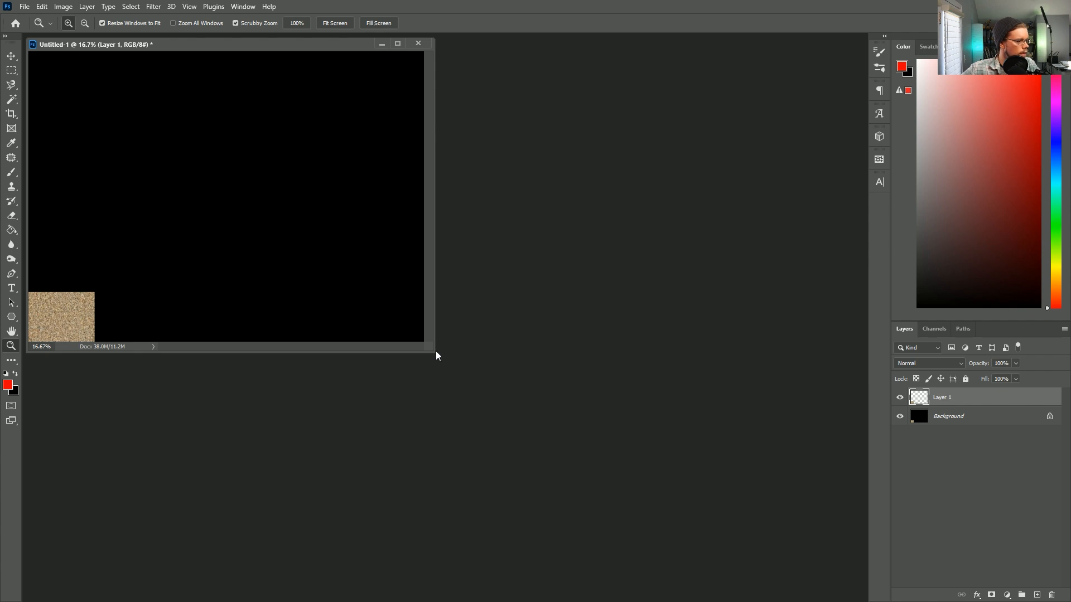
{"action": "key", "text": "ctrl+plus"}
{"action": "left_click", "coordinate": [168, 417]}
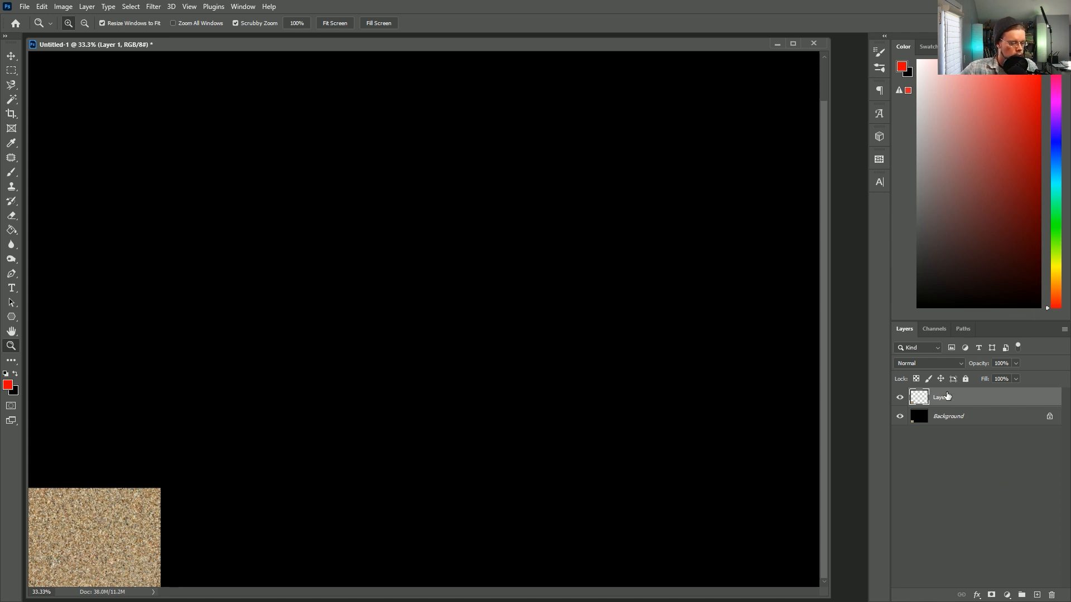
Stack two copies of the sand tile flush above the original and merge the three tiles into one column layer.
{"action": "key", "text": "ctrl+j"}
{"action": "key", "text": "v"}
{"action": "left_click_drag", "start_coordinate": [103, 541], "coordinate": [99, 446]}
{"action": "key", "text": "ctrl"}
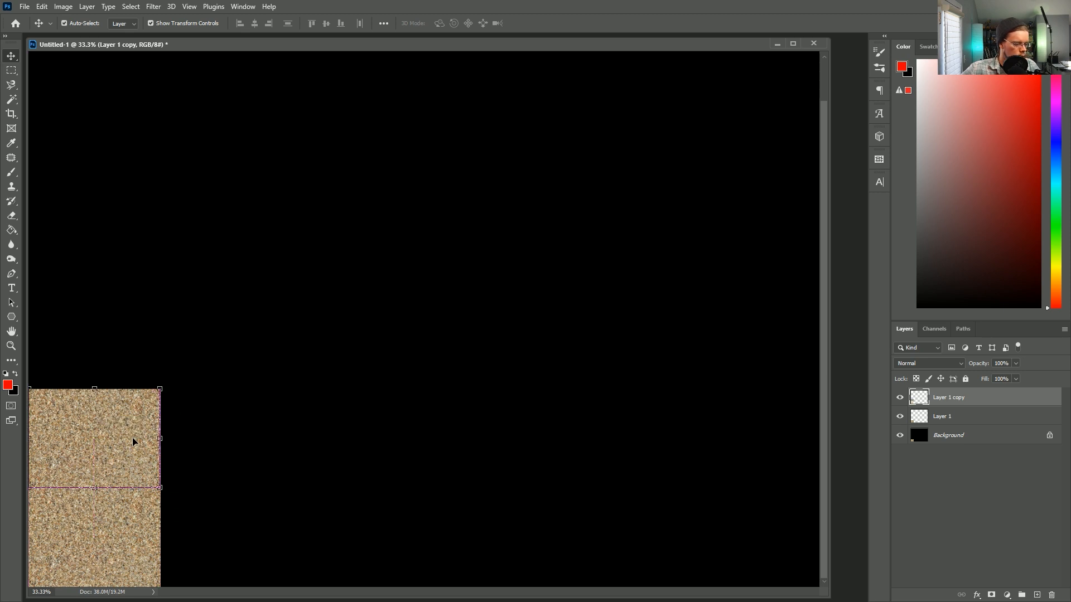
{"action": "key", "text": "ctrl"}
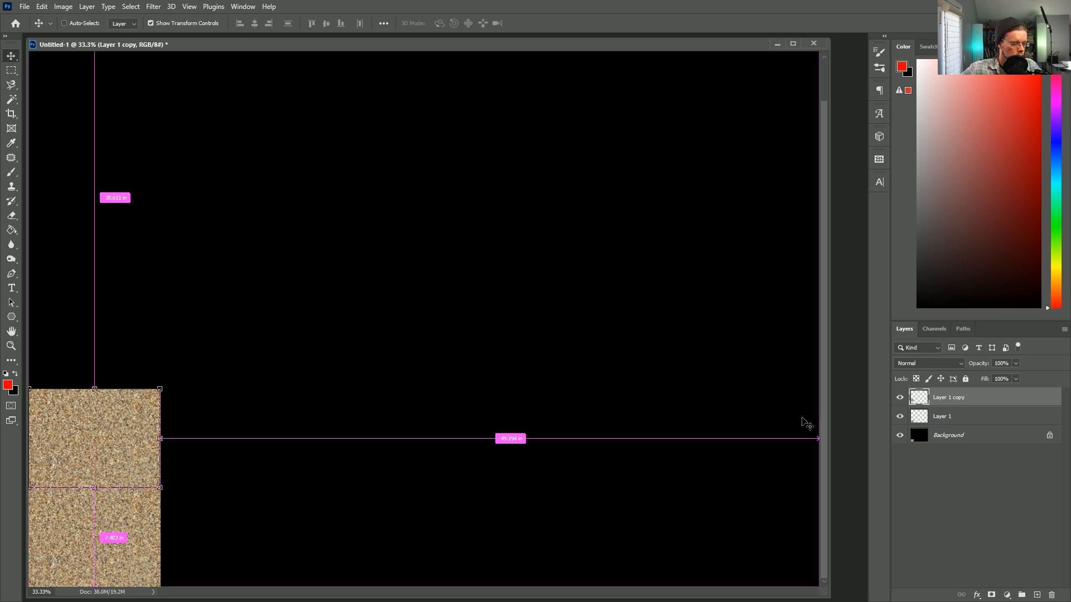
{"action": "left_click_drag", "start_coordinate": [130, 458], "coordinate": [130, 359], "text": "alt"}
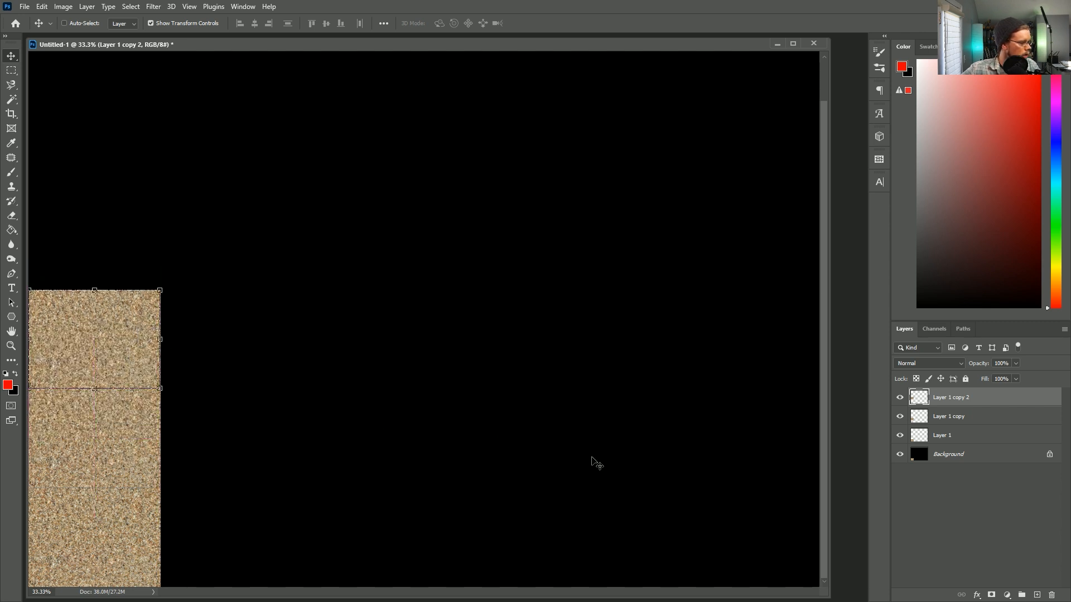
{"action": "key", "text": "ctrl+e"}
{"action": "key", "text": "ctrl+e"}
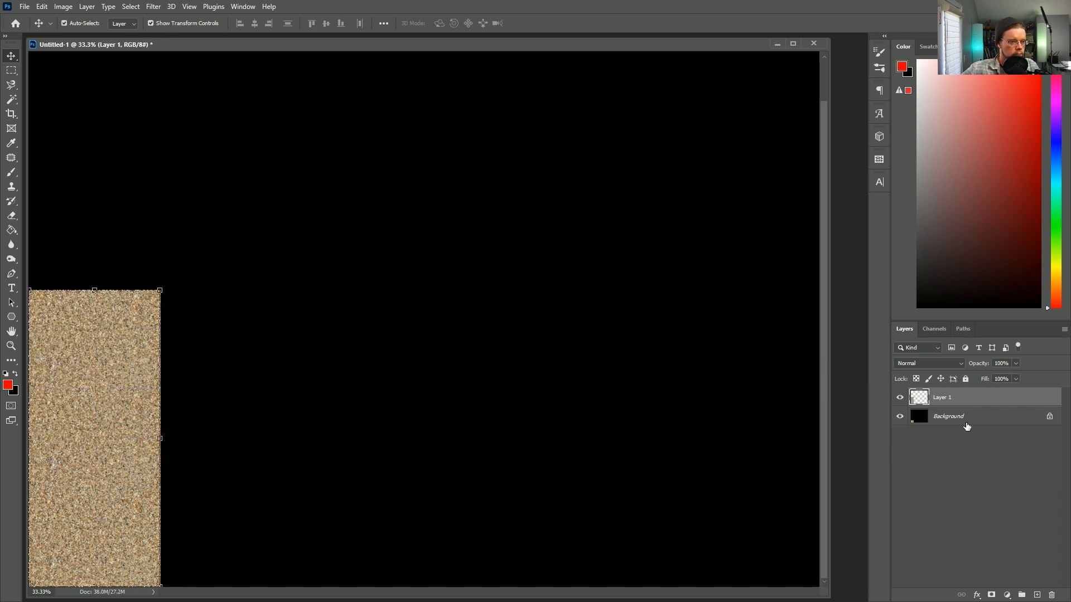
Place a duplicate of the sand column flush to the right of the original, try adding a third column, and undo that placement.
{"action": "key", "text": "ctrl+j"}
{"action": "left_click_drag", "start_coordinate": [112, 428], "coordinate": [389, 413], "text": "ctrl"}
{"action": "key", "text": "ctrl+j"}
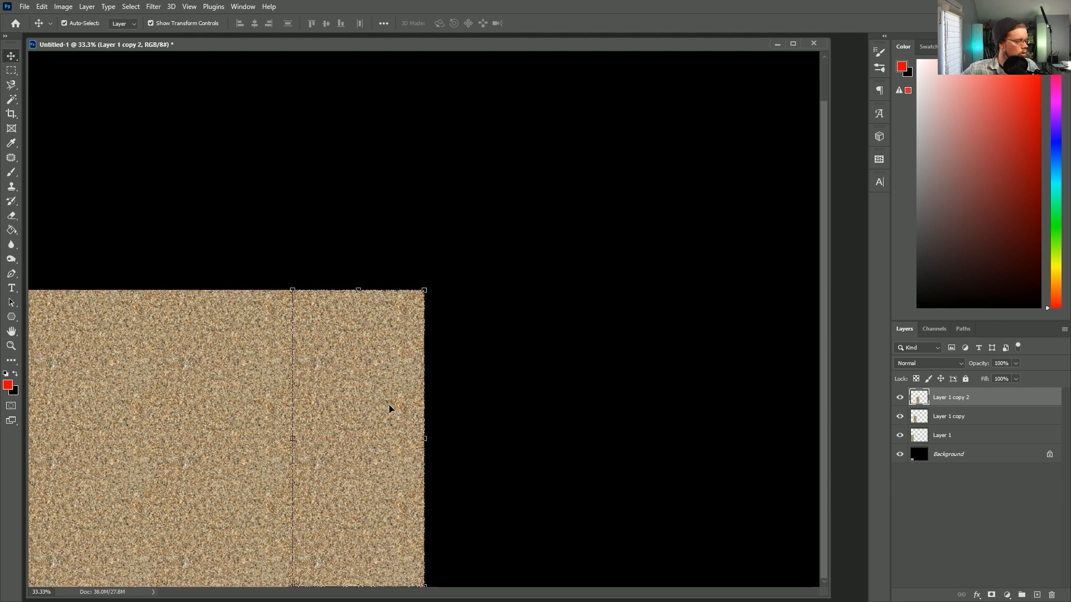
{"action": "key", "text": "ctrl+z"}
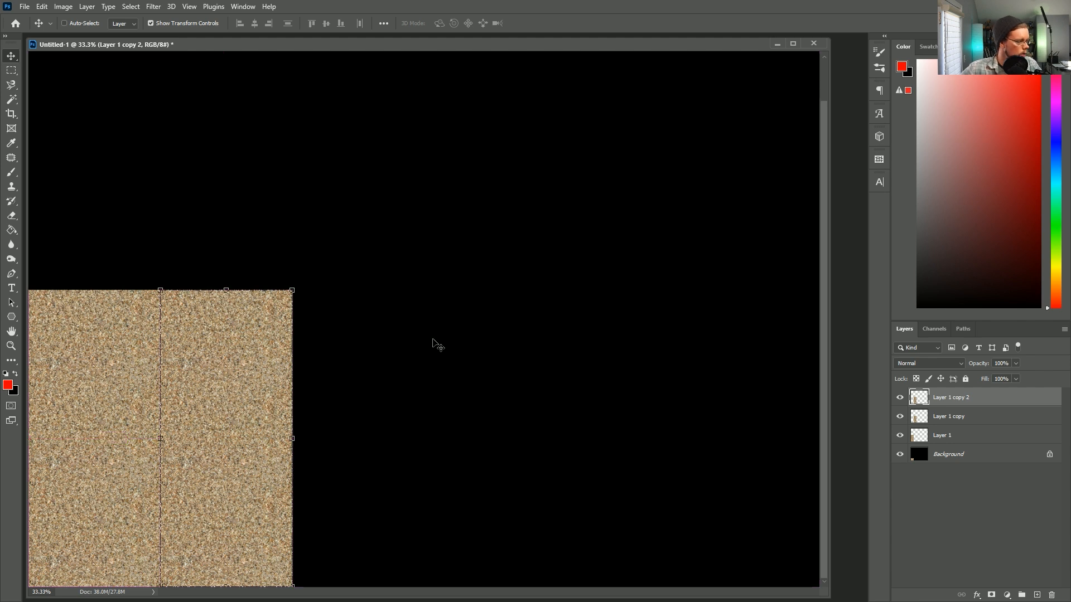
Crop the canvas to the area covered by sand, two tiles wide and three high, and merge all layers into the Background.
{"action": "key", "text": "m"}
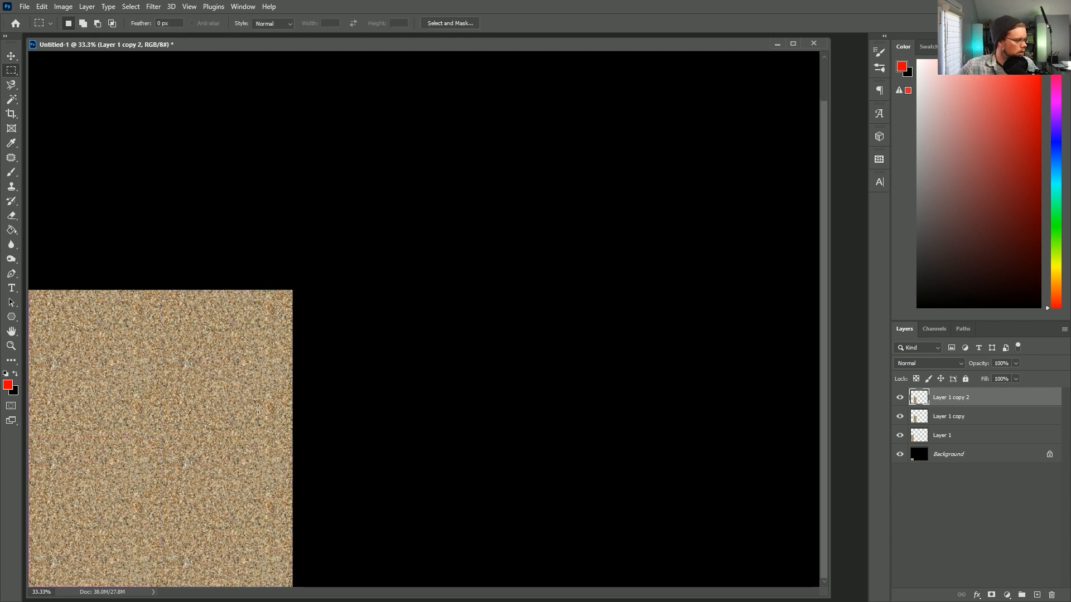
{"action": "key", "text": "c"}
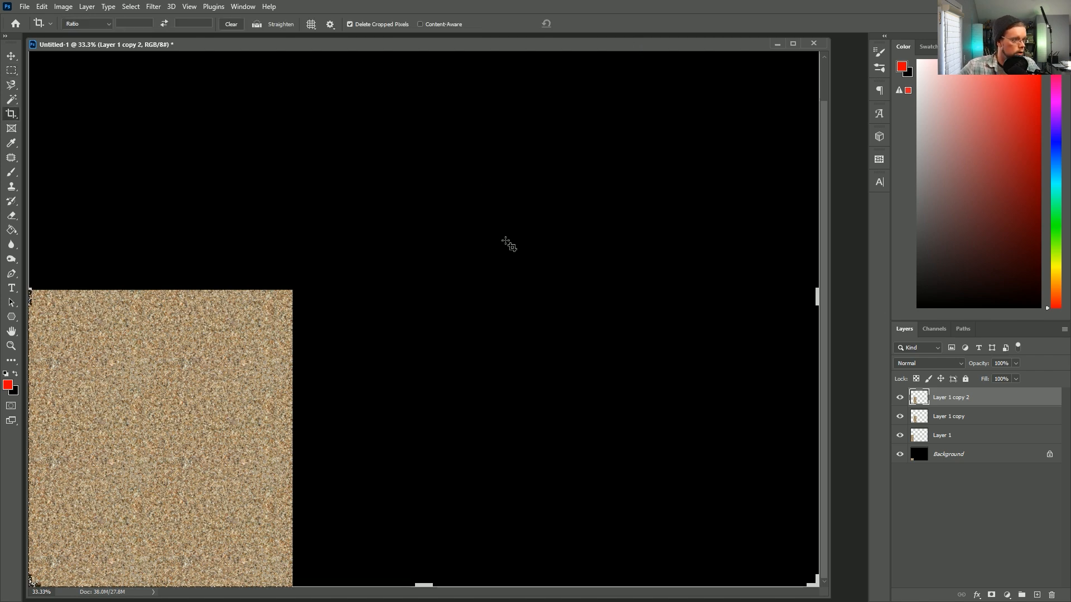
{"action": "left_click_drag", "start_coordinate": [321, 282], "coordinate": [3, 599]}
{"action": "left_click_drag", "start_coordinate": [569, 168], "coordinate": [557, 169]}
{"action": "key", "text": "Return"}
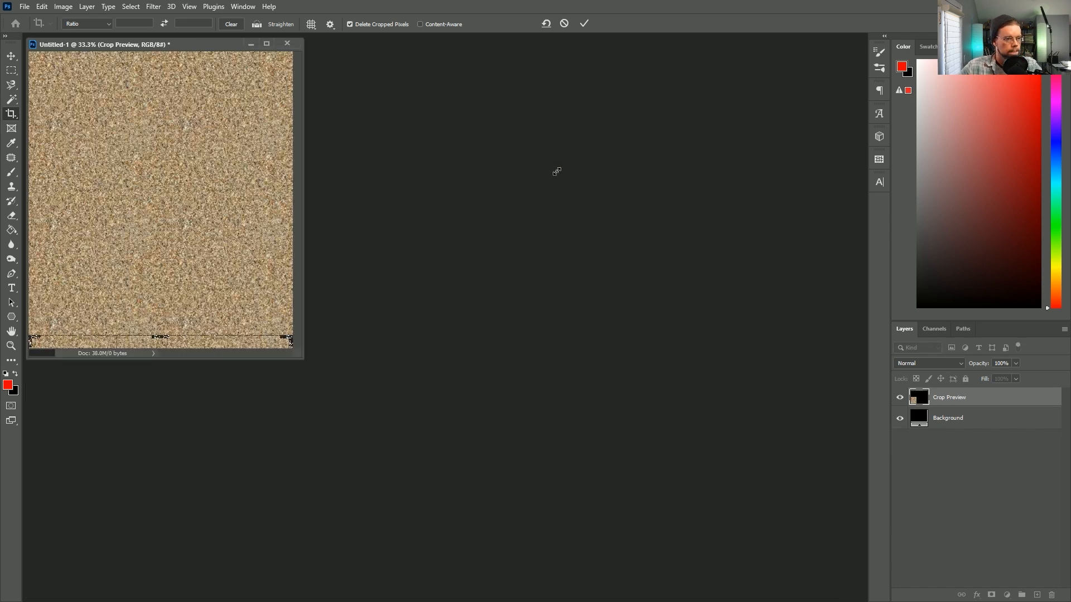
{"action": "key", "text": "ctrl+e"}
{"action": "key", "text": "ctrl+e"}
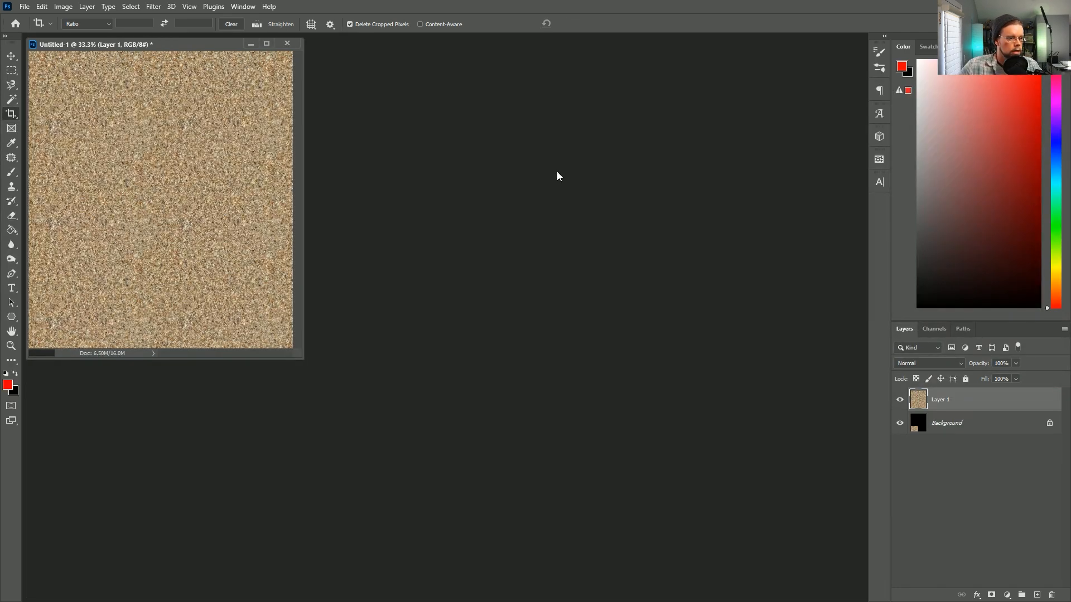
{"action": "key", "text": "ctrl+e"}
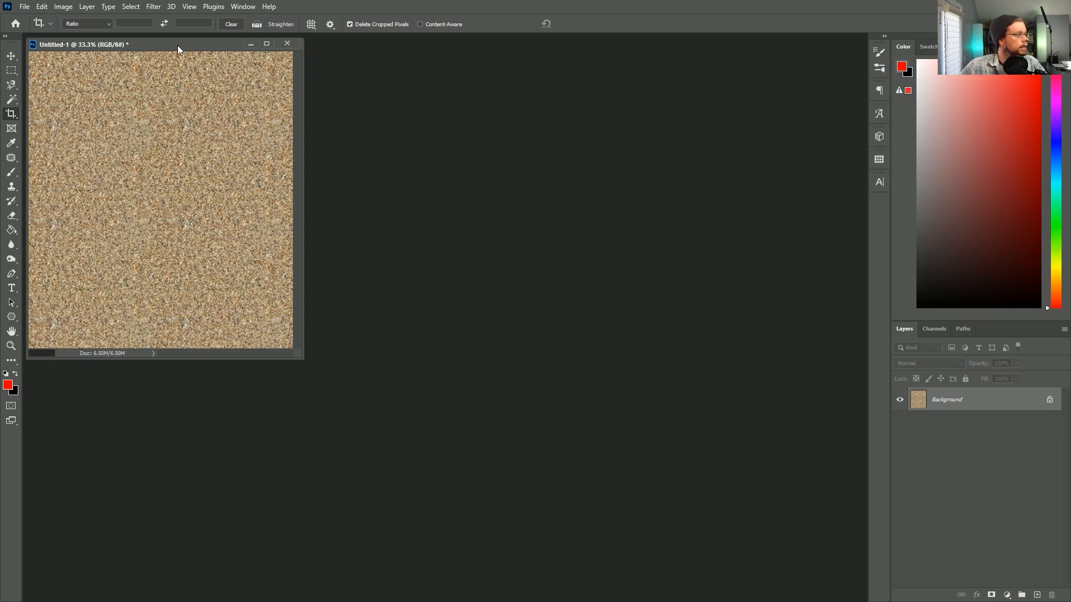
Move and enlarge the document window around the sand image and duplicate the Background layer.
{"action": "left_click_drag", "start_coordinate": [178, 45], "coordinate": [432, 168]}
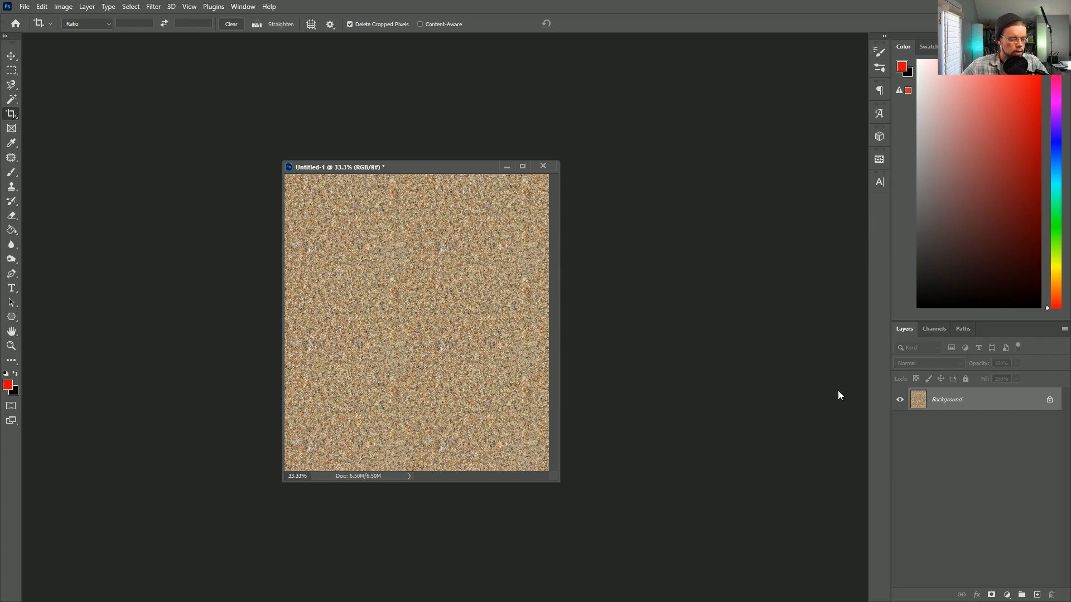
{"action": "left_click_drag", "start_coordinate": [551, 476], "coordinate": [725, 528]}
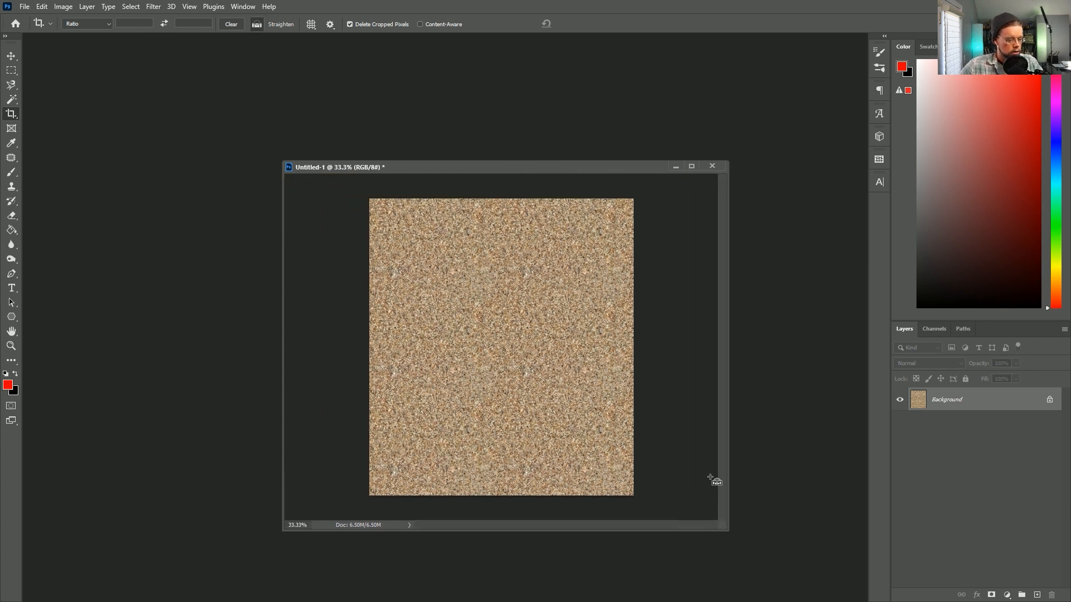
{"action": "key", "text": "ctrl+j"}
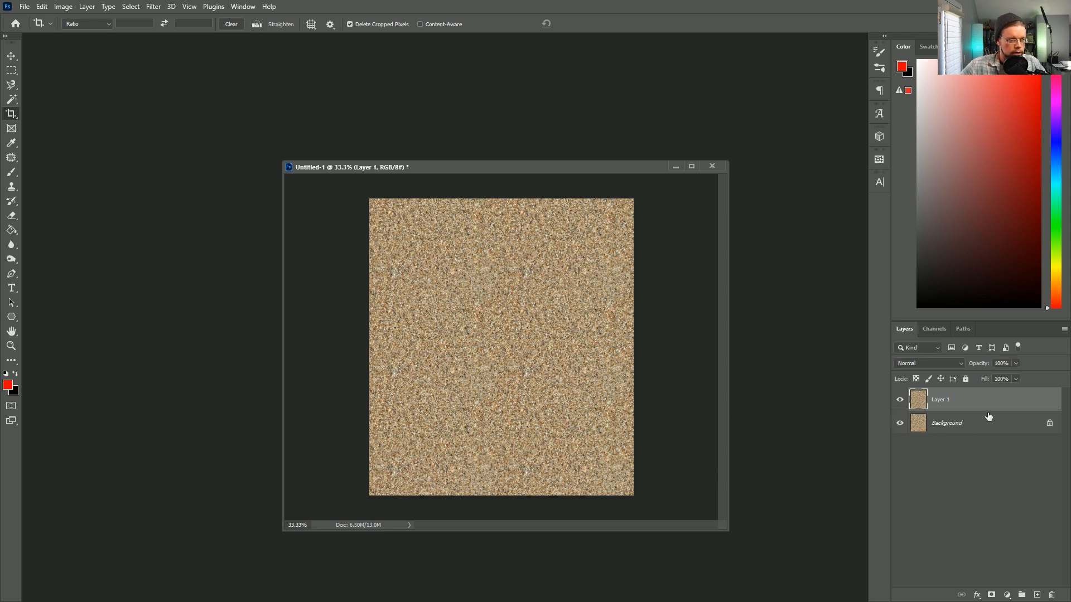
Select an irregular area in the upper middle of the sand and patch it with sand from the lower right.
{"action": "left_click", "coordinate": [9, 85]}
{"action": "mouse_move", "coordinate": [462, 213]}
{"action": "left_mouse_down"}
{"action": "mouse_move", "coordinate": [466, 266]}
{"action": "mouse_move", "coordinate": [481, 276]}
{"action": "mouse_move", "coordinate": [504, 276]}
{"action": "mouse_move", "coordinate": [496, 235]}
{"action": "left_mouse_up"}
{"action": "double_click", "coordinate": [498, 234]}
{"action": "left_click", "coordinate": [11, 158]}
{"action": "left_click_drag", "start_coordinate": [498, 273], "coordinate": [560, 357]}
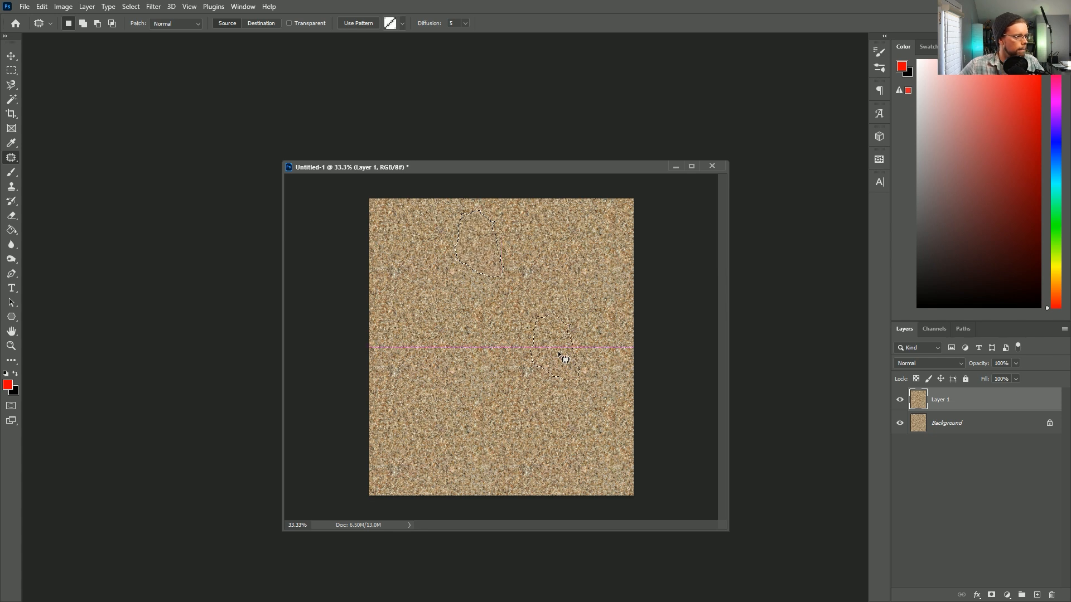
{"action": "key", "text": "ctrl+d"}
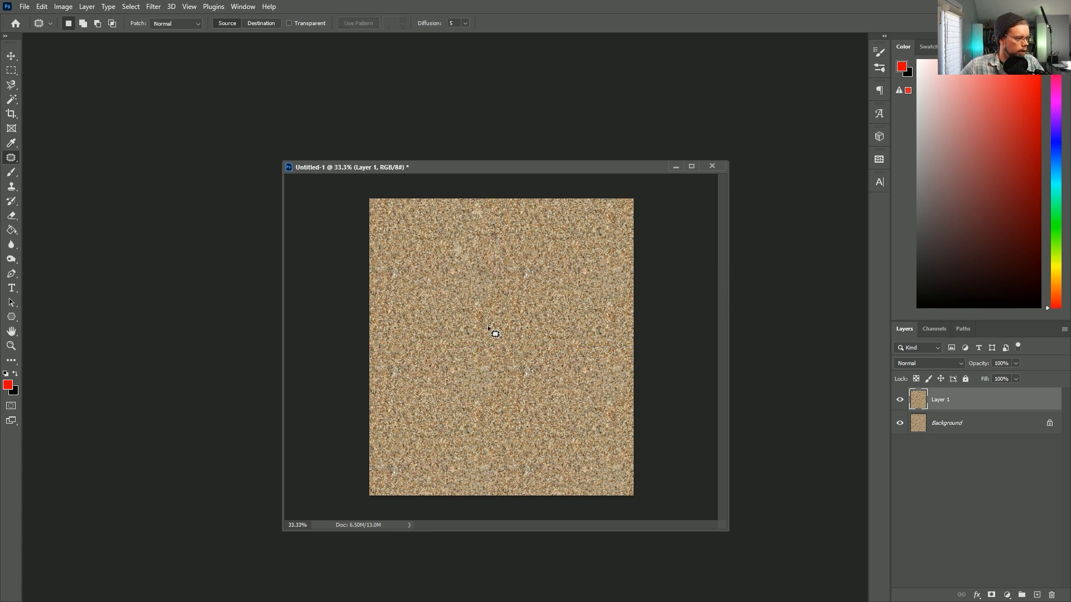
Patch repeating marks around the middle of the sand image with neighbouring sand, using the Patch tool.
{"action": "mouse_move", "coordinate": [490, 304]}
{"action": "left_mouse_down"}
{"action": "mouse_move", "coordinate": [471, 327]}
{"action": "mouse_move", "coordinate": [472, 365]}
{"action": "mouse_move", "coordinate": [491, 354]}
{"action": "mouse_move", "coordinate": [495, 304]}
{"action": "left_mouse_up"}
{"action": "mouse_move", "coordinate": [483, 324]}
{"action": "left_mouse_down"}
{"action": "mouse_move", "coordinate": [530, 363]}
{"action": "mouse_move", "coordinate": [486, 403]}
{"action": "mouse_move", "coordinate": [498, 373]}
{"action": "mouse_move", "coordinate": [441, 393]}
{"action": "left_mouse_up"}
{"action": "key", "text": "ctrl+d"}
{"action": "key", "text": "ctrl+d"}
{"action": "mouse_move", "coordinate": [492, 424]}
{"action": "left_mouse_down"}
{"action": "mouse_move", "coordinate": [454, 400]}
{"action": "mouse_move", "coordinate": [486, 430]}
{"action": "mouse_move", "coordinate": [493, 422]}
{"action": "left_mouse_up"}
{"action": "key", "text": "ctrl+d"}
{"action": "mouse_move", "coordinate": [497, 352]}
{"action": "left_mouse_down"}
{"action": "mouse_move", "coordinate": [481, 299]}
{"action": "mouse_move", "coordinate": [483, 354]}
{"action": "mouse_move", "coordinate": [481, 330]}
{"action": "mouse_move", "coordinate": [433, 318]}
{"action": "left_mouse_up"}
{"action": "key", "text": "ctrl+d"}
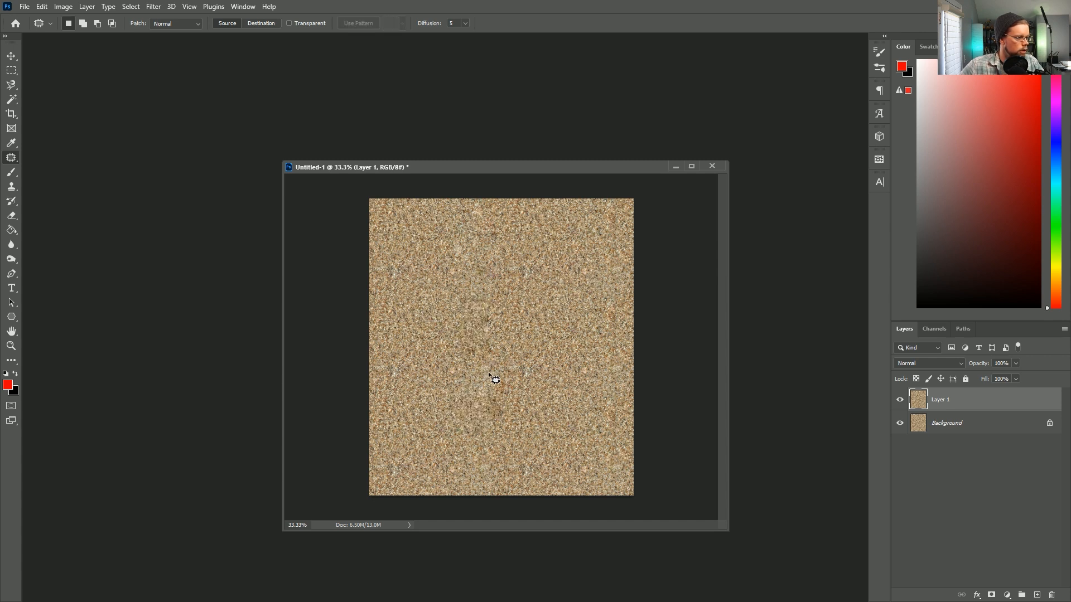
Patch two more areas just below the image's centre, sampling sand from the right and the lower left.
{"action": "mouse_move", "coordinate": [491, 367]}
{"action": "left_mouse_down"}
{"action": "mouse_move", "coordinate": [470, 415]}
{"action": "mouse_move", "coordinate": [493, 377]}
{"action": "mouse_move", "coordinate": [577, 397]}
{"action": "mouse_move", "coordinate": [587, 380]}
{"action": "left_mouse_up"}
{"action": "key", "text": "ctrl+d"}
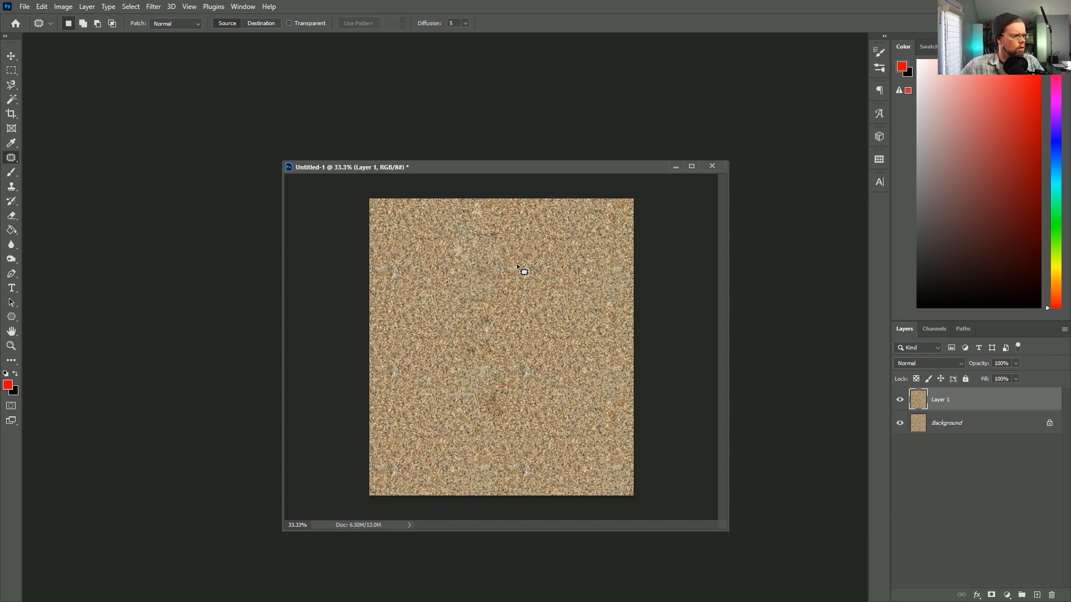
{"action": "mouse_move", "coordinate": [507, 372]}
{"action": "left_mouse_down"}
{"action": "mouse_move", "coordinate": [486, 424]}
{"action": "mouse_move", "coordinate": [508, 393]}
{"action": "mouse_move", "coordinate": [506, 375]}
{"action": "left_mouse_up"}
{"action": "left_click_drag", "start_coordinate": [496, 395], "coordinate": [424, 455]}
{"action": "key", "text": "ctrl+d"}
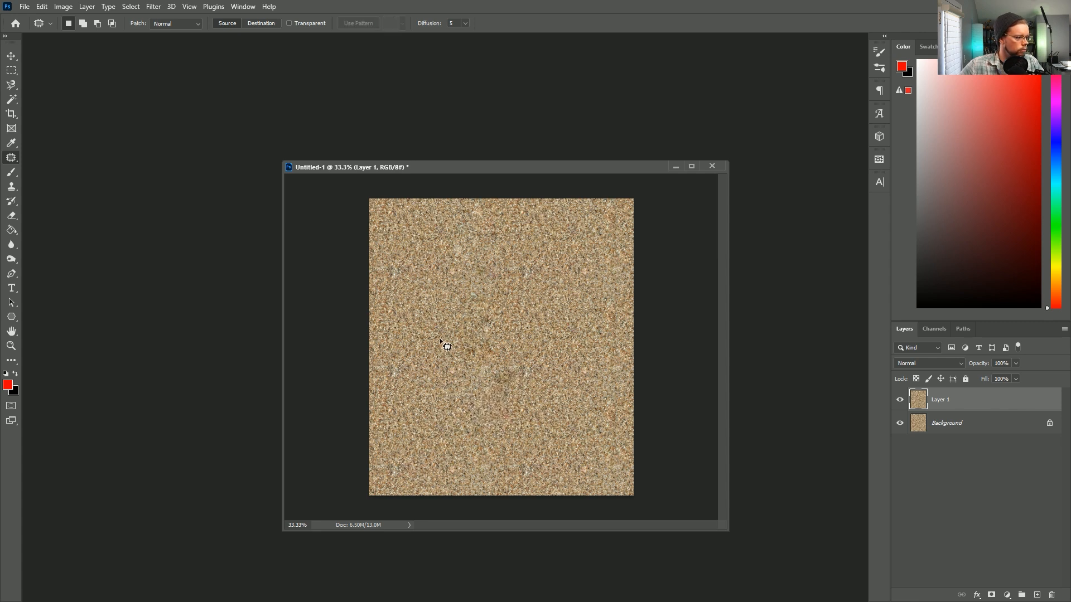
Patch the area slightly above centre, and try patching one at lower left before undoing that patch and clearing the selections.
{"action": "mouse_move", "coordinate": [495, 316]}
{"action": "left_mouse_down"}
{"action": "mouse_move", "coordinate": [497, 335]}
{"action": "mouse_move", "coordinate": [493, 326]}
{"action": "left_mouse_up"}
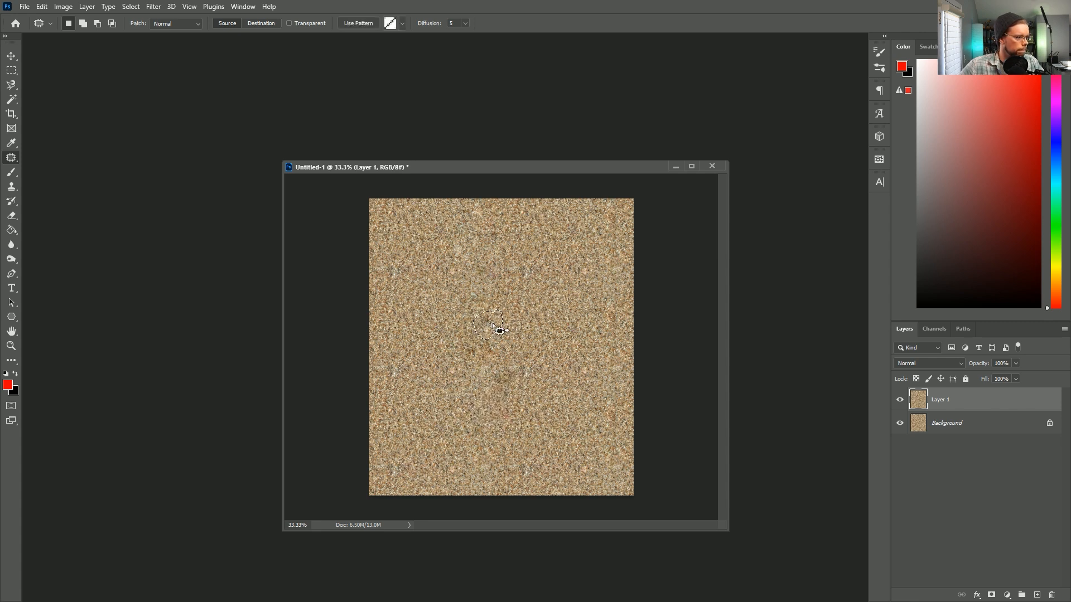
{"action": "mouse_move", "coordinate": [452, 406]}
{"action": "left_mouse_down"}
{"action": "mouse_move", "coordinate": [424, 412]}
{"action": "mouse_move", "coordinate": [425, 437]}
{"action": "mouse_move", "coordinate": [443, 403]}
{"action": "left_mouse_up"}
{"action": "left_click_drag", "start_coordinate": [437, 425], "coordinate": [552, 414]}
{"action": "key", "text": "ctrl+d"}
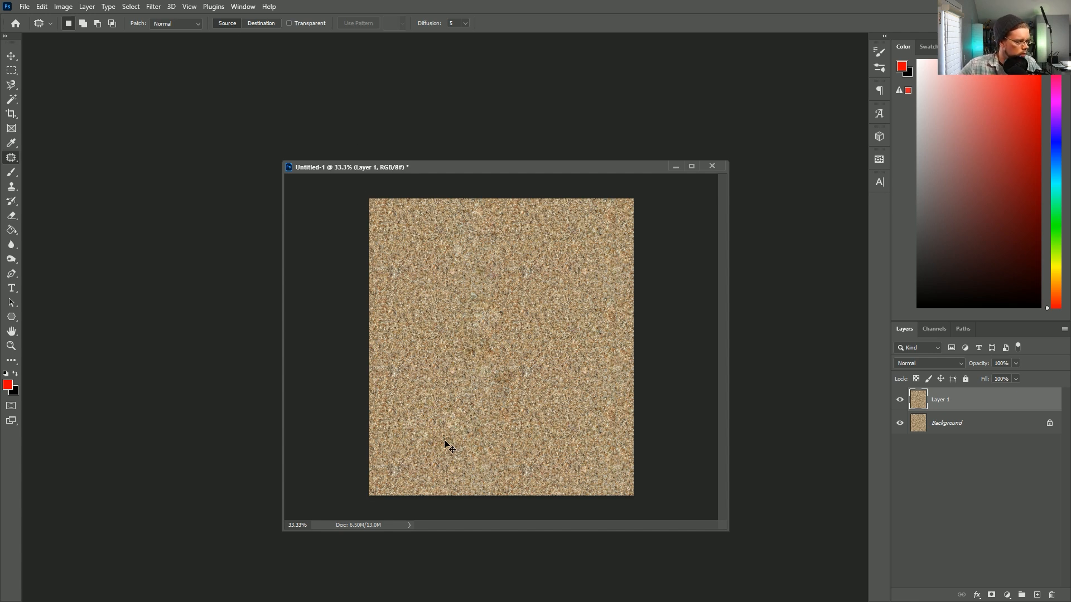
{"action": "key", "text": "ctrl+z"}
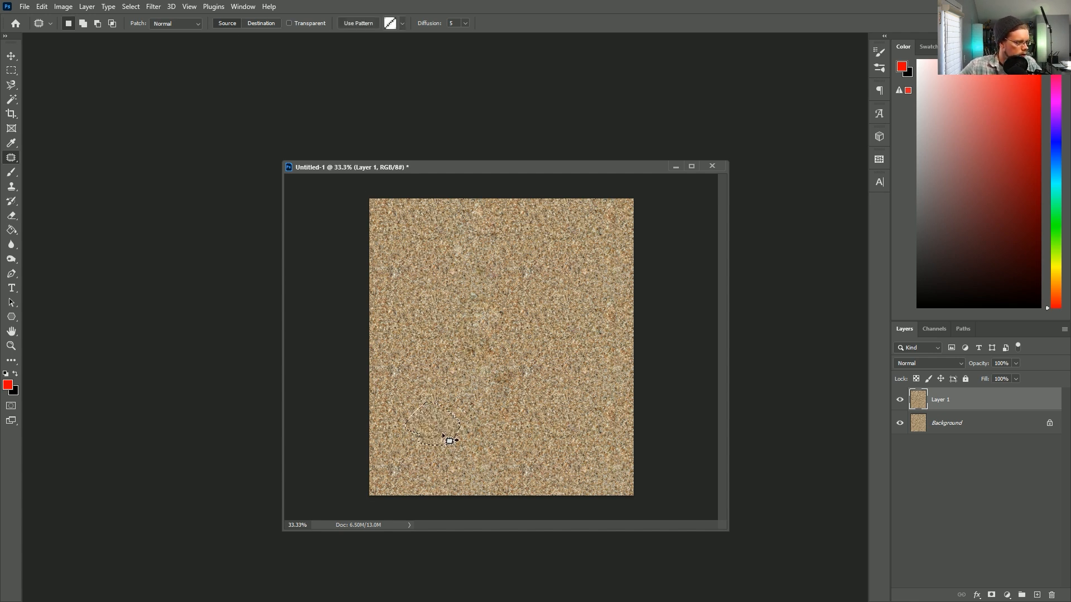
{"action": "key", "text": "ctrl+d"}
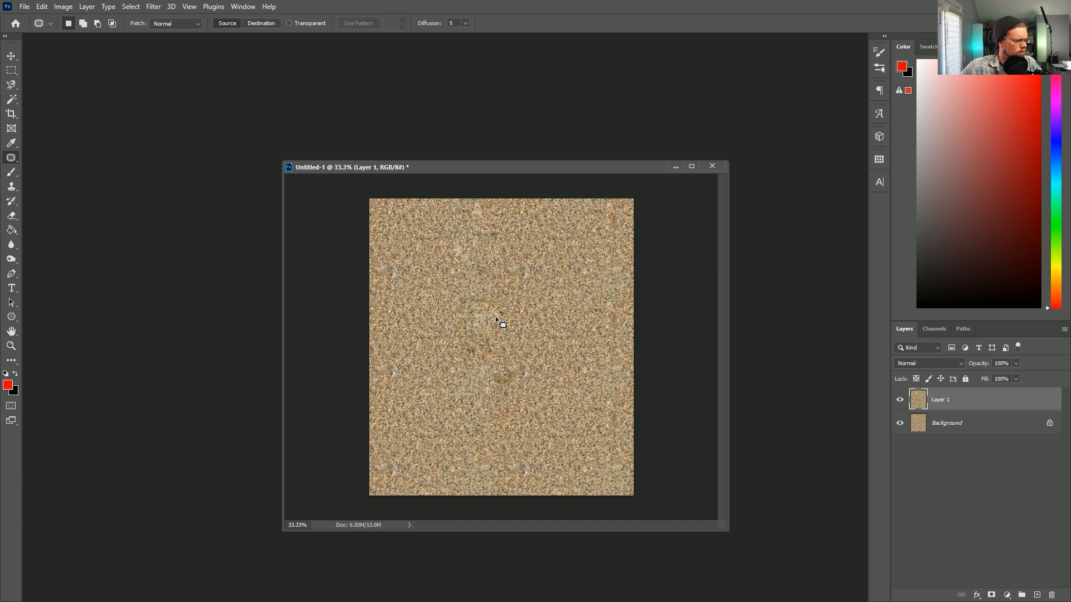
{"action": "mouse_move", "coordinate": [498, 316]}
{"action": "left_mouse_down"}
{"action": "mouse_move", "coordinate": [461, 313]}
{"action": "mouse_move", "coordinate": [498, 316]}
{"action": "left_mouse_up"}
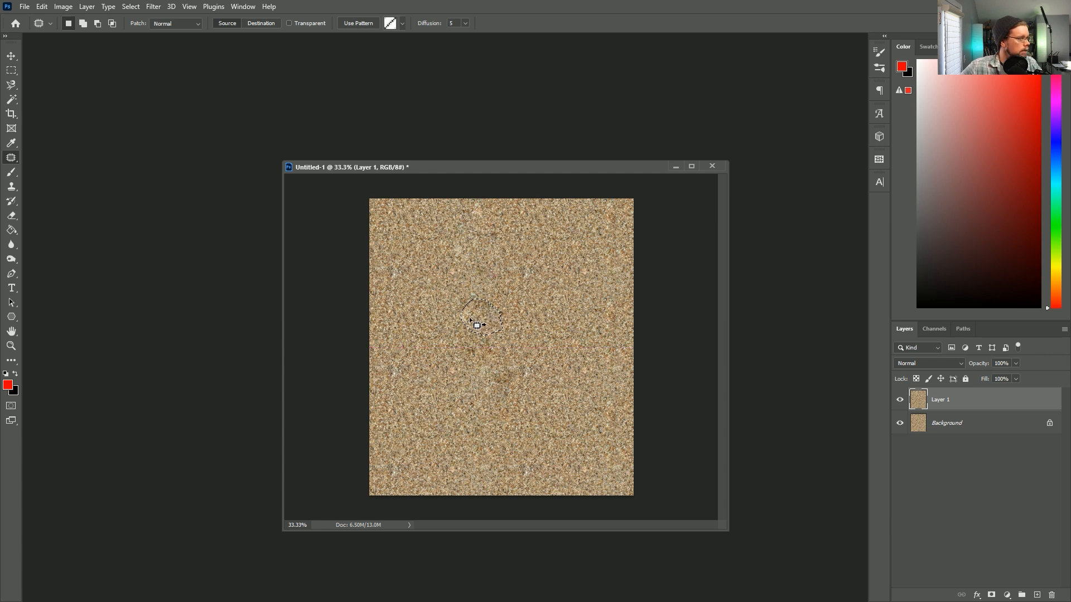
{"action": "left_click", "coordinate": [522, 318]}
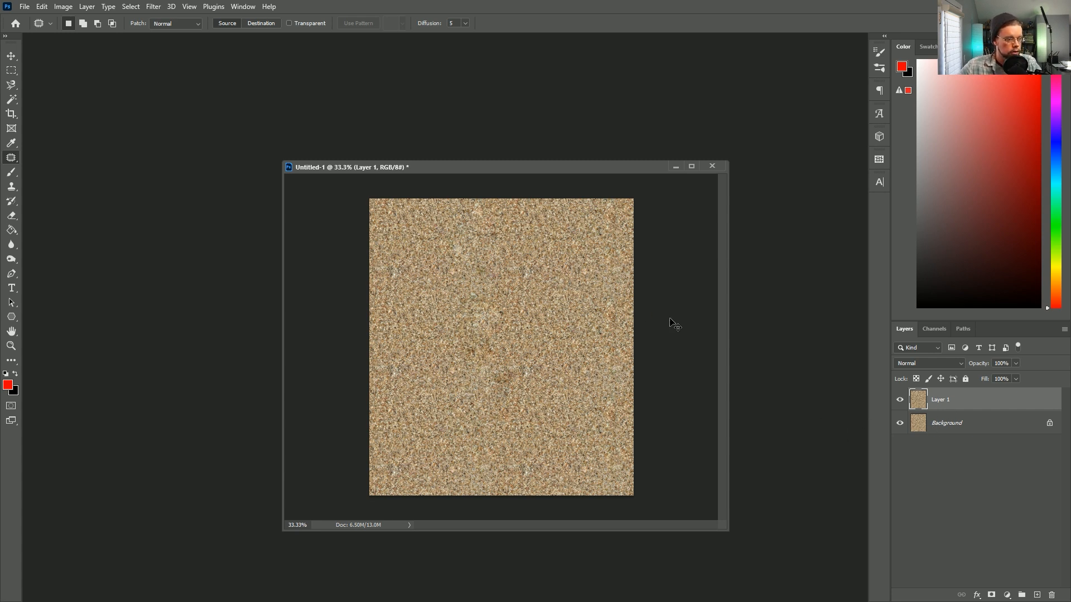
Duplicate Layer 1 and offset the copy by -512 pixels horizontally and -220 pixels vertically with Wrap Around.
{"action": "key", "text": "ctrl+j"}
{"action": "left_click", "coordinate": [147, 8]}
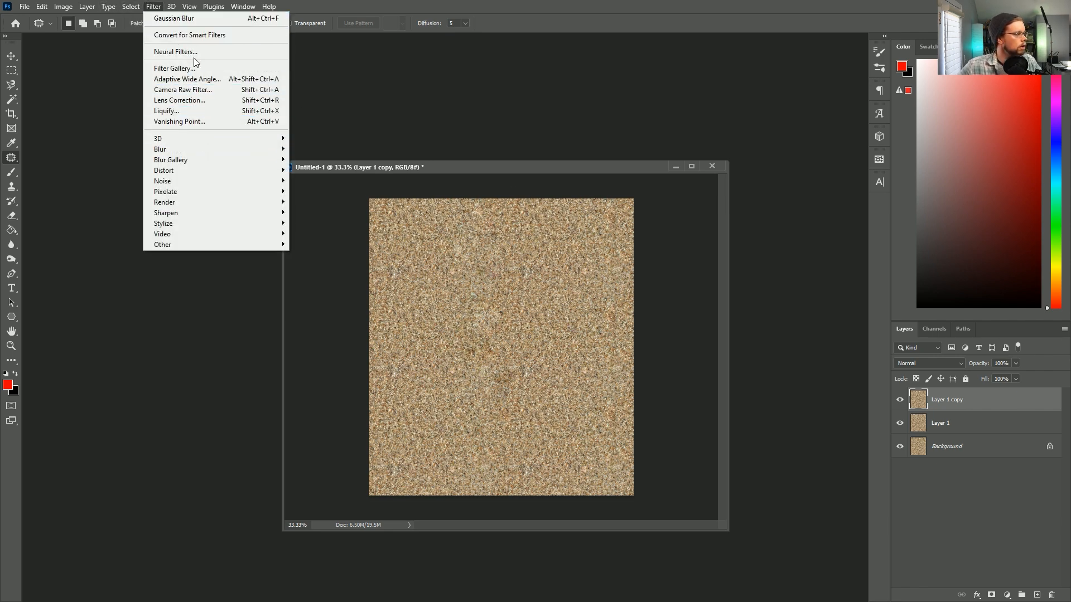
{"action": "mouse_move", "coordinate": [184, 245]}
{"action": "left_click", "coordinate": [320, 286]}
{"action": "left_click", "coordinate": [131, 7]}
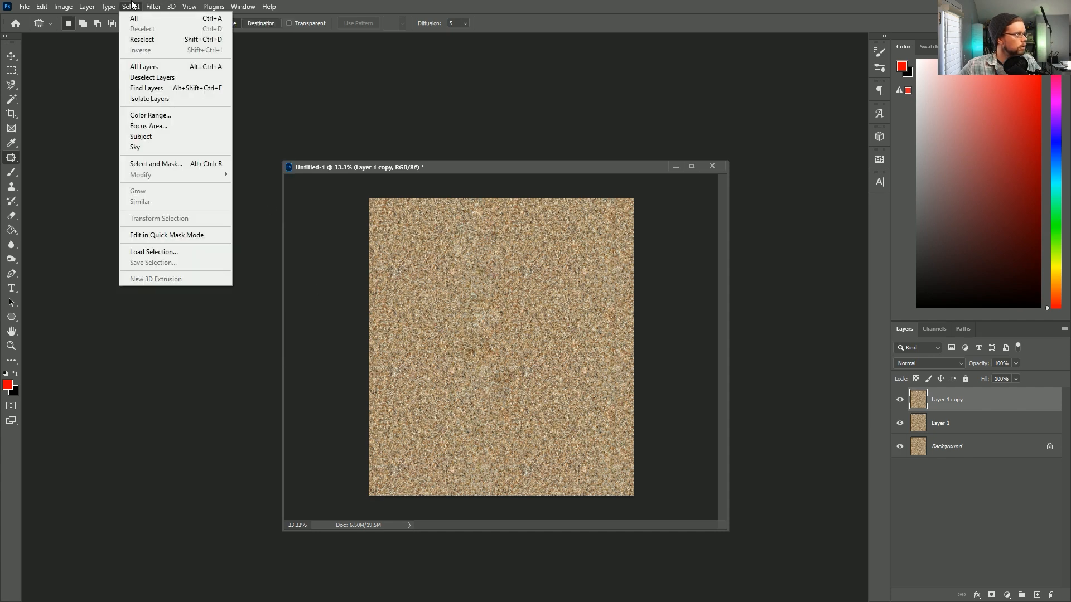
{"action": "mouse_move", "coordinate": [207, 247]}
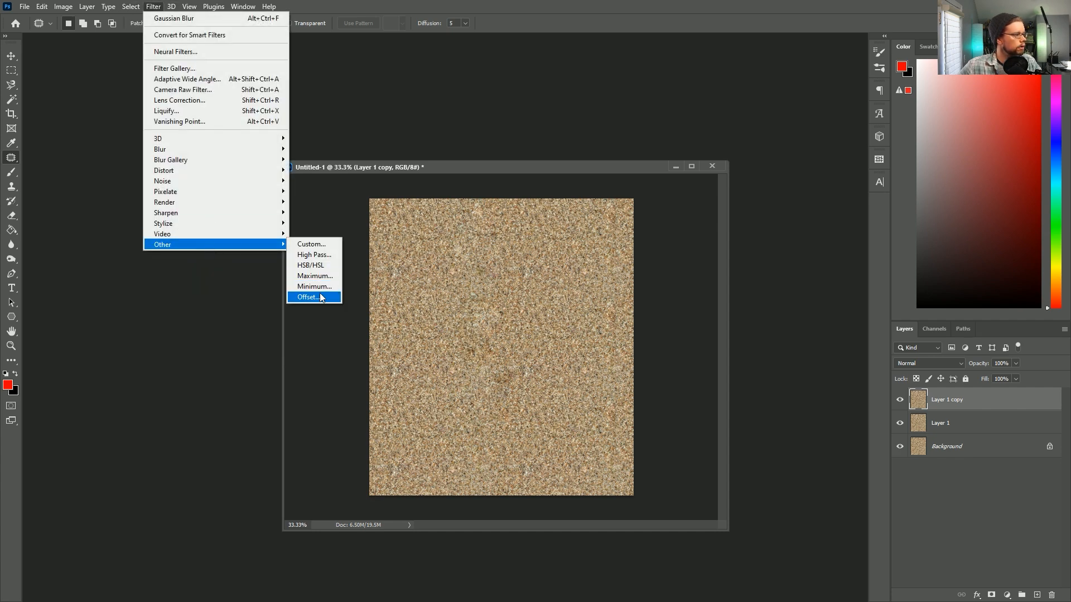
{"action": "left_click", "coordinate": [312, 297]}
{"action": "left_click_drag", "start_coordinate": [501, 207], "coordinate": [493, 177]}
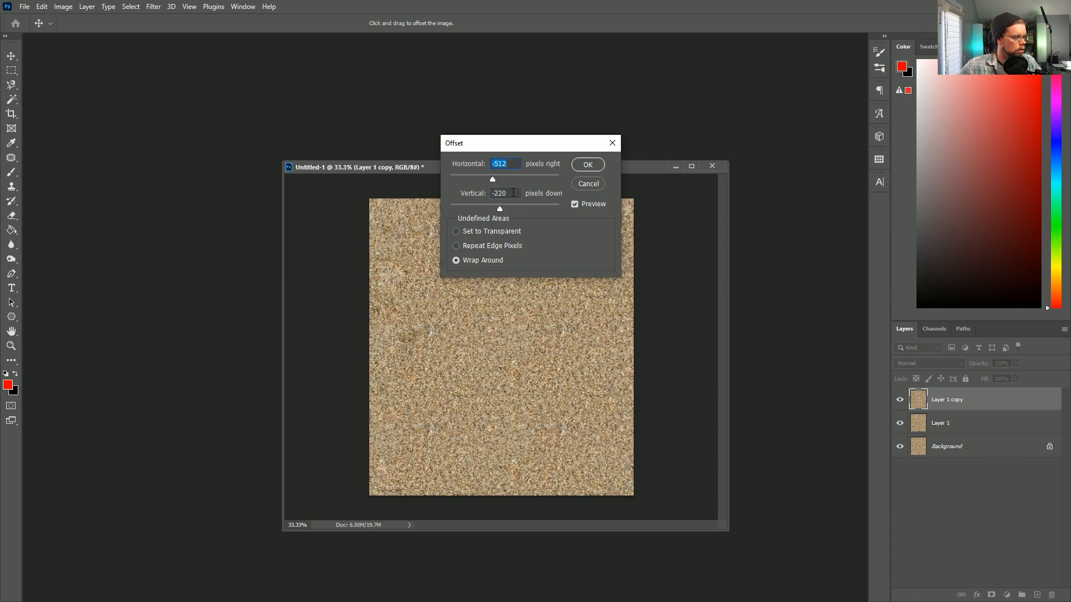
{"action": "left_click", "coordinate": [587, 165]}
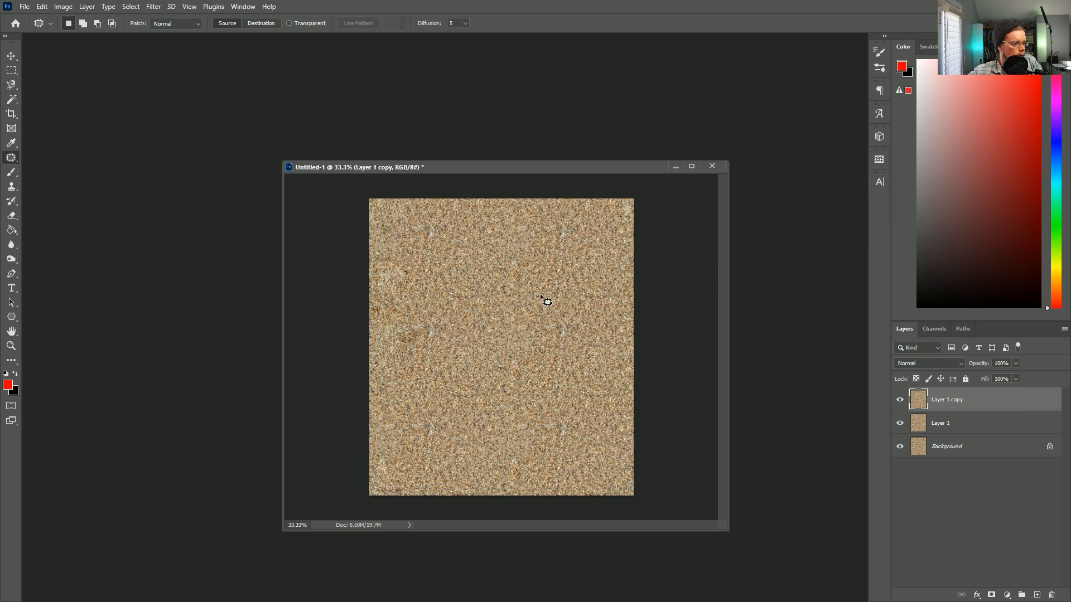
Trace a tall irregular strip through the middle of Layer 1 copy with the Magnetic Lasso and delete it from that layer.
{"action": "left_click", "coordinate": [12, 87]}
{"action": "left_click", "coordinate": [531, 281]}
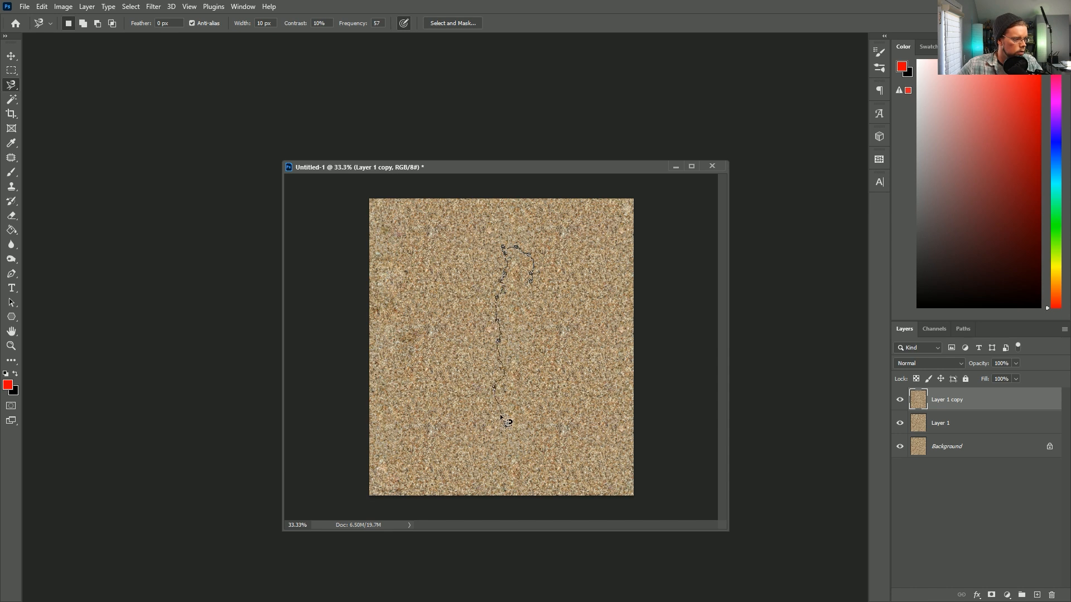
{"action": "left_click", "coordinate": [535, 294]}
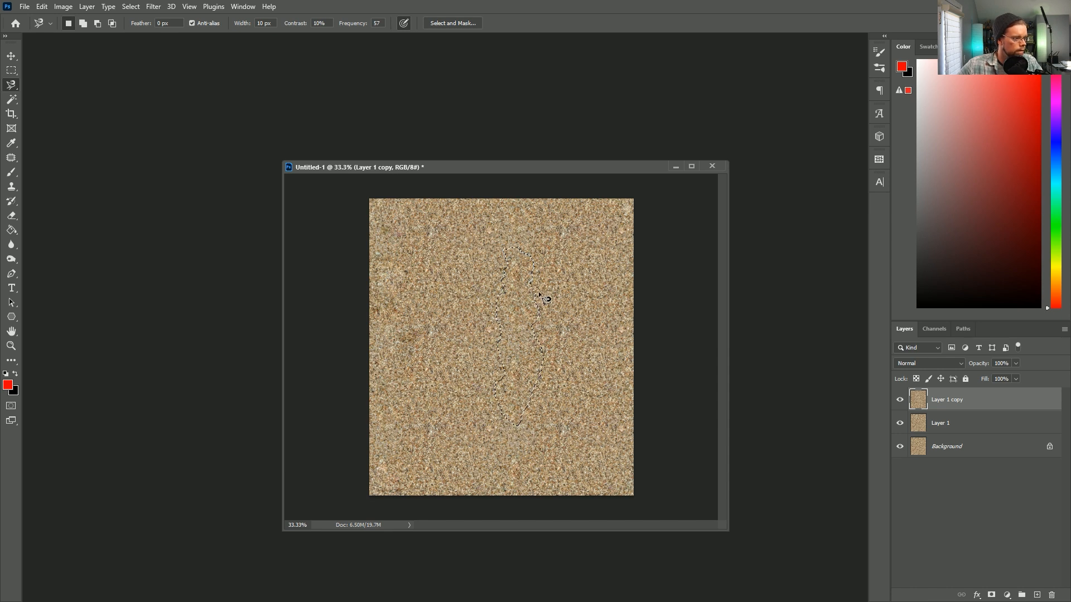
{"action": "key", "text": "Delete"}
{"action": "key", "text": "ctrl+d"}
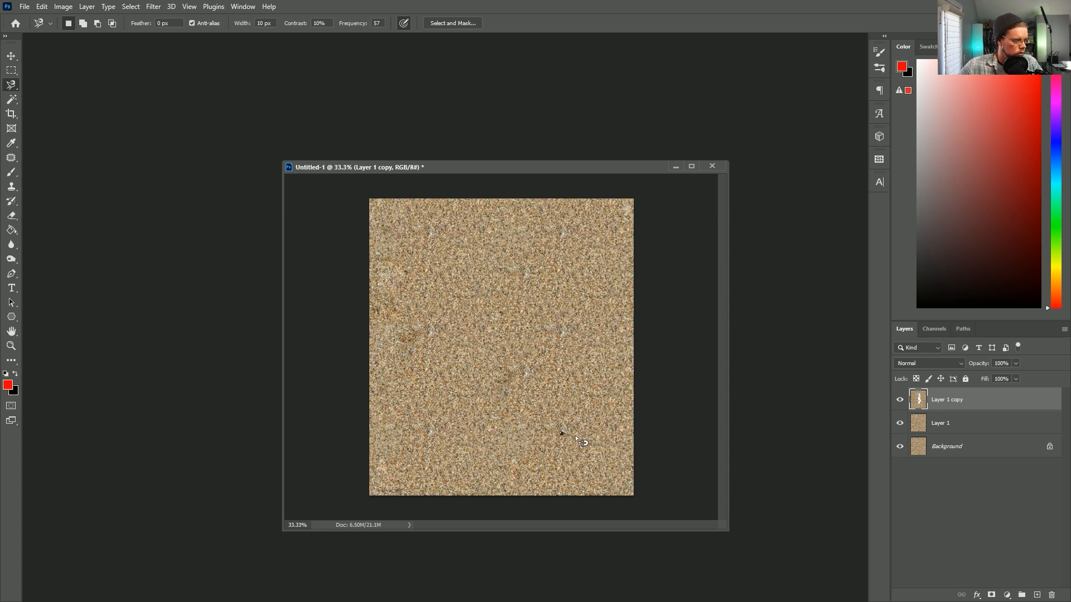
Delete two more irregular areas at the lower right and lower left of Layer 1 copy and merge it into Layer 1.
{"action": "left_click_drag", "start_coordinate": [605, 411], "coordinate": [530, 413]}
{"action": "left_click", "coordinate": [560, 436]}
{"action": "mouse_move", "coordinate": [483, 411]}
{"action": "left_mouse_down"}
{"action": "mouse_move", "coordinate": [414, 416]}
{"action": "mouse_move", "coordinate": [431, 440]}
{"action": "mouse_move", "coordinate": [489, 428]}
{"action": "left_mouse_up"}
{"action": "left_click", "coordinate": [486, 419]}
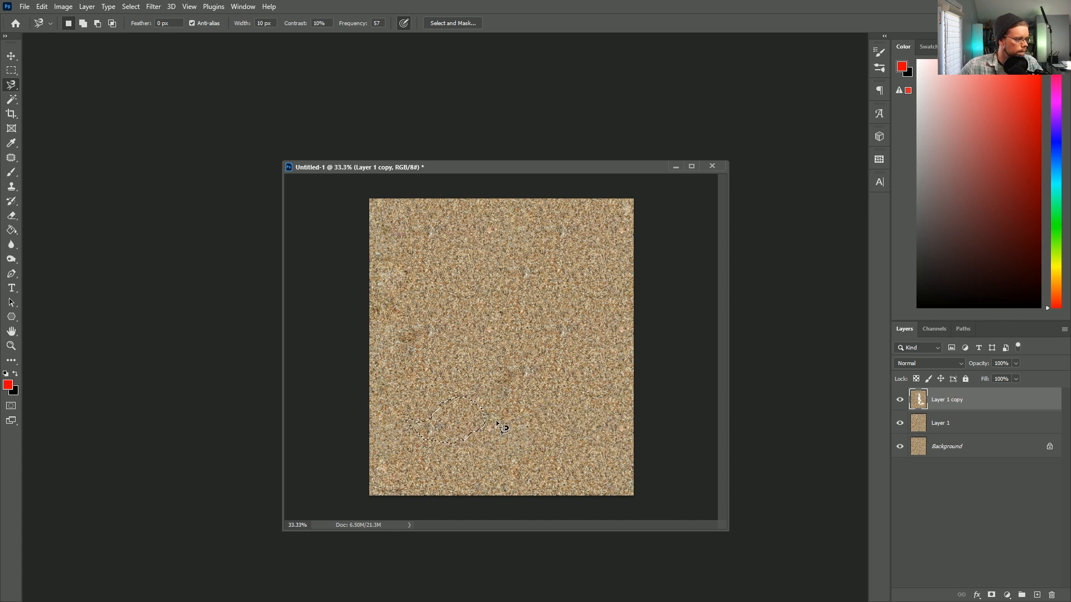
{"action": "left_click", "coordinate": [451, 384]}
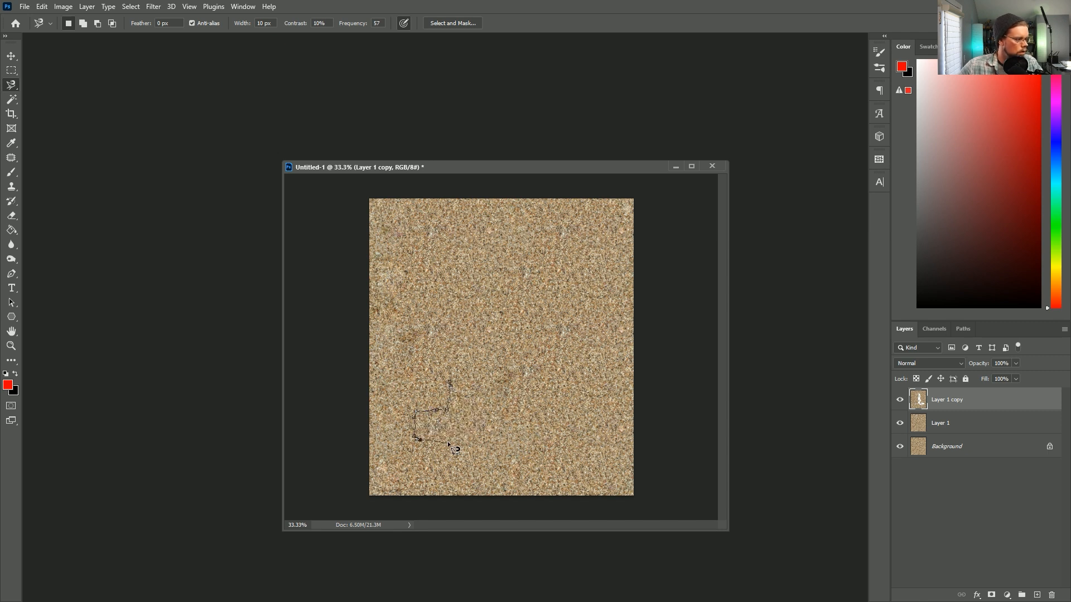
{"action": "left_click", "coordinate": [467, 385]}
{"action": "key", "text": "ctrl+d"}
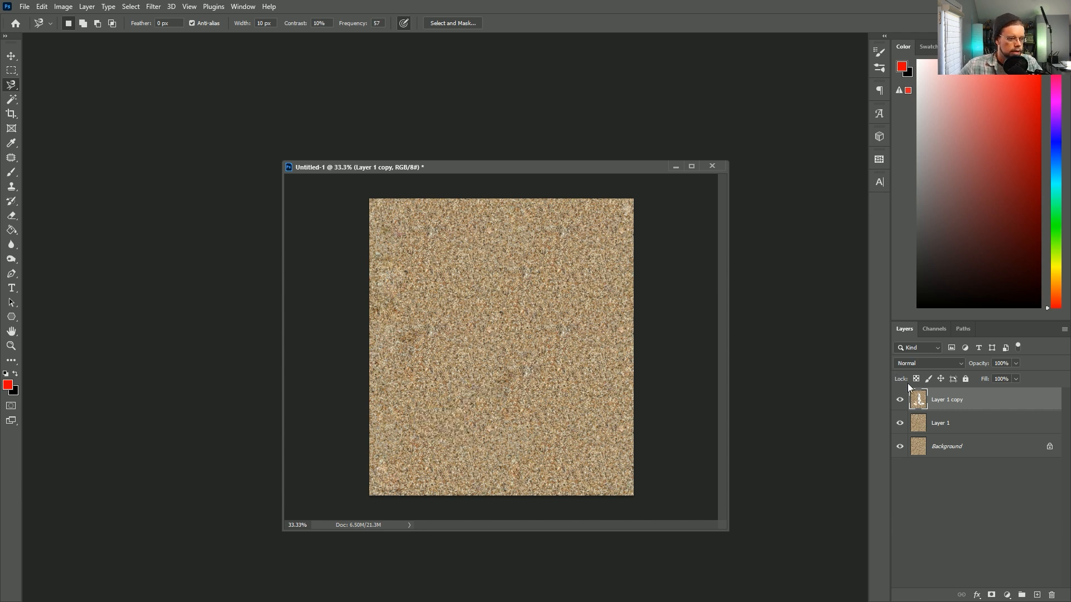
{"action": "key", "text": "Delete"}
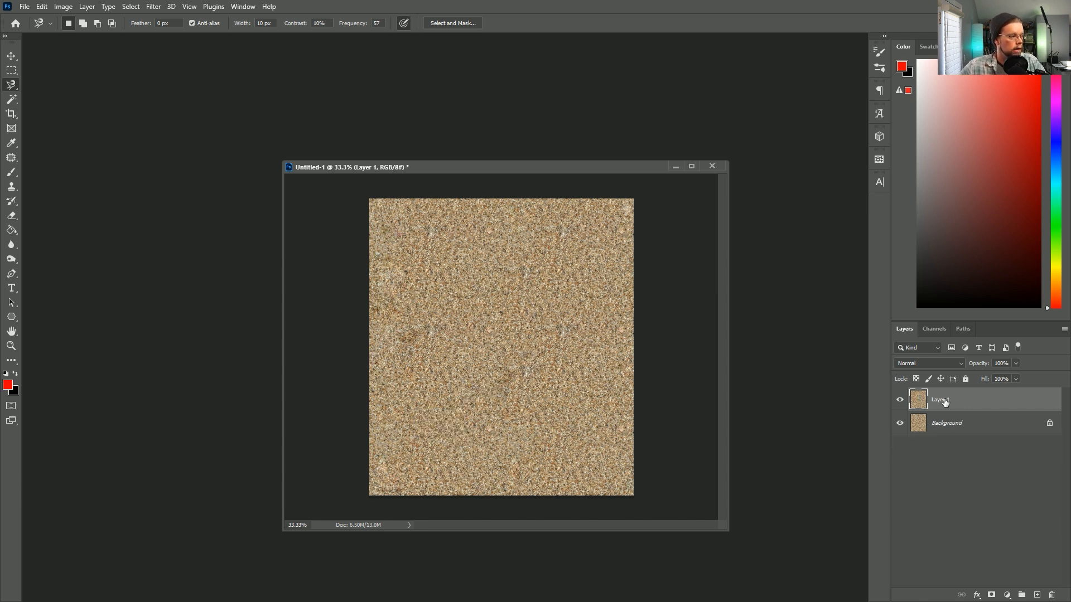
Remove the fresh duplicate of Layer 1 and repeat the last Offset filter on Layer 1 itself.
{"action": "key", "text": "ctrl+j"}
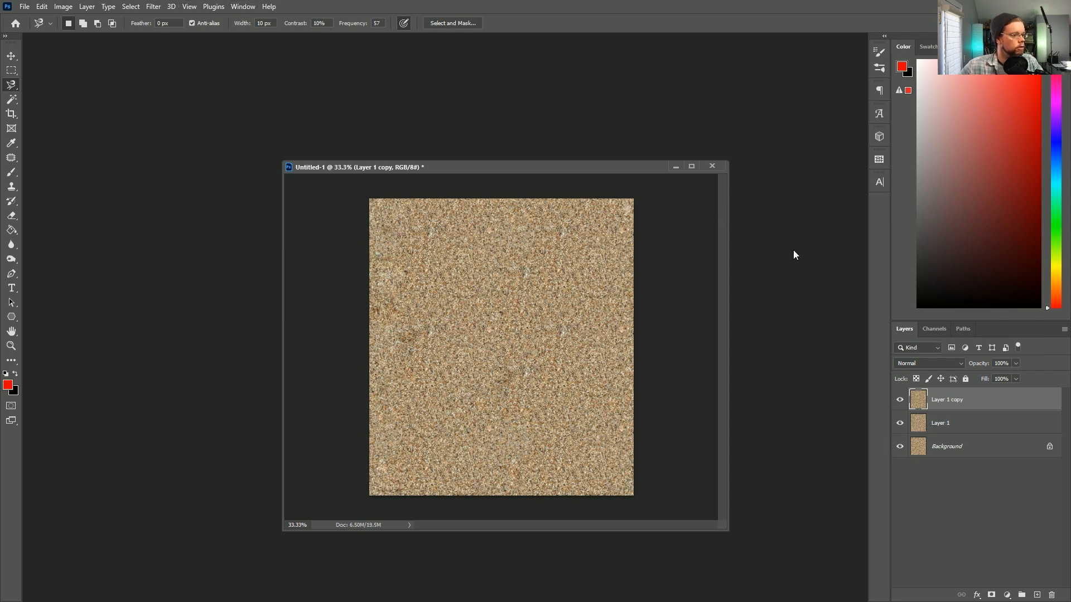
{"action": "key", "text": "Delete"}
{"action": "left_click", "coordinate": [153, 6]}
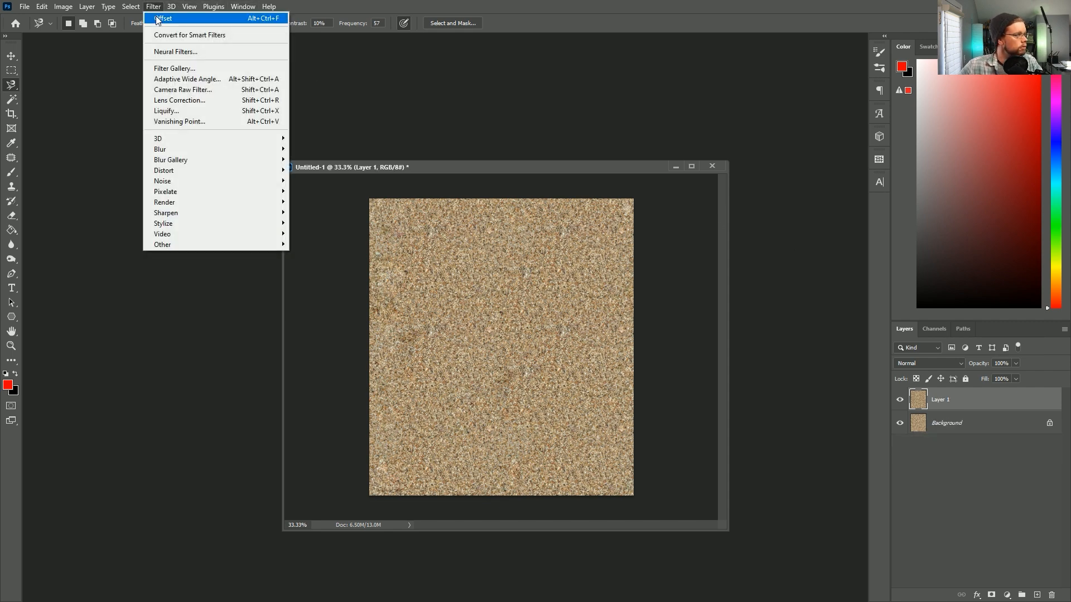
{"action": "left_click", "coordinate": [162, 18]}
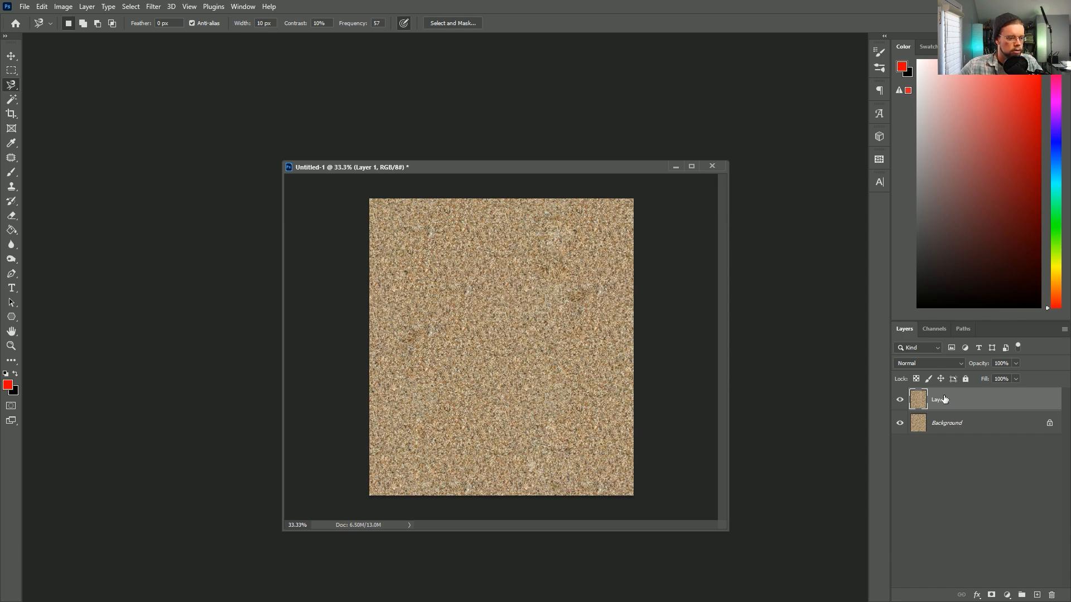
Try an offset duplicate of Layer 1 with a Magnetic Lasso selection around the upper-right dark spot, and delete the duplicate.
{"action": "key", "text": "ctrl+j"}
{"action": "left_click", "coordinate": [159, 6]}
{"action": "left_click", "coordinate": [160, 19]}
{"action": "left_click", "coordinate": [587, 275]}
{"action": "left_click", "coordinate": [588, 276]}
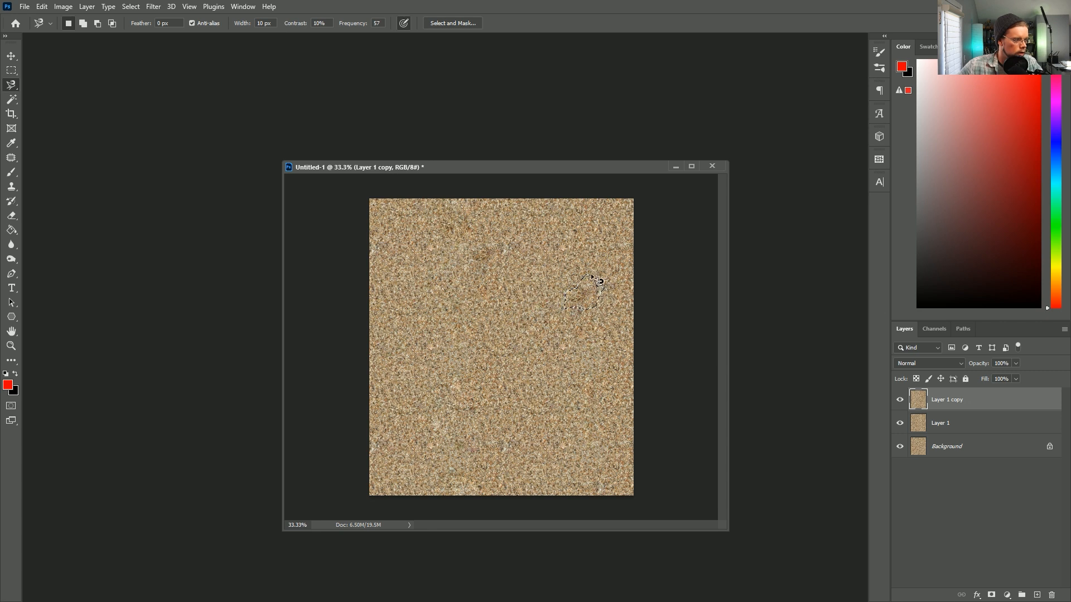
{"action": "left_click", "coordinate": [900, 401]}
{"action": "left_click", "coordinate": [901, 401]}
{"action": "left_click", "coordinate": [941, 425]}
{"action": "left_click", "coordinate": [948, 401]}
{"action": "left_click", "coordinate": [1053, 594]}
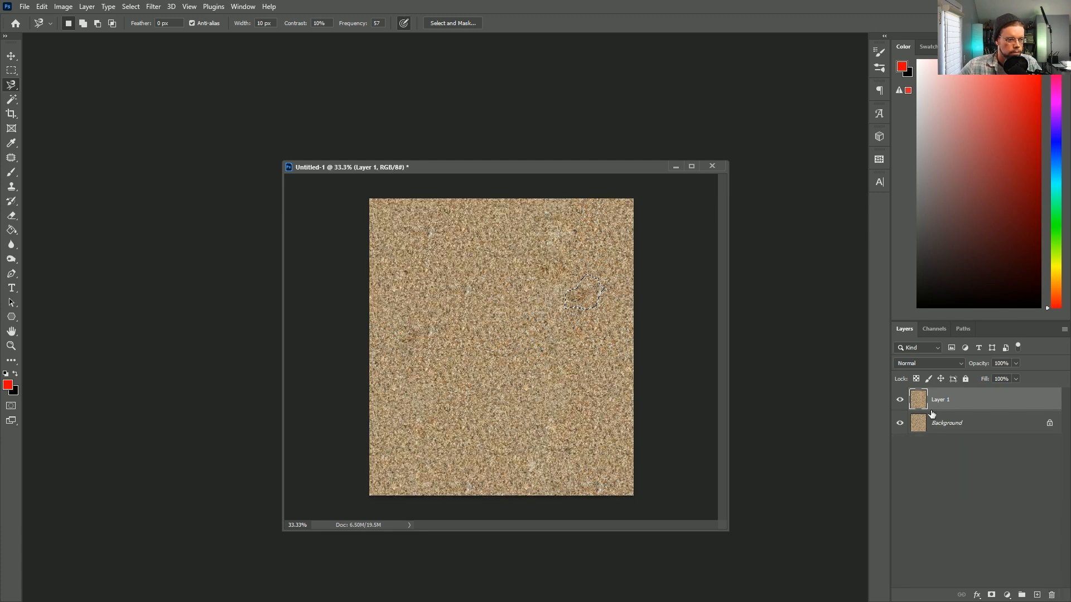
Merge Layer 1 into the Background, clear the lasso selection and duplicate the whole Background as a new layer.
{"action": "left_click", "coordinate": [899, 401]}
{"action": "left_click", "coordinate": [899, 401]}
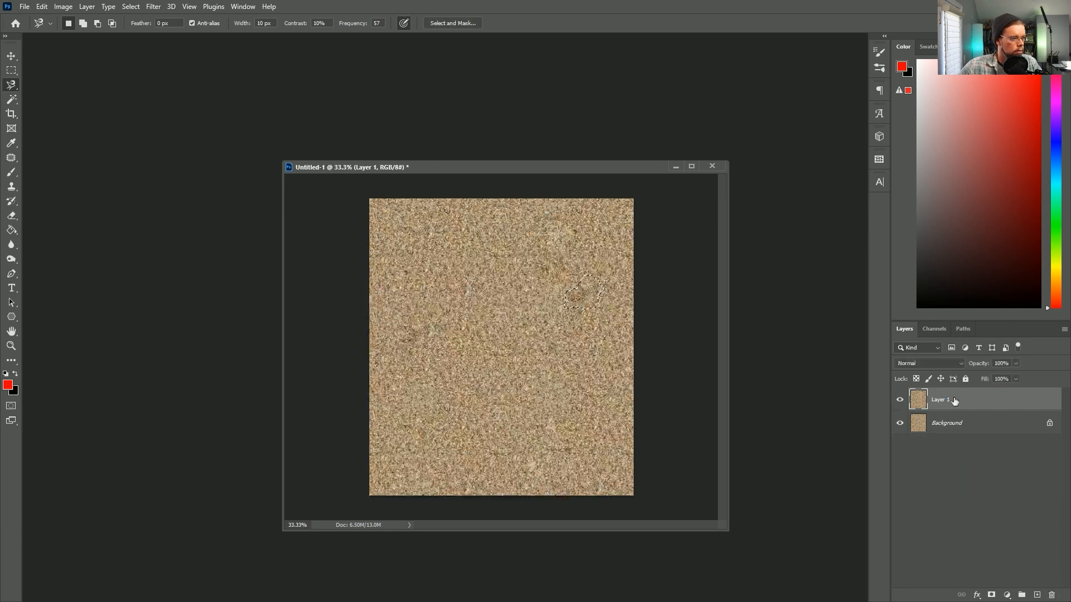
{"action": "key", "text": "Delete"}
{"action": "key", "text": "ctrl+z"}
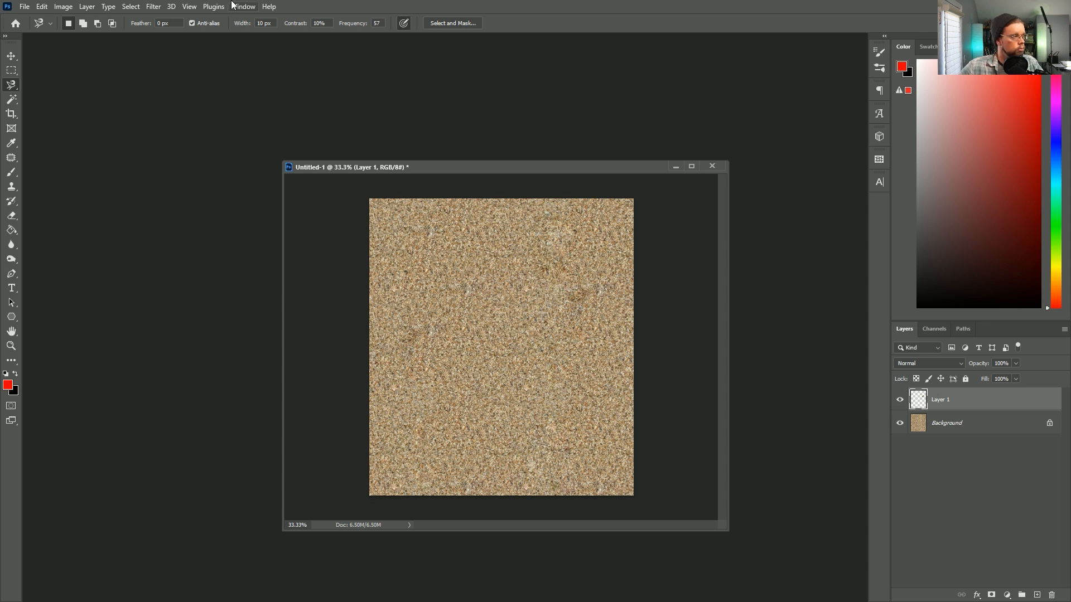
{"action": "key", "text": "Delete"}
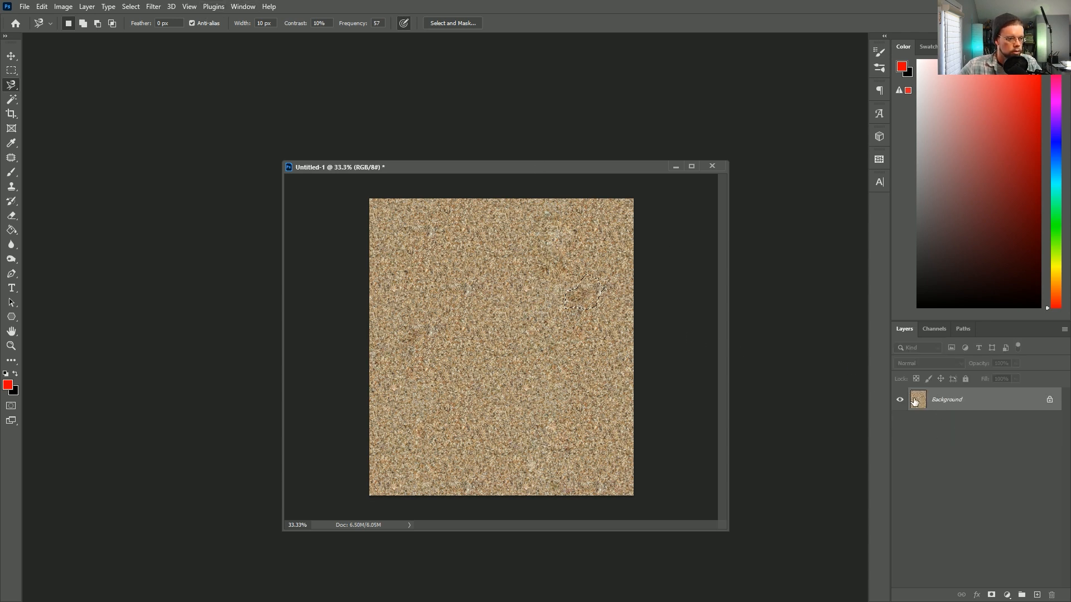
{"action": "key", "text": "m"}
{"action": "key", "text": "ctrl+z"}
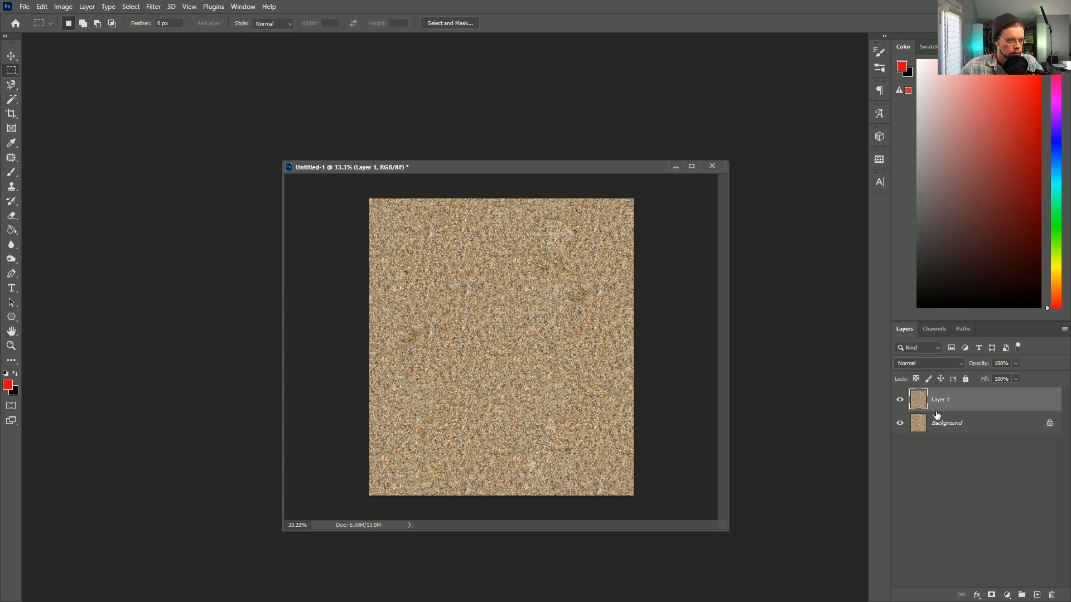
Offset Layer 1 with the last-used settings and again by -1366 pixels horizontally and +330 pixels vertically with Wrap Around.
{"action": "left_click", "coordinate": [154, 6]}
{"action": "left_click", "coordinate": [167, 15]}
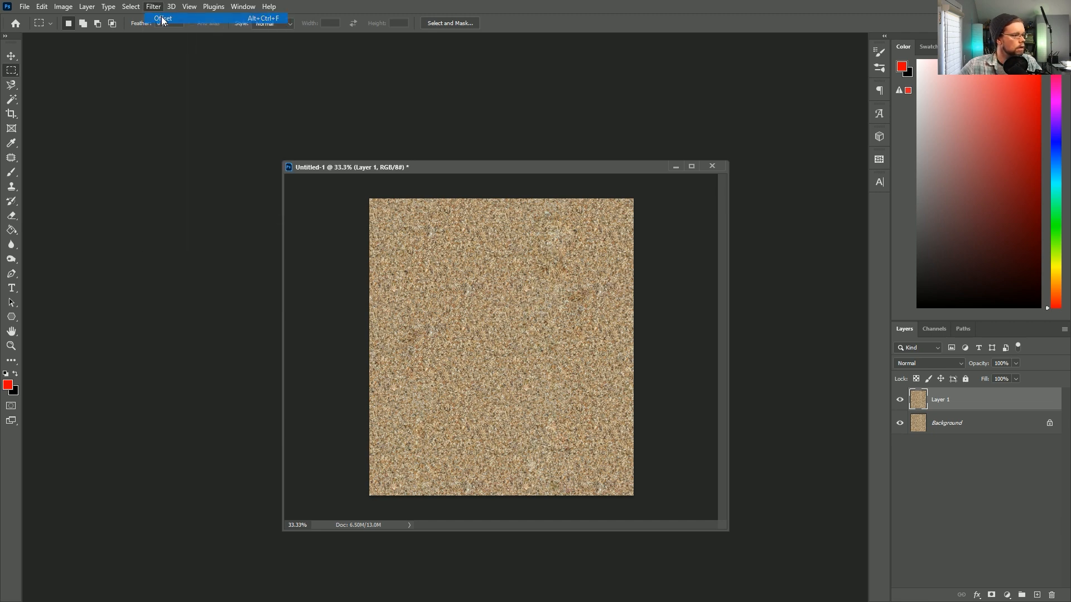
{"action": "left_click", "coordinate": [171, 6]}
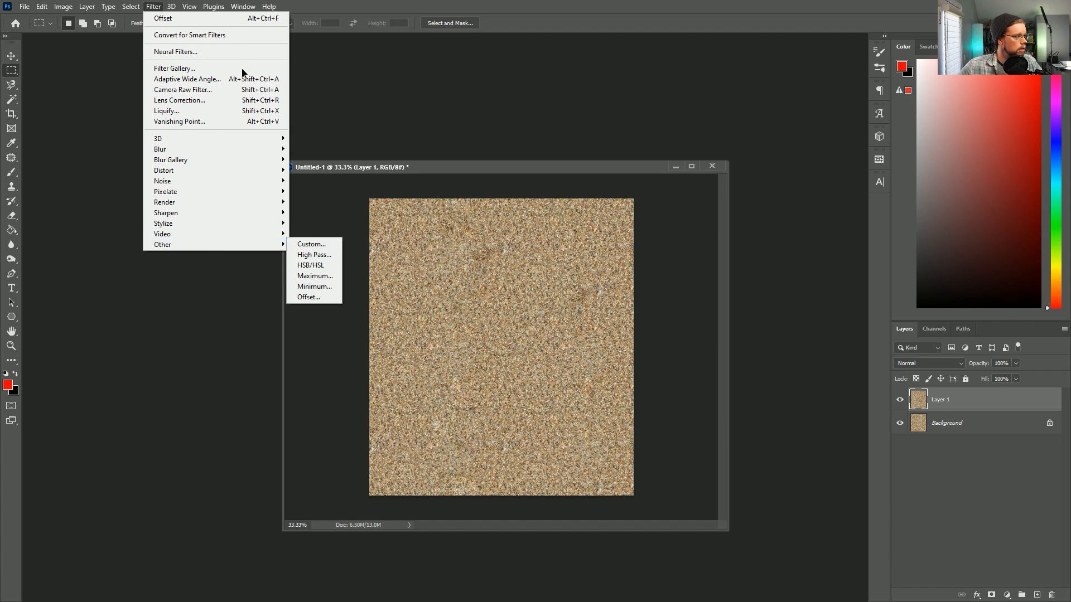
{"action": "mouse_move", "coordinate": [184, 6]}
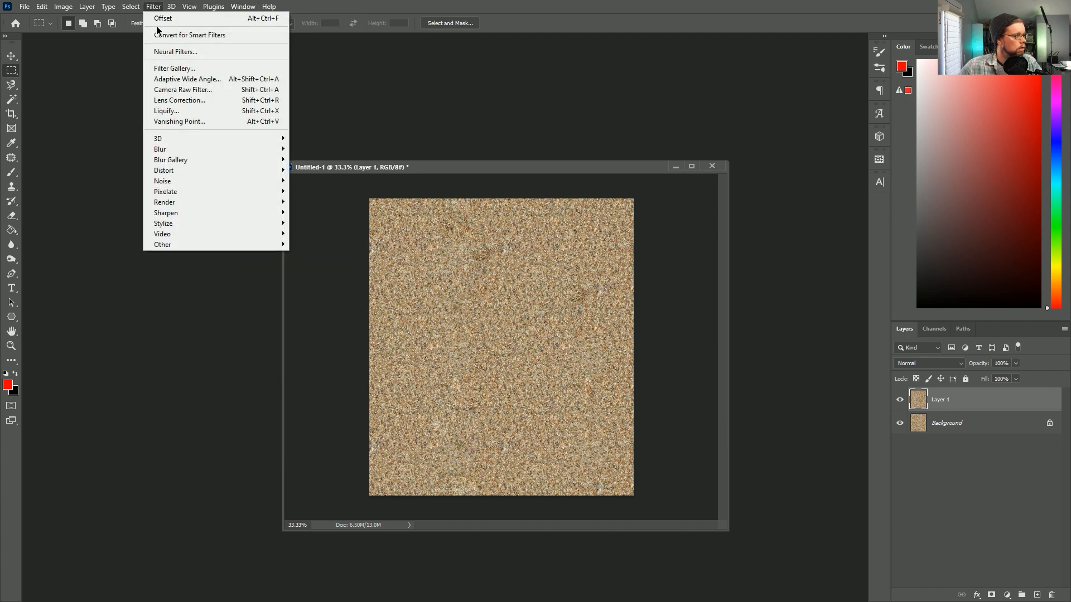
{"action": "left_click", "coordinate": [173, 20]}
{"action": "left_click_drag", "start_coordinate": [544, 147], "coordinate": [739, 137]}
{"action": "left_click_drag", "start_coordinate": [703, 197], "coordinate": [668, 166]}
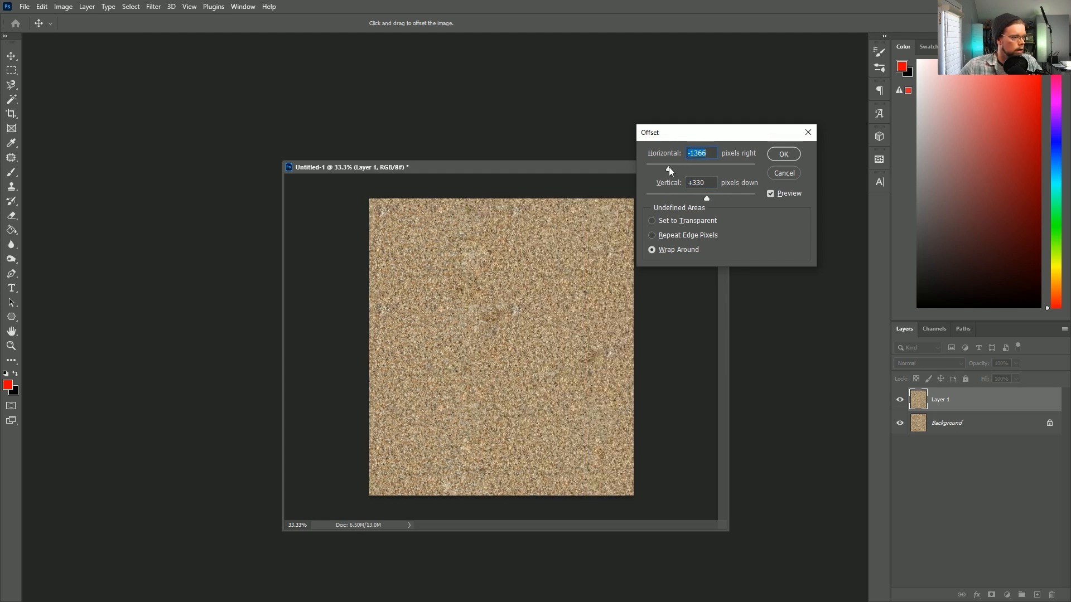
{"action": "left_click", "coordinate": [783, 154]}
{"action": "key", "text": "m"}
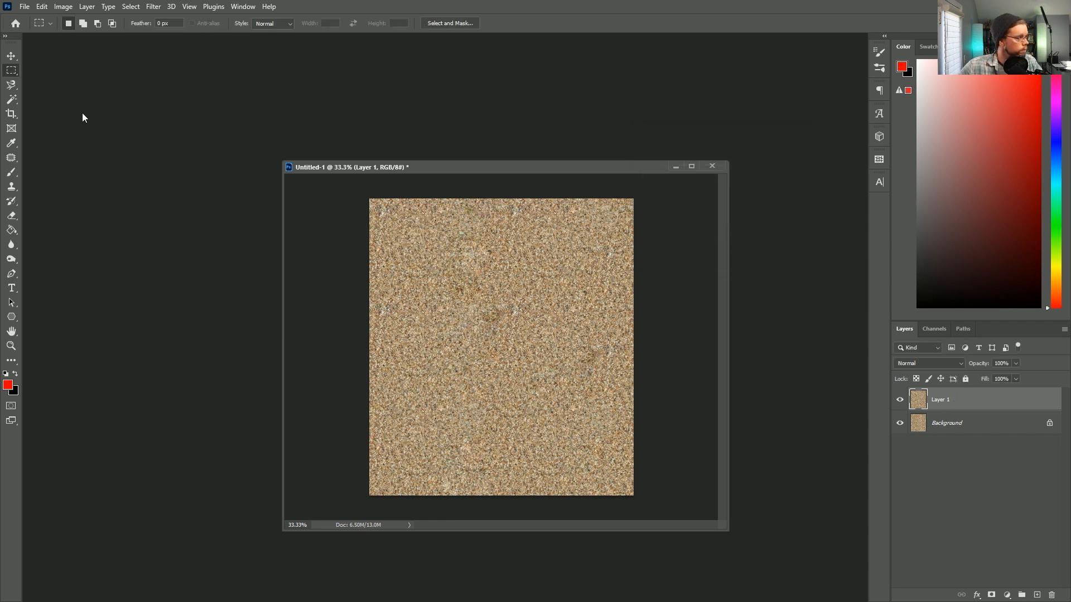
Trace the dark spots near the centre and right edge with the Magnetic Lasso and delete both areas from Layer 1.
{"action": "left_click", "coordinate": [11, 84]}
{"action": "left_click", "coordinate": [498, 326]}
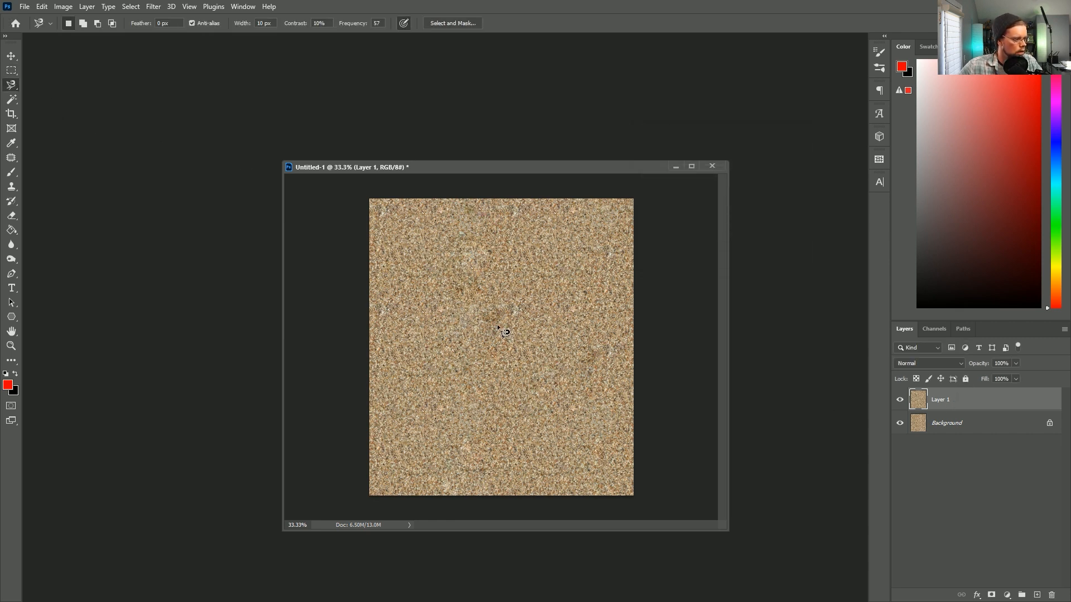
{"action": "key", "text": "Escape"}
{"action": "left_click", "coordinate": [491, 334]}
{"action": "key", "text": "Escape"}
{"action": "left_click", "coordinate": [606, 339]}
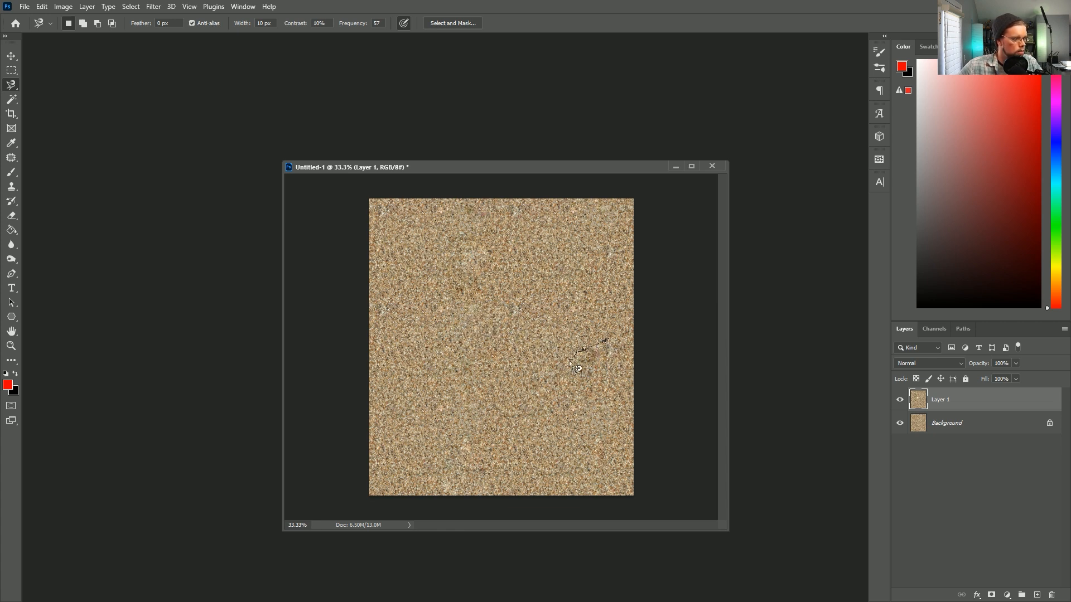
{"action": "key", "text": "Escape"}
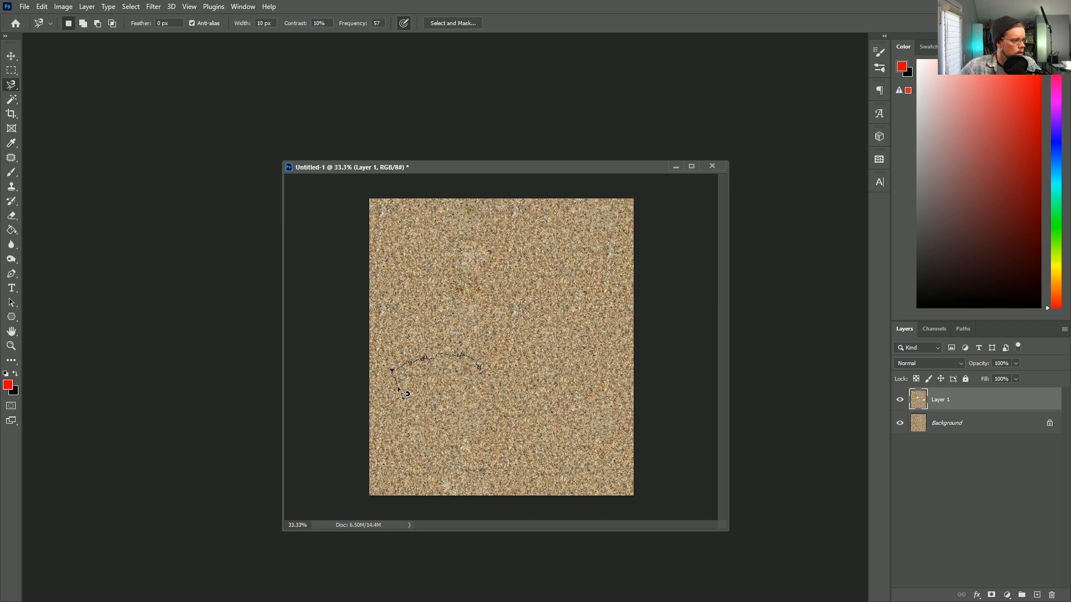
Delete two more irregular Magnetic Lasso areas from Layer 1, one left of centre and one across the upper-middle light patch.
{"action": "key", "text": "Escape"}
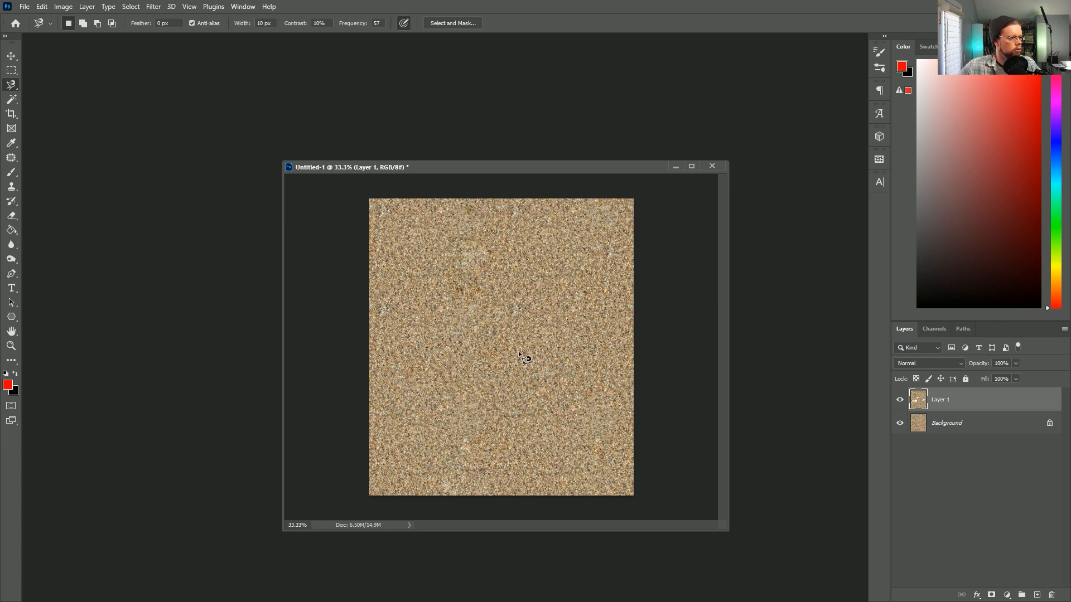
{"action": "left_click", "coordinate": [491, 269]}
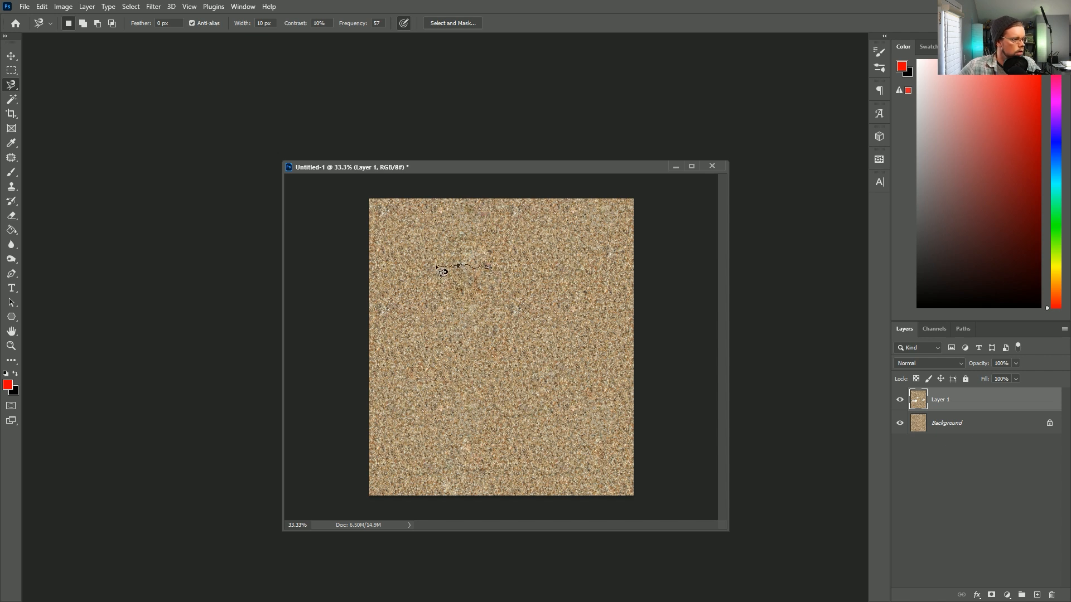
{"action": "key", "text": "Escape"}
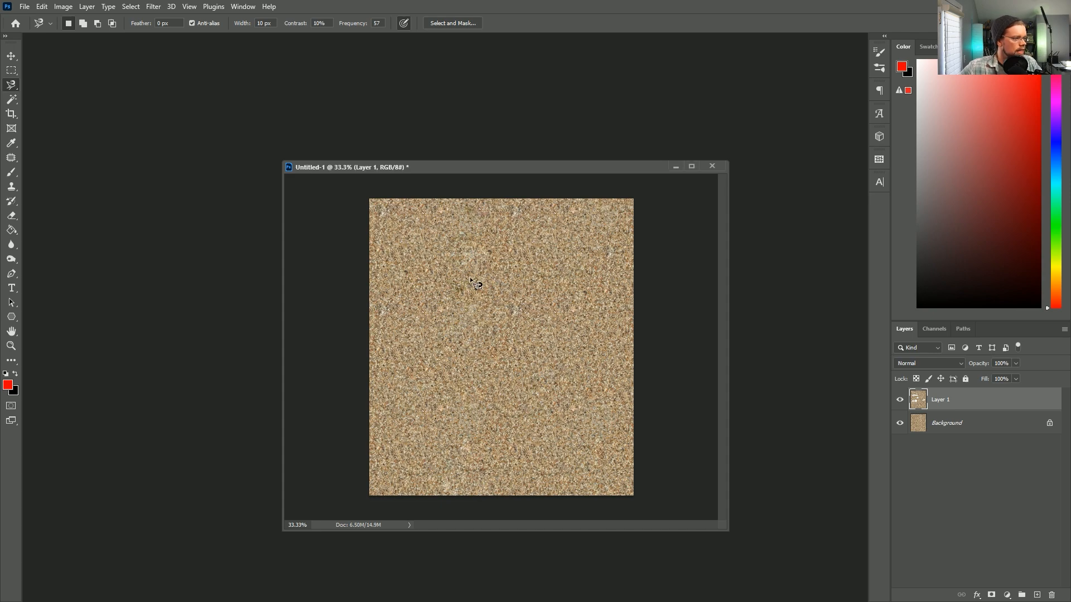
Check the patched texture for repetition from 100% down to 16.67% zoom and merge Layer 1 into the Background.
{"action": "key", "text": "z"}
{"action": "key", "text": "ctrl+1"}
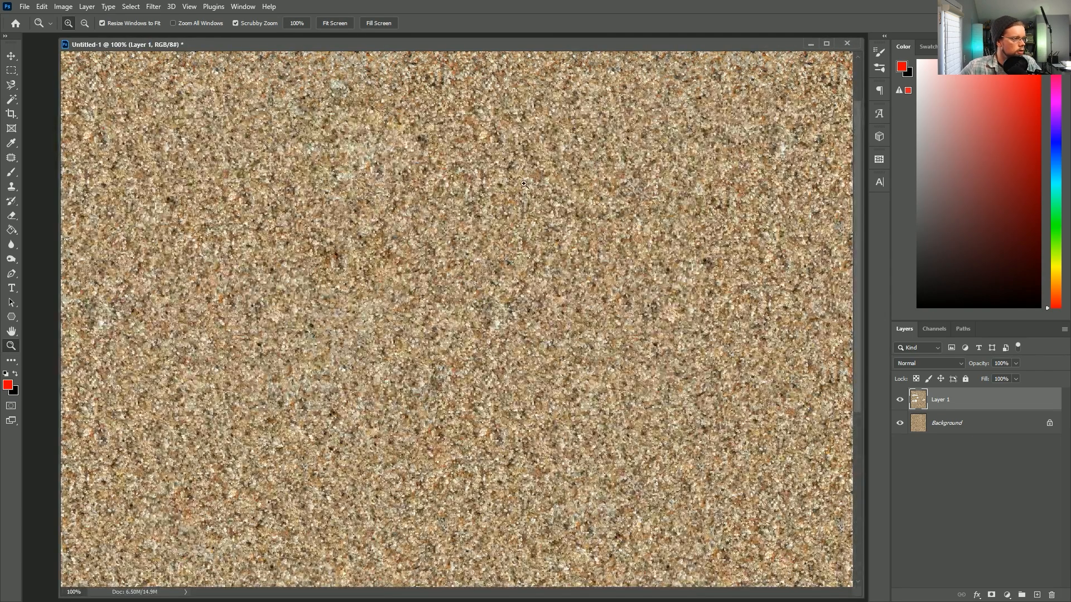
{"action": "key", "text": "ctrl+minus"}
{"action": "key", "text": "ctrl+minus"}
{"action": "key", "text": "ctrl+minus"}
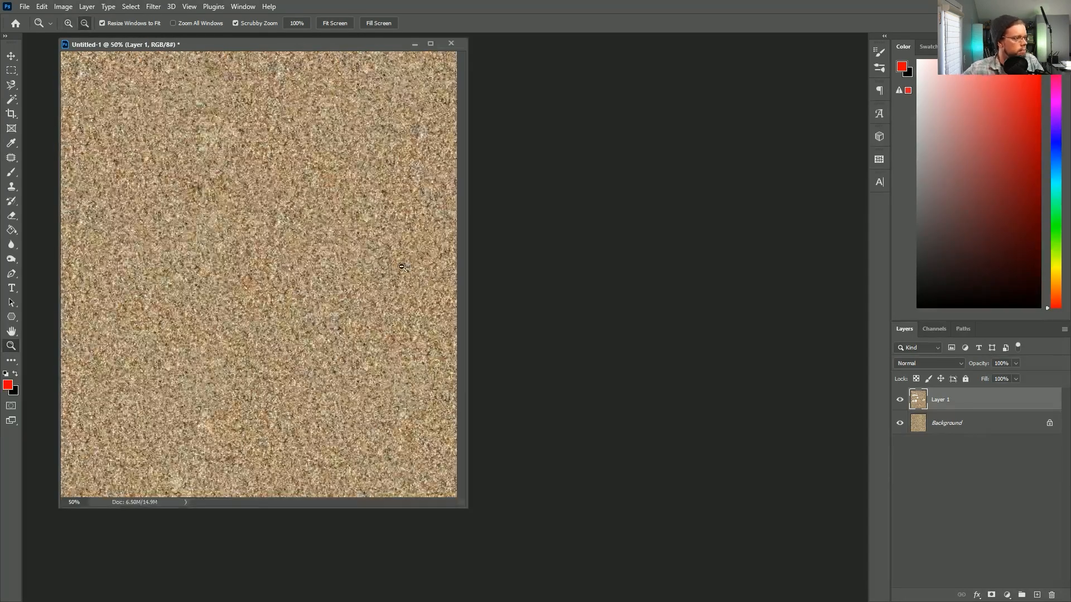
{"action": "key", "text": "ctrl+minus"}
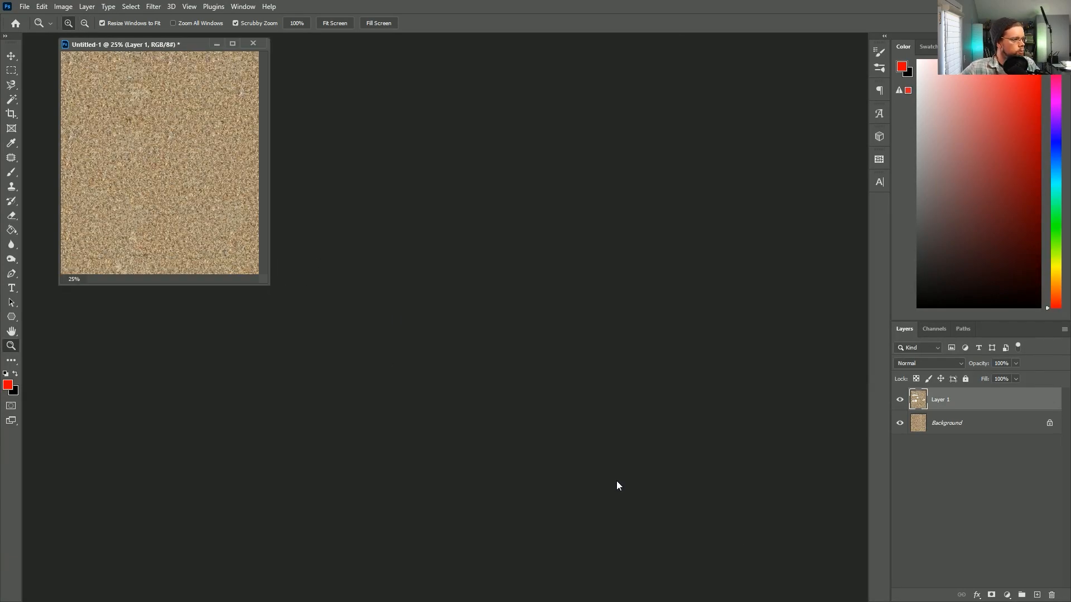
{"action": "left_click_drag", "start_coordinate": [269, 282], "coordinate": [581, 511]}
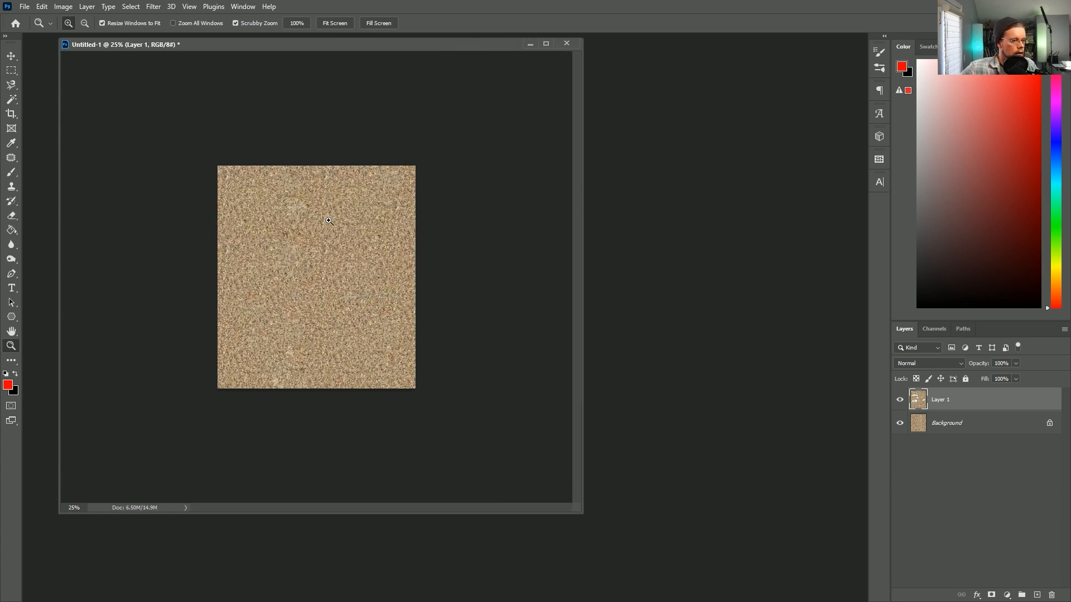
{"action": "left_click", "coordinate": [416, 285], "text": "alt"}
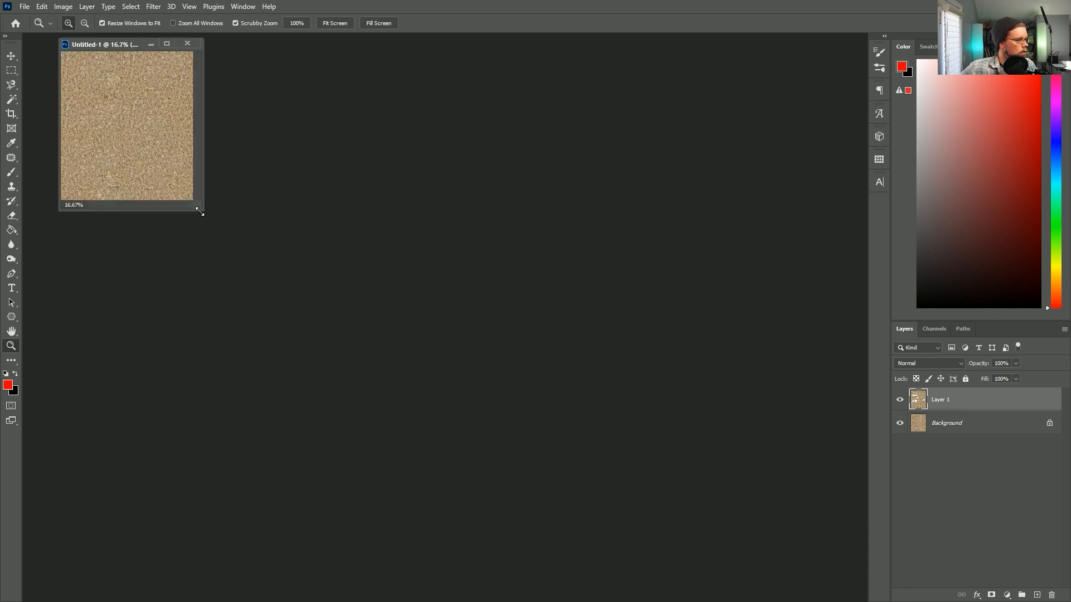
{"action": "left_click_drag", "start_coordinate": [198, 209], "coordinate": [632, 506]}
{"action": "key", "text": "ctrl+e"}
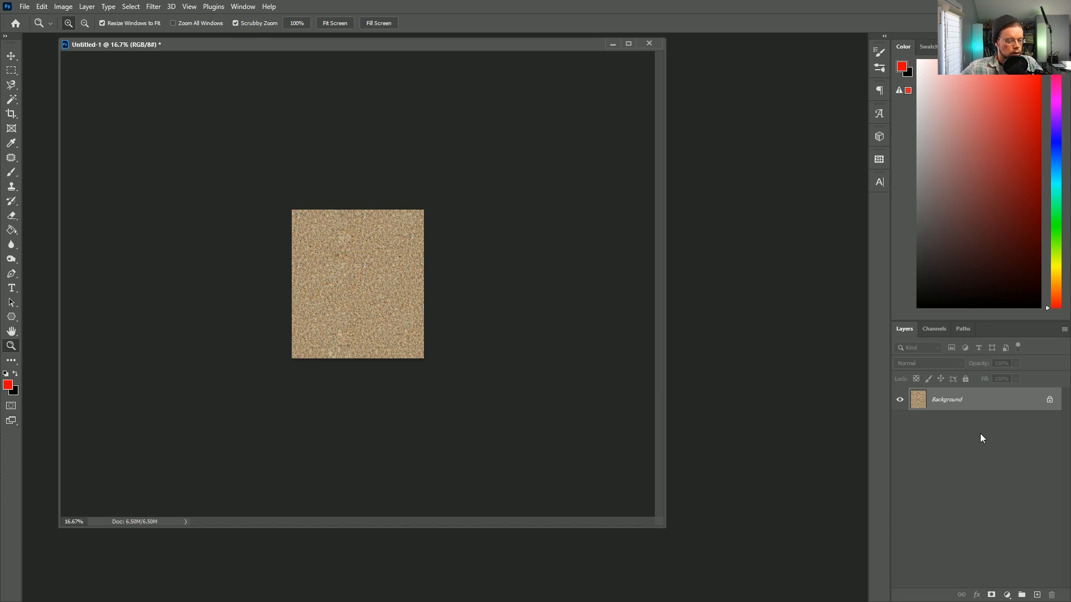
{"action": "key", "text": "c"}
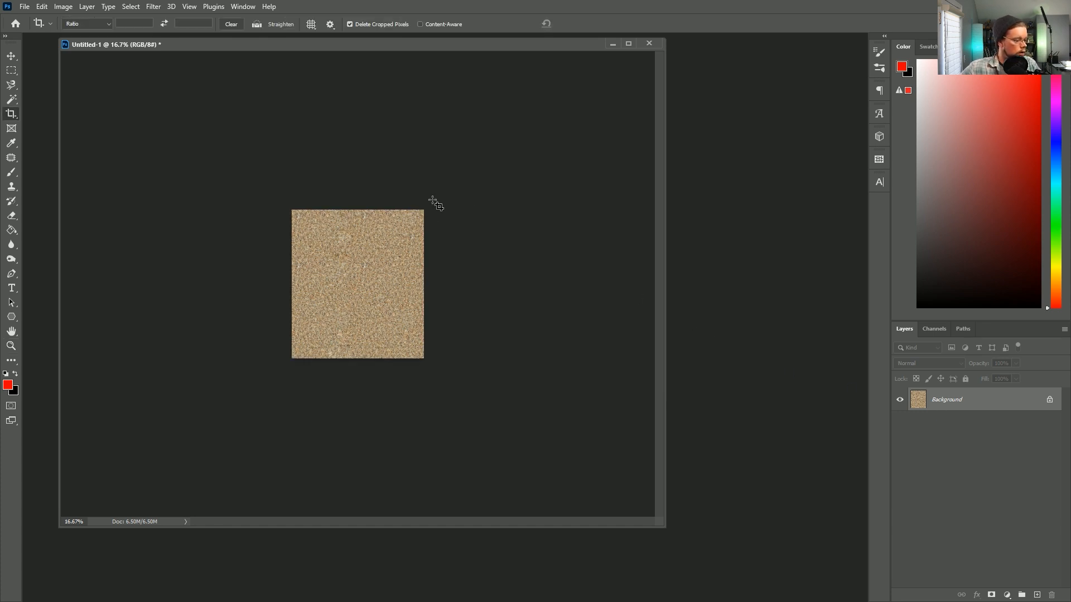
{"action": "left_click", "coordinate": [430, 209]}
{"action": "left_click_drag", "start_coordinate": [424, 210], "coordinate": [548, 134]}
{"action": "key", "text": "Escape"}
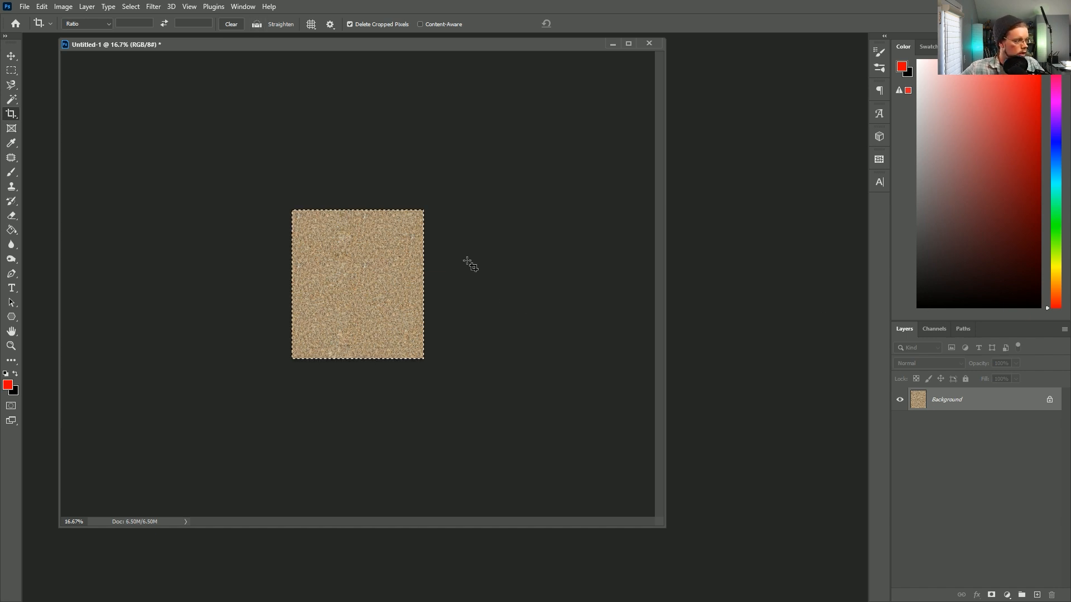
Copy the whole texture and extend the canvas upward and rightward to nearly three times its width and about 2.5 times its height.
{"action": "left_click", "coordinate": [430, 212]}
{"action": "left_click_drag", "start_coordinate": [424, 210], "coordinate": [549, 104]}
{"action": "key", "text": "Return"}
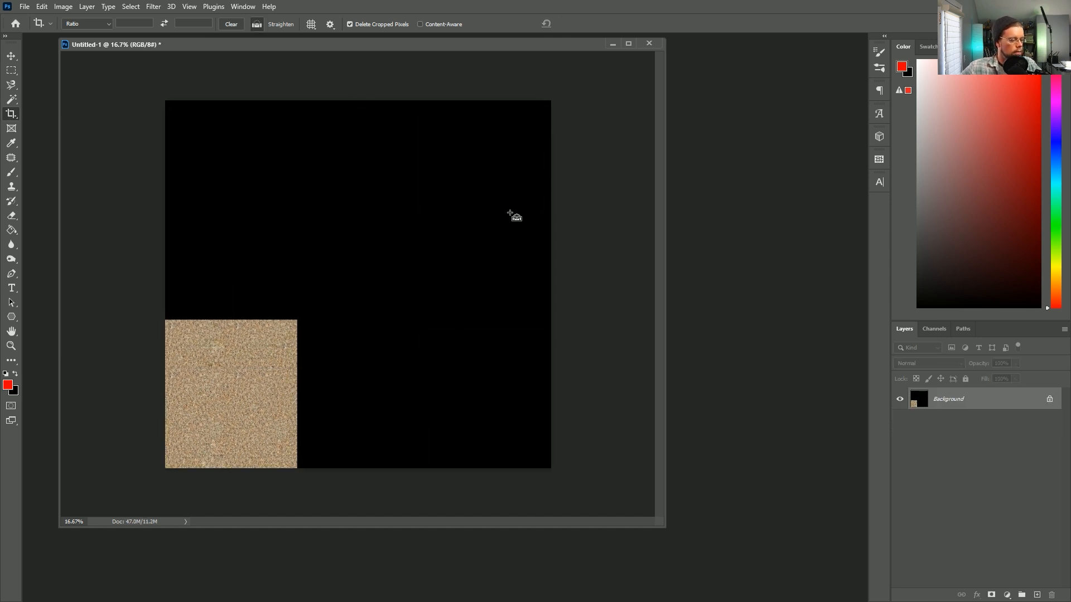
Paste the copied sand texture, arrange the copies edge to edge as a two-by-two block and merge them into Layer 1.
{"action": "key", "text": "ctrl+v"}
{"action": "key", "text": "v"}
{"action": "left_click_drag", "start_coordinate": [318, 333], "coordinate": [385, 244]}
{"action": "key", "text": "ctrl+e"}
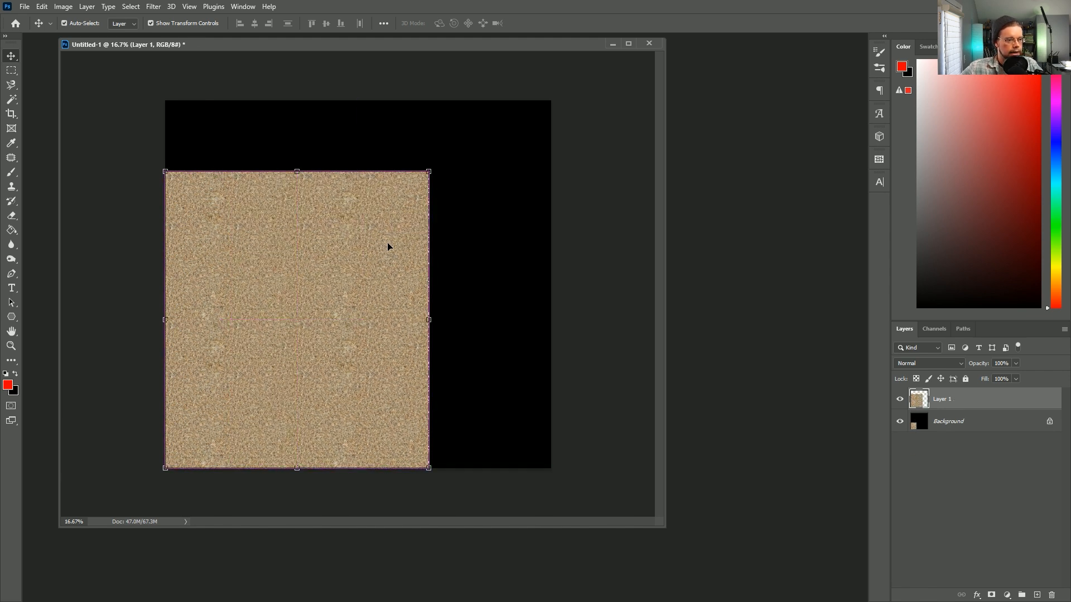
Crop the canvas to the two-by-two sand block, merge it into the Background and duplicate it as Layer 1.
{"action": "key", "text": "c"}
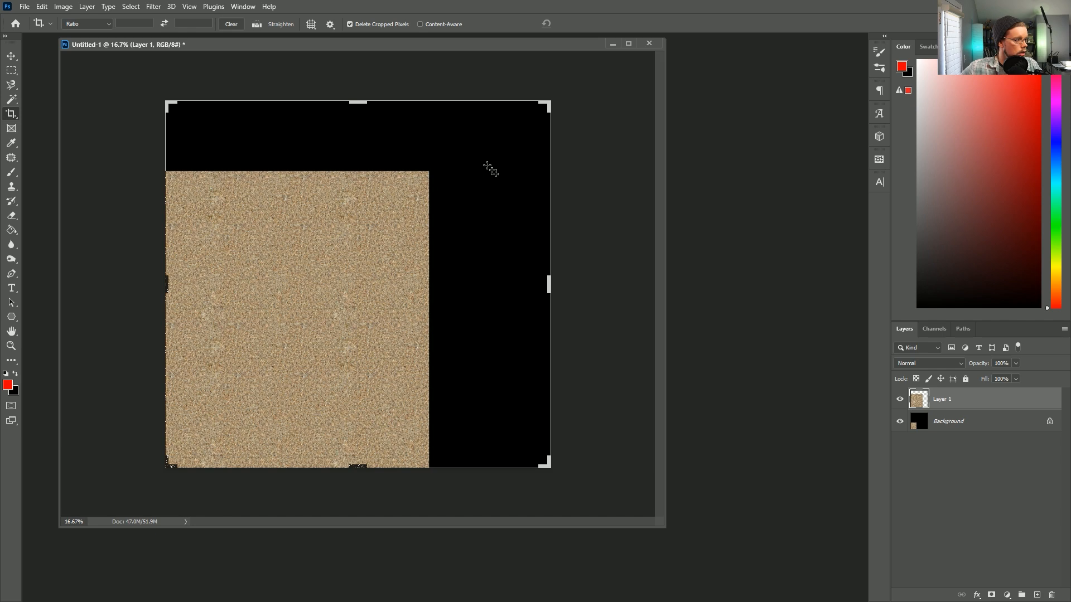
{"action": "left_click_drag", "start_coordinate": [554, 101], "coordinate": [494, 136]}
{"action": "key", "text": "Return"}
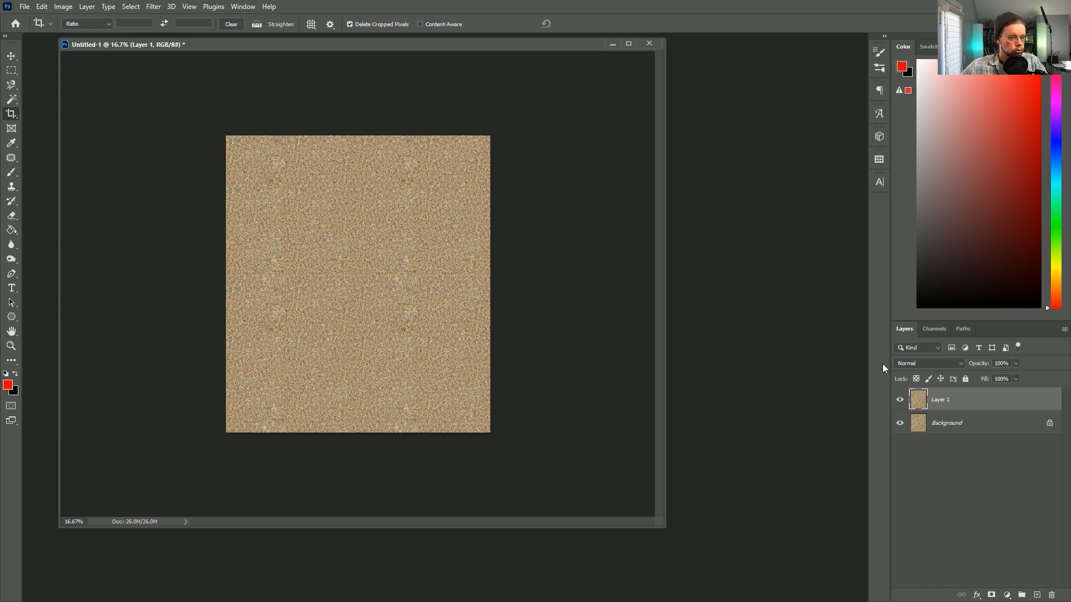
{"action": "left_click", "coordinate": [153, 6]}
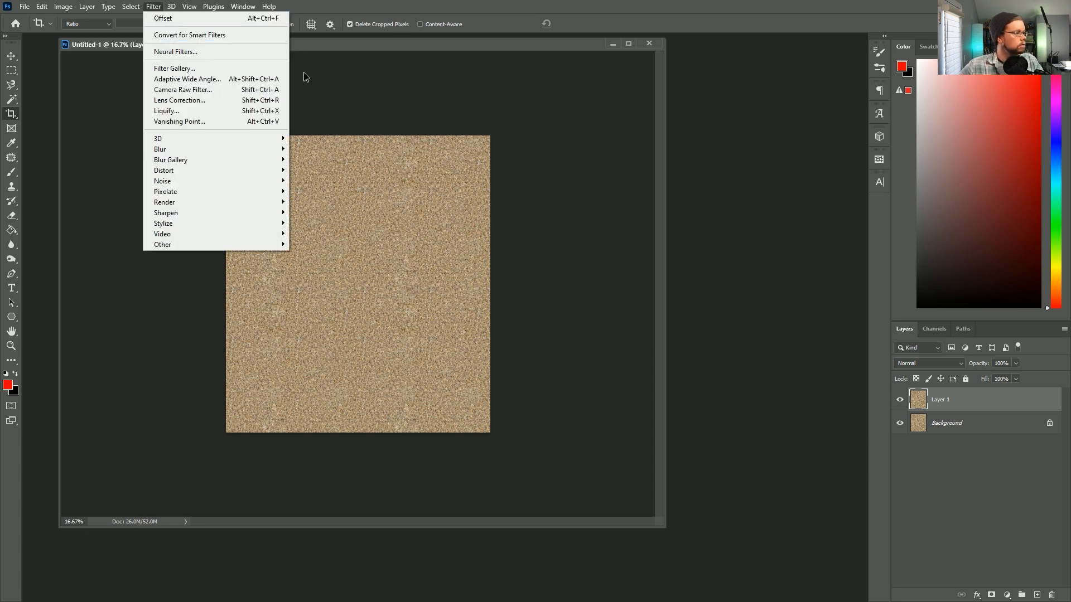
{"action": "key", "text": "Escape"}
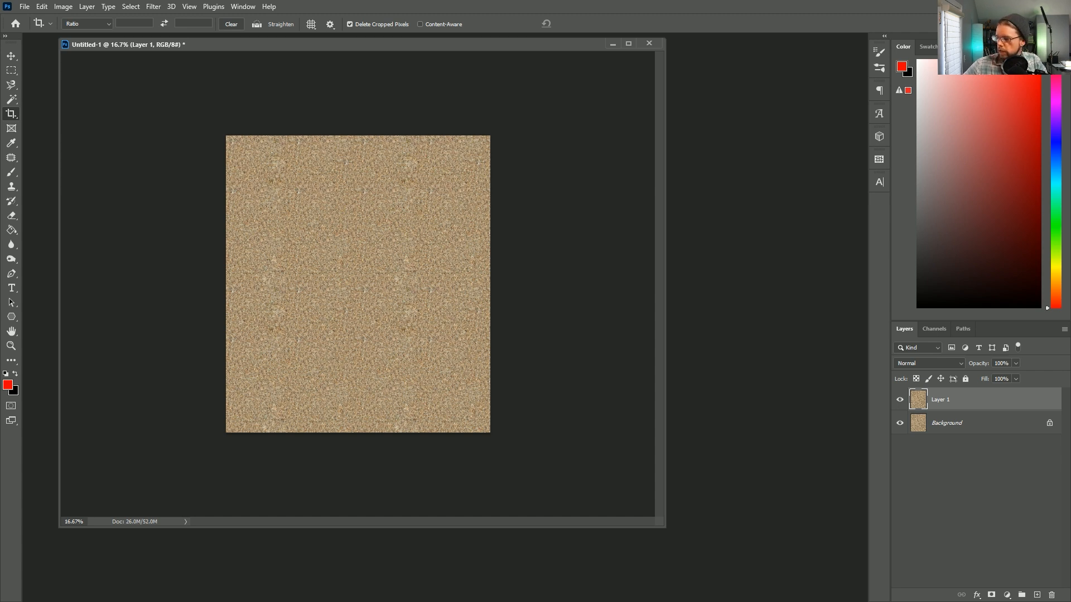
Start saving the texture in the Episode 18 SceneFiles folder, inside a new subfolder named tex.
{"action": "key", "text": "ctrl+s"}
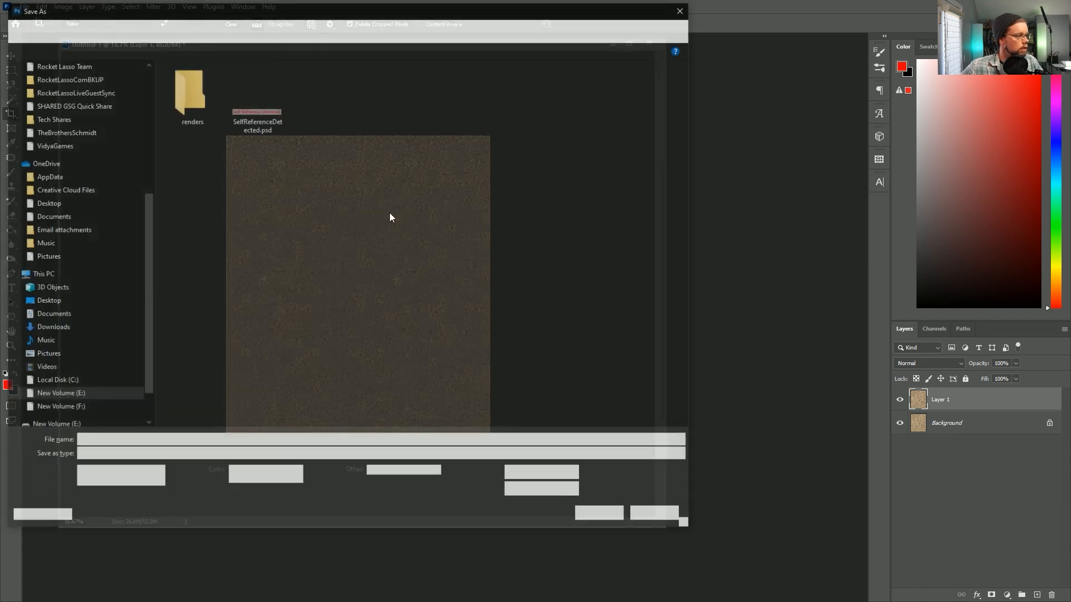
{"action": "left_click_drag", "start_coordinate": [149, 327], "coordinate": [148, 98]}
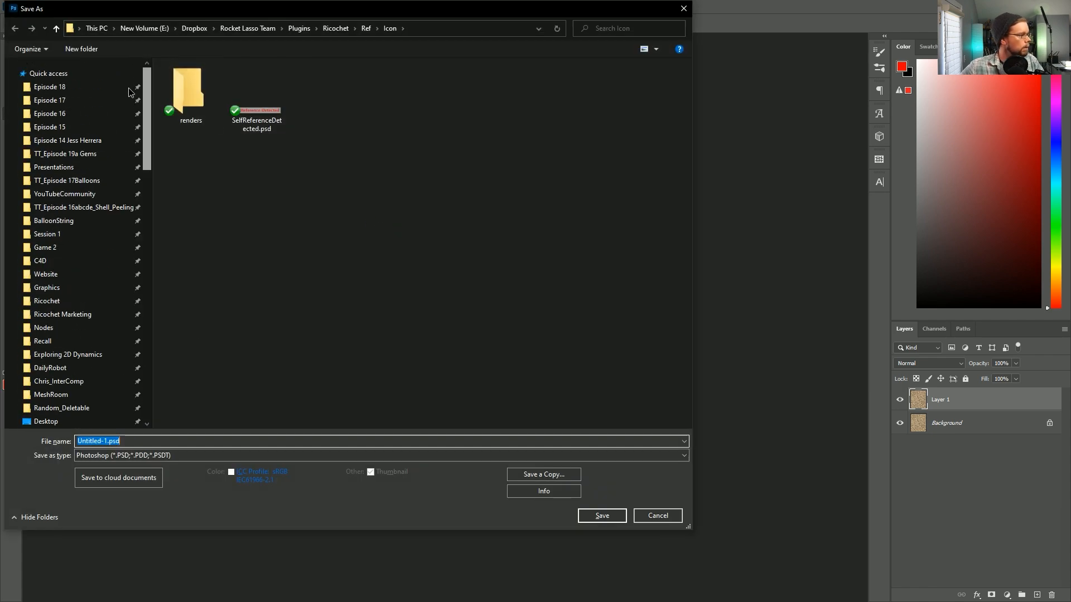
{"action": "left_click", "coordinate": [90, 88]}
{"action": "left_click", "coordinate": [204, 106]}
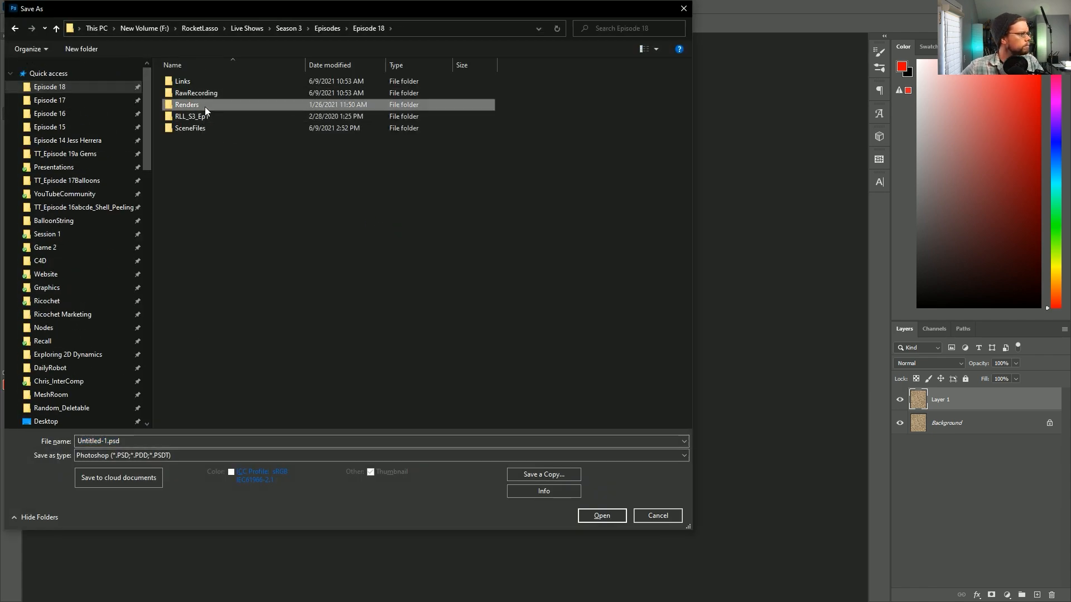
{"action": "double_click", "coordinate": [190, 128]}
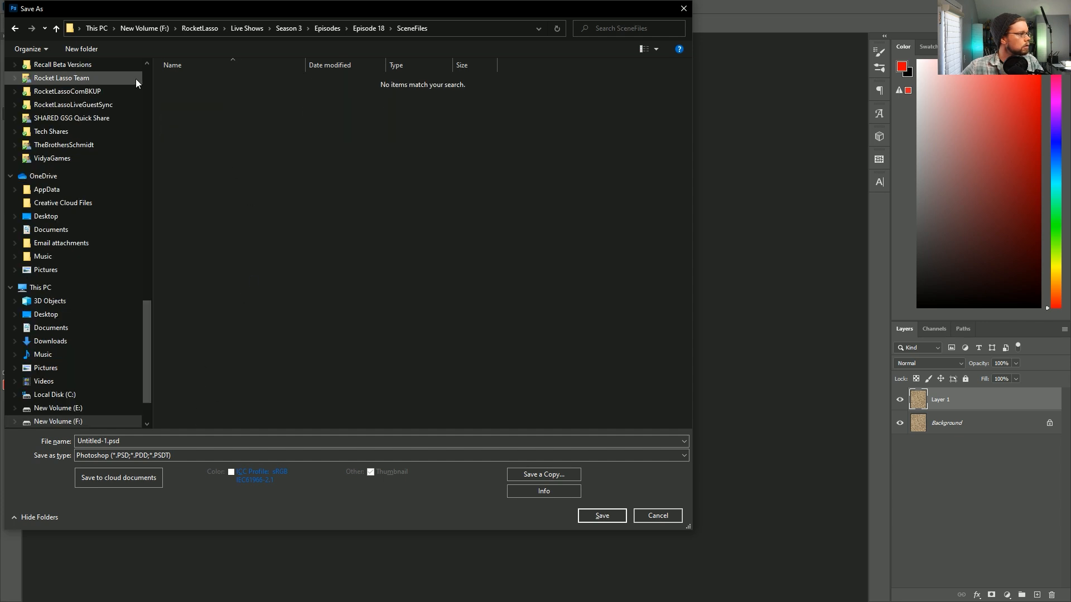
{"action": "left_click", "coordinate": [81, 49]}
{"action": "type", "text": "t"}
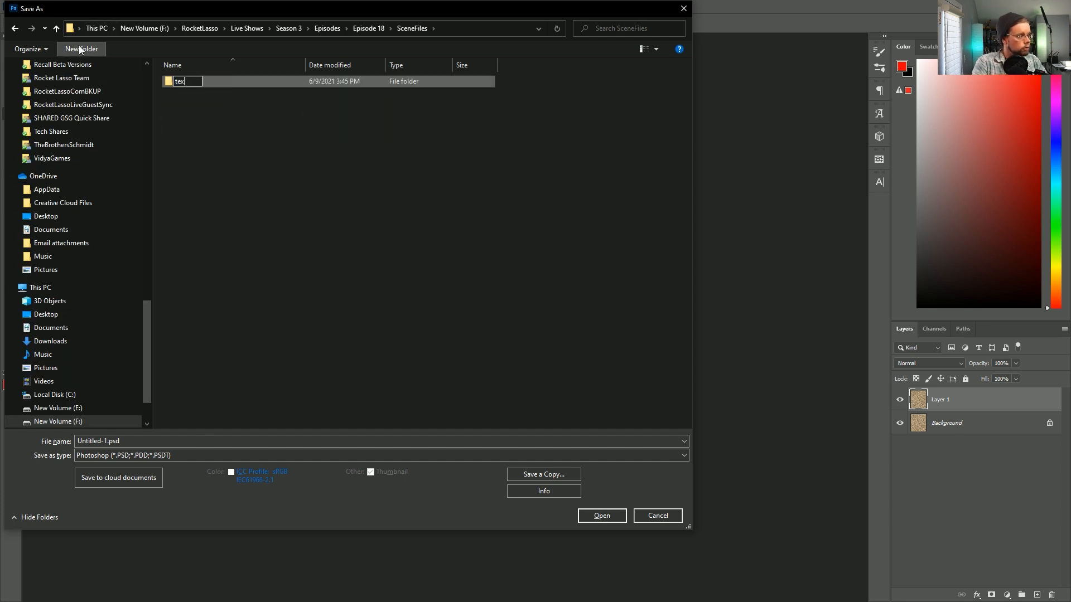
{"action": "type", "text": "ex"}
{"action": "key", "text": "Return"}
{"action": "key", "text": "Return"}
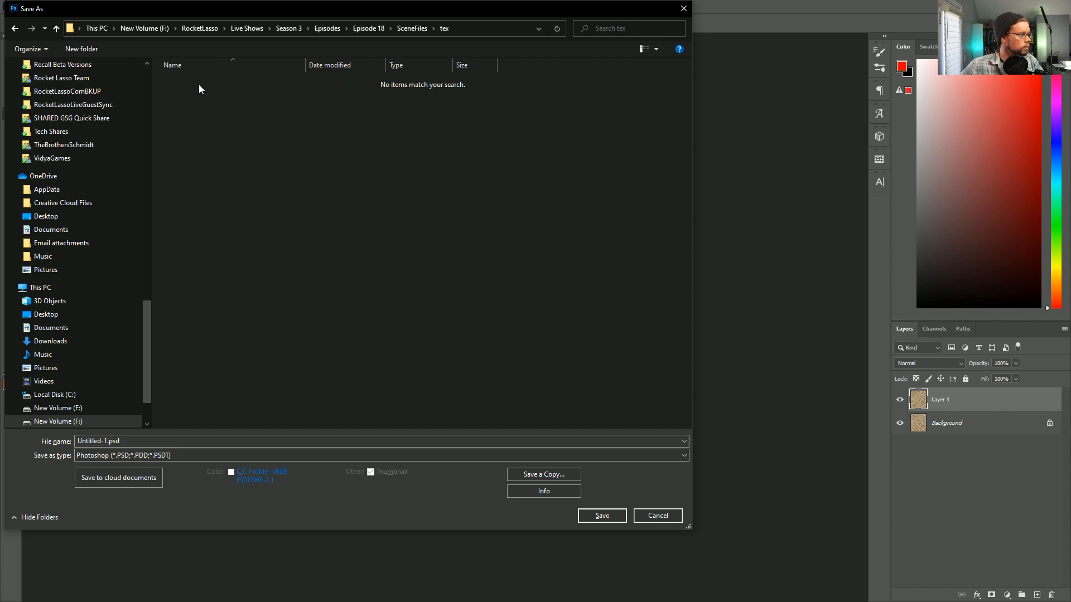
Save the document in the tex folder as the Photoshop file Sand.psd with Maximize Compatibility enabled.
{"action": "left_click_drag", "start_coordinate": [107, 441], "coordinate": [91, 443]}
{"action": "type", "text": "Sand"}
{"action": "key", "text": "Return"}
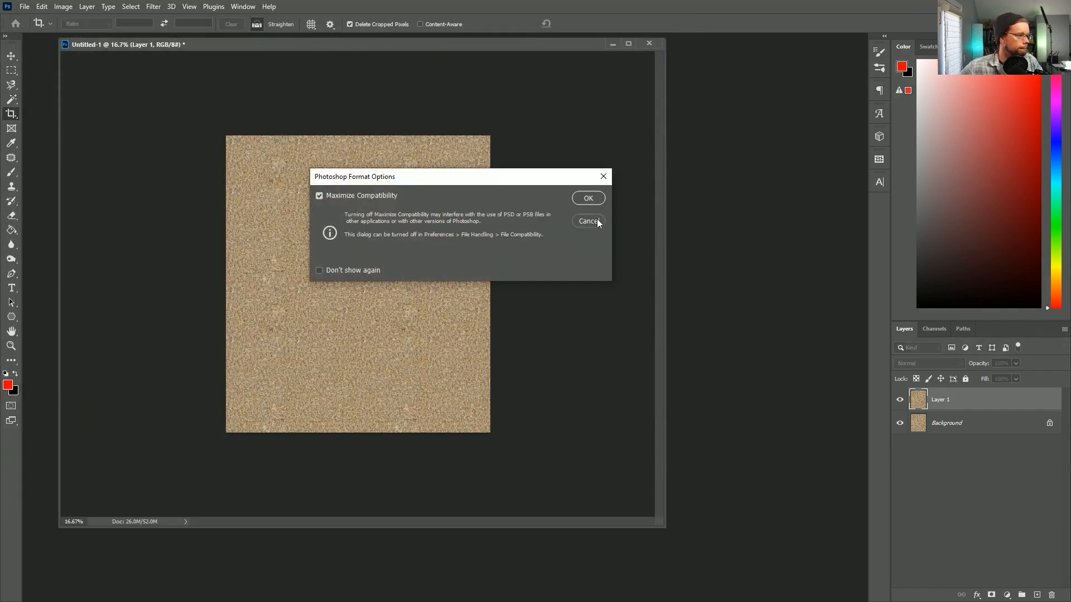
{"action": "left_click", "coordinate": [592, 199]}
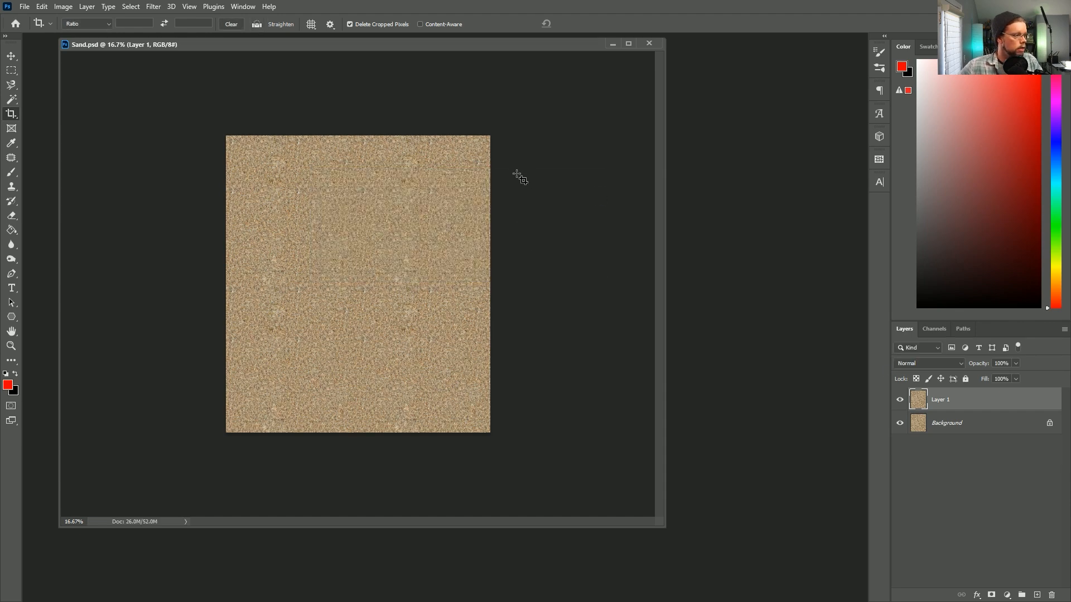
Rotate Layer 1 by half a turn so its sand pattern differs from the Background.
{"action": "key", "text": "v"}
{"action": "left_click_drag", "start_coordinate": [498, 130], "coordinate": [223, 475]}
{"action": "key", "text": "Return"}
Shift Layer 1 sideways and -1154 pixels vertically with the Offset filter, using Wrap Around for the undefined areas.
{"action": "left_click", "coordinate": [153, 7]}
{"action": "left_click", "coordinate": [161, 18]}
{"action": "left_click", "coordinate": [153, 6]}
{"action": "left_click", "coordinate": [162, 18]}
{"action": "left_click", "coordinate": [688, 194]}
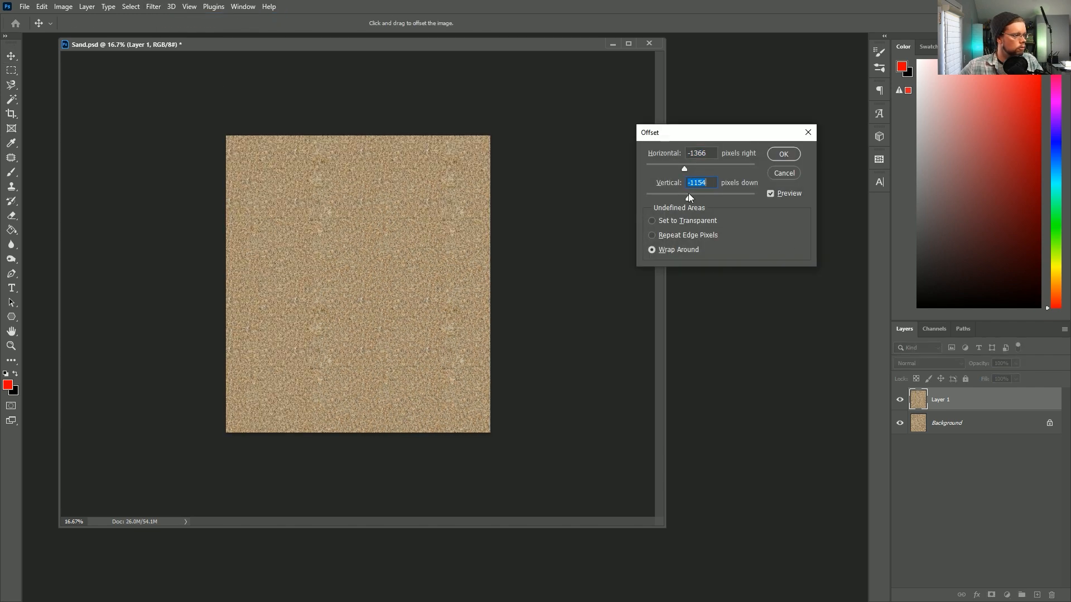
{"action": "left_click", "coordinate": [697, 164]}
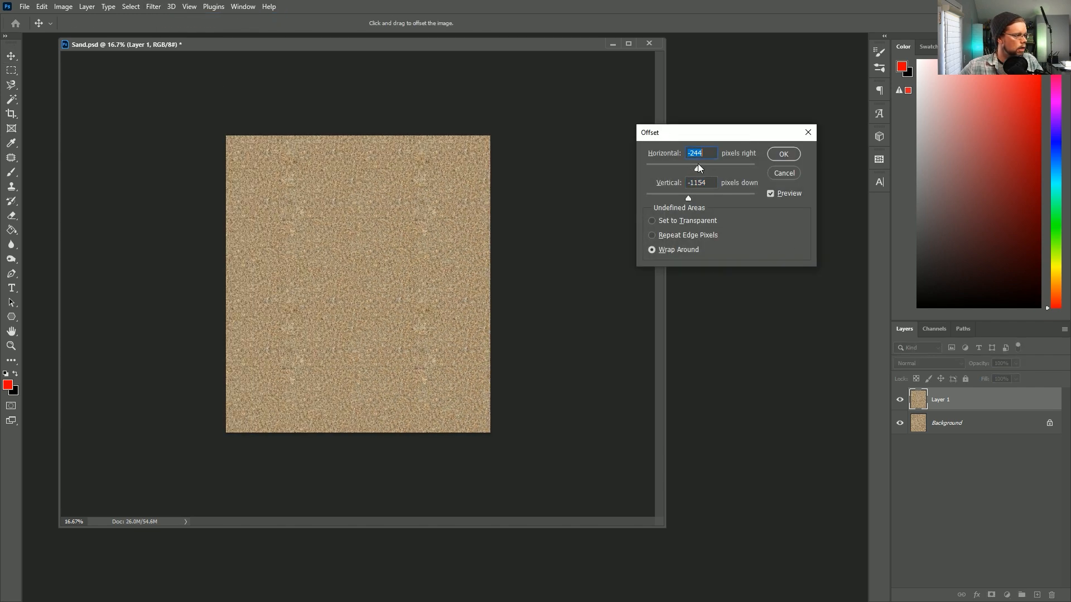
{"action": "left_click", "coordinate": [706, 165]}
{"action": "left_click", "coordinate": [783, 154]}
Cut three irregular lassoed areas out of Layer 1, two in its upper half and one at the lower left, exposing the Background sand.
{"action": "key", "text": "l"}
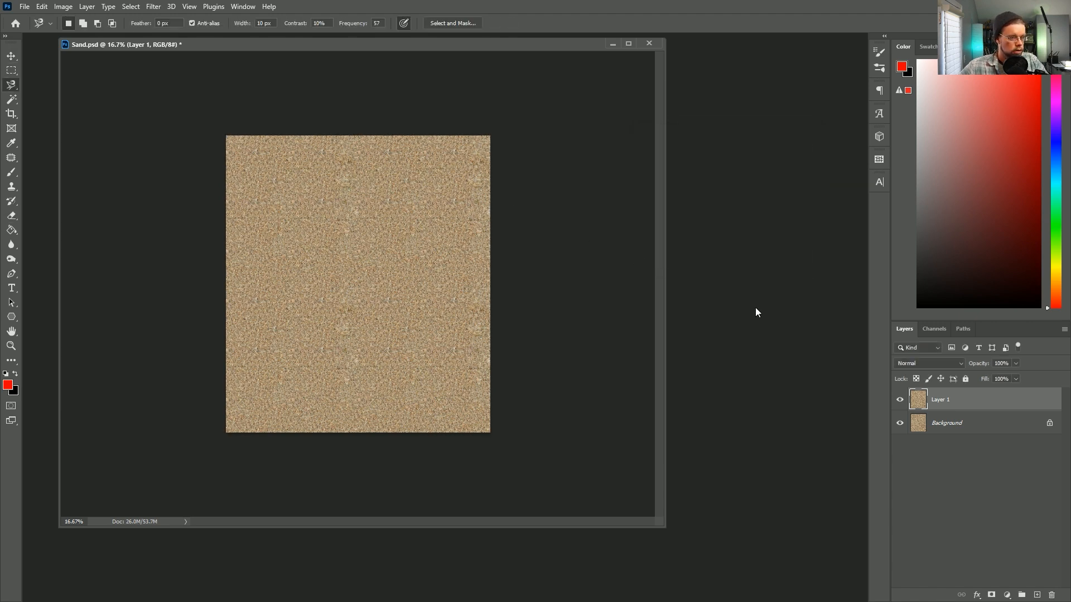
{"action": "left_click", "coordinate": [364, 181]}
{"action": "left_click", "coordinate": [362, 188]}
{"action": "key", "text": "ctrl+x"}
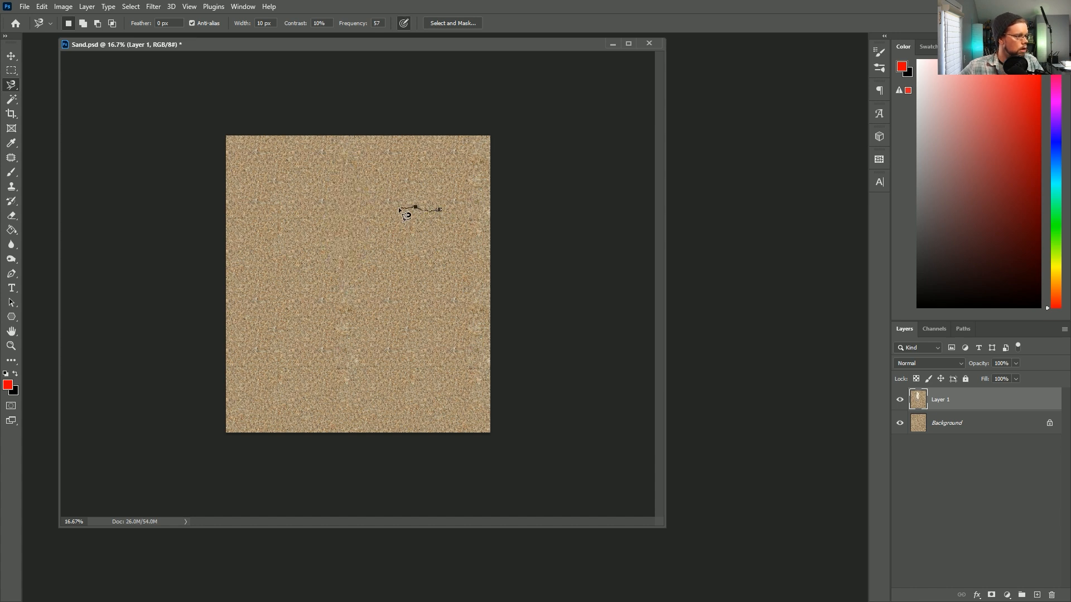
{"action": "left_click", "coordinate": [440, 211]}
{"action": "key", "text": "ctrl+x"}
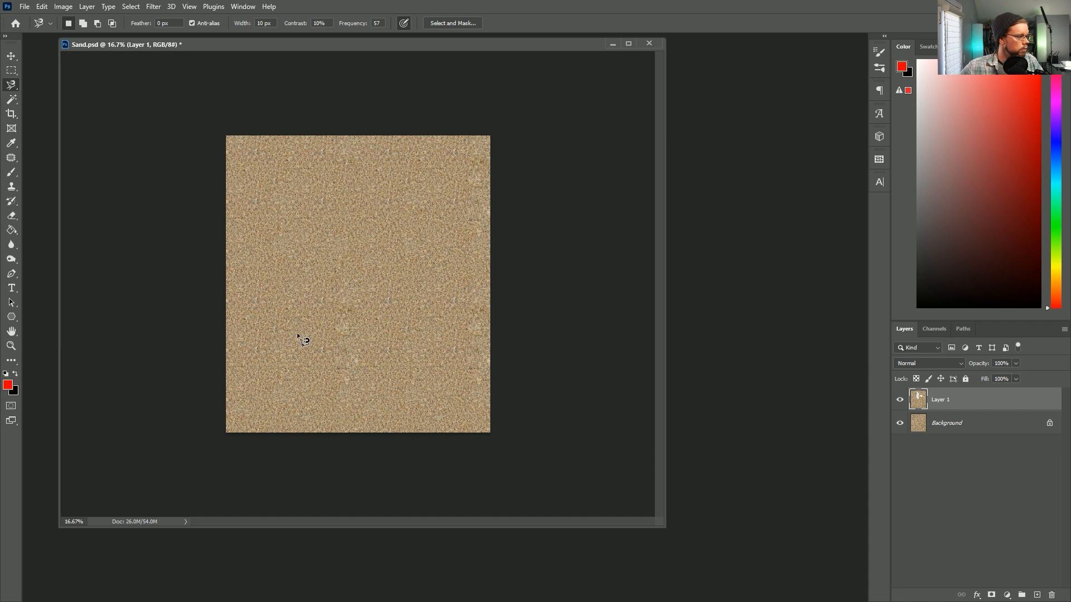
{"action": "left_click", "coordinate": [303, 358]}
{"action": "left_click", "coordinate": [304, 368]}
{"action": "key", "text": "ctrl+x"}
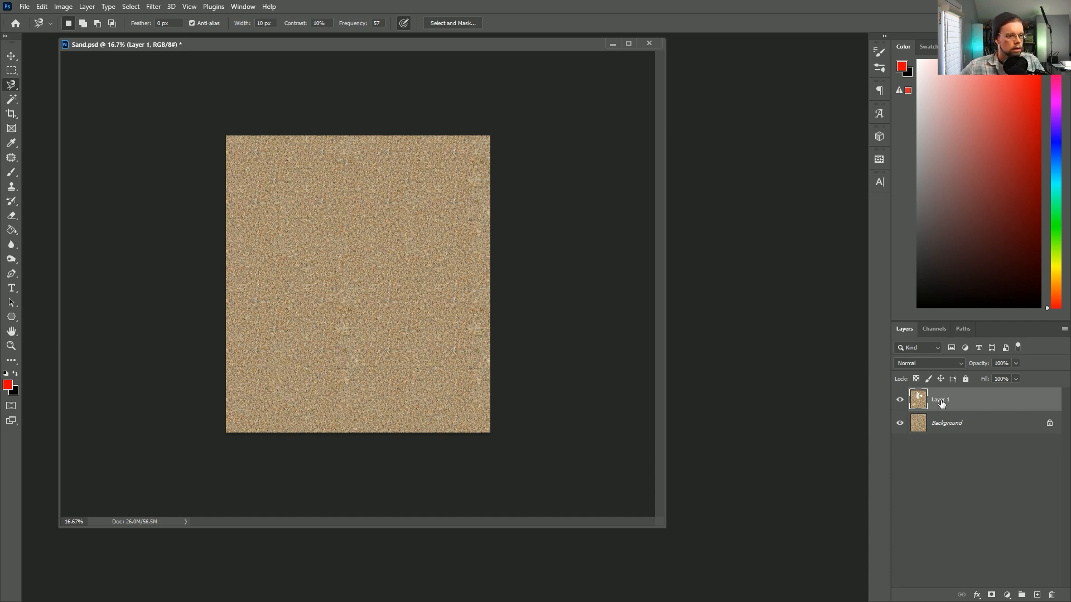
Merge Layer 1 into the Background and repeat the last Offset filter on a fresh duplicate named Layer 1.
{"action": "key", "text": "Delete"}
{"action": "key", "text": "ctrl+z"}
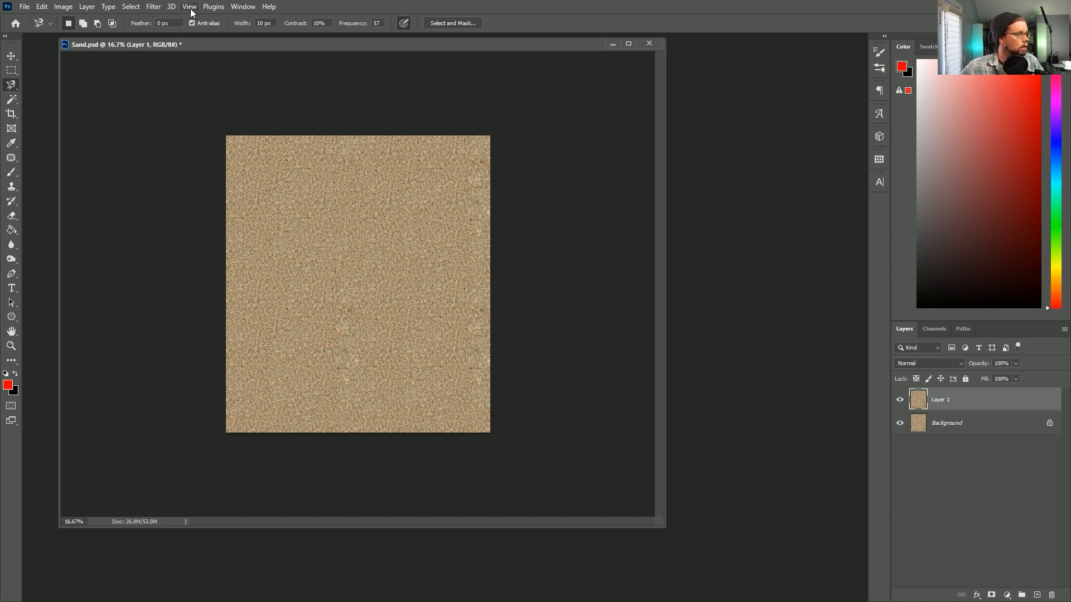
{"action": "left_click", "coordinate": [153, 7]}
{"action": "left_click", "coordinate": [168, 17]}
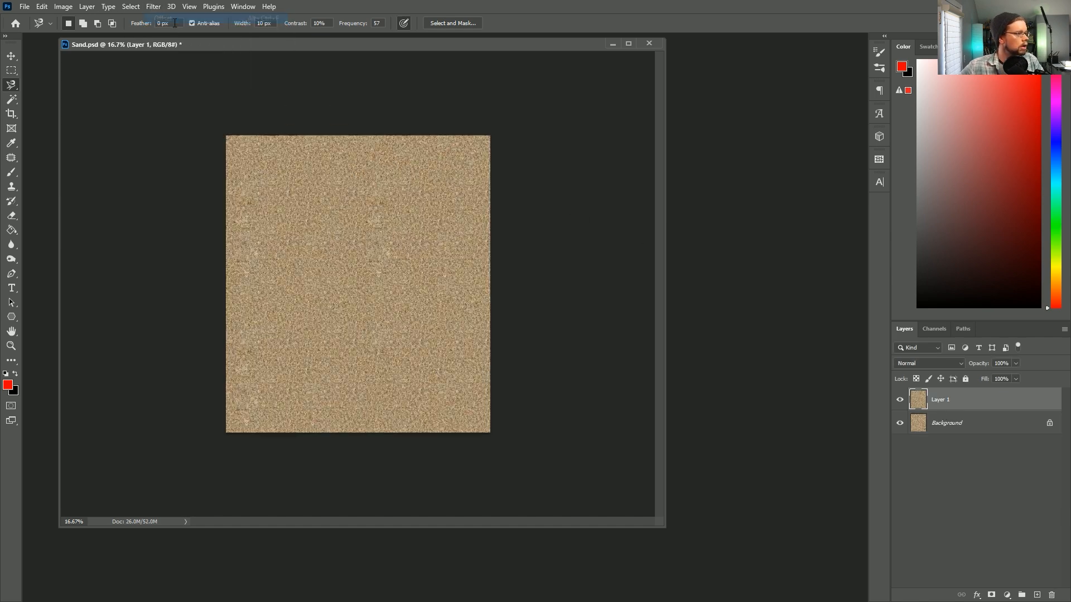
Lasso and delete the upper-centre and upper-left light patches of Layer 1, then merge it into the Background.
{"action": "left_click", "coordinate": [398, 191]}
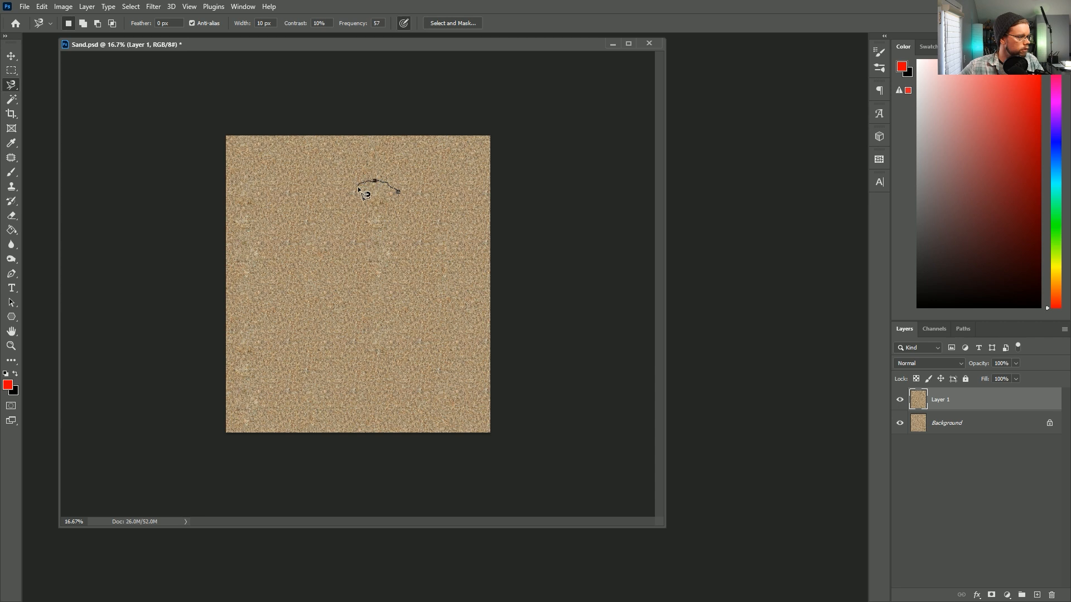
{"action": "double_click", "coordinate": [407, 216]}
{"action": "key", "text": "Delete"}
{"action": "key", "text": "ctrl+d"}
{"action": "left_click", "coordinate": [256, 209]}
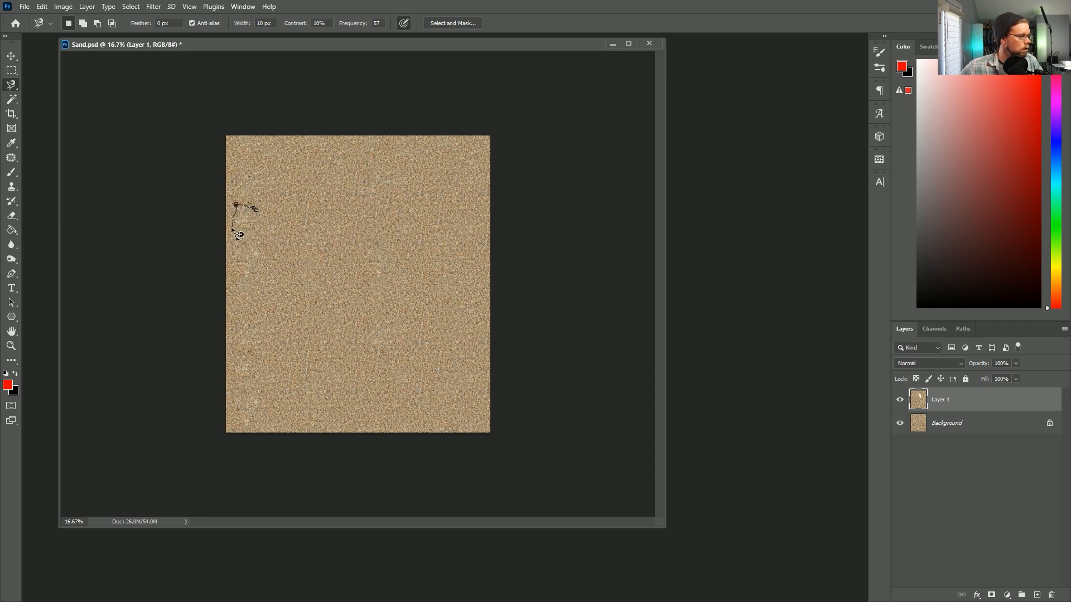
{"action": "double_click", "coordinate": [270, 219]}
{"action": "key", "text": "Delete"}
{"action": "key", "text": "ctrl+d"}
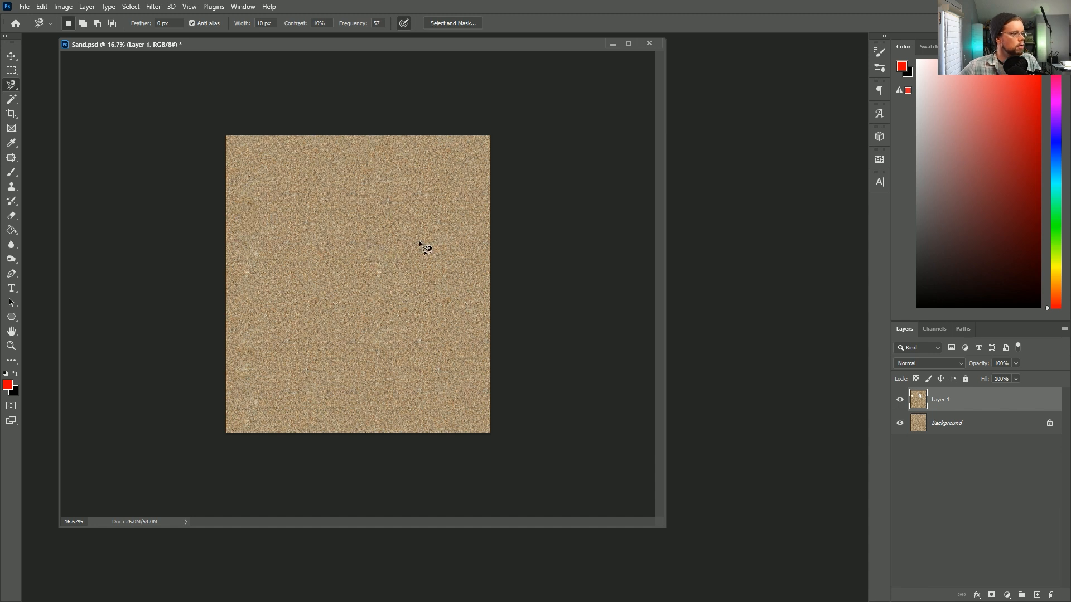
{"action": "key", "text": "ctrl+e"}
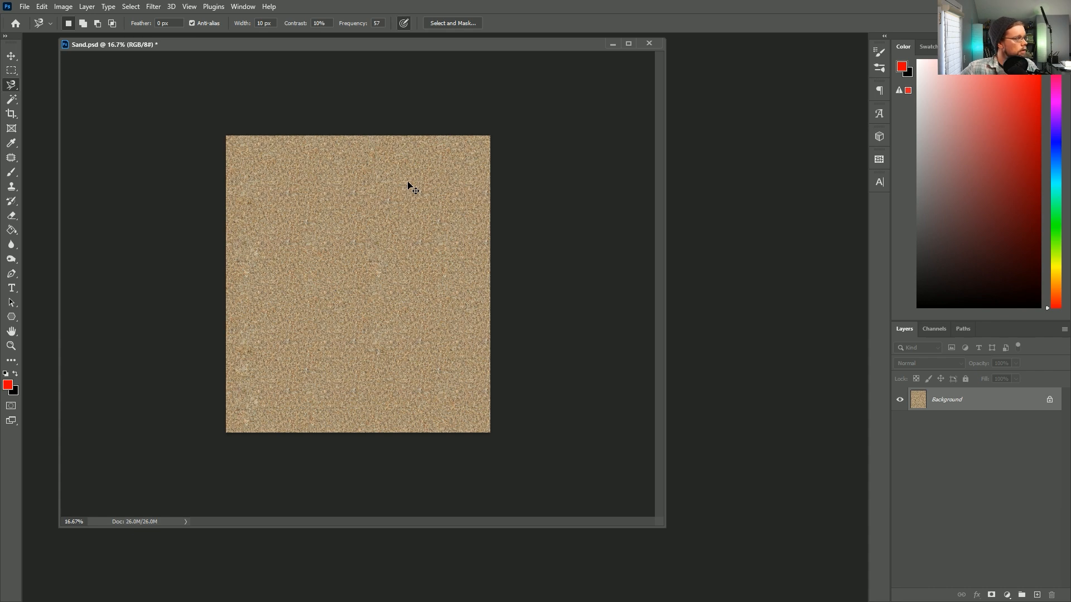
Save the flattened texture as Sand.png in the tex folder, using the smallest file size option.
{"action": "key", "text": "ctrl+shift+s"}
{"action": "left_click", "coordinate": [179, 455]}
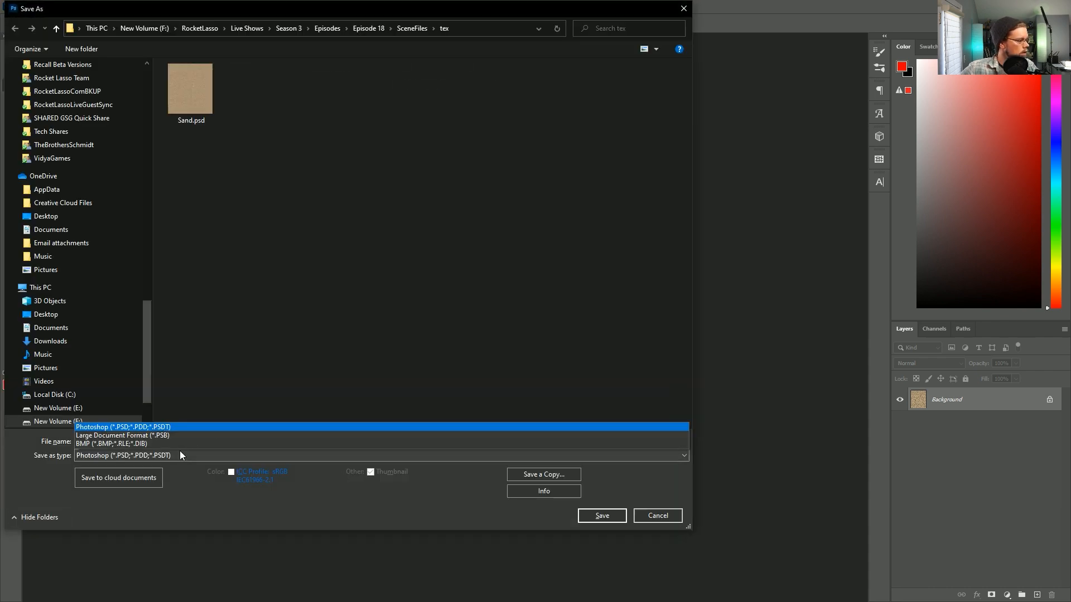
{"action": "left_click", "coordinate": [111, 411]}
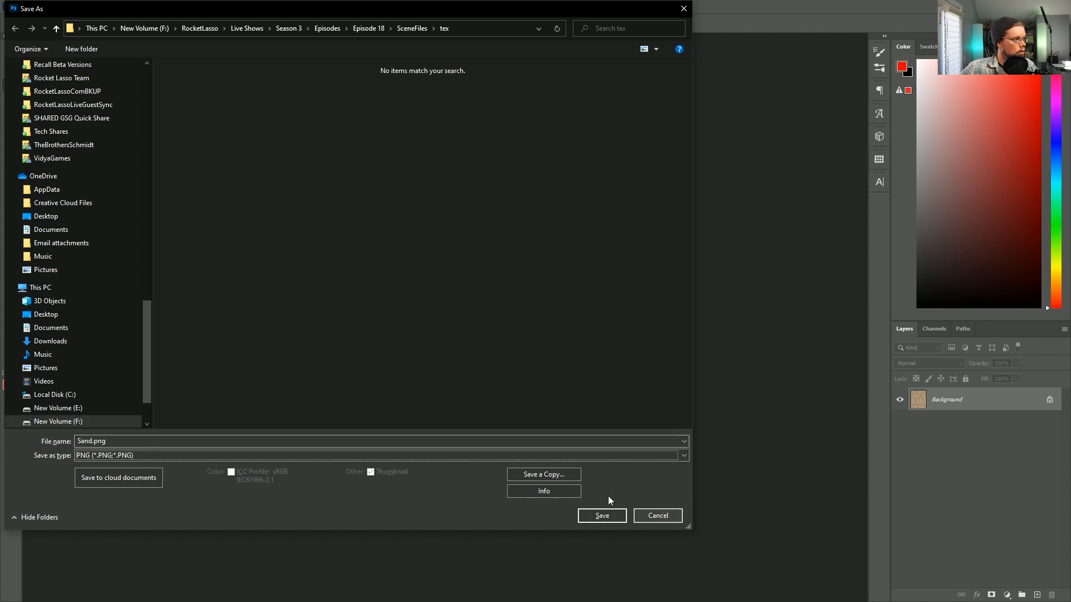
{"action": "left_click", "coordinate": [601, 515]}
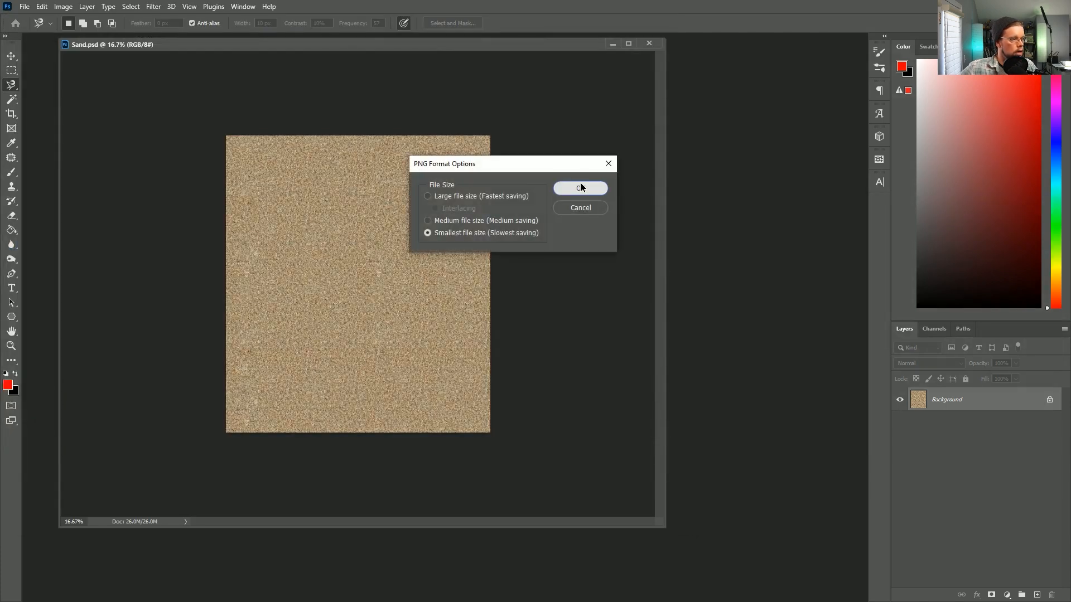
{"action": "left_click", "coordinate": [580, 186]}
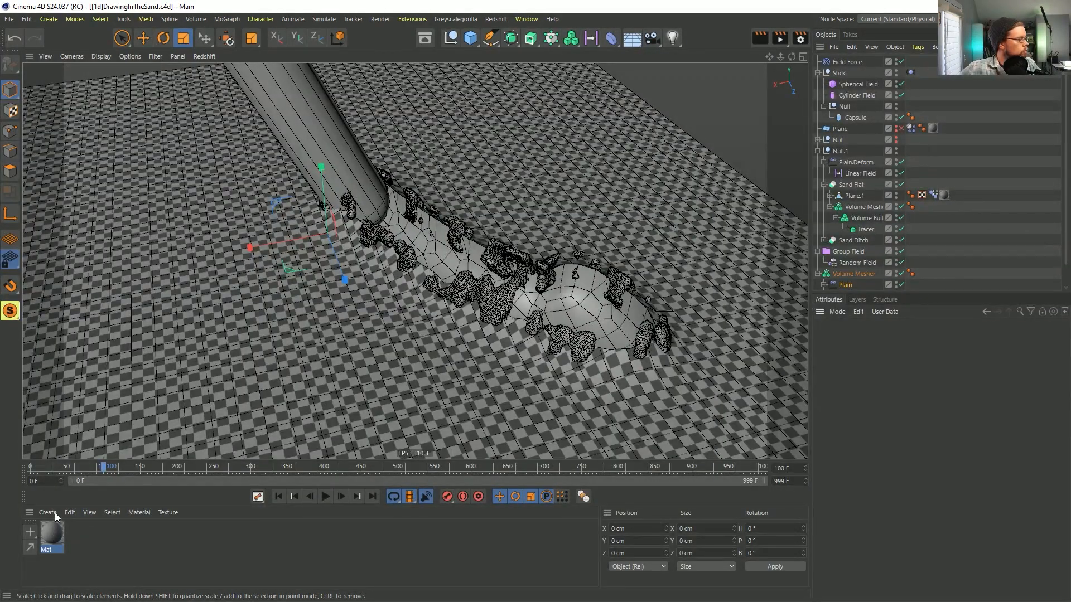
{"action": "left_click", "coordinate": [55, 513]}
{"action": "mouse_move", "coordinate": [89, 394]}
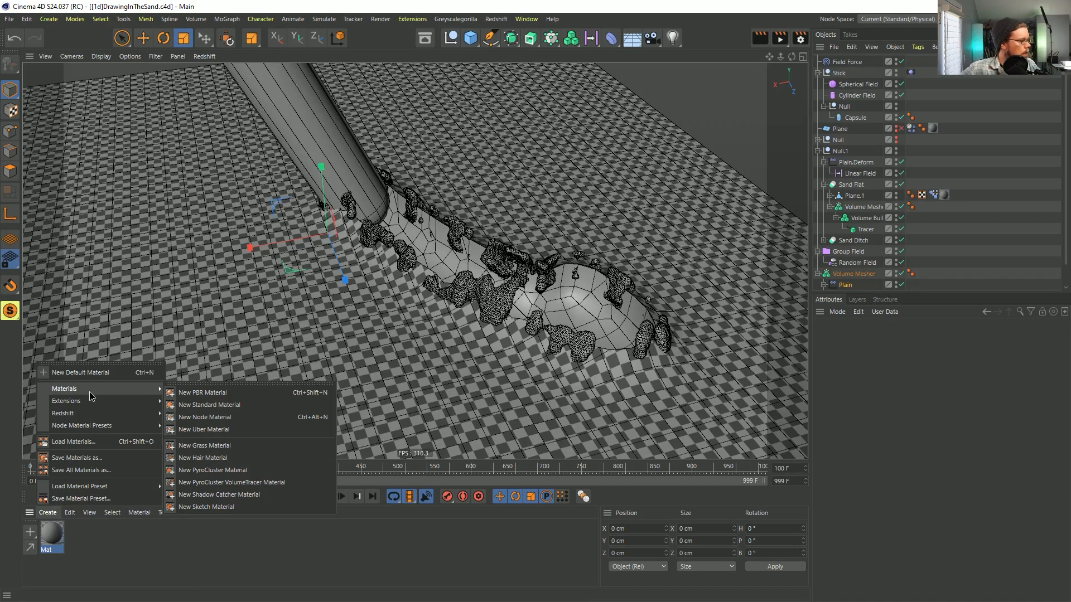
{"action": "key", "text": "Escape"}
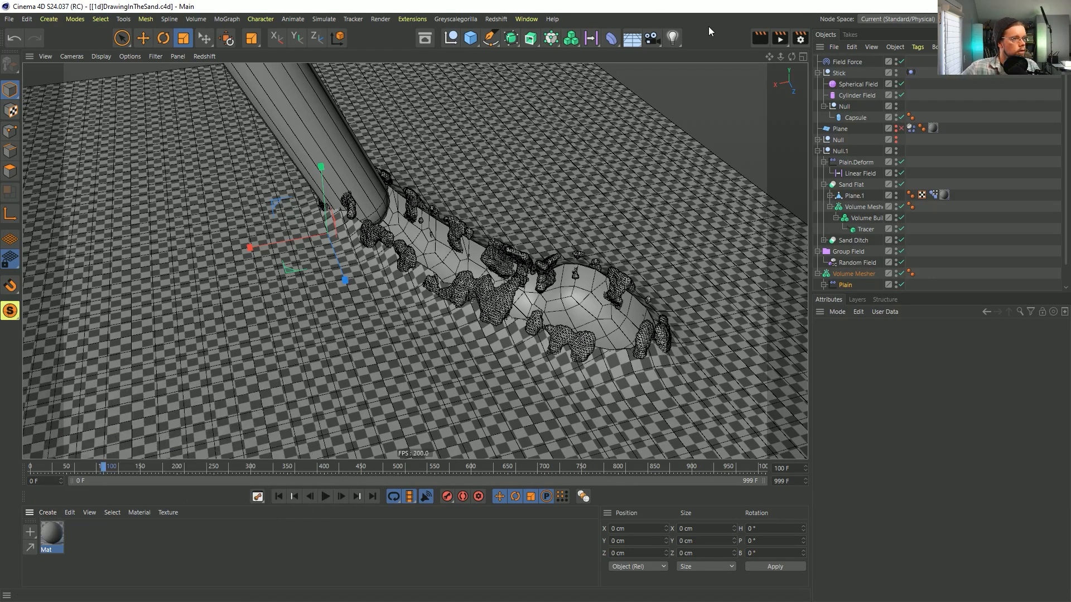
In Cinema 4D, save the scene as a new version named [1e_RS]DrawingInTheSand.c4d in the SceneFiles folder.
{"action": "key", "text": "ctrl+shift+s"}
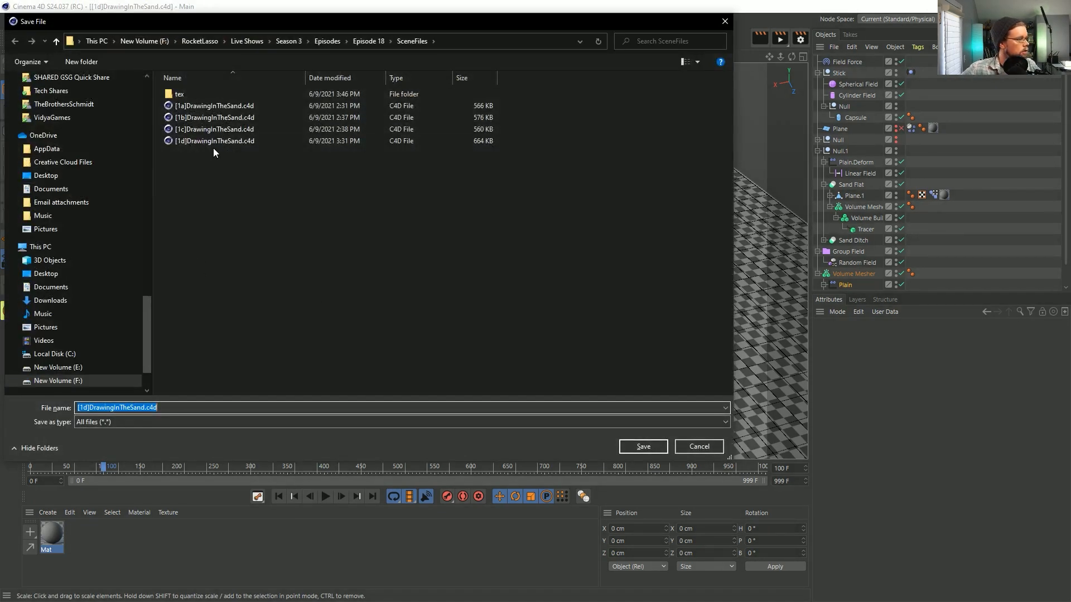
{"action": "left_click", "coordinate": [82, 408]}
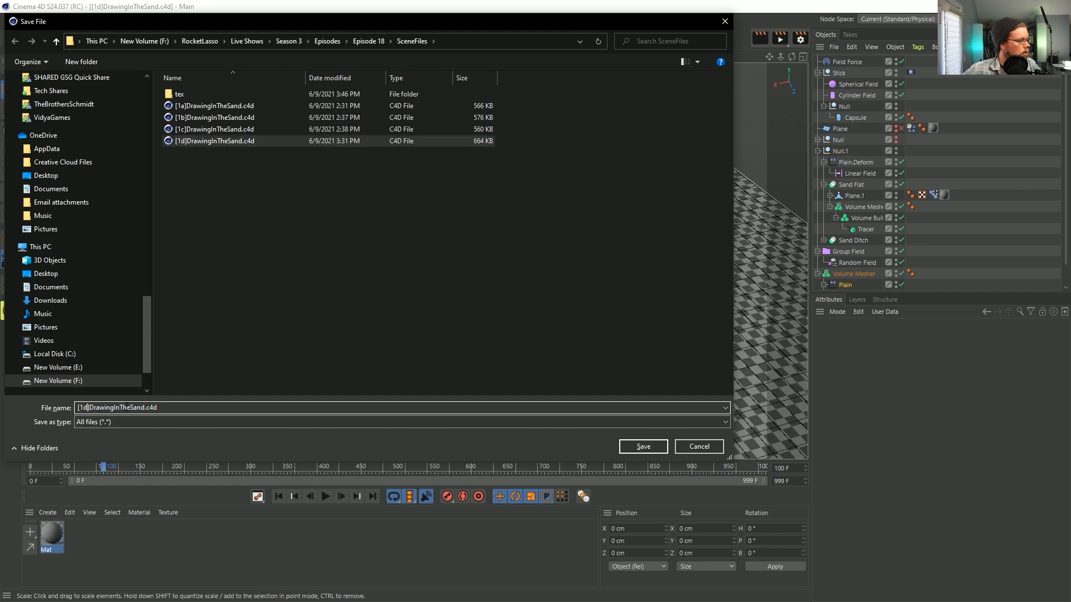
{"action": "key", "text": "BackSpace"}
{"action": "type", "text": "e_RS"}
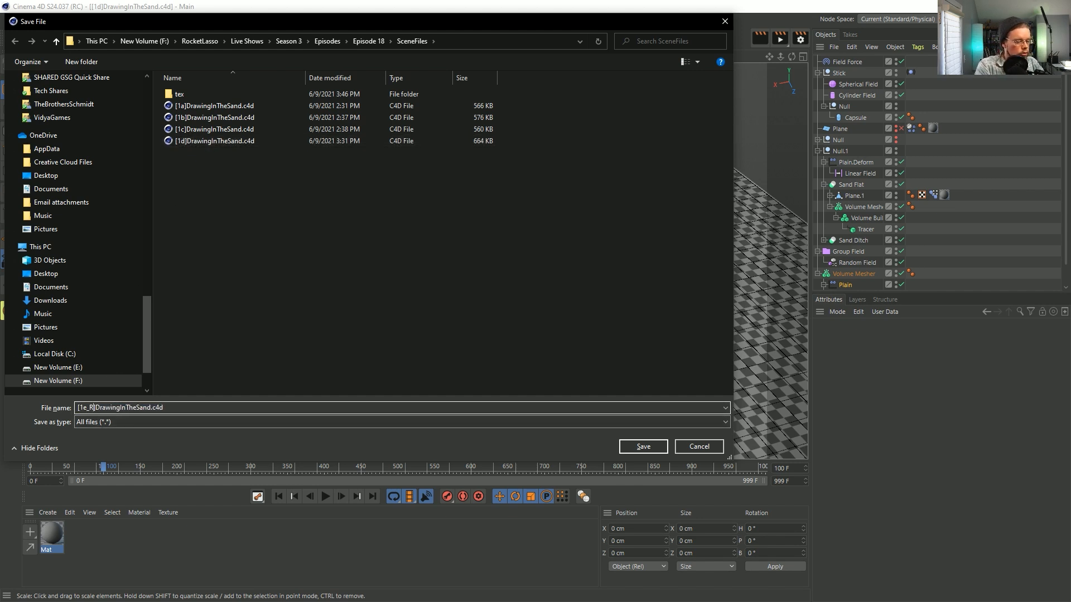
{"action": "left_click", "coordinate": [641, 447]}
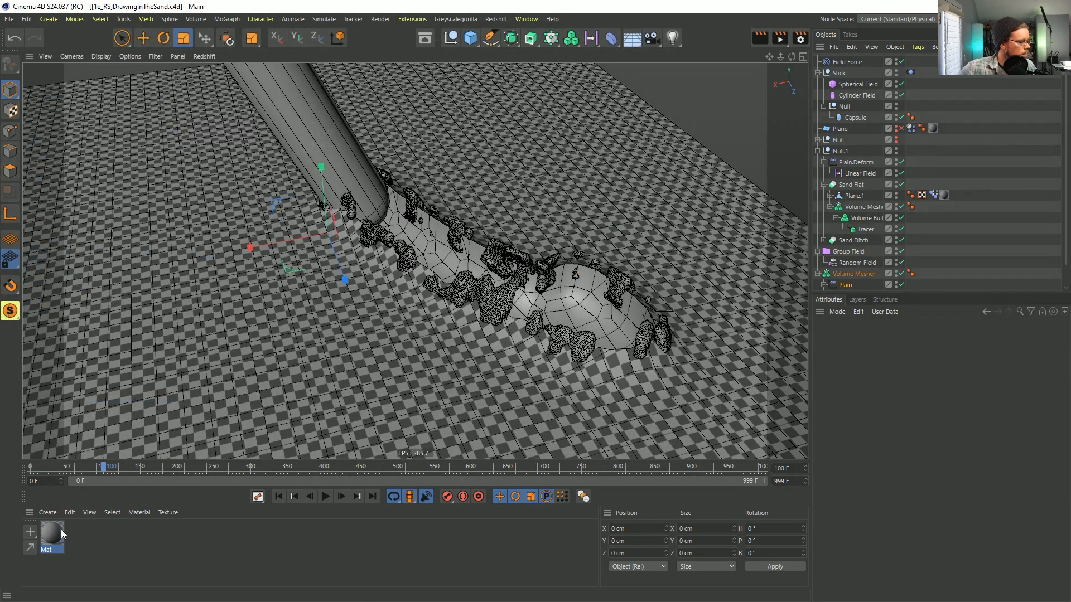
Create a new Redshift material and open its shader graph over the viewport.
{"action": "left_click", "coordinate": [48, 513]}
{"action": "mouse_move", "coordinate": [68, 390]}
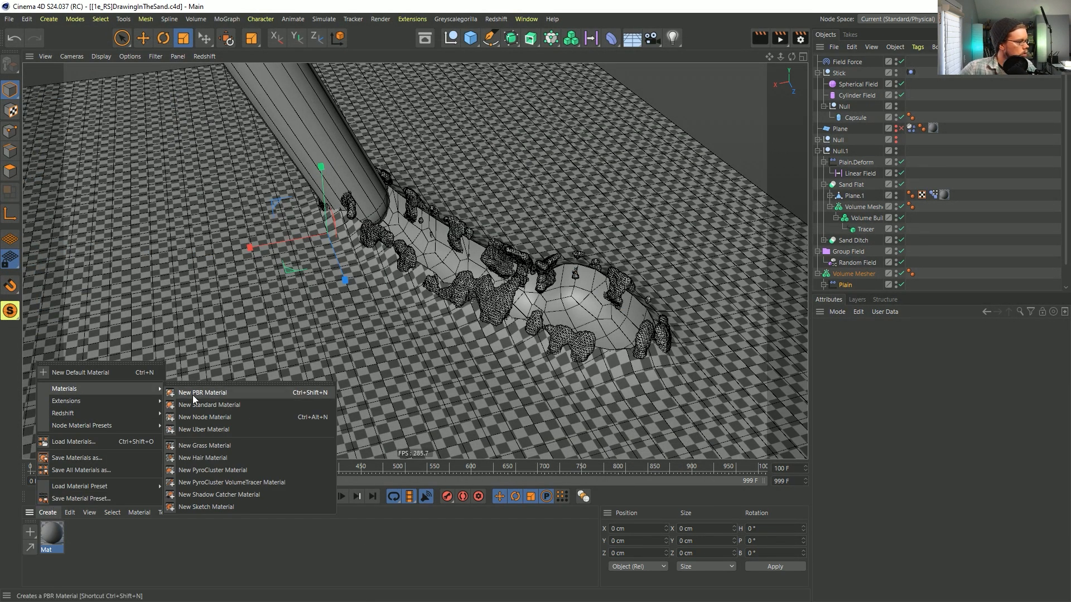
{"action": "mouse_move", "coordinate": [95, 416]}
{"action": "mouse_move", "coordinate": [179, 413]}
{"action": "left_click", "coordinate": [224, 415]}
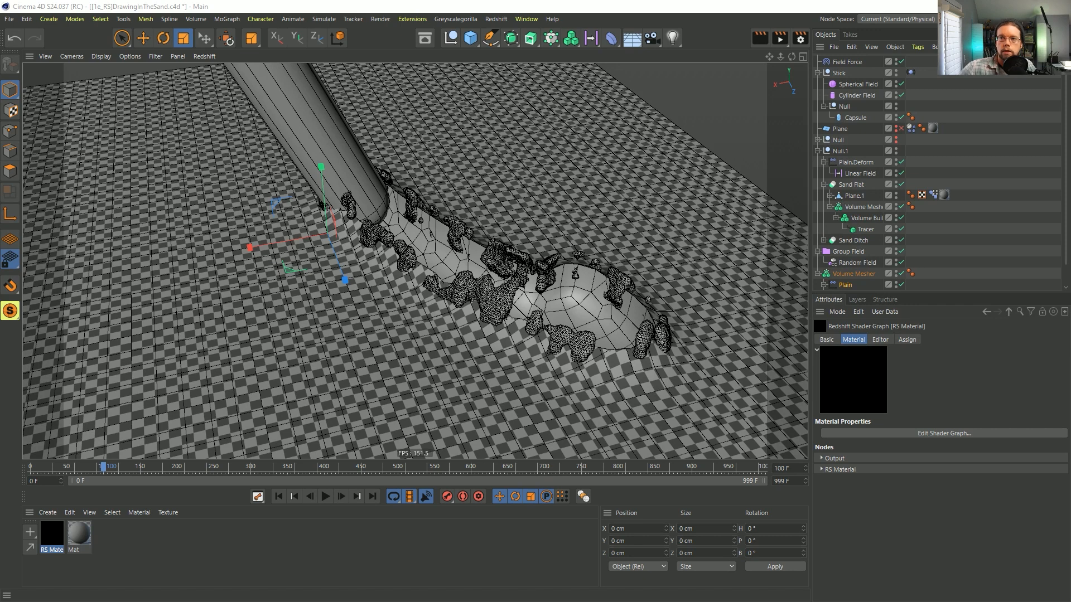
{"action": "left_click_drag", "start_coordinate": [498, 208], "coordinate": [377, 112]}
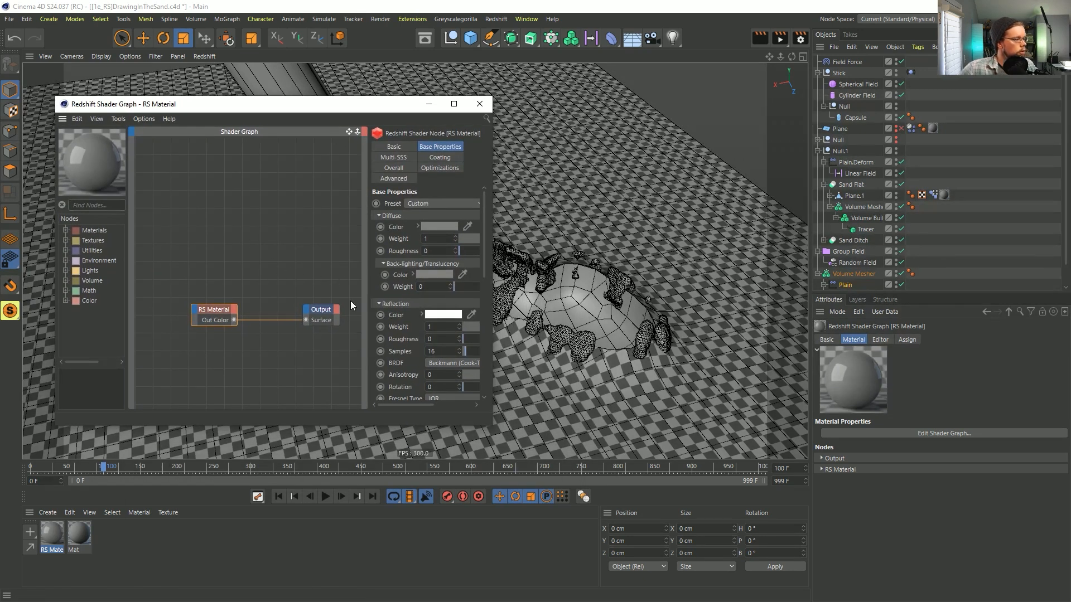
Add a Texture node to the shader graph, widen the graph window and show the node's General image settings.
{"action": "left_click_drag", "start_coordinate": [216, 335], "coordinate": [218, 334]}
{"action": "left_click", "coordinate": [206, 232]}
{"action": "left_click", "coordinate": [98, 205]}
{"action": "type", "text": "tex"}
{"action": "left_click_drag", "start_coordinate": [100, 240], "coordinate": [204, 222]}
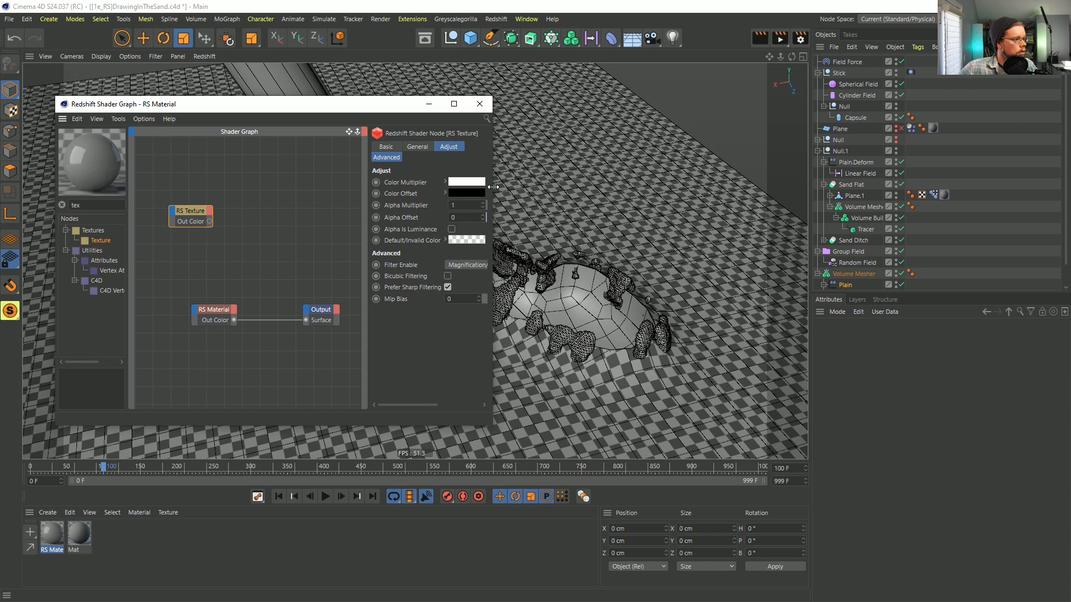
{"action": "left_click_drag", "start_coordinate": [491, 189], "coordinate": [677, 216]}
{"action": "left_click", "coordinate": [551, 147]}
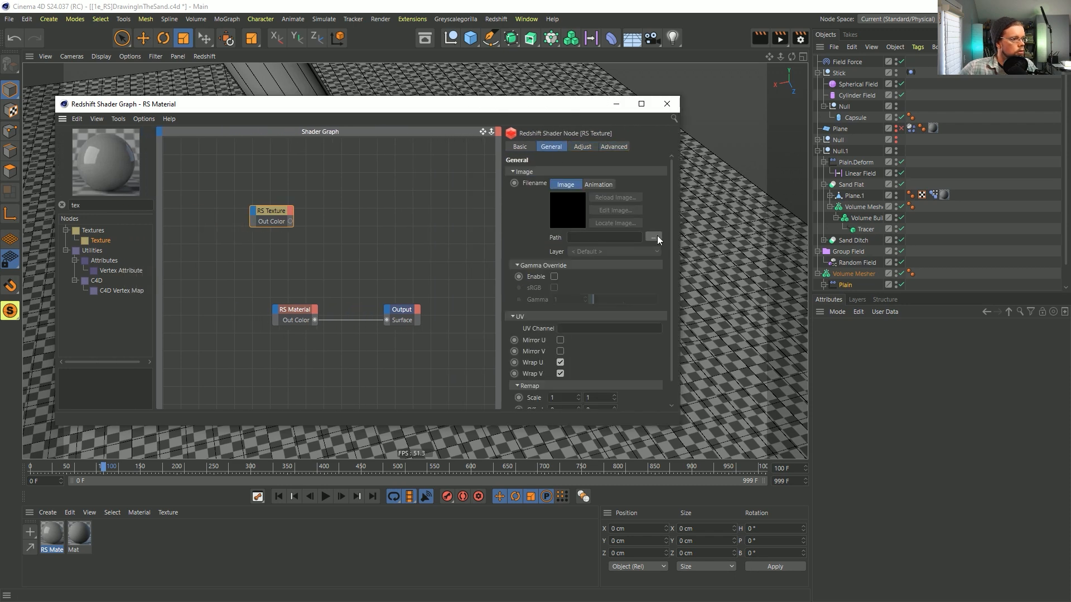
Load Sand.png from the tex folder in Episode 18's SceneFiles as the Texture node's image.
{"action": "left_click", "coordinate": [653, 237]}
{"action": "left_click", "coordinate": [286, 142]}
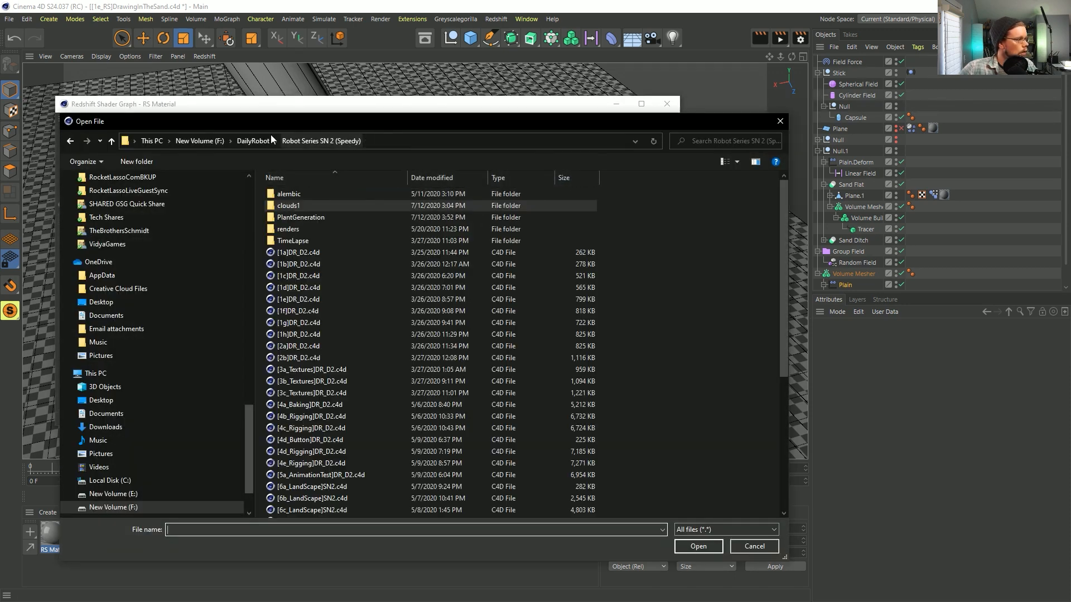
{"action": "left_click_drag", "start_coordinate": [252, 440], "coordinate": [247, 170]}
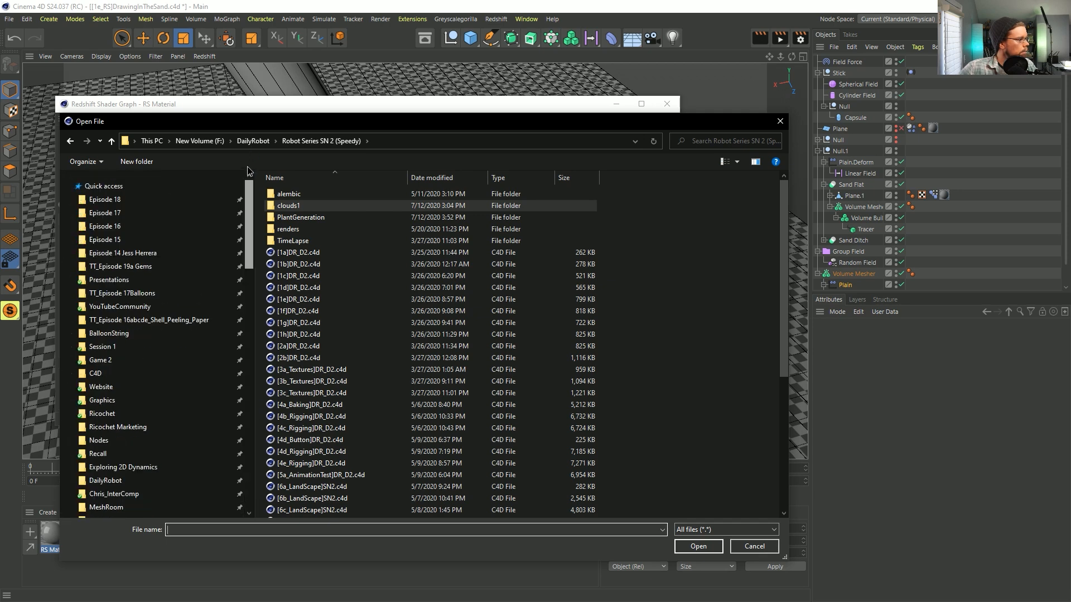
{"action": "left_click", "coordinate": [104, 199]}
{"action": "double_click", "coordinate": [311, 241]}
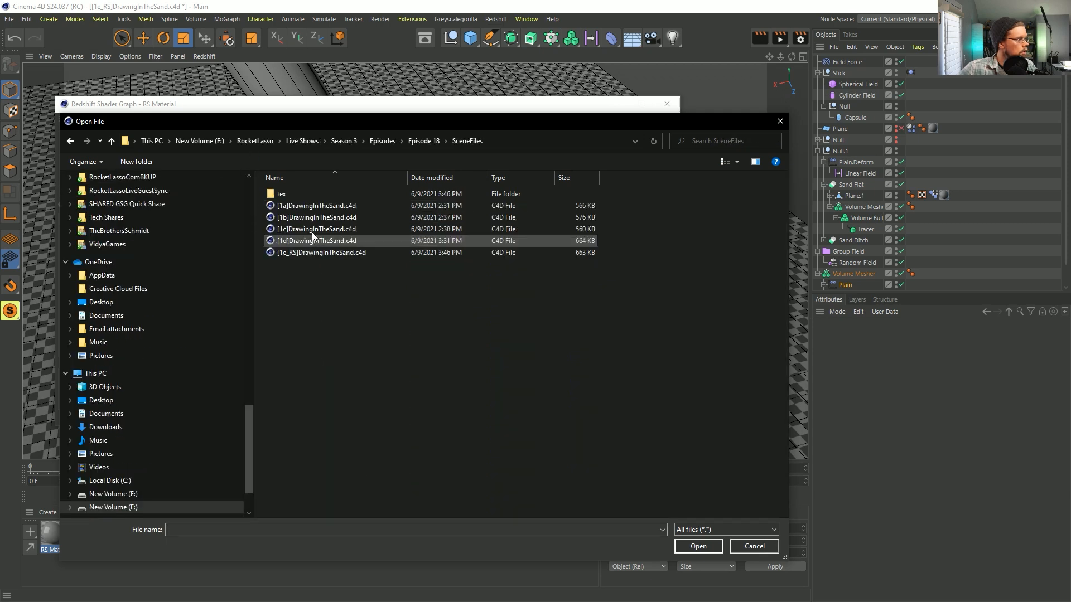
{"action": "double_click", "coordinate": [287, 194]}
{"action": "left_click", "coordinate": [304, 206]}
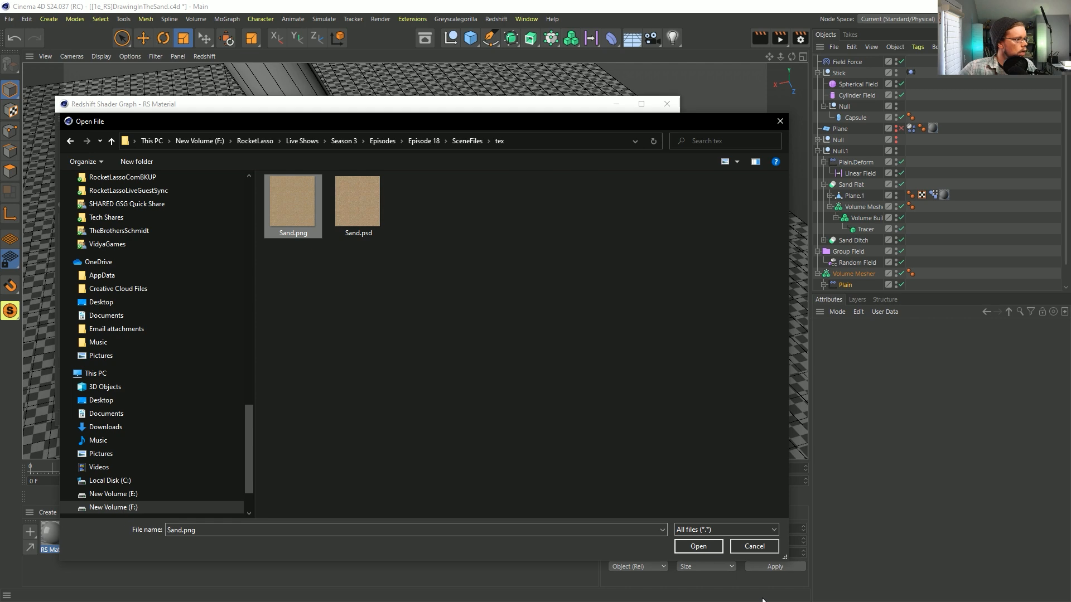
{"action": "left_click", "coordinate": [698, 546]}
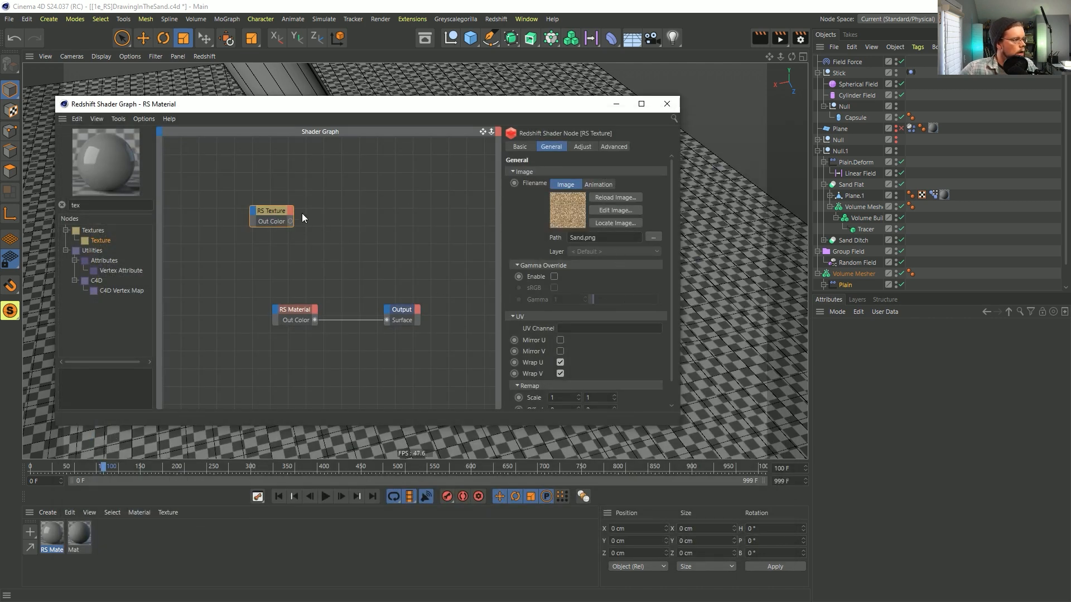
Connect the sand Texture node's Out Color to the RS Material's Diffuse Color input.
{"action": "left_click_drag", "start_coordinate": [290, 221], "coordinate": [279, 316]}
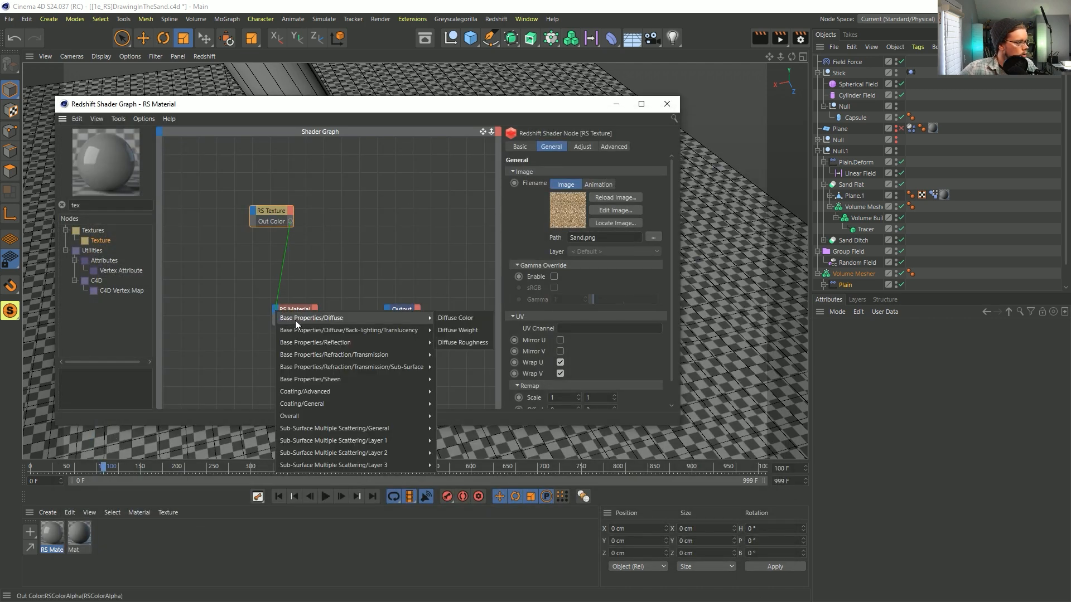
{"action": "left_click", "coordinate": [454, 316]}
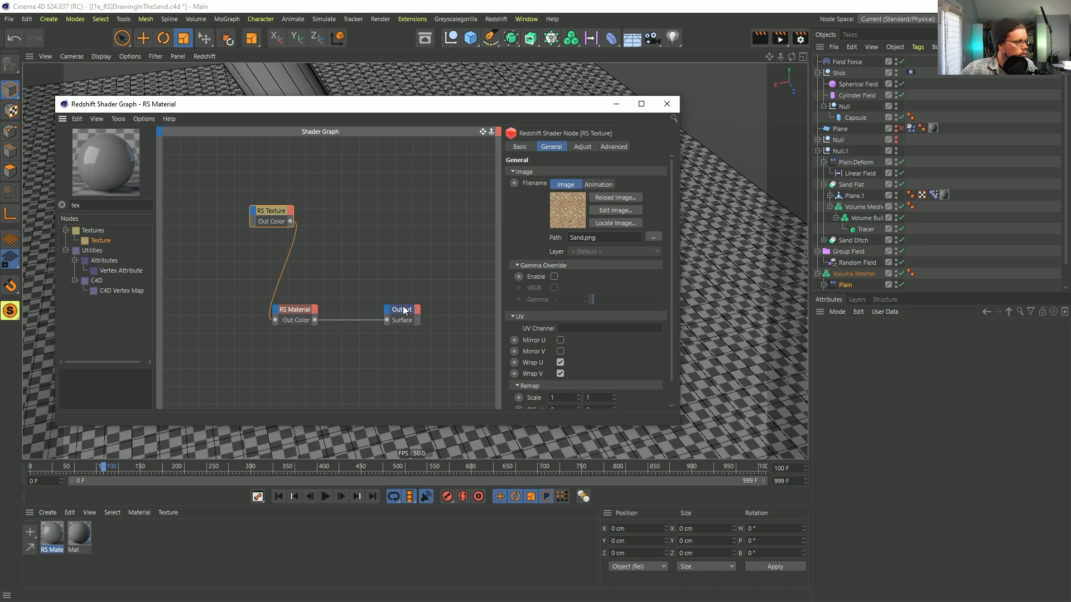
{"action": "left_click", "coordinate": [301, 308]}
Duplicate the sand Texture node, add a Bump Map node and connect the duplicate to its texture Input.
{"action": "left_click_drag", "start_coordinate": [272, 223], "coordinate": [191, 357]}
{"action": "double_click", "coordinate": [108, 206]}
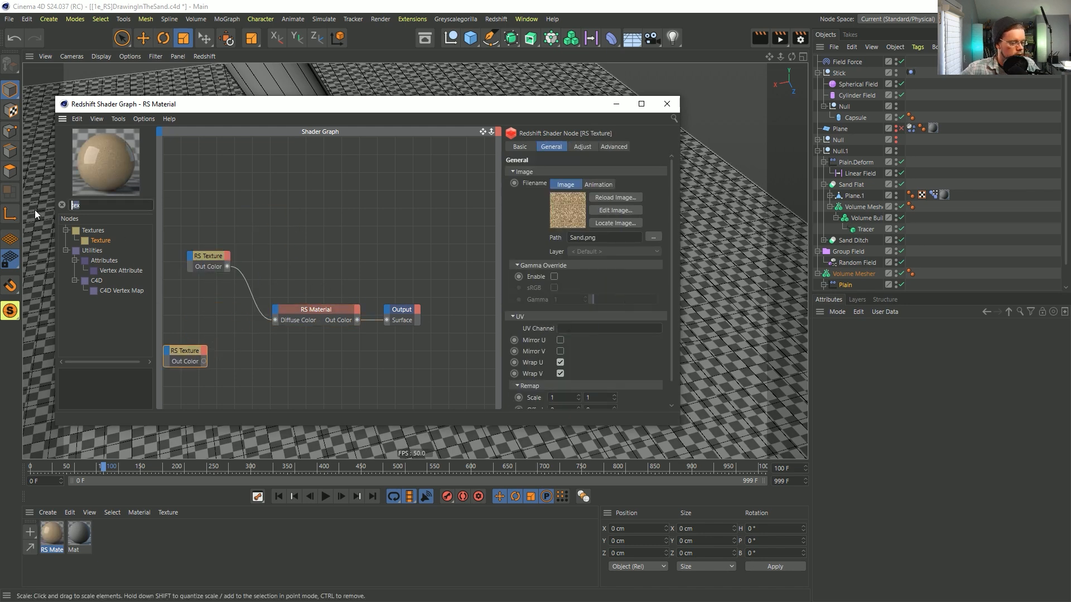
{"action": "type", "text": "bump"}
{"action": "left_click_drag", "start_coordinate": [122, 258], "coordinate": [237, 365]}
{"action": "mouse_move", "coordinate": [248, 378]}
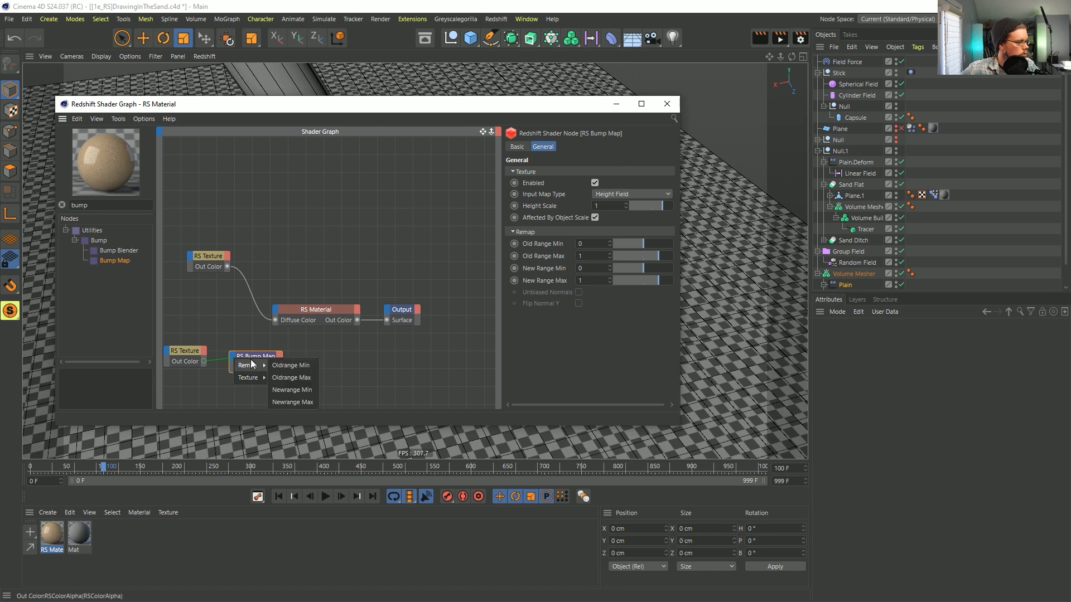
{"action": "left_click", "coordinate": [280, 379]}
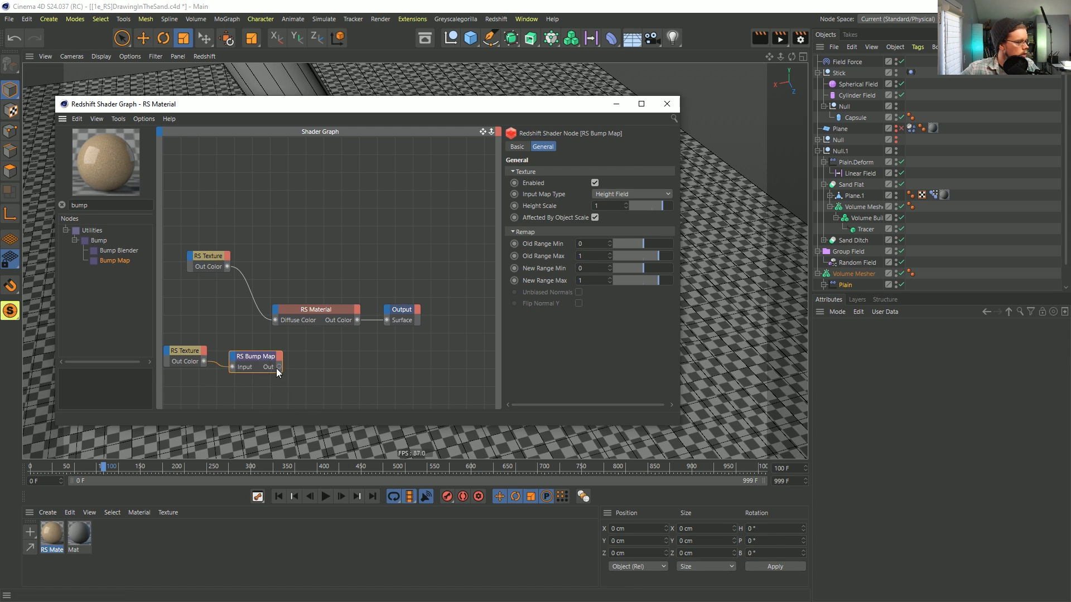
Connect the Bump Map's output to the RS Material's overall Bump Input.
{"action": "left_click_drag", "start_coordinate": [280, 367], "coordinate": [276, 313]}
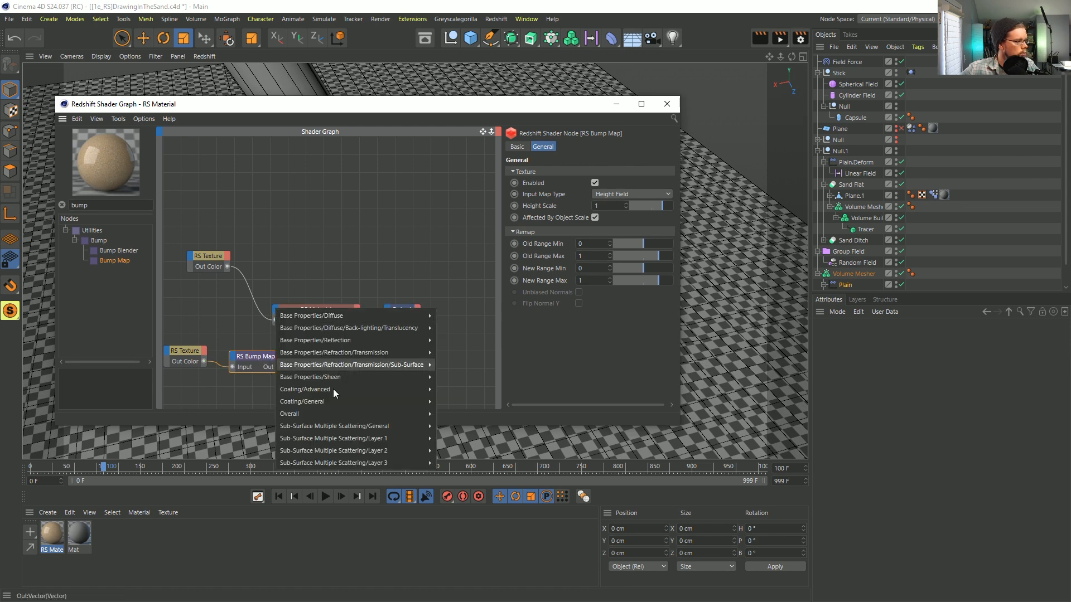
{"action": "mouse_move", "coordinate": [320, 414]}
{"action": "left_click", "coordinate": [471, 450]}
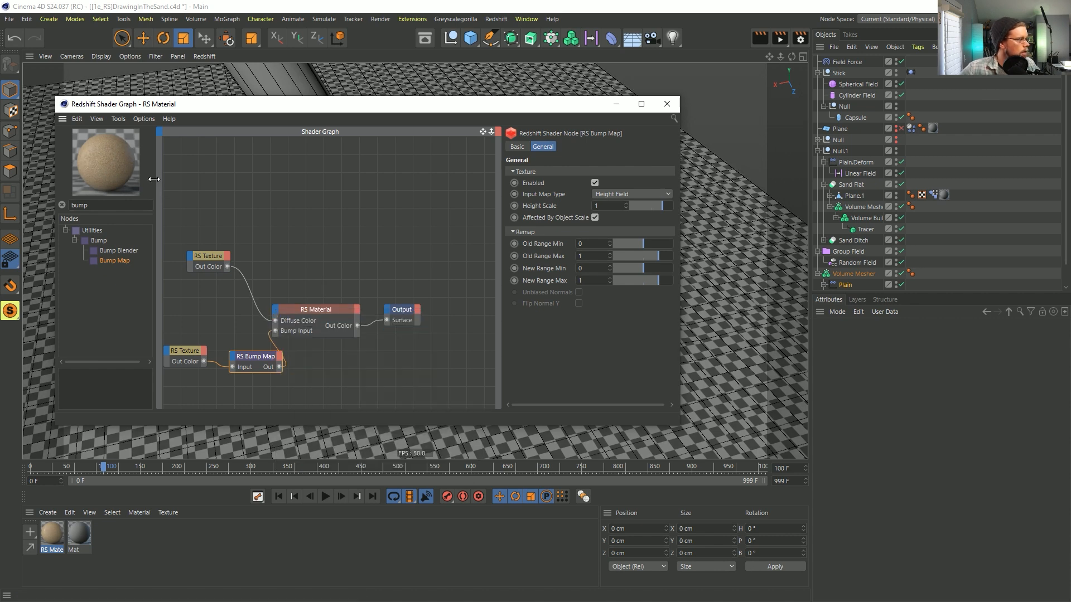
Reposition the RS Material and Output nodes away from the texture nodes and close the shader graph.
{"action": "left_click_drag", "start_coordinate": [314, 288], "coordinate": [427, 334]}
{"action": "left_click_drag", "start_coordinate": [349, 316], "coordinate": [387, 266]}
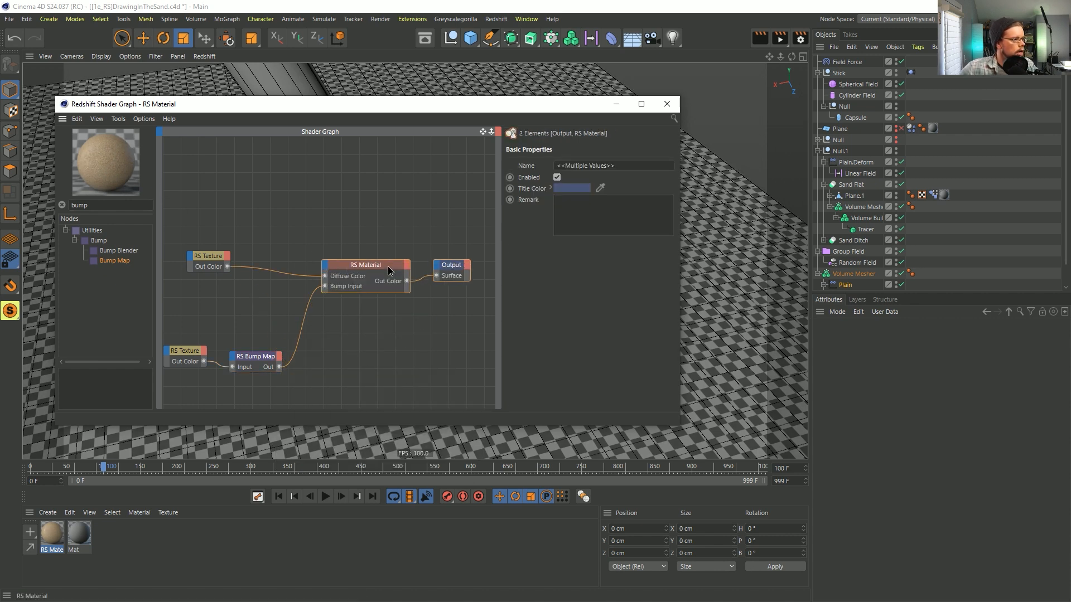
{"action": "left_click", "coordinate": [367, 283]}
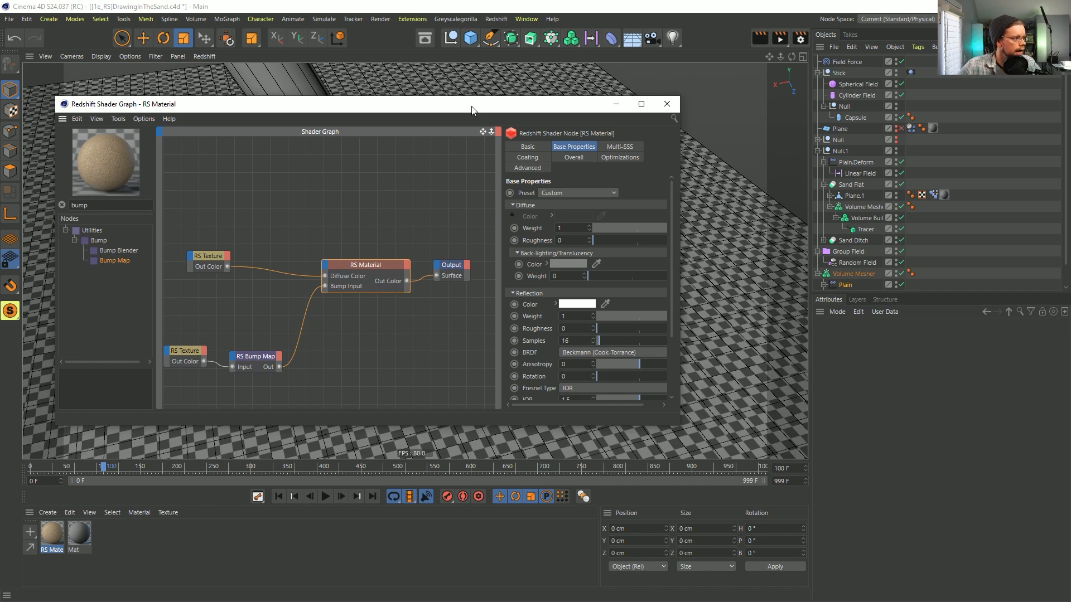
{"action": "left_click", "coordinate": [666, 104]}
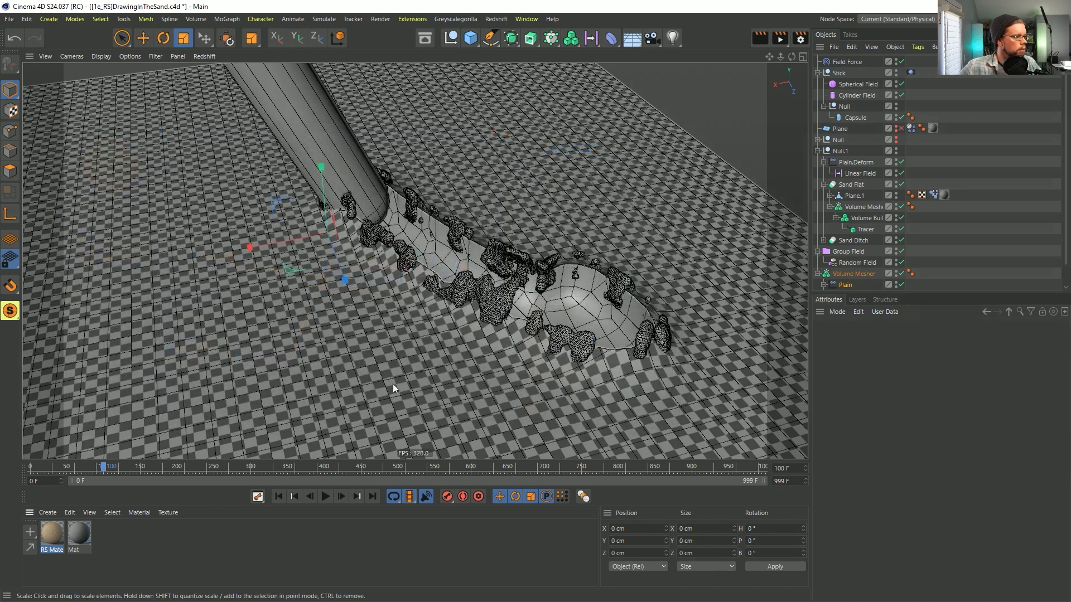
Apply the sand RS Material to Plane.1 under Sand Flat and show the material tag's tiling properties.
{"action": "left_click_drag", "start_coordinate": [62, 537], "coordinate": [855, 196]}
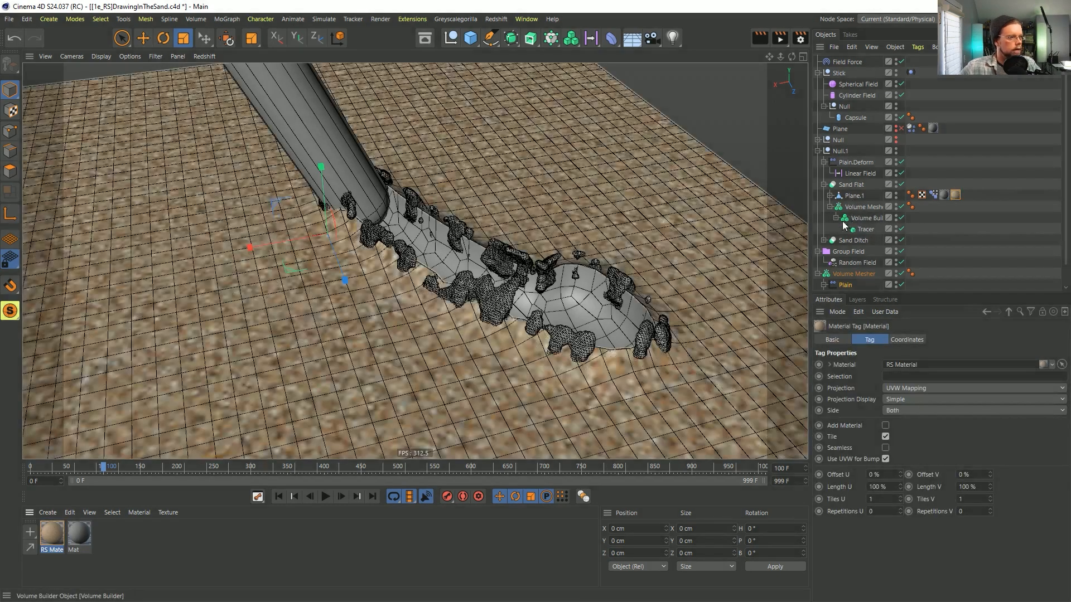
{"action": "left_click", "coordinate": [912, 339]}
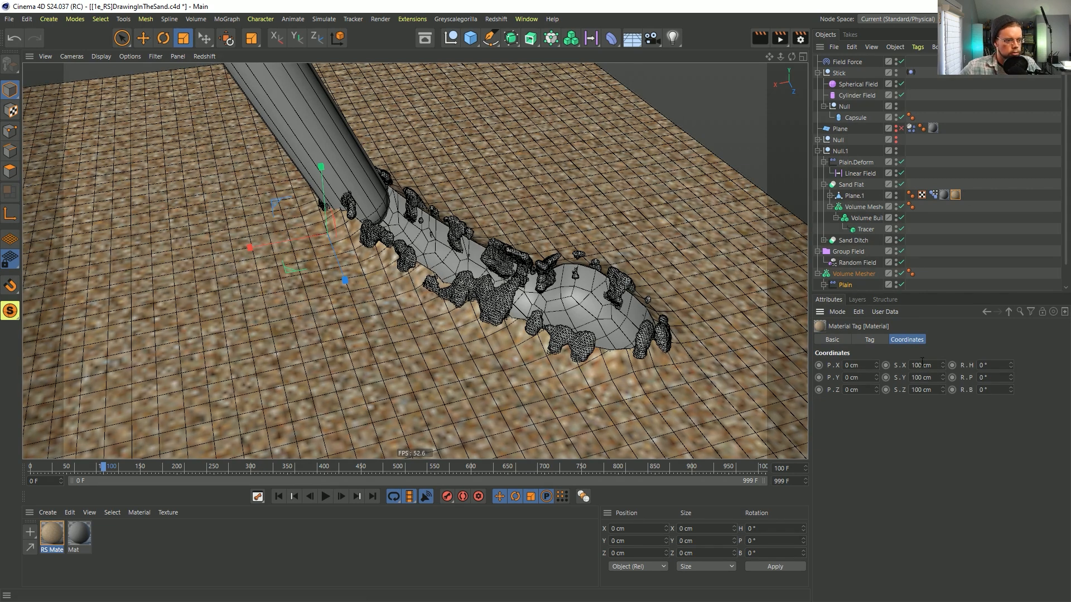
{"action": "left_click", "coordinate": [876, 340]}
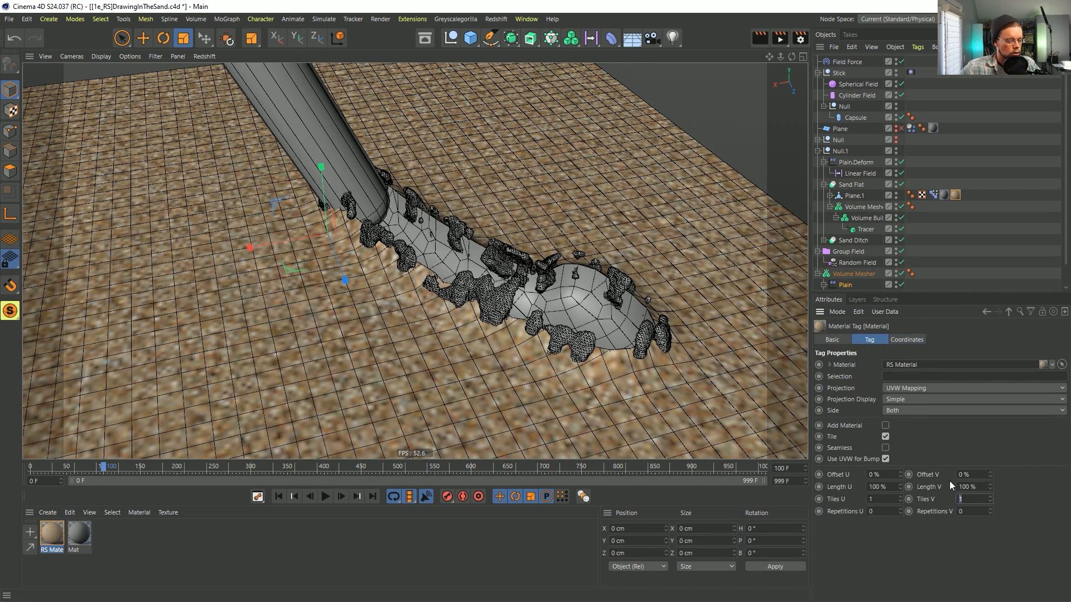
Try Tiles U and Tiles V values of 3 and 4 on Plane.1's sand material tag.
{"action": "type", "text": "3"}
{"action": "key", "text": "Return"}
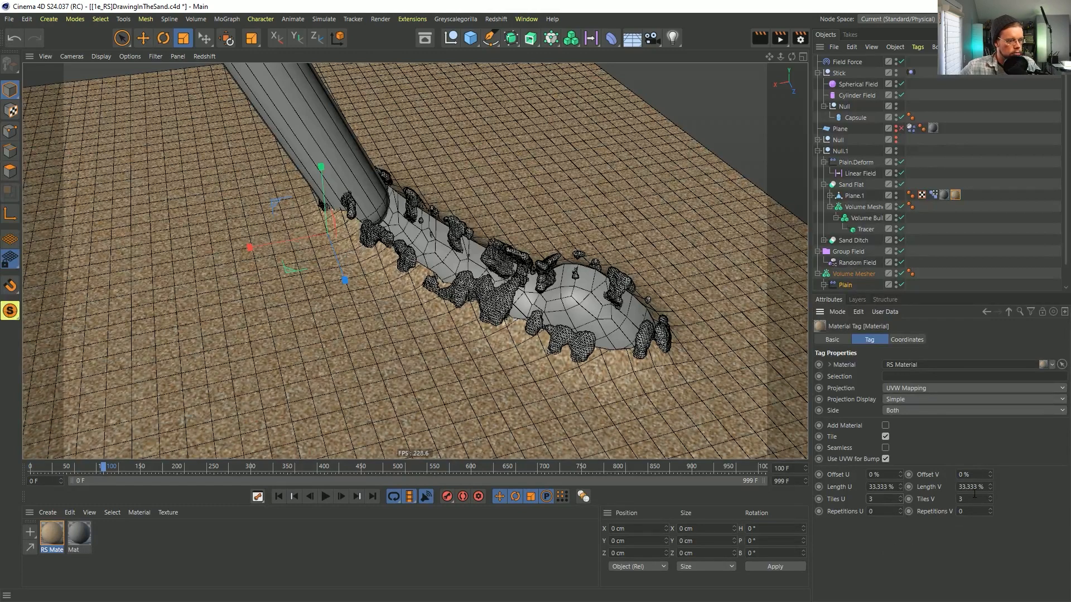
{"action": "key", "text": "Return"}
{"action": "double_click", "coordinate": [881, 499]}
{"action": "type", "text": "4"}
{"action": "key", "text": "Return"}
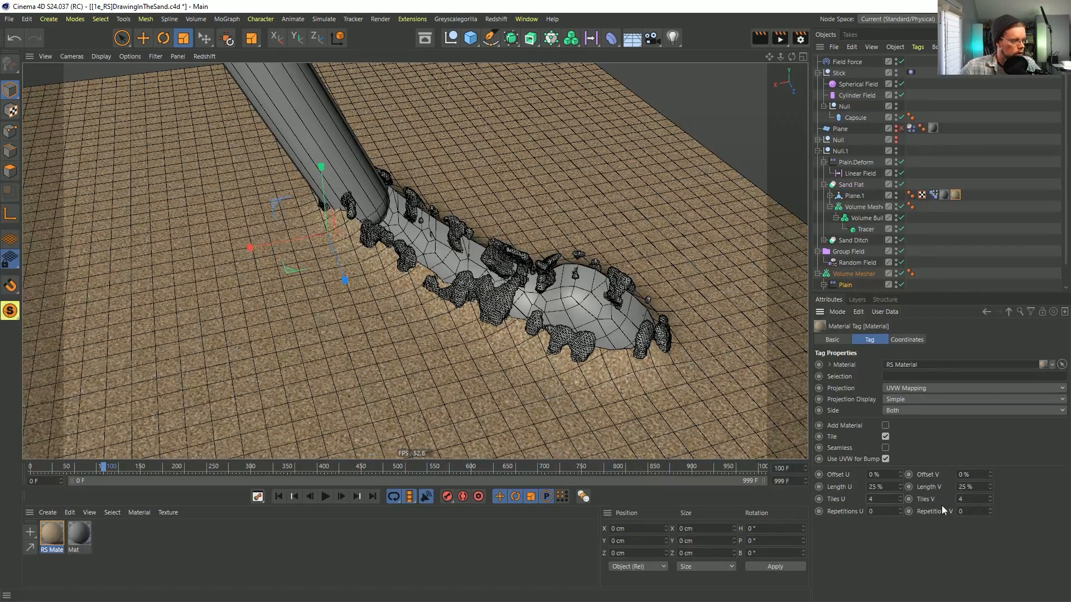
Set Tiles U and Tiles V of Plane.1's sand material tag to 5.
{"action": "left_click_drag", "start_coordinate": [974, 499], "coordinate": [849, 499]}
{"action": "type", "text": "5"}
{"action": "key", "text": "Return"}
{"action": "type", "text": "5"}
{"action": "key", "text": "Return"}
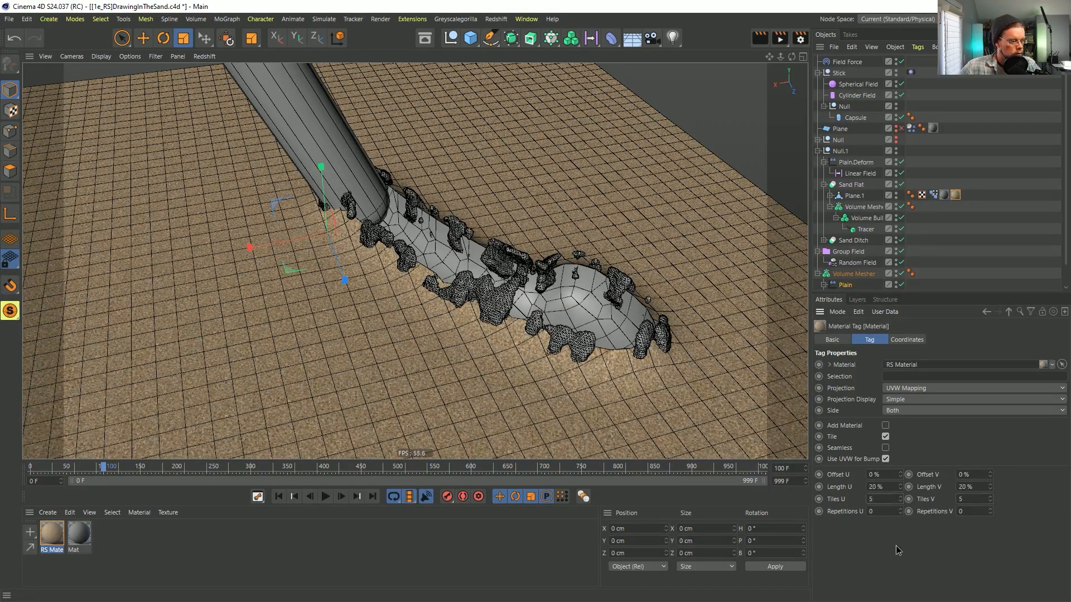
Add a Redshift Dome Light to the scene.
{"action": "left_click_drag", "start_coordinate": [437, 345], "coordinate": [415, 338], "text": "alt"}
{"action": "left_click", "coordinate": [527, 19]}
{"action": "mouse_move", "coordinate": [544, 21]}
{"action": "mouse_move", "coordinate": [496, 19]}
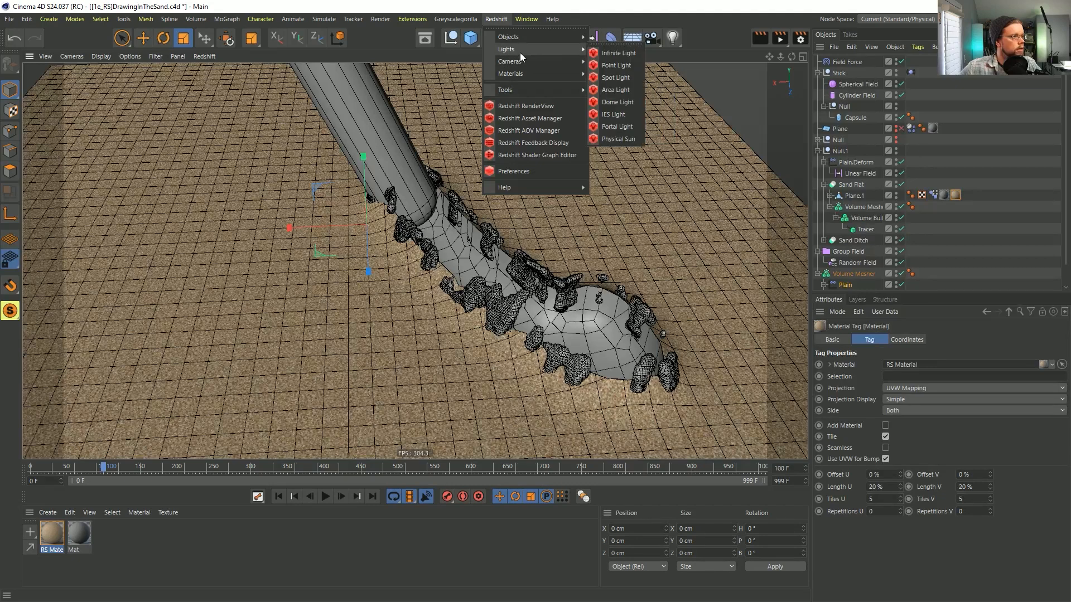
{"action": "mouse_move", "coordinate": [516, 33]}
{"action": "left_click", "coordinate": [632, 101]}
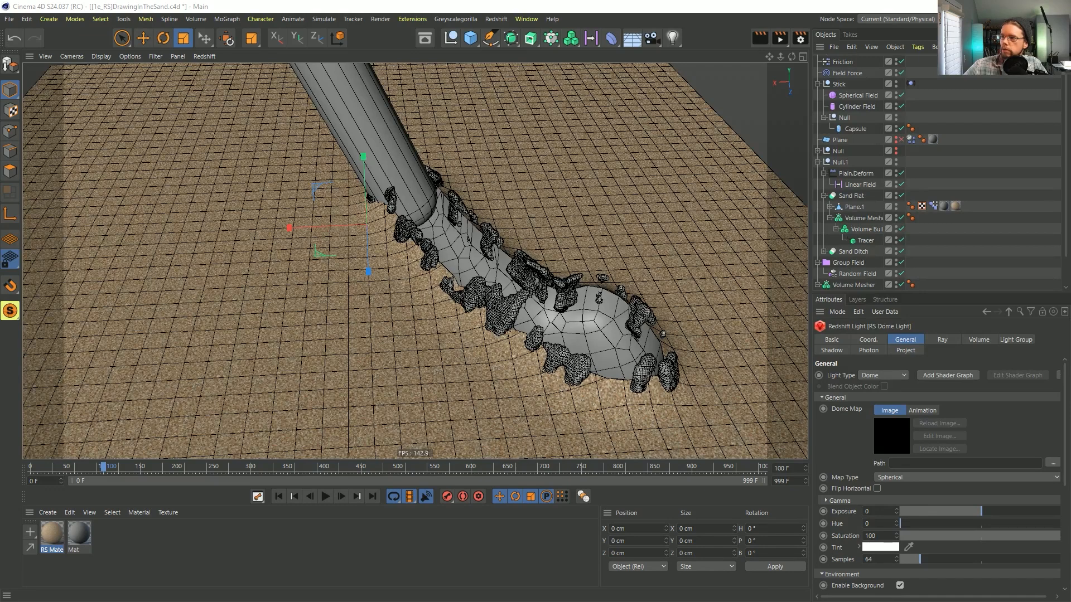
Switch to the Firefox browser, open the HDRI Haven page listing all HDRIs in a new tab, and maximize the window.
{"action": "key", "text": "alt+Tab"}
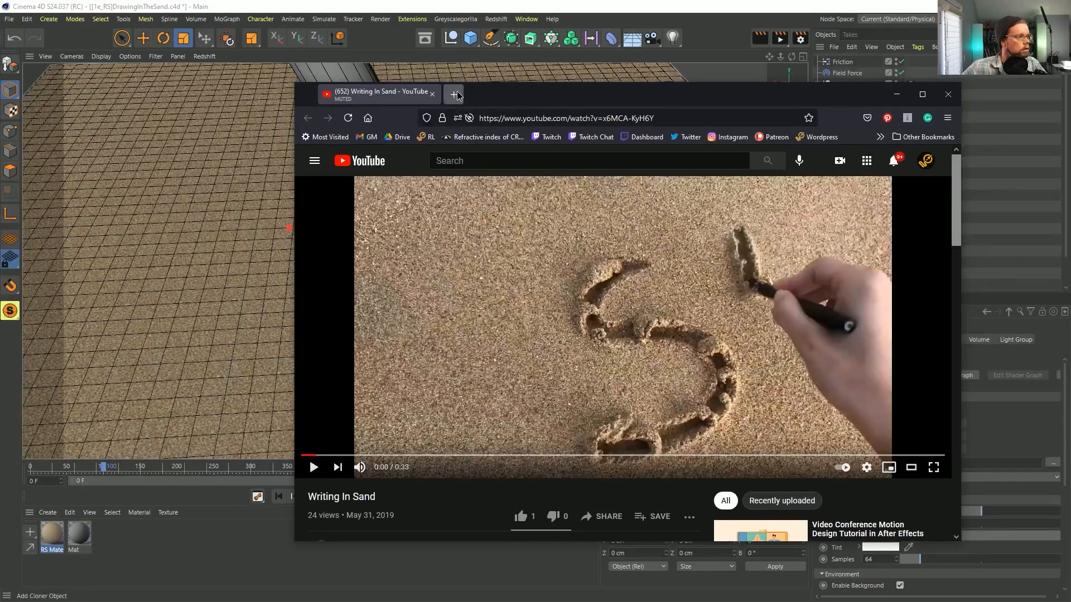
{"action": "key", "text": "ctrl+t"}
{"action": "left_click", "coordinate": [483, 118]}
{"action": "type", "text": "hdri"}
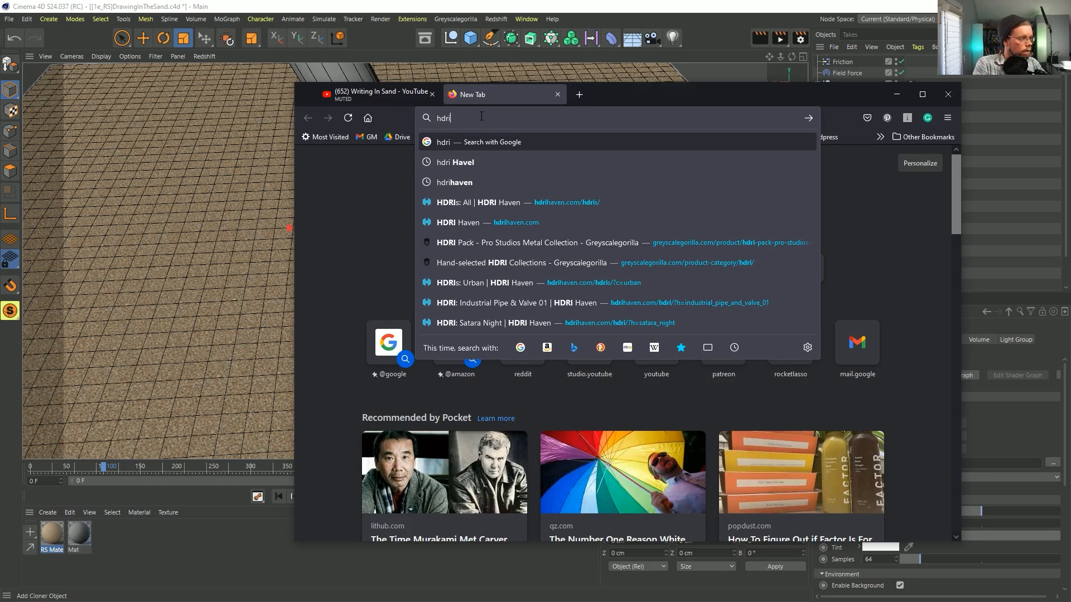
{"action": "key", "text": "Down"}
{"action": "key", "text": "Down"}
{"action": "key", "text": "Down"}
{"action": "key", "text": "Up"}
{"action": "key", "text": "Down"}
{"action": "key", "text": "Return"}
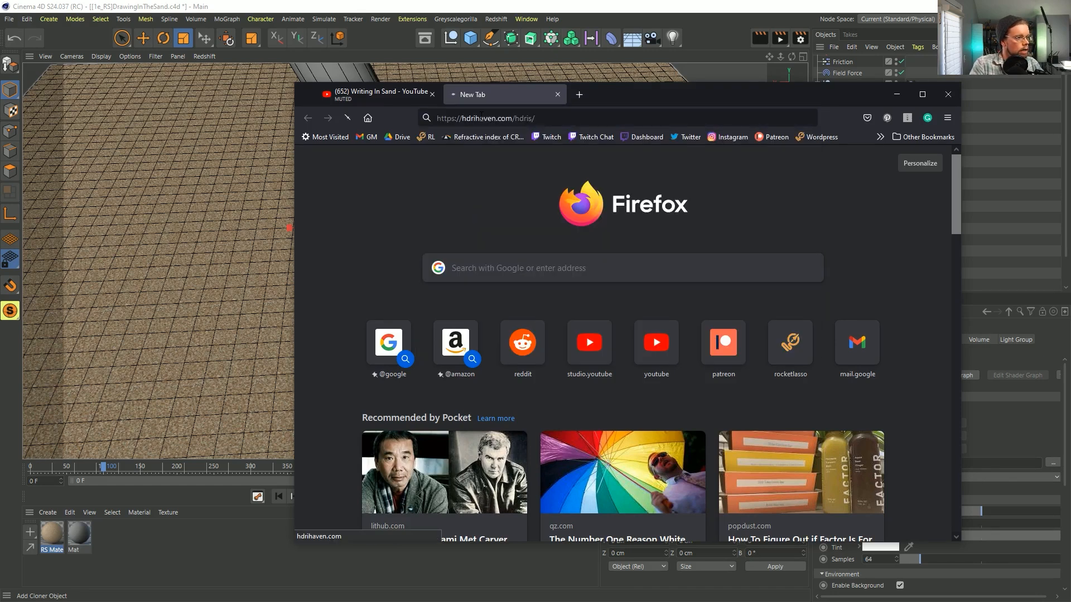
{"action": "double_click", "coordinate": [653, 92]}
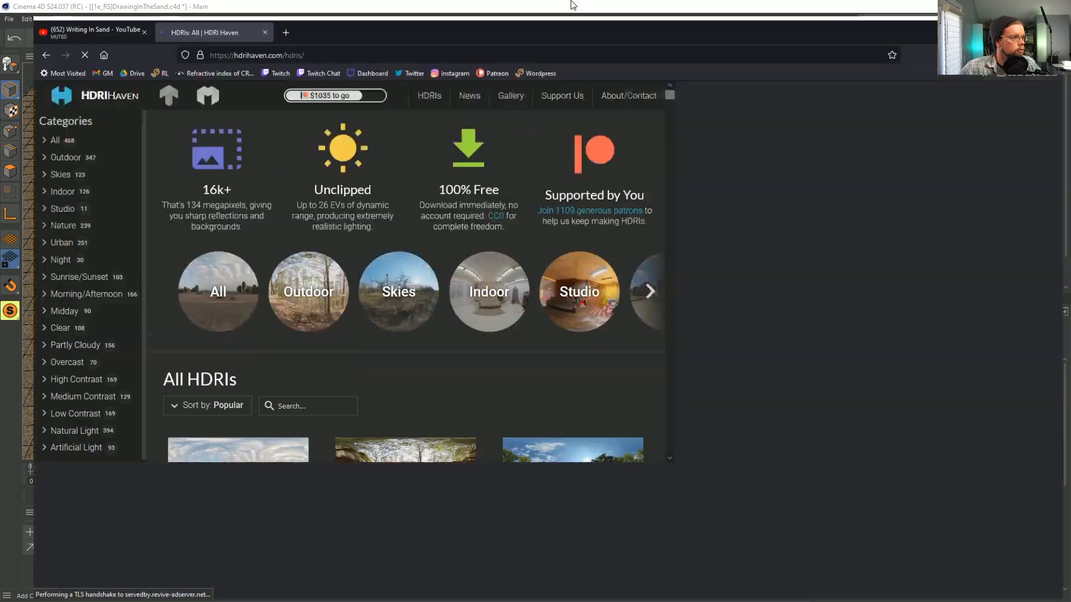
Browse the Skies category for a sunny beach environment and open the Spiaggia di Mondello HDRI page.
{"action": "scroll", "coordinate": [401, 279], "scroll_direction": "down", "scroll_amount": 5}
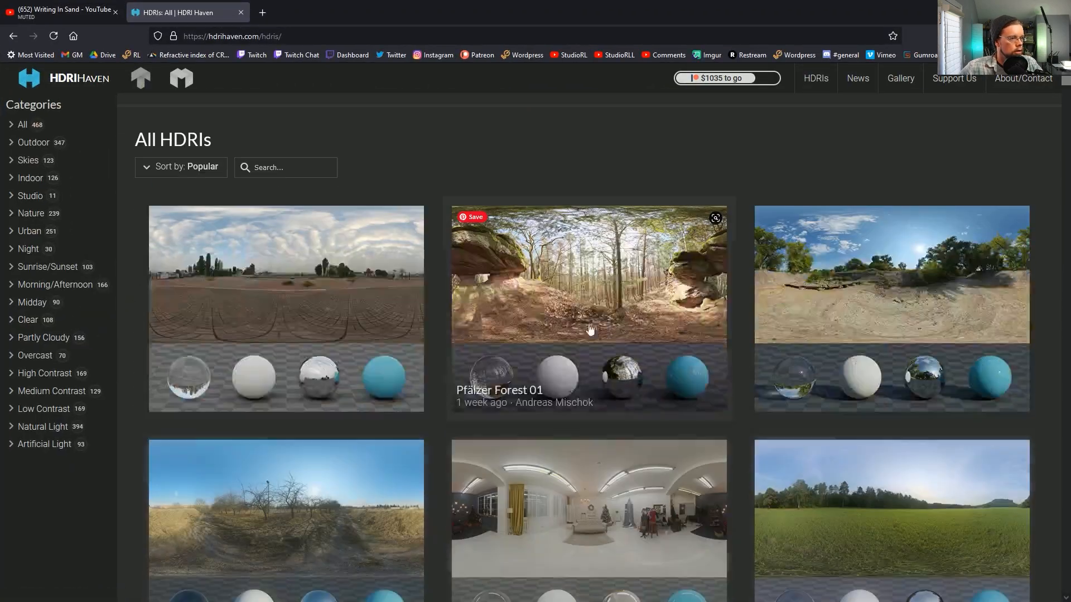
{"action": "scroll", "coordinate": [420, 267], "scroll_direction": "up", "scroll_amount": 4}
{"action": "left_click", "coordinate": [391, 234]}
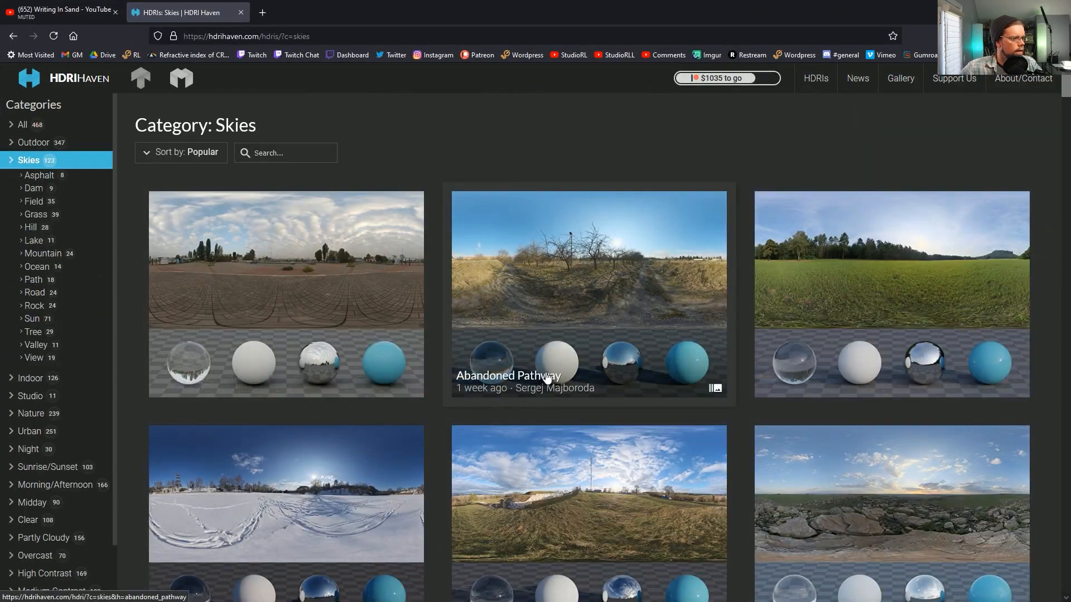
{"action": "scroll", "coordinate": [552, 371], "scroll_direction": "down", "scroll_amount": 4}
{"action": "scroll", "coordinate": [555, 370], "scroll_direction": "down", "scroll_amount": 5}
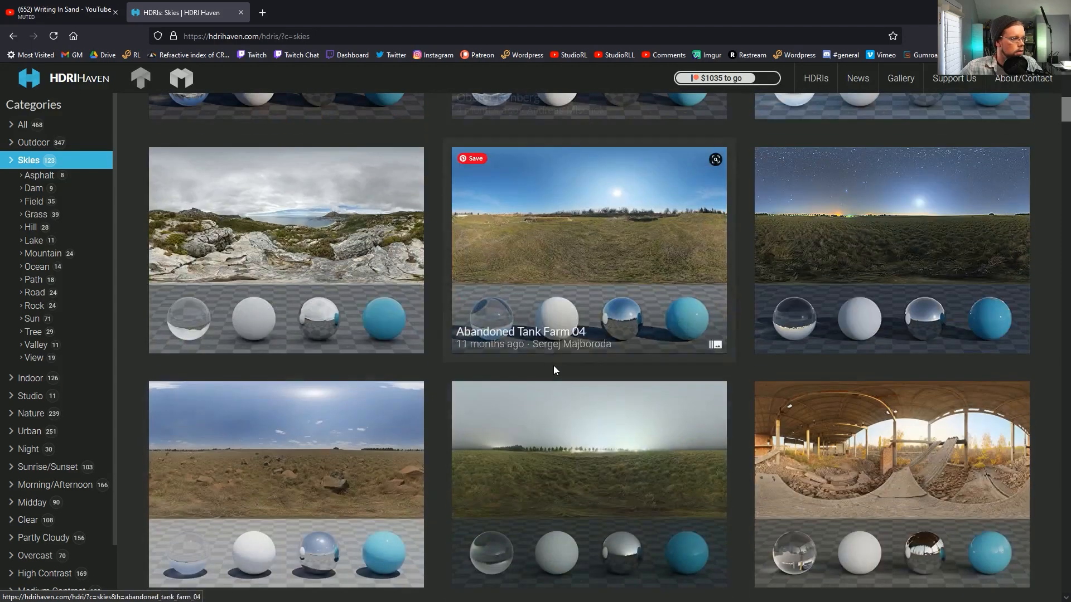
{"action": "scroll", "coordinate": [553, 366], "scroll_direction": "down", "scroll_amount": 4}
{"action": "scroll", "coordinate": [507, 383], "scroll_direction": "down", "scroll_amount": 5}
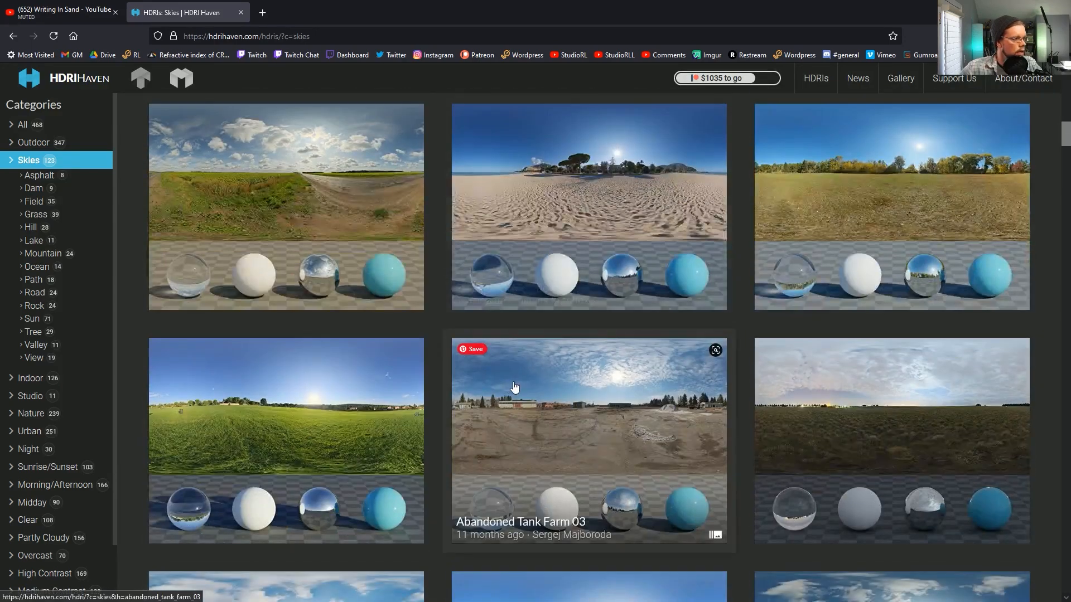
{"action": "left_click", "coordinate": [597, 217]}
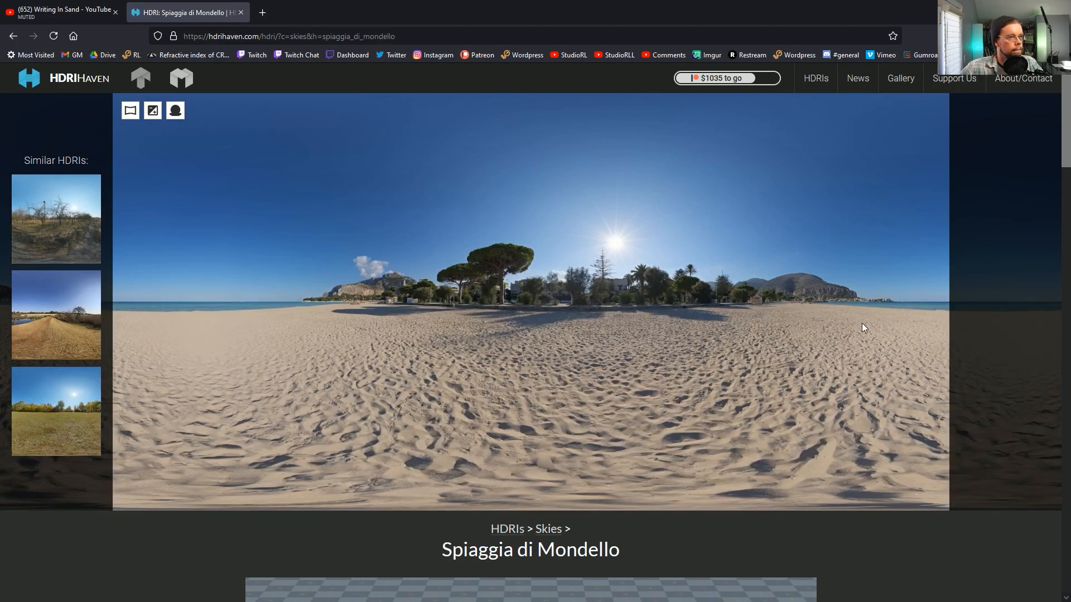
Download the 2k HDR version of Spiaggia di Mondello into the Episode 18 folder.
{"action": "scroll", "coordinate": [863, 323], "scroll_direction": "down", "scroll_amount": 10}
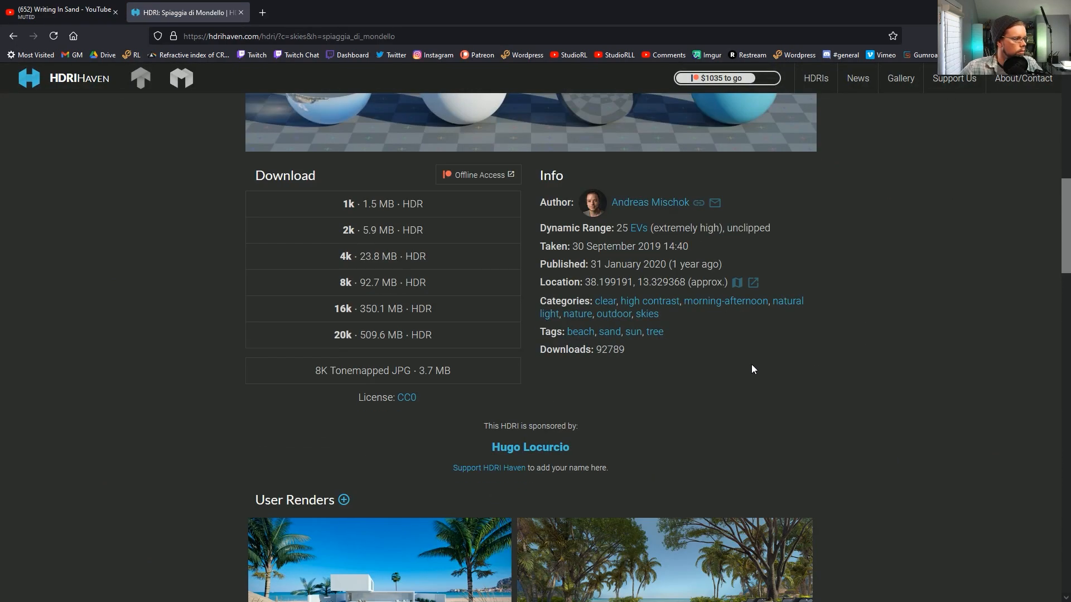
{"action": "left_click", "coordinate": [389, 237]}
{"action": "left_click", "coordinate": [463, 313]}
{"action": "left_click", "coordinate": [579, 346]}
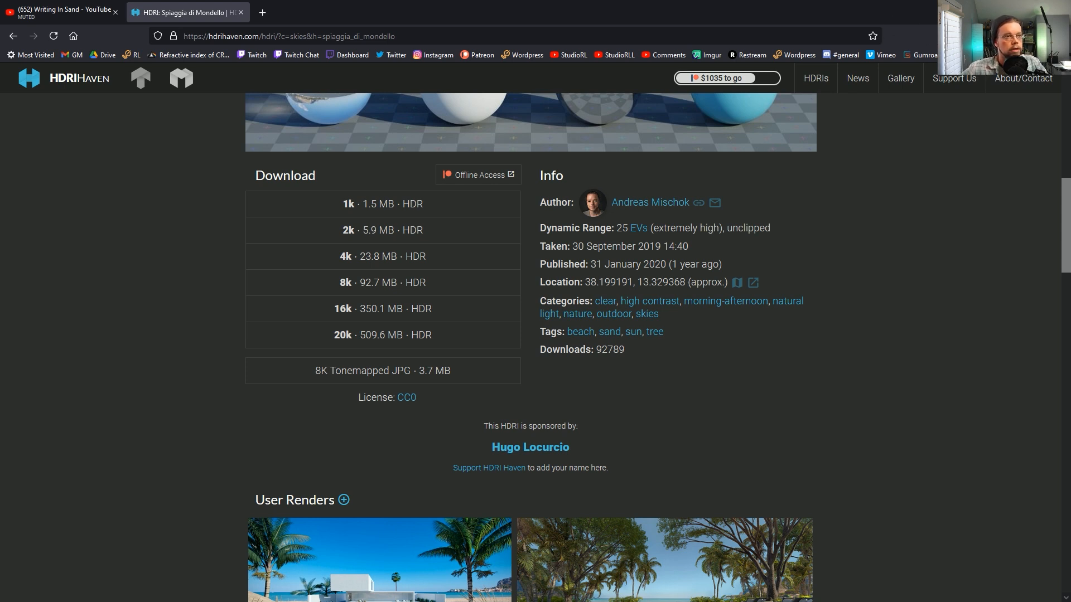
{"action": "left_click", "coordinate": [974, 37]}
{"action": "left_click", "coordinate": [722, 12]}
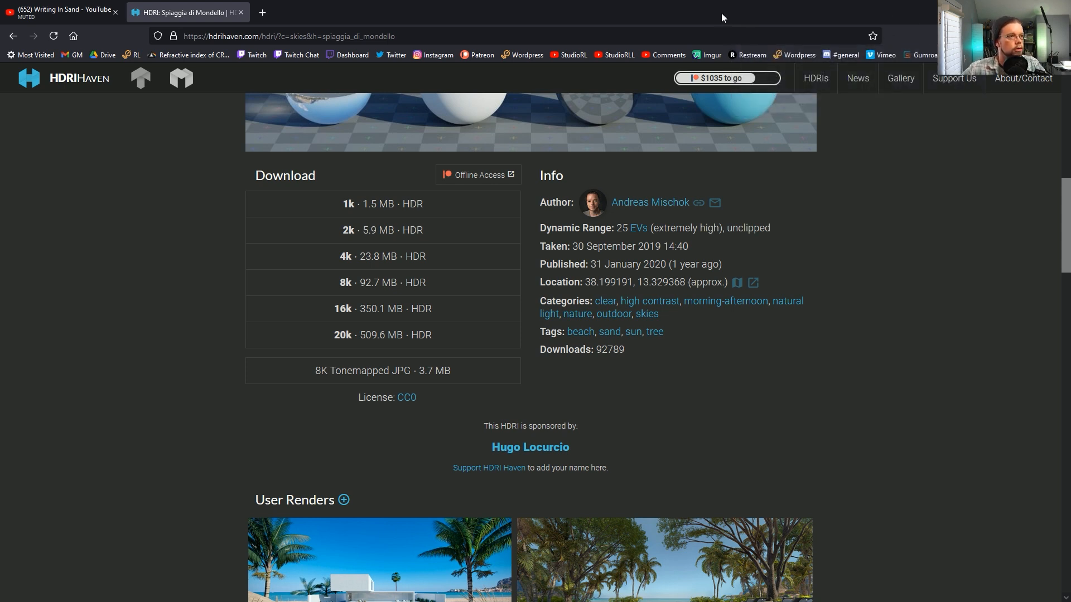
{"action": "left_click_drag", "start_coordinate": [715, 23], "coordinate": [1070, 257]}
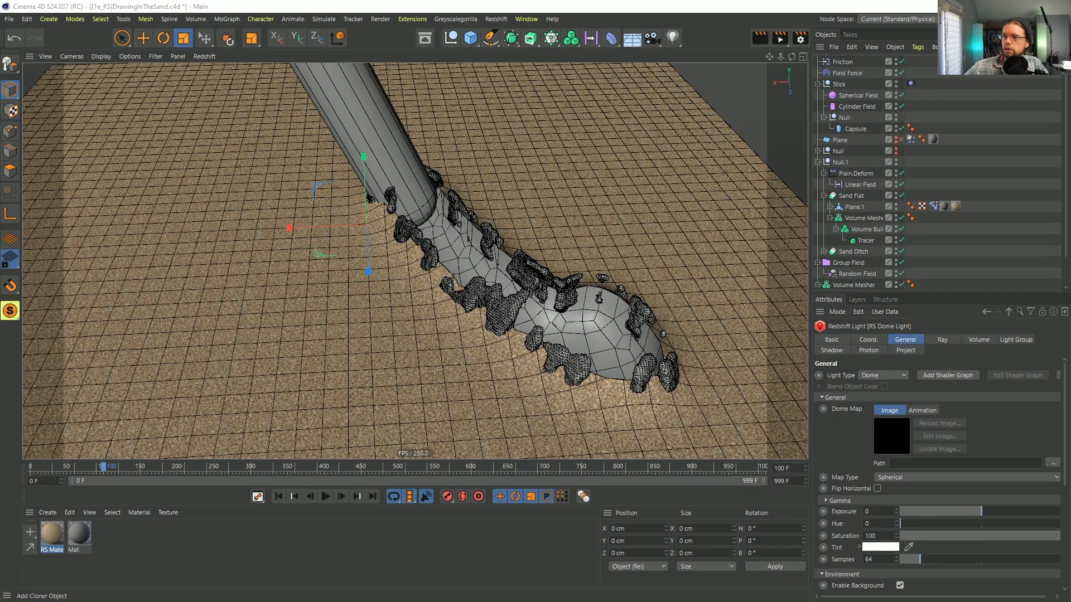
Return to Cinema 4D and load spiaggia_di_mondello_2k.hdr from the Episode 18 folder as the RS Dome Light's dome map.
{"action": "key", "text": "alt+Tab"}
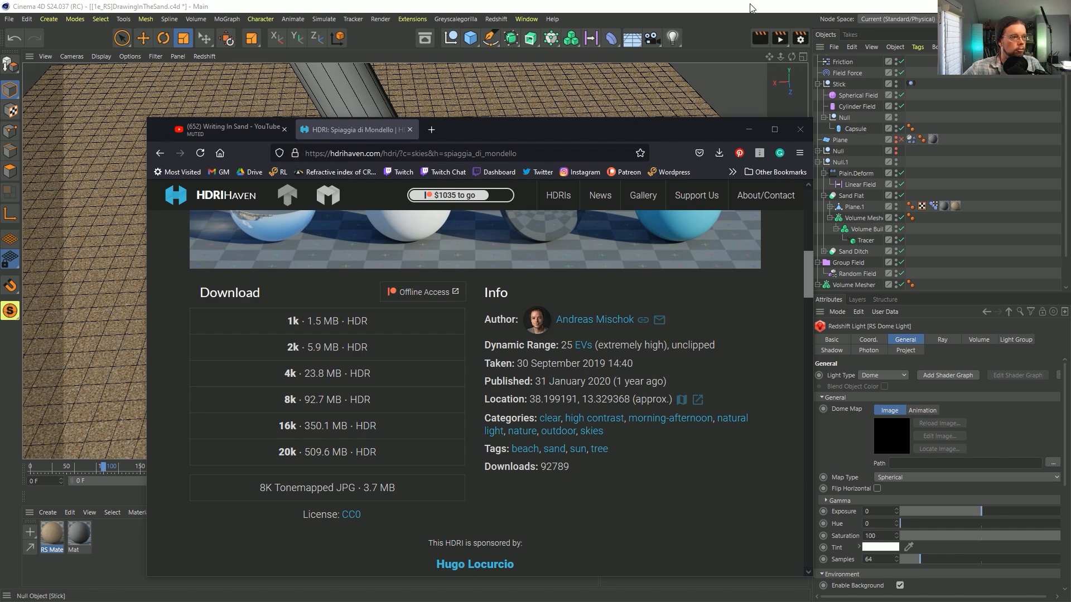
{"action": "left_click", "coordinate": [711, 8]}
{"action": "scroll", "coordinate": [836, 127], "scroll_direction": "up", "scroll_amount": 1}
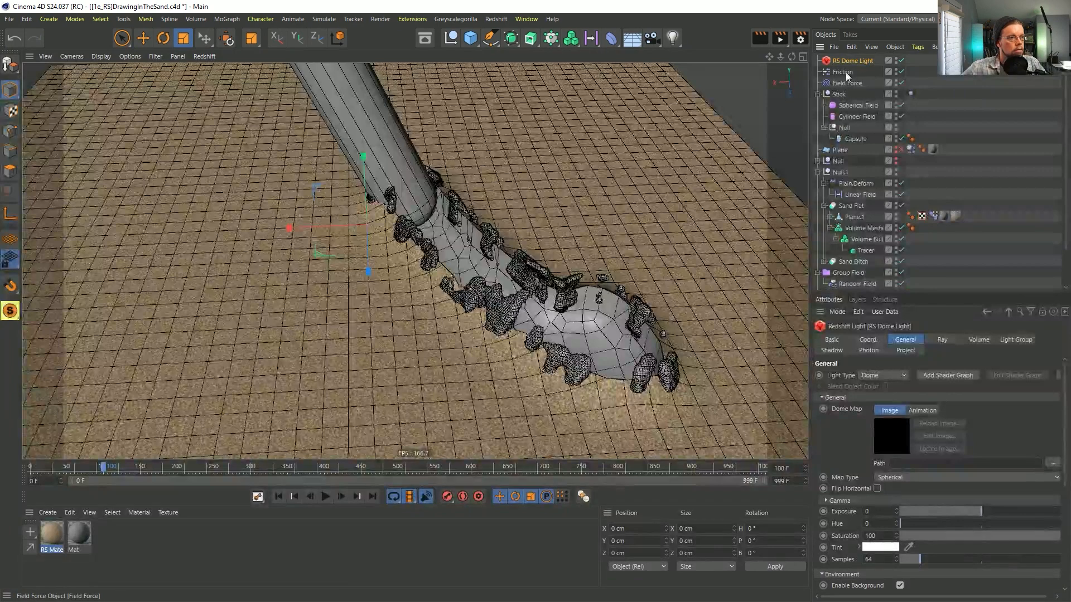
{"action": "left_click", "coordinate": [1053, 464]}
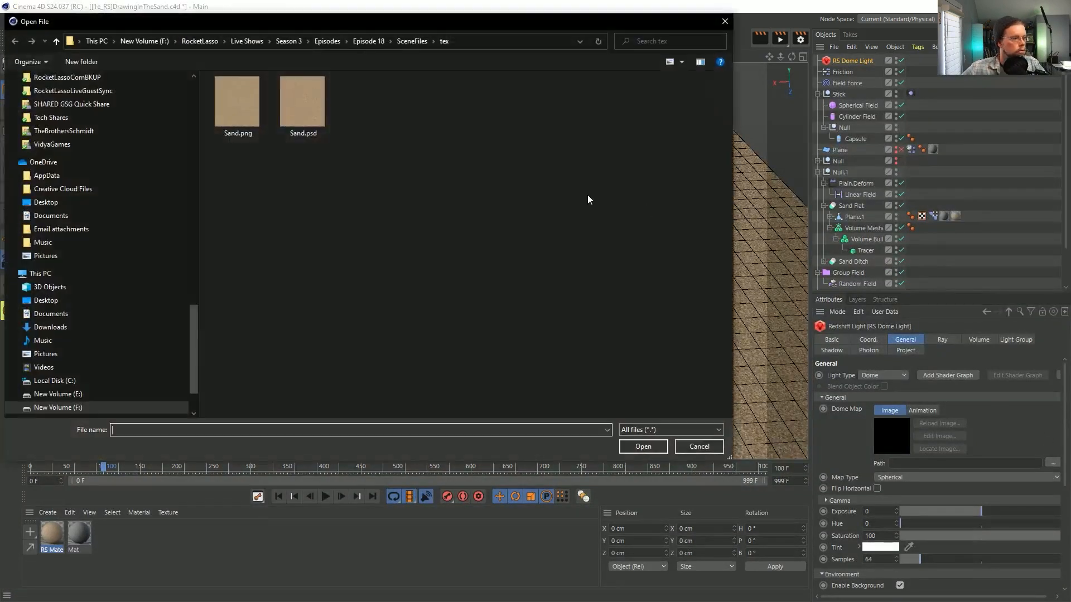
{"action": "left_click", "coordinate": [377, 40]}
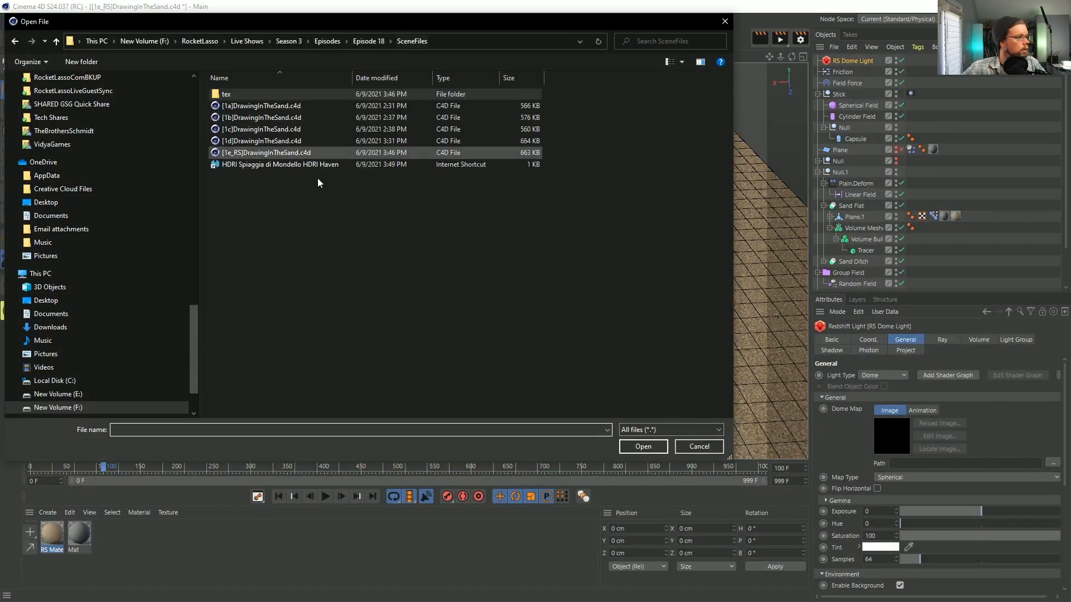
{"action": "left_click", "coordinate": [254, 165]}
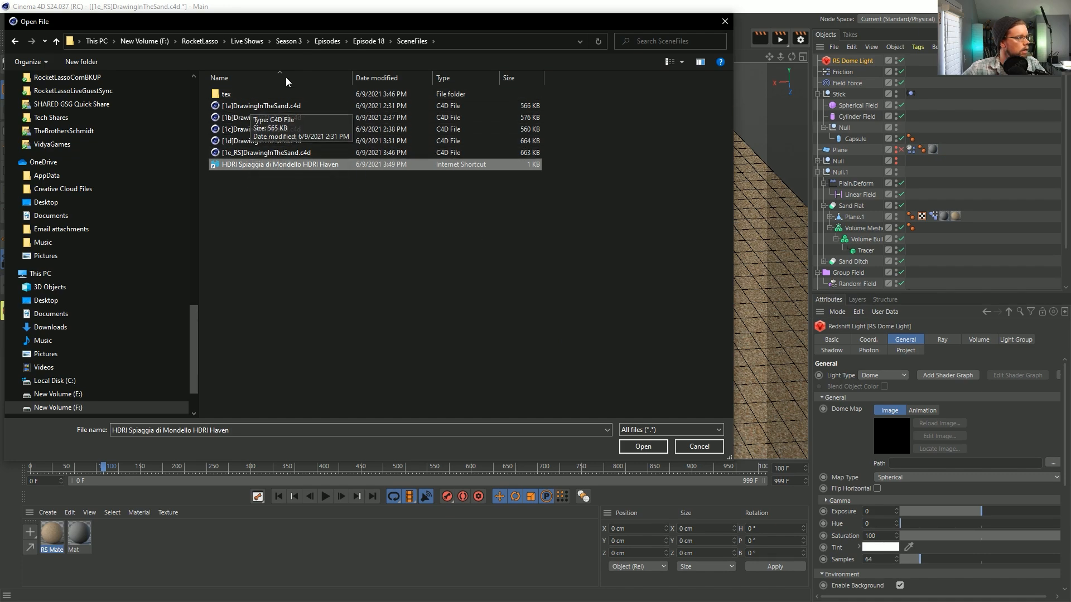
{"action": "left_click", "coordinate": [368, 41]}
{"action": "left_click", "coordinate": [279, 164]}
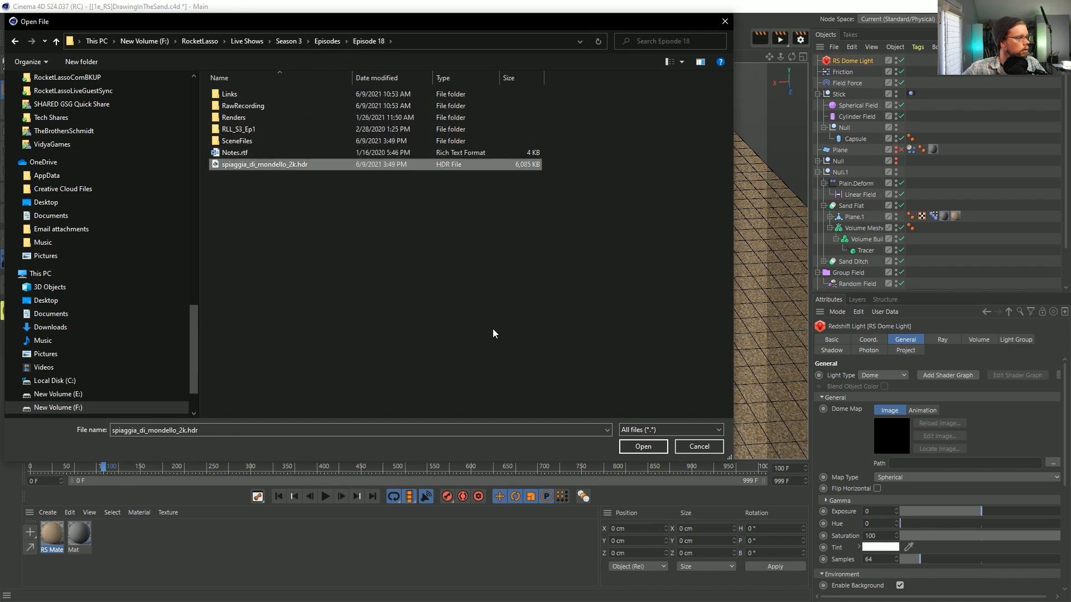
{"action": "left_click", "coordinate": [643, 450]}
{"action": "left_click", "coordinate": [614, 354]}
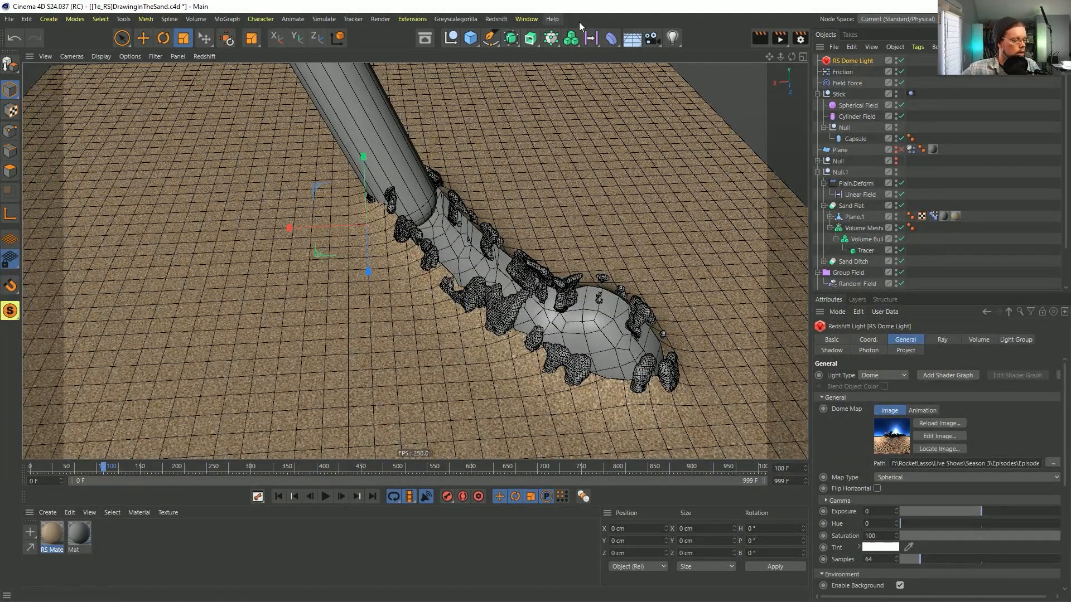
Save the scene and start a live preview of the sand trench in an enlarged Redshift RenderView window.
{"action": "left_click_drag", "start_coordinate": [497, 219], "coordinate": [509, 199], "text": "alt"}
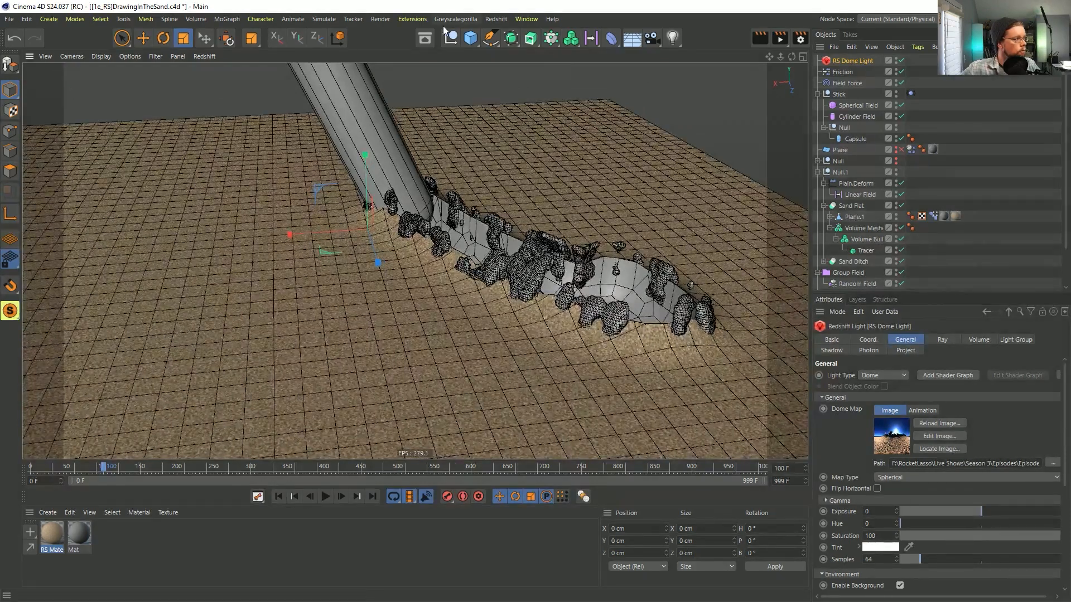
{"action": "key", "text": "ctrl+s"}
{"action": "left_click", "coordinate": [496, 19]}
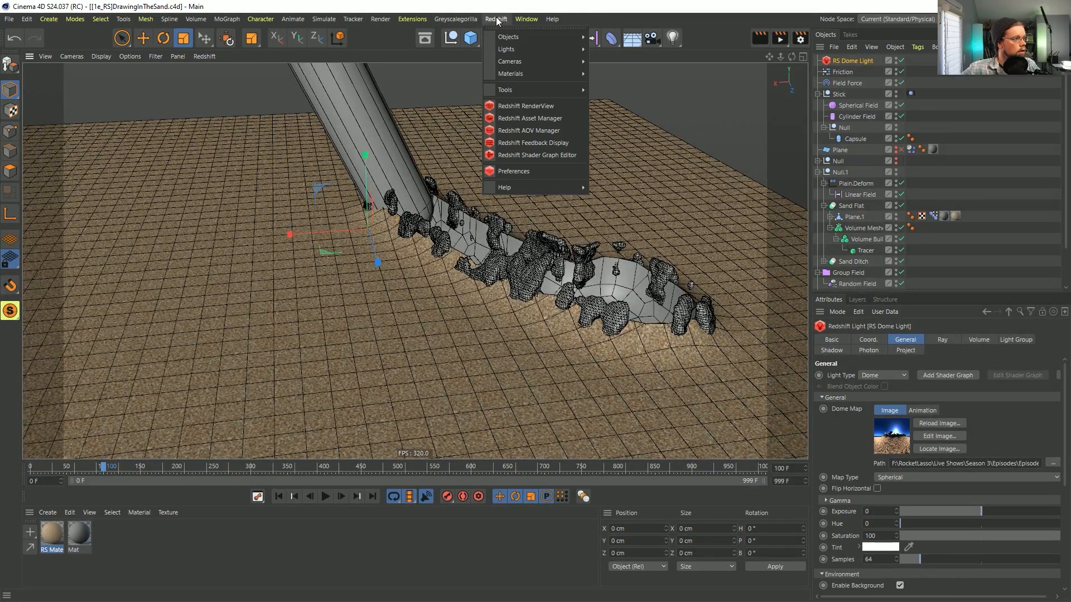
{"action": "left_click", "coordinate": [532, 103]}
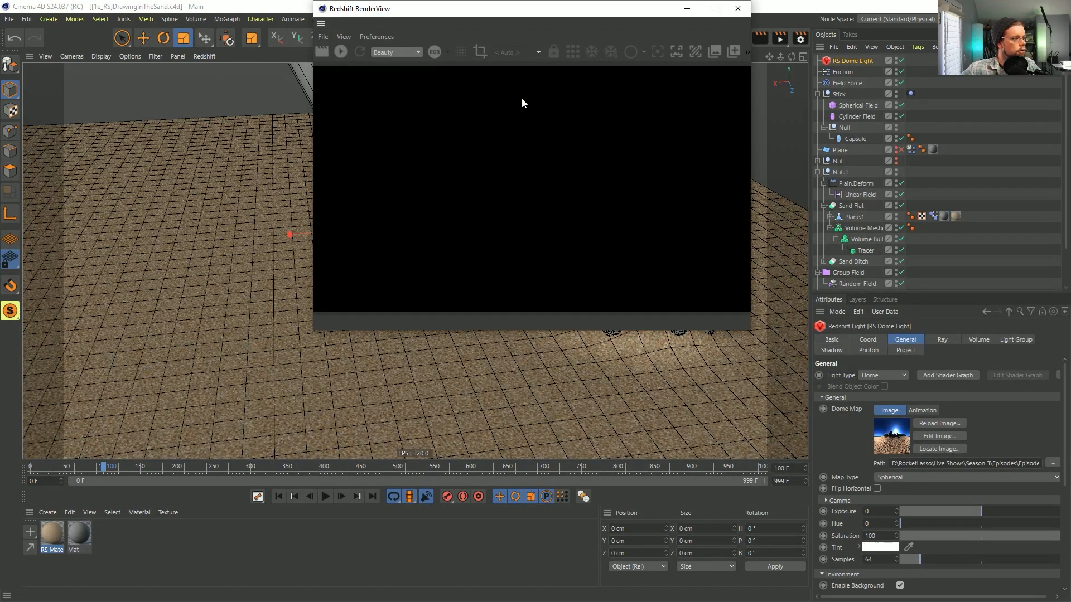
{"action": "left_click_drag", "start_coordinate": [389, 12], "coordinate": [100, 73]}
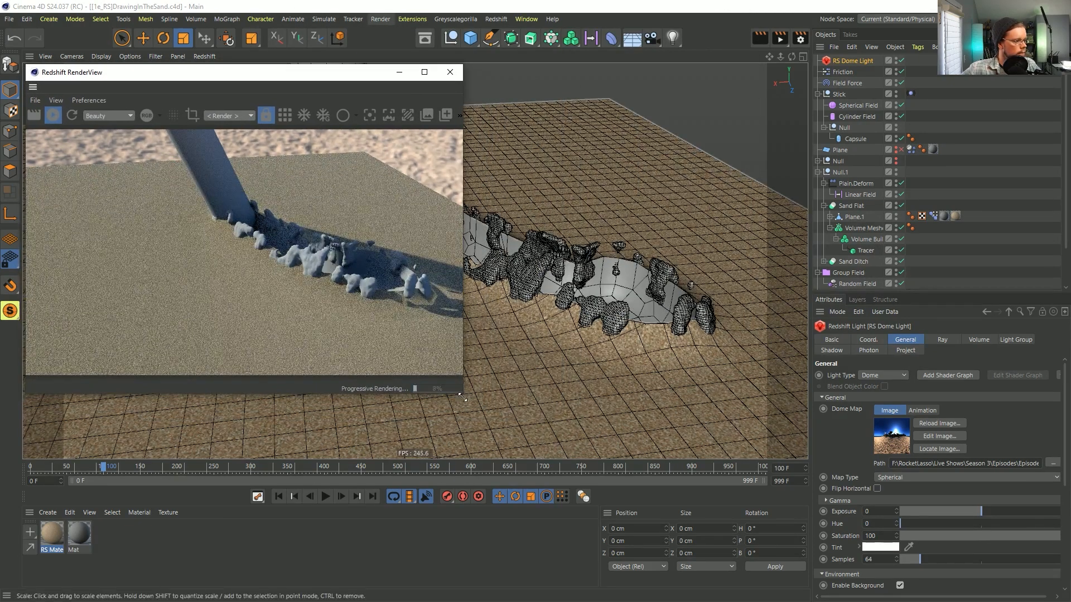
{"action": "left_click_drag", "start_coordinate": [462, 399], "coordinate": [616, 459]}
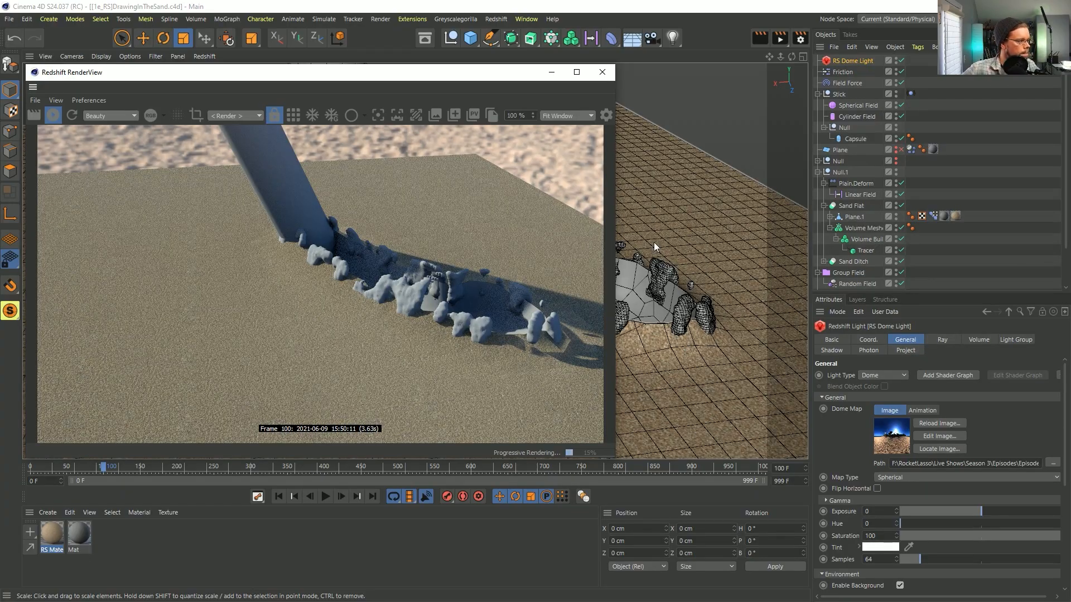
Set Tiles U and Tiles V to 4 on the RS Material tag of Plane.1.
{"action": "left_click_drag", "start_coordinate": [689, 285], "coordinate": [673, 310], "text": "alt"}
{"action": "right_click_drag", "start_coordinate": [688, 302], "coordinate": [707, 304], "text": "alt"}
{"action": "middle_click_drag", "start_coordinate": [689, 345], "coordinate": [697, 297], "text": "alt"}
{"action": "right_click_drag", "start_coordinate": [689, 291], "coordinate": [729, 291], "text": "alt"}
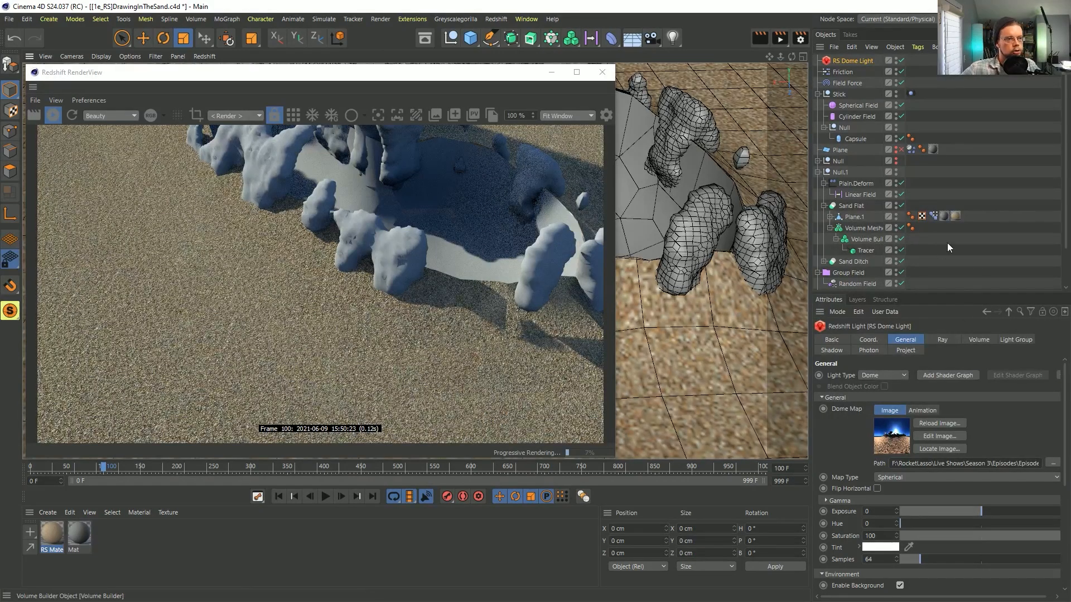
{"action": "left_click", "coordinate": [956, 216]}
{"action": "left_click_drag", "start_coordinate": [969, 499], "coordinate": [915, 511]}
{"action": "type", "text": "4"}
{"action": "key", "text": "shift+Tab"}
{"action": "type", "text": "4"}
{"action": "key", "text": "Return"}
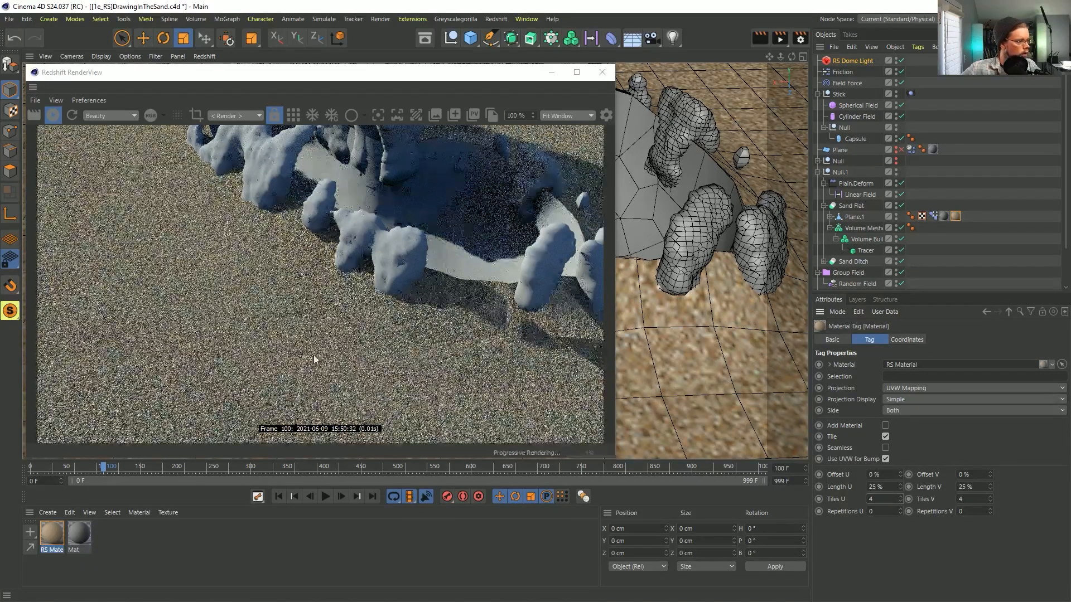
Open the sand RS Material's shader graph and add a Maxon Noise node connected directly to the Output node's Surface.
{"action": "left_click", "coordinate": [54, 537]}
{"action": "scroll", "coordinate": [667, 260], "scroll_direction": "down", "scroll_amount": 3}
{"action": "right_click_drag", "start_coordinate": [601, 294], "coordinate": [552, 320], "text": "alt"}
{"action": "right_click_drag", "start_coordinate": [655, 283], "coordinate": [715, 269], "text": "alt"}
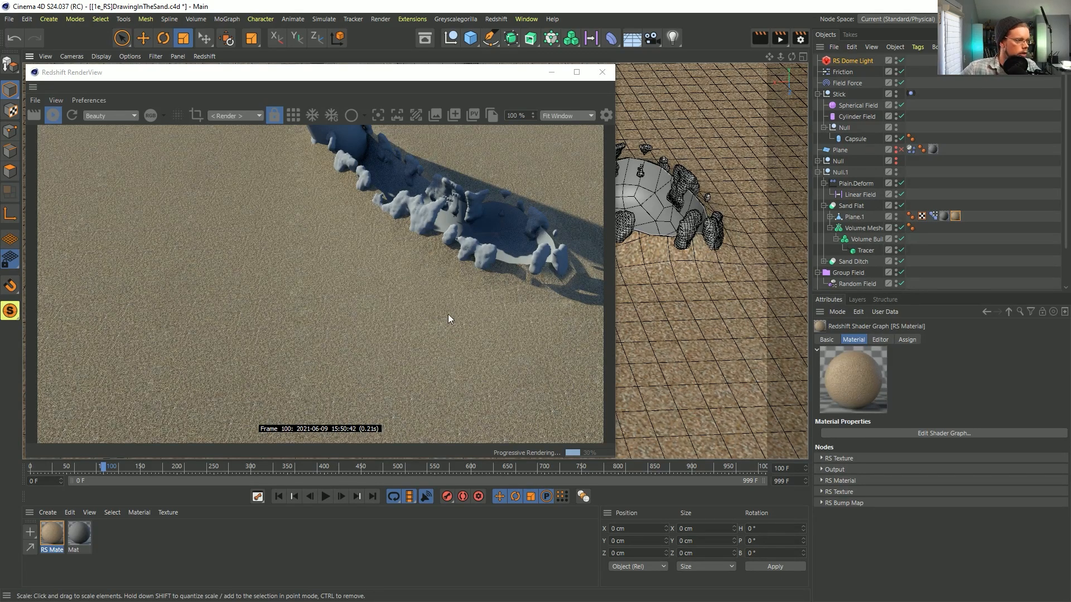
{"action": "double_click", "coordinate": [50, 537]}
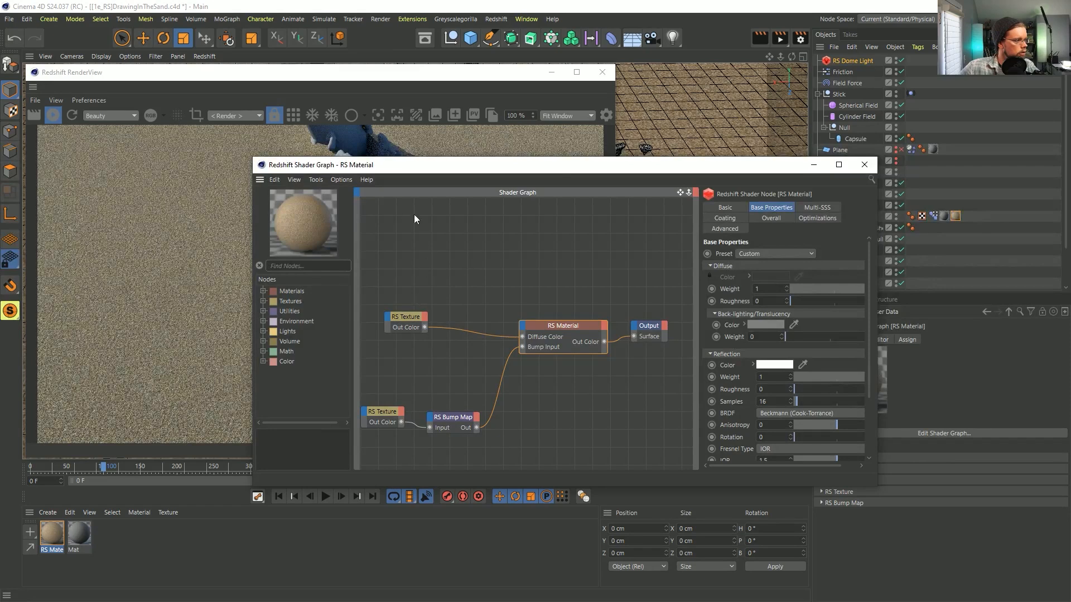
{"action": "type", "text": "maxon"}
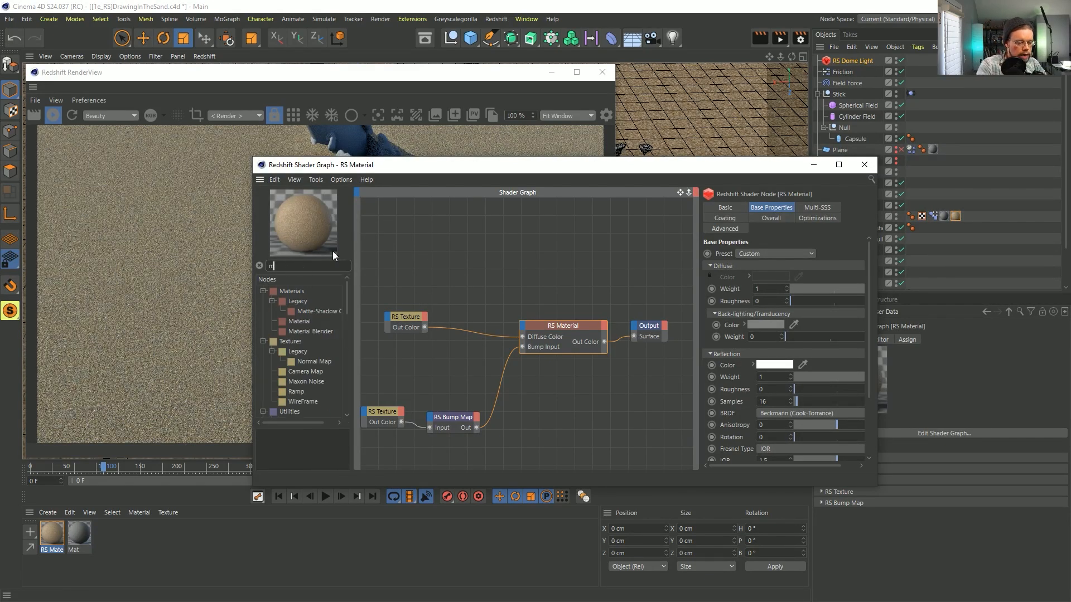
{"action": "left_click_drag", "start_coordinate": [322, 303], "coordinate": [634, 337]}
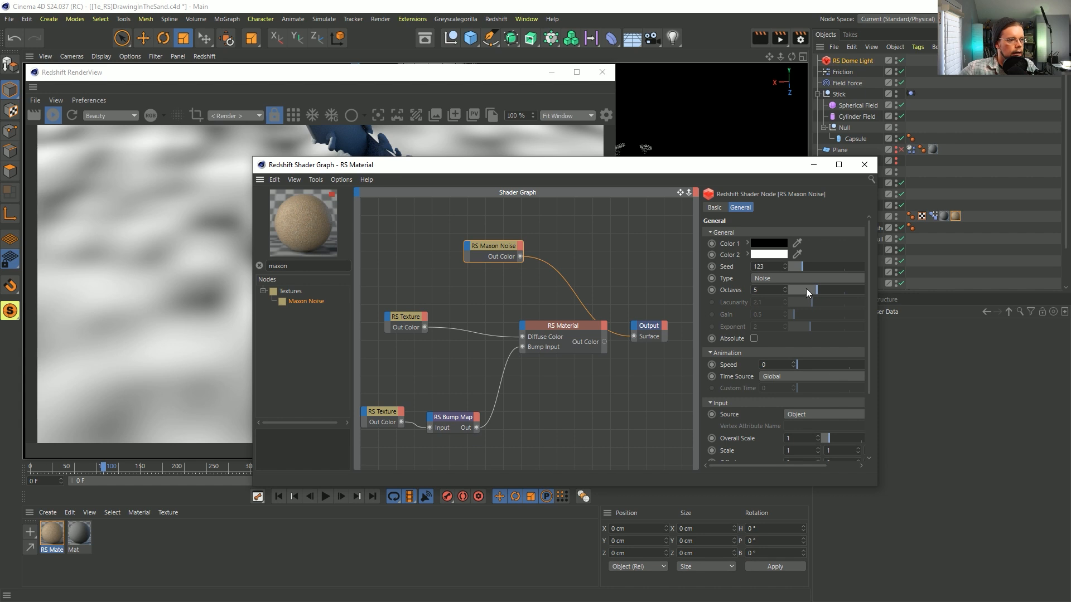
Try the Naki type on the Maxon Noise node, and set the noise type to Luka.
{"action": "left_click", "coordinate": [782, 278]}
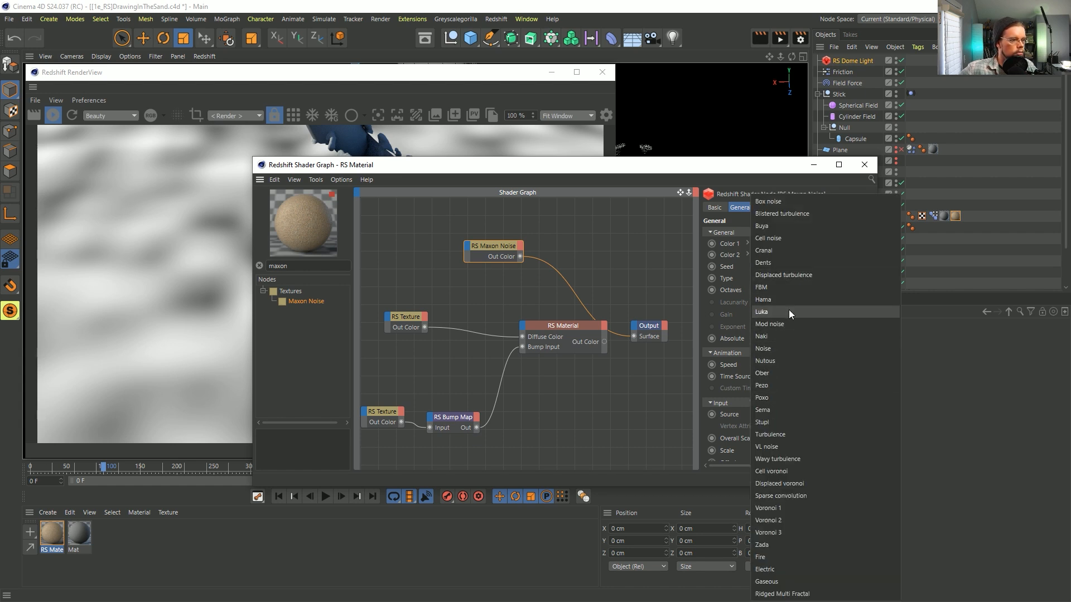
{"action": "left_click", "coordinate": [788, 336]}
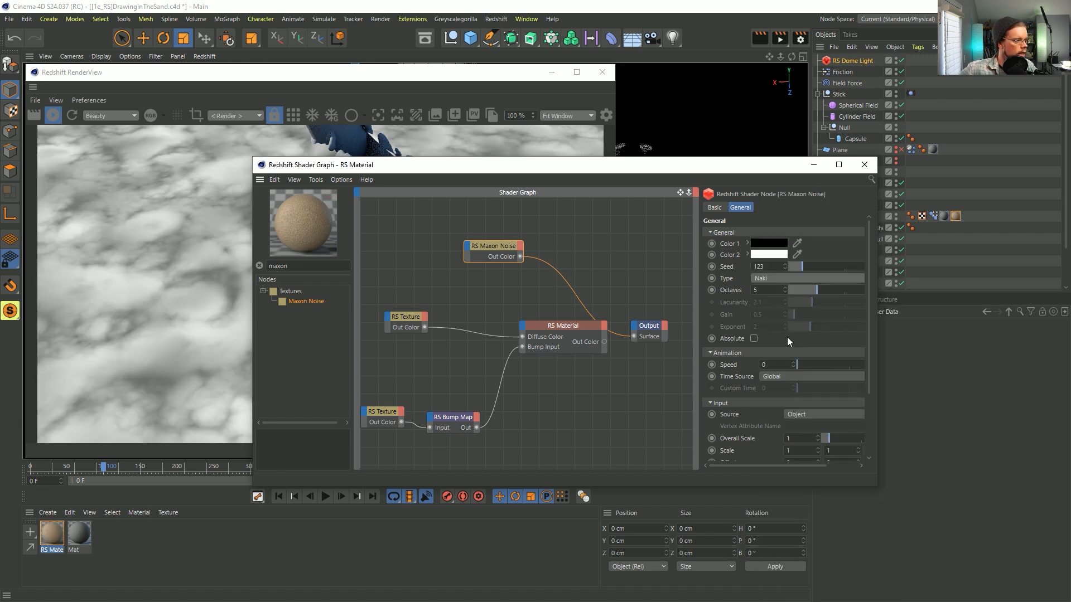
{"action": "left_click", "coordinate": [786, 279]}
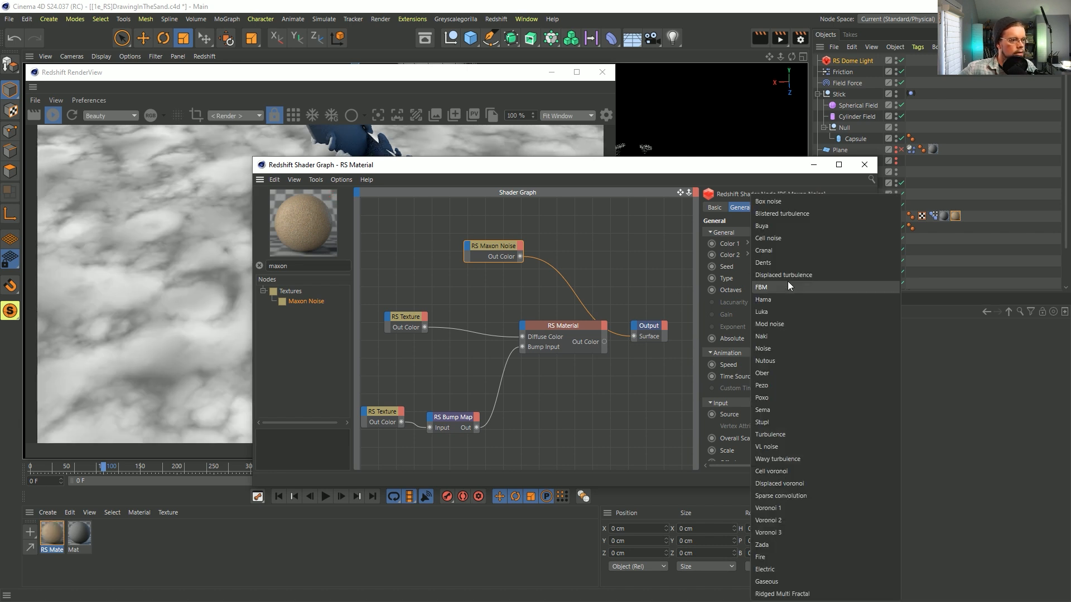
{"action": "left_click", "coordinate": [778, 313]}
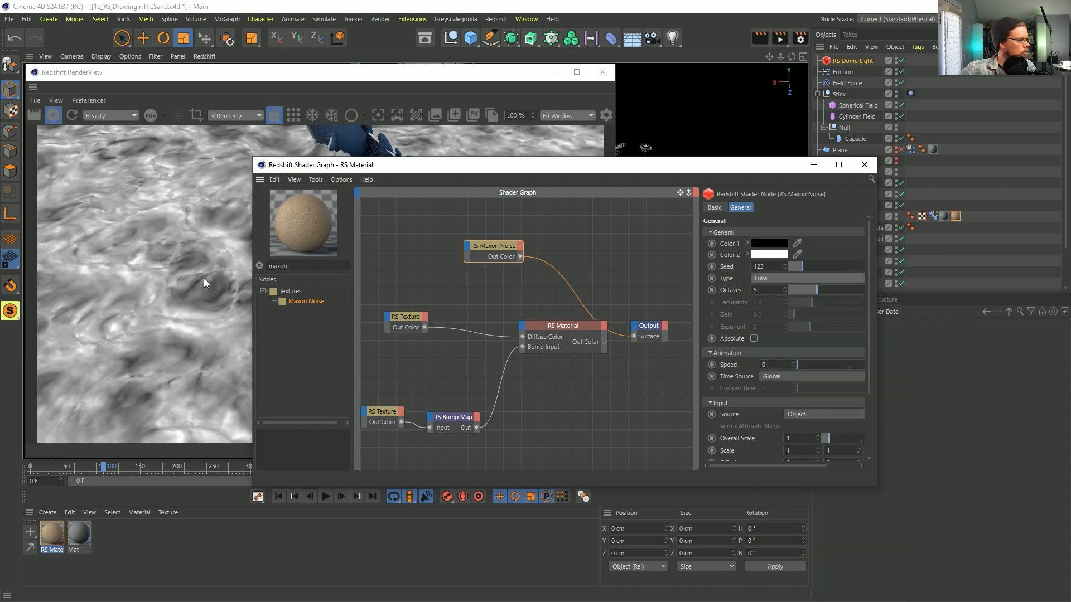
Switch the Maxon Noise type to Naki and try Overall Scale values of 10, 1 and 0.1.
{"action": "left_click", "coordinate": [818, 279]}
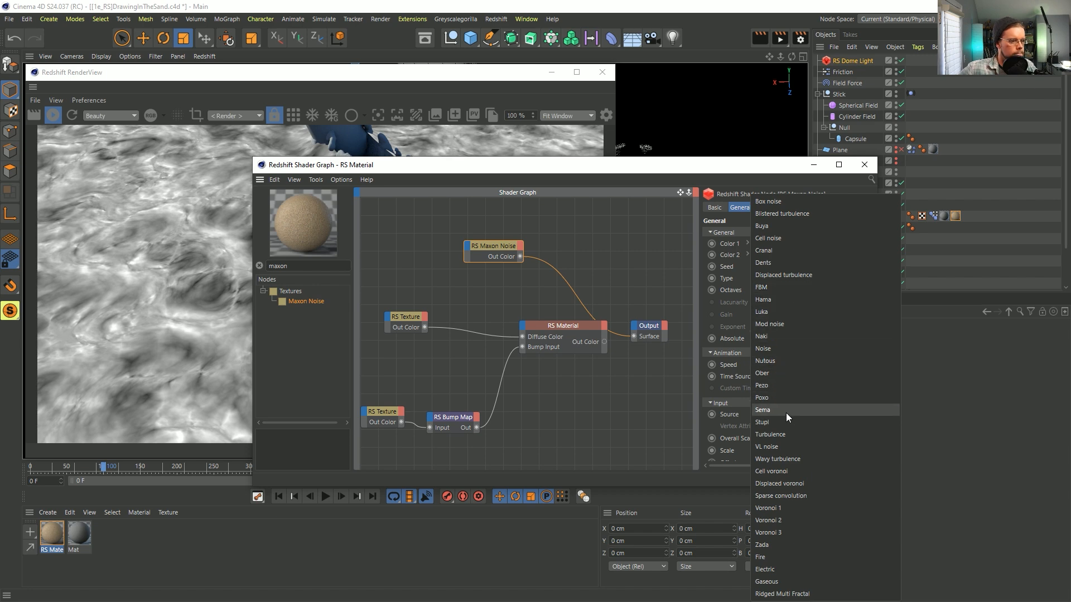
{"action": "left_click", "coordinate": [783, 338]}
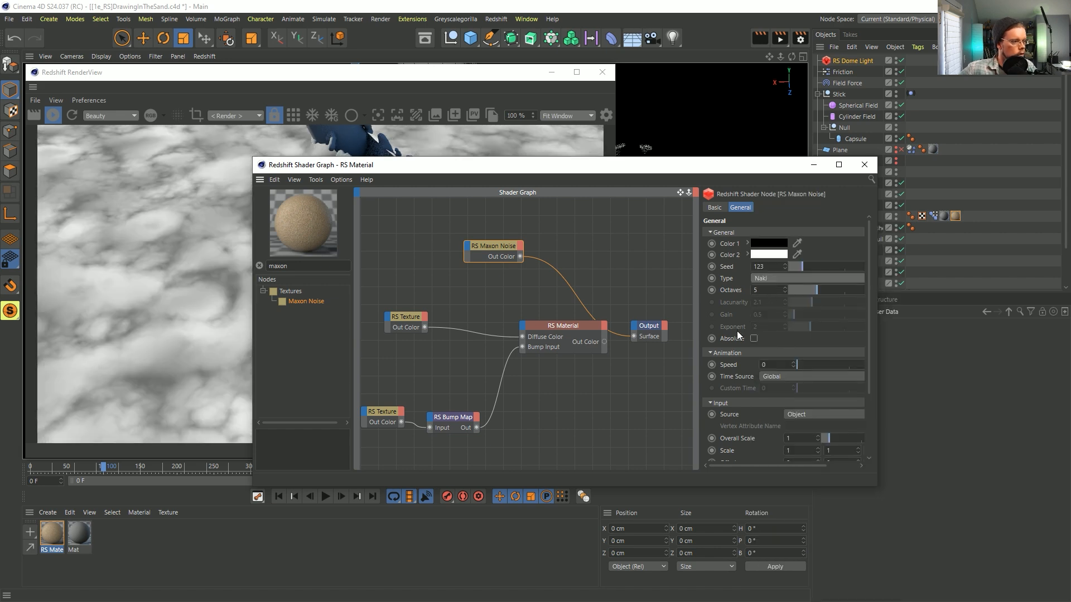
{"action": "scroll", "coordinate": [738, 329], "scroll_direction": "down", "scroll_amount": 3}
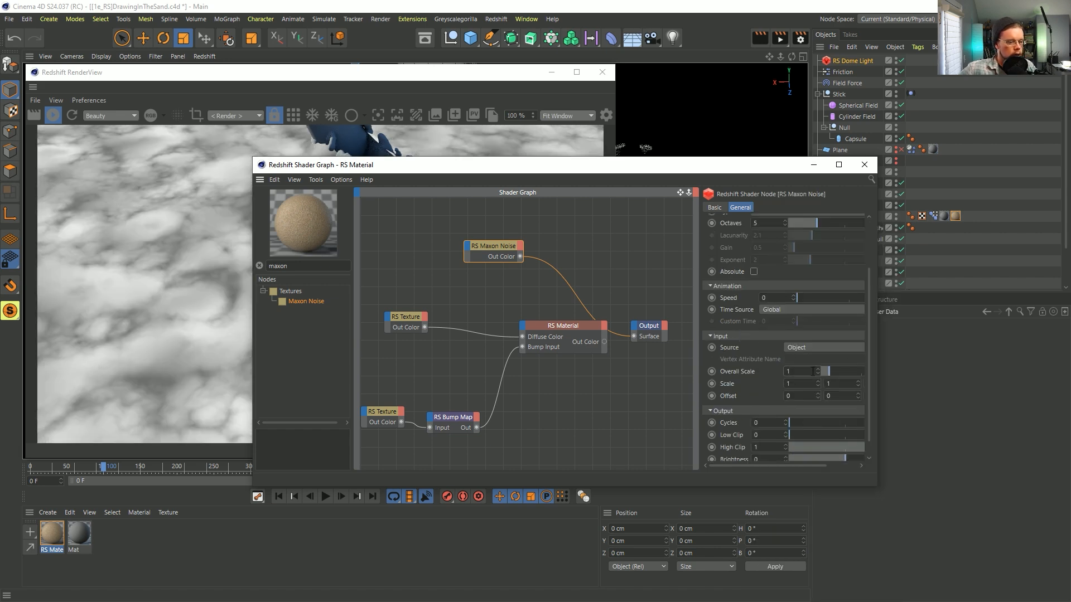
{"action": "key", "text": "Return"}
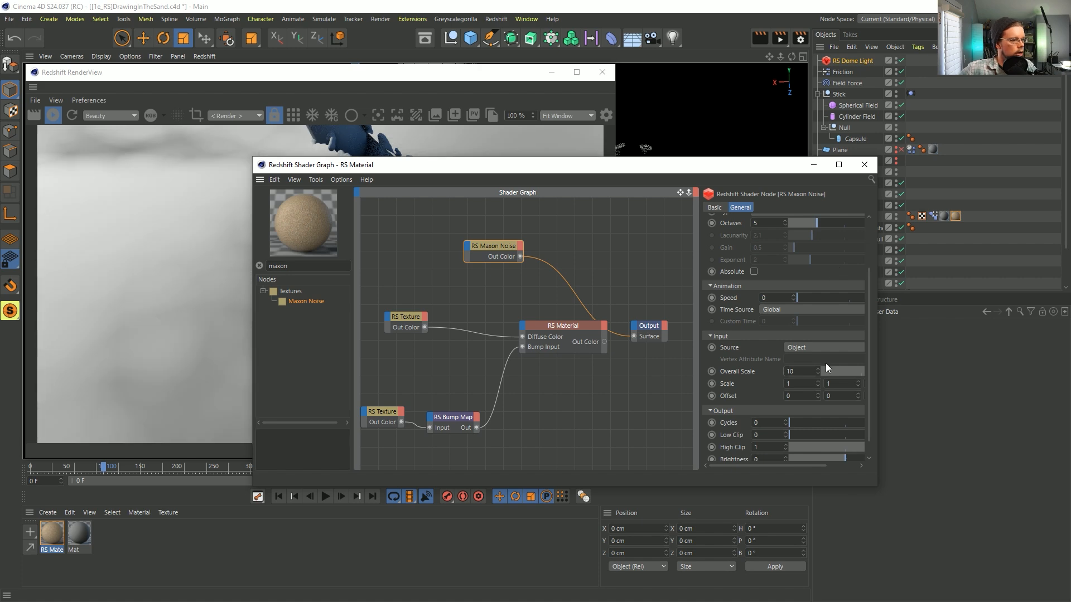
{"action": "key", "text": "Return"}
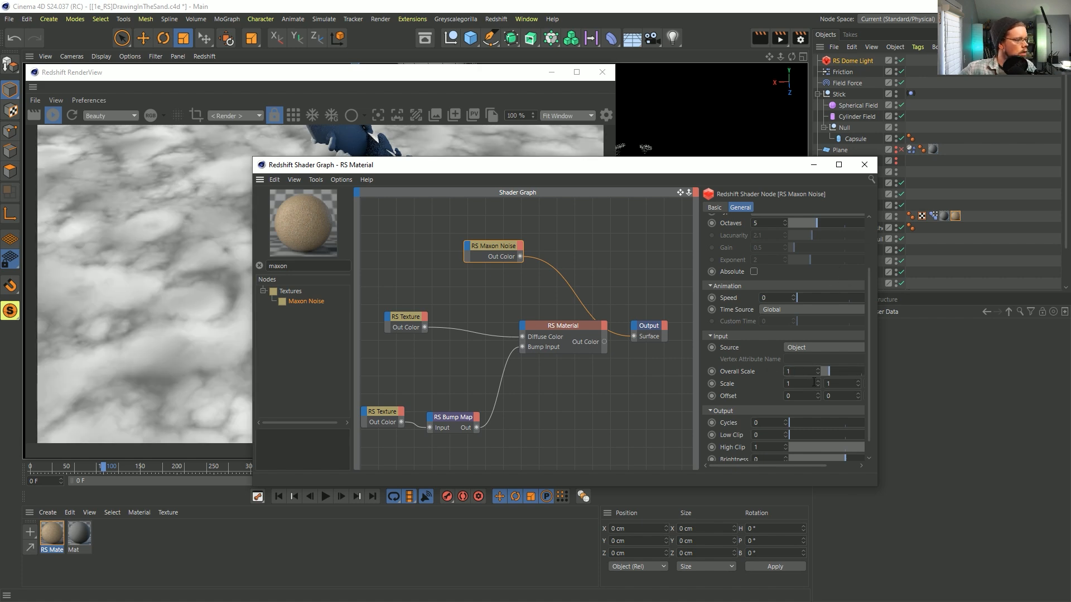
{"action": "key", "text": "Return"}
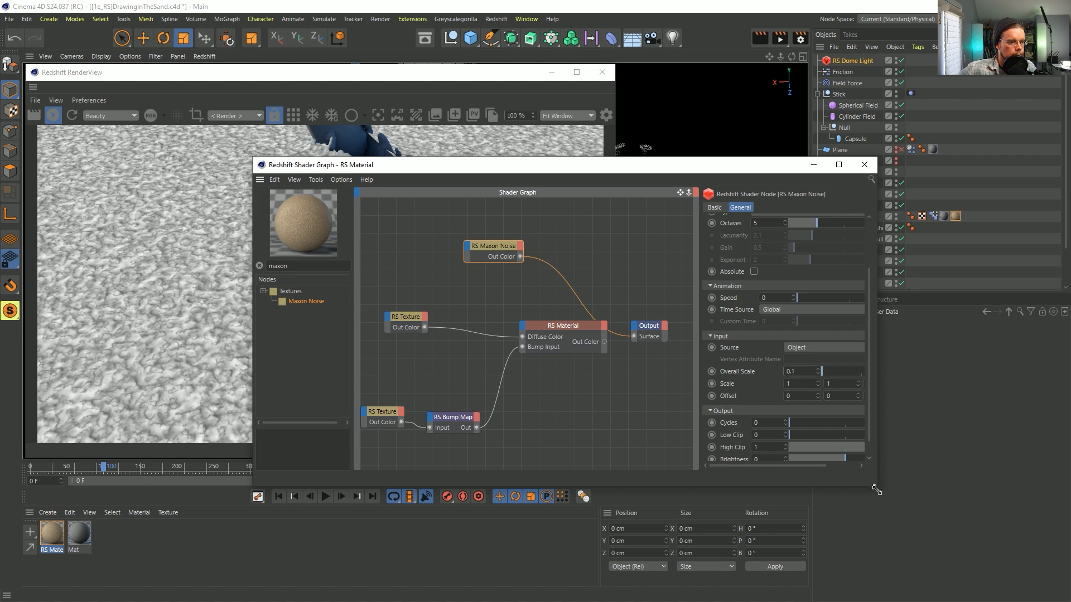
Enlarge the shader graph window and its attributes area, and set the Maxon Noise Low Clip to 1 and High Clip to 0.
{"action": "left_click_drag", "start_coordinate": [877, 489], "coordinate": [998, 595]}
{"action": "left_click_drag", "start_coordinate": [788, 468], "coordinate": [698, 468]}
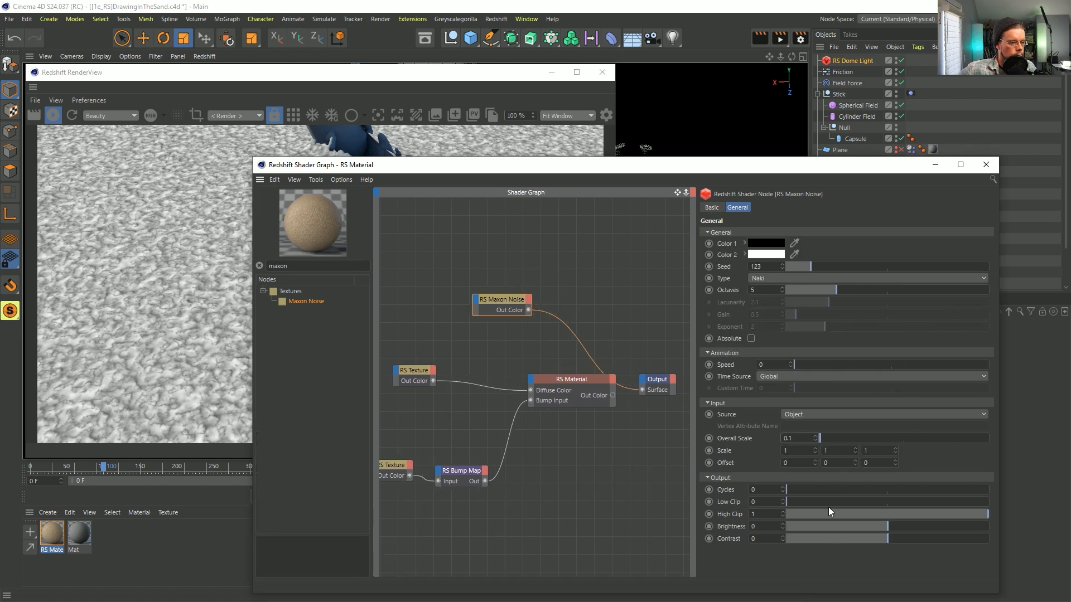
{"action": "left_click_drag", "start_coordinate": [812, 503], "coordinate": [778, 514]}
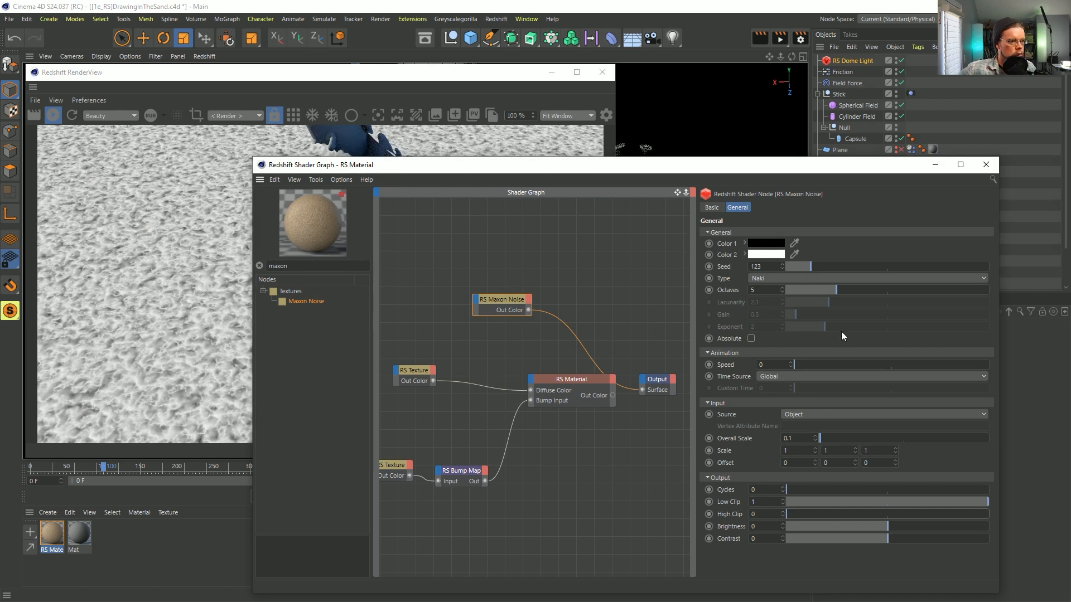
Try the Ober type on the Maxon Noise node, and set the noise type to FBM.
{"action": "left_click", "coordinate": [780, 279]}
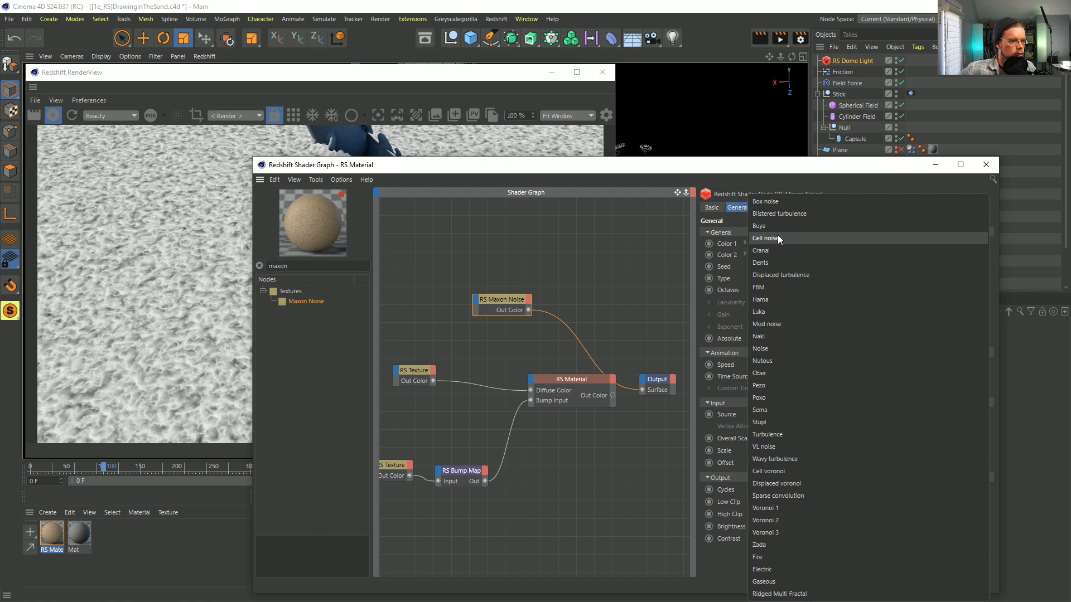
{"action": "left_click", "coordinate": [778, 372]}
{"action": "left_click", "coordinate": [804, 279]}
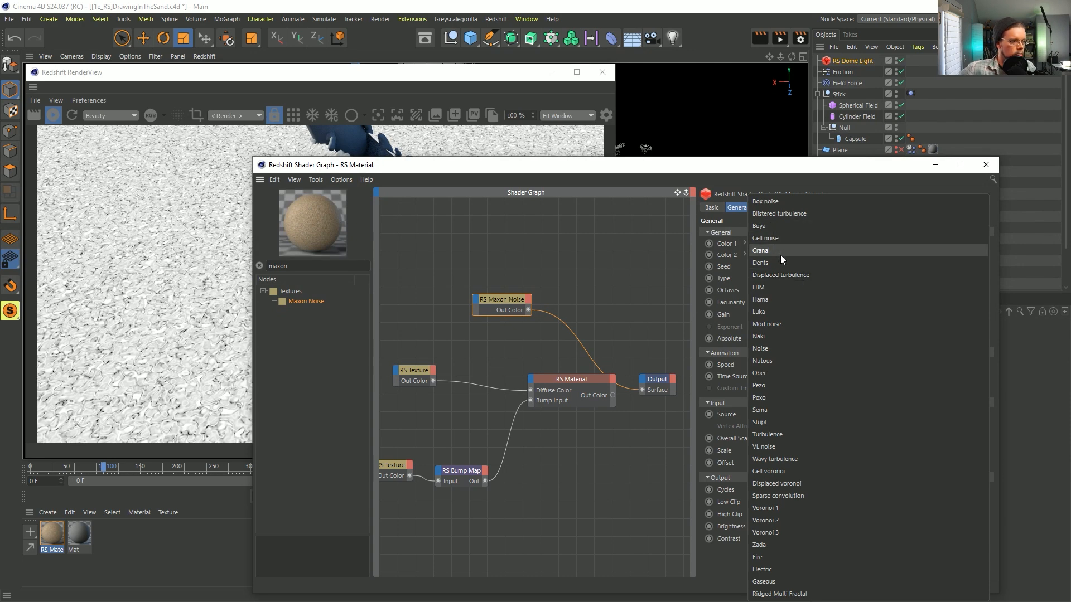
{"action": "left_click", "coordinate": [764, 289]}
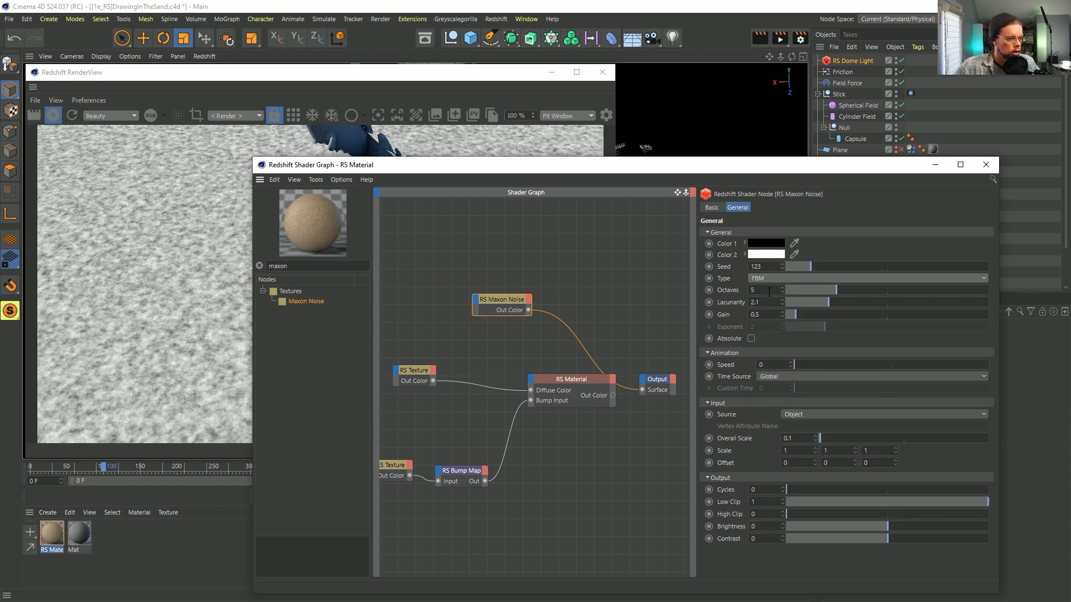
Set the FBM noise's Overall Scale to 1 and collapse its General parameter group.
{"action": "left_click_drag", "start_coordinate": [802, 438], "coordinate": [778, 435]}
{"action": "type", "text": "1"}
{"action": "left_click", "coordinate": [865, 232]}
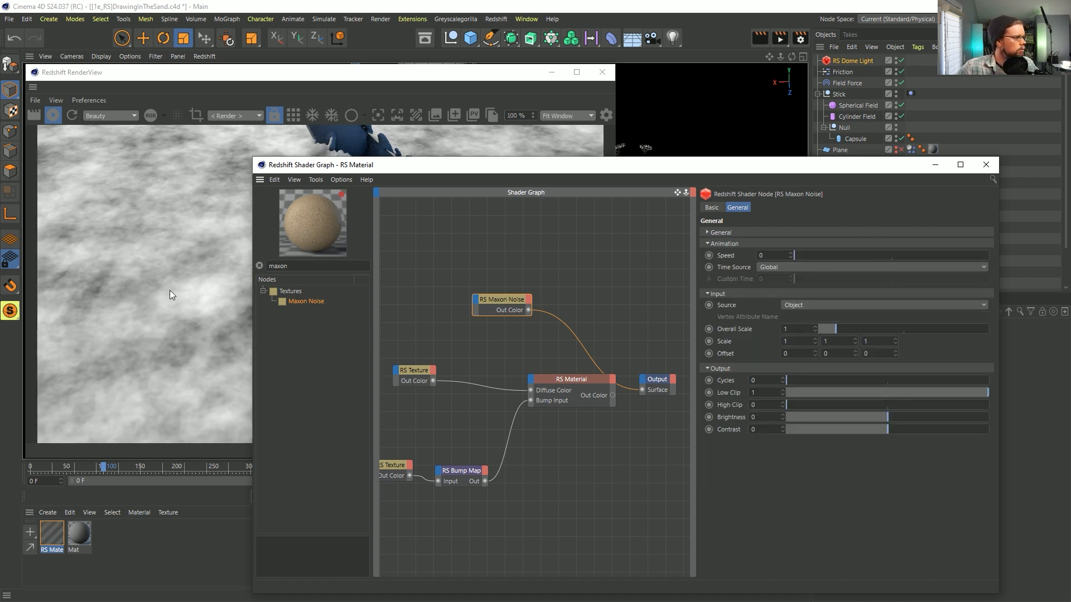
Duplicate the Maxon Noise node and set Overall Scale to 0.1 on the copy connected to the Output node.
{"action": "left_click_drag", "start_coordinate": [505, 296], "coordinate": [439, 293]}
{"action": "left_click", "coordinate": [433, 245]}
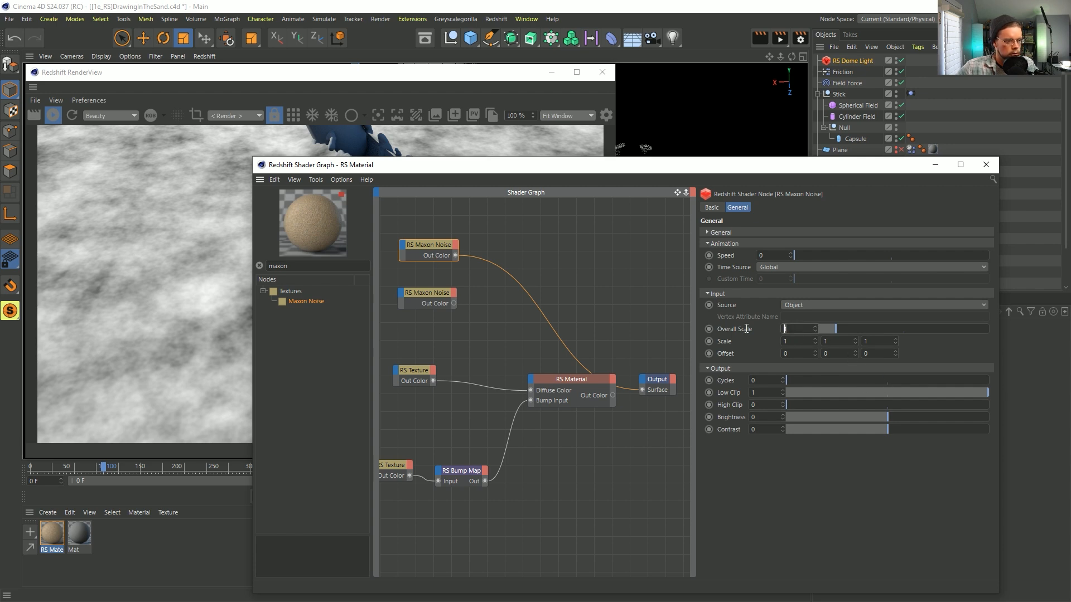
{"action": "type", "text": ".1"}
{"action": "key", "text": "Return"}
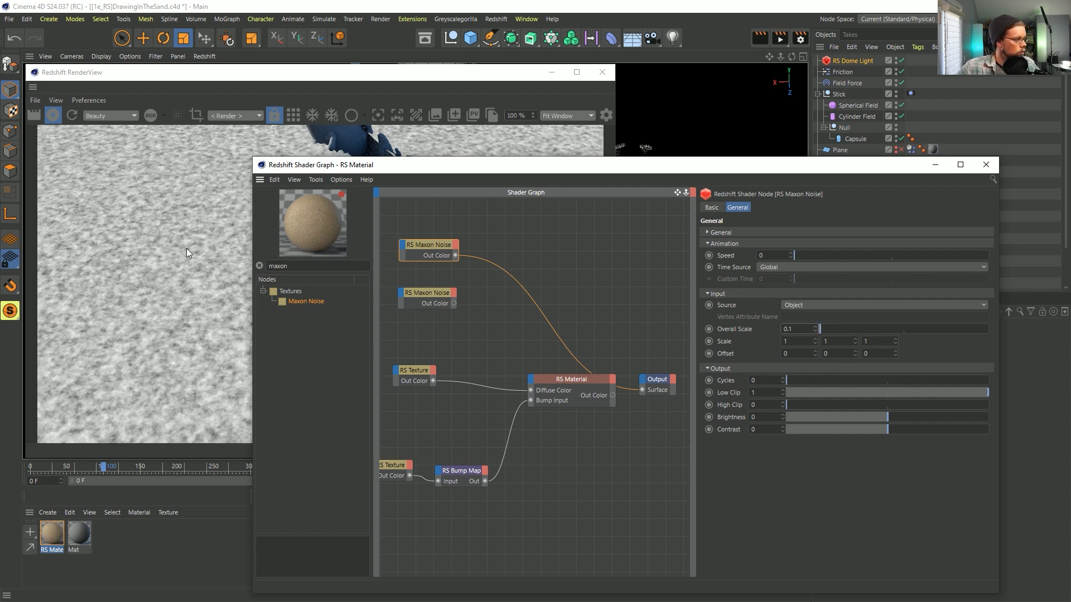
Add a Color Layer node with the sand texture as Base Color and the larger-scale noise as Layer 1 Color, and connect it to the Output's Surface.
{"action": "key", "text": "ctrl+f"}
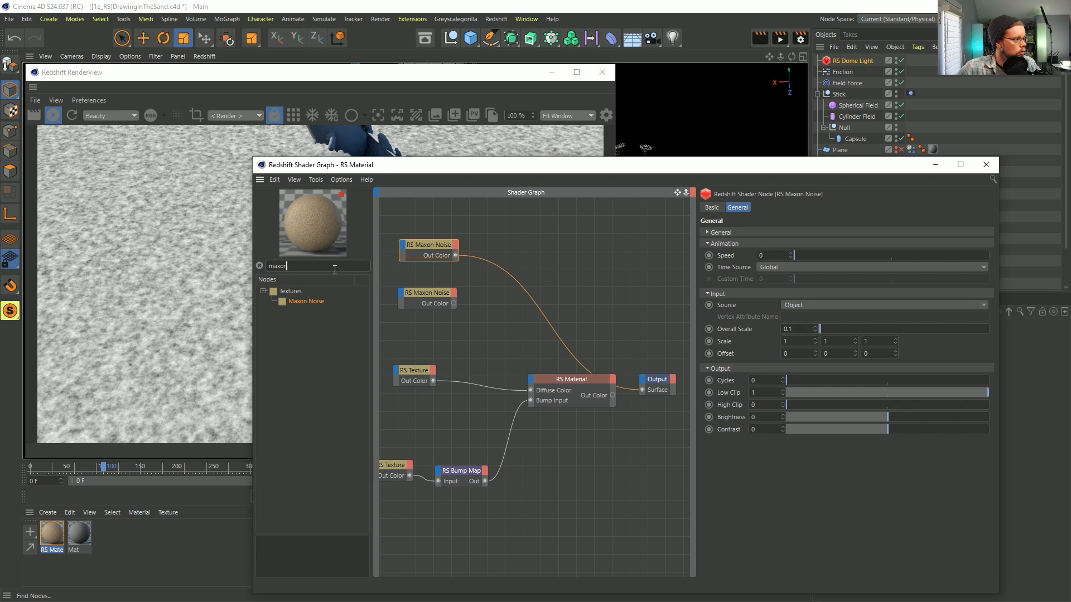
{"action": "type", "text": "layer"}
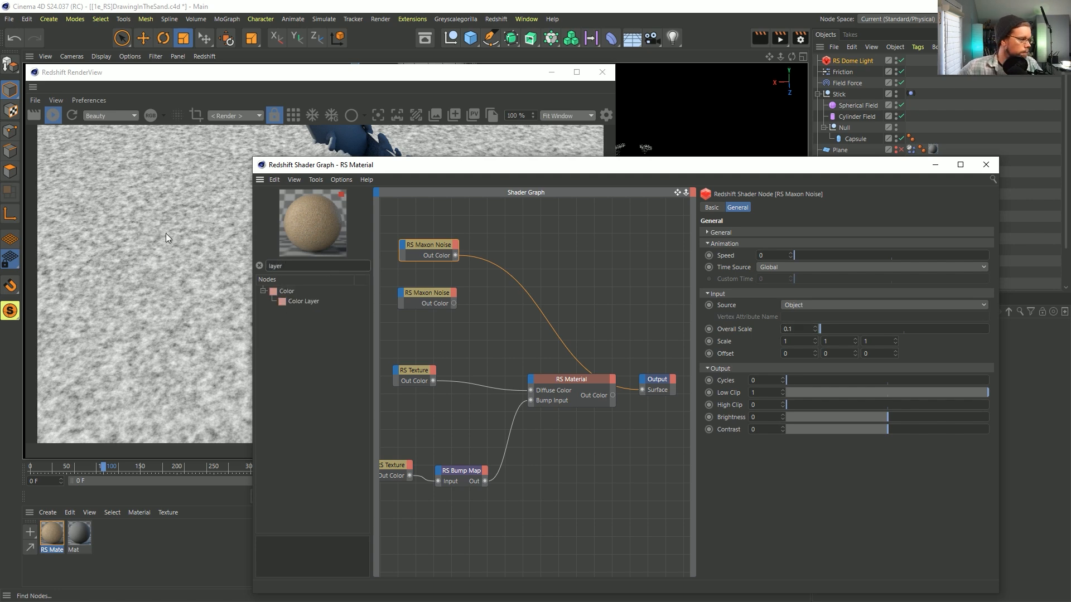
{"action": "left_click_drag", "start_coordinate": [308, 302], "coordinate": [558, 262]}
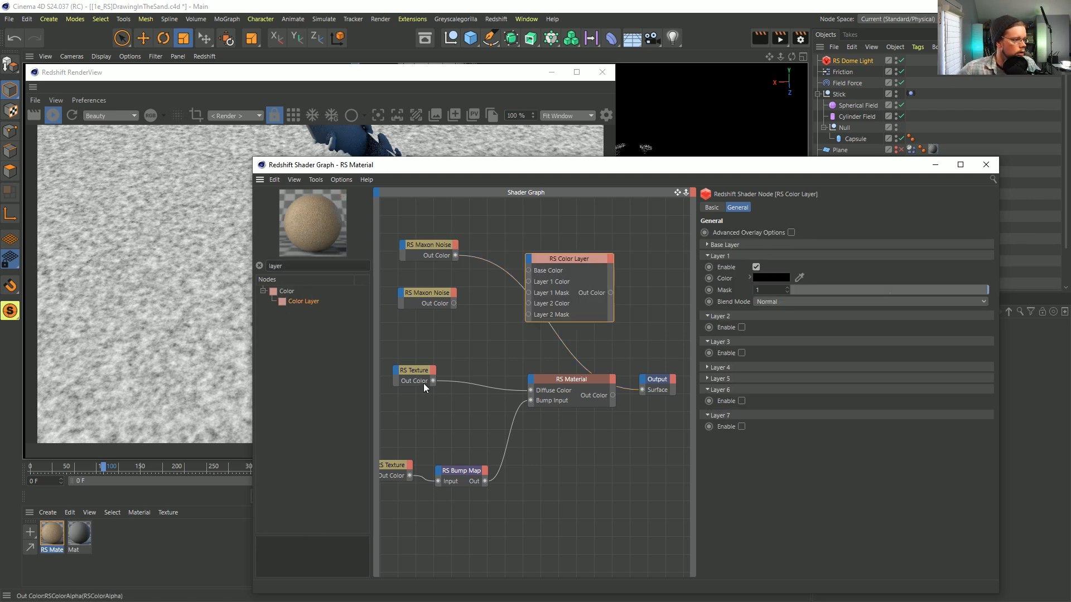
{"action": "left_click_drag", "start_coordinate": [433, 381], "coordinate": [529, 271]}
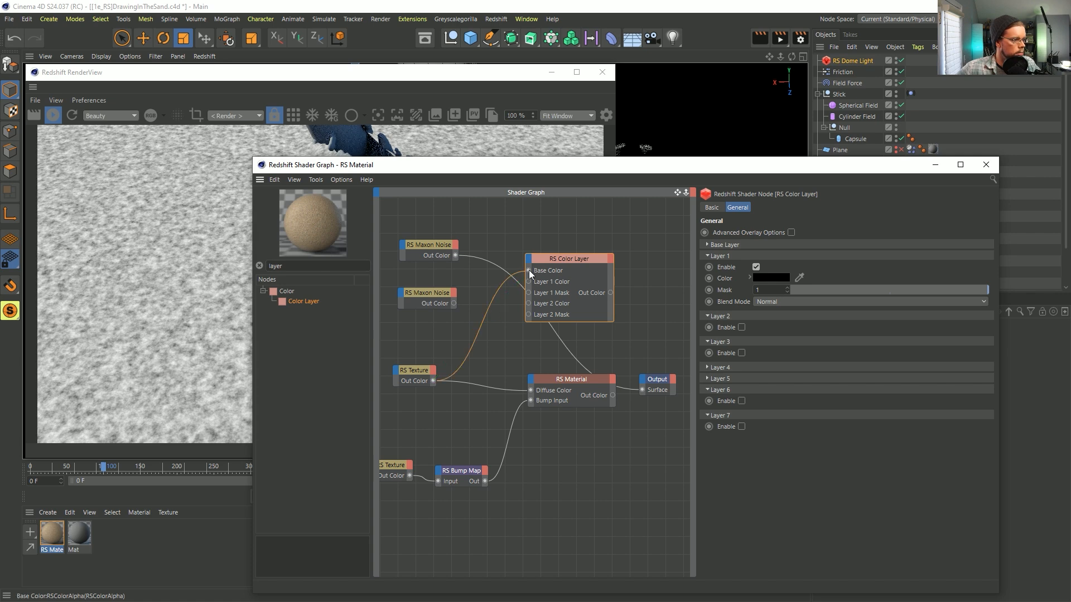
{"action": "left_click_drag", "start_coordinate": [455, 304], "coordinate": [528, 282]}
{"action": "left_click_drag", "start_coordinate": [611, 293], "coordinate": [643, 390]}
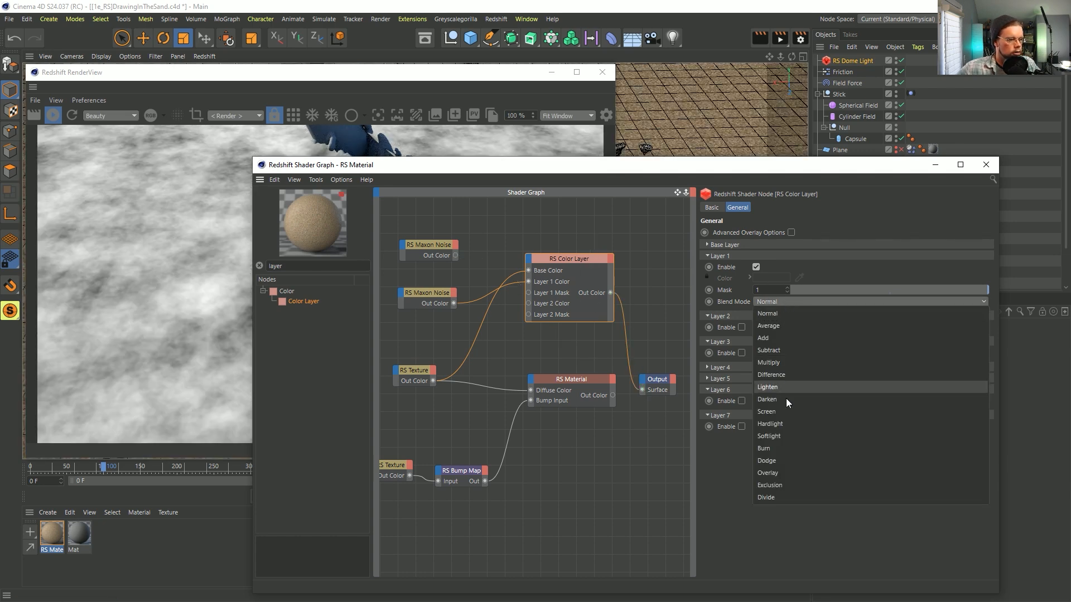
Set Layer 1 of the Color Layer node to the Overlay blend mode with a Mask of 0.26.
{"action": "left_click", "coordinate": [773, 474]}
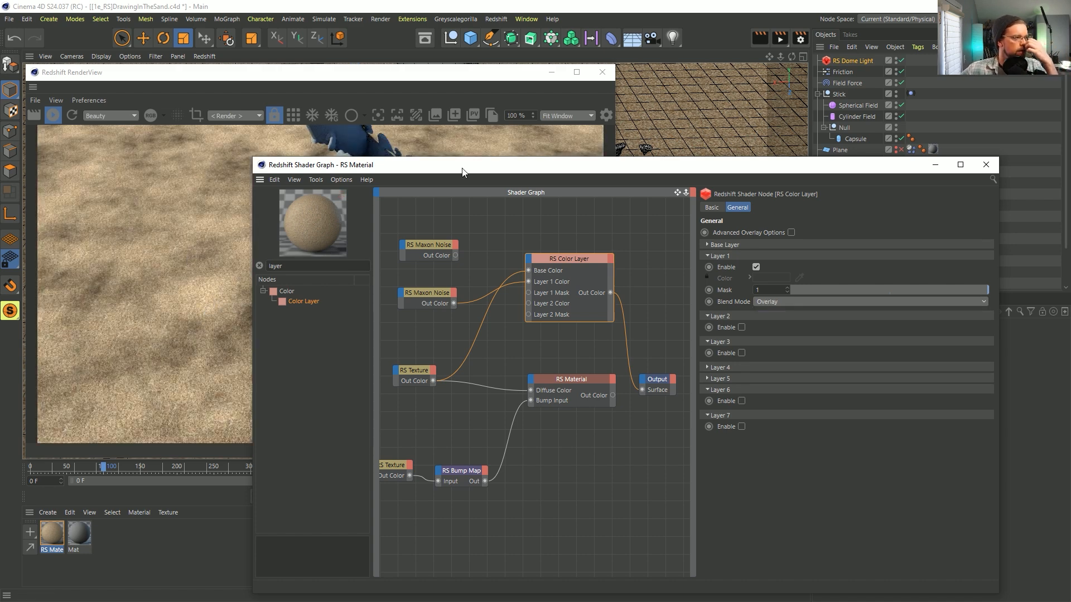
{"action": "left_click_drag", "start_coordinate": [419, 293], "coordinate": [414, 276]}
{"action": "left_click", "coordinate": [569, 279]}
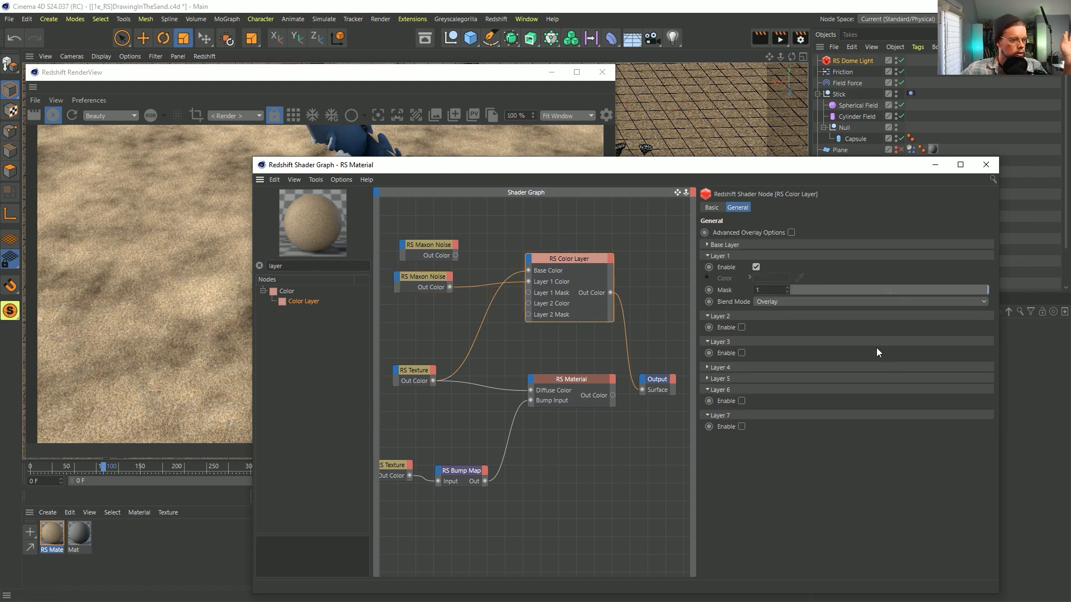
{"action": "left_click", "coordinate": [829, 290]}
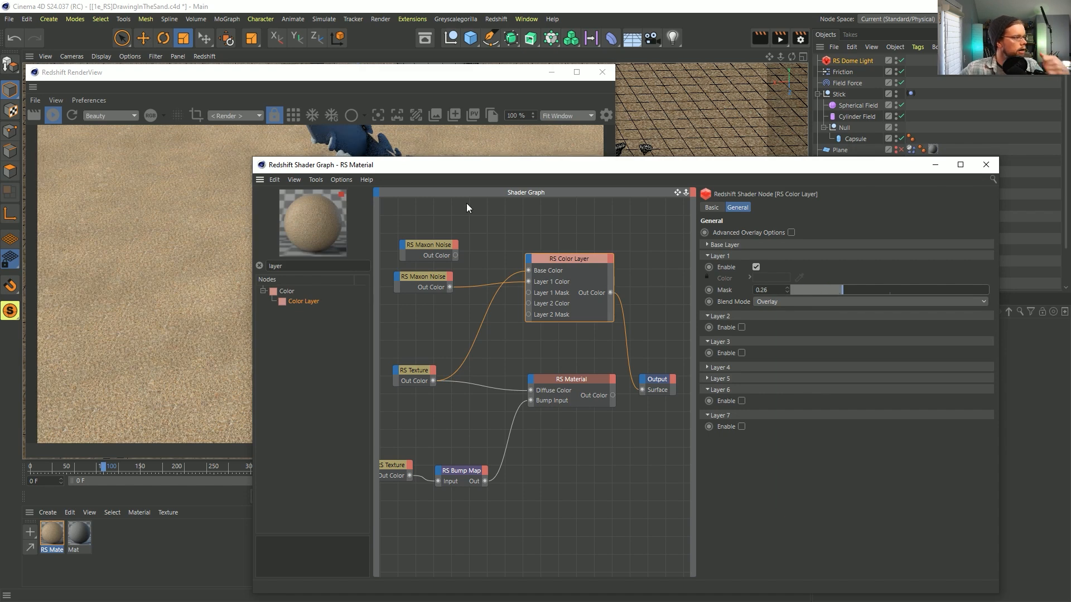
Connect the Maxon Noise node with the 0.1 Overall Scale to the Color Layer's Layer 2 Color.
{"action": "left_click_drag", "start_coordinate": [432, 165], "coordinate": [514, 140]}
{"action": "left_click", "coordinate": [508, 287]}
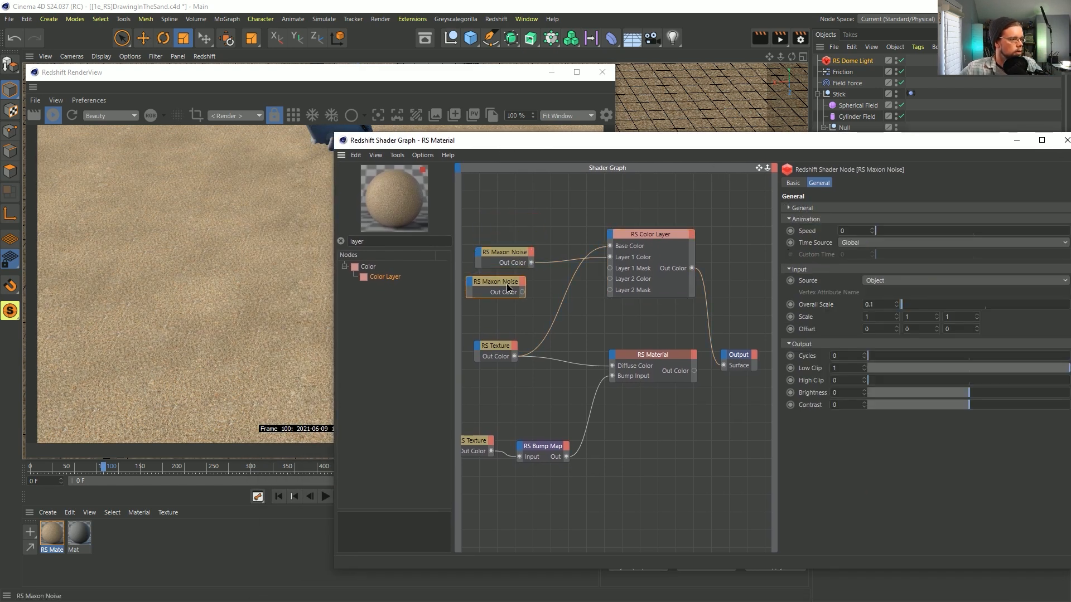
{"action": "left_click_drag", "start_coordinate": [524, 291], "coordinate": [610, 279]}
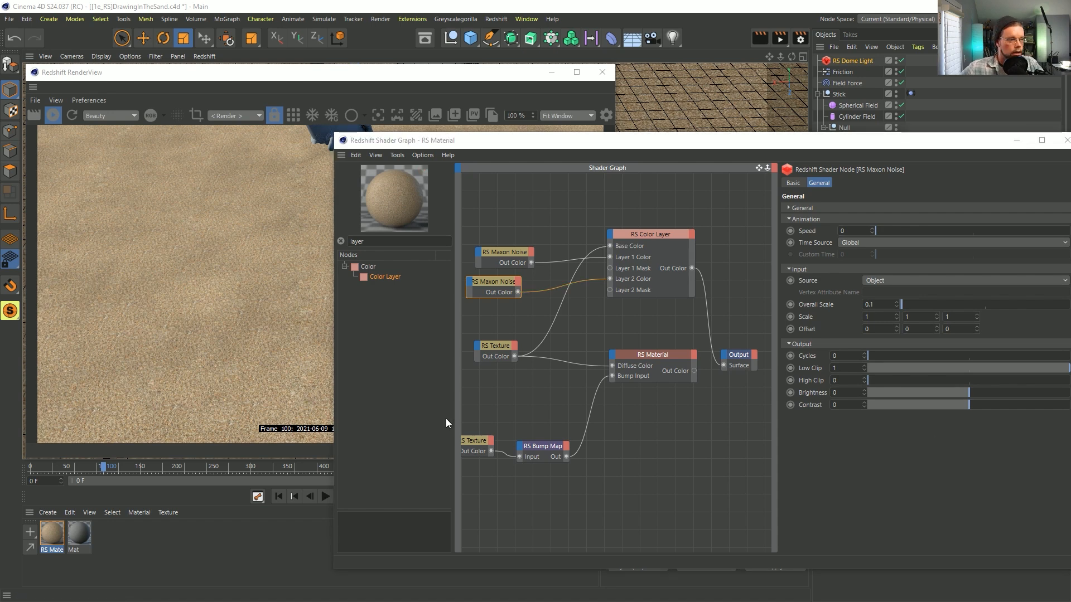
Enable Layer 2 on the Color Layer node with the Overlay blend mode and a Mask of 0.263.
{"action": "left_click", "coordinate": [640, 273]}
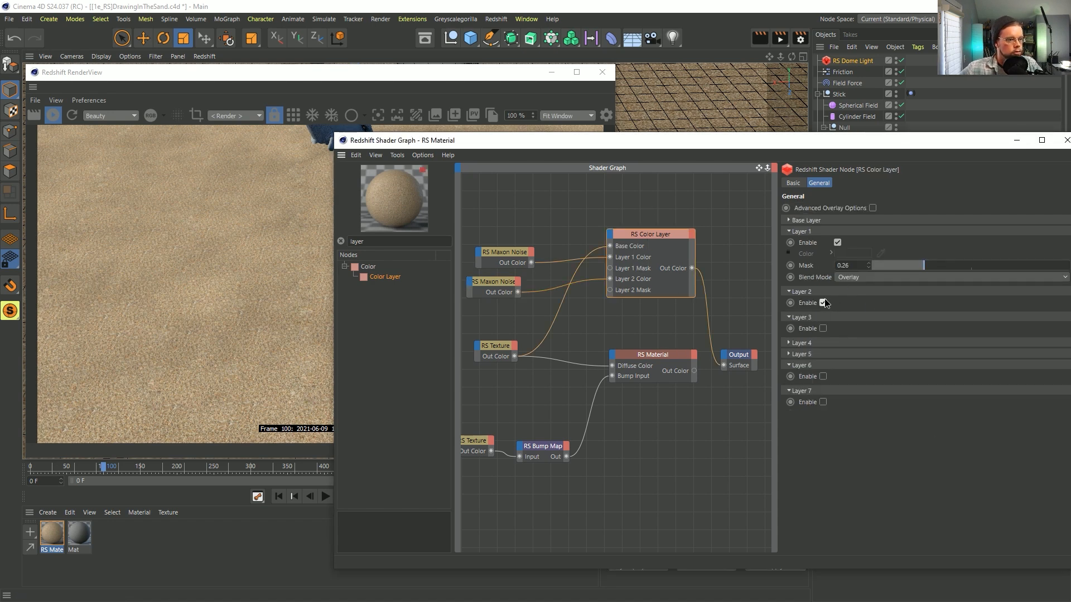
{"action": "left_click", "coordinate": [823, 303]}
{"action": "left_click", "coordinate": [864, 337]}
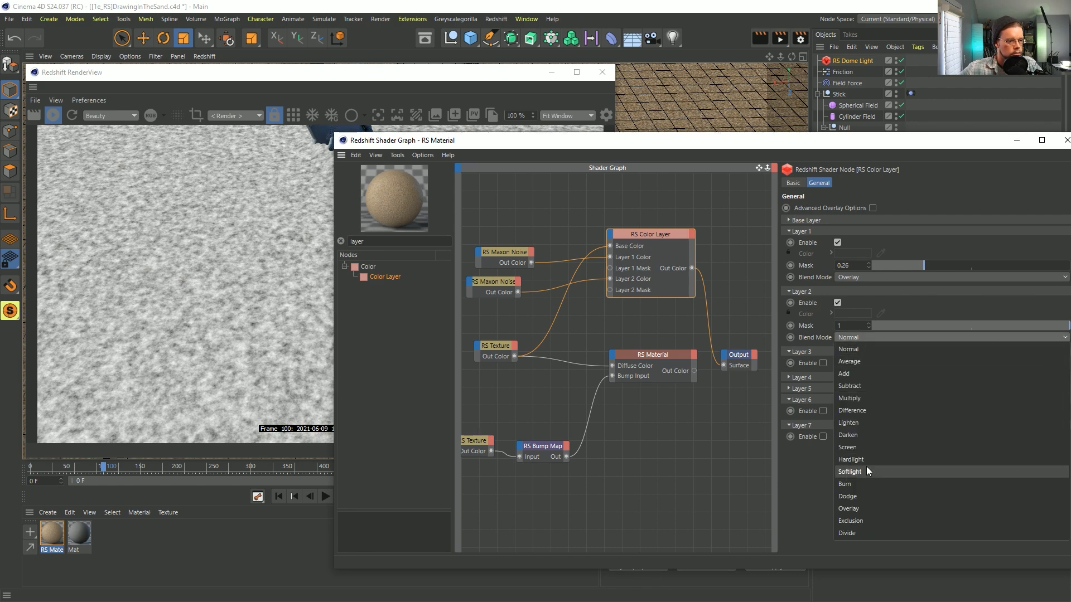
{"action": "left_click", "coordinate": [853, 508]}
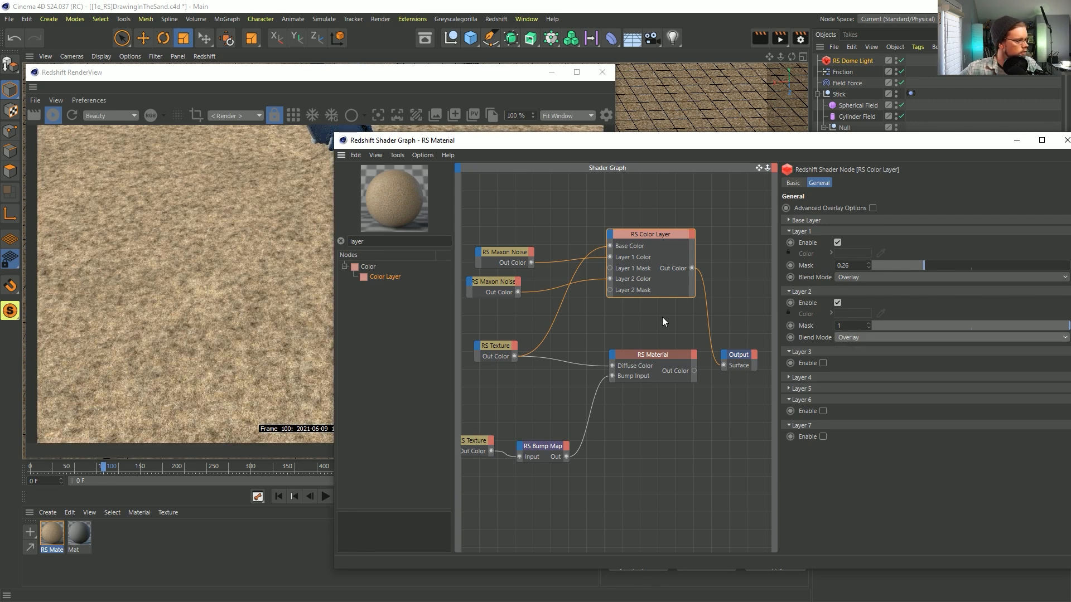
{"action": "left_click", "coordinate": [905, 325]}
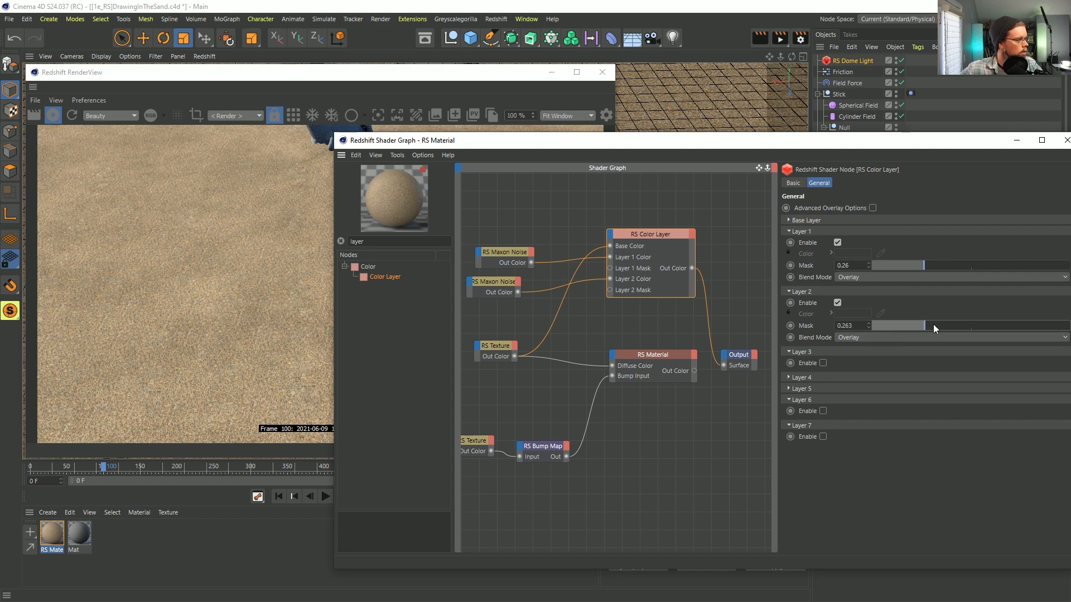
Uncover more of the render preview and remove the unused Layer 1 Mask and Layer 2 Mask ports from the Color Layer node.
{"action": "left_click_drag", "start_coordinate": [656, 143], "coordinate": [739, 95]}
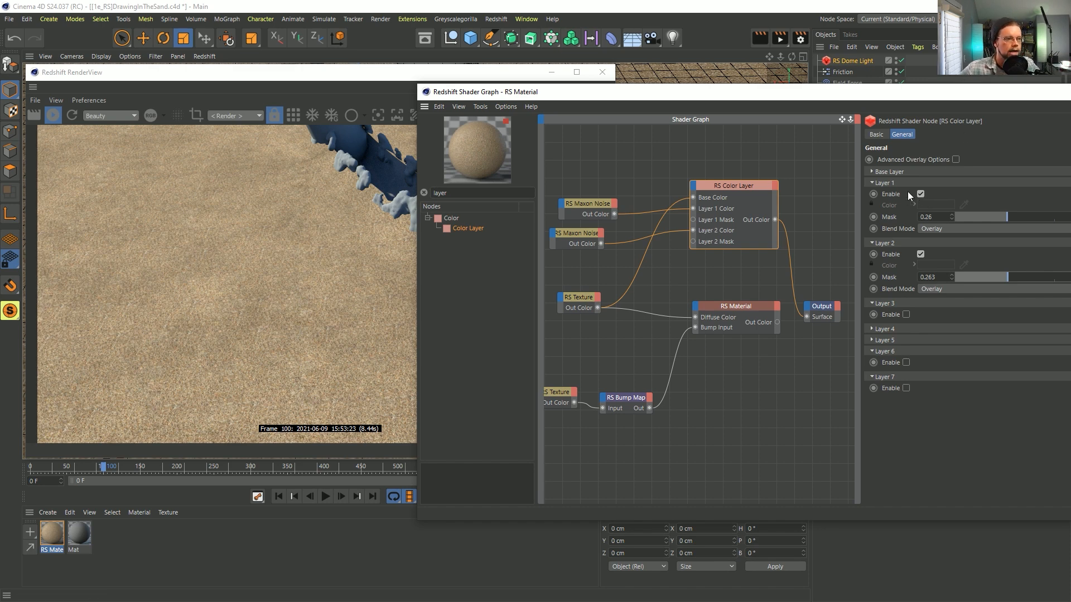
{"action": "double_click", "coordinate": [694, 242]}
{"action": "double_click", "coordinate": [693, 226]}
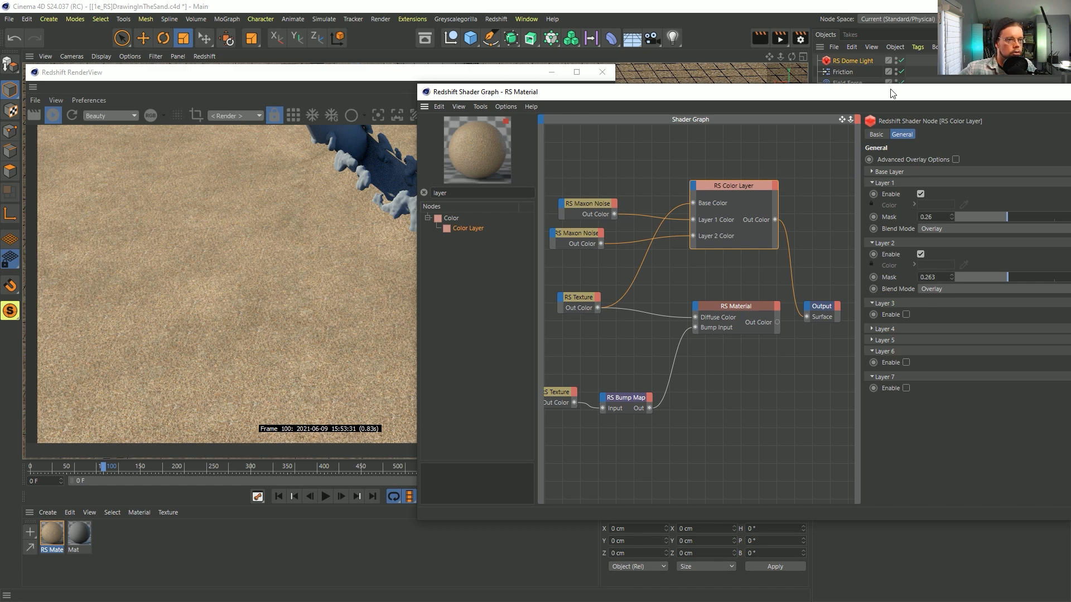
Connect the Color Layer output to the RS Material's Diffuse Color and the RS Material's Out Color to the Output's Surface.
{"action": "left_click_drag", "start_coordinate": [776, 220], "coordinate": [696, 318]}
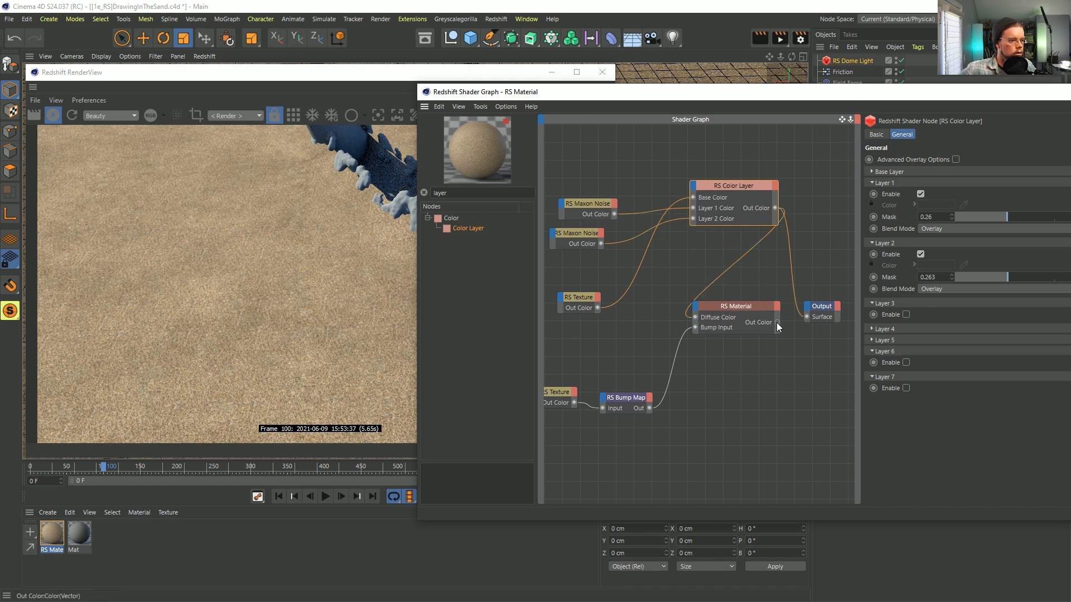
{"action": "left_click_drag", "start_coordinate": [808, 319], "coordinate": [807, 318]}
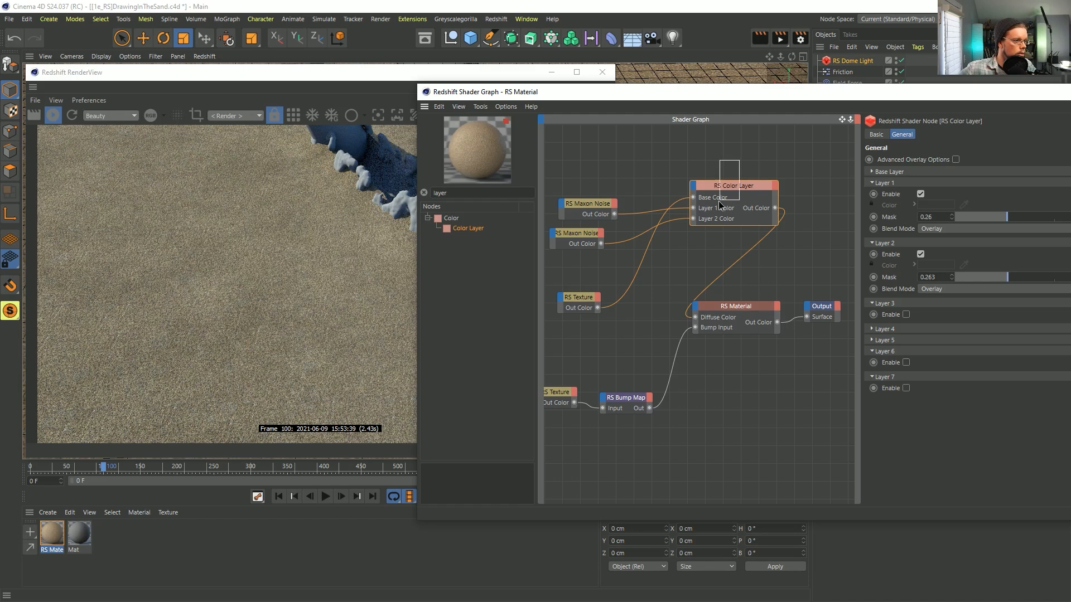
{"action": "left_click_drag", "start_coordinate": [728, 185], "coordinate": [689, 192]}
Find the Color Correct node and add it to the graph beside the Color Layer node.
{"action": "left_click_drag", "start_coordinate": [849, 95], "coordinate": [710, 124]}
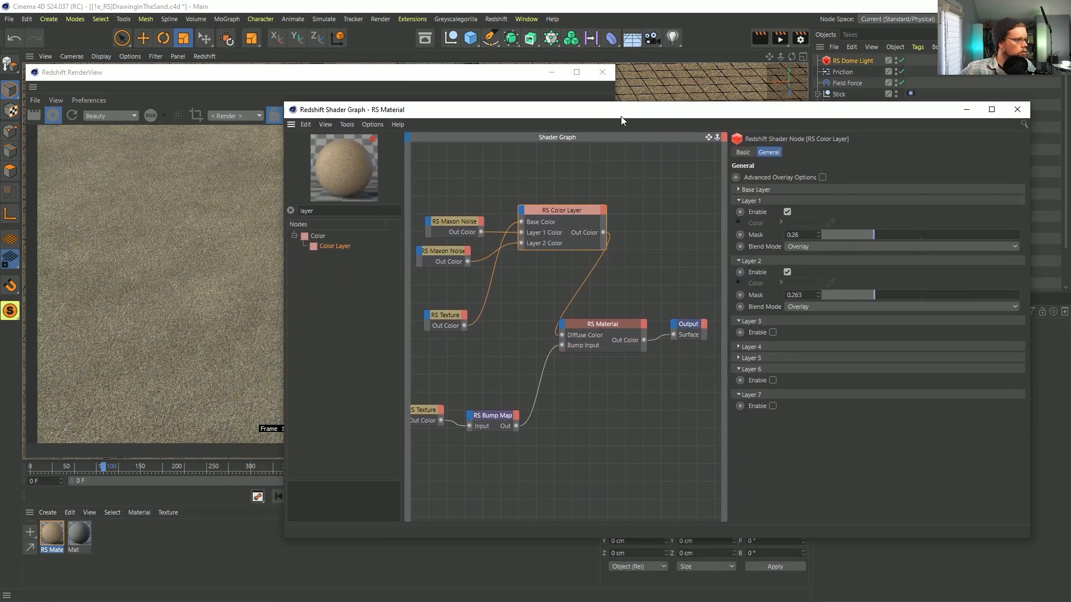
{"action": "left_click_drag", "start_coordinate": [342, 211], "coordinate": [278, 204]}
{"action": "type", "text": "corr"}
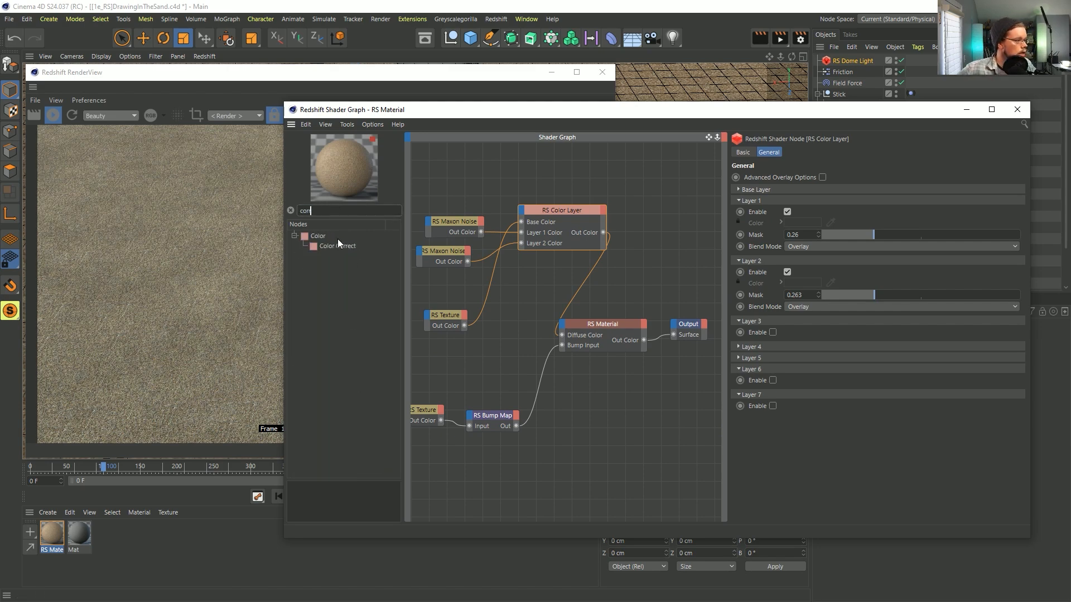
{"action": "left_click_drag", "start_coordinate": [338, 244], "coordinate": [616, 225]}
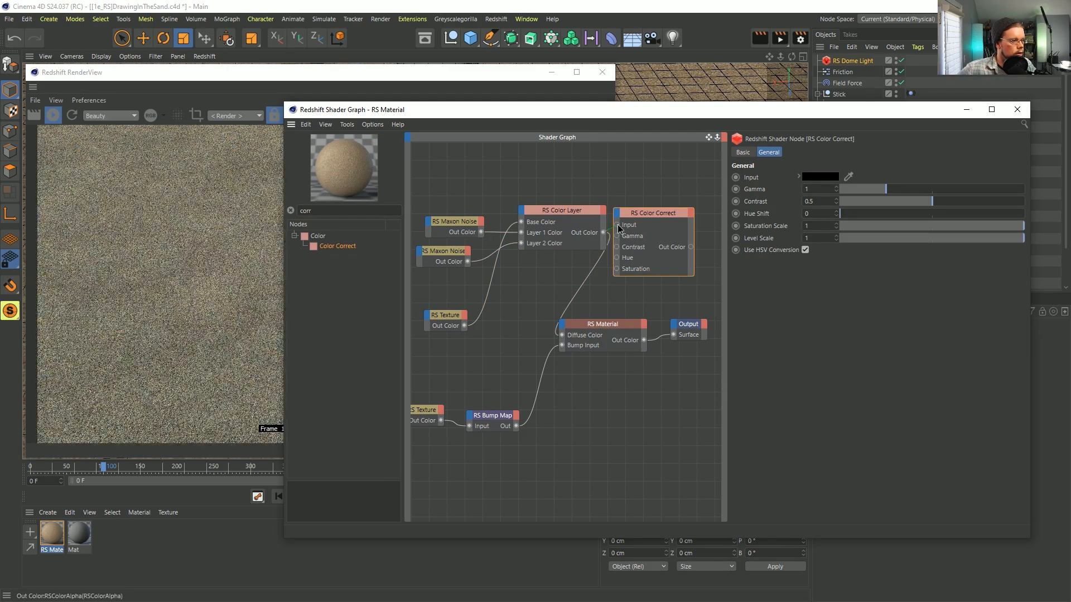
Route the Color Correct output into the RS Material's Diffuse Color, with Gamma at 1.128 and Saturation Scale at 1.3.
{"action": "left_click_drag", "start_coordinate": [692, 248], "coordinate": [561, 335]}
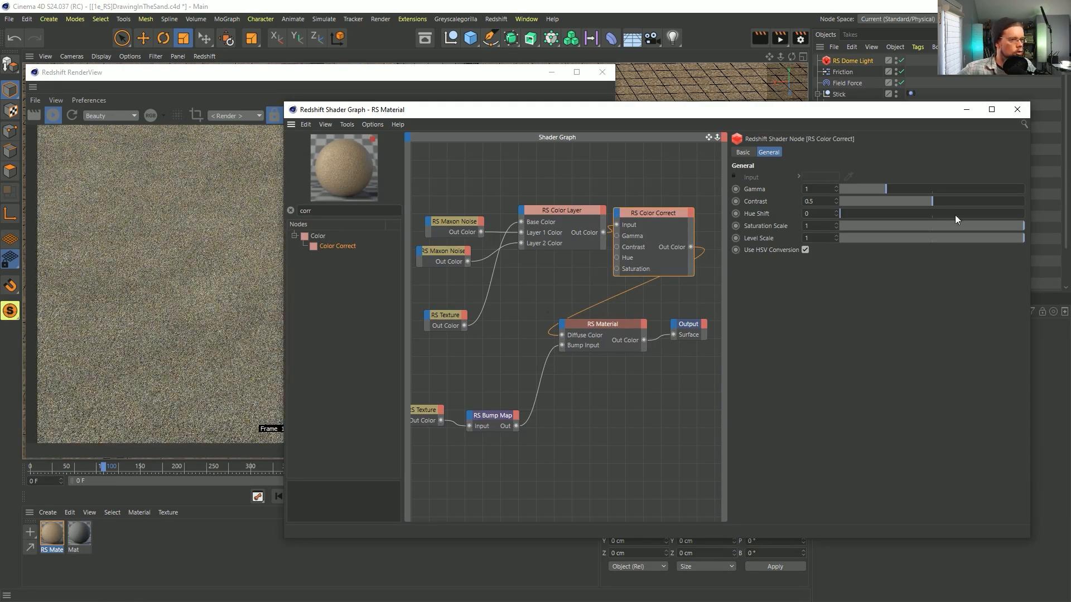
{"action": "left_click_drag", "start_coordinate": [889, 192], "coordinate": [892, 190]}
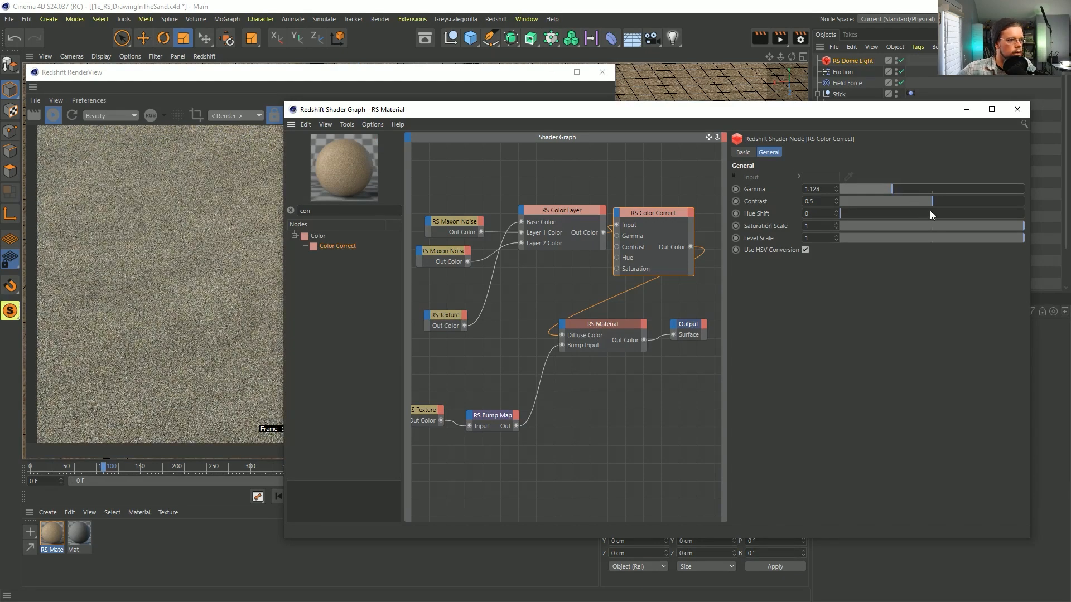
{"action": "left_click", "coordinate": [825, 226]}
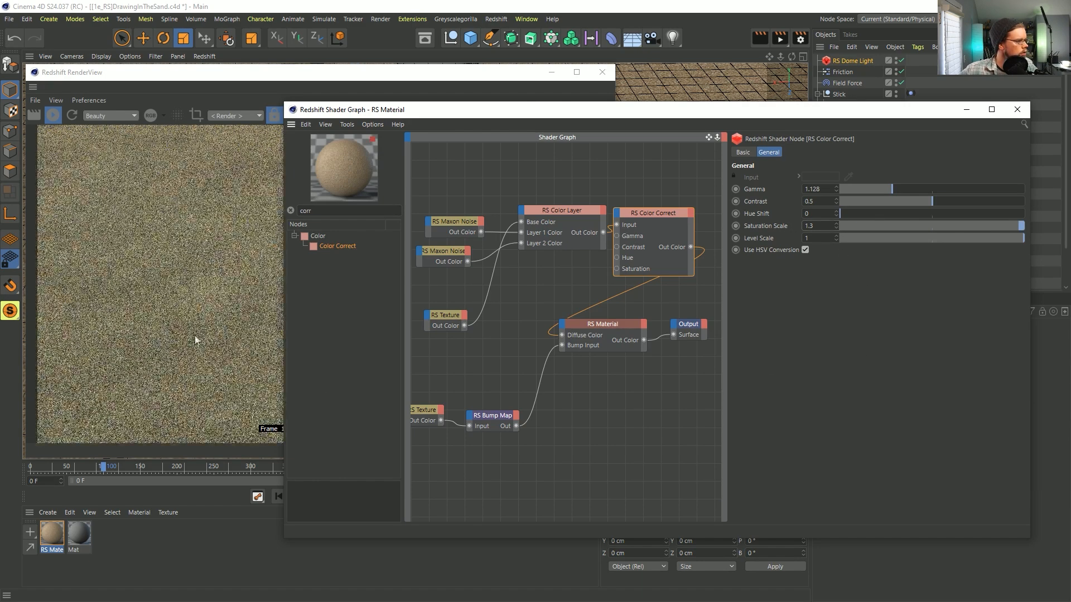
{"action": "left_click_drag", "start_coordinate": [357, 114], "coordinate": [644, 279]}
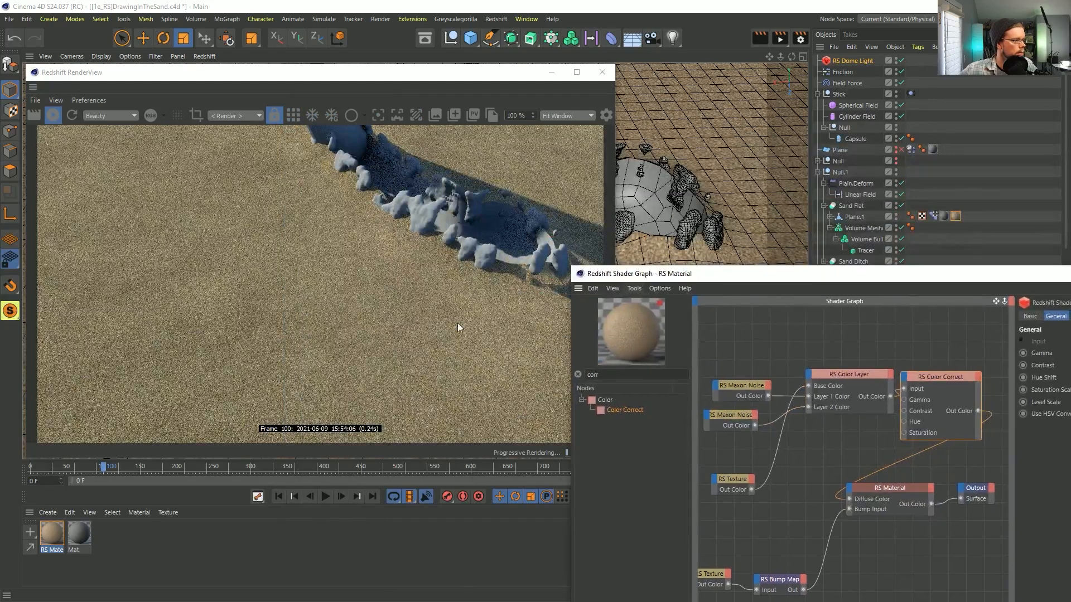
{"action": "left_click_drag", "start_coordinate": [728, 282], "coordinate": [386, 151]}
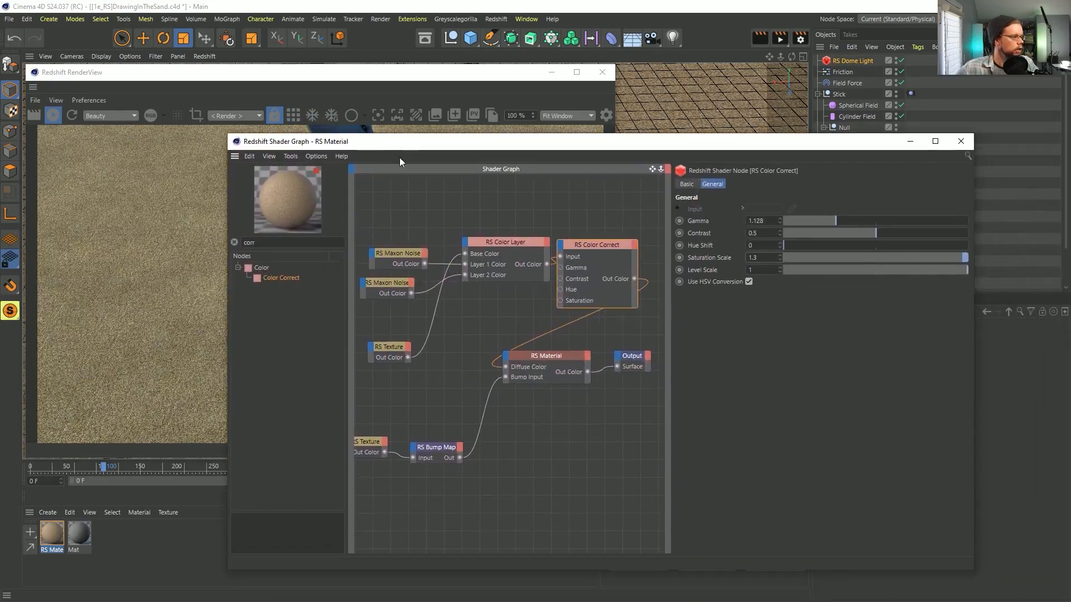
{"action": "left_click", "coordinate": [960, 144]}
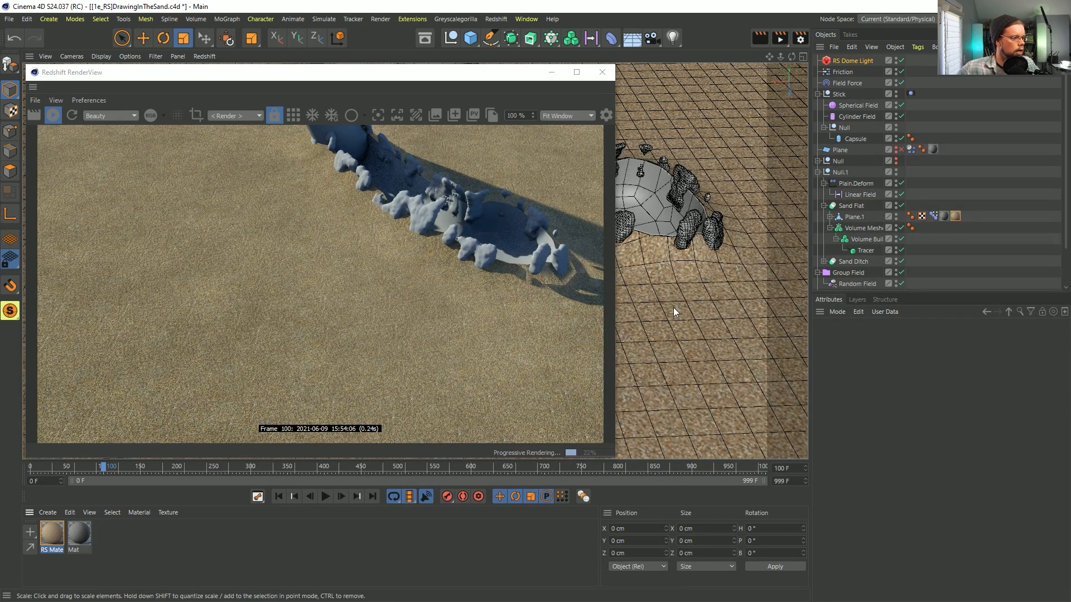
Invert the RS Bump Map's remap by setting New Range Min to 1 and New Range Max to 0, and close the shader graph.
{"action": "scroll", "coordinate": [675, 308], "scroll_direction": "up", "scroll_amount": 5}
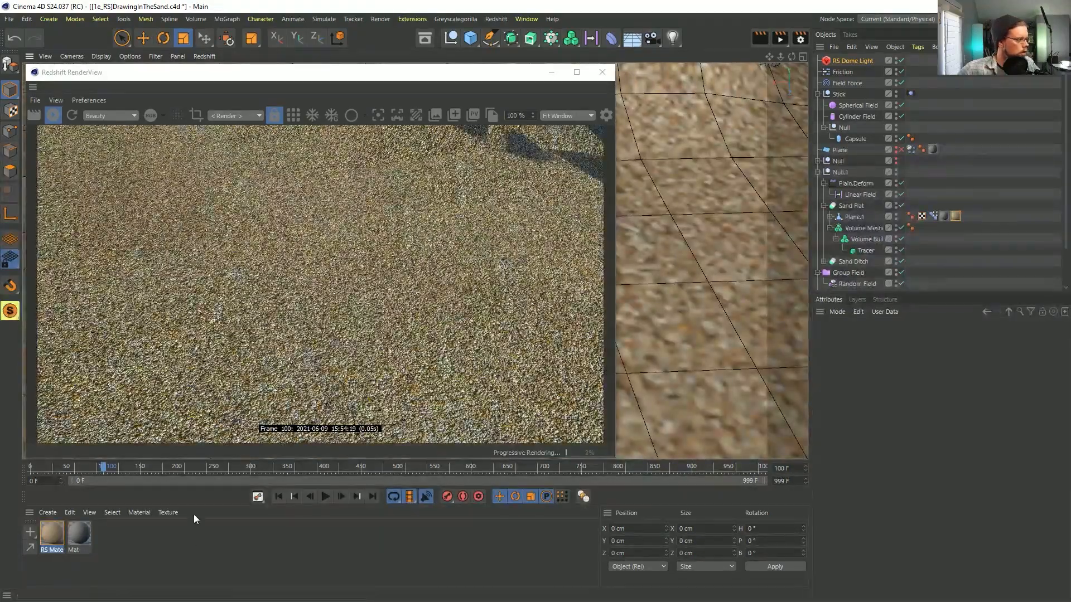
{"action": "left_click", "coordinate": [53, 534]}
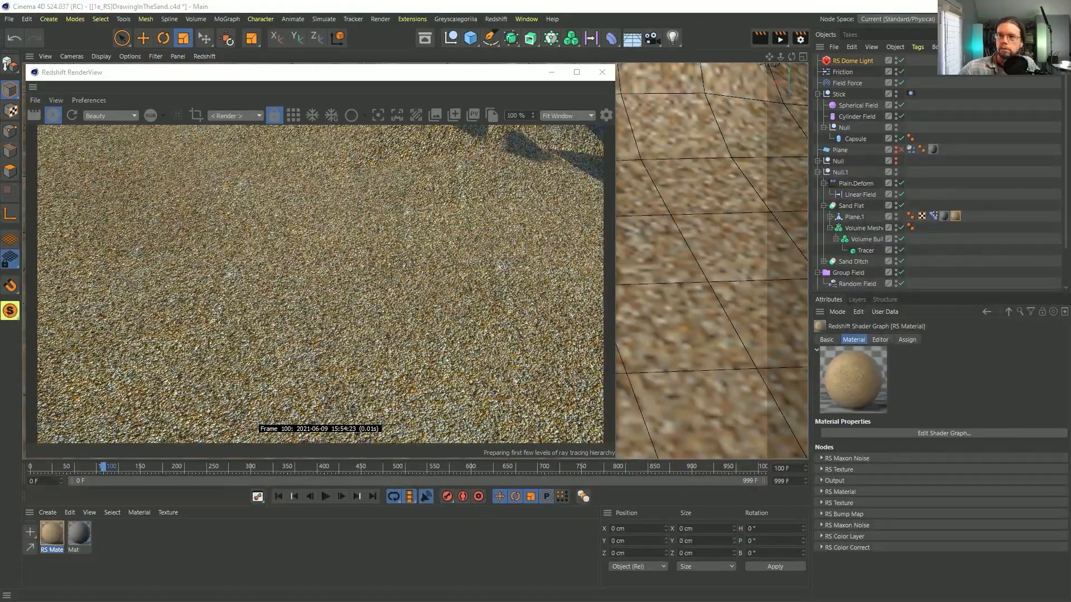
{"action": "left_click_drag", "start_coordinate": [803, 1], "coordinate": [864, 114]}
{"action": "left_click", "coordinate": [747, 412]}
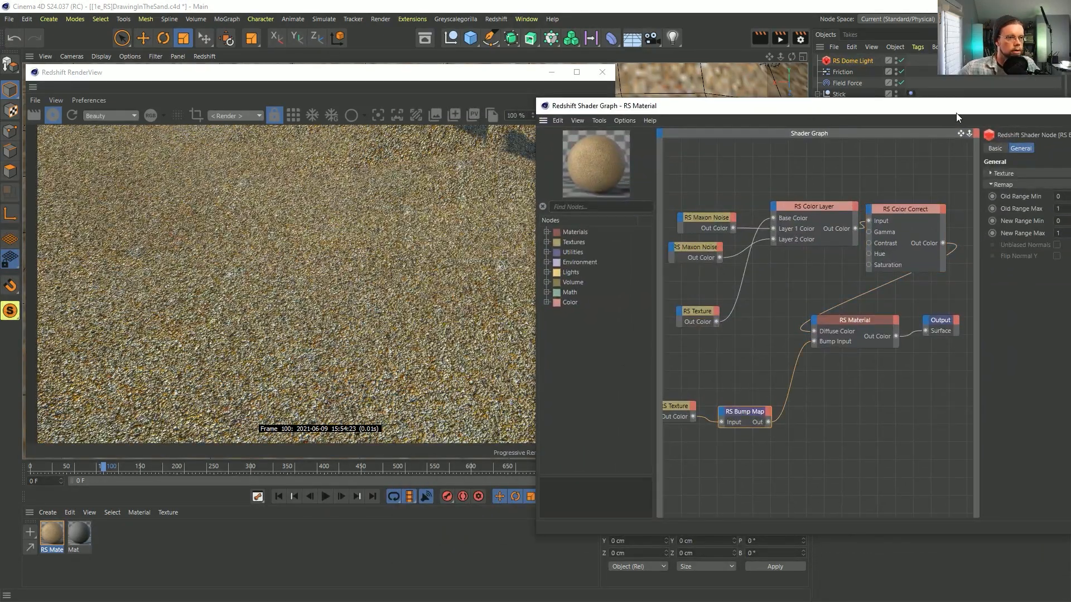
{"action": "left_click_drag", "start_coordinate": [956, 113], "coordinate": [859, 201]}
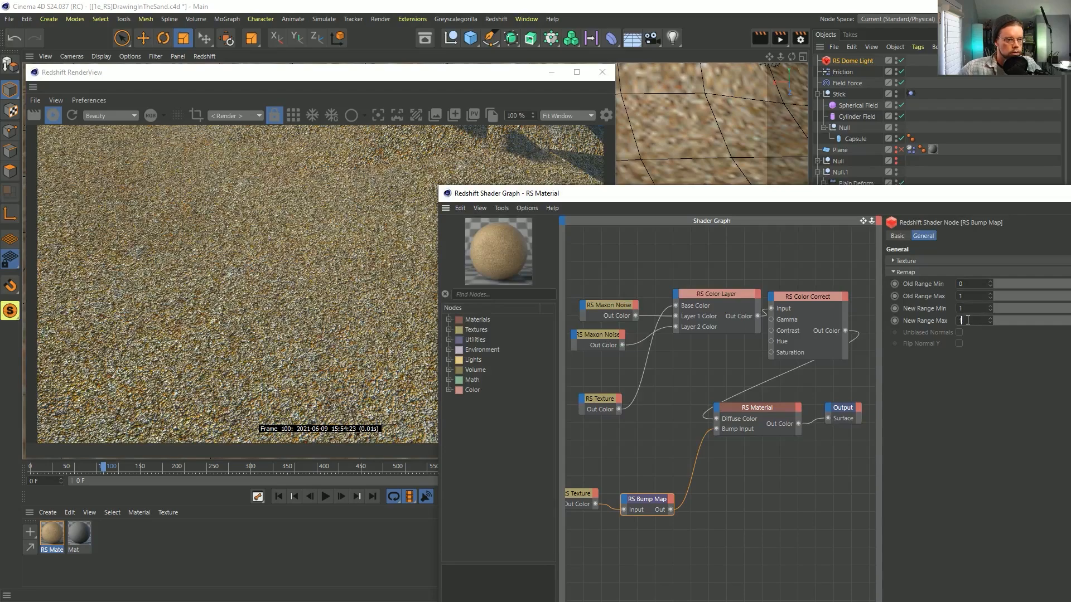
{"action": "type", "text": "0"}
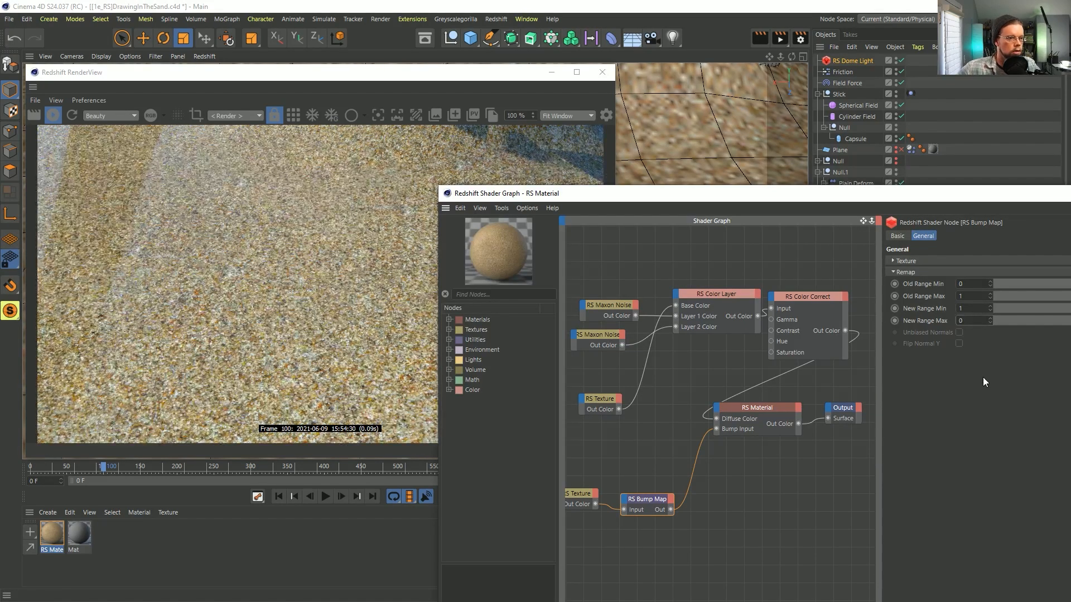
{"action": "key", "text": "Return"}
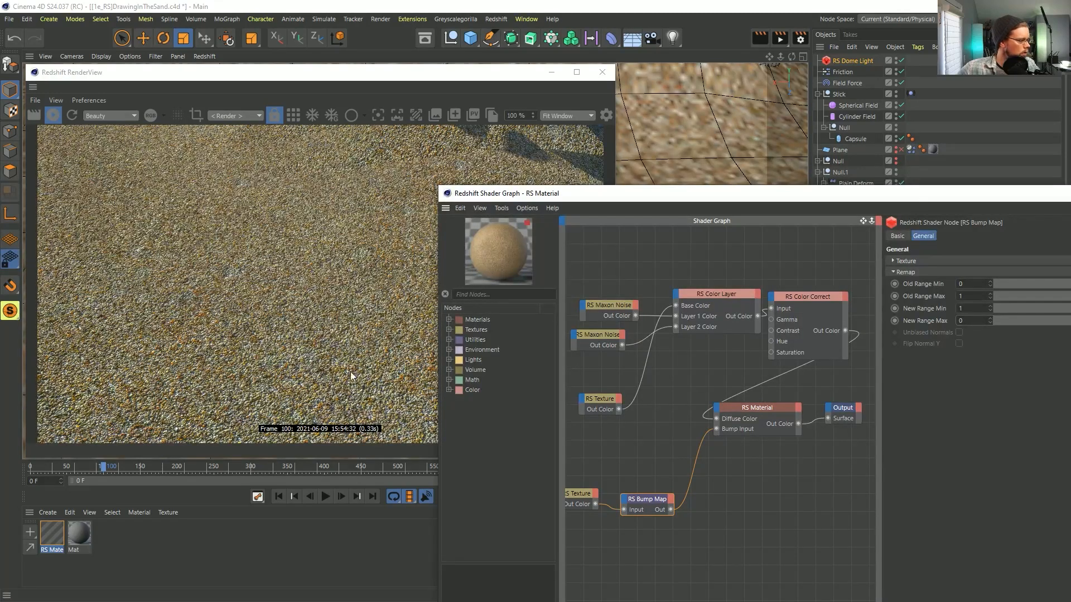
{"action": "left_click_drag", "start_coordinate": [593, 198], "coordinate": [366, 164]}
{"action": "left_click", "coordinate": [944, 157]}
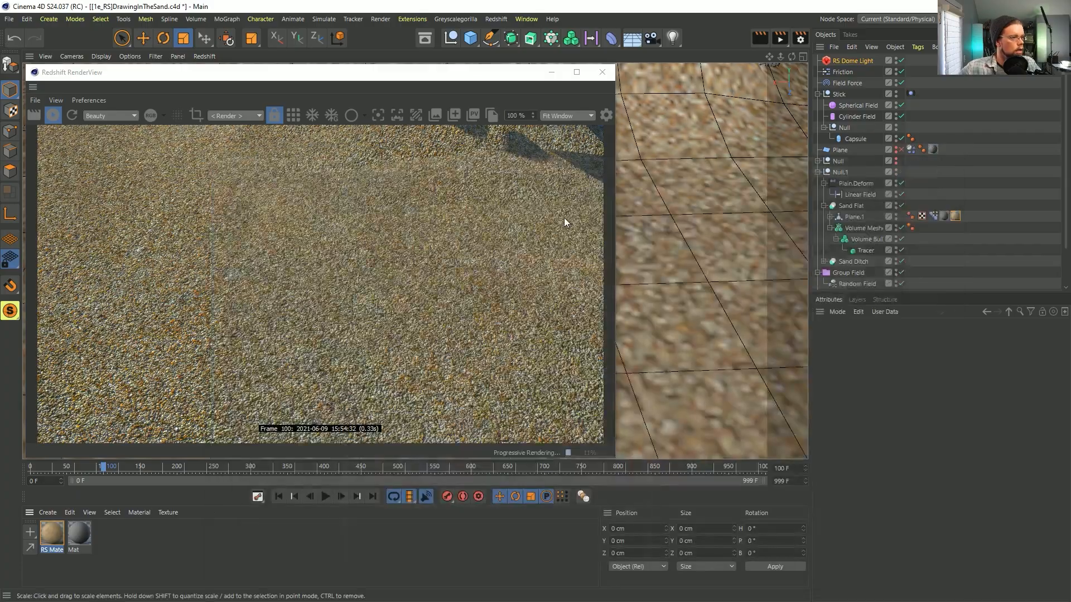
Duplicate the Bump Map node and the Layer 2 Maxon Noise, and chain the copies into the RS Material's Bump Input.
{"action": "scroll", "coordinate": [662, 234], "scroll_direction": "down", "scroll_amount": 8}
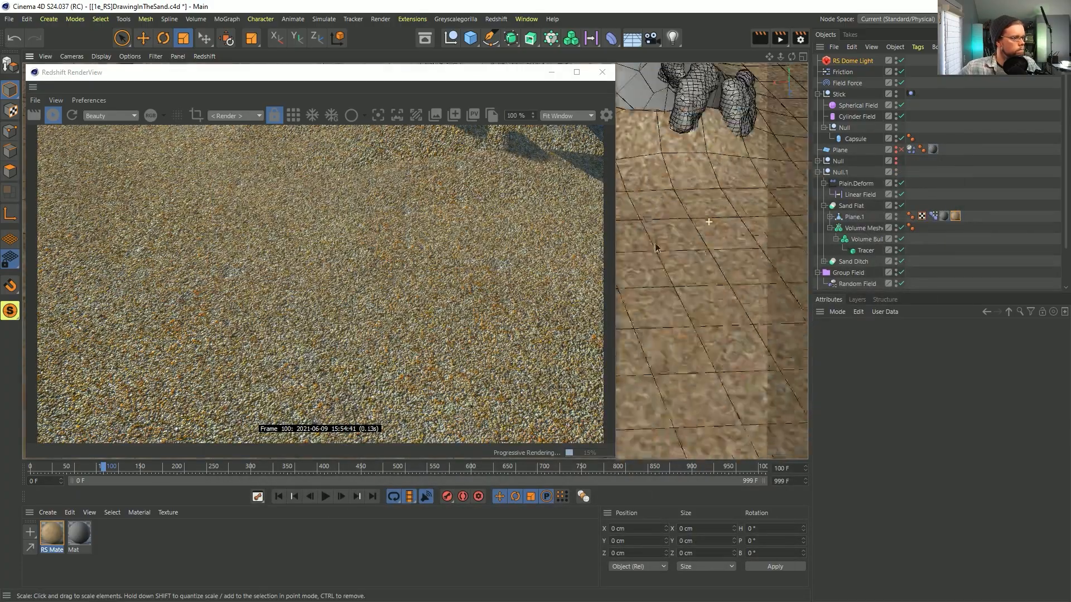
{"action": "middle_click_drag", "start_coordinate": [700, 212], "coordinate": [696, 342], "text": "alt"}
{"action": "scroll", "coordinate": [696, 342], "scroll_direction": "up", "scroll_amount": 4}
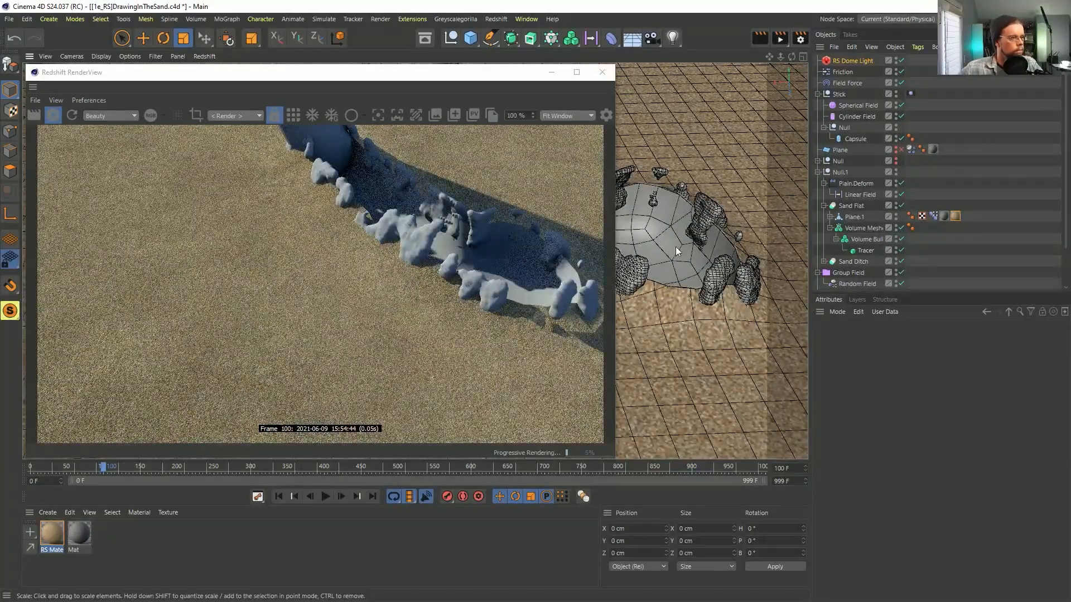
{"action": "left_click_drag", "start_coordinate": [665, 257], "coordinate": [724, 241], "text": "alt"}
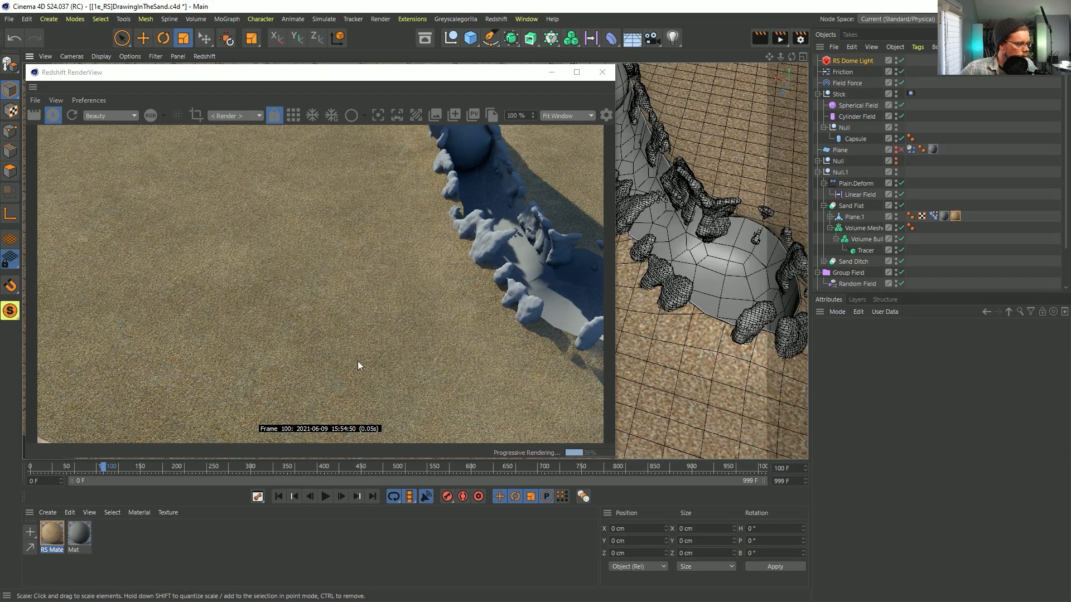
{"action": "left_click", "coordinate": [55, 537]}
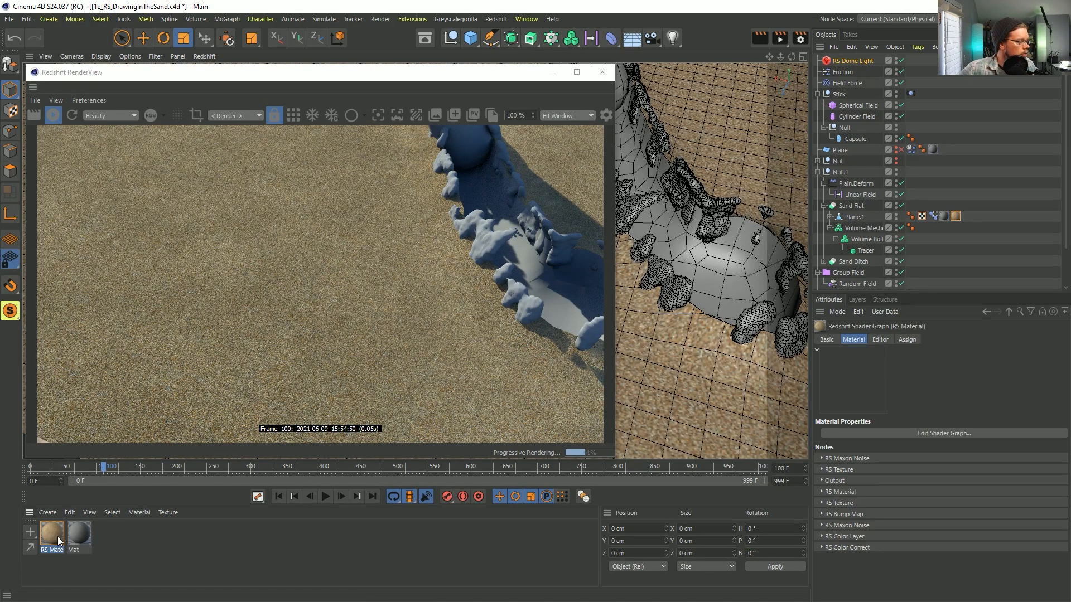
{"action": "double_click", "coordinate": [54, 536]}
{"action": "left_click_drag", "start_coordinate": [642, 65], "coordinate": [725, 71]}
{"action": "left_click_drag", "start_coordinate": [467, 78], "coordinate": [609, 76]}
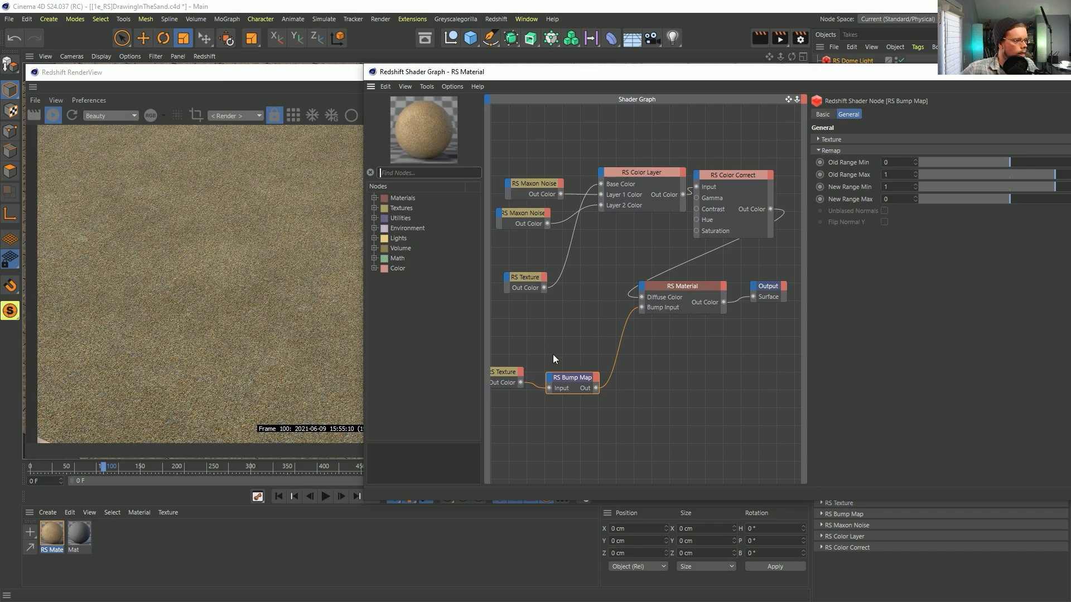
{"action": "middle_click_drag", "start_coordinate": [630, 346], "coordinate": [685, 341]}
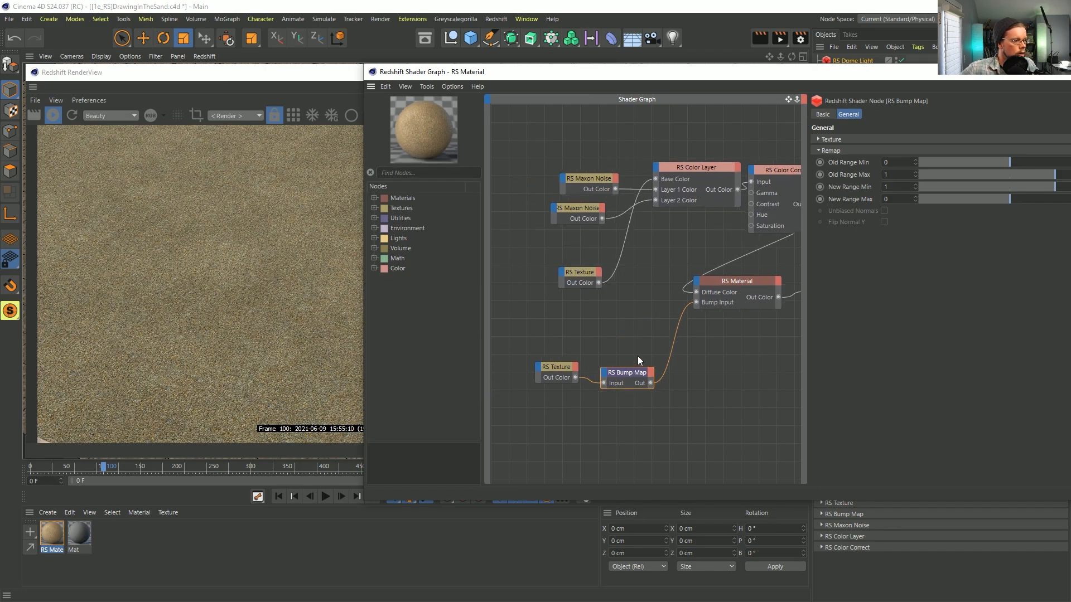
{"action": "left_click_drag", "start_coordinate": [631, 374], "coordinate": [626, 333], "text": "ctrl"}
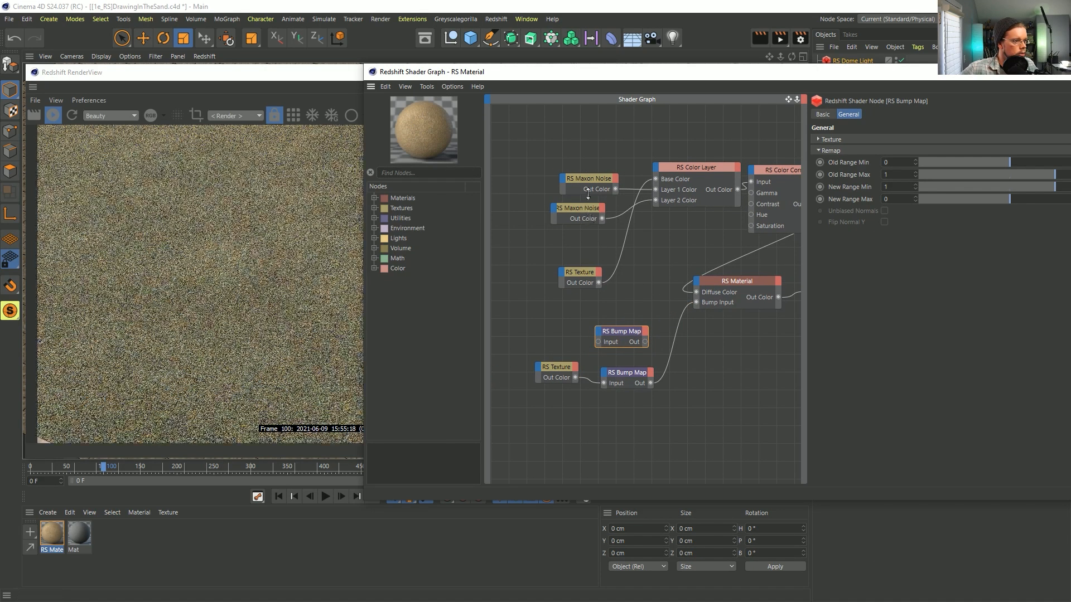
{"action": "left_click_drag", "start_coordinate": [588, 205], "coordinate": [697, 303], "text": "ctrl"}
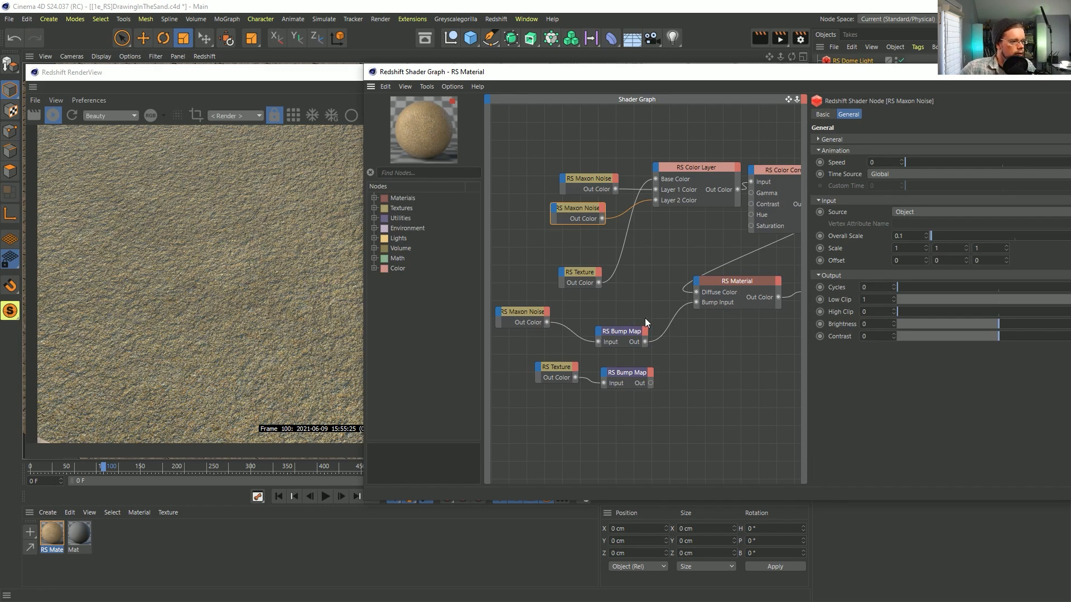
Add a Bump Blender node, connecting the noise Bump Map to Base Input and the texture Bump Map to Bump Input 0.
{"action": "type", "text": "bump"}
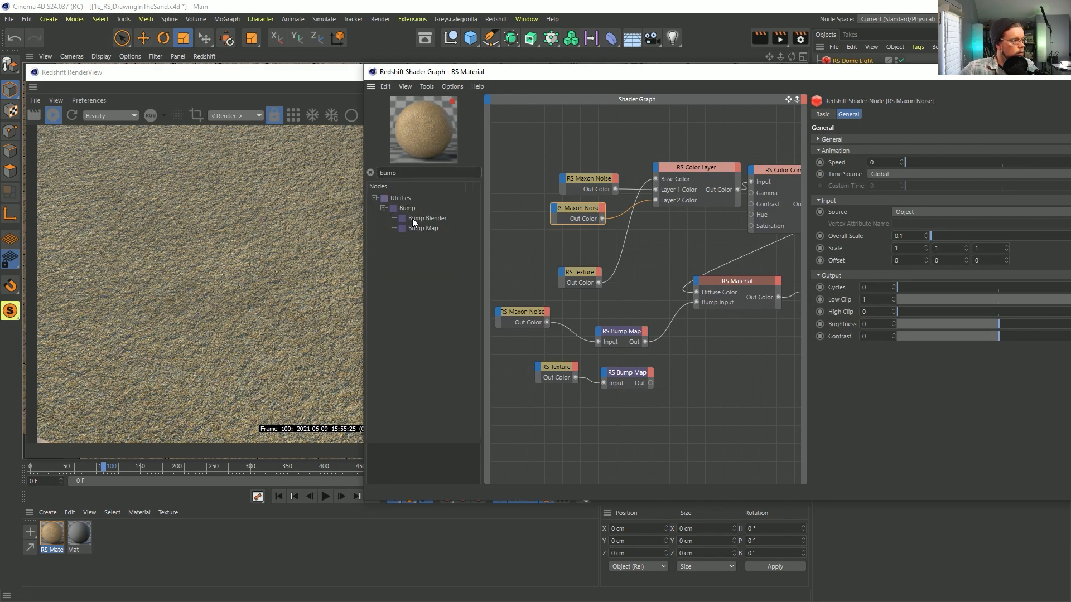
{"action": "left_click_drag", "start_coordinate": [415, 219], "coordinate": [692, 364]}
{"action": "left_click", "coordinate": [722, 356]}
{"action": "mouse_move", "coordinate": [692, 364]}
{"action": "left_click", "coordinate": [738, 367]}
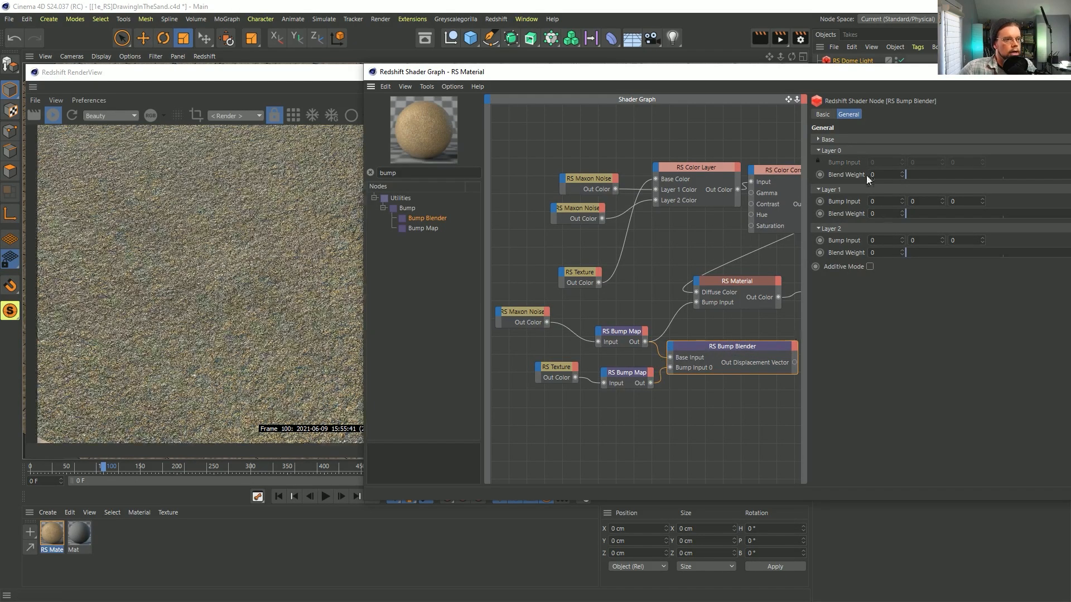
Set the Bump Blender's Layer 0 Blend Weight to 1 and enable Additive Mode.
{"action": "left_click", "coordinate": [844, 140]}
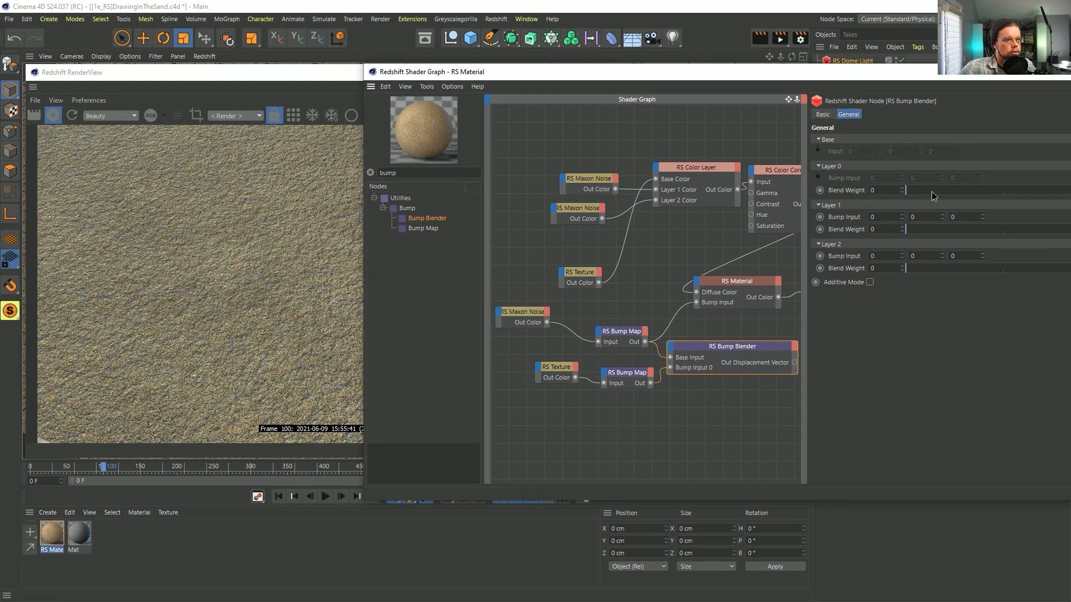
{"action": "left_click_drag", "start_coordinate": [914, 190], "coordinate": [1055, 190]}
{"action": "left_click_drag", "start_coordinate": [952, 219], "coordinate": [954, 218]}
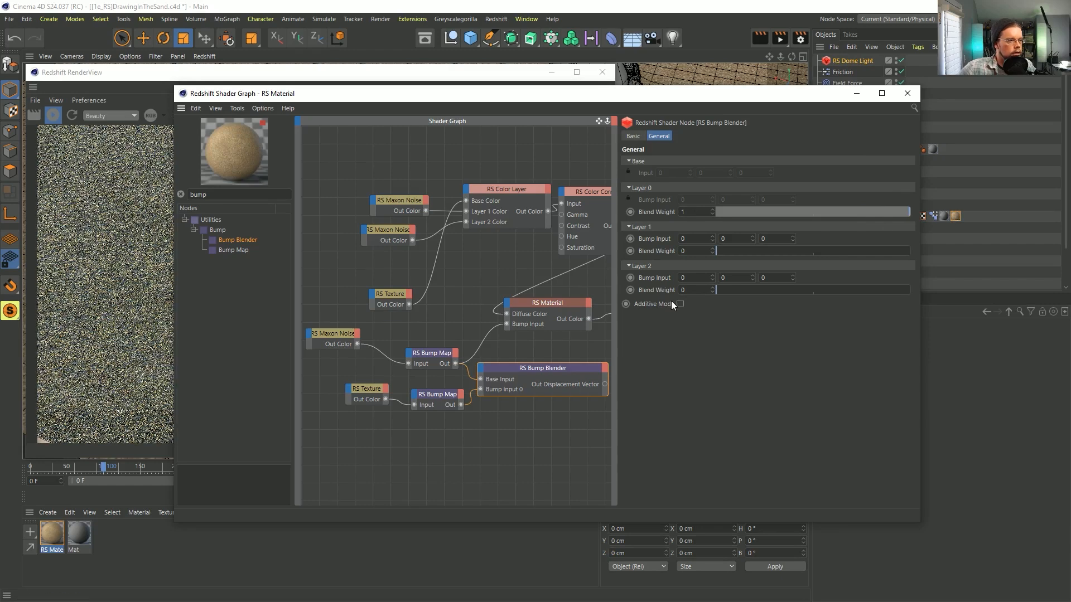
{"action": "left_click", "coordinate": [680, 304]}
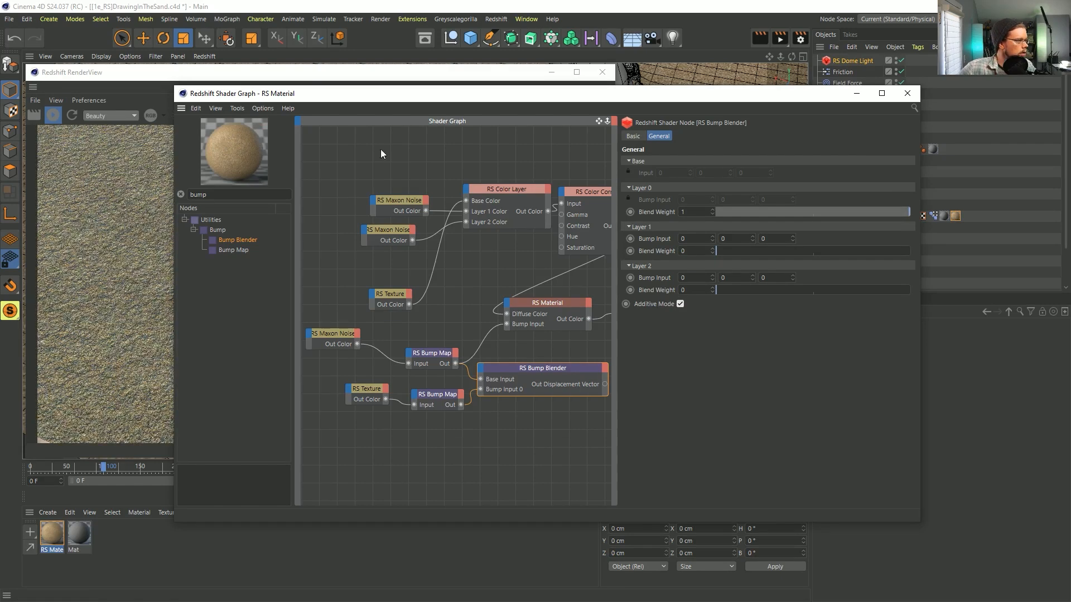
{"action": "left_click_drag", "start_coordinate": [399, 100], "coordinate": [548, 80]}
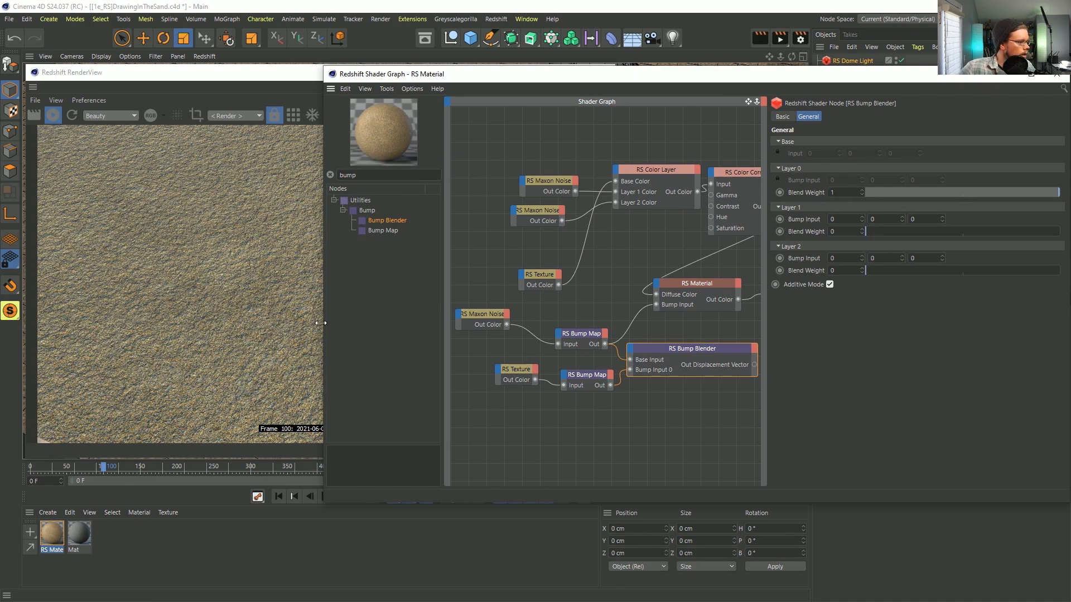
Try a Height Scale of 0.2 on the Maxon Noise's Bump Map, and set it back to 1.
{"action": "left_click", "coordinate": [585, 334]}
{"action": "left_click_drag", "start_coordinate": [877, 175], "coordinate": [802, 183]}
{"action": "type", "text": ".5"}
{"action": "key", "text": "Return"}
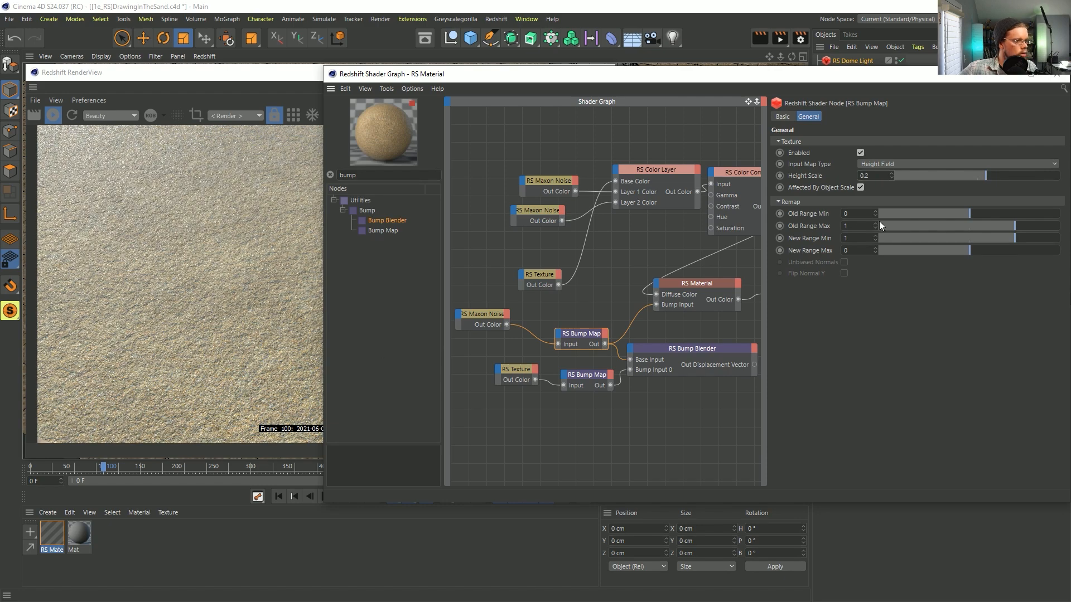
{"action": "key", "text": "Return"}
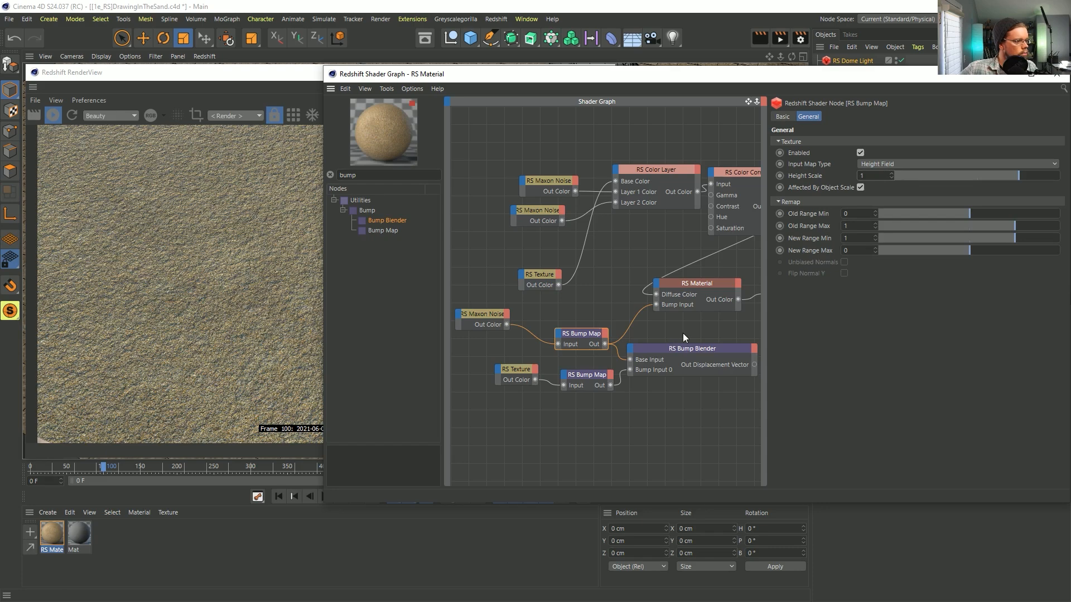
Connect the Bump Blender's Out Displacement Vector to the RS Material's Bump Input.
{"action": "left_click", "coordinate": [670, 370]}
{"action": "left_click_drag", "start_coordinate": [755, 364], "coordinate": [656, 305]}
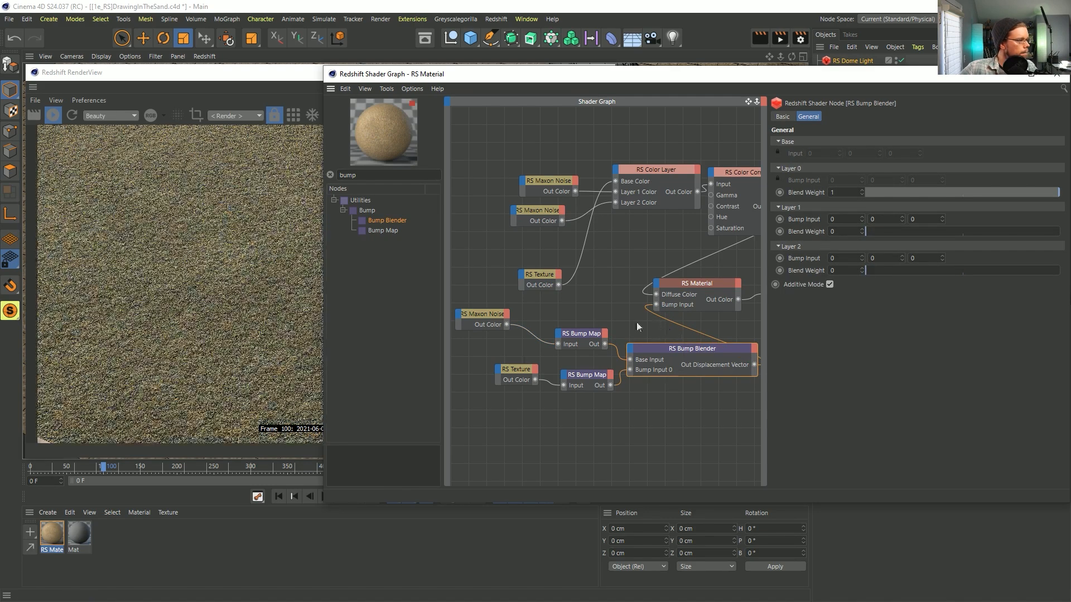
{"action": "left_click", "coordinate": [600, 336]}
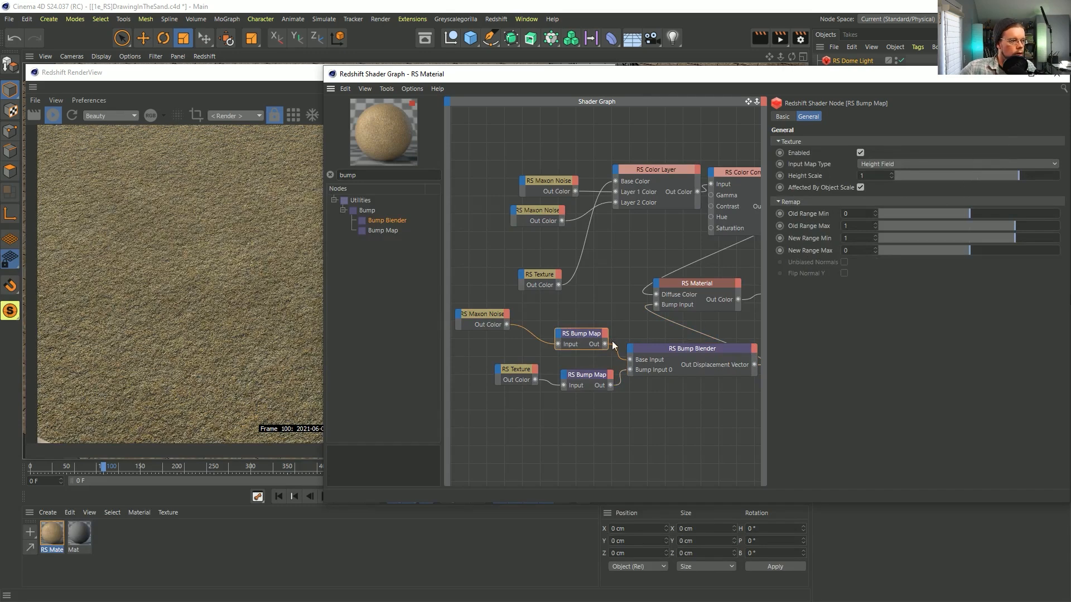
{"action": "left_click", "coordinate": [656, 364]}
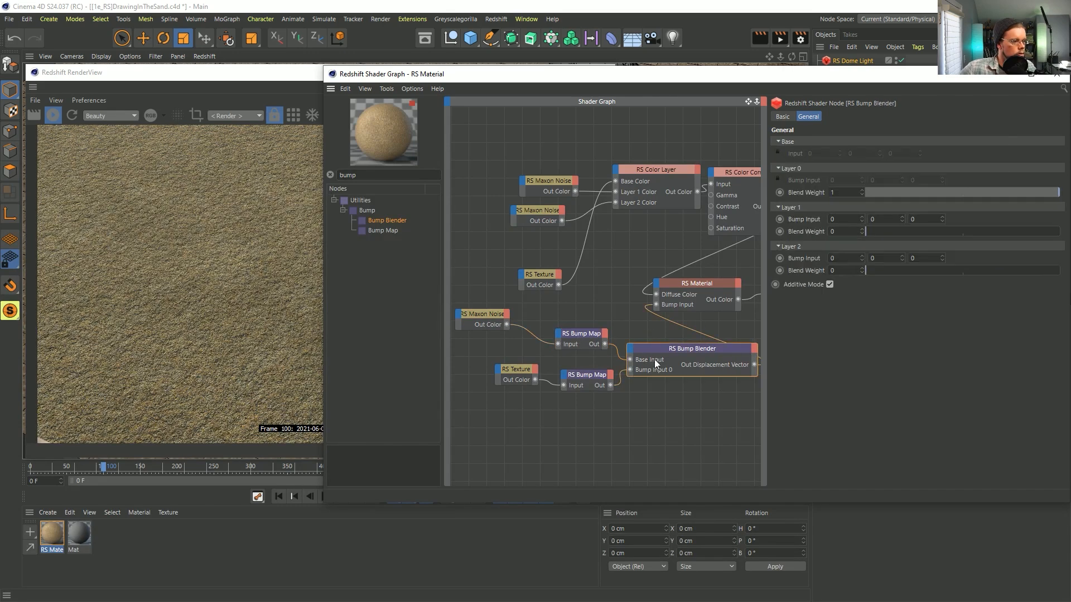
Set the Height Scale of the Maxon Noise's Bump Map to 0.25 and close the shader graph.
{"action": "left_click", "coordinate": [586, 331]}
{"action": "type", "text": ".256"}
{"action": "double_click", "coordinate": [868, 175]}
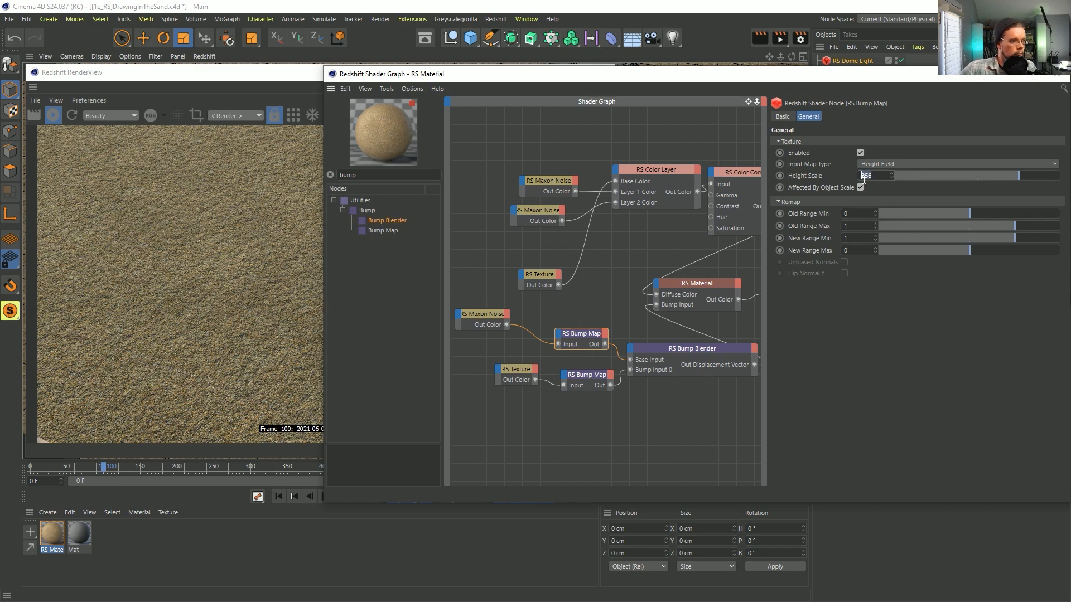
{"action": "key", "text": "Return"}
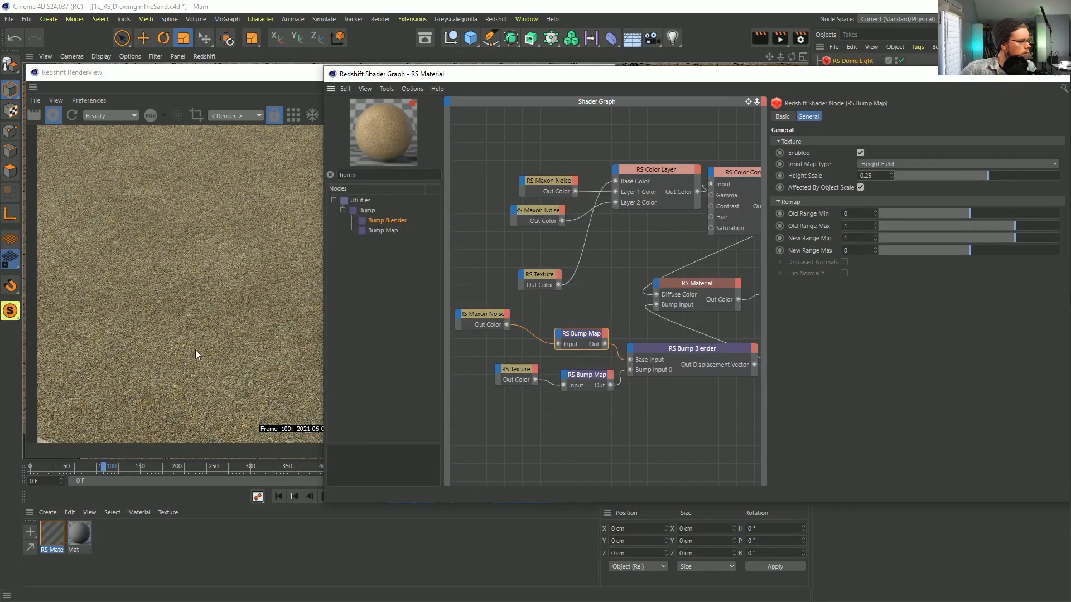
{"action": "left_click", "coordinate": [1057, 75]}
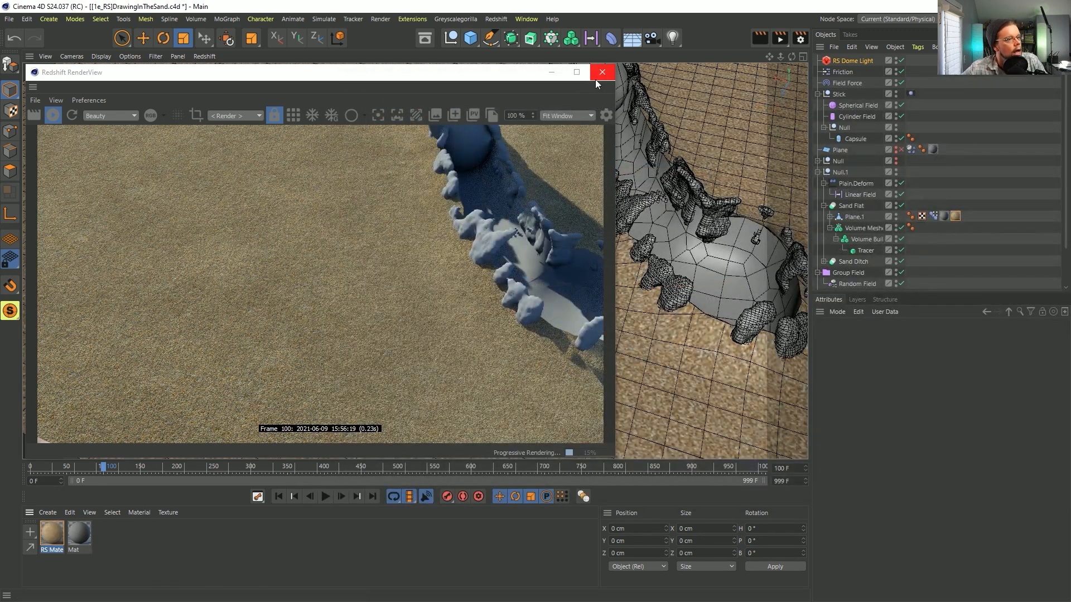
Apply the sand RS Material to the Sand Ditch object and set its projection to Cubic.
{"action": "left_click_drag", "start_coordinate": [58, 536], "coordinate": [866, 218]}
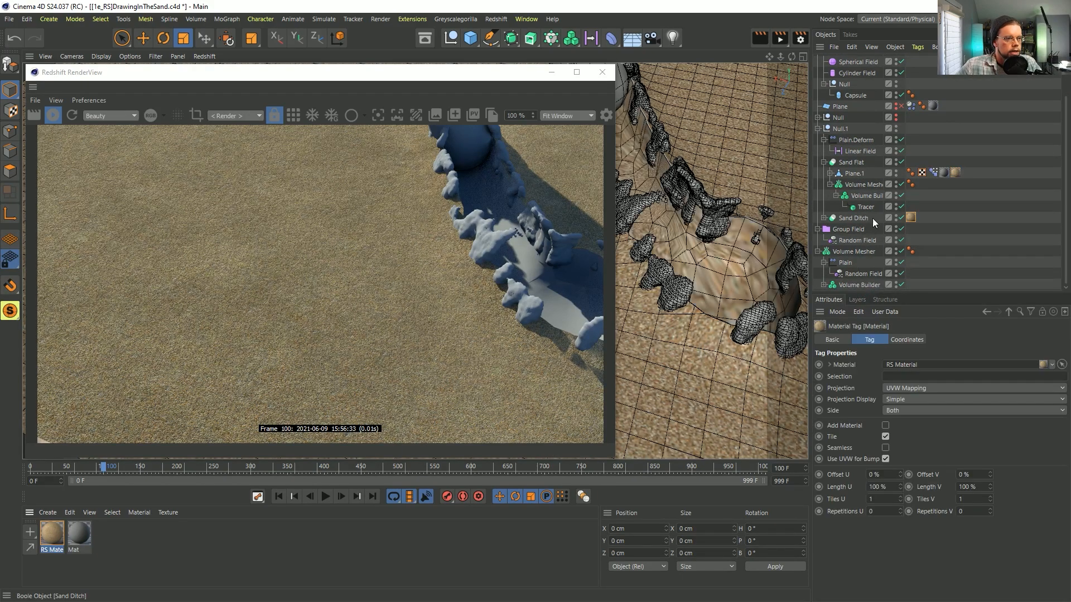
{"action": "left_click", "coordinate": [904, 388]}
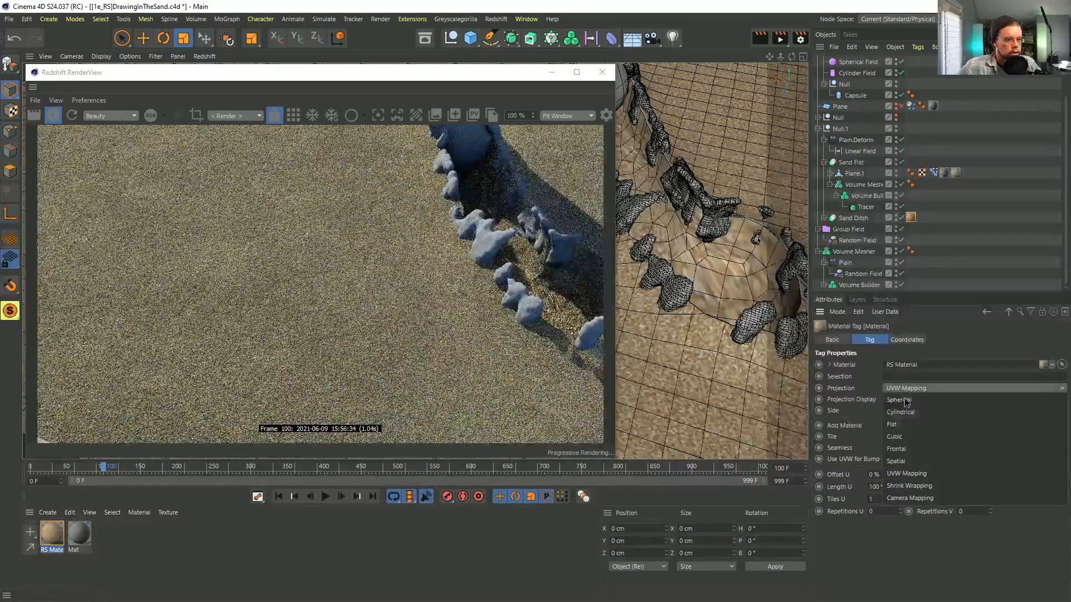
{"action": "left_click", "coordinate": [912, 437]}
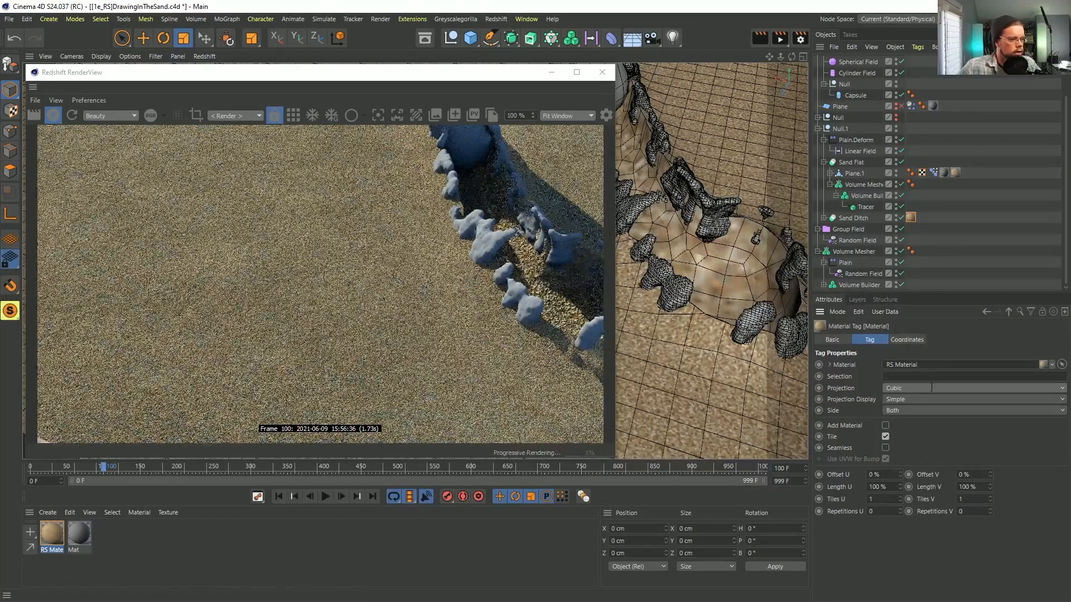
Try tiling the Sand Ditch material 2 times and then 3 times in U and V, checking the ditch up close.
{"action": "left_click_drag", "start_coordinate": [968, 500], "coordinate": [917, 500]}
{"action": "type", "text": "2"}
{"action": "key", "text": "Return"}
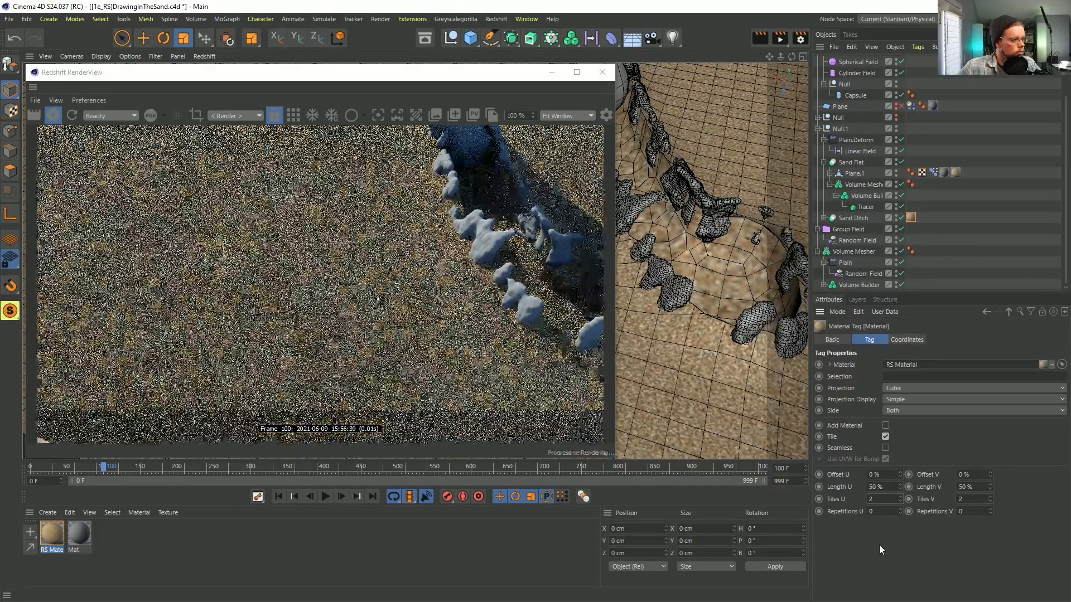
{"action": "scroll", "coordinate": [711, 290], "scroll_direction": "up", "scroll_amount": 4}
{"action": "left_click_drag", "start_coordinate": [711, 290], "coordinate": [672, 304], "text": "alt"}
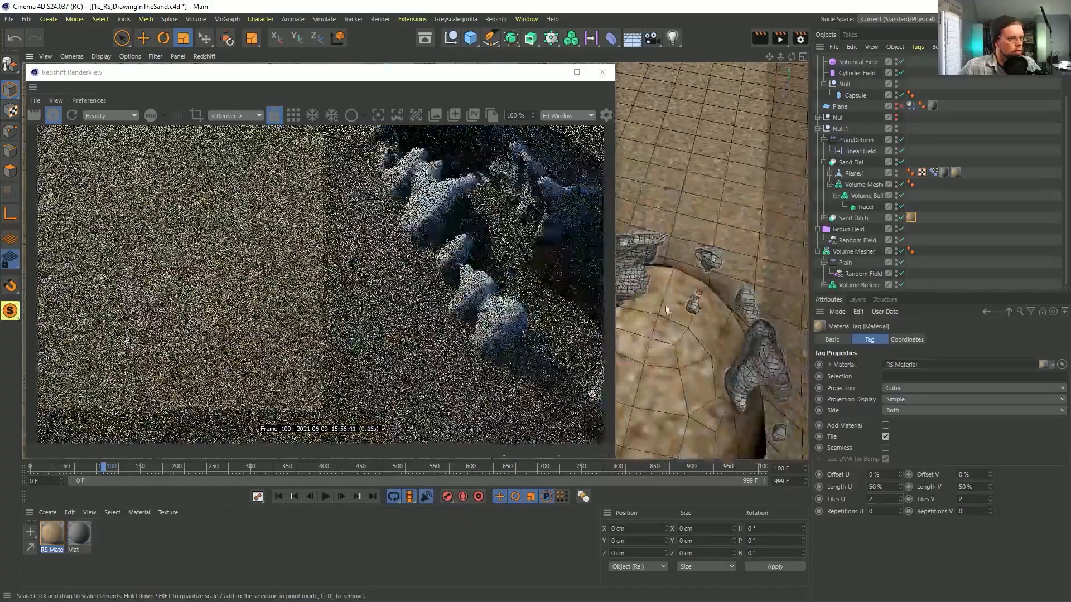
{"action": "scroll", "coordinate": [702, 270], "scroll_direction": "up", "scroll_amount": 3}
{"action": "left_click_drag", "start_coordinate": [703, 266], "coordinate": [711, 258], "text": "alt"}
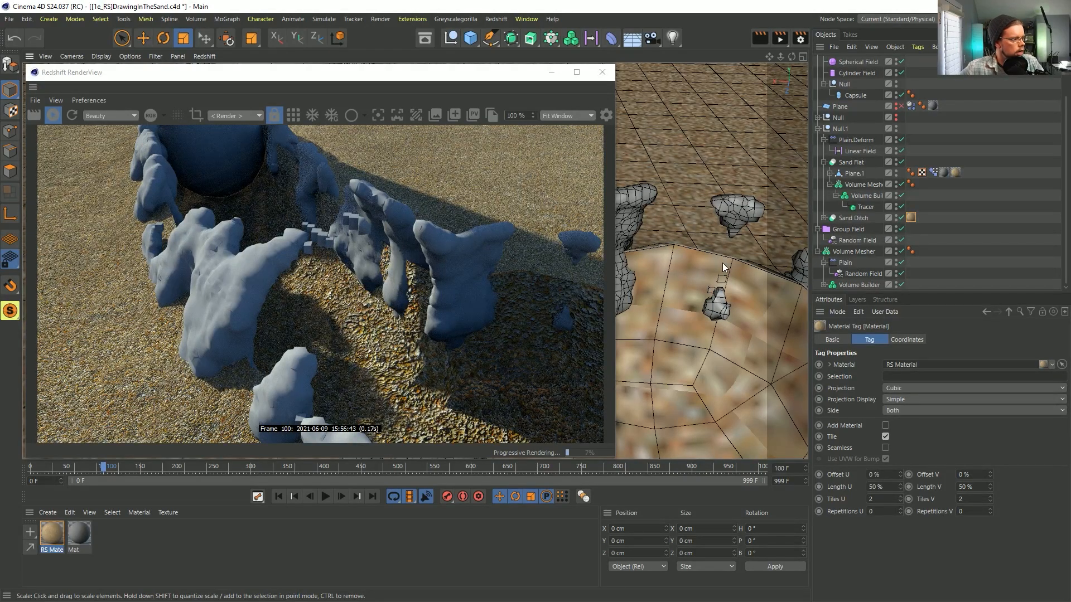
{"action": "left_click", "coordinate": [976, 501]}
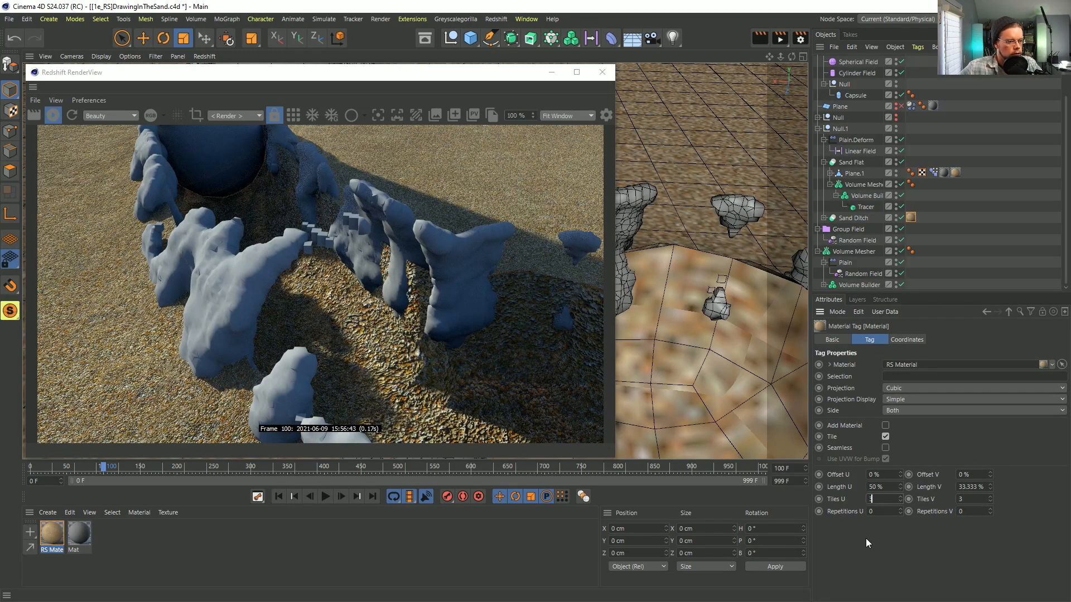
{"action": "type", "text": "3"}
{"action": "key", "text": "Return"}
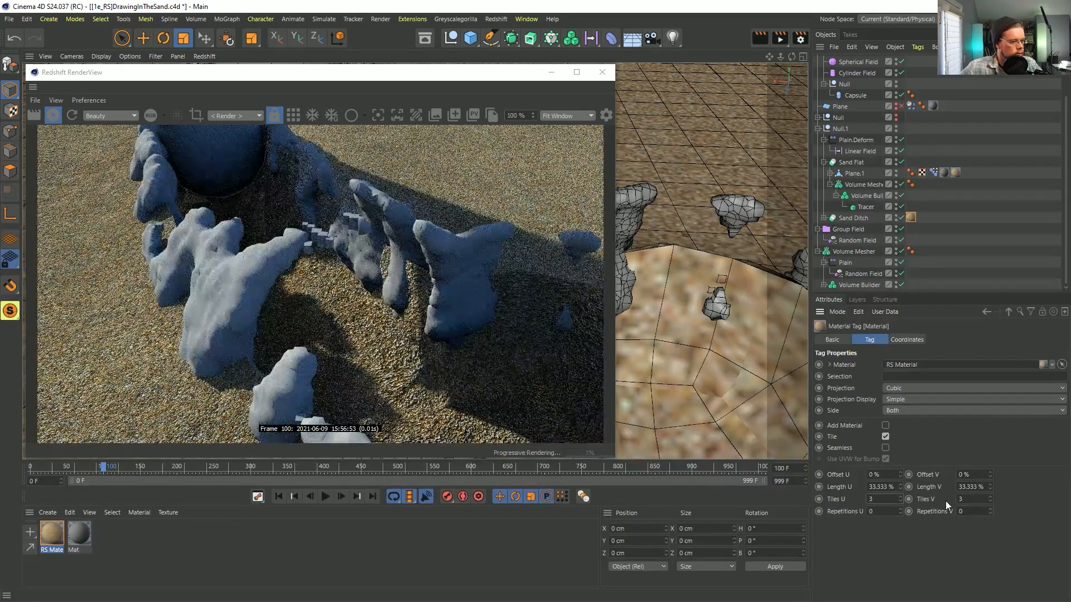
Set Tiles U and Tiles V of the Sand Ditch material to 5.
{"action": "double_click", "coordinate": [880, 500]}
{"action": "type", "text": "5"}
{"action": "key", "text": "Return"}
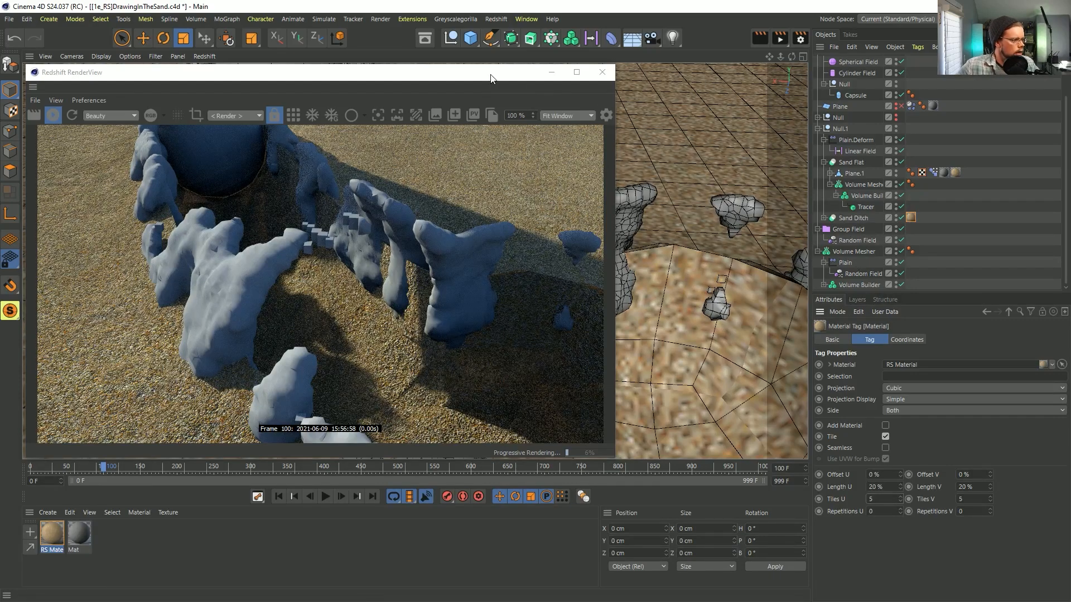
Rotate the Sand Ditch's cubic texture projection freehand to about H 14.8°, P 11.9°, B -15.2°.
{"action": "left_click_drag", "start_coordinate": [491, 78], "coordinate": [513, 431]}
{"action": "left_click", "coordinate": [857, 226]}
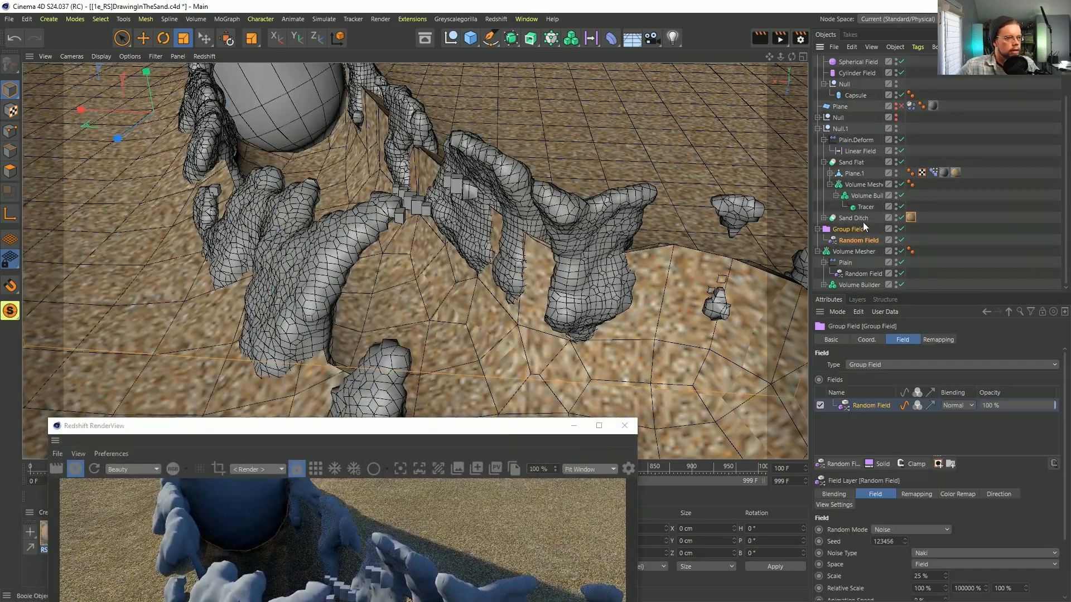
{"action": "left_click", "coordinate": [854, 218]}
{"action": "left_click", "coordinate": [911, 217]}
{"action": "right_click_drag", "start_coordinate": [775, 227], "coordinate": [91, 211], "text": "alt"}
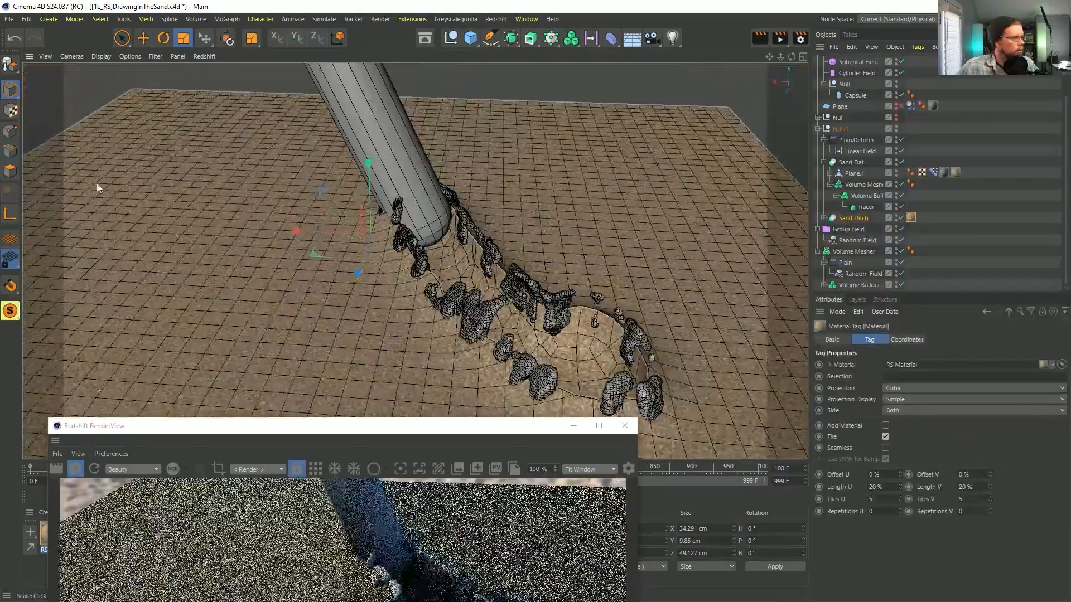
{"action": "left_click", "coordinate": [10, 111]}
{"action": "key", "text": "r"}
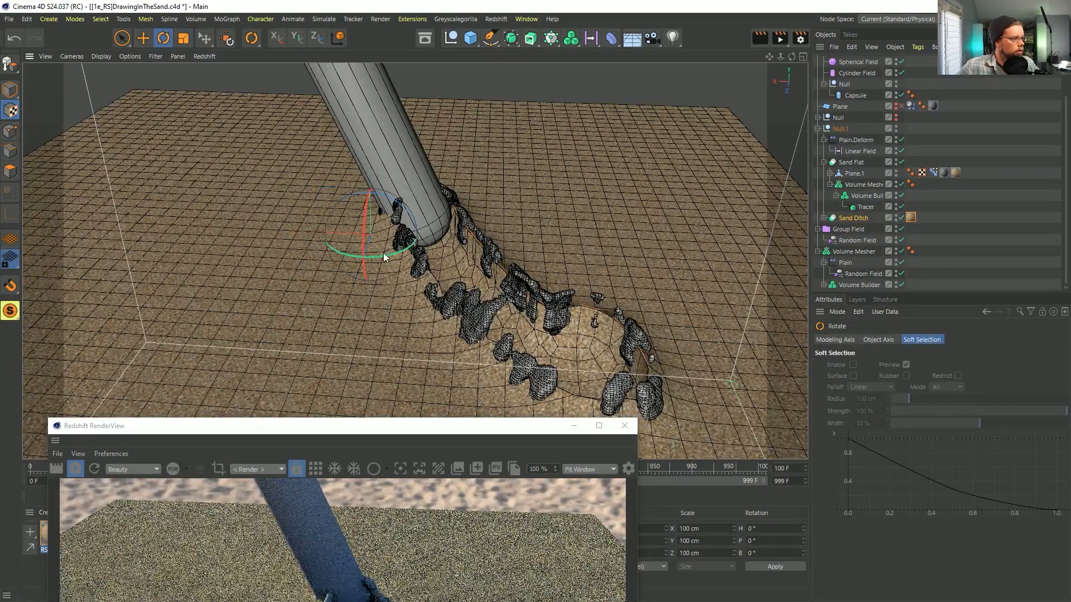
{"action": "left_click_drag", "start_coordinate": [384, 257], "coordinate": [357, 198]}
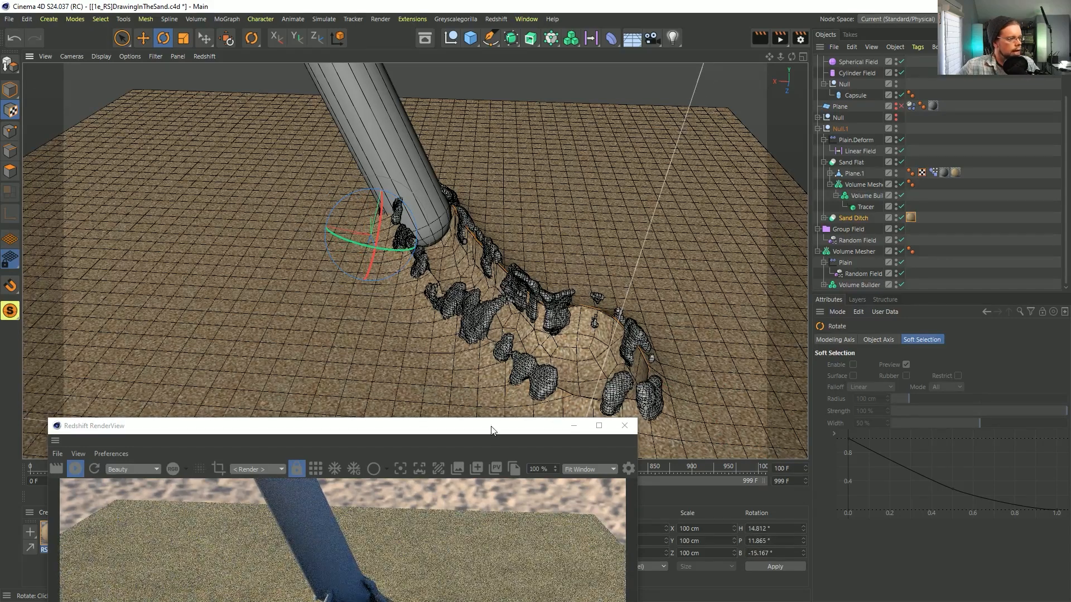
{"action": "left_click_drag", "start_coordinate": [433, 433], "coordinate": [560, 128]}
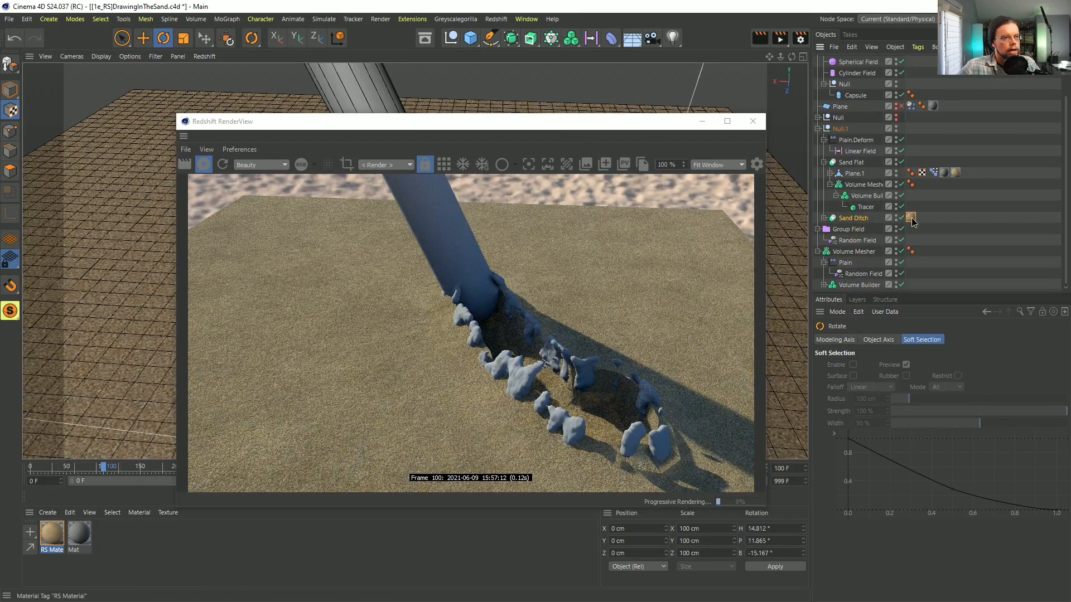
Copy the Sand Ditch's material tag to the main Volume Mesher and rename that object Crumbles.
{"action": "left_click_drag", "start_coordinate": [921, 241], "coordinate": [922, 252], "text": "ctrl"}
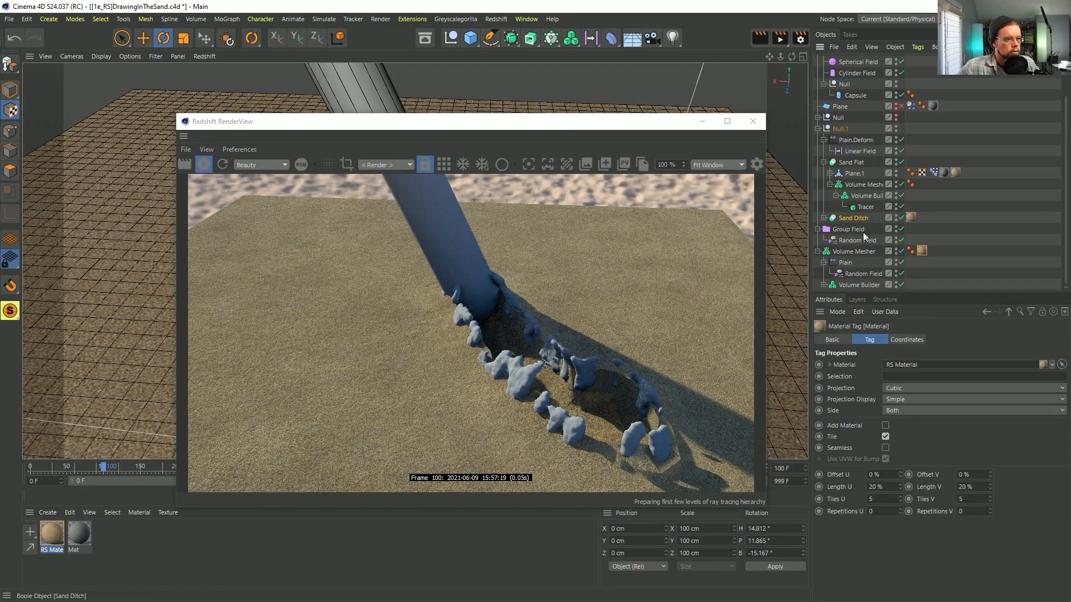
{"action": "double_click", "coordinate": [864, 253]}
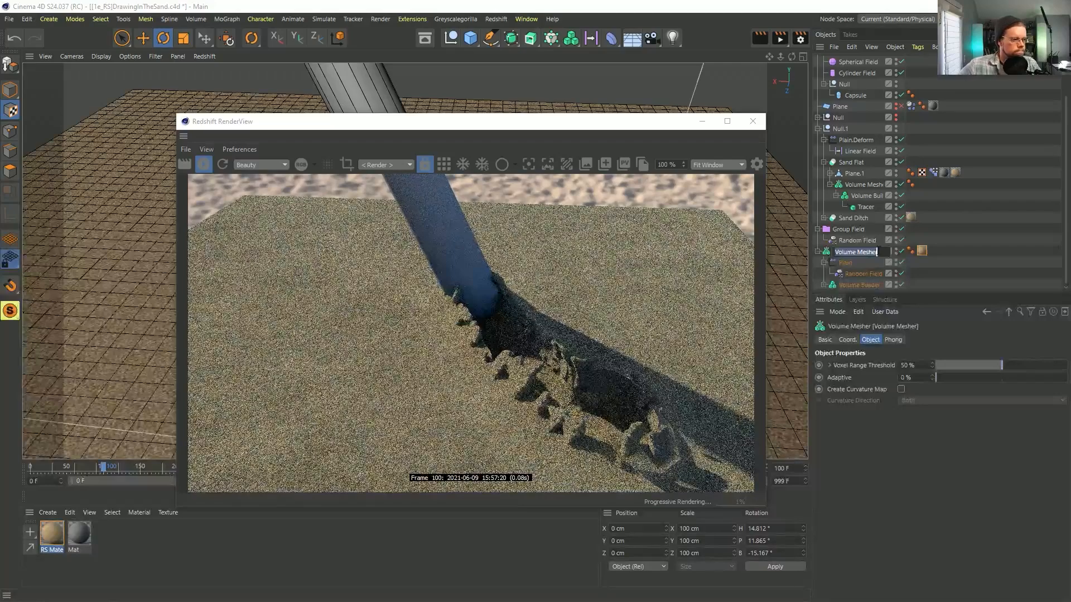
{"action": "type", "text": "Srumbles"}
{"action": "key", "text": "Return"}
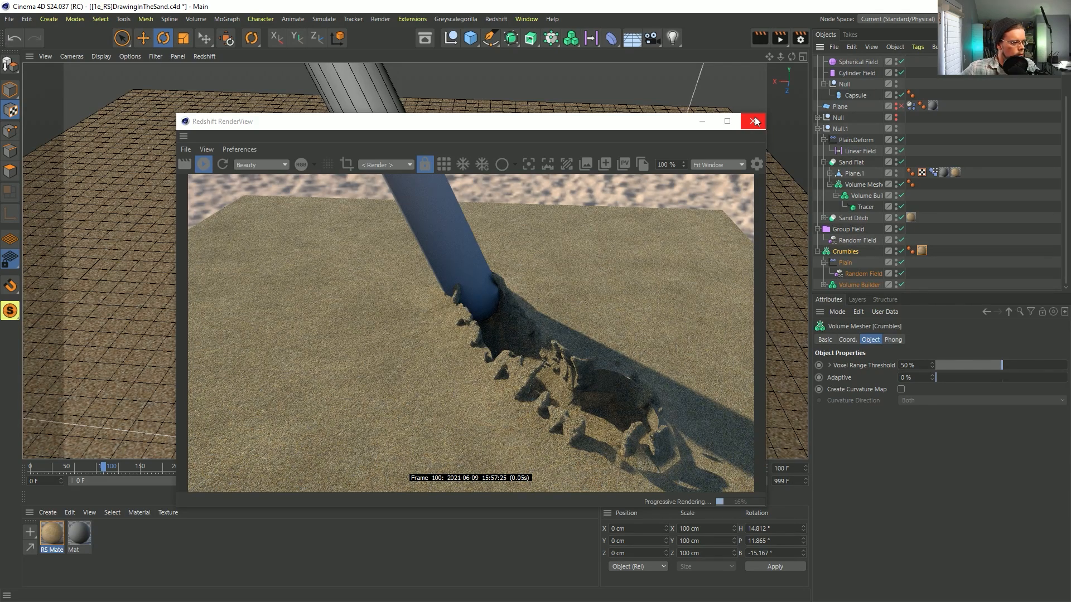
Close the render view and examine the ditch walls and crumbles in the viewport from several angles.
{"action": "left_click", "coordinate": [754, 121]}
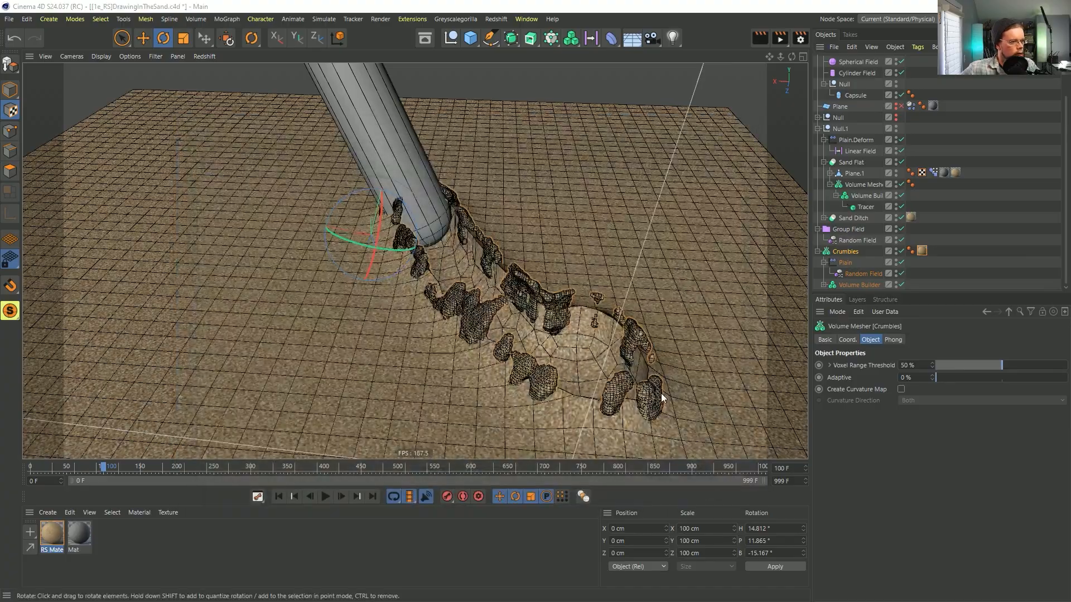
{"action": "middle_click_drag", "start_coordinate": [661, 394], "coordinate": [614, 344], "text": "alt"}
{"action": "left_click_drag", "start_coordinate": [615, 344], "coordinate": [600, 350], "text": "alt"}
{"action": "right_click_drag", "start_coordinate": [603, 336], "coordinate": [621, 326], "text": "alt"}
{"action": "mouse_move", "coordinate": [621, 327]}
{"action": "left_mouse_down", "text": "alt"}
{"action": "mouse_move", "coordinate": [624, 413]}
{"action": "mouse_move", "coordinate": [649, 393]}
{"action": "mouse_move", "coordinate": [645, 350]}
{"action": "mouse_move", "coordinate": [620, 310]}
{"action": "left_mouse_up", "text": "alt"}
{"action": "left_click_drag", "start_coordinate": [515, 271], "coordinate": [432, 264], "text": "alt"}
{"action": "left_click_drag", "start_coordinate": [494, 246], "coordinate": [527, 214], "text": "alt"}
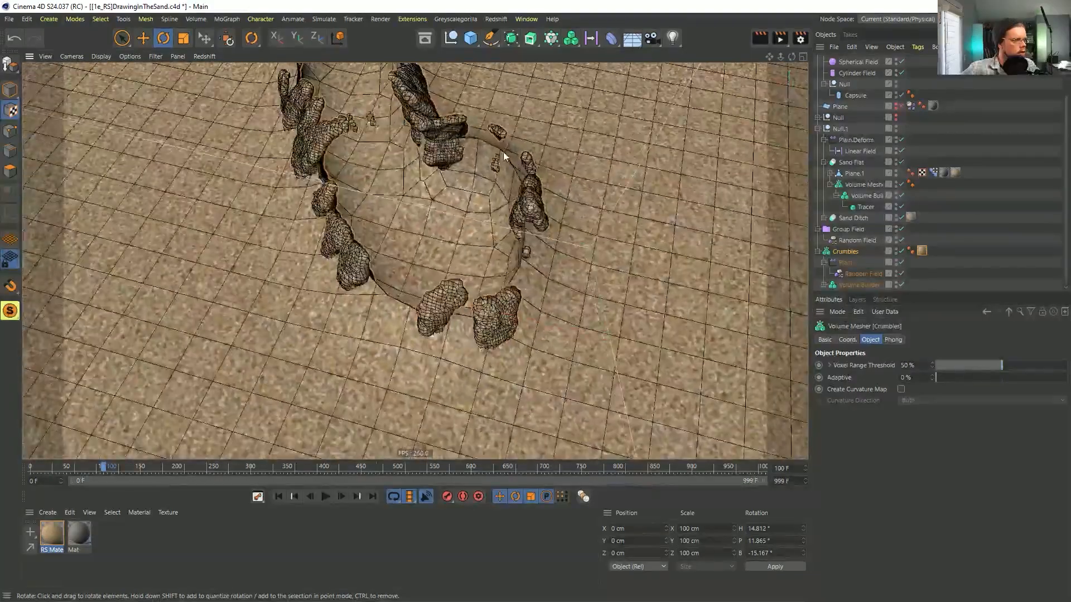
{"action": "right_click_drag", "start_coordinate": [516, 267], "coordinate": [577, 263], "text": "alt"}
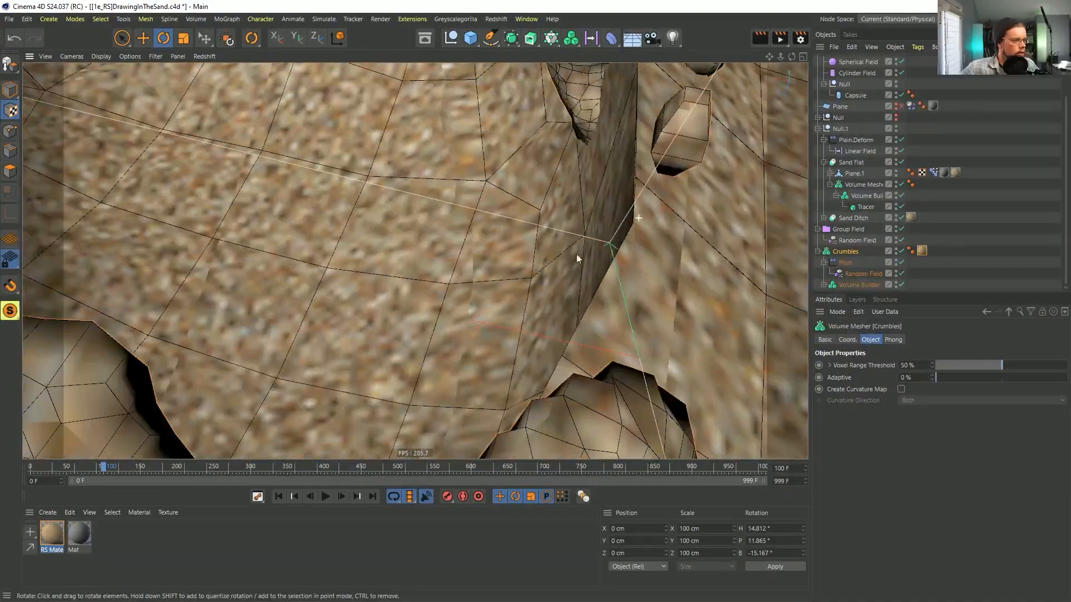
{"action": "right_click_drag", "start_coordinate": [626, 163], "coordinate": [498, 227], "text": "alt"}
{"action": "left_click_drag", "start_coordinate": [498, 227], "coordinate": [521, 284], "text": "alt"}
{"action": "right_click_drag", "start_coordinate": [494, 251], "coordinate": [504, 249], "text": "alt"}
{"action": "middle_click_drag", "start_coordinate": [504, 249], "coordinate": [475, 312], "text": "alt"}
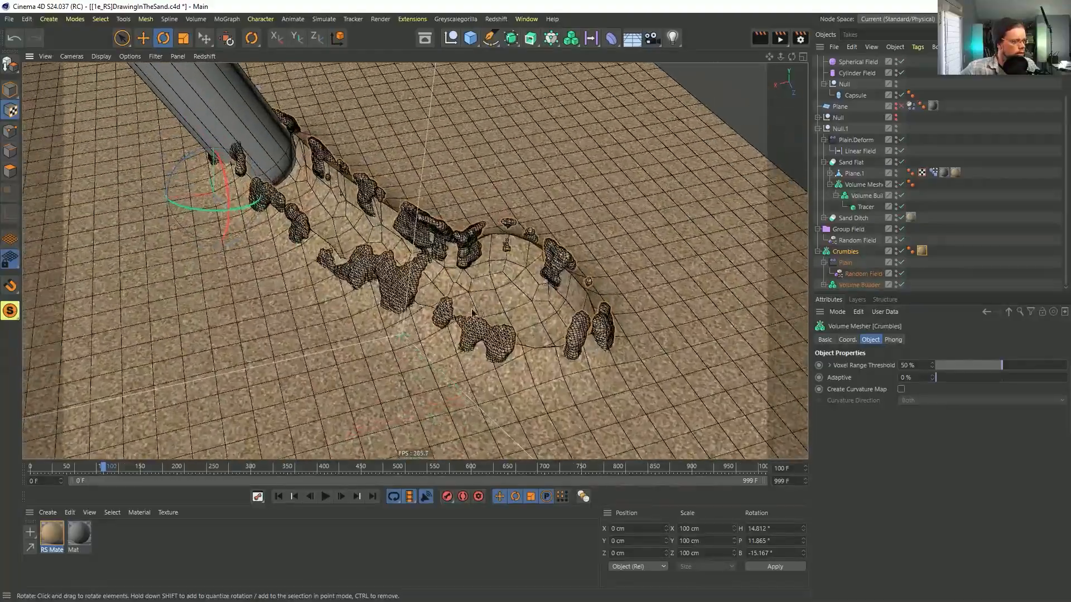
{"action": "right_click_drag", "start_coordinate": [475, 311], "coordinate": [486, 309], "text": "alt"}
{"action": "left_click_drag", "start_coordinate": [472, 316], "coordinate": [449, 313], "text": "alt"}
{"action": "left_click_drag", "start_coordinate": [568, 298], "coordinate": [510, 319], "text": "alt"}
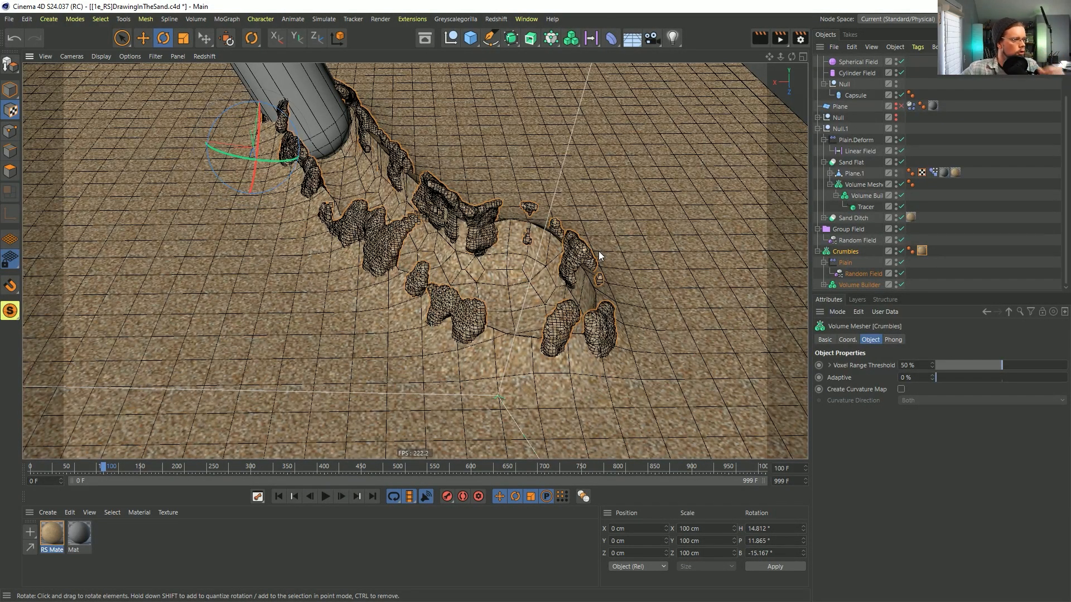
{"action": "left_click_drag", "start_coordinate": [599, 359], "coordinate": [521, 329], "text": "alt"}
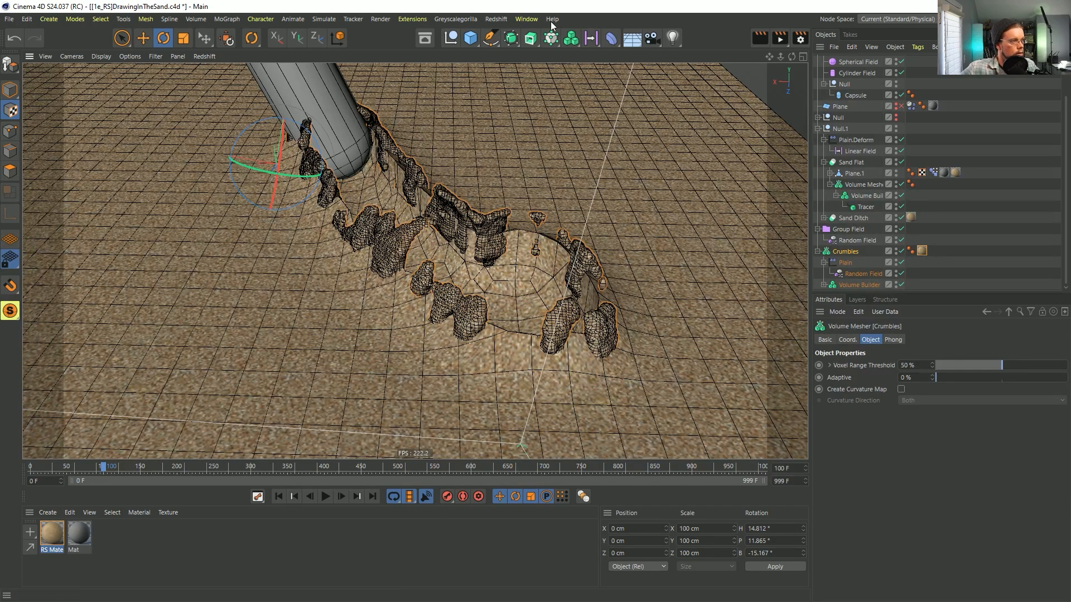
Reopen the Redshift RenderView and start an interactive render of the textured ditch and crumbles.
{"action": "left_click", "coordinate": [526, 19]}
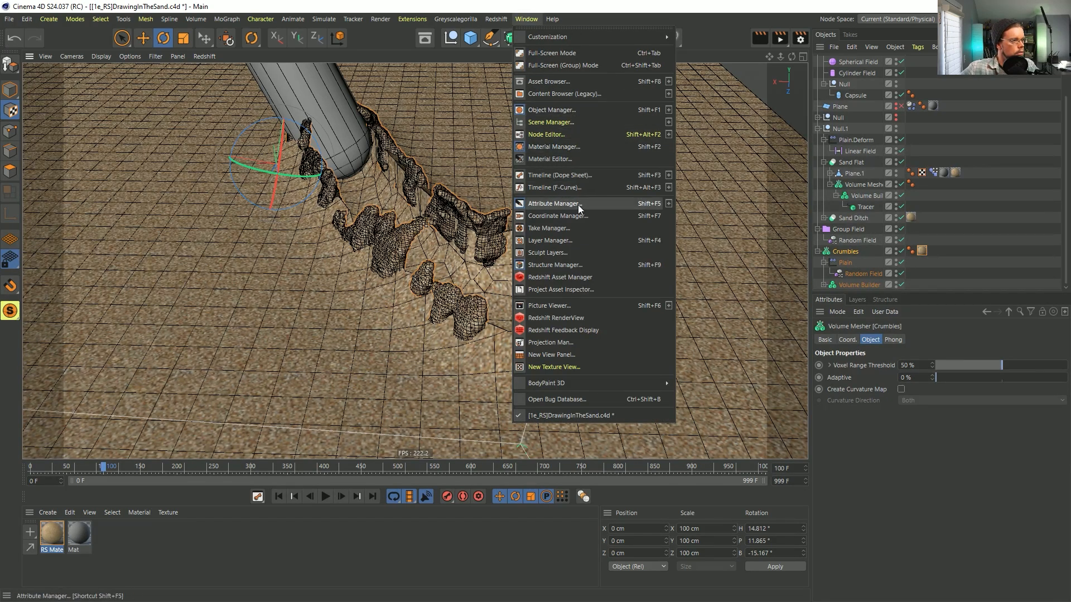
{"action": "left_click", "coordinate": [470, 7]}
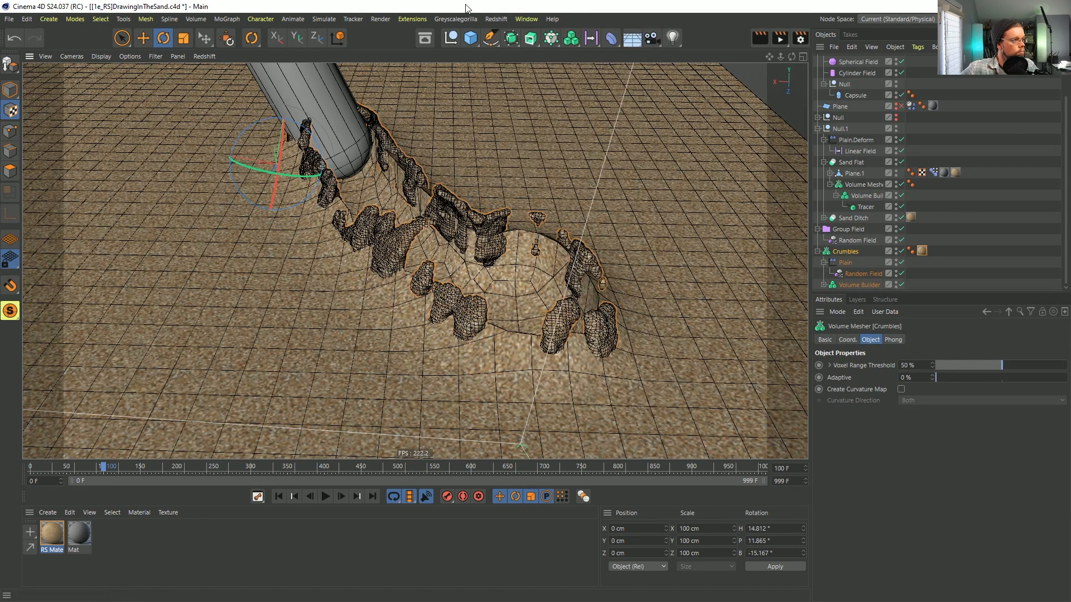
{"action": "left_click", "coordinate": [495, 19]}
{"action": "left_click", "coordinate": [540, 105]}
{"action": "left_click_drag", "start_coordinate": [575, 91], "coordinate": [240, 83]}
{"action": "left_click", "coordinate": [183, 122]}
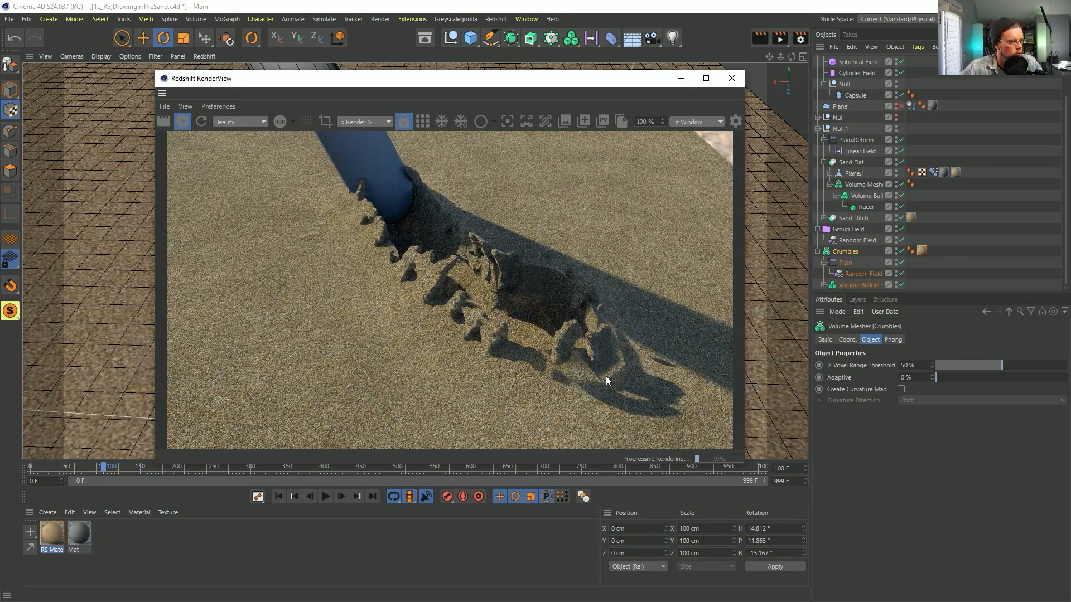
Add a Subdivision Surface as the parent of the Sand Flat object and check the smoothed sand in the render.
{"action": "left_click_drag", "start_coordinate": [654, 83], "coordinate": [513, 428]}
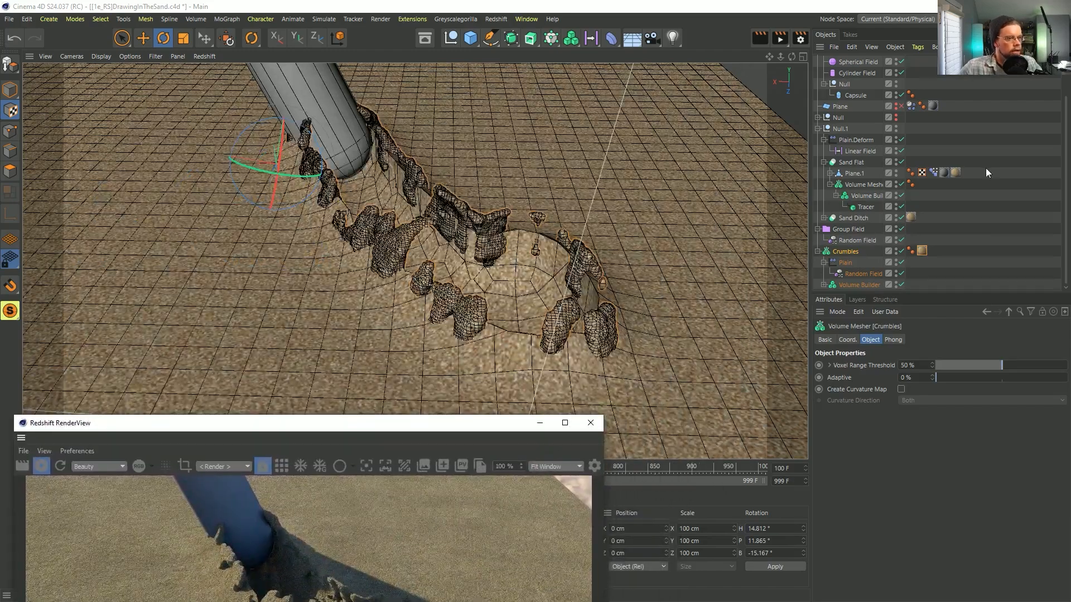
{"action": "left_click", "coordinate": [851, 162]}
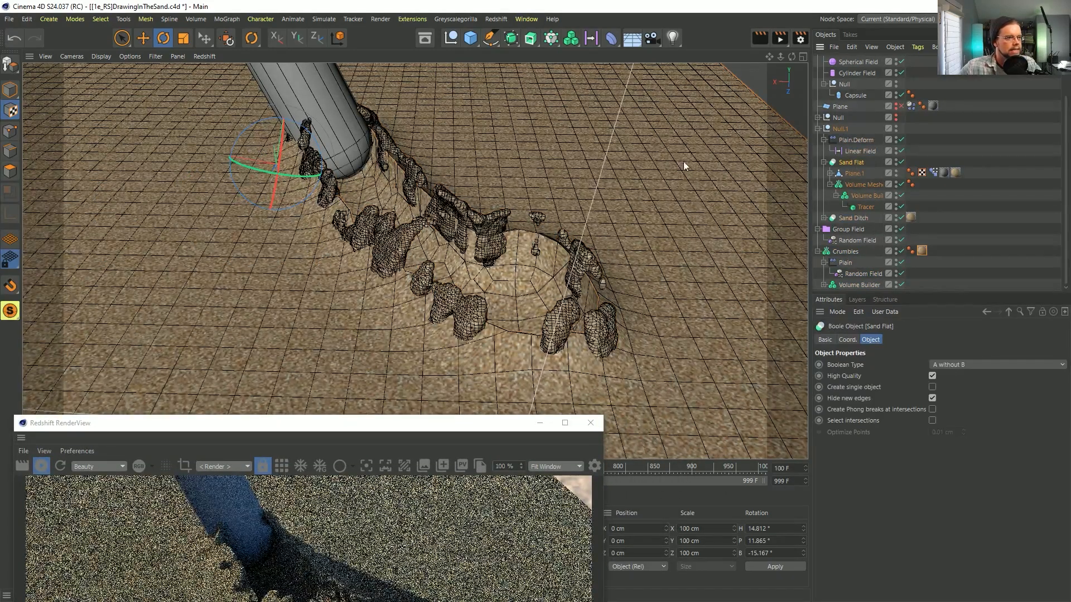
{"action": "left_click", "coordinate": [511, 38], "text": "alt"}
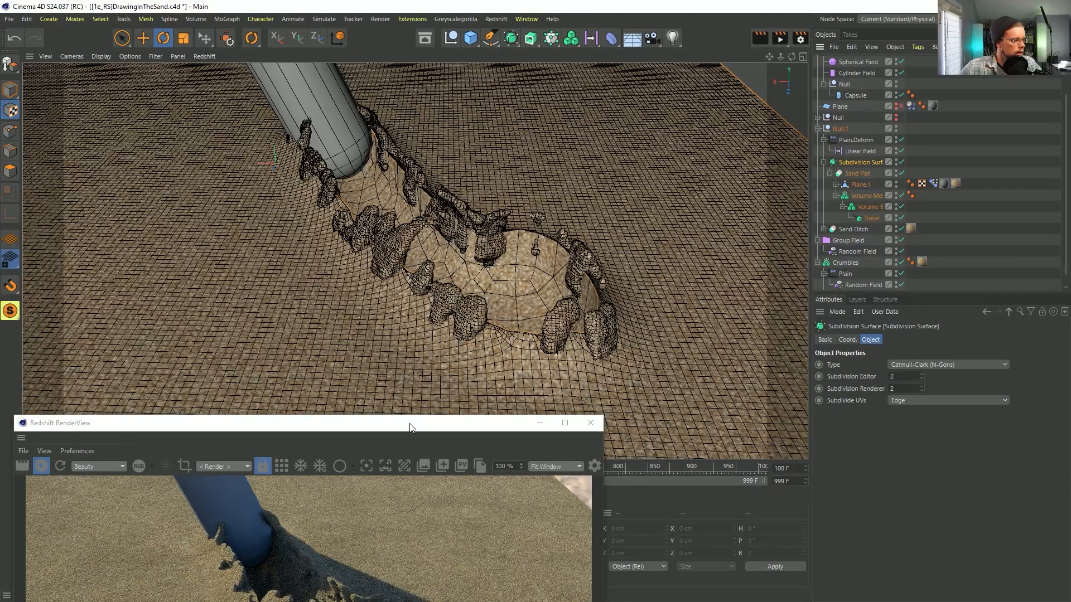
{"action": "left_click_drag", "start_coordinate": [410, 429], "coordinate": [532, 88]}
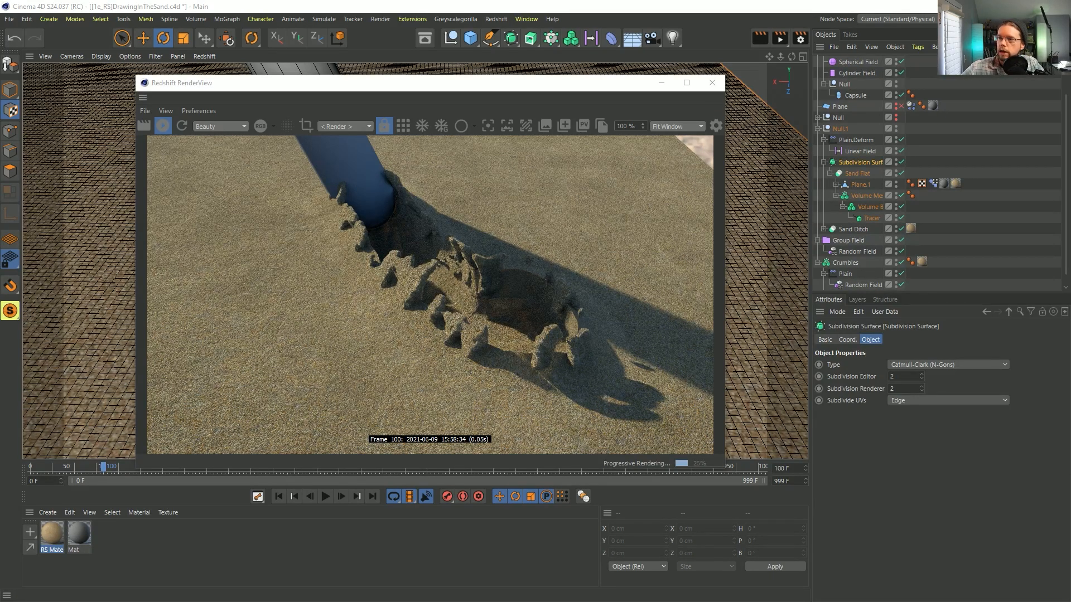
Switch to the web browser and bring up the sand image search and the Writing In Sand reference video.
{"action": "key", "text": "alt+Tab"}
{"action": "left_click", "coordinate": [67, 17]}
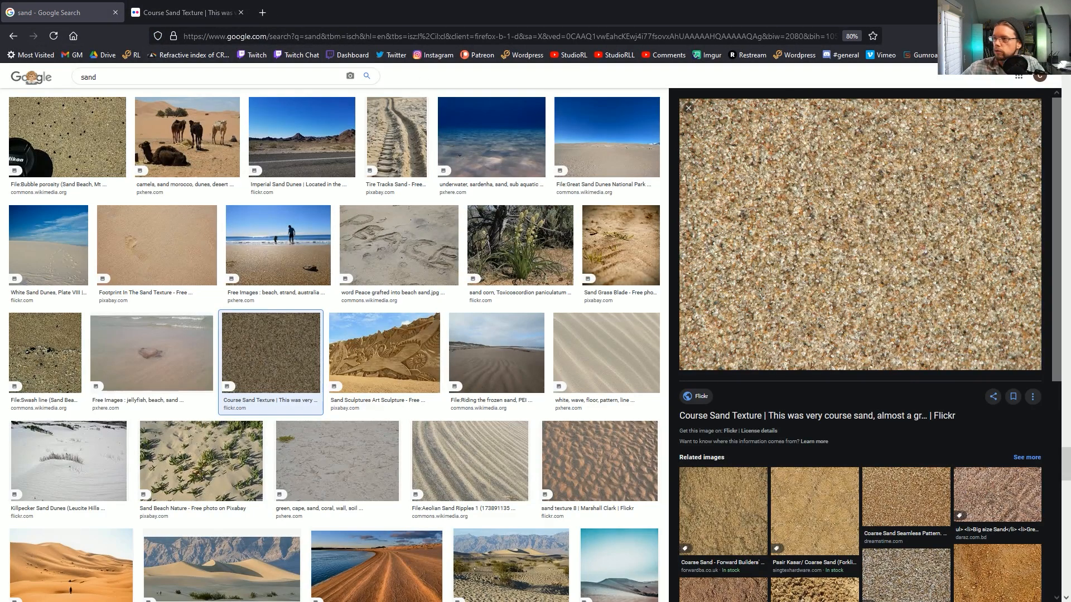
{"action": "key", "text": "alt+Tab"}
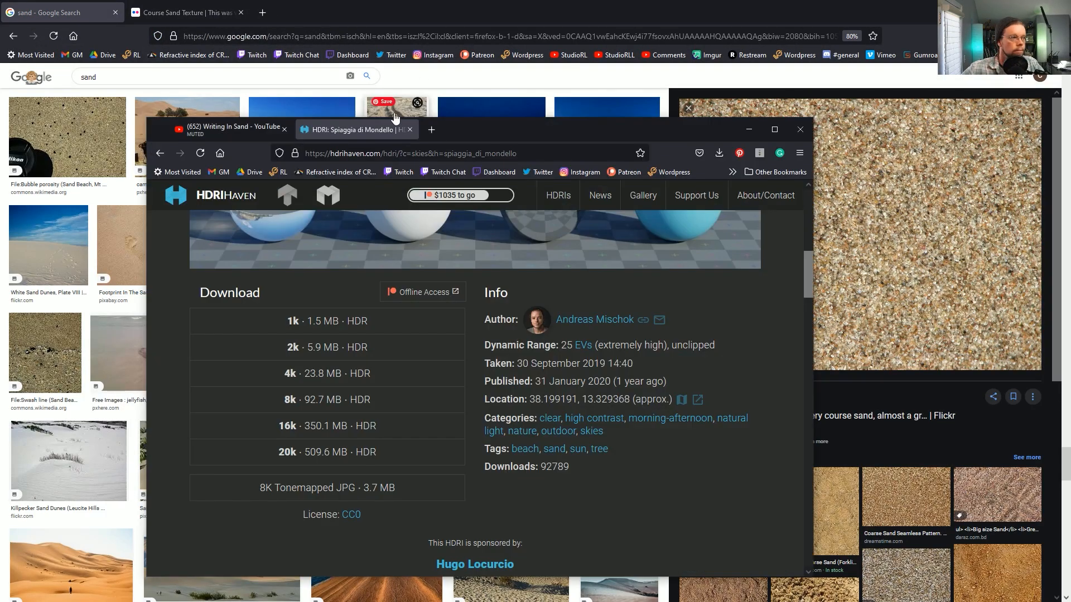
{"action": "left_click", "coordinate": [210, 132]}
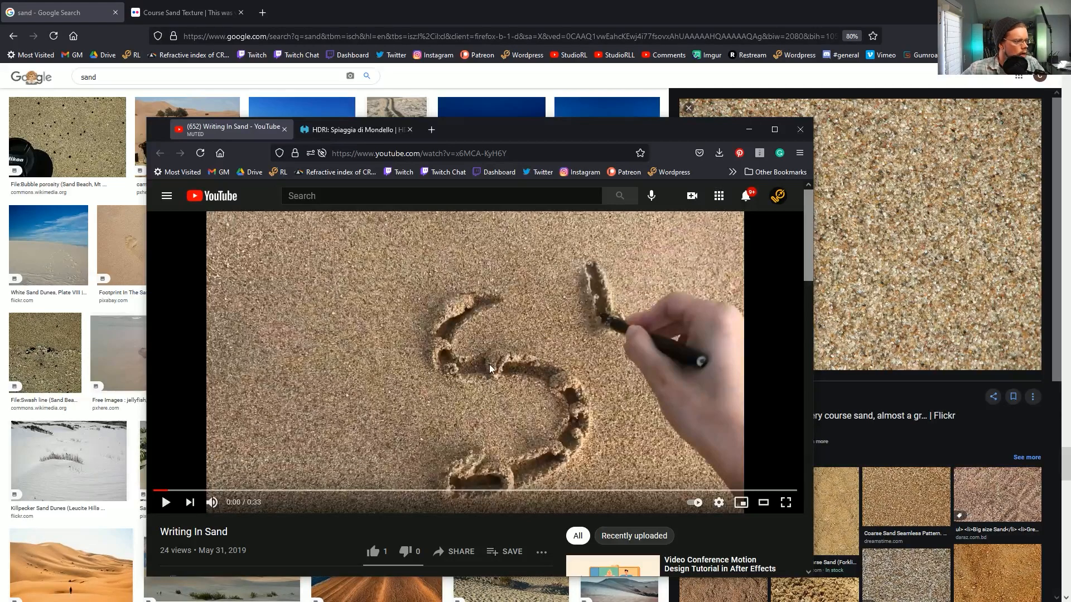
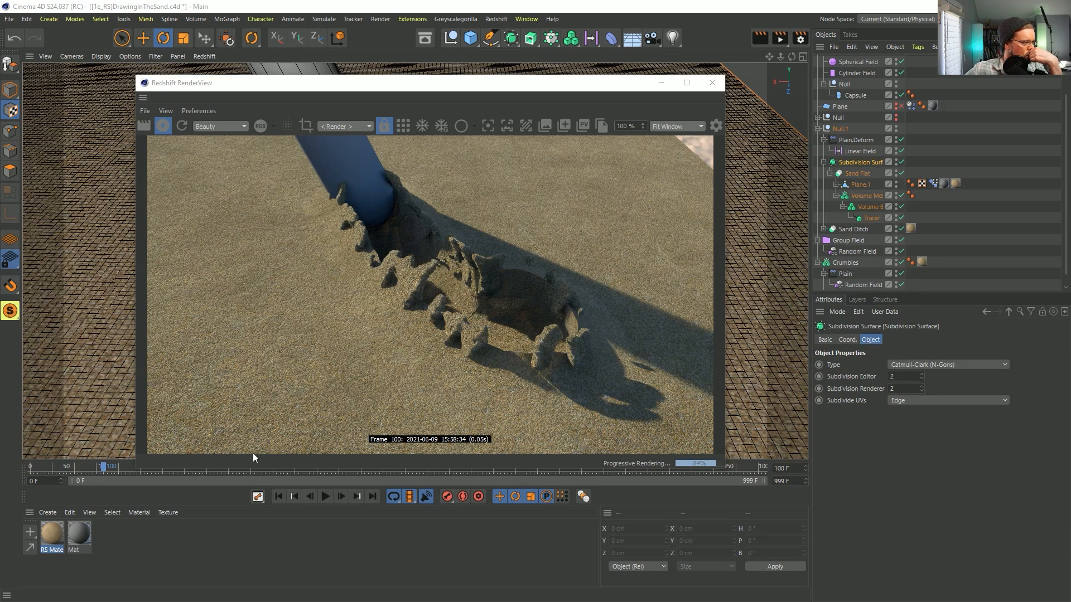
Open the sand RS Material's shader graph, show the RS Material node's base properties, and arrange the graph beside the render view.
{"action": "left_click", "coordinate": [52, 533]}
{"action": "left_click_drag", "start_coordinate": [1070, 79], "coordinate": [476, 227]}
{"action": "left_click", "coordinate": [845, 360]}
{"action": "left_click_drag", "start_coordinate": [465, 90], "coordinate": [766, 52]}
{"action": "left_click_drag", "start_coordinate": [459, 231], "coordinate": [405, 258]}
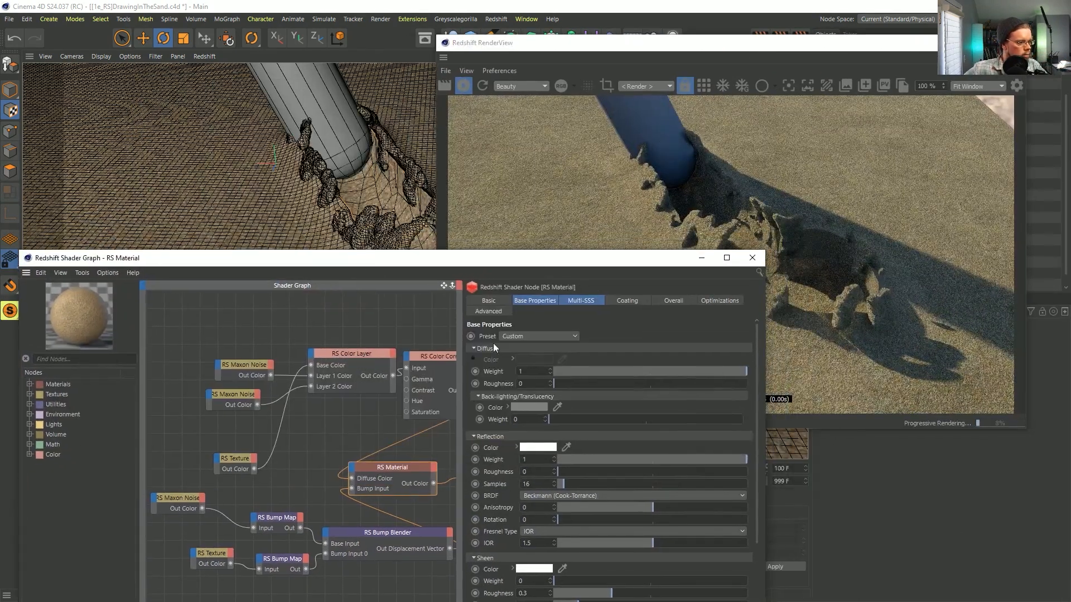
Set the RS Material's back-lighting/translucency weight to about 0.128 and try to wire the upper RS Texture directly into the material.
{"action": "left_click", "coordinate": [574, 420]}
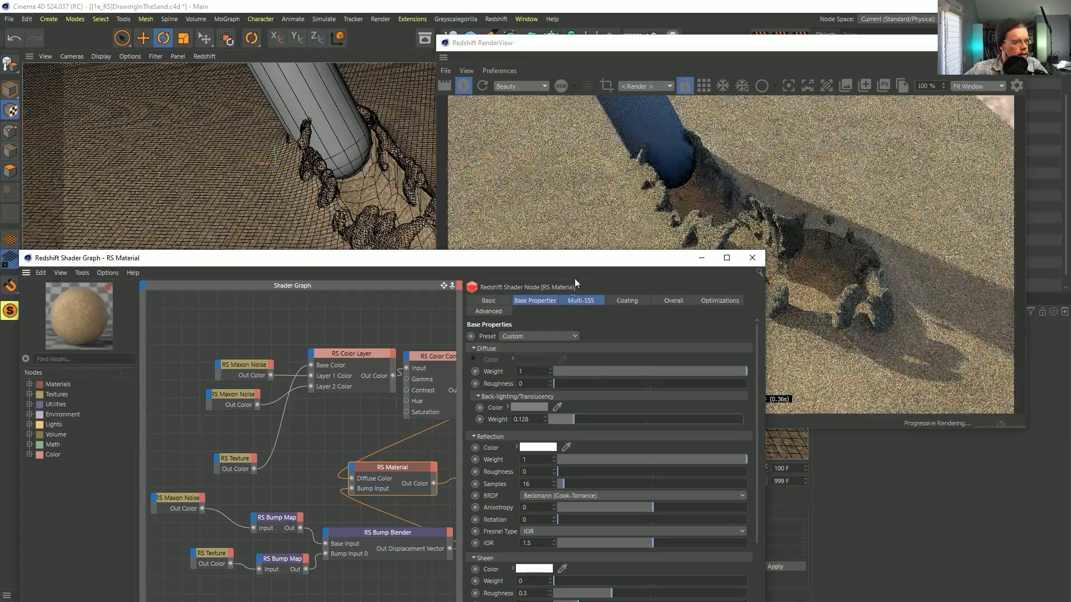
{"action": "left_click_drag", "start_coordinate": [581, 267], "coordinate": [575, 215]}
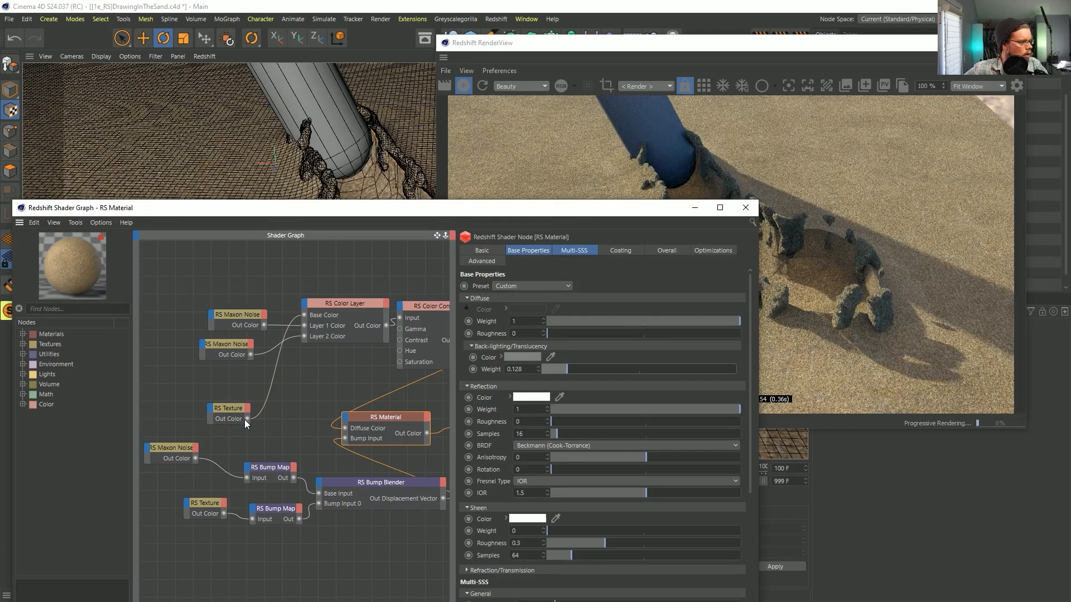
{"action": "left_click_drag", "start_coordinate": [247, 419], "coordinate": [346, 416]}
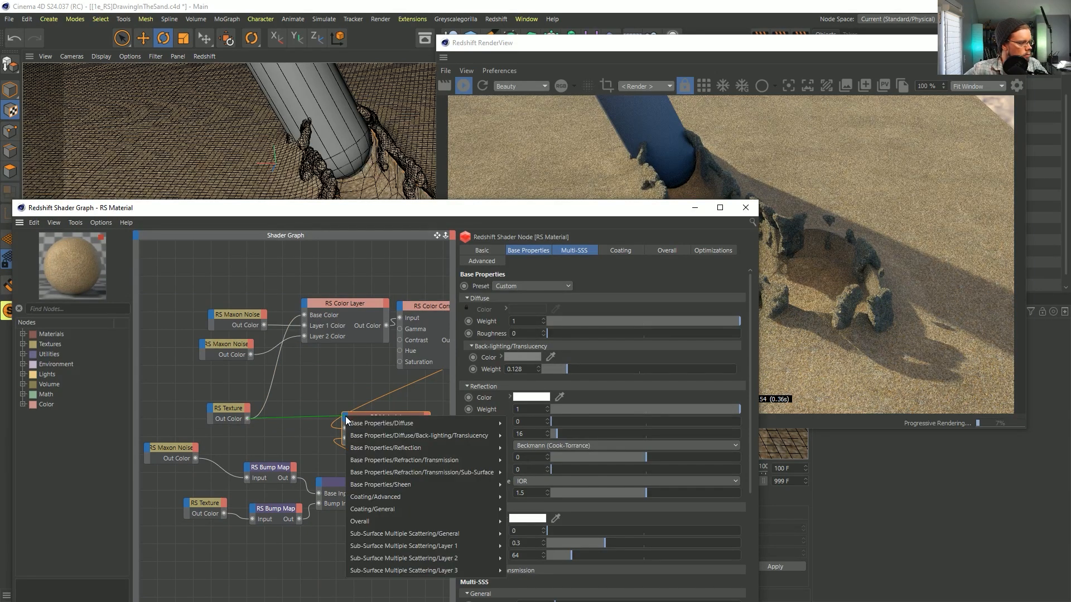
{"action": "left_click", "coordinate": [324, 387]}
Make room beside the colour nodes, duplicate the RS Color Correct node and feed the upper RS Texture into the copy's input.
{"action": "left_click_drag", "start_coordinate": [219, 292], "coordinate": [305, 432]}
{"action": "left_click_drag", "start_coordinate": [343, 302], "coordinate": [305, 260]}
{"action": "left_click_drag", "start_coordinate": [426, 331], "coordinate": [279, 345], "text": "ctrl"}
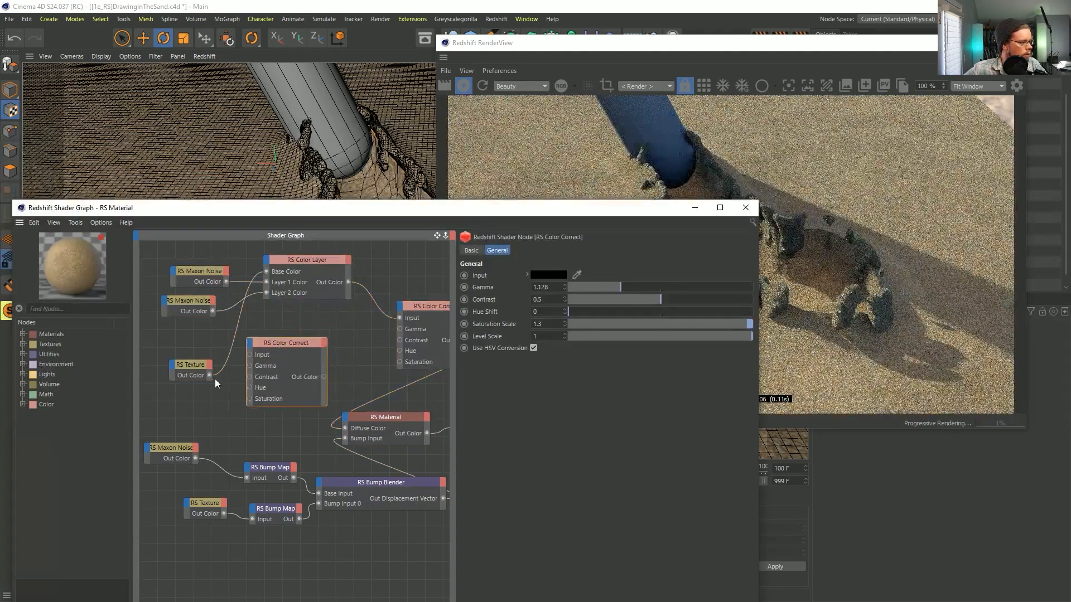
{"action": "left_click_drag", "start_coordinate": [209, 378], "coordinate": [250, 355]}
Add a translucency colour input to the RS Material node and connect the duplicated RS Color Correct's output to it.
{"action": "left_click_drag", "start_coordinate": [323, 377], "coordinate": [346, 417]}
{"action": "mouse_move", "coordinate": [367, 434]}
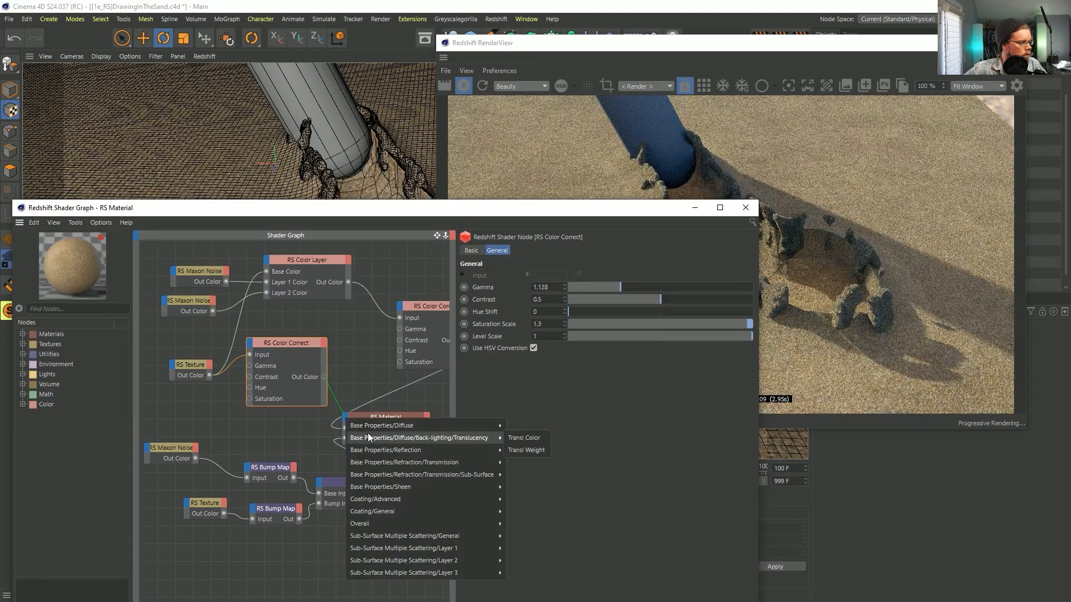
{"action": "left_click", "coordinate": [385, 416]}
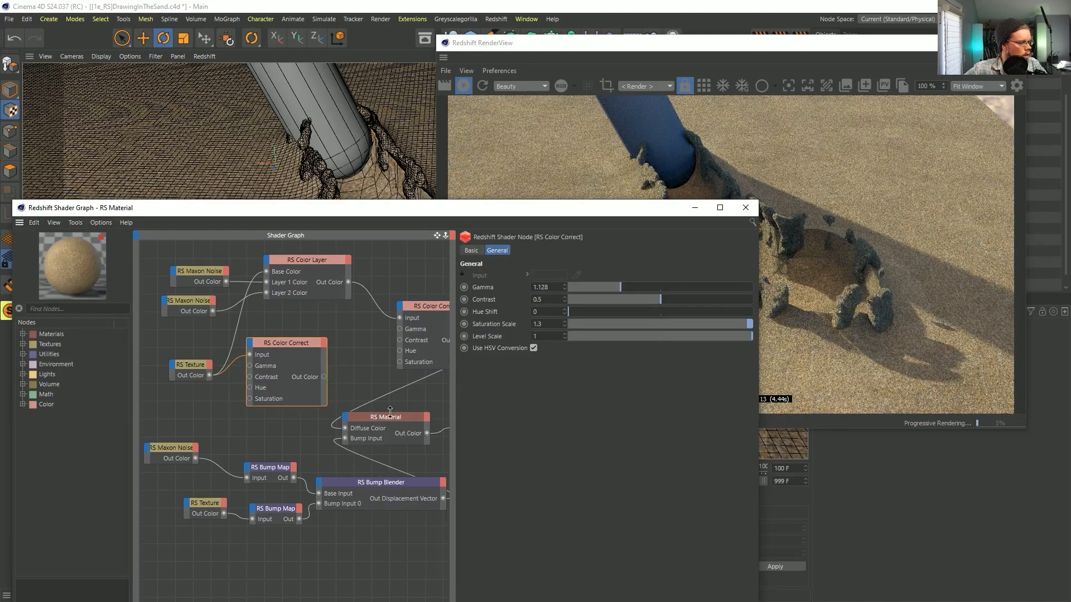
{"action": "left_click", "coordinate": [385, 417]}
{"action": "left_click_drag", "start_coordinate": [488, 358], "coordinate": [345, 443]}
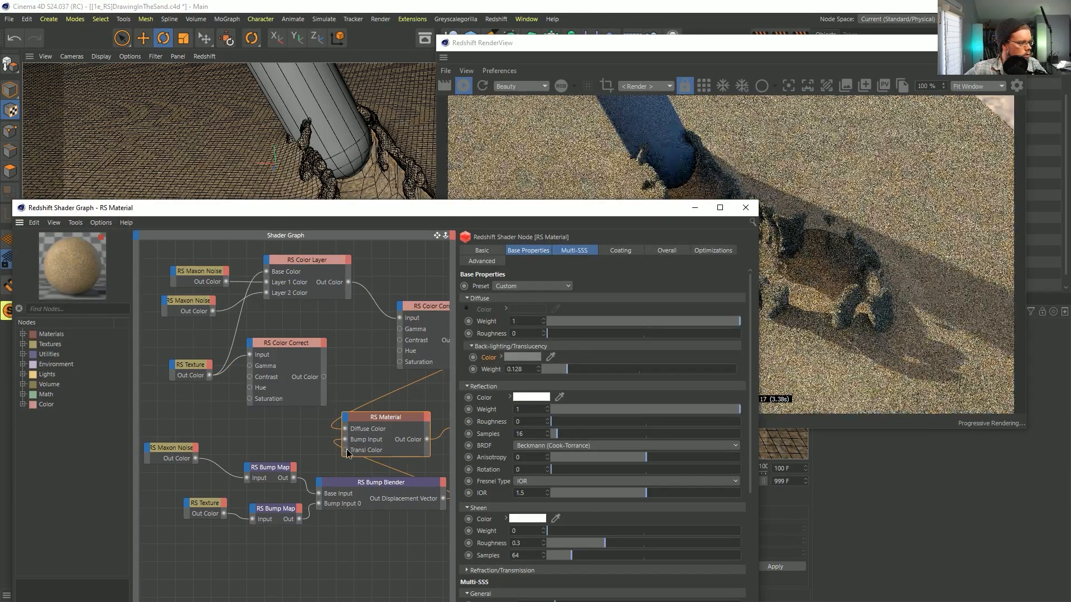
{"action": "left_click_drag", "start_coordinate": [323, 378], "coordinate": [334, 347]}
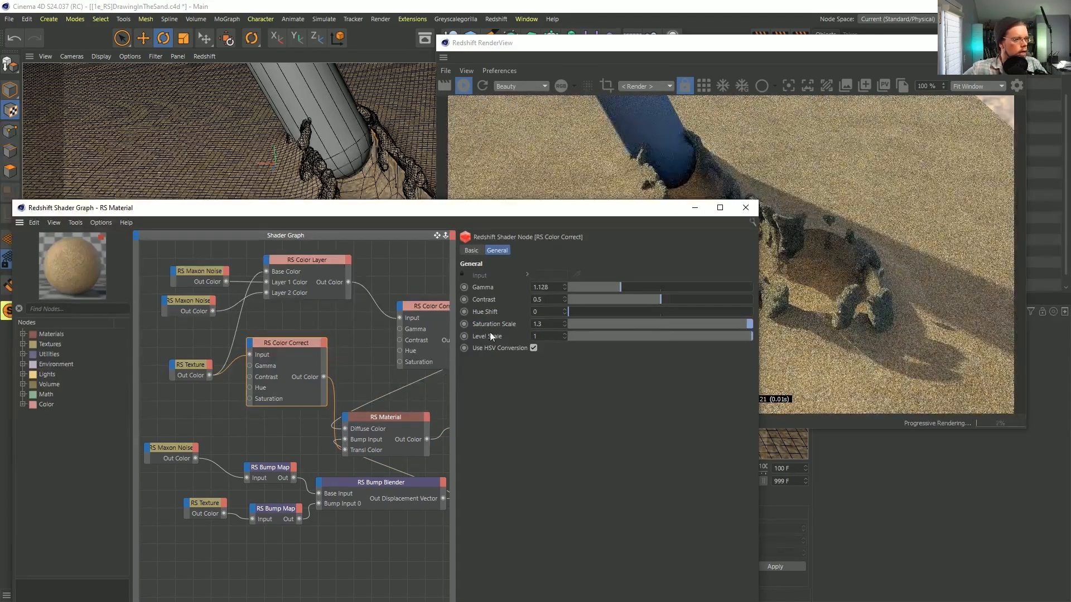
Test different back-lighting/translucency weights on the RS Material against the live render and settle on about 0.13.
{"action": "left_click", "coordinate": [390, 424]}
{"action": "left_click_drag", "start_coordinate": [528, 211], "coordinate": [321, 136]}
{"action": "left_click", "coordinate": [465, 295]}
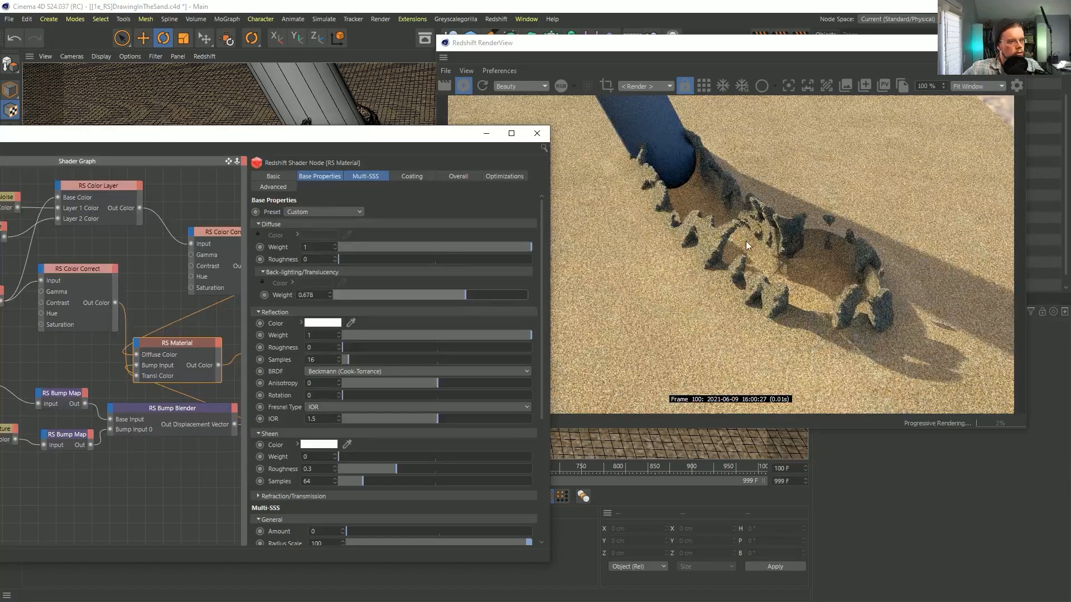
{"action": "left_click", "coordinate": [369, 295]}
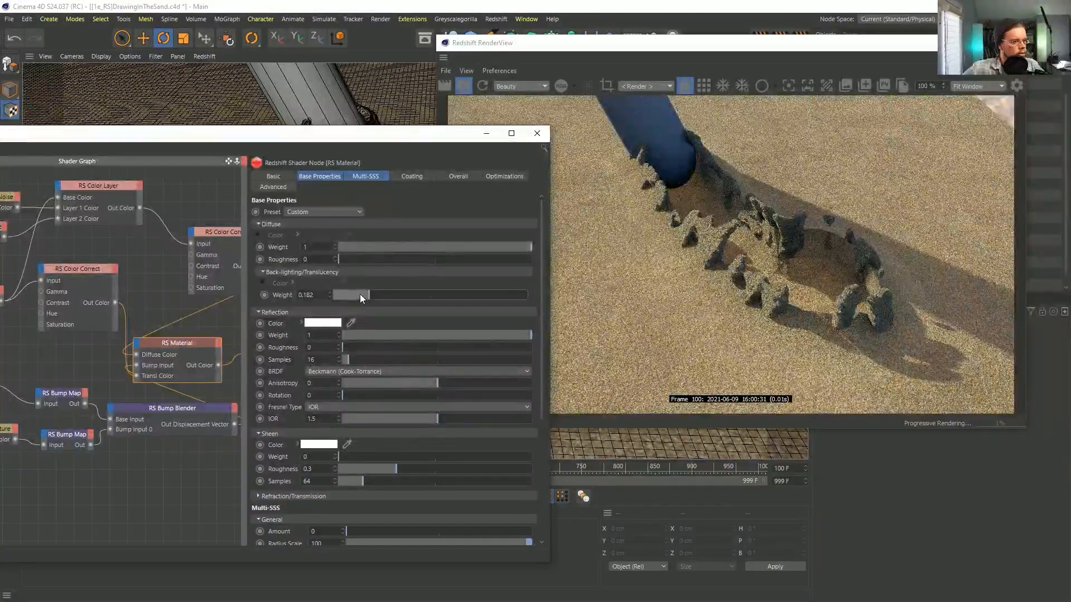
{"action": "left_click", "coordinate": [354, 295]}
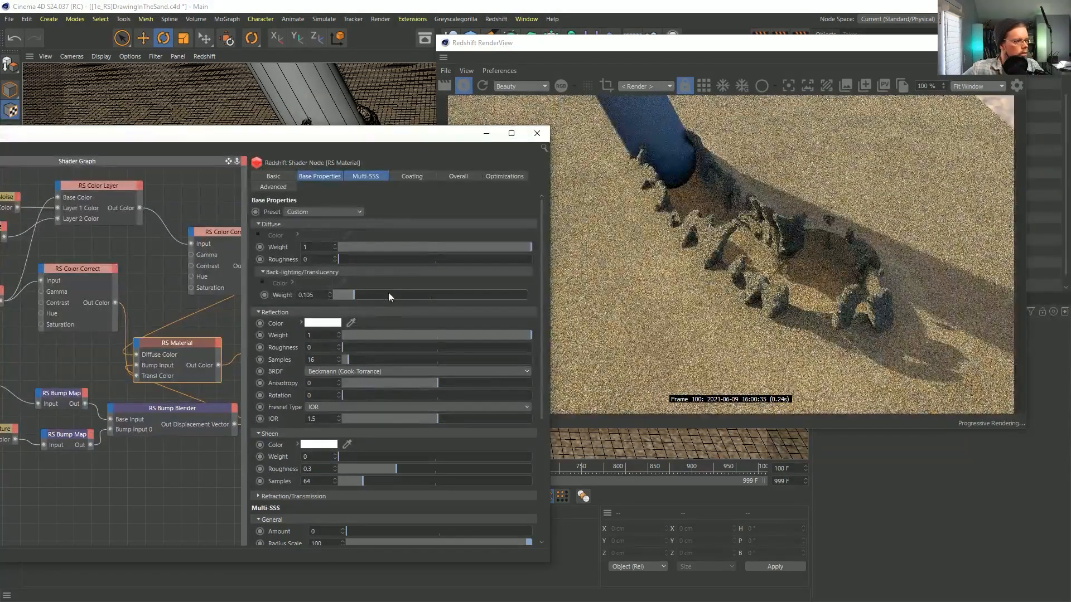
{"action": "left_click", "coordinate": [359, 295]}
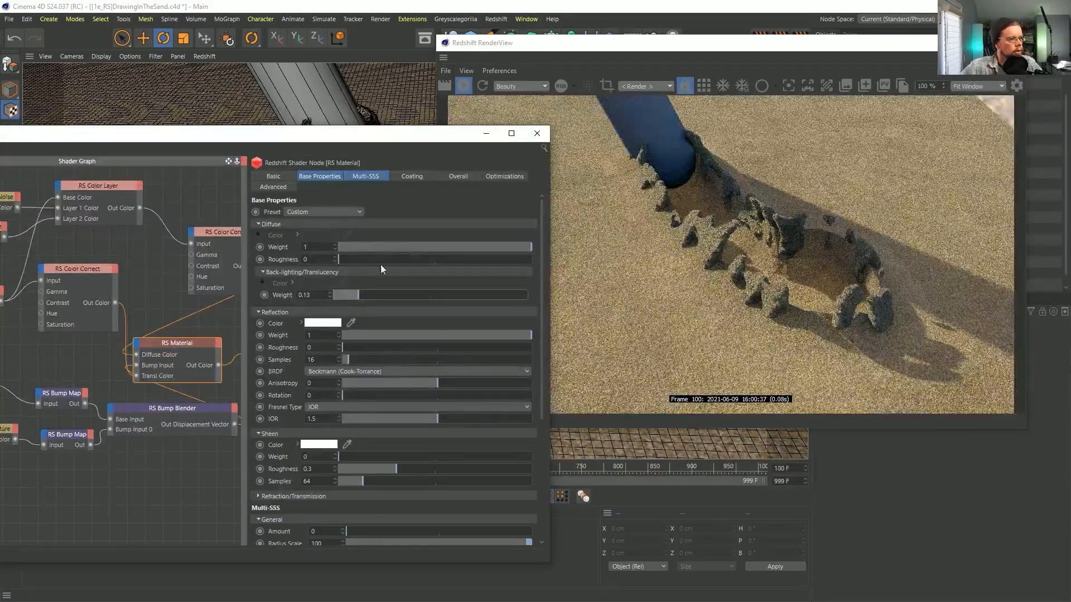
Close the shader graph, clear the render view off the viewport and save the scene.
{"action": "left_click", "coordinate": [534, 134]}
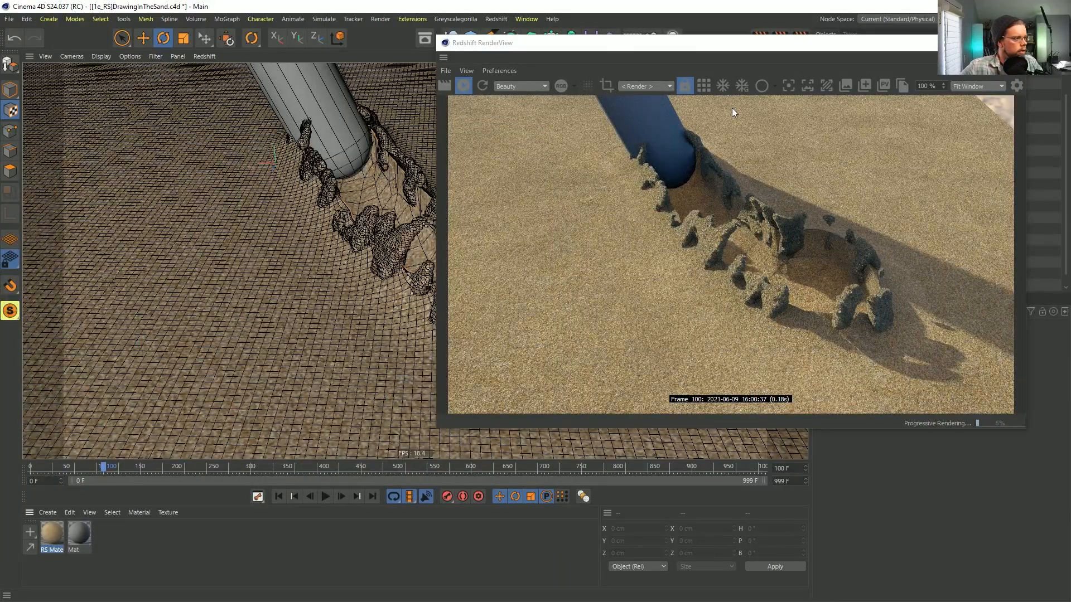
{"action": "left_click_drag", "start_coordinate": [659, 65], "coordinate": [572, 394]}
{"action": "left_click_drag", "start_coordinate": [689, 382], "coordinate": [1070, 208]}
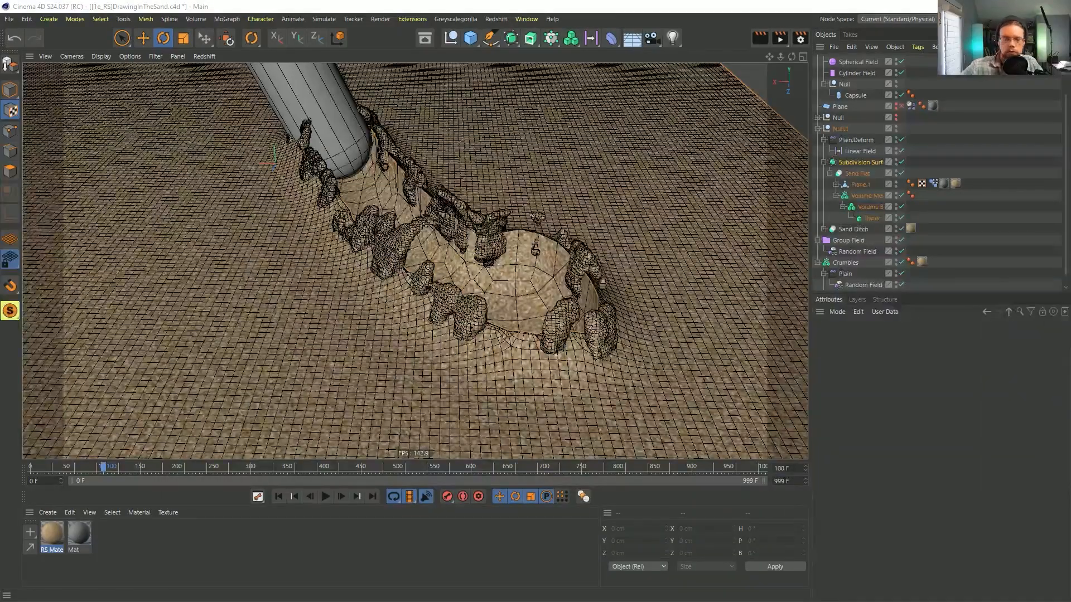
{"action": "left_click_drag", "start_coordinate": [547, 282], "coordinate": [608, 282], "text": "alt"}
{"action": "key", "text": "ctrl+s"}
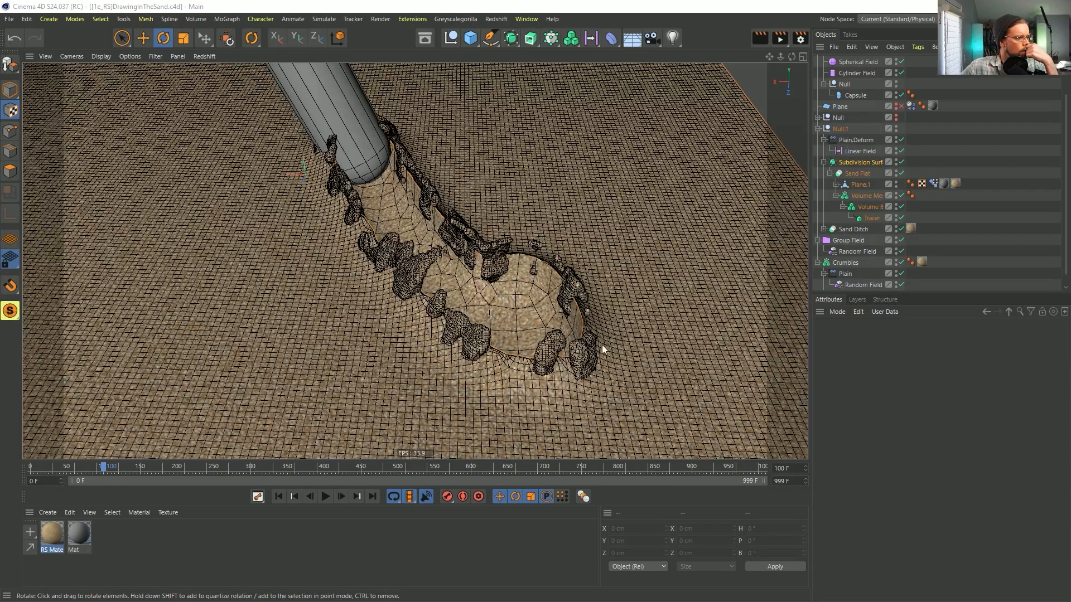
Set the voxel size of the Sand Flat's Volume Builder to 1 cm and expand the Sand Ditch object's hierarchy.
{"action": "left_click", "coordinate": [869, 209]}
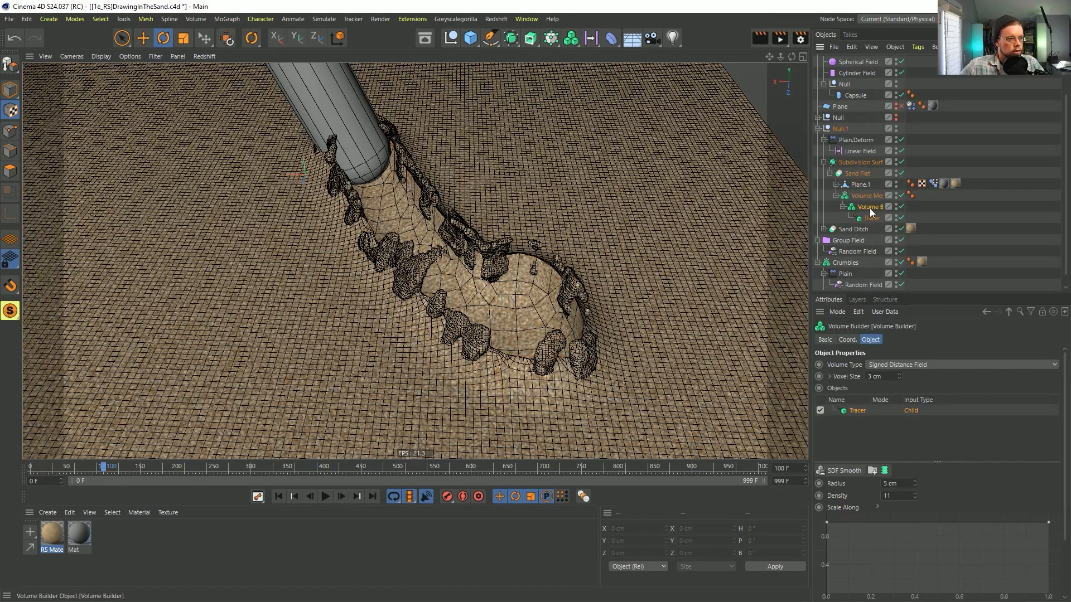
{"action": "left_click", "coordinate": [824, 229]}
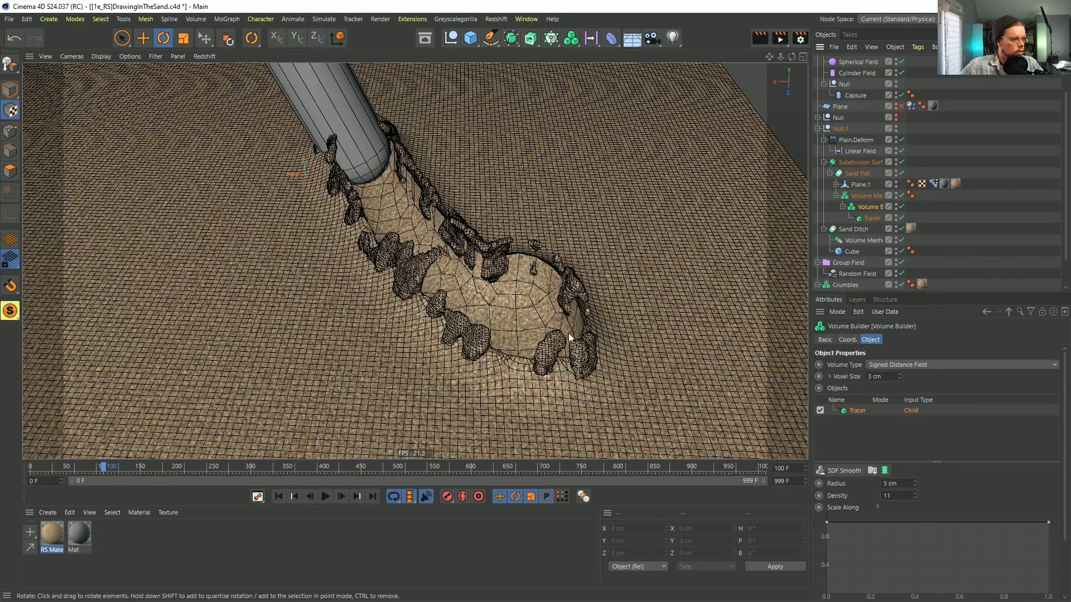
{"action": "left_click", "coordinate": [889, 376]}
{"action": "type", "text": "2"}
{"action": "key", "text": "Return"}
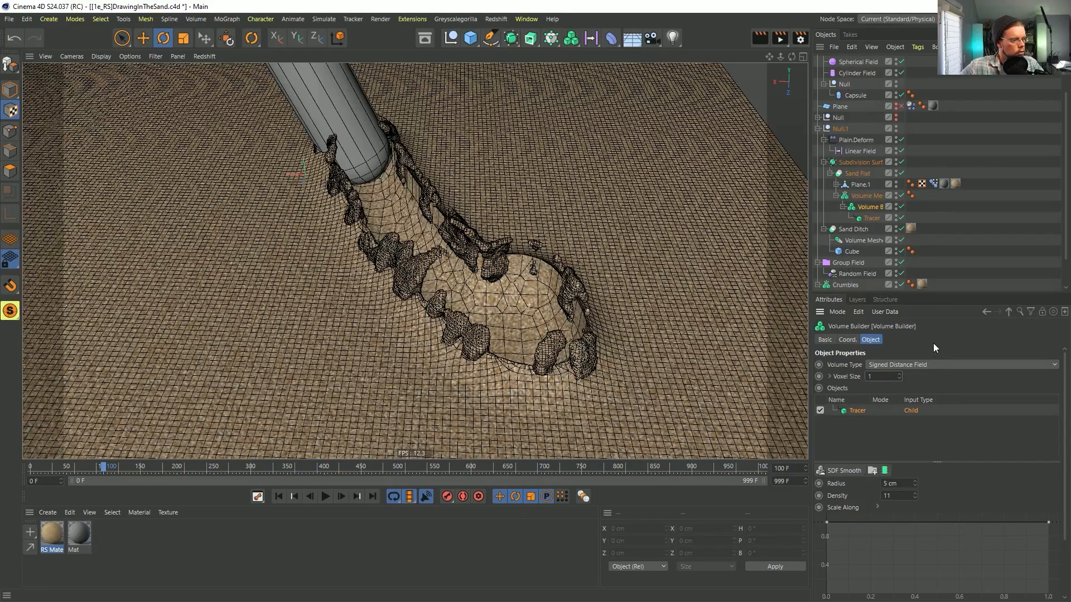
{"action": "key", "text": "Return"}
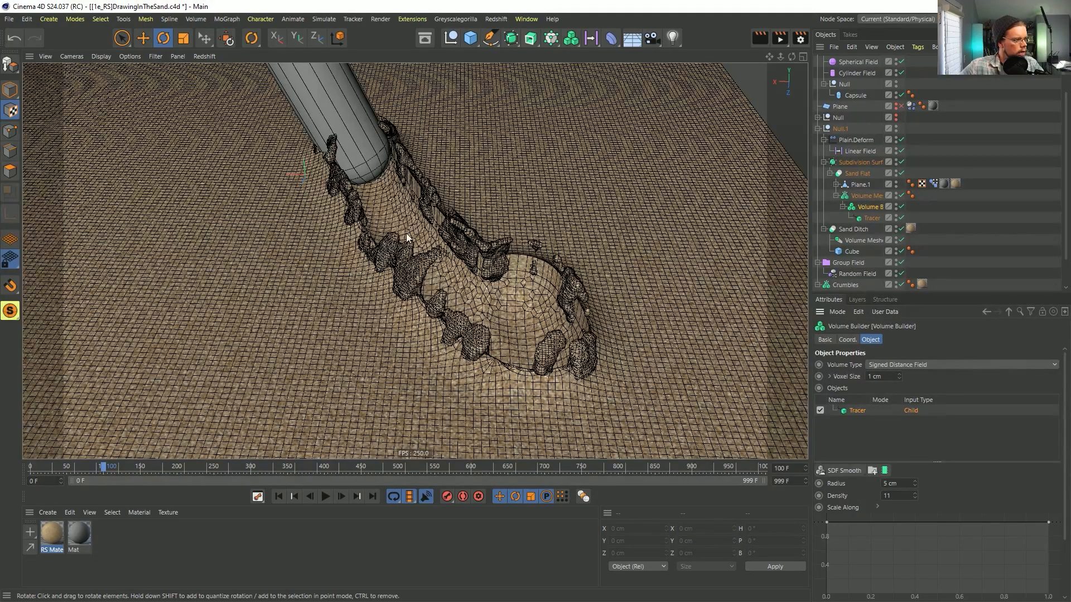
Copy the Crumbles' Plain effector with its Random Field onto the Volume Mesher instance inside Sand Ditch.
{"action": "left_click_drag", "start_coordinate": [476, 290], "coordinate": [423, 272], "text": "alt"}
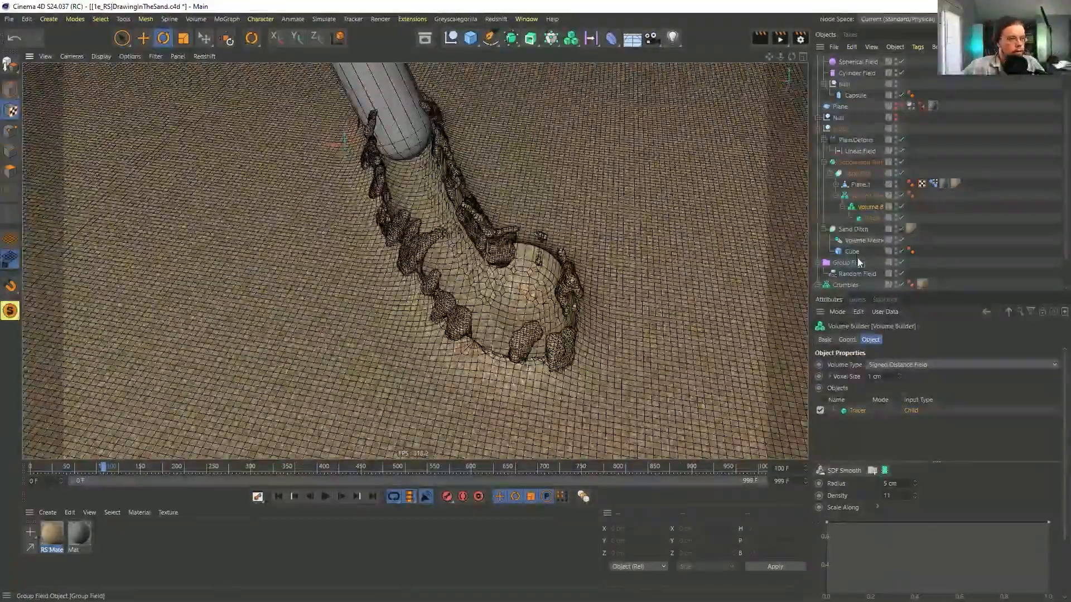
{"action": "scroll", "coordinate": [868, 253], "scroll_direction": "down", "scroll_amount": 3}
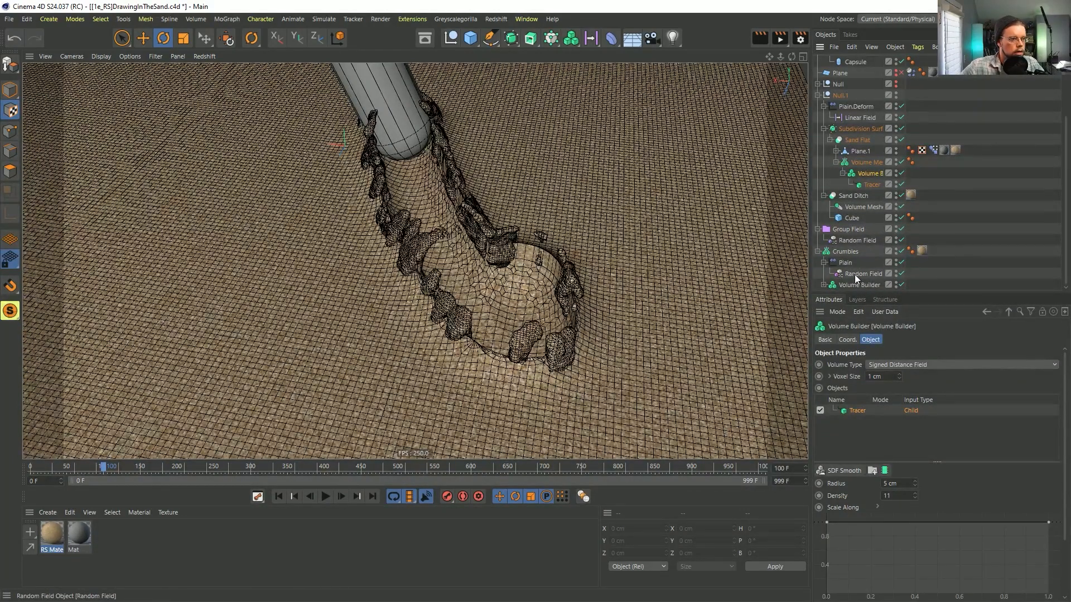
{"action": "left_click_drag", "start_coordinate": [845, 262], "coordinate": [875, 209]}
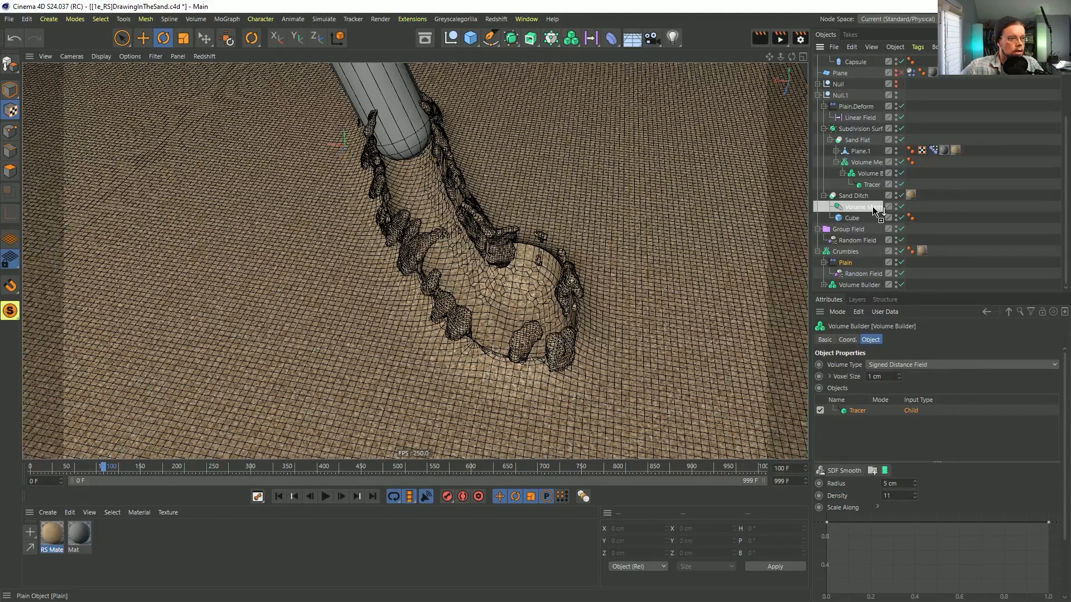
{"action": "left_click_drag", "start_coordinate": [875, 210], "coordinate": [874, 211]}
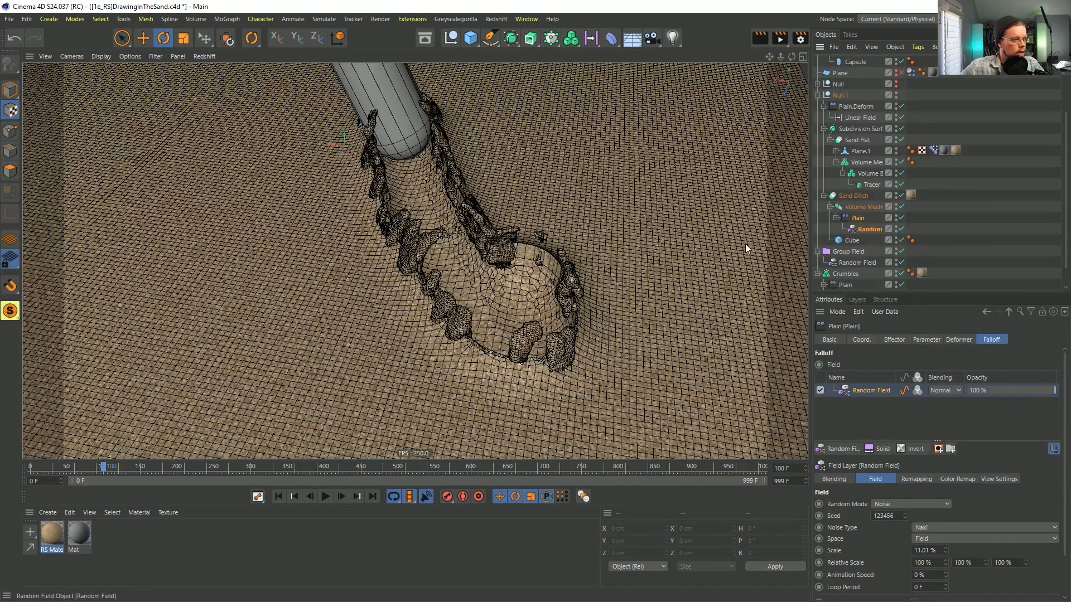
Wrap the ditch's Volume Mesher instance in a Subdivision Surface at level 1 and move the Plain effector directly under that Subdivision Surface.
{"action": "left_click", "coordinate": [865, 210]}
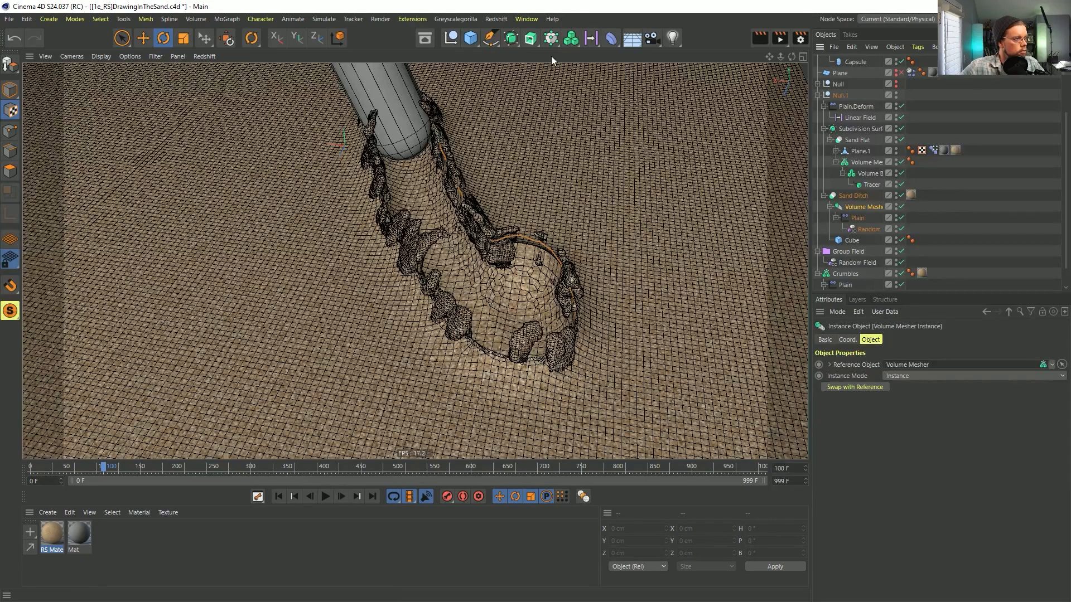
{"action": "left_click", "coordinate": [515, 38], "text": "alt"}
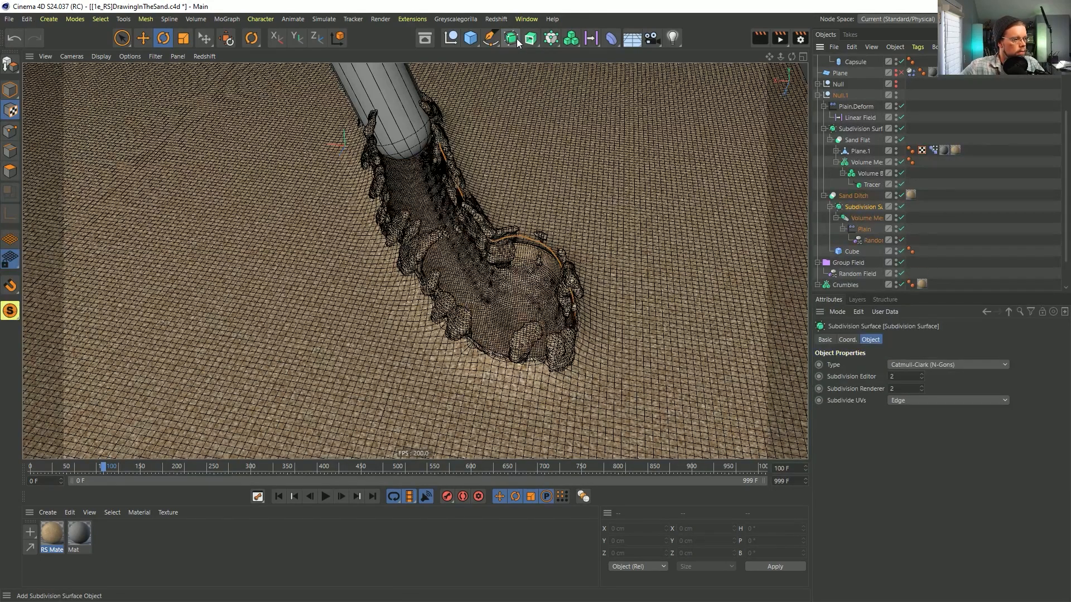
{"action": "left_click", "coordinate": [903, 376]}
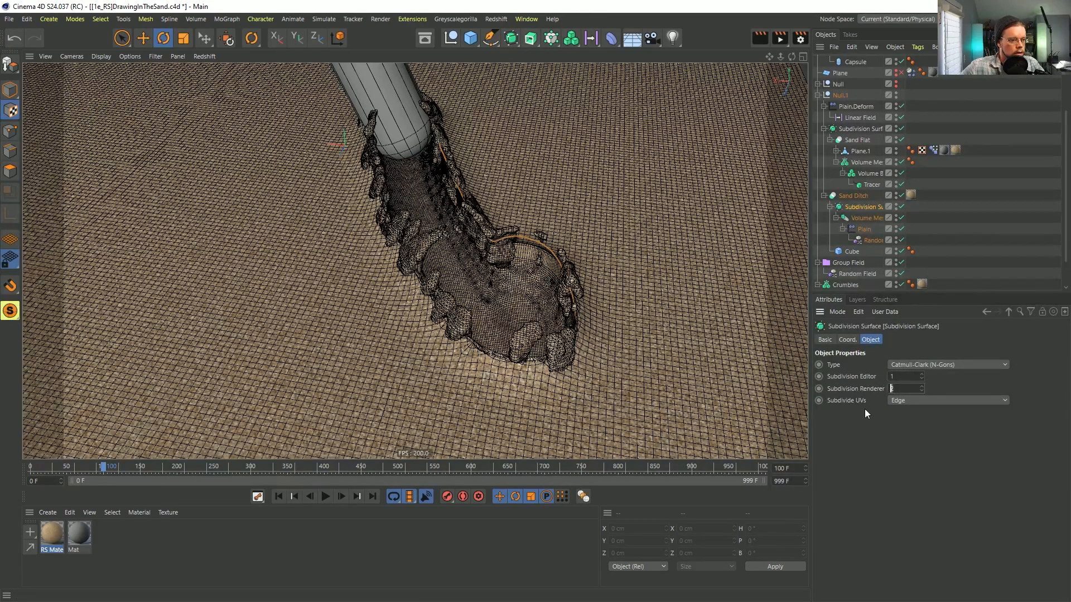
{"action": "type", "text": "1"}
{"action": "key", "text": "Return"}
{"action": "left_click_drag", "start_coordinate": [868, 233], "coordinate": [860, 212]}
{"action": "right_click_drag", "start_coordinate": [494, 300], "coordinate": [640, 292], "text": "alt"}
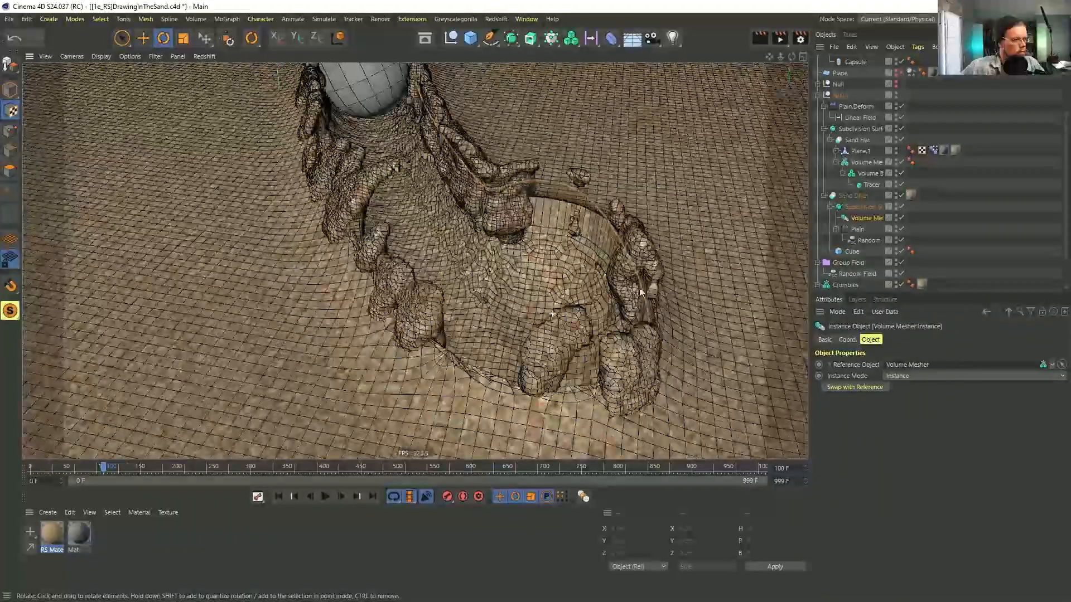
Review the ditch's Random Field settings and set the Plain effector's P.Z position to 2 cm.
{"action": "left_click", "coordinate": [868, 240]}
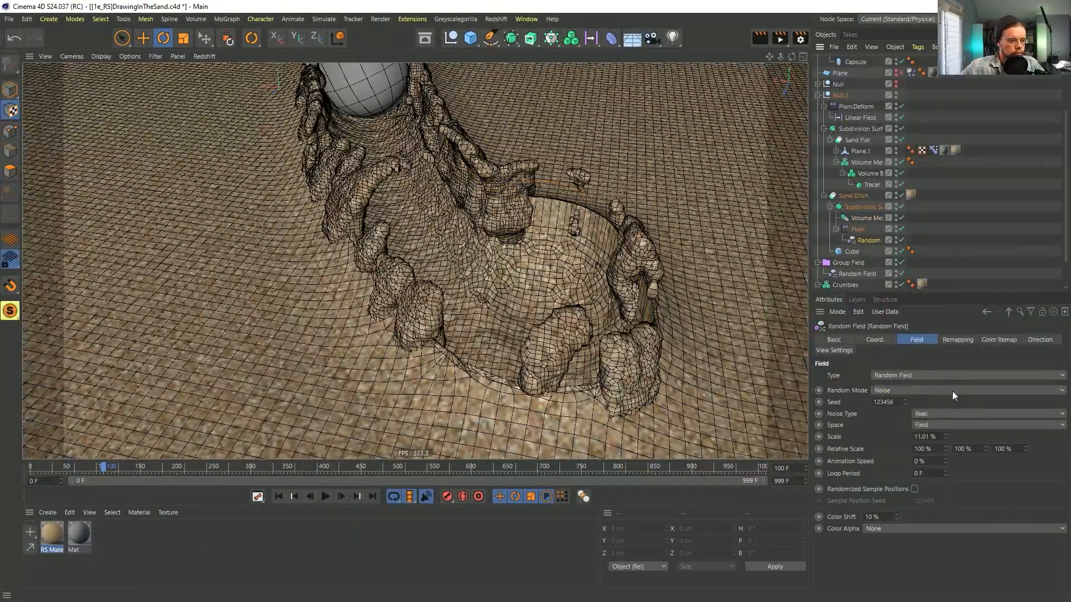
{"action": "left_click", "coordinate": [958, 340]}
{"action": "left_click", "coordinate": [858, 228]}
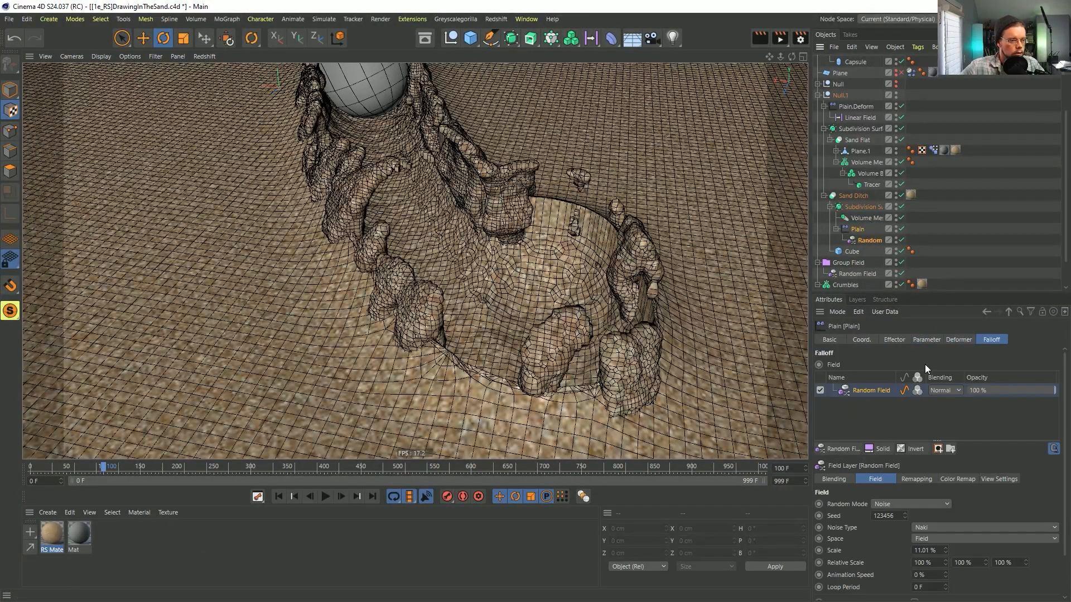
{"action": "left_click", "coordinate": [905, 341]}
{"action": "left_click", "coordinate": [926, 340]}
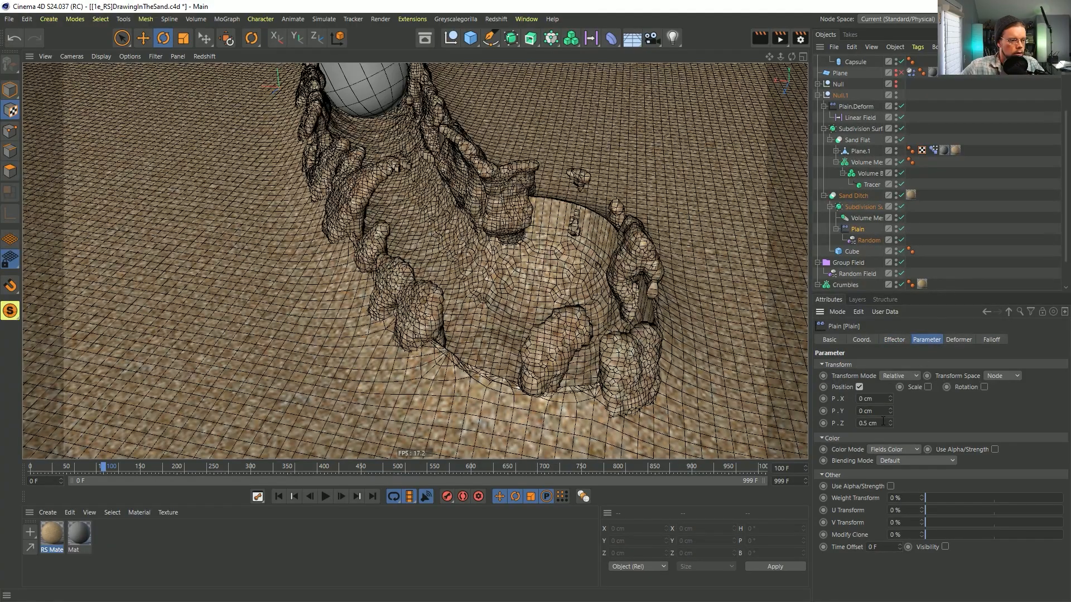
{"action": "mouse_move", "coordinate": [508, 270]}
{"action": "left_mouse_down", "text": "alt"}
{"action": "mouse_move", "coordinate": [418, 312]}
{"action": "mouse_move", "coordinate": [418, 338]}
{"action": "mouse_move", "coordinate": [601, 226]}
{"action": "mouse_move", "coordinate": [591, 262]}
{"action": "mouse_move", "coordinate": [597, 223]}
{"action": "mouse_move", "coordinate": [558, 251]}
{"action": "mouse_move", "coordinate": [551, 215]}
{"action": "mouse_move", "coordinate": [555, 268]}
{"action": "mouse_move", "coordinate": [569, 245]}
{"action": "mouse_move", "coordinate": [585, 250]}
{"action": "left_mouse_up", "text": "alt"}
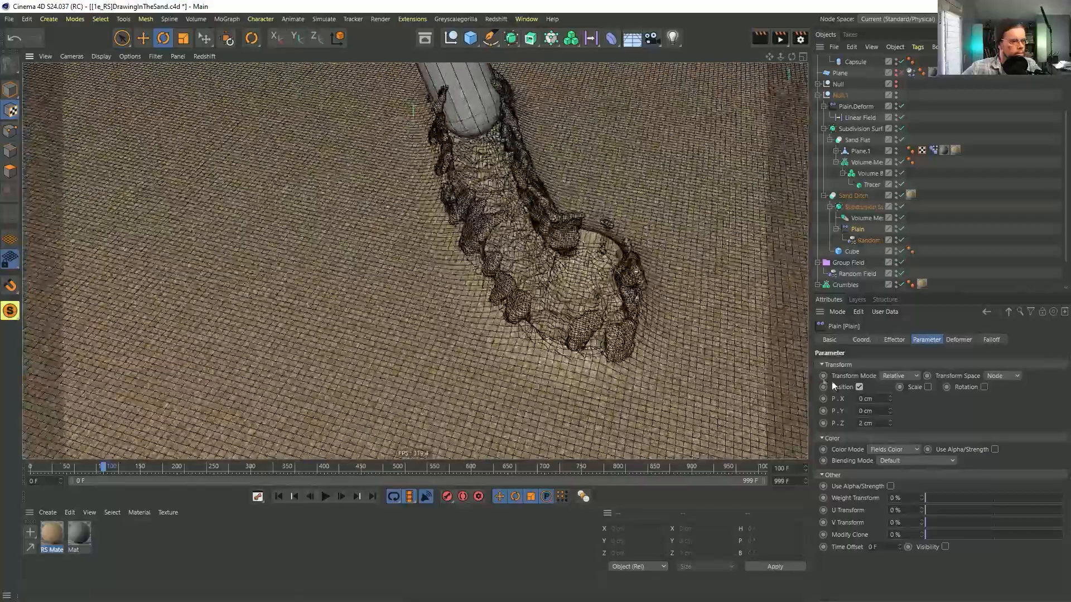
Set the ditch Plain effector's Minimum strength to -100 % and bring up its Random Field's remapping settings.
{"action": "left_click", "coordinate": [957, 340]}
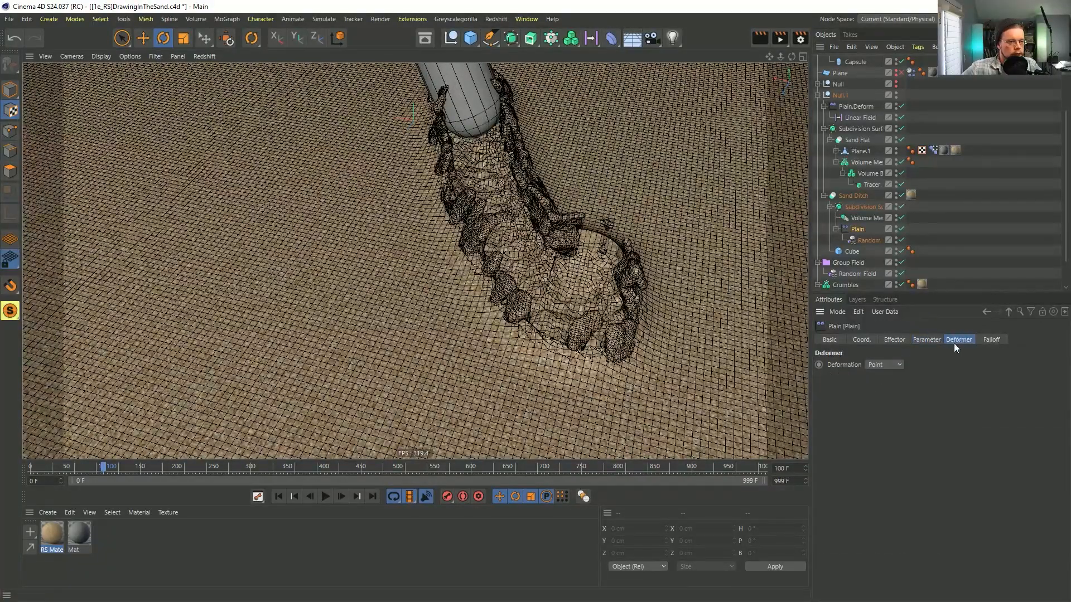
{"action": "left_click", "coordinate": [918, 339]}
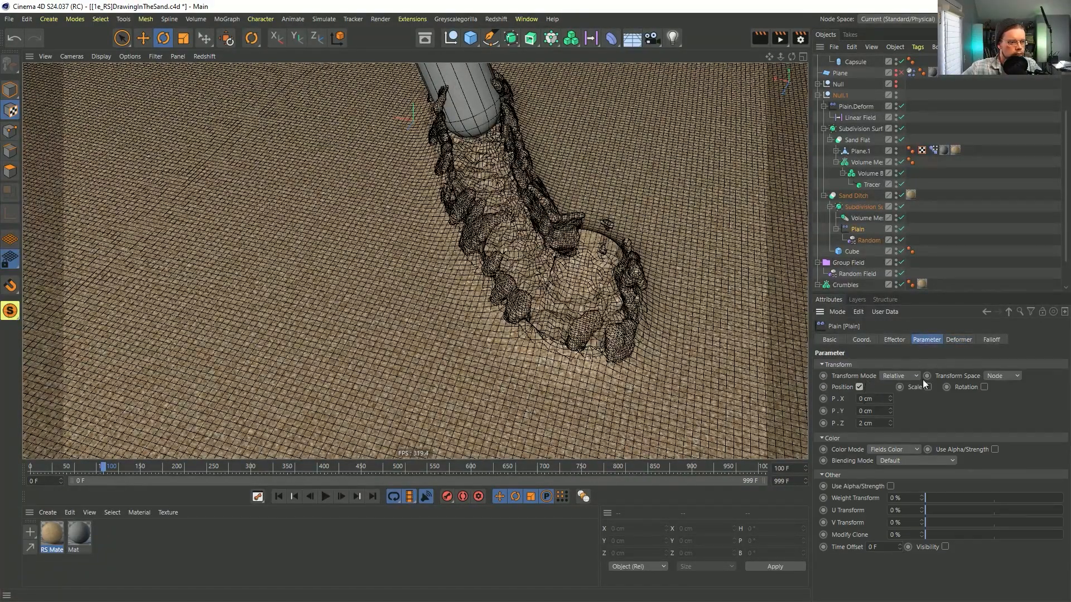
{"action": "left_click", "coordinate": [896, 340]}
{"action": "left_click_drag", "start_coordinate": [964, 416], "coordinate": [862, 425]}
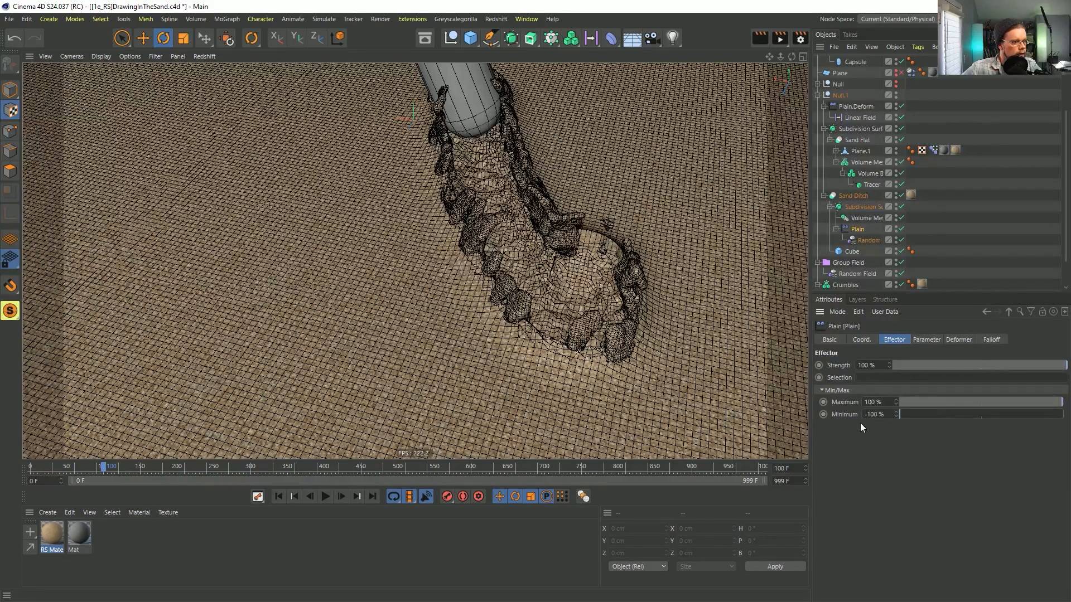
{"action": "left_click", "coordinate": [859, 239]}
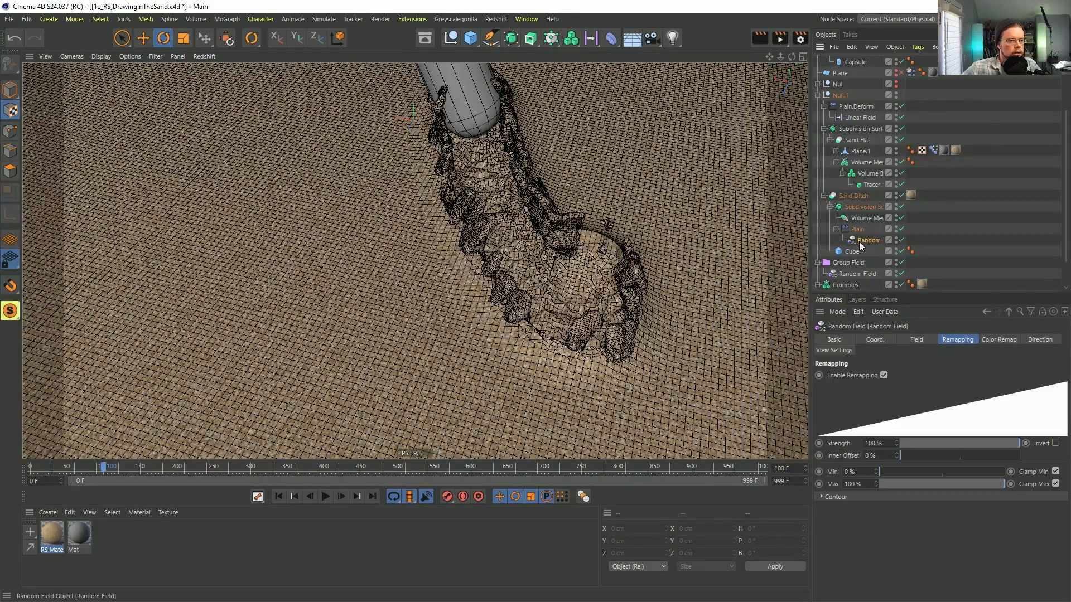
Set the ditch Random Field's remapping Min to -100 % and check the displaced ditch mesh from a different angle.
{"action": "double_click", "coordinate": [862, 472]}
{"action": "type", "text": "-100"}
{"action": "key", "text": "Return"}
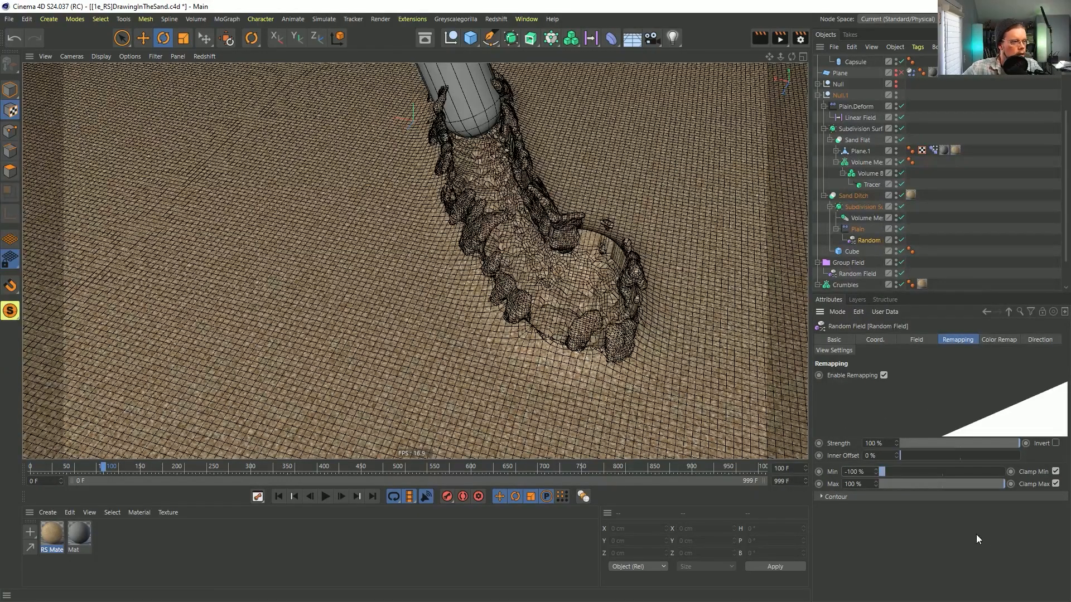
{"action": "left_click_drag", "start_coordinate": [591, 264], "coordinate": [586, 300], "text": "alt"}
{"action": "left_click_drag", "start_coordinate": [612, 279], "coordinate": [563, 309], "text": "alt"}
{"action": "left_click_drag", "start_coordinate": [591, 265], "coordinate": [613, 265], "text": "alt"}
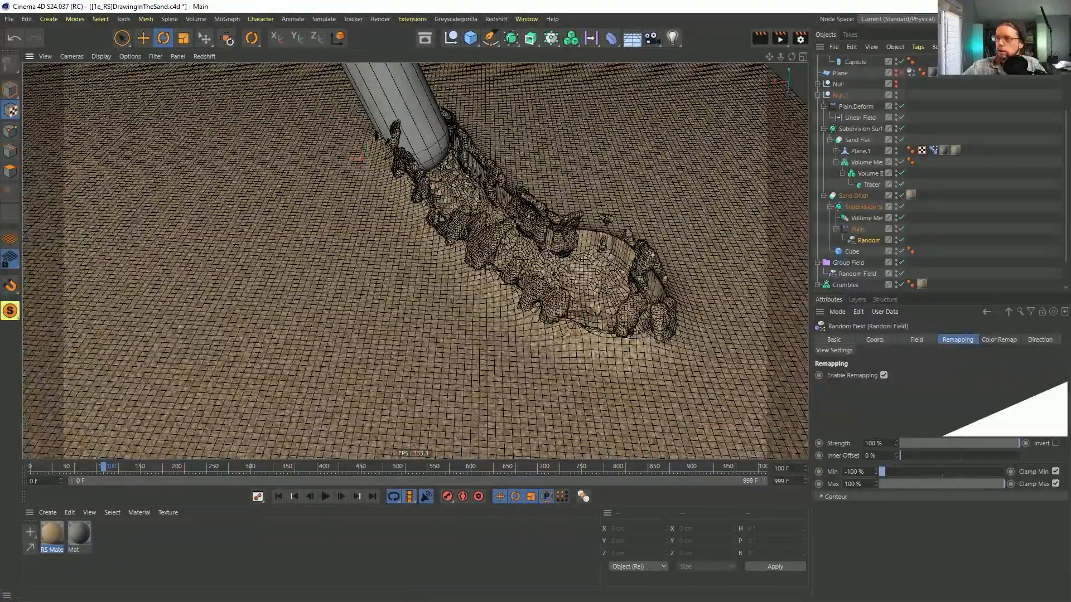
Render the displaced ditch in the Redshift RenderView, and stop and close the preview after checking it.
{"action": "key", "text": "ctrl+r"}
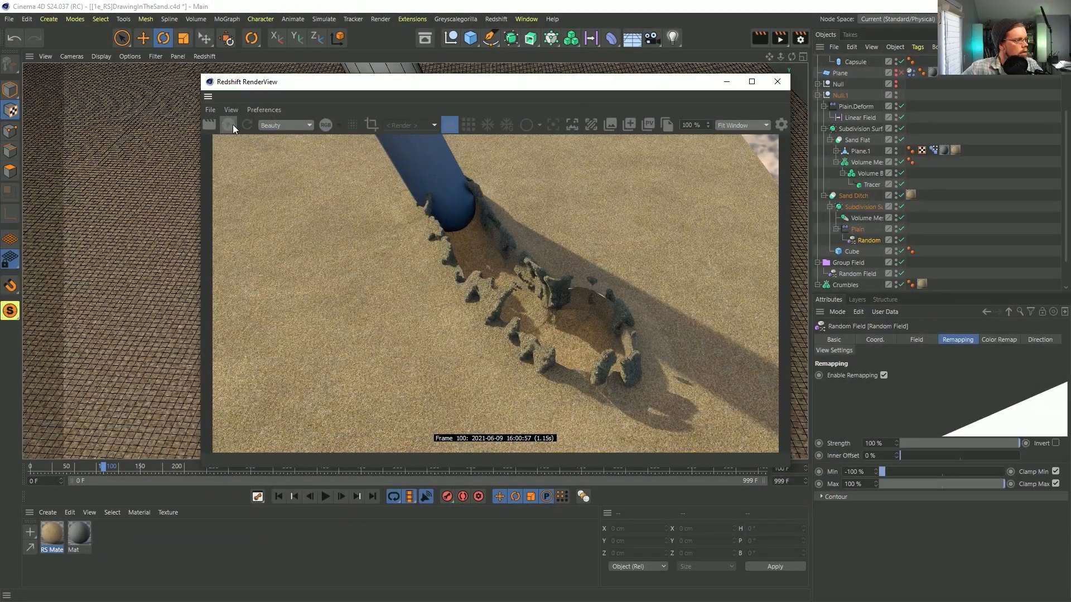
{"action": "left_click", "coordinate": [233, 125]}
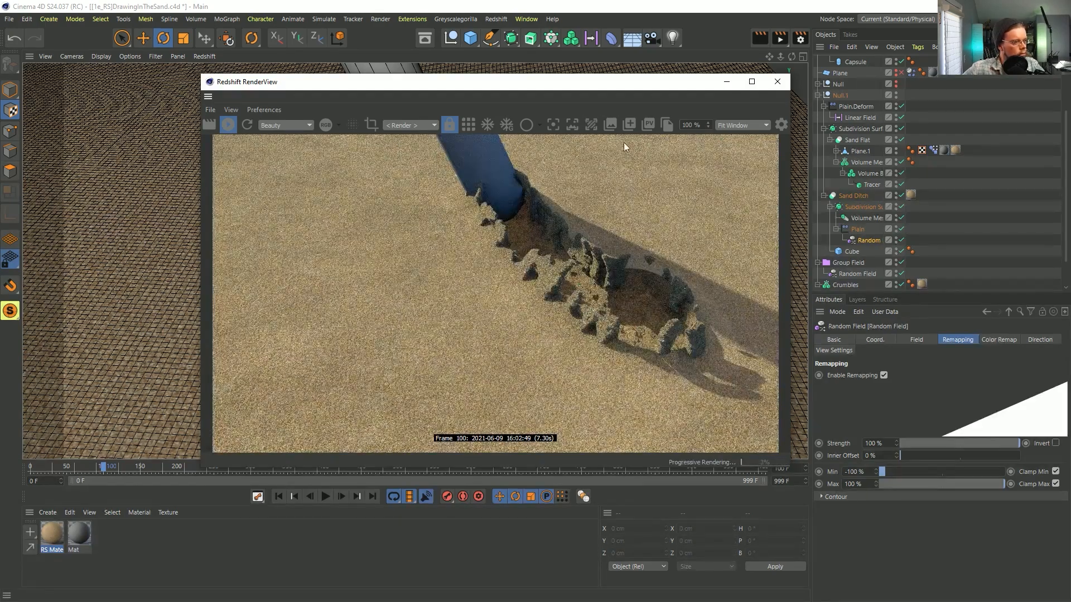
{"action": "left_click_drag", "start_coordinate": [617, 91], "coordinate": [478, 106]}
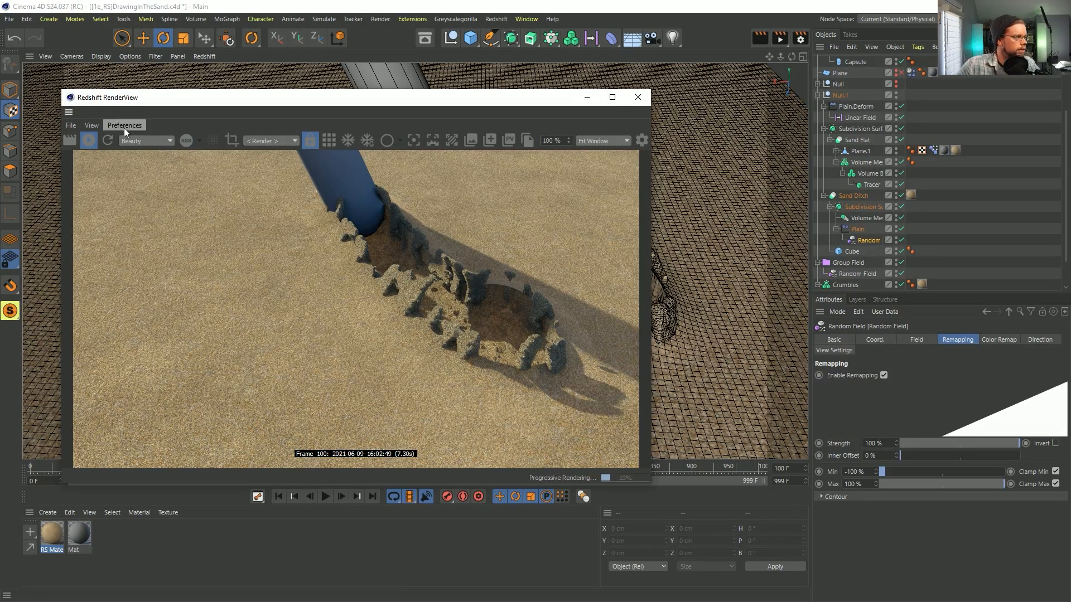
{"action": "left_click", "coordinate": [92, 140]}
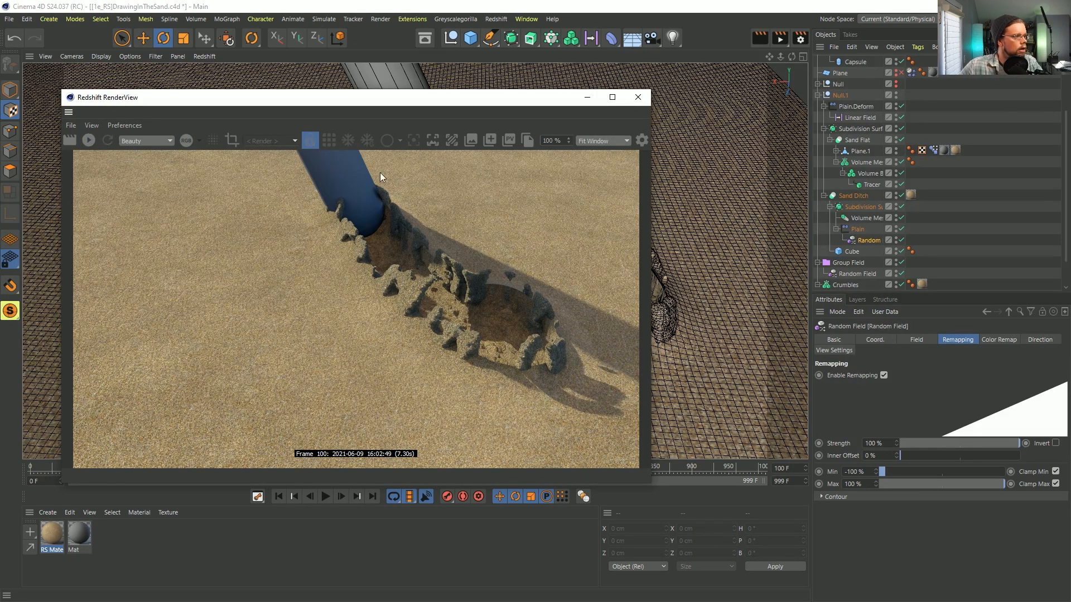
{"action": "left_click", "coordinate": [636, 100]}
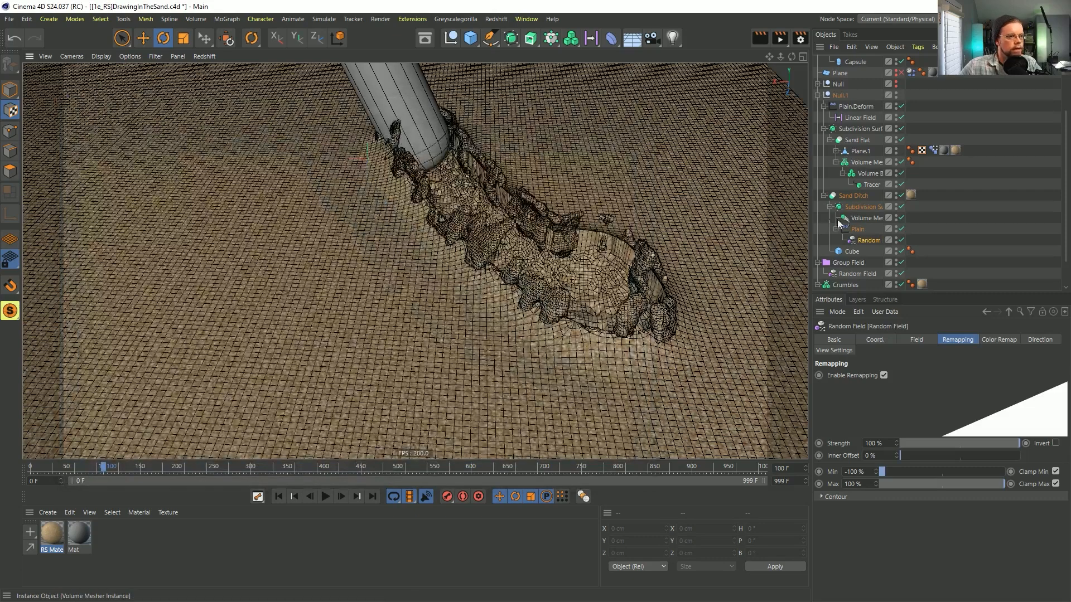
Switch the scene's renderer to Redshift in the render settings, with Save enabled, and bring up the Redshift options.
{"action": "key", "text": "ctrl+b"}
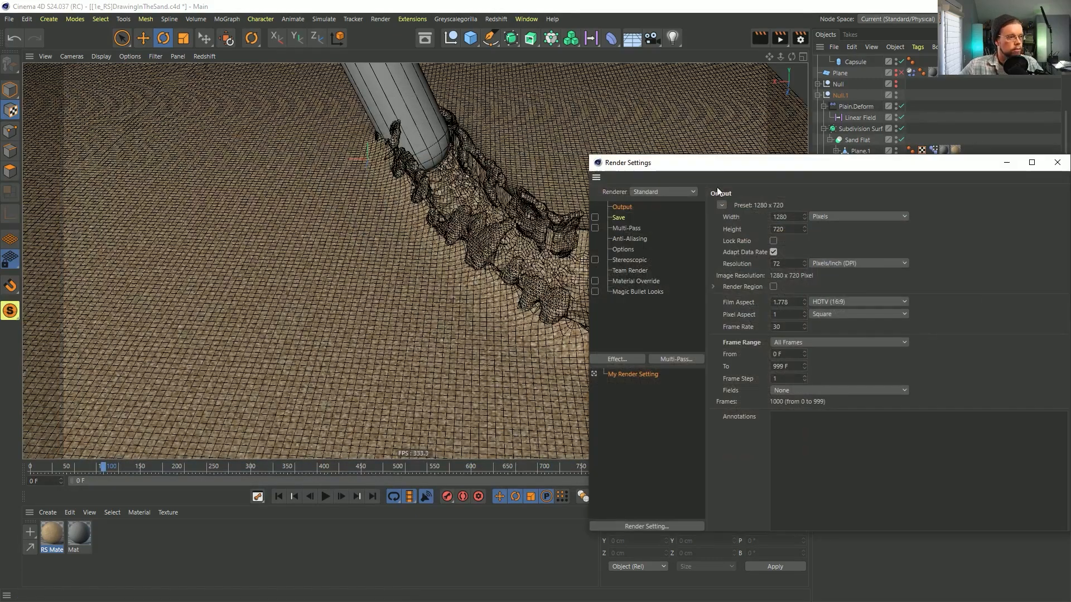
{"action": "left_click_drag", "start_coordinate": [715, 163], "coordinate": [431, 132]}
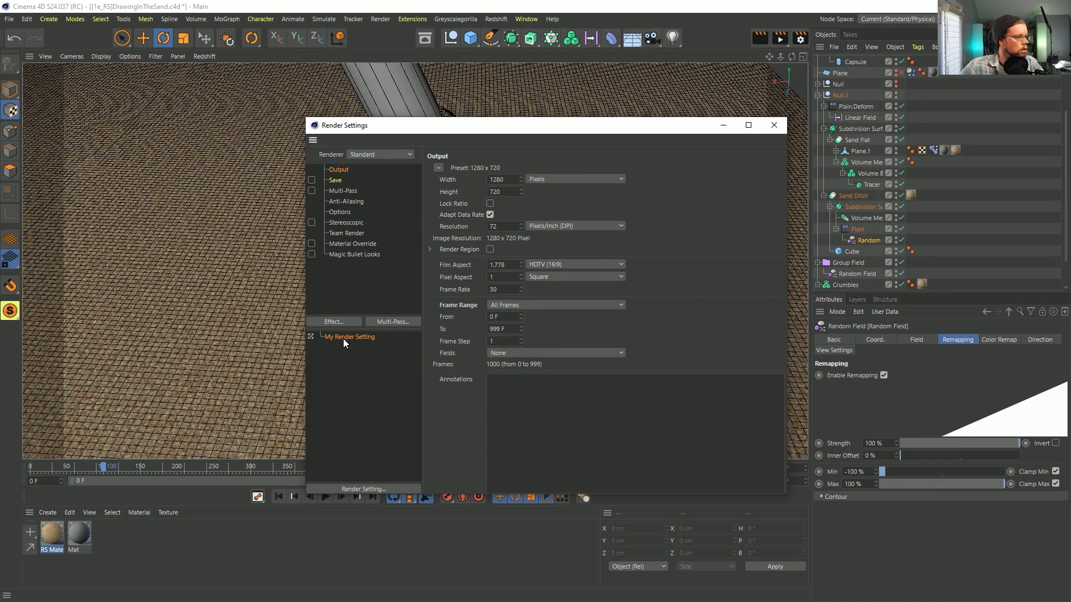
{"action": "left_click", "coordinate": [383, 152]}
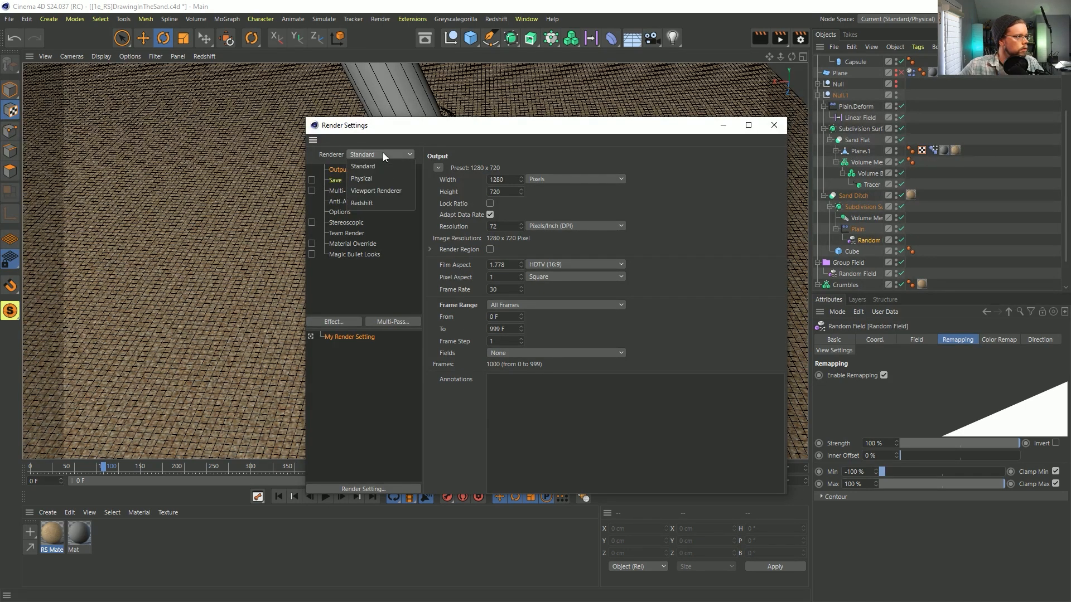
{"action": "left_click", "coordinate": [388, 194]}
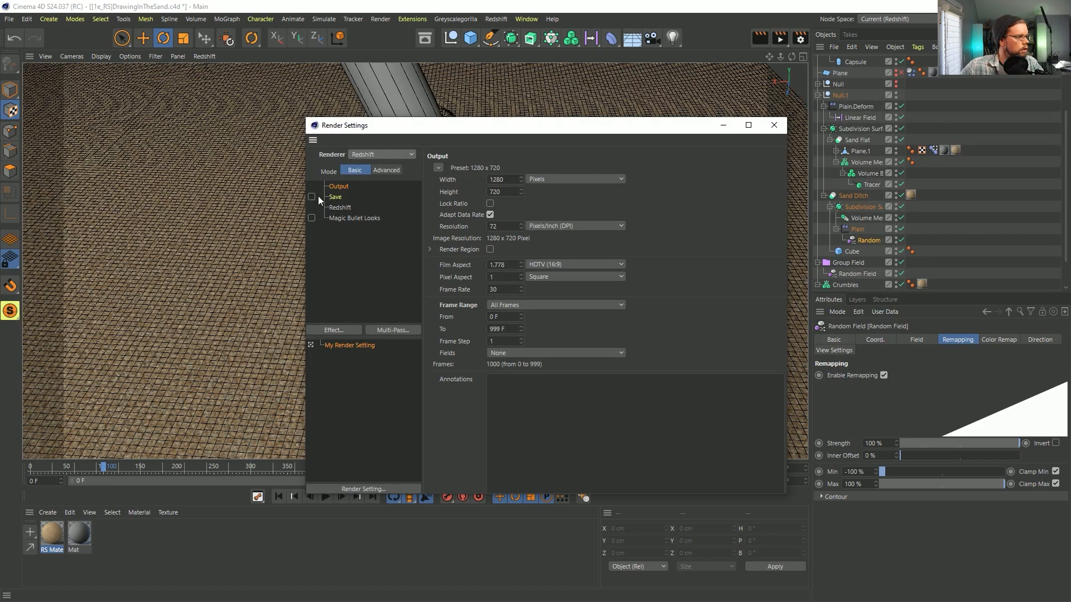
{"action": "left_click", "coordinate": [341, 208]}
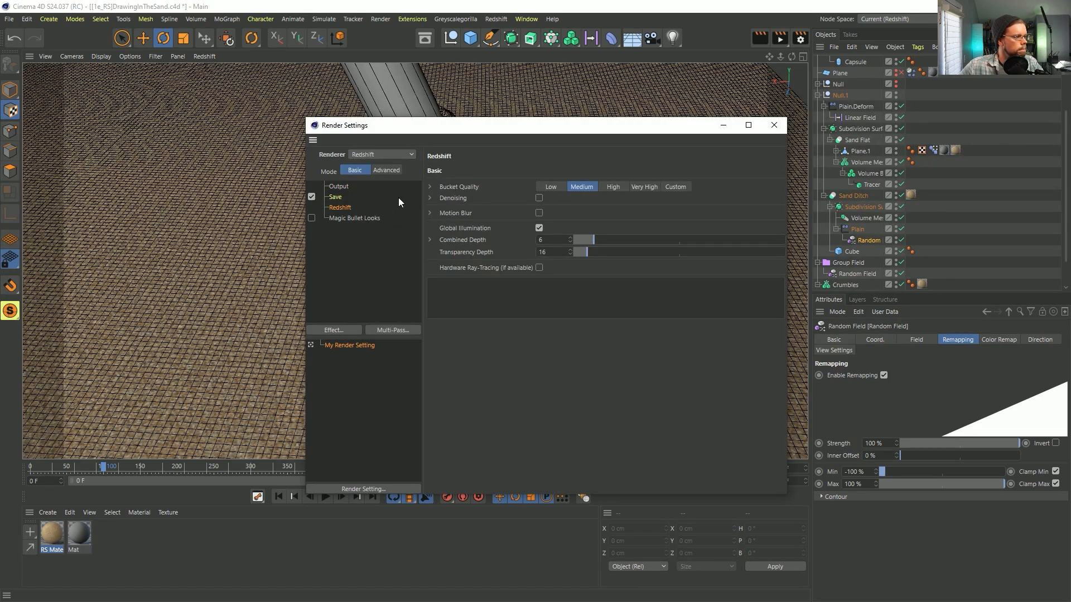
Set Redshift's Unified Sampling Threshold to 0.1 in Advanced mode and look through the Globals, Global Illumination and AOV settings.
{"action": "left_click", "coordinate": [386, 170]}
{"action": "left_click_drag", "start_coordinate": [520, 268], "coordinate": [516, 279]}
{"action": "key", "text": "BackSpace"}
{"action": "key", "text": "Return"}
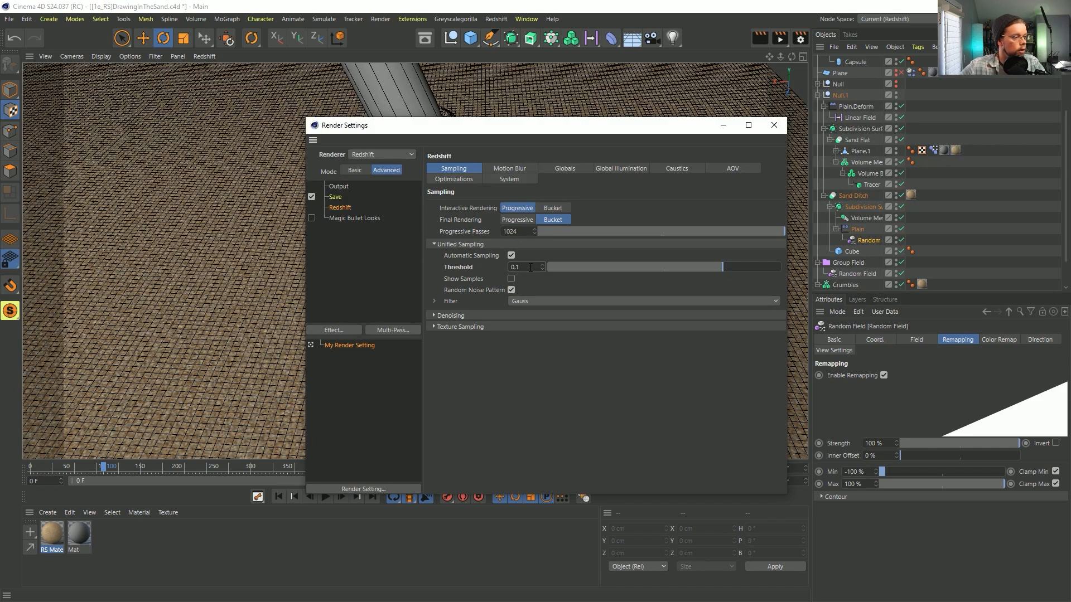
{"action": "left_click", "coordinate": [564, 168]}
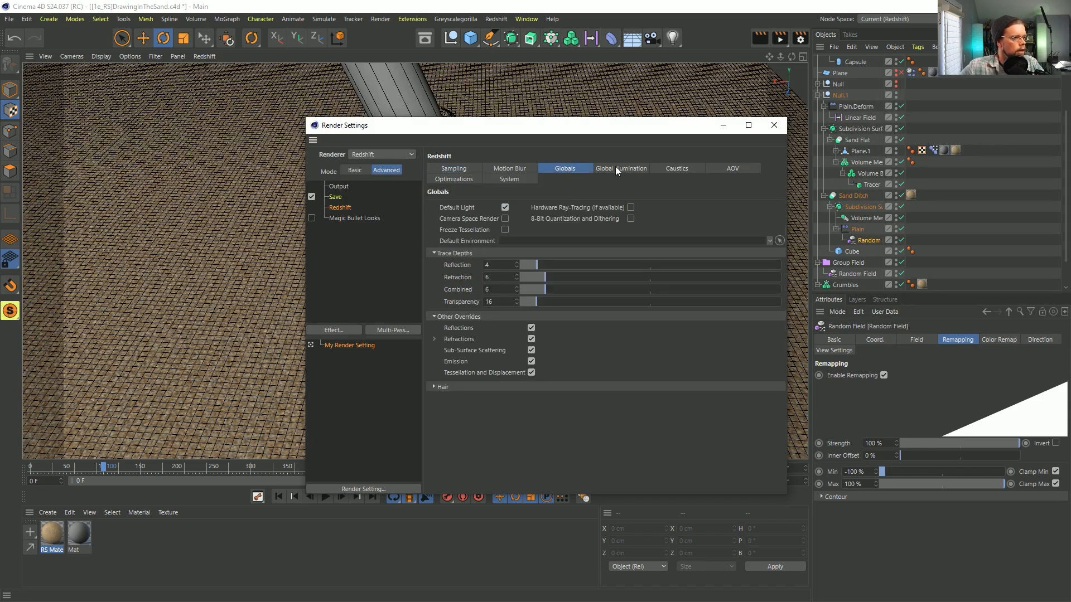
{"action": "left_click", "coordinate": [616, 166]}
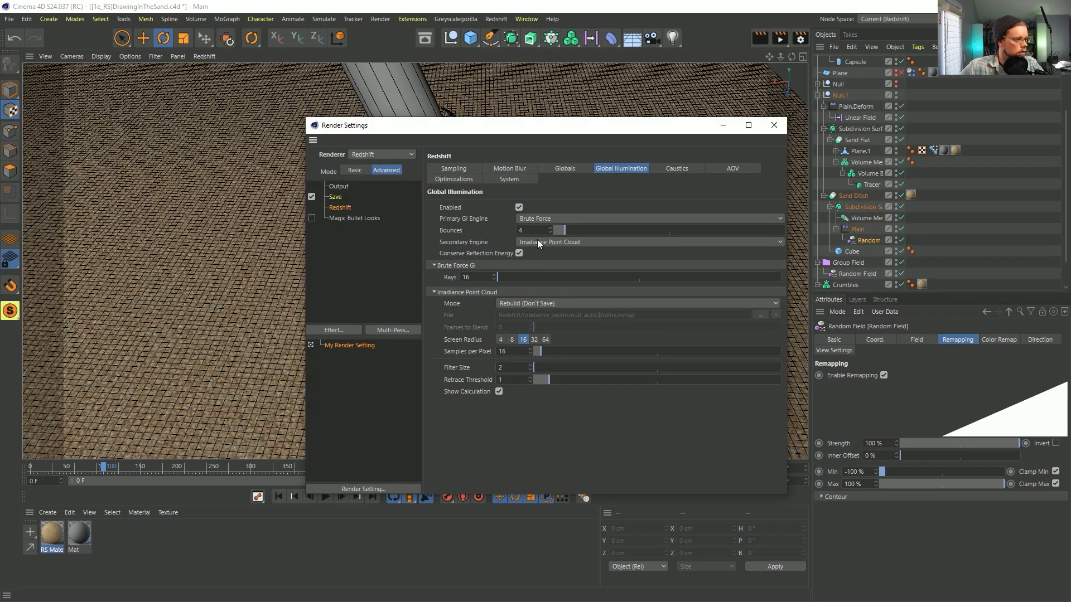
{"action": "left_click", "coordinate": [690, 169]}
{"action": "left_click", "coordinate": [734, 169]}
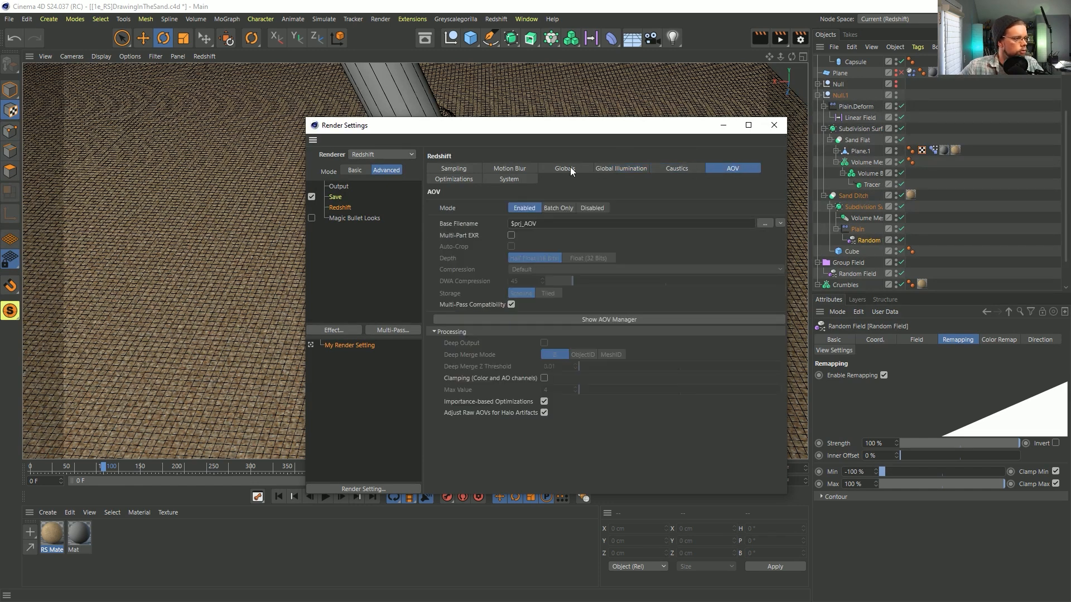
{"action": "left_click", "coordinate": [524, 169]}
{"action": "left_click", "coordinate": [465, 170]}
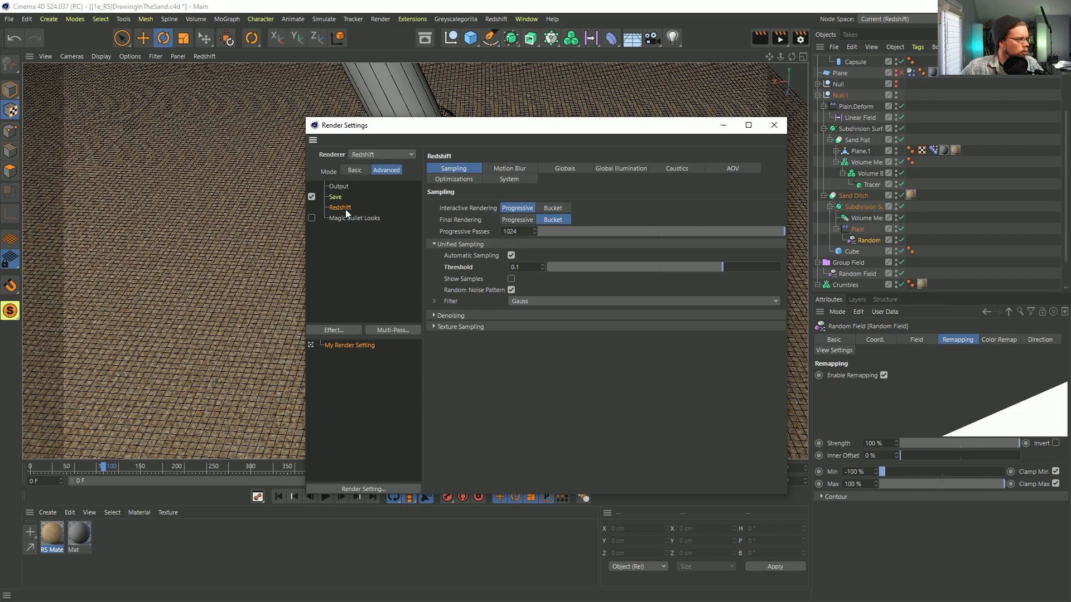
Reframe the ditch from a lower angle and run a live Redshift RenderView preview beside the render settings.
{"action": "left_click_drag", "start_coordinate": [452, 125], "coordinate": [606, 153]}
{"action": "left_click_drag", "start_coordinate": [363, 232], "coordinate": [314, 312], "text": "alt"}
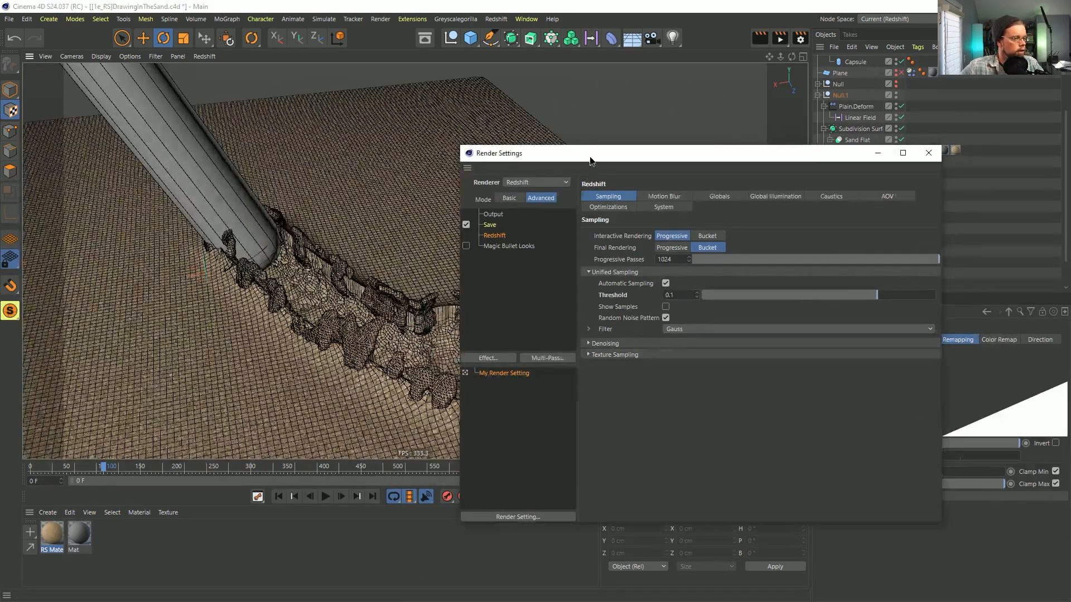
{"action": "left_click_drag", "start_coordinate": [592, 155], "coordinate": [720, 140]}
{"action": "left_click", "coordinate": [496, 19]}
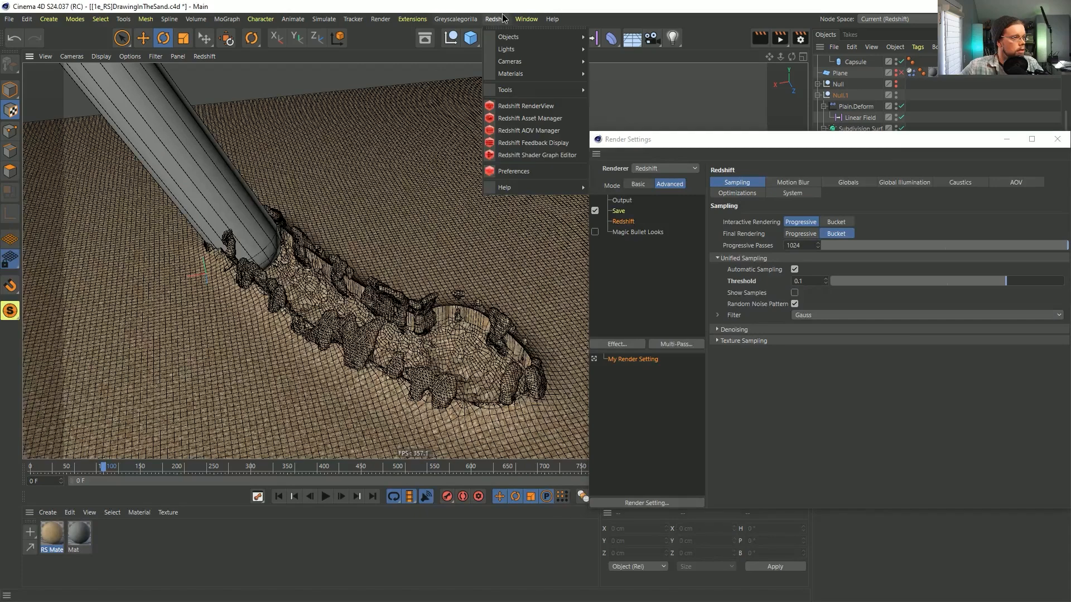
{"action": "left_click", "coordinate": [522, 106]}
{"action": "left_click_drag", "start_coordinate": [632, 98], "coordinate": [223, 86]}
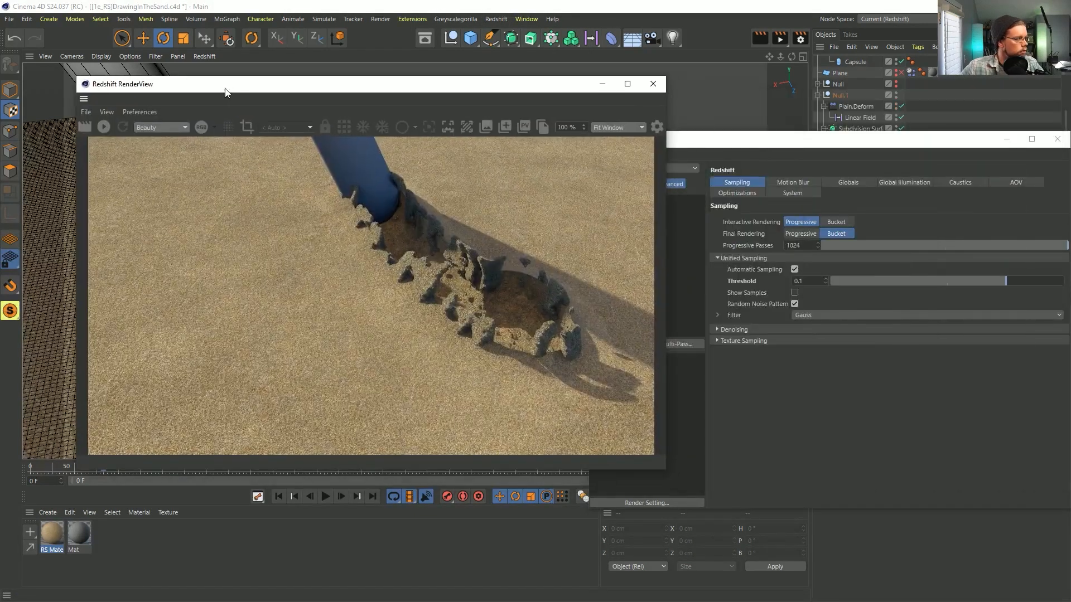
{"action": "left_click", "coordinate": [104, 127]}
{"action": "left_click_drag", "start_coordinate": [329, 84], "coordinate": [280, 50]}
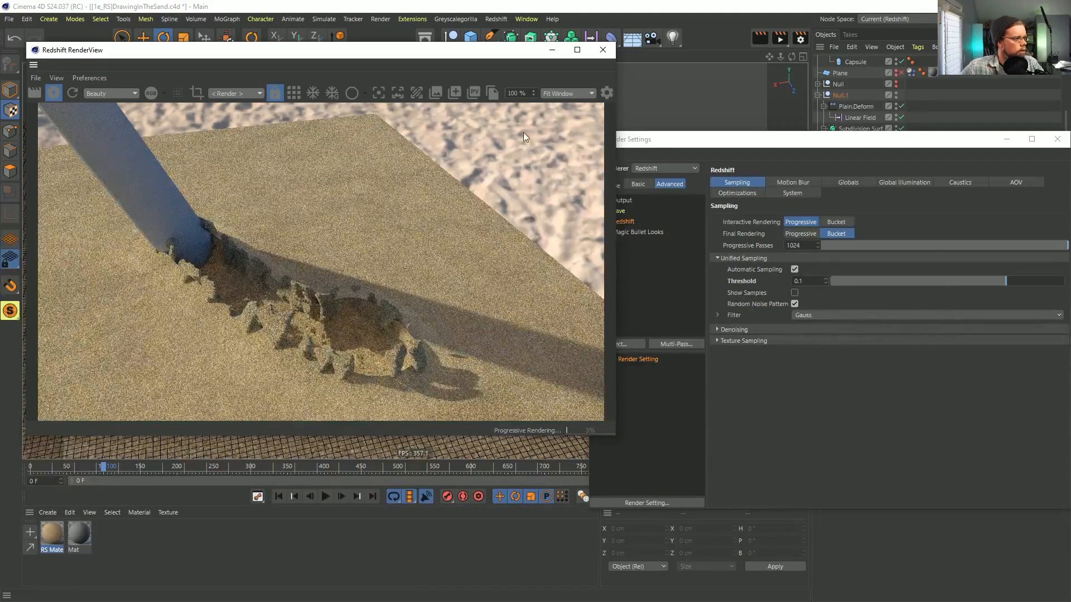
{"action": "left_click_drag", "start_coordinate": [720, 141], "coordinate": [722, 146]}
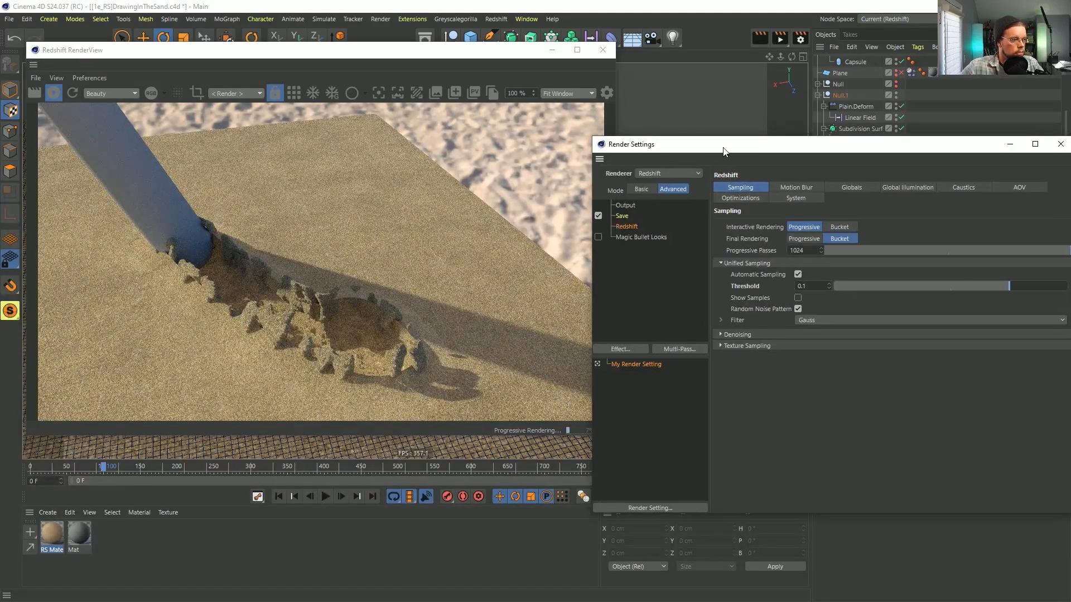
Add Redshift Post-Effects to the render settings and reframe the ditch in the live render.
{"action": "right_click", "coordinate": [662, 265]}
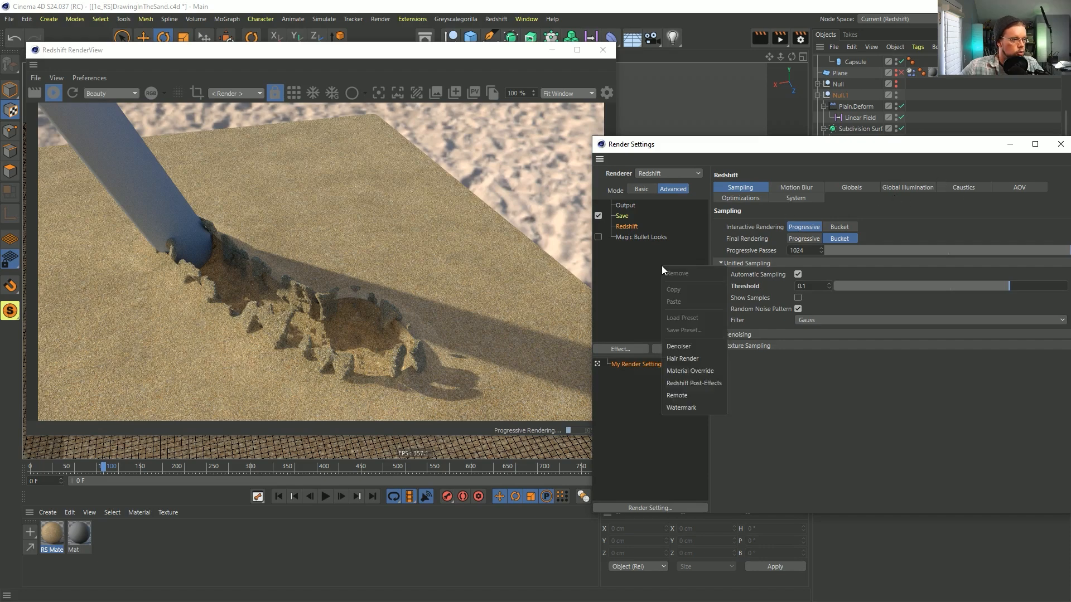
{"action": "left_click", "coordinate": [700, 385]}
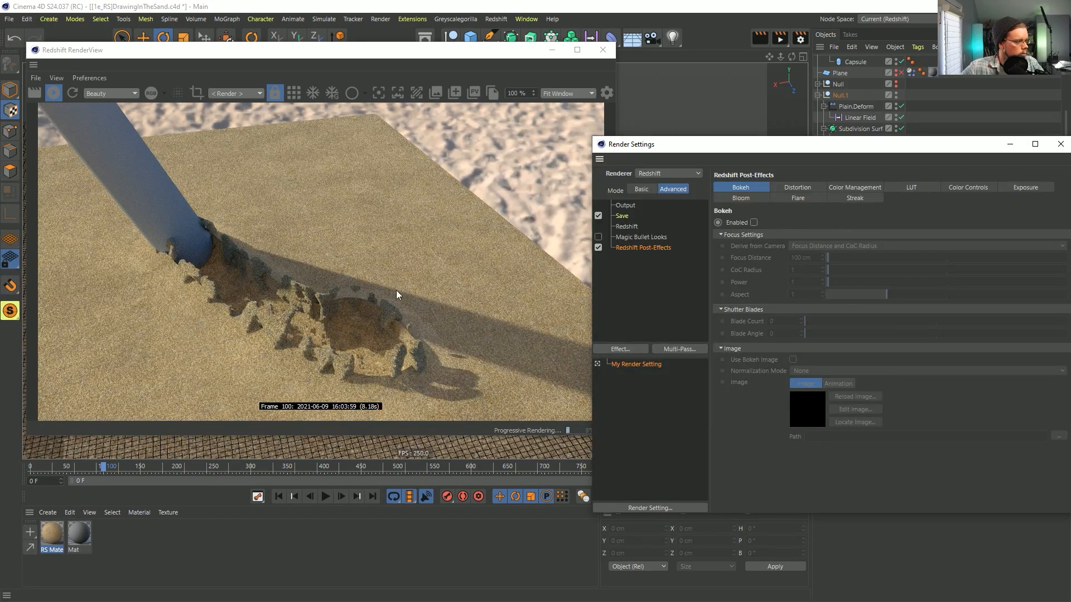
{"action": "left_click", "coordinate": [316, 302]}
{"action": "left_click_drag", "start_coordinate": [316, 302], "coordinate": [317, 324]}
{"action": "middle_click_drag", "start_coordinate": [674, 107], "coordinate": [715, 66], "text": "alt"}
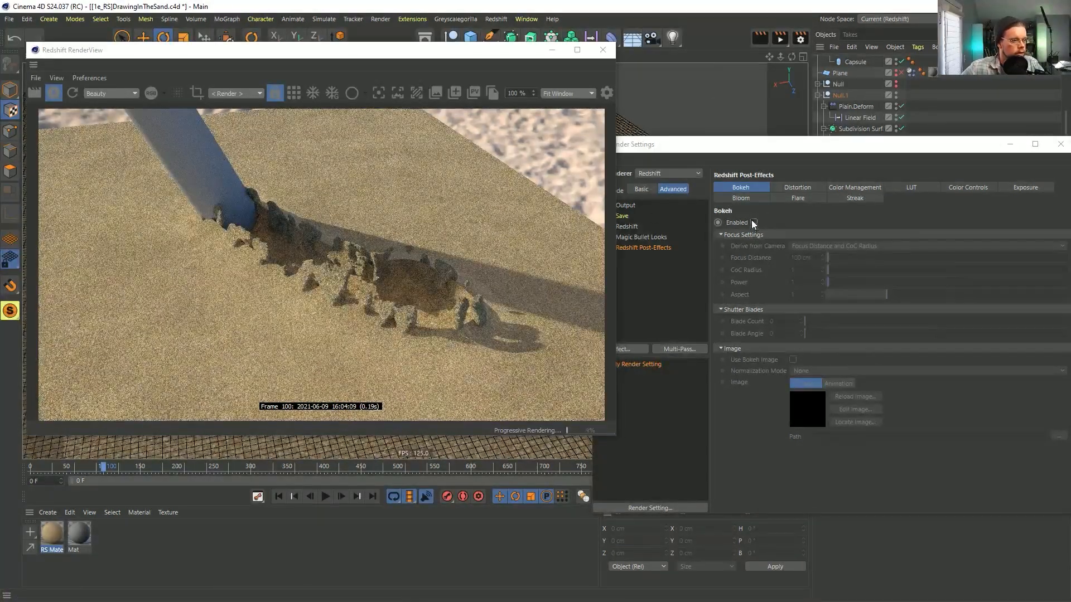
Try the Streak post-effect with a much lower Threshold and switch it off again.
{"action": "left_click", "coordinate": [753, 200]}
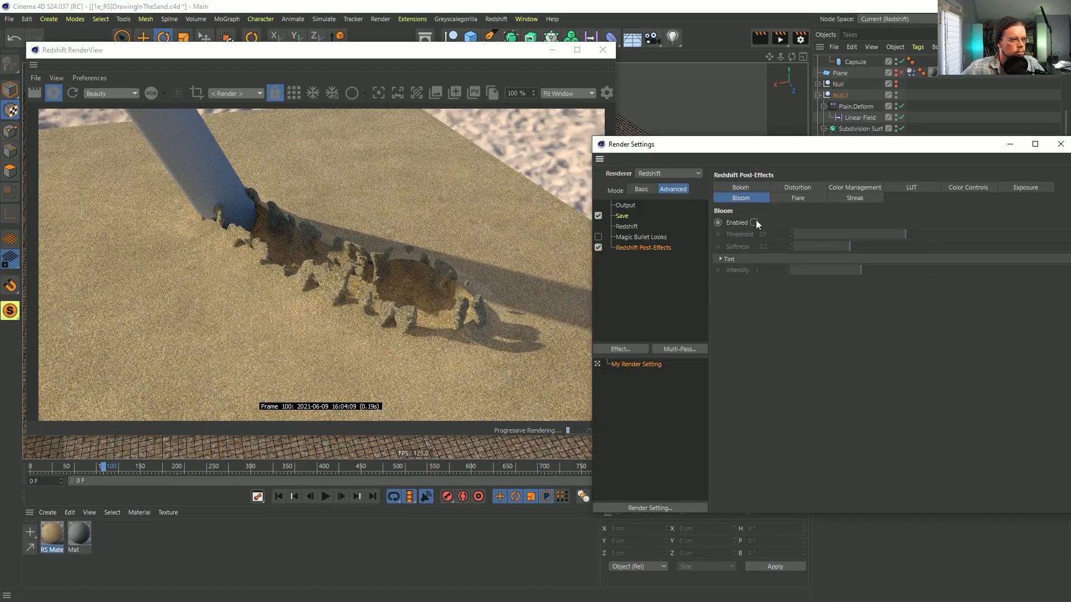
{"action": "left_click", "coordinate": [798, 198]}
{"action": "left_click", "coordinate": [855, 198]}
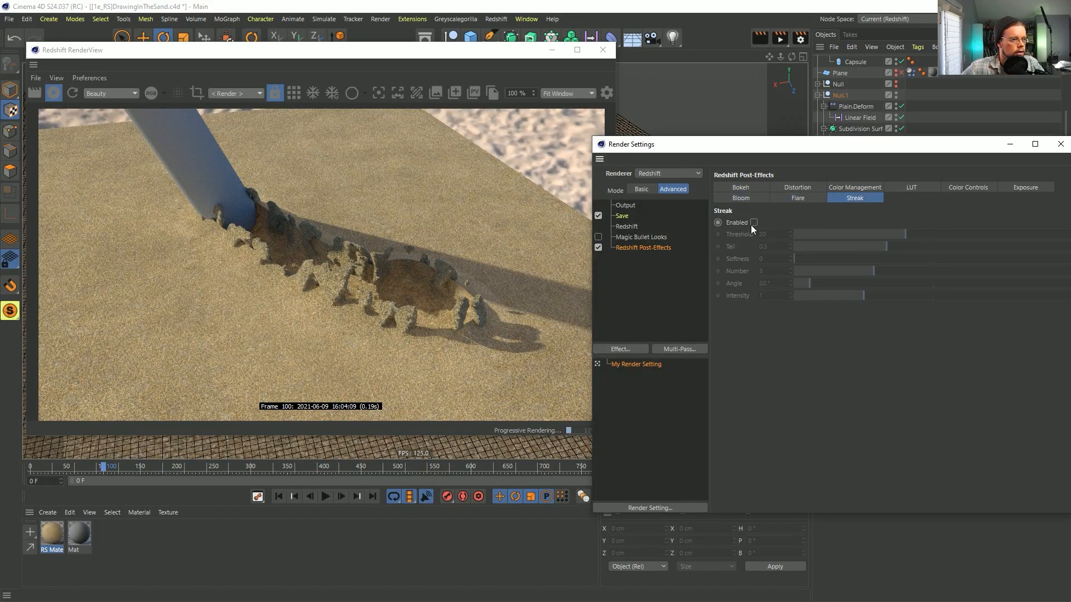
{"action": "left_click", "coordinate": [755, 223]}
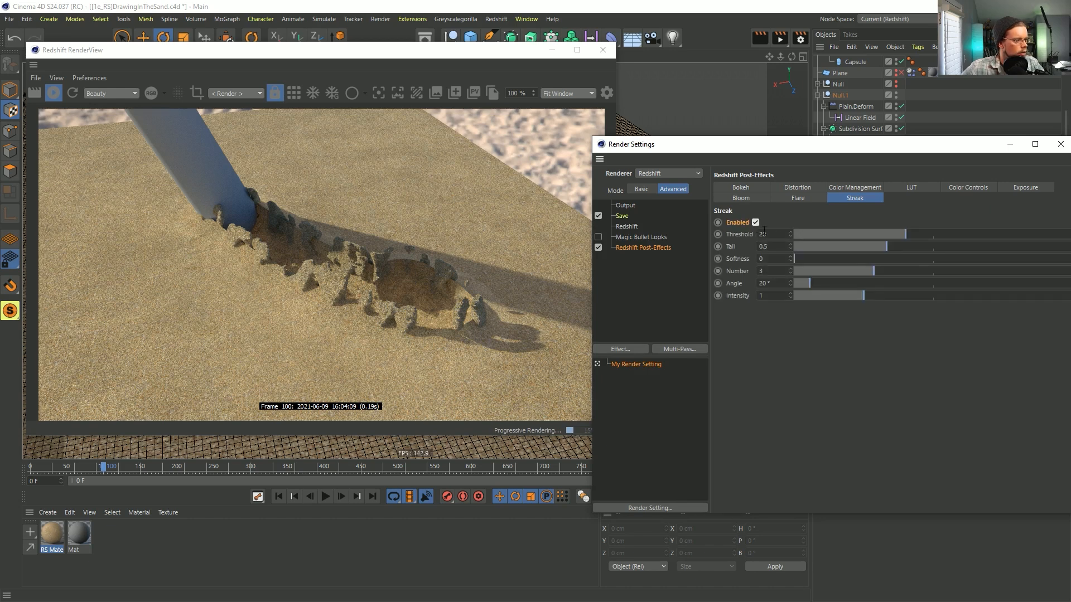
{"action": "left_click_drag", "start_coordinate": [849, 235], "coordinate": [809, 235]}
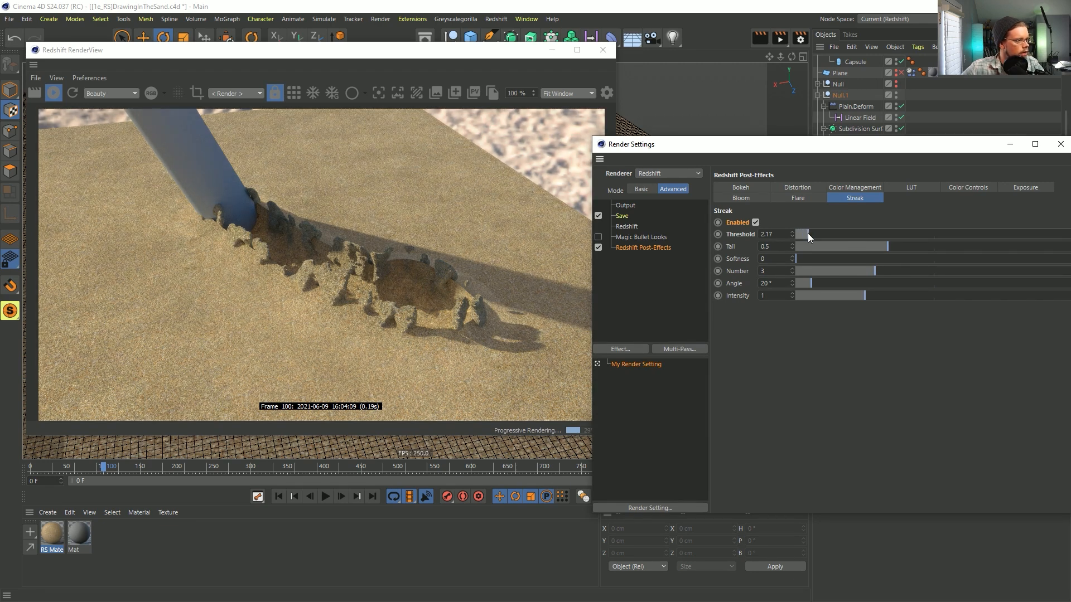
{"action": "left_click", "coordinate": [757, 223]}
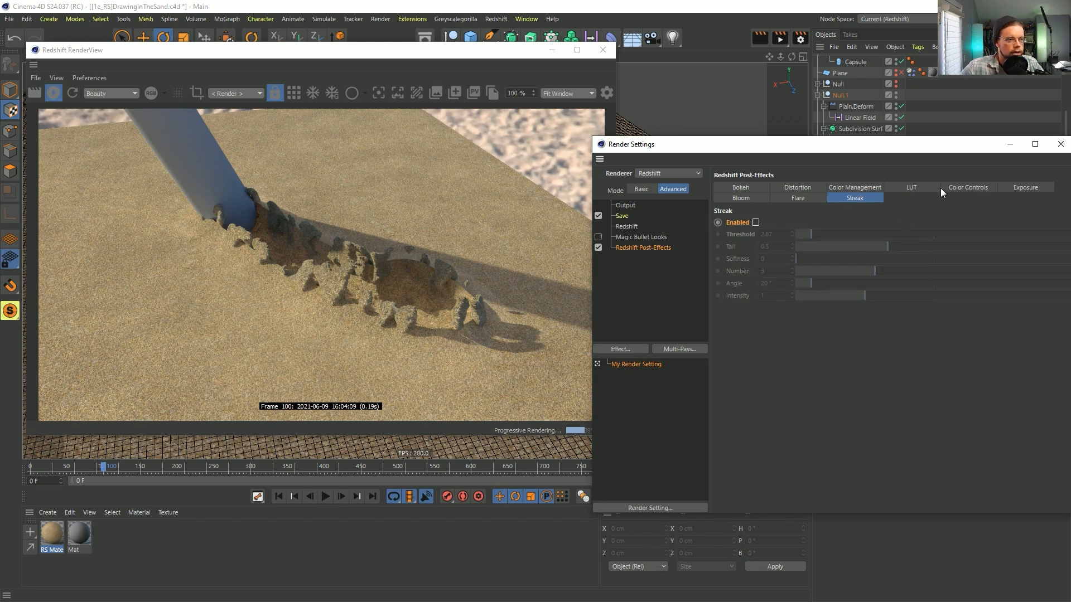
Enable the Exposure post-effect with Film Speed (ISO) 107.7 and Black Crush Amount 0.083, and close the render settings.
{"action": "left_click", "coordinate": [1025, 187]}
{"action": "left_click", "coordinate": [756, 222]}
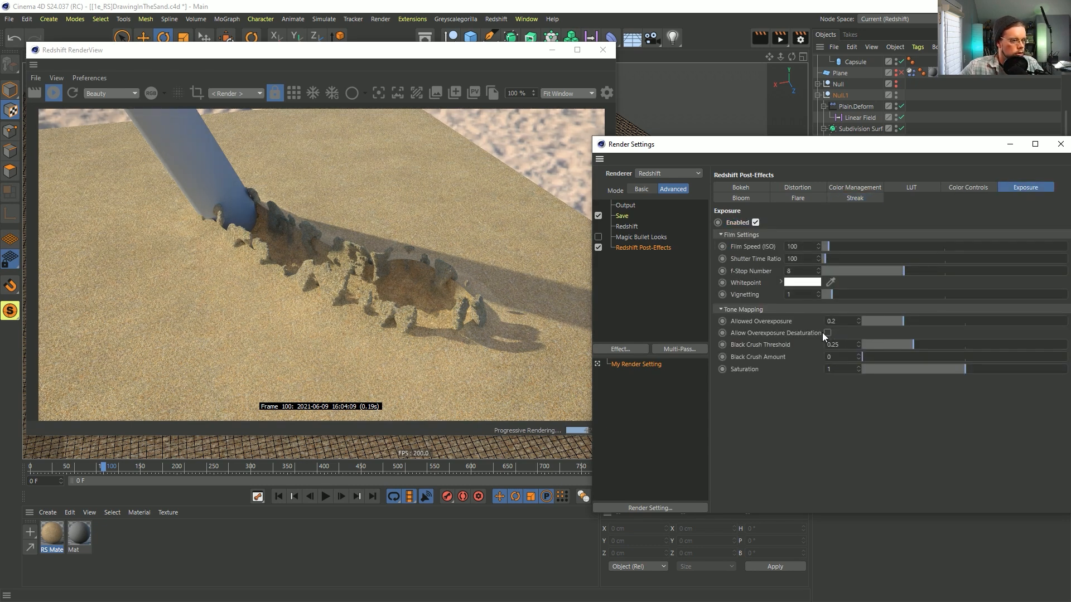
{"action": "left_click", "coordinate": [832, 244]}
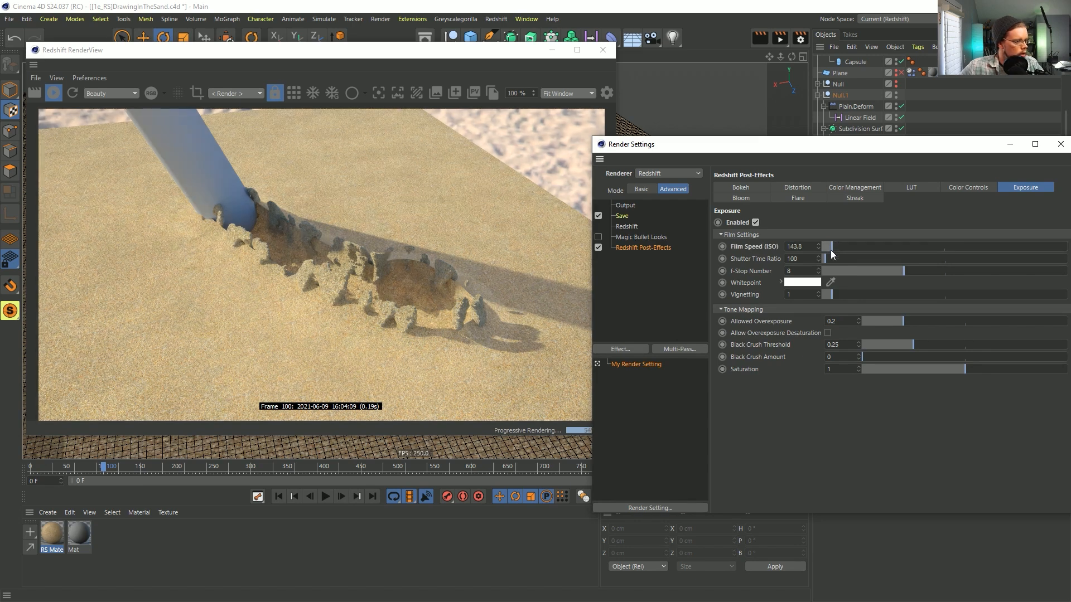
{"action": "mouse_move", "coordinate": [869, 355]}
{"action": "left_mouse_down"}
{"action": "mouse_move", "coordinate": [895, 359]}
{"action": "mouse_move", "coordinate": [882, 360]}
{"action": "left_mouse_up"}
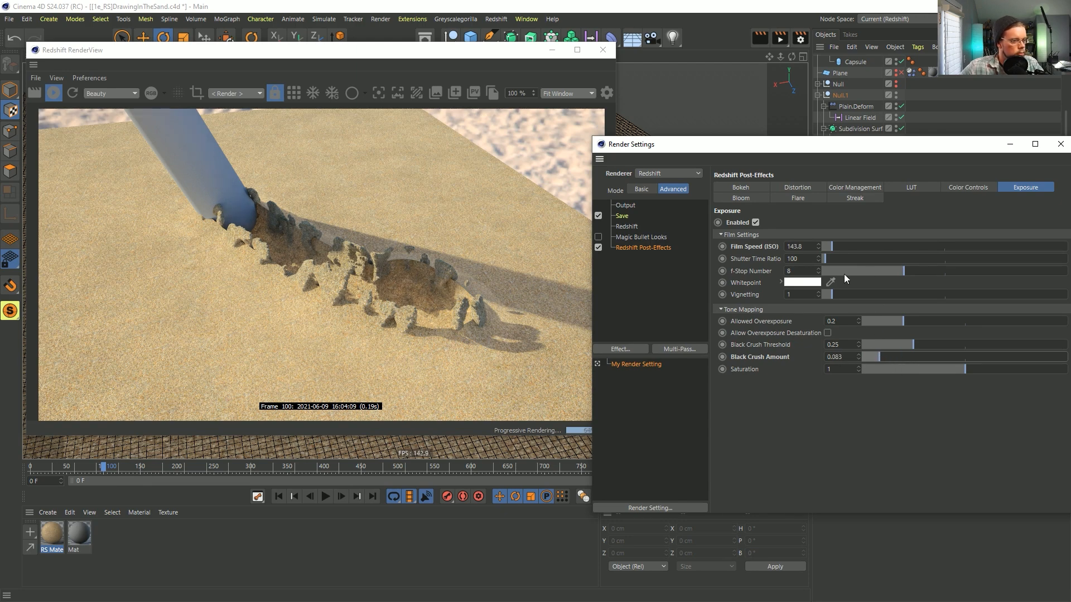
{"action": "left_click_drag", "start_coordinate": [838, 246], "coordinate": [830, 247]}
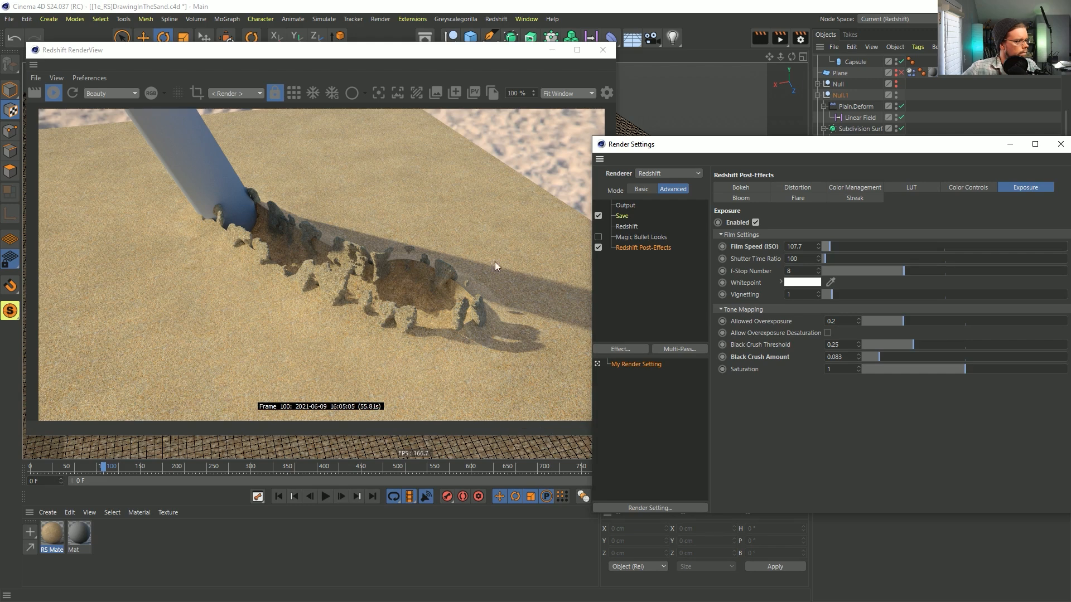
{"action": "left_click", "coordinate": [1060, 144]}
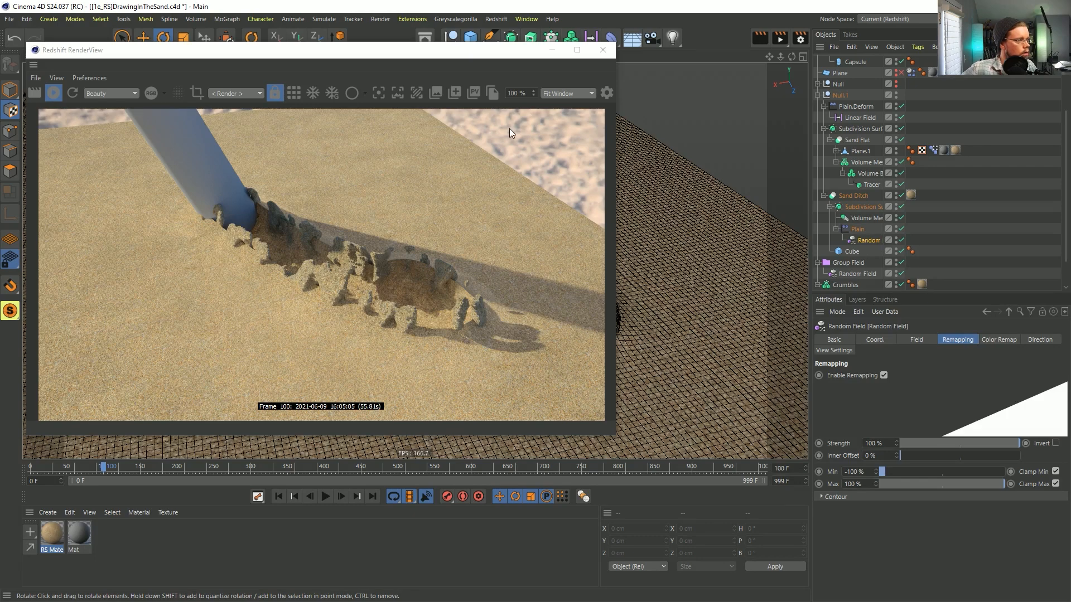
Stop the live Redshift render and close its RenderView to return to the ditch in the viewport.
{"action": "left_click", "coordinate": [49, 93]}
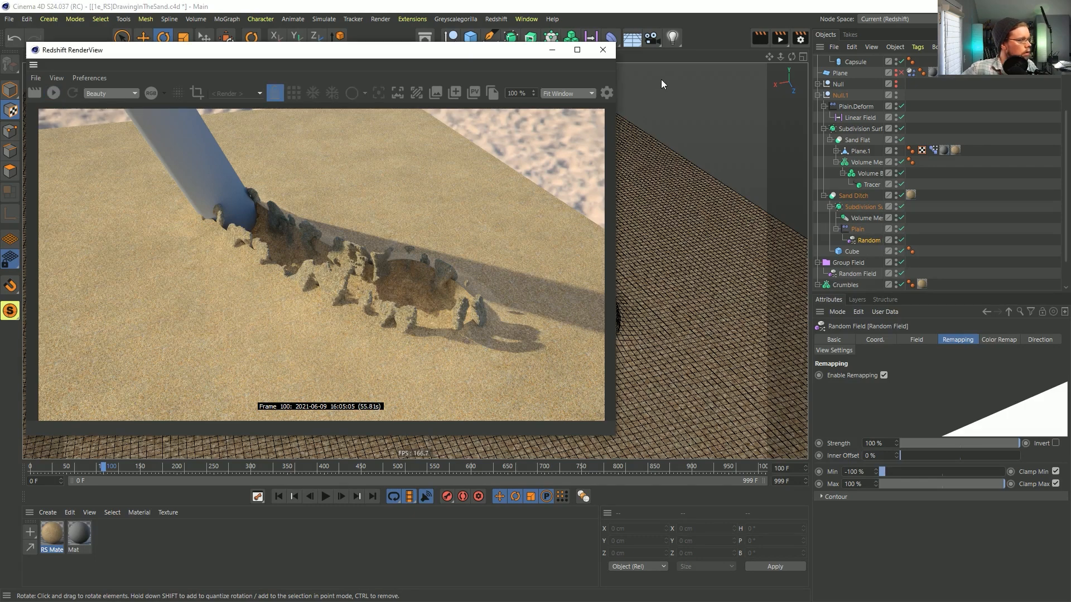
{"action": "left_click", "coordinate": [603, 50]}
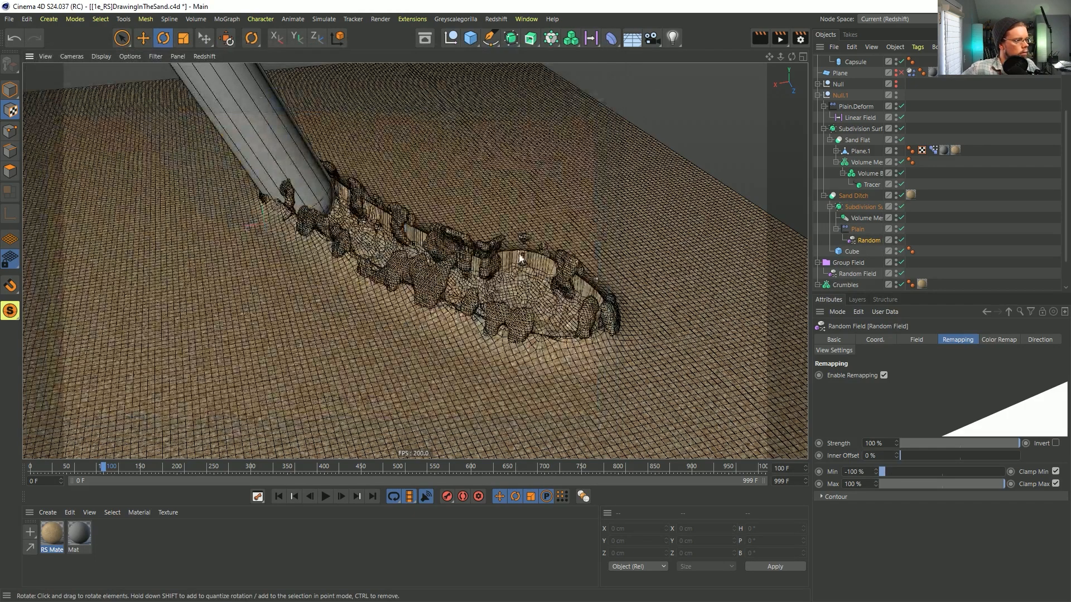
{"action": "scroll", "coordinate": [519, 253], "scroll_direction": "up", "scroll_amount": 5}
{"action": "mouse_move", "coordinate": [528, 252]}
{"action": "left_mouse_down", "text": "alt"}
{"action": "mouse_move", "coordinate": [401, 249]}
{"action": "mouse_move", "coordinate": [385, 223]}
{"action": "mouse_move", "coordinate": [396, 239]}
{"action": "mouse_move", "coordinate": [528, 249]}
{"action": "mouse_move", "coordinate": [569, 184]}
{"action": "mouse_move", "coordinate": [552, 246]}
{"action": "mouse_move", "coordinate": [491, 240]}
{"action": "mouse_move", "coordinate": [527, 250]}
{"action": "mouse_move", "coordinate": [495, 271]}
{"action": "mouse_move", "coordinate": [485, 265]}
{"action": "mouse_move", "coordinate": [494, 258]}
{"action": "left_mouse_up", "text": "alt"}
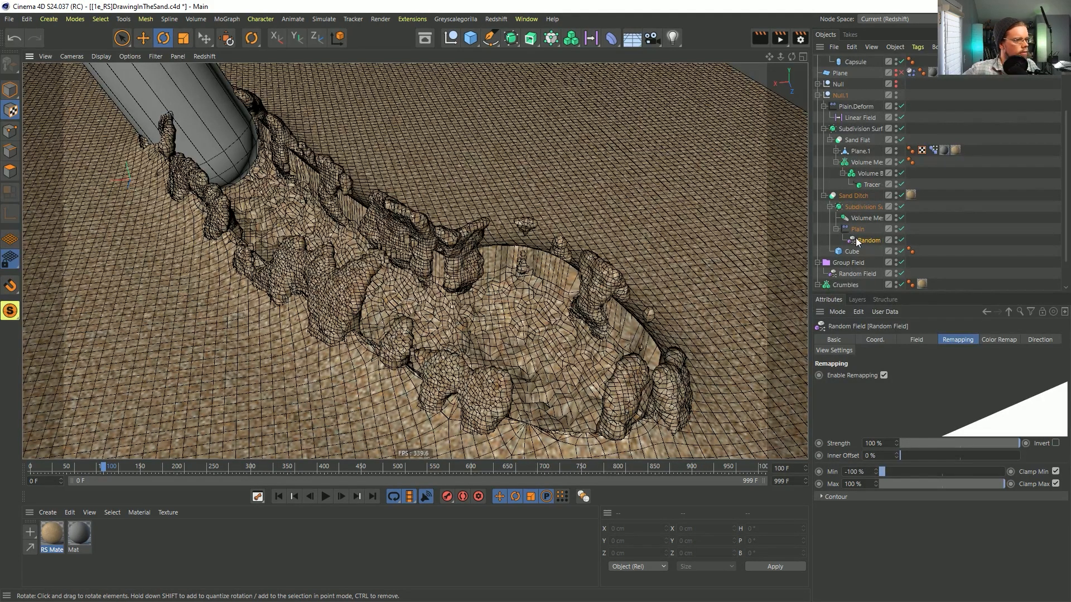
Move Tracer, Null.2, Tracer.A and Tracer.B out of the hidden Null group and enable Tracer.A and Tracer.B.
{"action": "scroll", "coordinate": [872, 183], "scroll_direction": "down", "scroll_amount": 3}
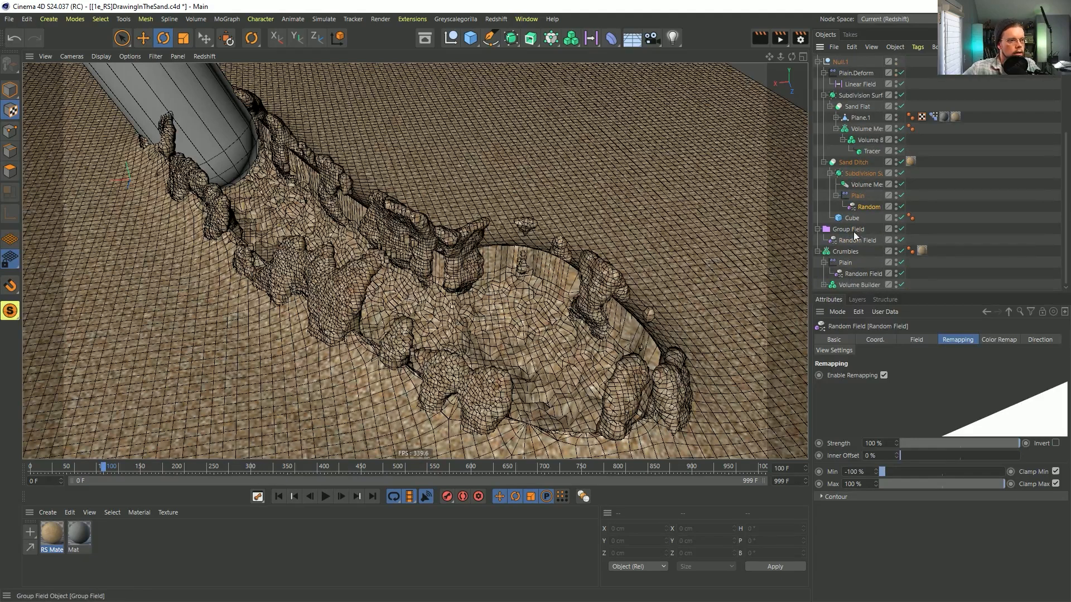
{"action": "scroll", "coordinate": [853, 223], "scroll_direction": "up", "scroll_amount": 5}
{"action": "left_click", "coordinate": [818, 161]}
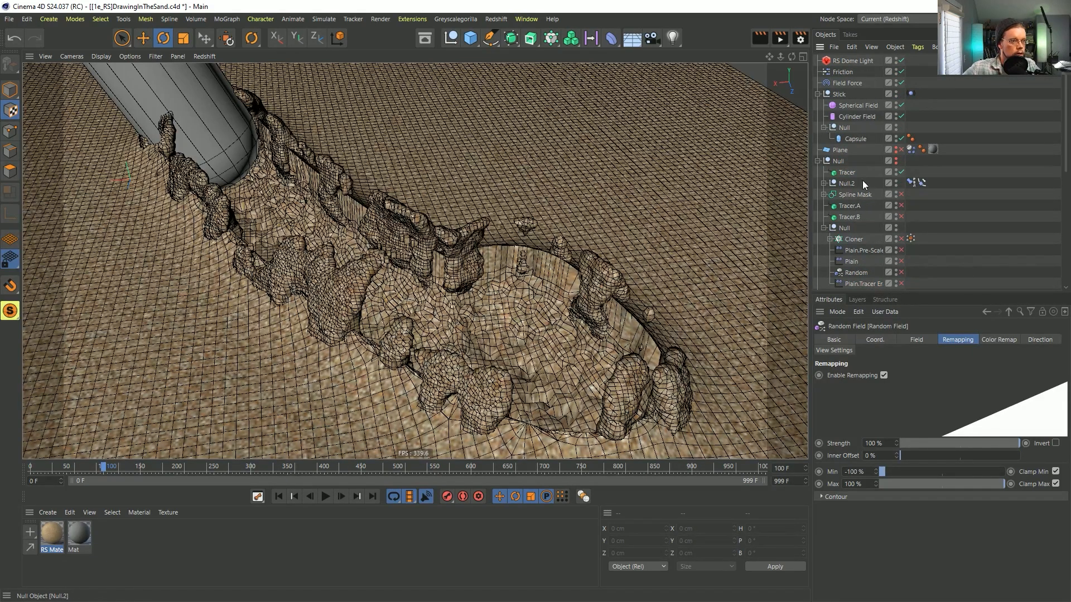
{"action": "left_click", "coordinate": [847, 173]}
{"action": "left_click", "coordinate": [849, 206], "text": "ctrl"}
{"action": "left_click", "coordinate": [853, 216], "text": "ctrl"}
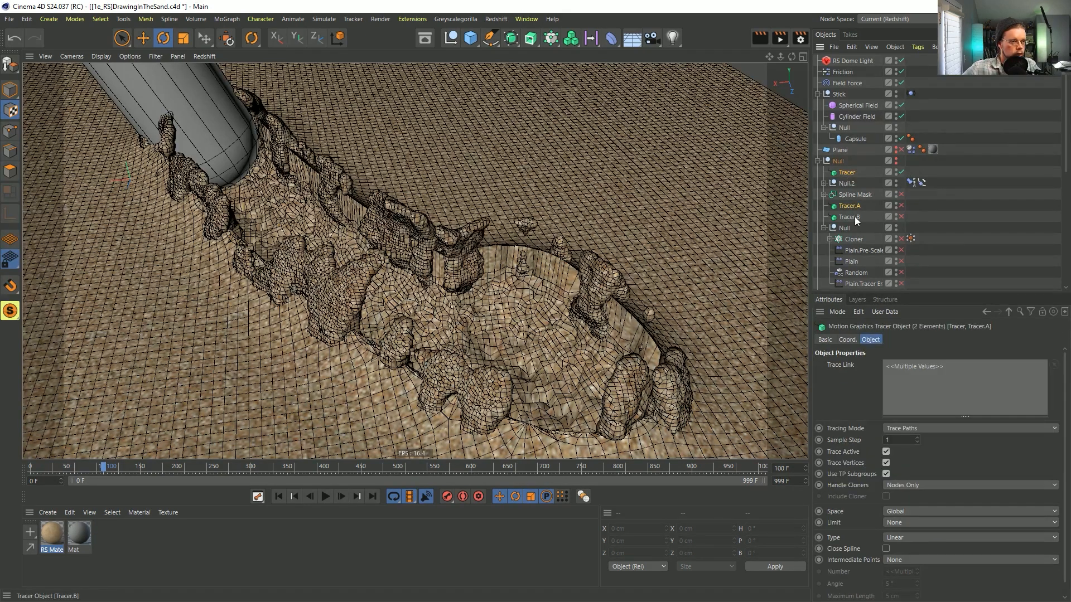
{"action": "left_click", "coordinate": [844, 183], "text": "ctrl"}
{"action": "left_click_drag", "start_coordinate": [854, 205], "coordinate": [839, 158]}
{"action": "left_click_drag", "start_coordinate": [901, 184], "coordinate": [901, 195]}
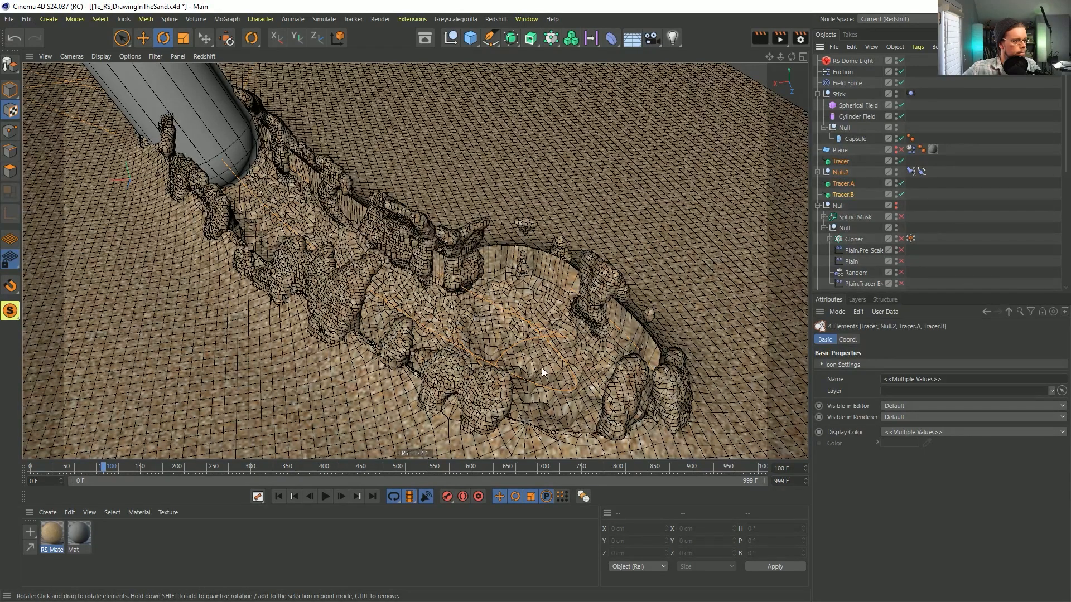
Collapse the Null and Null.1 groups and select the Volume Builder under Crumbles with its children expanded.
{"action": "left_click_drag", "start_coordinate": [467, 301], "coordinate": [377, 319], "text": "alt"}
{"action": "left_click_drag", "start_coordinate": [875, 291], "coordinate": [875, 441]}
{"action": "left_click", "coordinate": [817, 205]}
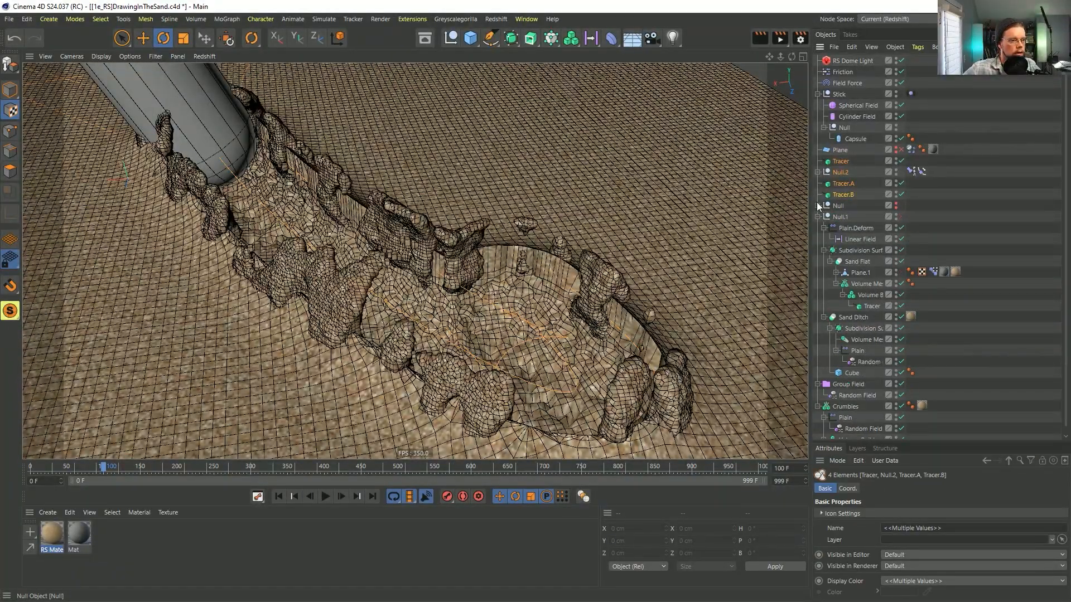
{"action": "left_click", "coordinate": [817, 217]}
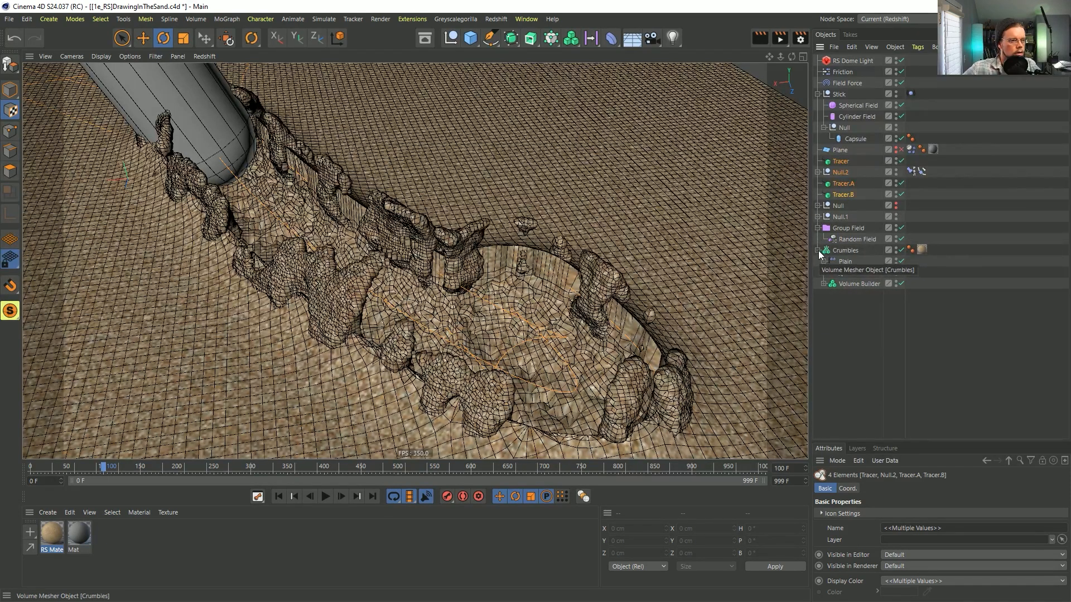
{"action": "left_click", "coordinate": [825, 285]}
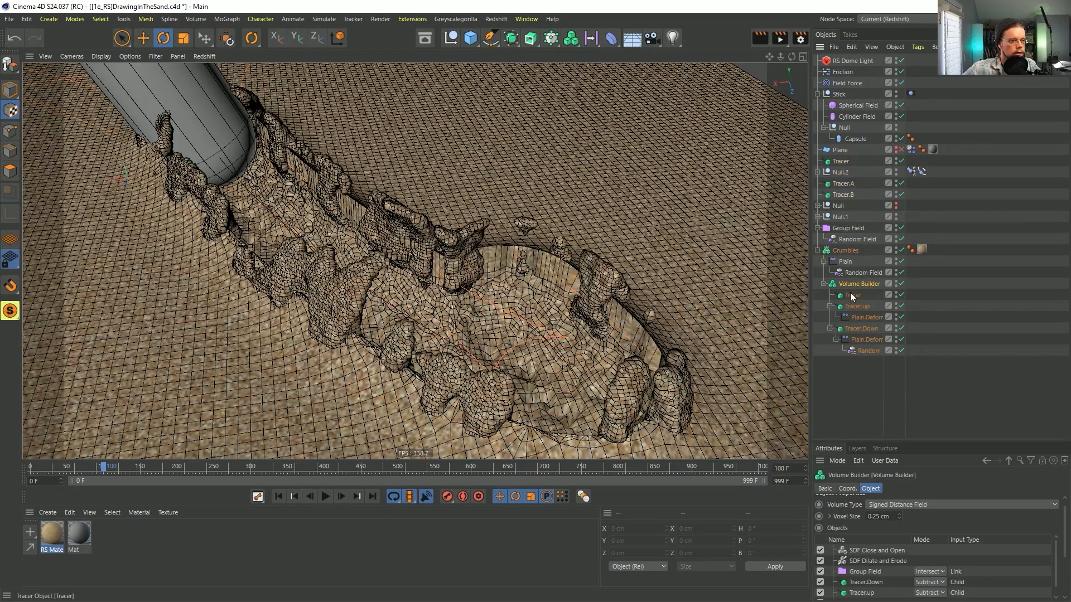
Try linking Tracer.A on top of the Crumbles Volume Builder's inputs with a 0.2 cm Radius, and remove the link again.
{"action": "left_click_drag", "start_coordinate": [842, 184], "coordinate": [874, 551]}
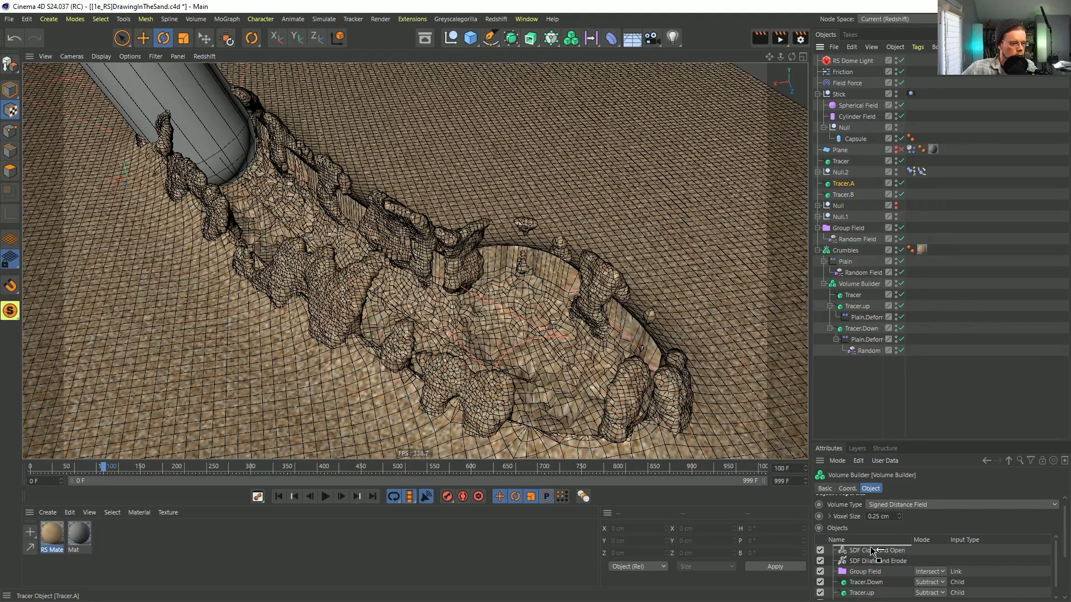
{"action": "left_click_drag", "start_coordinate": [873, 551], "coordinate": [870, 548]}
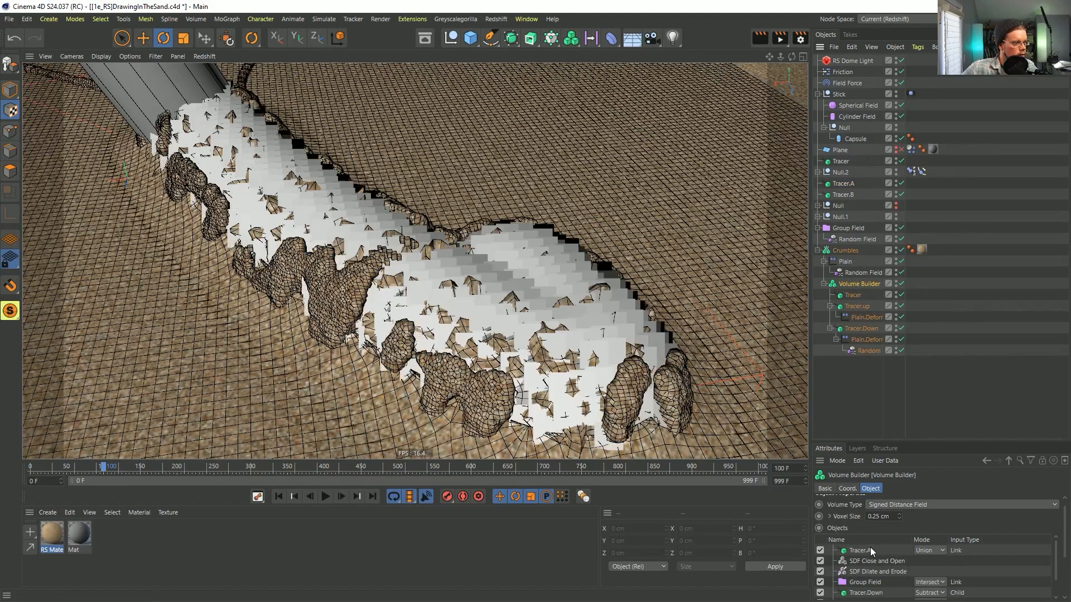
{"action": "left_click", "coordinate": [864, 551]}
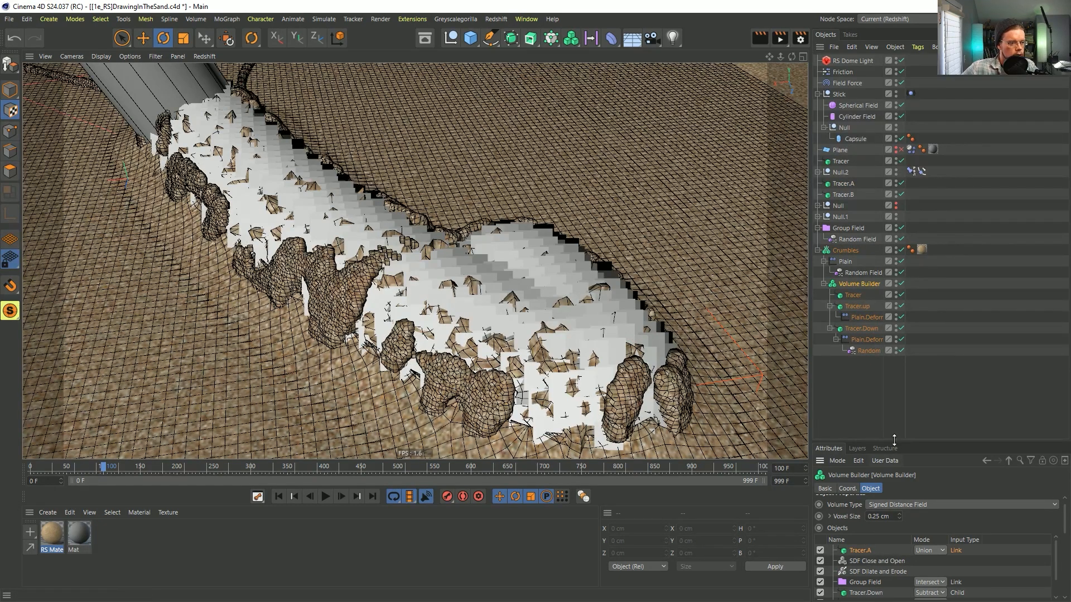
{"action": "left_click_drag", "start_coordinate": [891, 443], "coordinate": [879, 228]}
{"action": "left_click", "coordinate": [883, 423]}
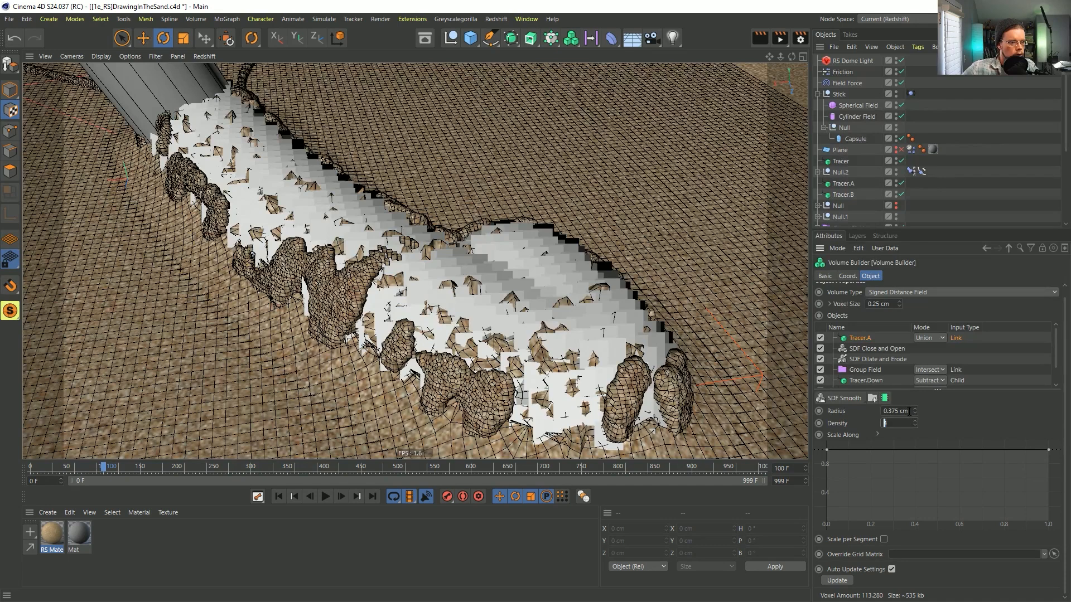
{"action": "left_click", "coordinate": [854, 334]}
{"action": "left_click_drag", "start_coordinate": [912, 411], "coordinate": [890, 427]}
{"action": "type", "text": ".2"}
{"action": "key", "text": "Return"}
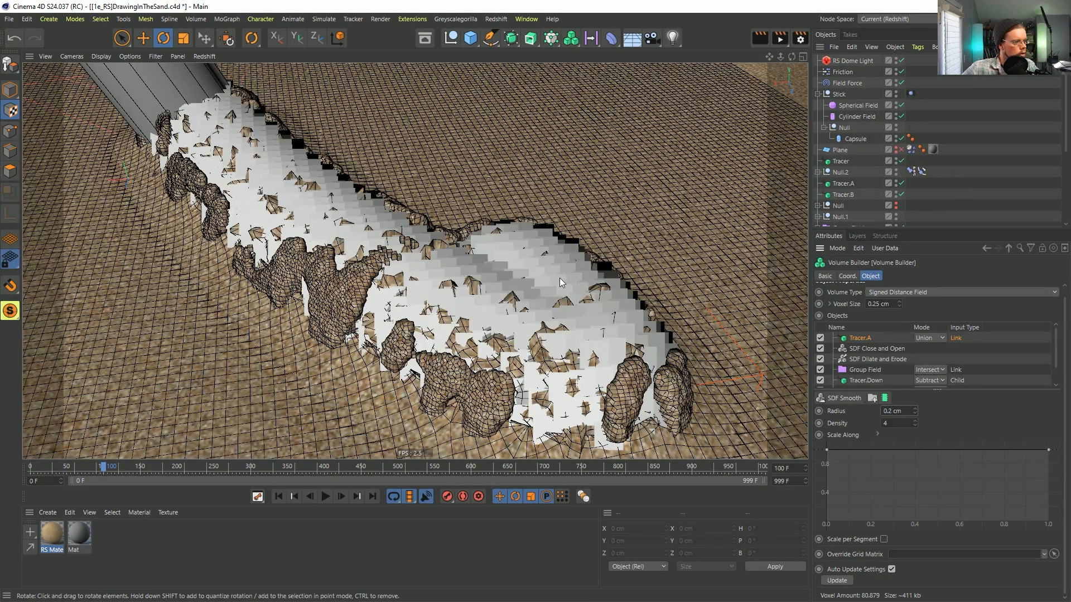
{"action": "left_click_drag", "start_coordinate": [721, 239], "coordinate": [689, 254], "text": "alt"}
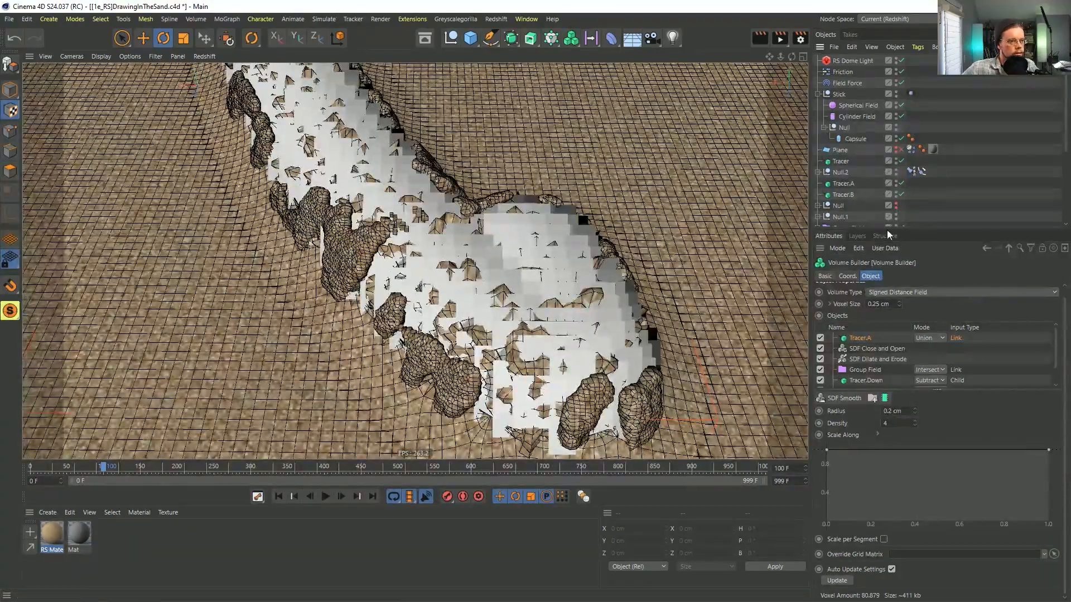
{"action": "left_click_drag", "start_coordinate": [887, 230], "coordinate": [874, 372]}
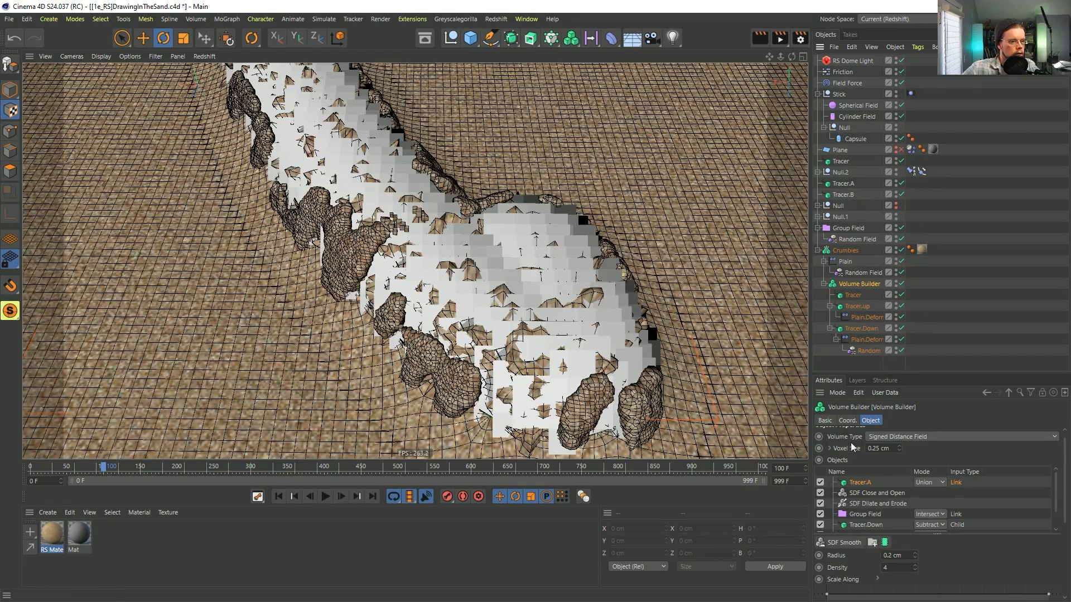
{"action": "key", "text": "Delete"}
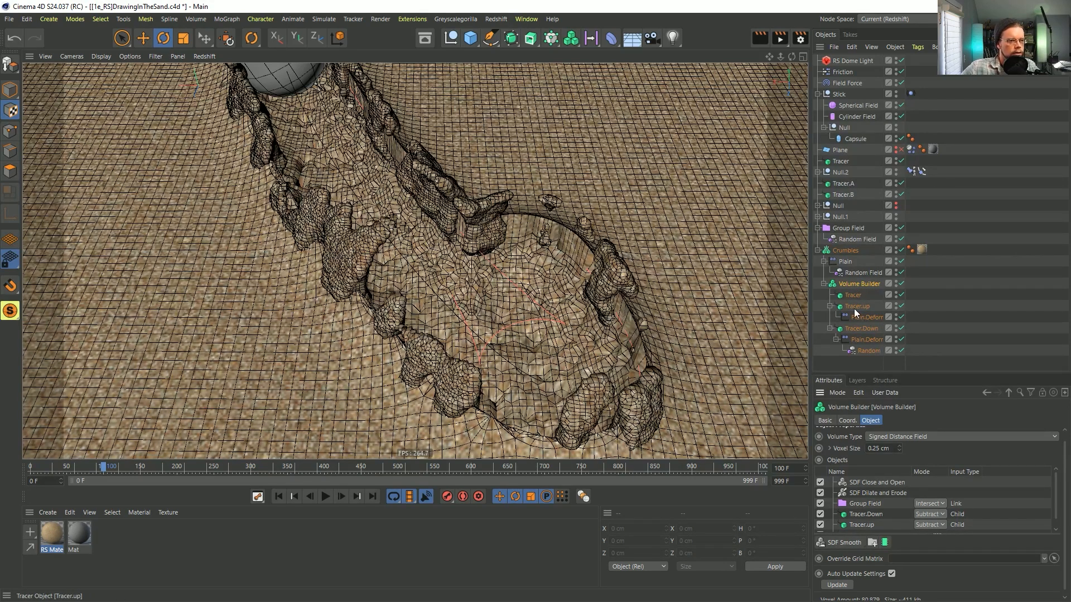
Nest Tracer.A as the first child of the Crumbles Volume Builder and set its Density to 11 and Radius to 0.3 cm.
{"action": "left_click_drag", "start_coordinate": [849, 185], "coordinate": [855, 284]}
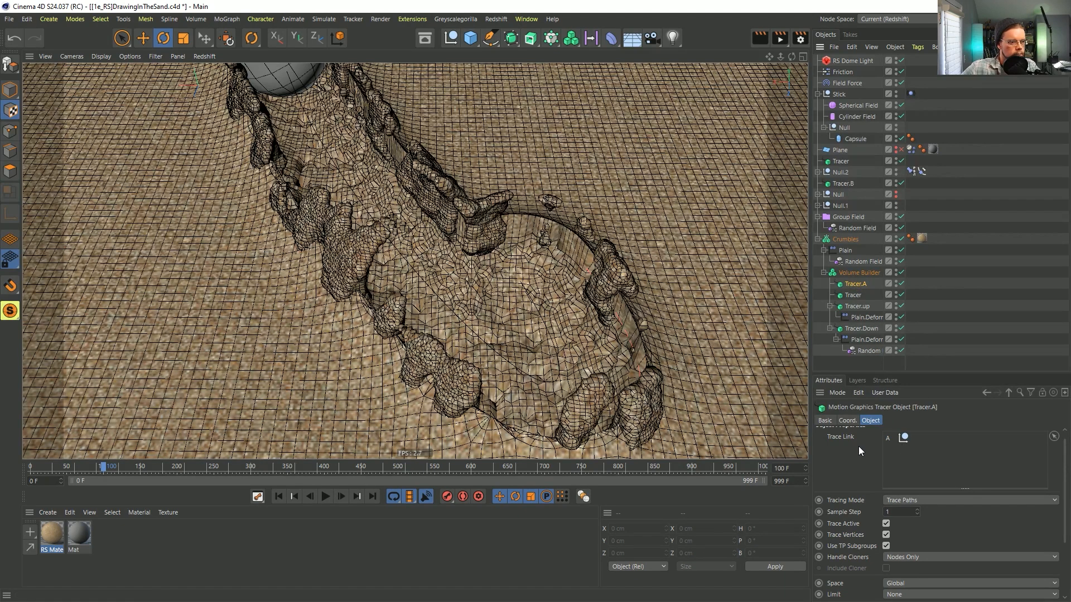
{"action": "left_click", "coordinate": [856, 273]}
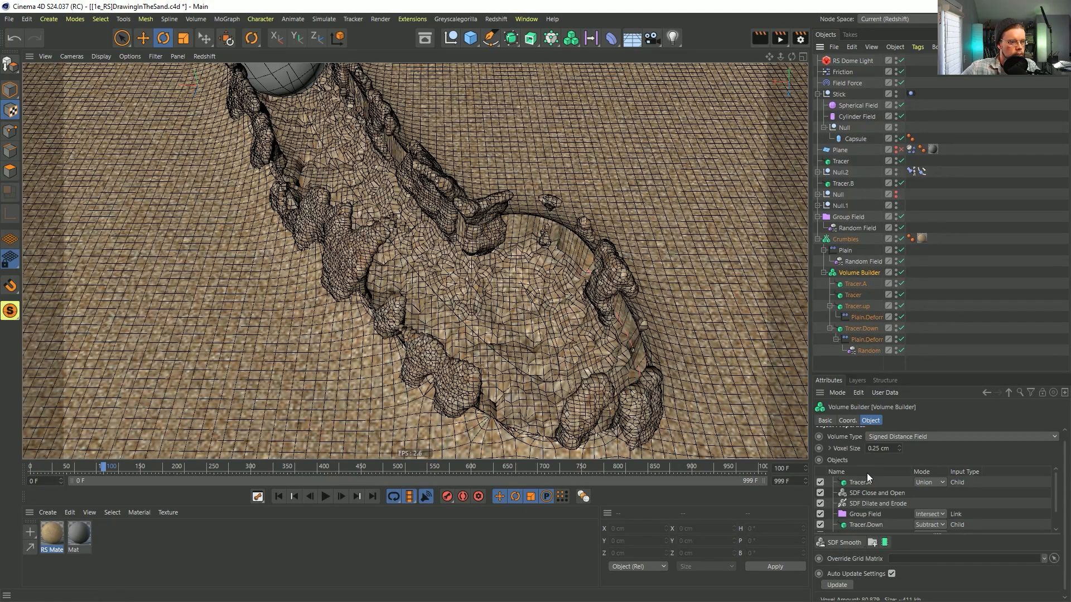
{"action": "double_click", "coordinate": [902, 567]}
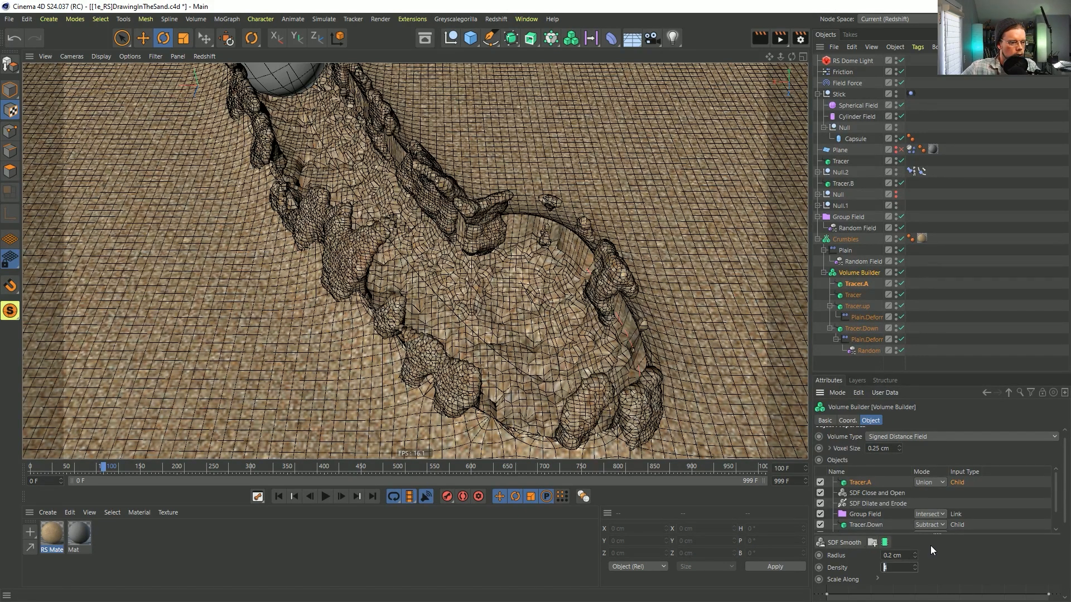
{"action": "type", "text": "11"}
{"action": "key", "text": "Return"}
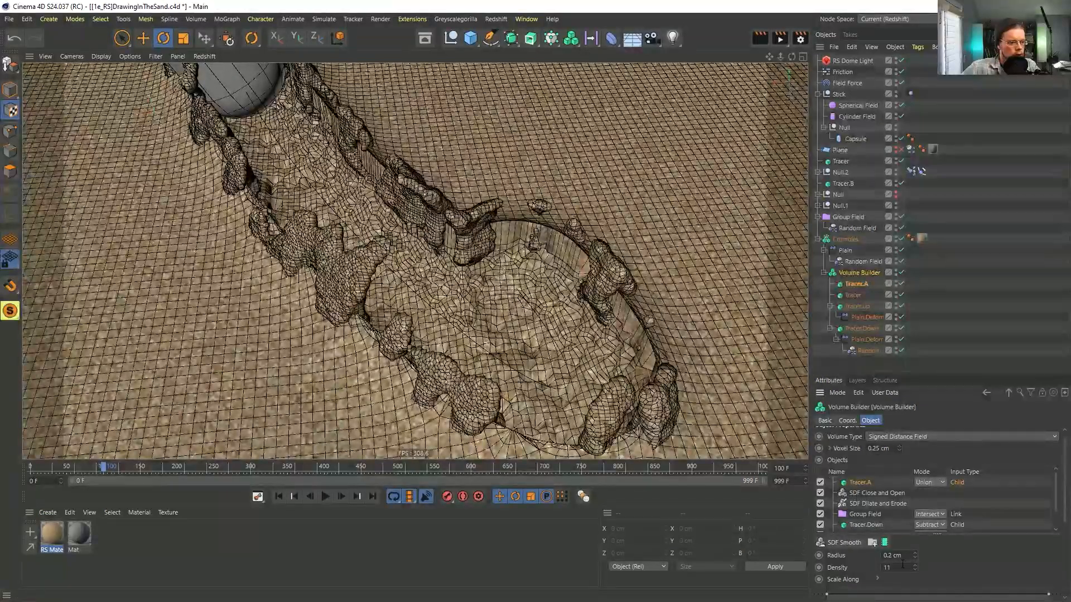
{"action": "left_click_drag", "start_coordinate": [907, 556], "coordinate": [891, 558]}
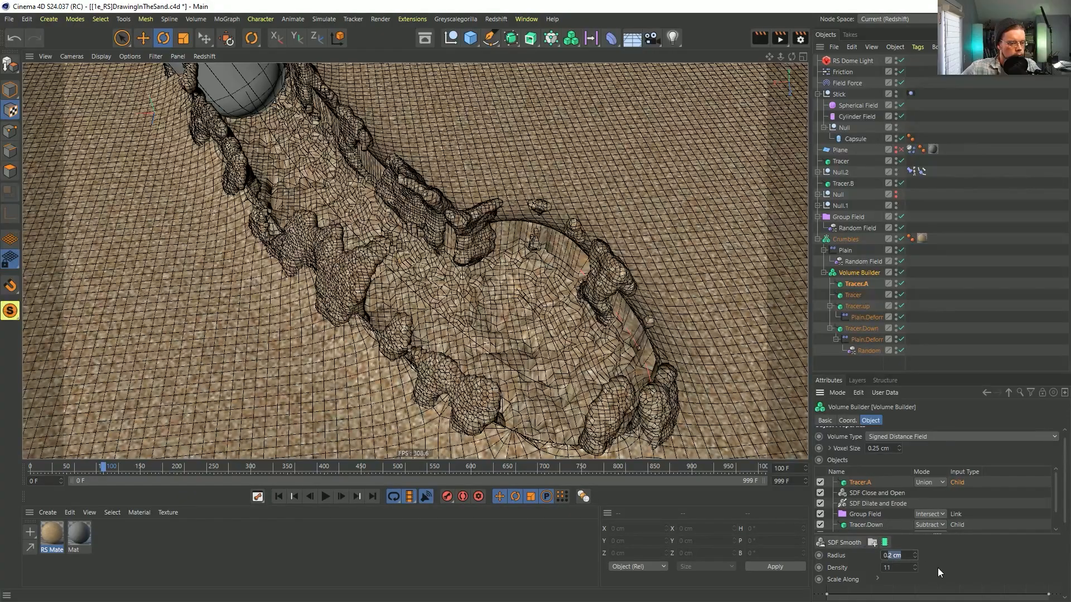
{"action": "type", "text": "3"}
{"action": "key", "text": "Return"}
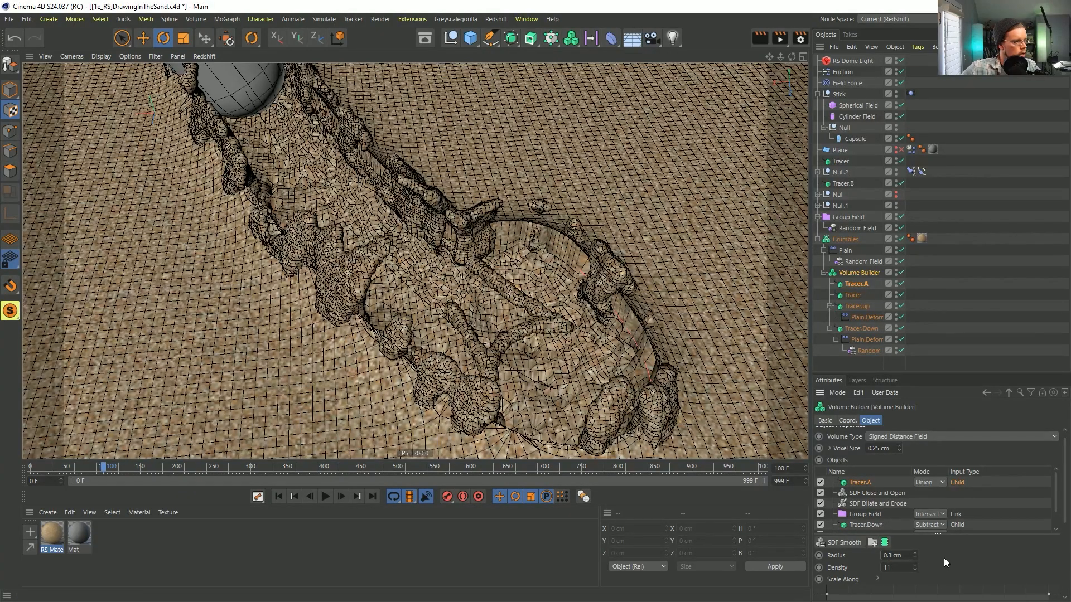
Copy the Plain.Deform effector under Tracer.A, and nest Tracer.B with its own copy at the top of the Crumbles Volume Builder.
{"action": "left_click_drag", "start_coordinate": [483, 277], "coordinate": [461, 285], "text": "alt"}
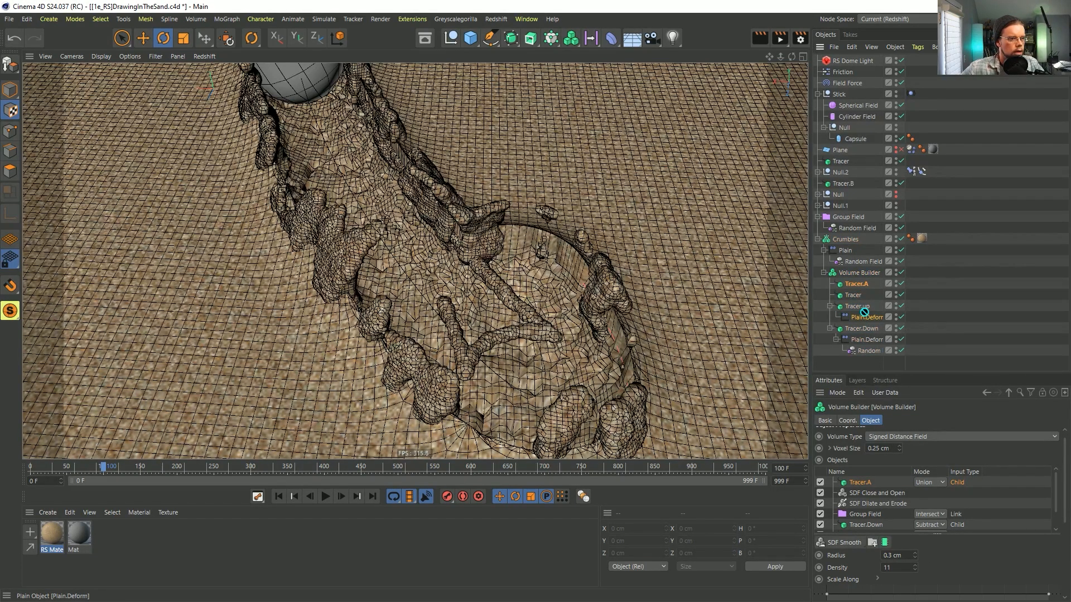
{"action": "left_click_drag", "start_coordinate": [870, 319], "coordinate": [858, 285]}
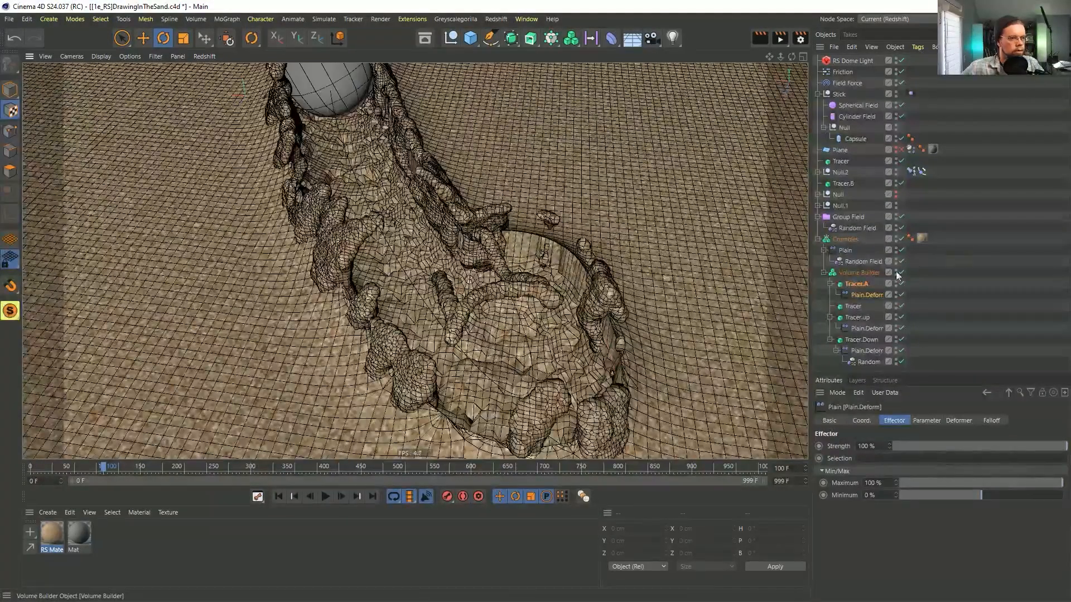
{"action": "left_click_drag", "start_coordinate": [845, 179], "coordinate": [855, 273]}
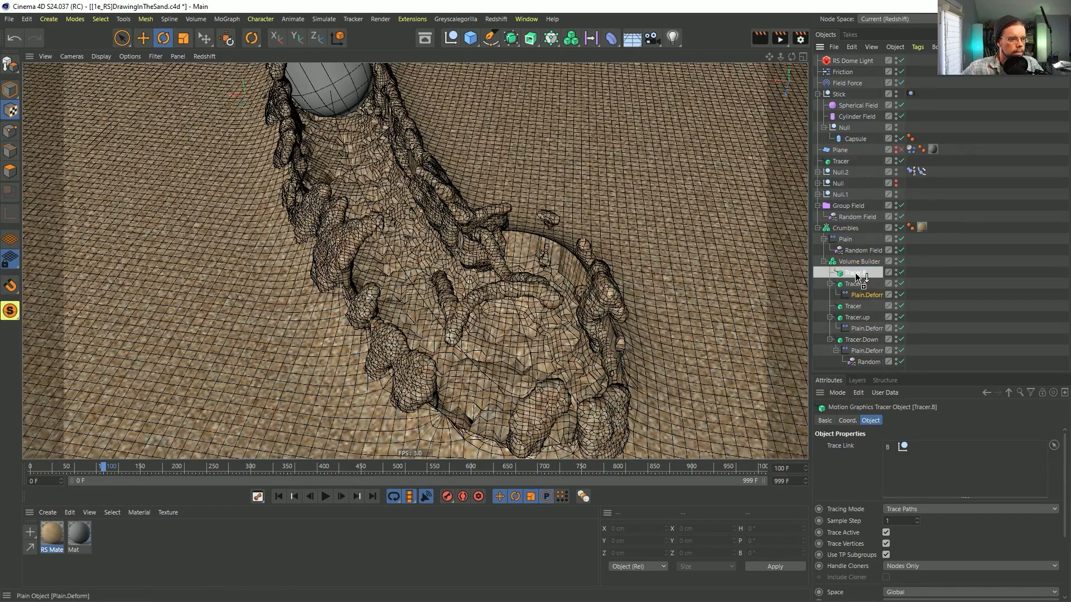
Set Tracer.B's Density to 11 and Radius to 0.3 cm in the Crumbles Volume Builder.
{"action": "left_click", "coordinate": [859, 266]}
{"action": "left_click", "coordinate": [861, 490]}
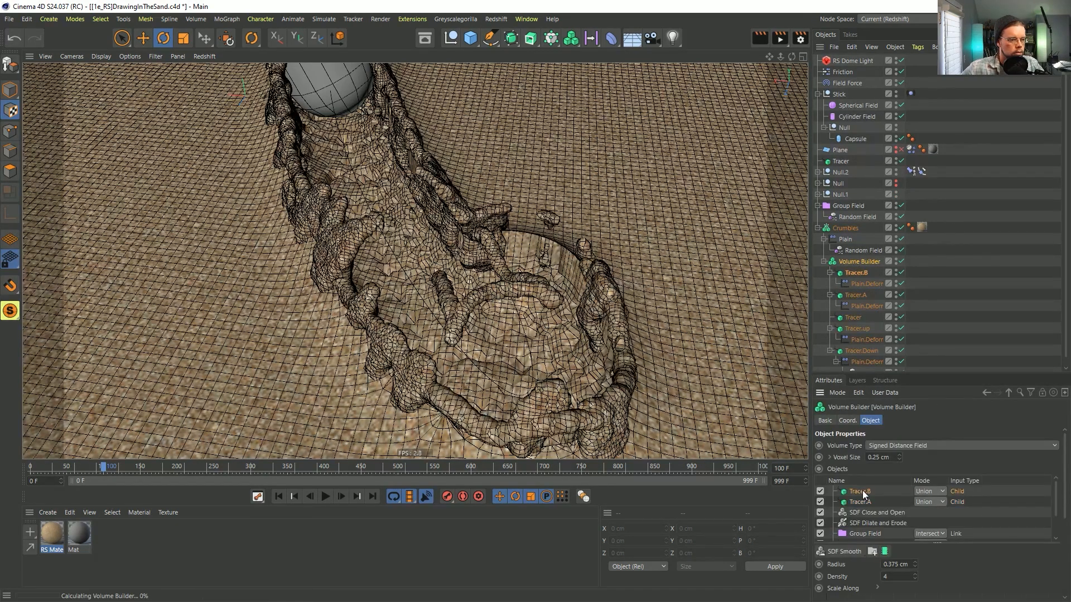
{"action": "left_click", "coordinate": [895, 578]}
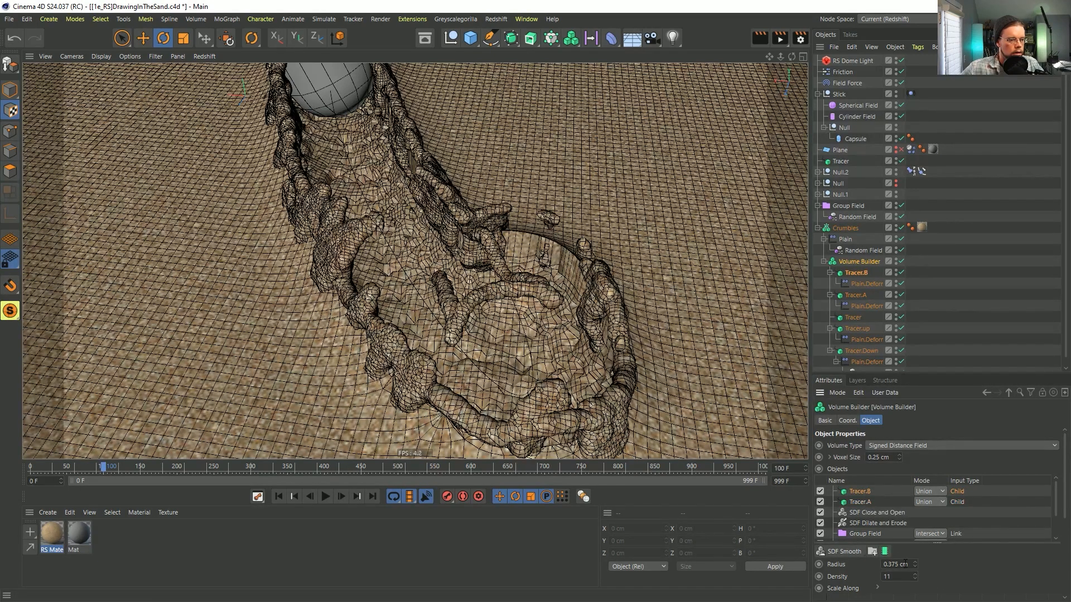
{"action": "left_click", "coordinate": [888, 565]}
{"action": "type", "text": "0.2"}
{"action": "key", "text": "Return"}
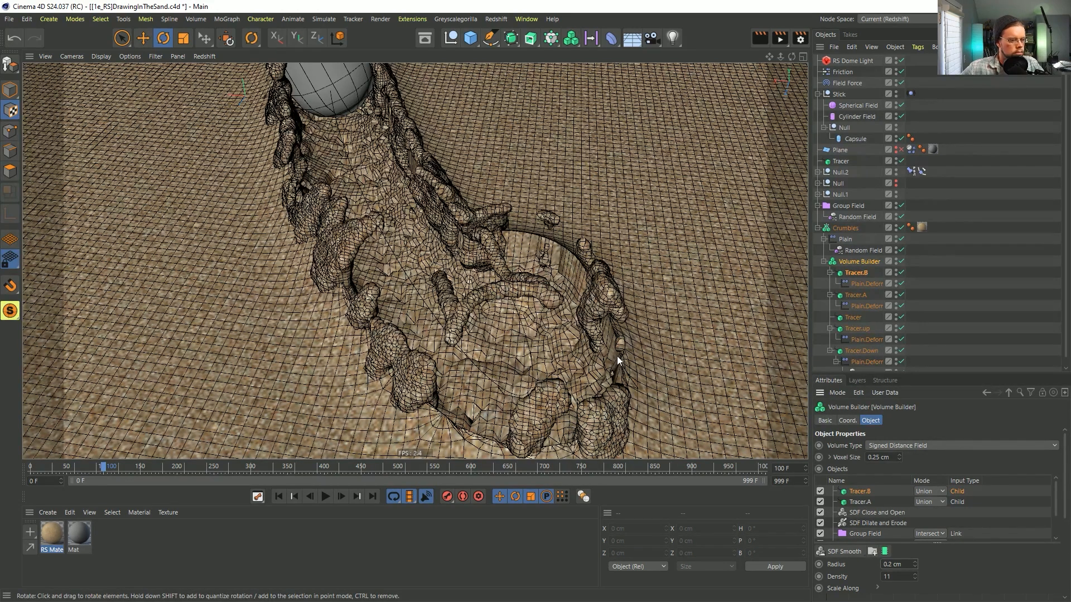
{"action": "left_click", "coordinate": [893, 564]}
{"action": "type", "text": "0.3"}
{"action": "key", "text": "Return"}
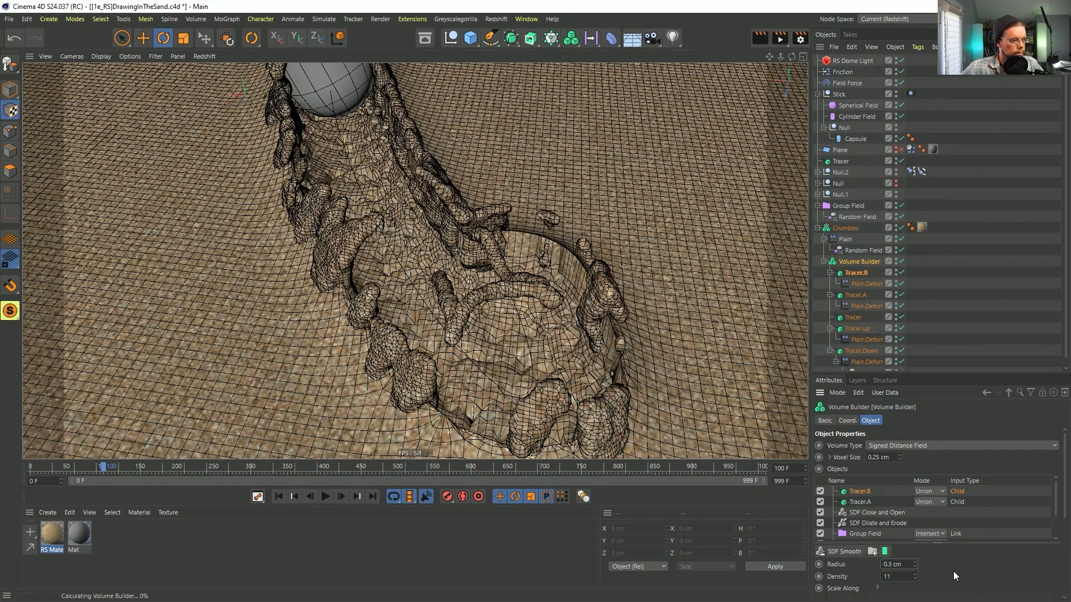
Group Tracer.B and Tracer.A in a new folder of the Volume Builder's inputs and add the Tracer input above them.
{"action": "left_click_drag", "start_coordinate": [512, 232], "coordinate": [537, 304], "text": "alt"}
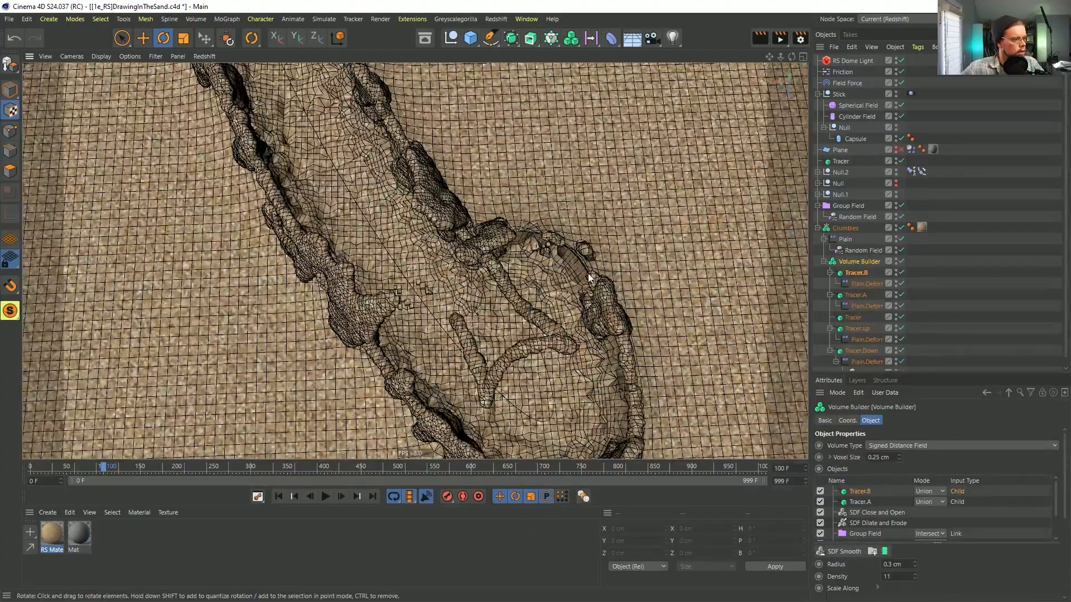
{"action": "left_click_drag", "start_coordinate": [638, 311], "coordinate": [637, 256], "text": "alt"}
{"action": "left_click_drag", "start_coordinate": [481, 303], "coordinate": [482, 312], "text": "alt"}
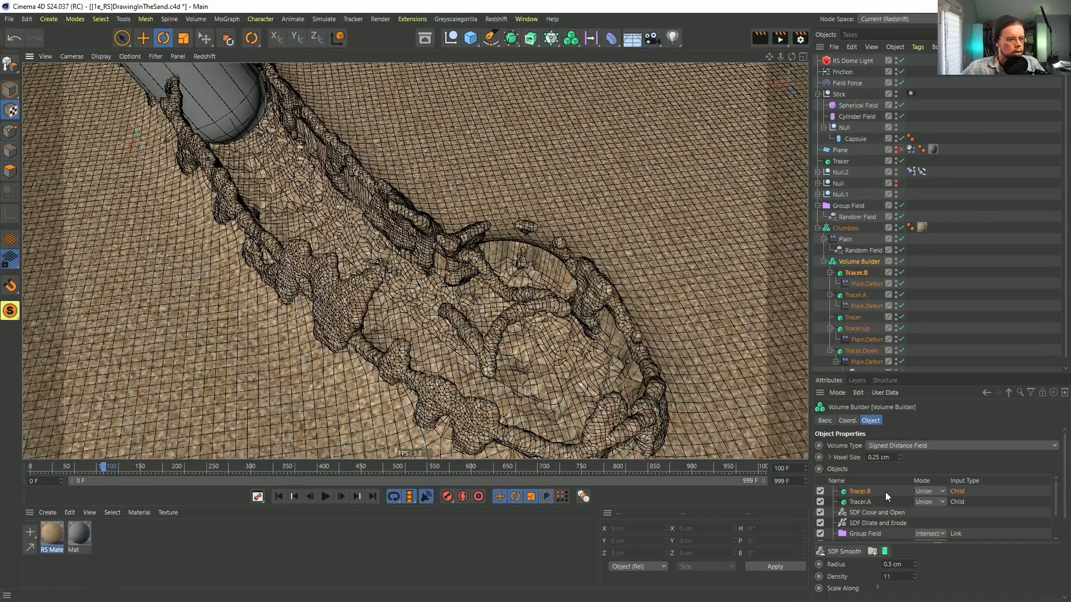
{"action": "left_click", "coordinate": [873, 552]}
{"action": "mouse_move", "coordinate": [862, 503]}
{"action": "left_mouse_down"}
{"action": "mouse_move", "coordinate": [861, 492]}
{"action": "mouse_move", "coordinate": [870, 506]}
{"action": "left_mouse_up"}
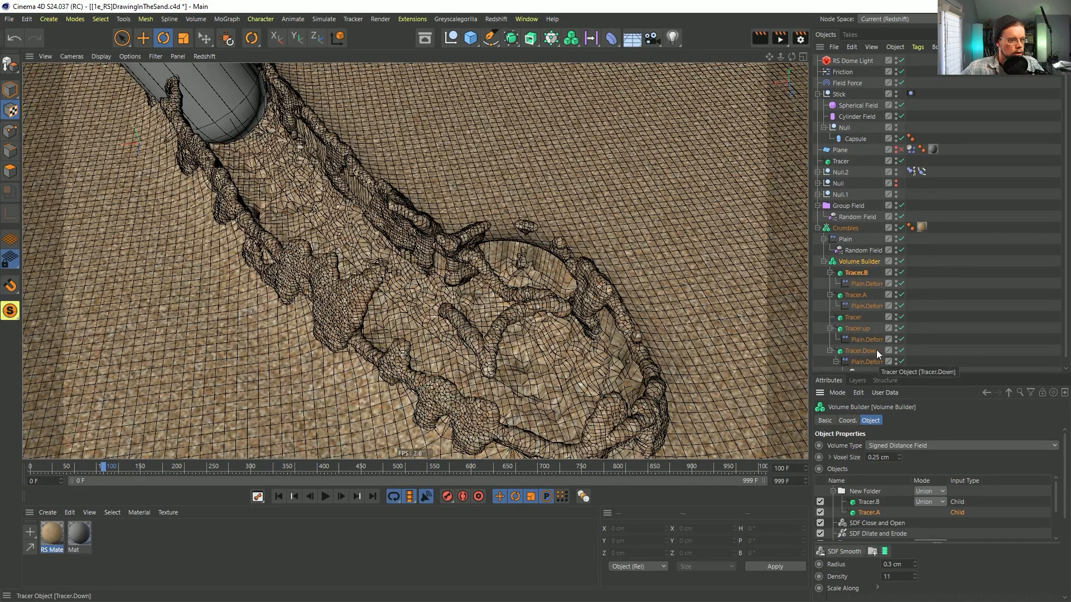
{"action": "left_click_drag", "start_coordinate": [853, 317], "coordinate": [879, 497]}
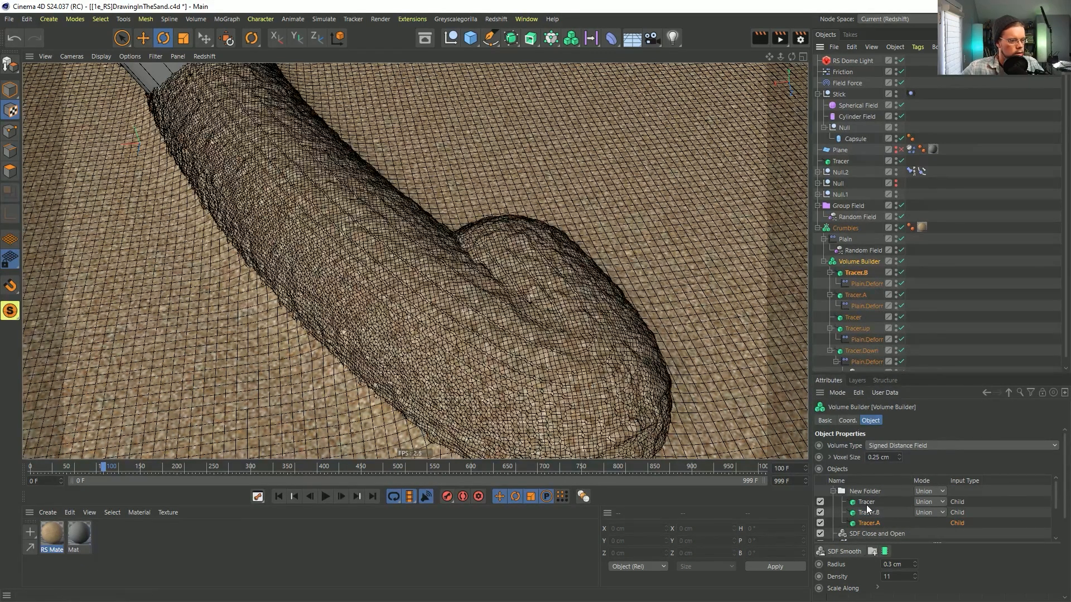
Set the new folder's Tracer input to Subtract mode and try its Radius at 6 cm and 5 cm.
{"action": "left_click", "coordinate": [929, 502]}
{"action": "left_click", "coordinate": [933, 531]}
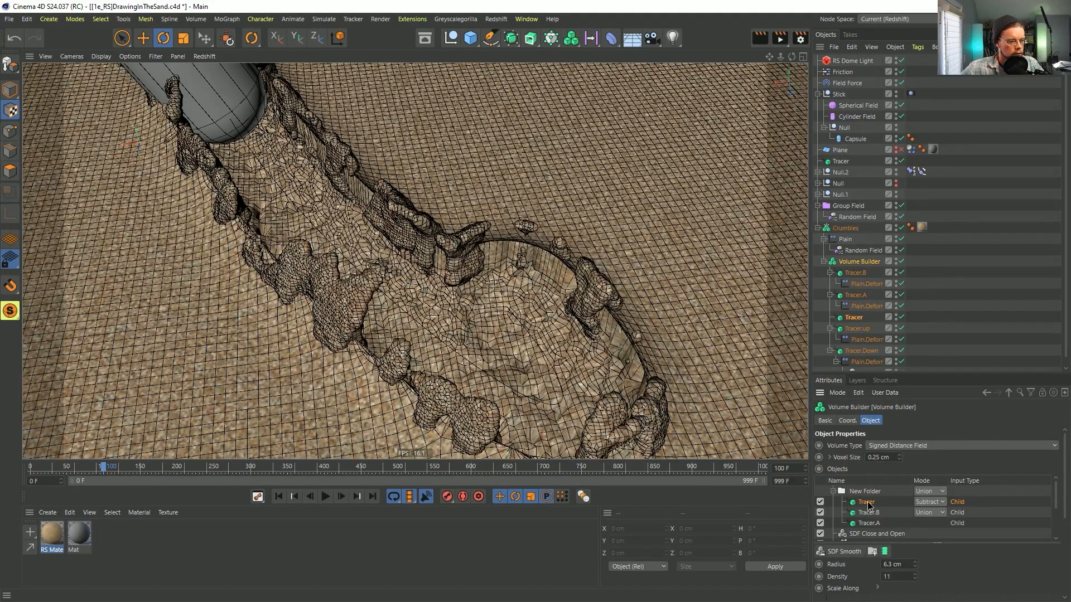
{"action": "left_click_drag", "start_coordinate": [904, 564], "coordinate": [866, 568]}
{"action": "type", "text": "6"}
{"action": "key", "text": "Return"}
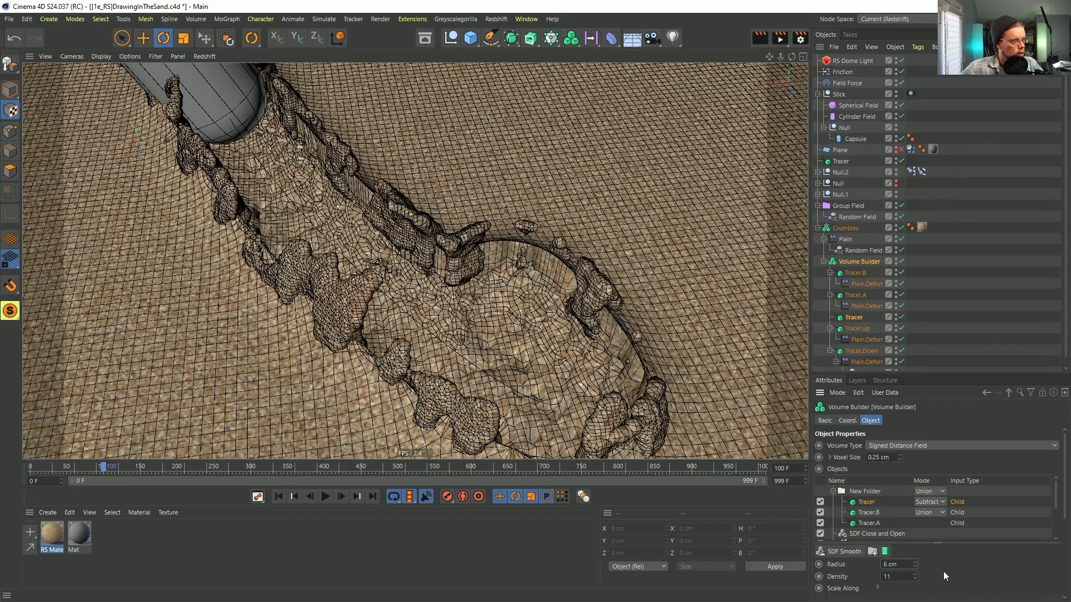
{"action": "double_click", "coordinate": [909, 564]}
{"action": "type", "text": "5"}
{"action": "key", "text": "Return"}
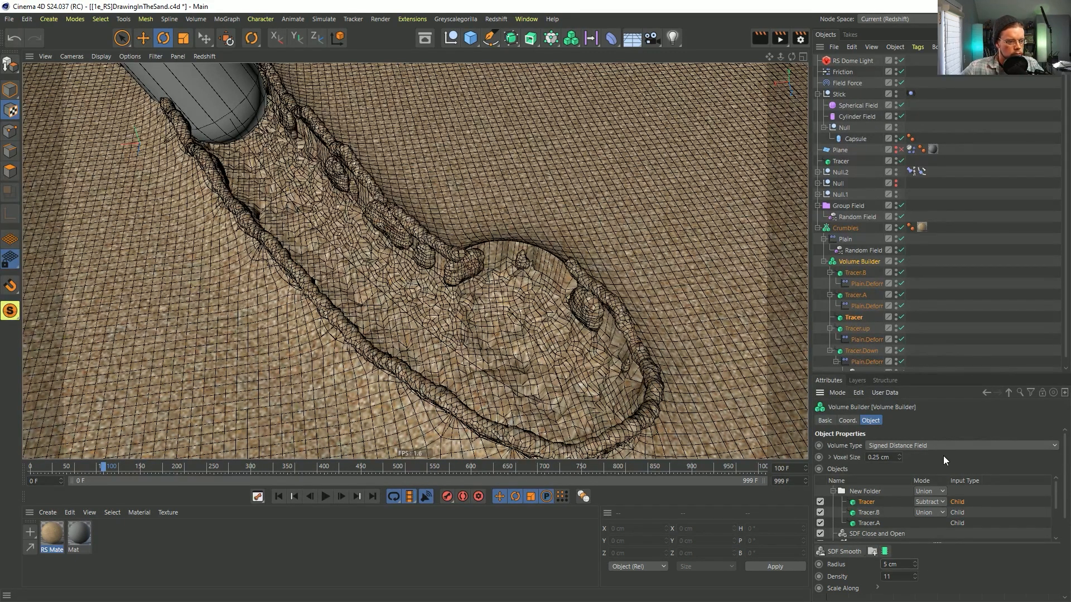
Expand the Volume Builder's input list and toggle the folder's Tracer input off and on to compare its effect.
{"action": "left_click_drag", "start_coordinate": [938, 375], "coordinate": [941, 210]}
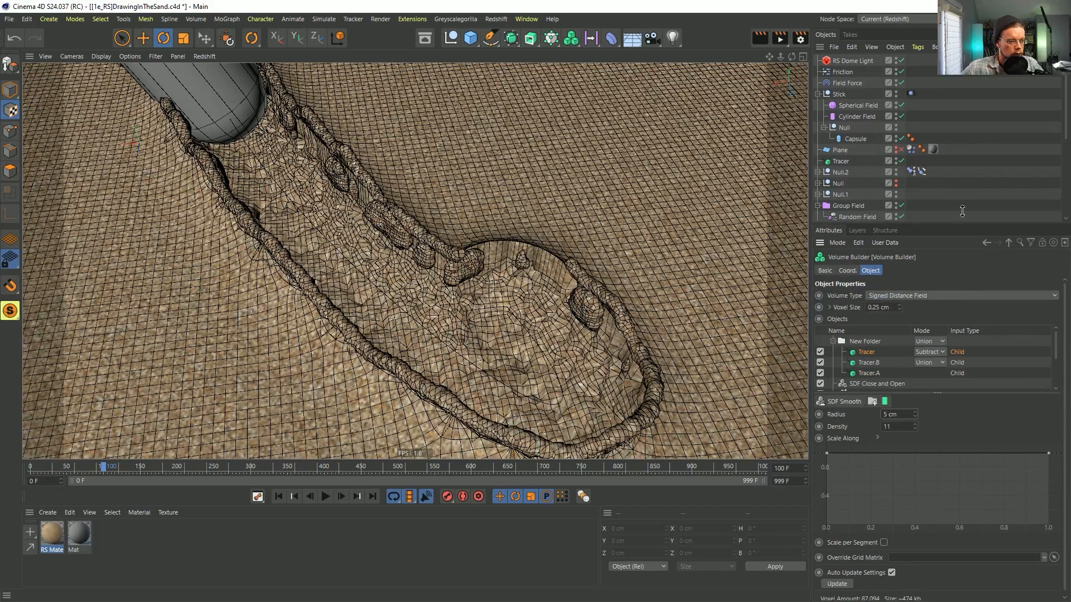
{"action": "left_click", "coordinate": [868, 325]}
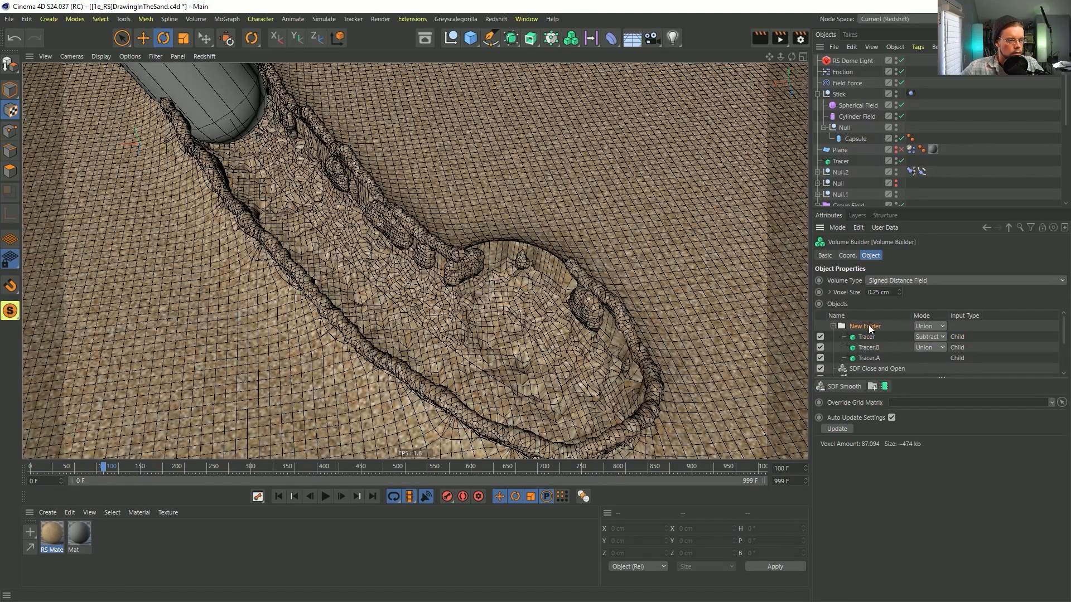
{"action": "left_click_drag", "start_coordinate": [913, 378], "coordinate": [915, 507]}
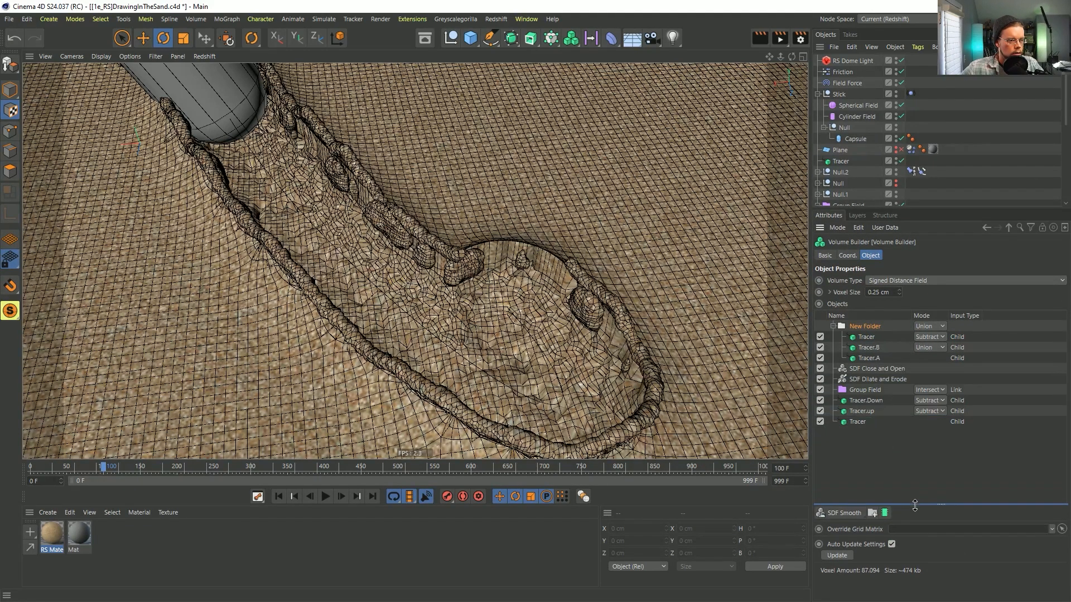
{"action": "left_click", "coordinate": [874, 338]}
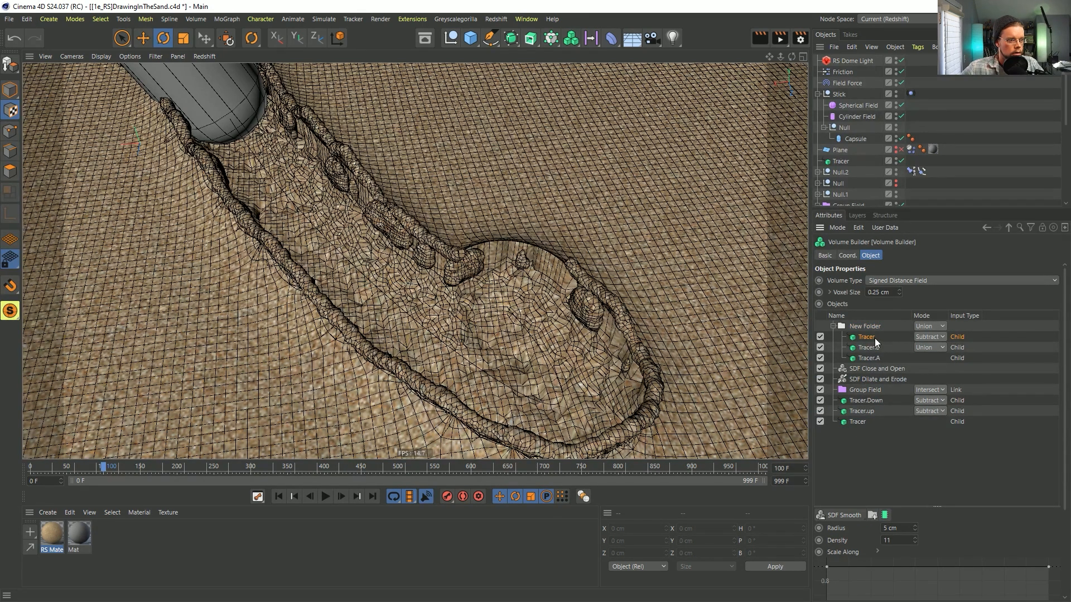
{"action": "left_click", "coordinate": [821, 337]}
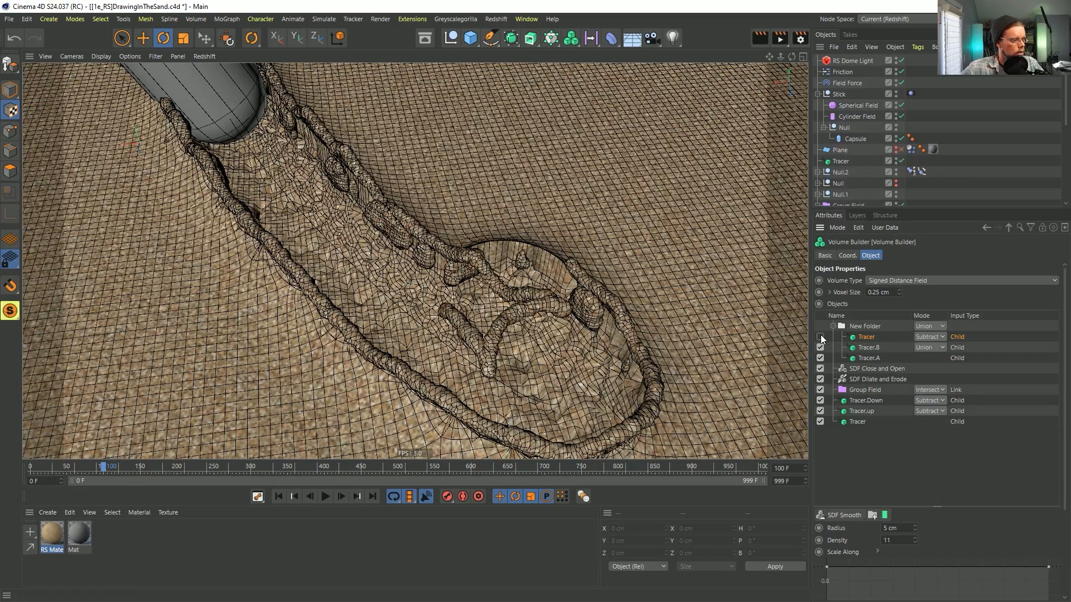
{"action": "left_click", "coordinate": [820, 337]}
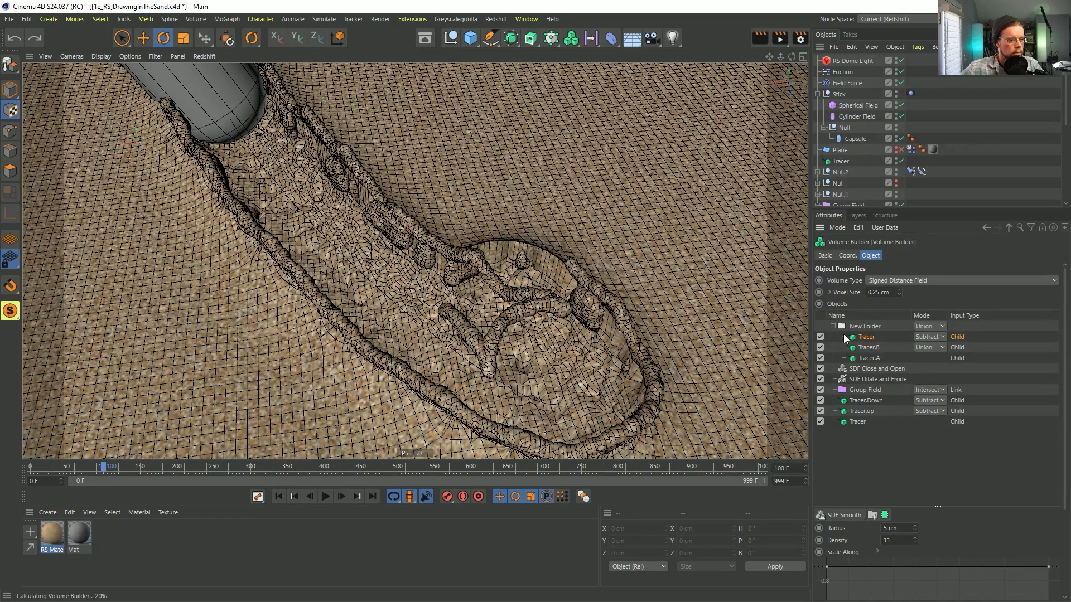
Undo the Tracer input's changes back to the folder holding only Tracer.B and Tracer.A.
{"action": "key", "text": "ctrl+z"}
{"action": "key", "text": "ctrl+z"}
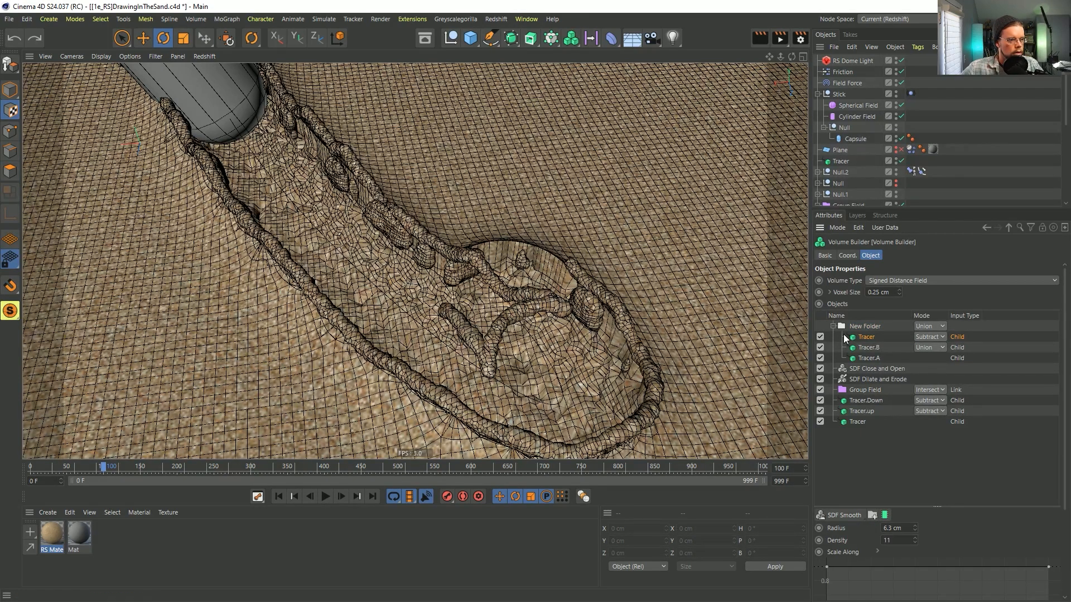
{"action": "key", "text": "ctrl+z"}
{"action": "key", "text": "ctrl+z"}
{"action": "key", "text": "ctrl+z"}
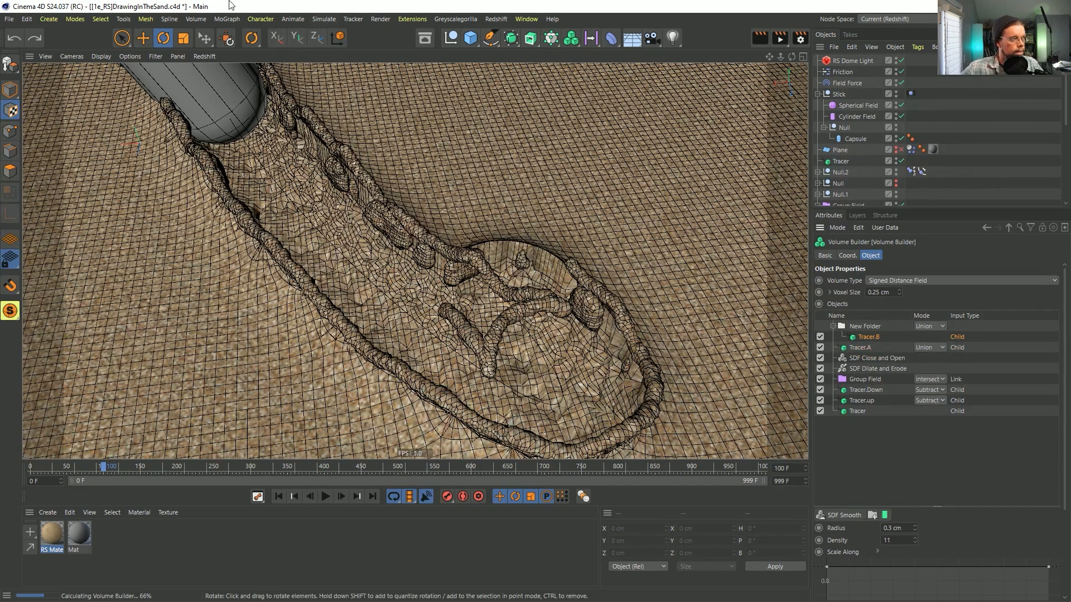
{"action": "left_click", "coordinate": [34, 38]}
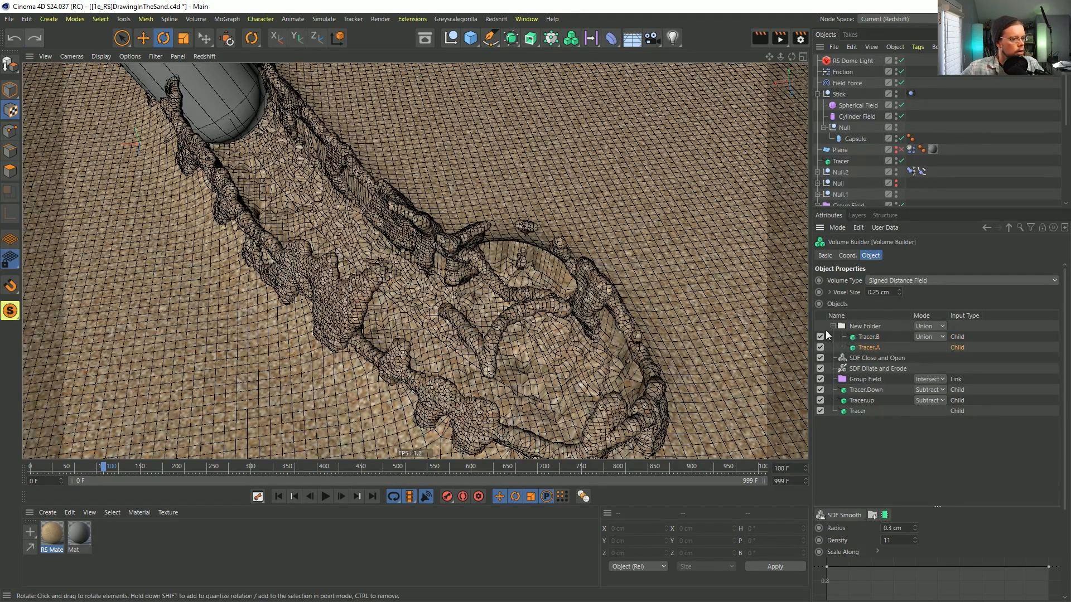
Add Tracer above Tracer.B in the new folder again, setting it to Subtract mode with a Radius of 5 cm.
{"action": "left_click_drag", "start_coordinate": [877, 207], "coordinate": [873, 465]}
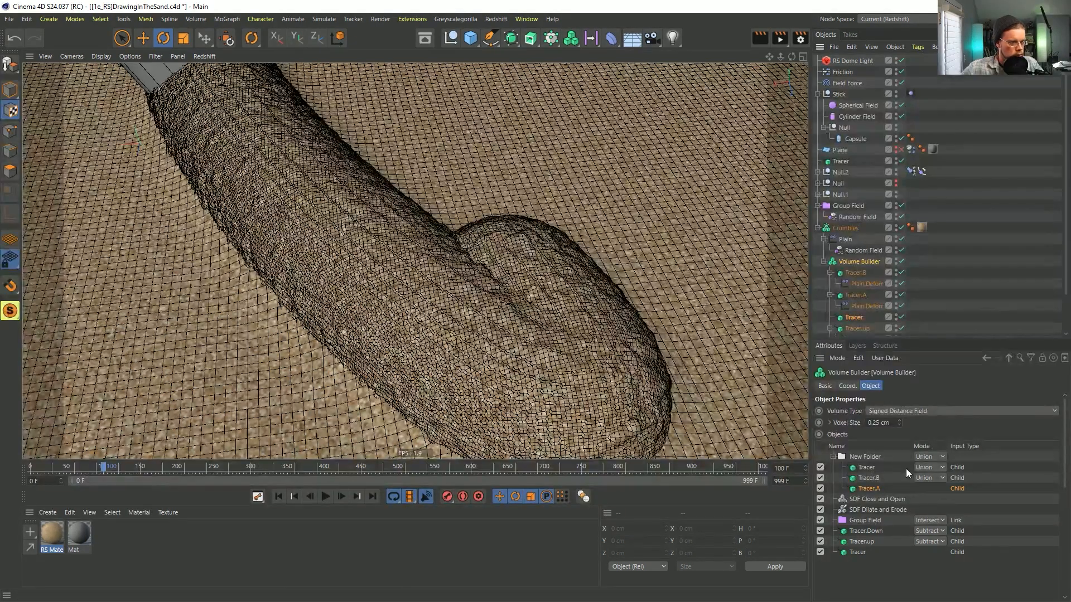
{"action": "left_click", "coordinate": [929, 468]}
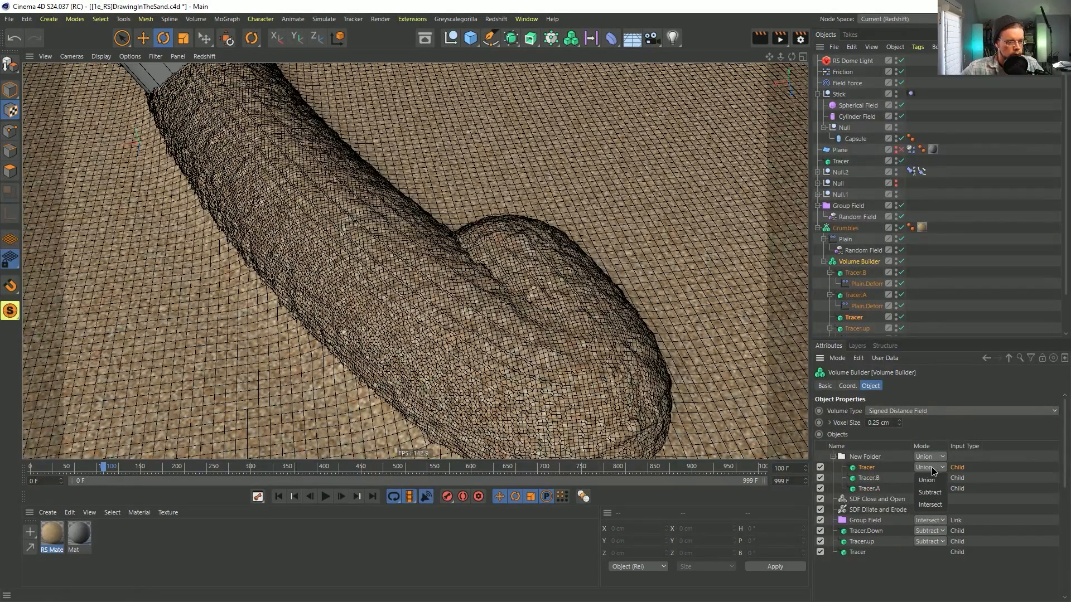
{"action": "left_click", "coordinate": [931, 493]}
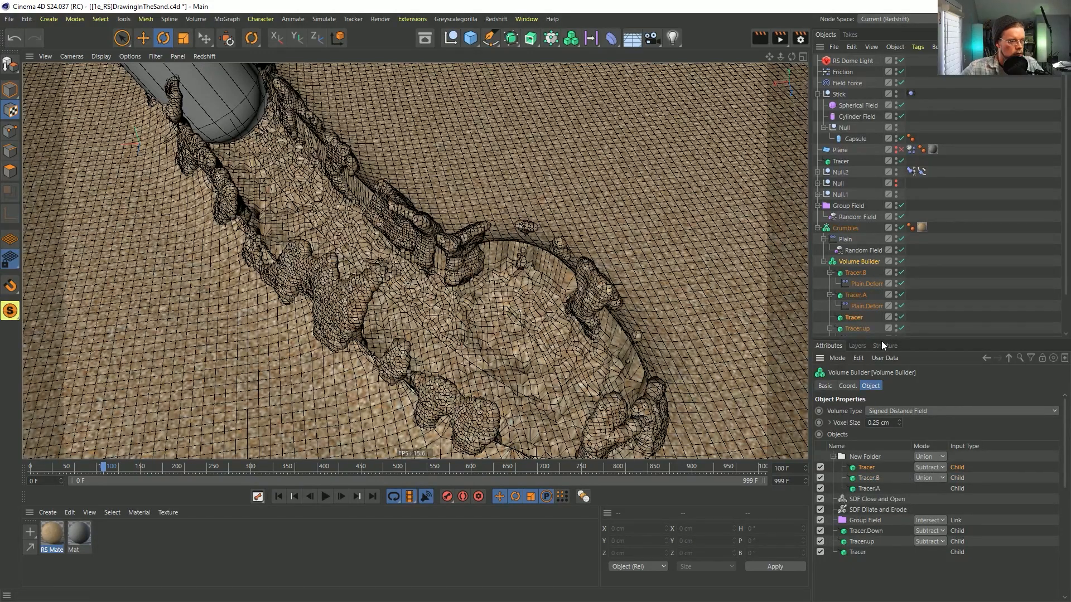
{"action": "left_click_drag", "start_coordinate": [882, 338], "coordinate": [883, 244]}
{"action": "double_click", "coordinate": [901, 564]}
{"action": "type", "text": "5"}
{"action": "key", "text": "Return"}
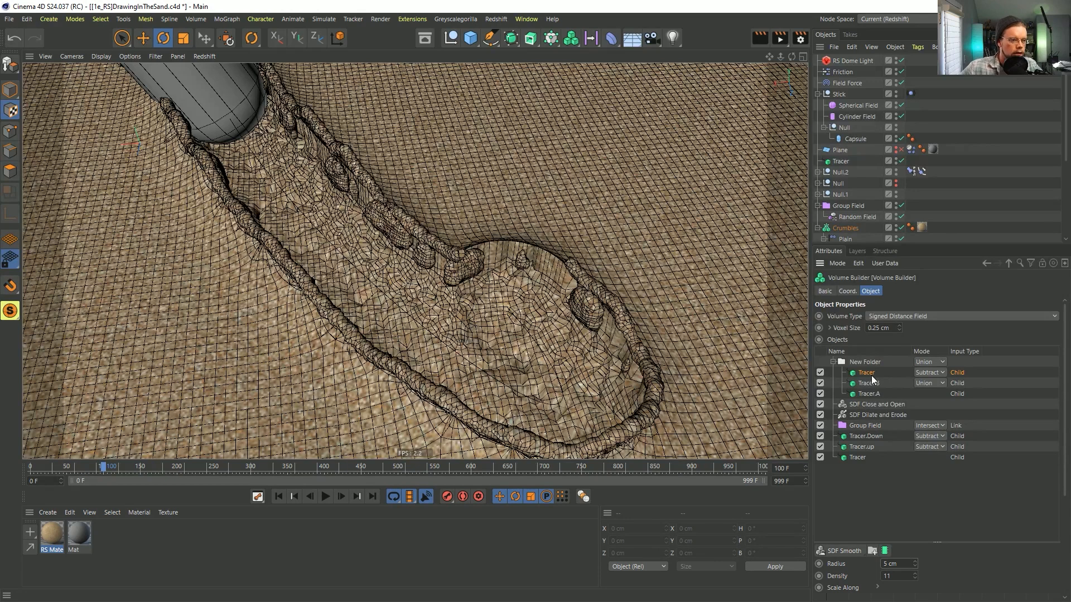
{"action": "left_click", "coordinate": [849, 363]}
{"action": "left_click", "coordinate": [833, 362]}
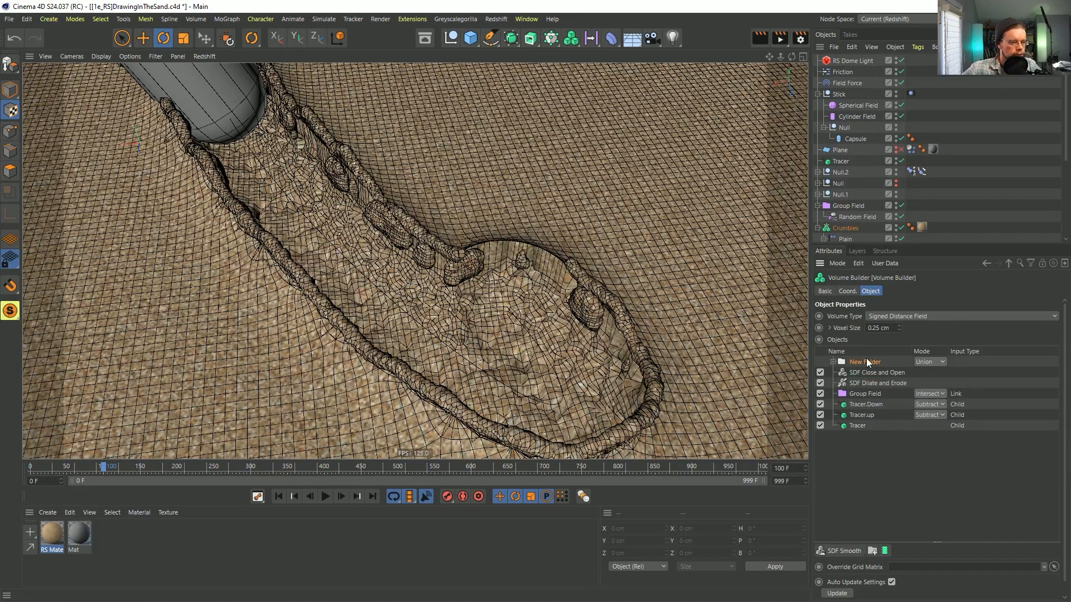
{"action": "left_click", "coordinate": [833, 363]}
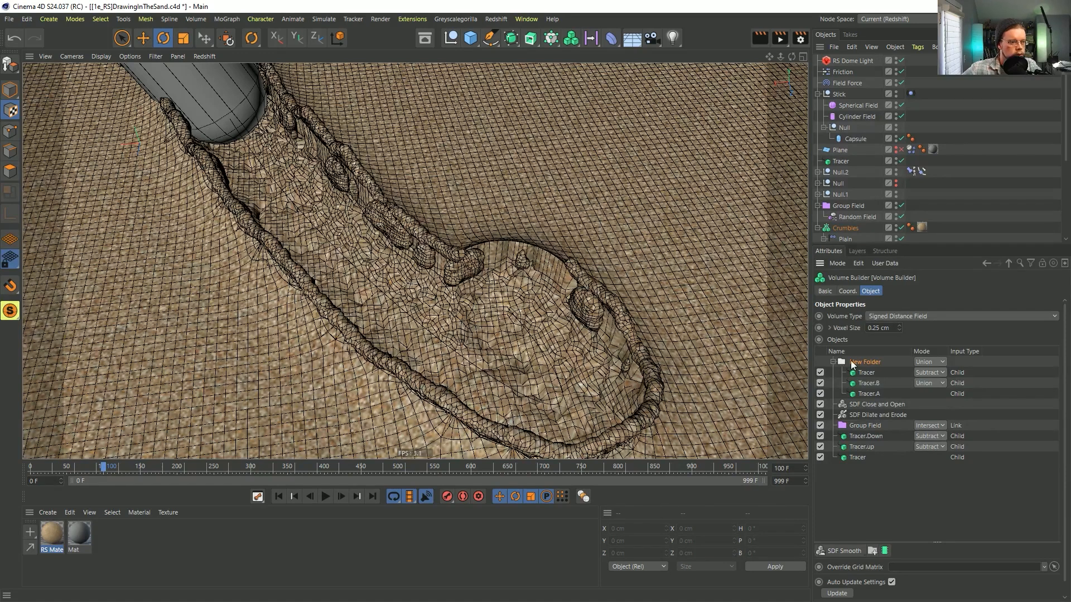
Duplicate Crumbles and remove Tracer.B, Tracer.A and the new folder from the original's Volume Builder.
{"action": "left_click_drag", "start_coordinate": [852, 245], "coordinate": [851, 398]}
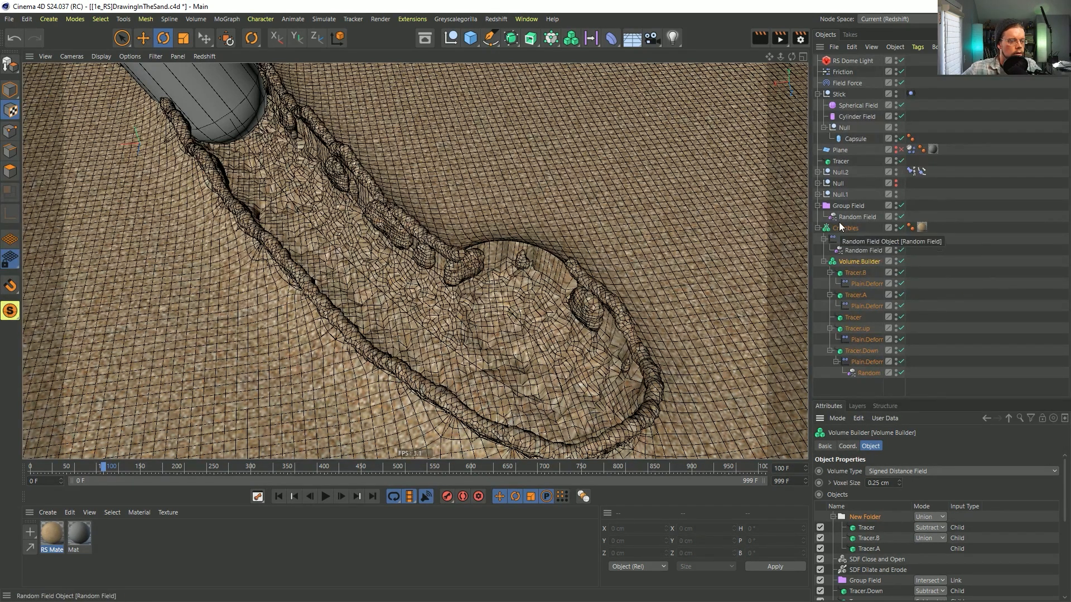
{"action": "left_click_drag", "start_coordinate": [842, 228], "coordinate": [829, 229]}
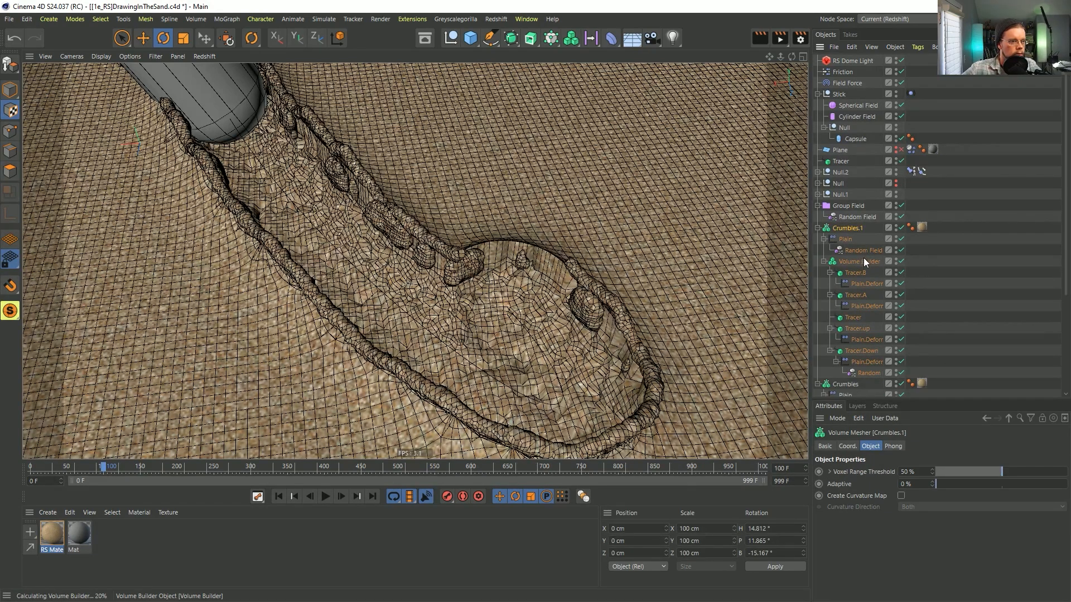
{"action": "scroll", "coordinate": [865, 256], "scroll_direction": "down", "scroll_amount": 3}
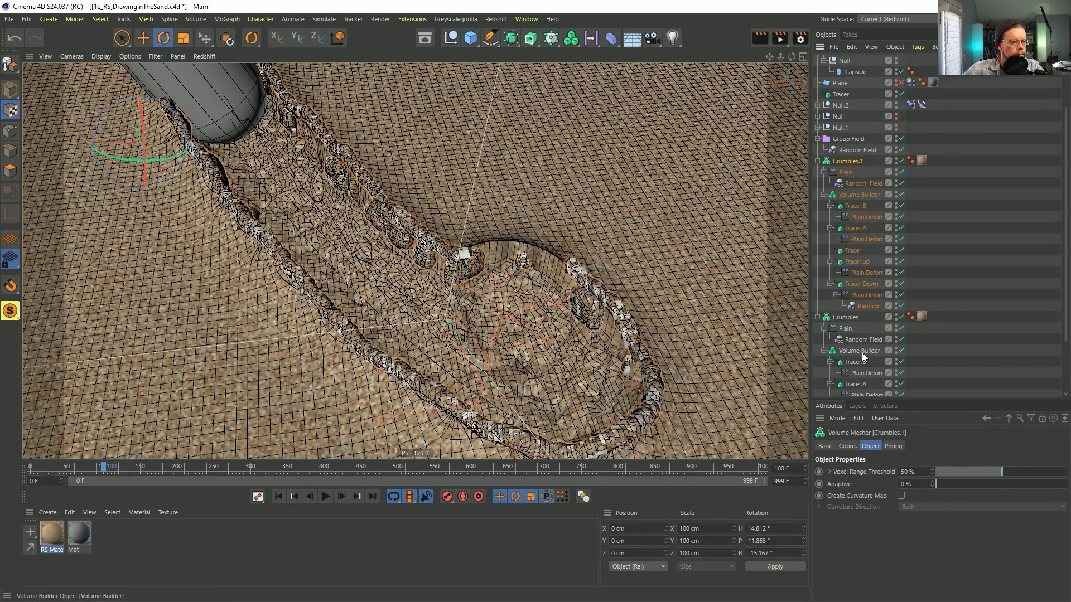
{"action": "left_click", "coordinate": [863, 352]}
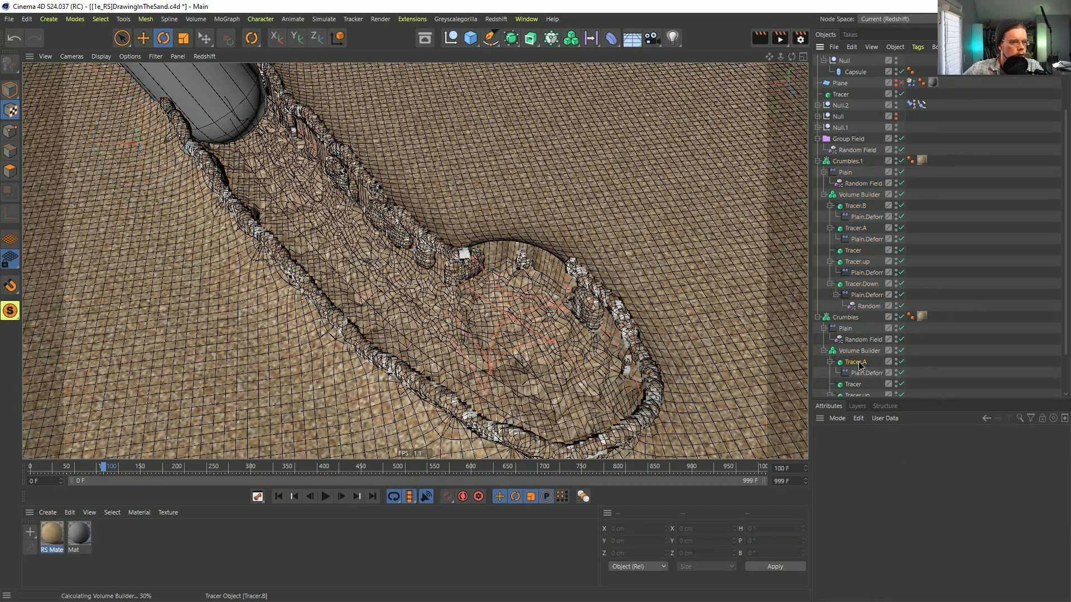
{"action": "left_click", "coordinate": [865, 516]}
{"action": "key", "text": "Delete"}
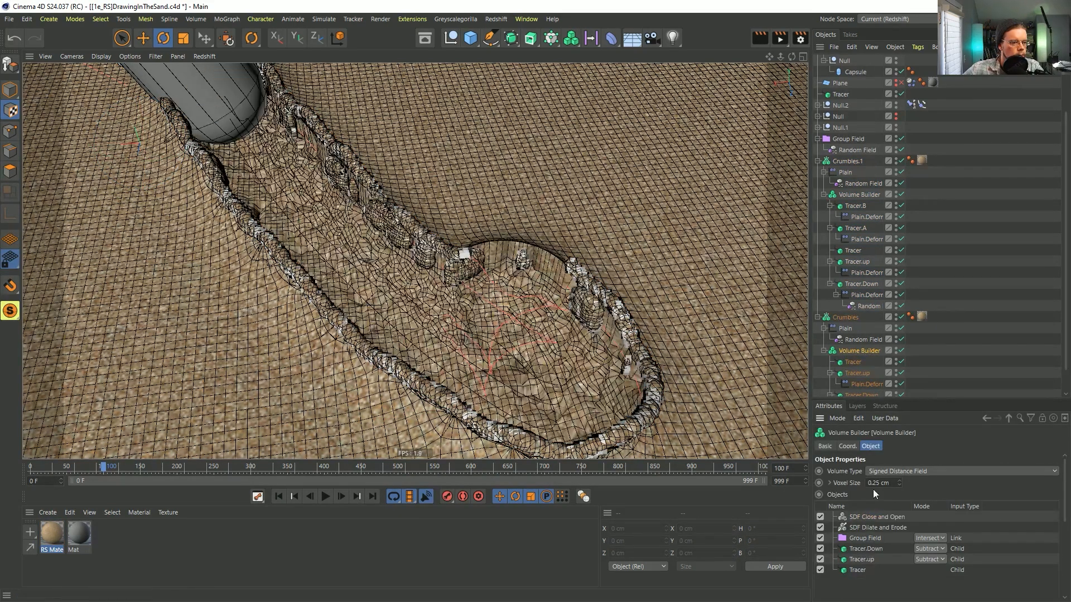
Reduce the Crumbles copy's Volume Builder to the new folder by deleting the SDF filters, Group Field and other Tracer inputs.
{"action": "left_click", "coordinate": [858, 194]}
{"action": "left_click", "coordinate": [869, 560]}
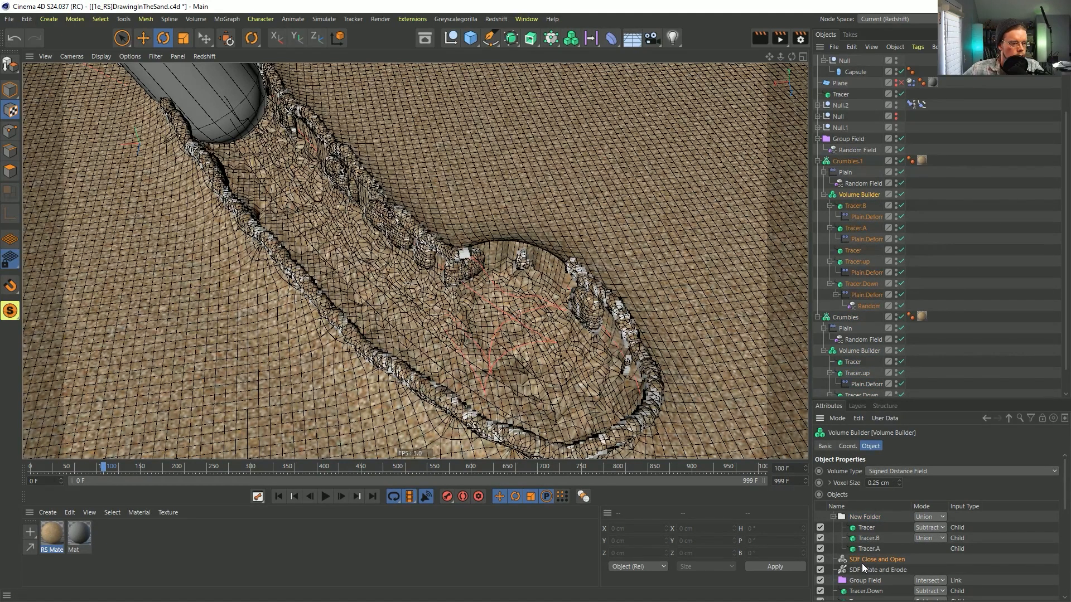
{"action": "key", "text": "Delete"}
{"action": "key", "text": "Delete"}
{"action": "key", "text": "Delete"}
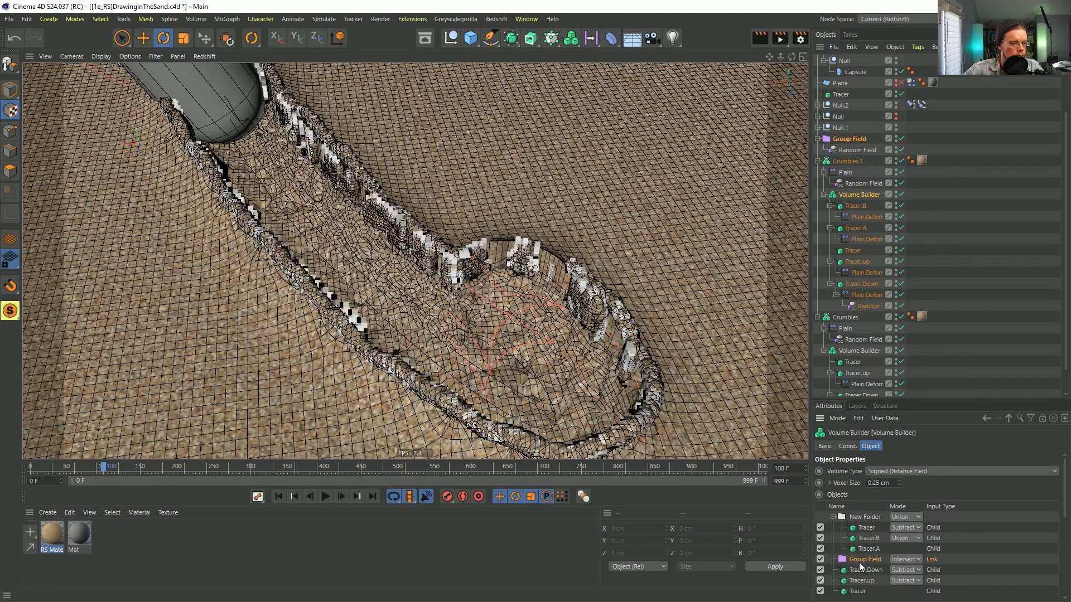
{"action": "key", "text": "Delete"}
{"action": "key", "text": "Delete"}
{"action": "key", "text": "Delete"}
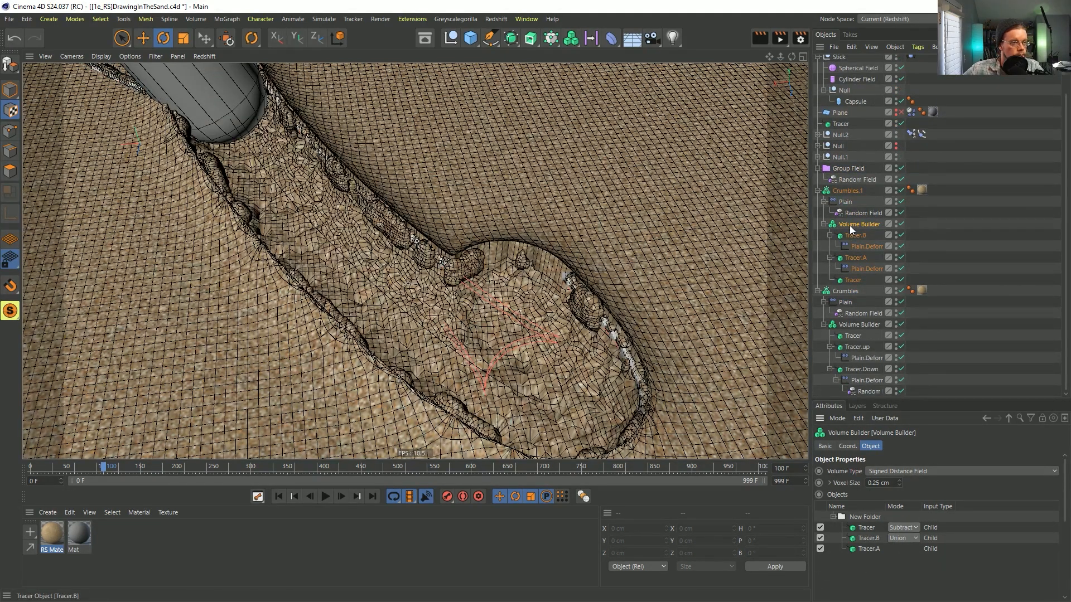
Examine the two separate Crumbles meshes and their Random Field along the ditch rim.
{"action": "left_click", "coordinate": [843, 192]}
{"action": "left_click", "coordinate": [849, 213]}
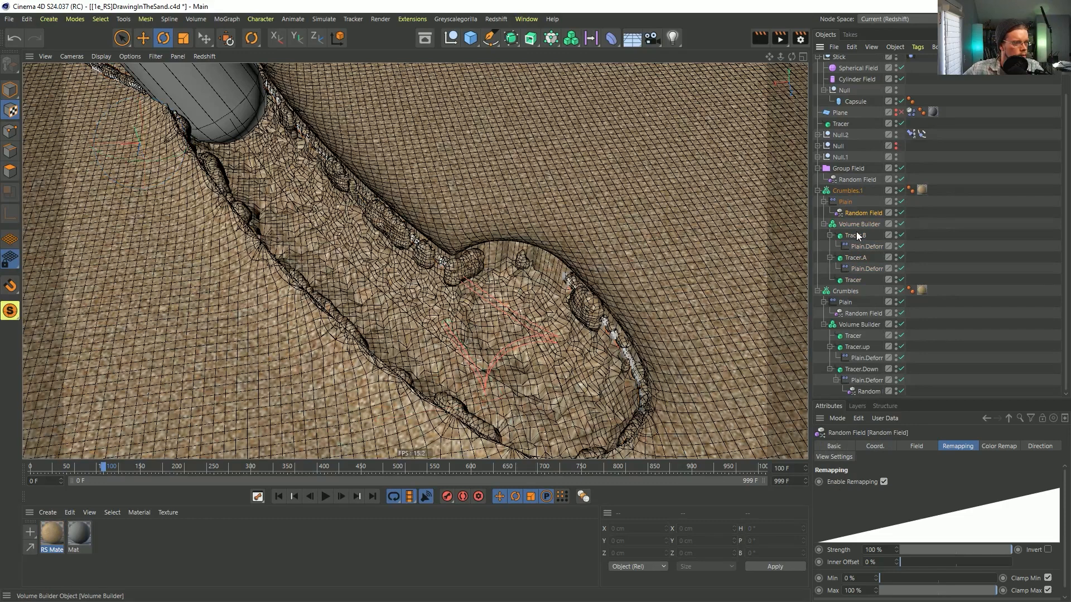
{"action": "left_click", "coordinate": [844, 290]}
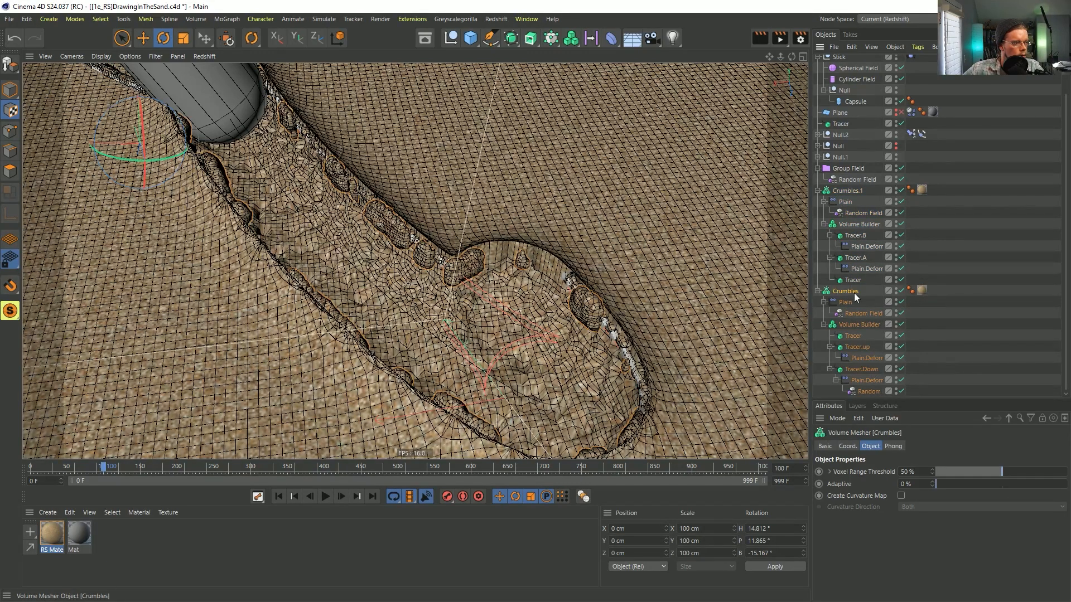
{"action": "left_click_drag", "start_coordinate": [557, 276], "coordinate": [491, 254], "text": "alt"}
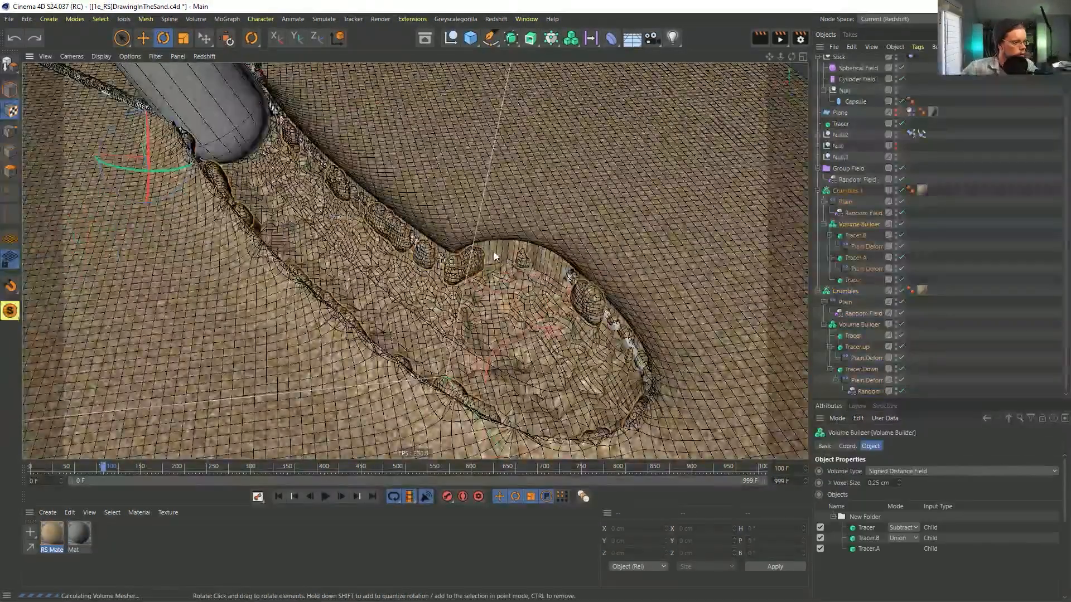
Undo the split of Crumbles into two meshes, restoring the single Volume Builder with all its inputs.
{"action": "left_click", "coordinate": [570, 334]}
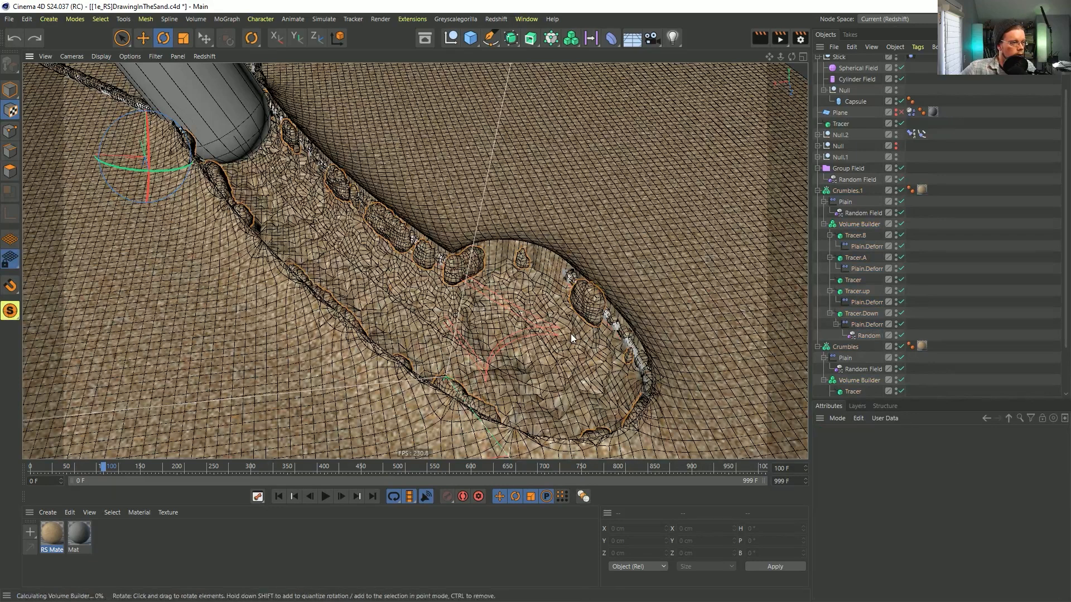
{"action": "left_click", "coordinate": [570, 333]}
{"action": "key", "text": "ctrl+z"}
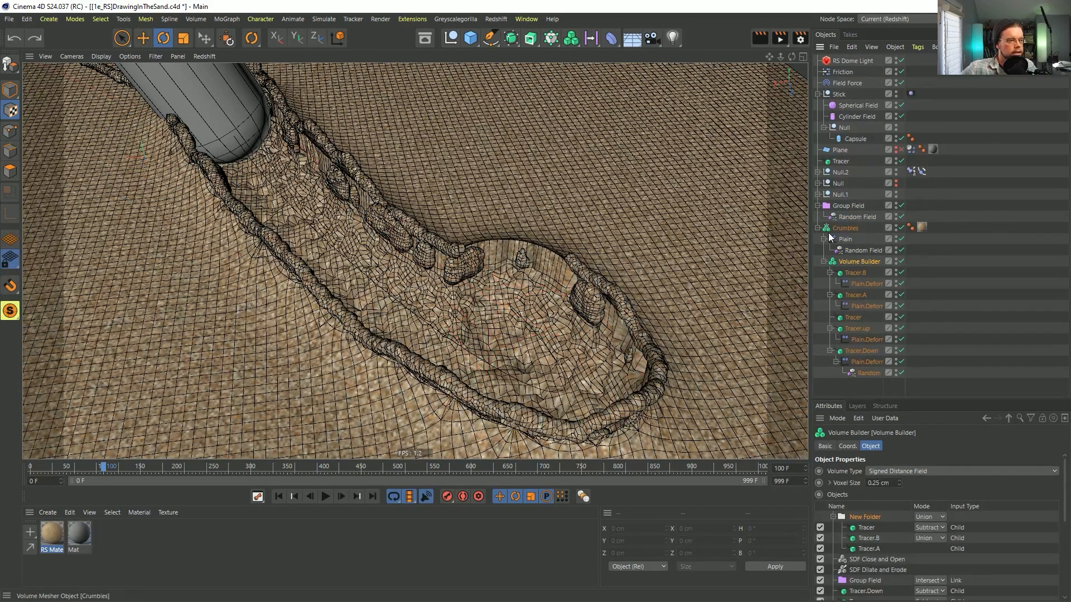
Try removing the subtracting Tracer from the new folder, and undo the removal.
{"action": "left_click_drag", "start_coordinate": [593, 282], "coordinate": [674, 235], "text": "alt"}
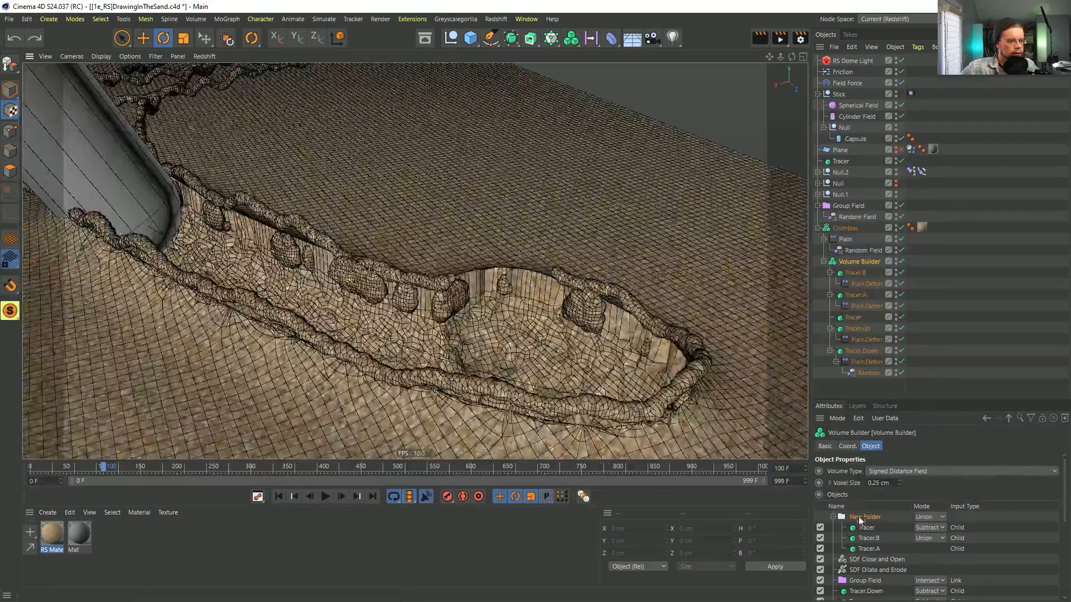
{"action": "left_click", "coordinate": [867, 528]}
{"action": "key", "text": "Delete"}
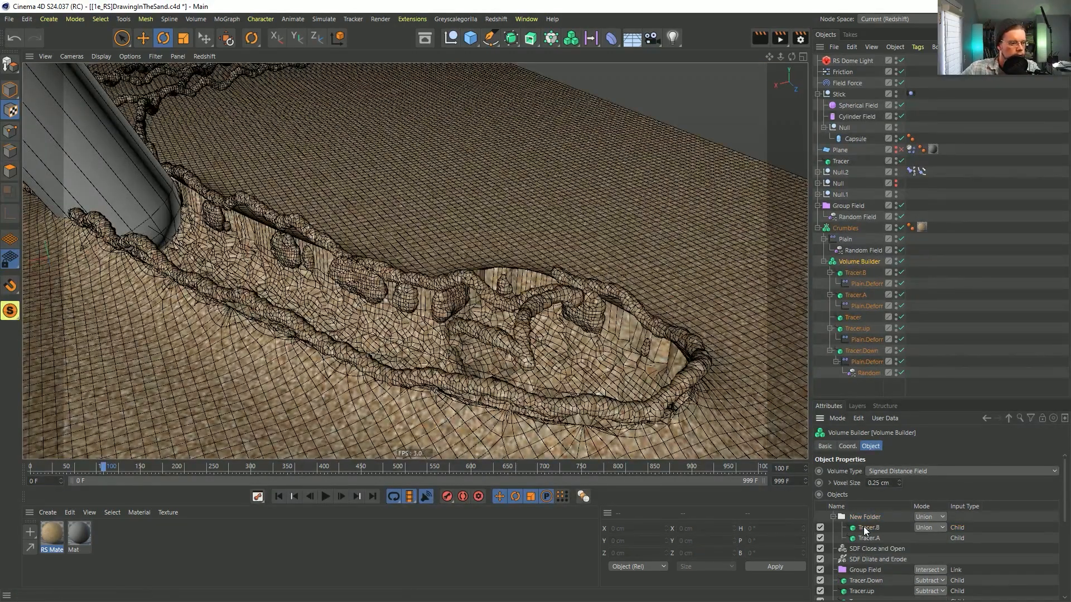
{"action": "key", "text": "ctrl+z"}
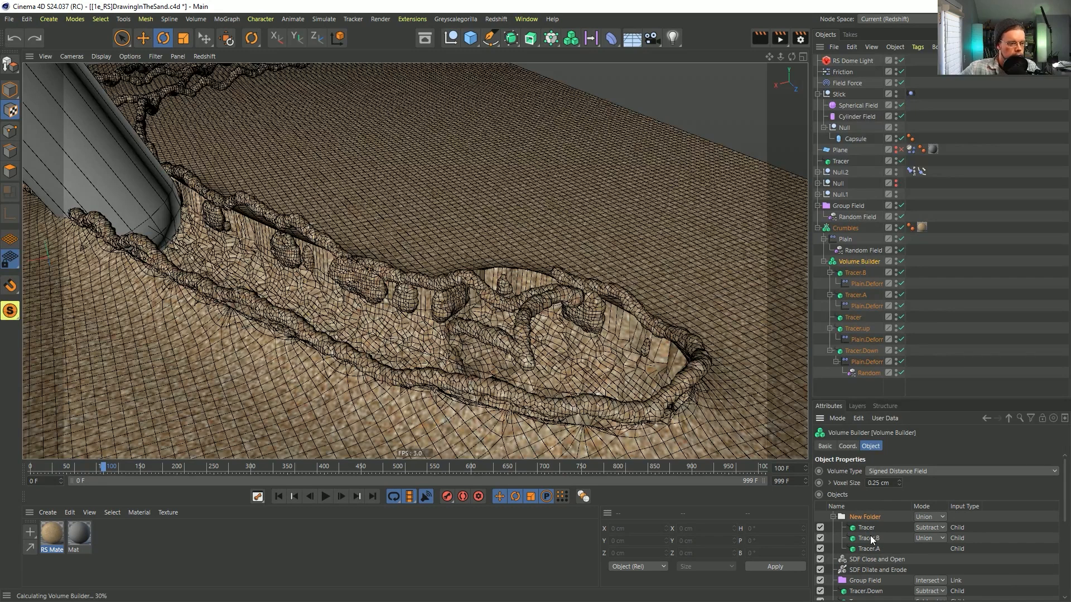
{"action": "key", "text": "ctrl+z"}
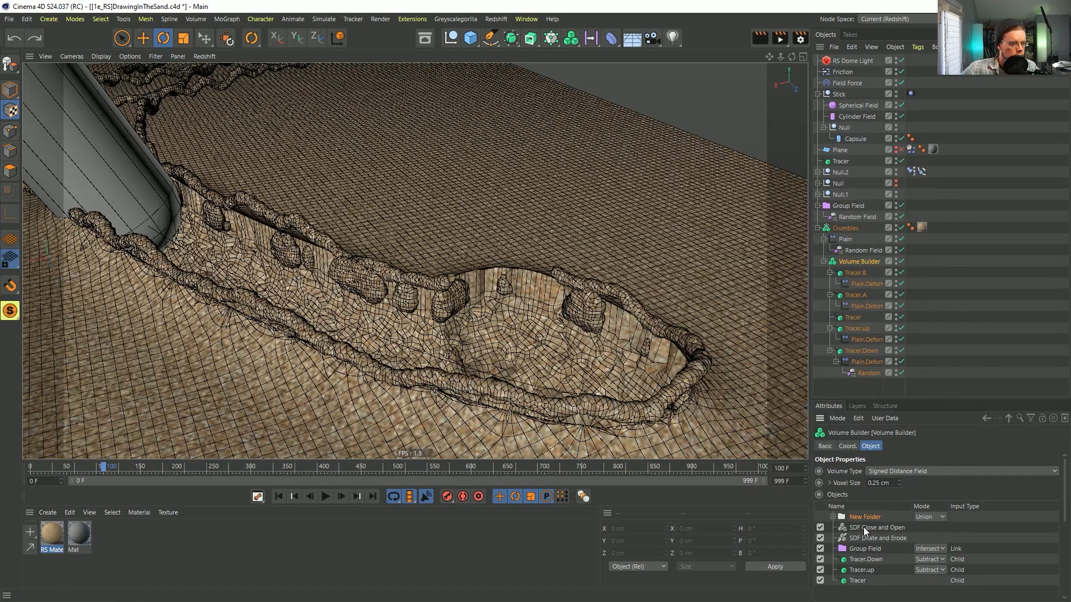
Undo the latest Volume Builder changes until the new folder holds only Tracer.B and Tracer.A.
{"action": "left_click", "coordinate": [834, 517]}
{"action": "key", "text": "ctrl+z"}
{"action": "key", "text": "ctrl+z"}
{"action": "key", "text": "ctrl+z"}
{"action": "left_click", "coordinate": [35, 35]}
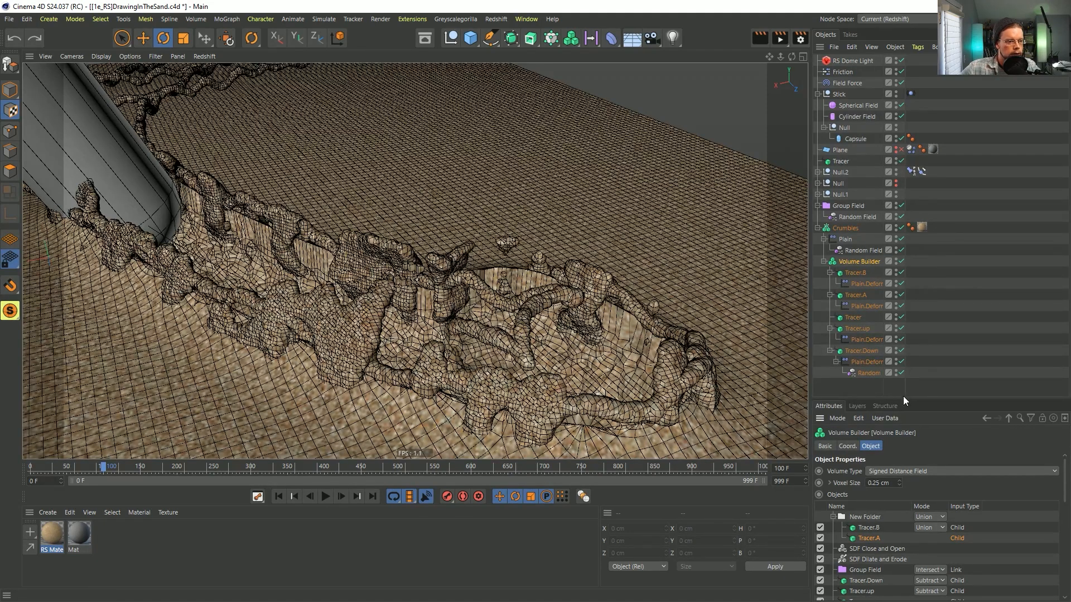
Duplicate the Tracer inside the Volume Builder and place the copy above Tracer.B, both in the hierarchy and in the new folder.
{"action": "left_click", "coordinate": [851, 318]}
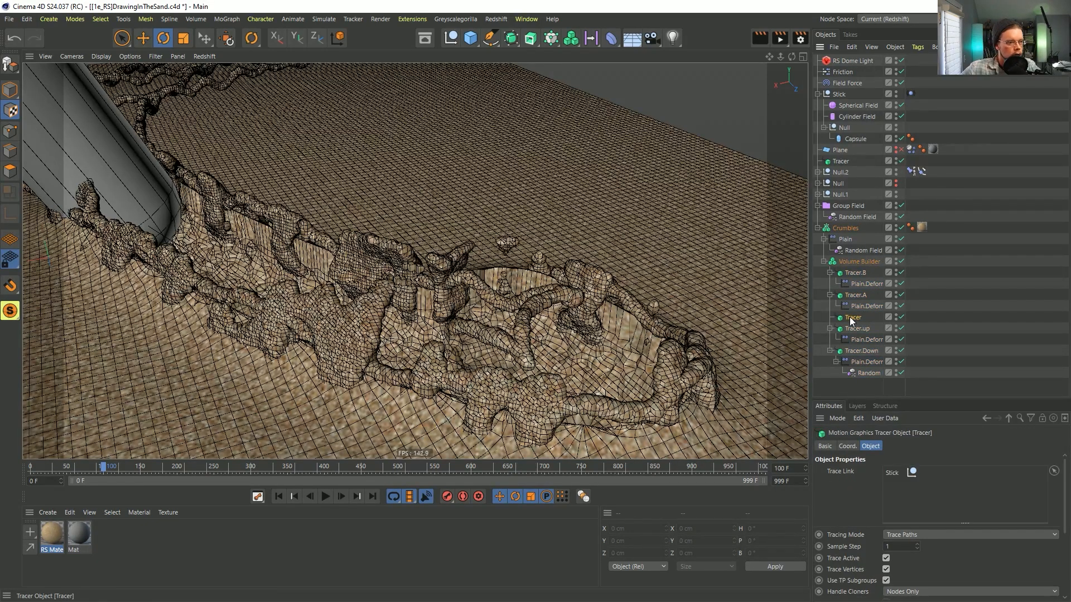
{"action": "left_click_drag", "start_coordinate": [848, 322], "coordinate": [851, 327], "text": "ctrl"}
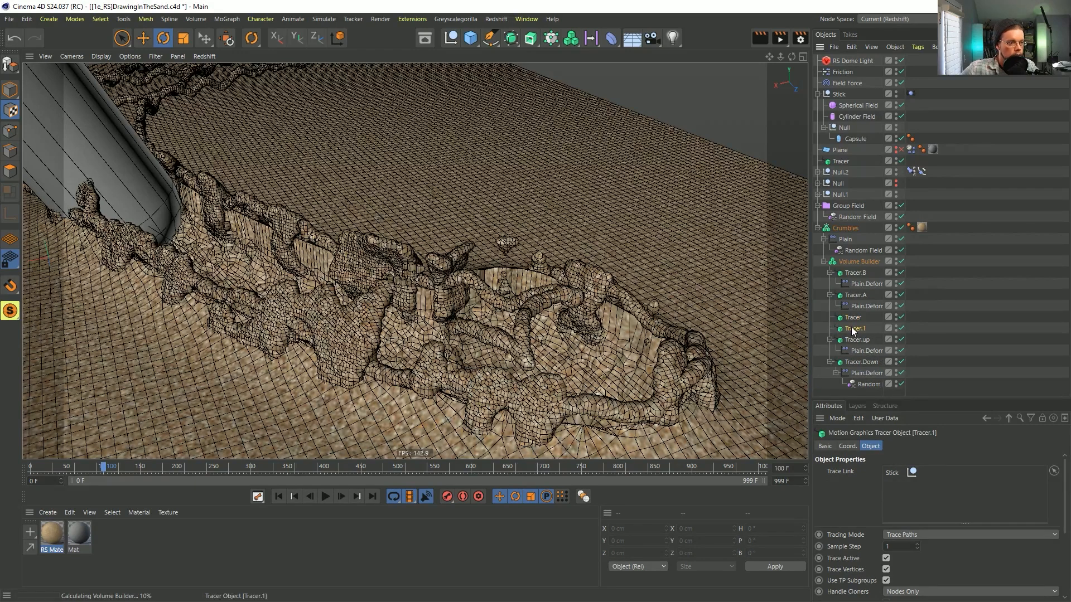
{"action": "left_click_drag", "start_coordinate": [631, 357], "coordinate": [633, 435], "text": "alt"}
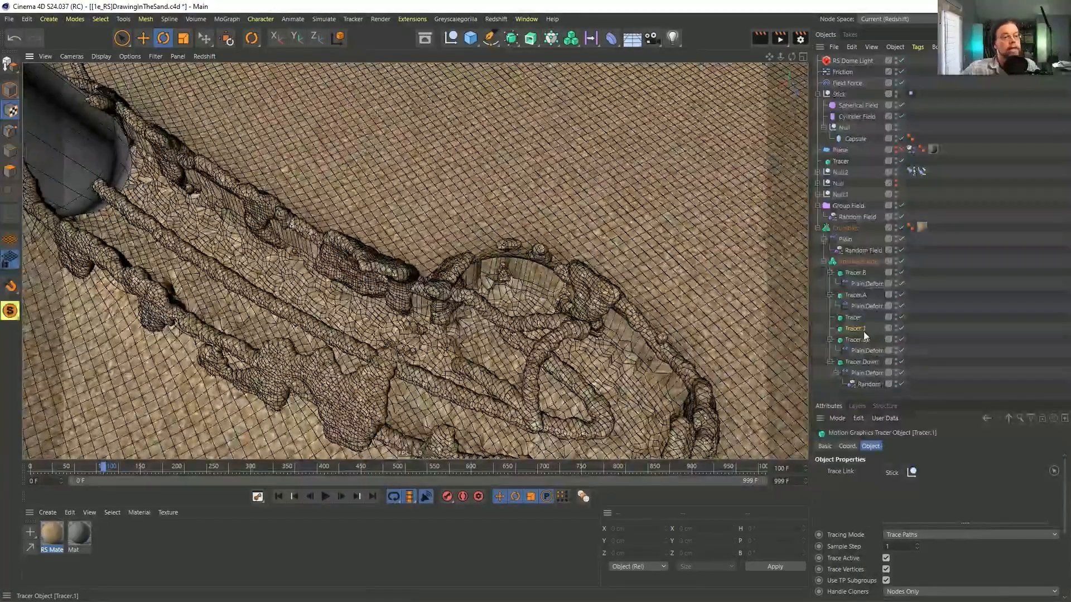
{"action": "left_click_drag", "start_coordinate": [858, 327], "coordinate": [856, 266]}
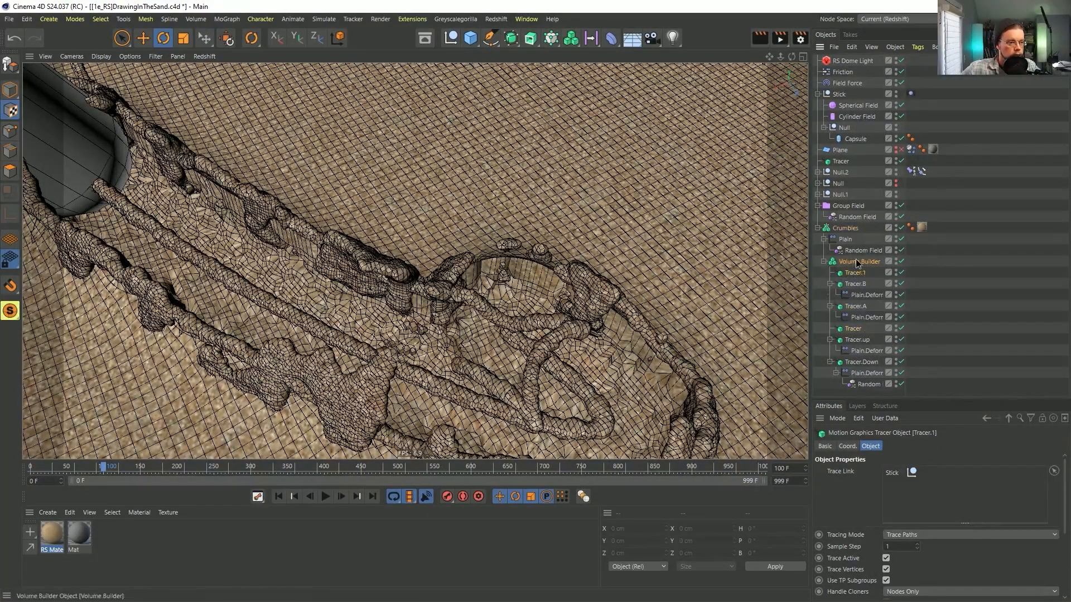
{"action": "left_click", "coordinate": [856, 260]}
{"action": "left_click_drag", "start_coordinate": [862, 519], "coordinate": [873, 522]}
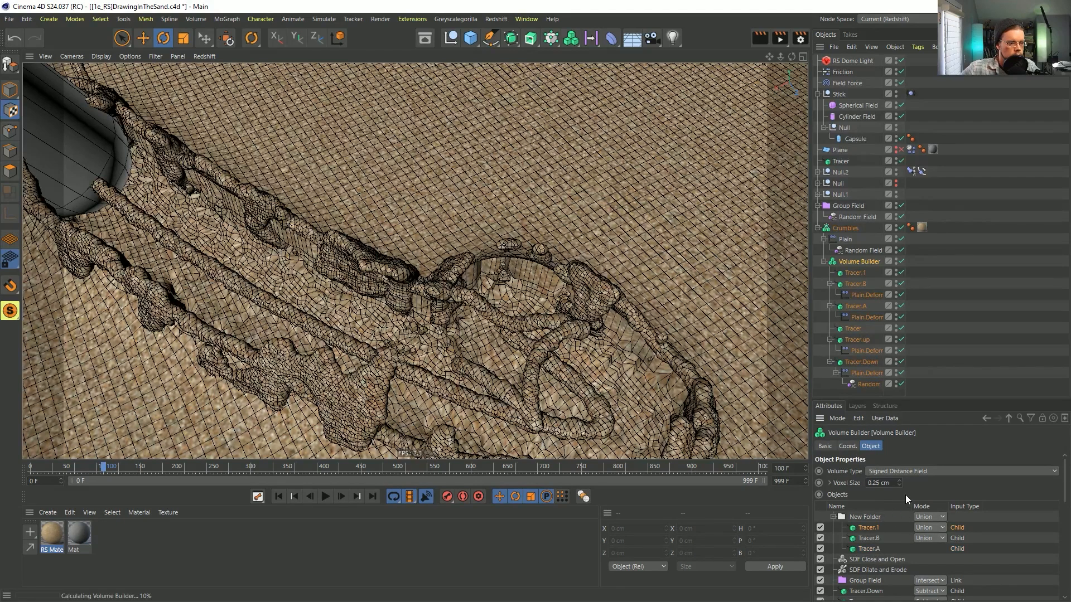
Set the SDF Smooth radius to 5 cm and switch the copied Tracer.1 in the new folder to Subtract mode.
{"action": "left_click_drag", "start_coordinate": [922, 398], "coordinate": [912, 190]}
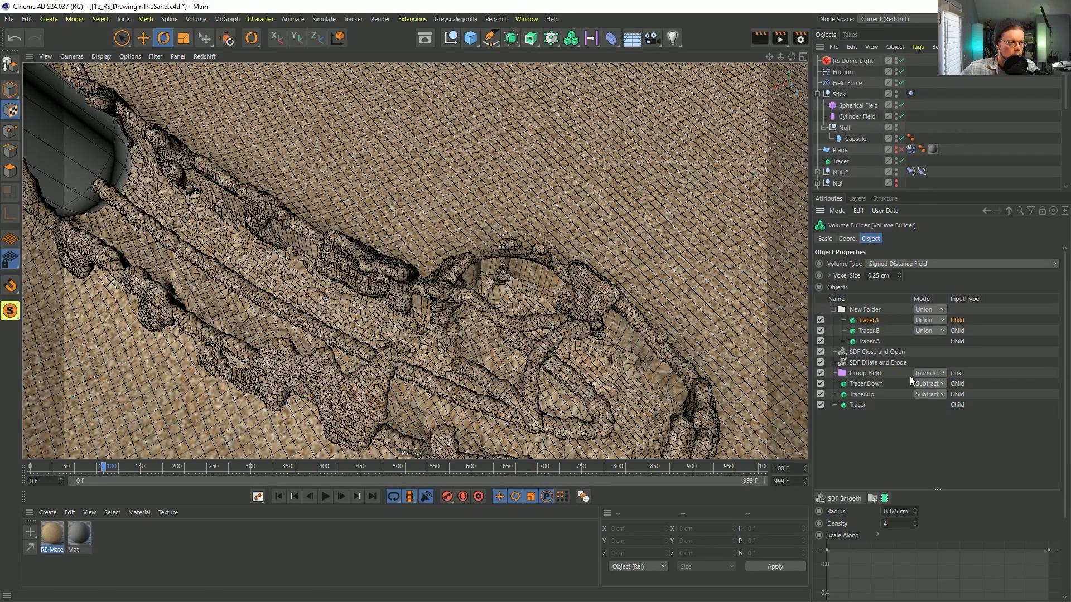
{"action": "double_click", "coordinate": [902, 511]}
{"action": "type", "text": "5"}
{"action": "key", "text": "Return"}
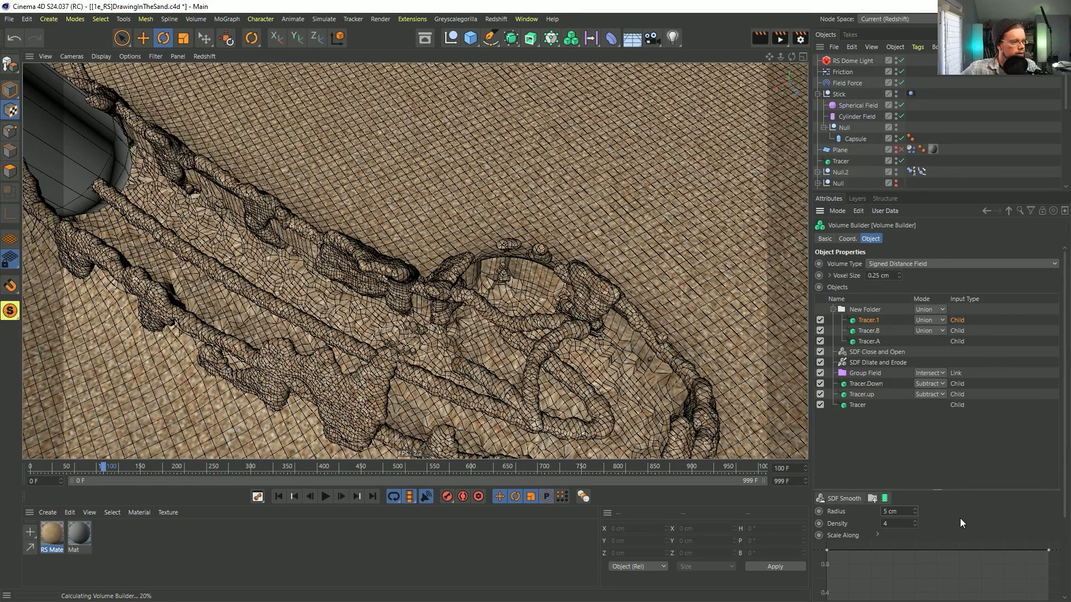
{"action": "left_click", "coordinate": [928, 320]}
{"action": "left_click", "coordinate": [930, 342]}
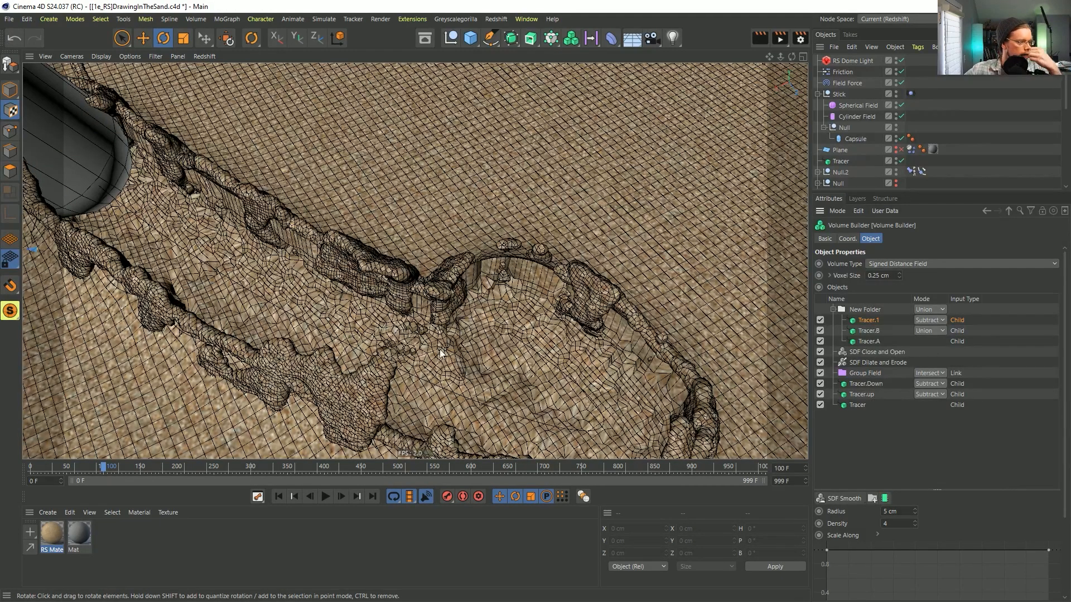
{"action": "left_click_drag", "start_coordinate": [490, 336], "coordinate": [609, 288], "text": "alt"}
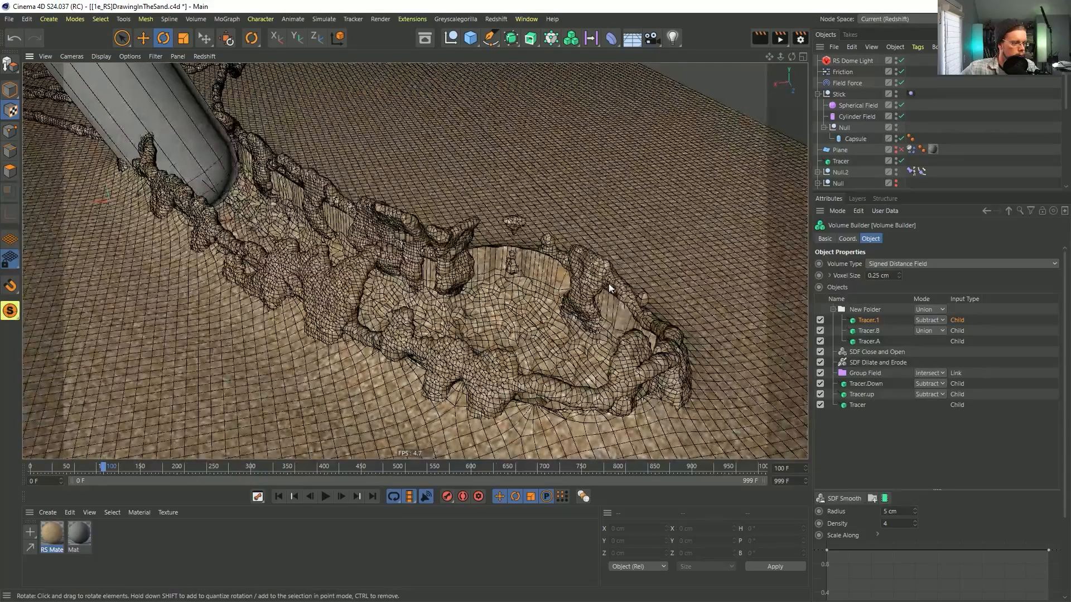
{"action": "left_click_drag", "start_coordinate": [614, 389], "coordinate": [620, 380], "text": "alt"}
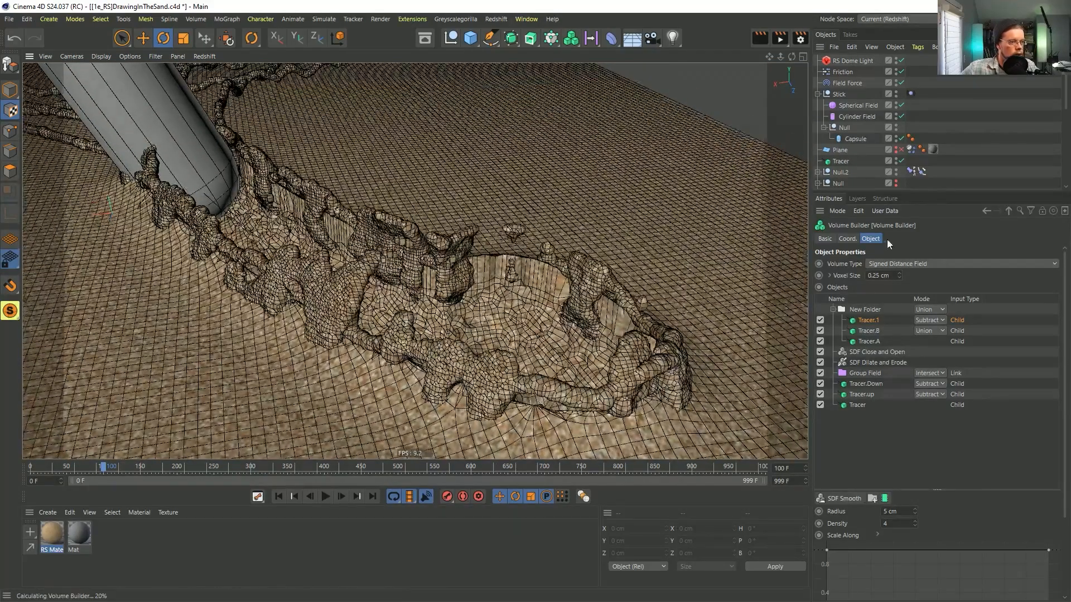
In the falloff of Tracer.B's and Tracer.A's Plain deformers, set Solid opacity to 53.7% and Random Field opacity to 17.1%.
{"action": "left_click_drag", "start_coordinate": [863, 191], "coordinate": [857, 297]}
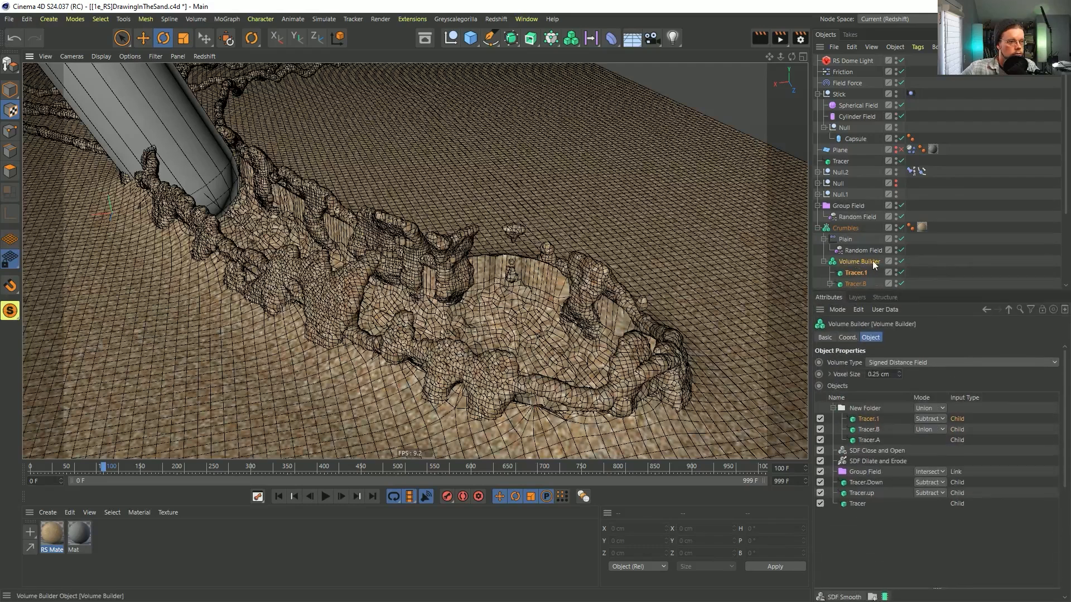
{"action": "scroll", "coordinate": [858, 205], "scroll_direction": "down", "scroll_amount": 3}
{"action": "left_click", "coordinate": [854, 195]}
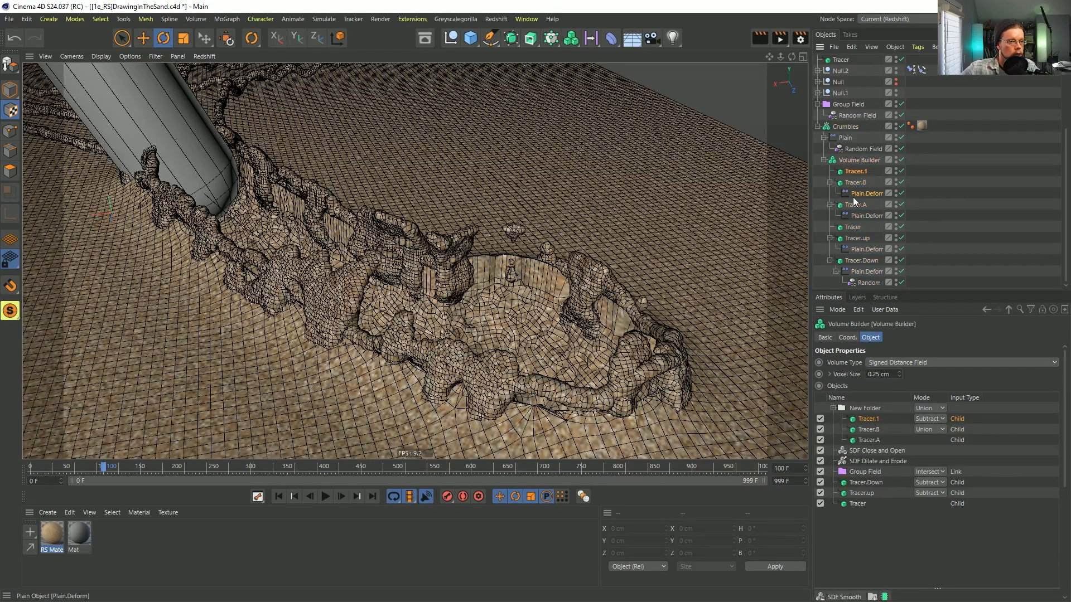
{"action": "left_click", "coordinate": [867, 217], "text": "ctrl"}
{"action": "left_click", "coordinate": [926, 338]}
{"action": "left_click", "coordinate": [959, 337]}
{"action": "left_click", "coordinate": [985, 338]}
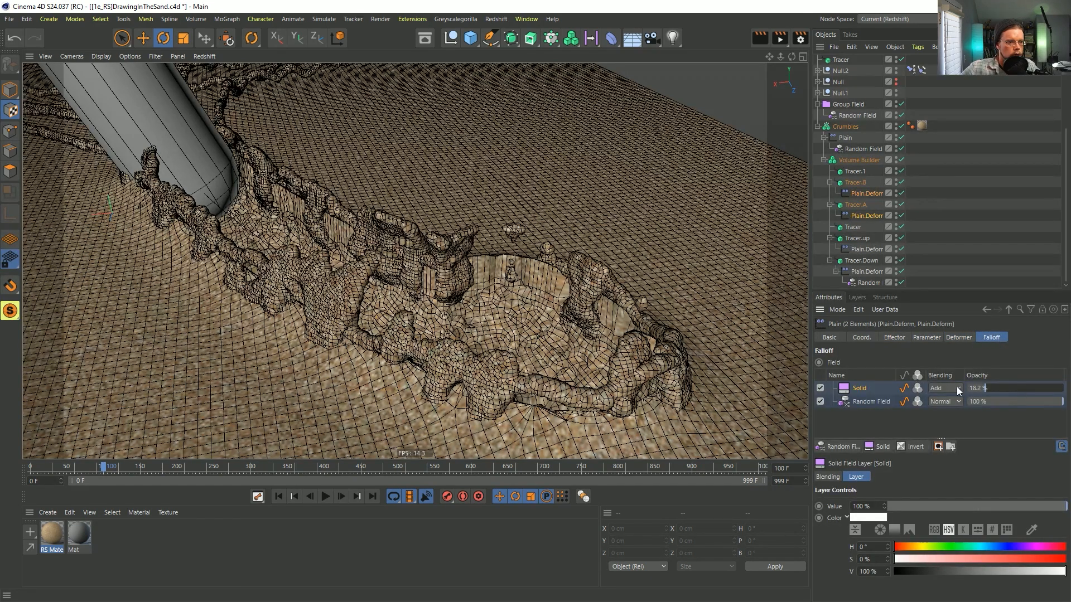
{"action": "left_click", "coordinate": [1019, 401]}
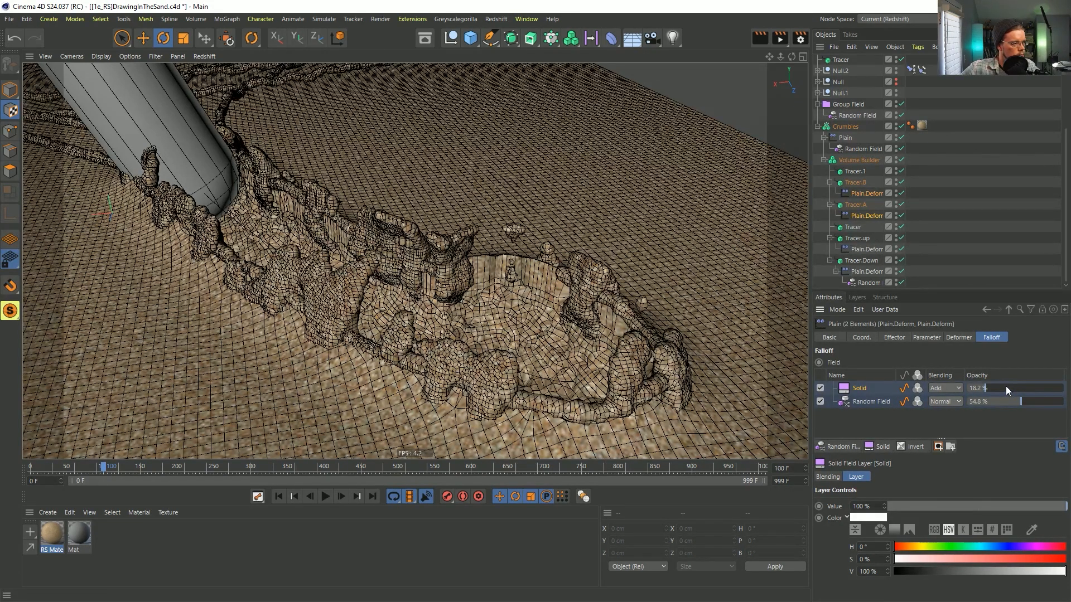
{"action": "left_click", "coordinate": [1006, 387]}
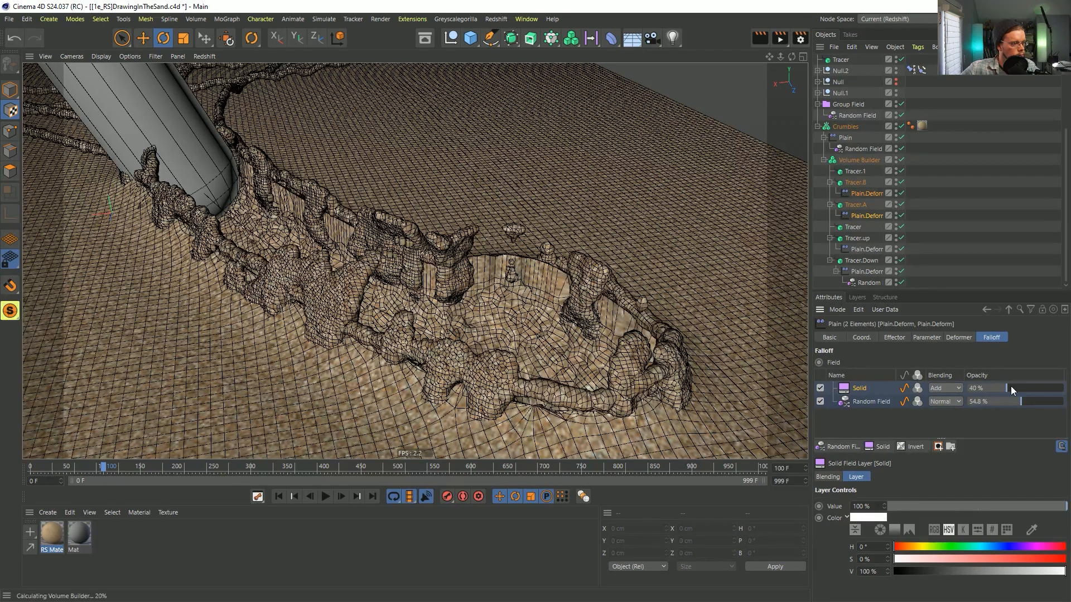
{"action": "left_click", "coordinate": [984, 401]}
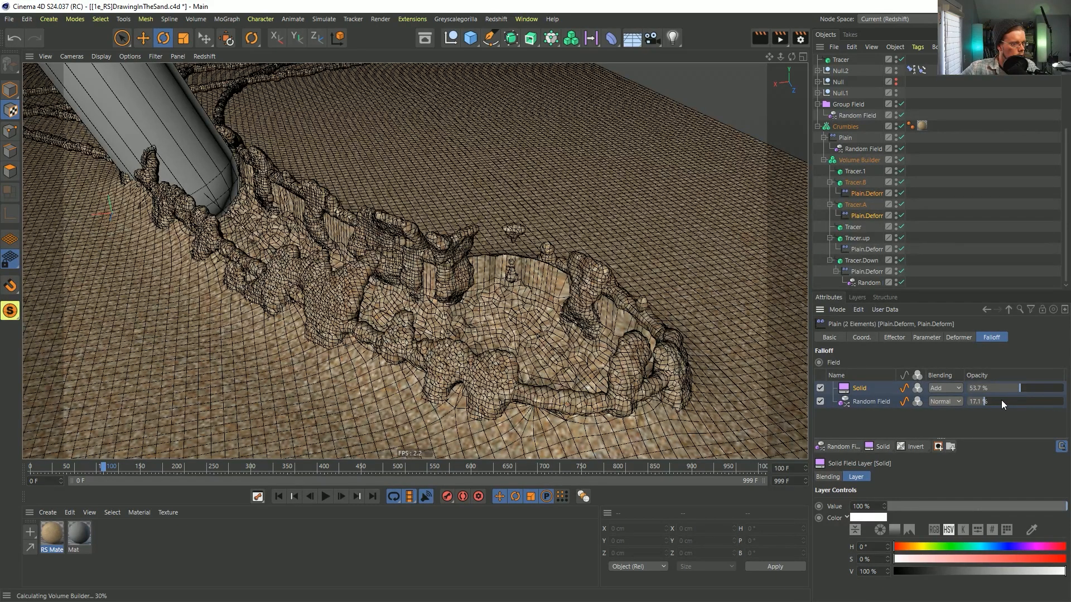
{"action": "left_click_drag", "start_coordinate": [639, 364], "coordinate": [647, 341], "text": "alt"}
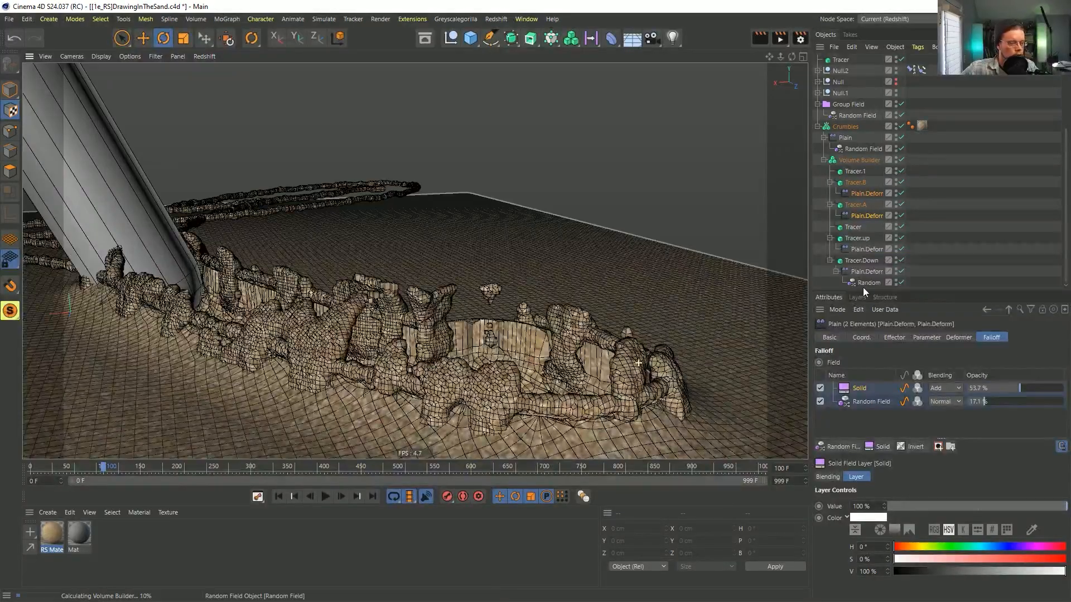
Set the Y position offset of both selected Plain deformers to 3 cm.
{"action": "left_click", "coordinate": [895, 338]}
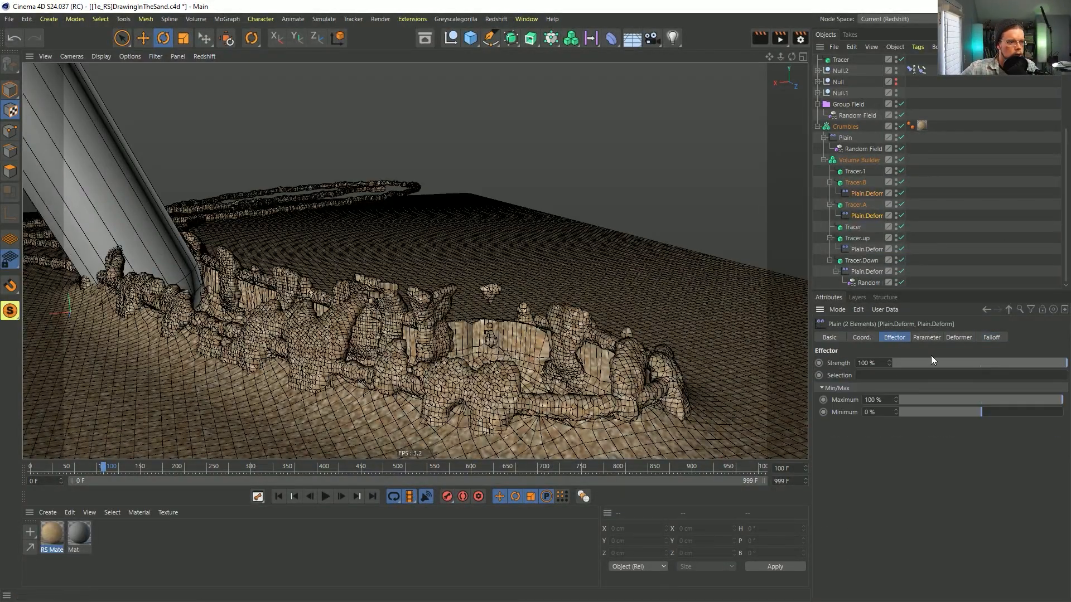
{"action": "left_click", "coordinate": [922, 338]}
{"action": "left_click", "coordinate": [870, 409]}
{"action": "type", "text": "2"}
{"action": "key", "text": "Return"}
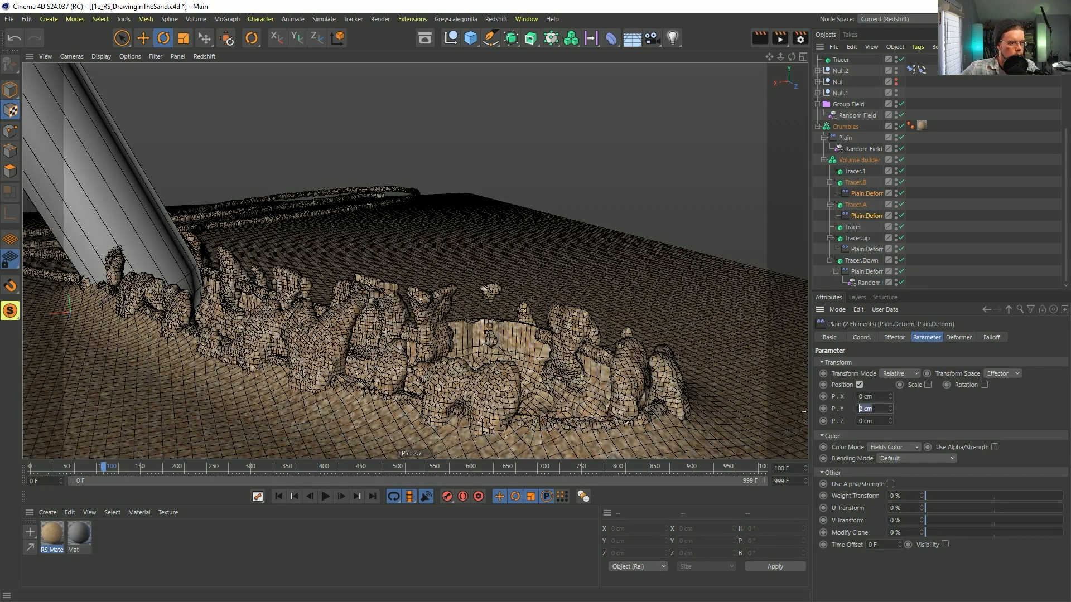
{"action": "left_click_drag", "start_coordinate": [840, 411], "coordinate": [950, 410]}
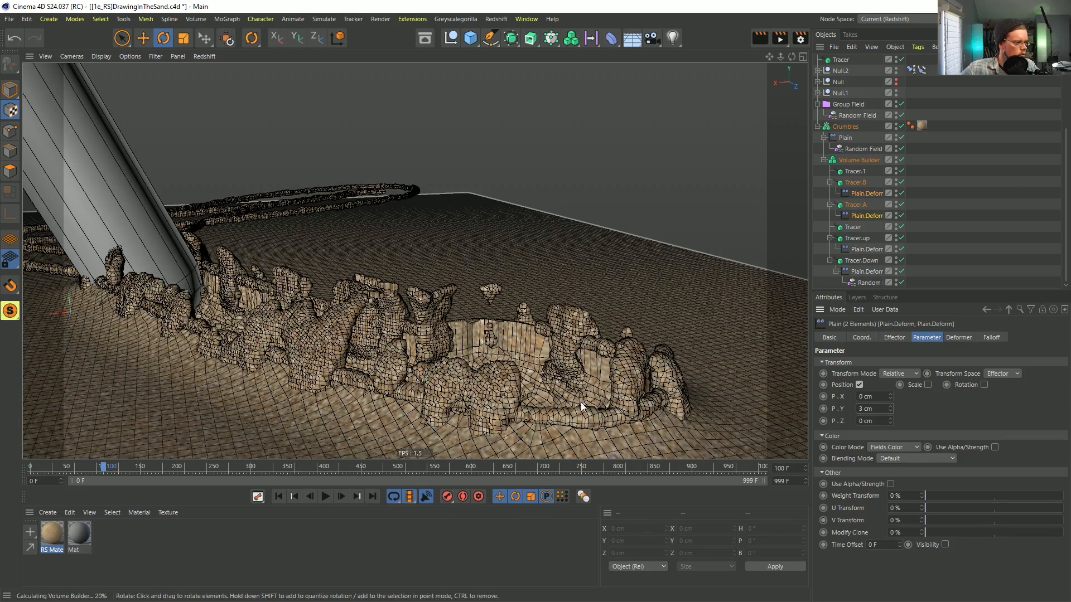
{"action": "left_click_drag", "start_coordinate": [555, 367], "coordinate": [451, 375], "text": "alt"}
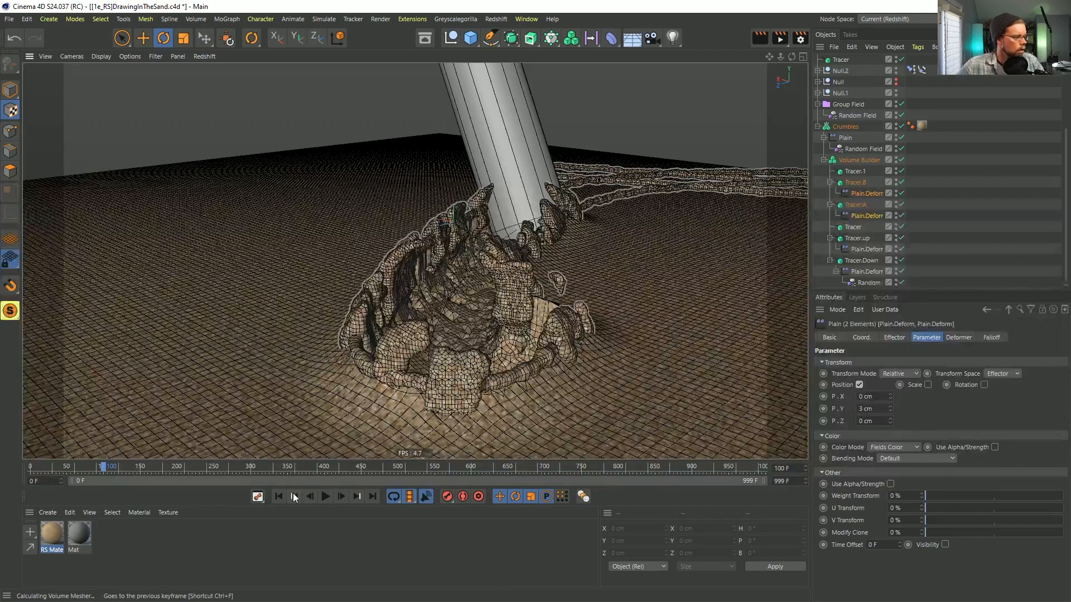
Replay the simulation from frame 0 to frame 106 with the Volume Builder disabled, and re-enable it.
{"action": "left_click", "coordinate": [277, 497]}
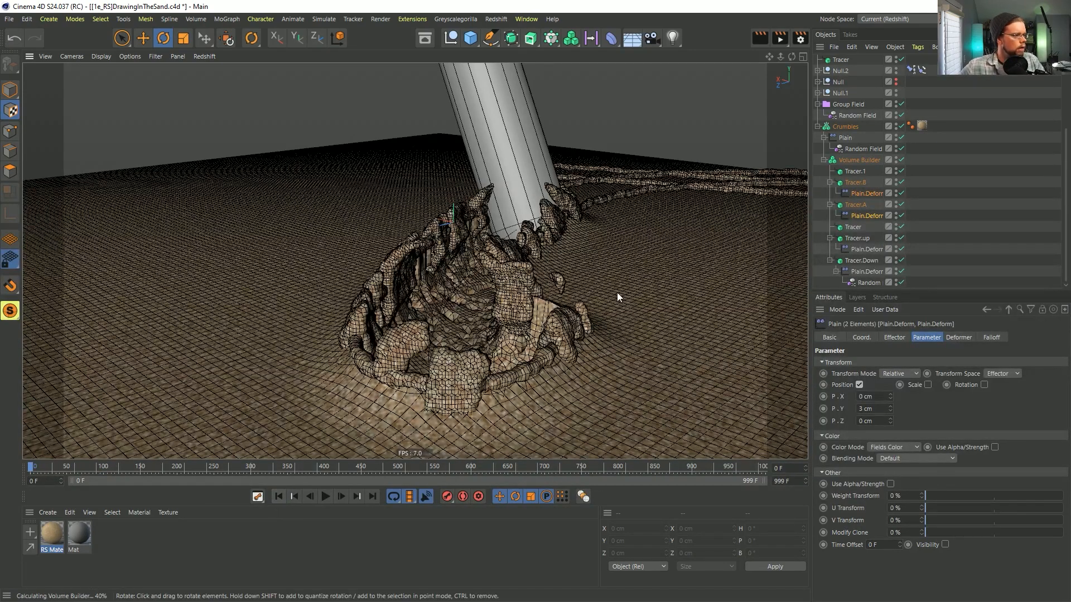
{"action": "left_click_drag", "start_coordinate": [610, 237], "coordinate": [554, 278], "text": "alt"}
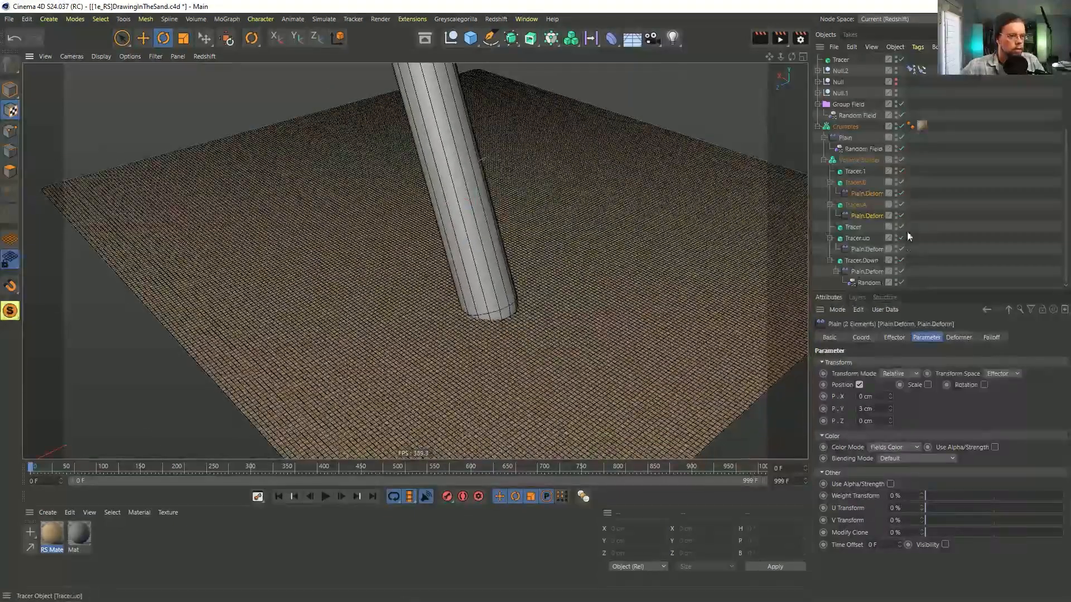
{"action": "left_click", "coordinate": [824, 161]}
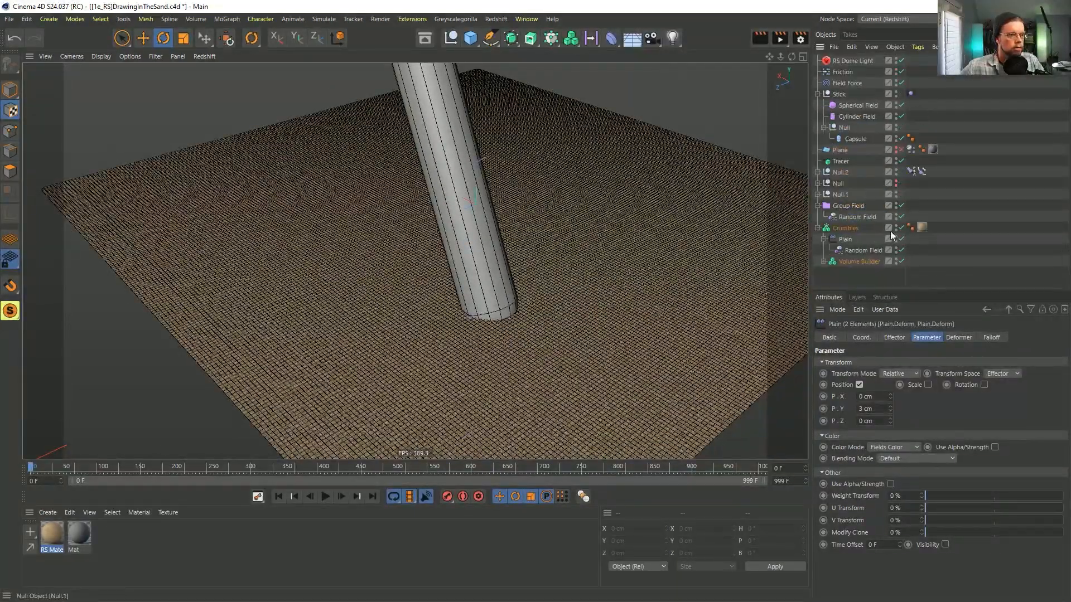
{"action": "left_click", "coordinate": [901, 262]}
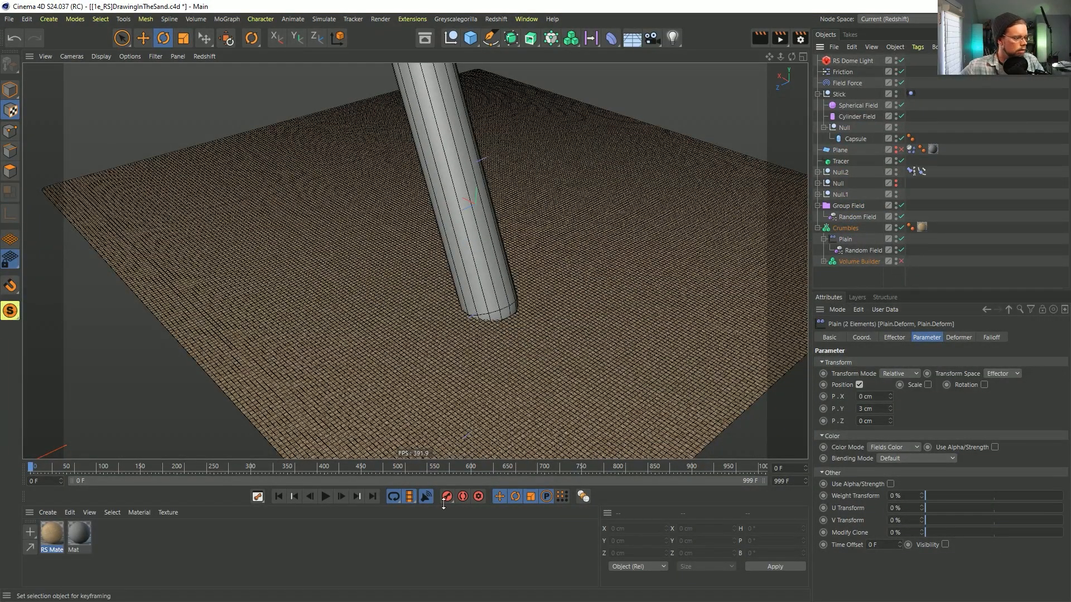
{"action": "left_click", "coordinate": [327, 496]}
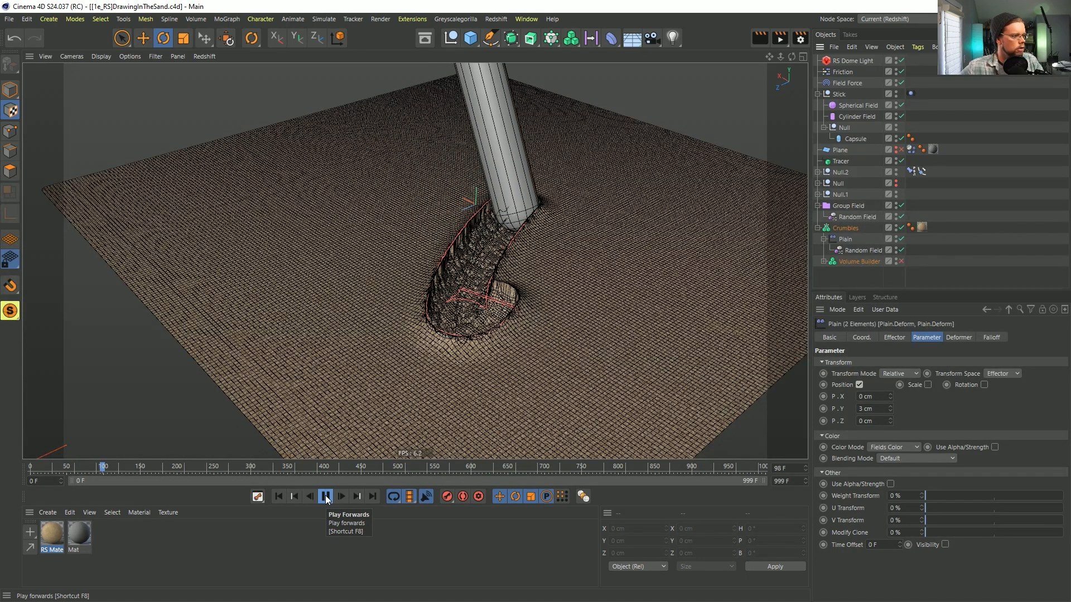
{"action": "left_click", "coordinate": [327, 496]}
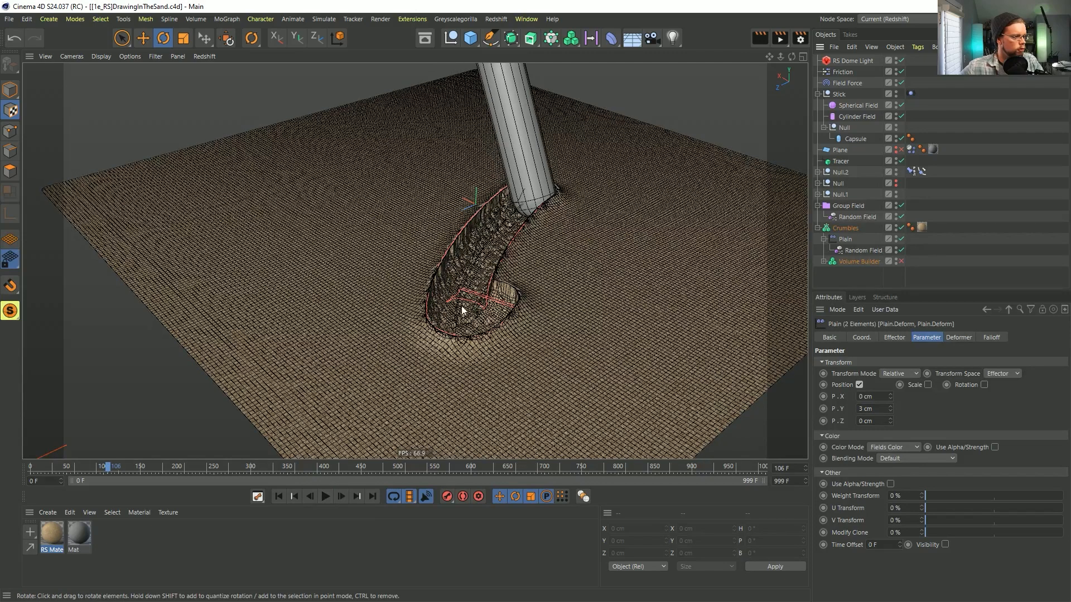
{"action": "left_click", "coordinate": [902, 262]}
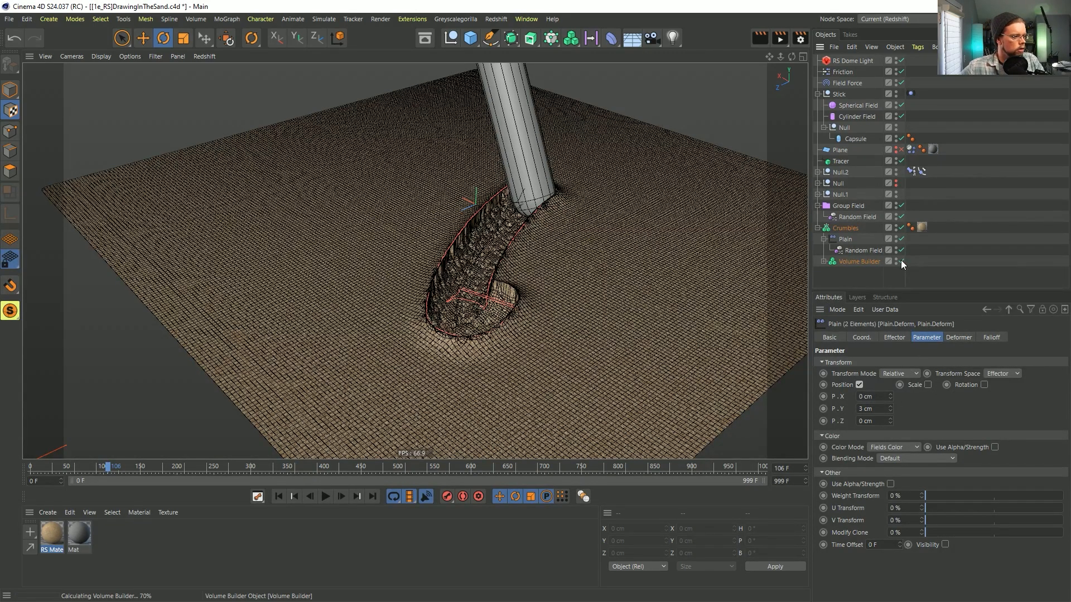
{"action": "left_click_drag", "start_coordinate": [523, 254], "coordinate": [438, 286], "text": "alt"}
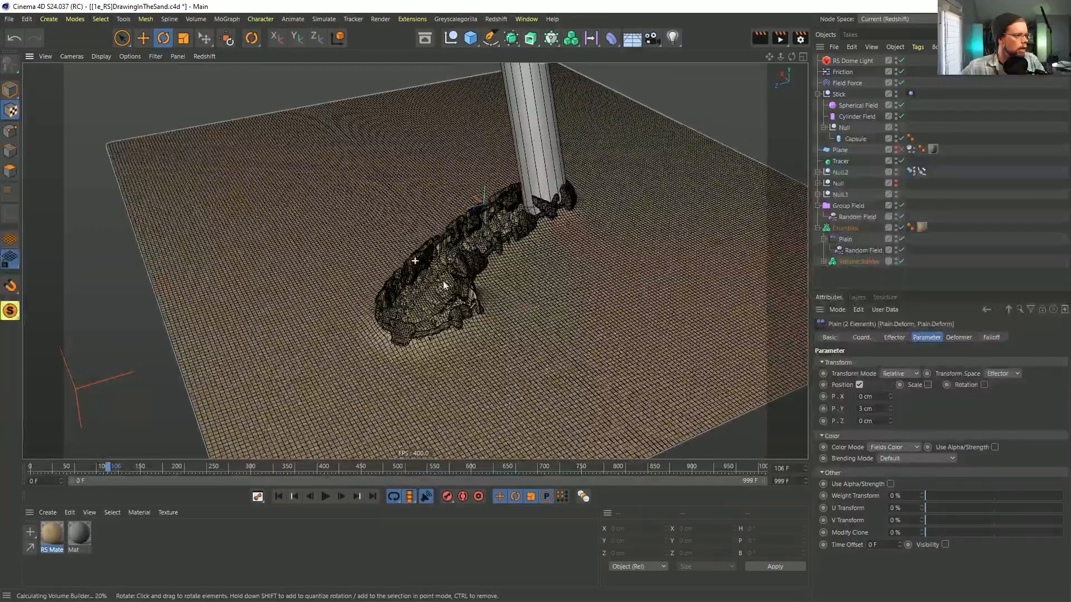
{"action": "scroll", "coordinate": [515, 261], "scroll_direction": "up", "scroll_amount": 3}
Open the Redshift RenderView, move it over the viewport, and start an interactive render of the ditch.
{"action": "left_click", "coordinate": [495, 19]}
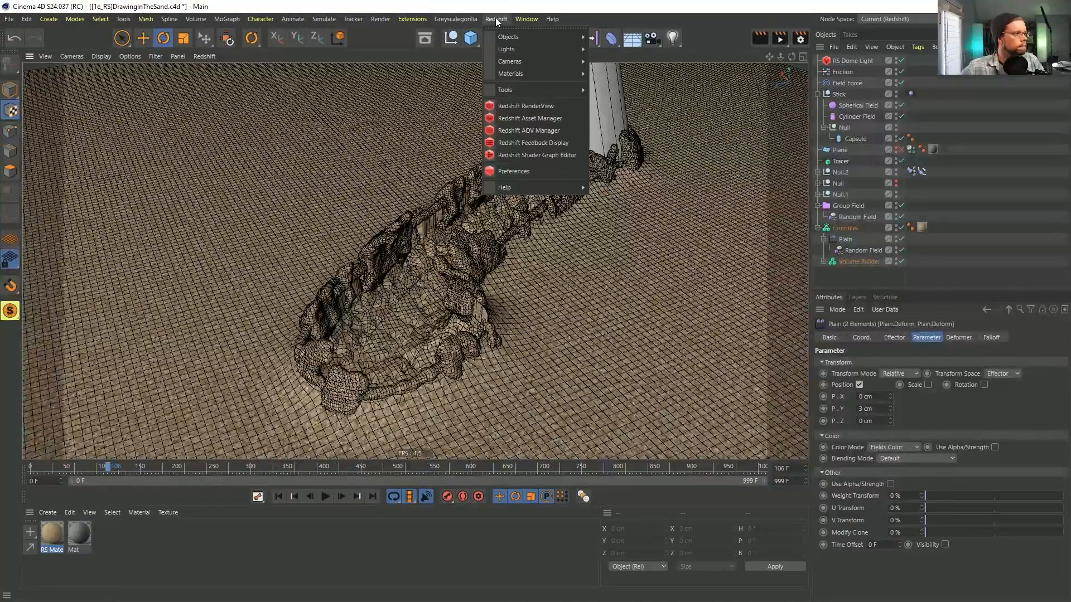
{"action": "left_click", "coordinate": [694, 31]}
{"action": "left_click_drag", "start_coordinate": [607, 201], "coordinate": [501, 194], "text": "alt"}
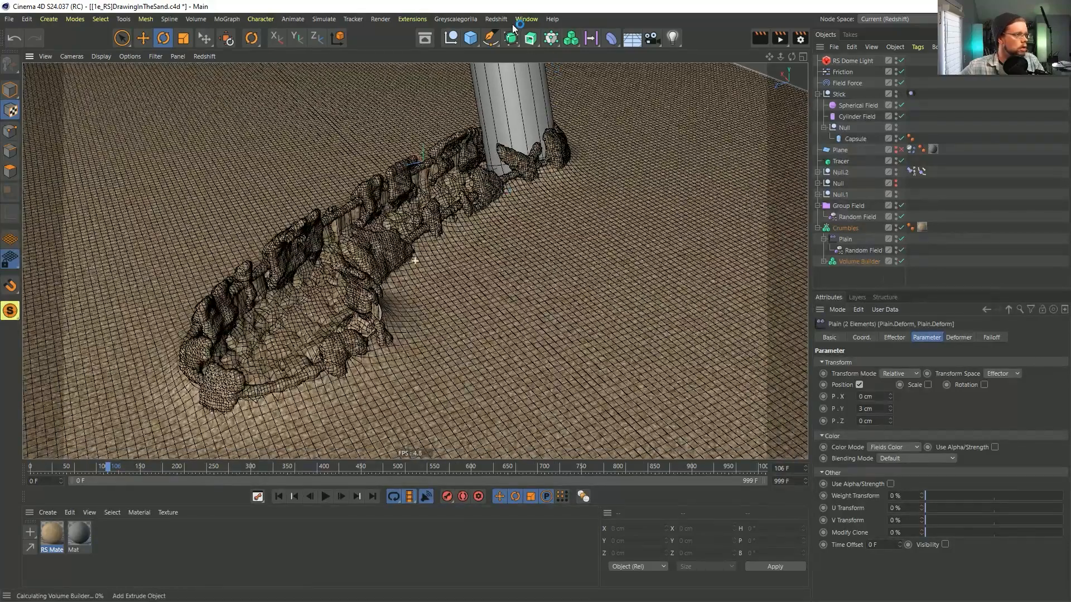
{"action": "left_click", "coordinate": [496, 19]}
{"action": "left_click", "coordinate": [551, 107]}
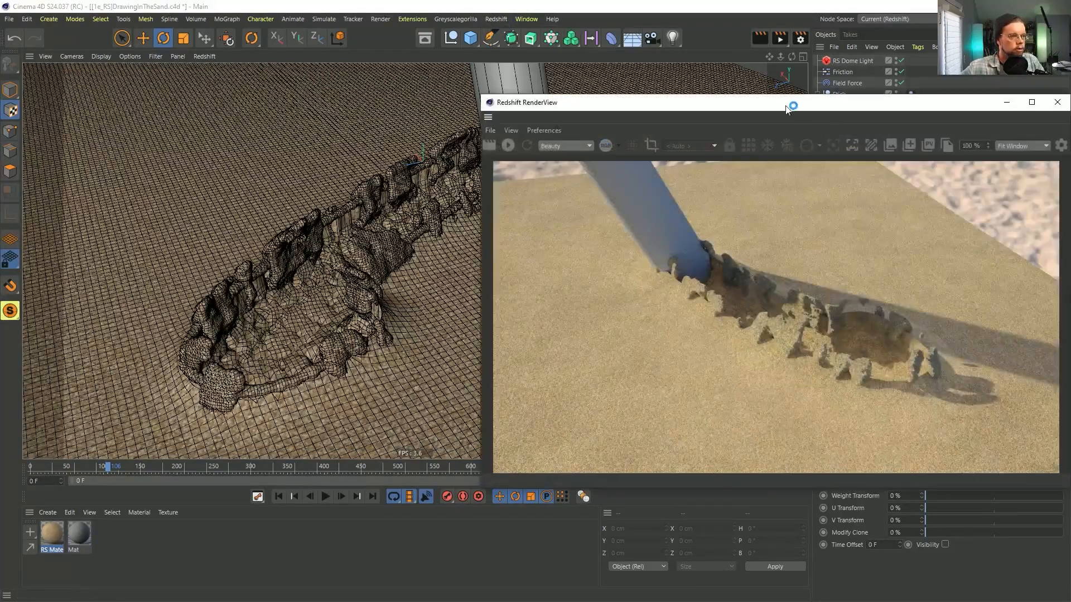
{"action": "left_click_drag", "start_coordinate": [771, 103], "coordinate": [366, 57]}
{"action": "left_click", "coordinate": [108, 102]}
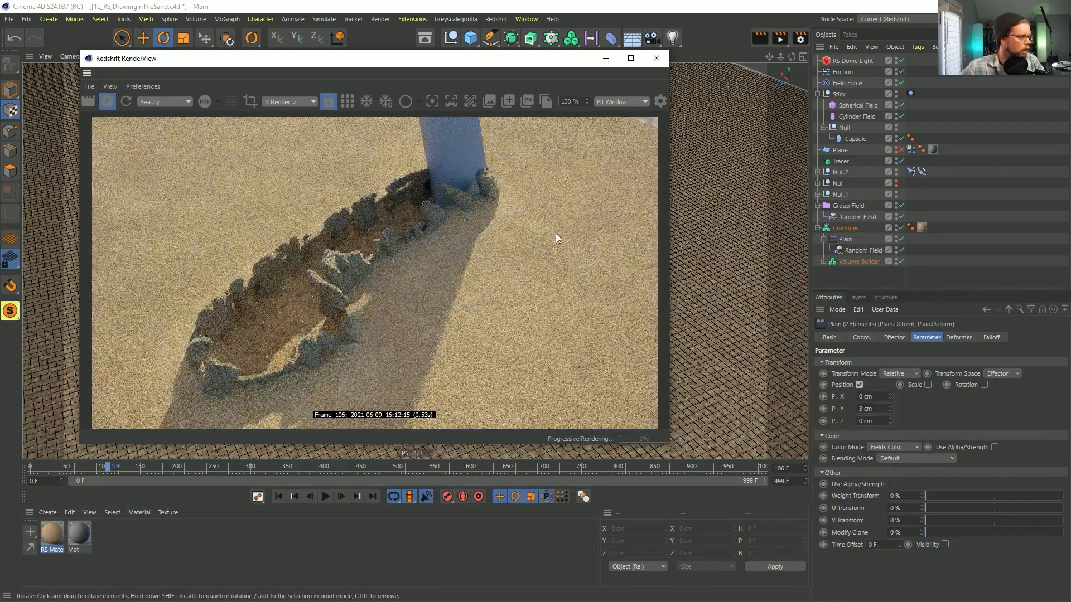
Move the Redshift RenderView aside so the upper part of the ditch is uncovered in the viewport.
{"action": "left_click", "coordinate": [842, 62]}
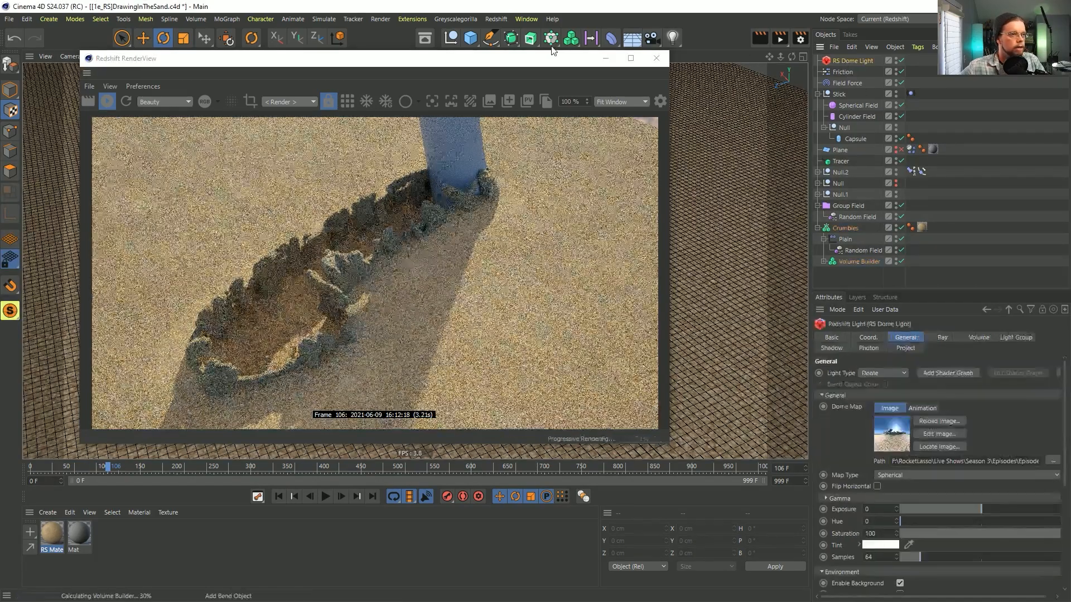
{"action": "left_click_drag", "start_coordinate": [500, 60], "coordinate": [747, 239]}
{"action": "left_click", "coordinate": [497, 280]}
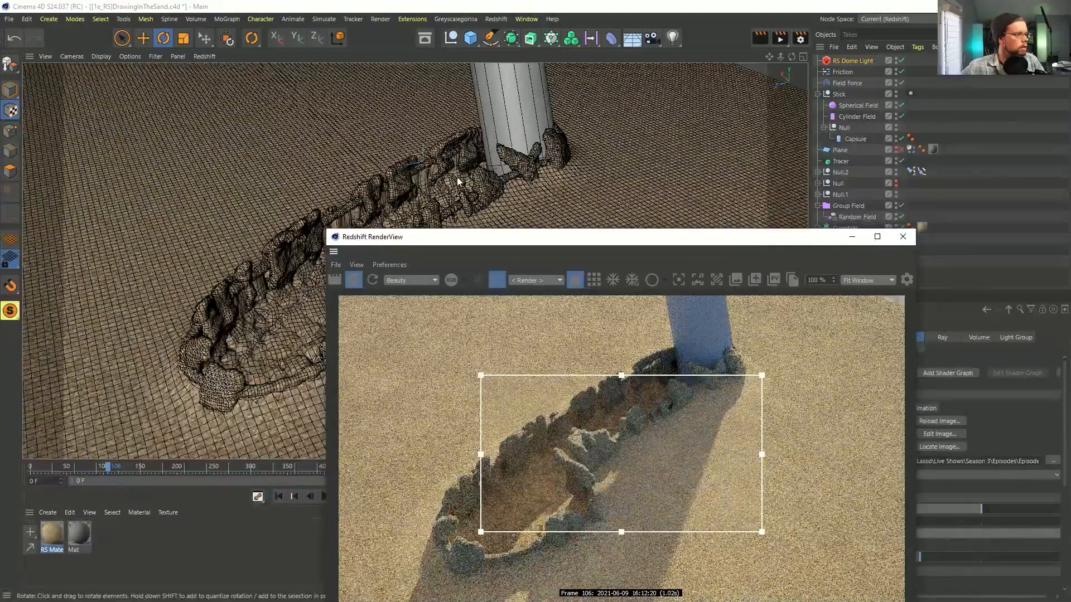
{"action": "left_click", "coordinate": [497, 280]}
Rotate the RS Dome Light to a heading of about -57.8° to relight the ditch, and close the RenderView.
{"action": "left_click", "coordinate": [839, 62]}
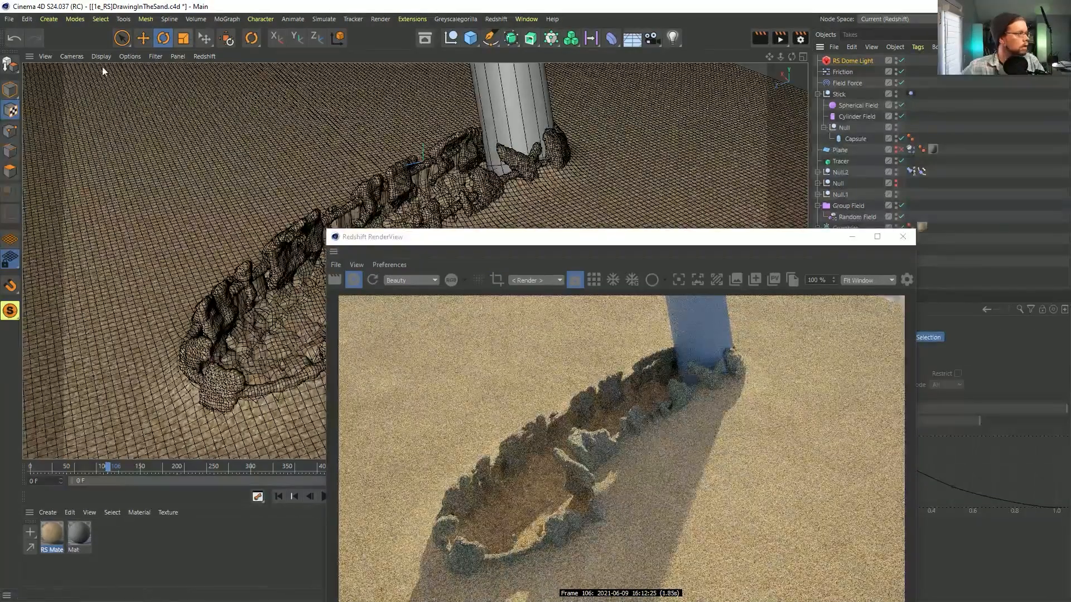
{"action": "left_click", "coordinate": [11, 90]}
{"action": "left_click_drag", "start_coordinate": [426, 184], "coordinate": [346, 137]}
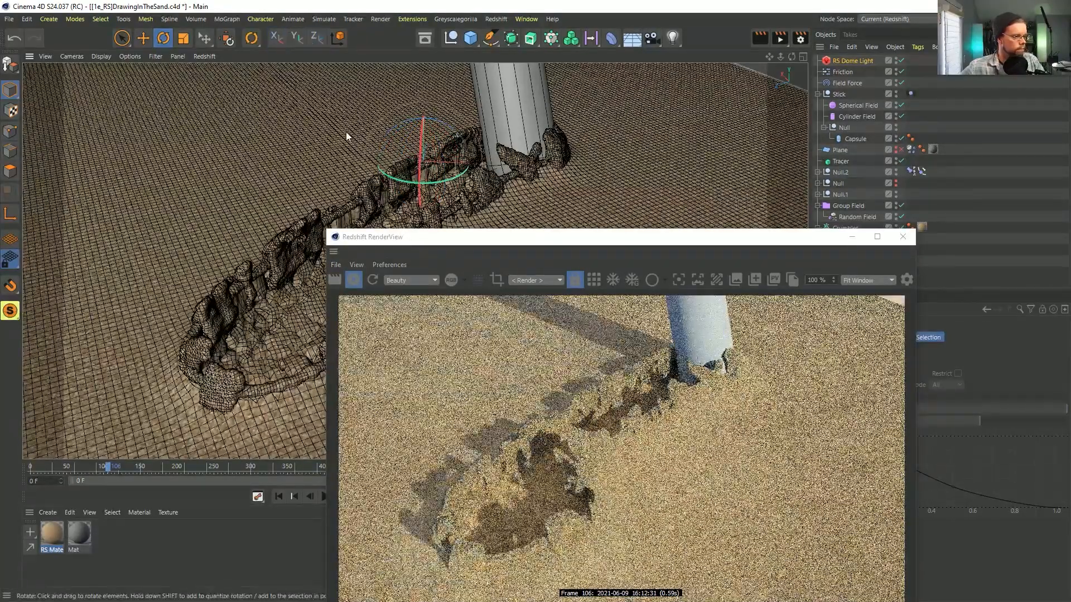
{"action": "left_click_drag", "start_coordinate": [440, 182], "coordinate": [549, 172]}
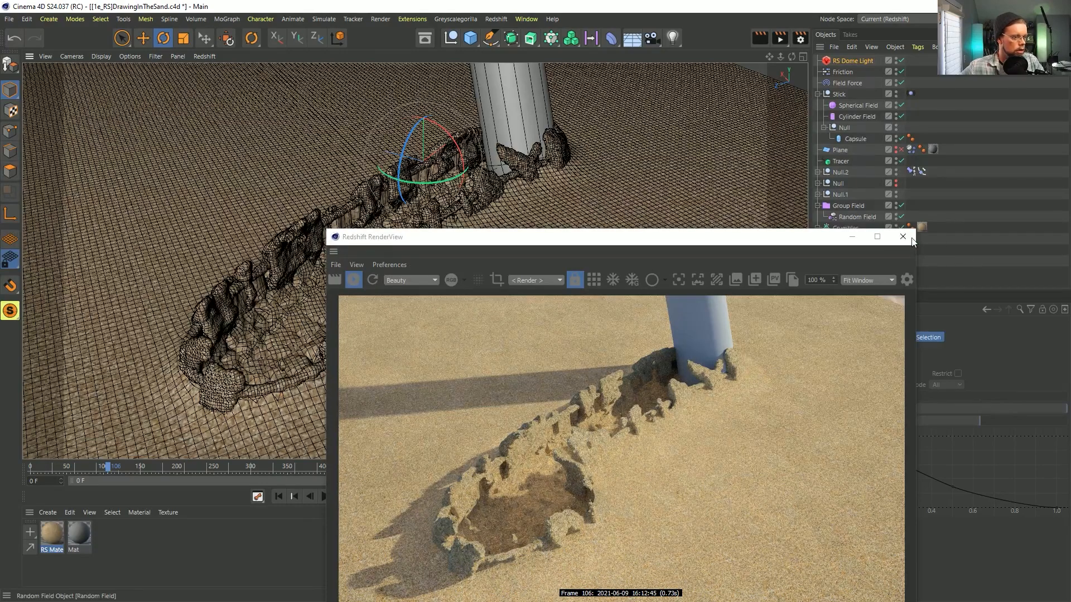
{"action": "left_click_drag", "start_coordinate": [511, 236], "coordinate": [455, 196]}
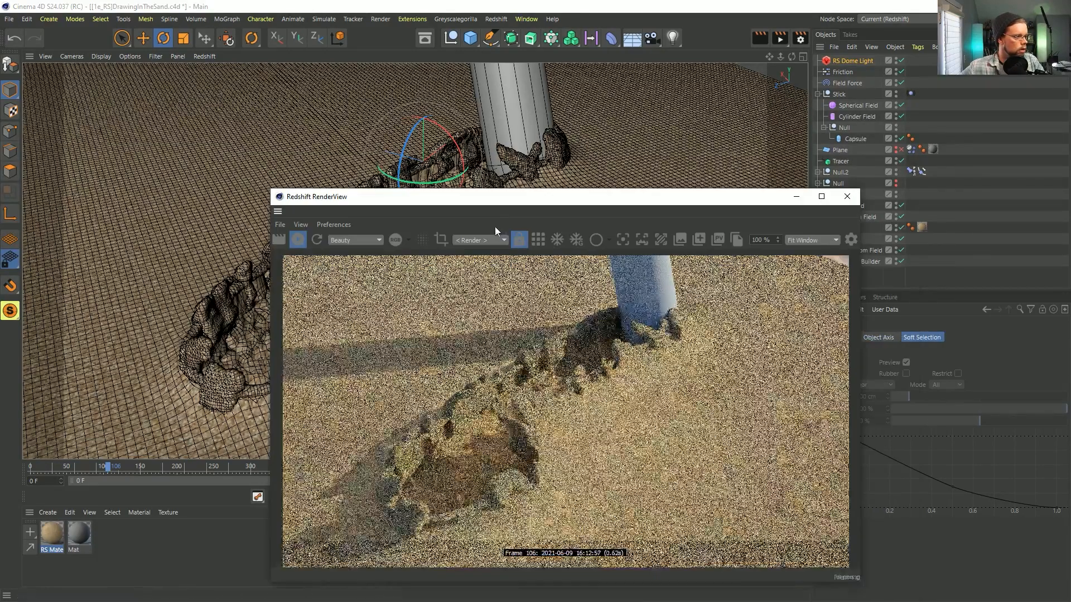
{"action": "left_click", "coordinate": [847, 196]}
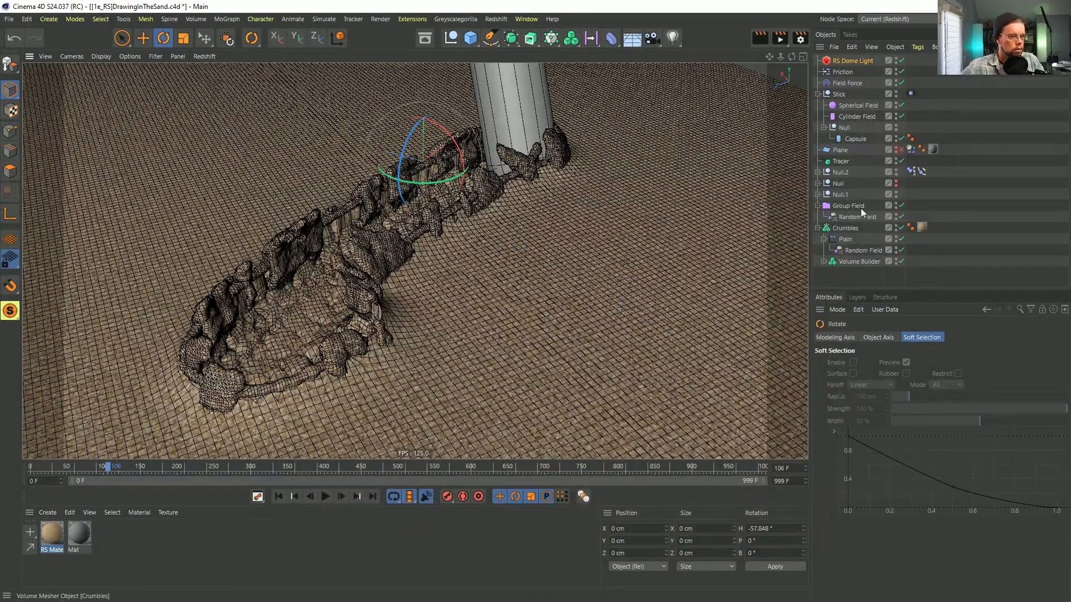
Set the Y position offset of Tracer.B's and Tracer.A's Plain deformers to 2.5 cm.
{"action": "left_click", "coordinate": [824, 261]}
{"action": "scroll", "coordinate": [857, 229], "scroll_direction": "down", "scroll_amount": 2}
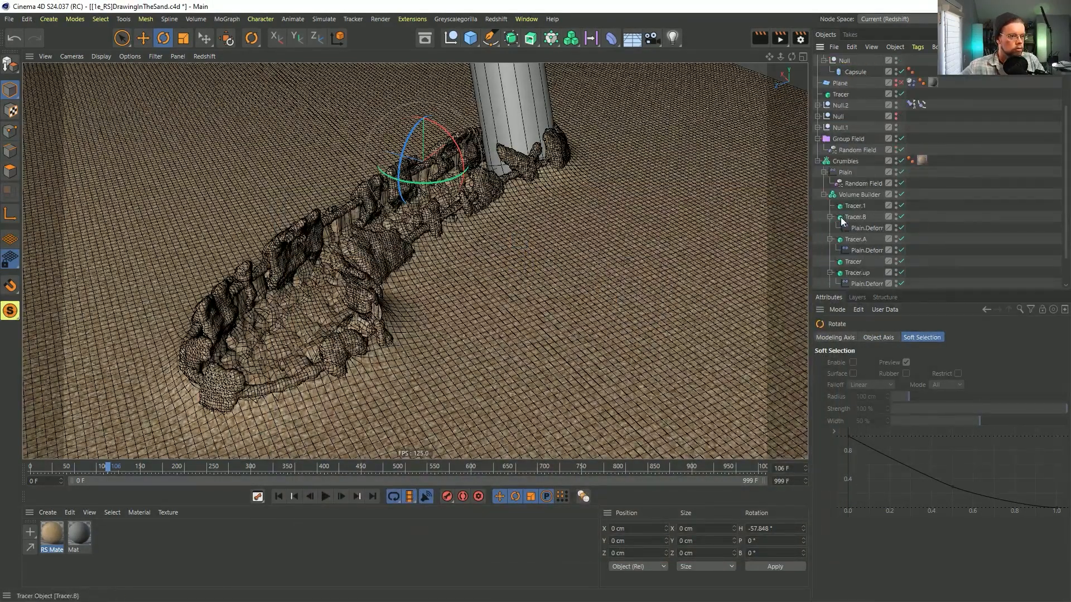
{"action": "left_click", "coordinate": [866, 230]}
{"action": "left_click", "coordinate": [867, 251], "text": "ctrl"}
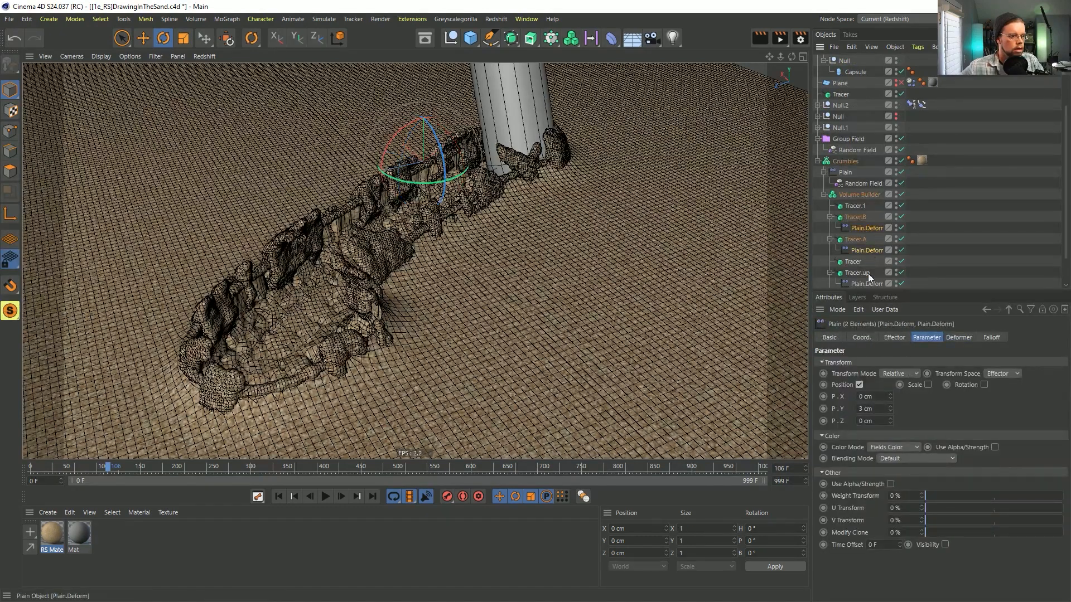
{"action": "double_click", "coordinate": [865, 409]}
{"action": "type", "text": "2.5"}
{"action": "key", "text": "Return"}
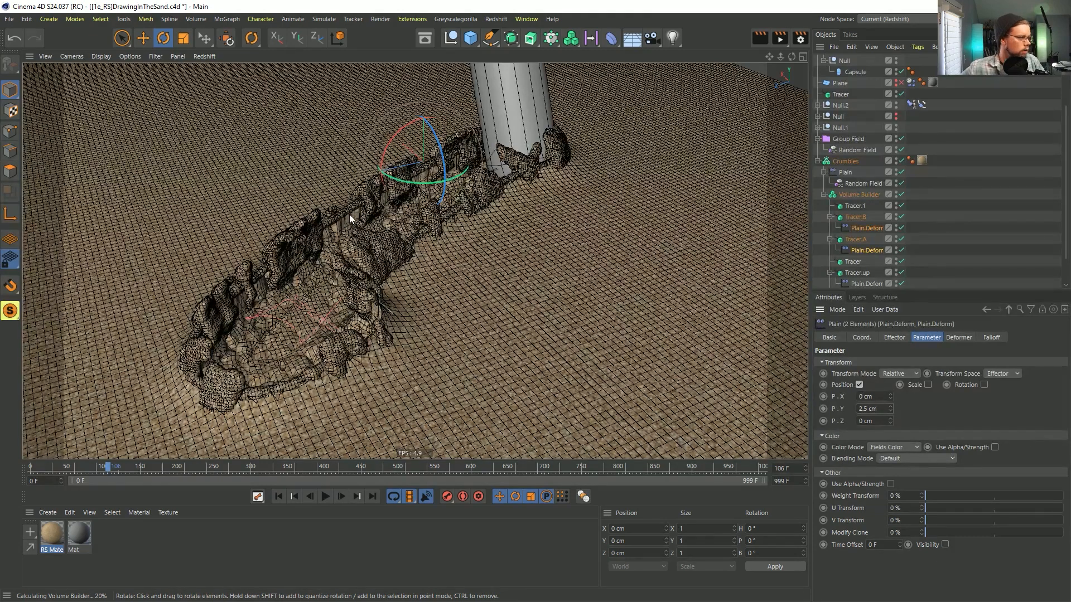
Set the radius of the subtracting Tracer.1 in the Volume Builder to 5.5 cm.
{"action": "left_click", "coordinate": [859, 194]}
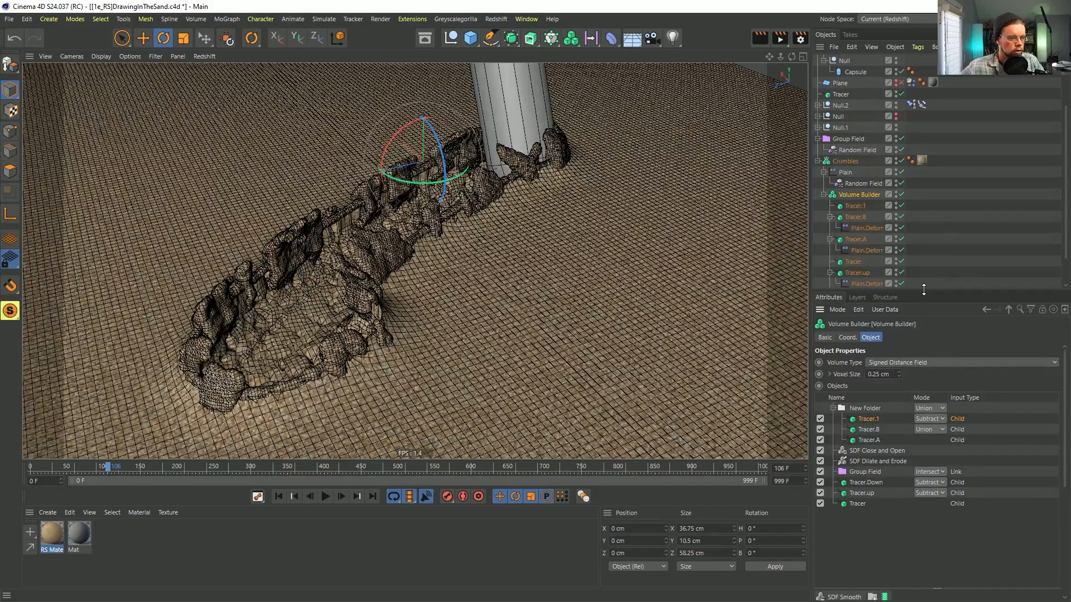
{"action": "left_click_drag", "start_coordinate": [924, 282], "coordinate": [924, 169]}
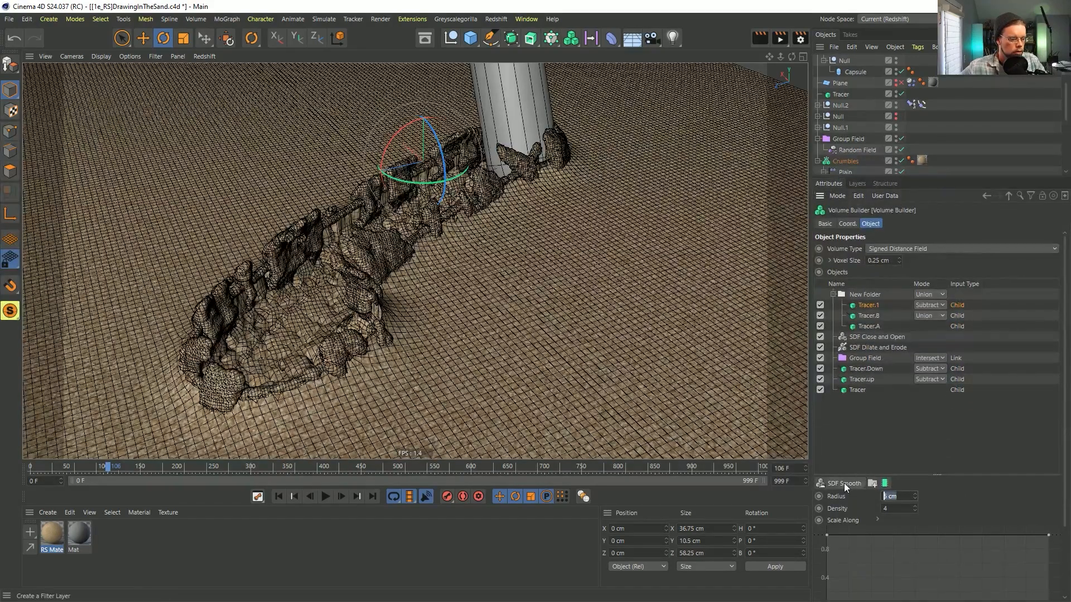
{"action": "type", "text": ".5"}
{"action": "key", "text": "Return"}
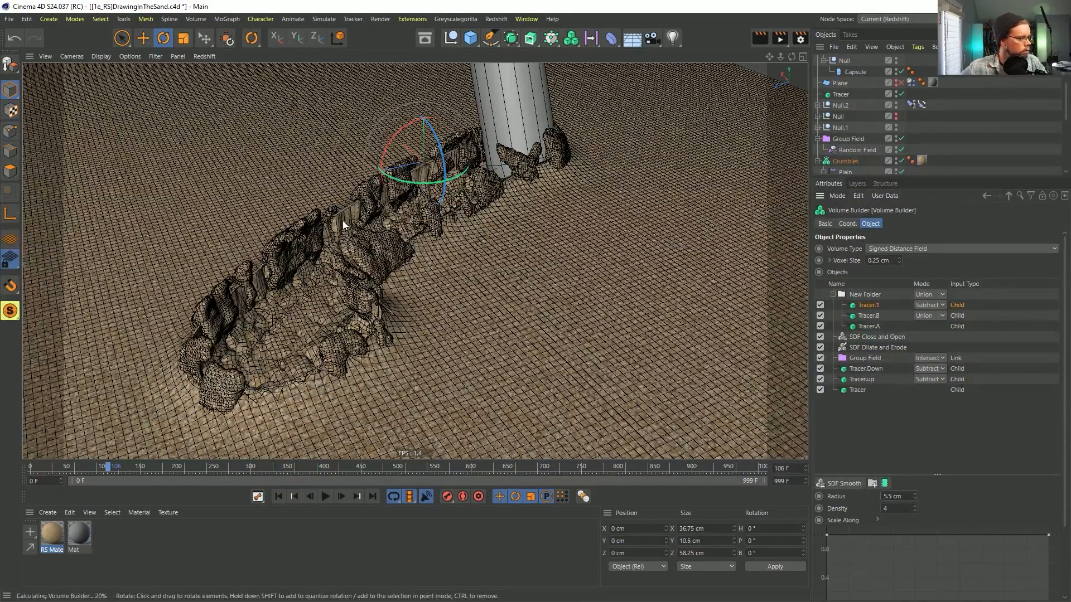
Try radii of 5.2 cm, 5.3 cm and 5.25 cm for the subtracting Tracer.1.
{"action": "left_click_drag", "start_coordinate": [901, 498], "coordinate": [890, 511]}
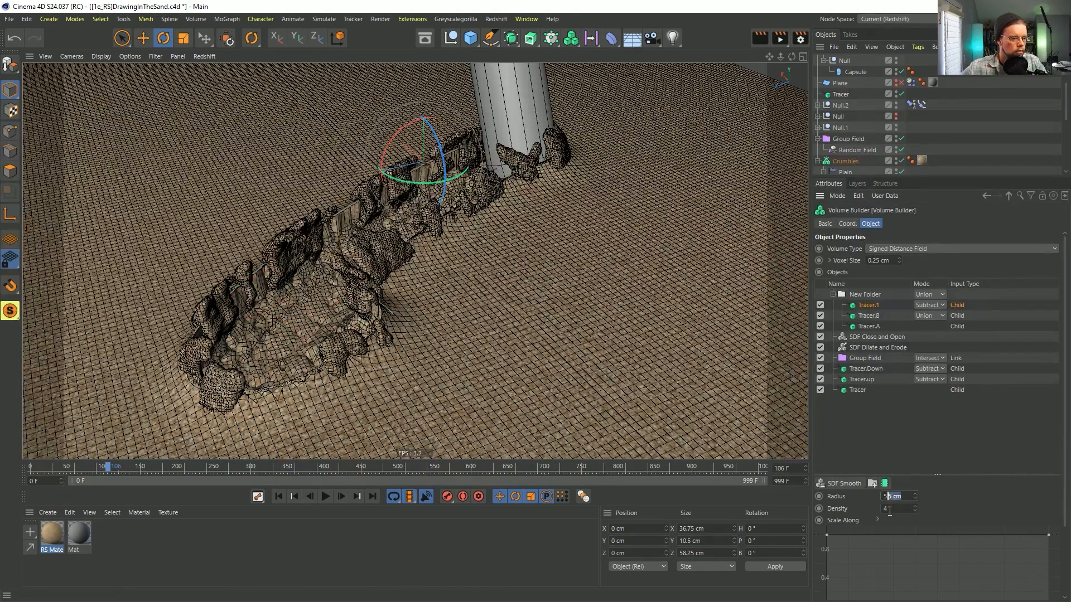
{"action": "type", "text": "2"}
{"action": "key", "text": "Return"}
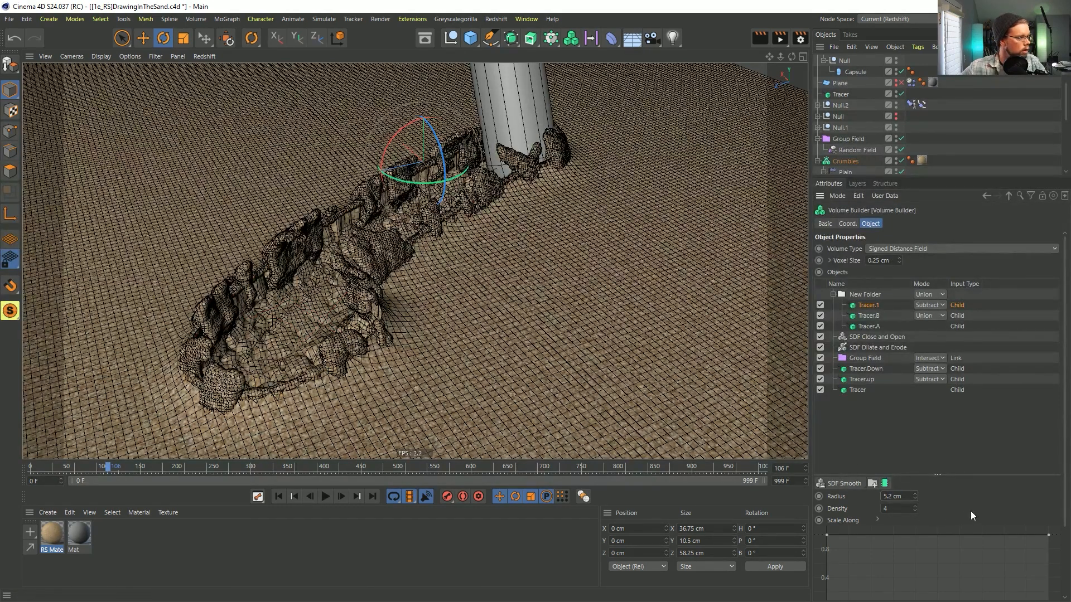
{"action": "type", "text": "3"}
{"action": "key", "text": "Return"}
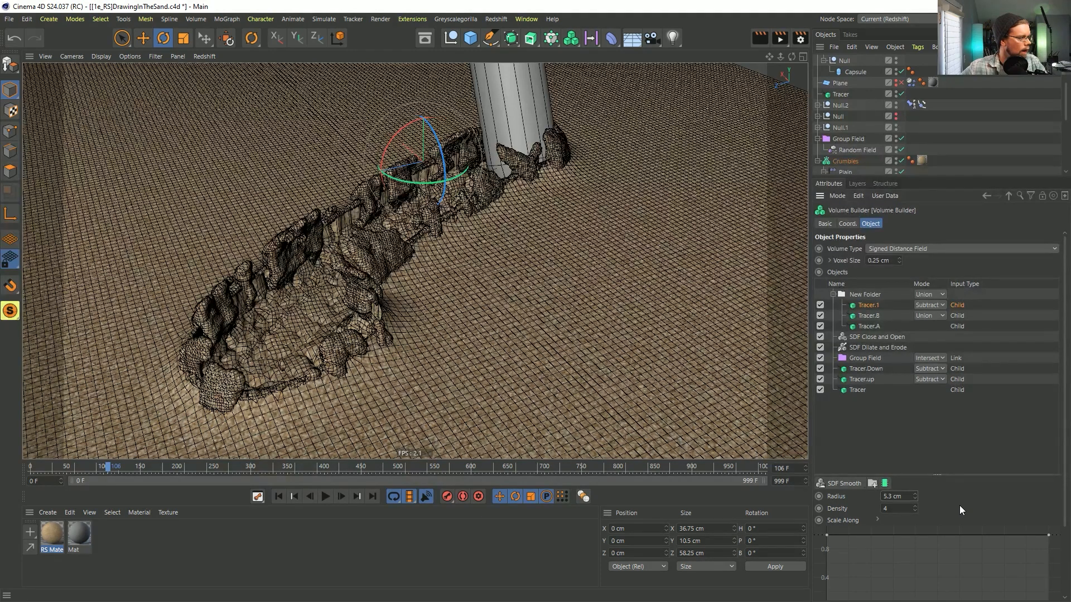
{"action": "left_click_drag", "start_coordinate": [909, 501], "coordinate": [891, 506]}
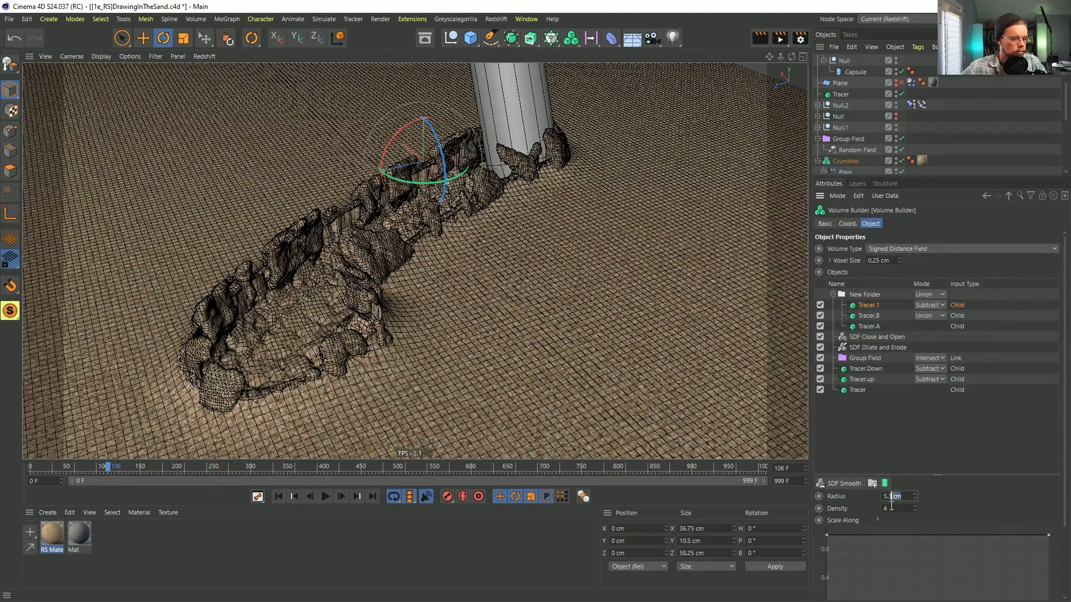
{"action": "type", "text": "25"}
{"action": "key", "text": "Return"}
Set the subtracting Tracer.1's radius to 5.35 cm.
{"action": "left_click_drag", "start_coordinate": [908, 497], "coordinate": [890, 506]}
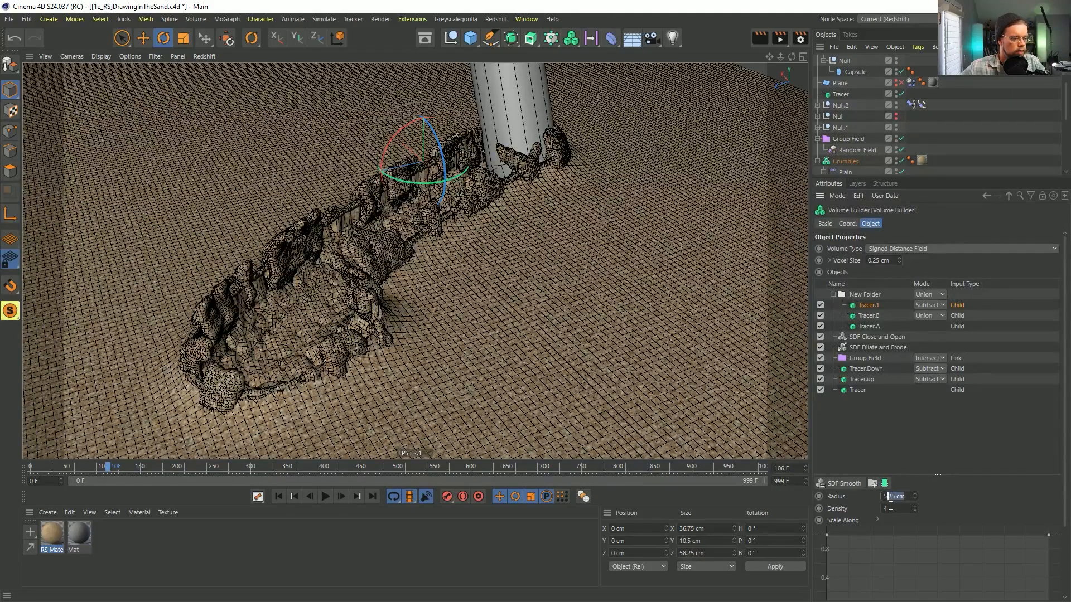
{"action": "type", "text": "35"}
{"action": "key", "text": "Return"}
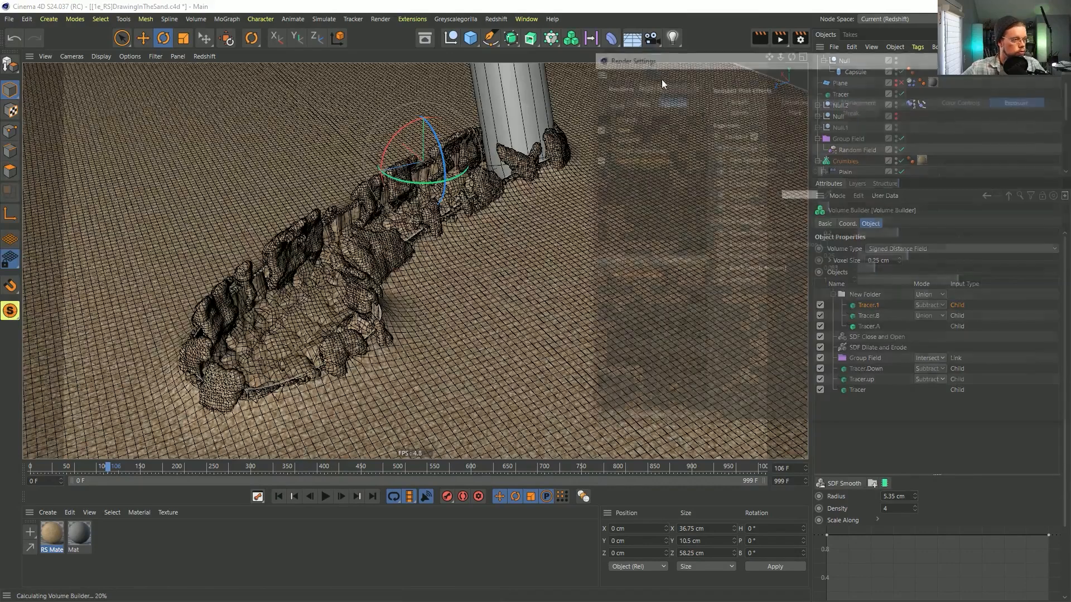
Set the render output size to 1920 x 1080 pixels in the Render Settings.
{"action": "left_click", "coordinate": [619, 119]}
{"action": "left_click_drag", "start_coordinate": [713, 59], "coordinate": [550, 84]}
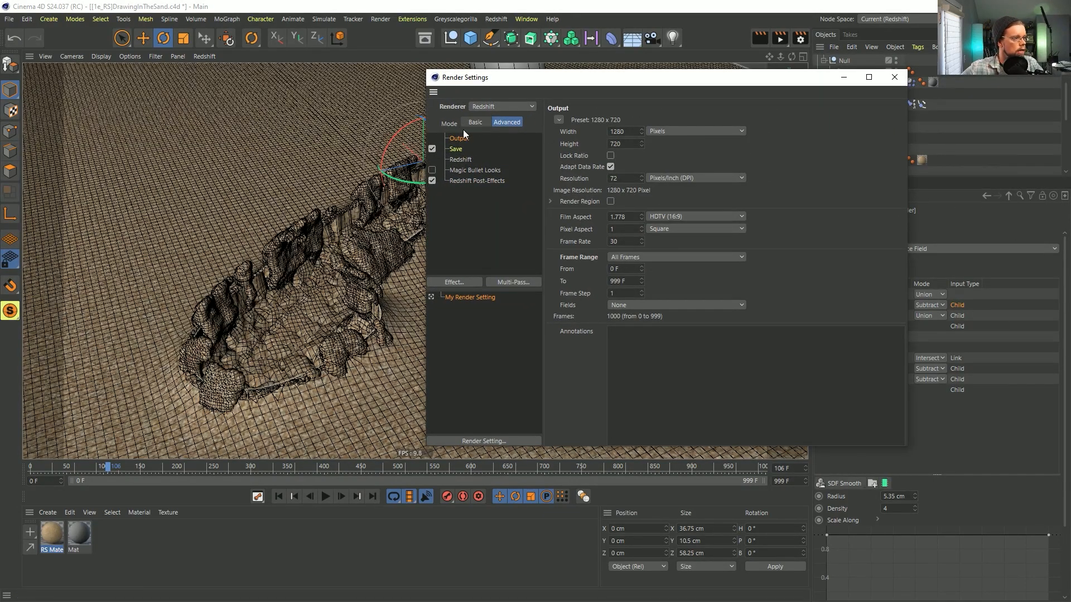
{"action": "double_click", "coordinate": [630, 133]}
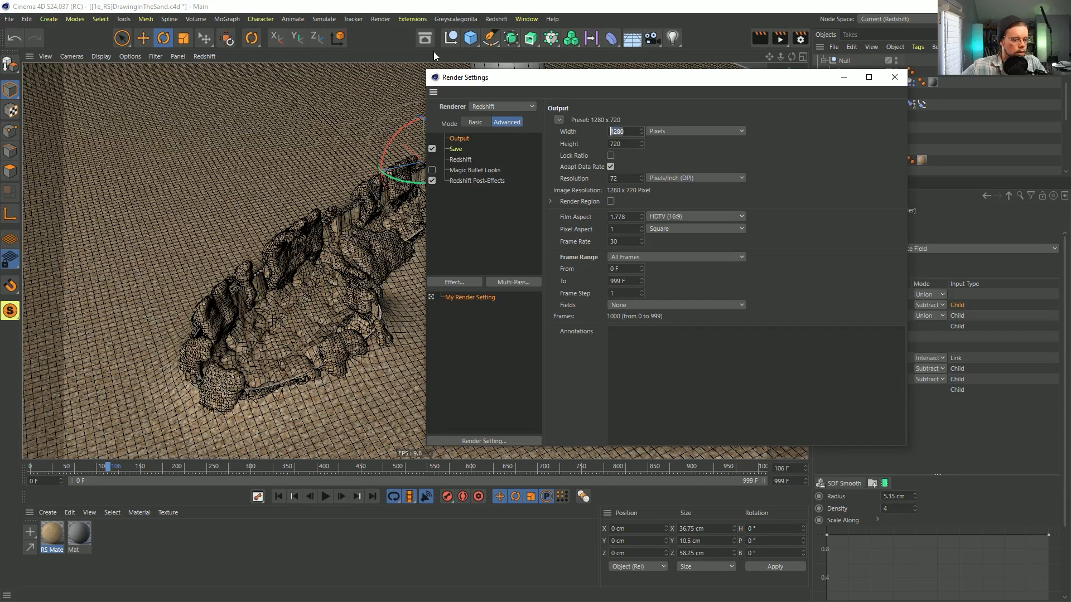
{"action": "type", "text": "19"}
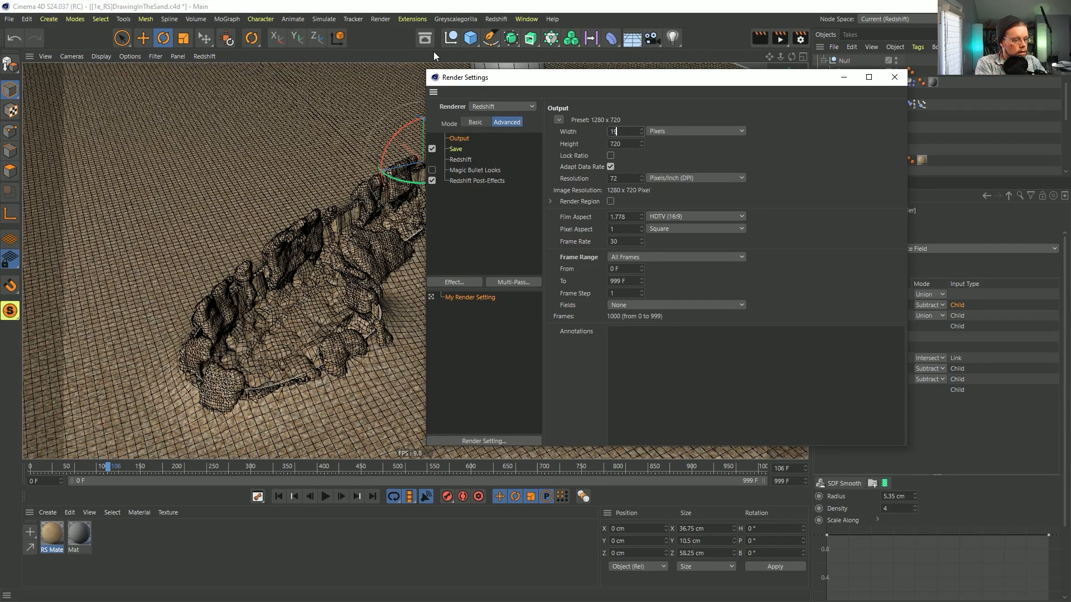
{"action": "type", "text": "20"}
{"action": "key", "text": "Tab"}
{"action": "type", "text": "10"}
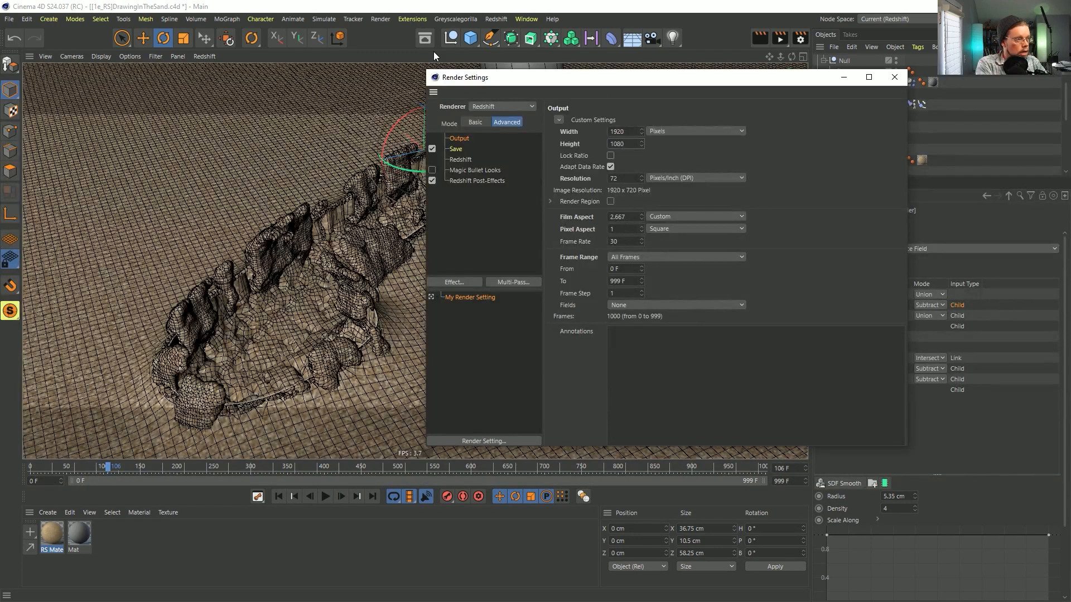
Lock the output's aspect ratio and halve the width to 960 pixels.
{"action": "left_click", "coordinate": [610, 156]}
{"action": "left_click", "coordinate": [627, 132]}
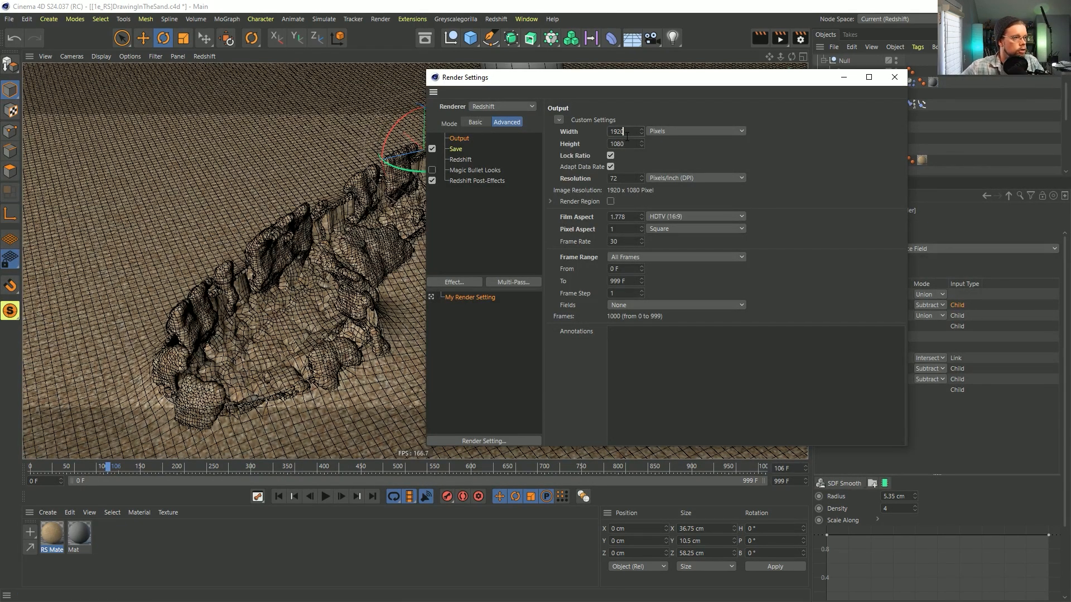
{"action": "type", "text": "/2"}
{"action": "key", "text": "Return"}
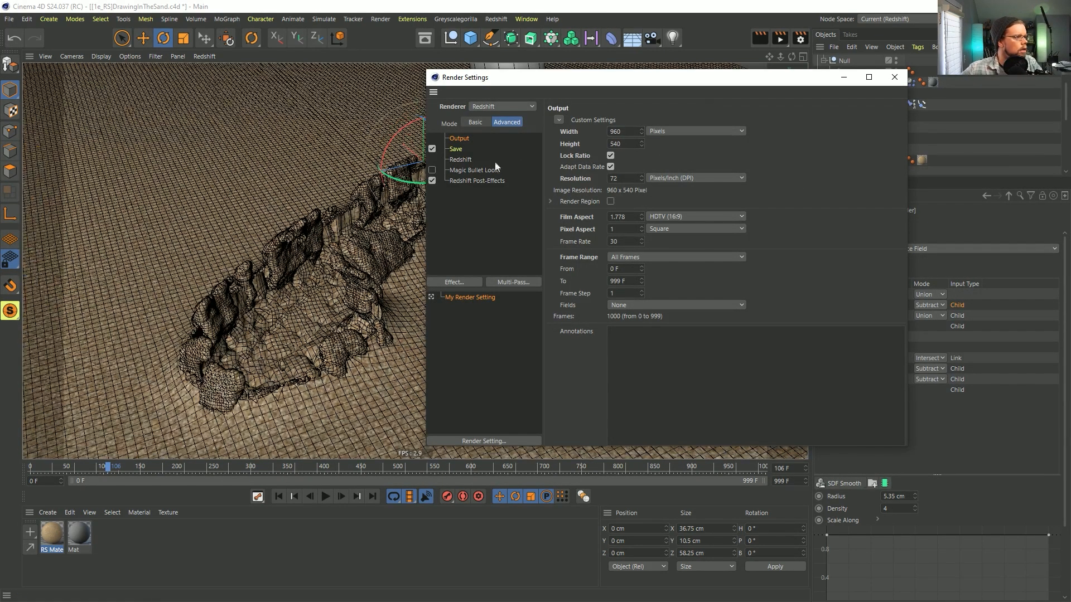
Turn off saving of the multi-pass image and browse for the regular image's save location in Episode 18's Renders folder.
{"action": "left_click", "coordinate": [455, 150]}
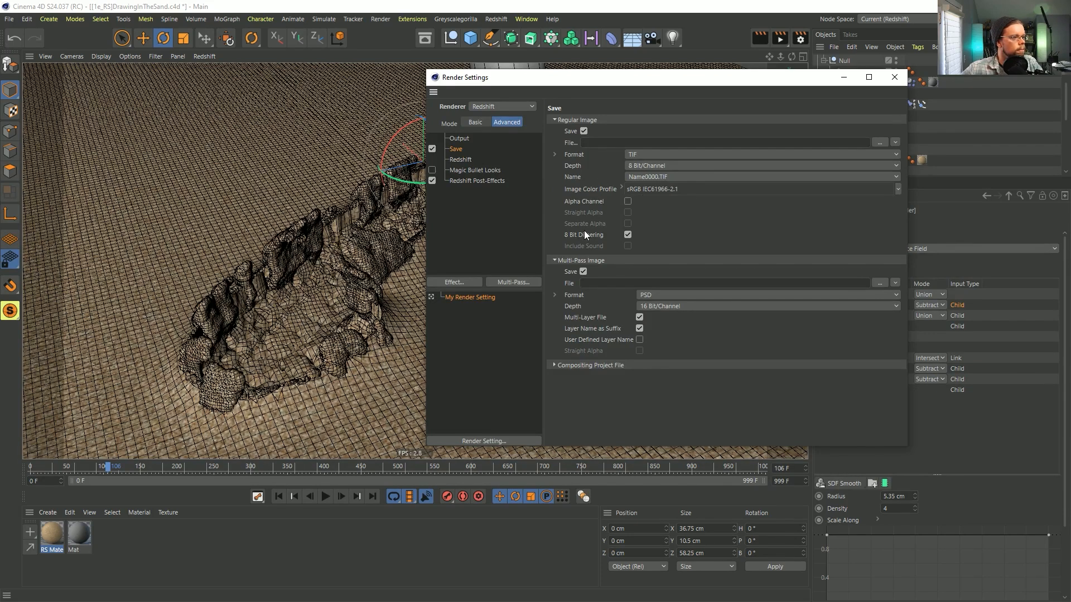
{"action": "left_click", "coordinate": [583, 272]}
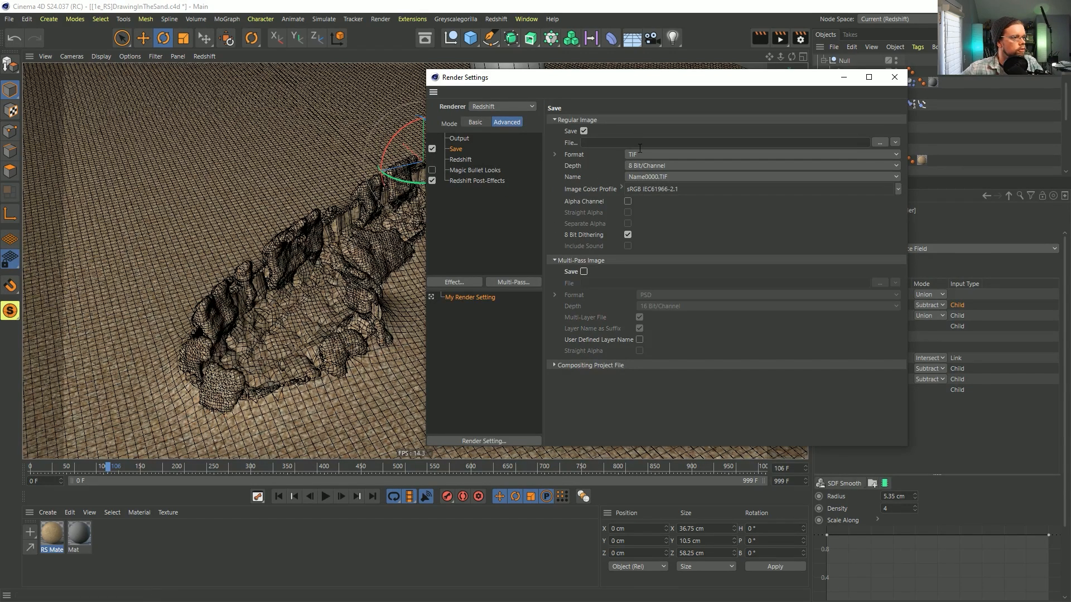
{"action": "left_click", "coordinate": [879, 143]}
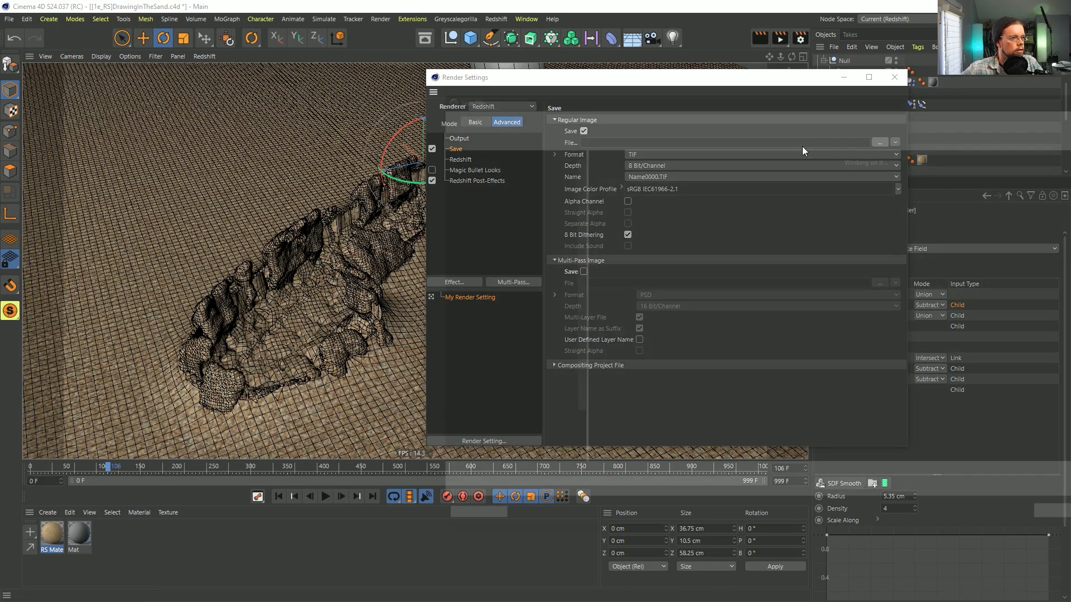
{"action": "left_click_drag", "start_coordinate": [483, 396], "coordinate": [482, 159]}
{"action": "left_click", "coordinate": [433, 172]}
{"action": "double_click", "coordinate": [527, 193]}
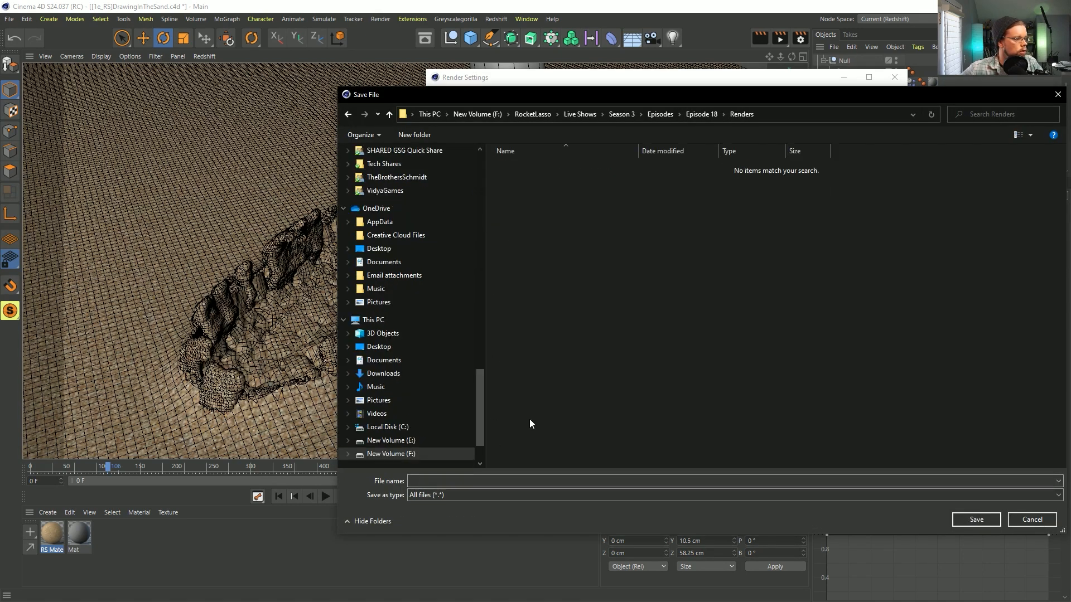
Create a folder named [1e_RS]SandDrawing inside the Renders folder.
{"action": "left_click", "coordinate": [417, 135]}
{"action": "type", "text": "[1"}
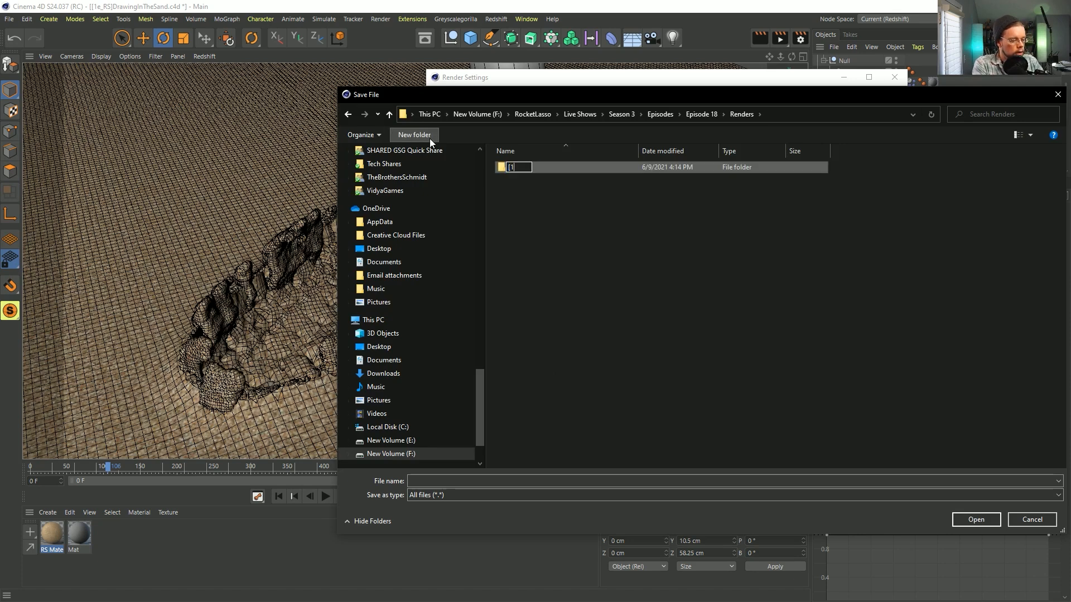
{"action": "type", "text": "e_RS]Sand"}
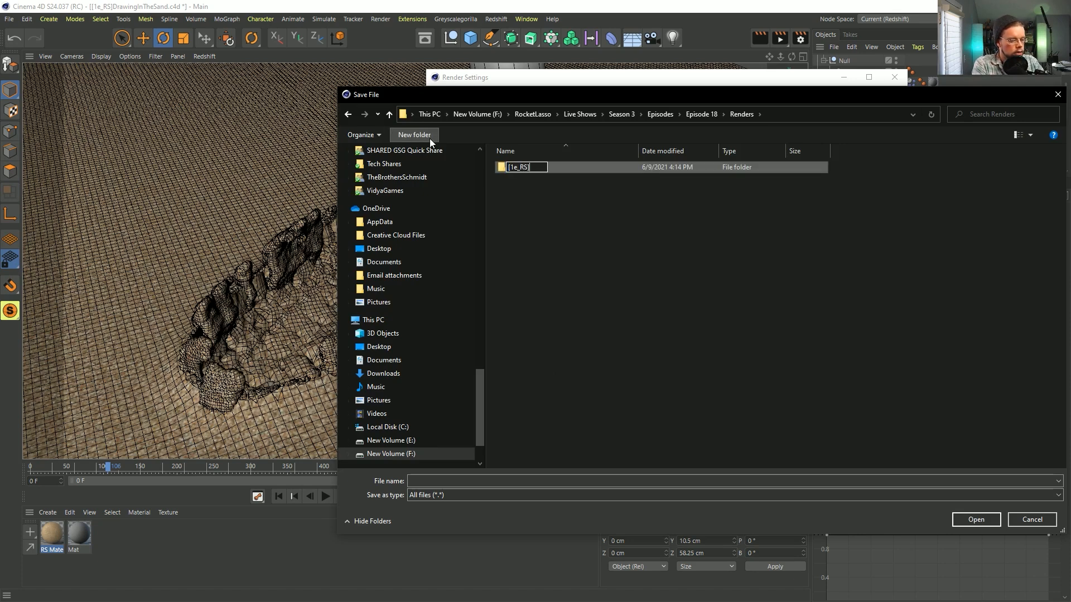
{"action": "type", "text": "Dar"}
{"action": "key", "text": "BackSpace"}
{"action": "key", "text": "BackSpace"}
{"action": "type", "text": "rawing"}
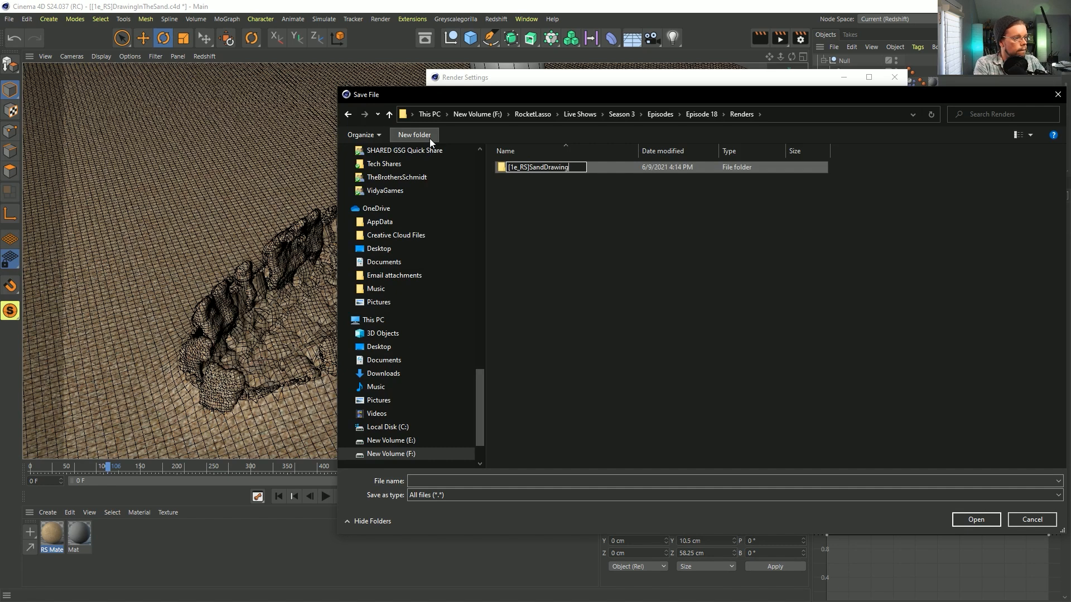
{"action": "key", "text": "Return"}
Save the regular image's output path inside the new folder with the file name [1e_RS]SandDrawing.
{"action": "double_click", "coordinate": [537, 165]}
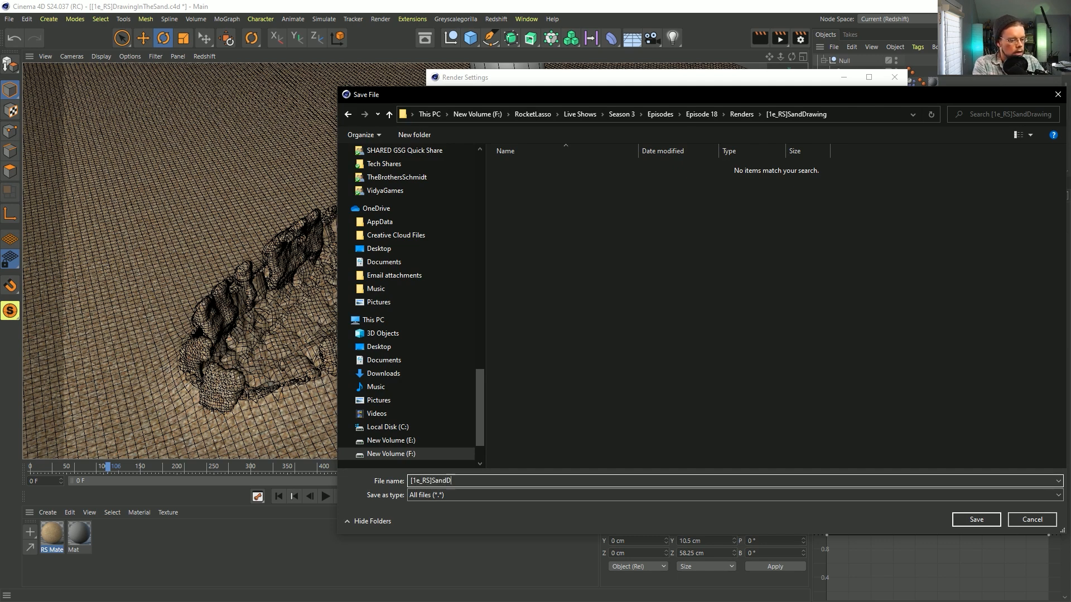
{"action": "type", "text": "ing"}
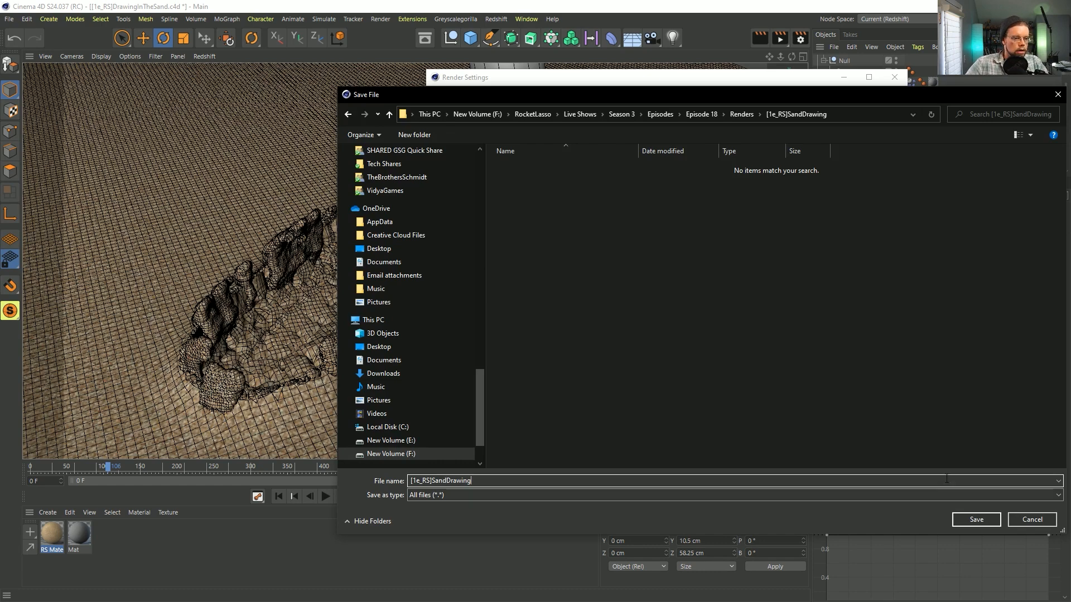
{"action": "left_click", "coordinate": [977, 519]}
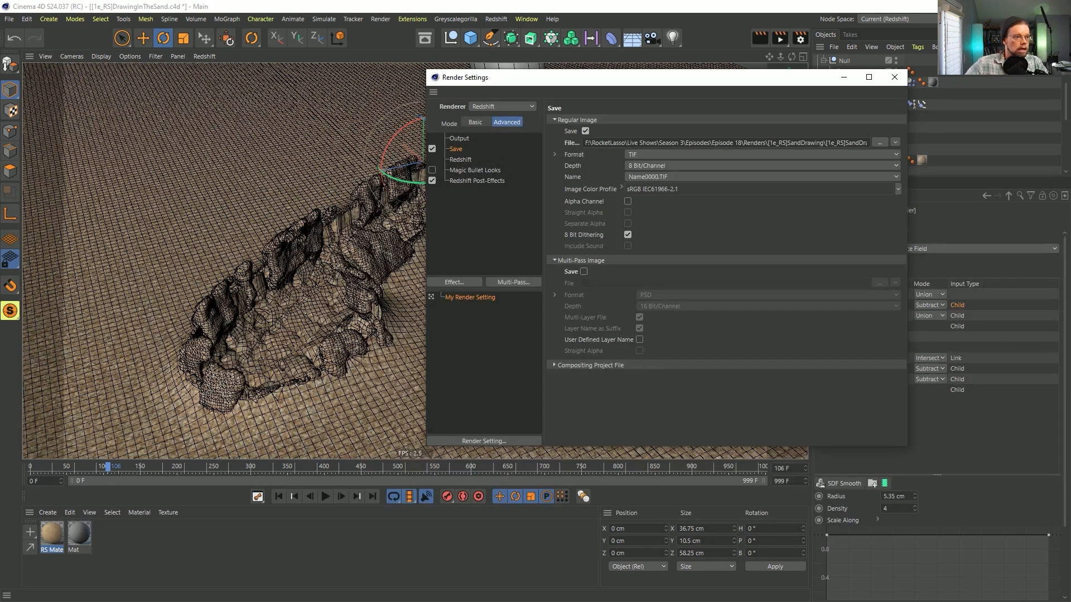
Close the render settings and try rendering the animation to the Picture Viewer.
{"action": "left_click", "coordinate": [895, 76]}
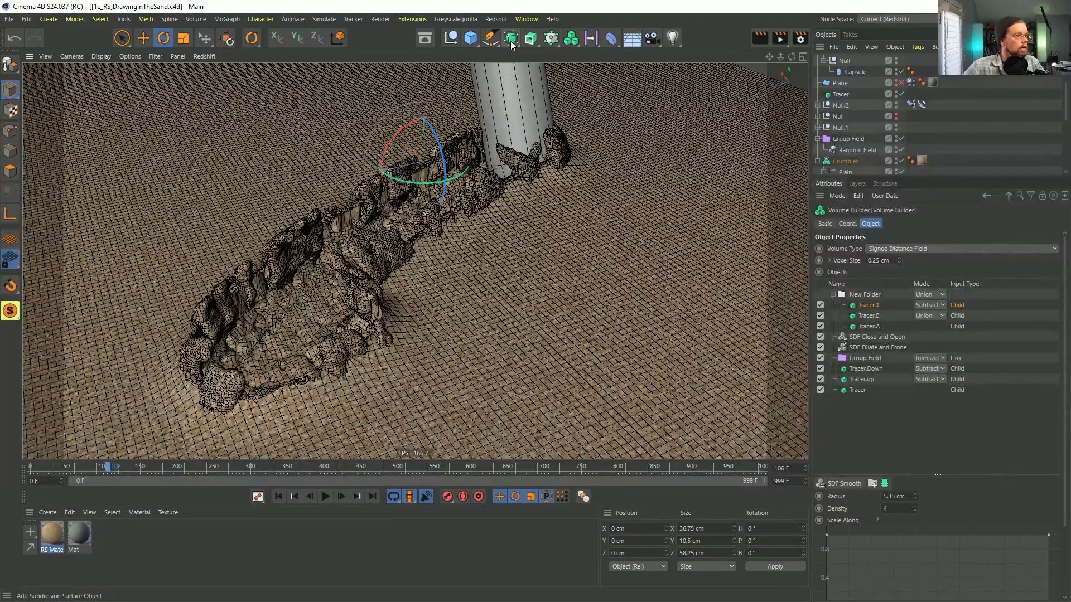
{"action": "left_click", "coordinate": [779, 39]}
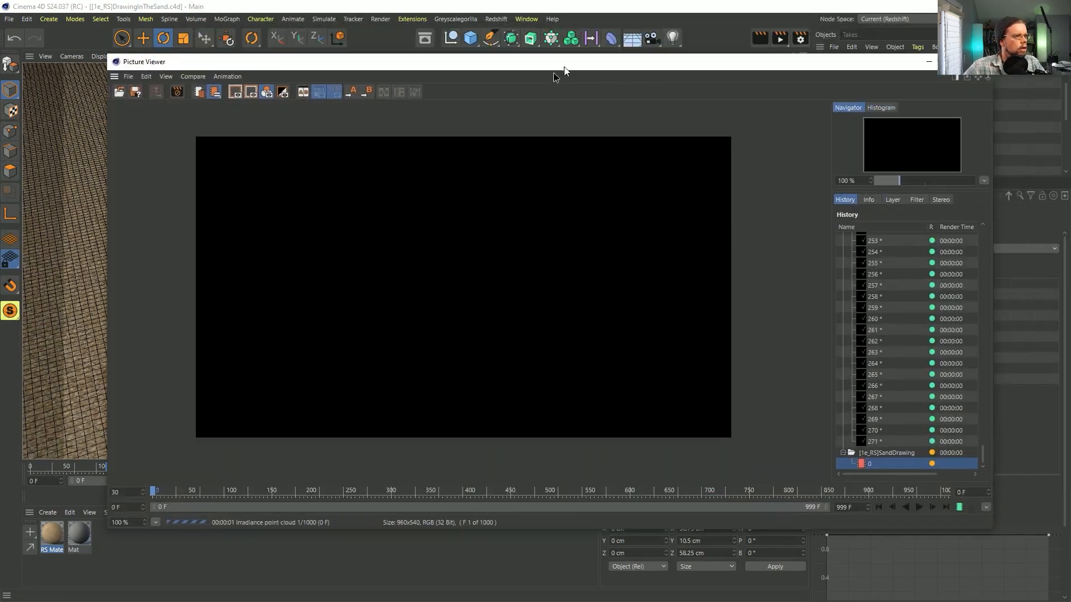
{"action": "left_click_drag", "start_coordinate": [563, 71], "coordinate": [492, 53]}
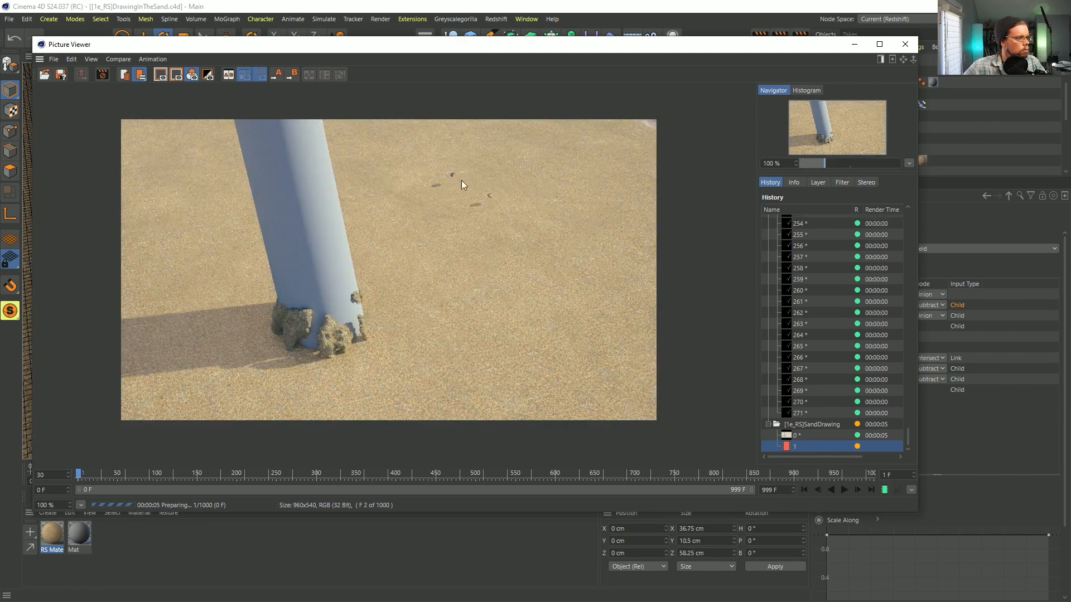
Rewind the timeline to frame 0 and restart the animation's render in the Picture Viewer, stopping the running render.
{"action": "left_click_drag", "start_coordinate": [541, 45], "coordinate": [625, 553]}
{"action": "left_click", "coordinate": [280, 496]}
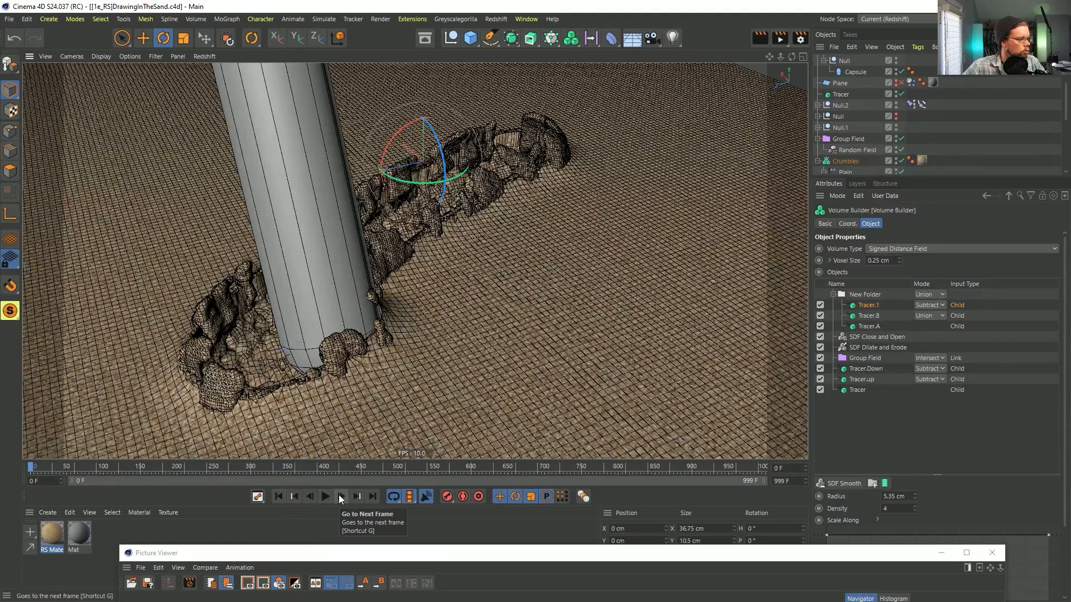
{"action": "left_click", "coordinate": [278, 497]}
{"action": "left_click", "coordinate": [278, 498]}
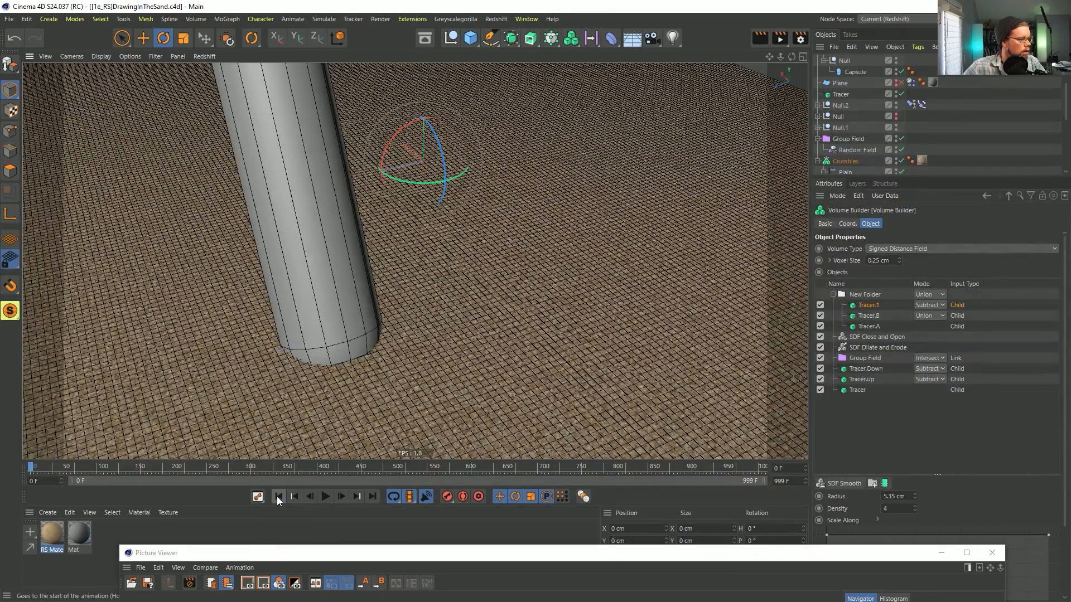
{"action": "left_click", "coordinate": [780, 38]}
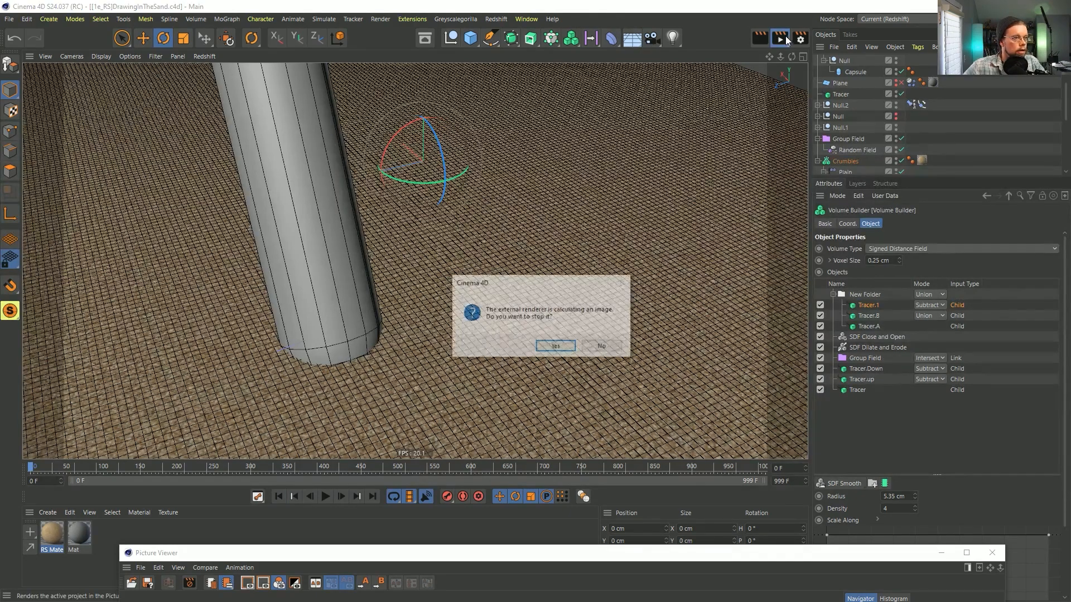
{"action": "left_click", "coordinate": [560, 348]}
{"action": "left_click", "coordinate": [528, 353]}
Inspect frame 1 of the stopped render in the Picture Viewer history, and return to the frame currently rendering.
{"action": "left_click_drag", "start_coordinate": [641, 560], "coordinate": [511, 72]}
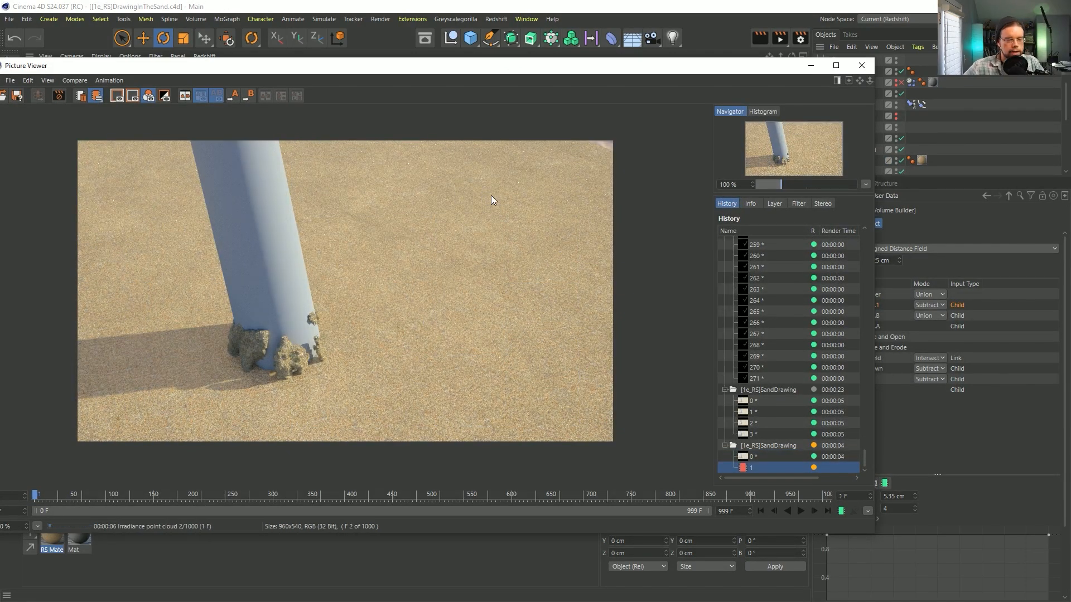
{"action": "left_click", "coordinate": [756, 413]}
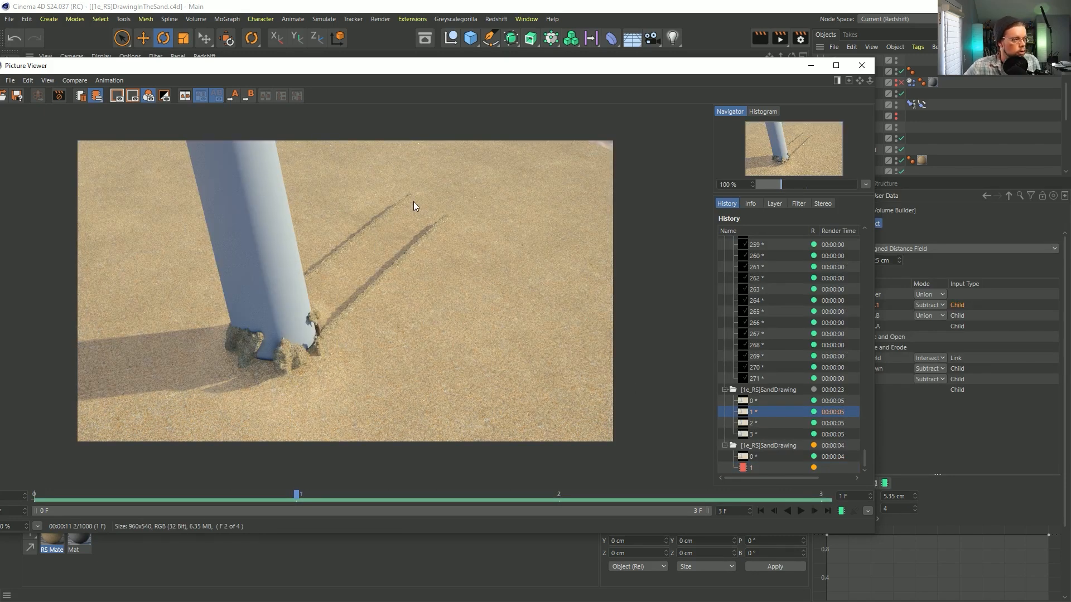
{"action": "left_click", "coordinate": [776, 467]}
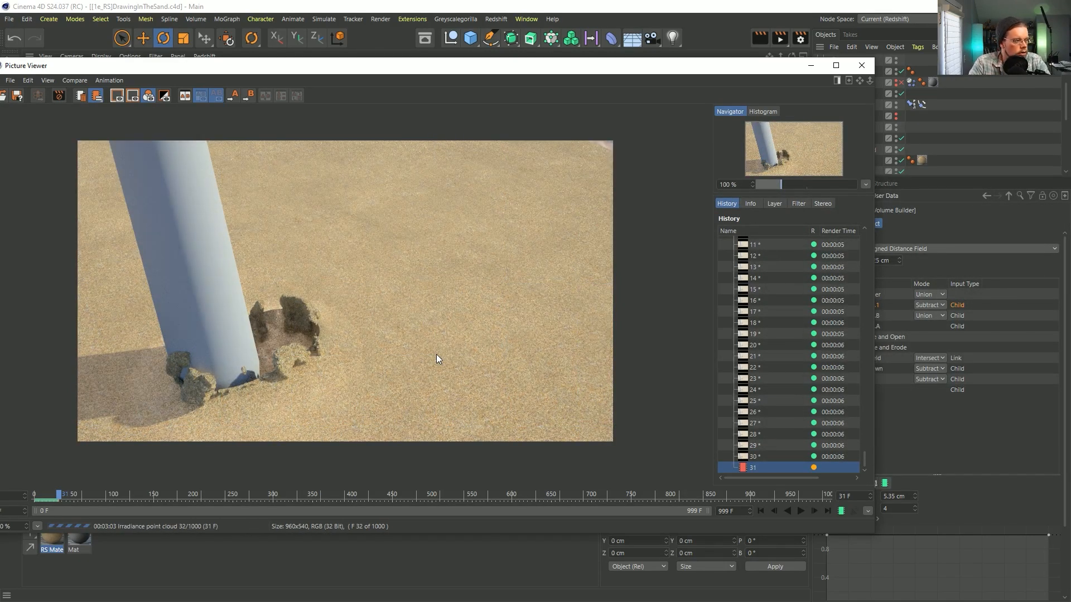
Create a new Redshift material while the animation keeps rendering.
{"action": "left_click_drag", "start_coordinate": [450, 69], "coordinate": [643, 399]}
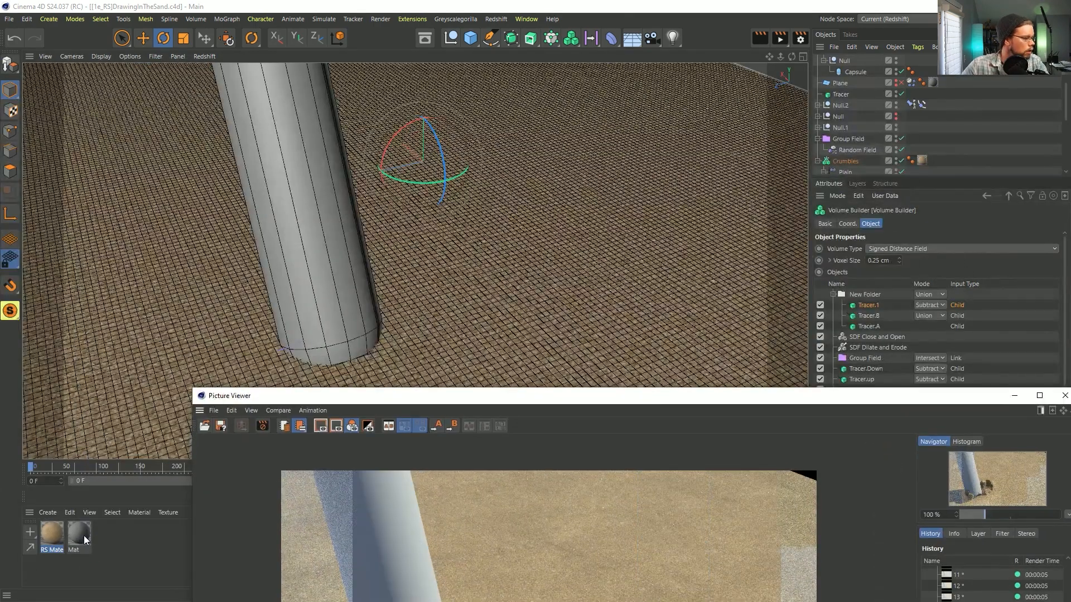
{"action": "left_click", "coordinate": [48, 512]}
{"action": "mouse_move", "coordinate": [75, 390]}
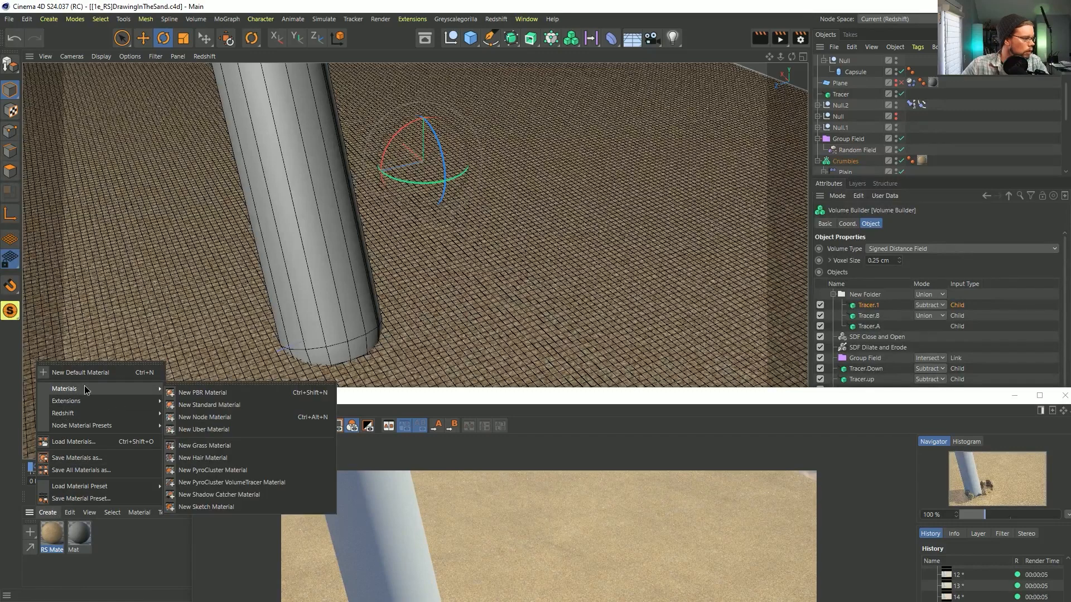
{"action": "mouse_move", "coordinate": [99, 413]}
{"action": "mouse_move", "coordinate": [182, 415]}
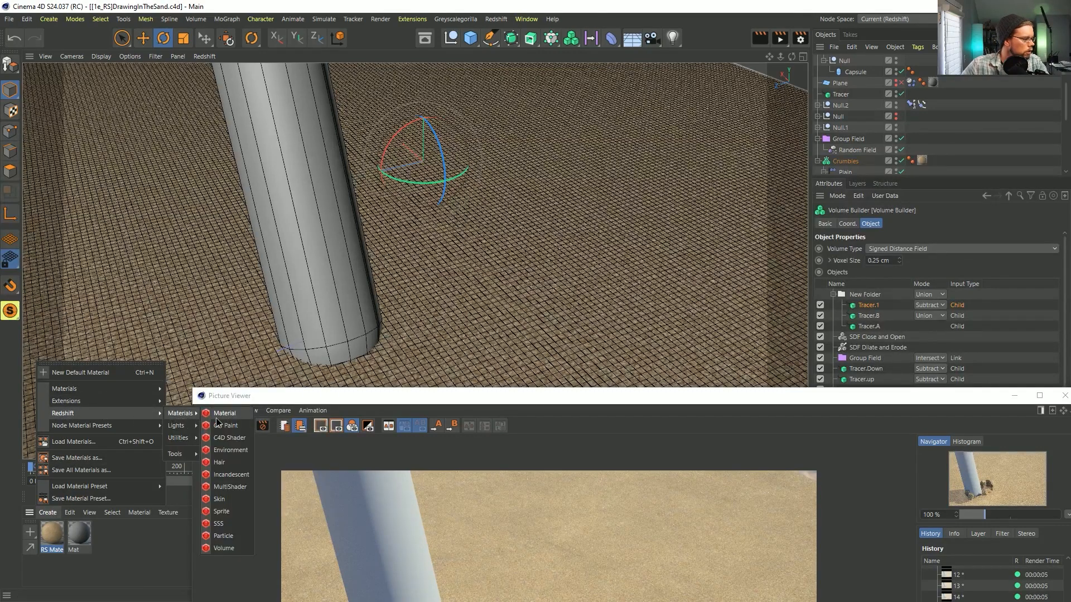
{"action": "left_click", "coordinate": [223, 413]}
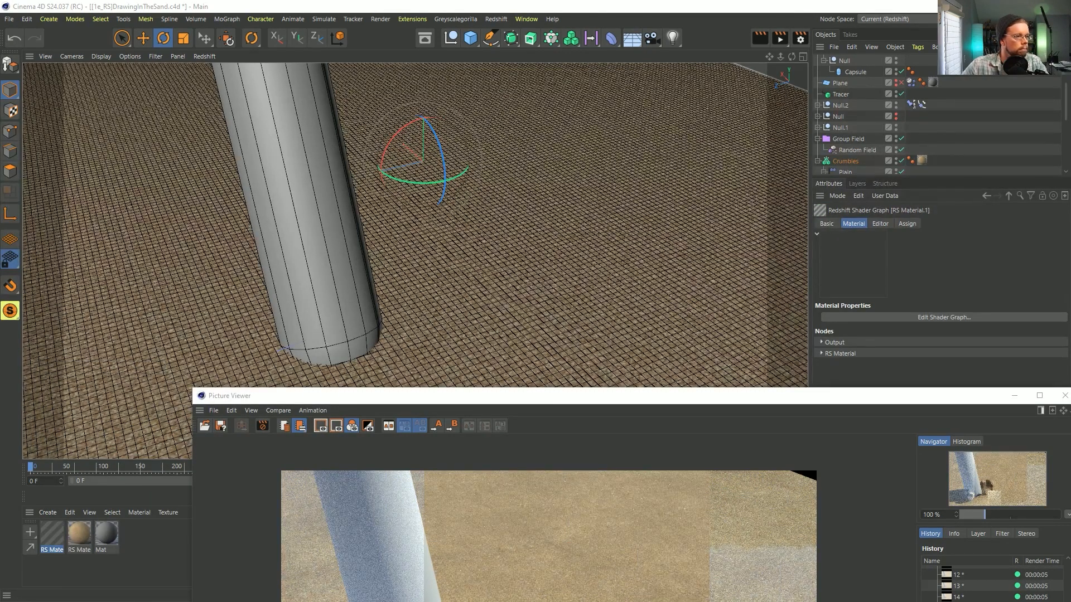
Find the C4D Shader node, add it unconnected above the RS Material node in the new material's shader graph, and close the graph.
{"action": "left_click_drag", "start_coordinate": [1070, 47], "coordinate": [614, 48]}
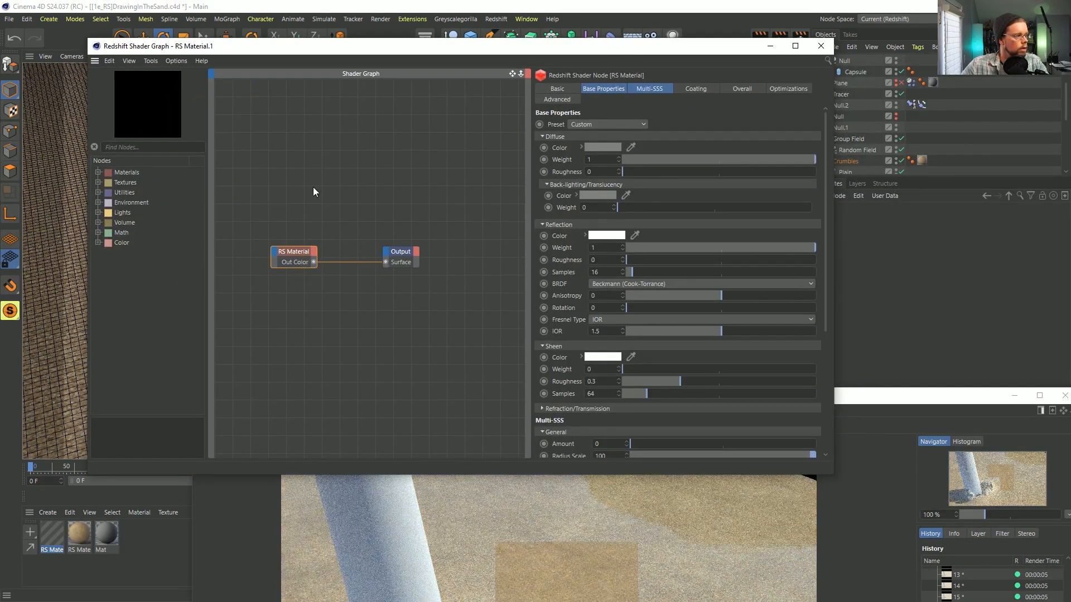
{"action": "left_click", "coordinate": [175, 146]}
{"action": "type", "text": "c4d"}
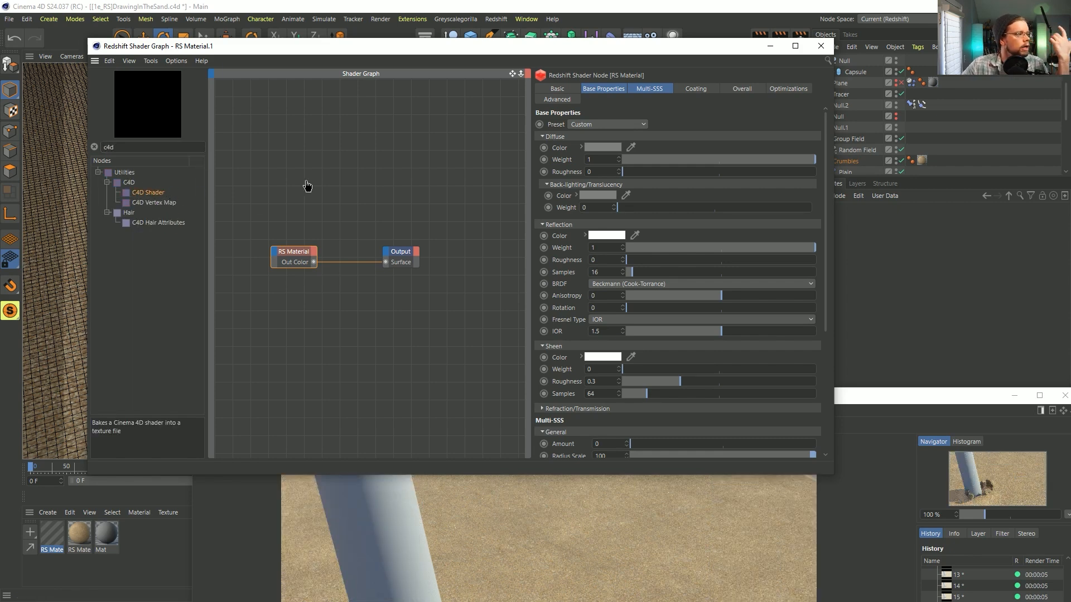
{"action": "left_click_drag", "start_coordinate": [299, 192], "coordinate": [307, 178]}
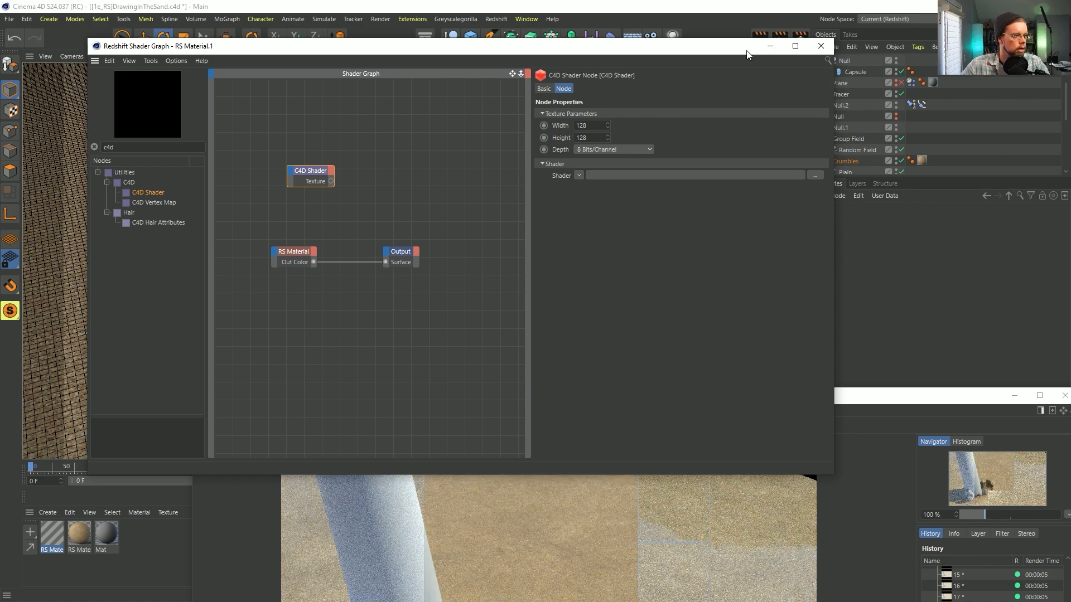
{"action": "left_click", "coordinate": [820, 46]}
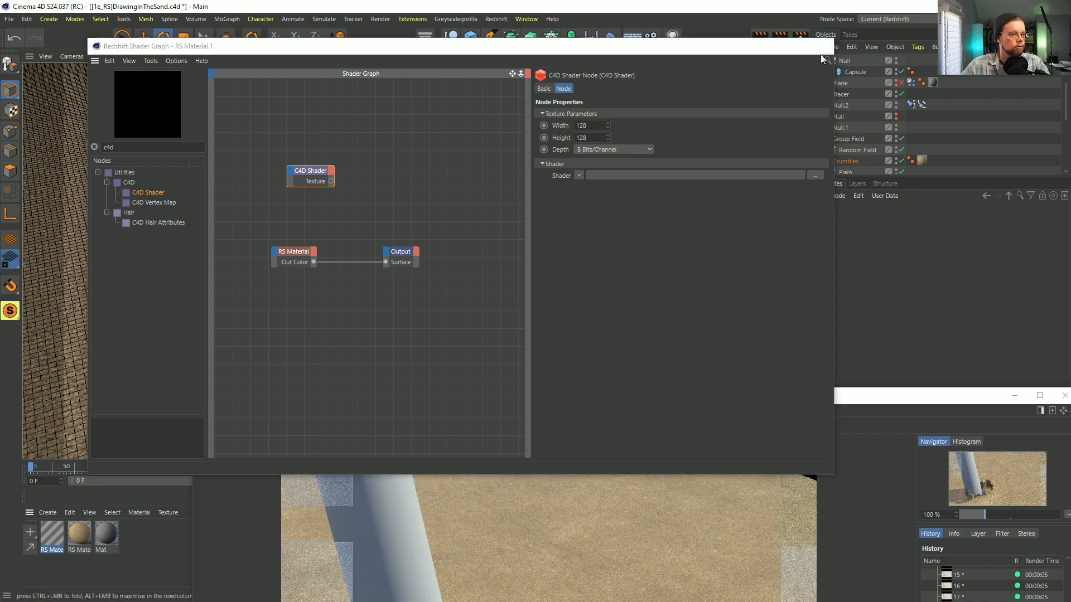
Play back the frames rendered so far in the Picture Viewer and jump back to the frame currently rendering.
{"action": "left_click_drag", "start_coordinate": [771, 397], "coordinate": [616, 48]}
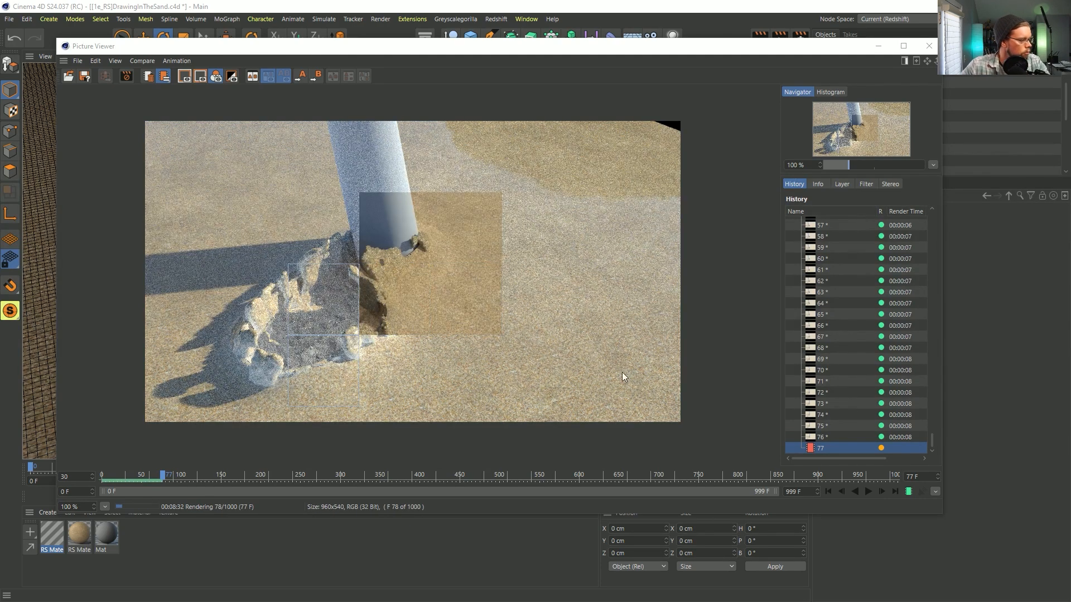
{"action": "left_click", "coordinate": [827, 493]}
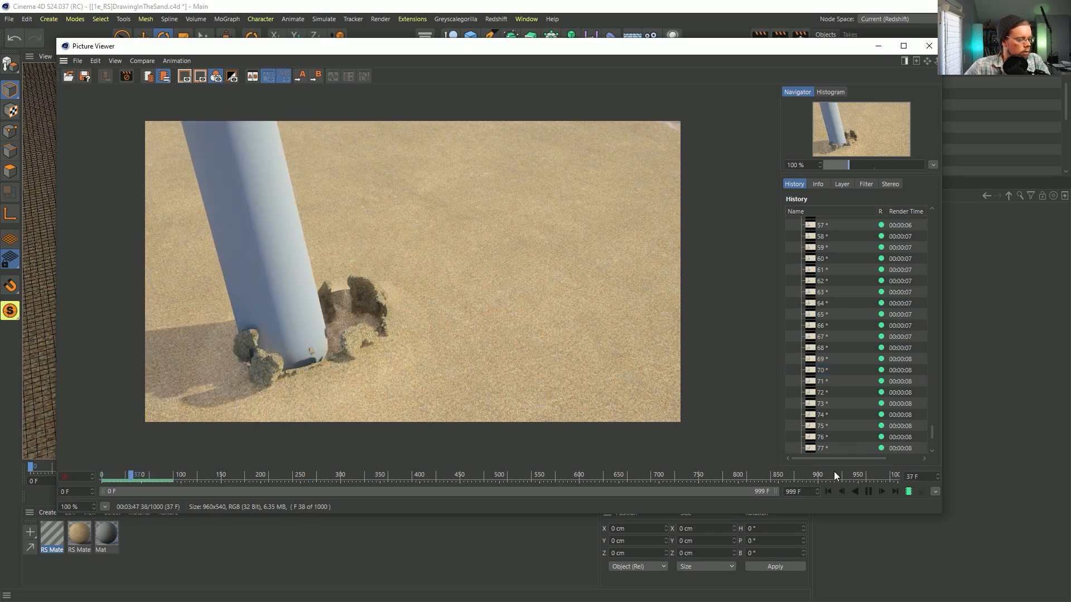
{"action": "left_click", "coordinate": [868, 492]}
{"action": "left_click", "coordinate": [893, 491]}
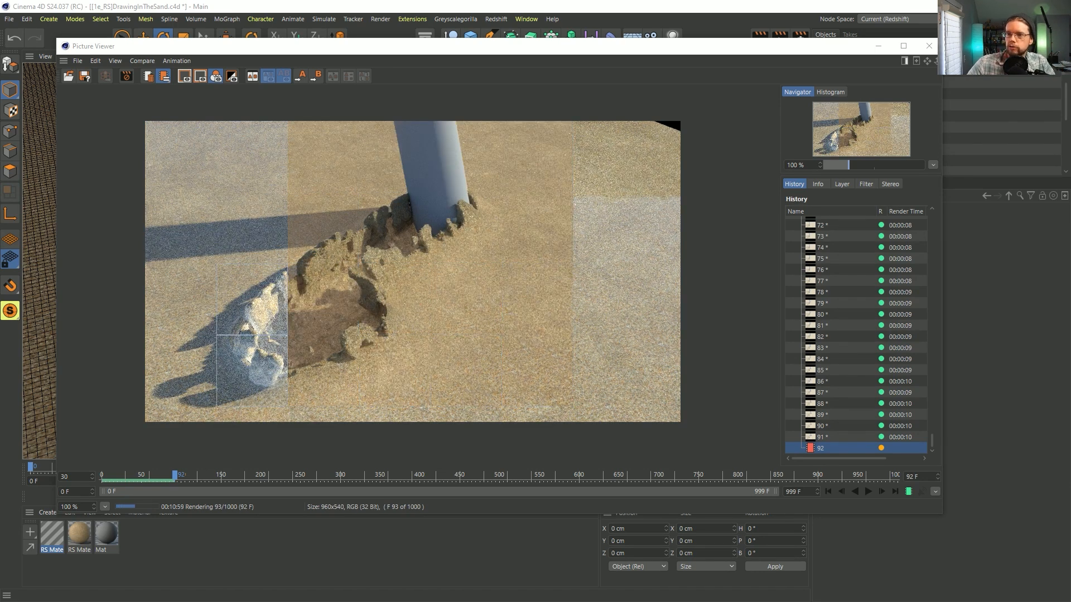
{"action": "key", "text": "alt+Tab"}
{"action": "left_click", "coordinate": [262, 12]}
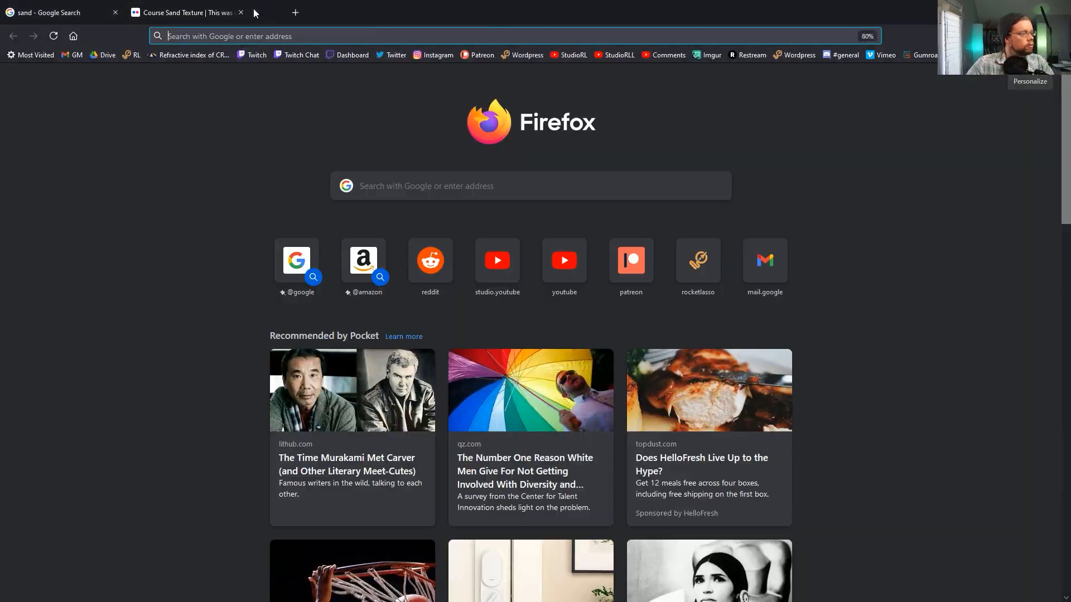
{"action": "left_click", "coordinate": [285, 36]}
{"action": "type", "text": "rocket lasso yout"}
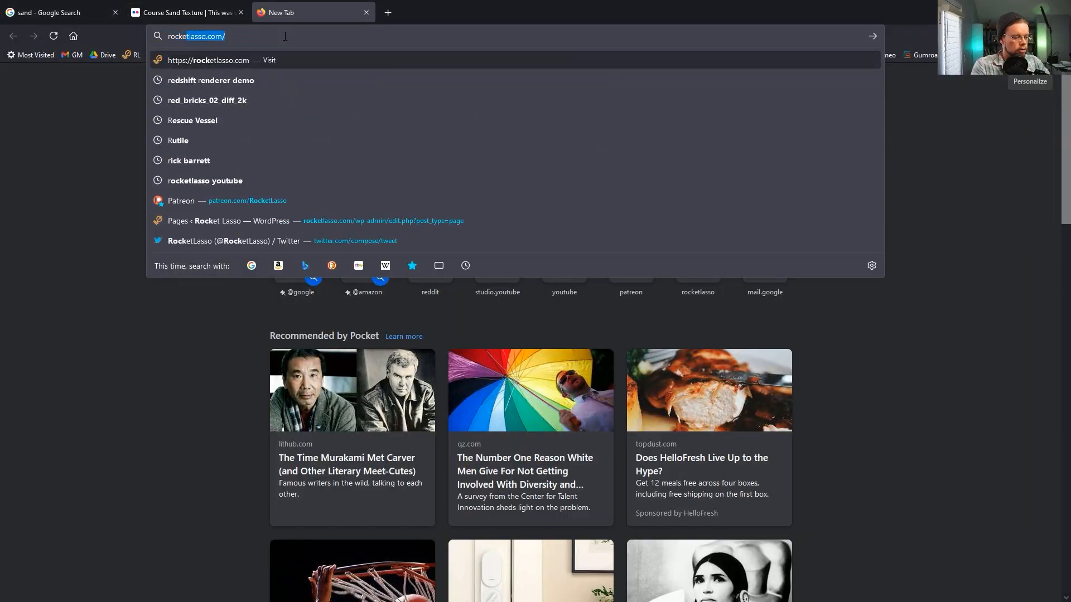
{"action": "key", "text": "BackSpace"}
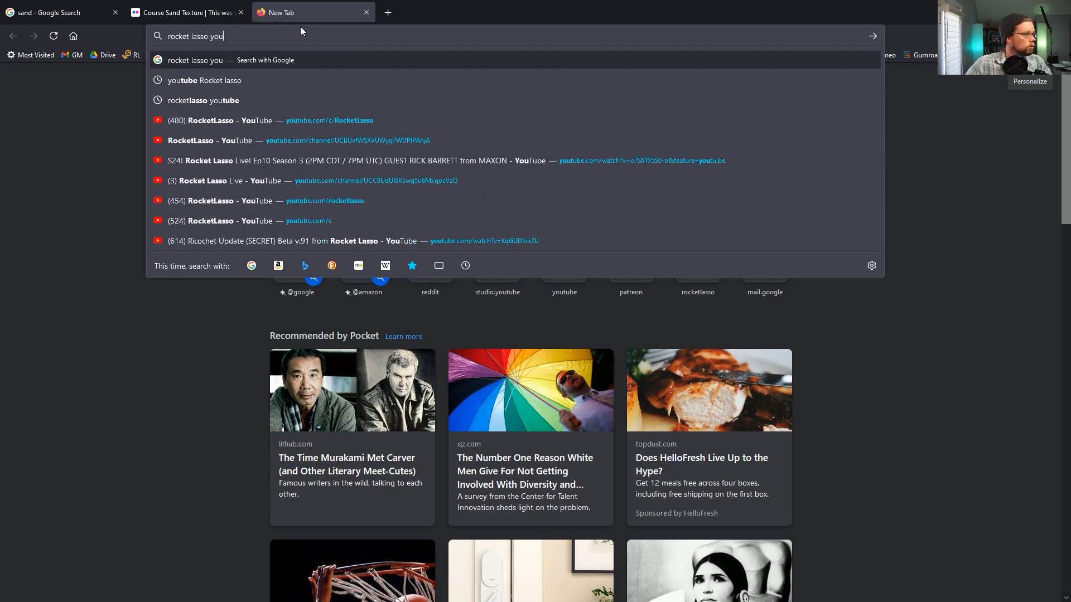
{"action": "key", "text": "Escape"}
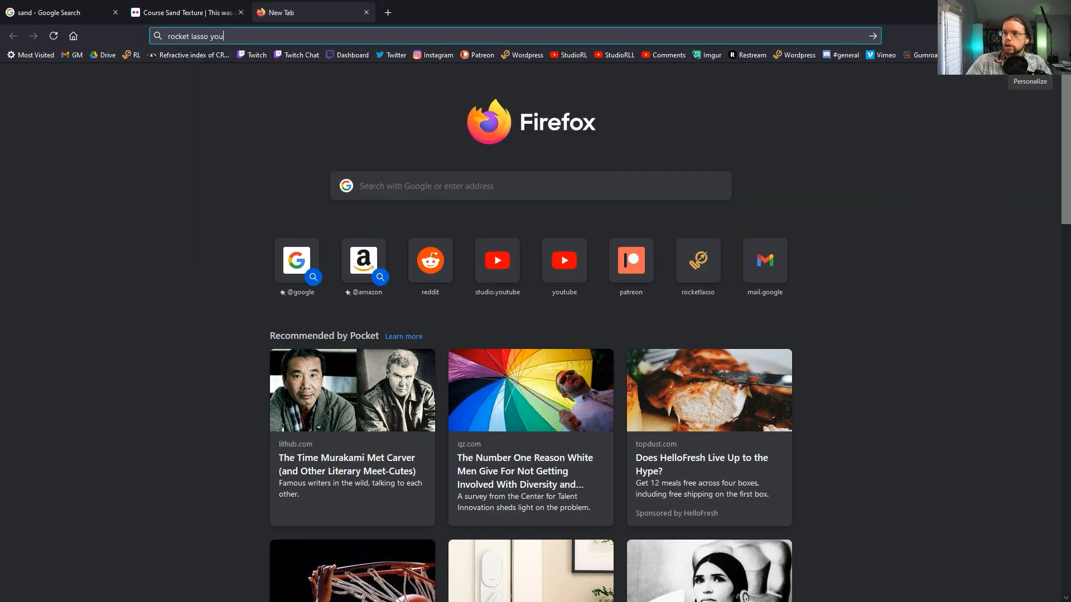
{"action": "key", "text": "ctrl+w"}
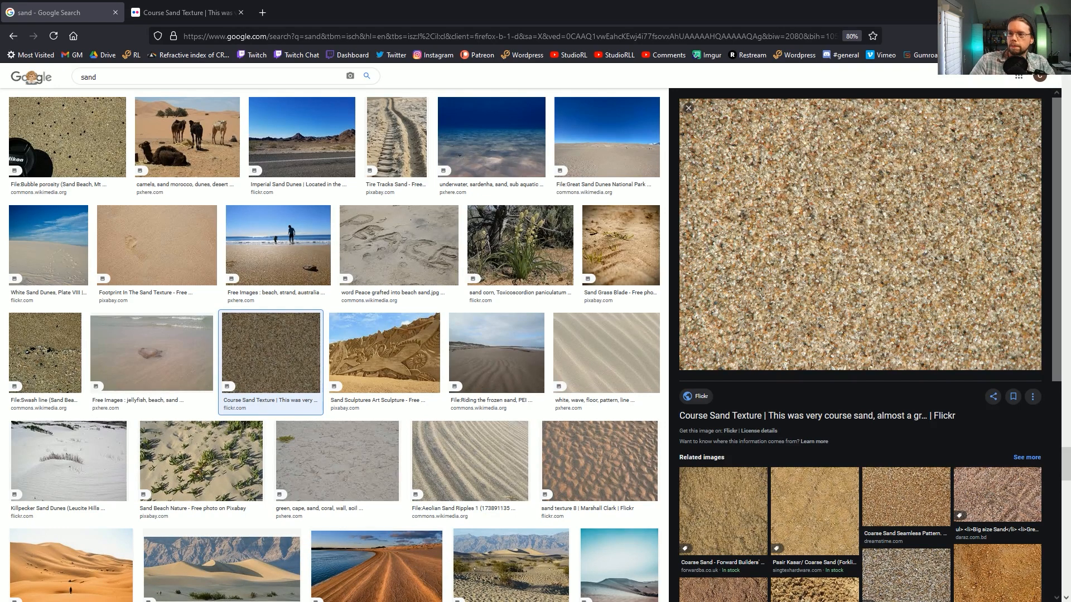
In Firefox, skim through the muted YouTube video Advanced Xpresso Controls! Cinema 4D Tutorial, skipping ahead to its later sections, and pause it.
{"action": "left_click_drag", "start_coordinate": [1070, 223], "coordinate": [545, 61]}
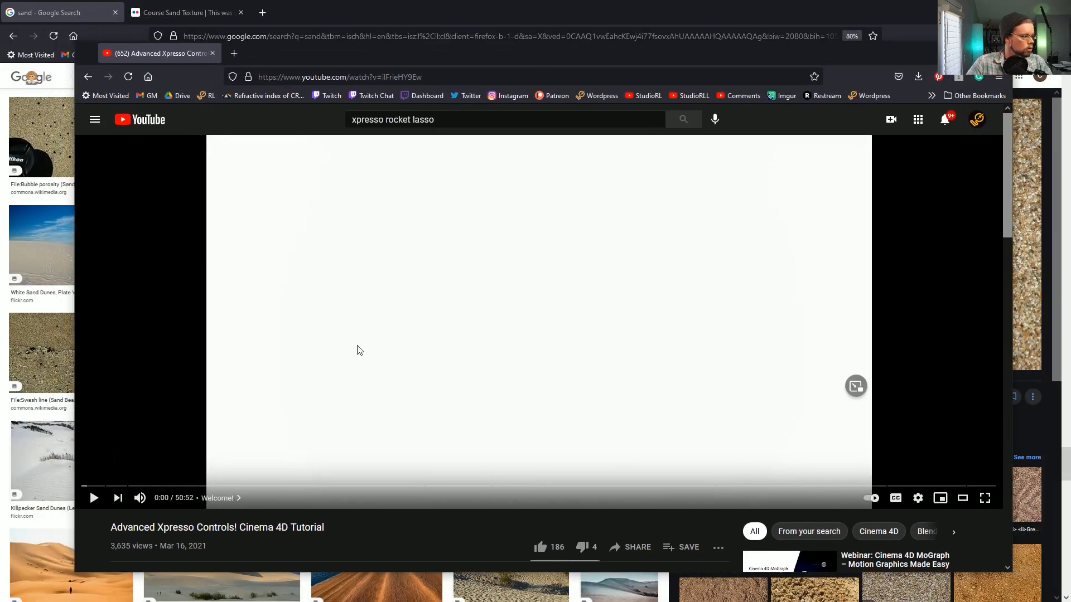
{"action": "key", "text": "m"}
{"action": "key", "text": "k"}
{"action": "key", "text": "l"}
{"action": "key", "text": "l"}
{"action": "key", "text": "l"}
{"action": "key", "text": "l"}
{"action": "key", "text": "l"}
{"action": "key", "text": "l"}
{"action": "key", "text": "l"}
{"action": "key", "text": "l"}
{"action": "key", "text": "l"}
{"action": "key", "text": "l"}
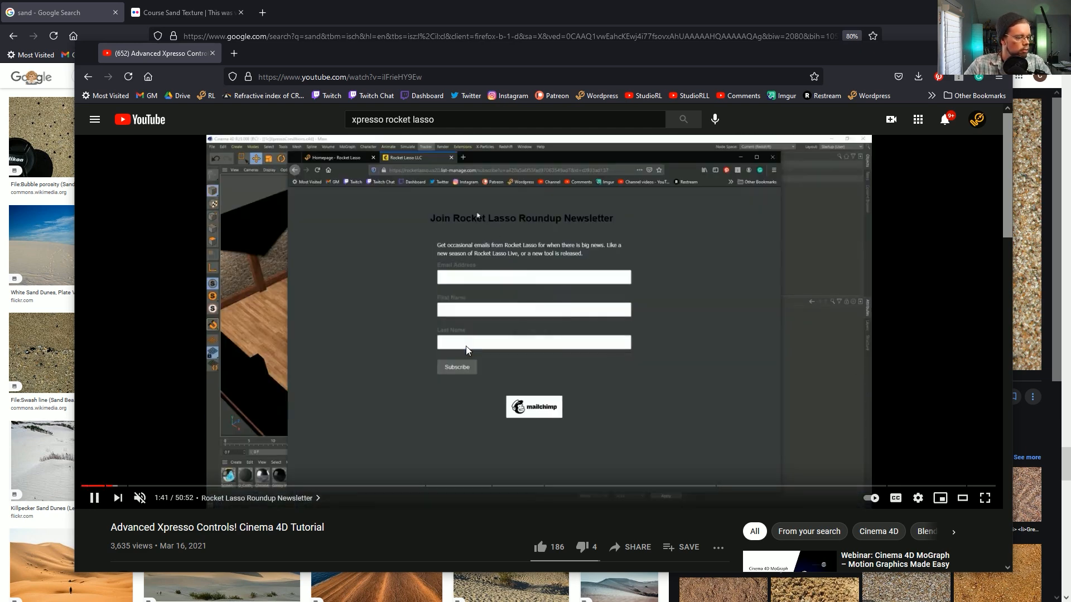
{"action": "key", "text": "3"}
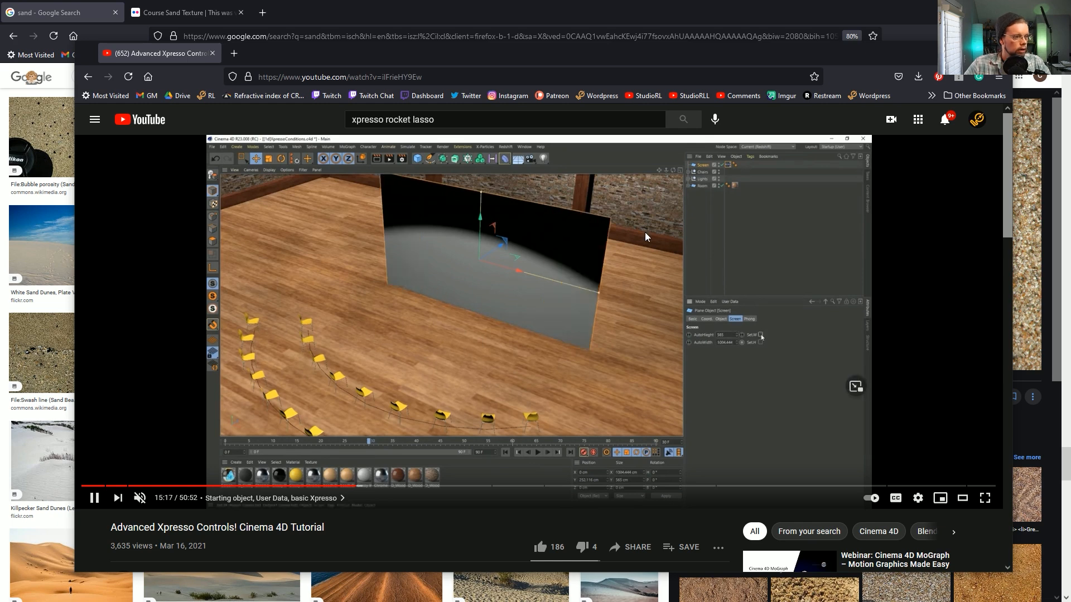
{"action": "key", "text": "5"}
{"action": "key", "text": "6"}
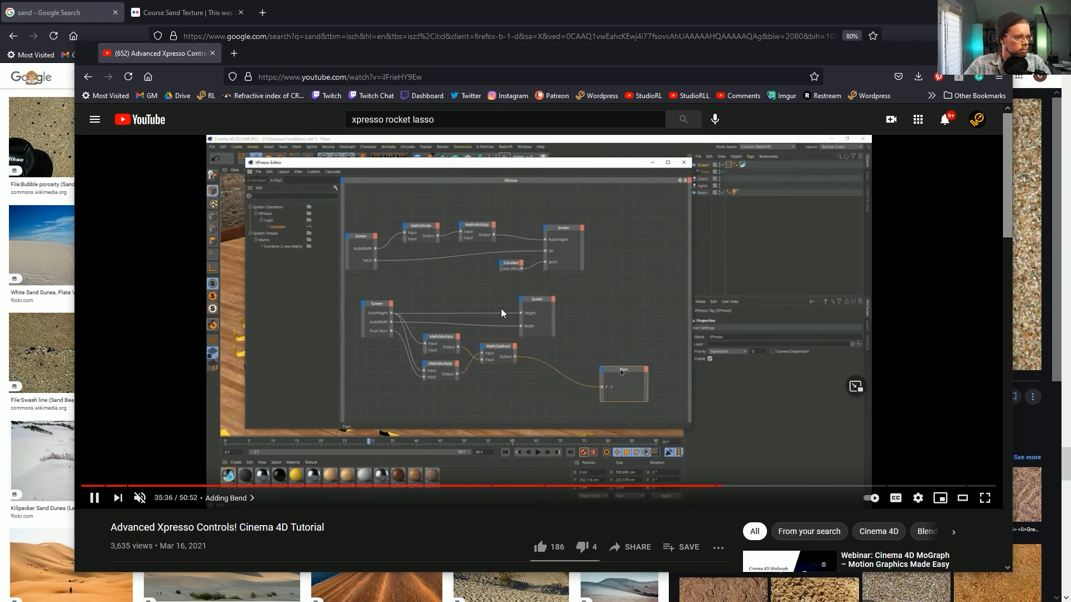
{"action": "key", "text": "7"}
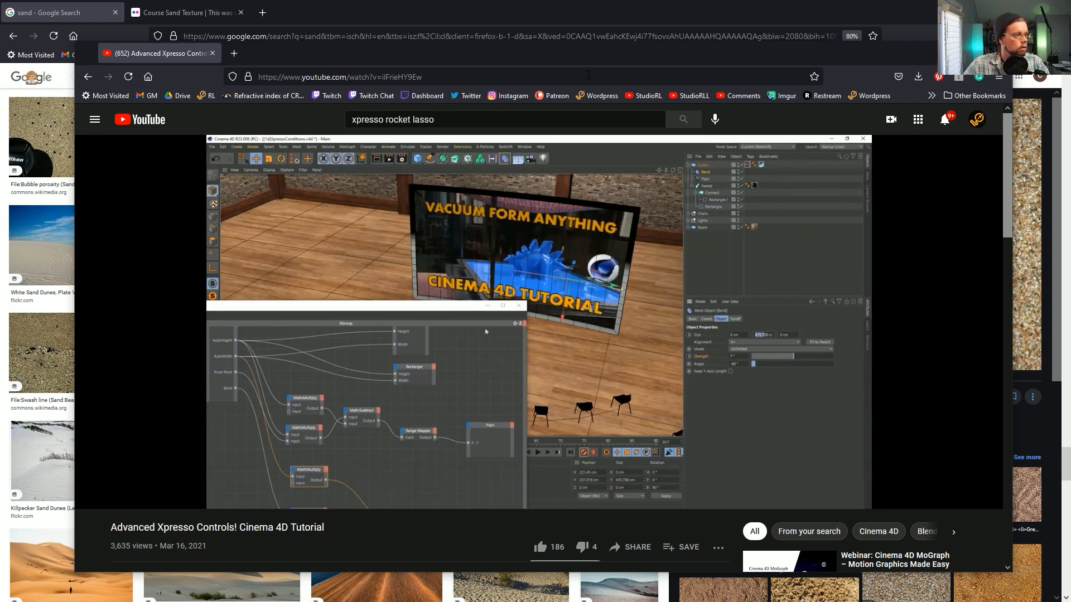
{"action": "key", "text": "ctrl+l"}
{"action": "left_click", "coordinate": [286, 382]}
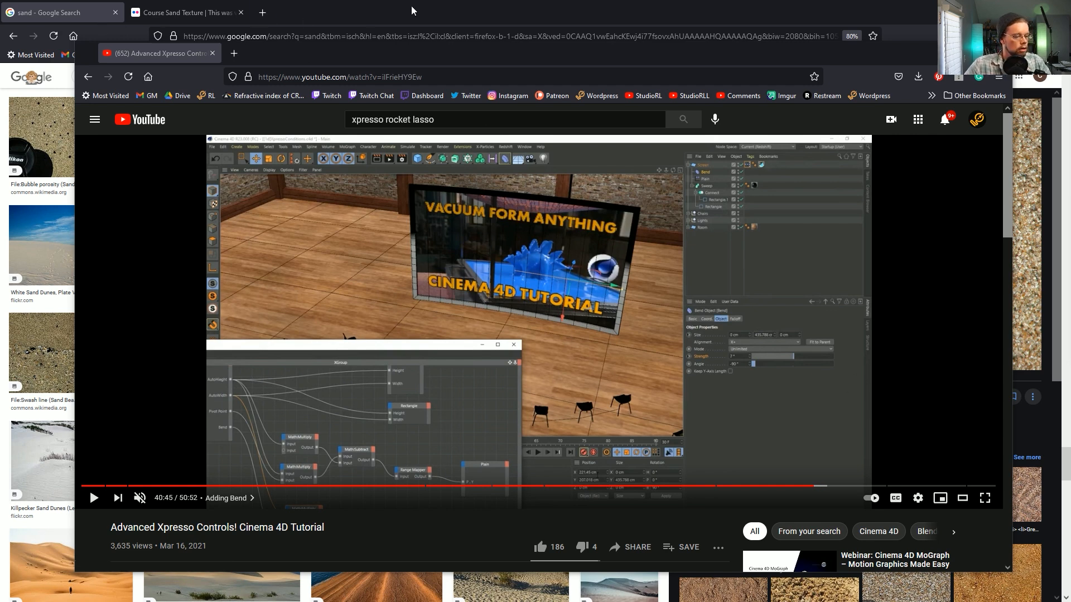
Open rocketlasso.com, maximize the browser window, and go to the site's Community page.
{"action": "left_click", "coordinate": [394, 75]}
{"action": "type", "text": "rocketlasso.com/"}
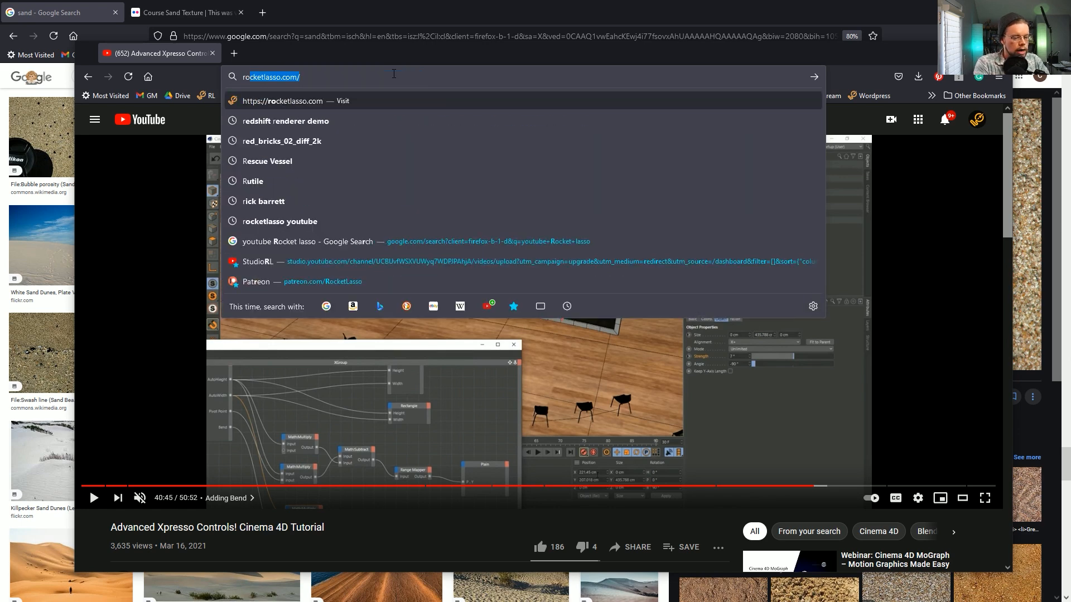
{"action": "key", "text": "Return"}
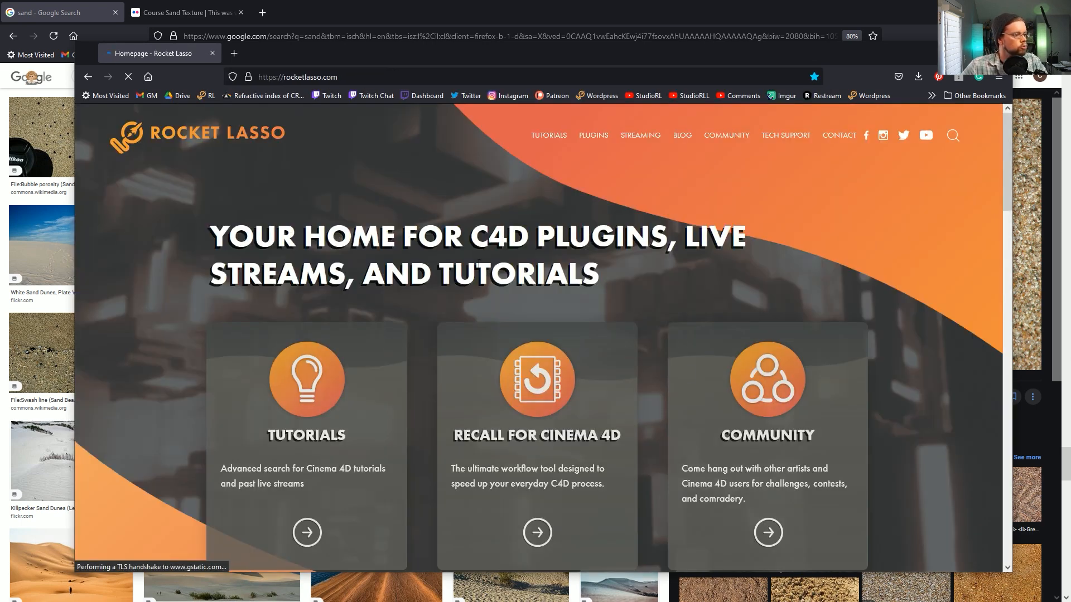
{"action": "double_click", "coordinate": [634, 50]}
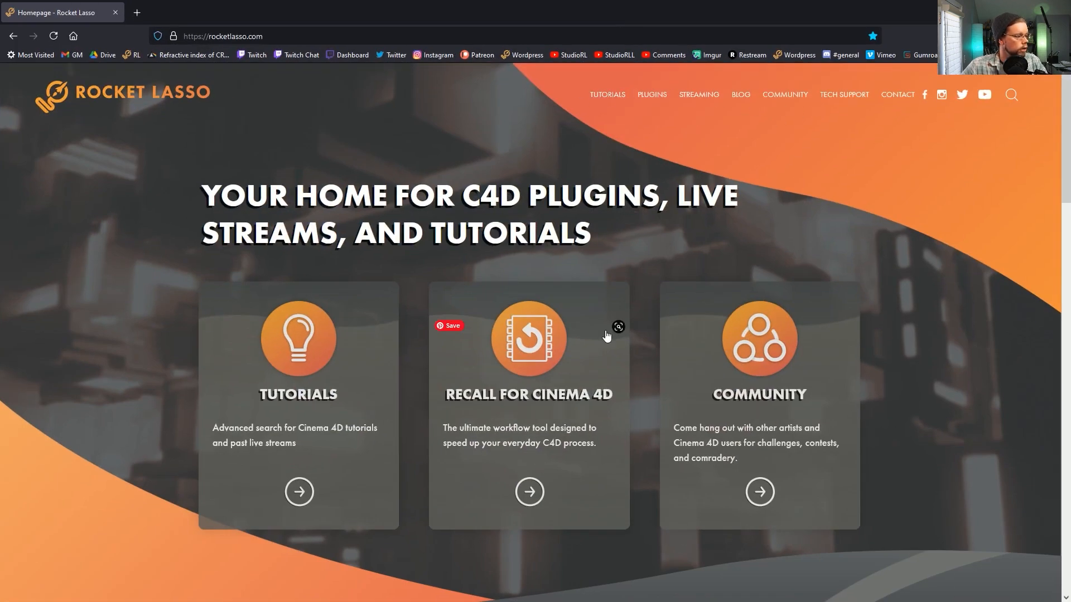
{"action": "left_click", "coordinate": [782, 99]}
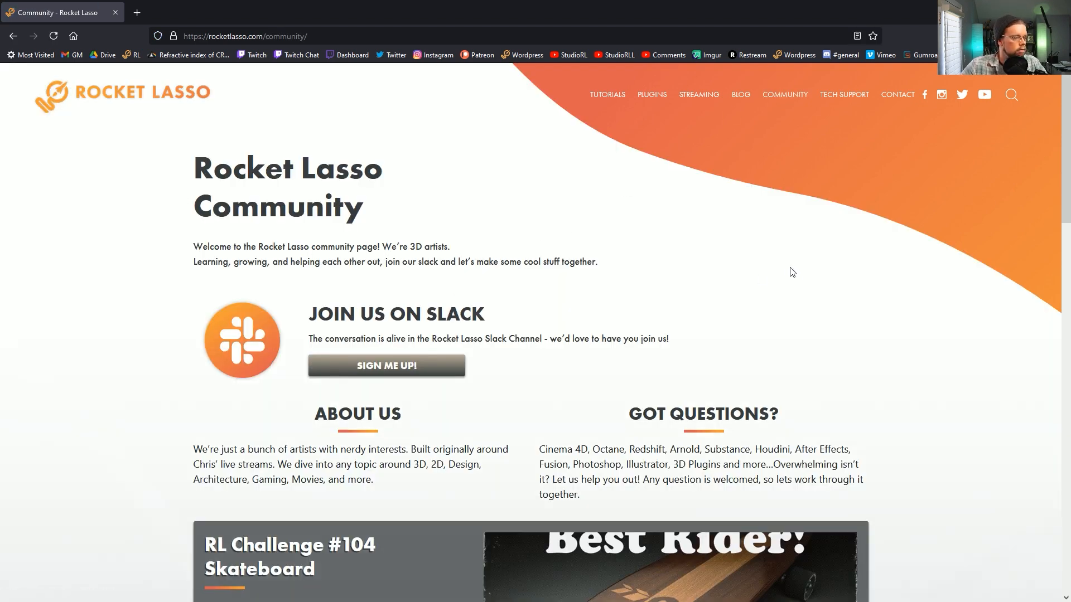
Look through the Community page from the Slack invitation down past the challenge and Redshift tip posts, and return to its beginning.
{"action": "scroll", "coordinate": [793, 272], "scroll_direction": "down", "scroll_amount": 5}
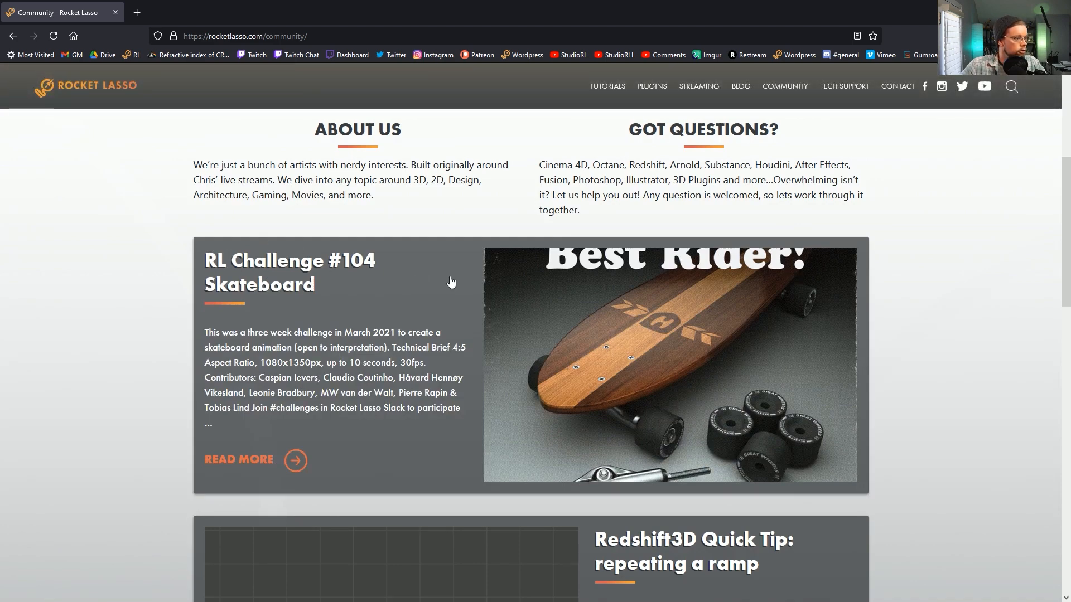
{"action": "scroll", "coordinate": [450, 280], "scroll_direction": "down", "scroll_amount": 5}
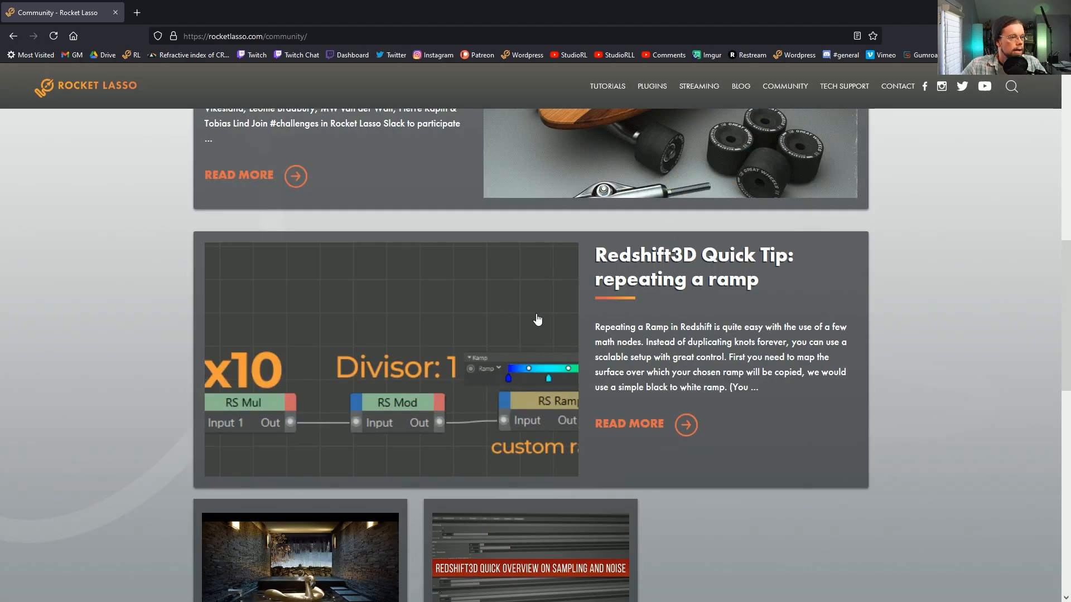
{"action": "scroll", "coordinate": [535, 319], "scroll_direction": "down", "scroll_amount": 7}
{"action": "scroll", "coordinate": [476, 231], "scroll_direction": "up", "scroll_amount": 17}
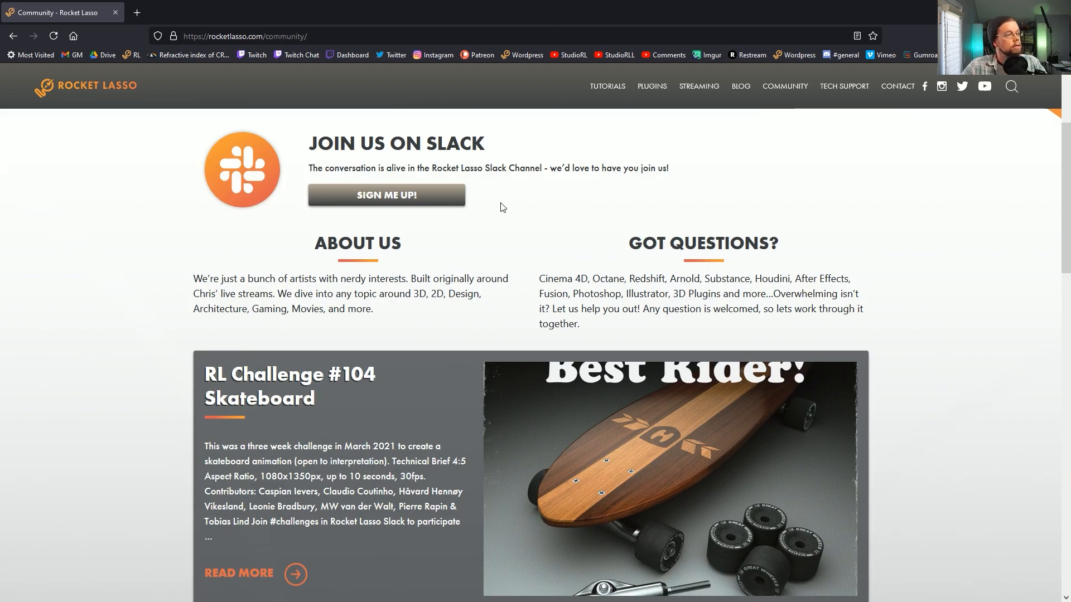
{"action": "scroll", "coordinate": [495, 179], "scroll_direction": "up", "scroll_amount": 3}
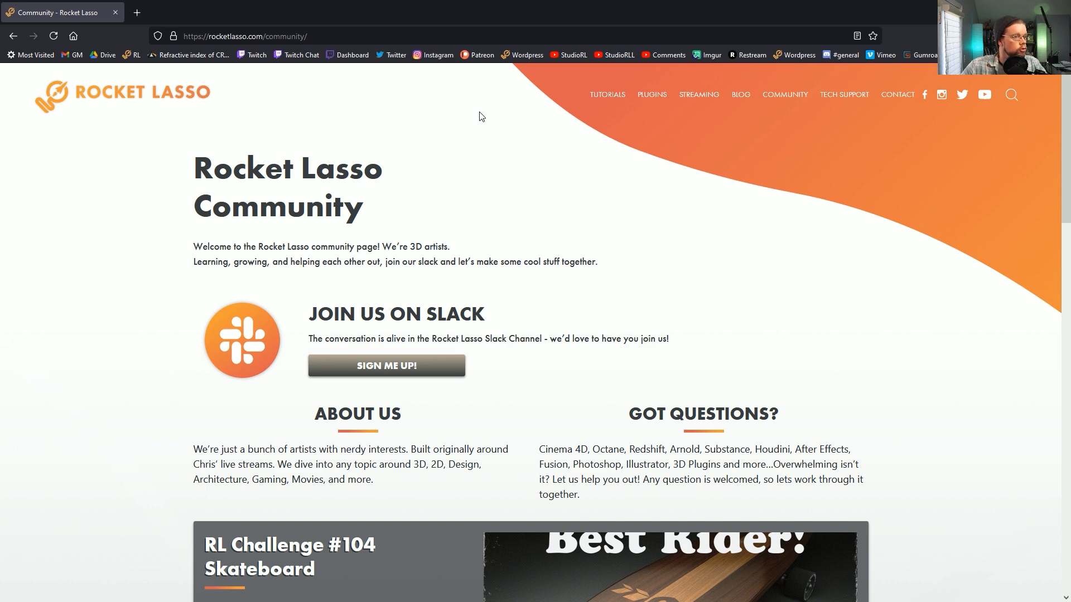
Open the Tutorials Library, then return to the Rocket Lasso homepage and view its Slack, newsletter and Patreon links.
{"action": "left_click", "coordinate": [609, 97]}
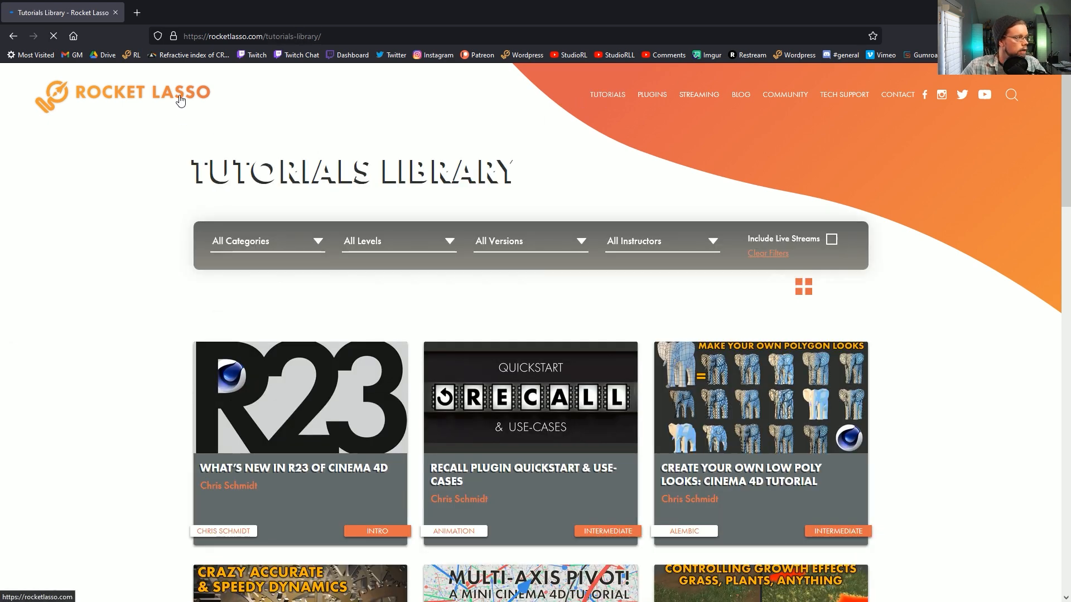
{"action": "left_click", "coordinate": [179, 97]}
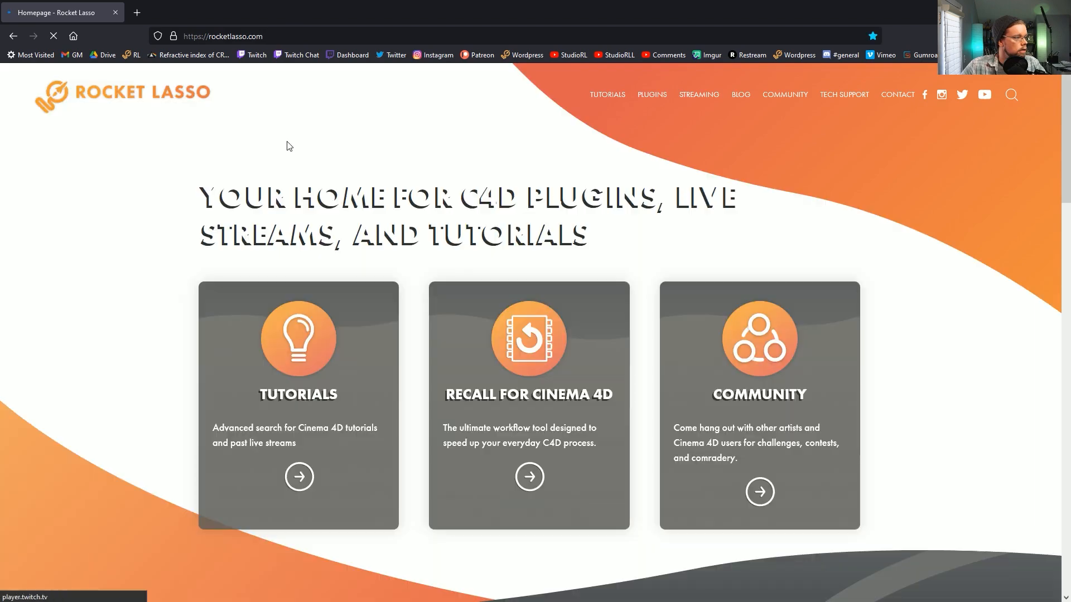
{"action": "scroll", "coordinate": [863, 323], "scroll_direction": "down", "scroll_amount": 20}
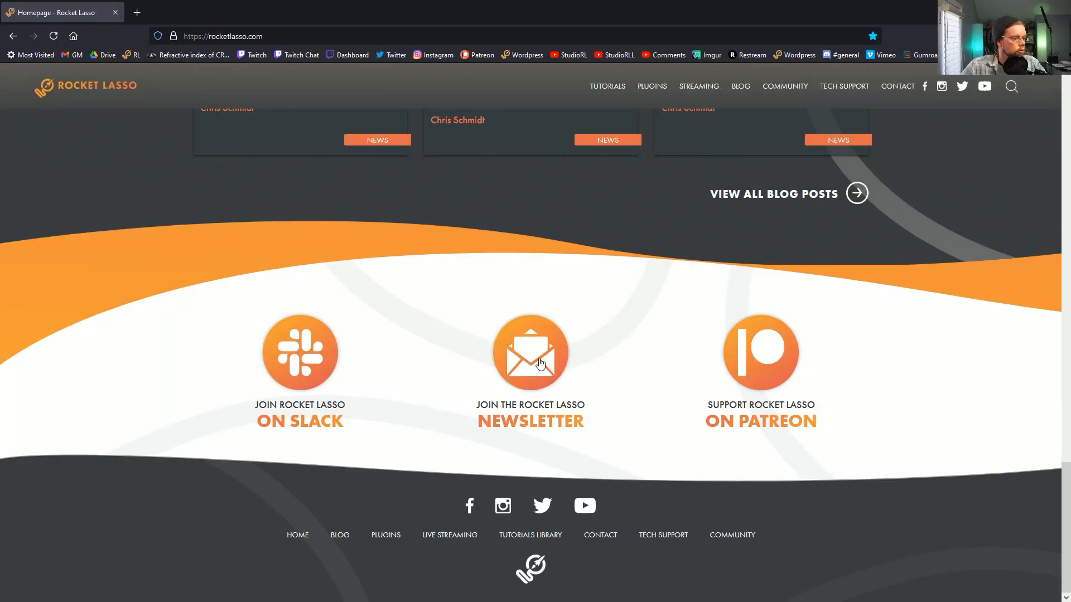
Restore the Rocket Lasso browser window to a smaller size, close its homepage tab, and switch back to Cinema 4D's Picture Viewer.
{"action": "mouse_move", "coordinate": [315, 14]}
{"action": "left_mouse_down"}
{"action": "mouse_move", "coordinate": [185, 72]}
{"action": "mouse_move", "coordinate": [250, 64]}
{"action": "left_mouse_up"}
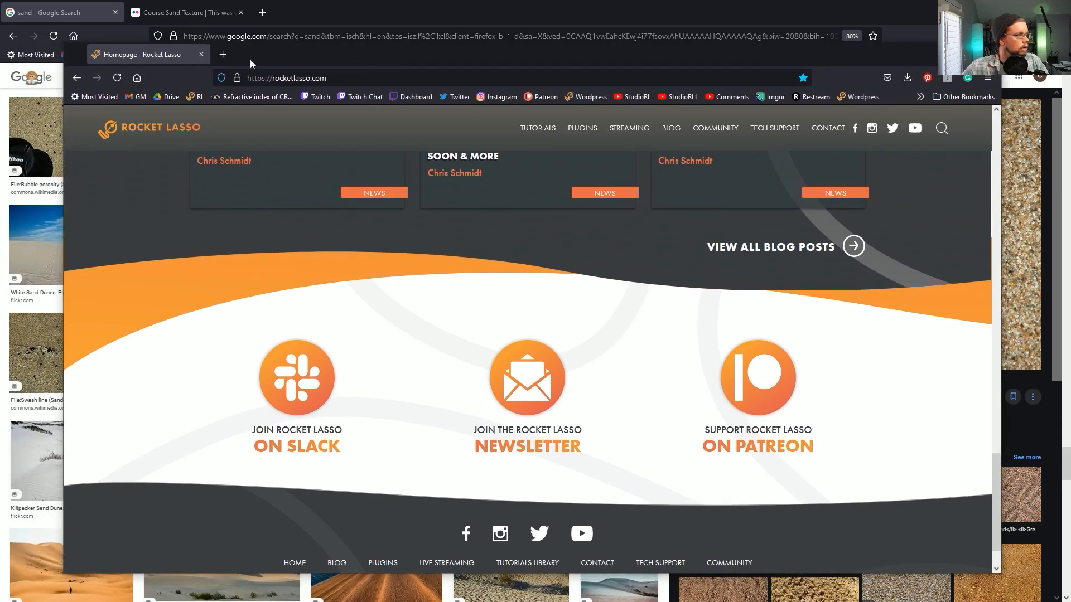
{"action": "left_click", "coordinate": [201, 54]}
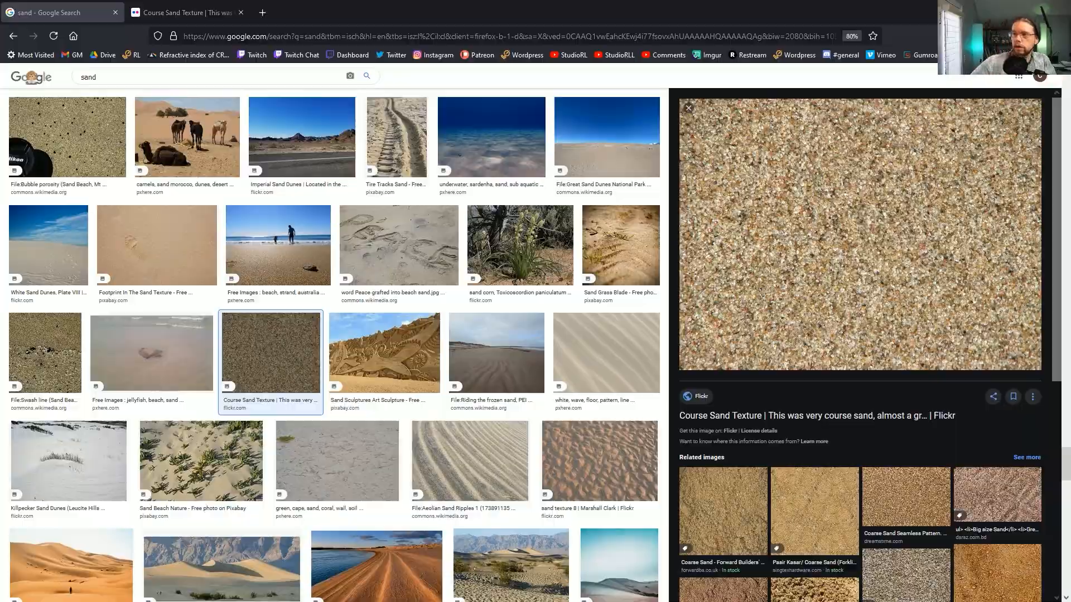
{"action": "key", "text": "alt+Tab"}
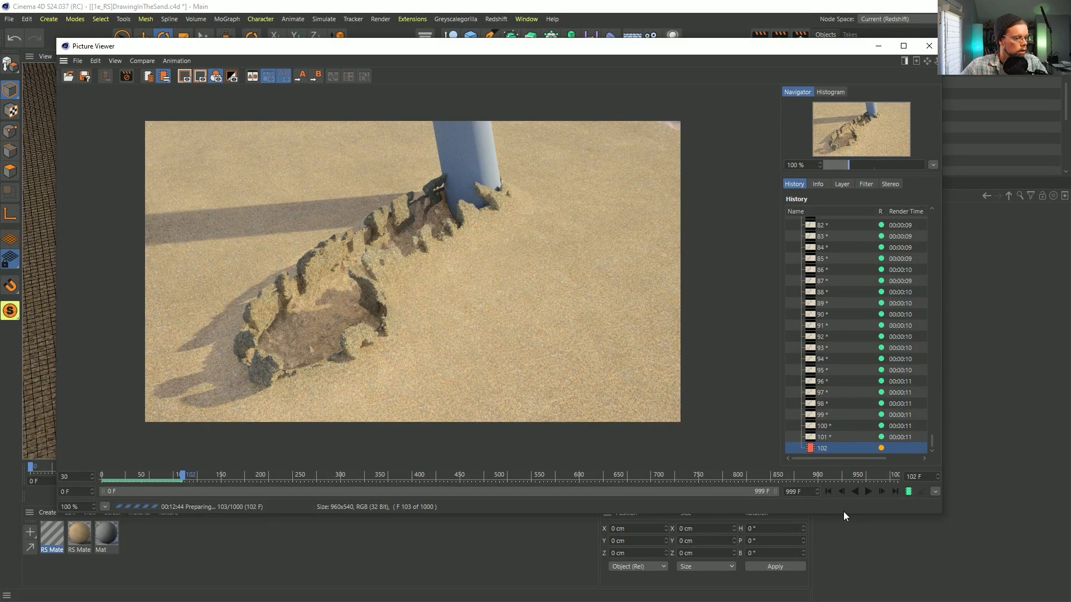
Replay the rendered sand animation from the first frame, stop the playback, and return to the frame currently rendering.
{"action": "left_click", "coordinate": [829, 491]}
{"action": "left_click", "coordinate": [869, 492]}
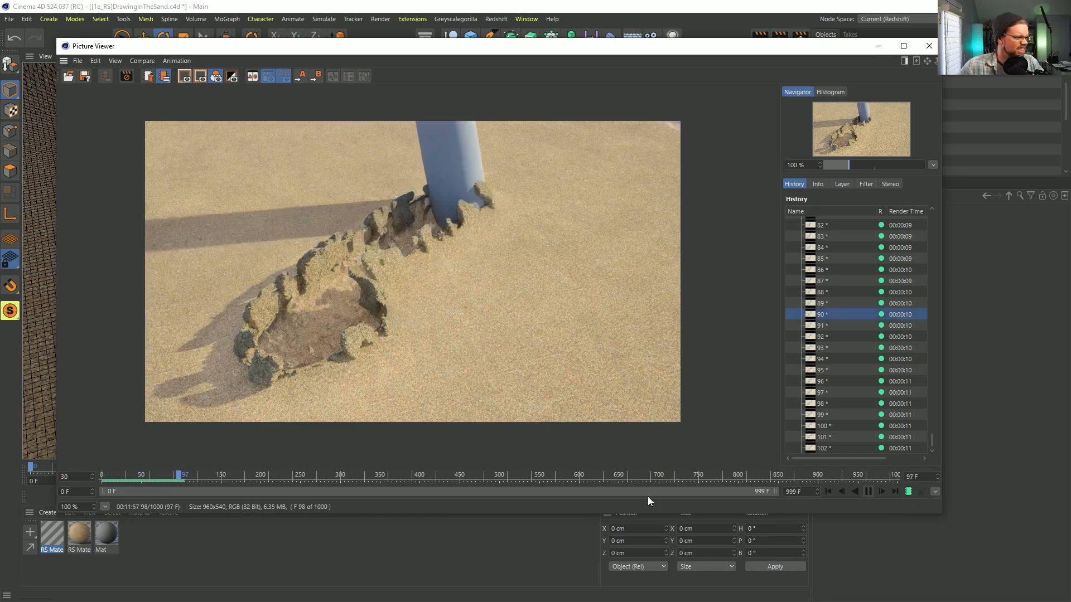
{"action": "left_click", "coordinate": [868, 492]}
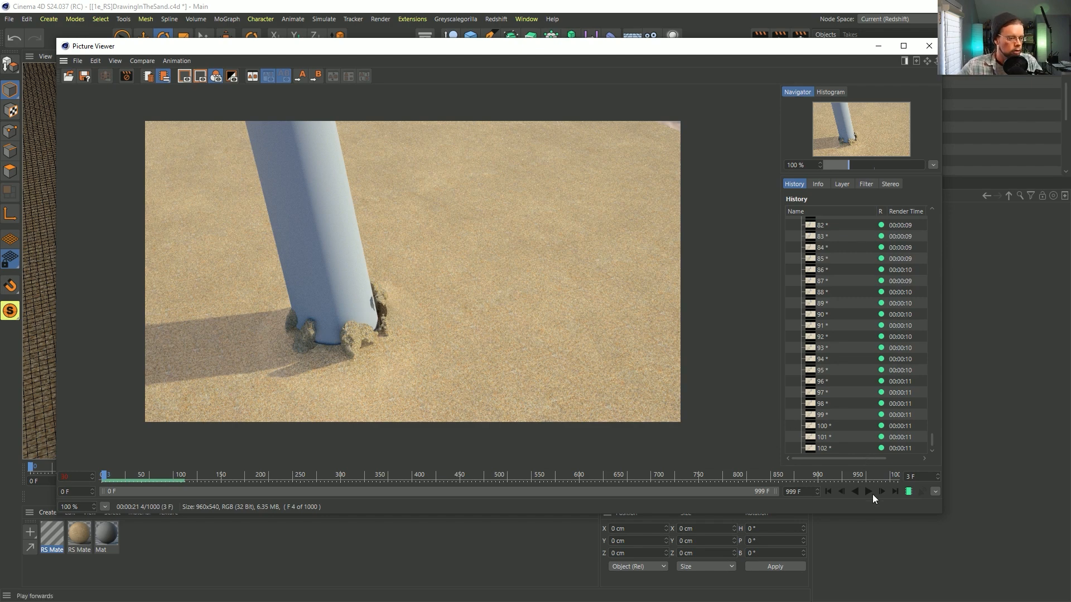
{"action": "left_click", "coordinate": [896, 491]}
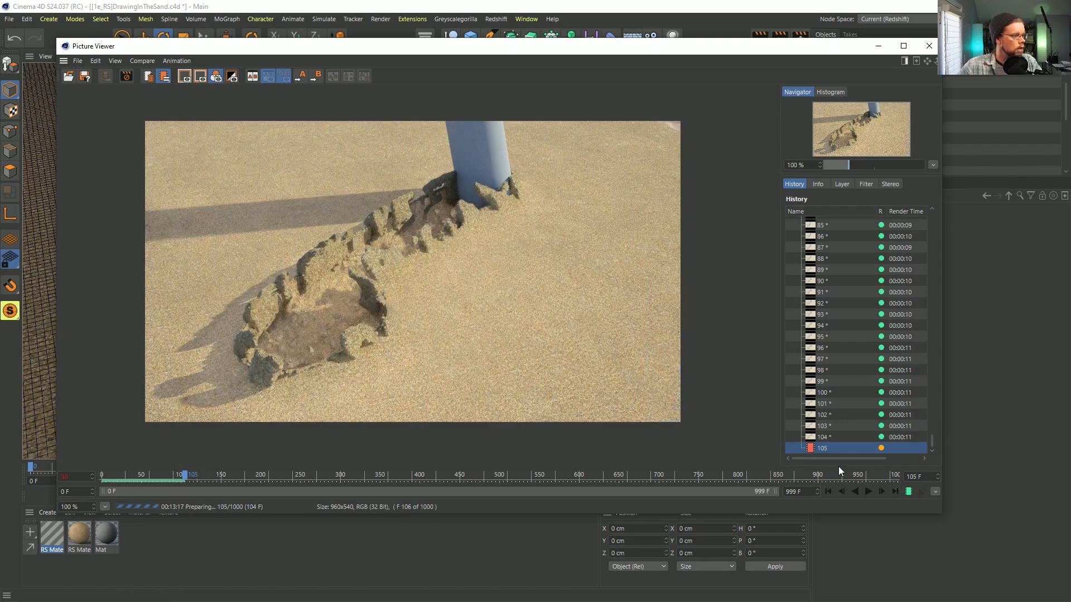